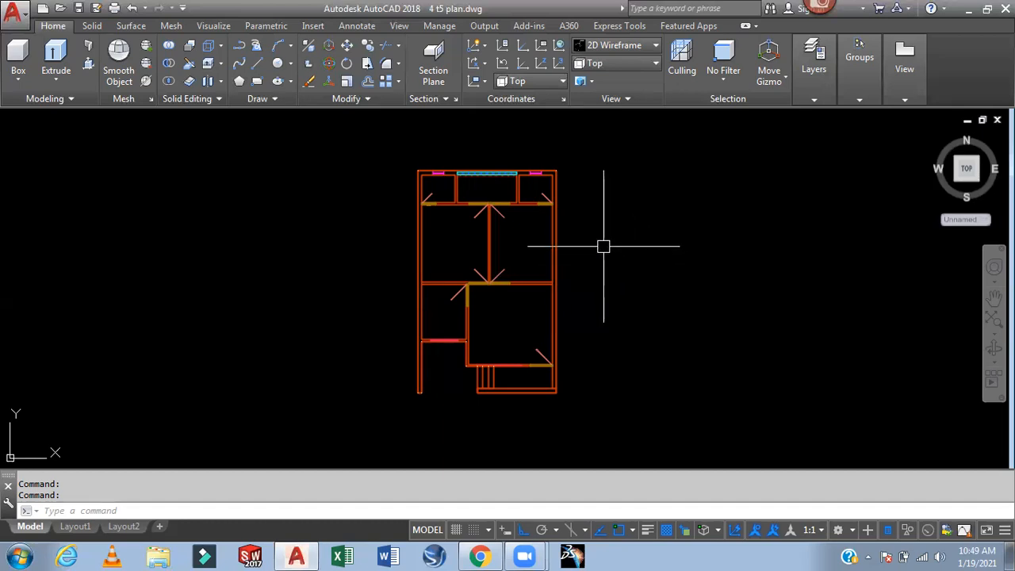
Display the whole house model in the SW Isometric view
click(619, 63)
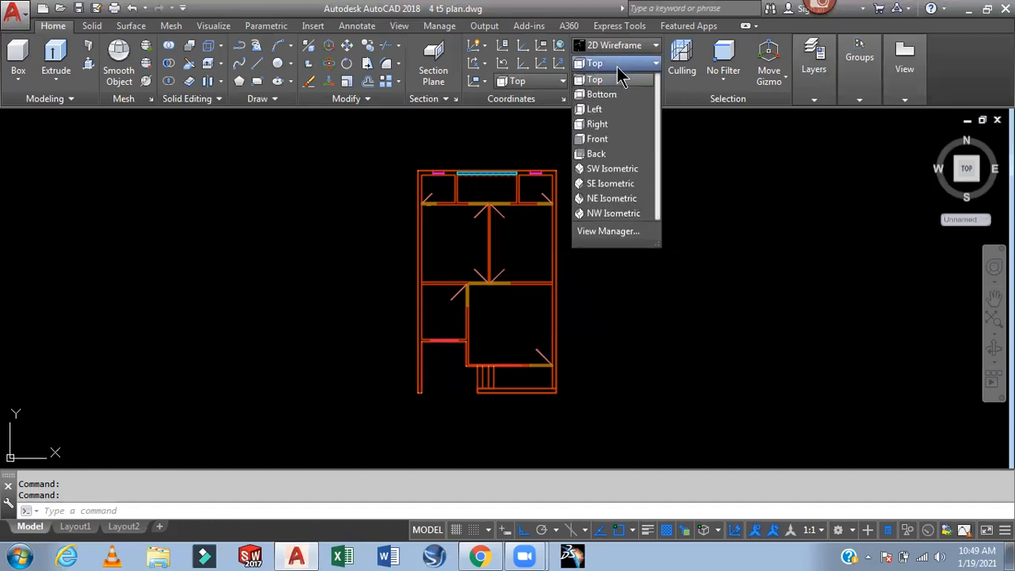
click(612, 170)
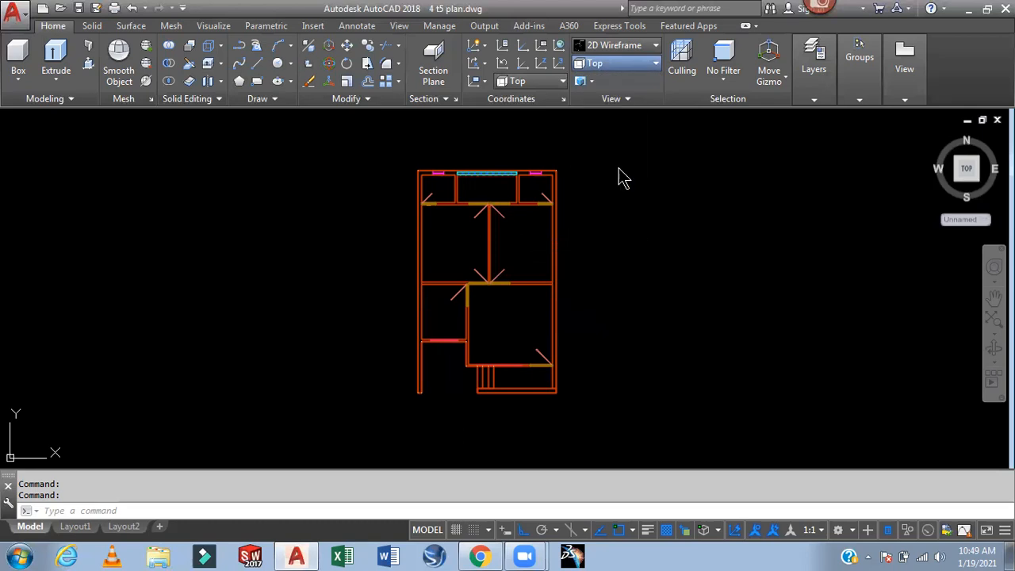
middle_drag(766, 266, 718, 256)
middle_drag(697, 201, 700, 216)
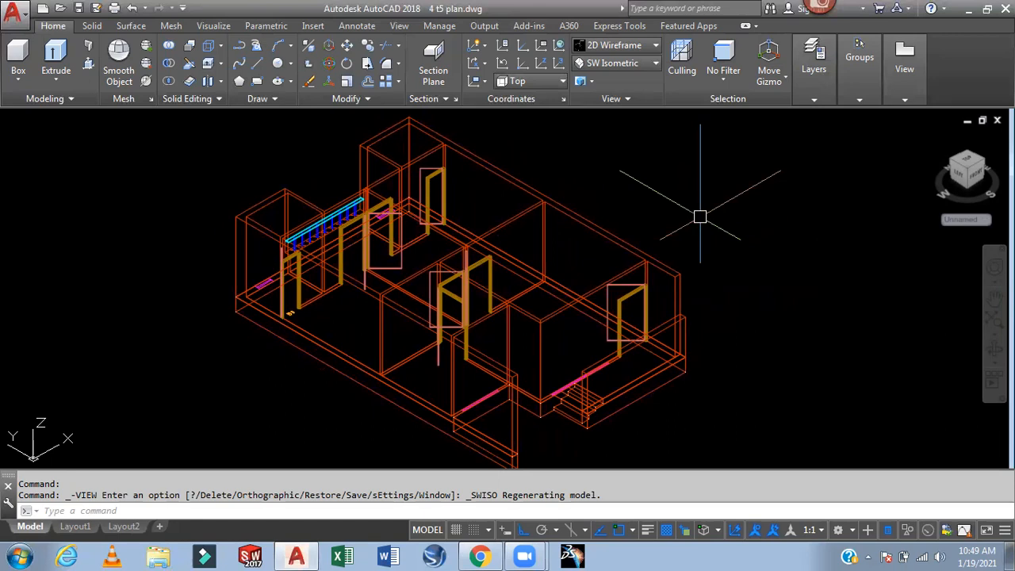
scroll(699, 216, down, 3)
middle_drag(701, 215, 647, 238)
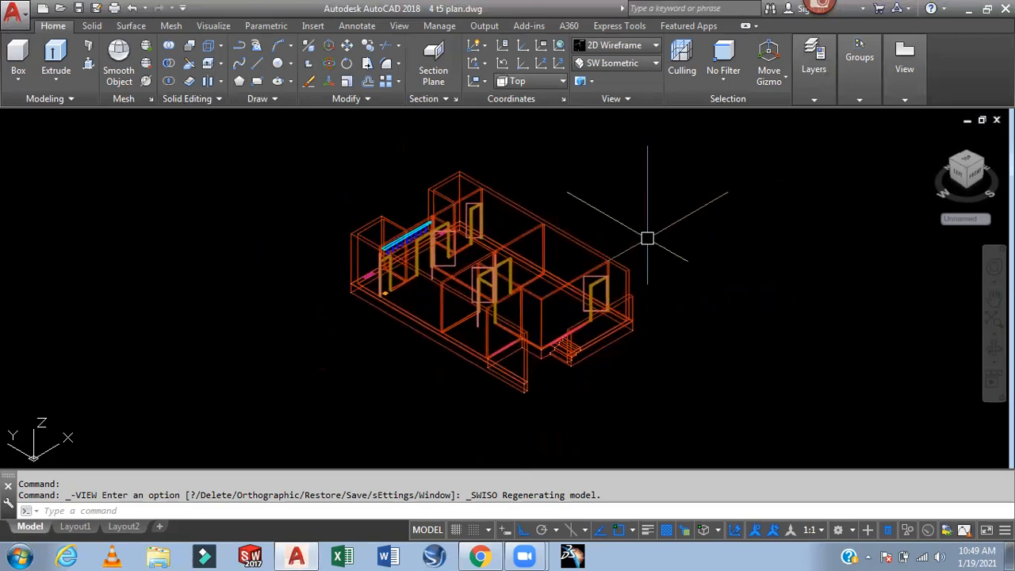
Apply the Realistic visual style and orbit the house to show its front entrance
click(610, 45)
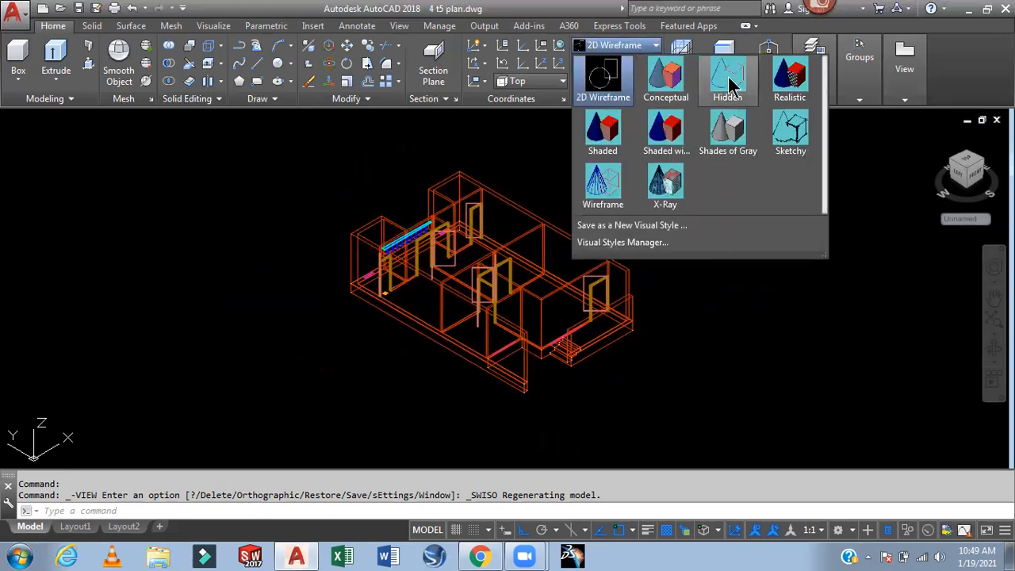
click(789, 77)
scroll(660, 321, up, 4)
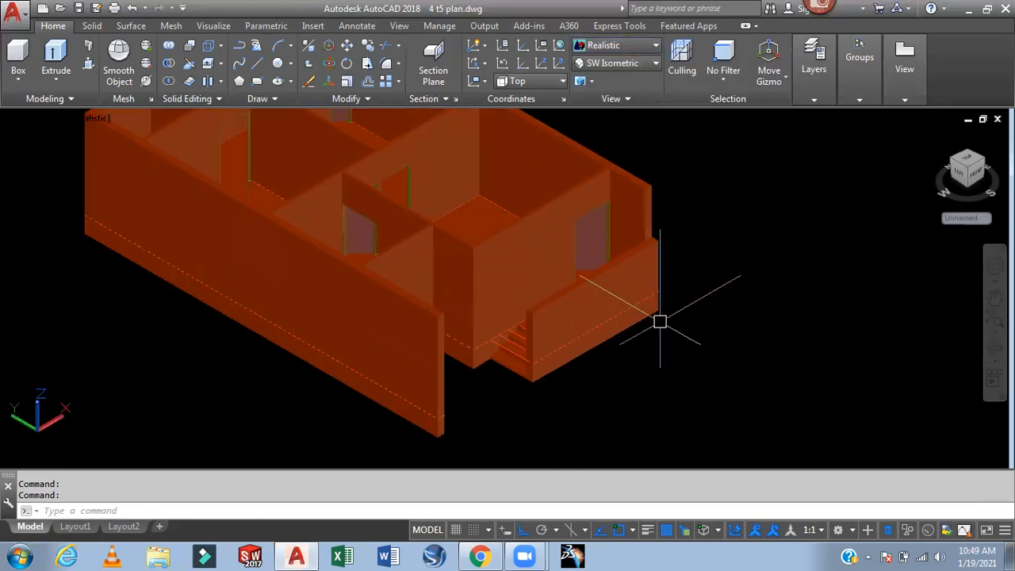
scroll(748, 312, down, 2)
scroll(753, 302, up, 2)
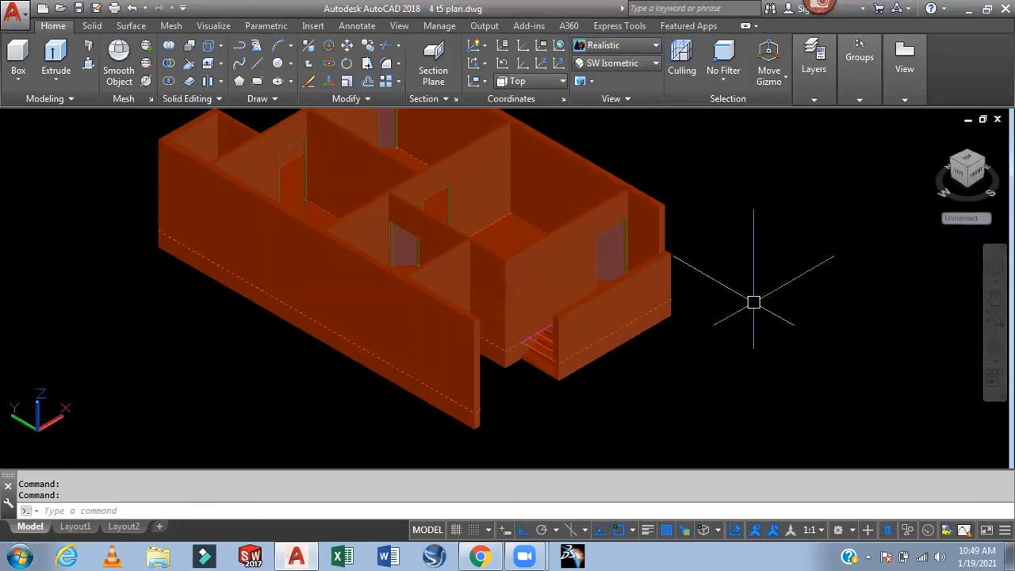
mouse_move(758, 301)
shift+middle_down()
mouse_move(638, 303)
mouse_move(806, 299)
mouse_move(778, 309)
shift+middle_up()
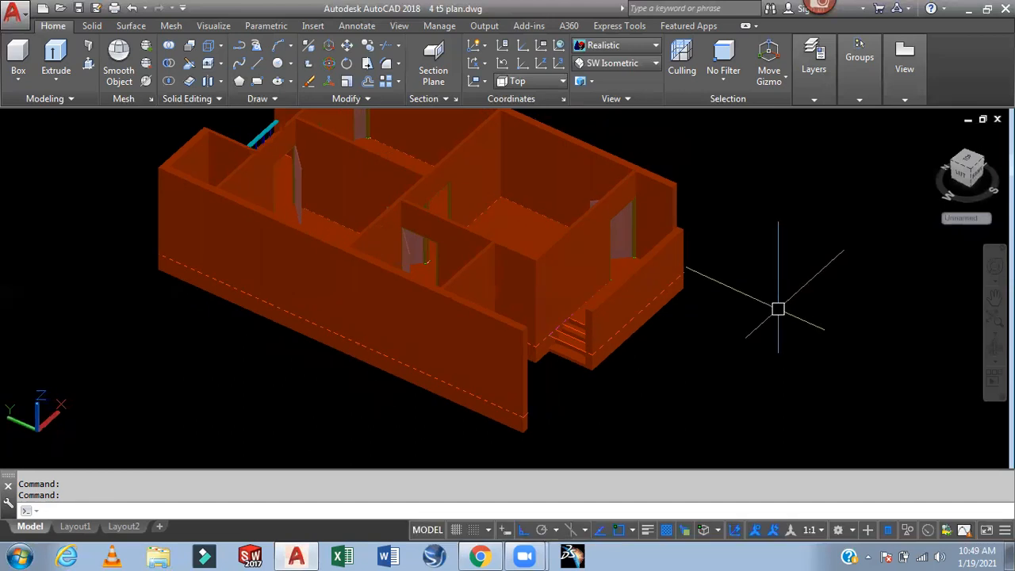
Use Presspull to push the three entrance stair treads down until their solids are removed
scroll(564, 324, up, 5)
middle_drag(567, 428, 565, 350)
click(88, 65)
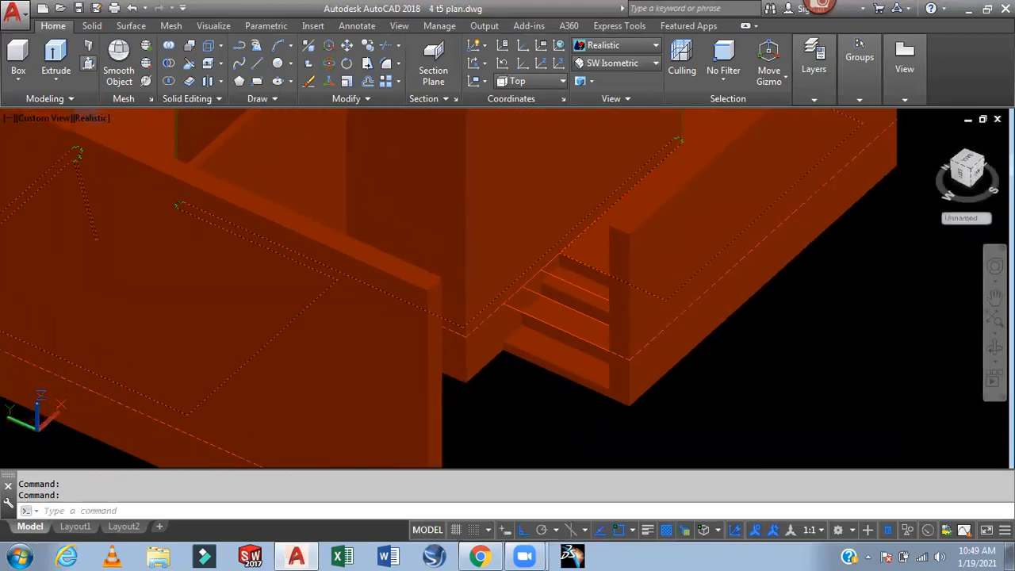
click(520, 326)
click(533, 405)
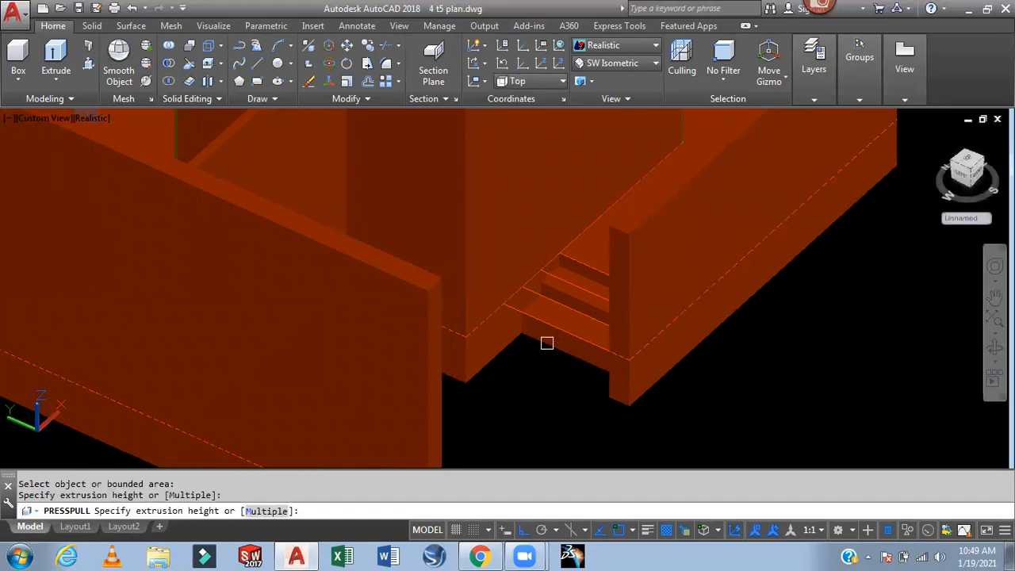
click(565, 316)
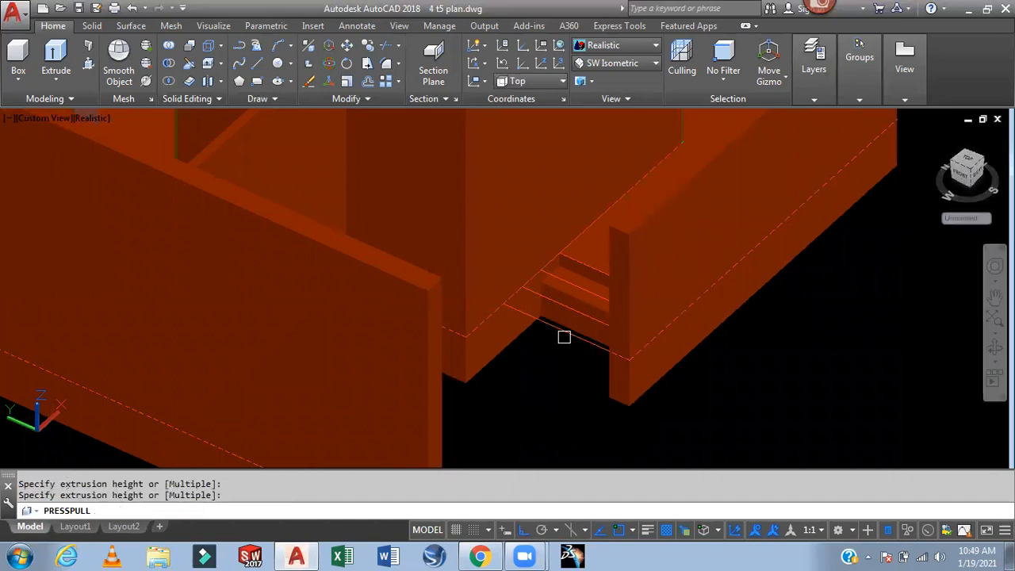
click(562, 335)
scroll(571, 301, up, 4)
click(573, 270)
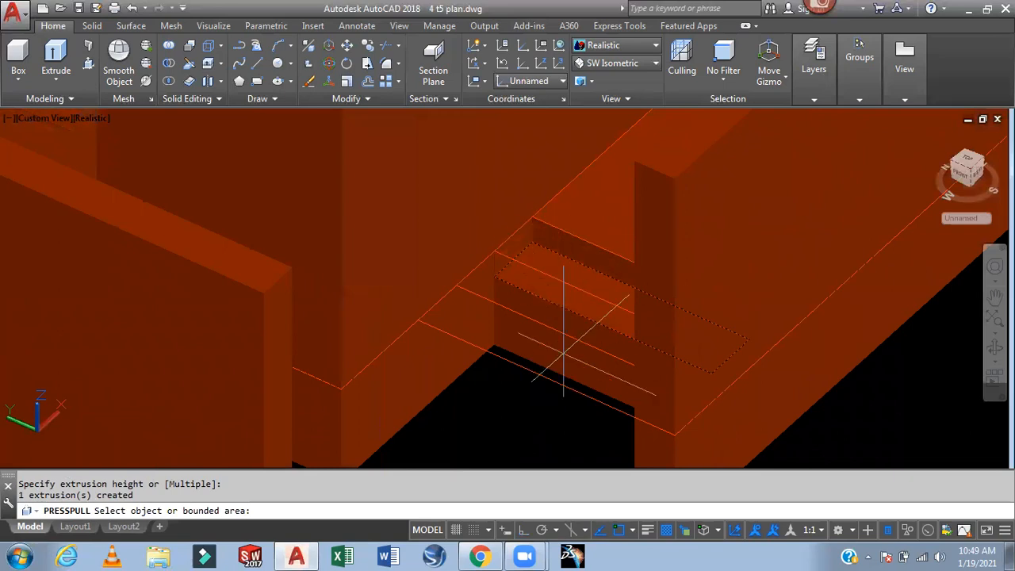
click(542, 434)
scroll(552, 377, down, 3)
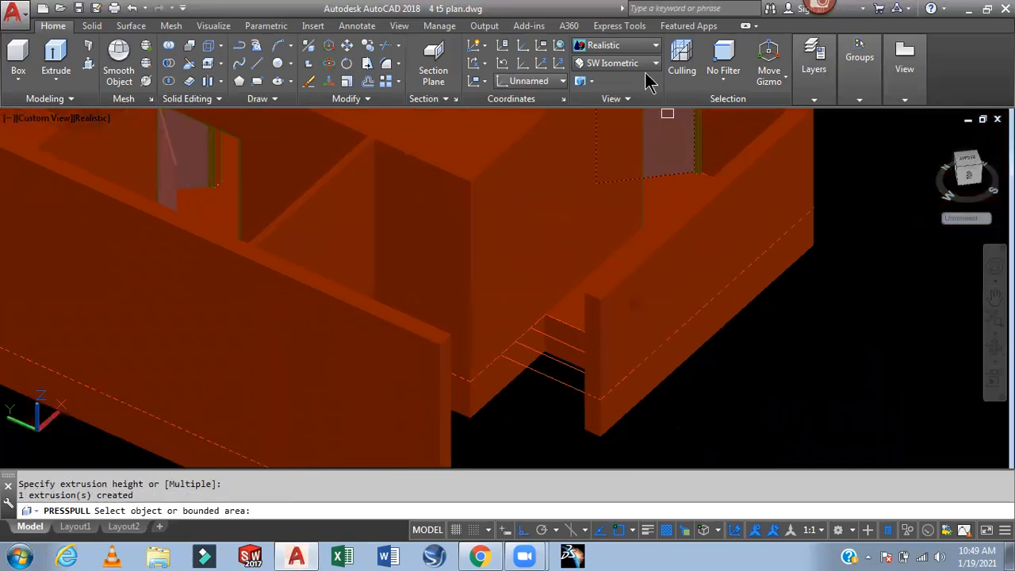
Switch the model to the Top view with the 2D Wireframe visual style, framing the entrance porch
click(612, 64)
click(612, 76)
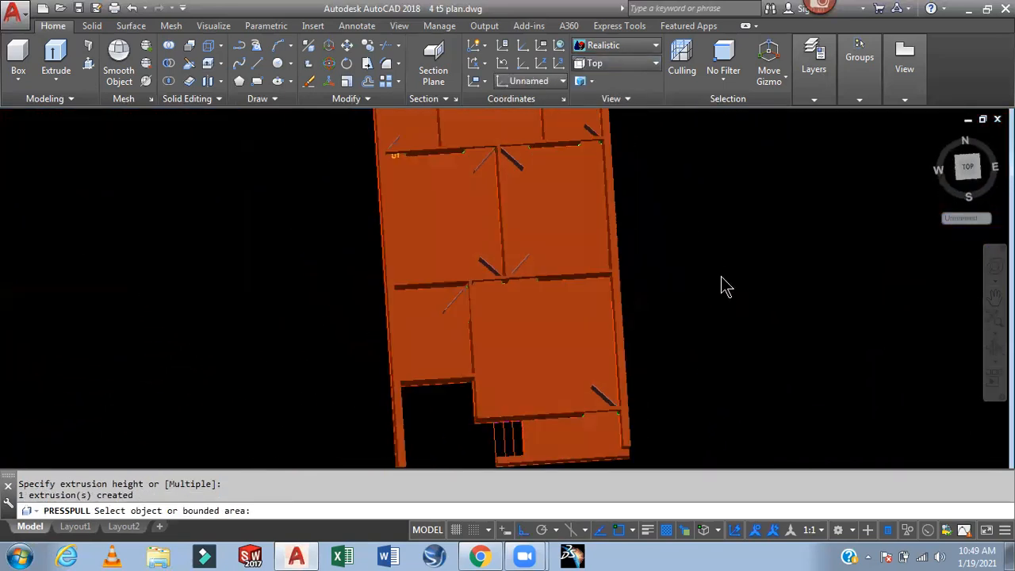
click(617, 56)
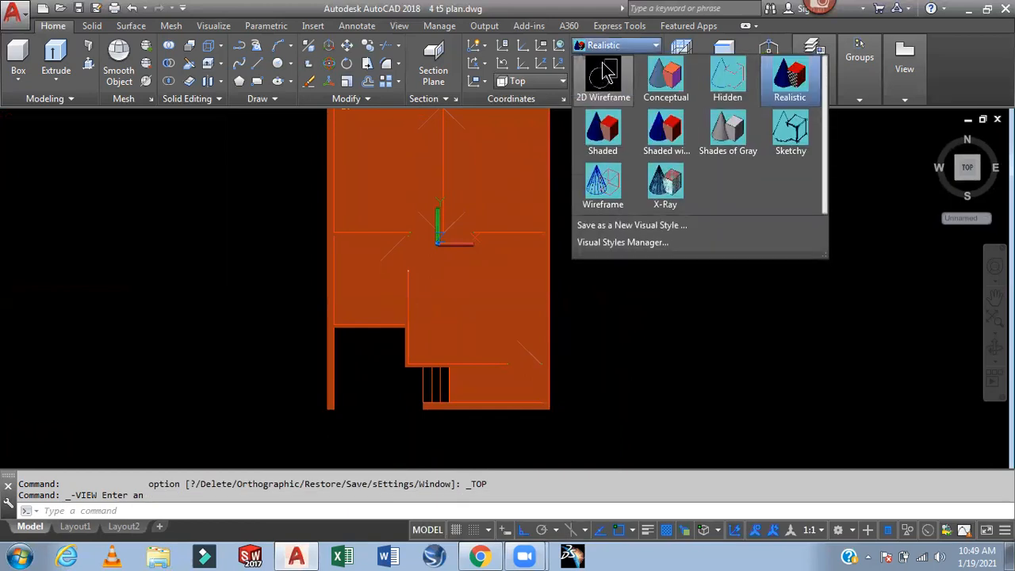
click(602, 88)
scroll(593, 419, up, 4)
middle_drag(594, 420, 690, 420)
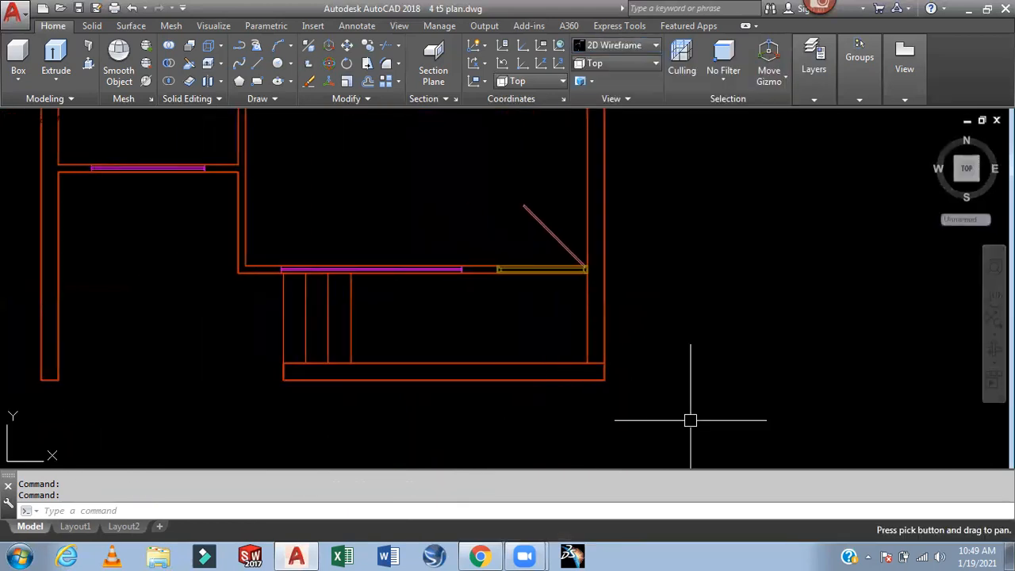
Draw a line along the front wall from the innermost stair line to the inner wall corner beside the entrance door
text(l)
key(Return)
scroll(381, 290, up, 1)
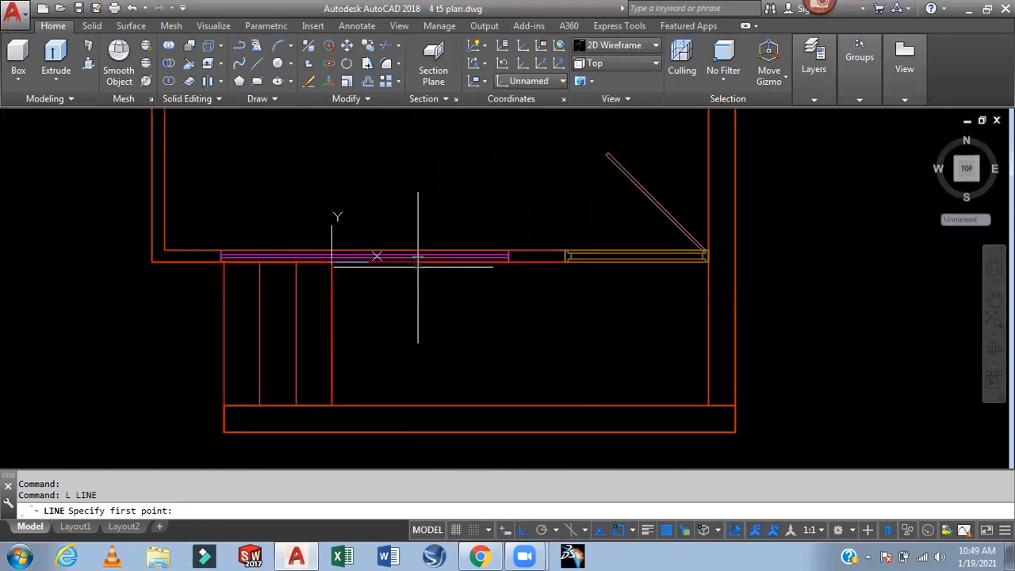
click(333, 262)
scroll(710, 266, up, 1)
scroll(710, 265, up, 1)
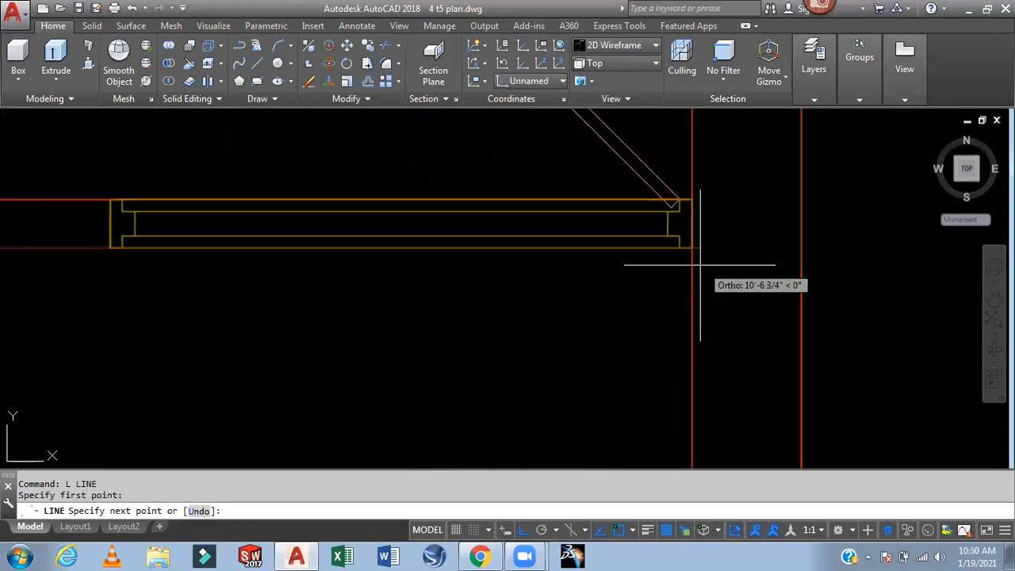
click(691, 245)
scroll(726, 271, down, 1)
scroll(726, 270, down, 1)
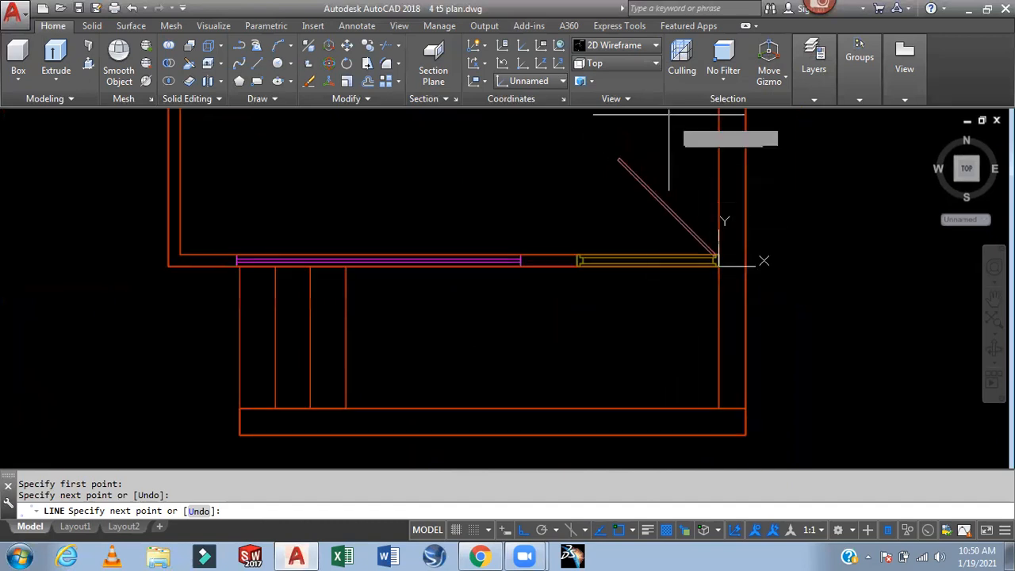
In the SW Isometric view, use Presspull on the porch floor area beside the stairs to remove the slab
click(643, 63)
click(629, 169)
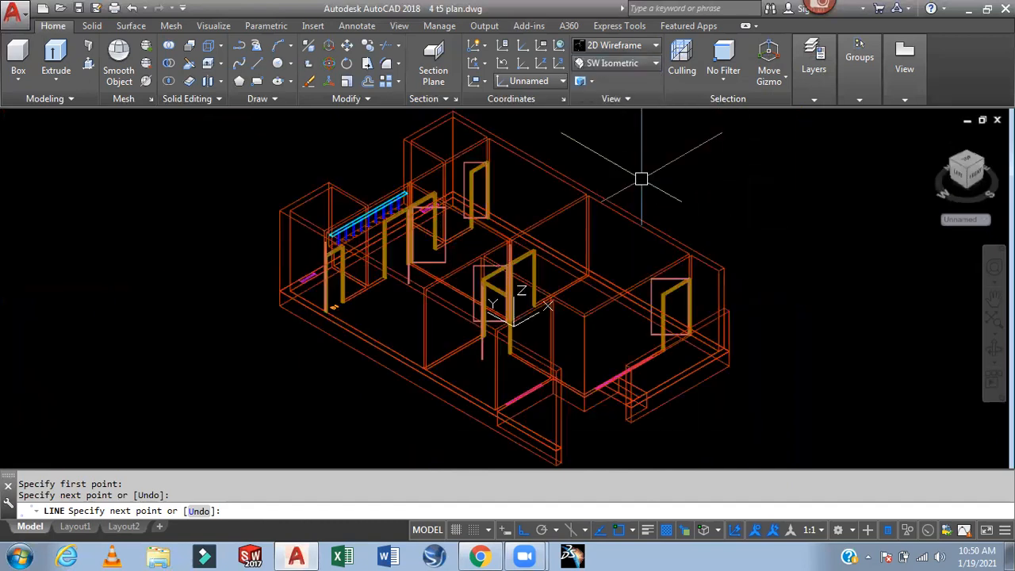
scroll(444, 317, up, 4)
middle_drag(684, 396, 635, 425)
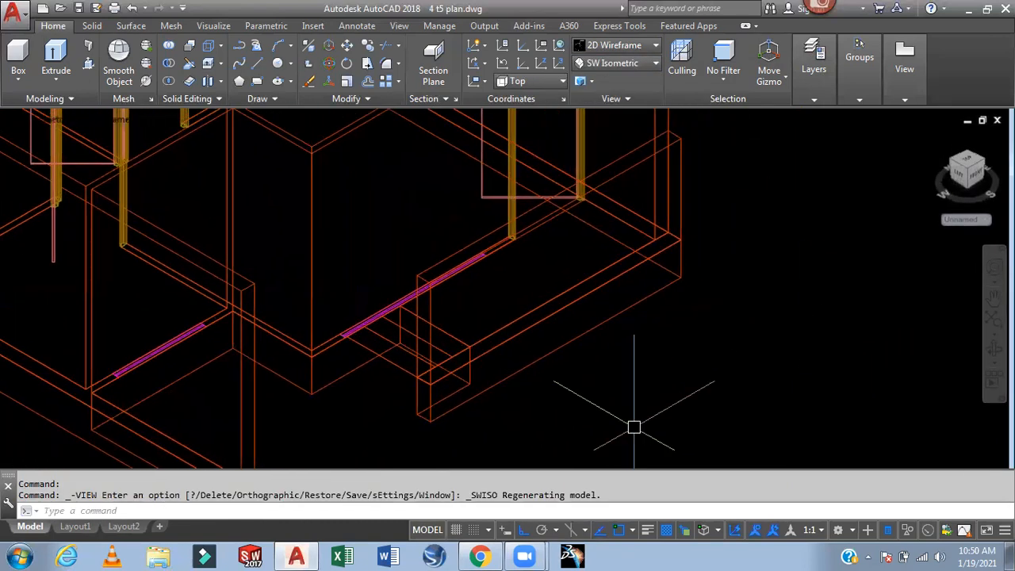
click(89, 63)
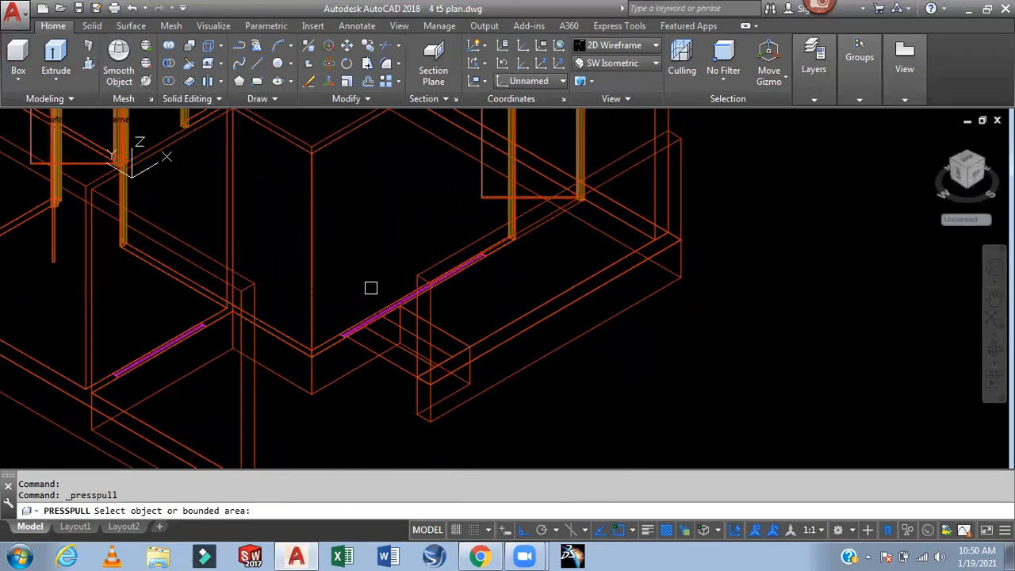
scroll(405, 309, up, 3)
scroll(418, 297, down, 2)
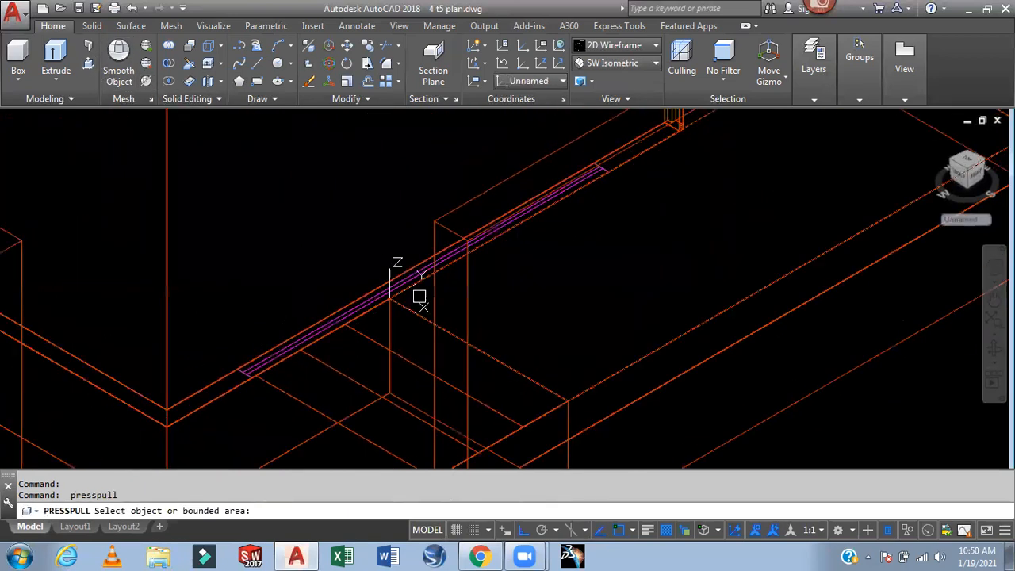
click(419, 298)
scroll(414, 357, down, 3)
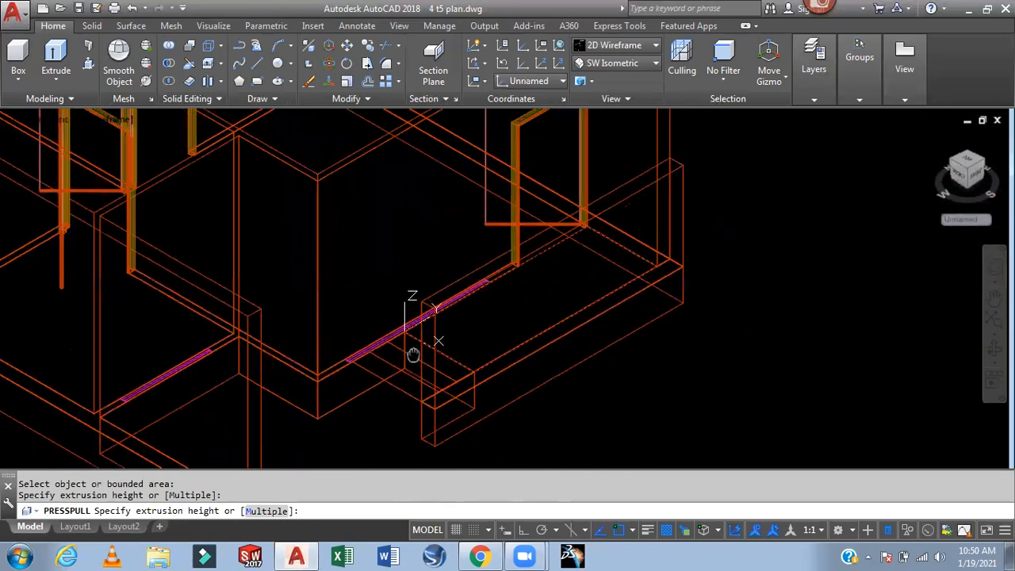
click(436, 288)
middle_drag(700, 347, 727, 392)
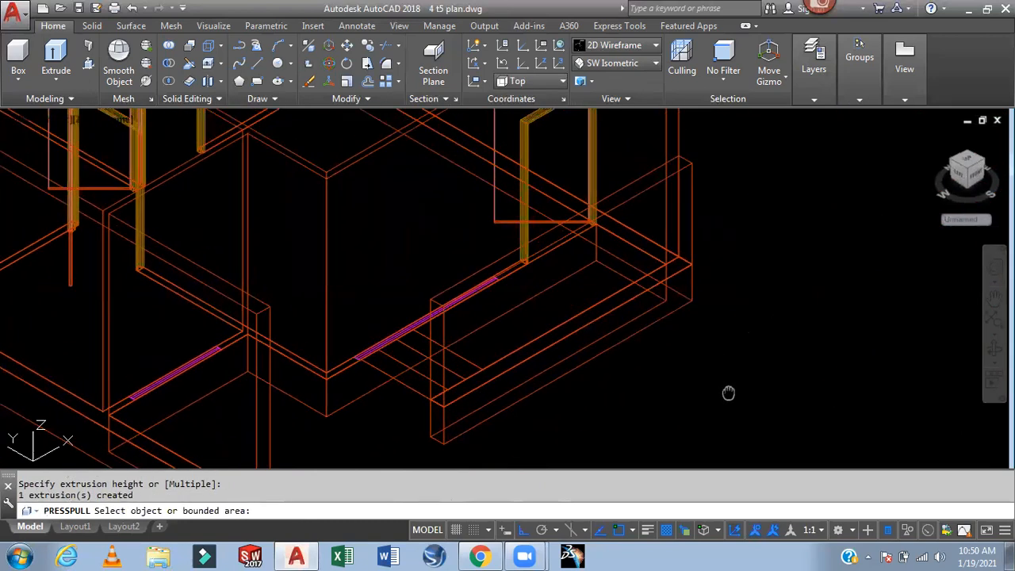
Apply the Realistic visual style and examine the porch and the stair lines from a higher angle
click(615, 45)
click(790, 78)
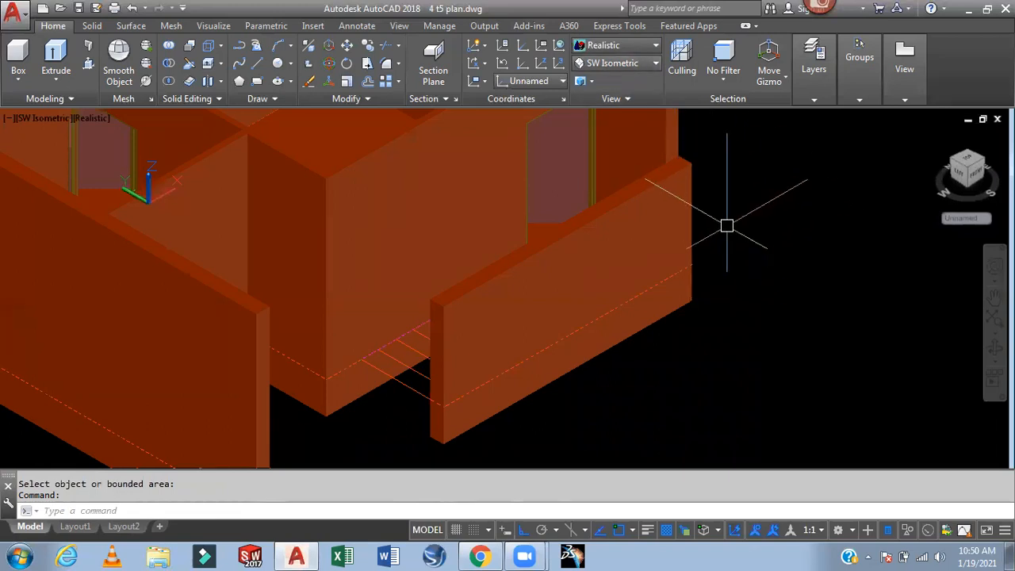
shift+middle_drag(740, 233, 709, 268)
scroll(692, 192, down, 2)
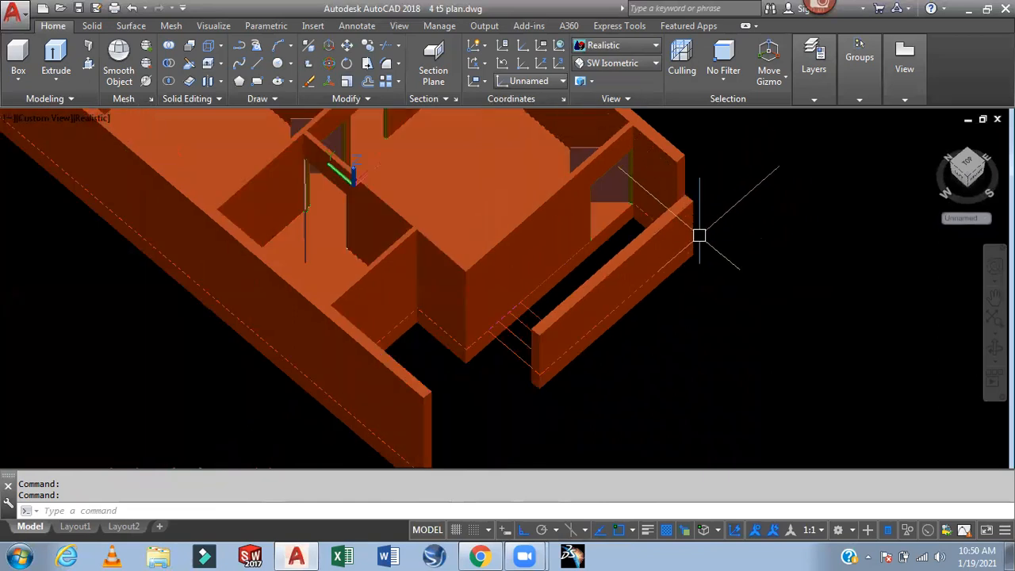
scroll(690, 293, up, 2)
scroll(349, 321, up, 2)
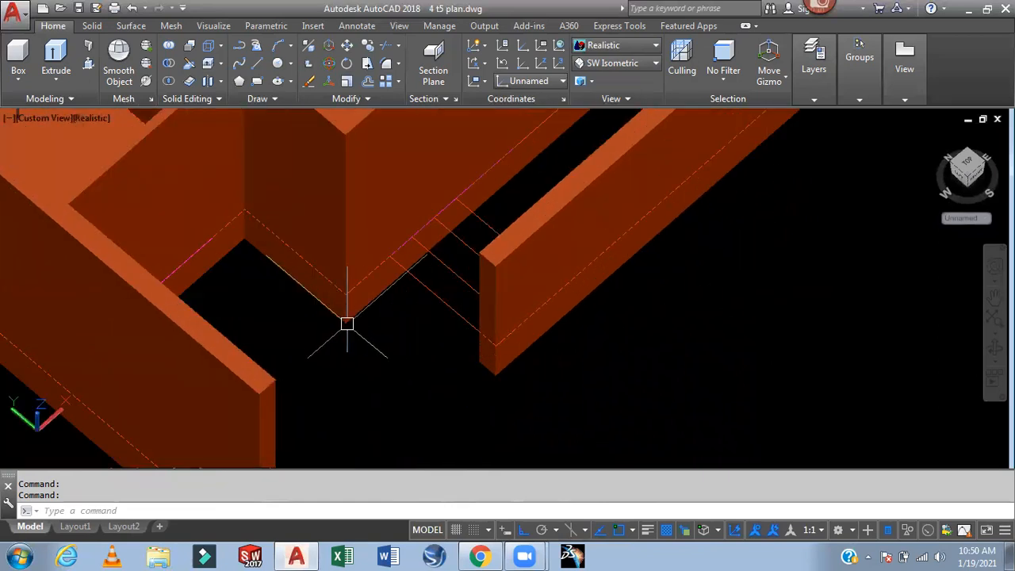
scroll(345, 295, up, 2)
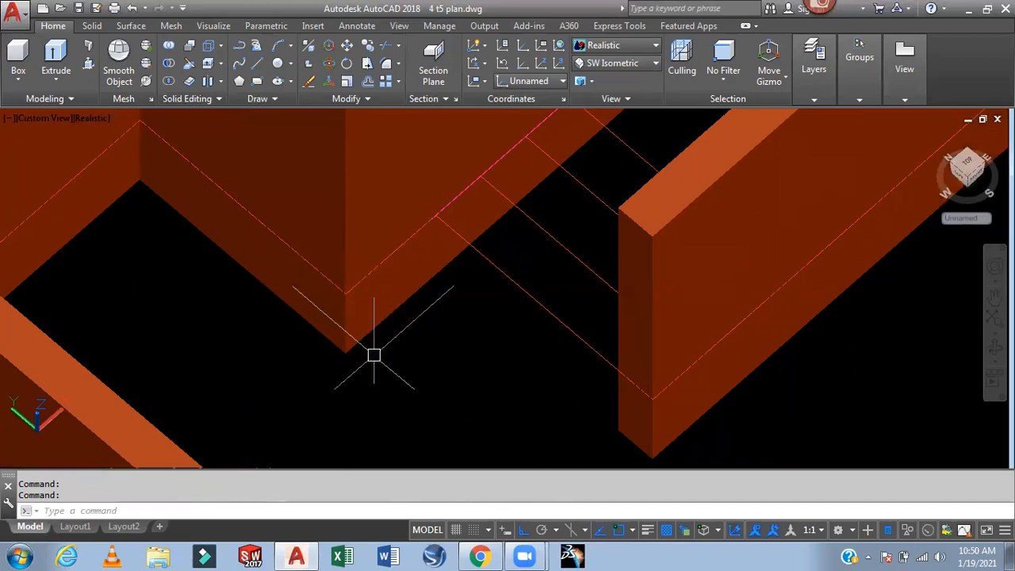
scroll(372, 354, down, 1)
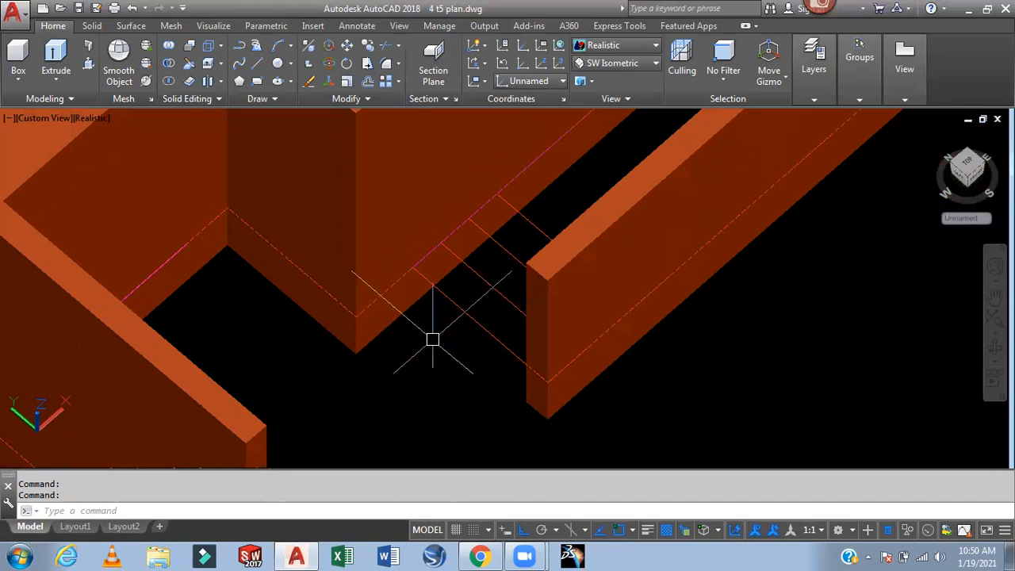
Return the model to the Top view in 2D Wireframe style, framing the porch and stair lines
click(616, 64)
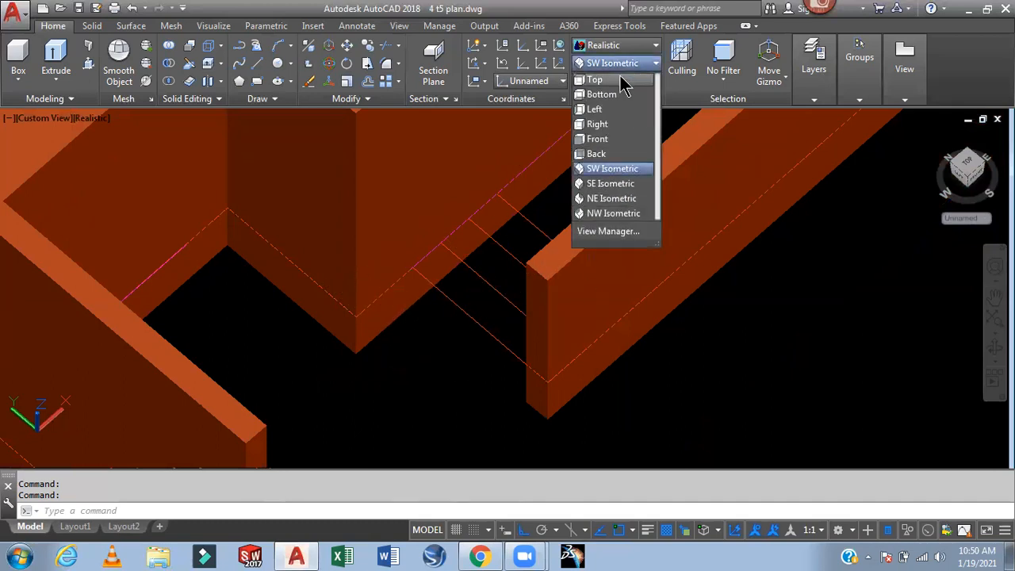
click(616, 80)
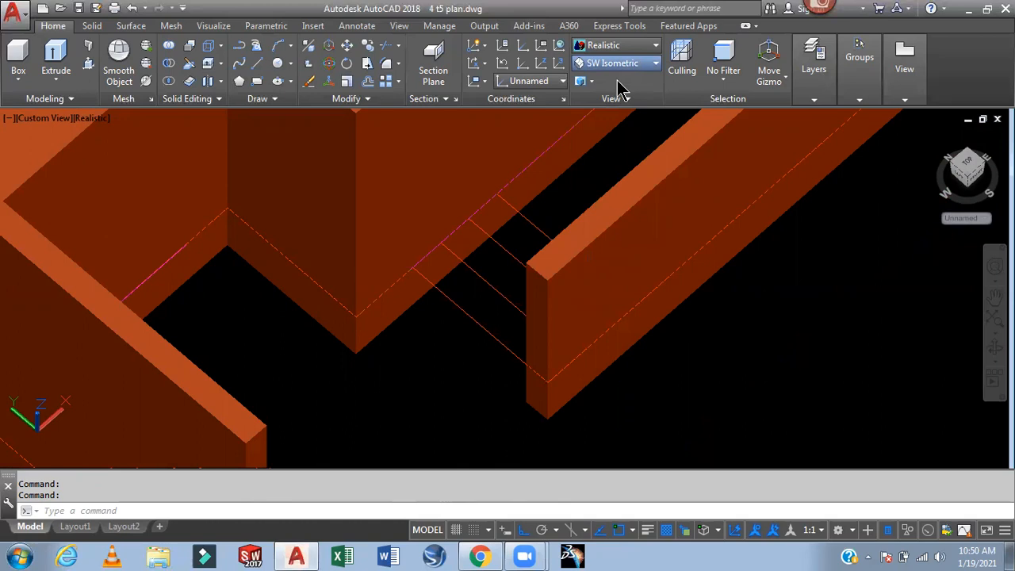
middle_drag(747, 401, 694, 361)
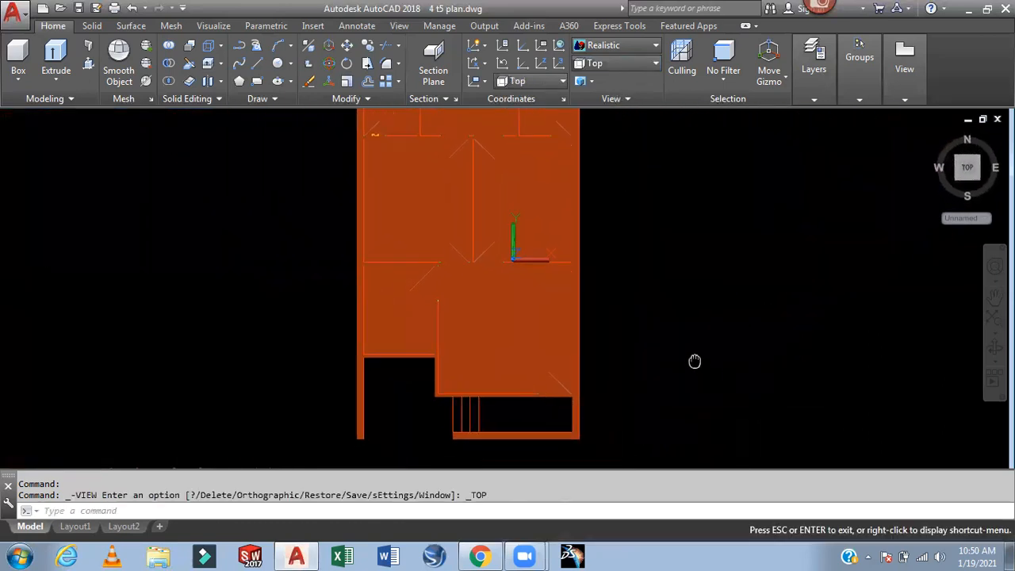
click(616, 45)
click(600, 82)
scroll(649, 414, up, 3)
middle_drag(648, 415, 764, 388)
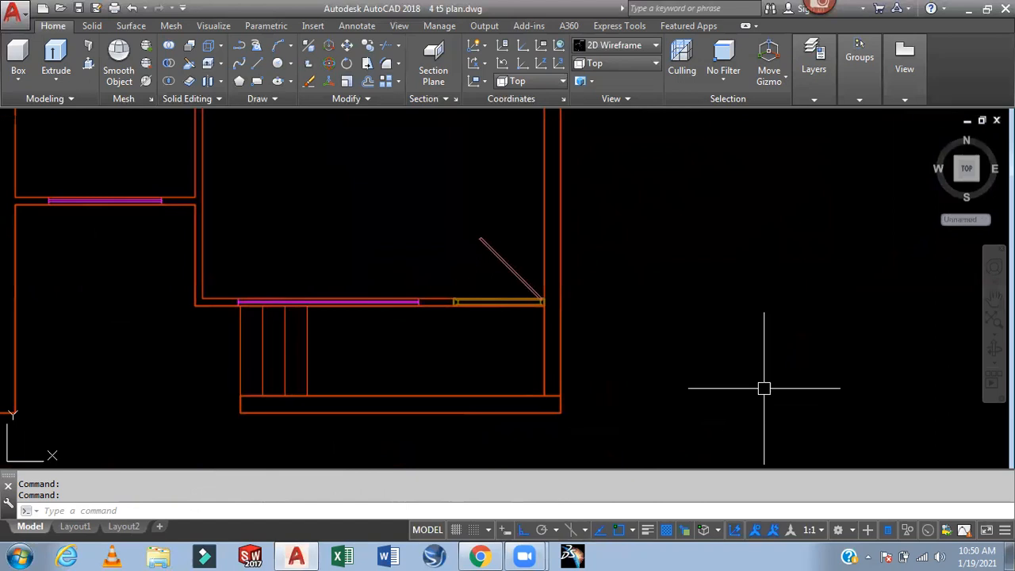
Draw a rectangle over the porch floor, from the outer end of the innermost stair line to the inner wall corner beside the entrance door
text(REC)
key(Return)
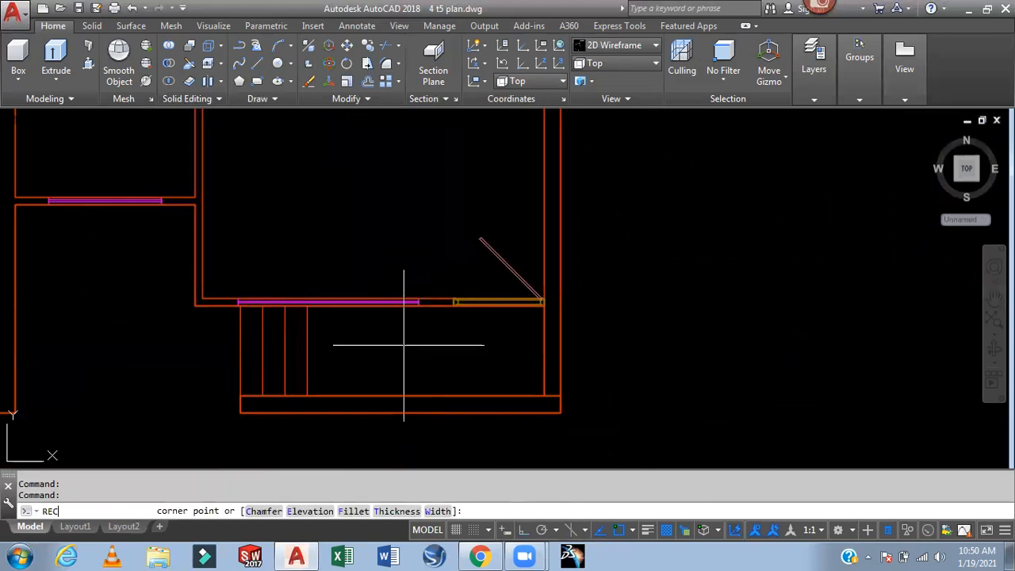
click(307, 395)
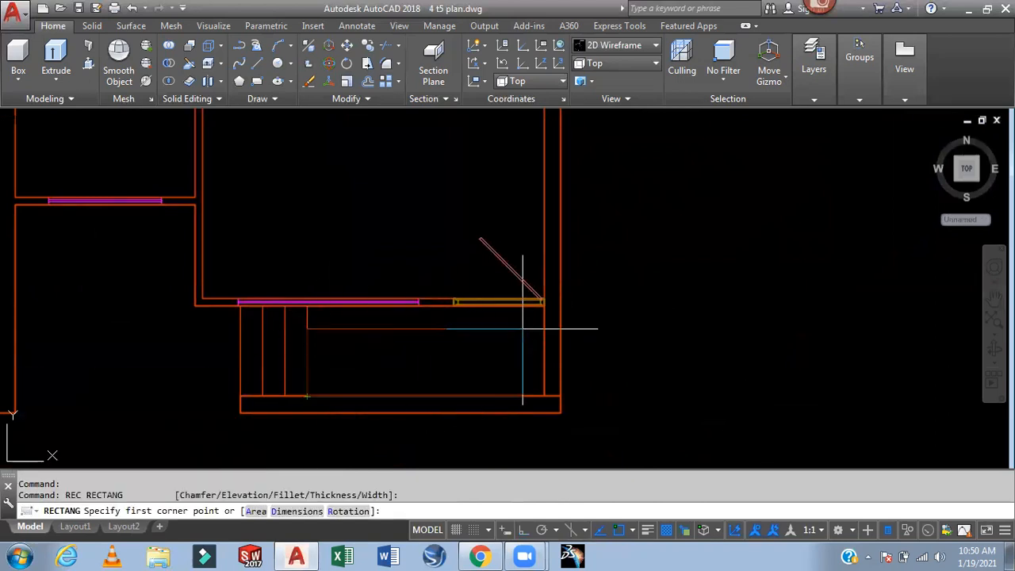
click(730, 344)
Switch to the SW Isometric view and examine the porch rectangle where it meets the innermost stair line
click(626, 65)
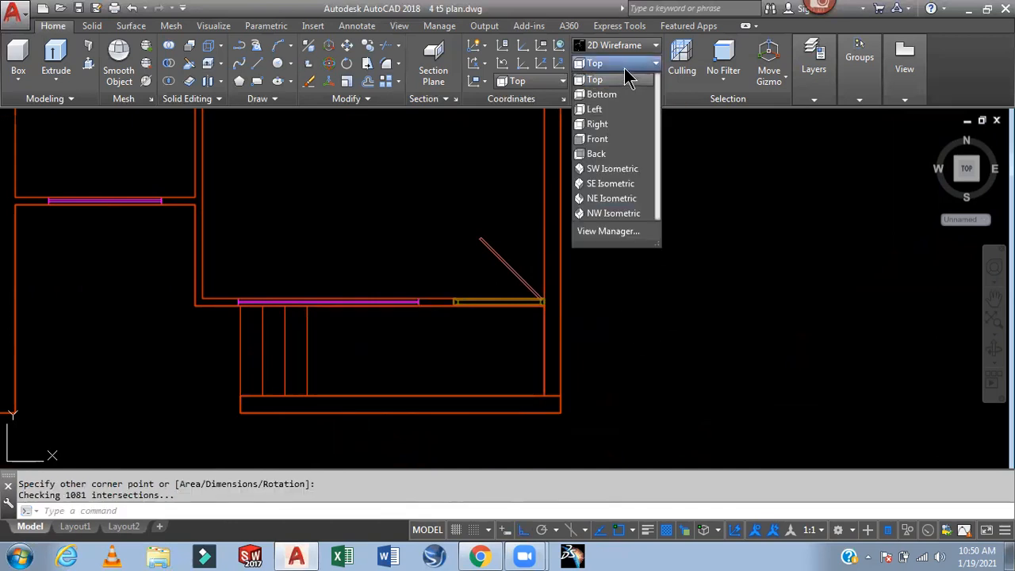
click(626, 168)
scroll(722, 370, up, 4)
middle_drag(750, 352, 799, 302)
scroll(802, 309, down, 2)
mouse_move(823, 340)
shift+middle_down()
mouse_move(860, 340)
mouse_move(842, 345)
mouse_move(845, 324)
mouse_move(849, 333)
mouse_move(832, 336)
shift+middle_up()
scroll(768, 344, up, 2)
scroll(604, 341, up, 2)
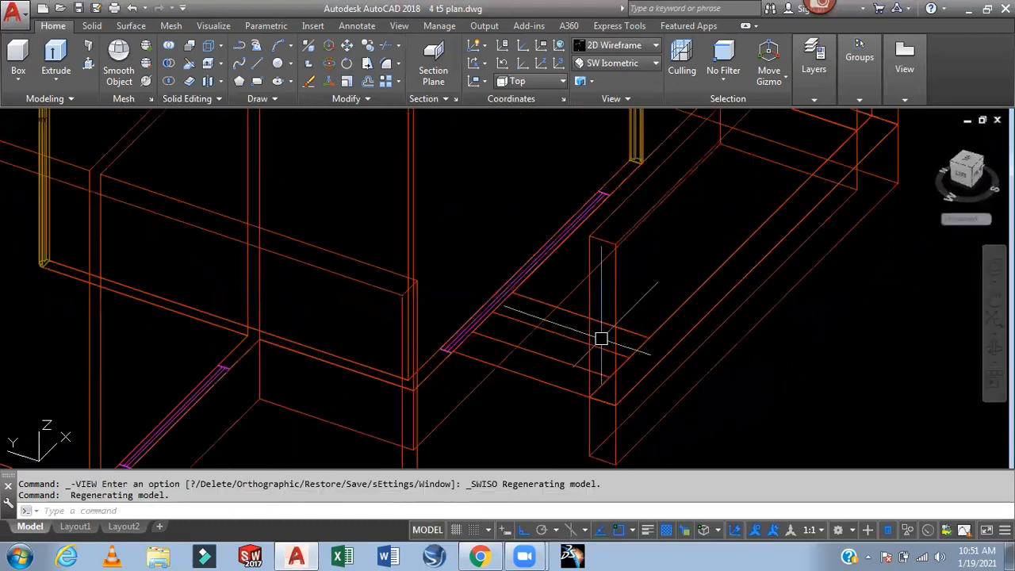
scroll(603, 340, up, 1)
click(576, 296)
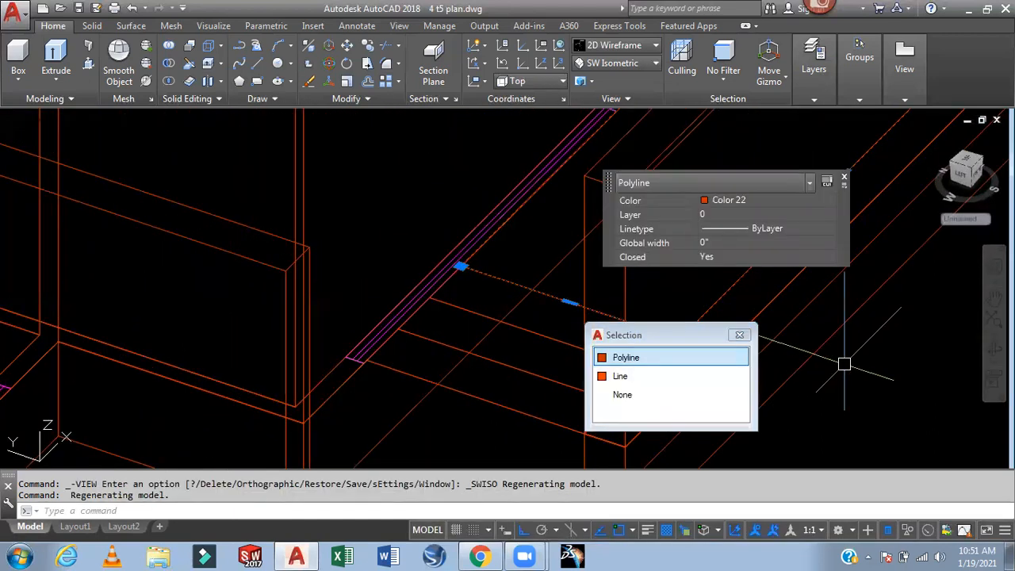
key(Escape)
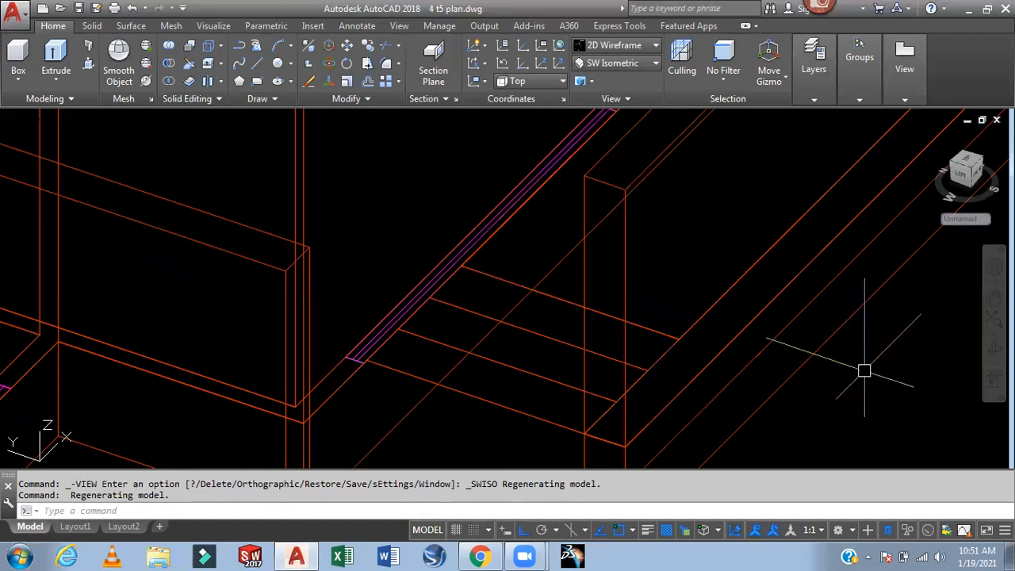
Extrude the porch floor rectangle by a height of -24 to form the slab
text(ext)
key(Return)
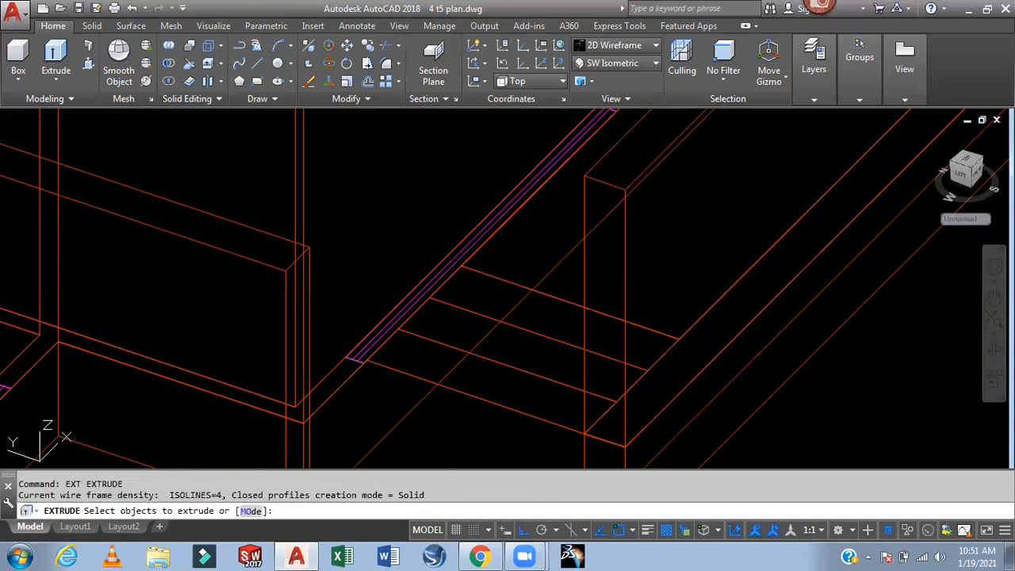
click(509, 287)
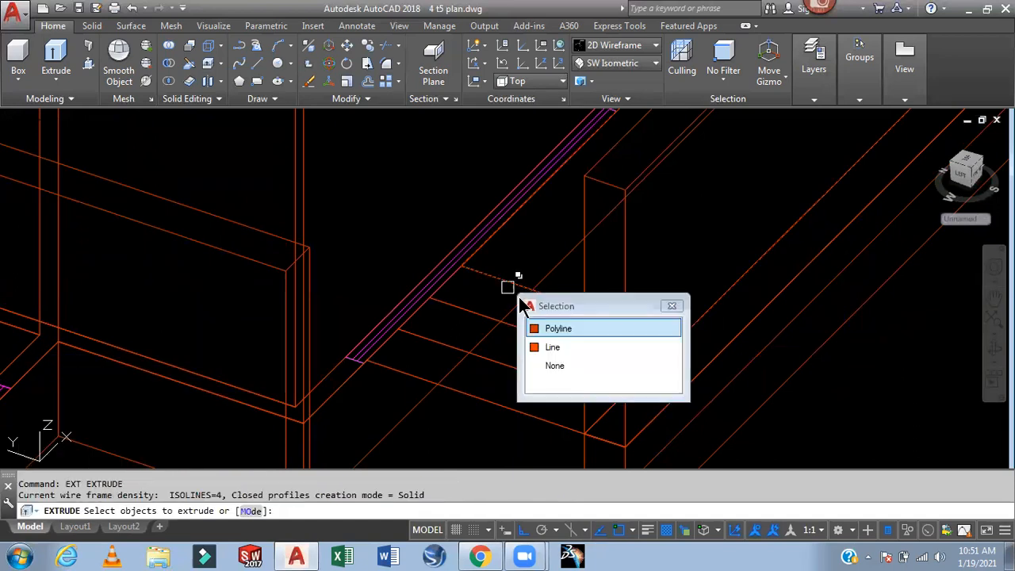
click(564, 329)
scroll(538, 377, down, 3)
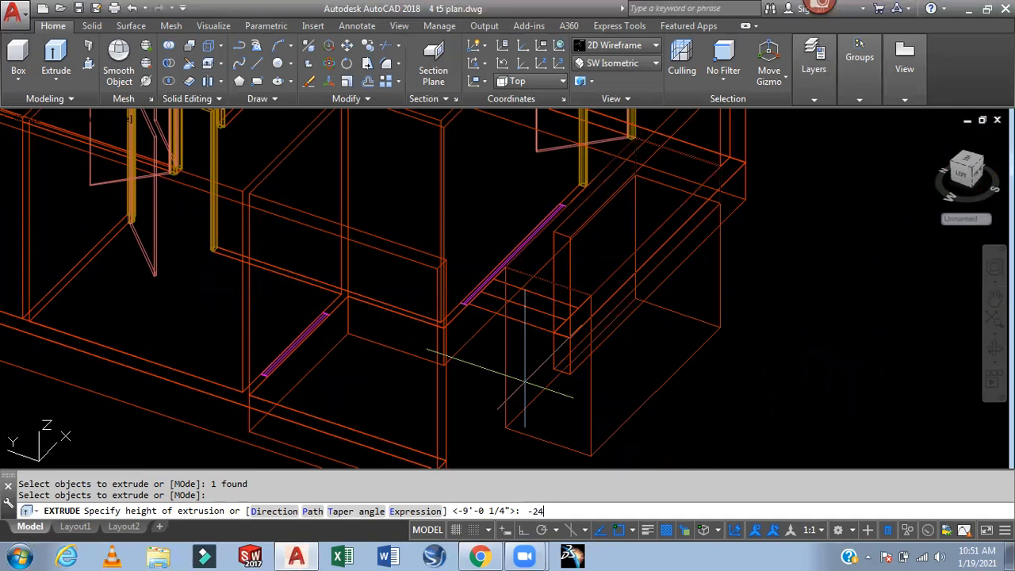
text(-24)
key(Return)
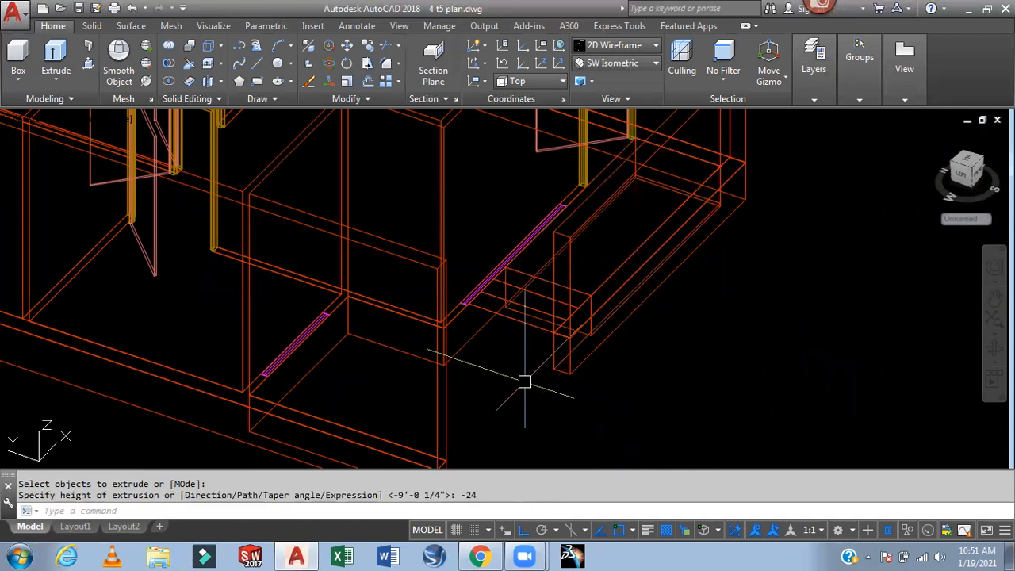
From the Top view, draw a rectangle over the innermost stair tread, from the front wall to the outer porch wall
shift+middle_drag(797, 389, 788, 363)
scroll(700, 329, up, 3)
middle_drag(708, 333, 744, 366)
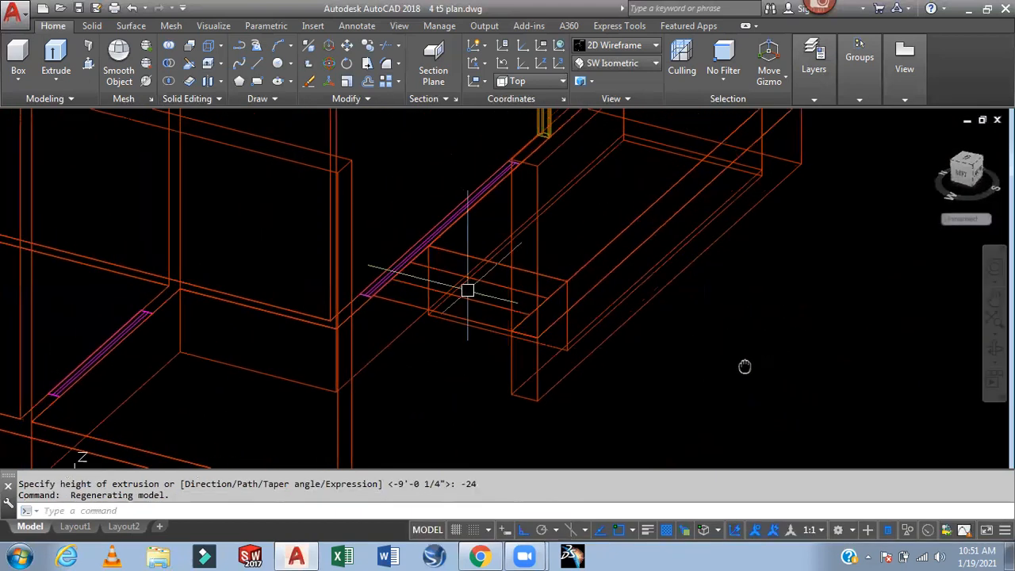
scroll(468, 285, up, 2)
click(623, 65)
click(615, 79)
scroll(544, 299, up, 6)
scroll(571, 313, up, 2)
text(rec)
key(Return)
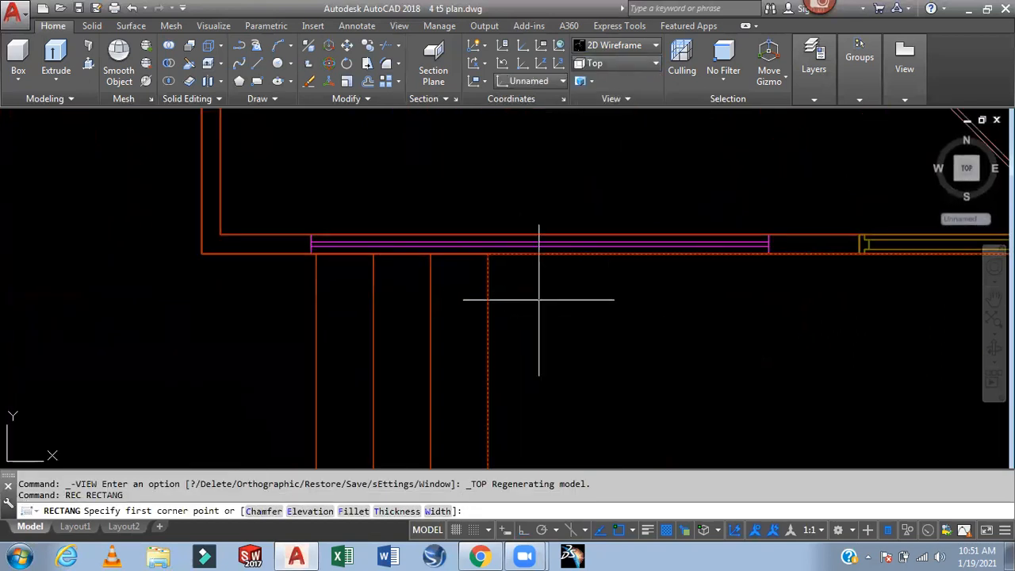
click(488, 254)
middle_drag(428, 335, 442, 226)
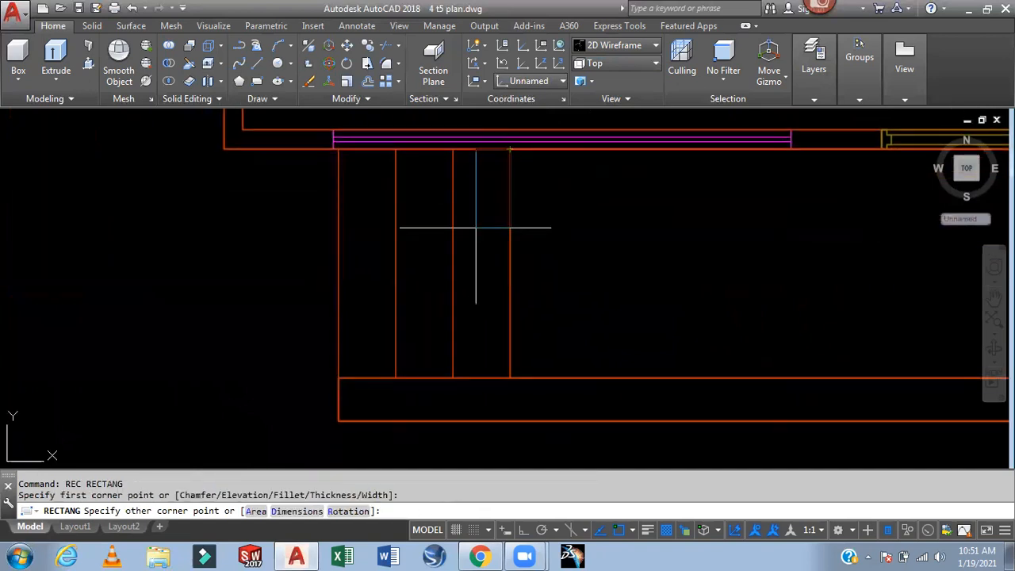
click(452, 378)
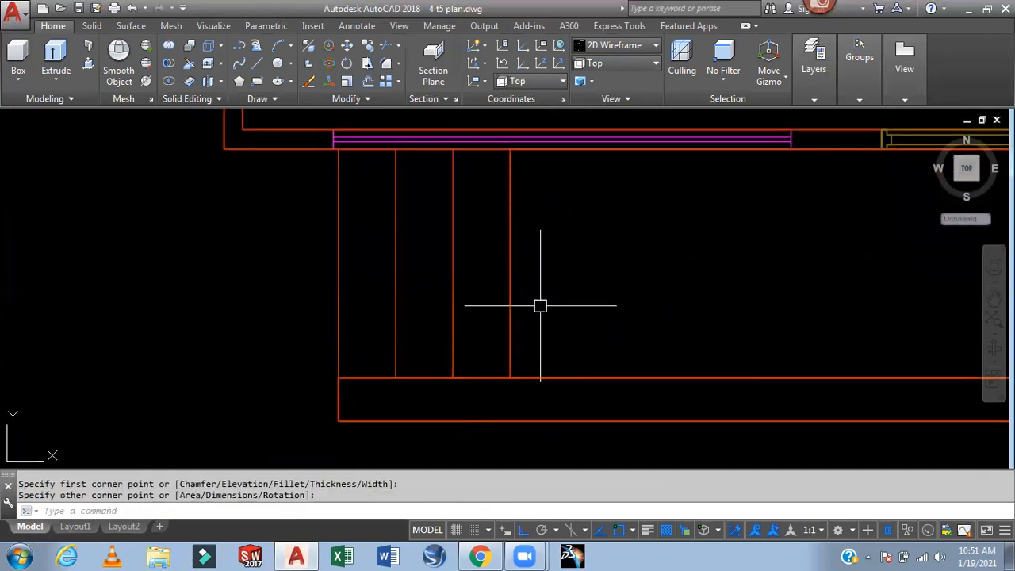
Extrude the polyline of the innermost stair tread by a height of -18'
text(EXT)
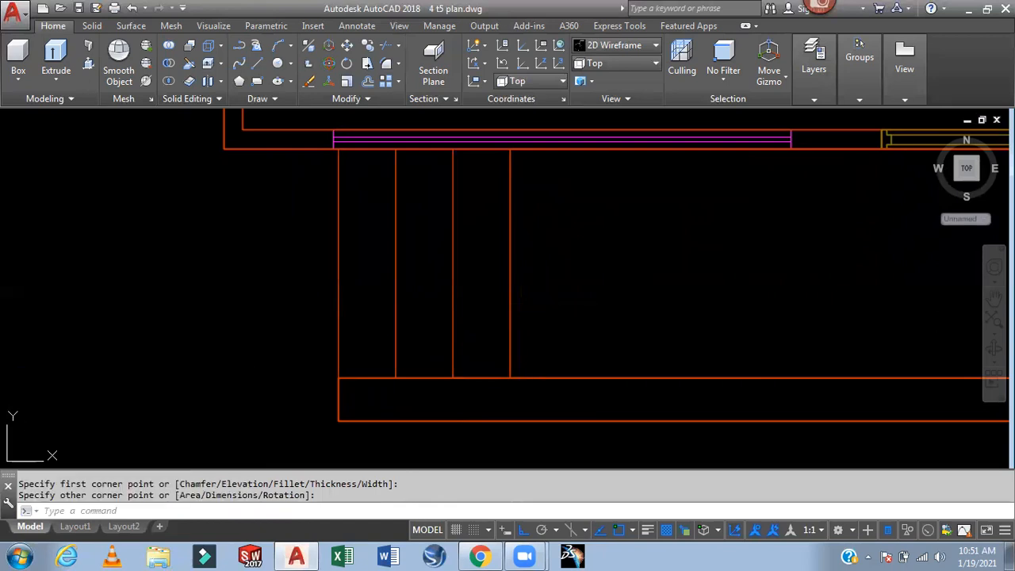
key(Return)
click(510, 304)
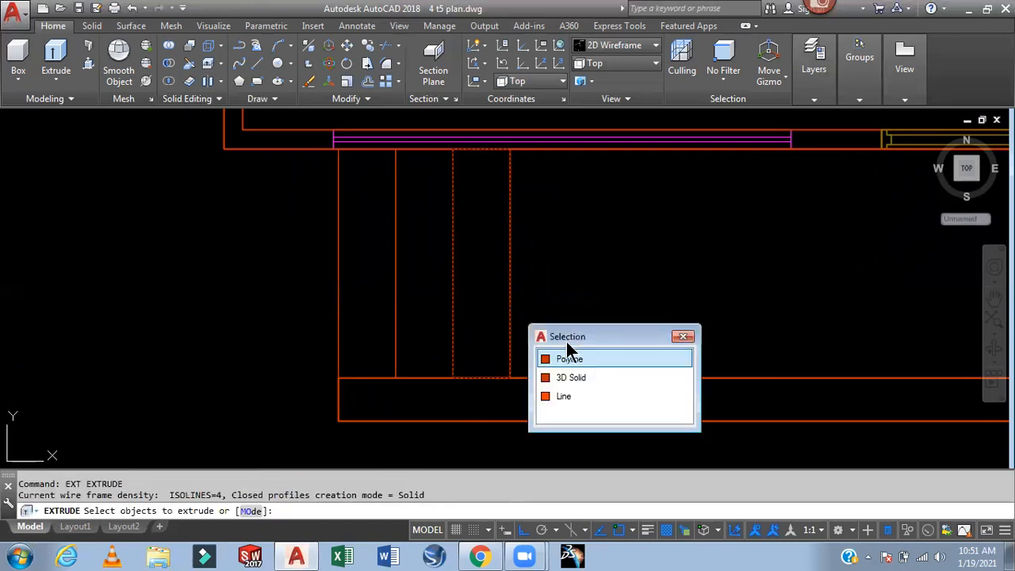
click(566, 359)
key(Return)
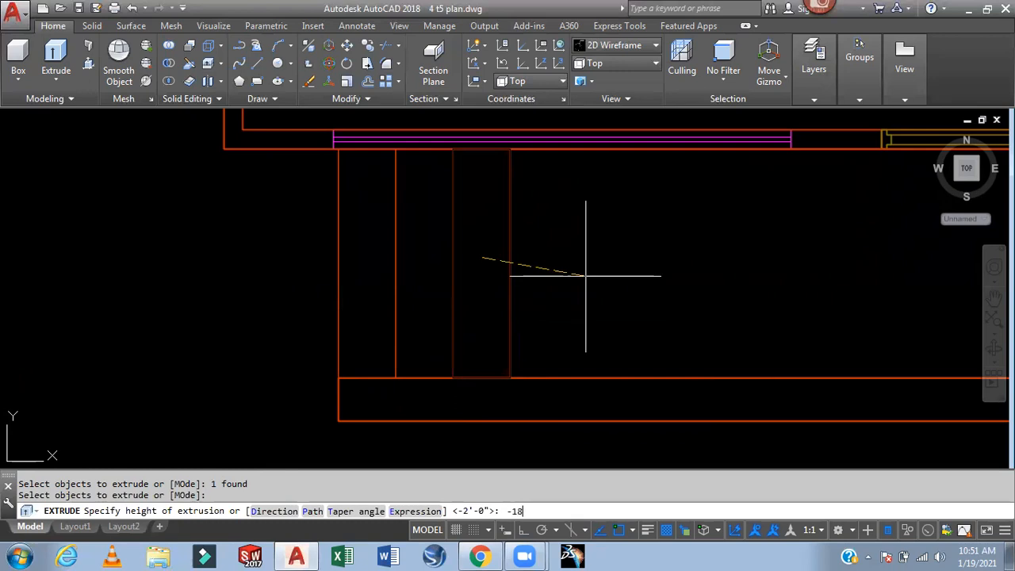
key(Return)
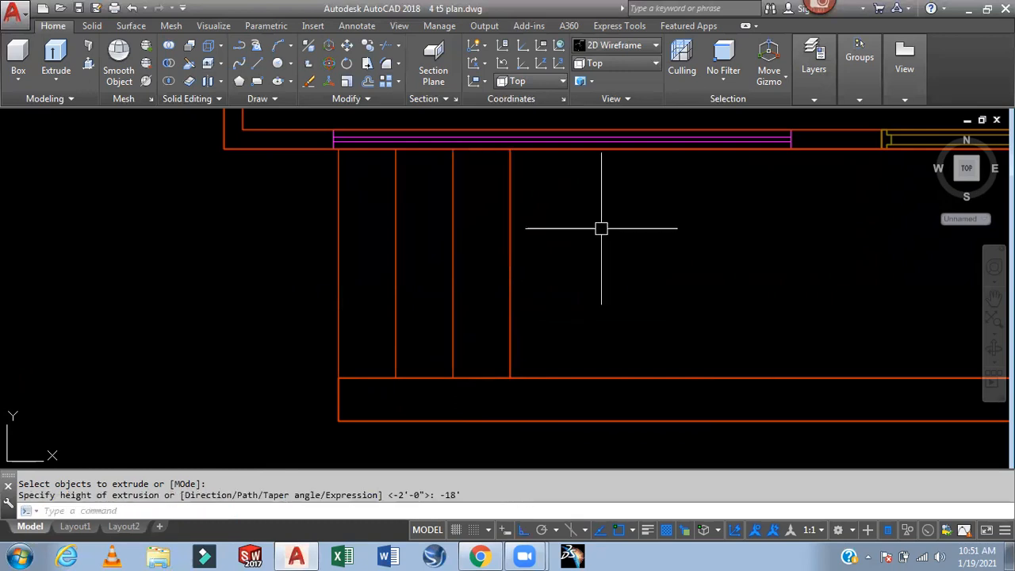
In the SW Isometric view, delete the 18' tall stair solid beside the porch slab
click(614, 63)
click(610, 169)
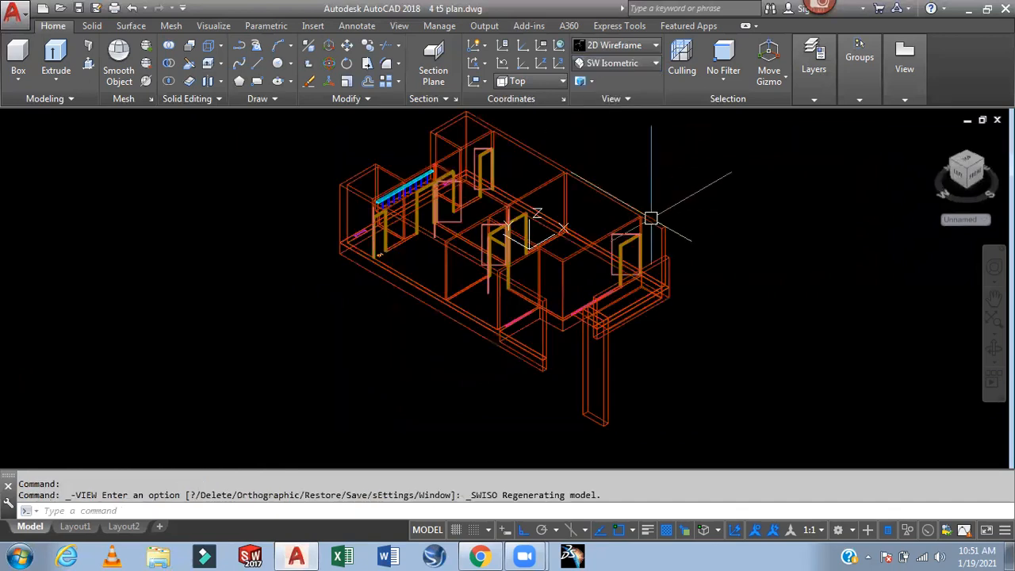
scroll(657, 340, up, 3)
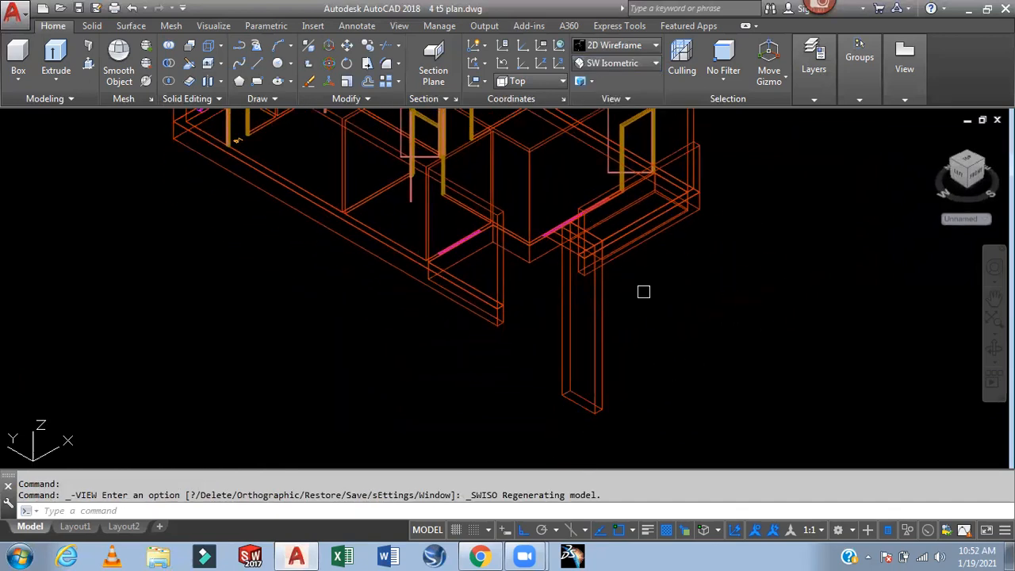
scroll(642, 292, up, 2)
click(605, 299)
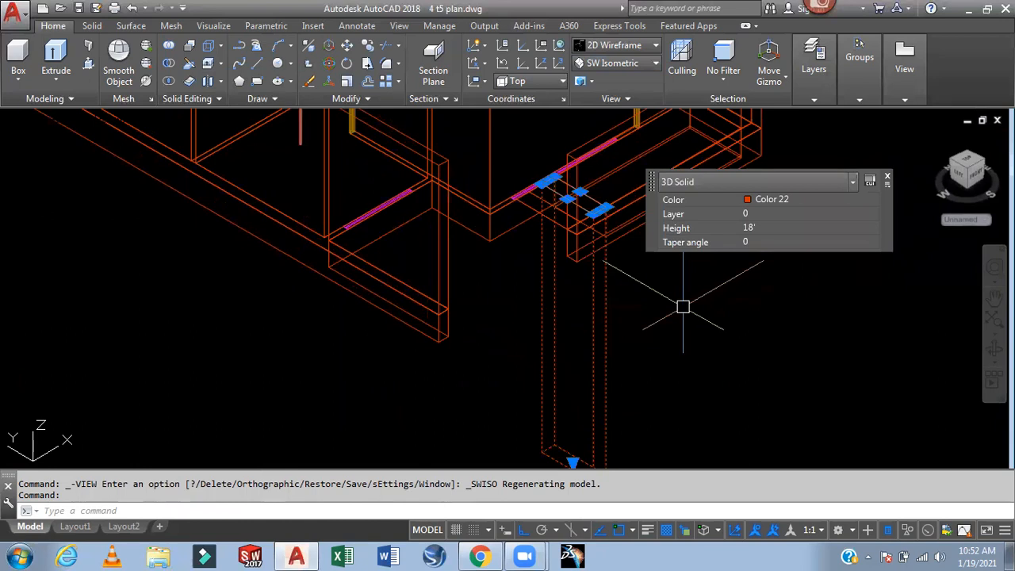
key(Delete)
scroll(510, 227, up, 3)
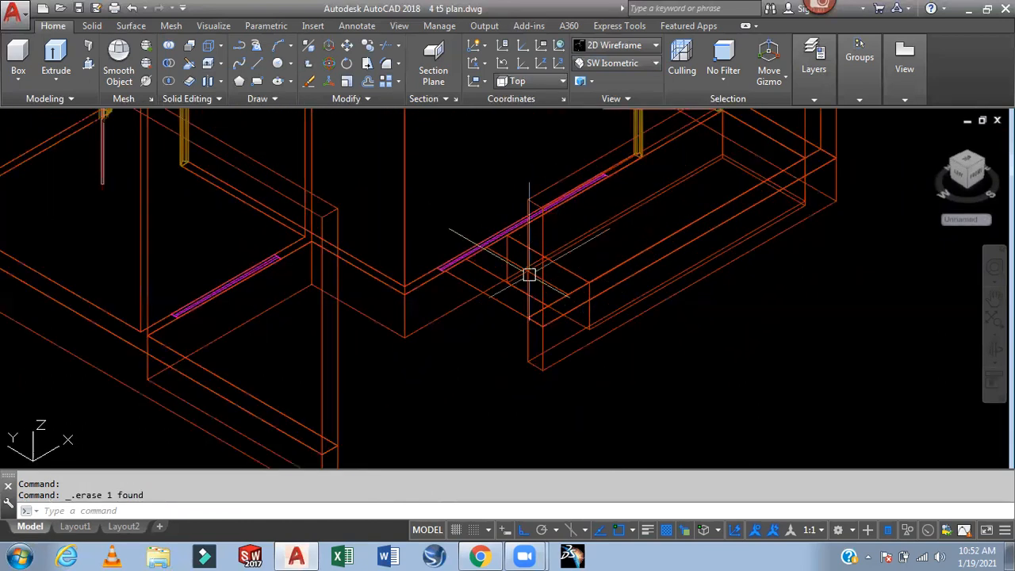
scroll(497, 253, up, 2)
click(496, 251)
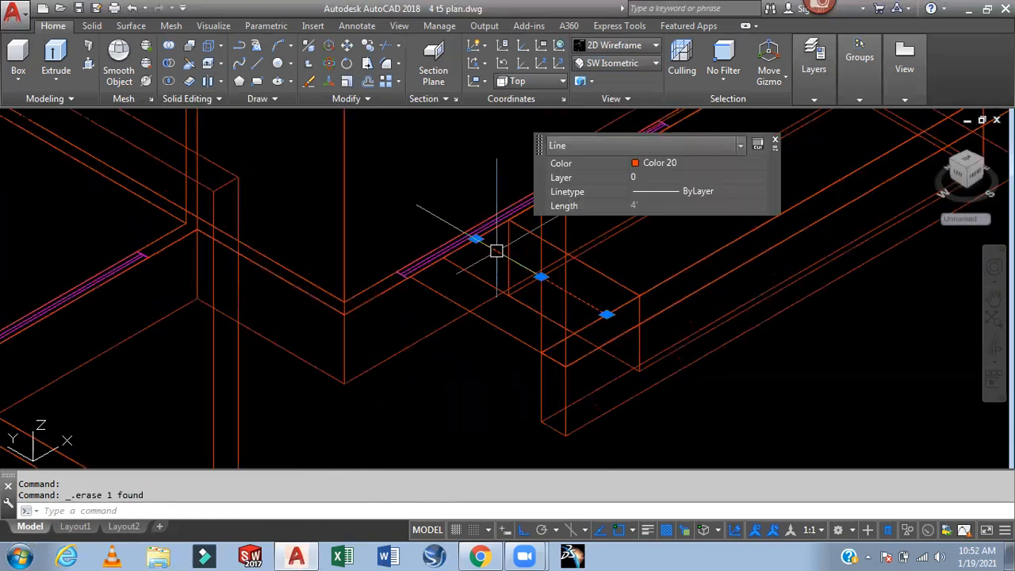
key(Escape)
Return to the Top view and redraw the rectangle over the innermost stair tread between the front wall and outer porch wall
click(609, 68)
click(603, 78)
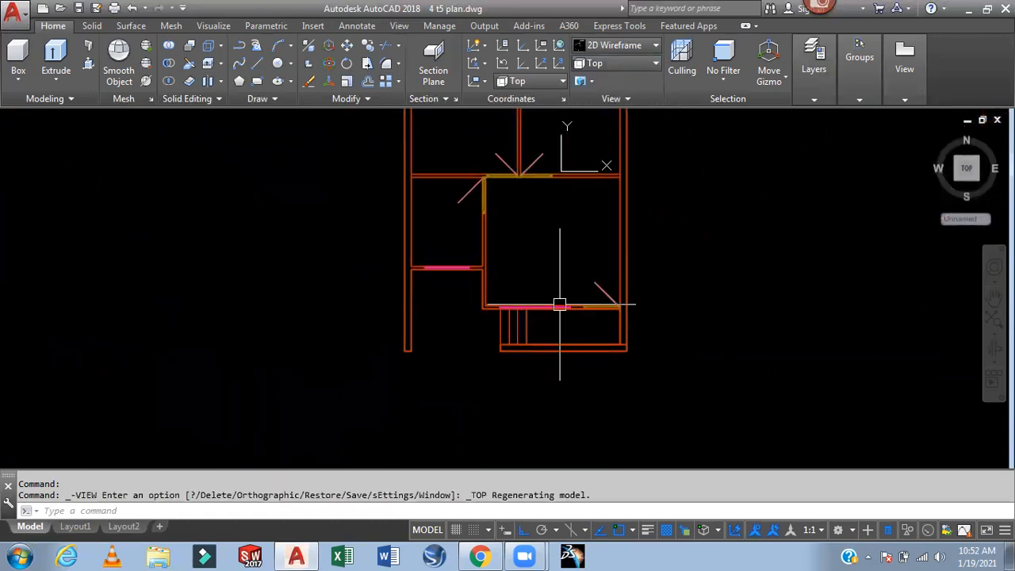
scroll(559, 305, up, 5)
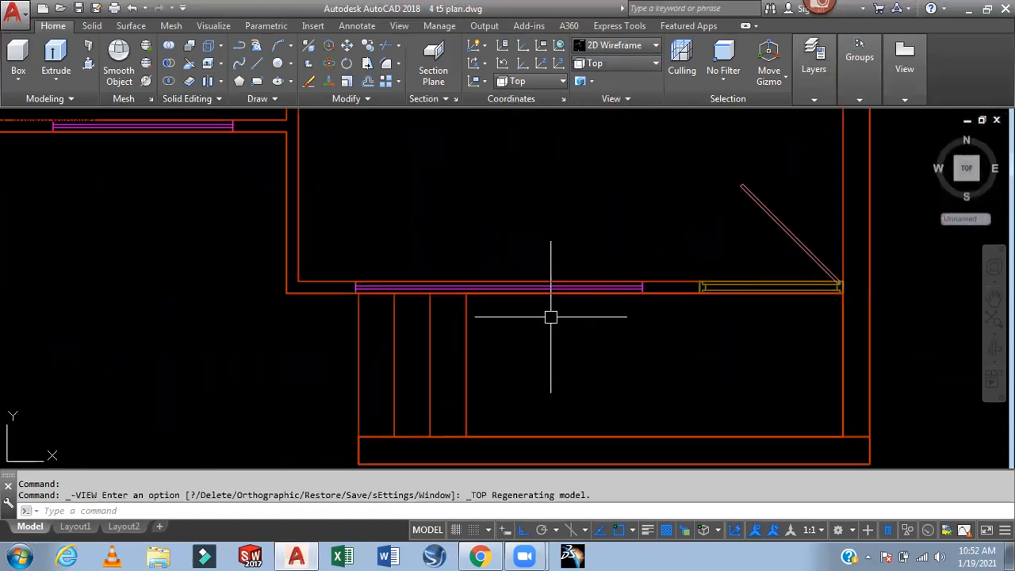
text(rec)
key(Return)
scroll(441, 317, up, 2)
click(420, 279)
middle_drag(491, 378, 507, 259)
click(495, 387)
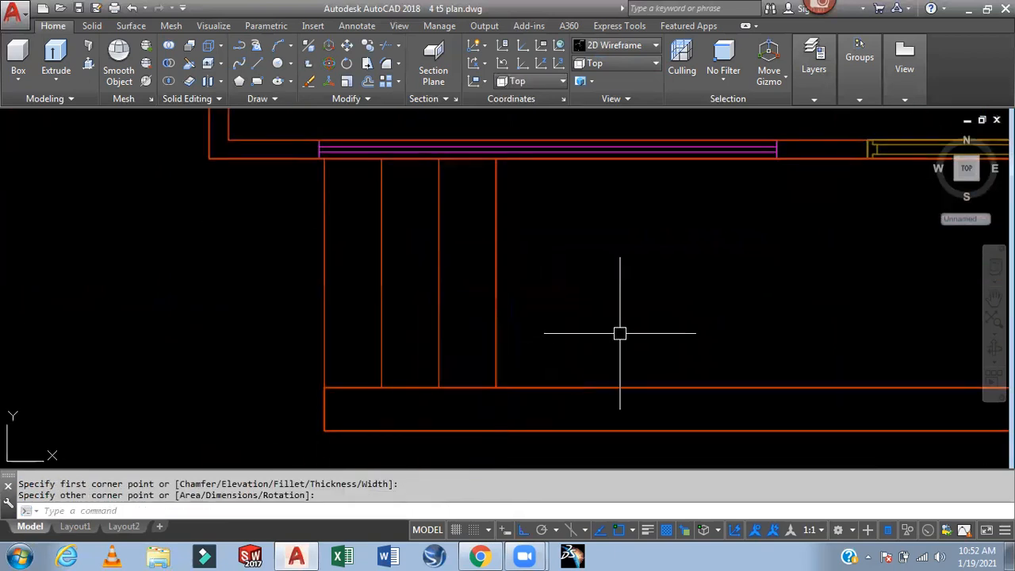
Extrude the redrawn innermost tread rectangle by a height of -18
text(ext)
key(Return)
click(438, 303)
click(555, 355)
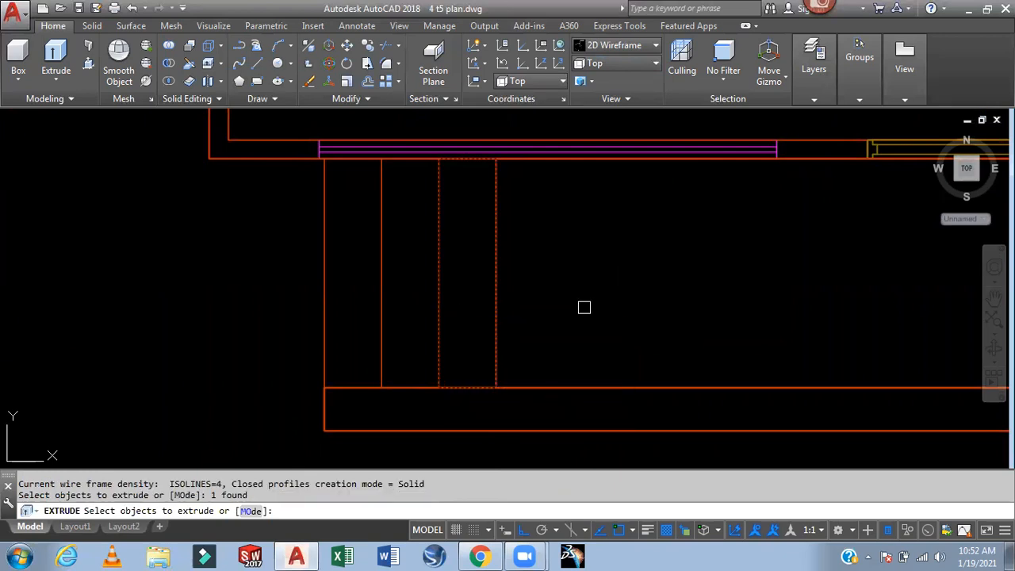
key(Return)
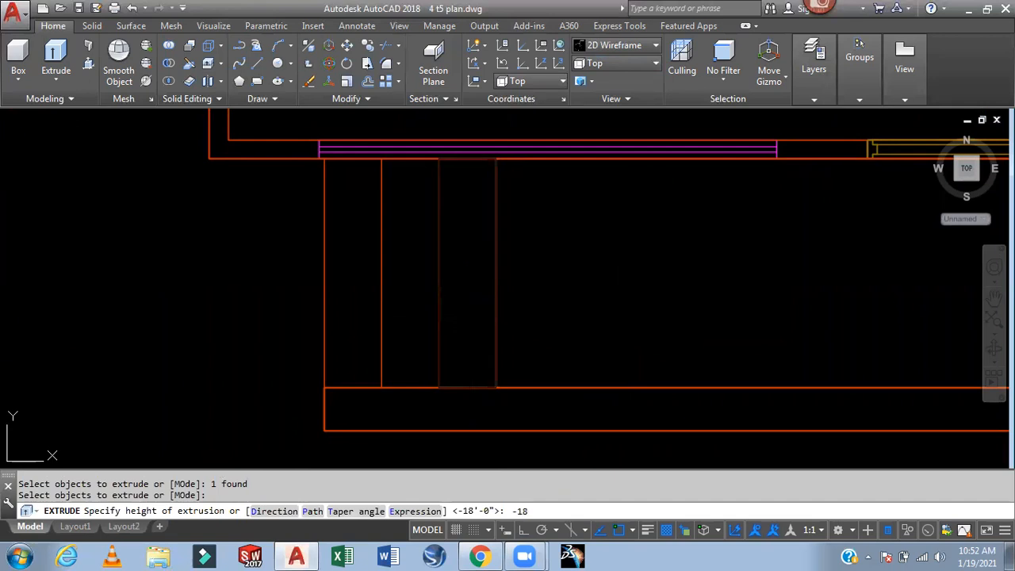
key(Return)
In the SW Isometric view, move the new step solid down so its bottom corner meets the bottom corner of the porch slab
click(616, 63)
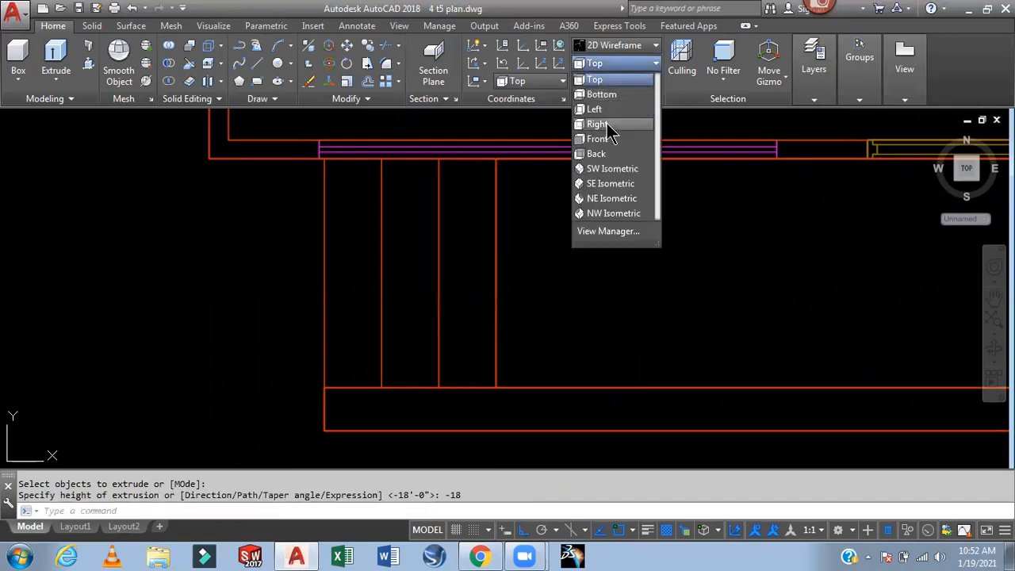
click(612, 169)
scroll(643, 419, up, 5)
middle_drag(573, 390, 473, 299)
scroll(530, 332, up, 2)
scroll(669, 325, up, 2)
middle_drag(669, 326, 685, 340)
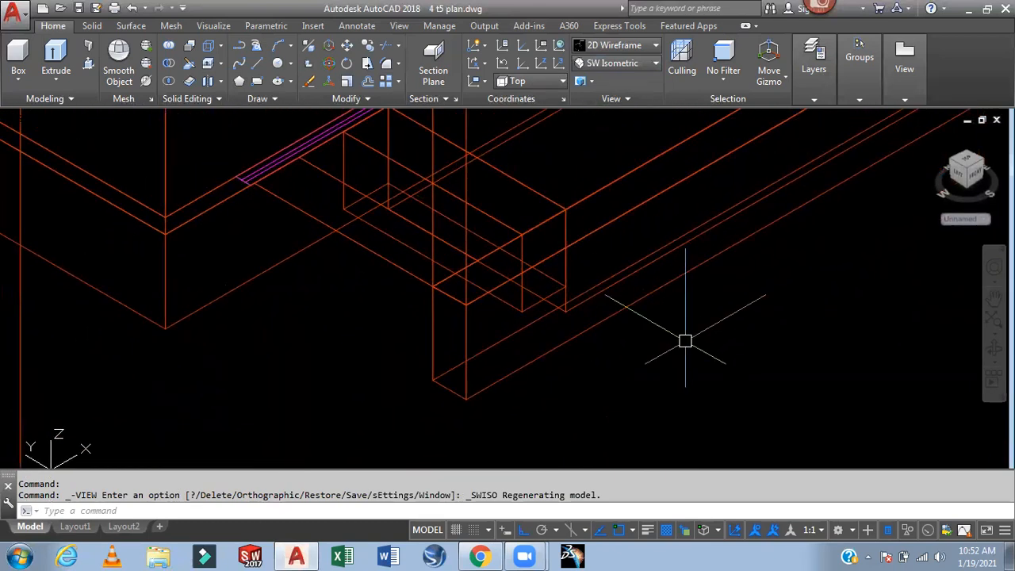
text(m)
key(Return)
scroll(528, 303, up, 4)
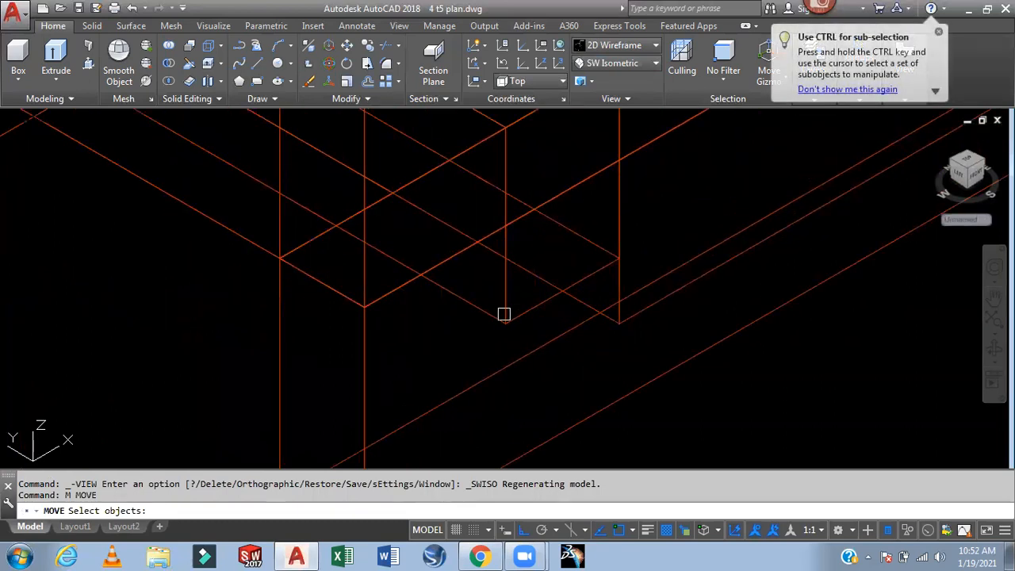
click(503, 314)
key(Return)
click(619, 269)
scroll(632, 293, down, 3)
click(767, 355)
middle_drag(862, 365, 811, 385)
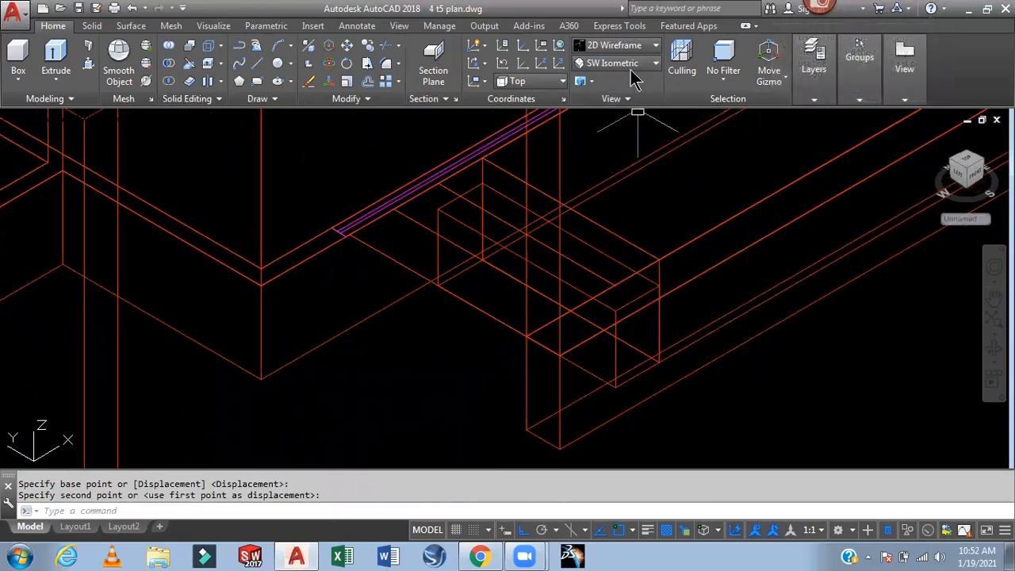
Examine the porch slab and the new step in the Realistic visual style and return the model to the Top view
click(625, 45)
click(796, 89)
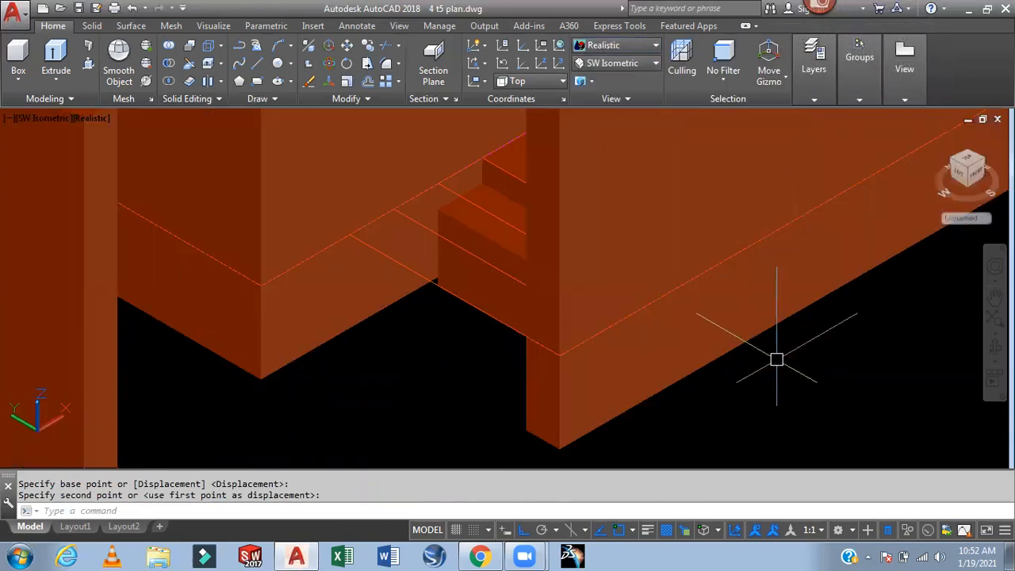
shift+middle_drag(784, 359, 788, 337)
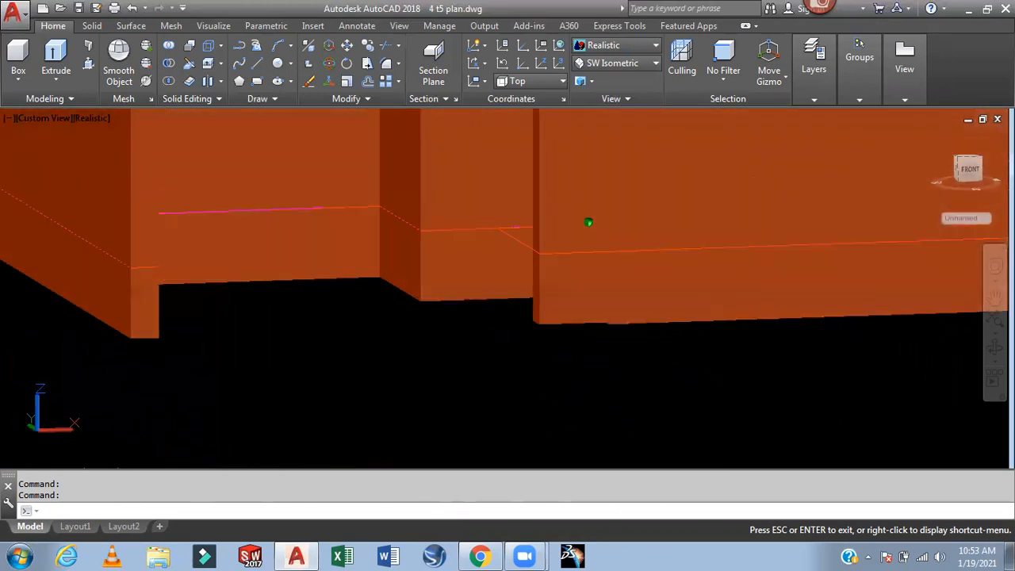
click(621, 64)
click(595, 80)
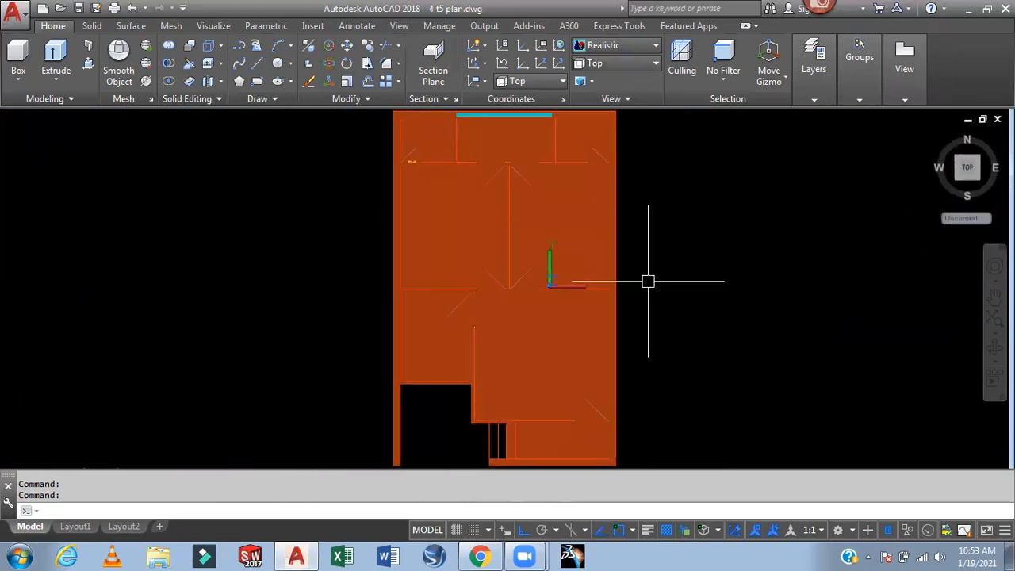
Examine the base of the house model in the Front view and return to the Top view
click(610, 68)
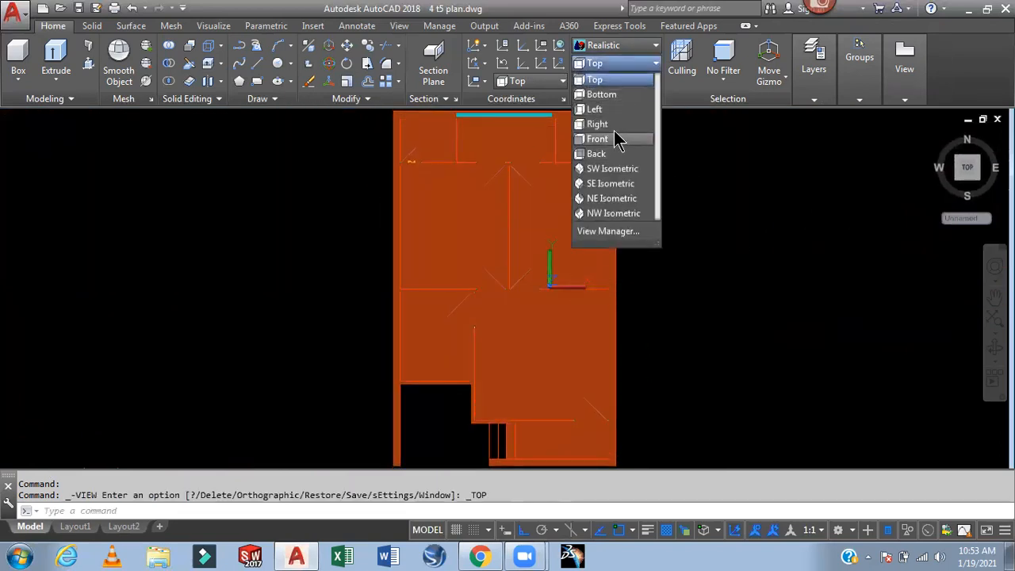
click(611, 139)
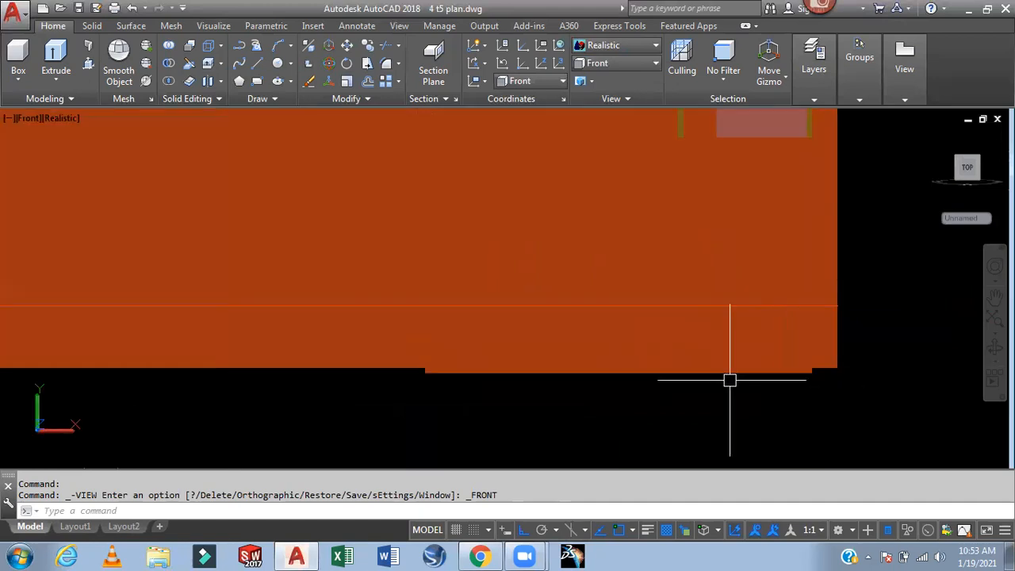
scroll(425, 387, up, 3)
scroll(502, 332, down, 3)
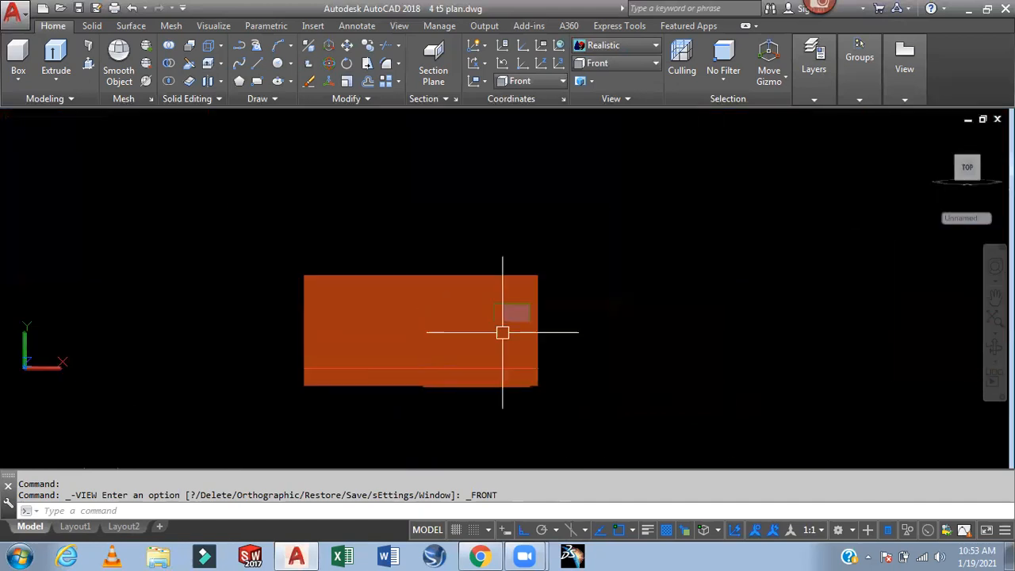
click(618, 65)
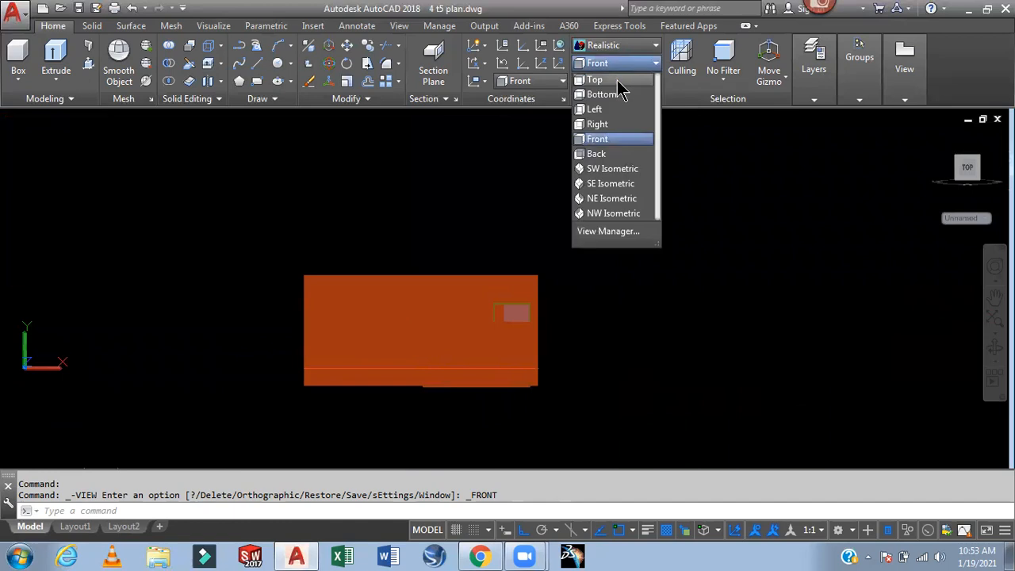
click(617, 80)
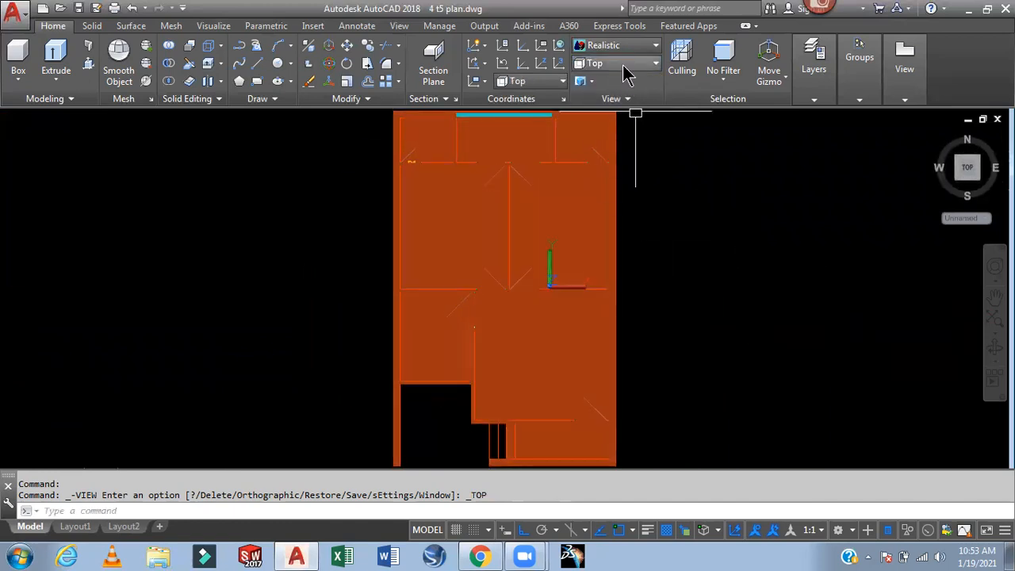
Switch to the 2D Wireframe visual style and examine the porch slab and innermost step from an orbited view
click(617, 48)
click(618, 88)
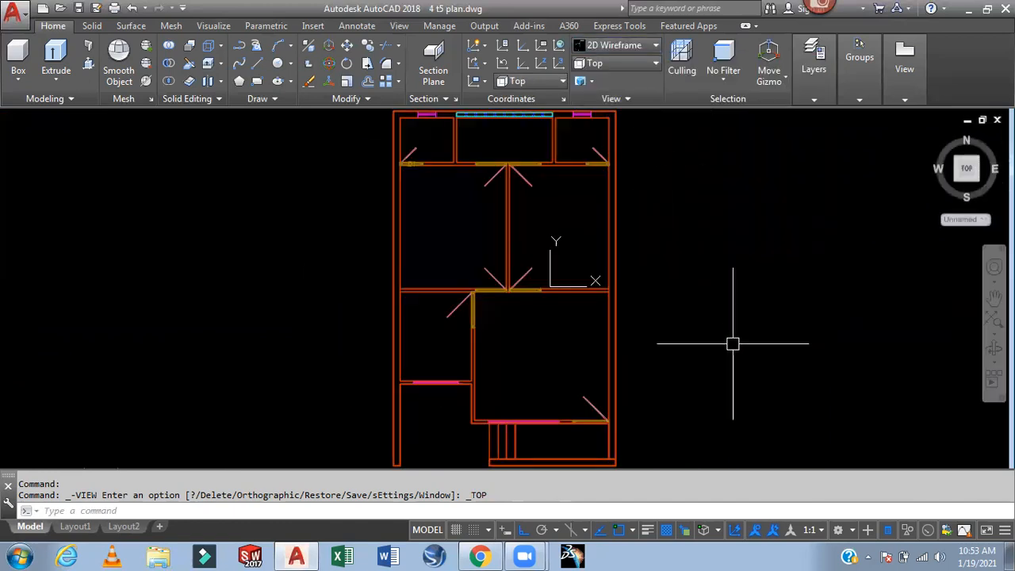
scroll(723, 333, down, 2)
shift+middle_drag(747, 381, 761, 251)
scroll(692, 321, up, 5)
scroll(729, 337, up, 2)
shift+middle_drag(769, 356, 781, 321)
middle_drag(720, 297, 718, 364)
shift+middle_drag(753, 301, 775, 321)
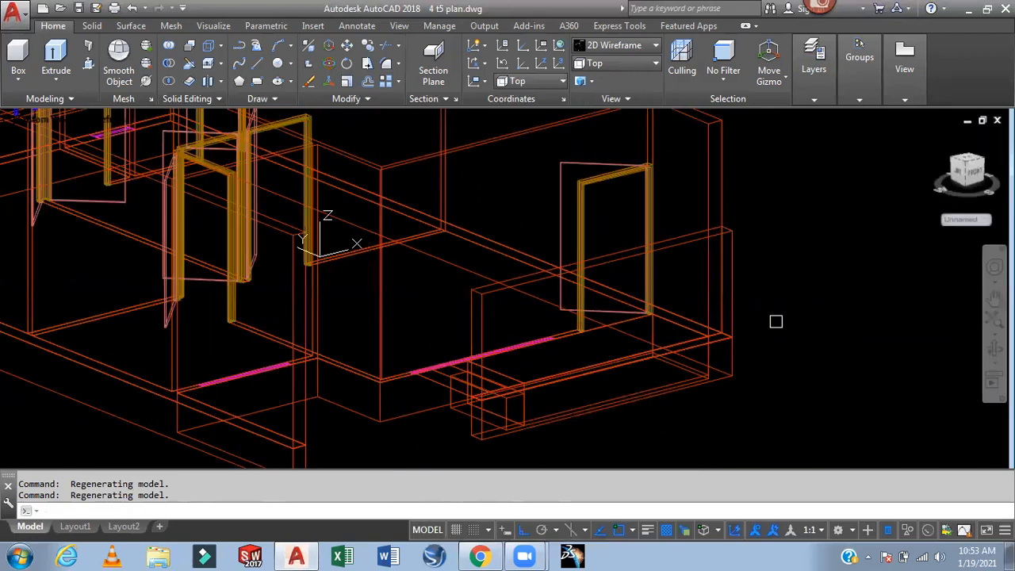
scroll(775, 321, down, 5)
Restore the Top view and draw a rectangle over the middle stair tread between the front wall and outer porch wall
click(612, 62)
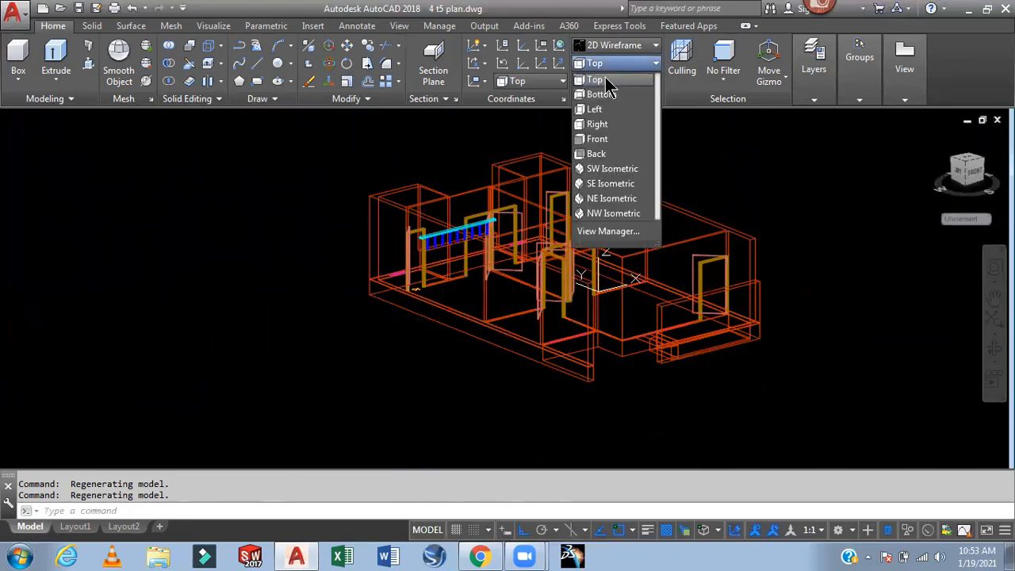
click(604, 77)
scroll(650, 373, up, 6)
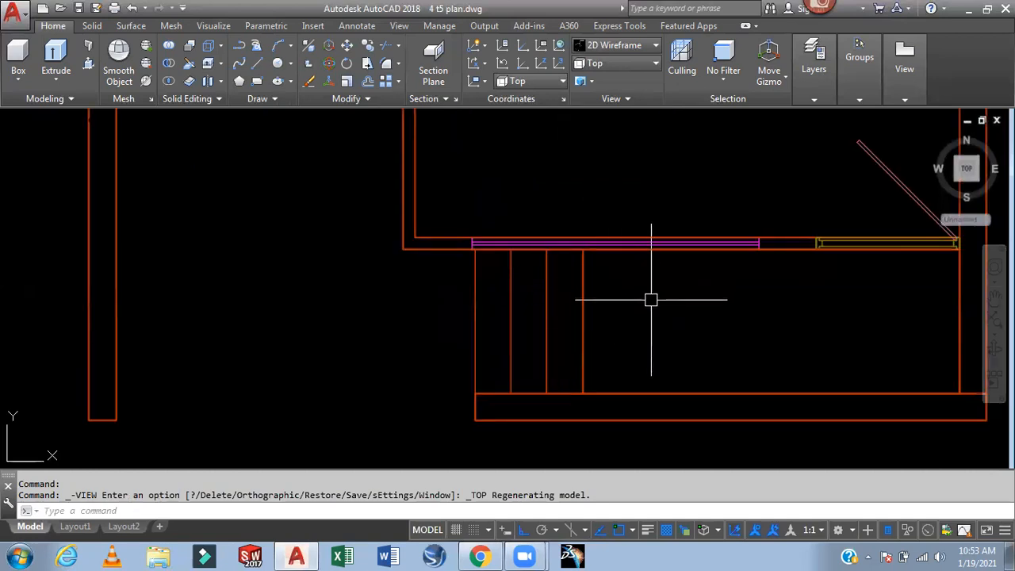
text(rec)
key(Return)
click(510, 251)
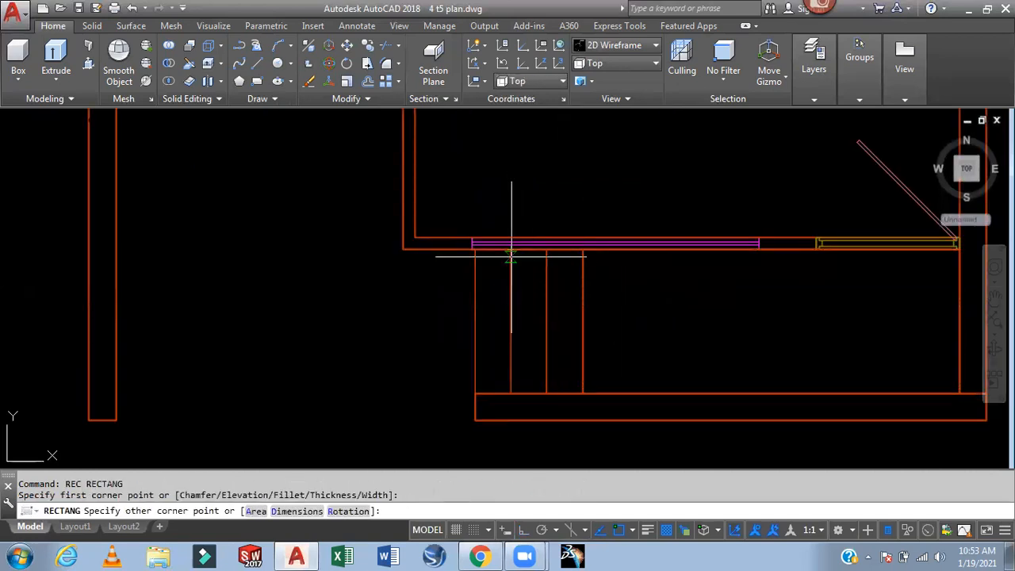
click(546, 392)
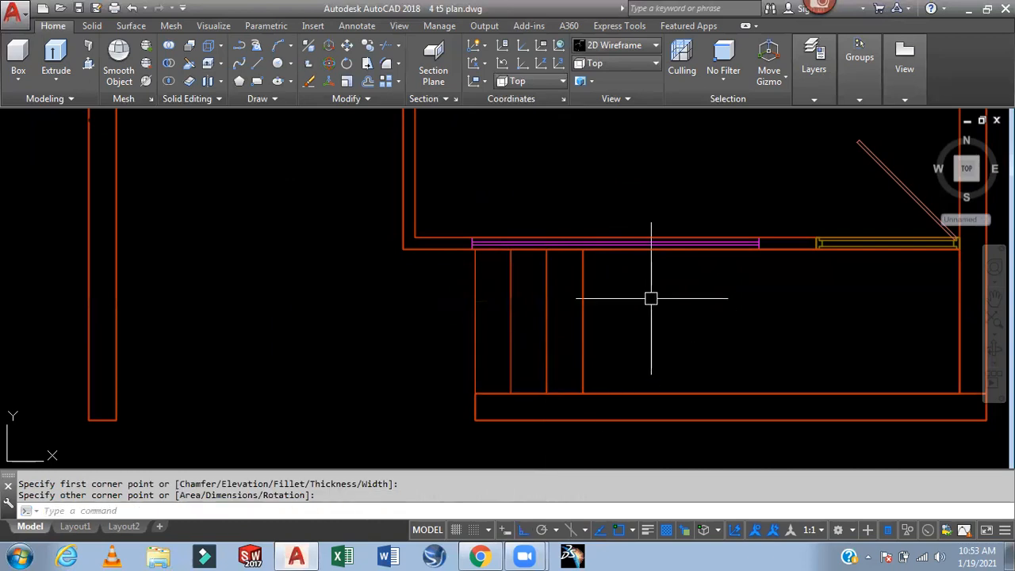
Extrude the middle tread rectangle by a height of -10
text(ext)
key(Return)
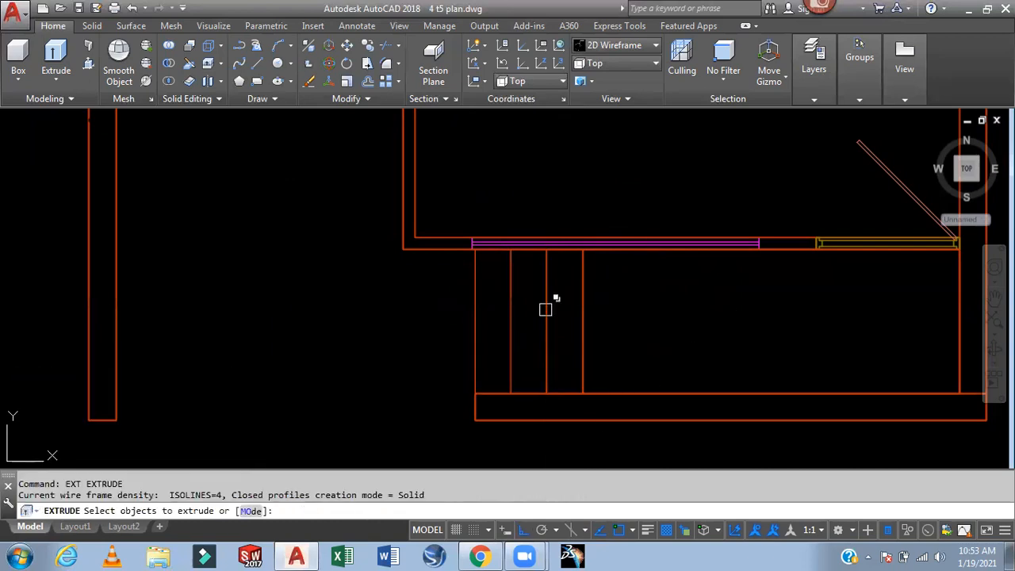
click(510, 322)
click(546, 373)
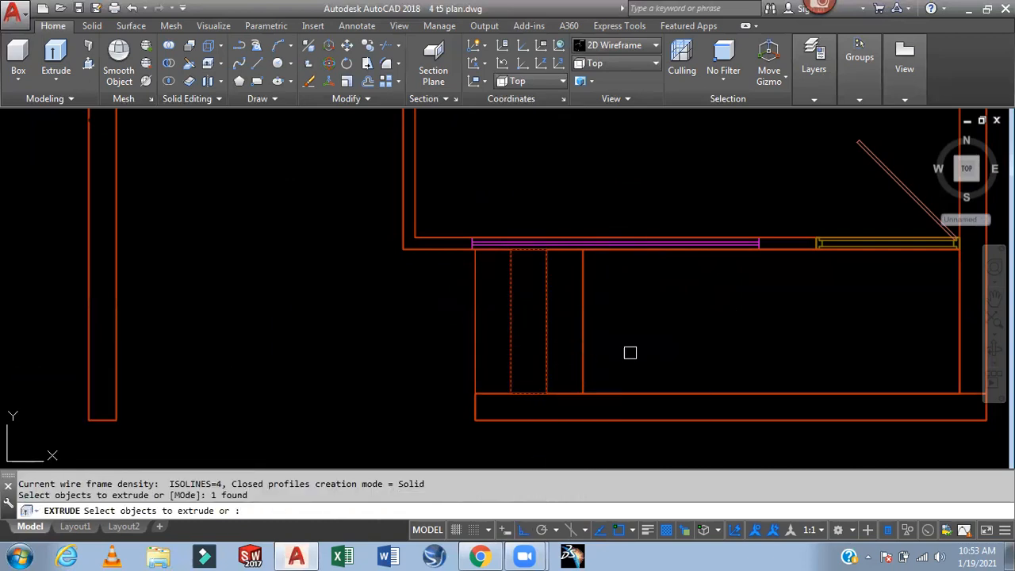
key(Return)
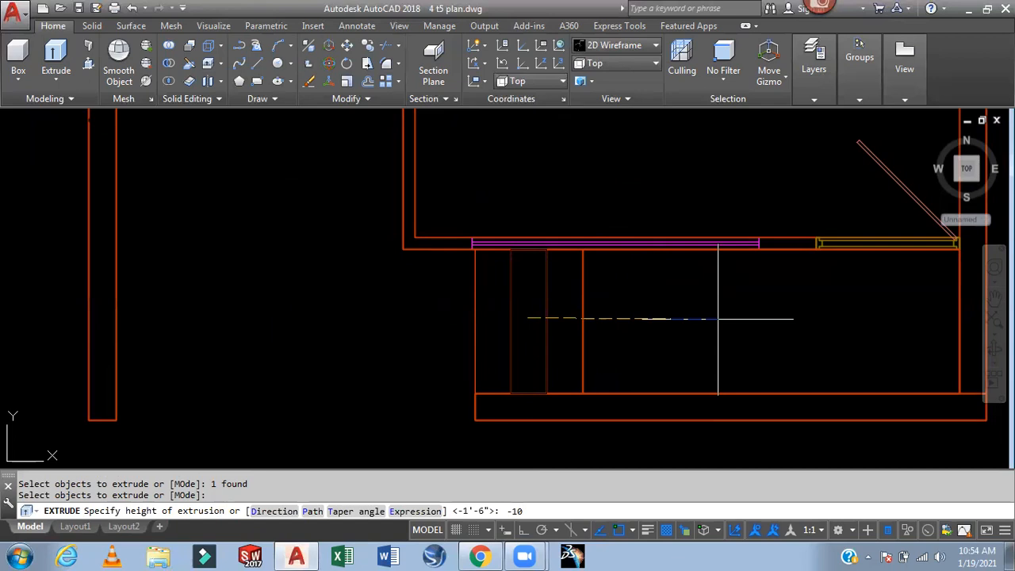
key(Return)
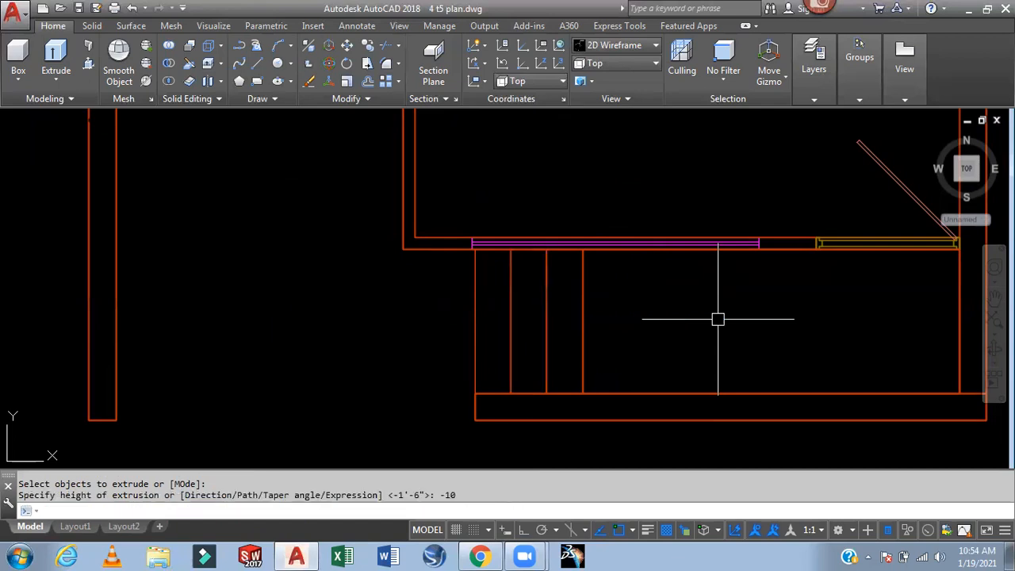
In the SW Isometric view, move the middle step solid straight down from its bottom corner, alongside the innermost step
click(599, 64)
click(621, 172)
scroll(698, 434, up, 5)
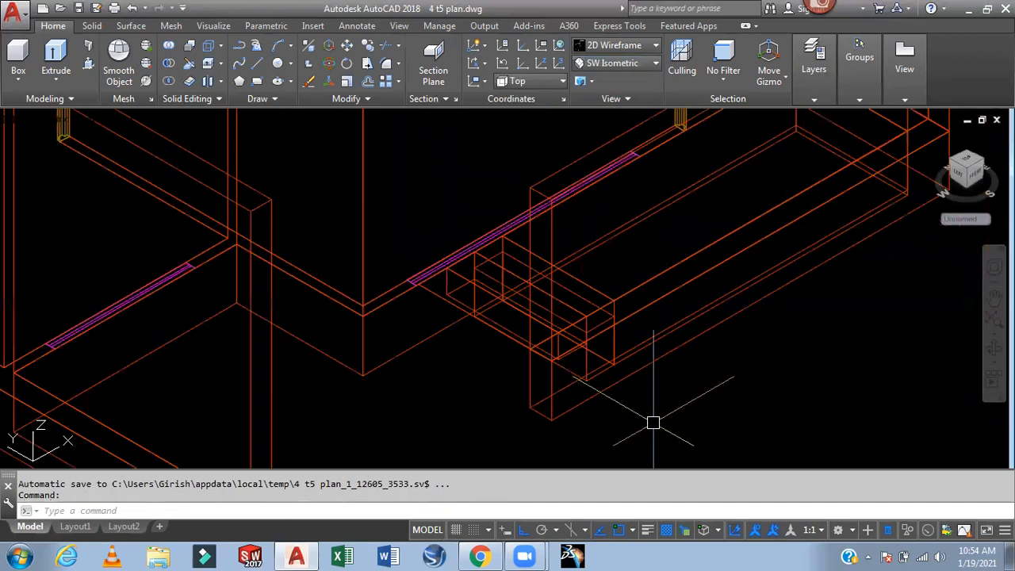
middle_drag(623, 367, 612, 314)
scroll(740, 330, up, 4)
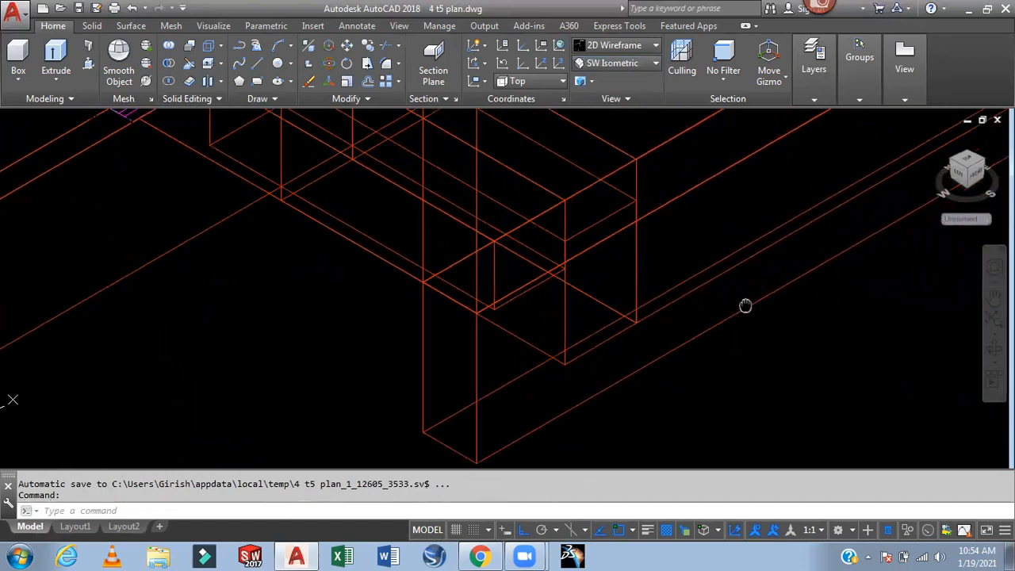
text(m)
key(Return)
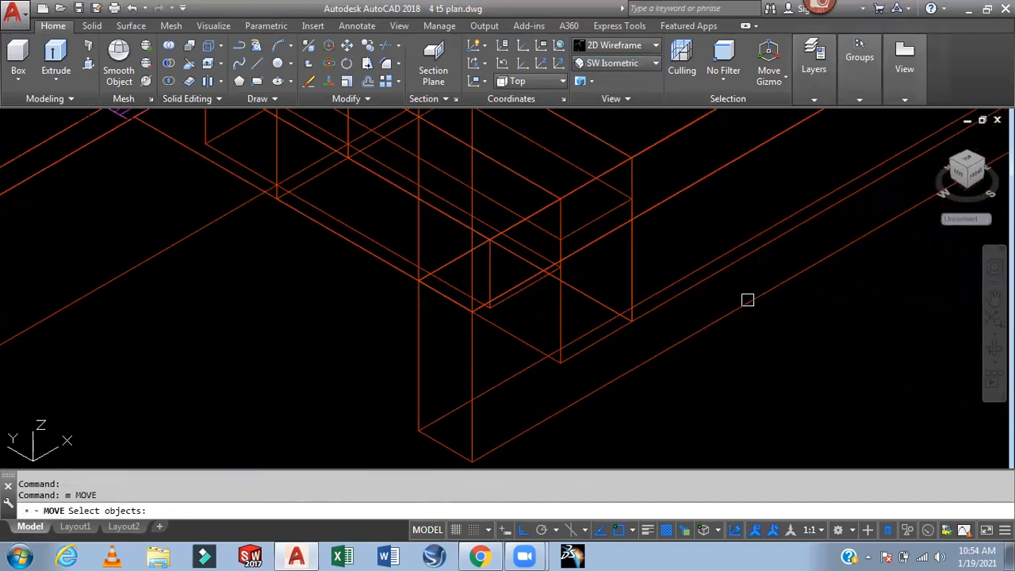
click(537, 208)
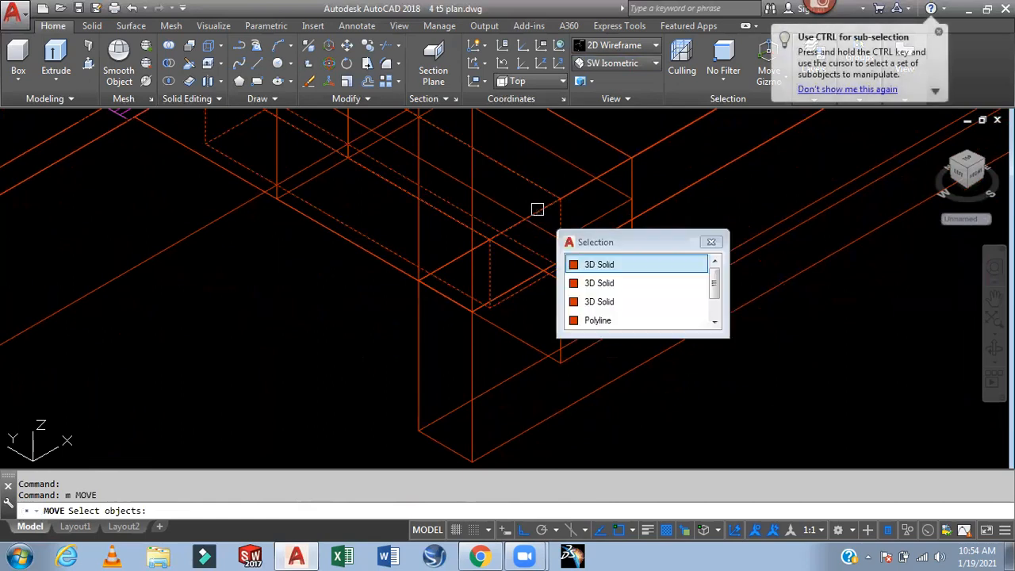
click(607, 261)
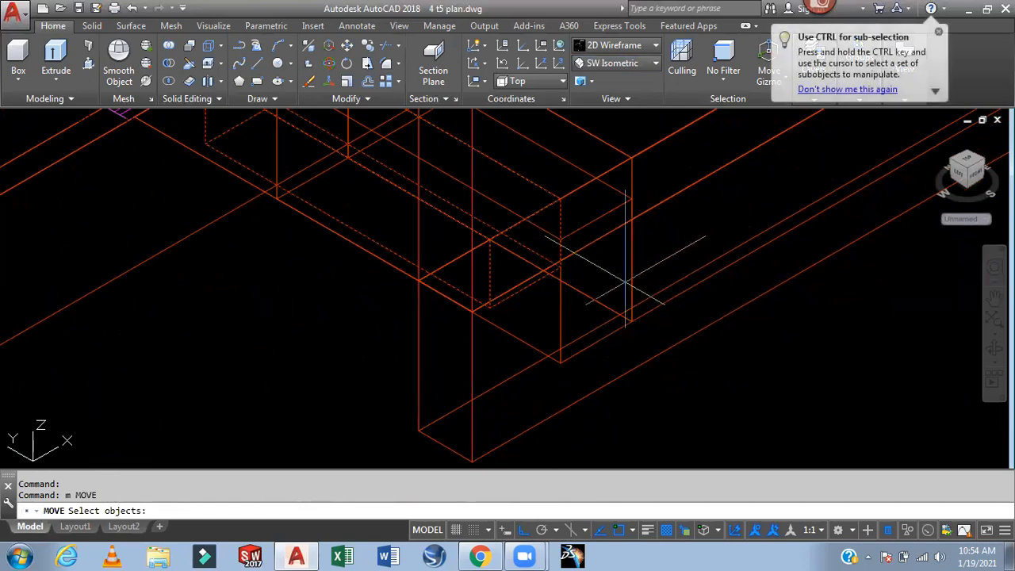
key(Return)
click(559, 267)
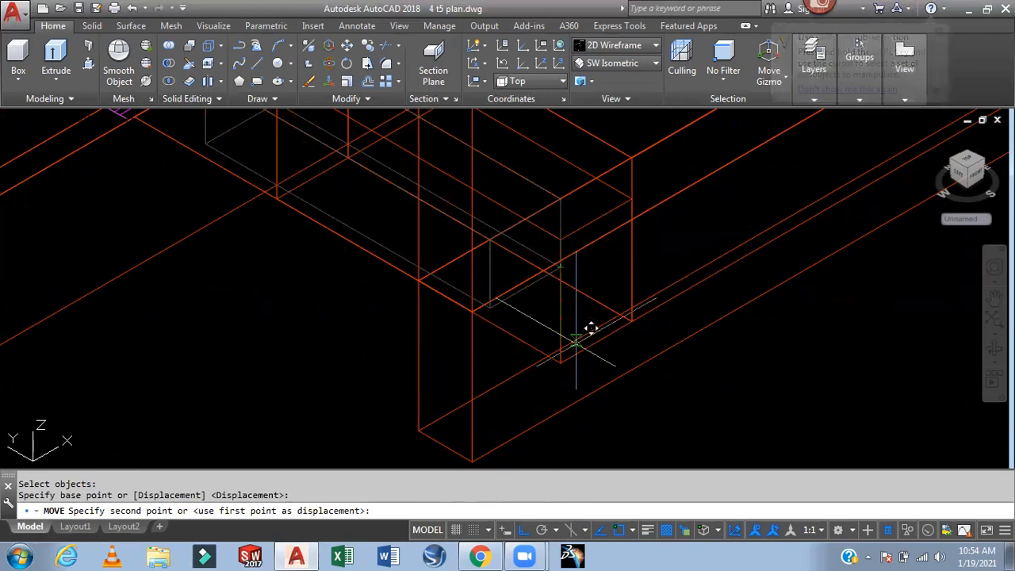
click(792, 361)
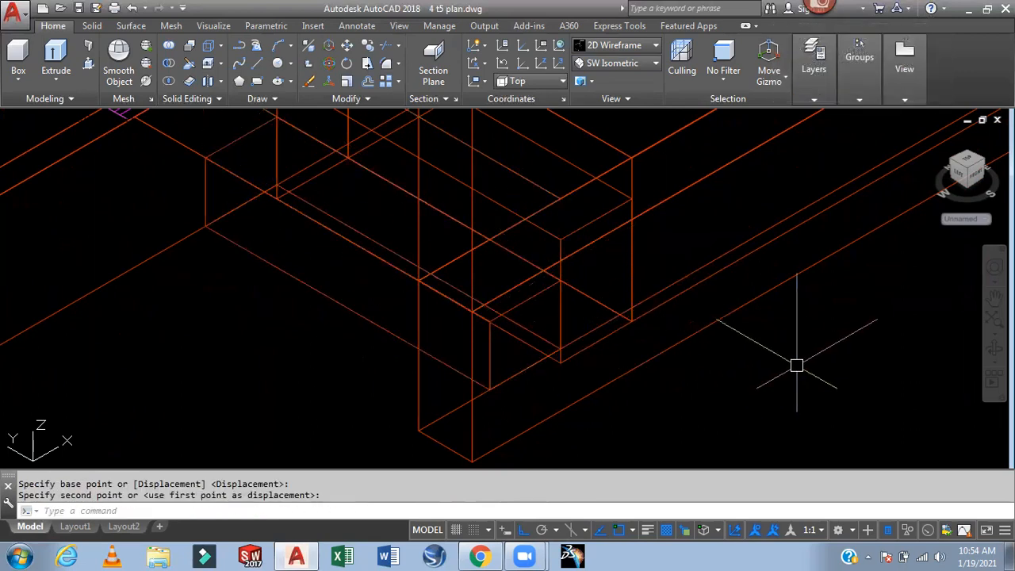
Return to the Top view and draw a rectangle over the outermost stair tread between the front wall and outer porch wall
scroll(790, 365, up, 3)
middle_drag(788, 367, 690, 388)
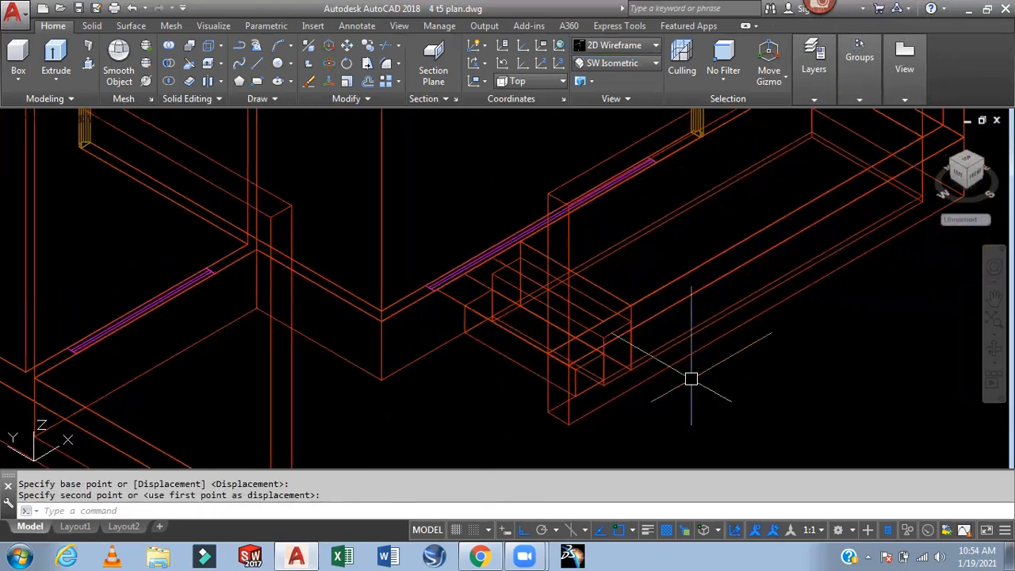
scroll(682, 389, up, 4)
scroll(562, 405, up, 2)
scroll(559, 350, down, 6)
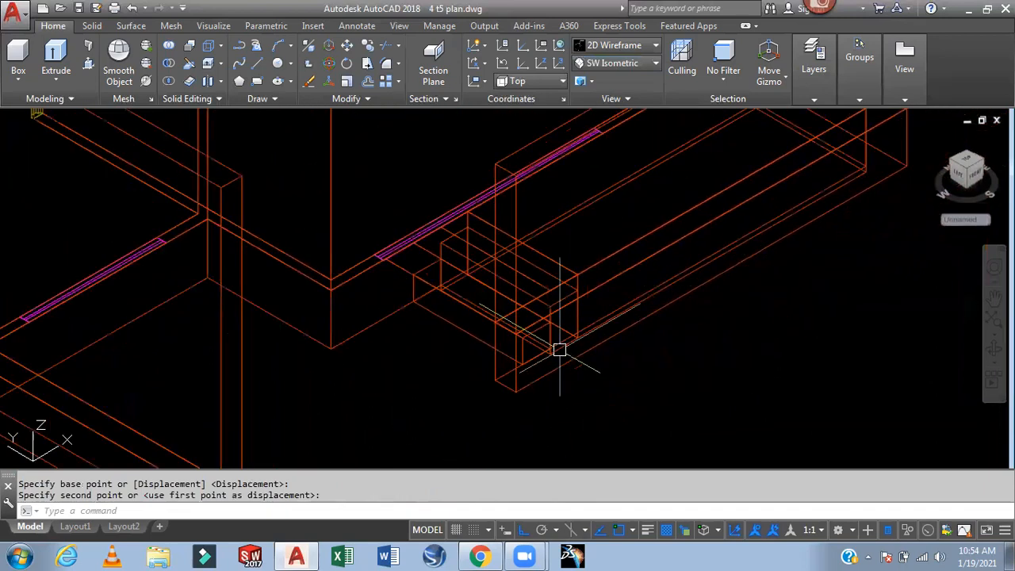
click(612, 67)
click(609, 80)
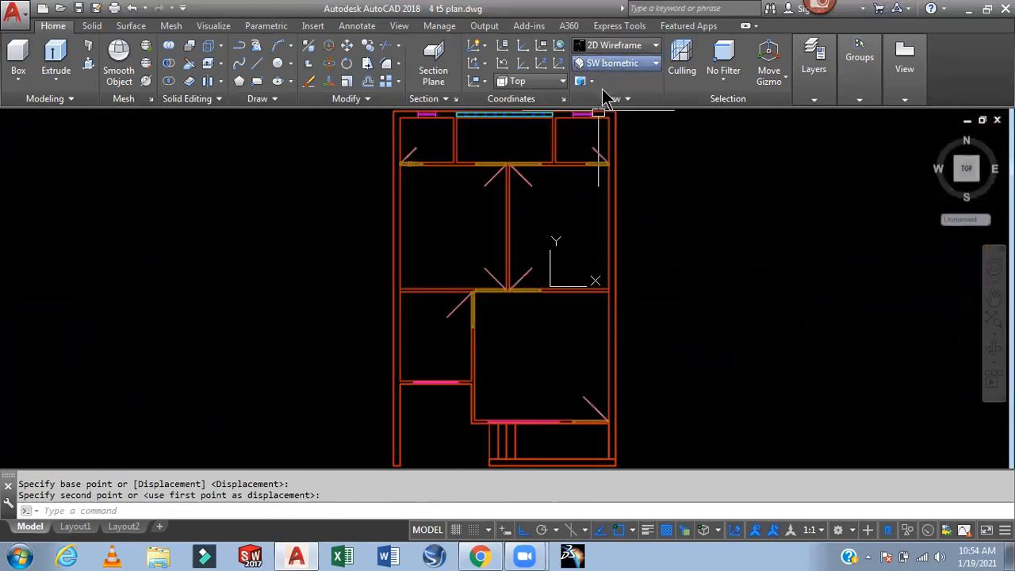
scroll(608, 264, up, 5)
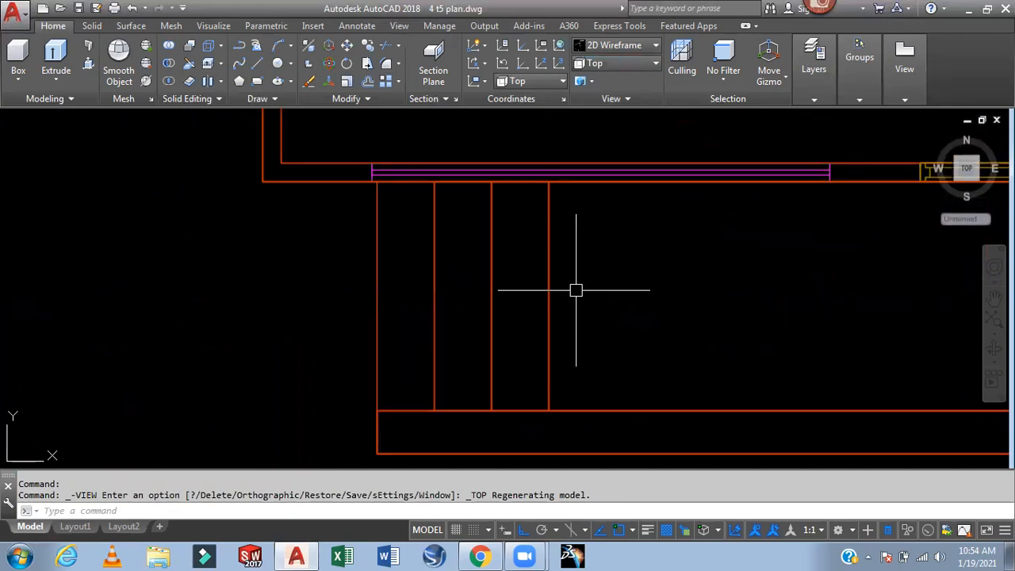
key(Return)
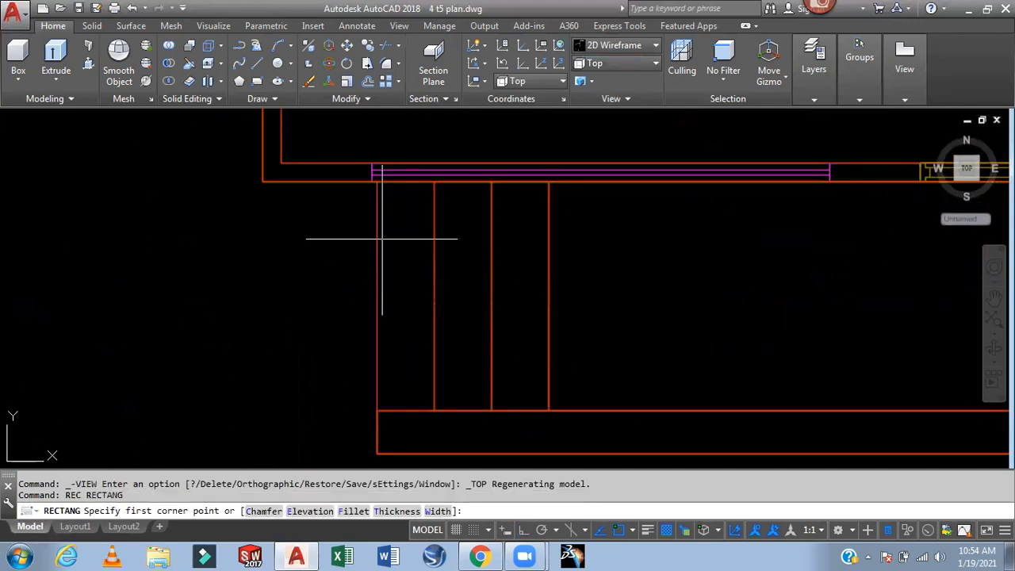
click(377, 181)
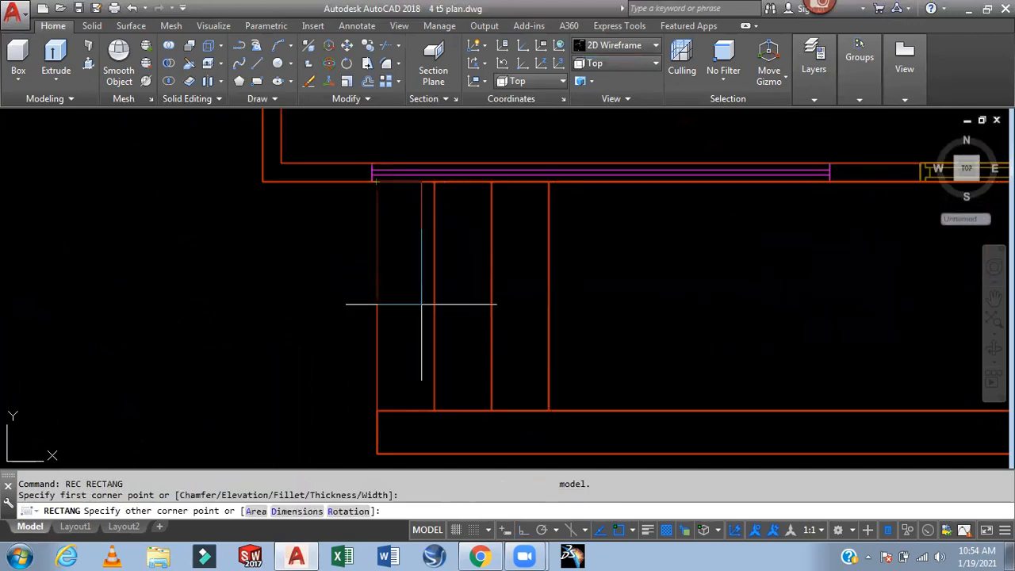
click(433, 410)
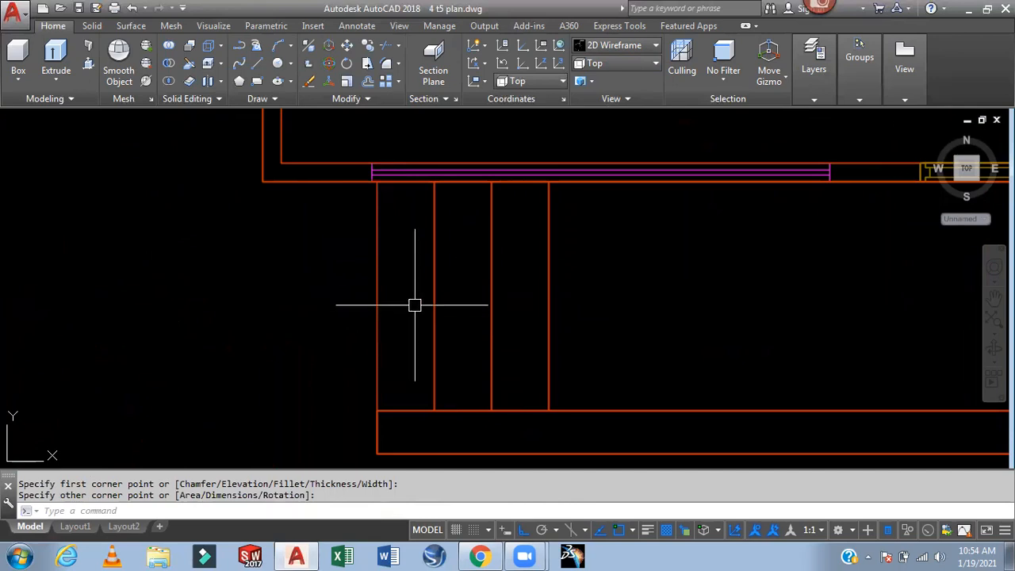
Extrude the outermost tread rectangle by a height of -4
text(ext)
key(Return)
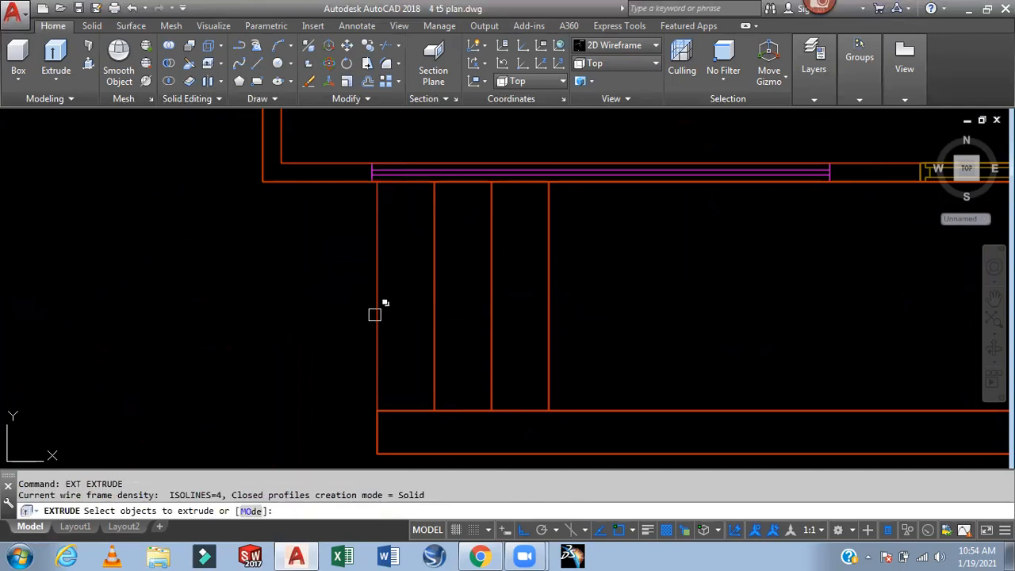
click(375, 315)
click(435, 370)
key(Return)
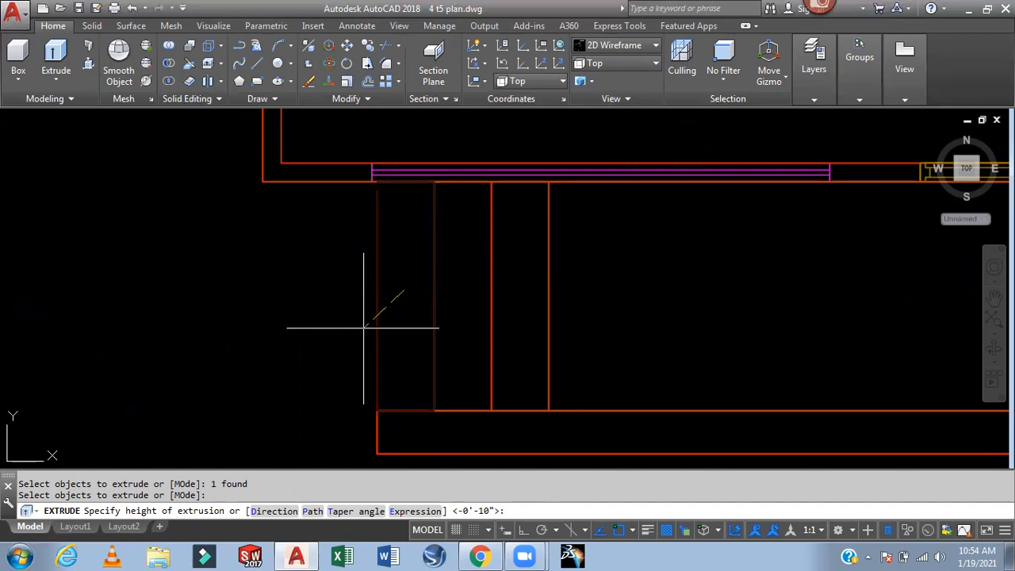
text(-4)
key(Return)
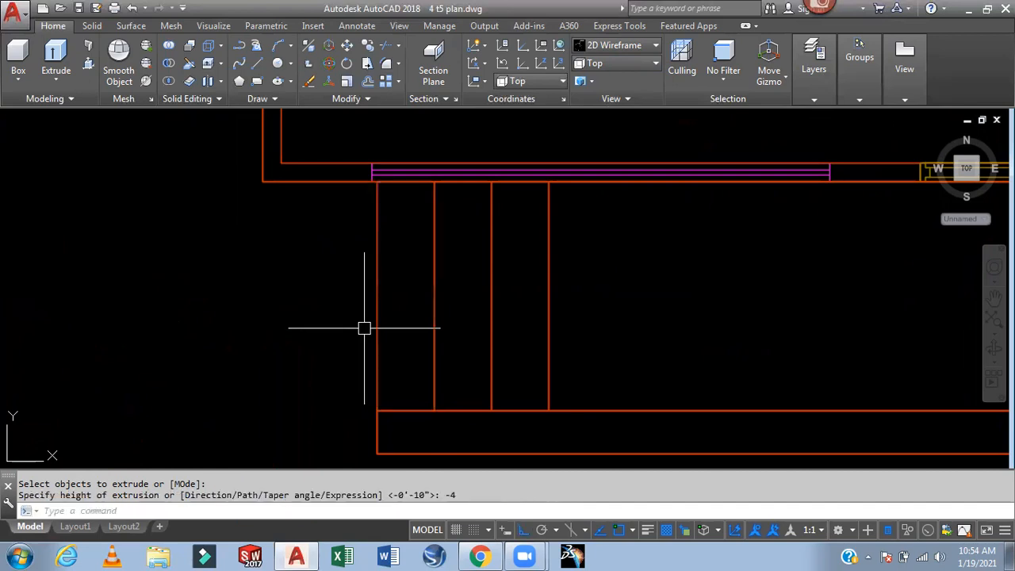
In the SW Isometric view, move the outermost step solid straight down from its bottom corner to the base of the middle step
click(630, 64)
click(612, 168)
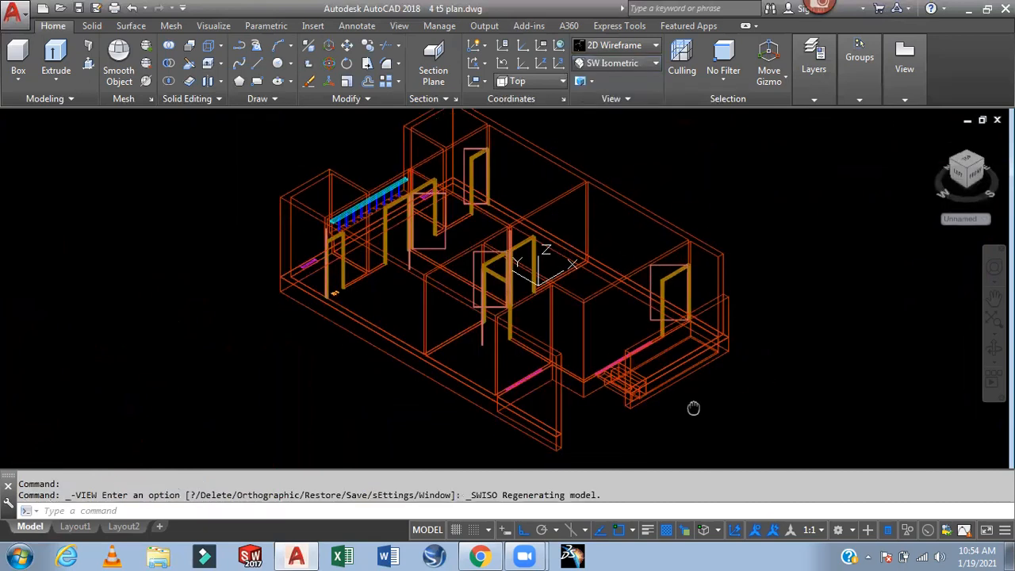
scroll(690, 407, up, 5)
middle_drag(716, 369, 643, 397)
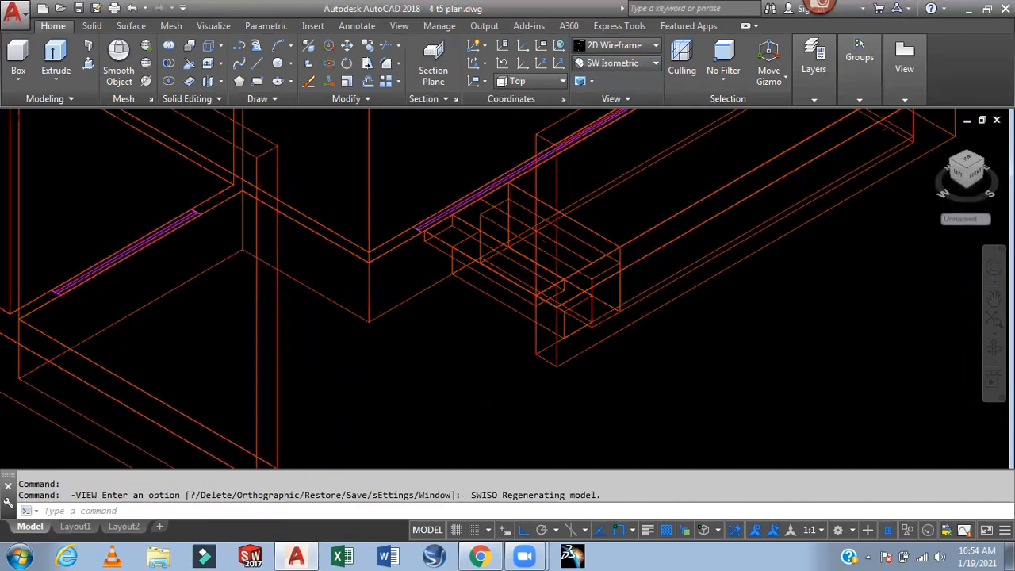
text(m)
key(Return)
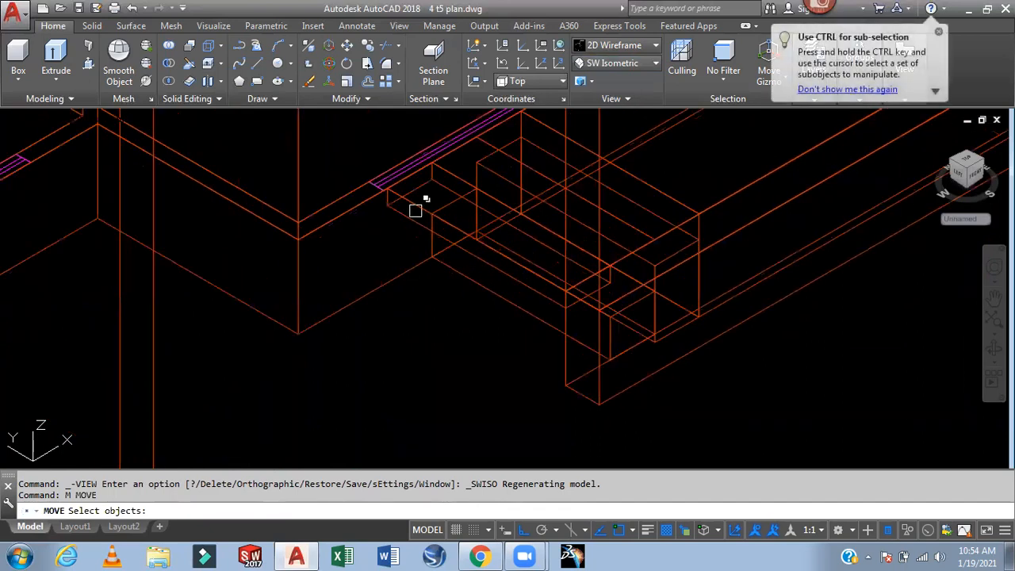
click(415, 207)
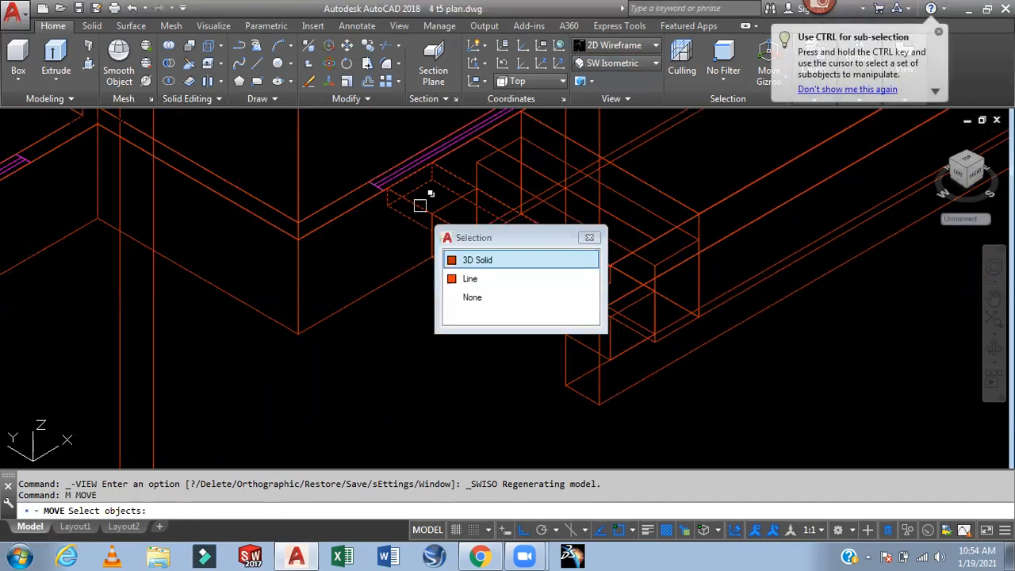
click(490, 261)
key(Return)
scroll(645, 294, up, 2)
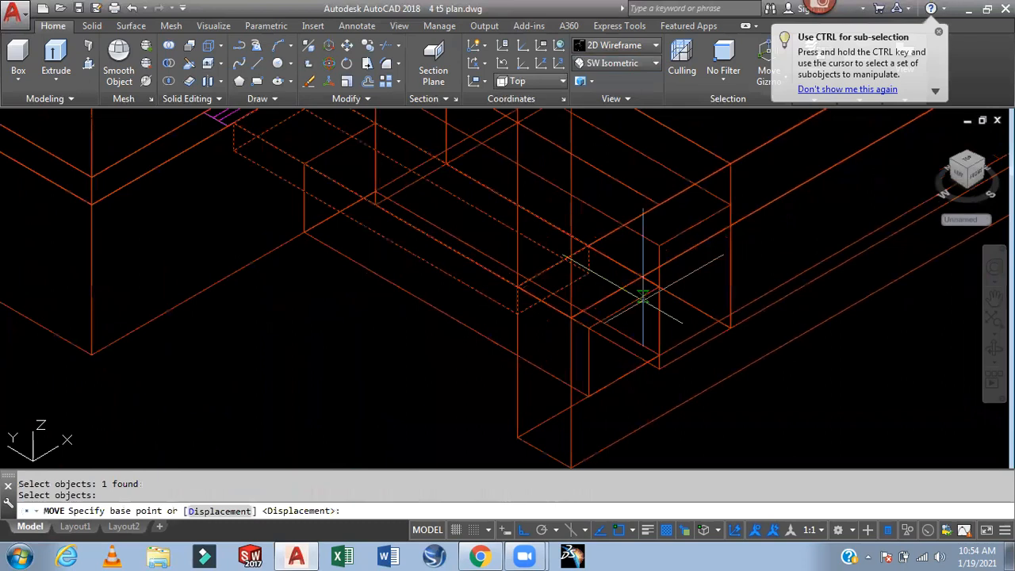
click(588, 272)
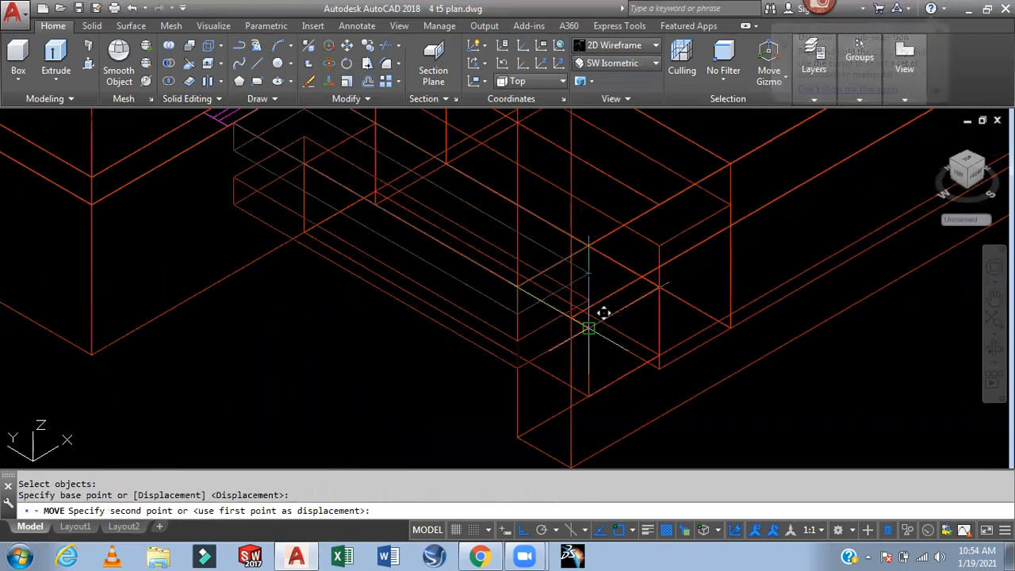
click(591, 395)
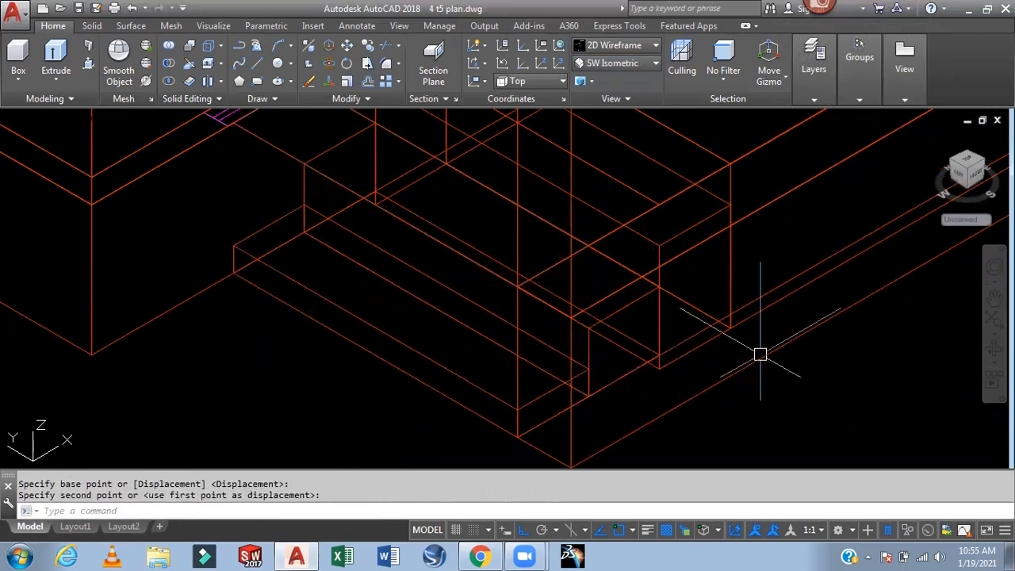
Apply the Realistic visual style and view the entrance stairs from a low angle
scroll(759, 354, down, 2)
mouse_move(774, 351)
middle_down()
mouse_move(708, 363)
mouse_move(729, 308)
mouse_move(729, 330)
mouse_move(733, 323)
middle_up()
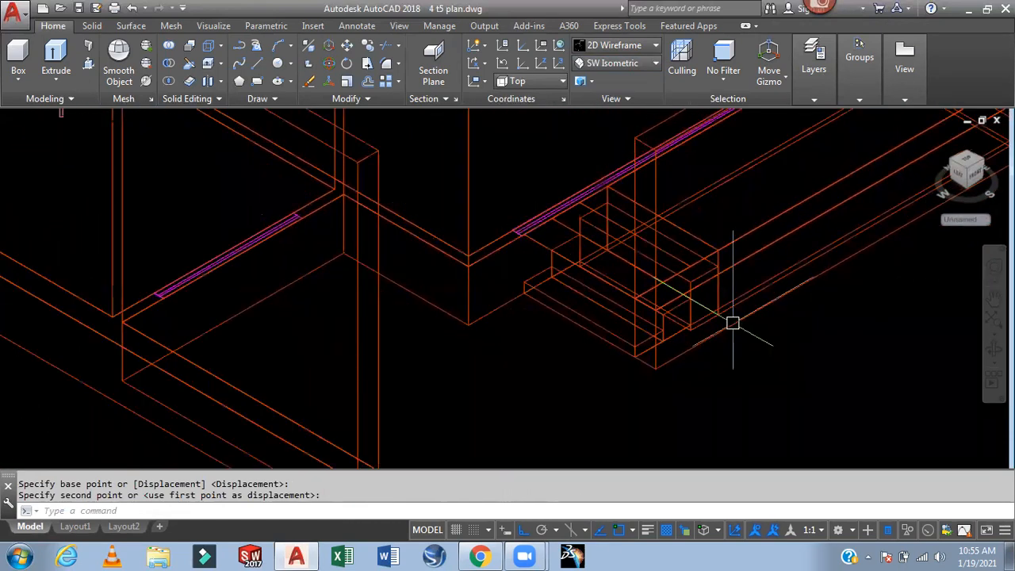
scroll(732, 322, up, 2)
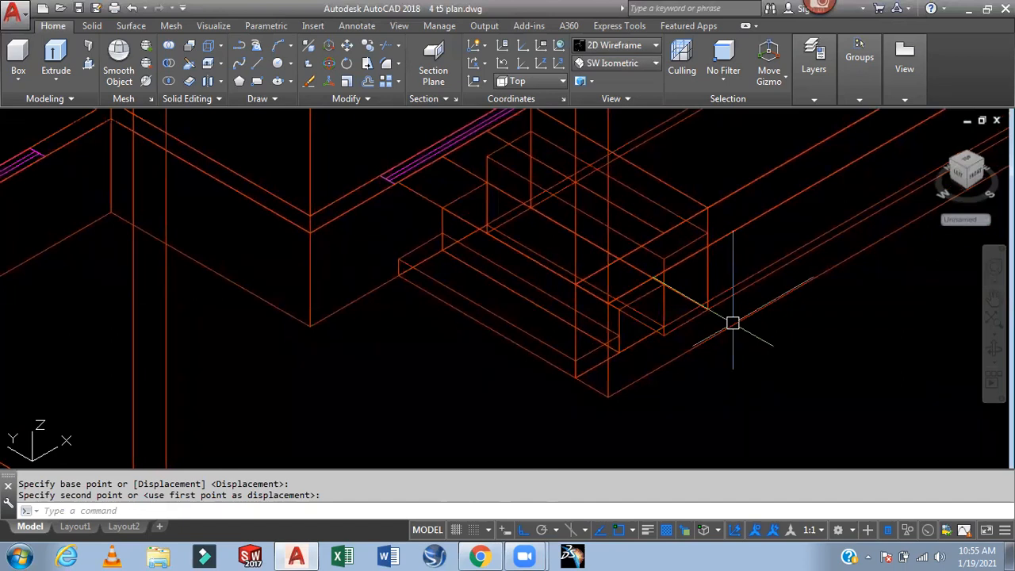
click(623, 49)
click(789, 84)
mouse_move(770, 336)
middle_down()
mouse_move(792, 336)
mouse_move(795, 306)
mouse_move(795, 333)
mouse_move(753, 350)
mouse_move(782, 344)
mouse_move(789, 321)
mouse_move(758, 348)
mouse_move(745, 299)
mouse_move(740, 328)
mouse_move(754, 336)
mouse_move(745, 338)
mouse_move(790, 333)
mouse_move(761, 270)
middle_up()
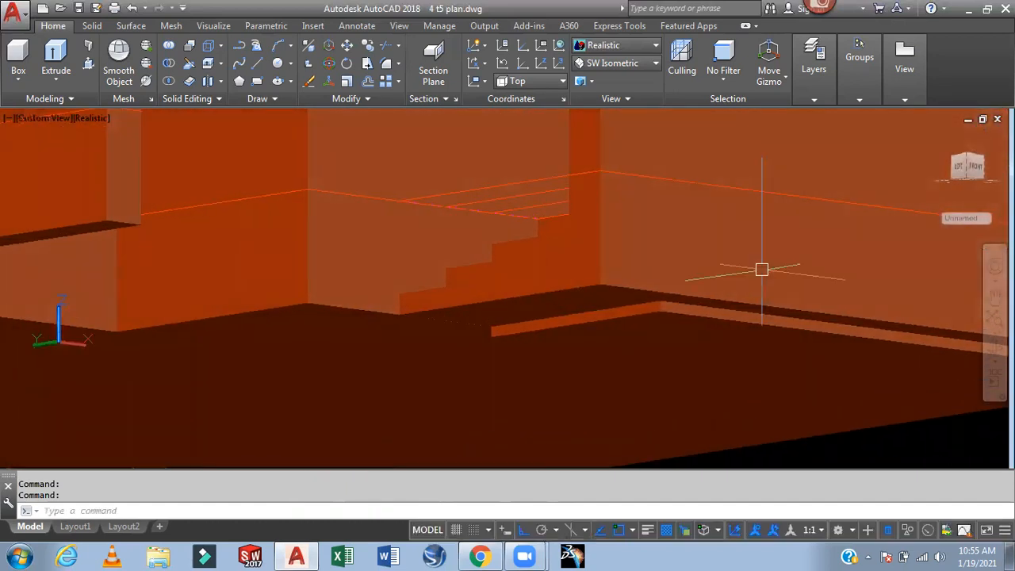
click(209, 61)
scroll(650, 348, up, 3)
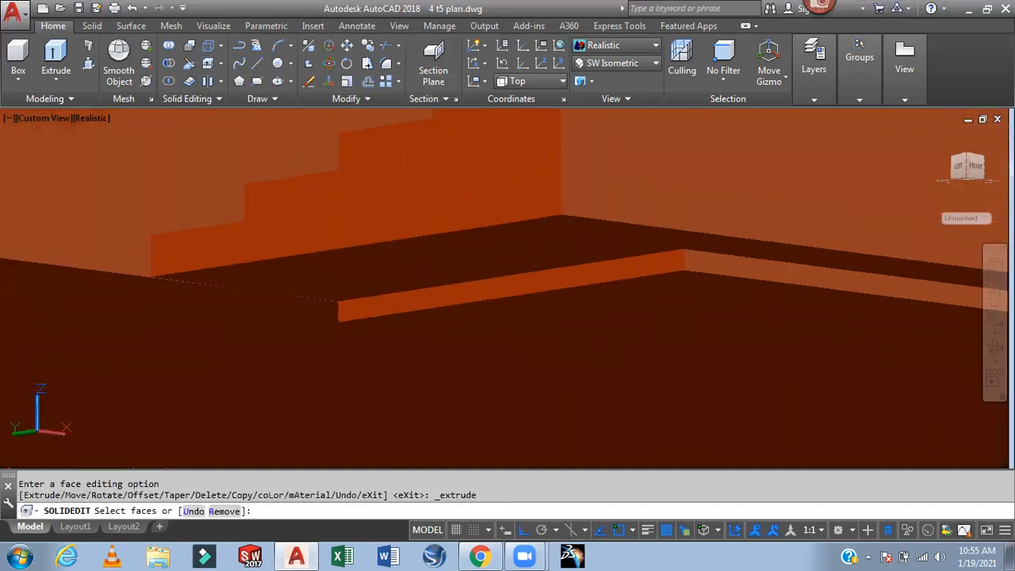
click(671, 302)
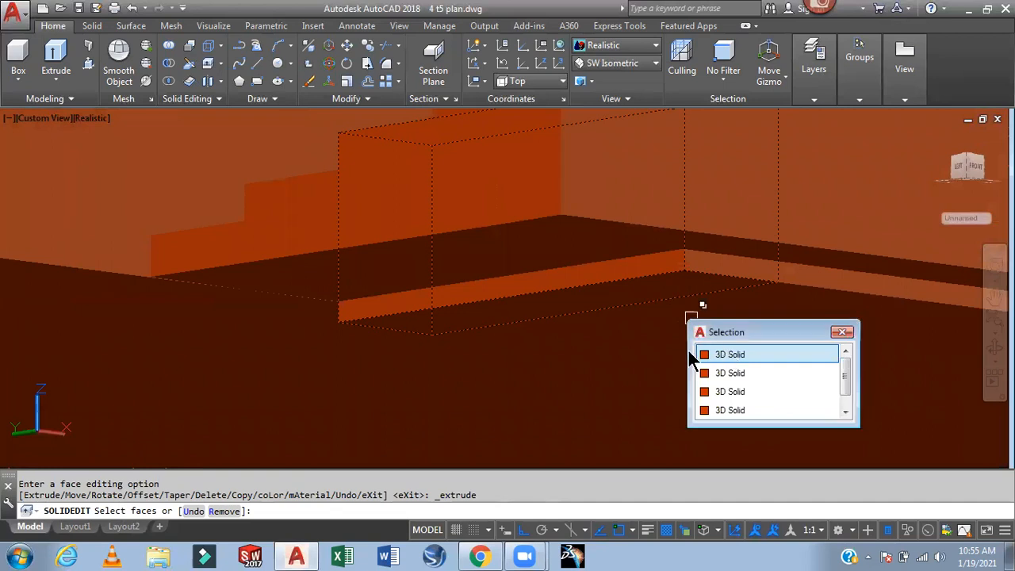
click(728, 354)
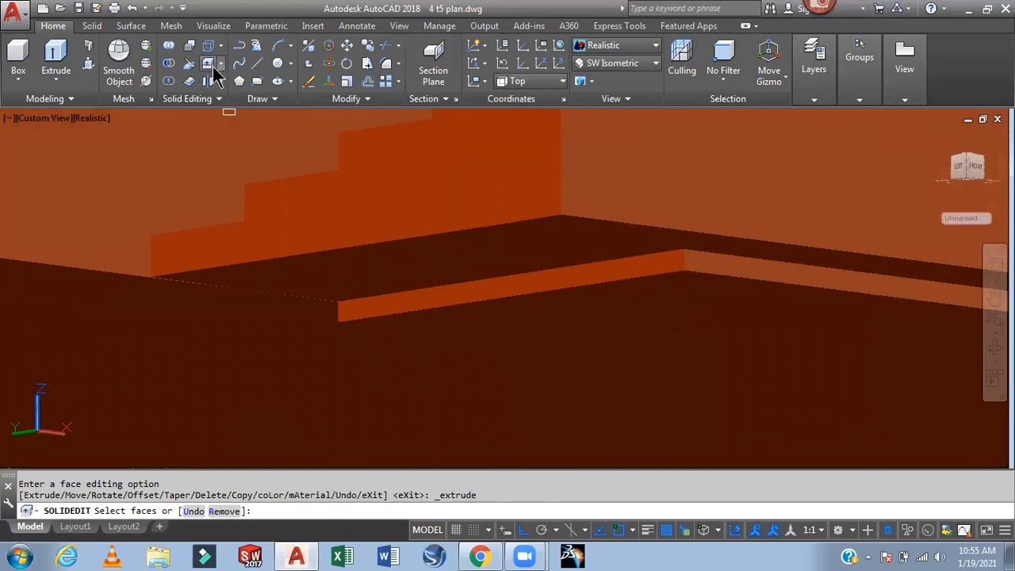
click(746, 334)
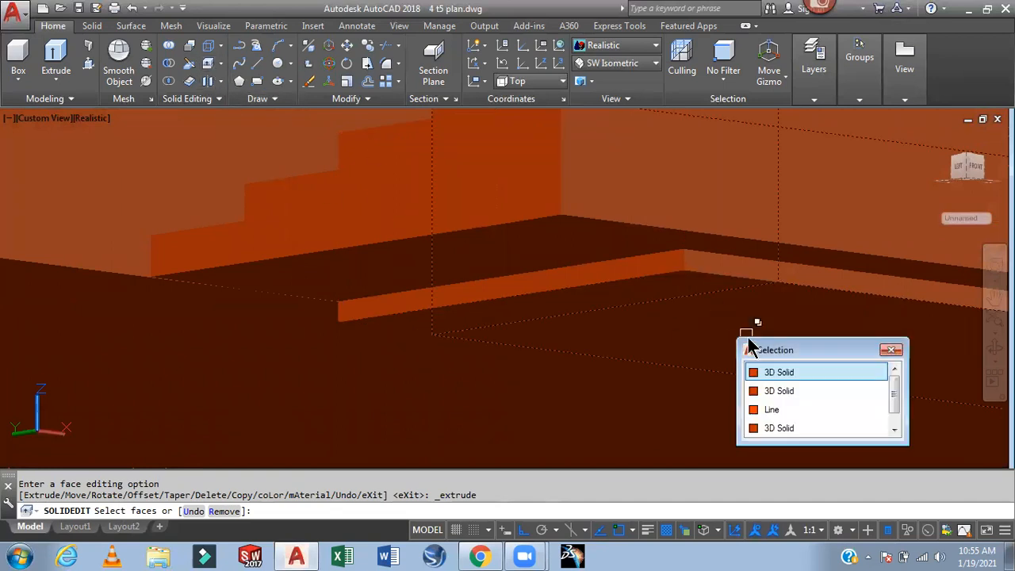
click(798, 376)
key(Escape)
scroll(676, 391, down, 4)
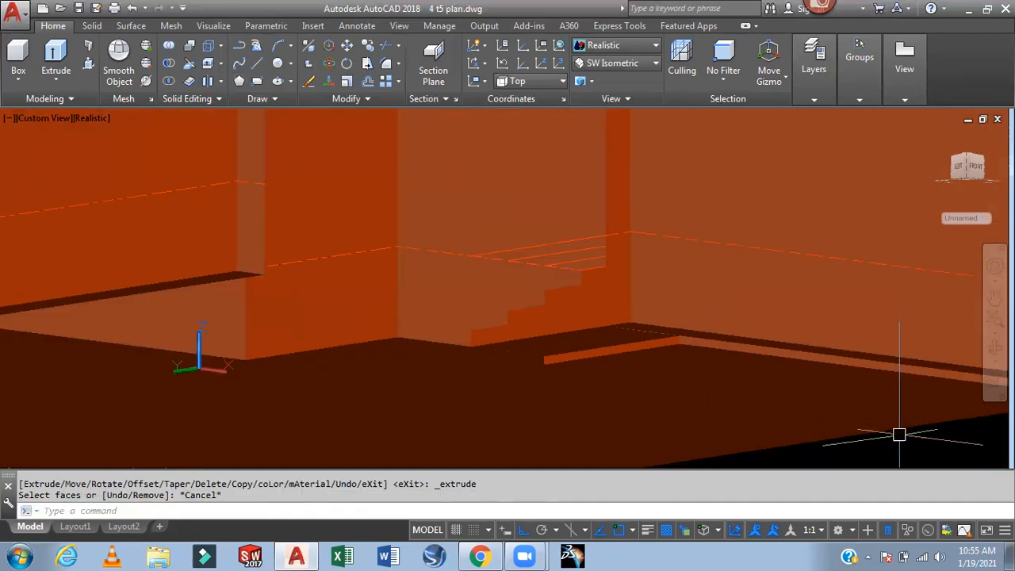
shift+middle_drag(900, 432, 901, 379)
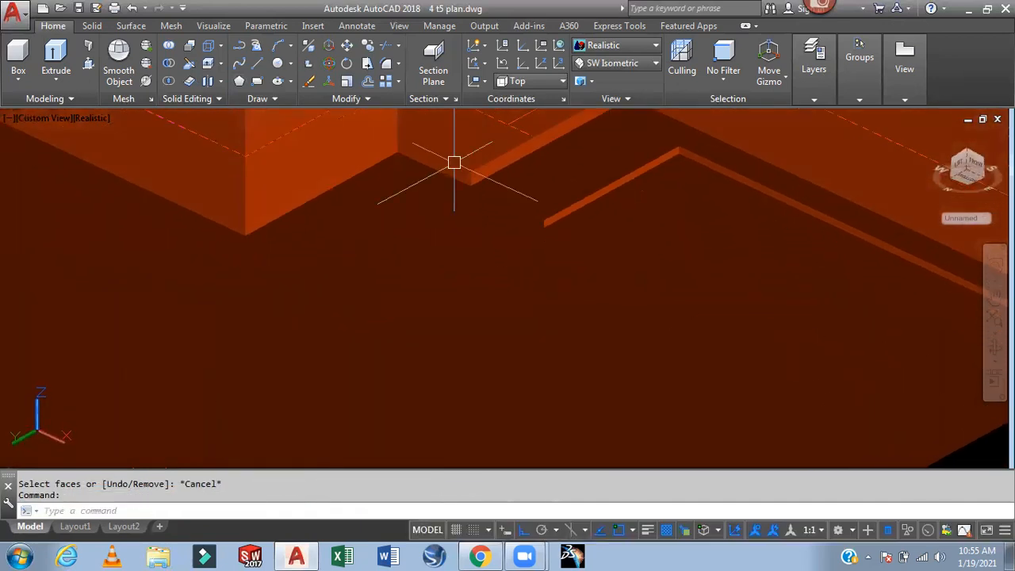
click(209, 65)
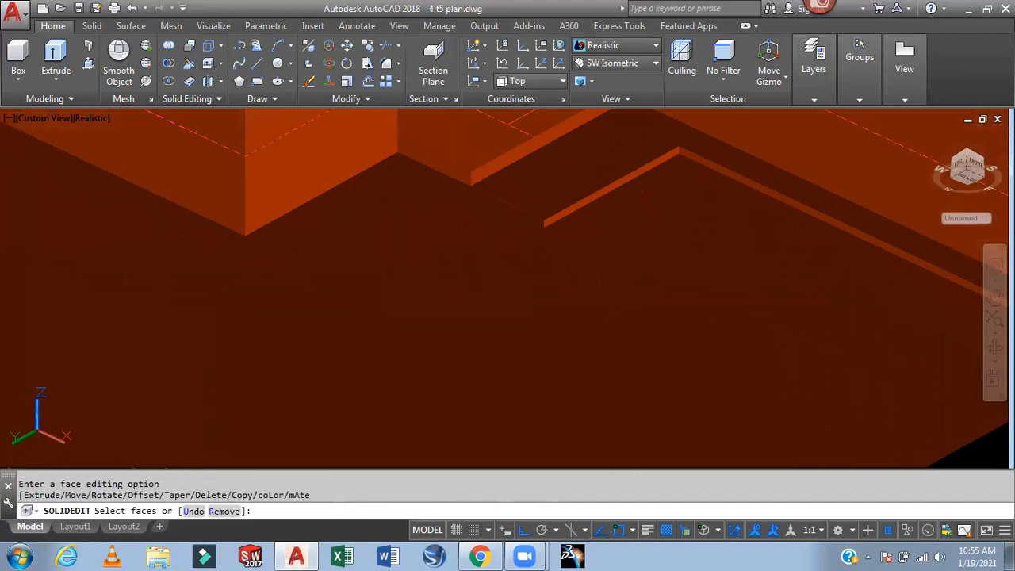
click(675, 228)
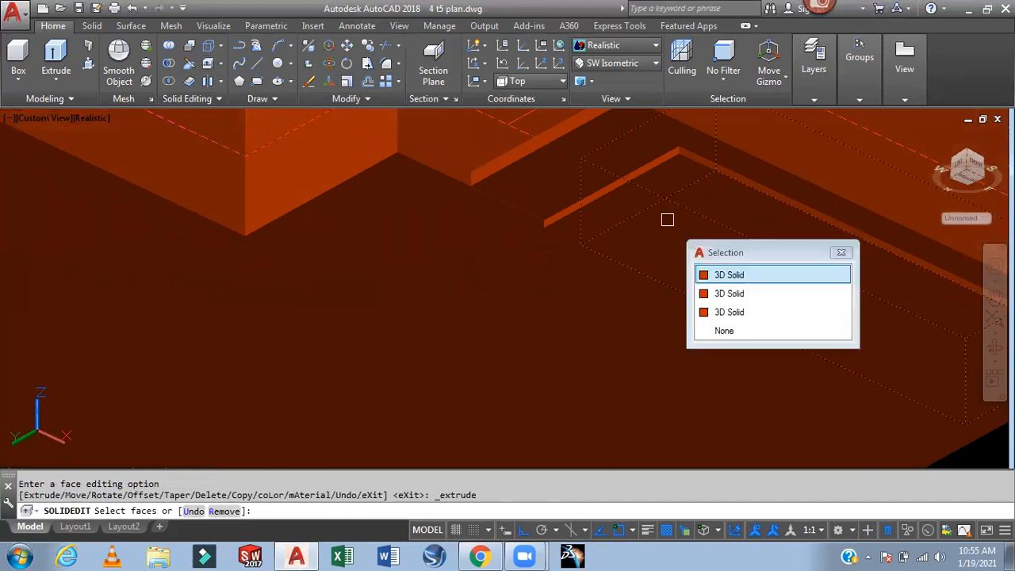
click(740, 291)
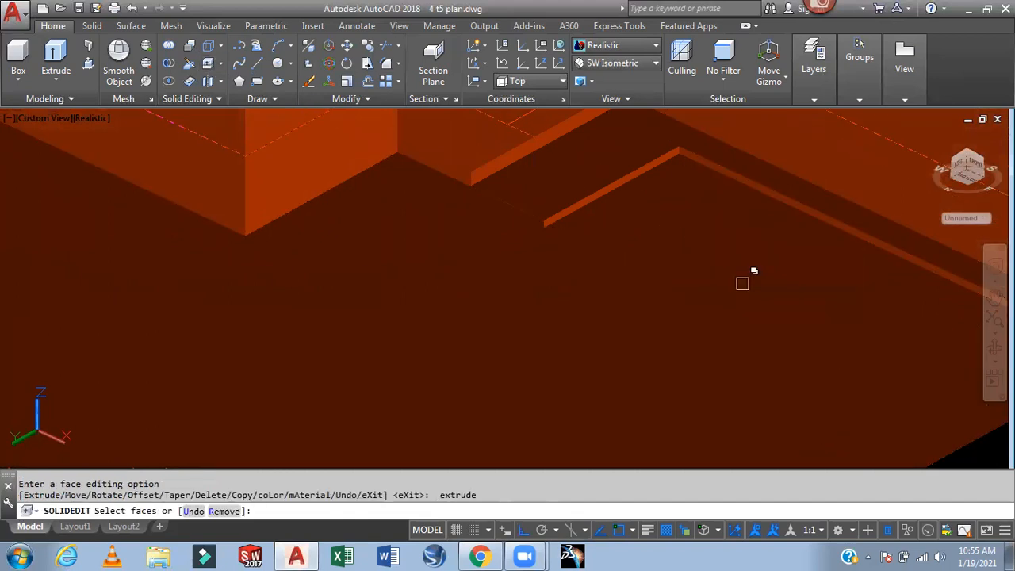
click(743, 279)
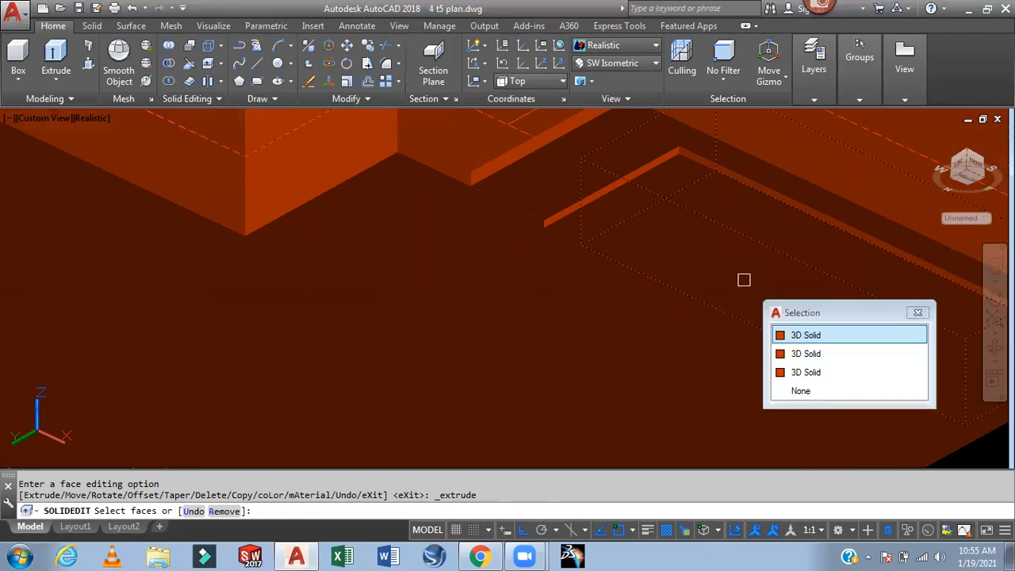
click(822, 332)
scroll(758, 285, down, 4)
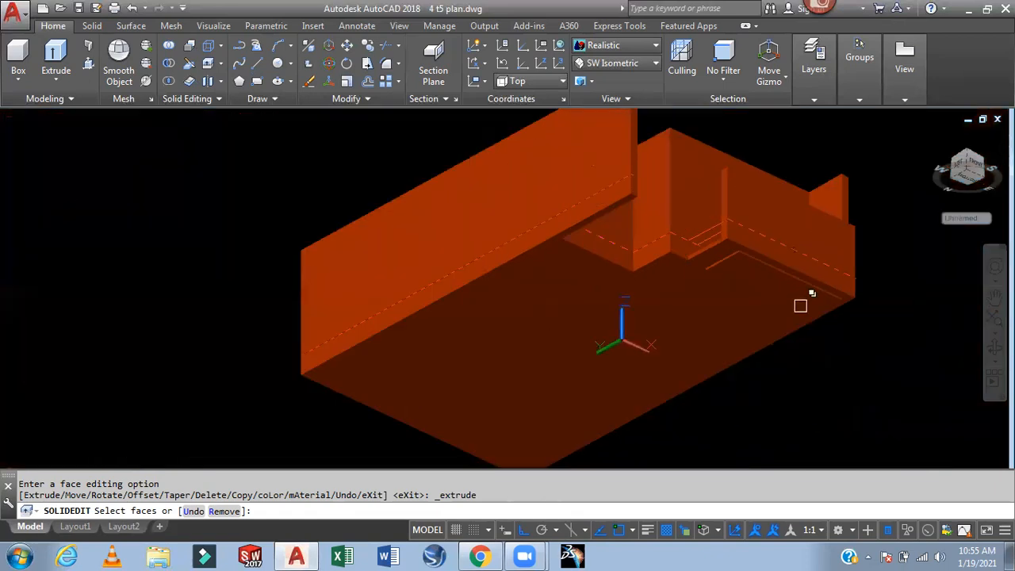
scroll(879, 313, up, 4)
scroll(754, 278, down, 2)
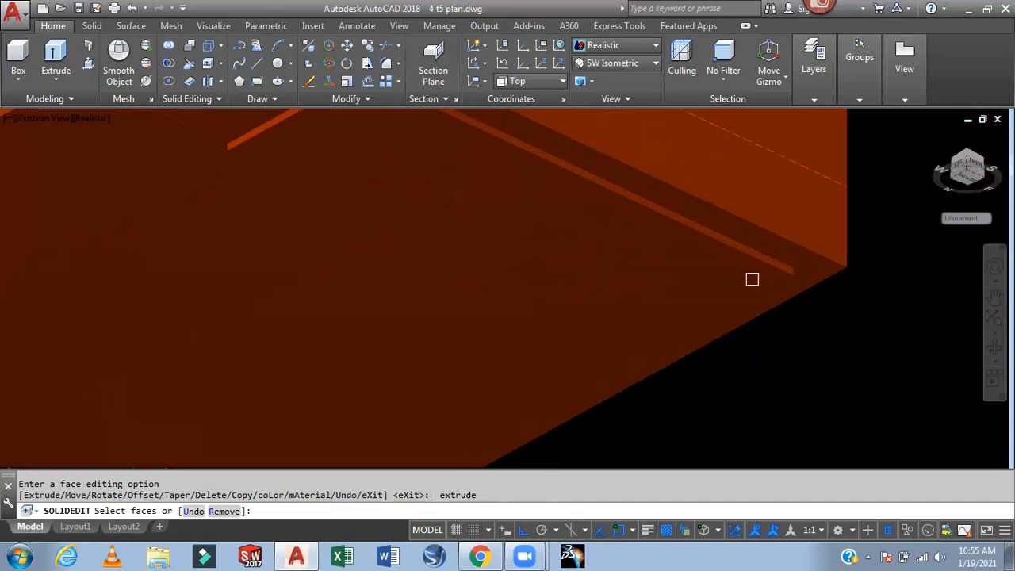
click(753, 278)
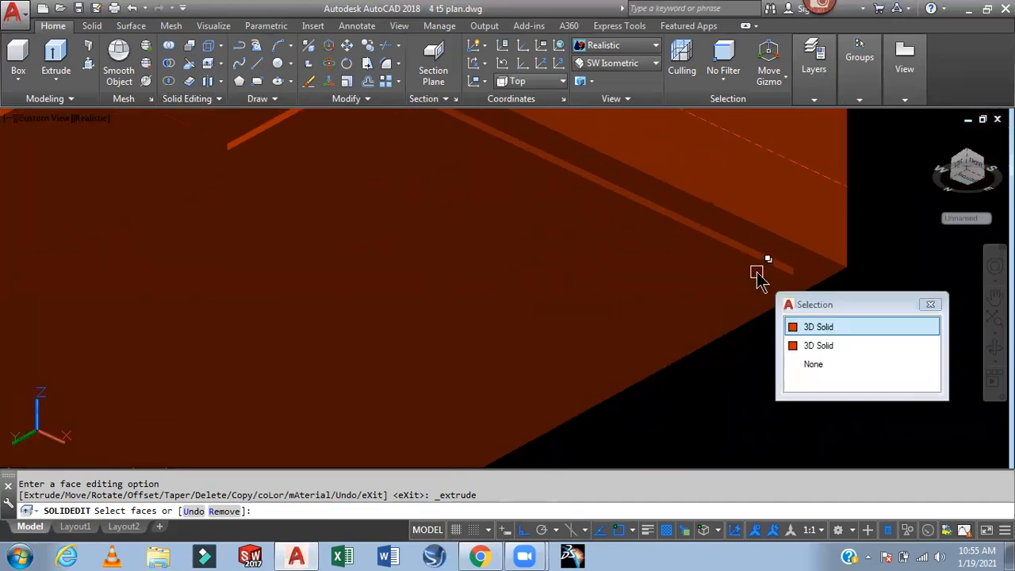
click(832, 345)
scroll(813, 356, down, 3)
middle_drag(850, 356, 894, 299)
scroll(864, 381, up, 3)
scroll(870, 383, down, 5)
scroll(873, 384, up, 3)
scroll(785, 384, up, 2)
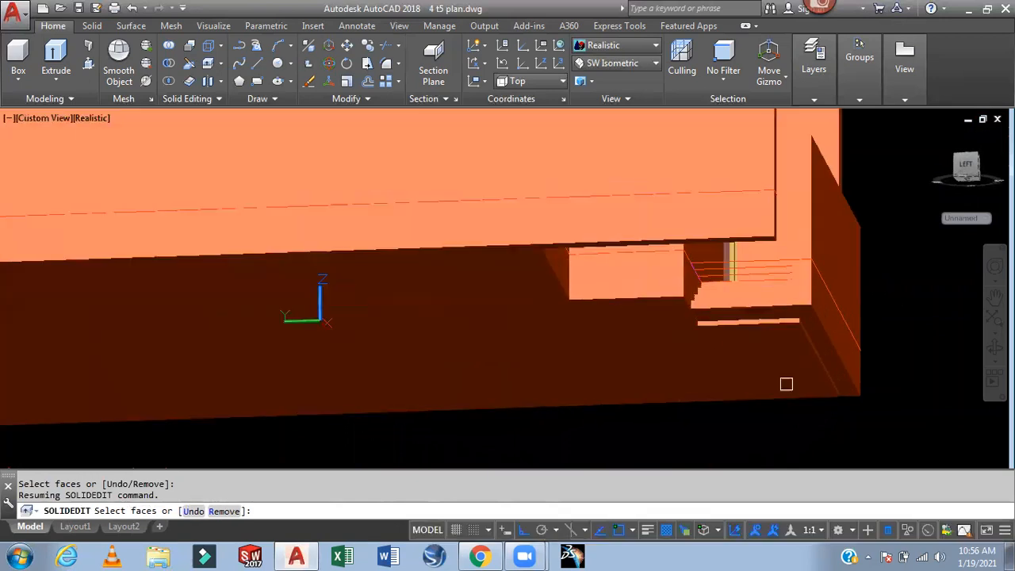
click(786, 383)
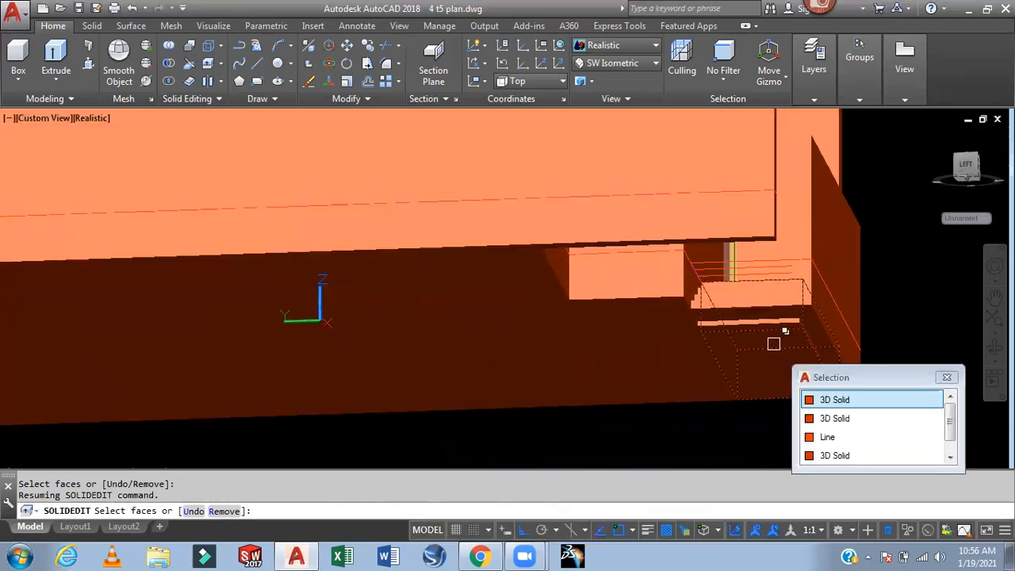
click(834, 400)
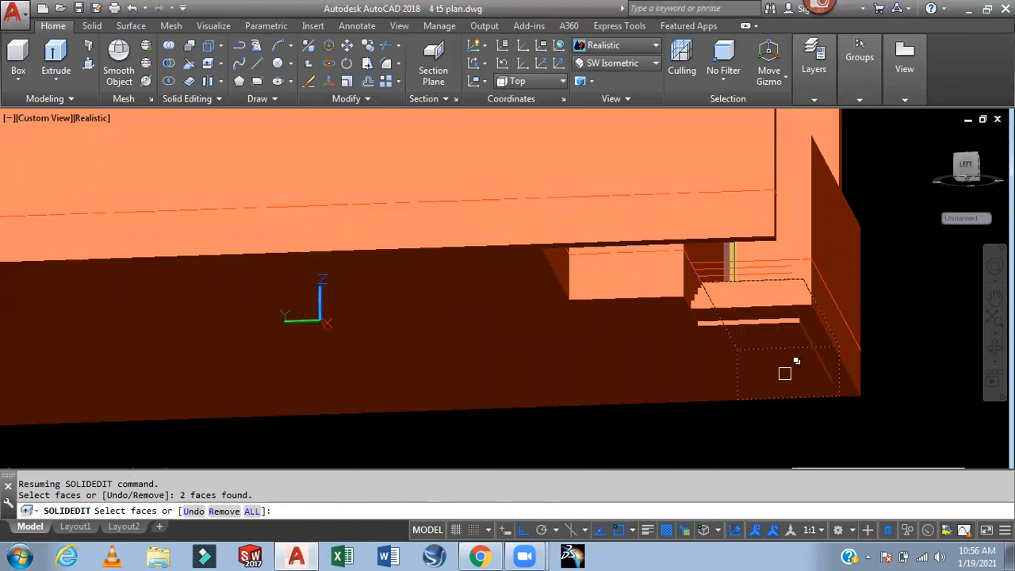
click(817, 390)
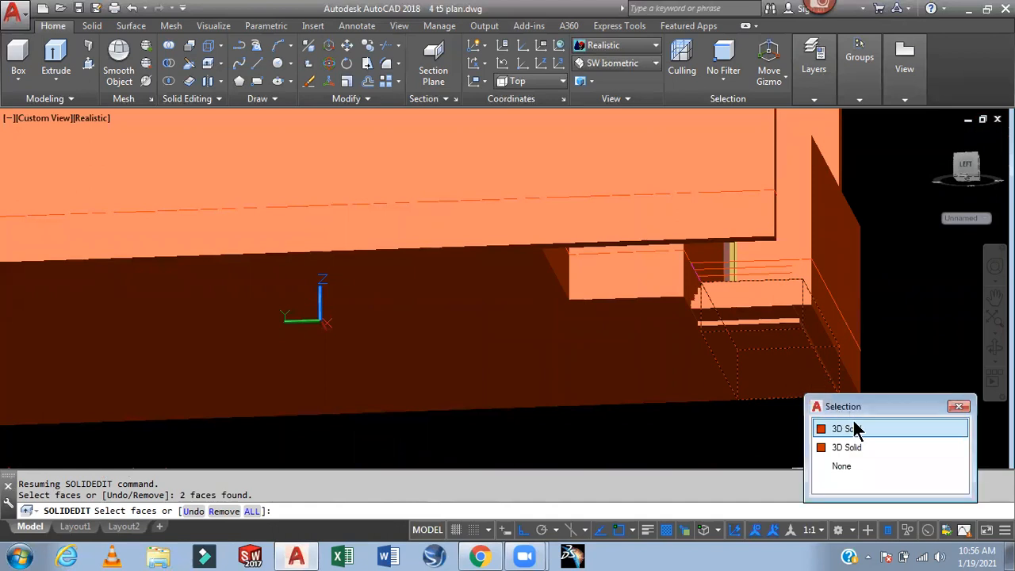
key(Escape)
Move the porch slab and innermost step solids together out from under the house into the empty space beside it
shift+middle_drag(882, 301, 862, 280)
scroll(830, 337, up, 2)
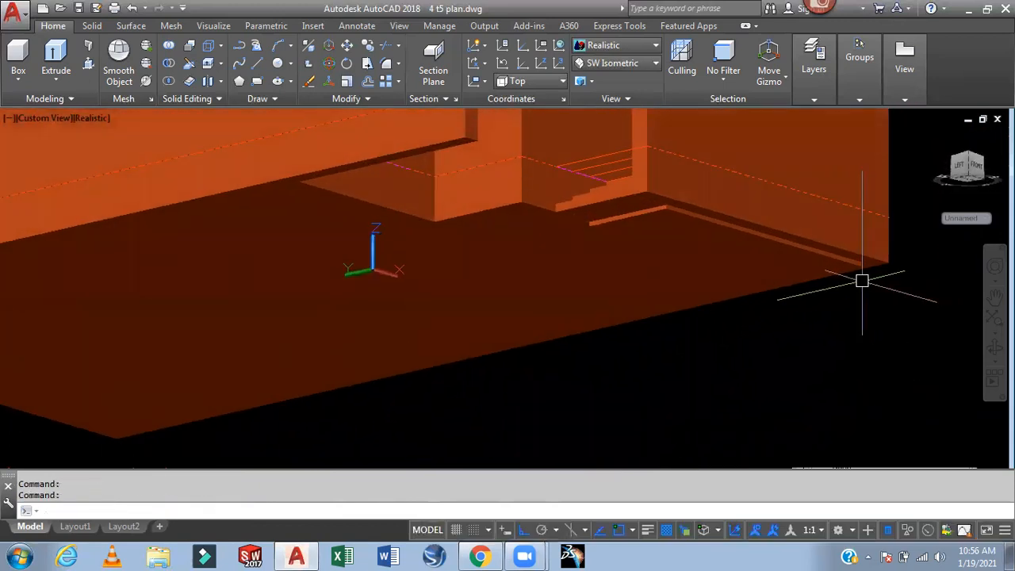
scroll(724, 238, up, 2)
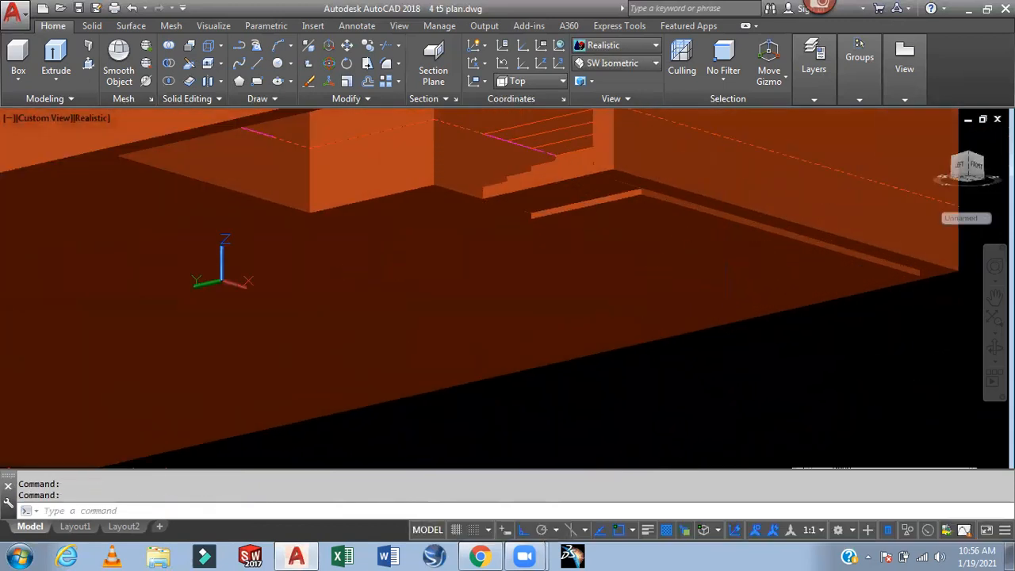
text(m)
key(Return)
click(721, 235)
click(777, 291)
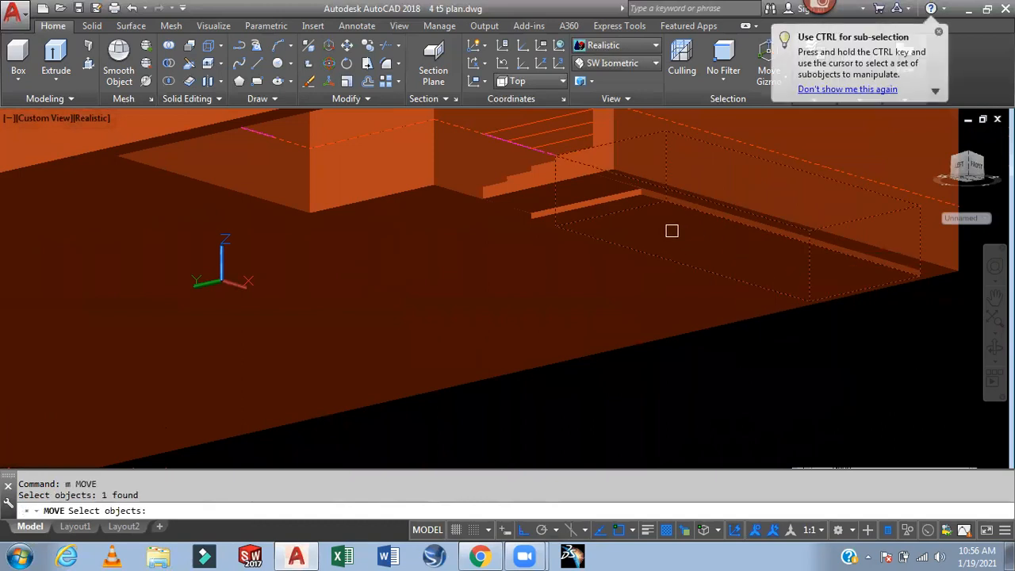
click(623, 202)
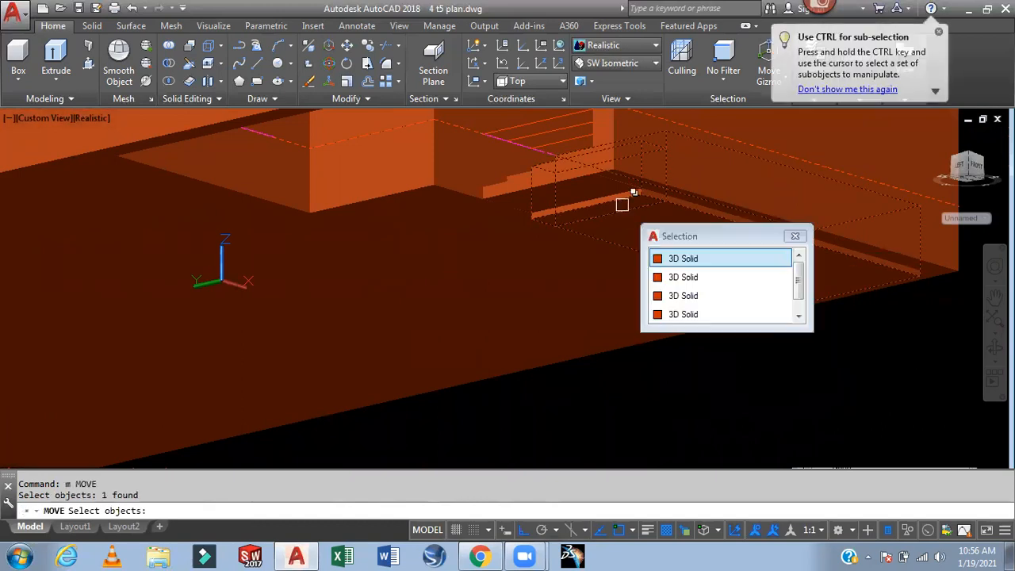
click(685, 260)
key(Return)
click(698, 318)
scroll(780, 315, down, 3)
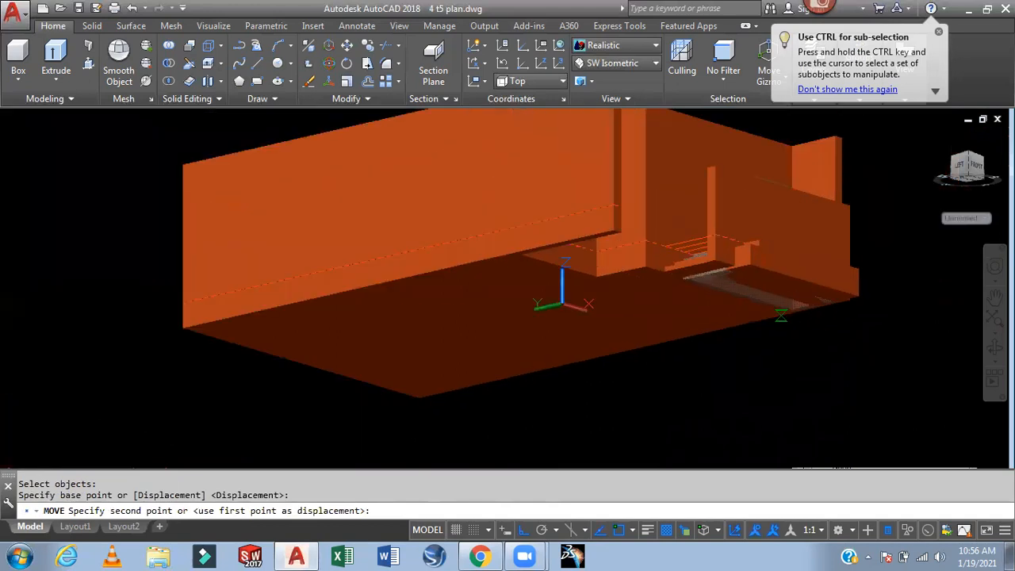
middle_drag(781, 315, 559, 328)
click(785, 291)
middle_drag(780, 311, 710, 341)
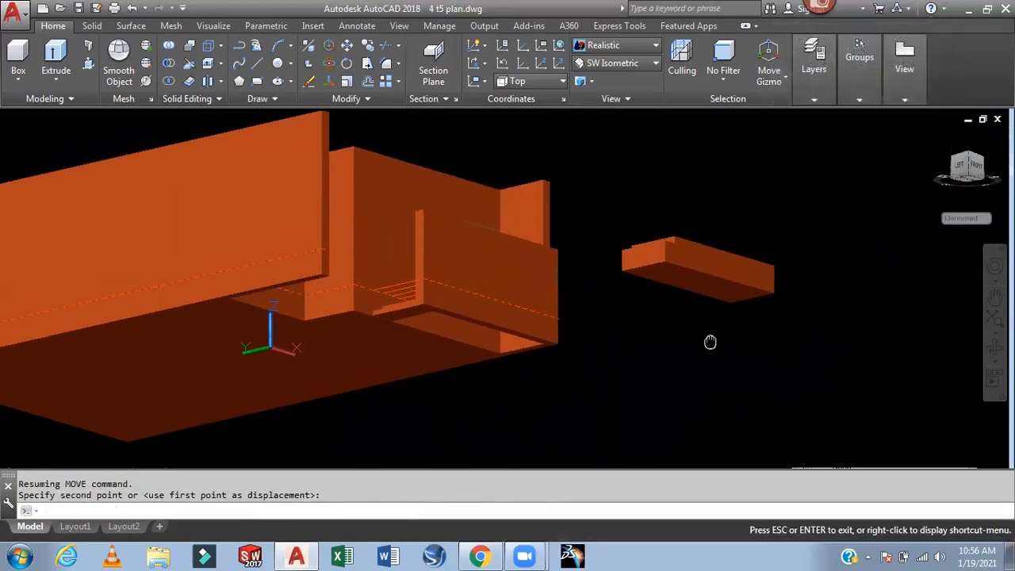
scroll(731, 243, up, 4)
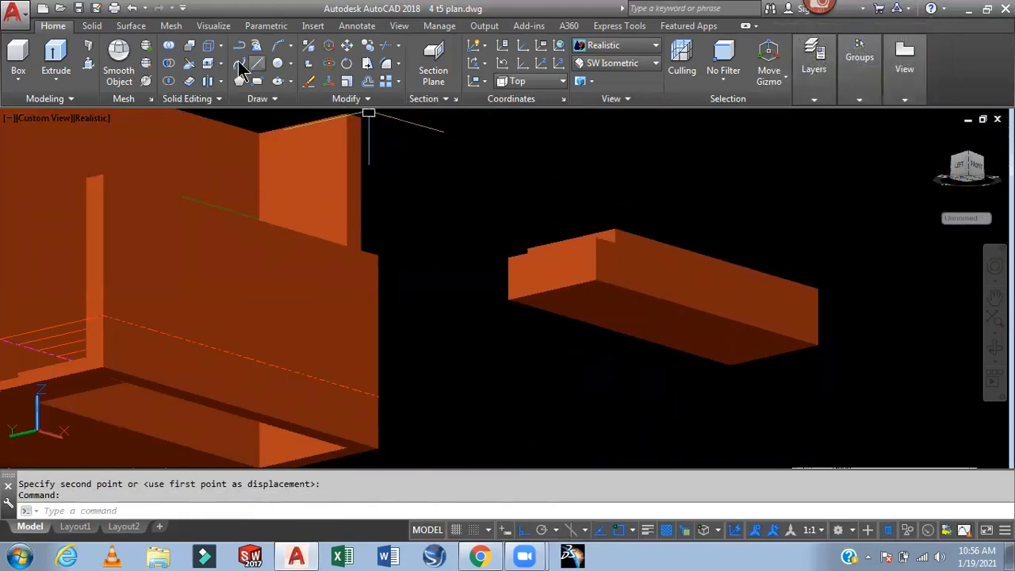
click(208, 64)
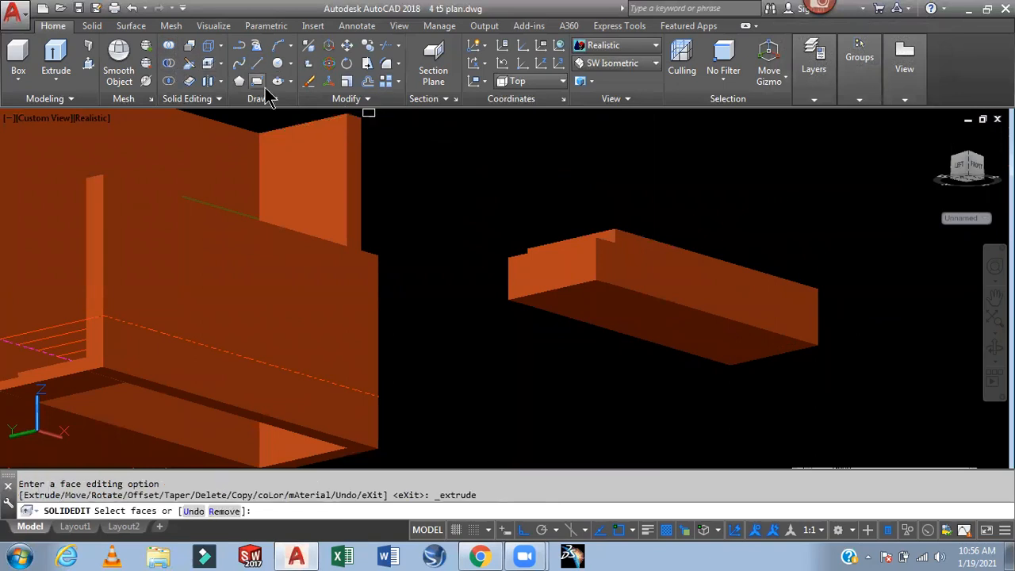
click(611, 311)
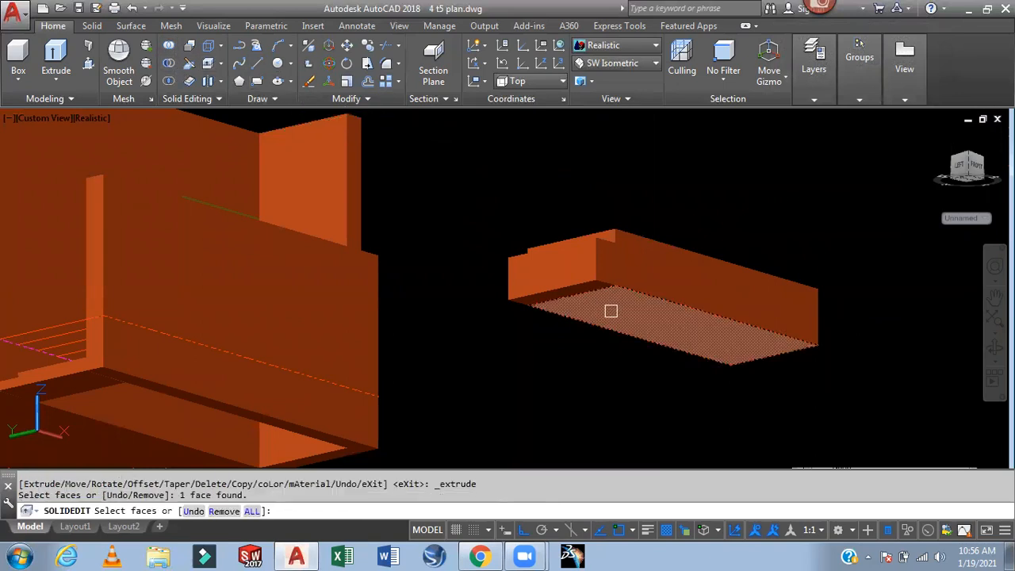
scroll(590, 297, up, 3)
click(593, 277)
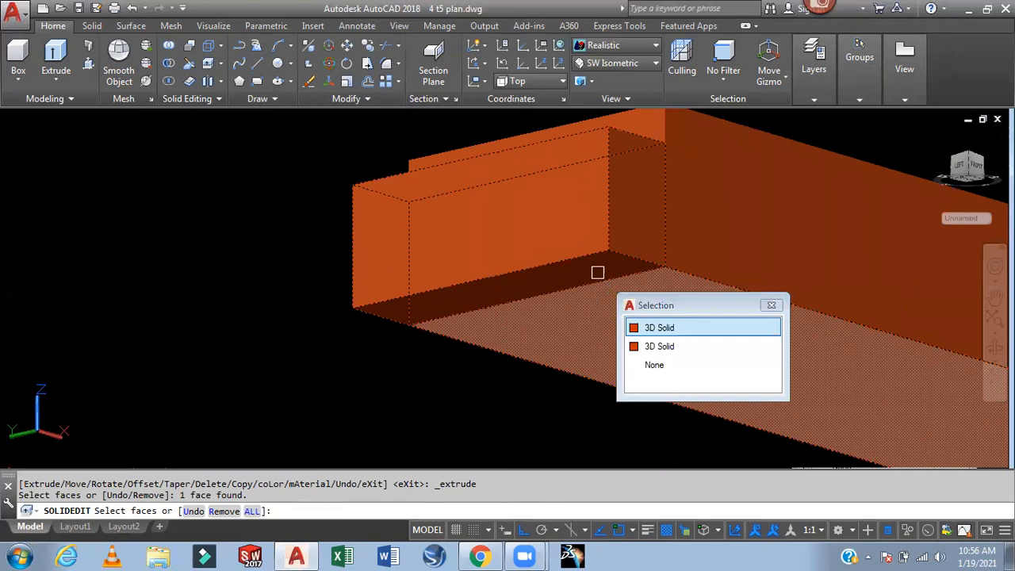
click(670, 328)
key(Escape)
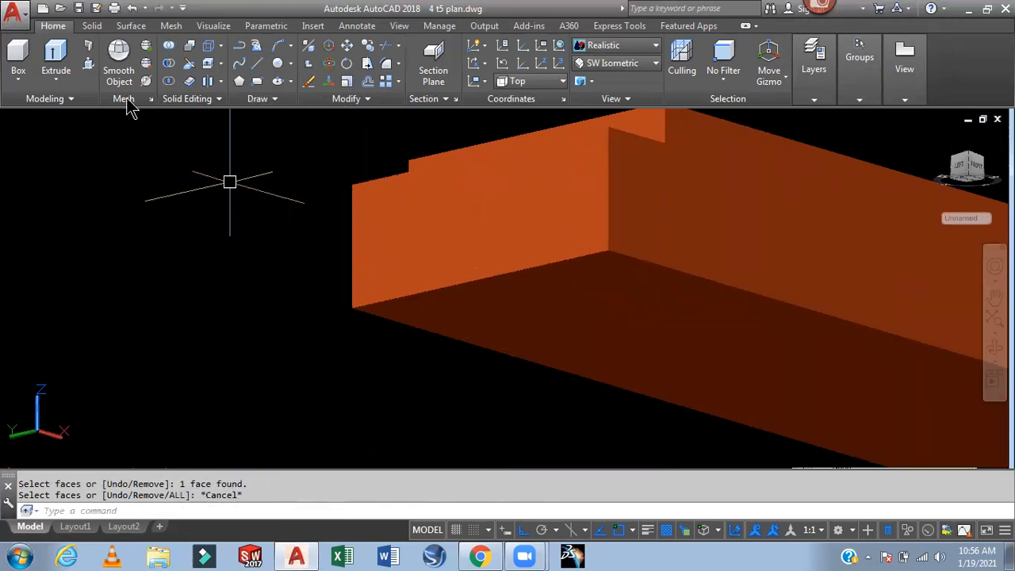
Extrude the bottom face of the detached porch slab by a height of -2 with a taper angle of 0
key(Return)
click(697, 346)
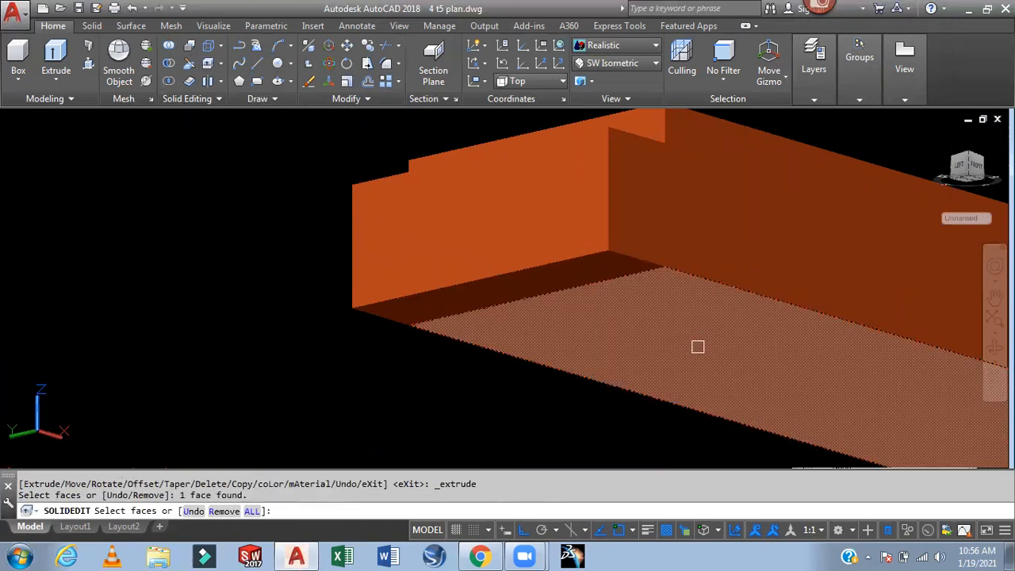
scroll(573, 277, up, 2)
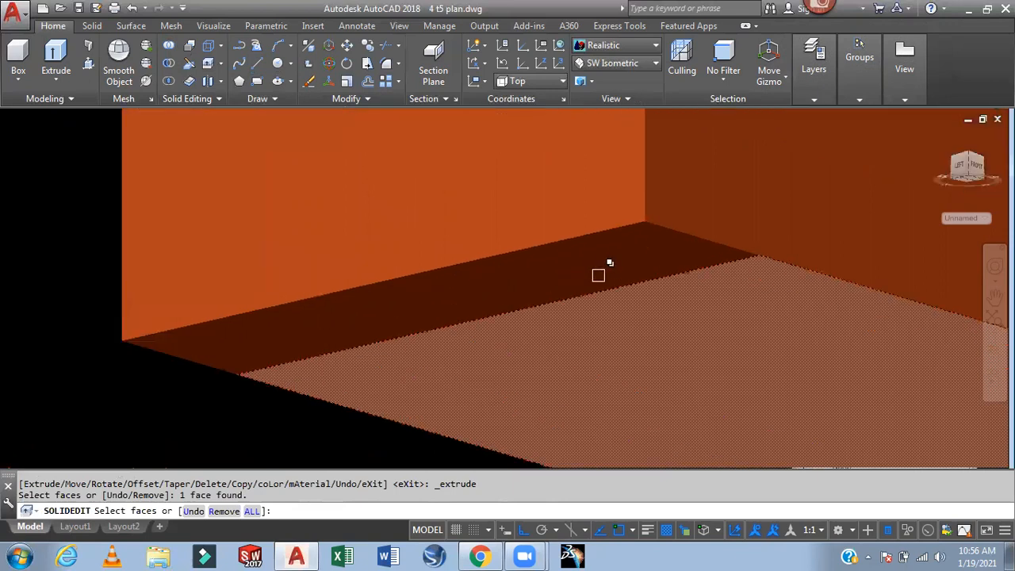
click(597, 271)
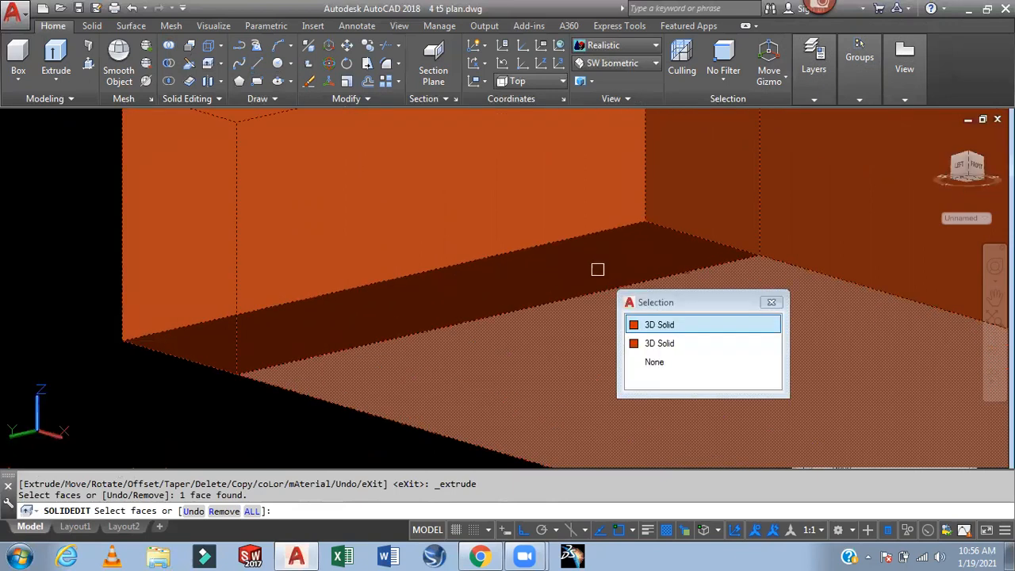
click(665, 325)
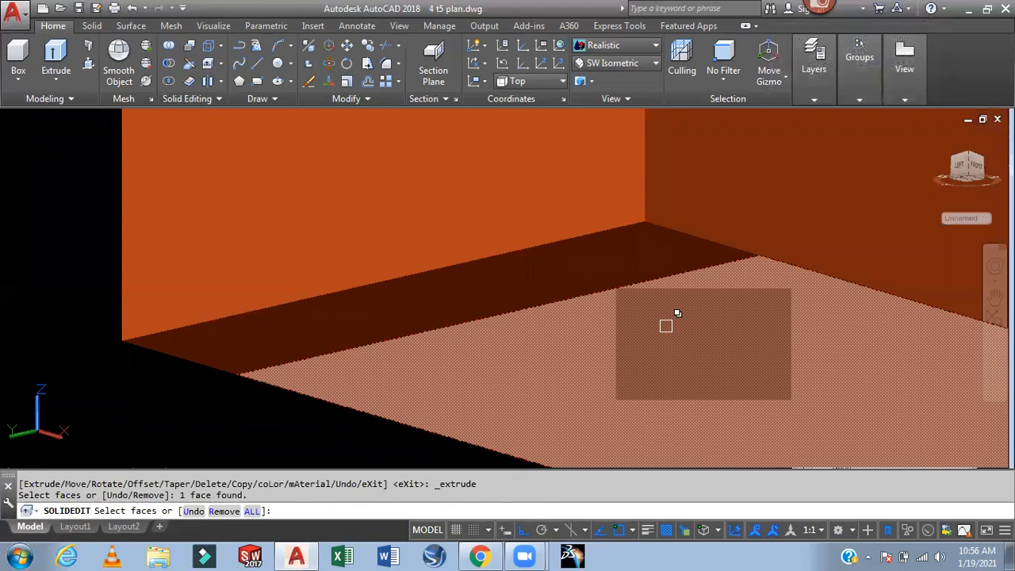
key(Return)
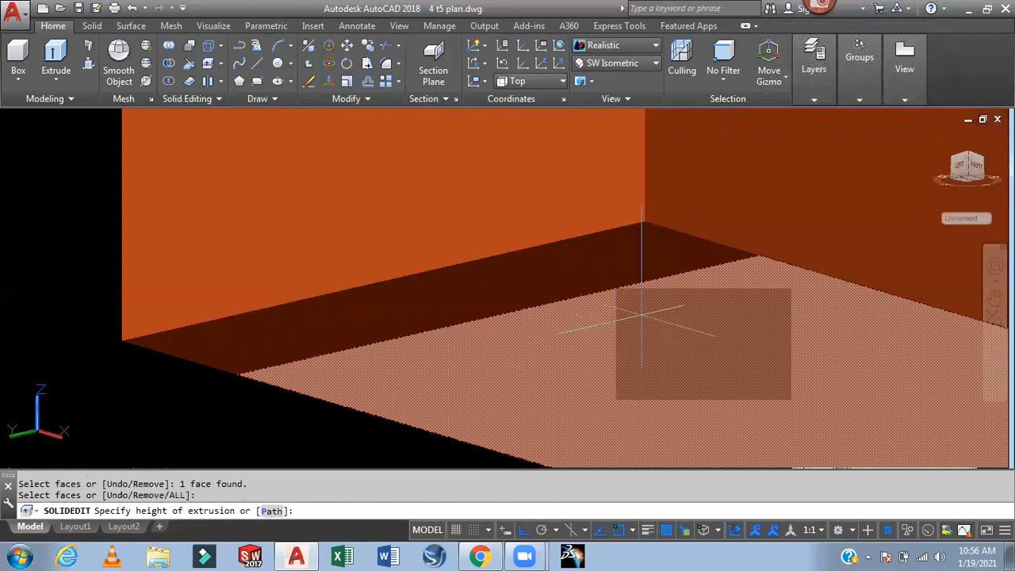
key(Return)
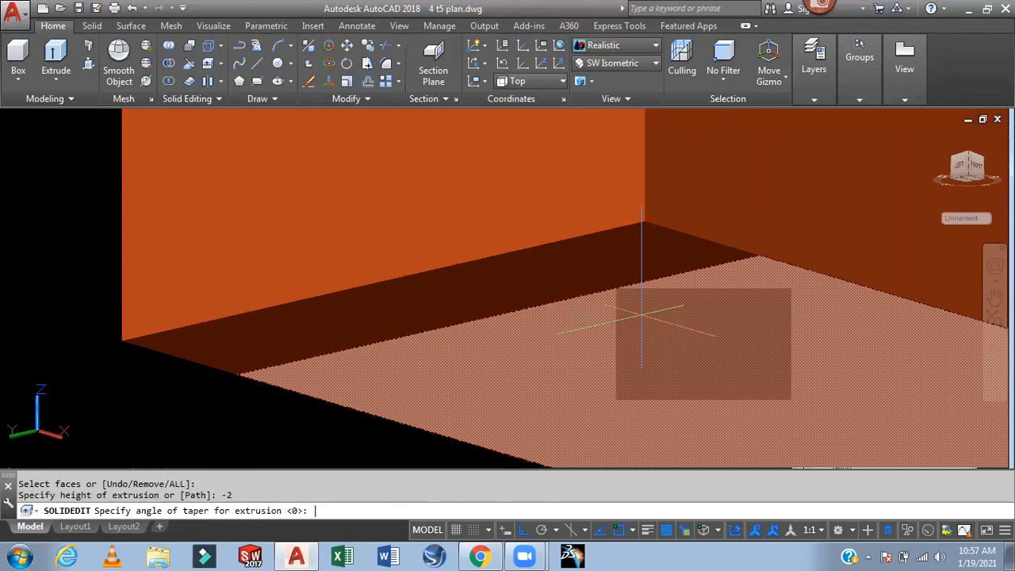
key(Return)
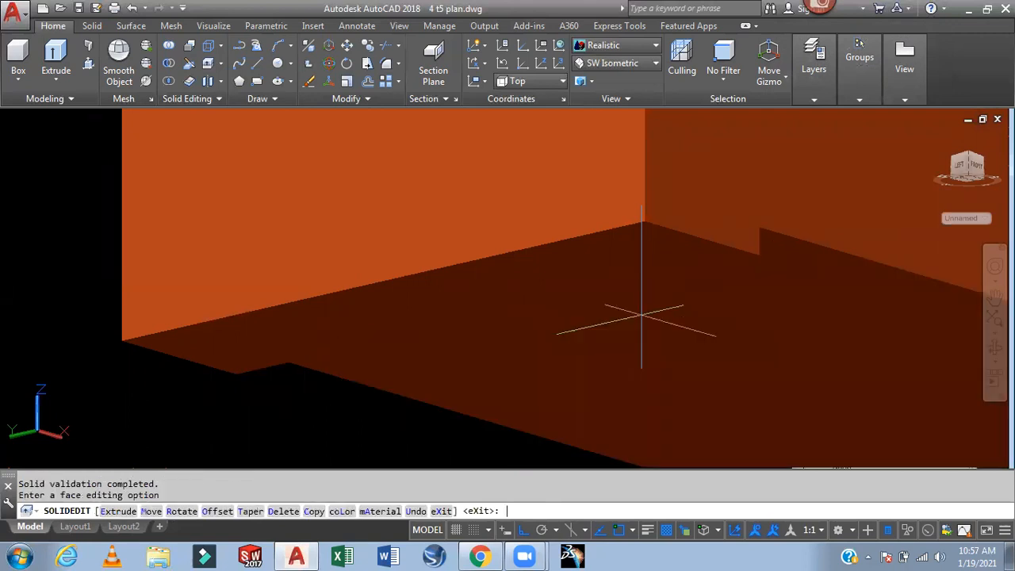
key(Return)
click(207, 65)
click(644, 267)
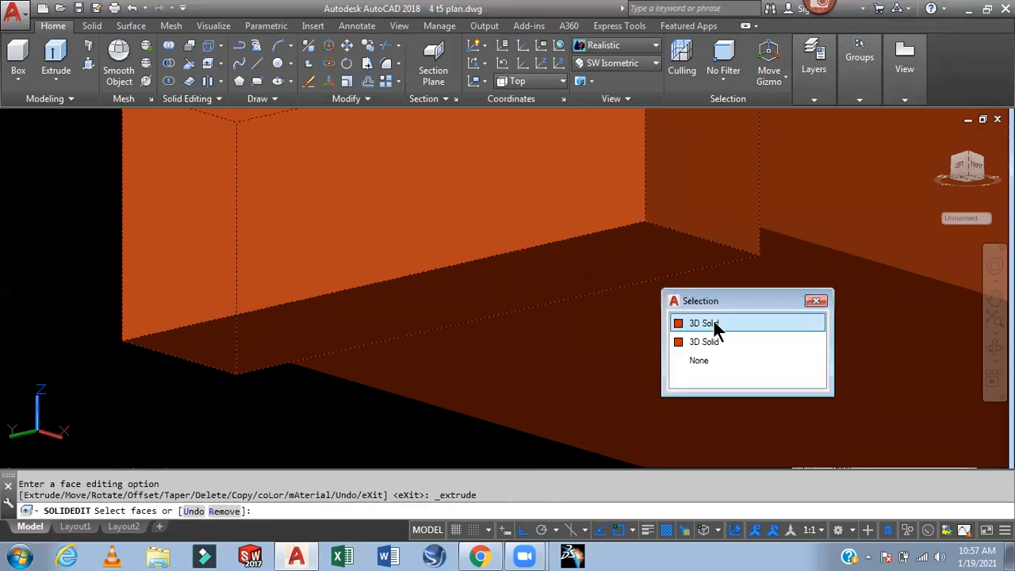
key(Escape)
key(Escape)
Extrude the bottom face of the innermost step solid by a height of -2, keeping the default taper angle
scroll(711, 299, down, 4)
shift+middle_drag(806, 348, 695, 288)
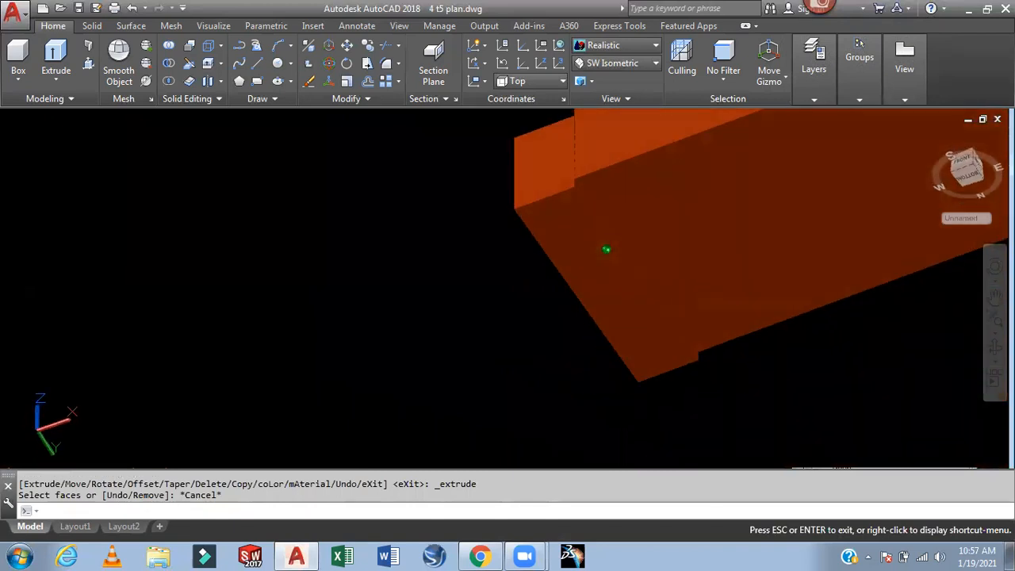
click(208, 65)
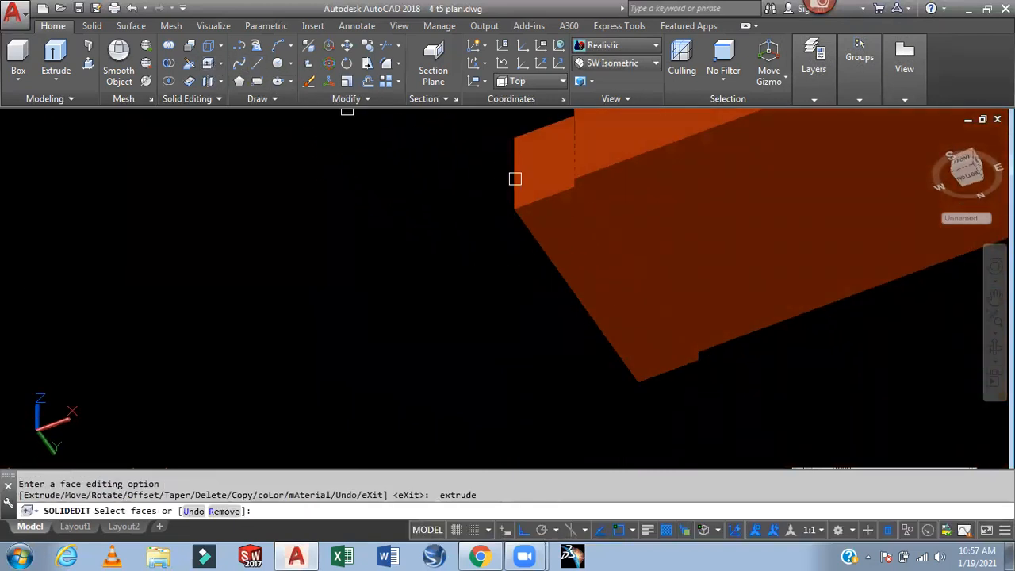
click(577, 241)
key(Return)
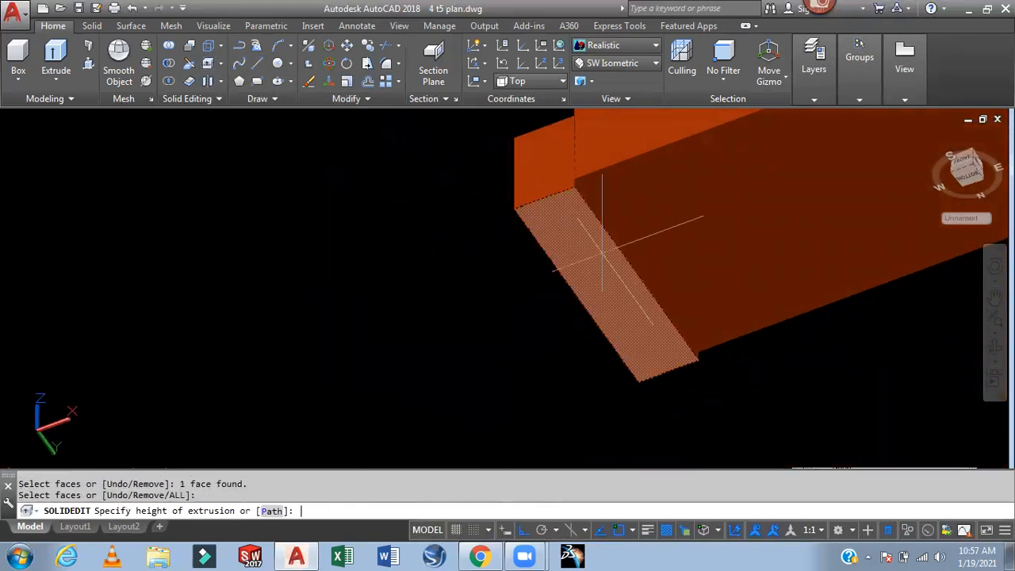
text(-2)
key(Return)
key(Return)
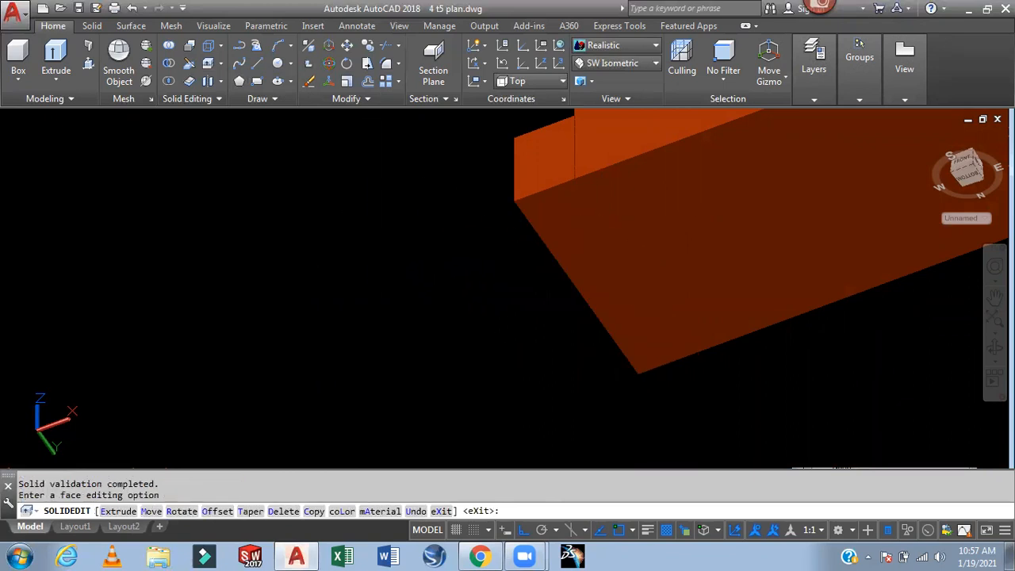
scroll(392, 264, down, 4)
shift+middle_drag(361, 254, 473, 324)
middle_drag(889, 430, 735, 285)
scroll(881, 279, up, 3)
text(e)
key(Return)
click(643, 223)
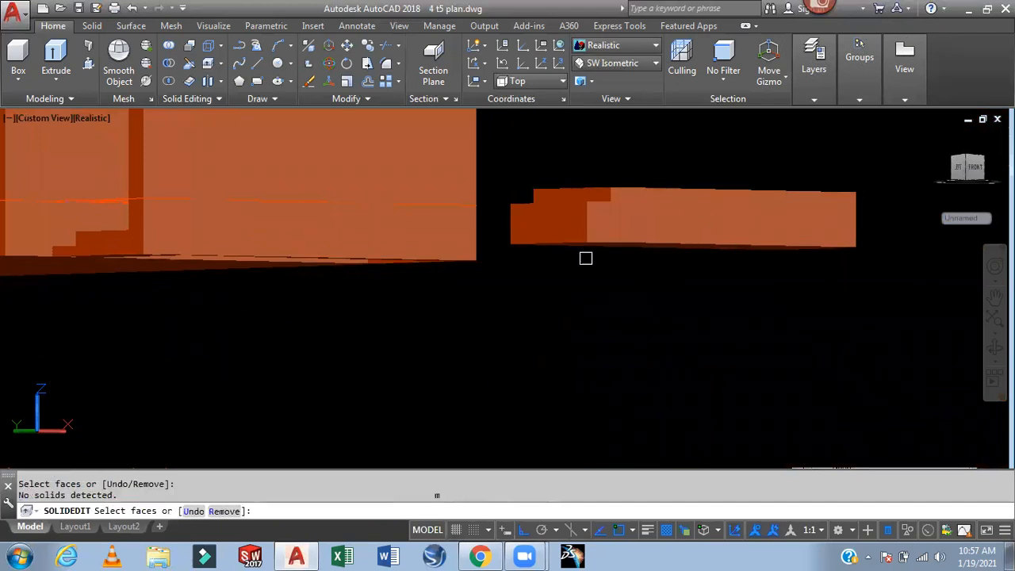
click(666, 222)
click(588, 229)
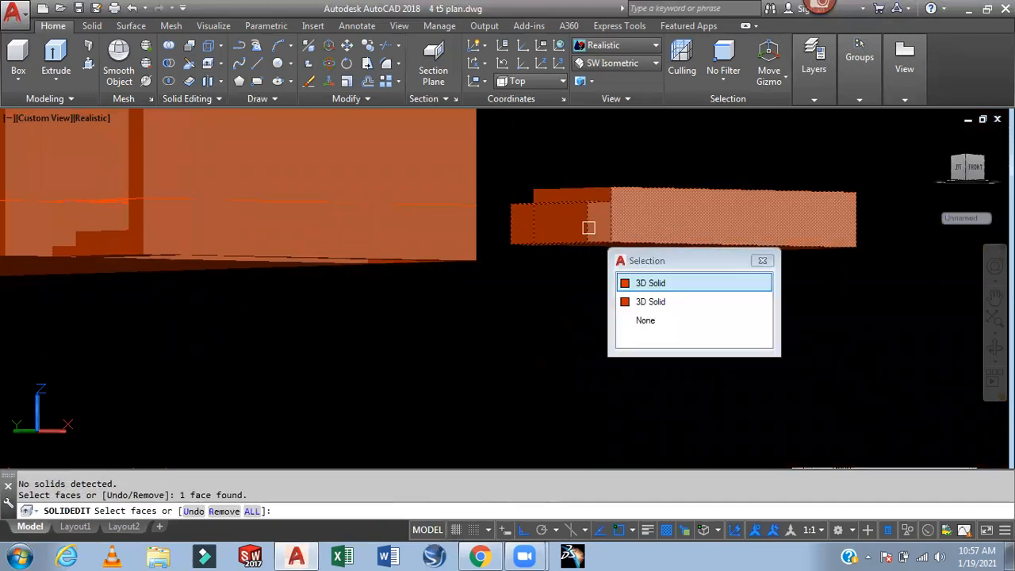
key(Escape)
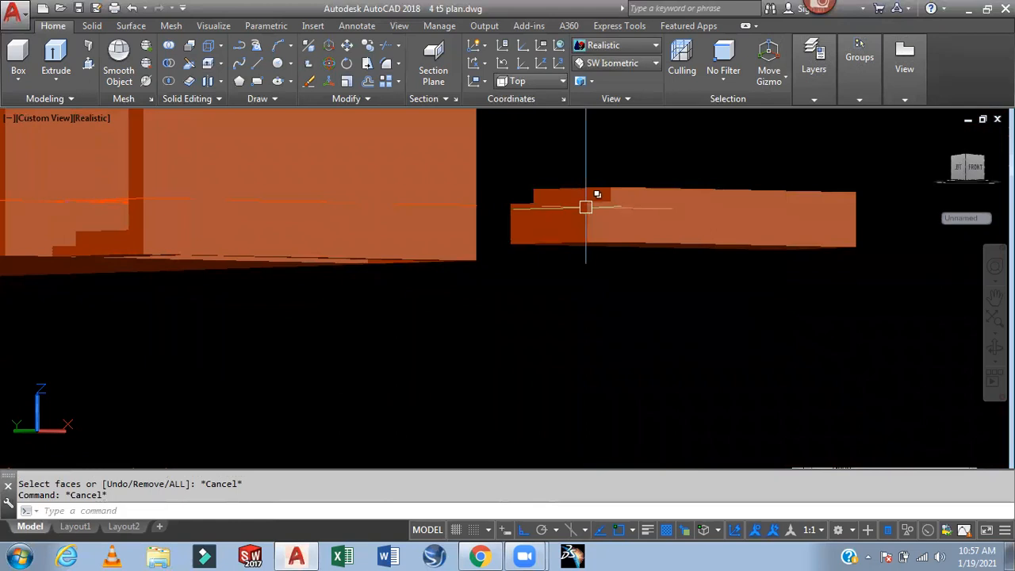
Move the porch slab and innermost step together from the step's bottom corner back into the opening under the house, against the middle step
text(m)
key(Return)
click(729, 150)
click(573, 294)
key(Return)
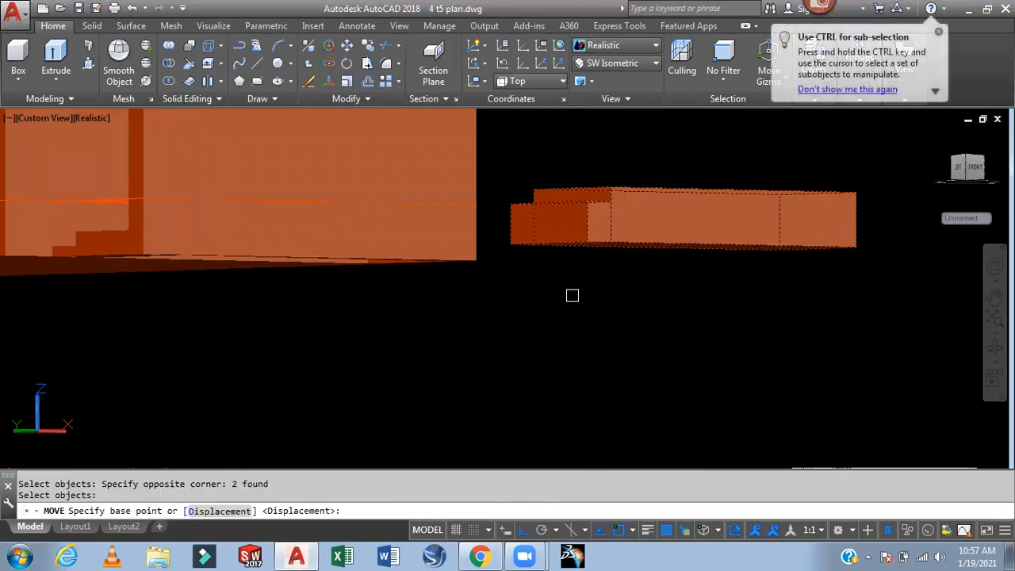
scroll(609, 280, up, 3)
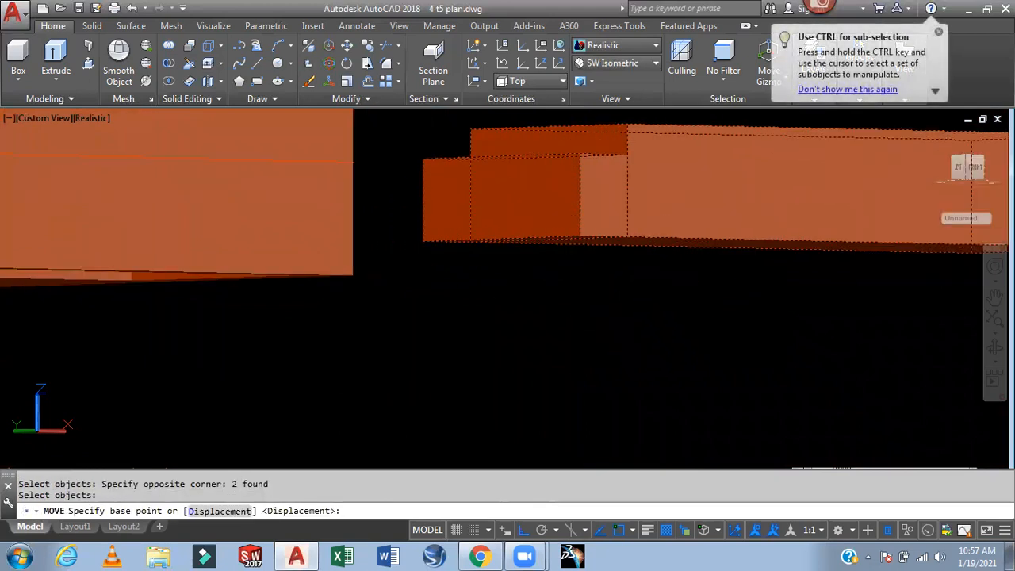
click(573, 231)
middle_drag(571, 277, 577, 306)
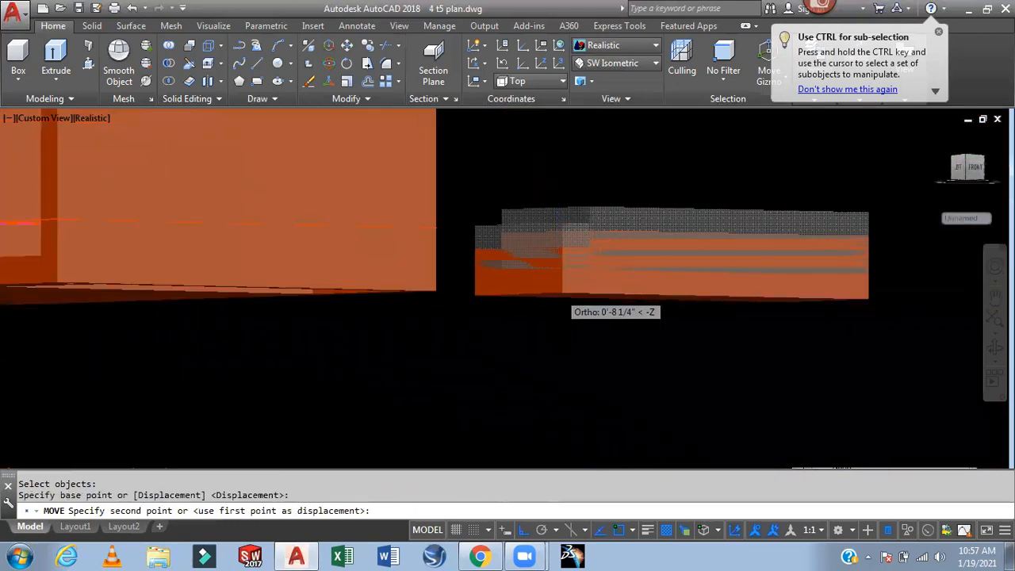
shift+middle_drag(704, 245, 707, 224)
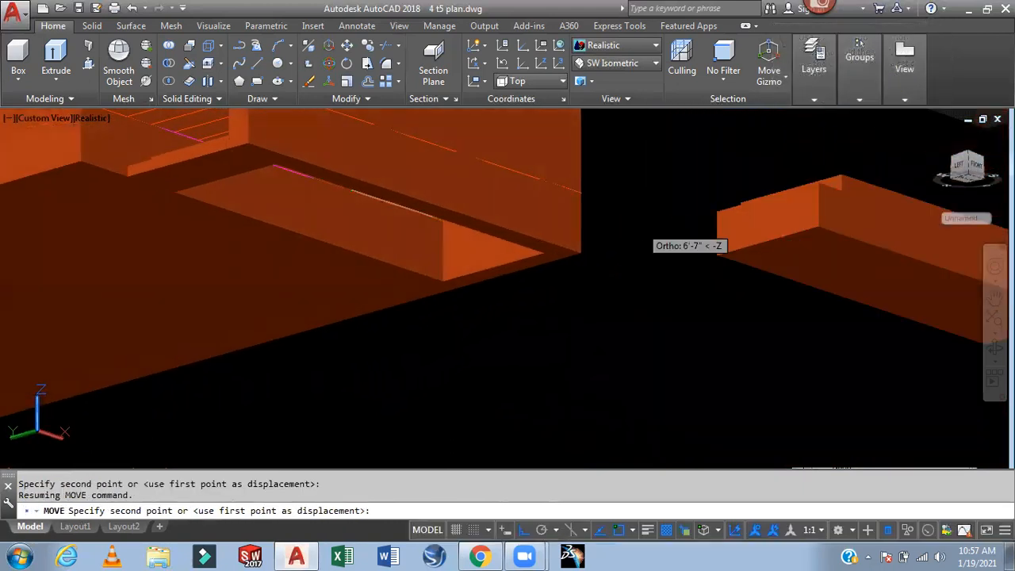
scroll(293, 186, up, 2)
scroll(300, 151, up, 2)
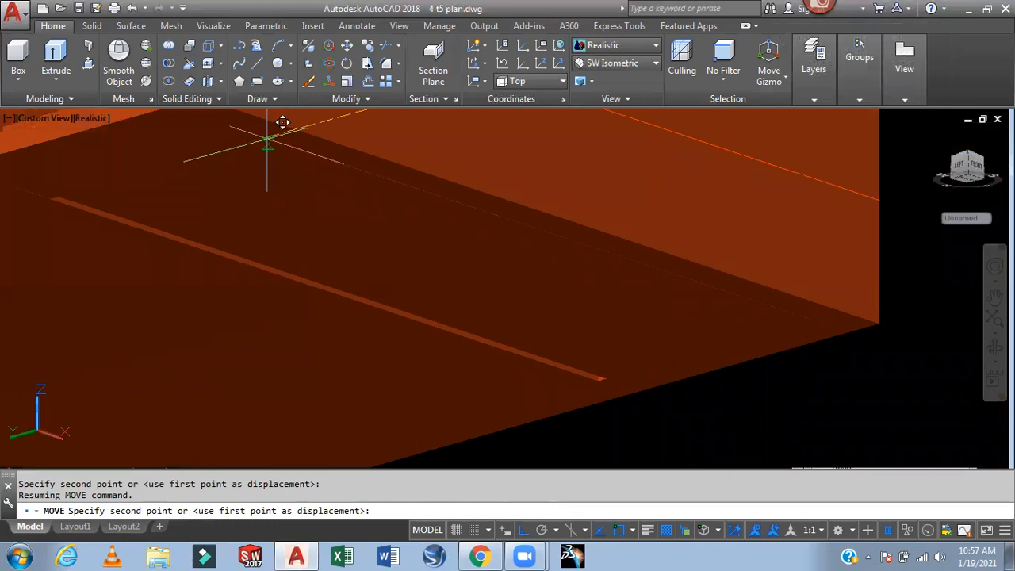
click(257, 139)
Change the color of the outermost entrance step solid to Cyan
scroll(509, 186, down, 4)
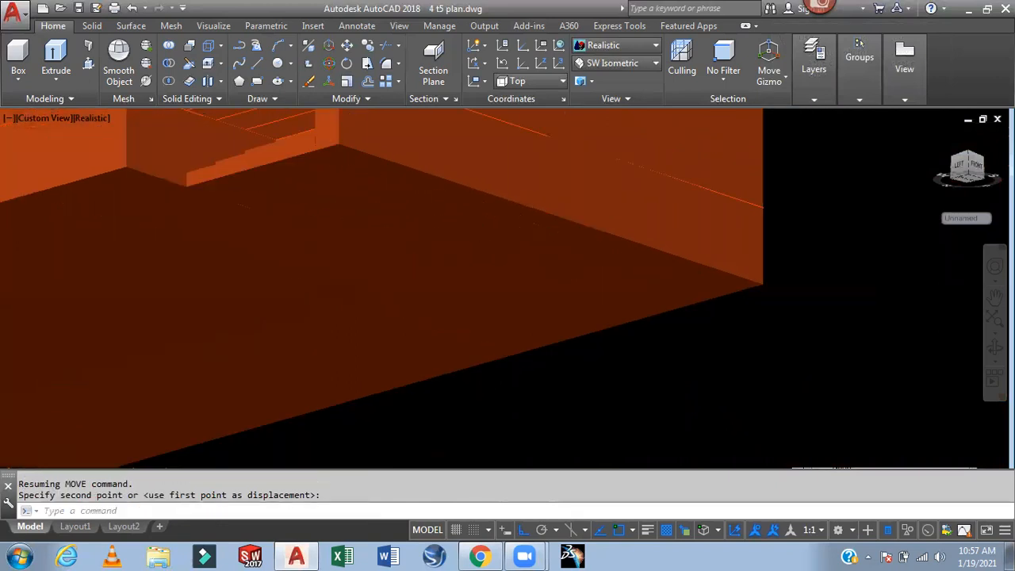
shift+middle_drag(757, 188, 738, 363)
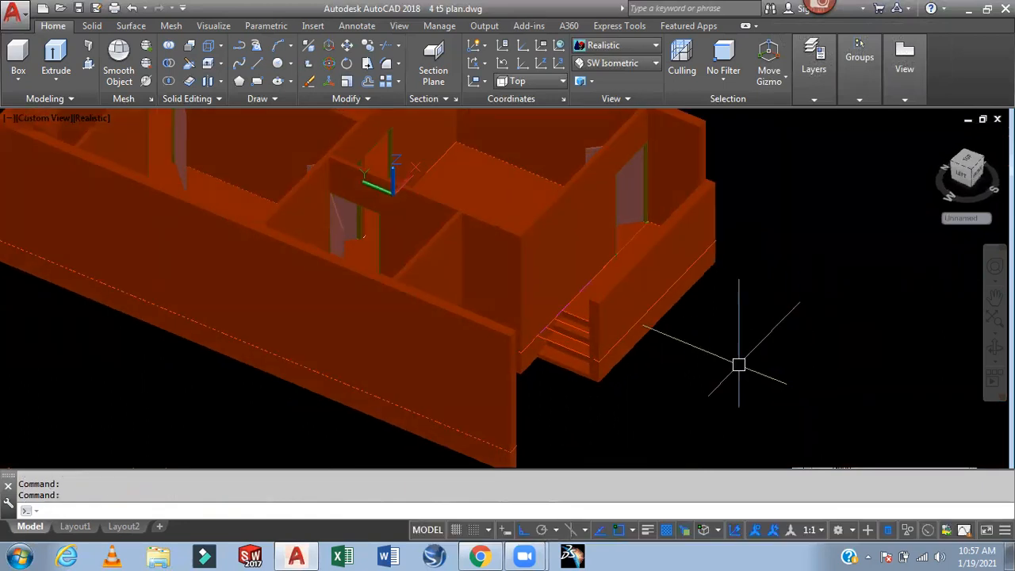
scroll(579, 378, up, 5)
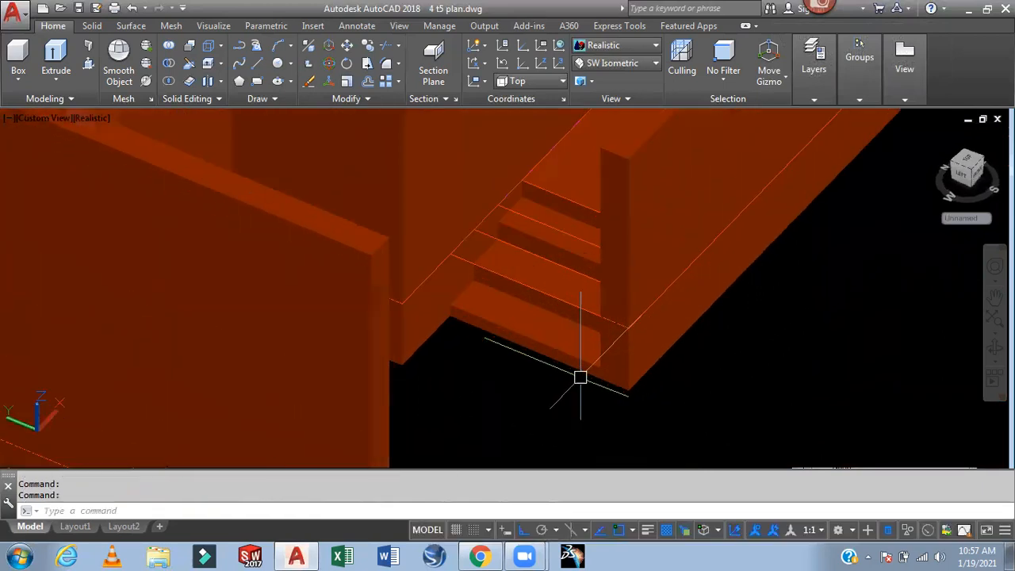
click(514, 315)
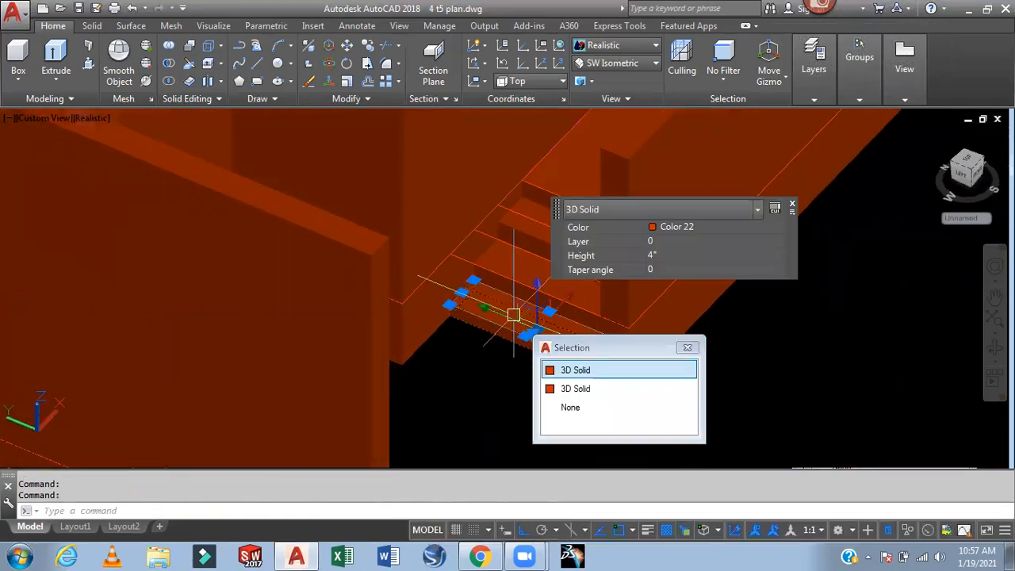
click(598, 373)
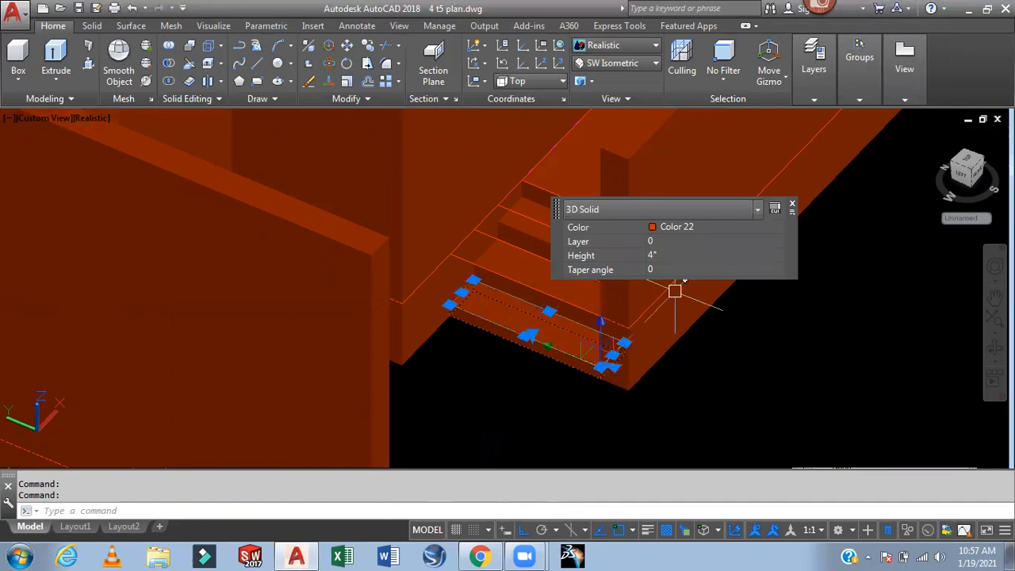
click(680, 236)
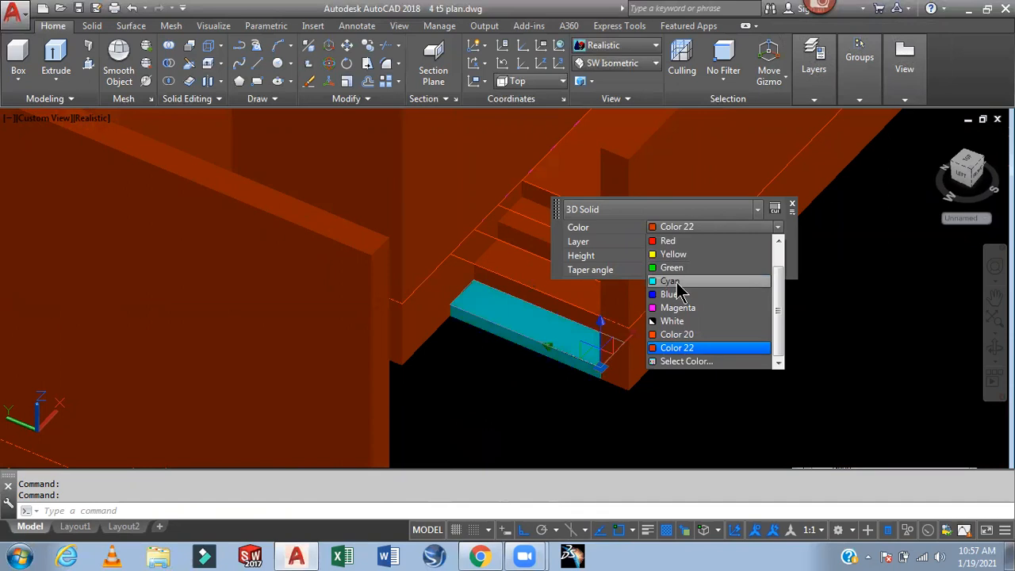
click(674, 281)
key(Escape)
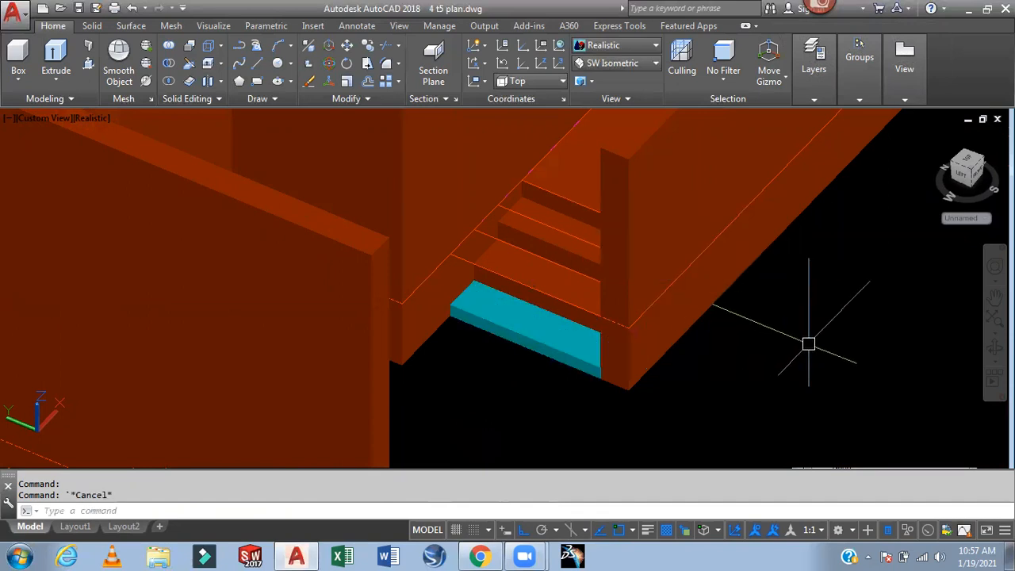
Match the properties of the cyan outermost step onto the other entrance steps and the porch slab
text(MATCHPROP Select source object:)
click(543, 329)
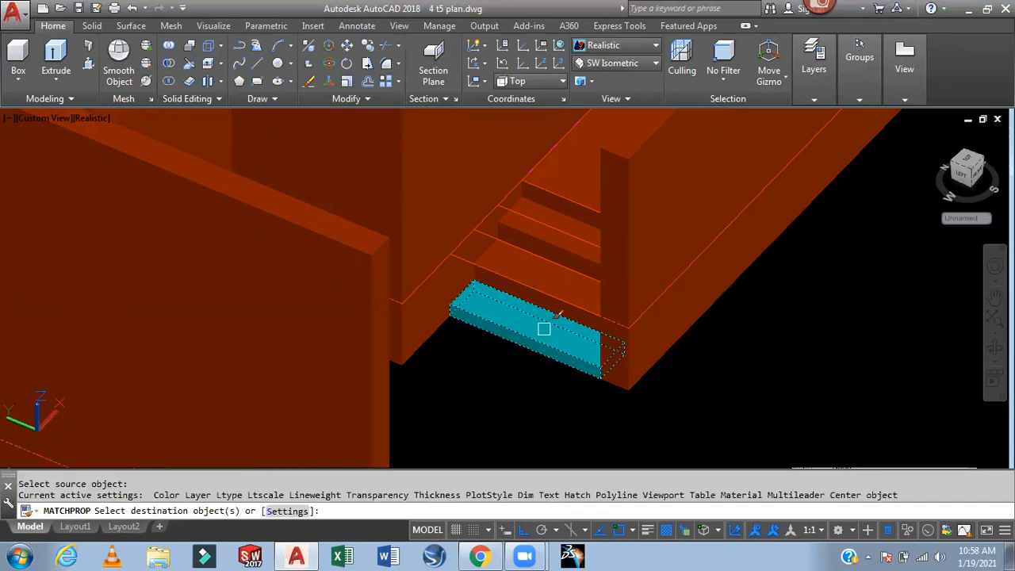
click(585, 296)
click(628, 336)
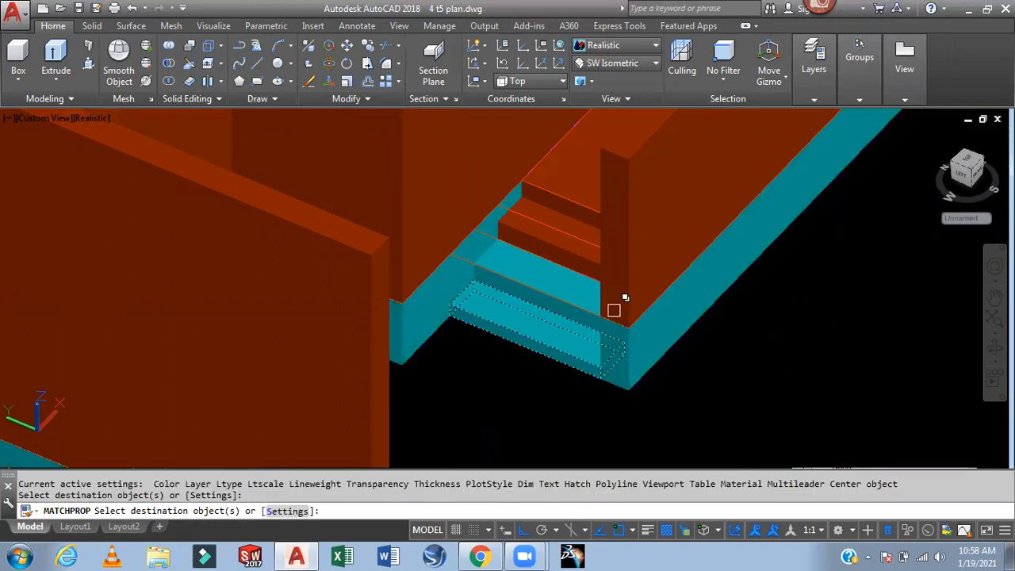
click(552, 231)
click(626, 306)
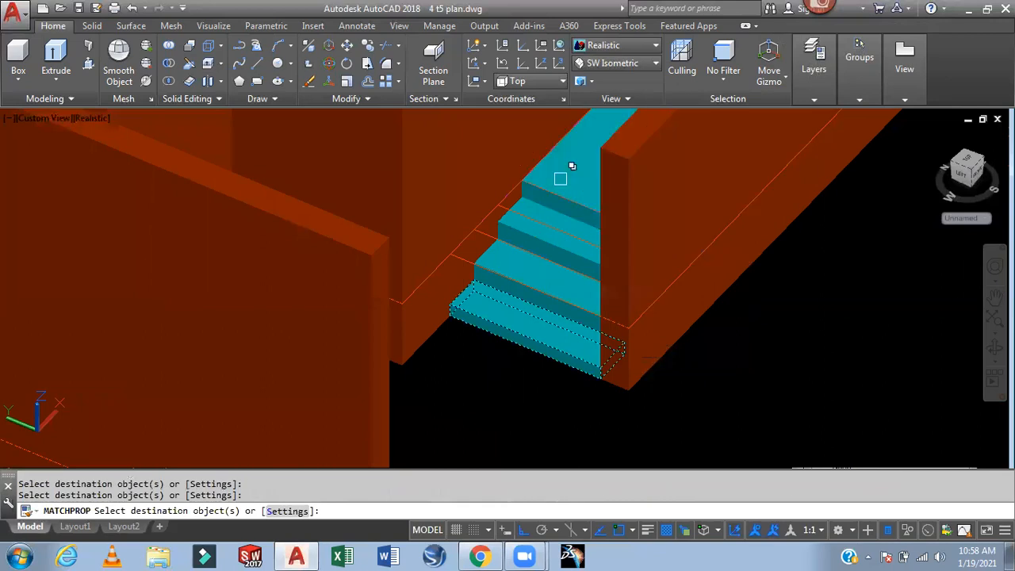
Apply the cyan step's properties to the porch slab and end the property matching
click(560, 175)
click(642, 231)
key(Escape)
Display the house in the 2D Wireframe visual style from the Top view, closing in on the open front area
scroll(816, 294, down, 3)
shift+middle_drag(856, 310, 879, 324)
shift+middle_drag(810, 316, 779, 303)
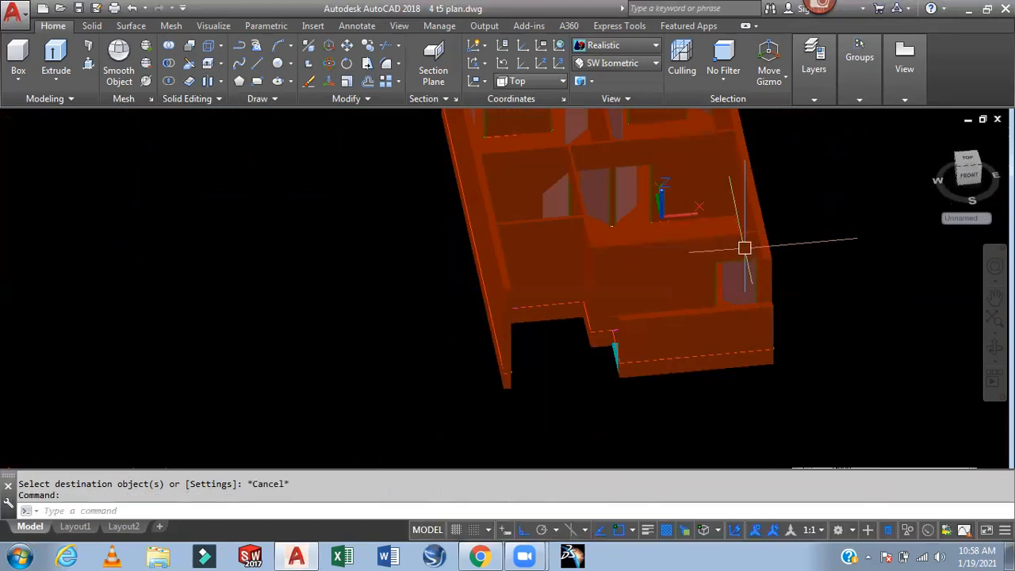
click(612, 45)
click(604, 76)
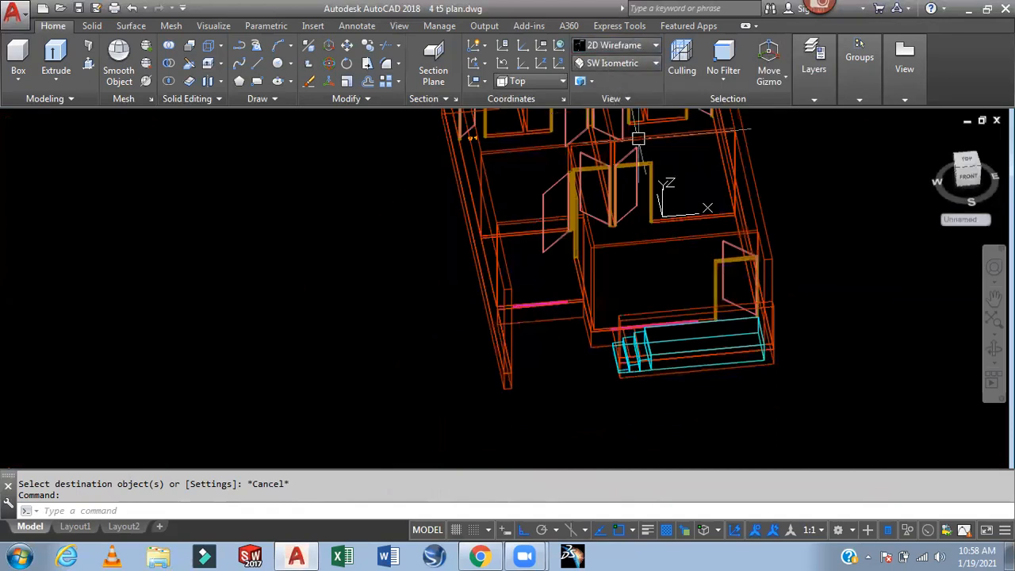
click(612, 64)
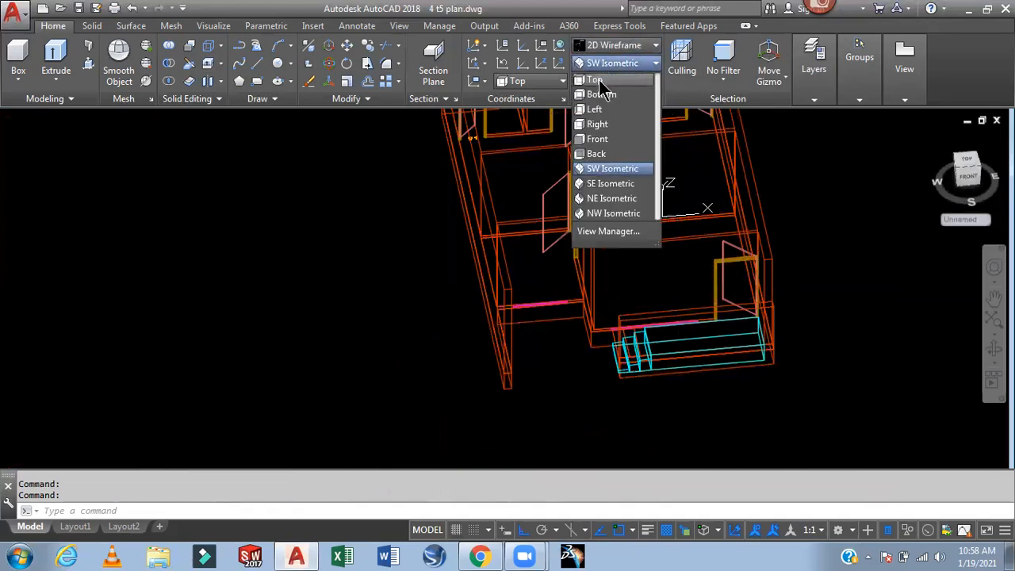
click(599, 81)
scroll(555, 333, up, 6)
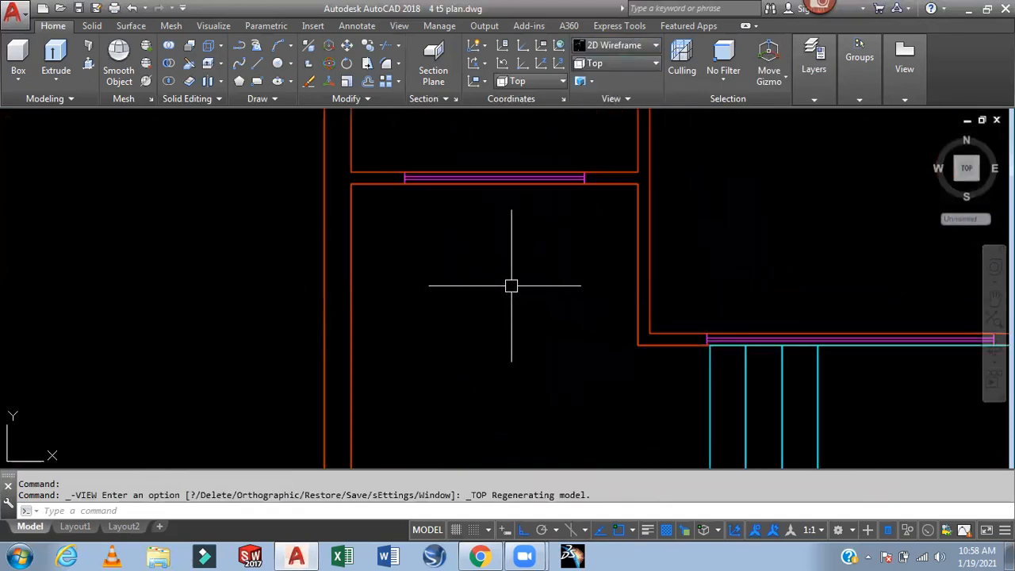
Start a 3D polyline at the side wall's front inner corner, tracing the wall, the window wall and the adjoining wall to its outer corner
text(3p)
key(Return)
middle_drag(512, 286, 533, 162)
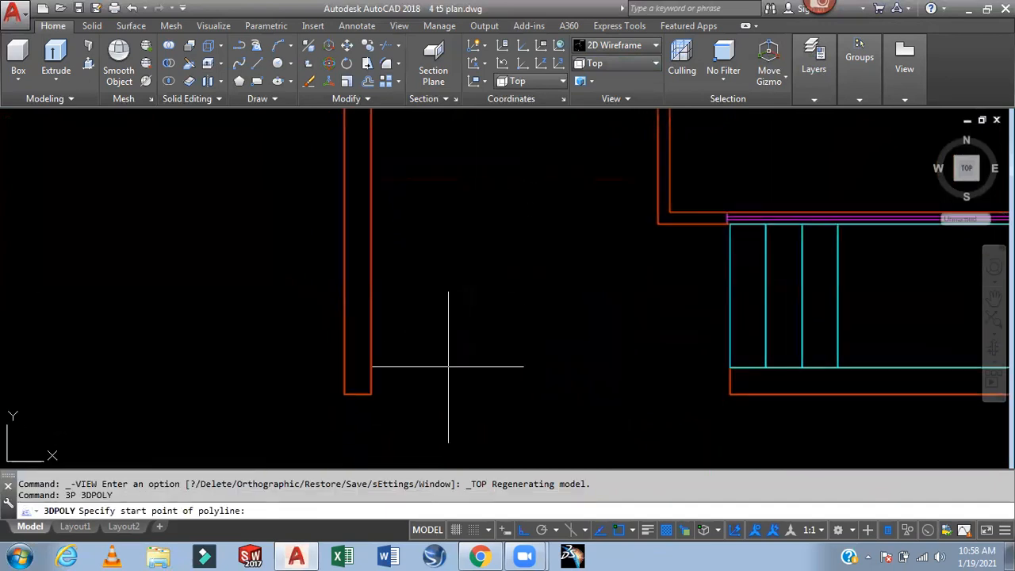
click(370, 394)
middle_drag(434, 253, 450, 373)
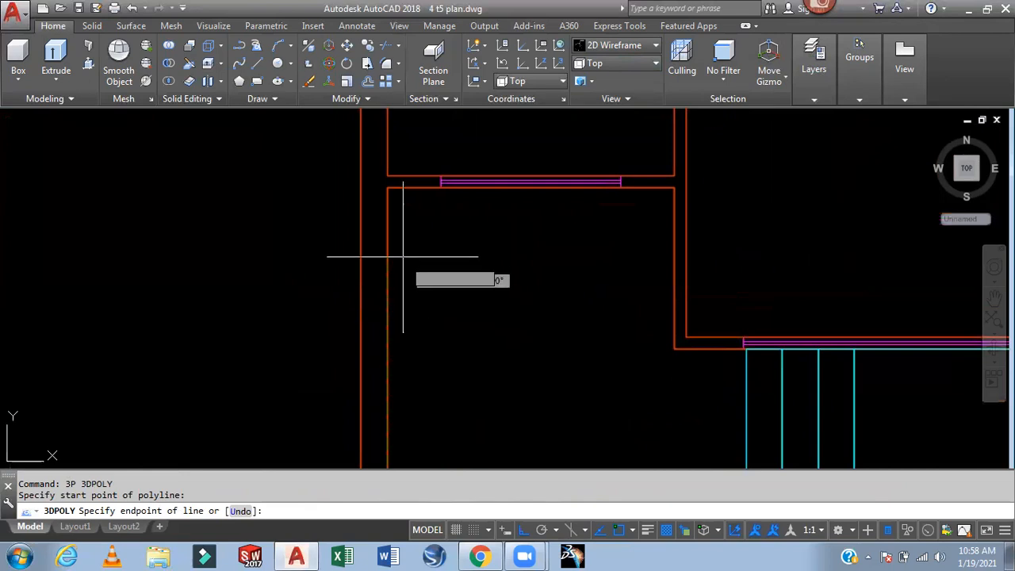
click(386, 188)
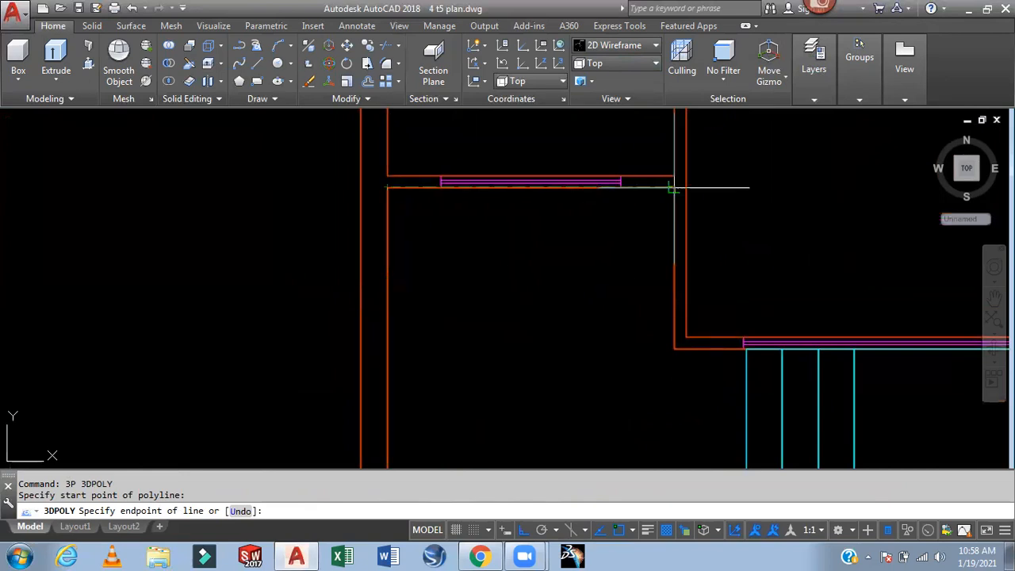
click(673, 188)
click(674, 349)
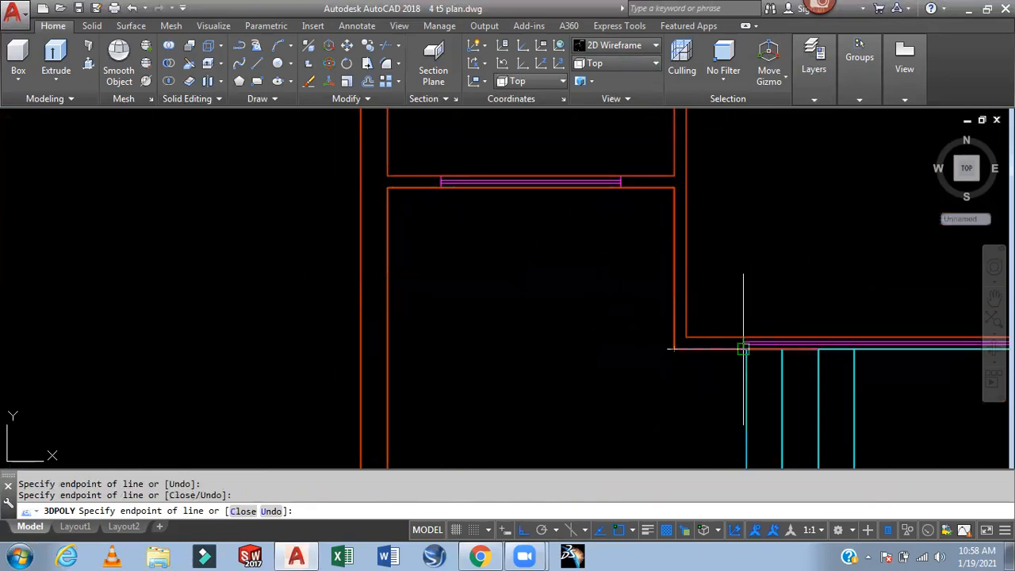
Continue the 3D polyline along the outermost step to the front wall's end, across the opening and back up the side wall, ending it there
scroll(750, 349, up, 3)
click(722, 339)
scroll(709, 401, down, 4)
middle_drag(708, 403, 708, 171)
scroll(706, 195, up, 2)
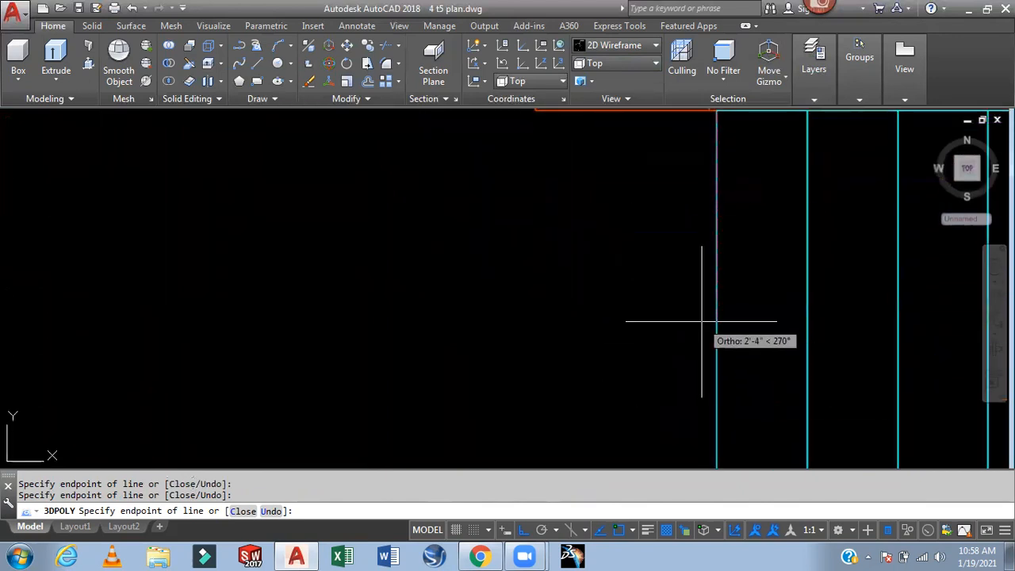
middle_drag(713, 400, 723, 175)
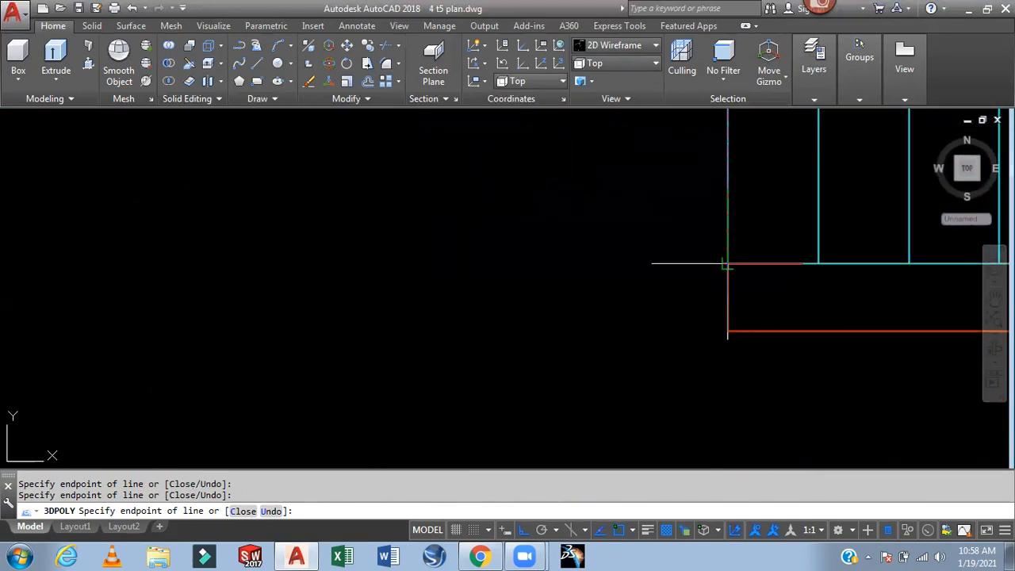
scroll(657, 272, down, 4)
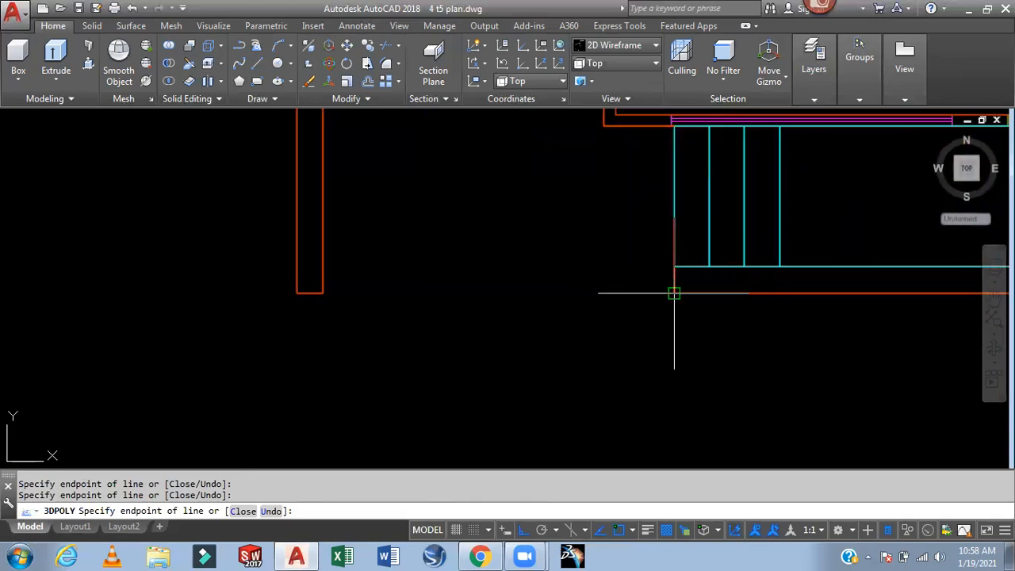
click(674, 294)
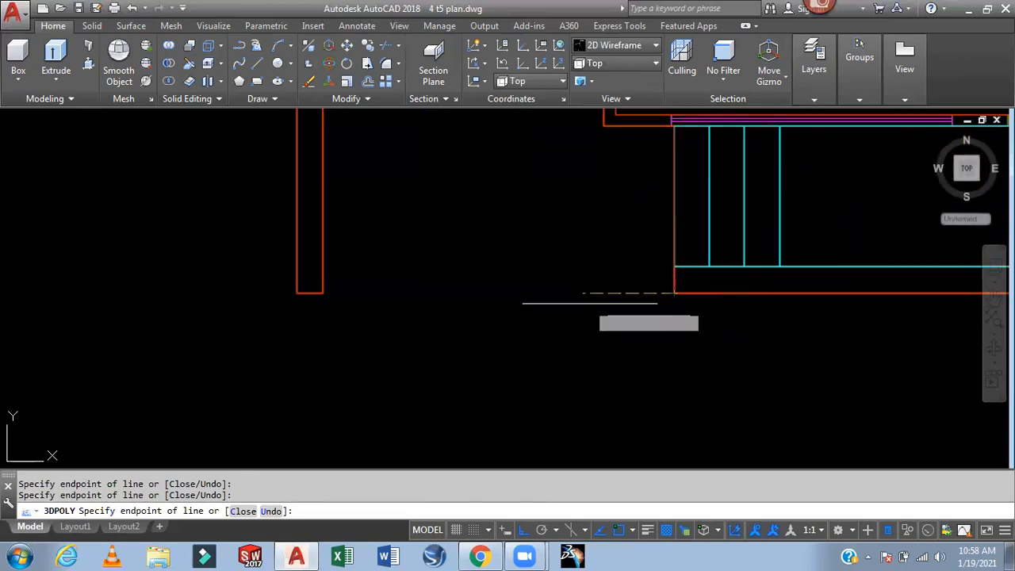
click(322, 293)
middle_drag(367, 193, 425, 349)
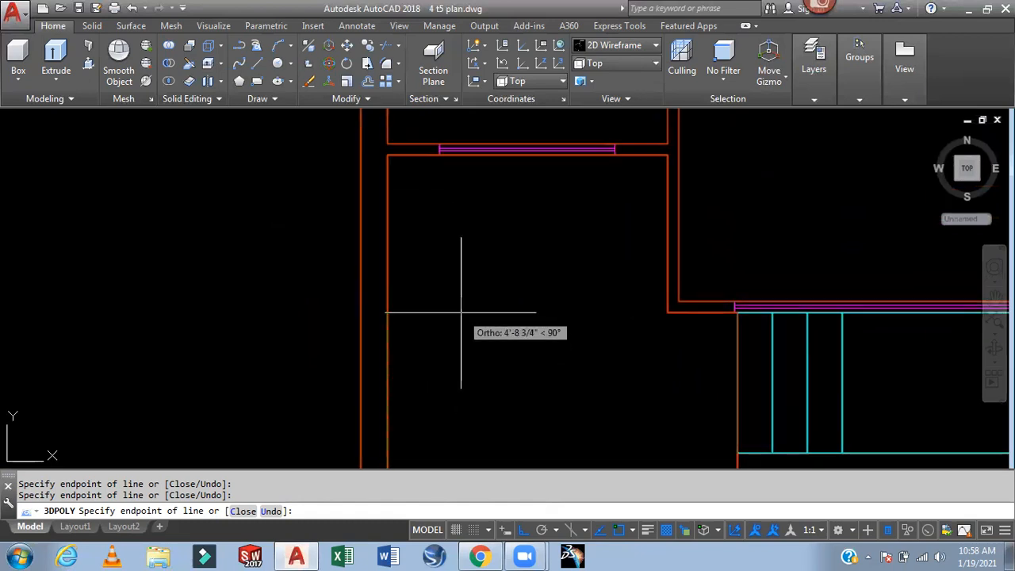
click(387, 155)
key(Return)
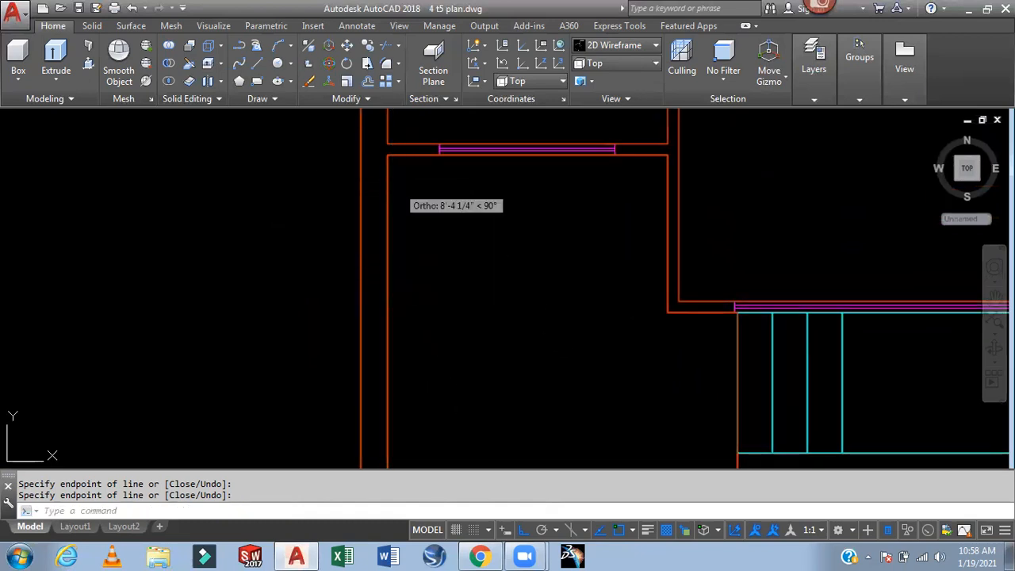
Extrude the new 3D polyline around the open front area to a height of 2
click(388, 164)
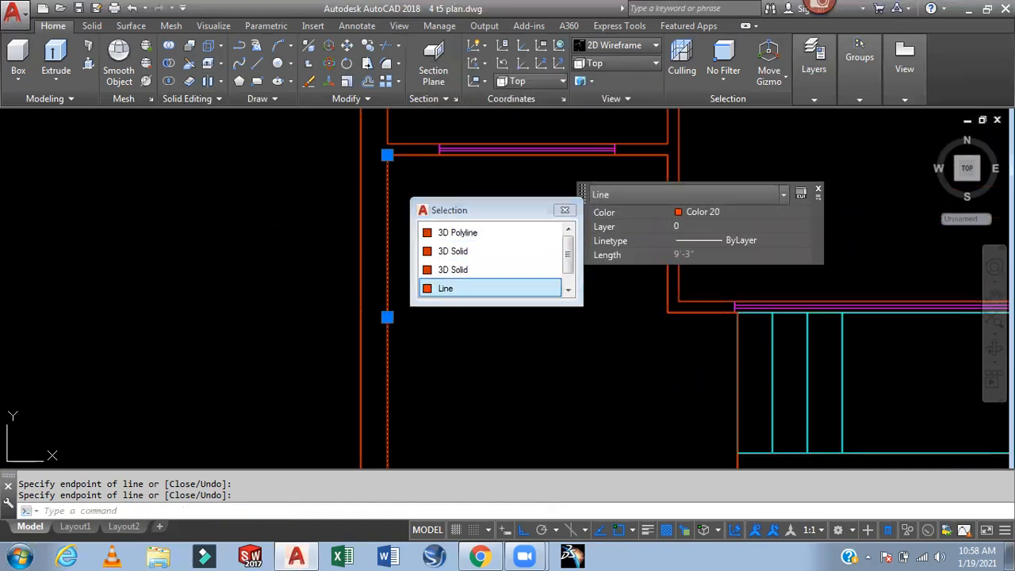
click(481, 232)
scroll(517, 272, down, 3)
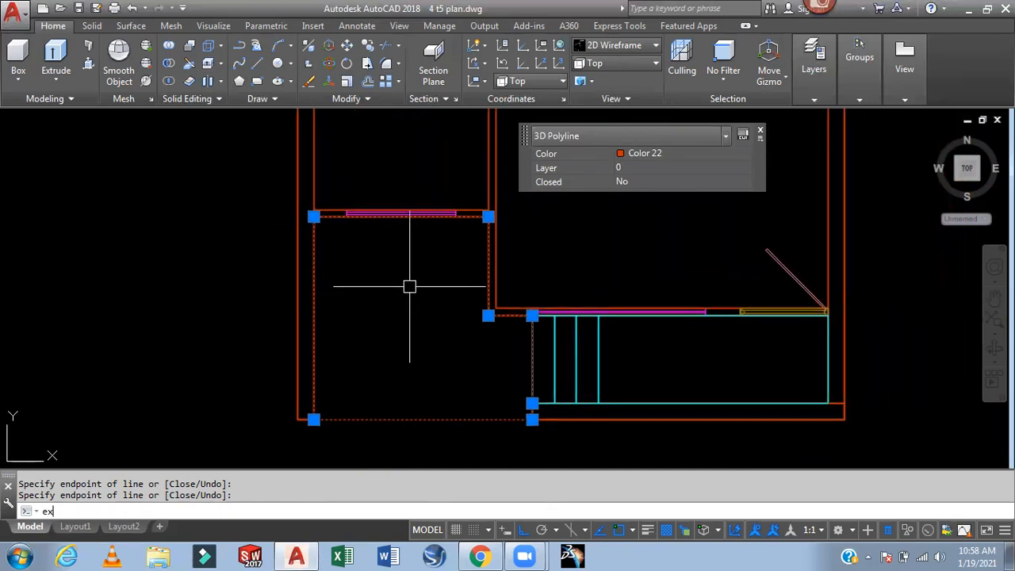
key(Return)
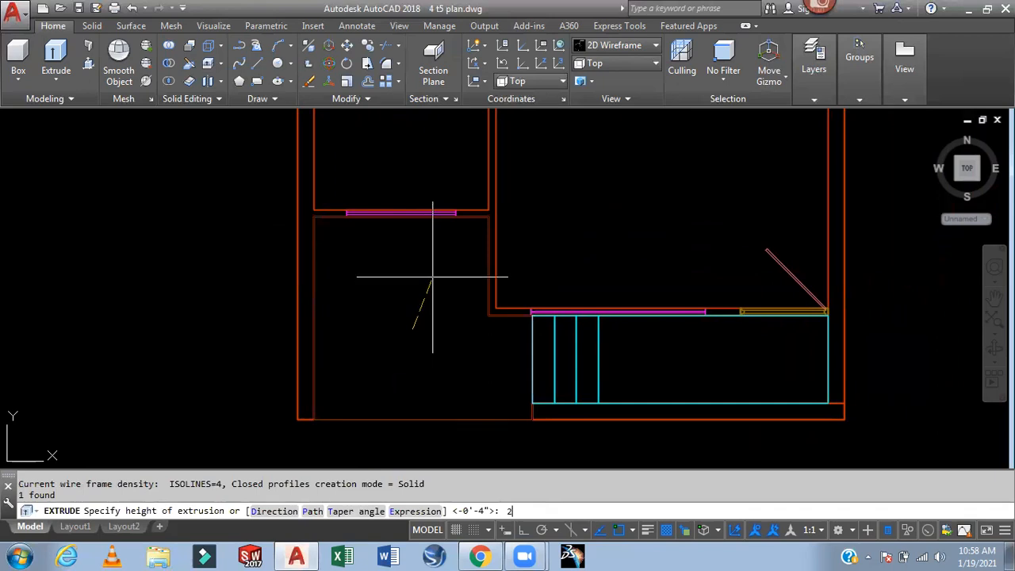
key(Return)
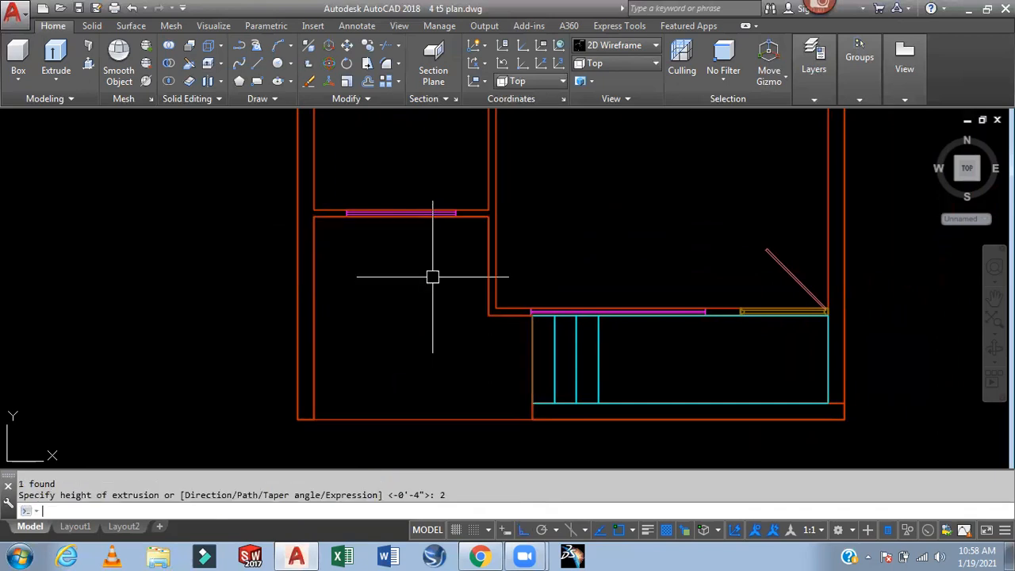
Switch to the SW Isometric view and bring the extruded front floor slab and entrance steps into view
click(621, 65)
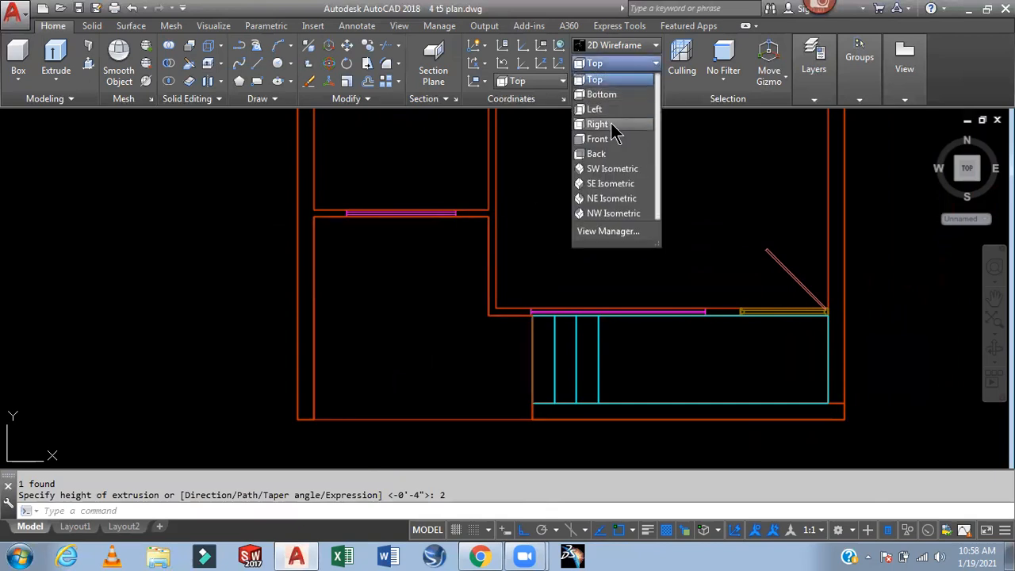
click(621, 173)
scroll(626, 405, up, 6)
middle_drag(625, 405, 611, 337)
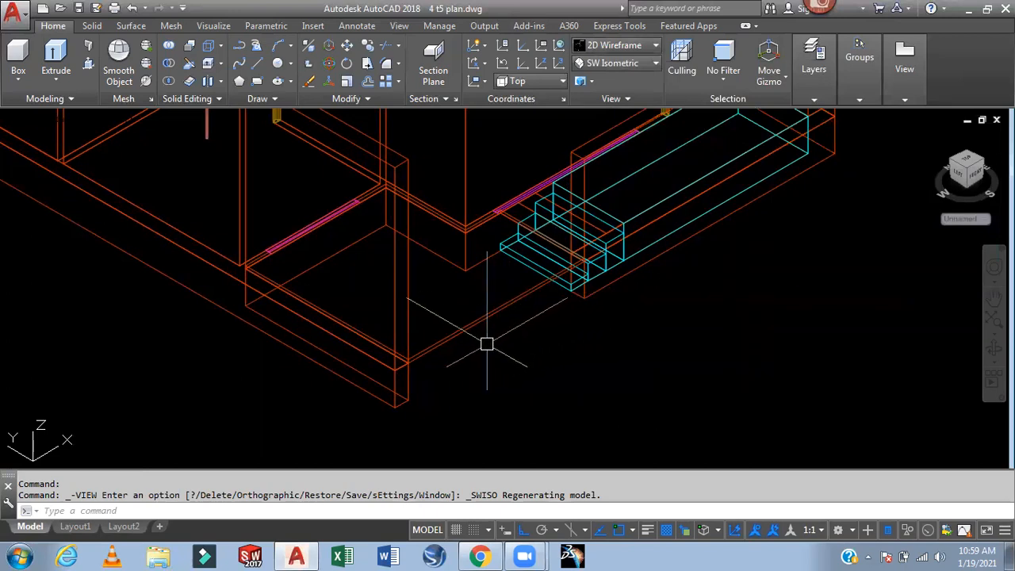
middle_drag(521, 344, 428, 369)
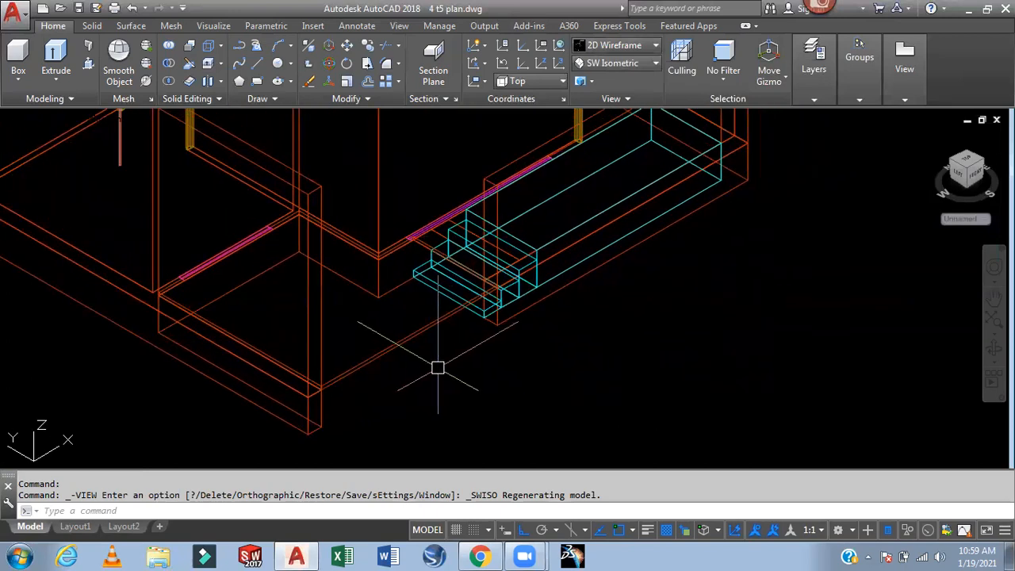
Move the front floor slab down from its lower corner at the side wall to the bottom corner of that wall
text(m)
key(Return)
click(403, 352)
scroll(425, 320, up, 5)
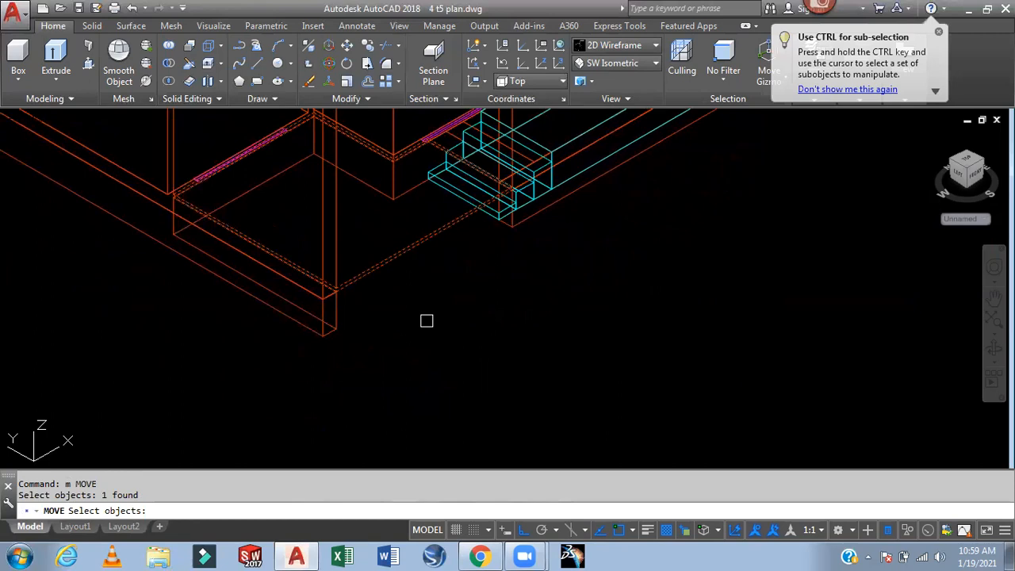
key(Return)
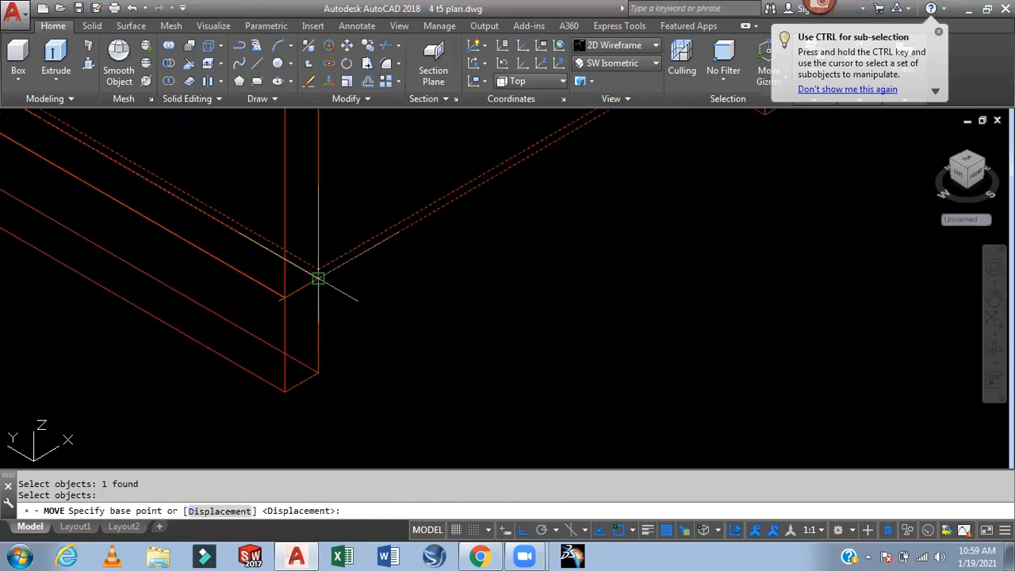
click(316, 281)
click(318, 375)
scroll(494, 356, down, 6)
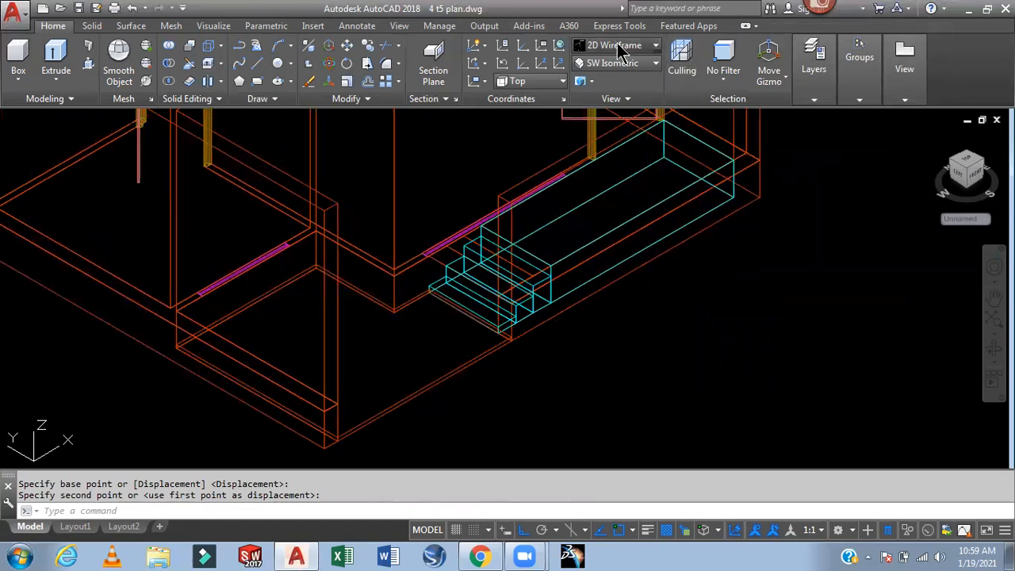
Show the model in the Realistic visual style and change the front floor slab's color to Yellow
click(657, 49)
click(787, 70)
mouse_move(724, 328)
shift+middle_down()
mouse_move(633, 348)
mouse_move(695, 346)
mouse_move(743, 325)
mouse_move(720, 317)
mouse_move(661, 348)
shift+middle_up()
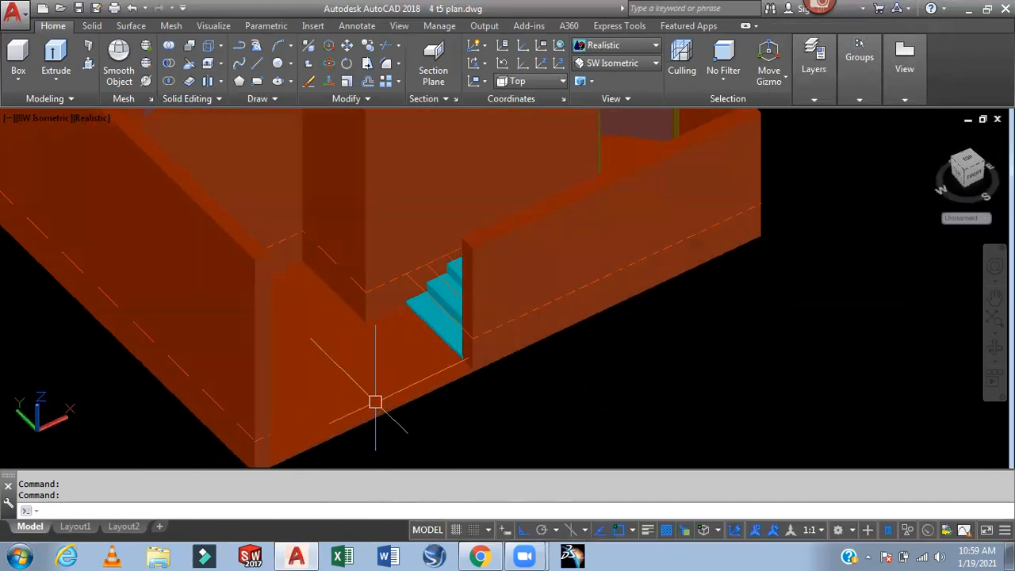
click(442, 366)
click(567, 309)
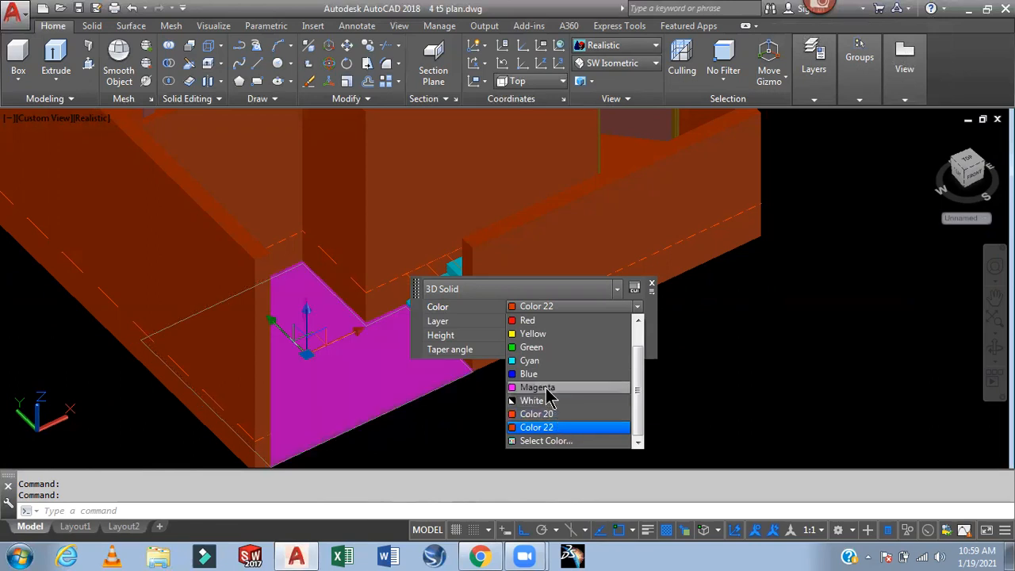
click(543, 339)
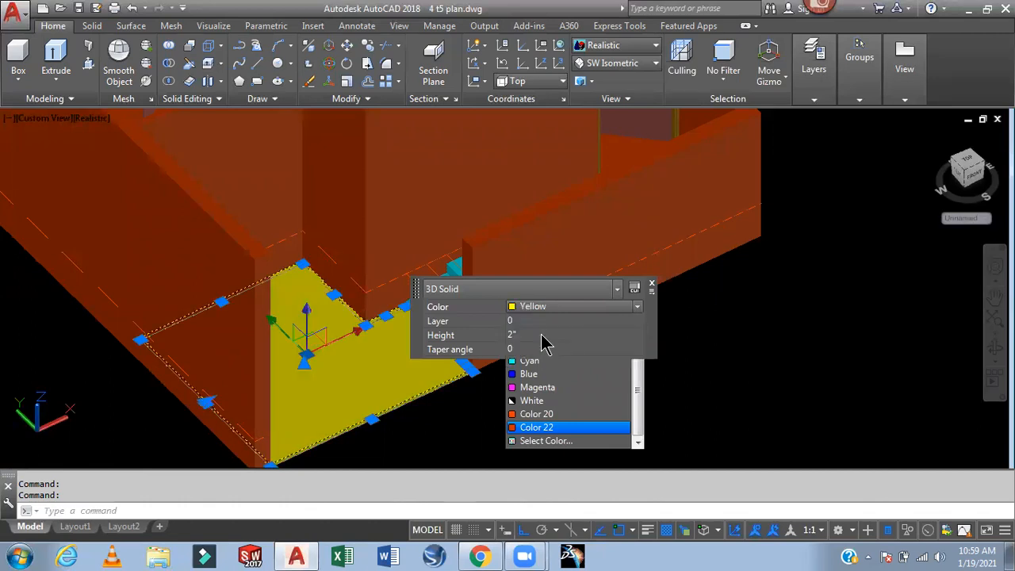
key(Escape)
Switch the model to the Front view in the 2D Wireframe visual style
shift+middle_drag(711, 378, 646, 387)
scroll(708, 354, down, 4)
click(622, 65)
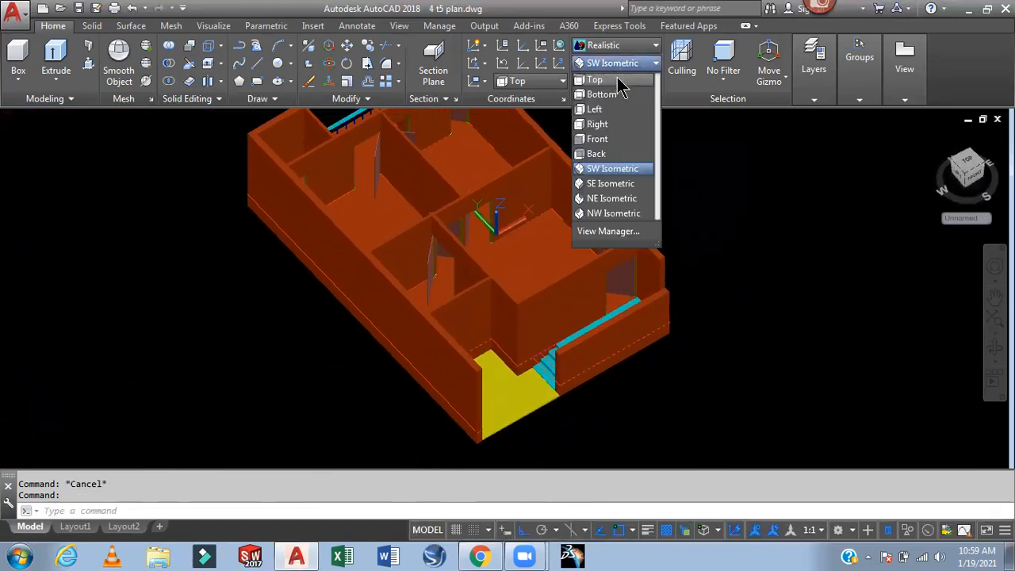
click(611, 139)
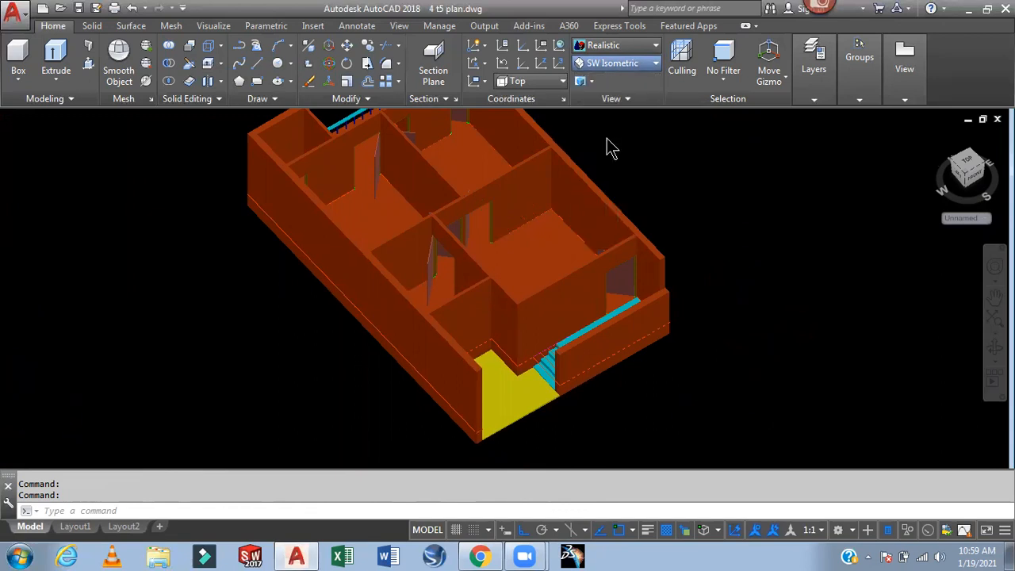
click(618, 45)
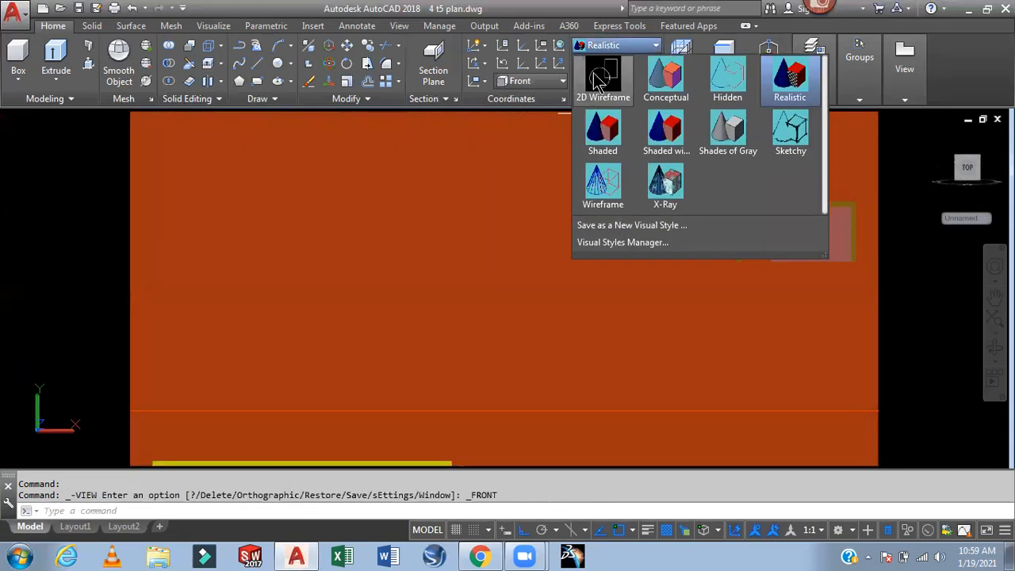
click(600, 78)
scroll(650, 313, down, 2)
middle_drag(625, 290, 568, 260)
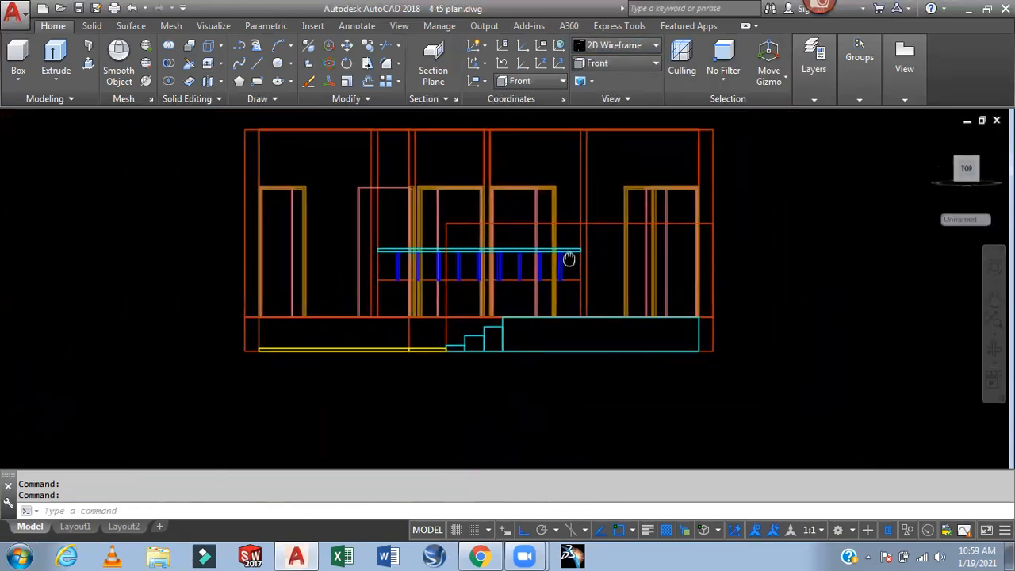
scroll(453, 328, up, 5)
scroll(469, 321, down, 5)
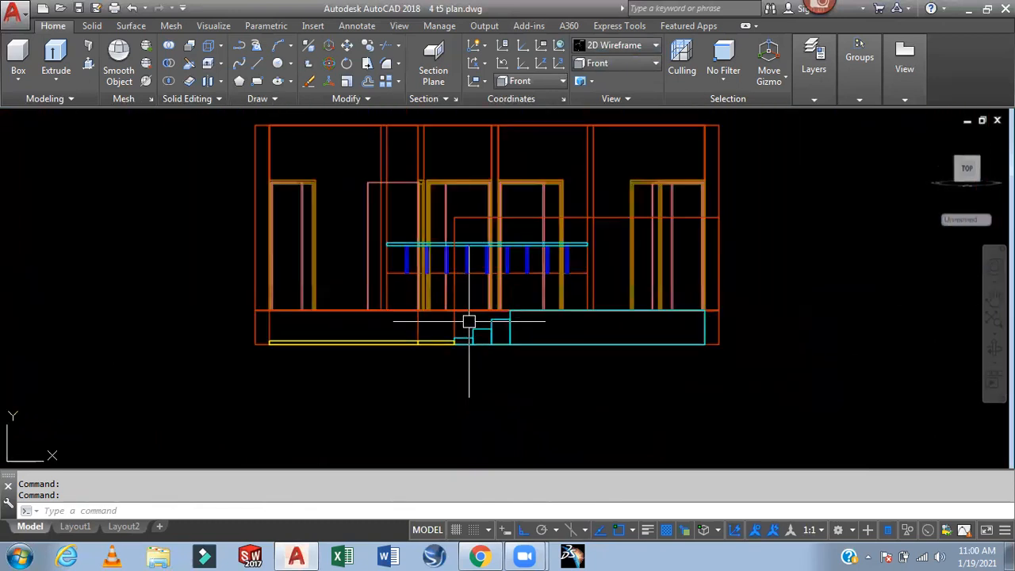
Draw an 8' by 6' rectangle in the empty space beside the house in the Front view
mouse_move(874, 314)
middle_down()
mouse_move(709, 341)
mouse_move(705, 353)
mouse_move(770, 353)
middle_up()
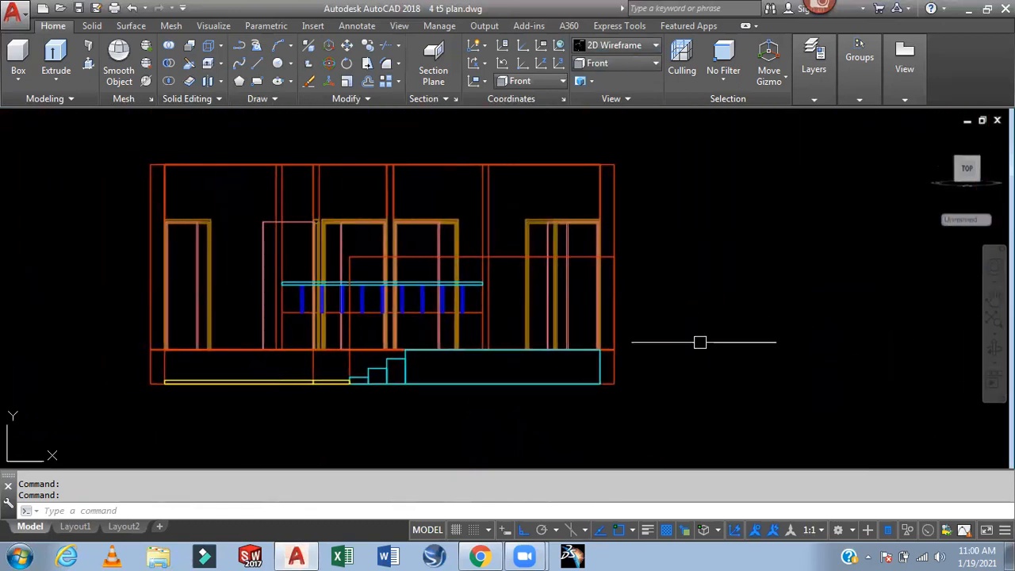
middle_drag(744, 261, 625, 299)
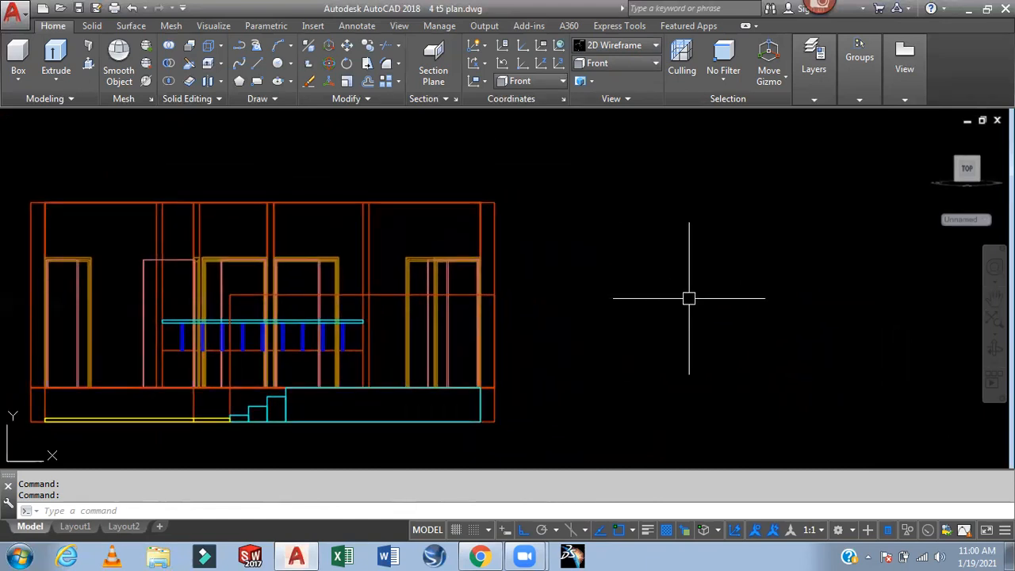
text(rec)
key(Return)
click(626, 220)
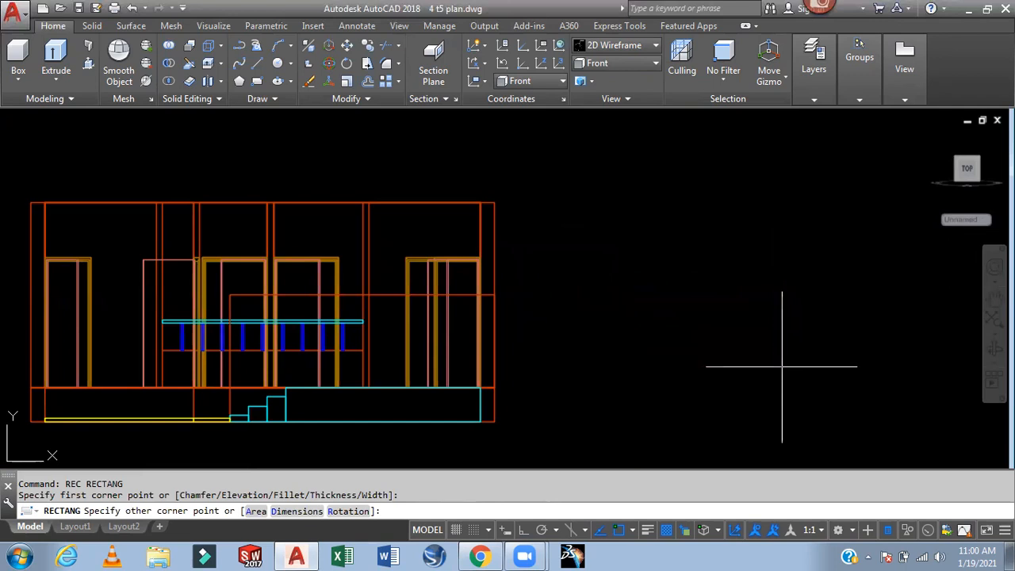
text(d)
key(Return)
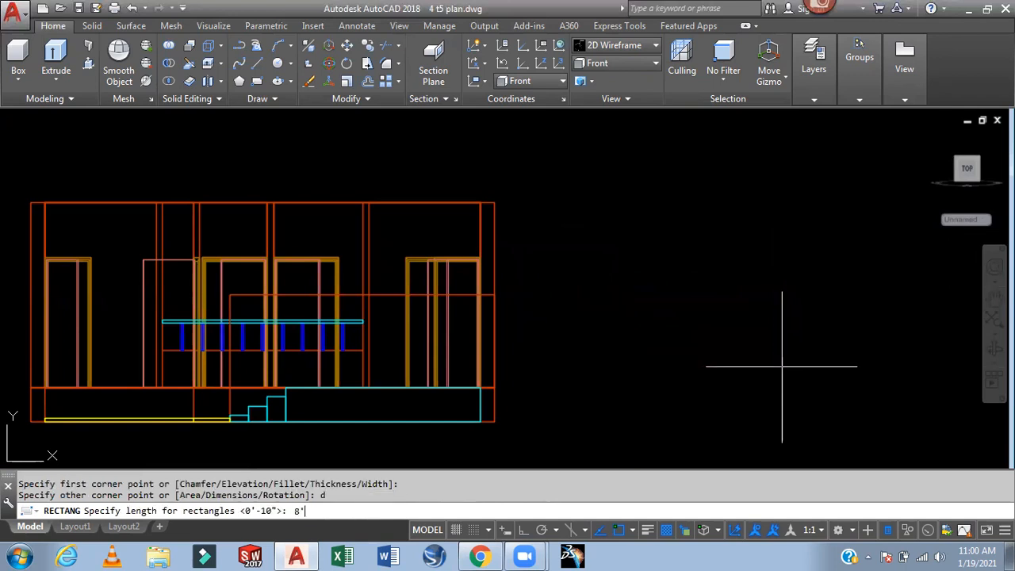
key(Return)
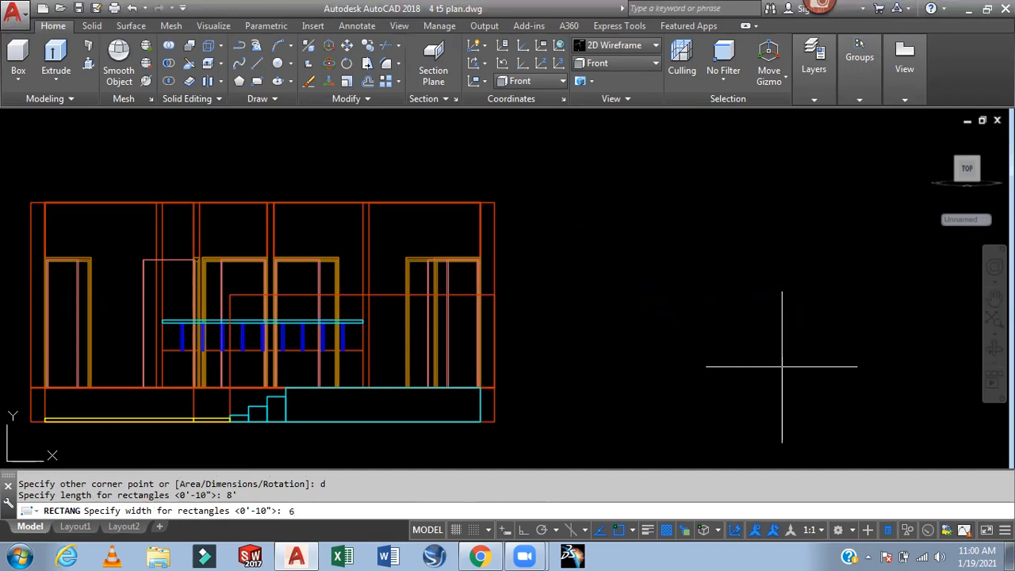
key(Return)
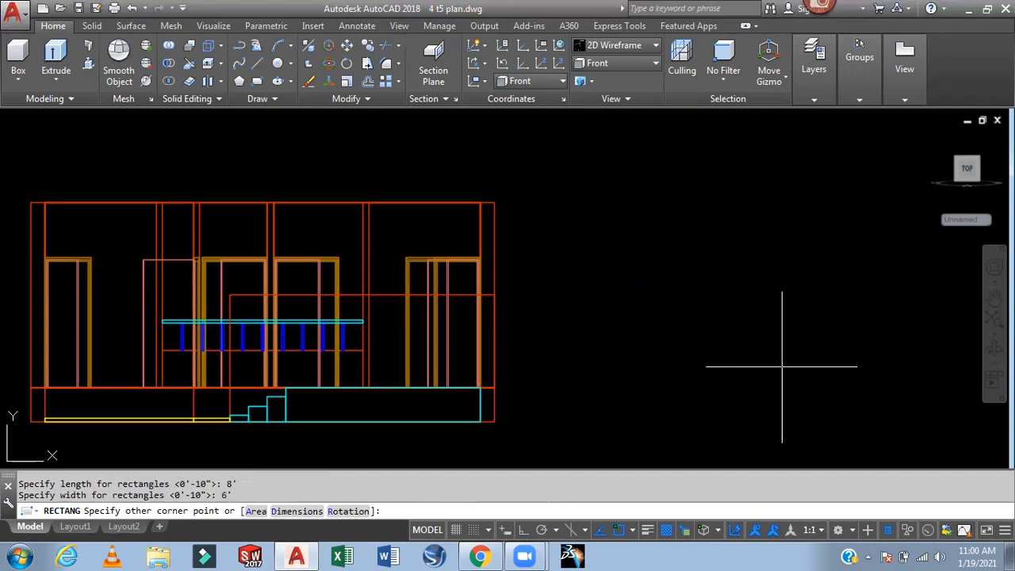
click(792, 358)
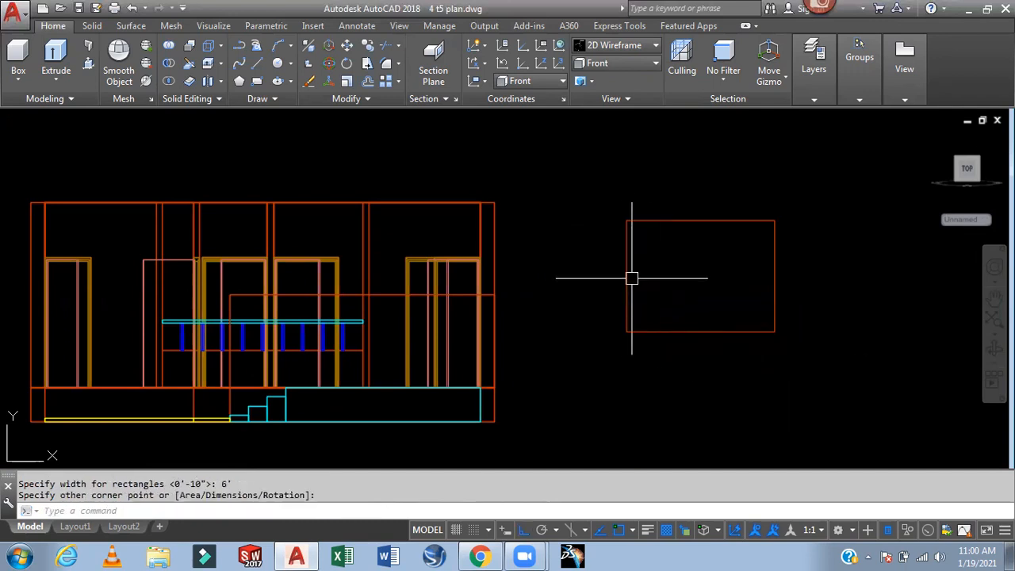
Switch the model to the Top view and from there to the SW Isometric view
click(606, 64)
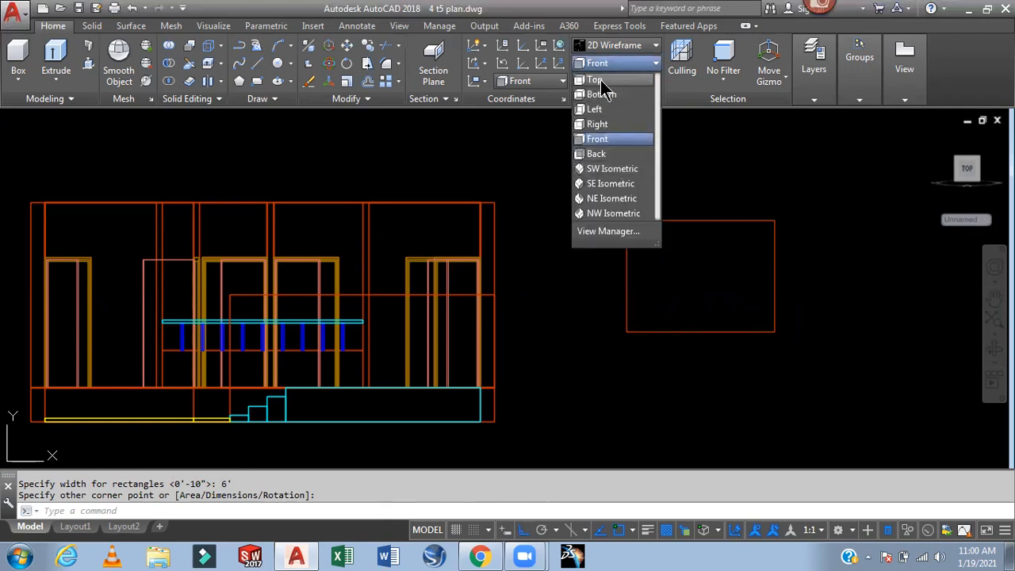
click(596, 79)
click(612, 63)
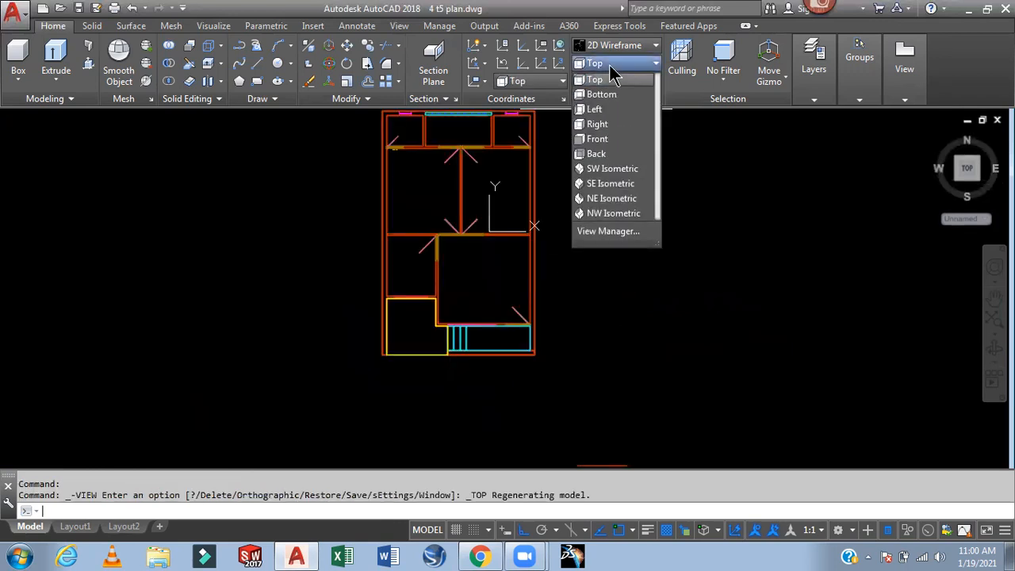
click(612, 169)
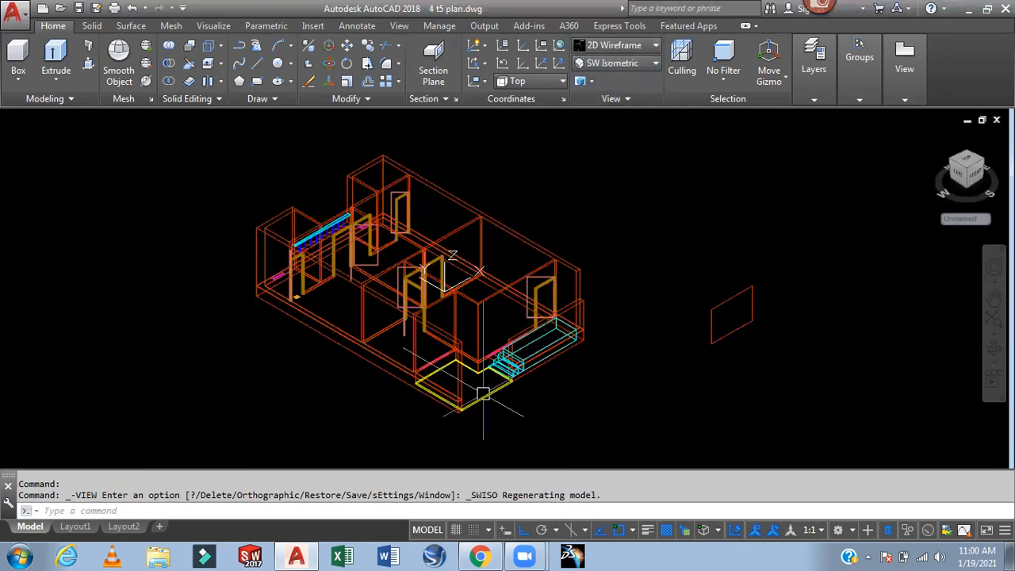
Draw a 3' vertical line upward from the outer end of the magenta window mark beside the entrance steps
scroll(489, 271, up, 3)
middle_drag(489, 271, 457, 345)
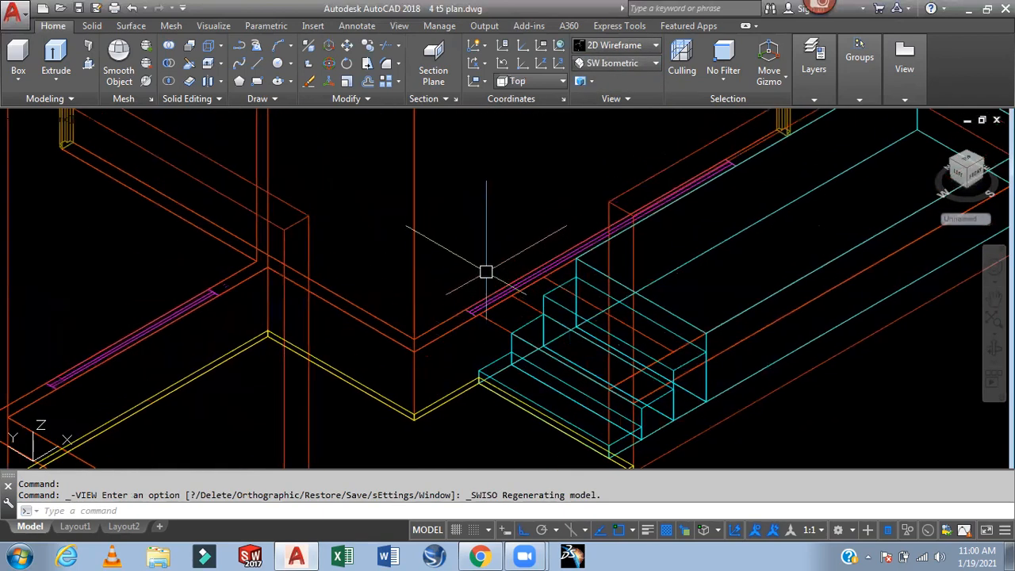
key(Return)
scroll(485, 270, up, 2)
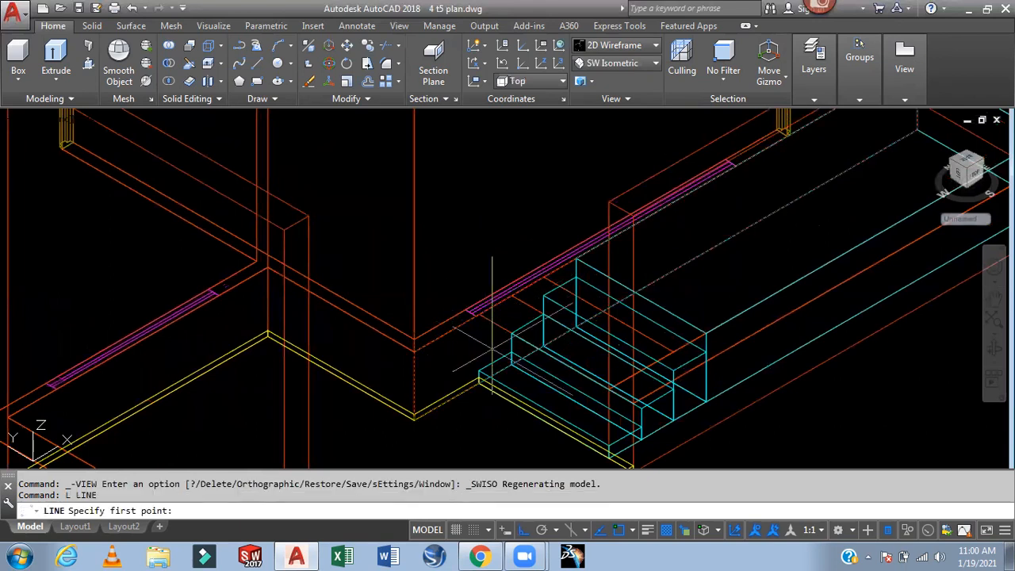
click(465, 293)
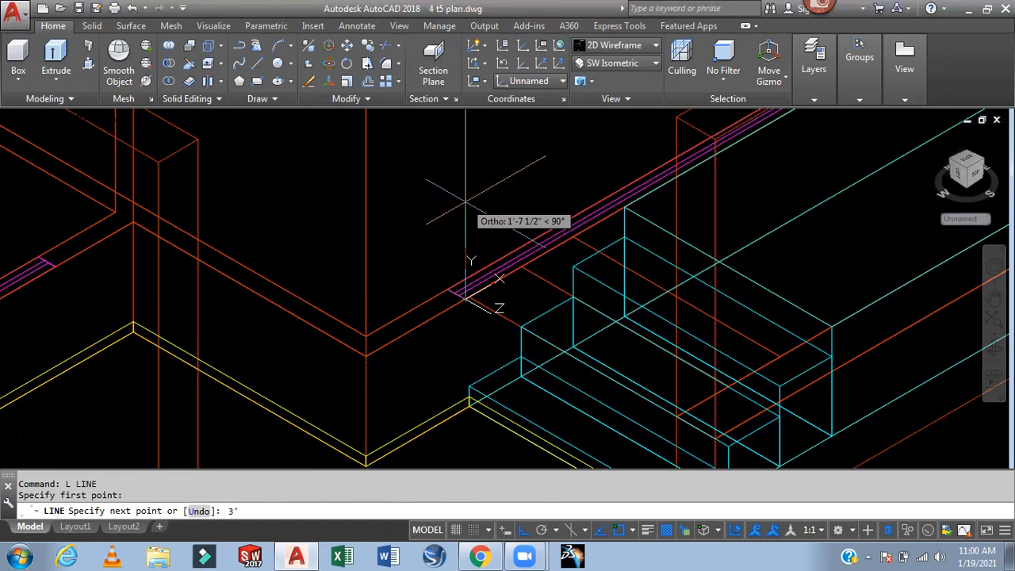
text(3')
key(Return)
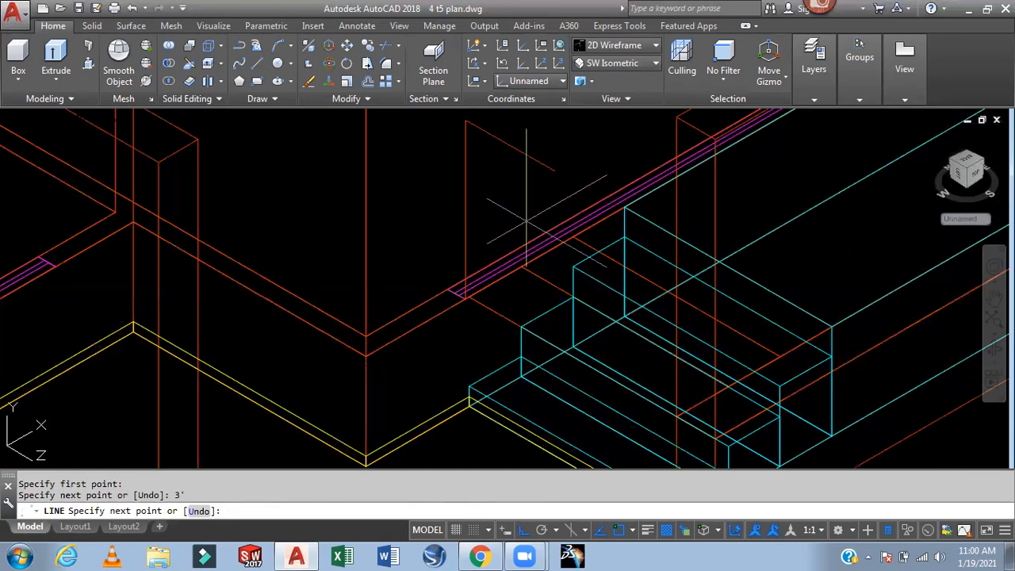
key(Escape)
Copy the 8' by 6' rectangle from its lower corner to the upper end of the 3' line on the front wall
scroll(511, 178, down, 2)
scroll(510, 177, down, 4)
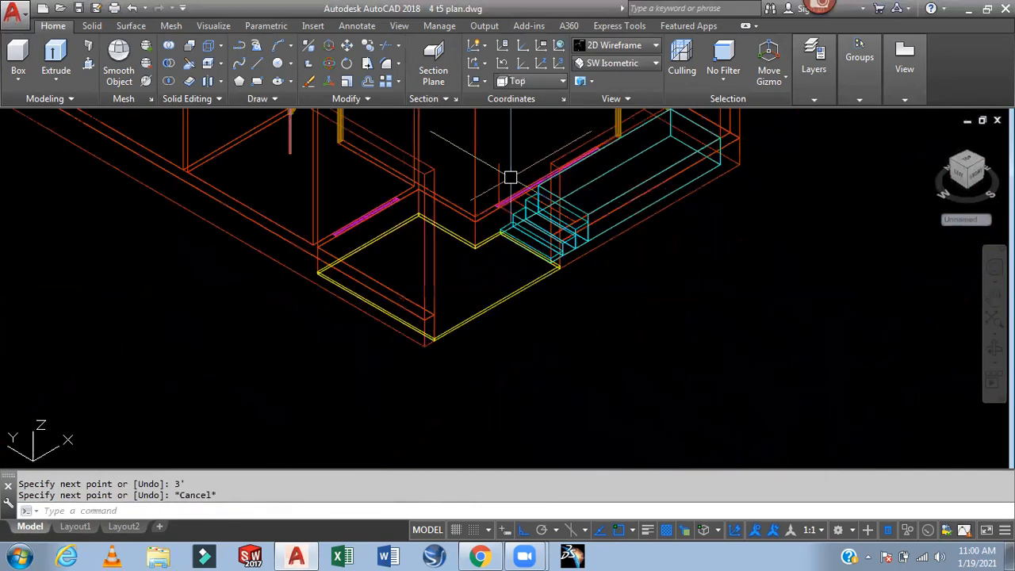
middle_drag(510, 176, 444, 364)
middle_drag(880, 278, 648, 361)
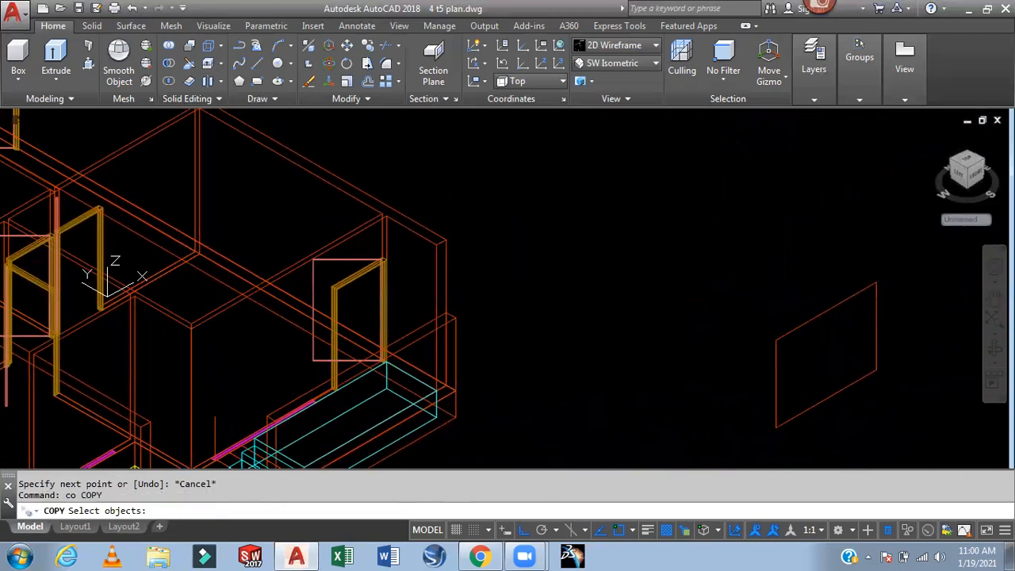
middle_drag(807, 417, 832, 331)
click(776, 323)
middle_drag(642, 364, 827, 318)
scroll(429, 242, up, 2)
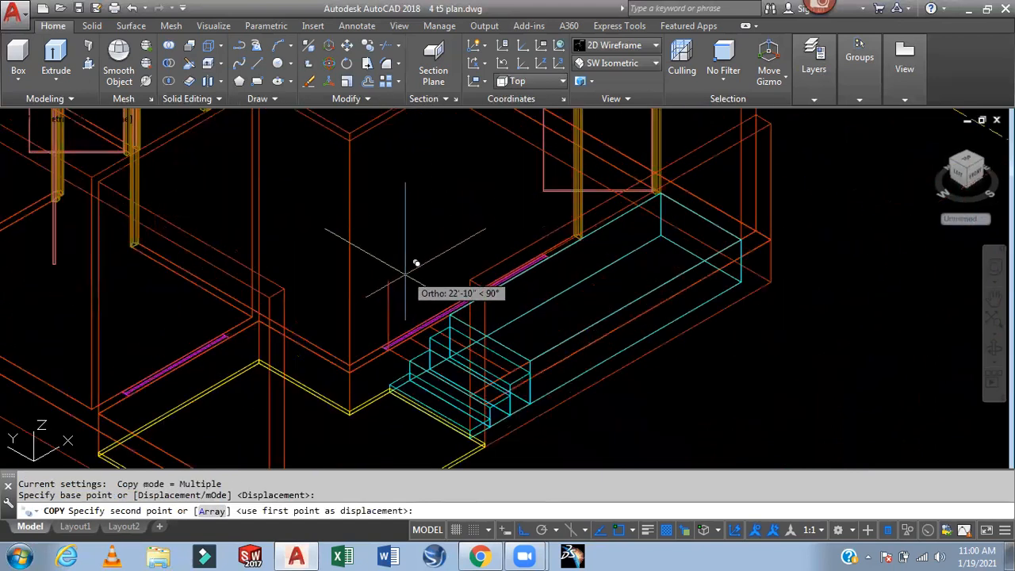
click(425, 272)
scroll(701, 281, down, 2)
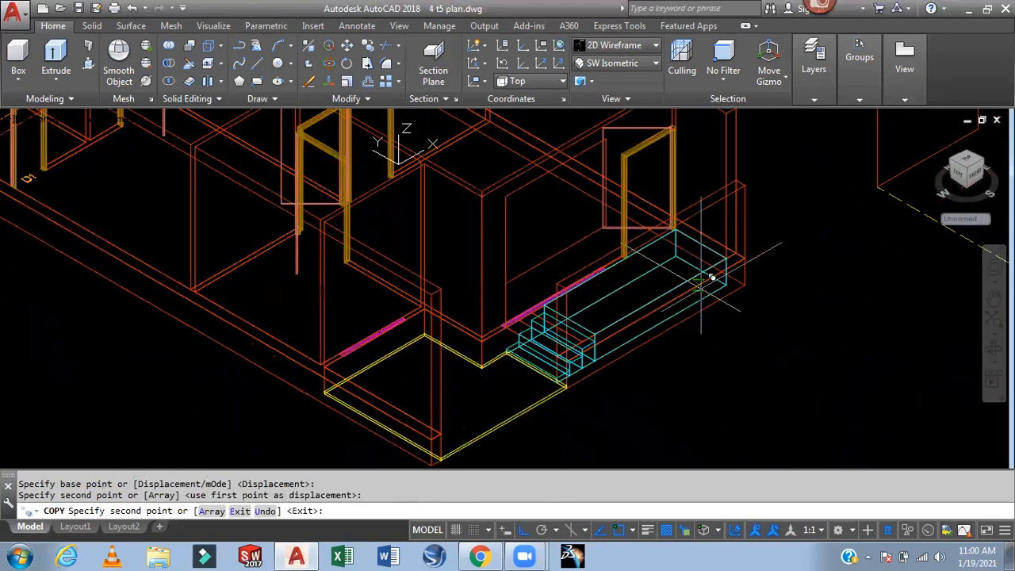
key(Escape)
Presspull the copied rectangle's area back through the front wall to cut a window opening
middle_drag(810, 203, 755, 282)
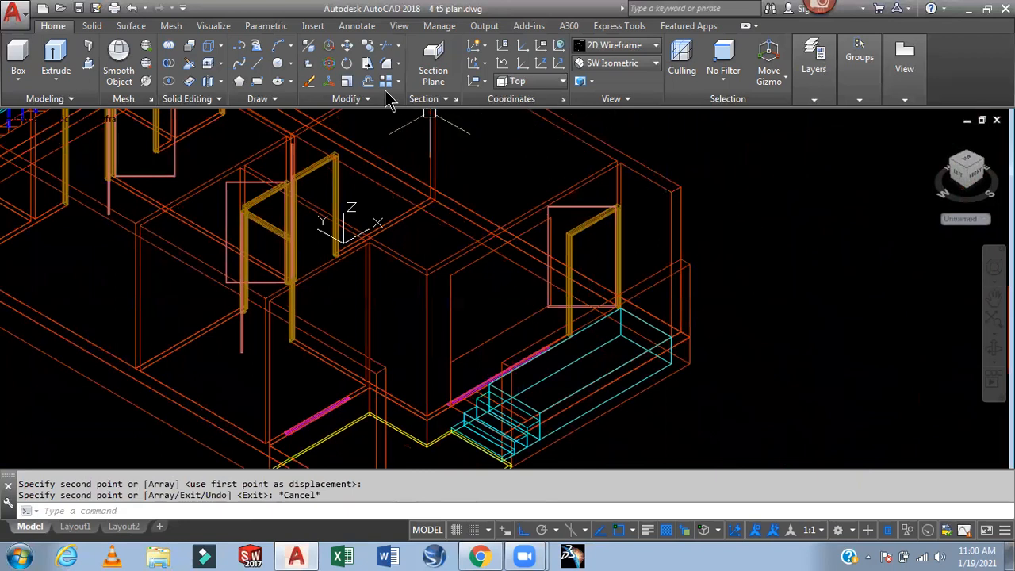
click(88, 63)
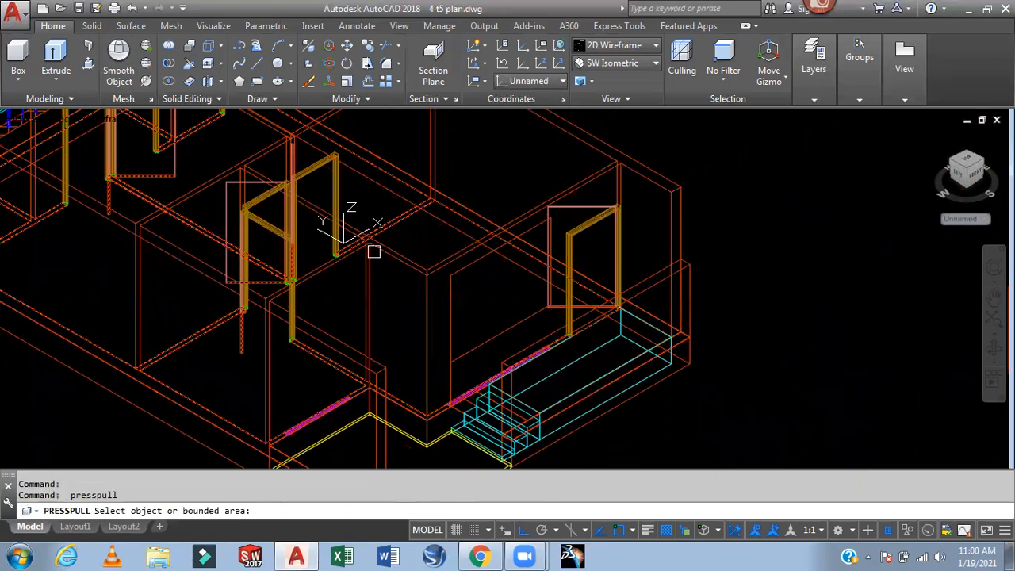
click(466, 285)
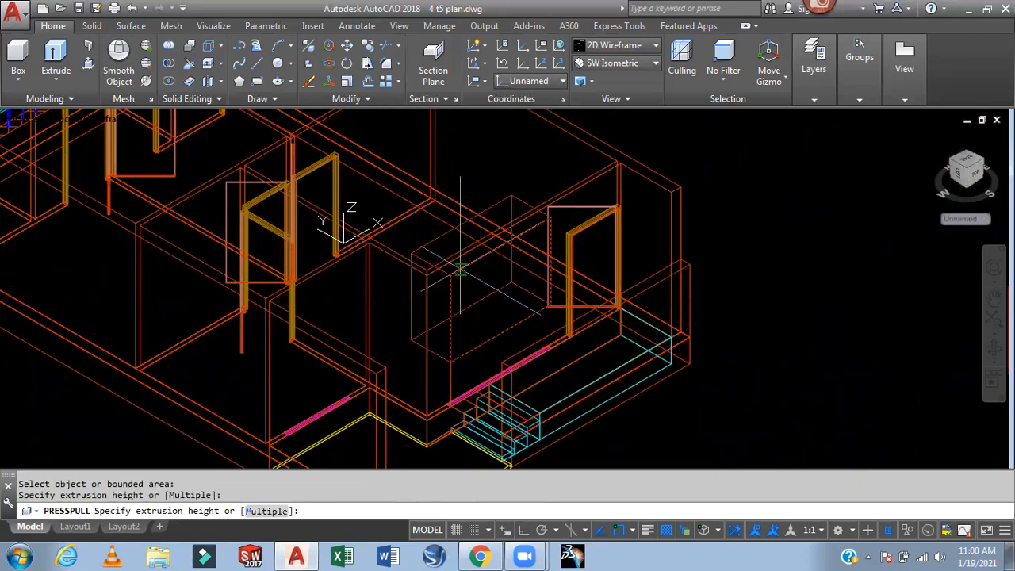
click(430, 238)
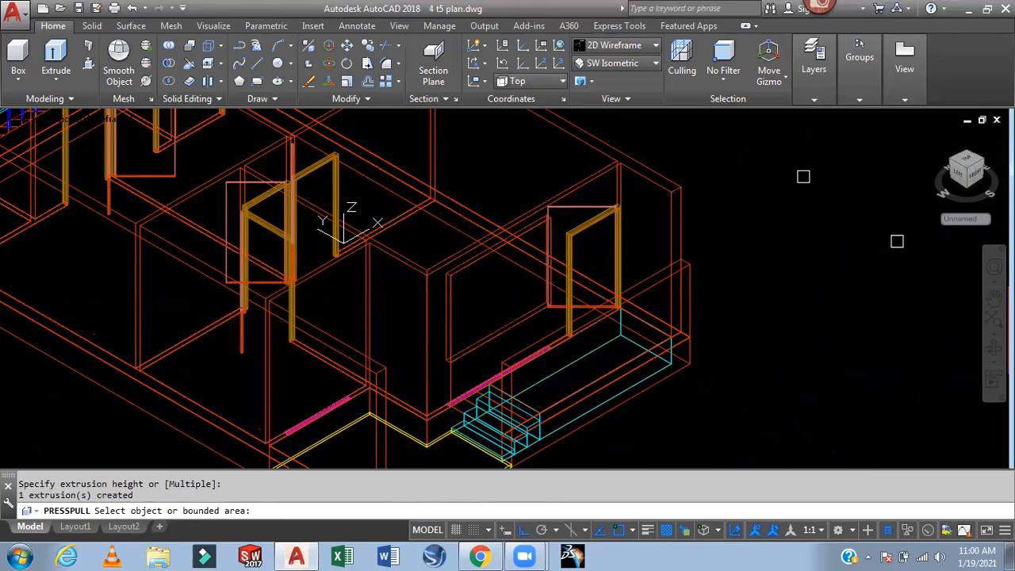
key(Return)
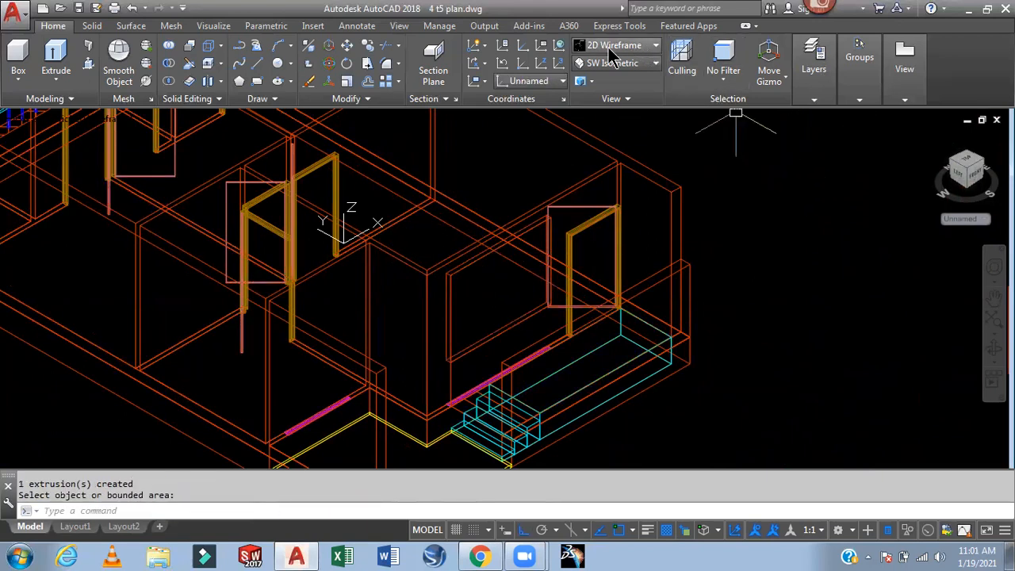
Show the model in the Realistic visual style and examine the front wall's window opening from a changed angle
click(652, 48)
click(788, 83)
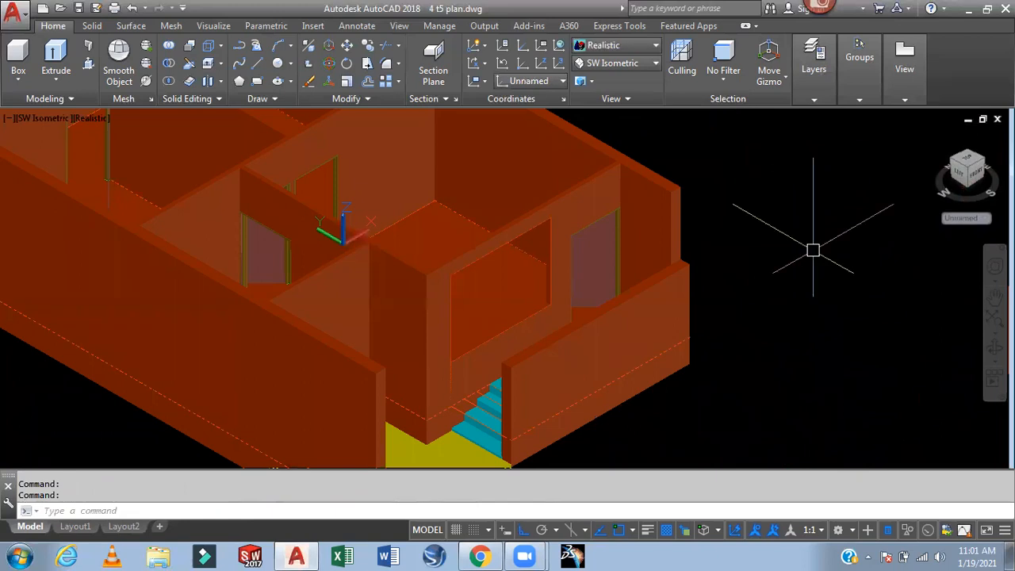
mouse_move(813, 250)
shift+middle_down()
mouse_move(768, 256)
mouse_move(768, 245)
mouse_move(817, 243)
mouse_move(793, 256)
mouse_move(813, 258)
shift+middle_up()
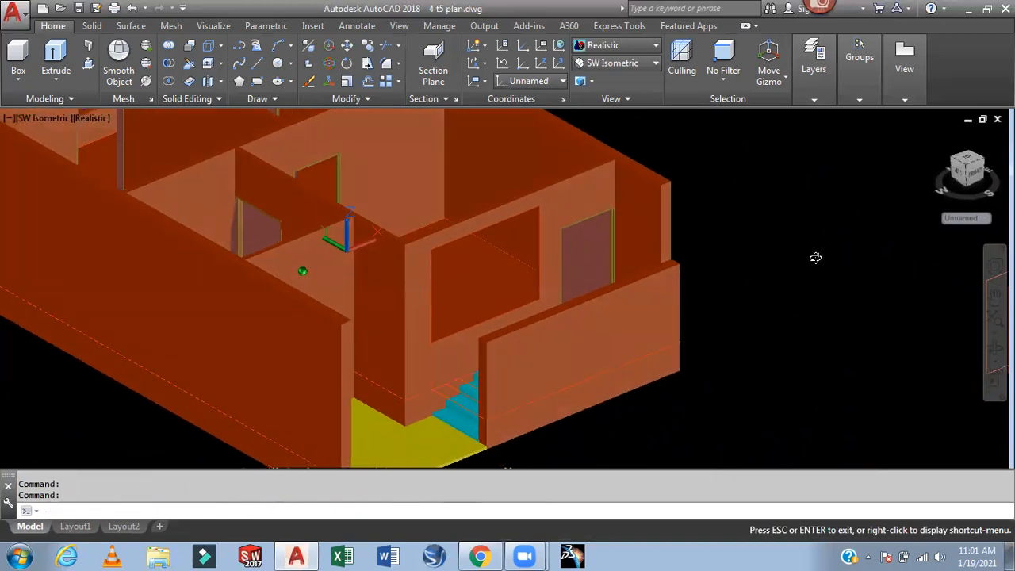
shift+middle_drag(776, 323, 652, 262)
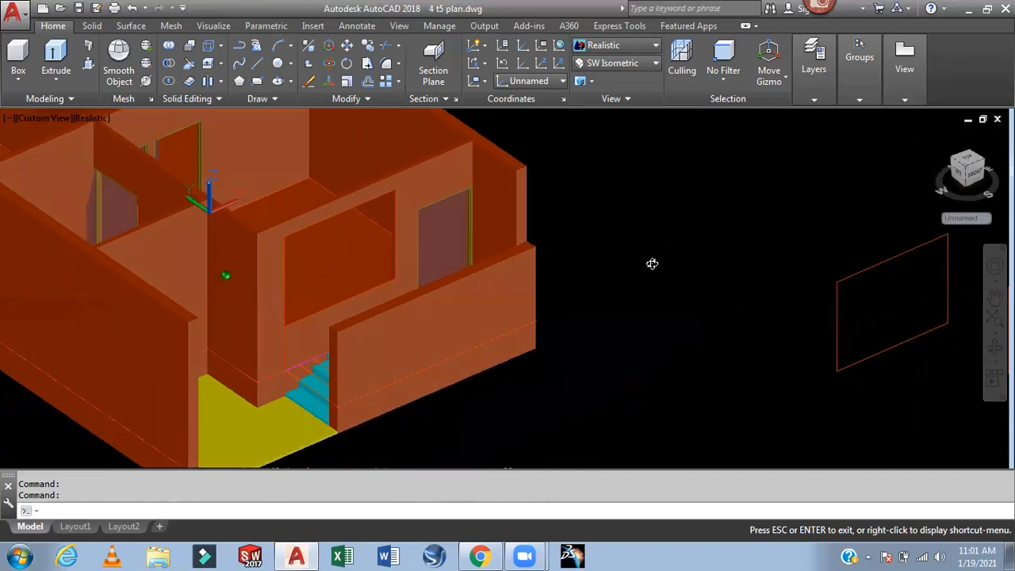
scroll(420, 204, up, 5)
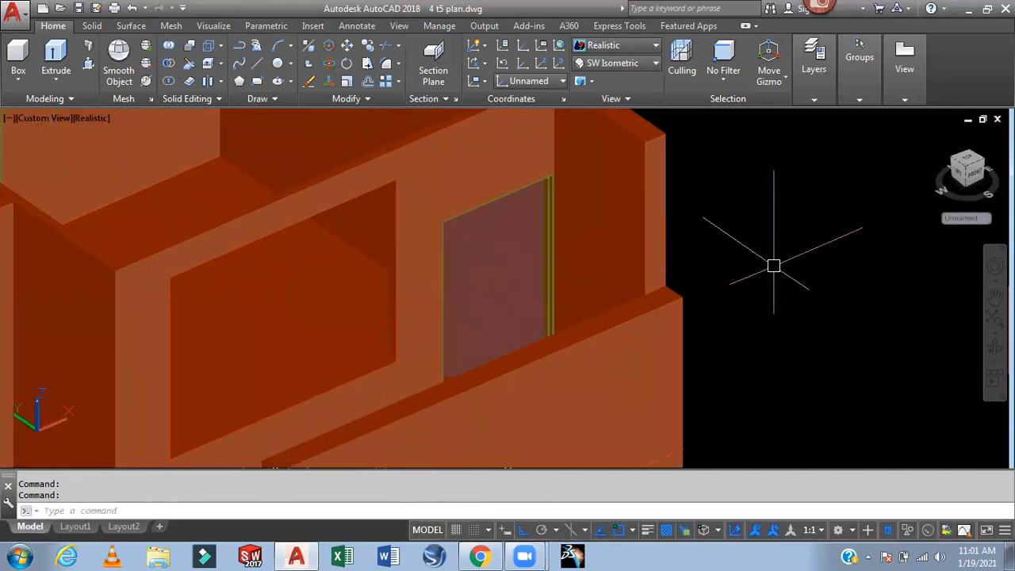
Undo the view changes, the Realistic visual style and the presspull of the window opening
scroll(773, 266, down, 4)
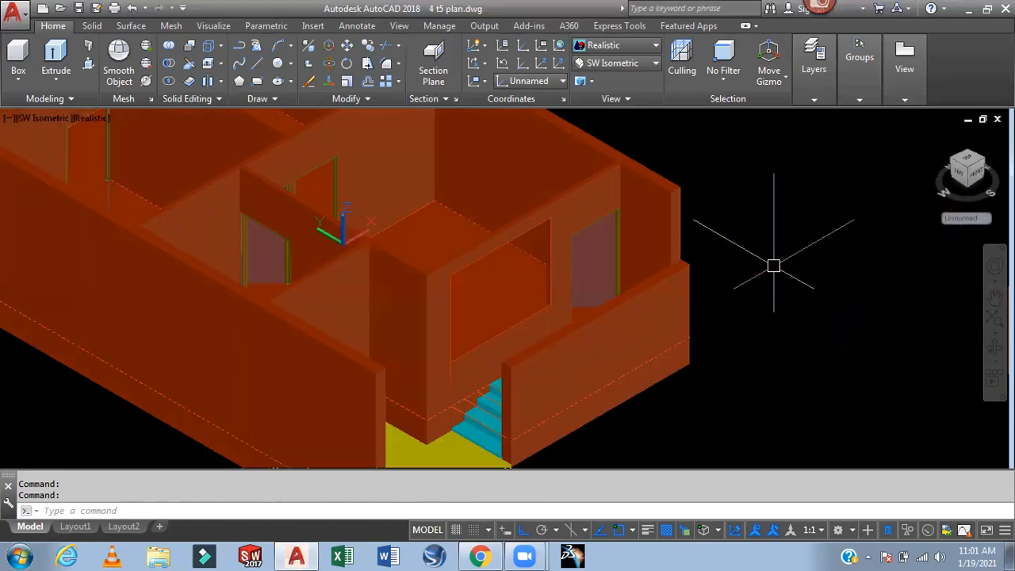
key(ctrl+z)
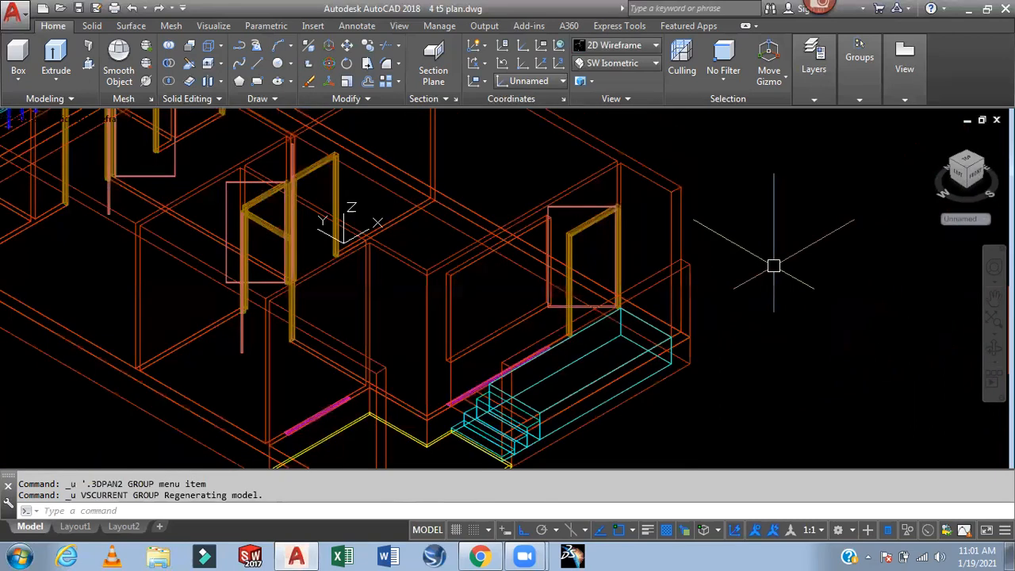
key(ctrl+z)
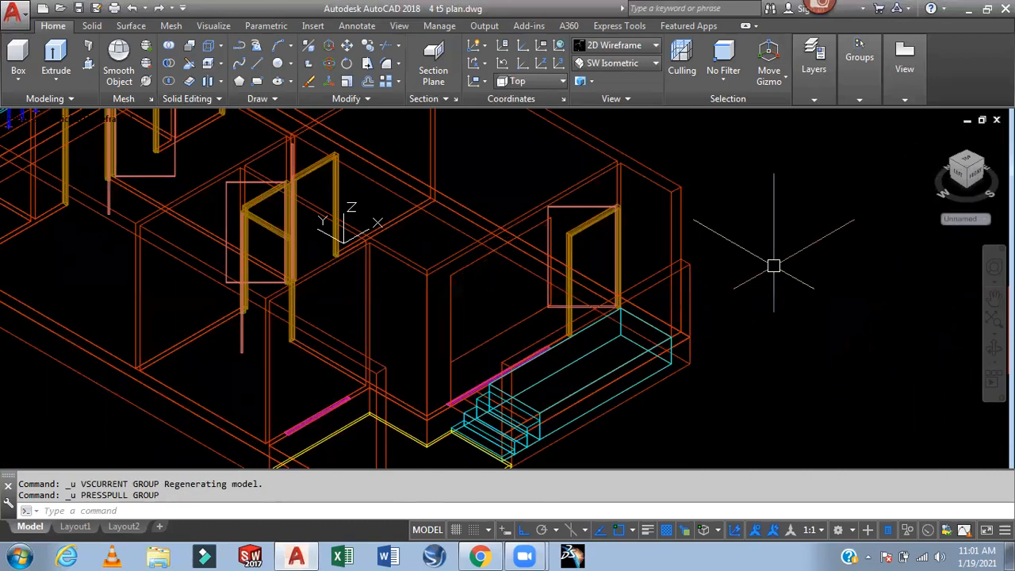
Delete the 3' vertical line below the copied window rectangle on the front wall
scroll(761, 335, up, 5)
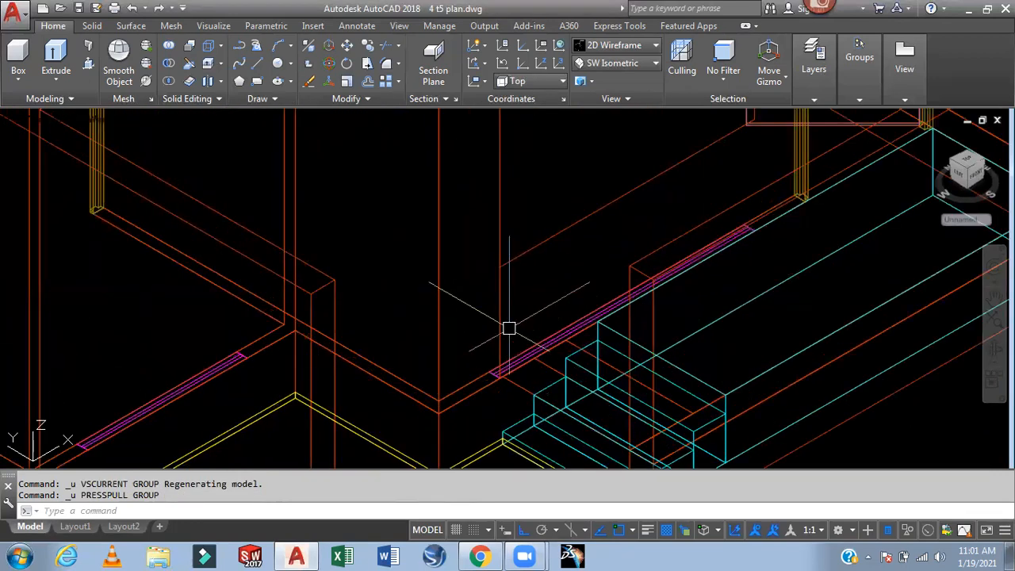
click(498, 309)
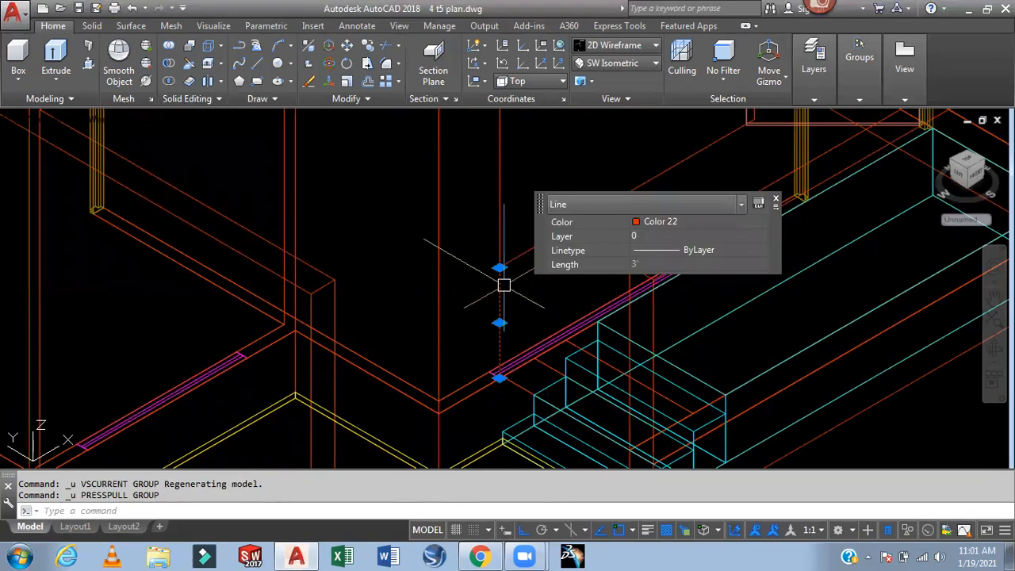
key(Delete)
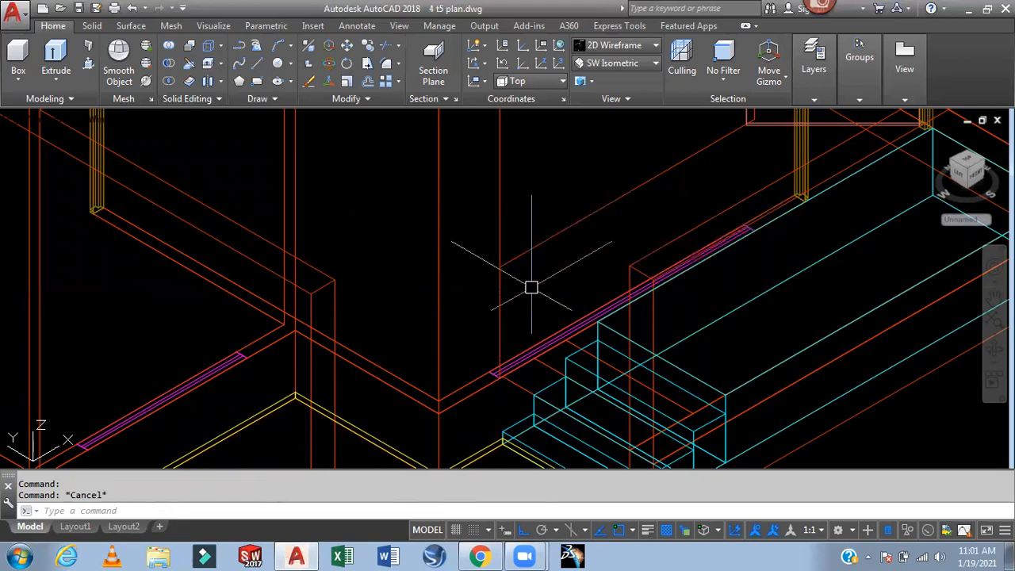
click(499, 291)
key(Delete)
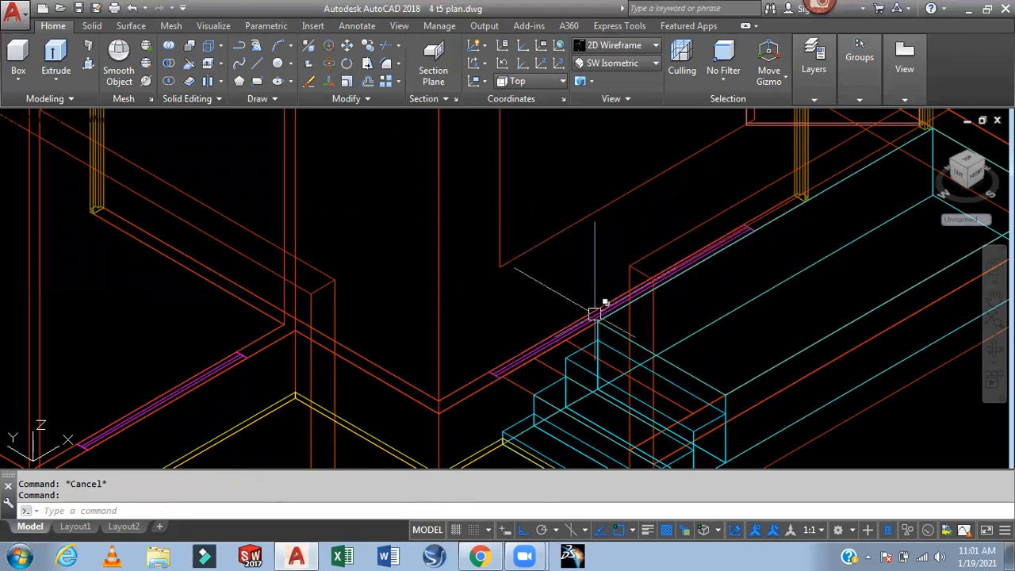
scroll(595, 315, down, 2)
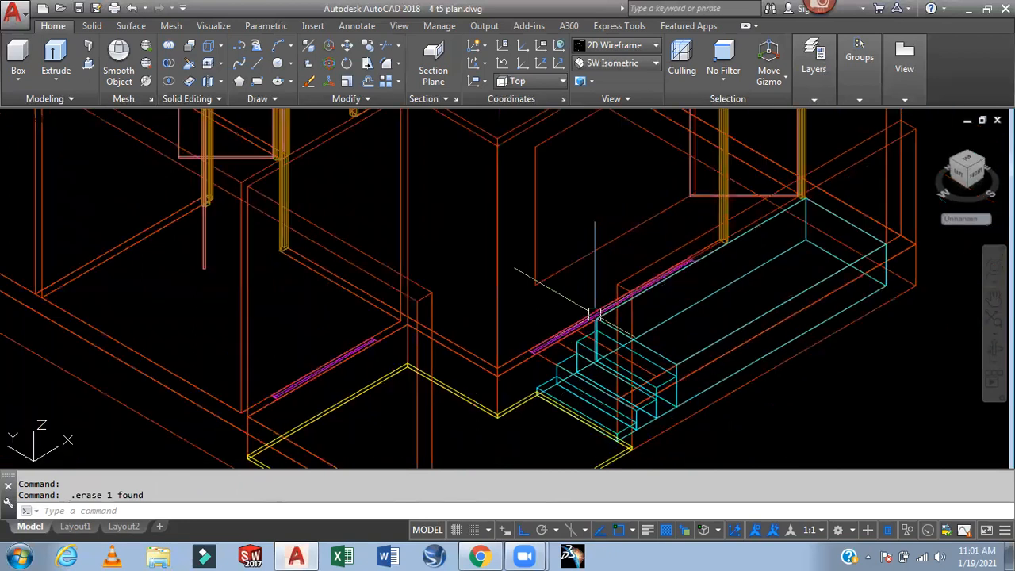
Draw a vertical line from the front wall's top edge down to the window rectangle's upper corner beside the entrance
scroll(595, 315, up, 1)
scroll(594, 315, down, 1)
scroll(594, 315, up, 1)
middle_drag(594, 315, 557, 437)
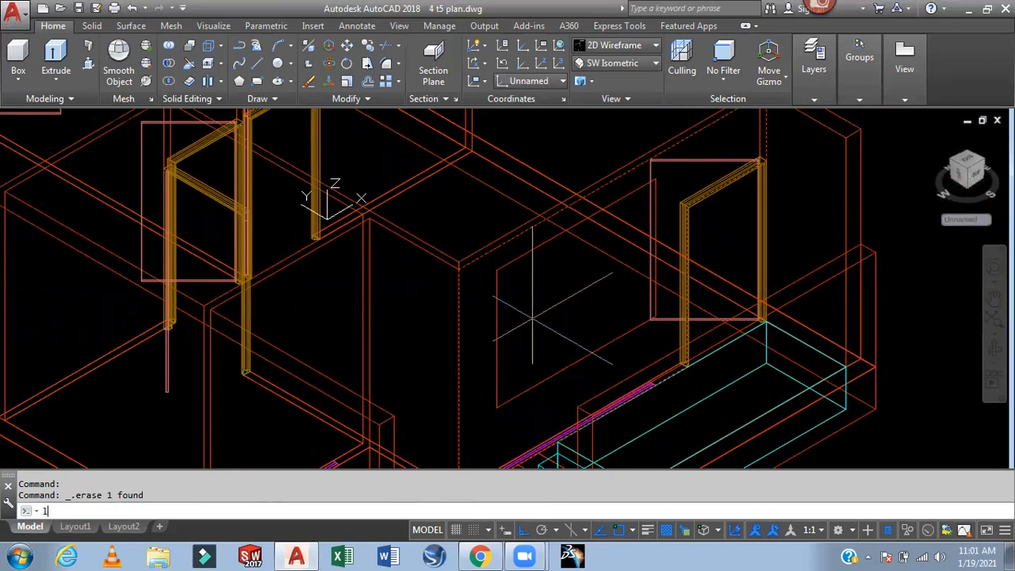
key(Return)
click(494, 251)
click(496, 249)
key(Return)
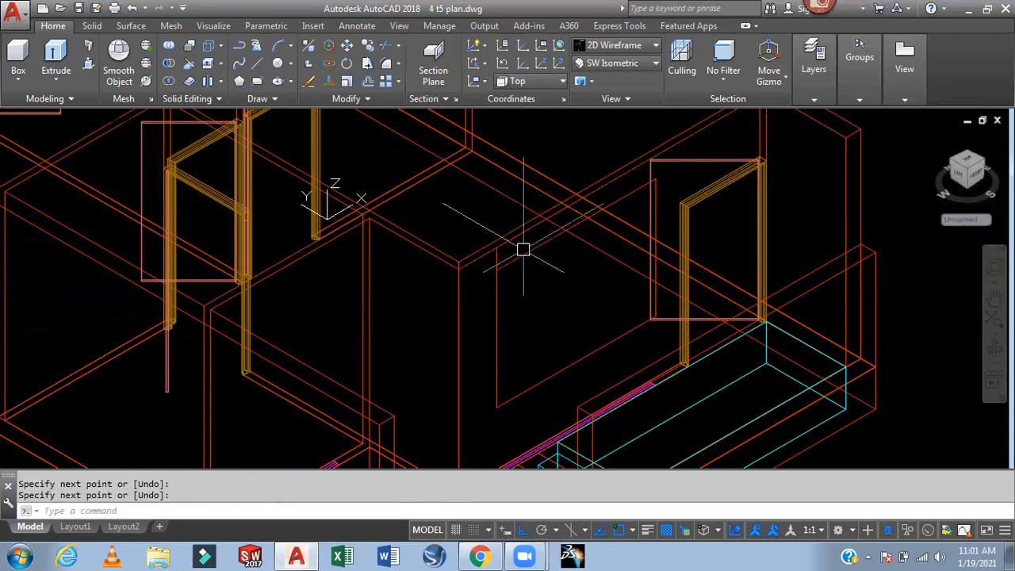
Set the current drawing colour to yellow
text(l)
key(Escape)
text(col)
key(Return)
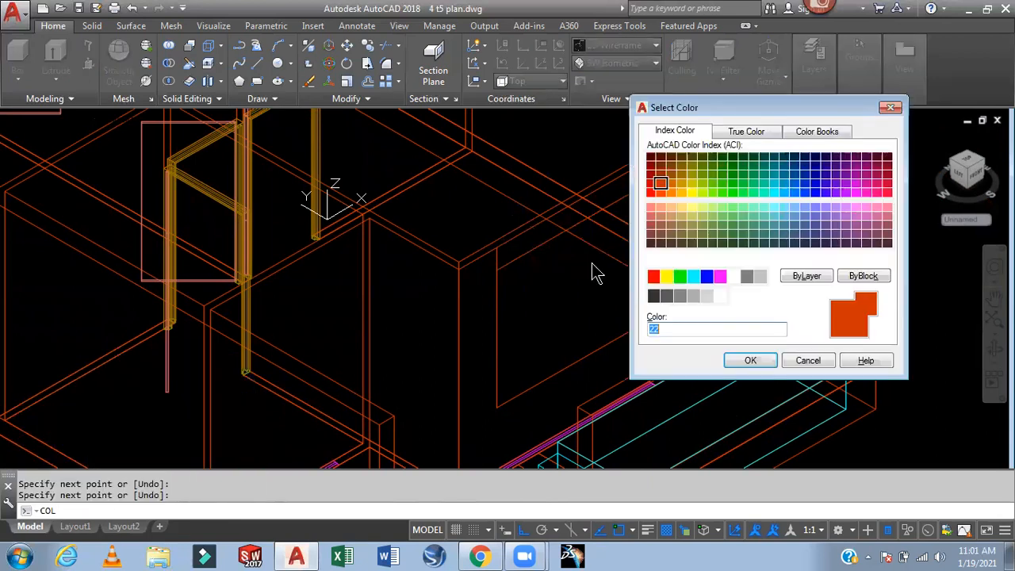
click(666, 276)
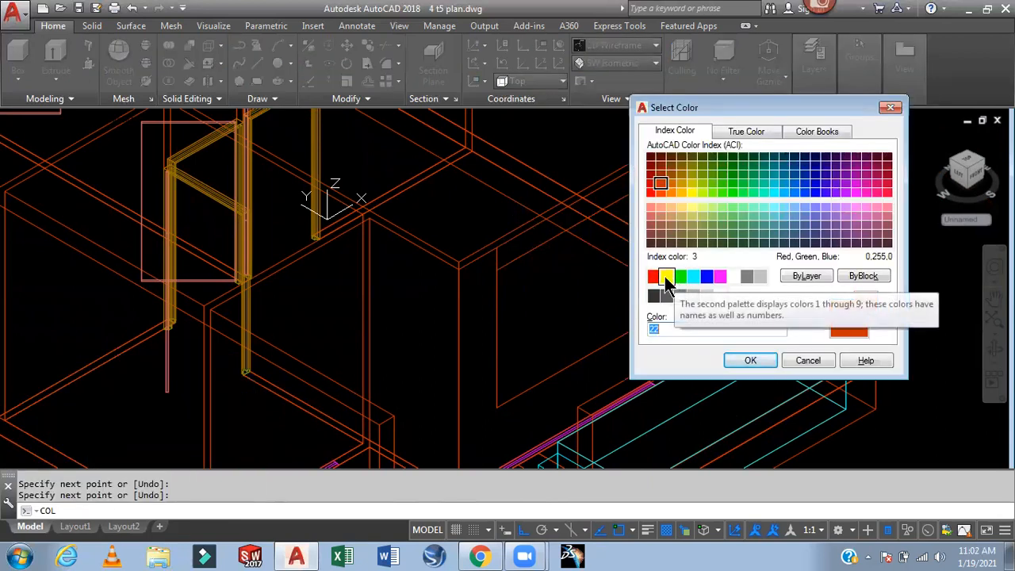
click(749, 361)
Draw a 3' vertical guide line straight down from the front wall's top edge, along the window rectangle's side
text(l)
key(Return)
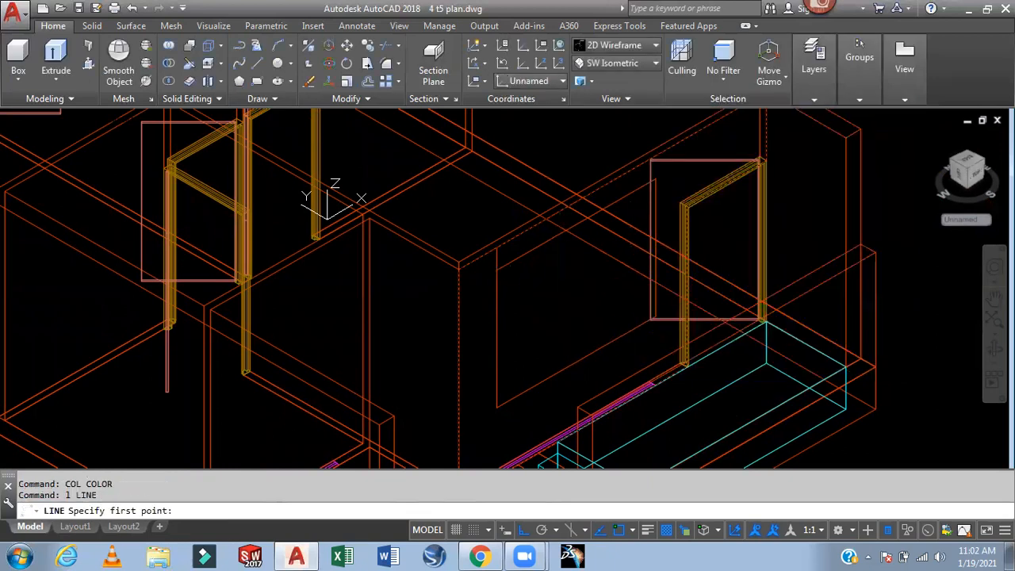
click(537, 303)
text(3')
key(Return)
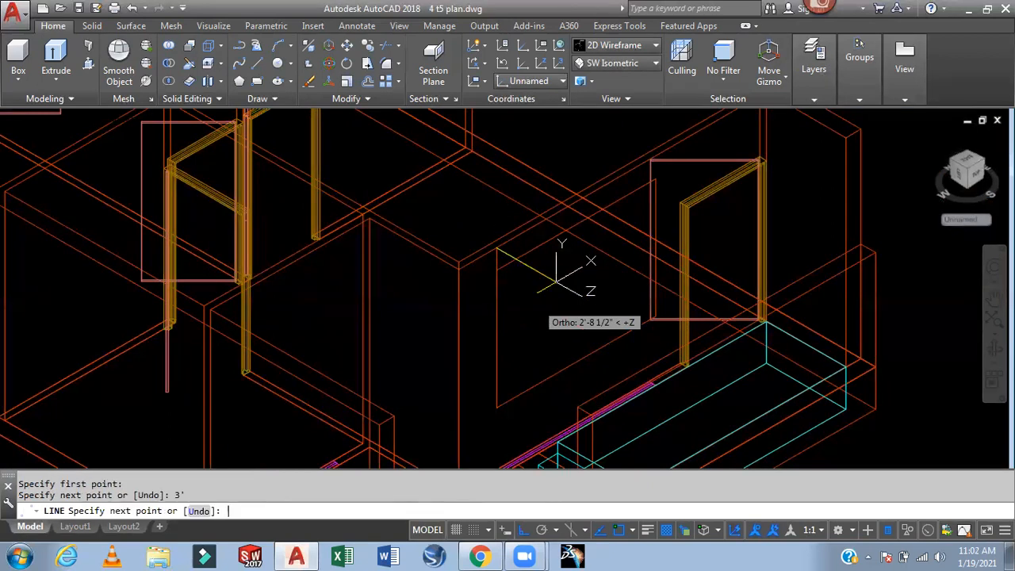
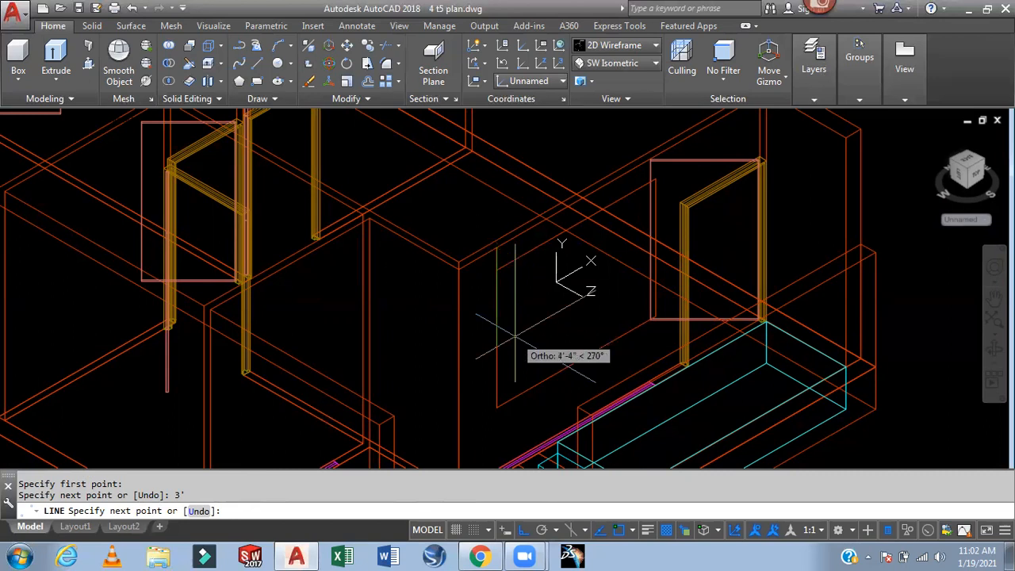
key(ctrl+z)
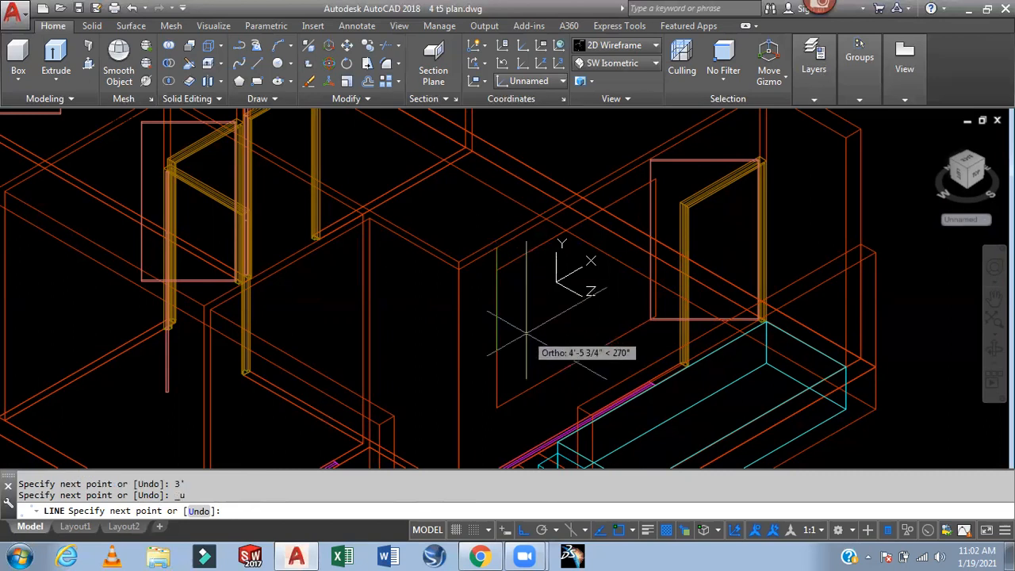
key(Return)
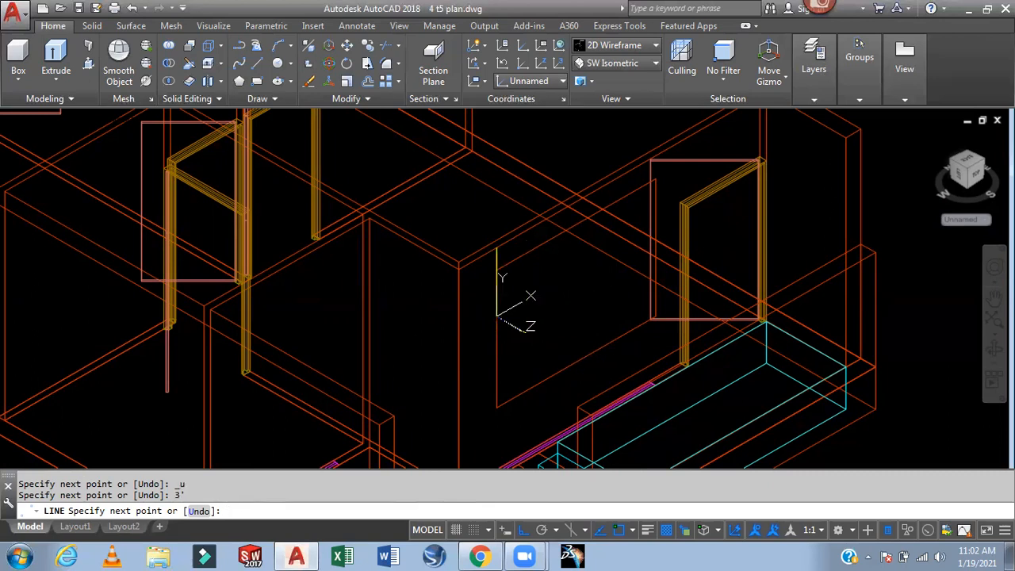
key(Escape)
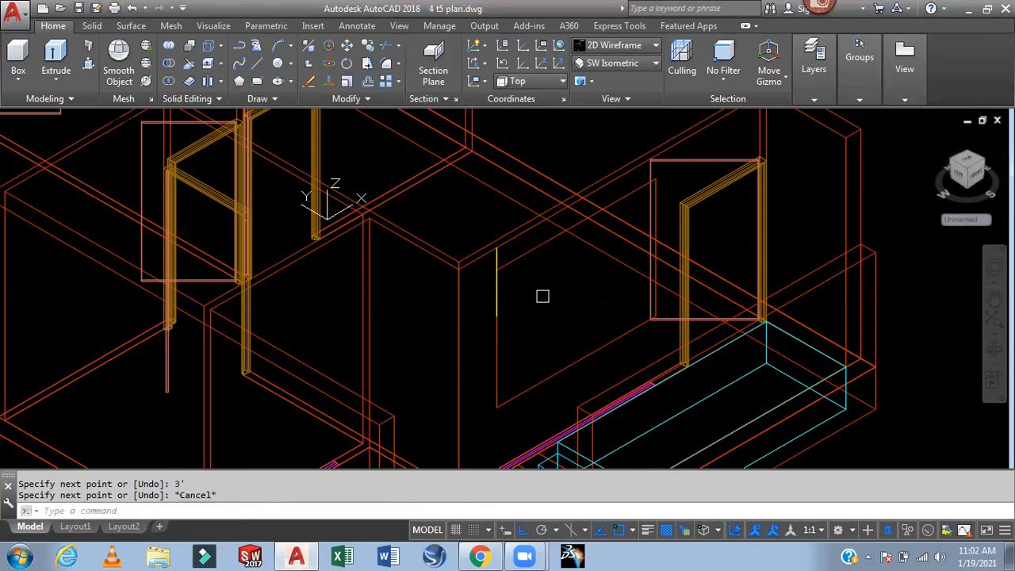
Move the window rectangle down so its upper corner sits at the lower end of the 3' guide line
text(m)
key(Return)
click(532, 259)
key(Return)
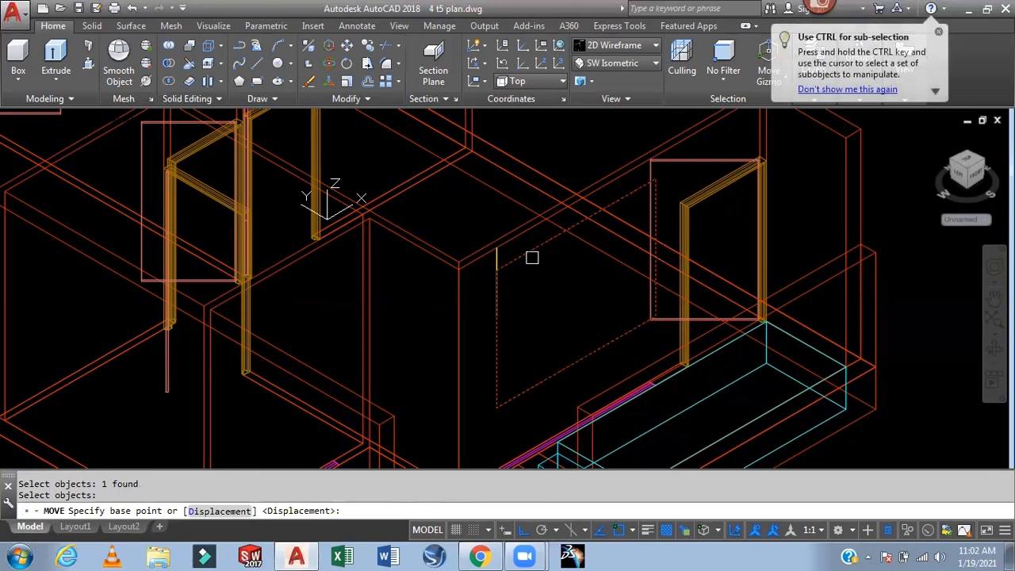
click(567, 327)
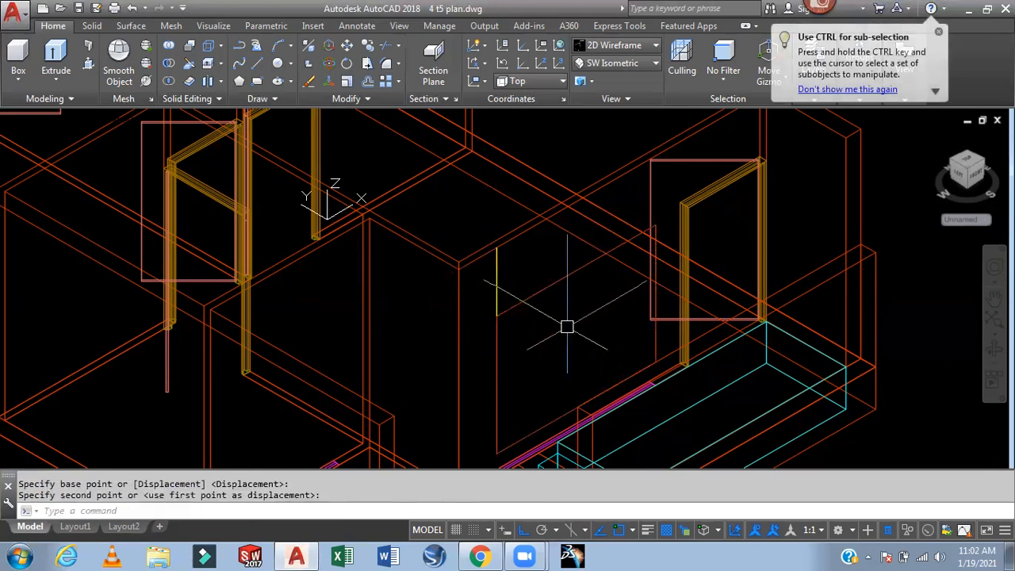
key(Escape)
Delete the 3' yellow guide line on the front wall
click(499, 271)
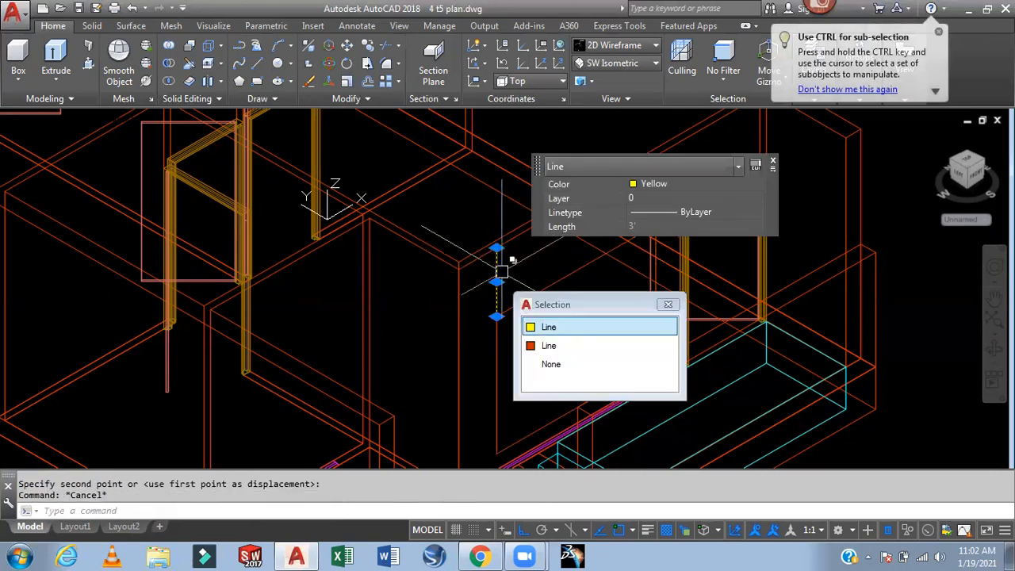
click(586, 326)
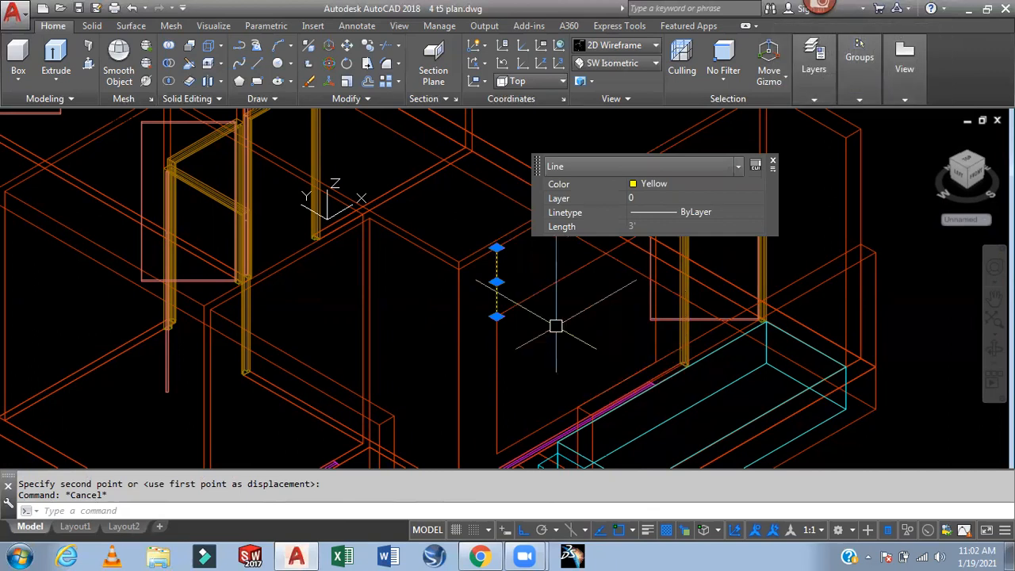
key(Escape)
click(501, 266)
key(Delete)
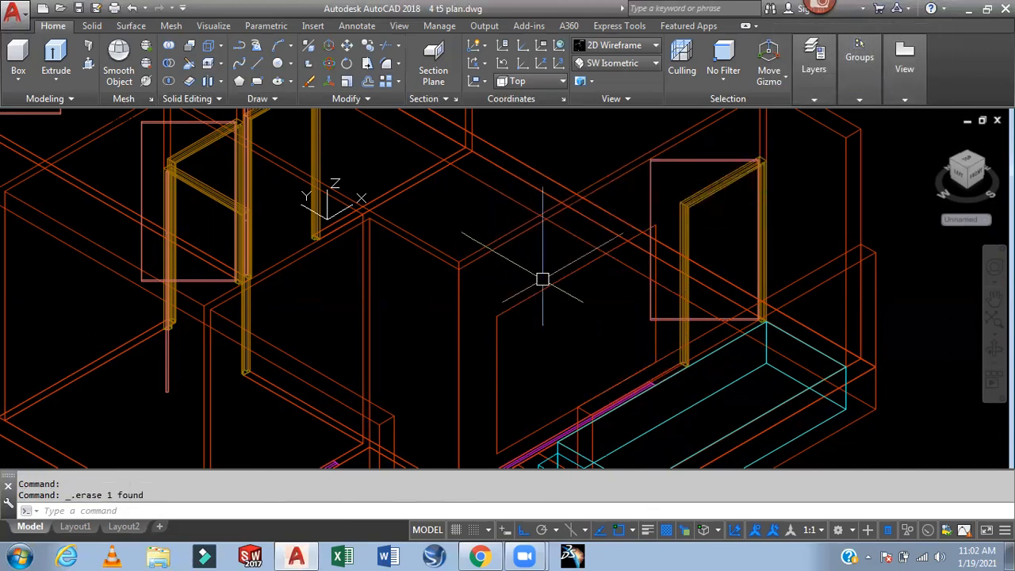
Presspull the lowered rectangle's area back through the front wall to cut the window opening
scroll(544, 276, down, 2)
scroll(782, 304, up, 2)
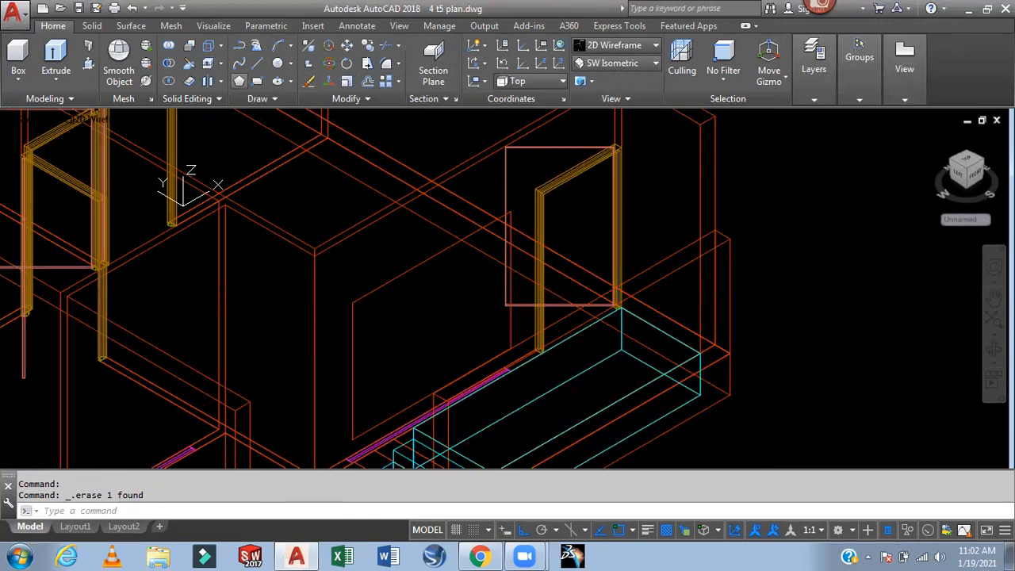
click(88, 45)
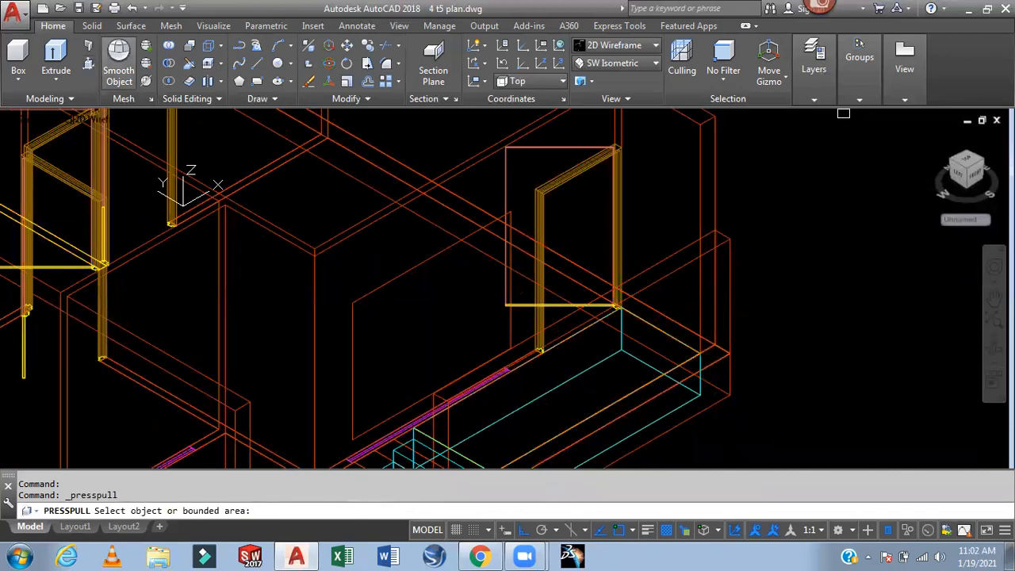
click(399, 326)
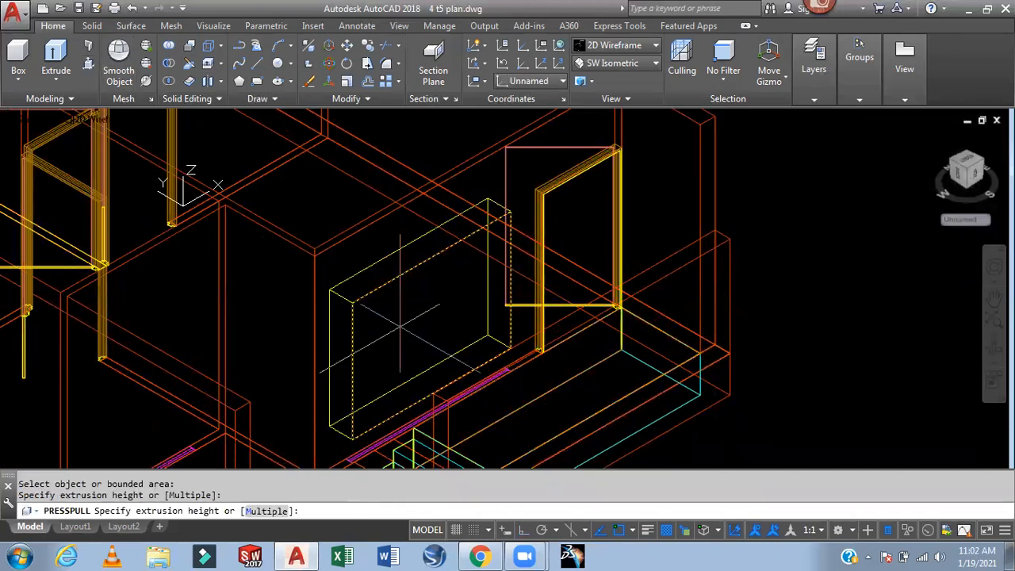
click(310, 219)
key(Return)
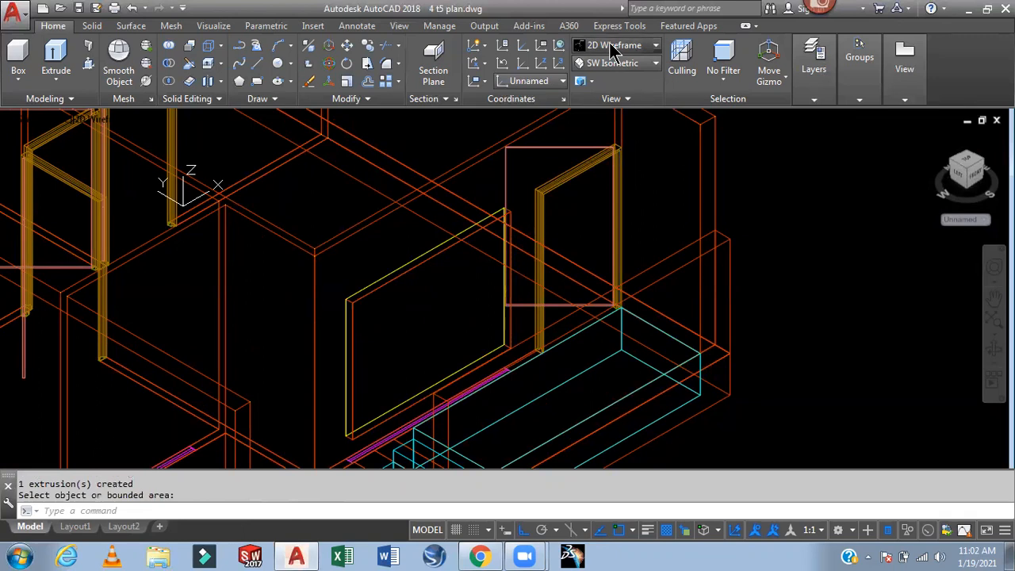
Show the model in the Realistic visual style and examine the front wall's lowered window opening from changed angles
click(612, 49)
click(785, 89)
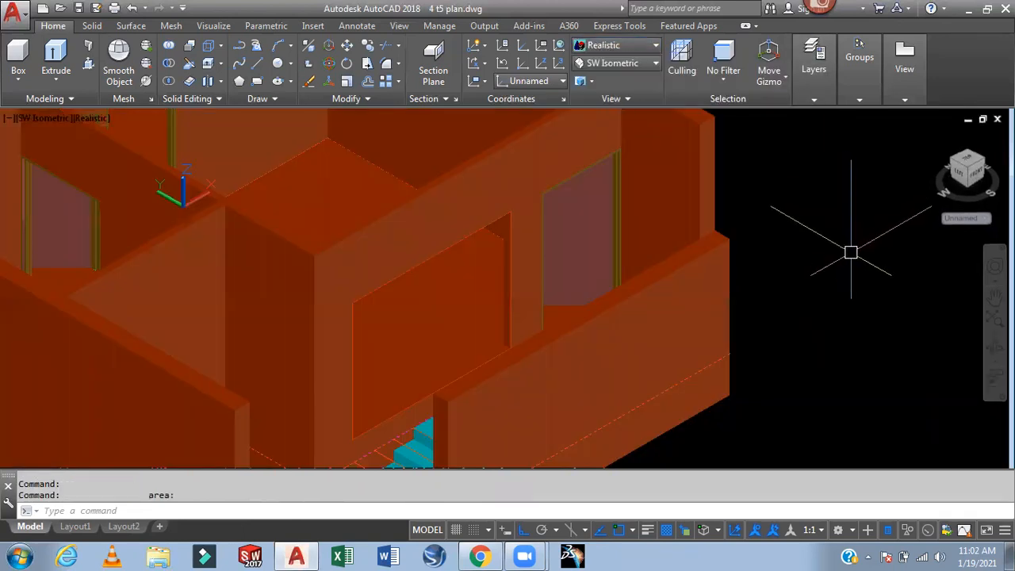
shift+middle_drag(868, 265, 842, 256)
scroll(868, 257, down, 2)
scroll(650, 231, up, 2)
scroll(650, 231, up, 2)
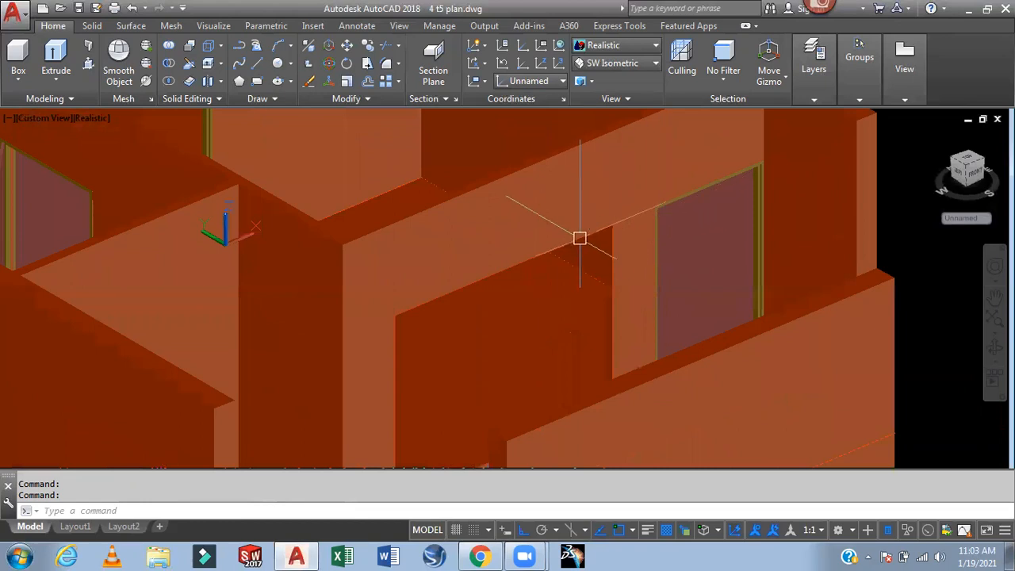
scroll(634, 230, down, 3)
shift+middle_drag(682, 231, 614, 288)
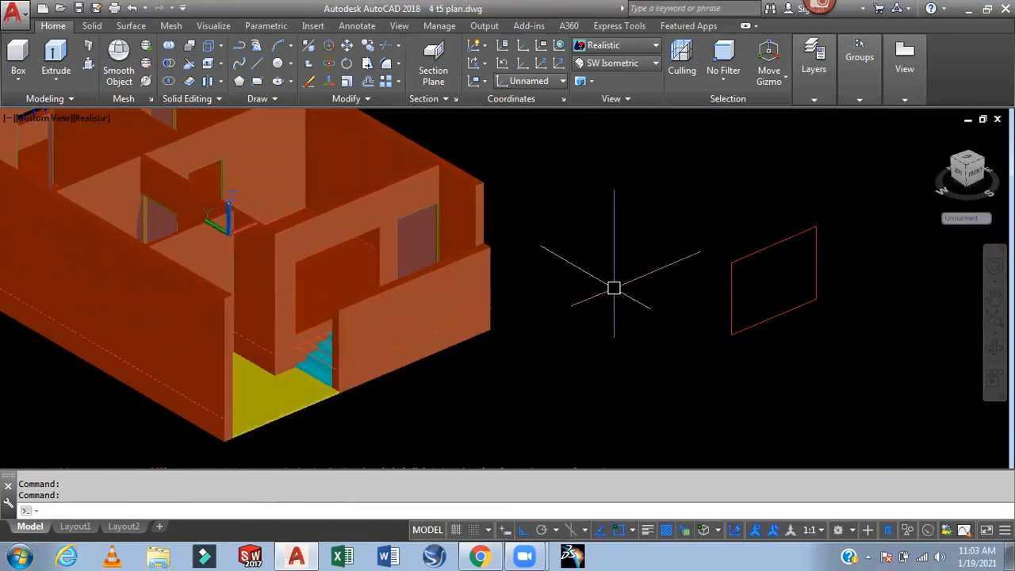
Switch to the Front view in the 2D Wireframe visual style, showing the separate window rectangle beside the house
click(626, 64)
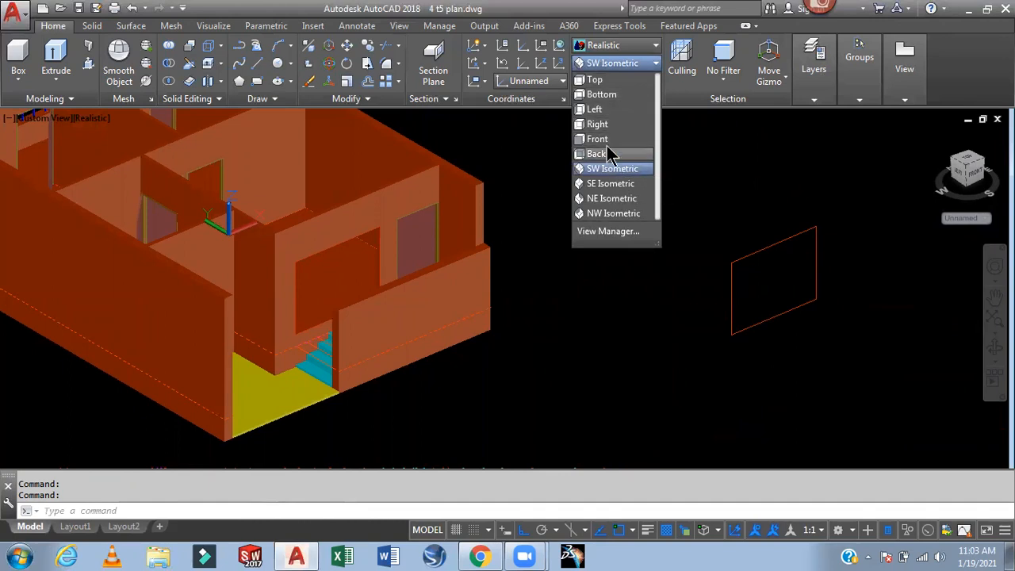
click(604, 140)
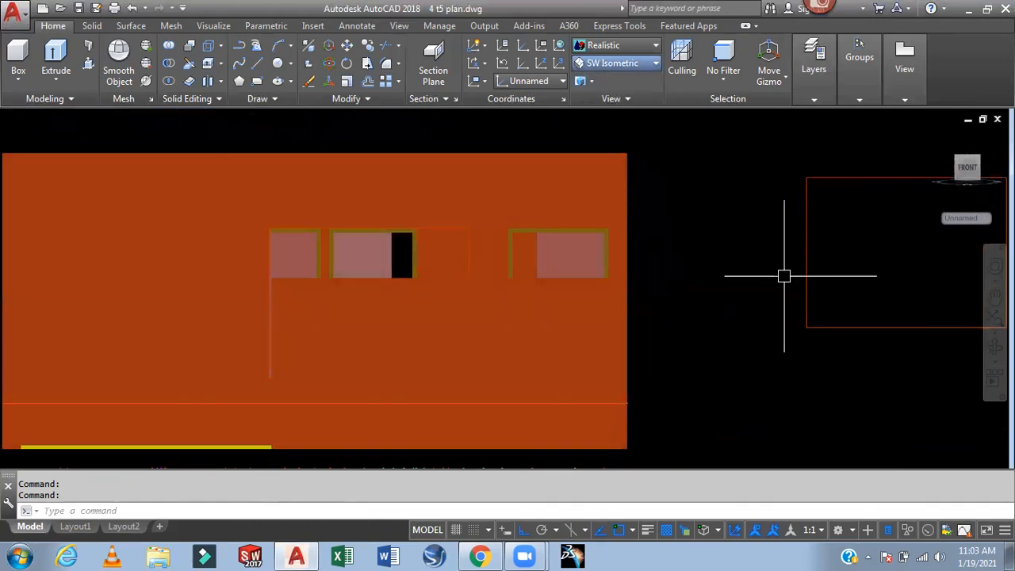
click(614, 46)
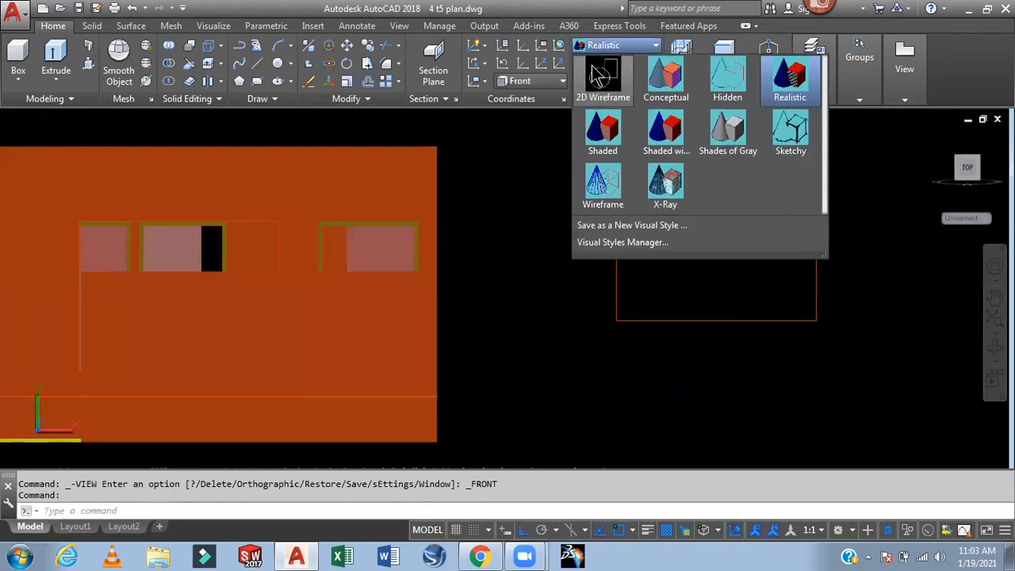
click(600, 76)
middle_drag(749, 240, 645, 256)
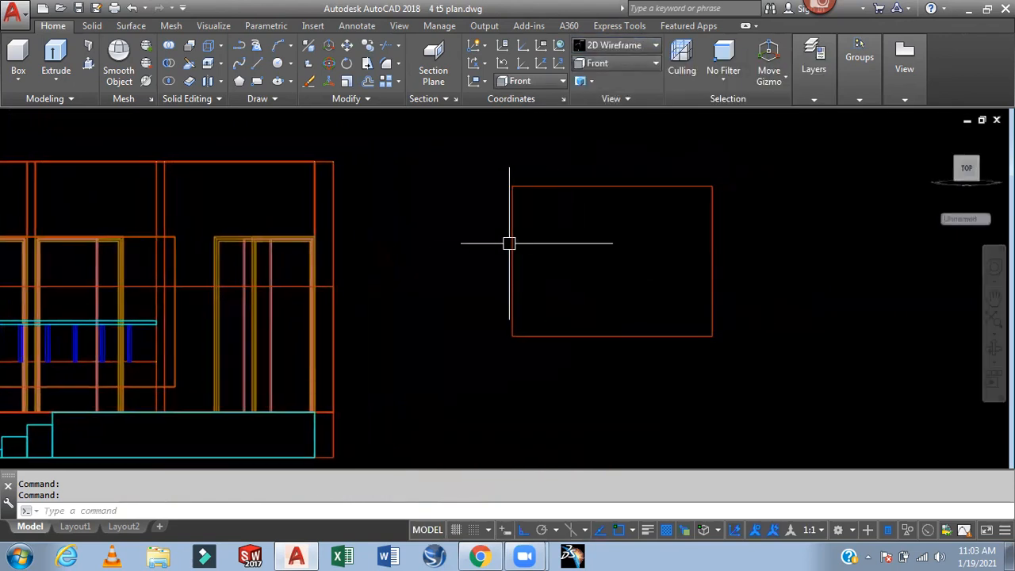
Explode the separate window rectangle and divide its bottom edge into 3 equal segments
text(x)
key(Return)
click(514, 262)
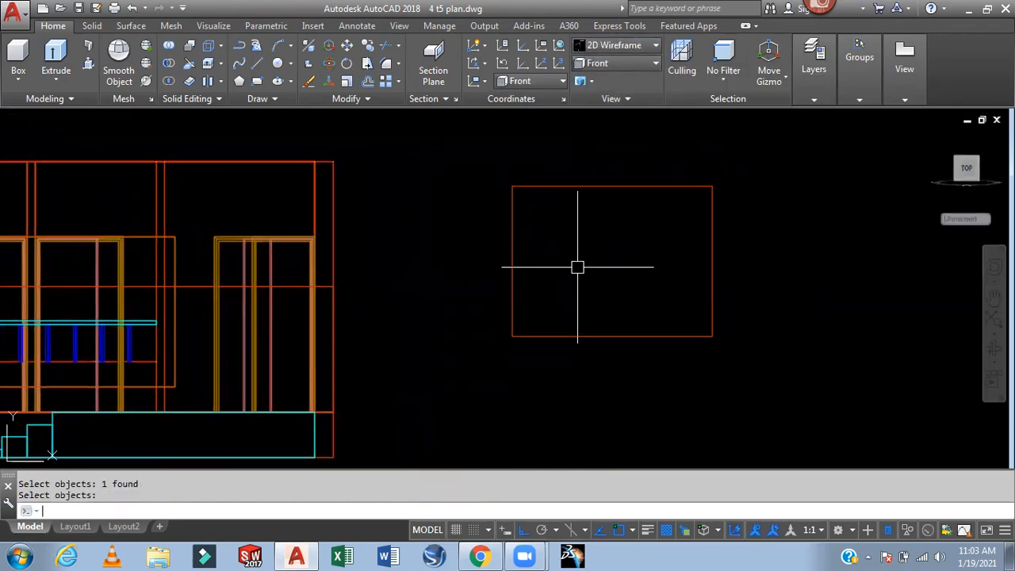
key(Return)
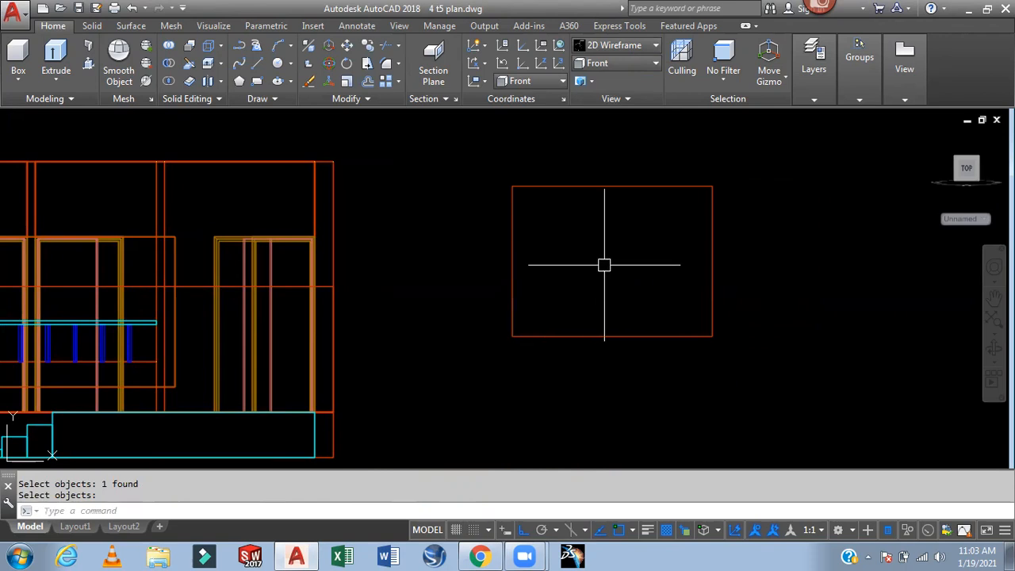
text(div)
key(Return)
click(634, 336)
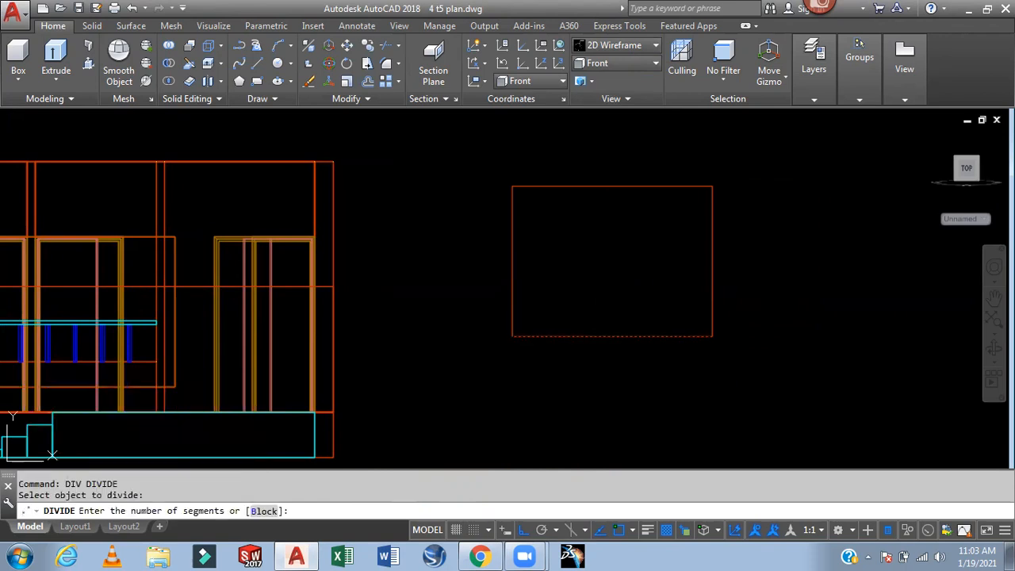
key(Return)
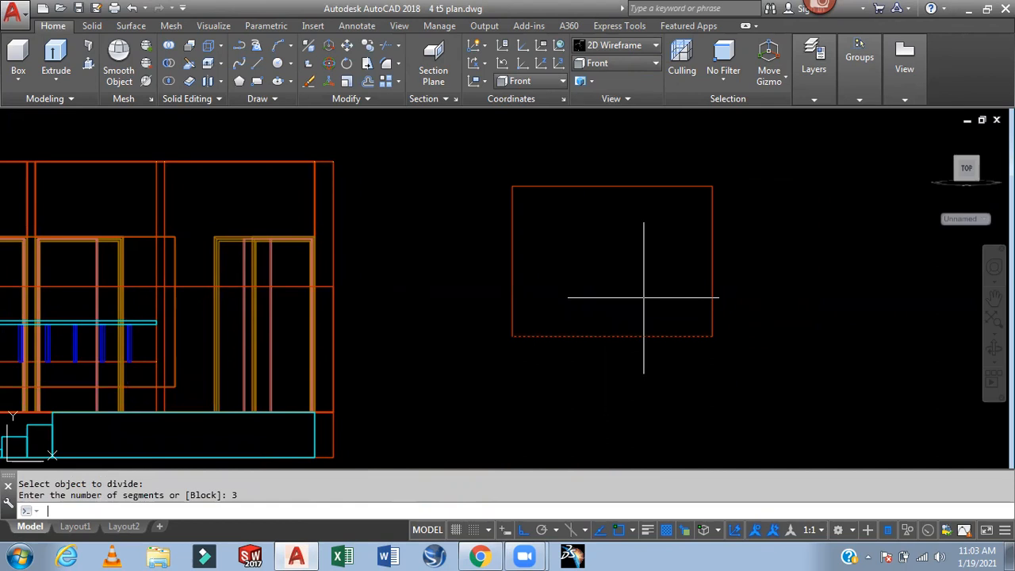
Draw two vertical lines from the bottom edge's division points up to the rectangle's top edge
text(l)
key(Return)
click(578, 336)
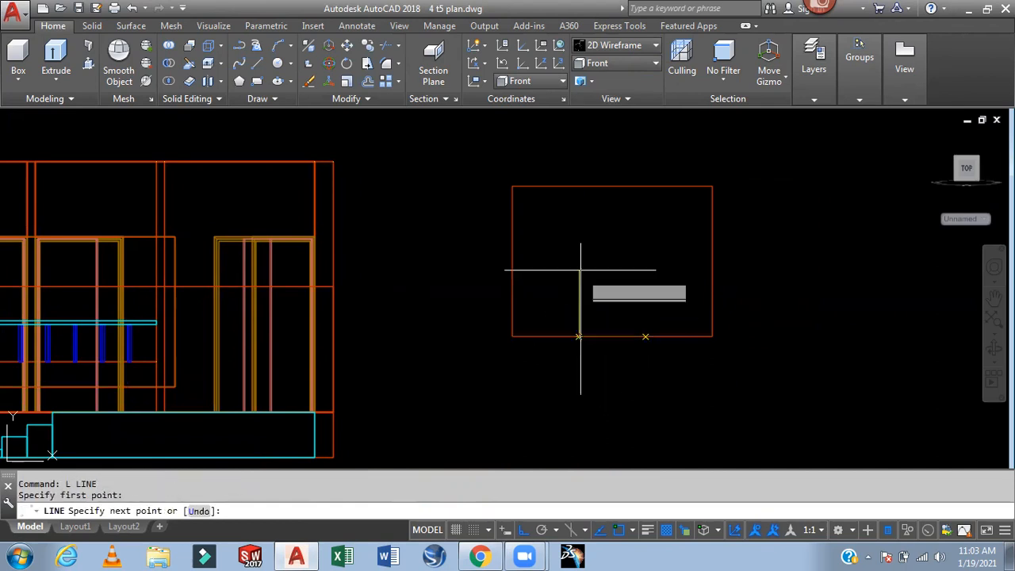
click(579, 187)
key(Return)
key(Return)
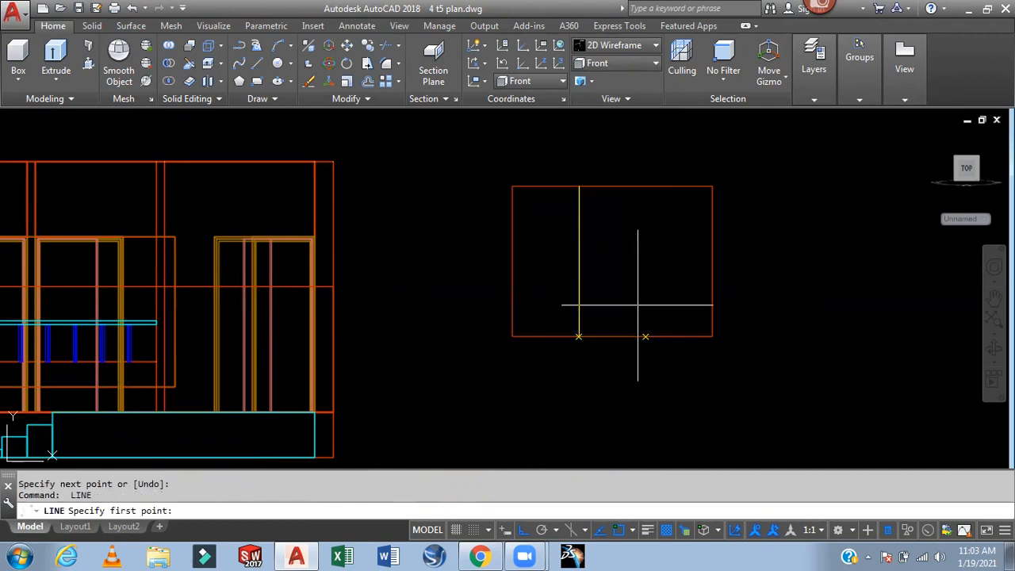
click(645, 337)
click(645, 187)
key(Return)
Switch to the Top view, showing the divided window rectangle edge-on
scroll(622, 226, up, 2)
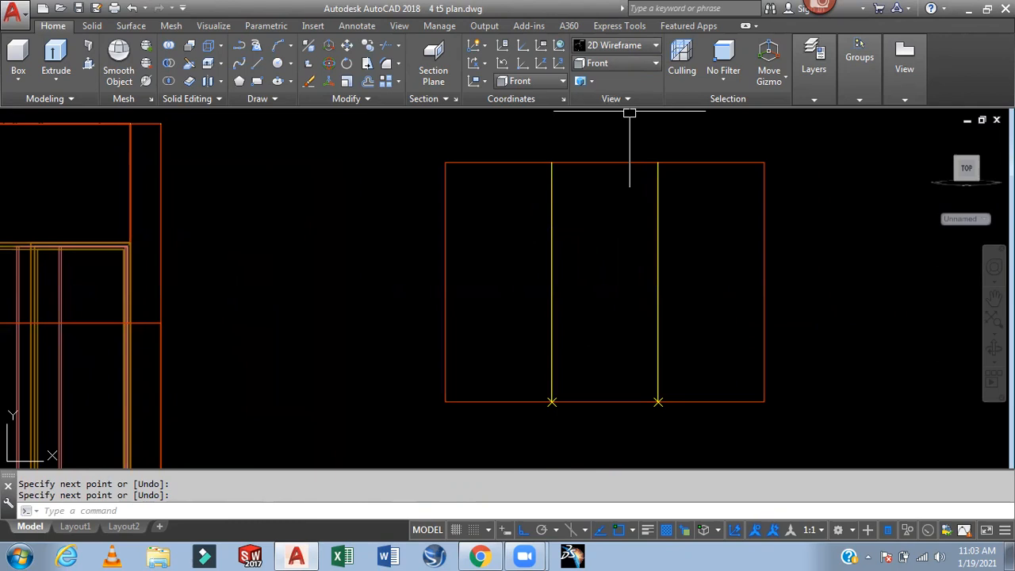
click(617, 63)
click(609, 80)
middle_drag(709, 284, 657, 138)
scroll(535, 333, up, 5)
scroll(452, 223, up, 2)
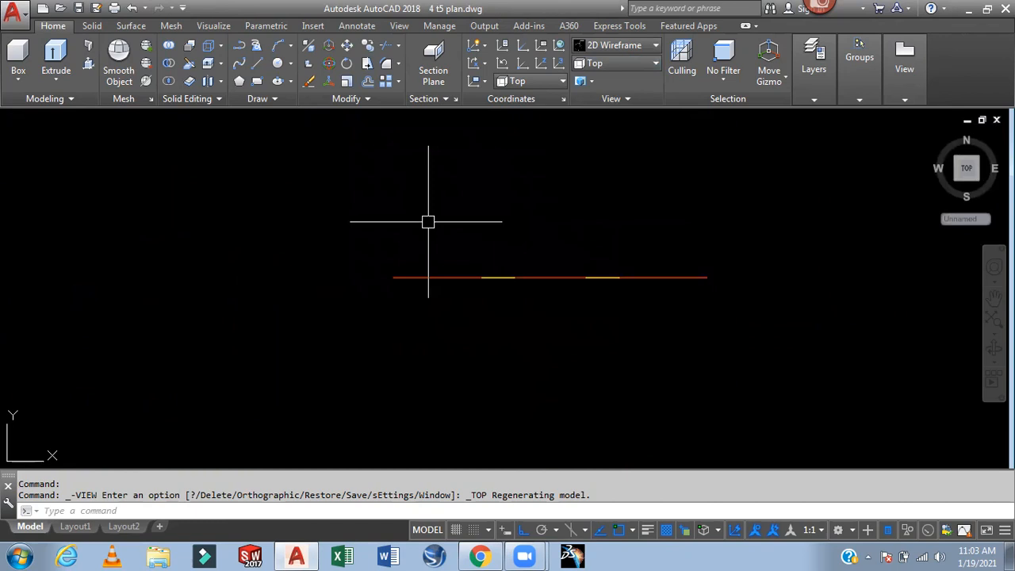
text(L)
key(Return)
scroll(420, 272, up, 6)
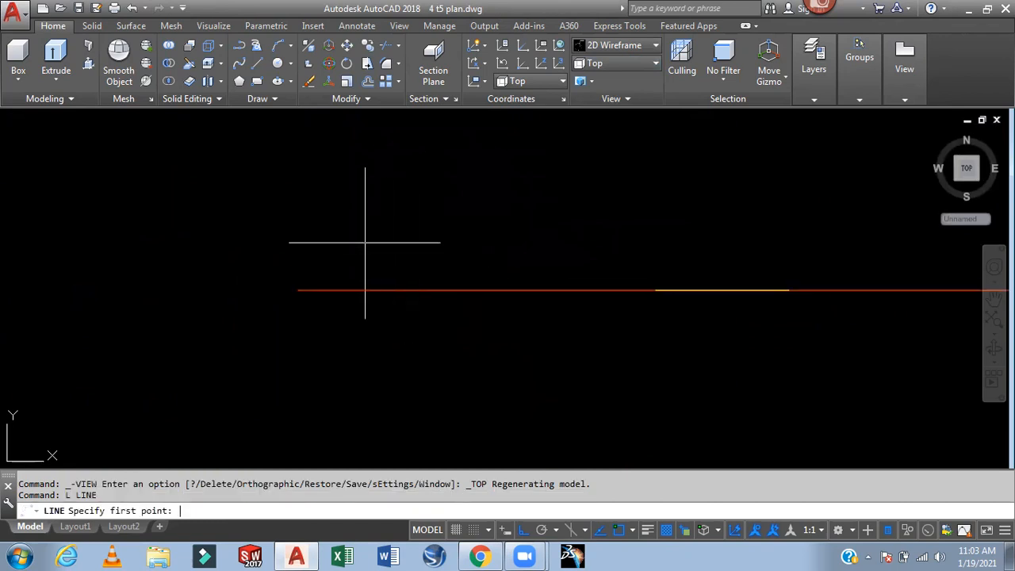
click(296, 212)
key(Escape)
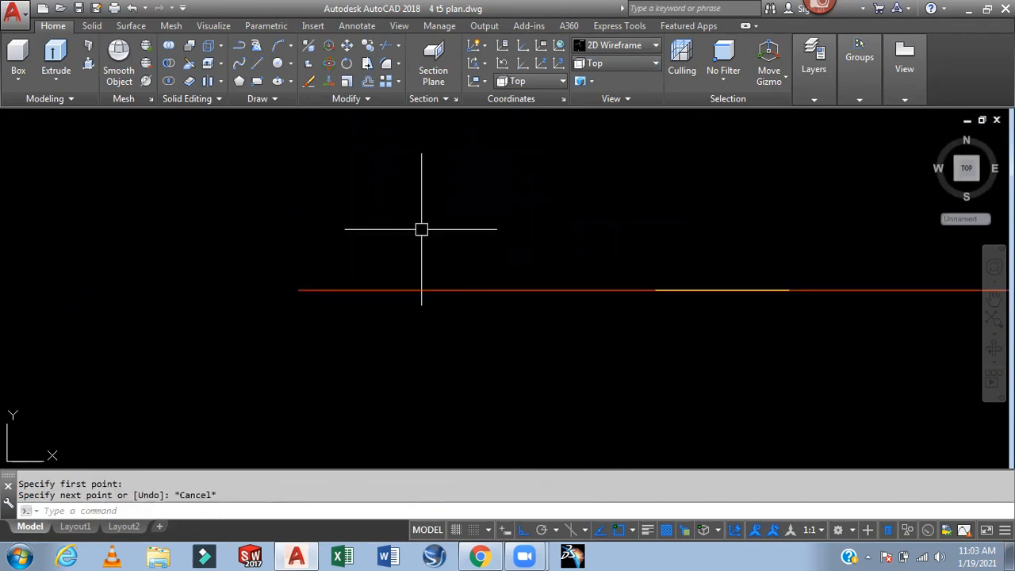
Start a 3D polyline frame profile beside the rectangle's left end: 4.5" down, 1" right, 1" up and 1" right
text(3p)
key(Return)
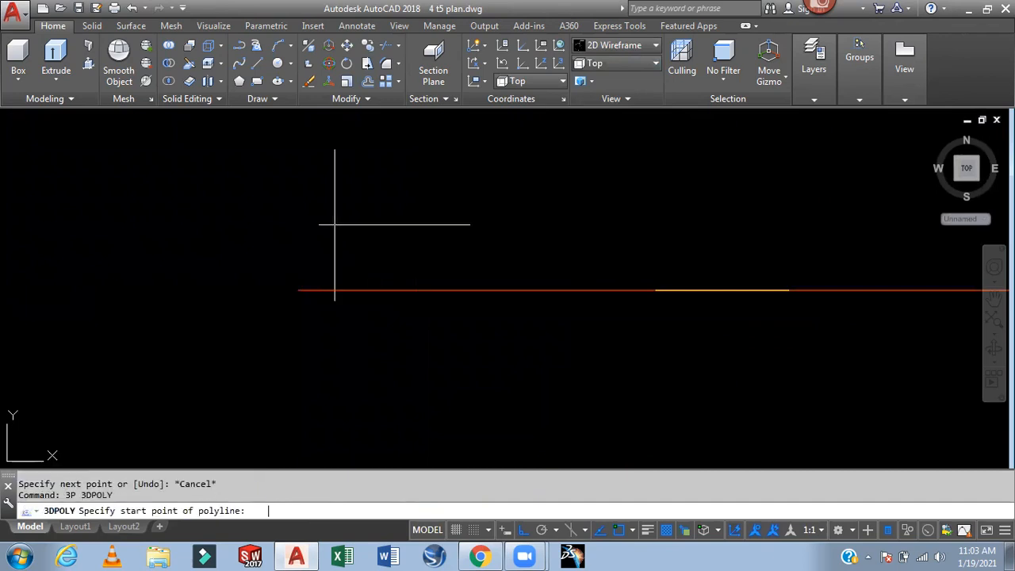
click(298, 225)
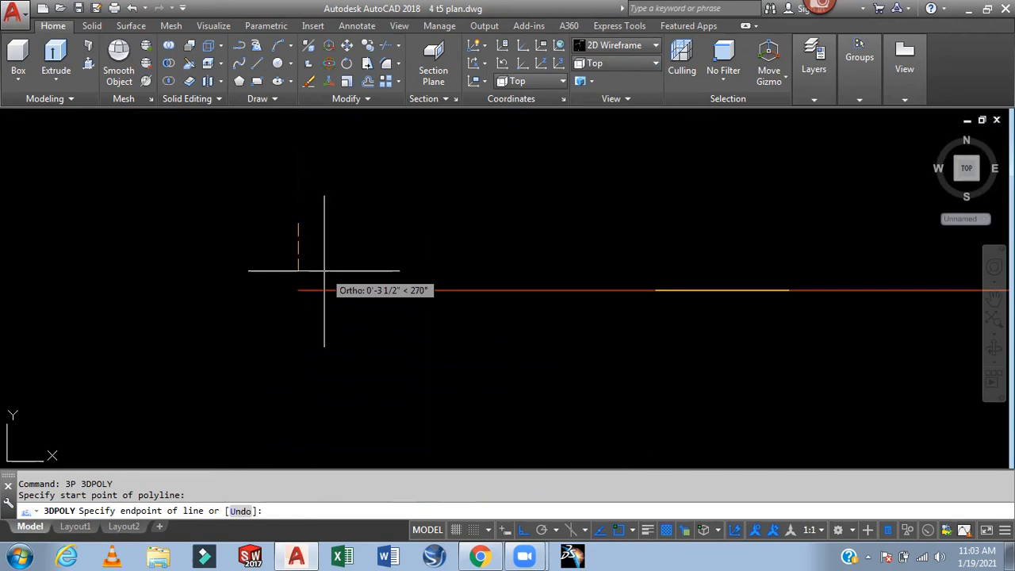
text(4.5)
key(Return)
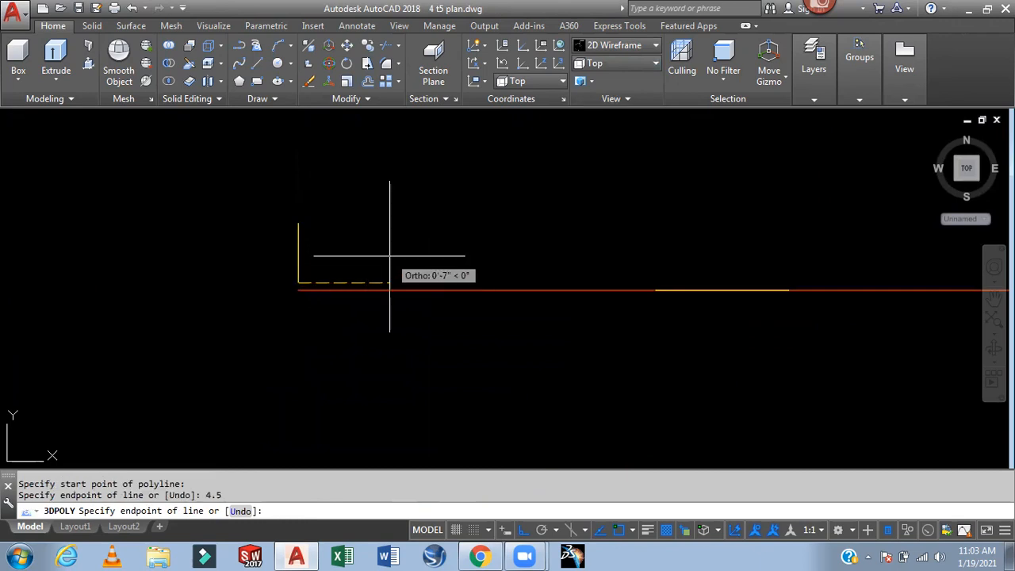
text(1)
key(Return)
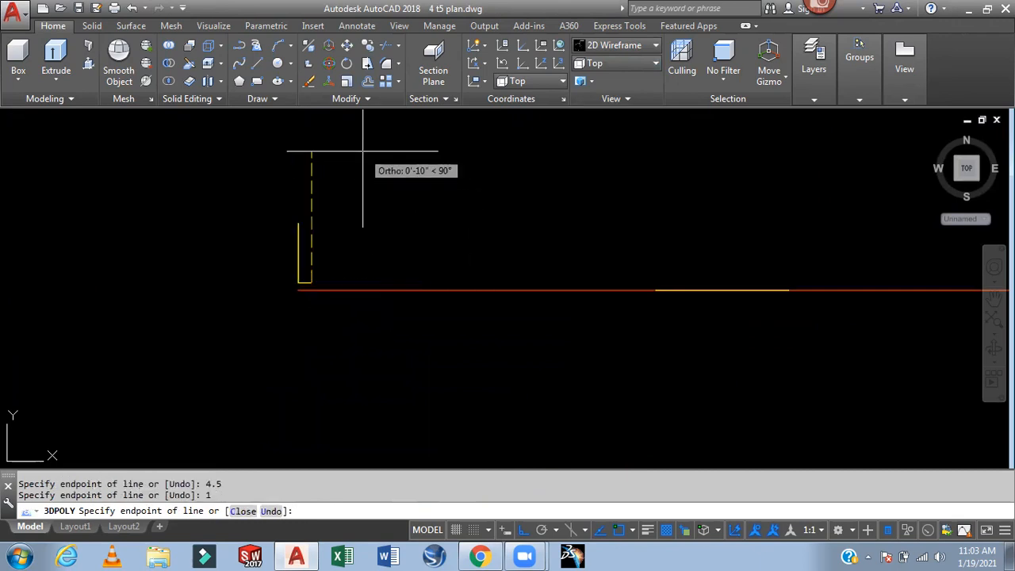
text(1)
key(Return)
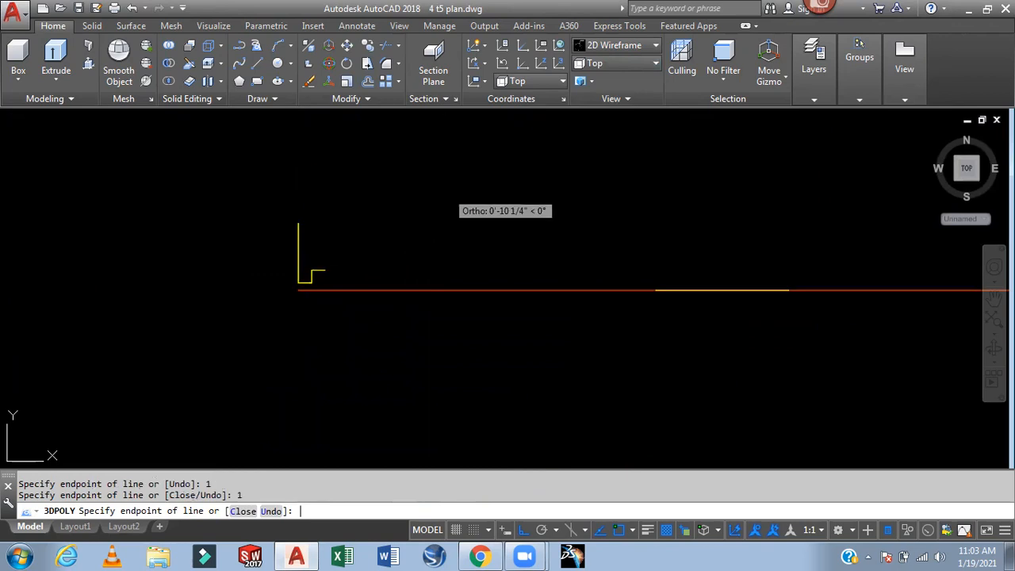
Complete the stepped frame profile with segments 2.5" up, 1" left and 1" up, and close it at the start point
text(2.)
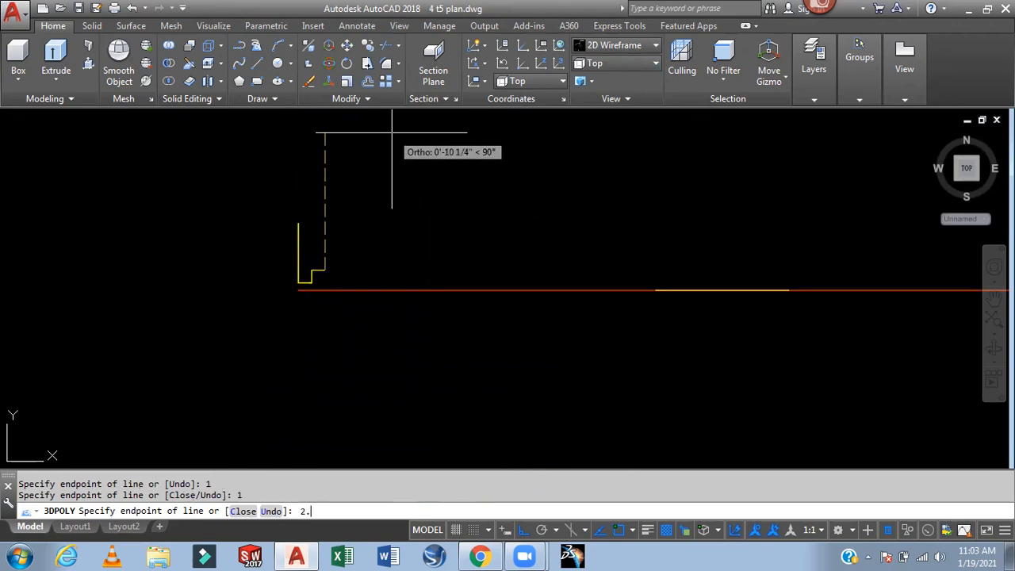
text(5)
key(Return)
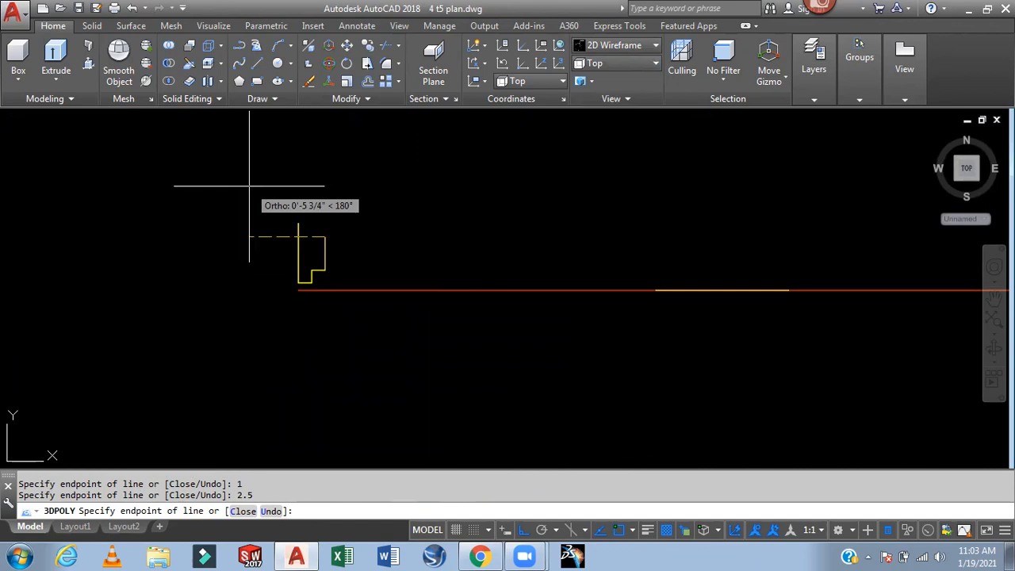
text(1)
key(Return)
text(1)
key(Return)
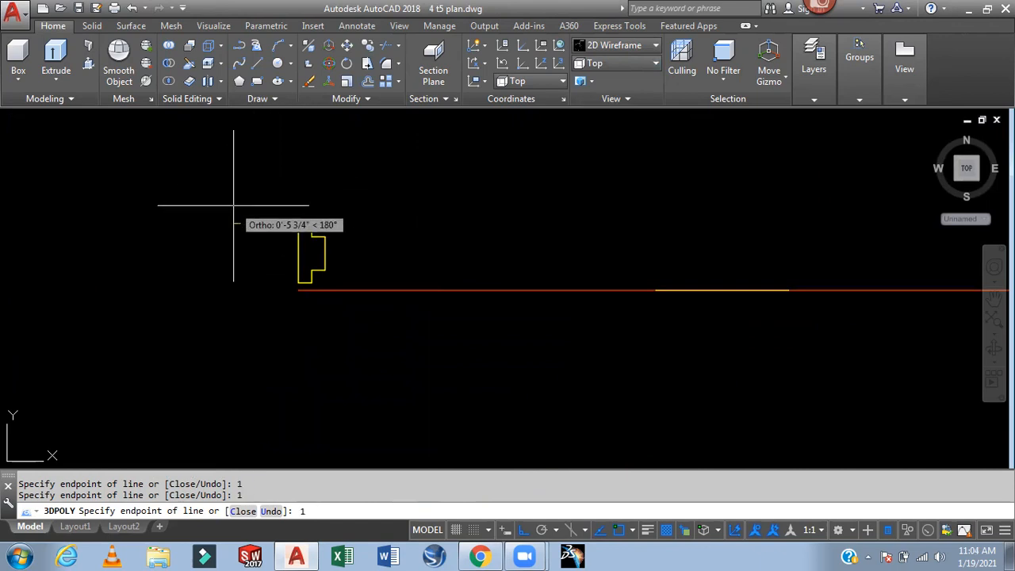
key(BackSpace)
key(Escape)
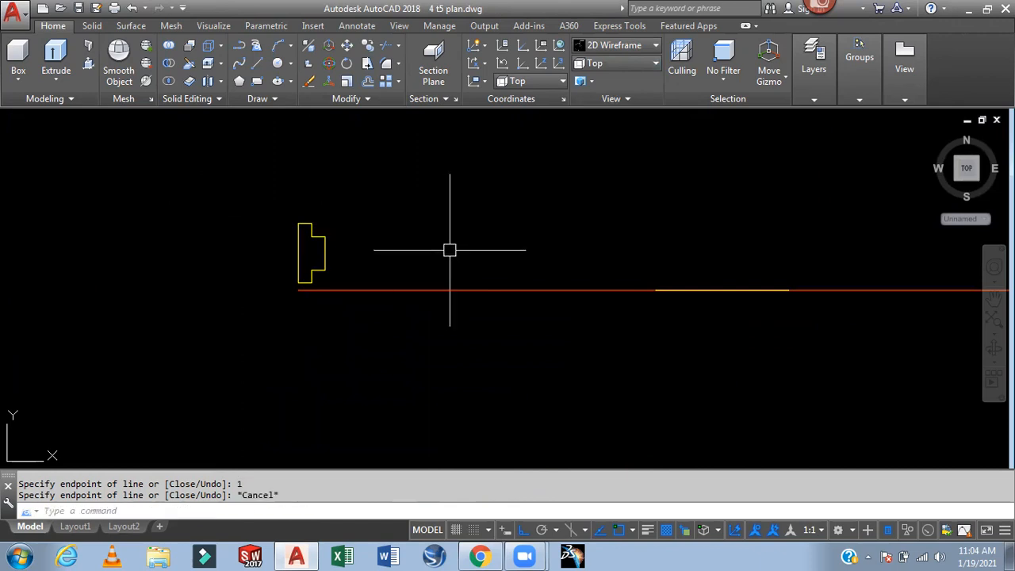
In the SW Isometric view, copy the frame profile by its long edge's midpoint onto the window rectangle's lower left corner
click(609, 65)
click(626, 174)
scroll(655, 261, up, 5)
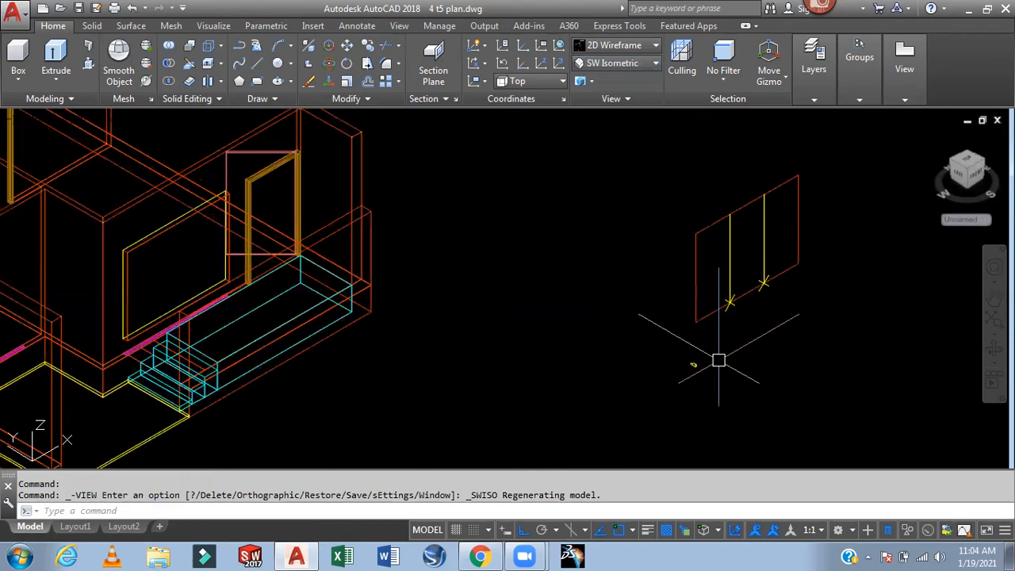
middle_drag(686, 353, 657, 360)
text(o)
key(Return)
scroll(583, 419, up, 4)
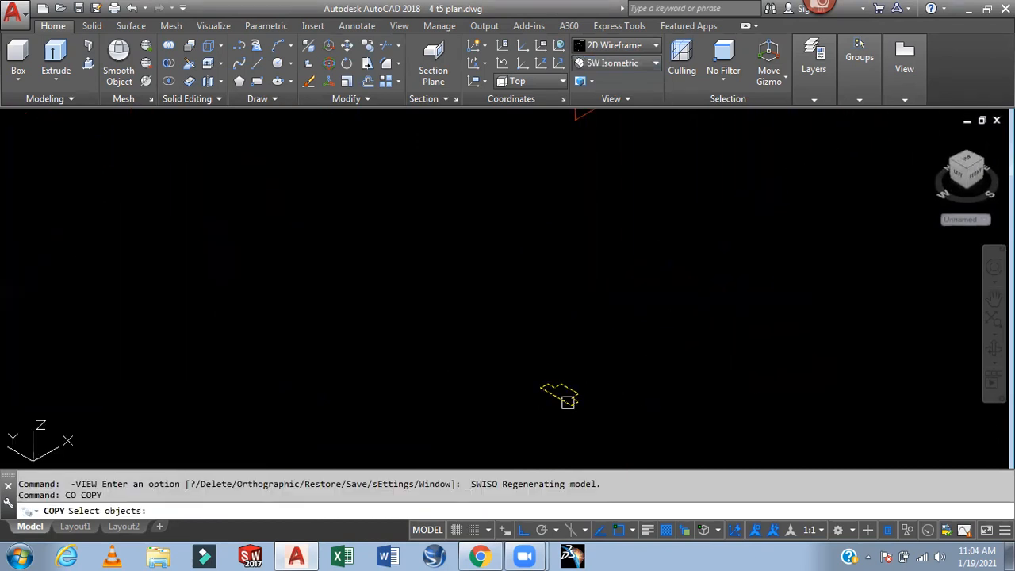
click(568, 401)
key(Return)
click(559, 398)
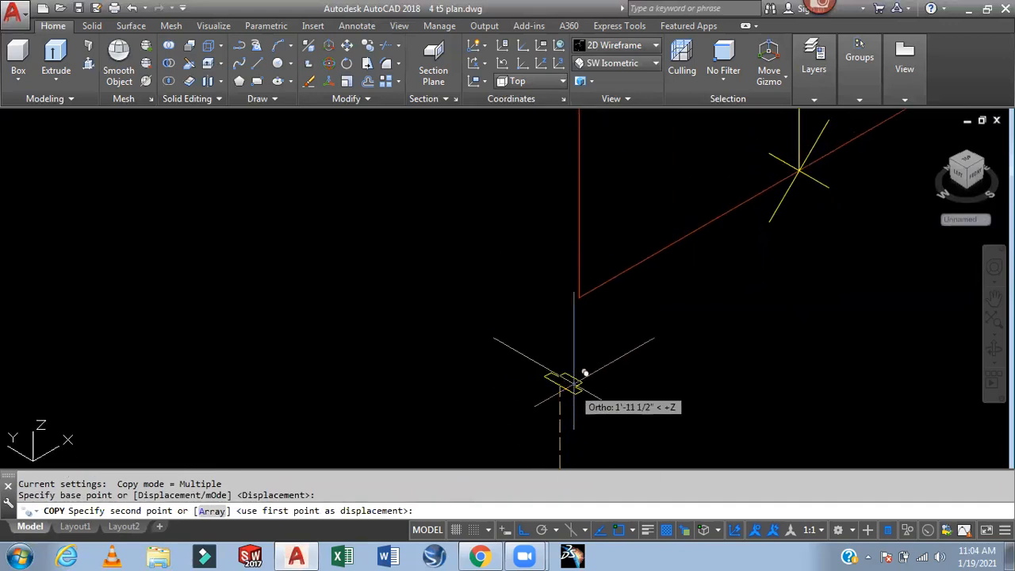
click(579, 295)
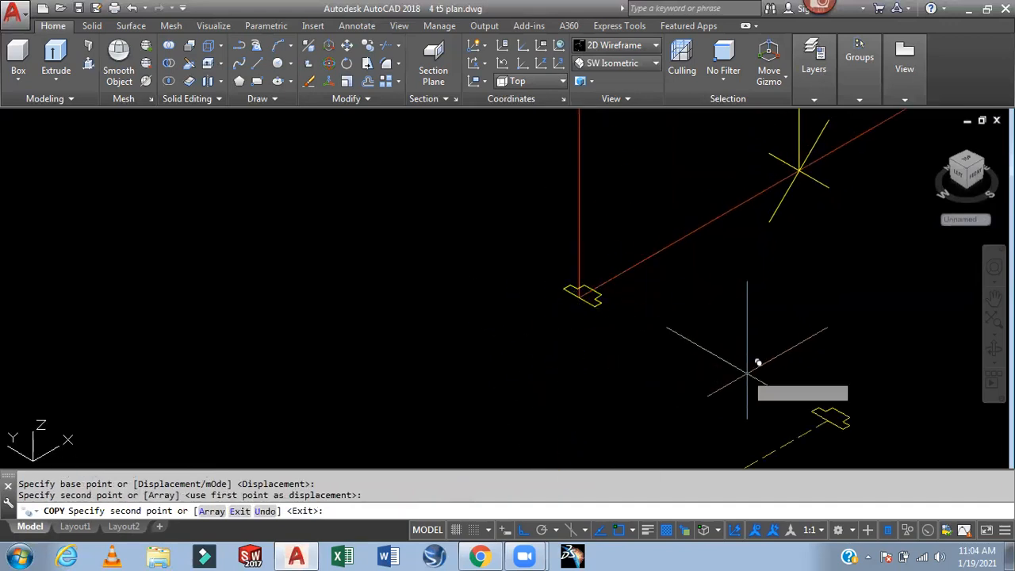
Place two more copies of the profile at the division points on the rectangle's bottom edge
scroll(611, 294, up, 3)
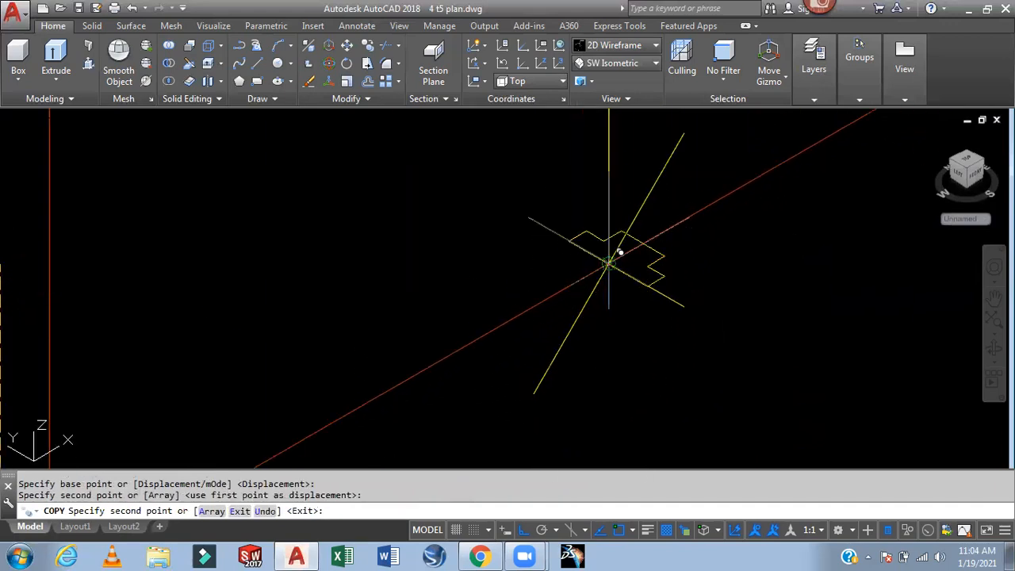
click(608, 263)
scroll(718, 321, down, 4)
middle_drag(718, 321, 483, 418)
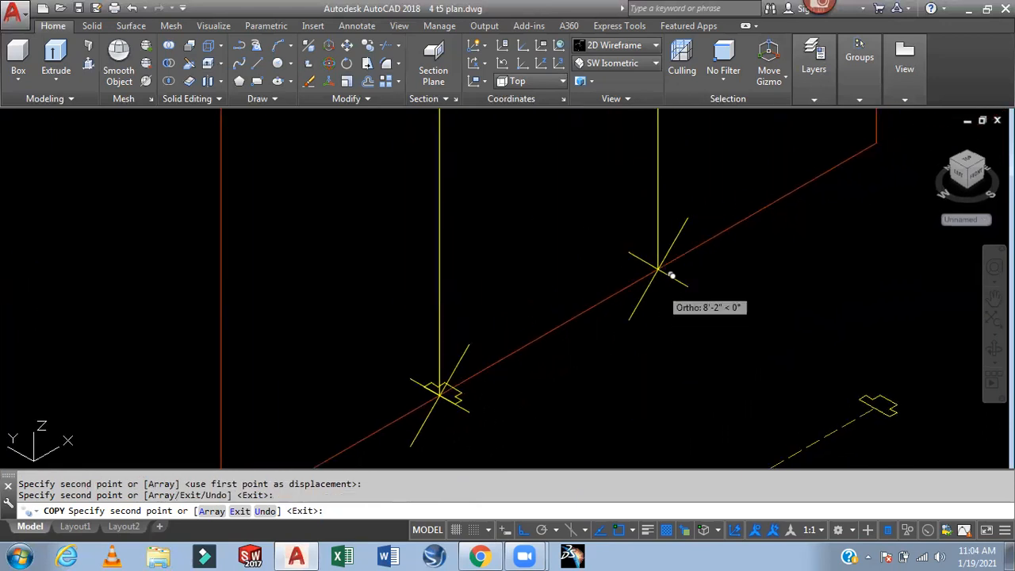
click(658, 267)
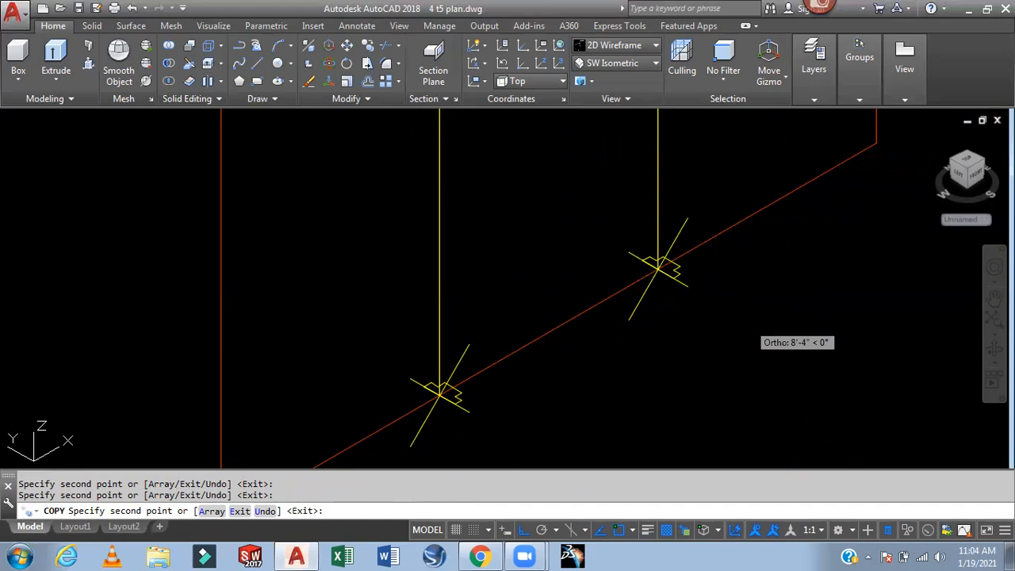
key(Escape)
Extrude the corner profile along the path of the rectangle's left vertical edge
scroll(817, 377, down, 2)
middle_drag(502, 413, 569, 333)
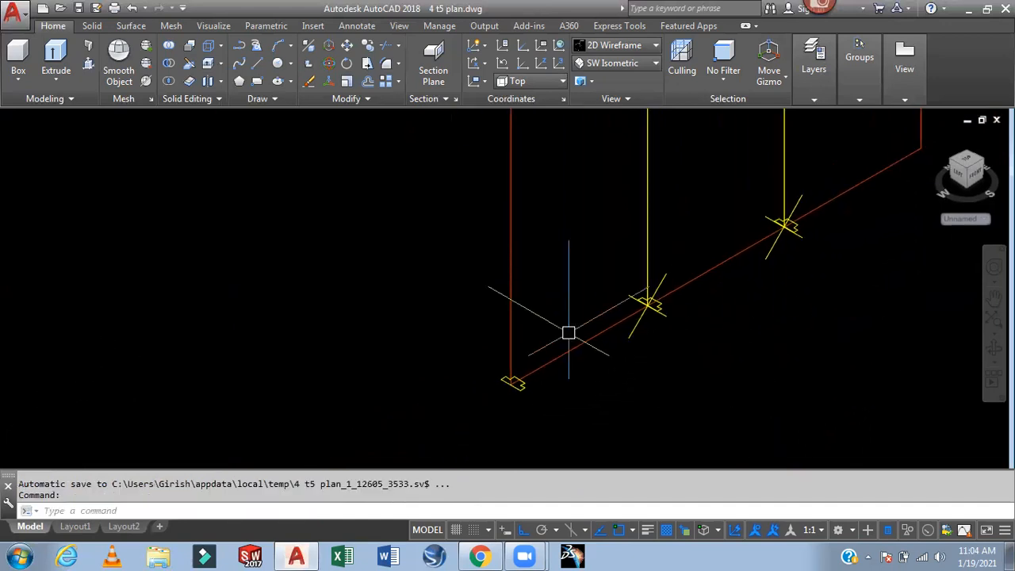
click(54, 54)
scroll(527, 392, up, 3)
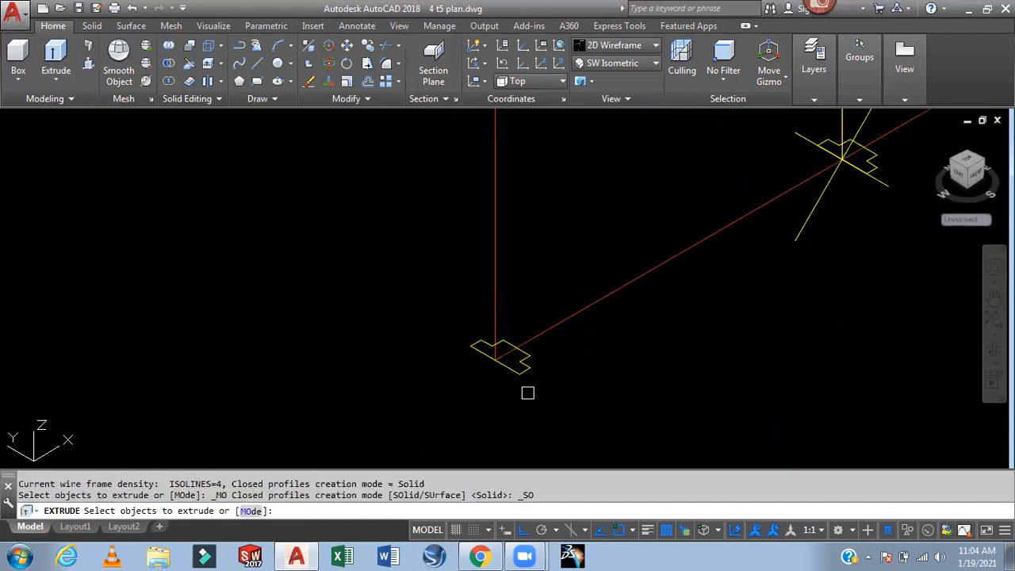
click(519, 376)
key(Return)
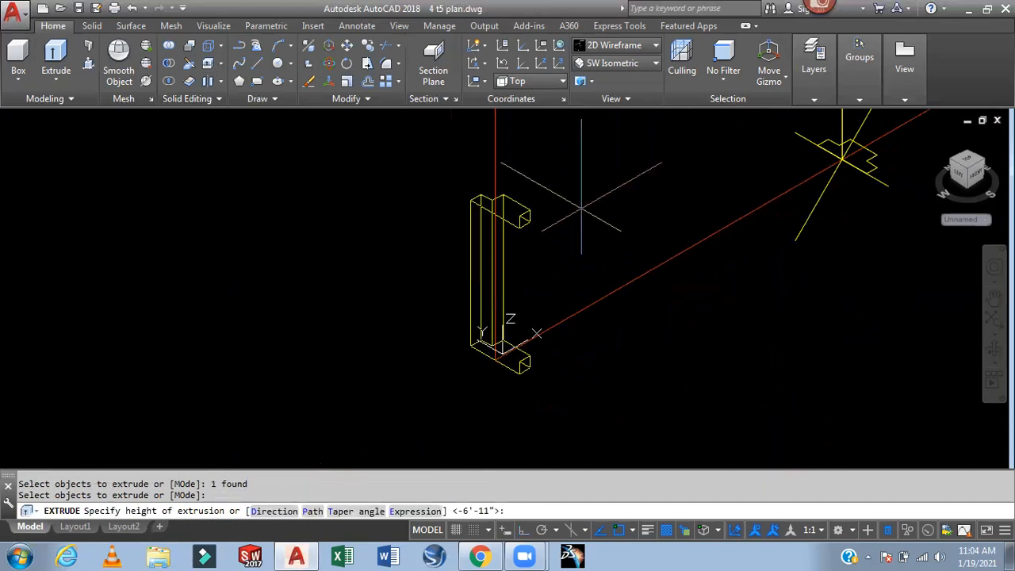
right_click(590, 219)
click(615, 290)
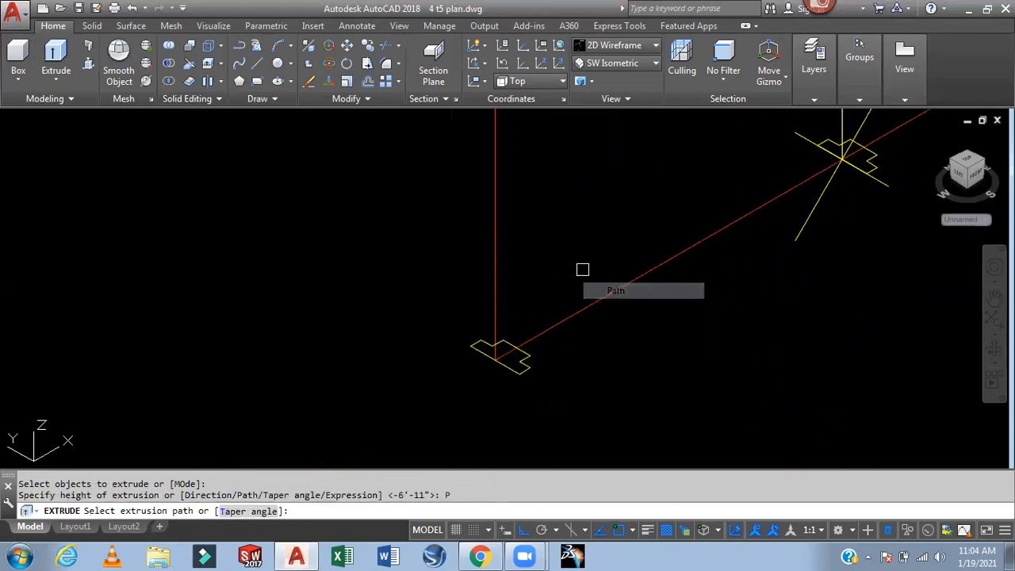
click(503, 256)
Extrude the profile at the first division point along its vertical dividing line
scroll(658, 286, down, 1)
middle_drag(746, 321, 614, 451)
key(Return)
scroll(616, 374, up, 4)
click(617, 374)
key(Return)
right_click(690, 312)
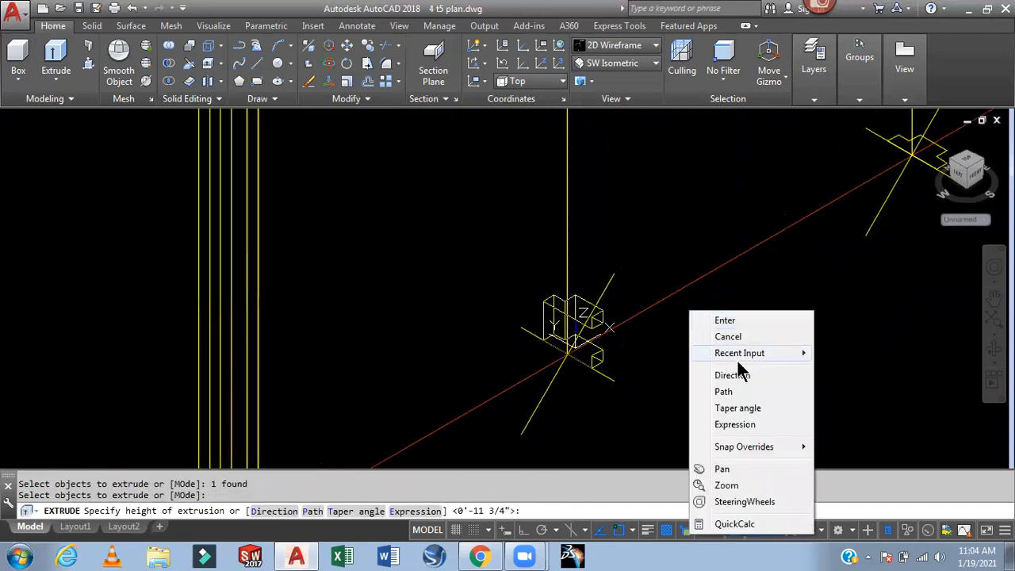
click(726, 388)
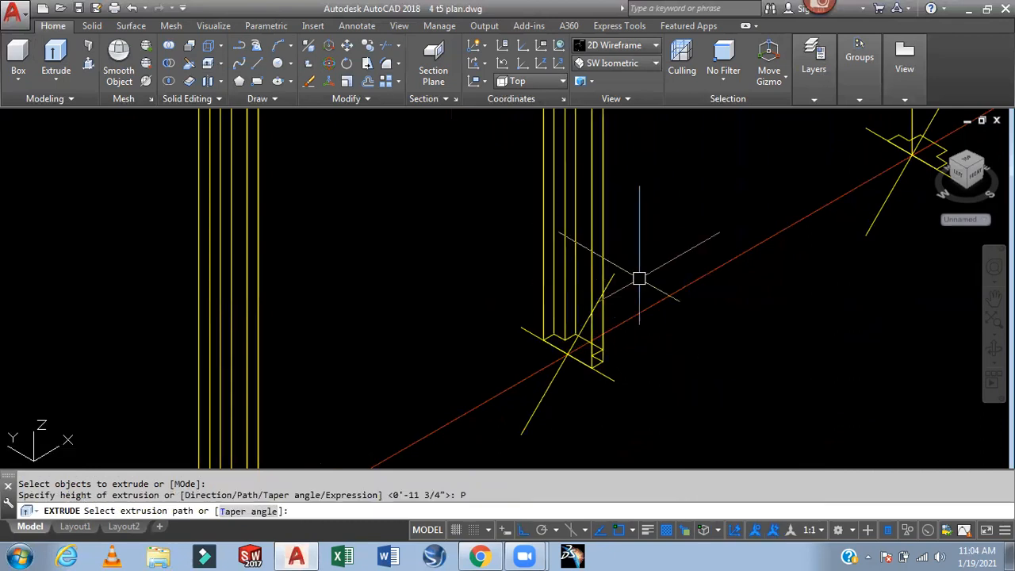
Extrude the profile at the second division point along its vertical dividing line
scroll(723, 306, down, 4)
middle_drag(774, 317, 663, 417)
scroll(705, 365, up, 6)
key(Return)
click(695, 338)
key(Return)
right_click(753, 247)
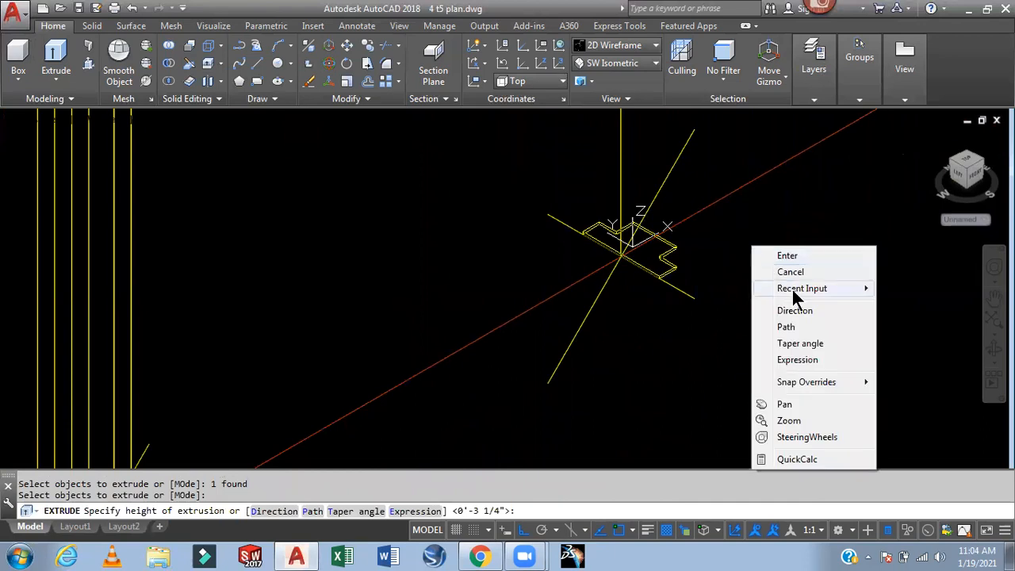
click(785, 326)
scroll(731, 270, down, 3)
middle_drag(749, 268, 645, 317)
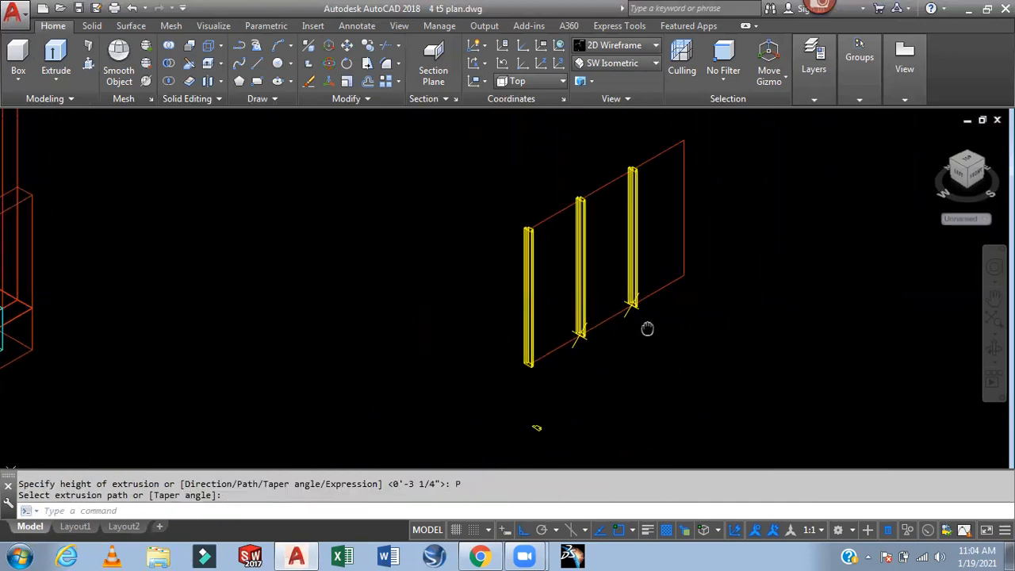
In the Top view, move the spare frame profile straight up, clear of the extruded post at the window's left end
click(618, 64)
click(610, 80)
scroll(588, 279, up, 5)
scroll(526, 356, up, 6)
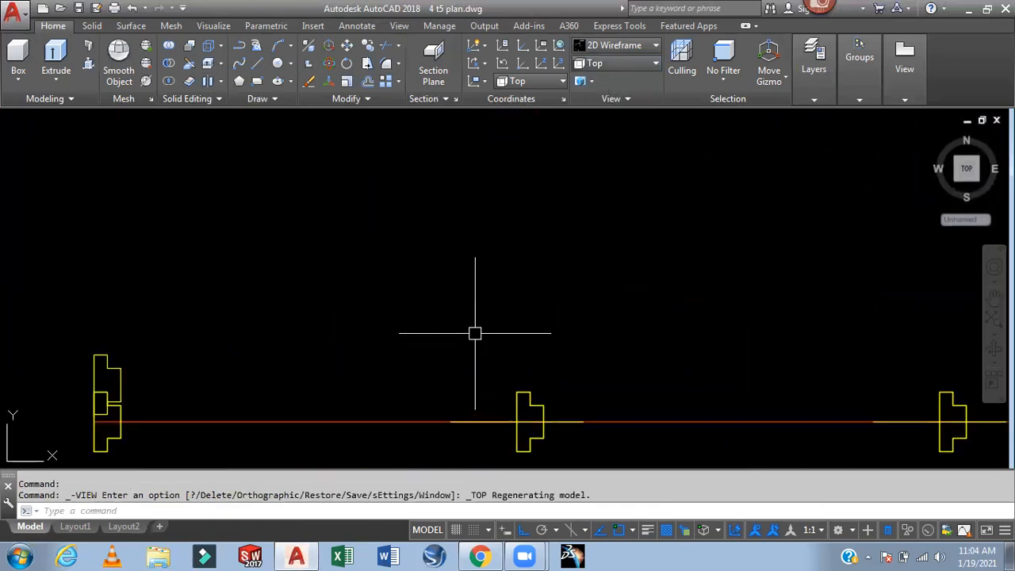
middle_drag(473, 333, 607, 267)
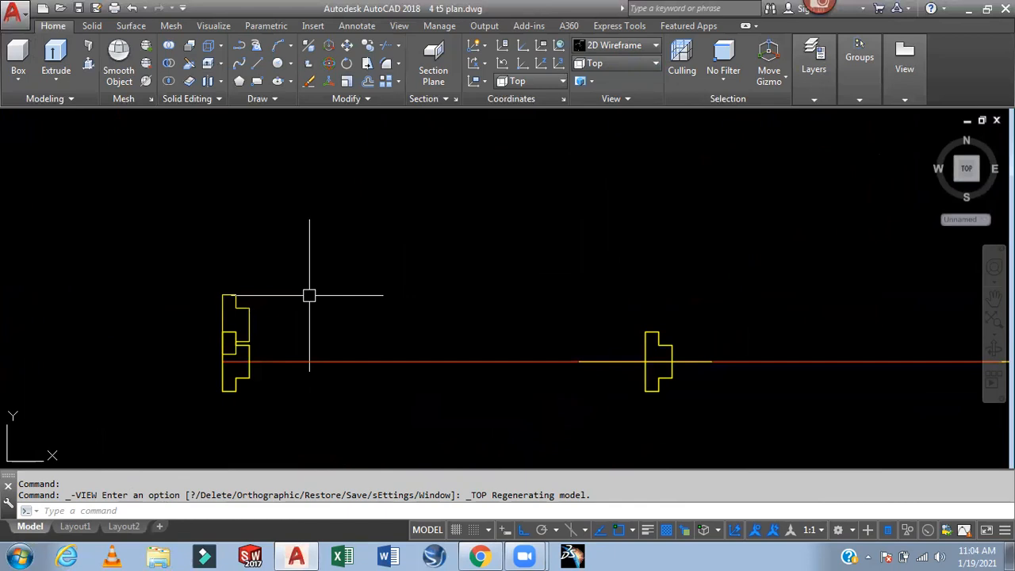
text(m)
key(Return)
click(335, 327)
click(346, 188)
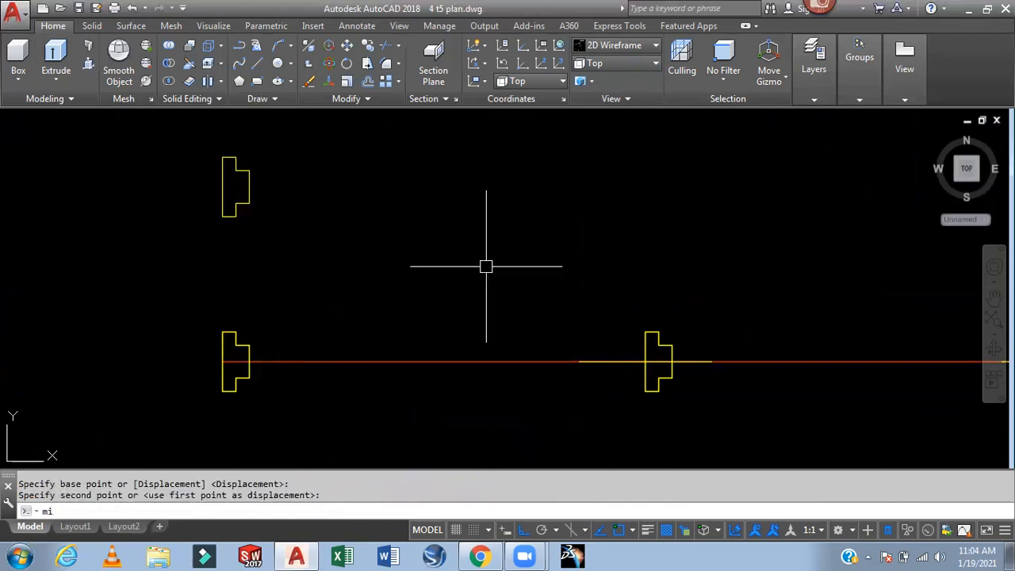
Mirror the left end post about a vertical line through the window's middle, keeping the original
text(mi)
key(Return)
click(231, 327)
key(Return)
scroll(776, 351, down, 4)
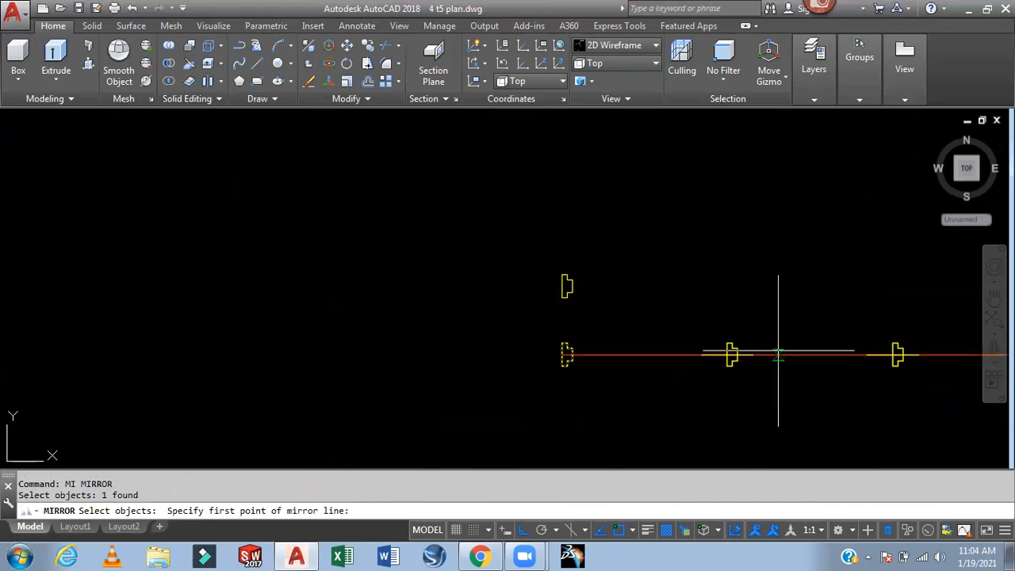
click(809, 355)
click(809, 424)
key(Return)
Mirror the post at the second division point about its flat vertical back edge, keeping the original
middle_drag(809, 335, 526, 262)
scroll(615, 285, up, 2)
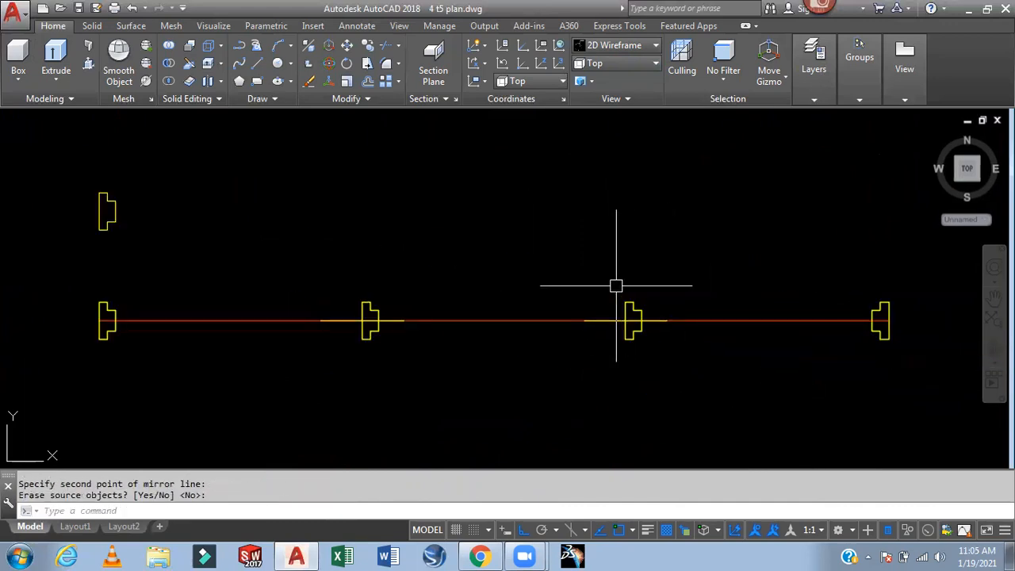
key(Return)
click(641, 288)
click(637, 302)
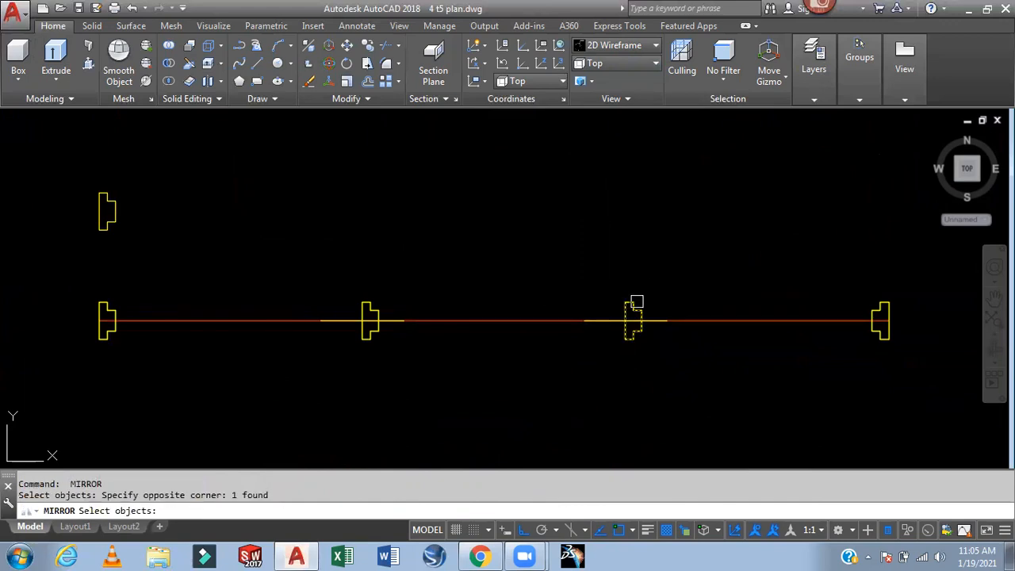
scroll(638, 354, up, 4)
key(Return)
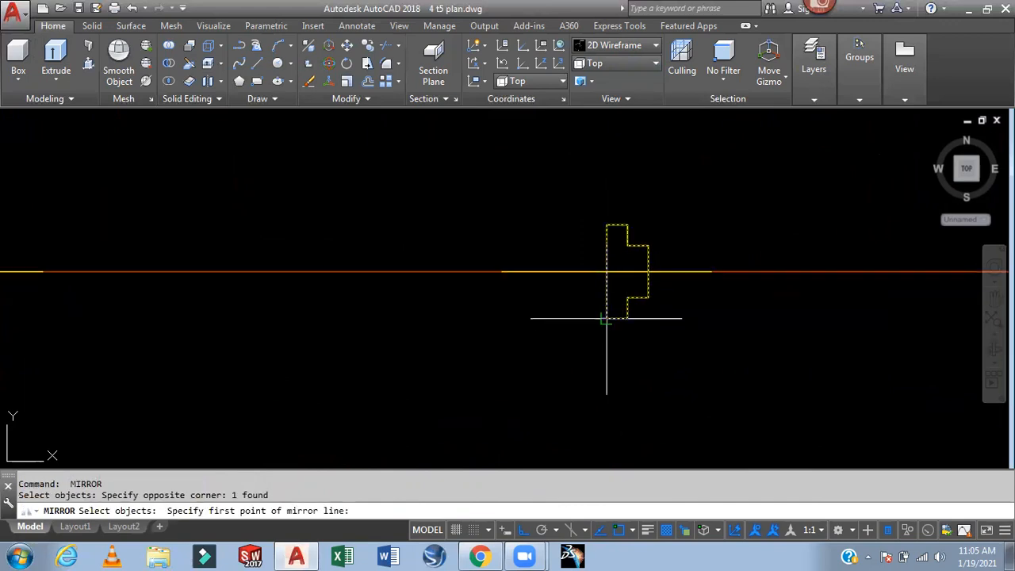
click(606, 225)
key(Return)
Mirror the post at the first division point about its flat vertical back edge, keeping the original
scroll(617, 347, down, 4)
middle_drag(636, 352, 804, 368)
scroll(500, 335, up, 4)
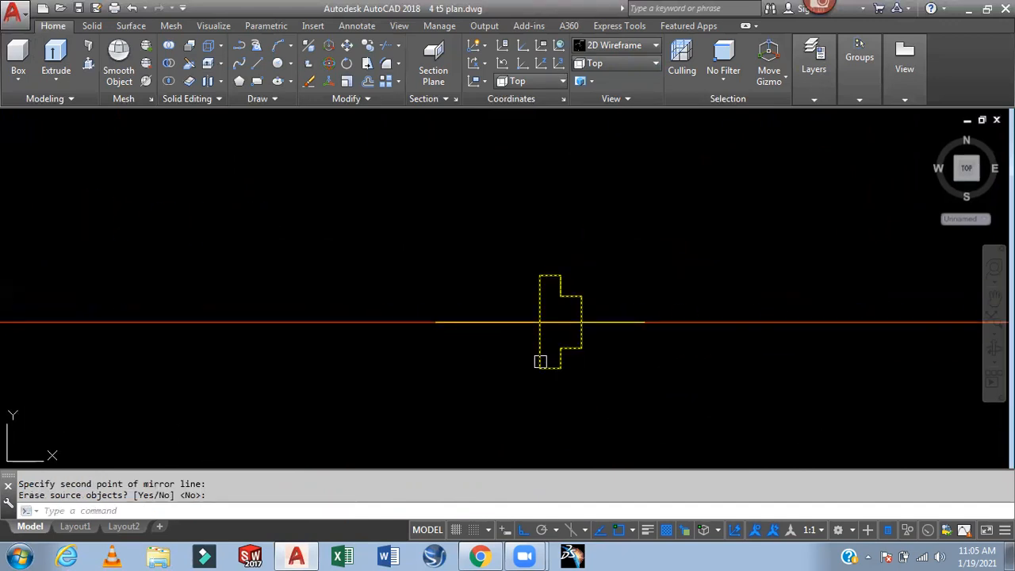
key(Return)
click(539, 341)
click(539, 276)
key(Return)
Switch to the SW Isometric view and inspect the mirrored window posts
scroll(646, 340, down, 4)
mouse_move(645, 340)
middle_down()
mouse_move(698, 308)
mouse_move(608, 342)
middle_up()
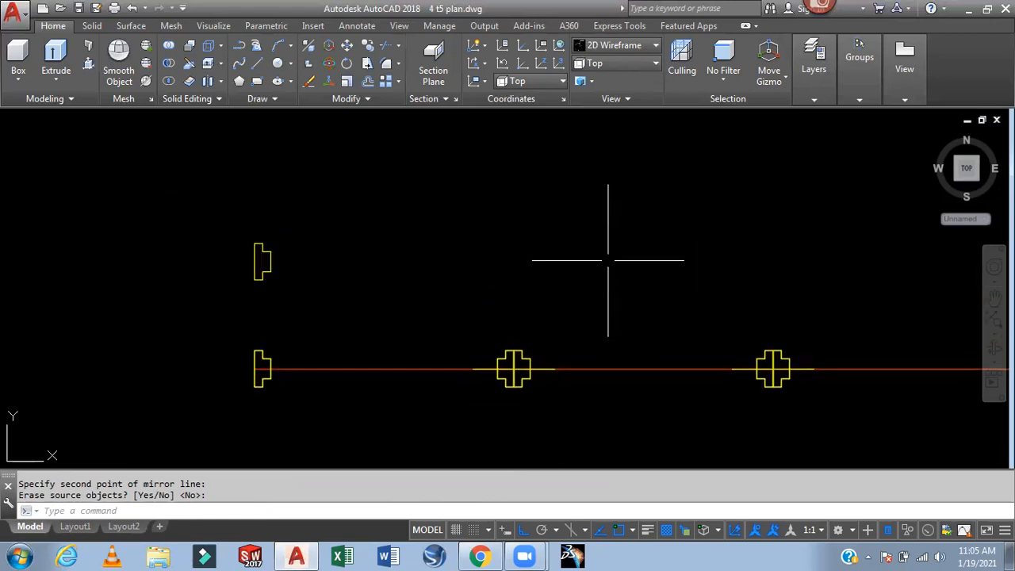
click(617, 64)
click(617, 168)
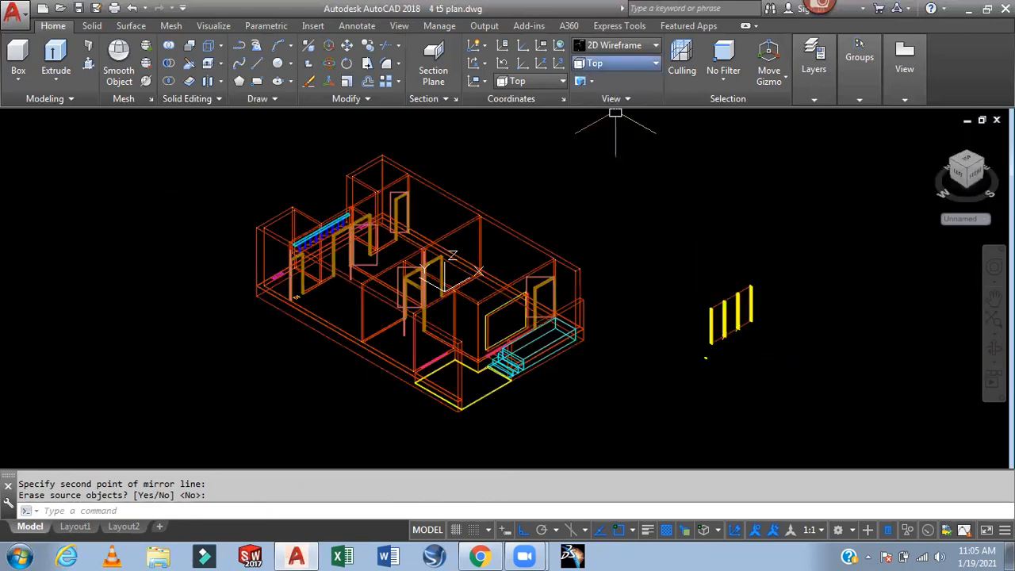
scroll(736, 322, up, 5)
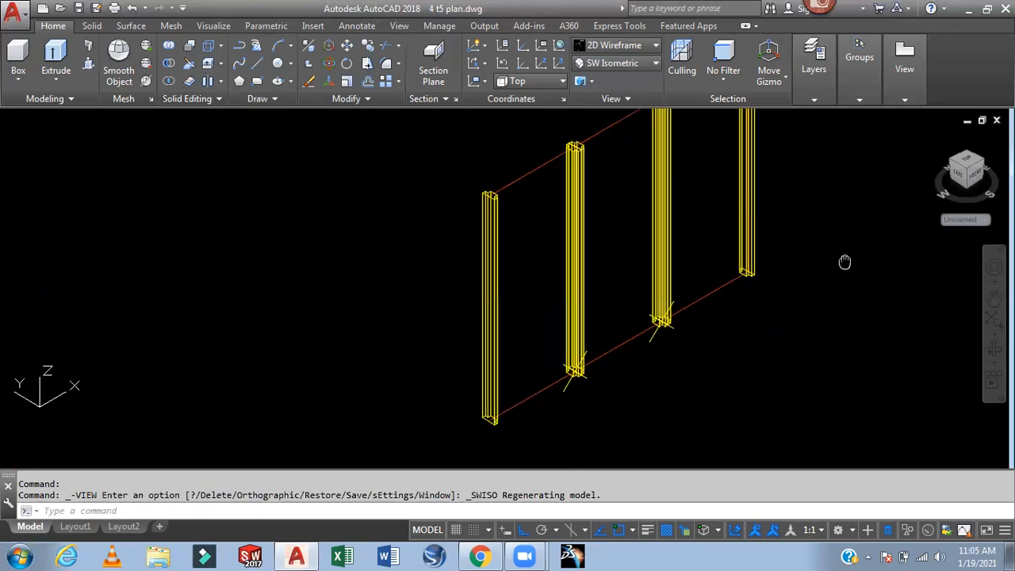
Switch to the Left view and start a line at the lower end of the window posts
click(615, 64)
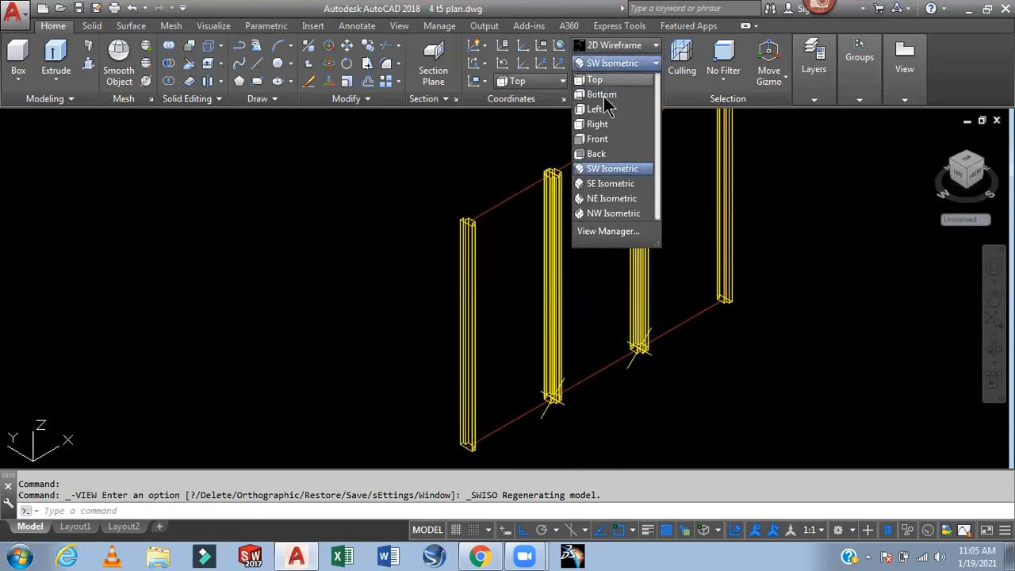
click(601, 109)
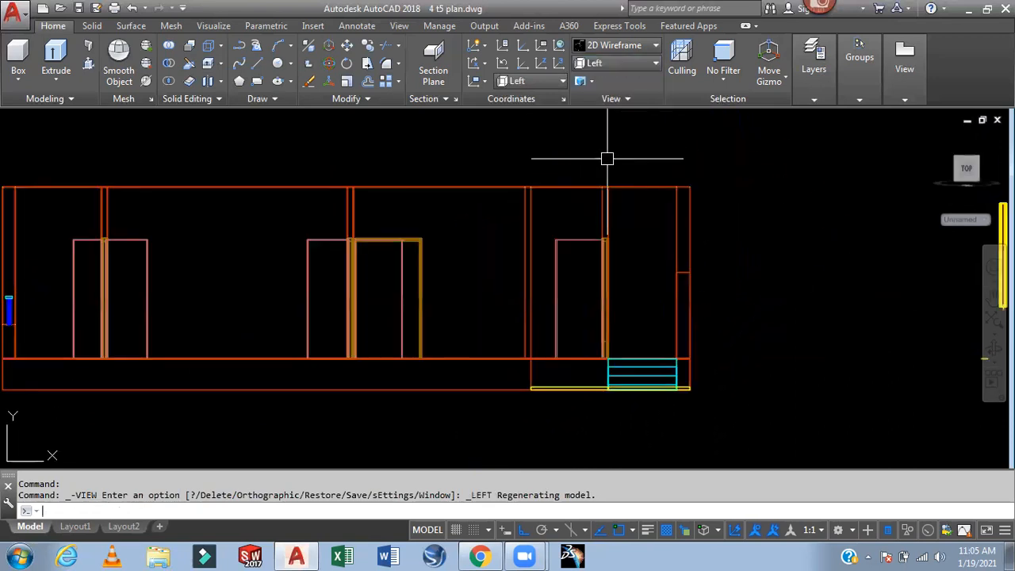
middle_drag(788, 328, 362, 387)
scroll(600, 306, up, 1)
middle_drag(654, 302, 553, 271)
scroll(528, 304, up, 3)
middle_drag(585, 325, 577, 237)
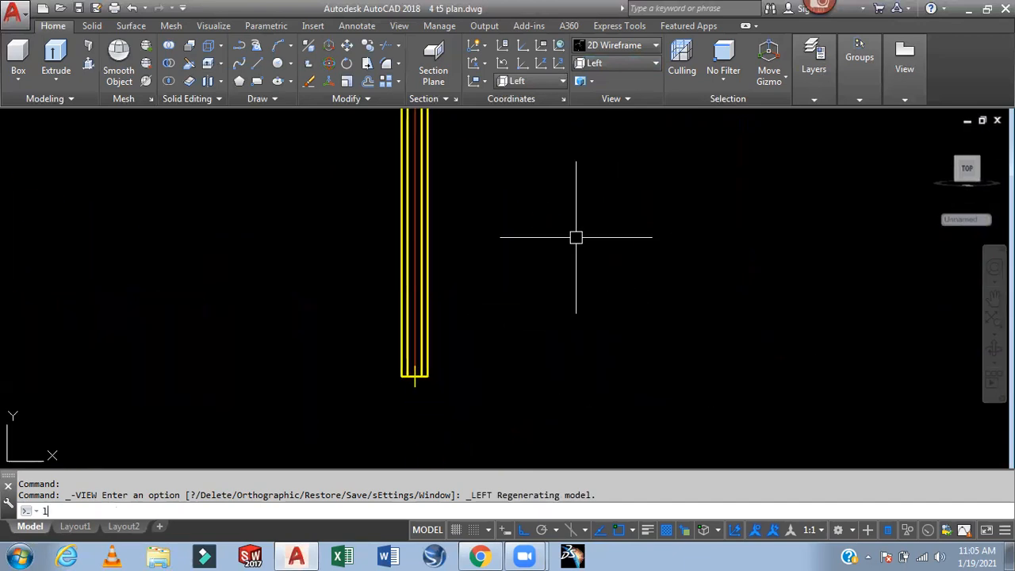
key(Return)
scroll(458, 380, up, 3)
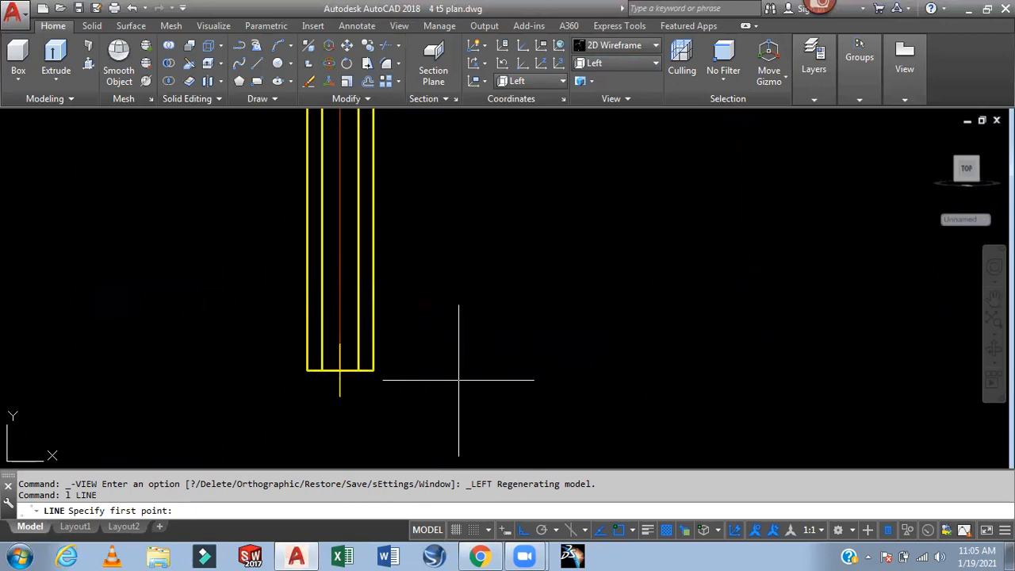
scroll(305, 385, up, 2)
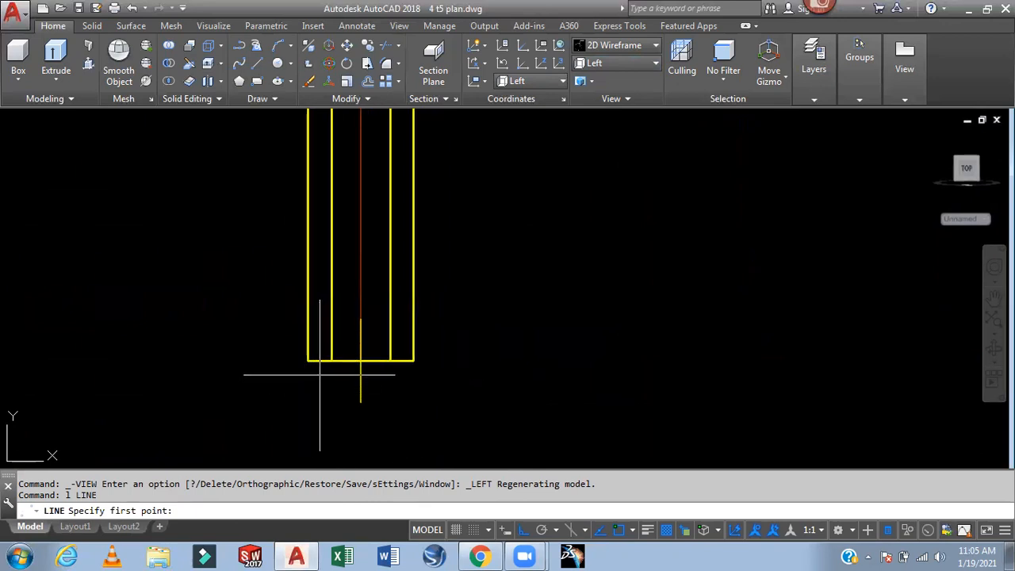
Start a 3D polyline across the post's bottom edge from its left corner, then add segments 1 up, 1 left and 1 up
key(Escape)
text(3p)
key(Return)
click(307, 360)
click(413, 361)
text(1)
key(Return)
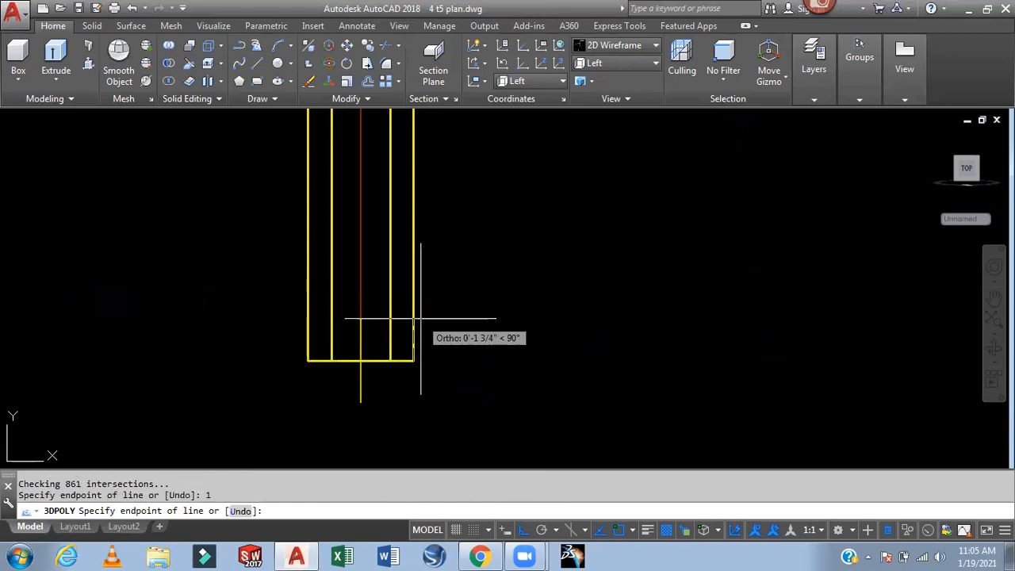
text(1)
key(Return)
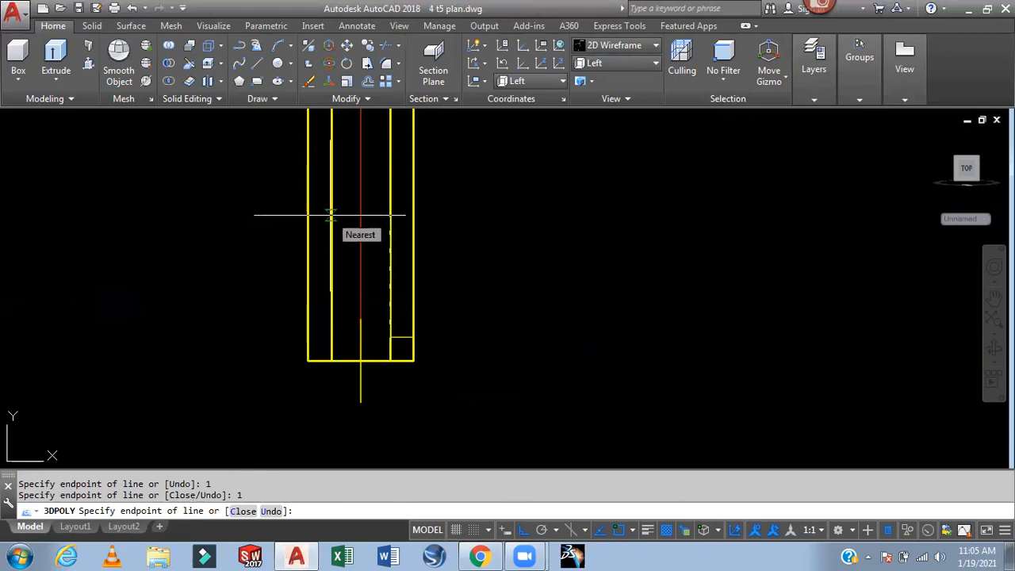
text(1)
key(Return)
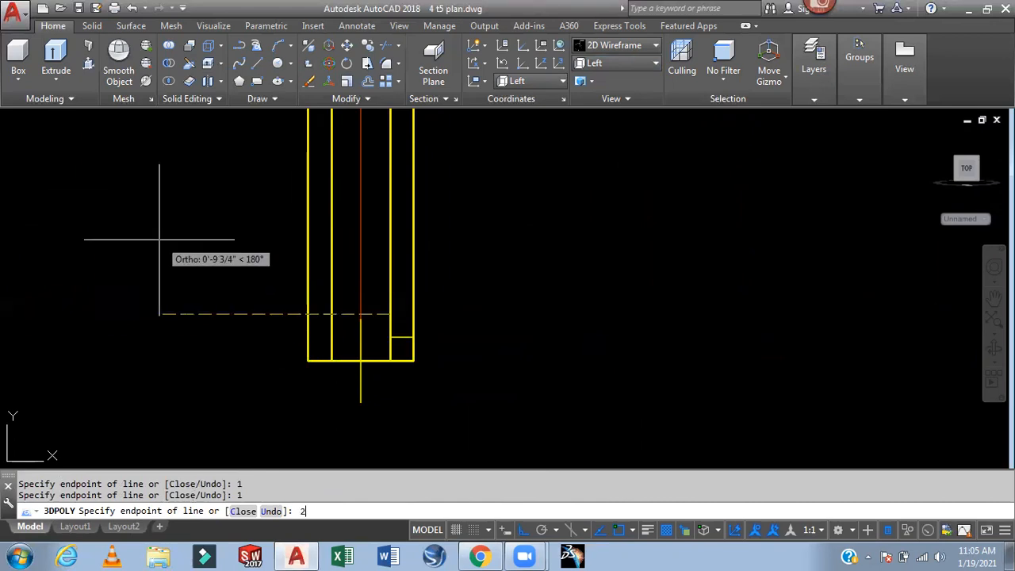
Finish the stepped polyline profile with segments 2.5 left, 1 down and 1 left
key(Return)
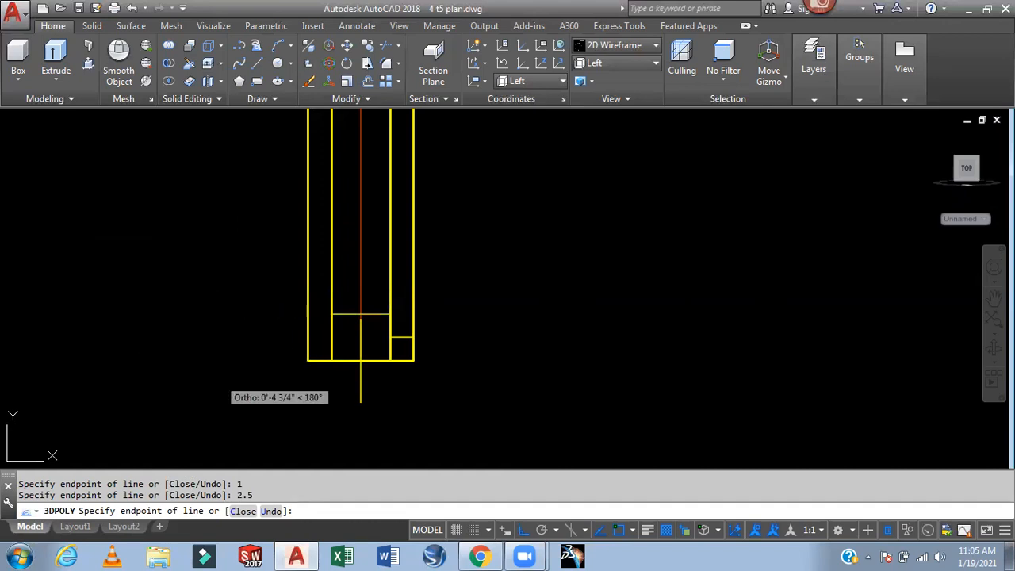
text(1)
key(Return)
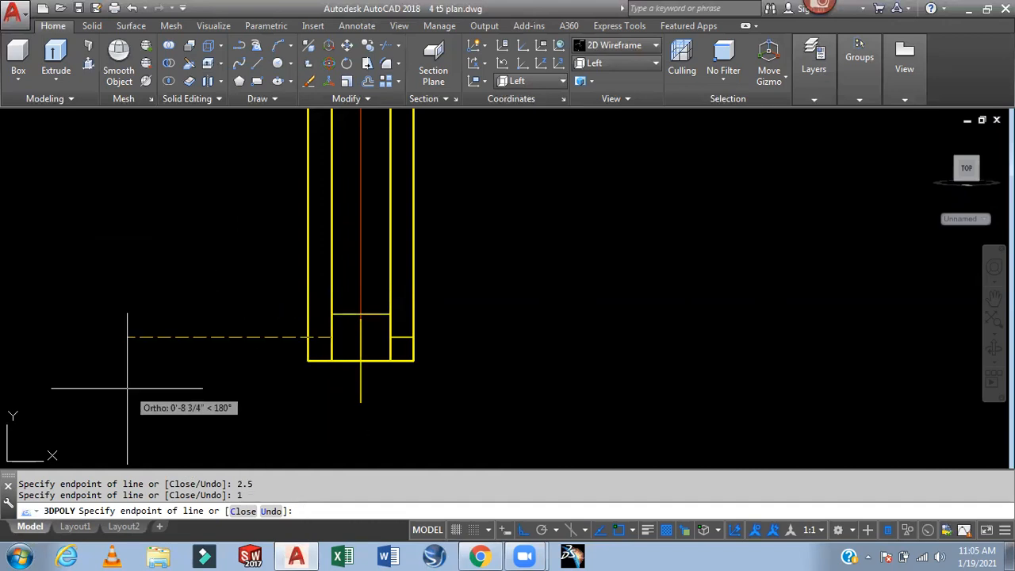
text(1)
key(Return)
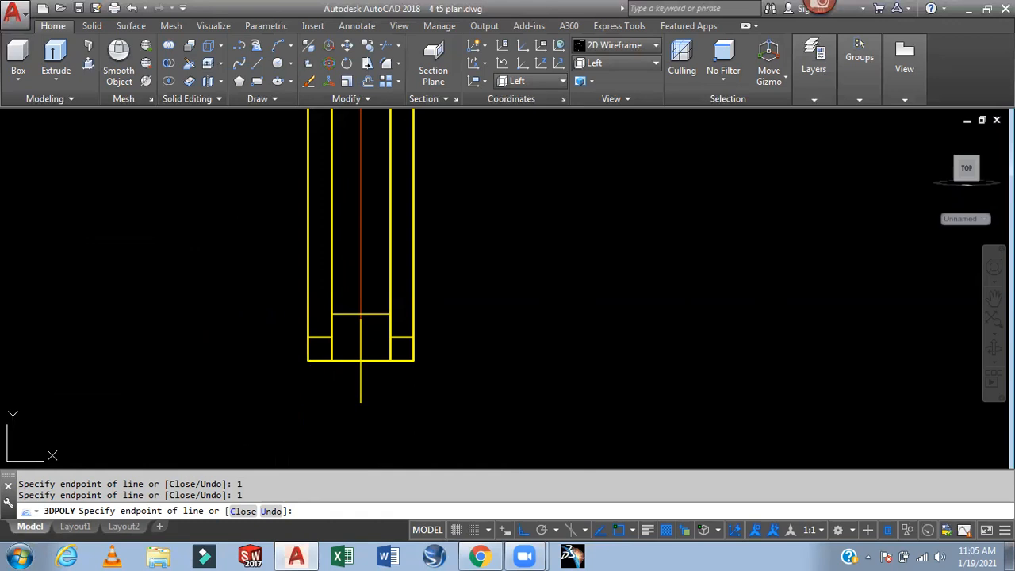
key(Escape)
scroll(336, 300, up, 2)
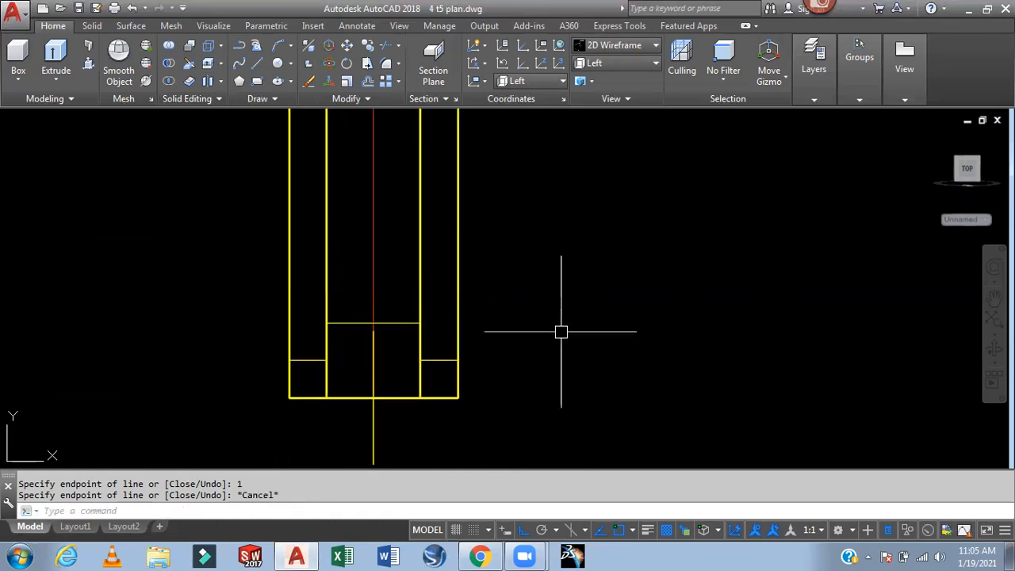
Mirror the stepped profile to the post's upper end, keeping the source object
text(mi)
key(Return)
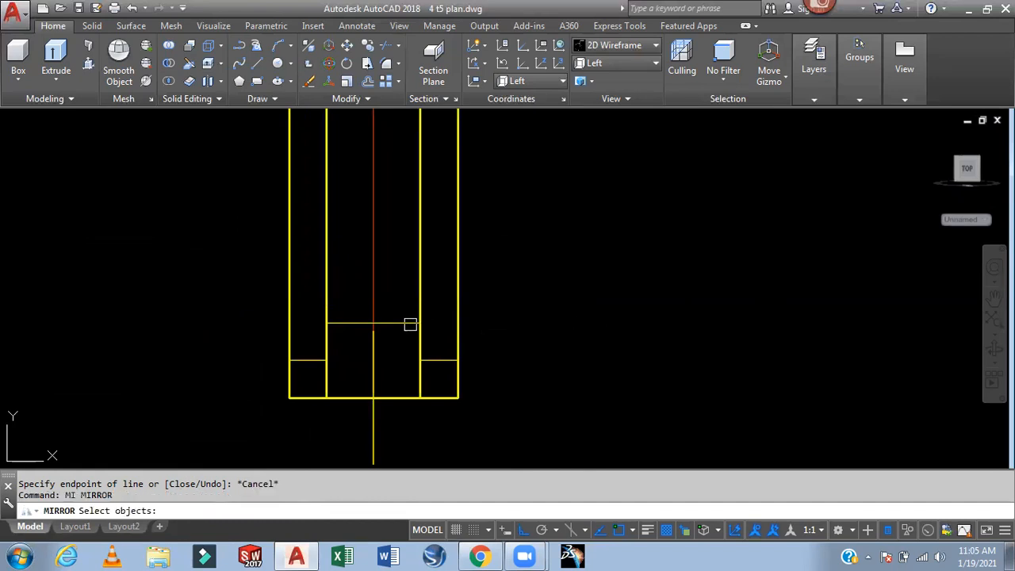
click(410, 323)
scroll(544, 317, down, 2)
middle_drag(600, 287, 581, 407)
scroll(581, 407, down, 2)
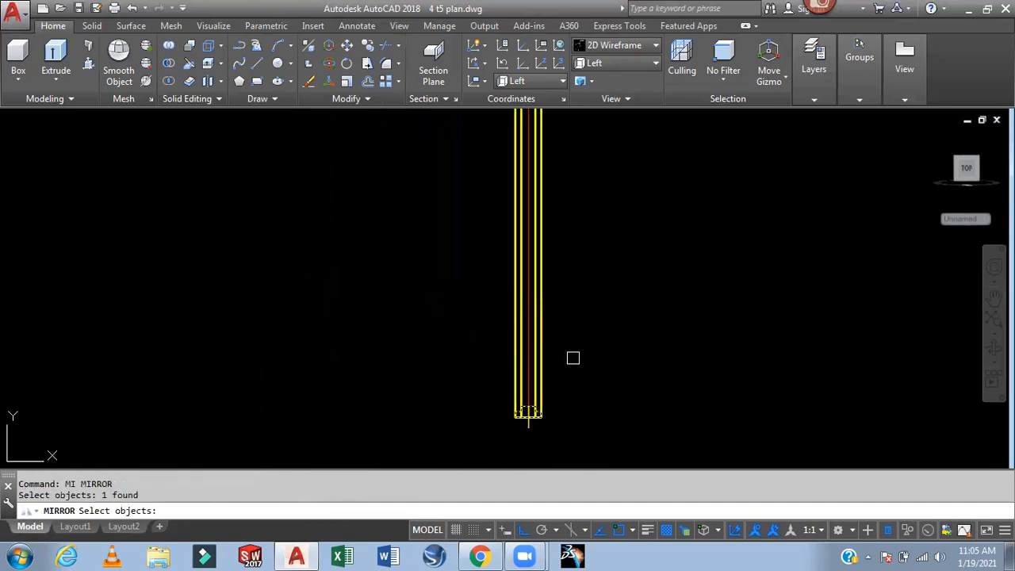
key(Return)
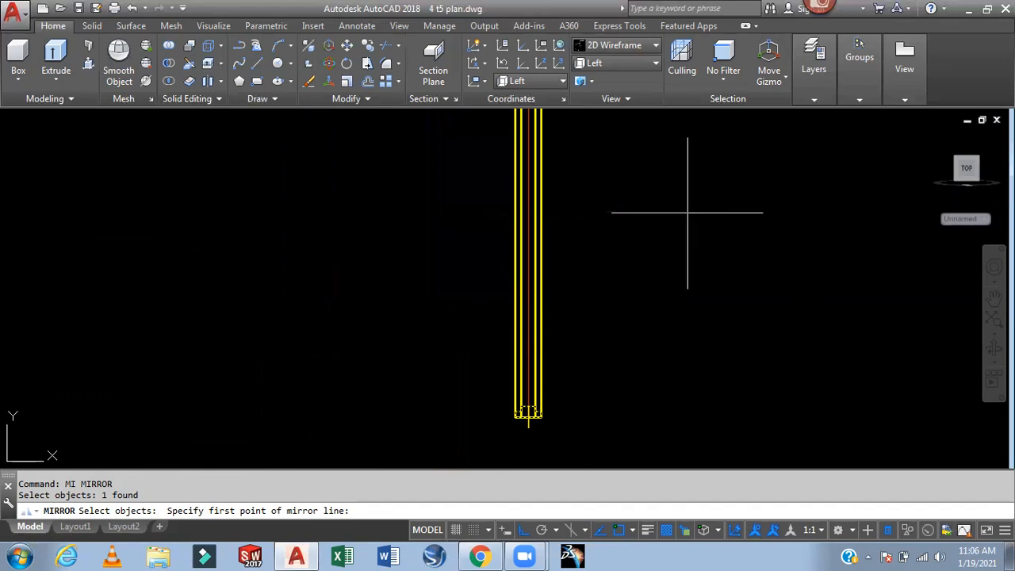
scroll(686, 213, down, 3)
middle_drag(687, 212, 626, 283)
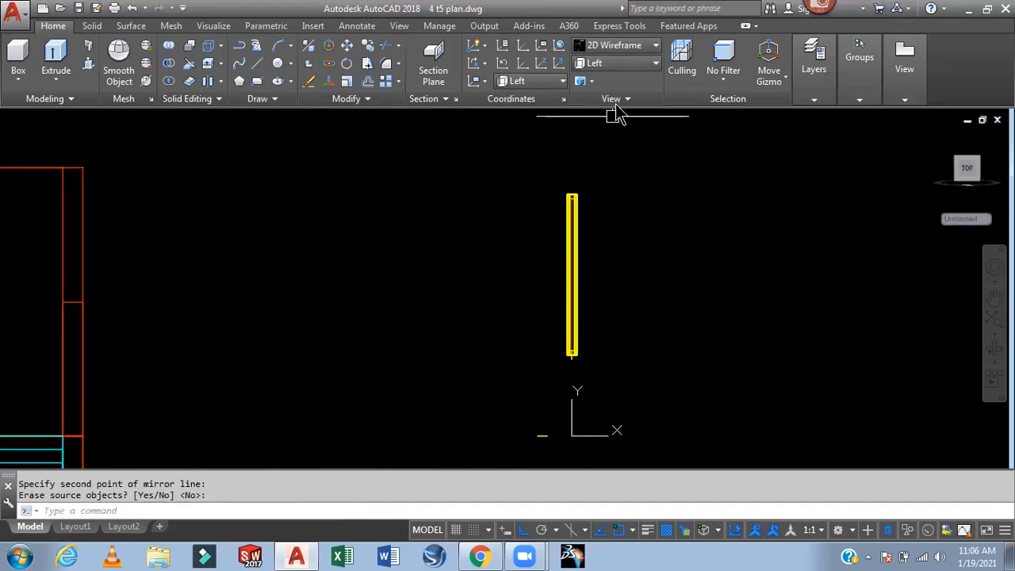
Switch to the SW Isometric view, focused on the upper end of the first post
click(623, 65)
click(626, 168)
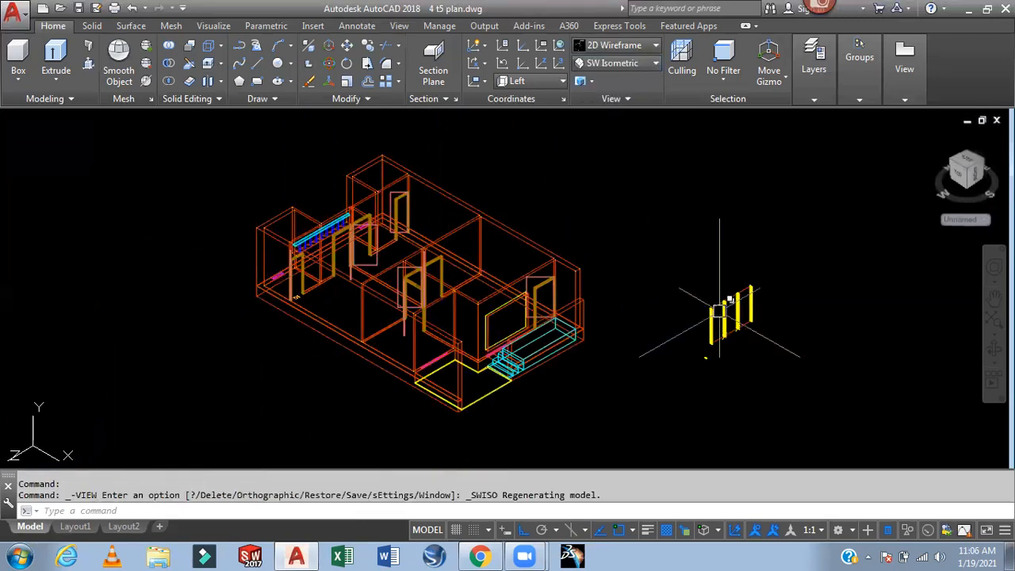
scroll(676, 315, up, 3)
scroll(680, 314, up, 4)
middle_drag(683, 299, 539, 270)
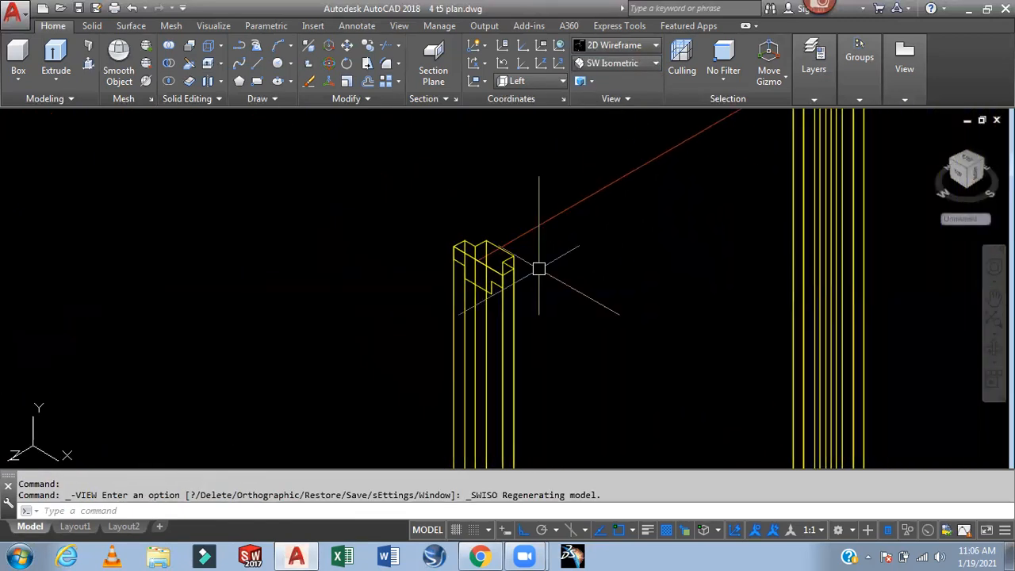
Extrude the stepped profile at the post's upper end along the red top line as its path
scroll(539, 270, down, 1)
click(56, 57)
scroll(514, 287, up, 4)
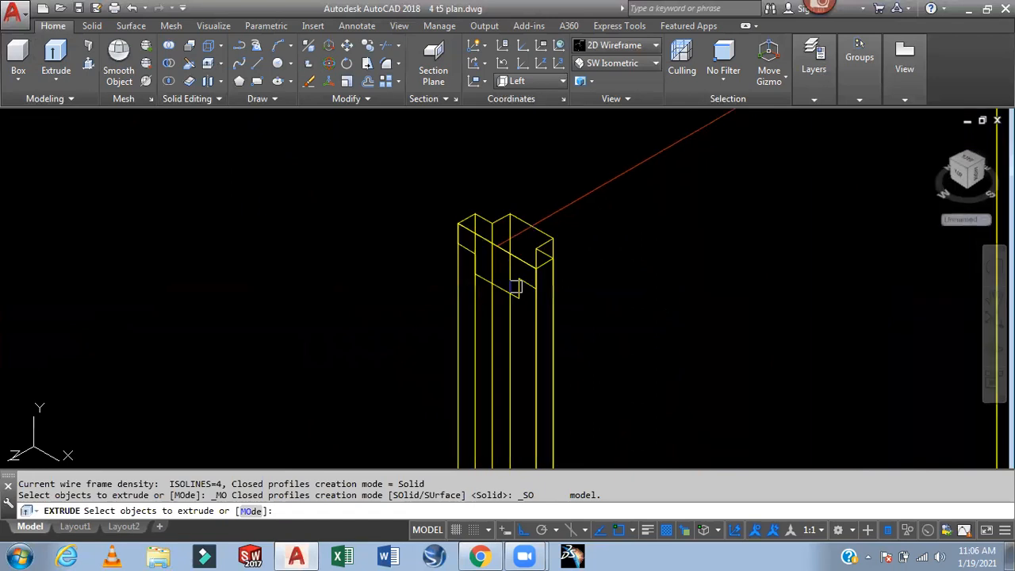
click(522, 278)
key(Return)
right_click(705, 198)
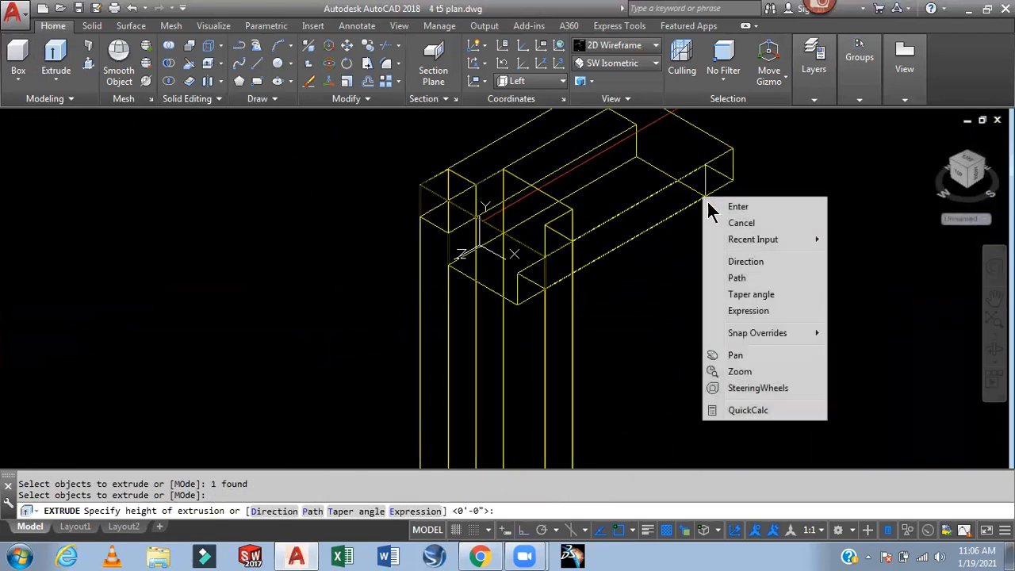
click(738, 278)
scroll(624, 151, down, 3)
scroll(741, 285, down, 5)
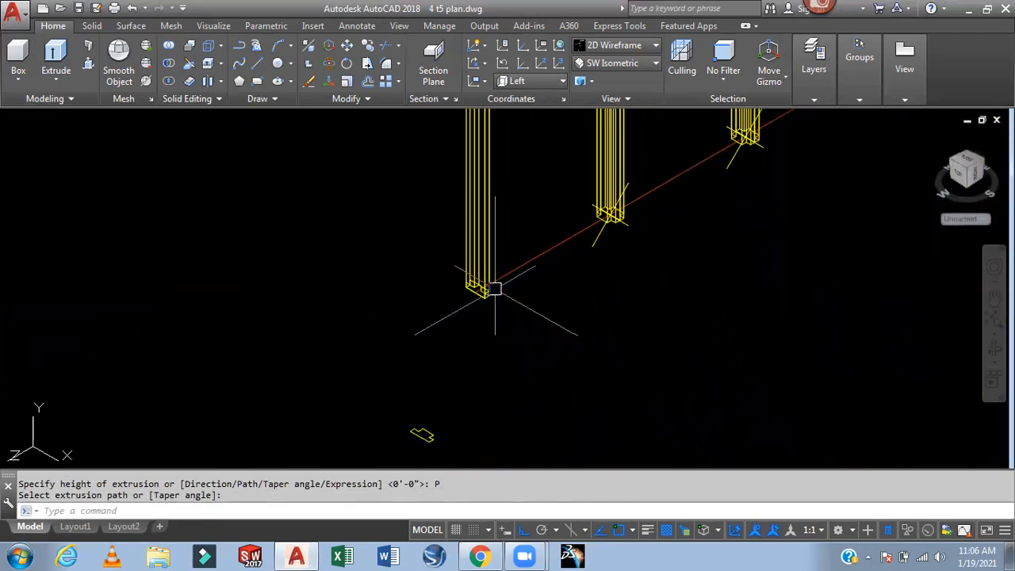
Extrude the stepped profile at the post's lower end along the red bottom line as its path
scroll(491, 286, up, 5)
key(Escape)
key(Return)
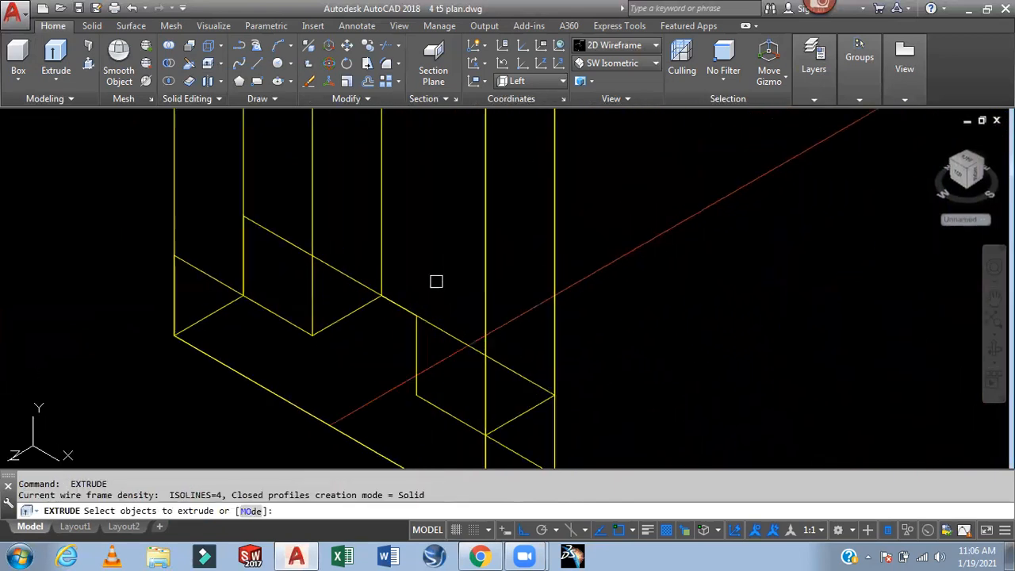
click(417, 331)
key(Return)
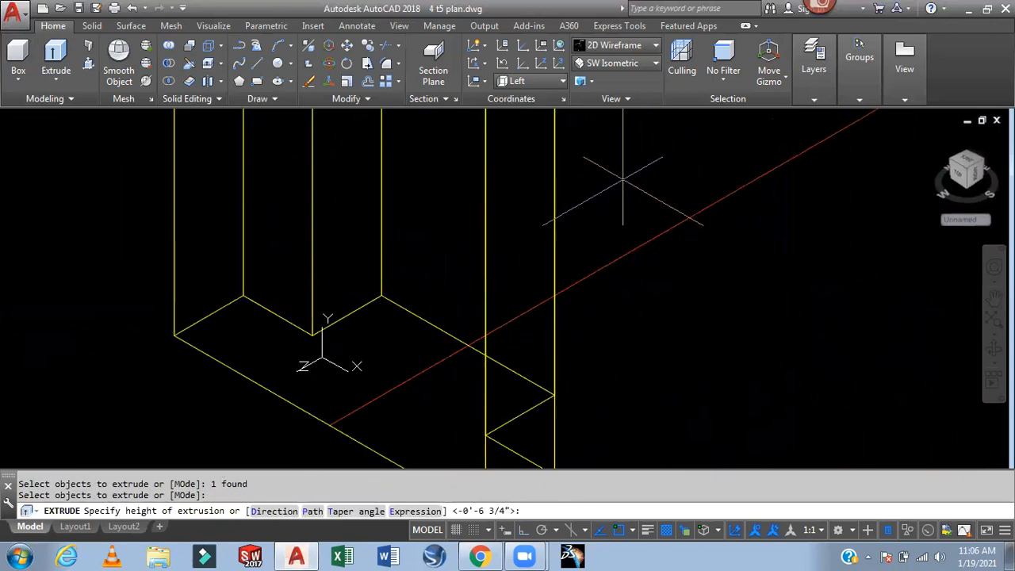
right_click(626, 167)
click(659, 247)
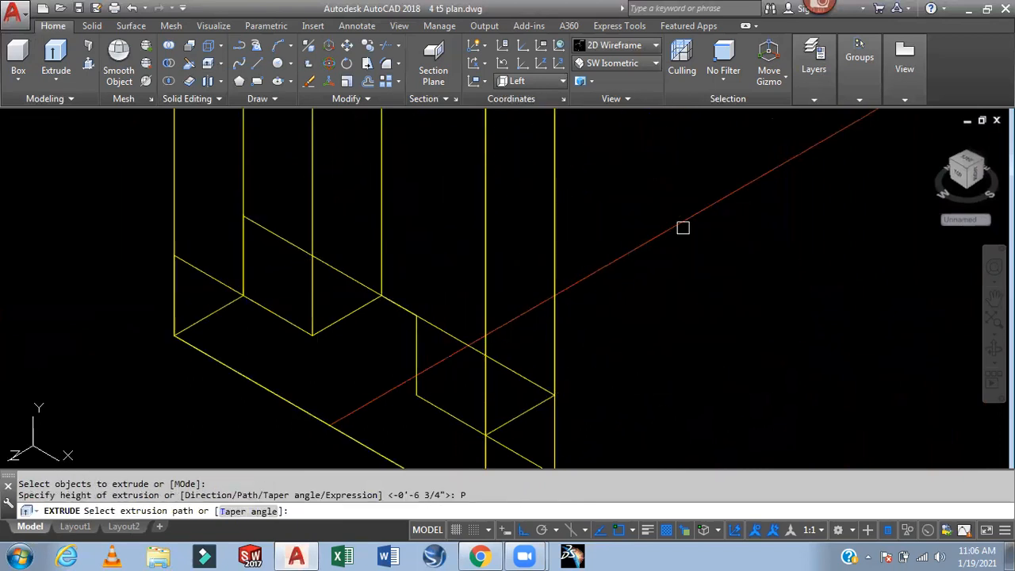
scroll(681, 227, down, 5)
middle_drag(812, 259, 518, 387)
scroll(518, 386, up, 4)
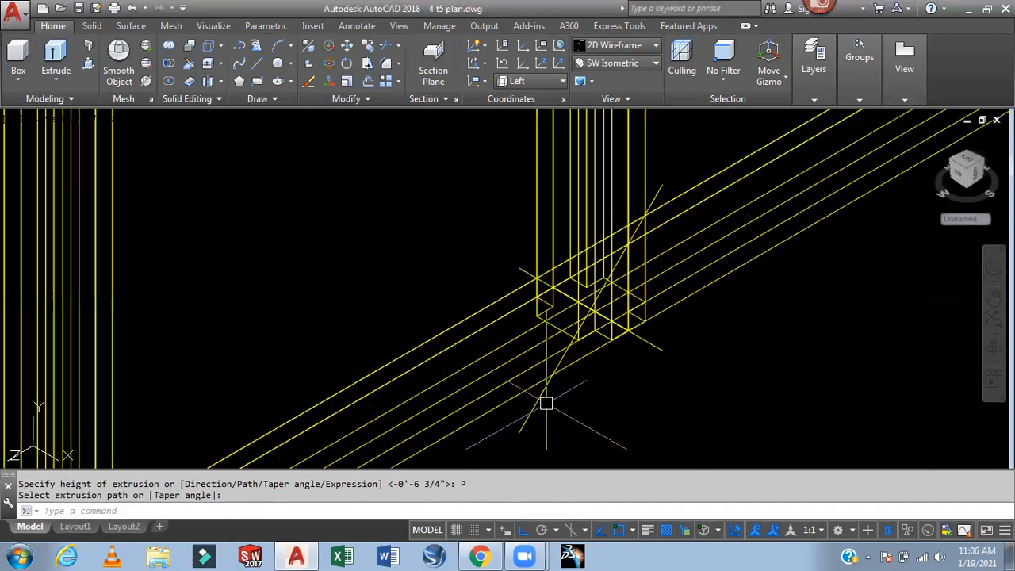
Erase the leftover crossing lines at the feet of the two middle posts
click(601, 430)
key(Delete)
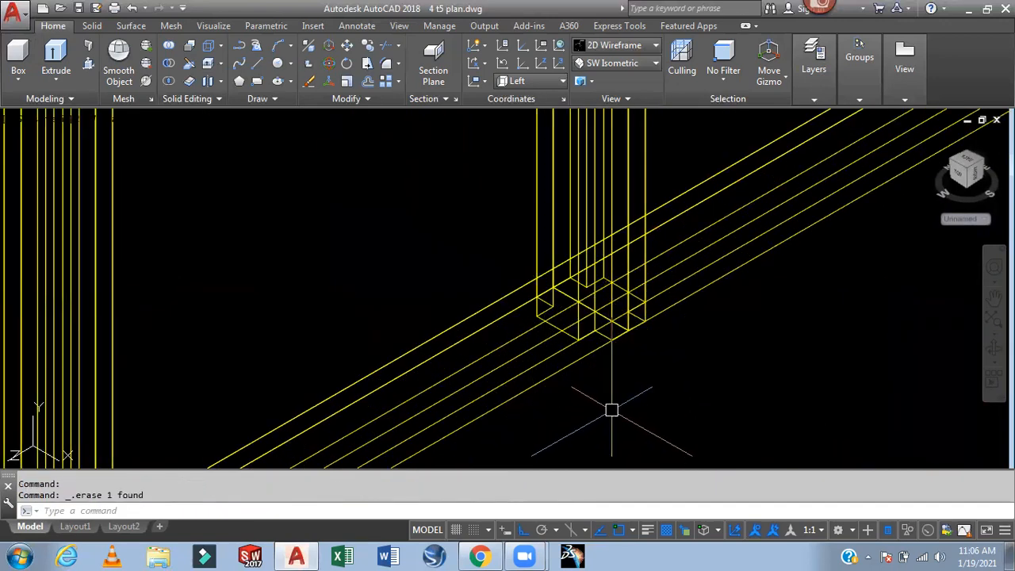
scroll(601, 431, up, 5)
scroll(623, 340, up, 4)
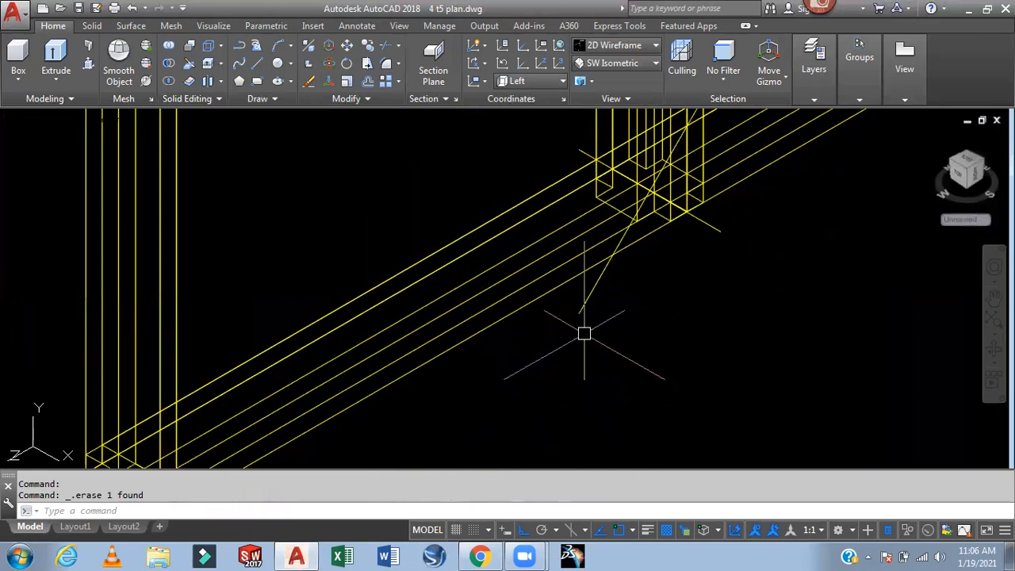
click(606, 315)
key(Delete)
Union all the posts and the upper and lower rails into one solid window frame
scroll(606, 314, down, 8)
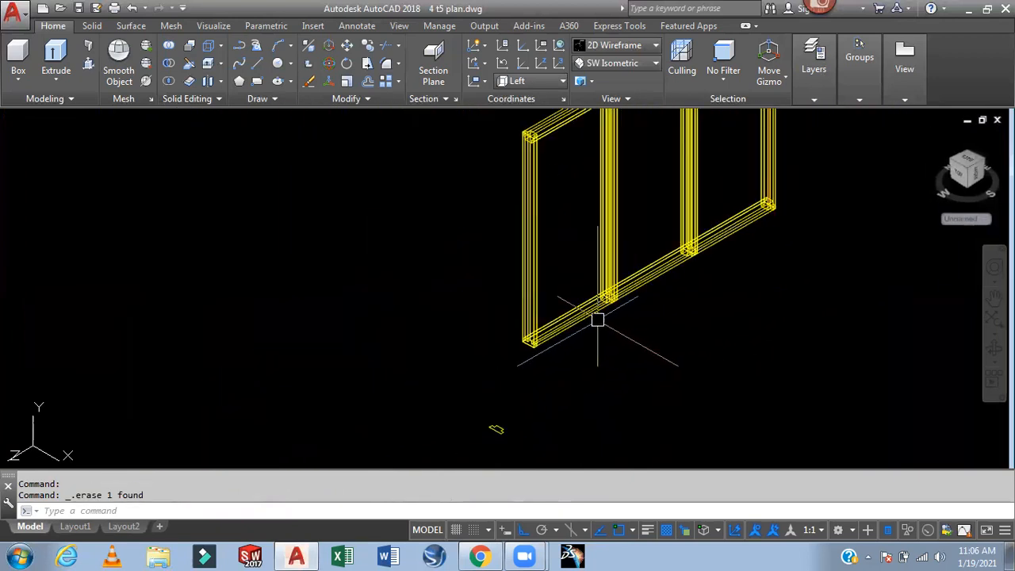
middle_drag(731, 240, 681, 242)
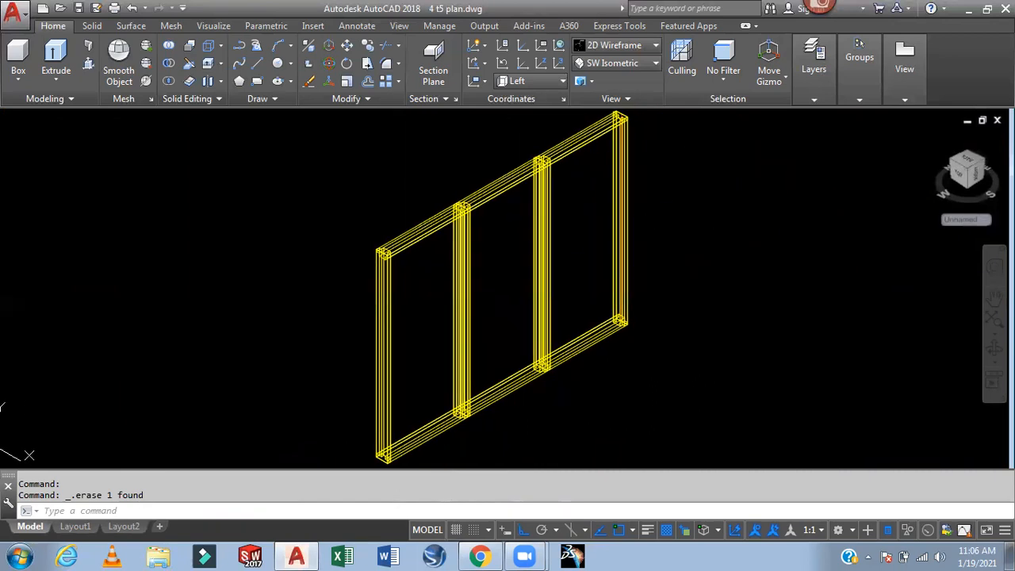
click(169, 45)
scroll(631, 147, down, 2)
click(661, 125)
click(419, 353)
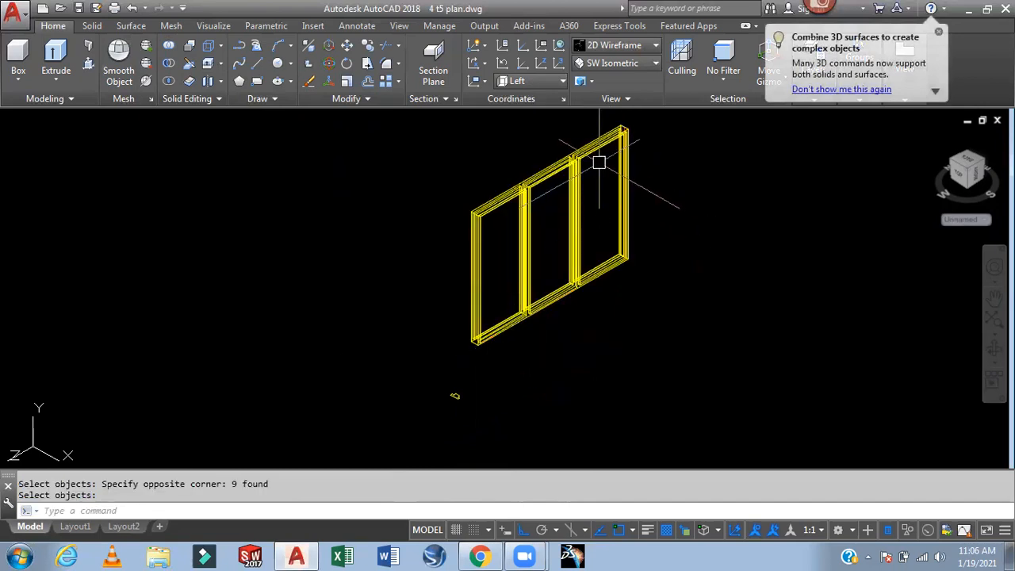
Switch to the Front view, focused on the lower part of the window frame
scroll(598, 163, up, 4)
scroll(555, 163, down, 3)
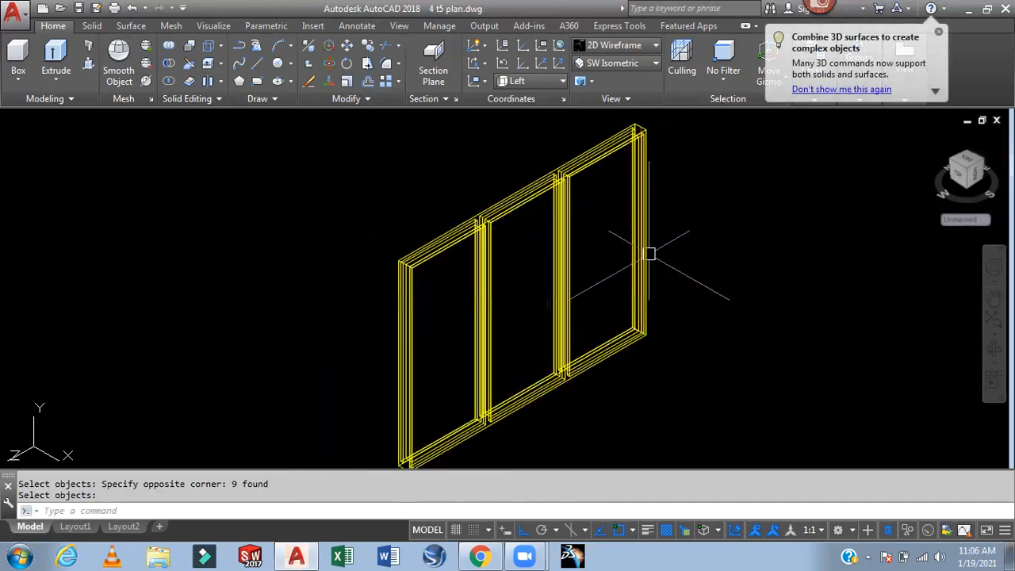
scroll(649, 254, down, 1)
click(626, 63)
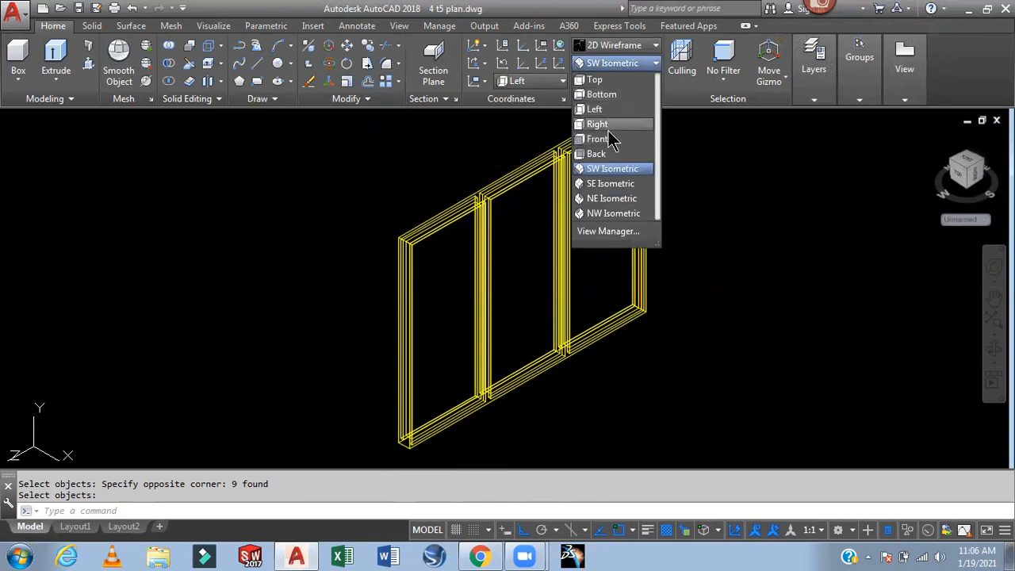
click(611, 138)
middle_drag(808, 390, 550, 389)
scroll(589, 243, up, 3)
middle_drag(589, 242, 464, 192)
middle_drag(516, 235, 419, 249)
Set the current drawing colour to magenta
text(ol)
key(Return)
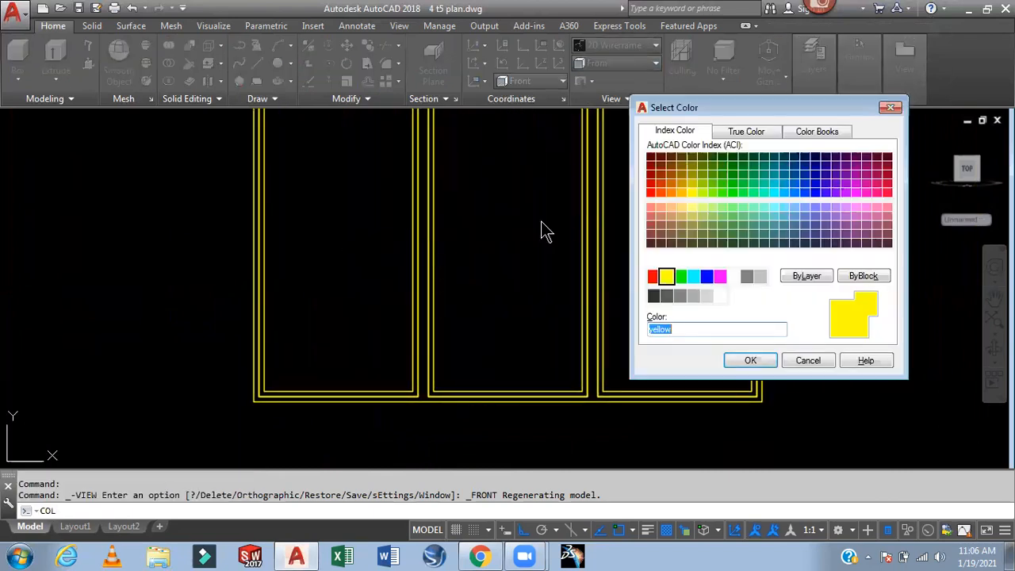
click(719, 276)
click(739, 357)
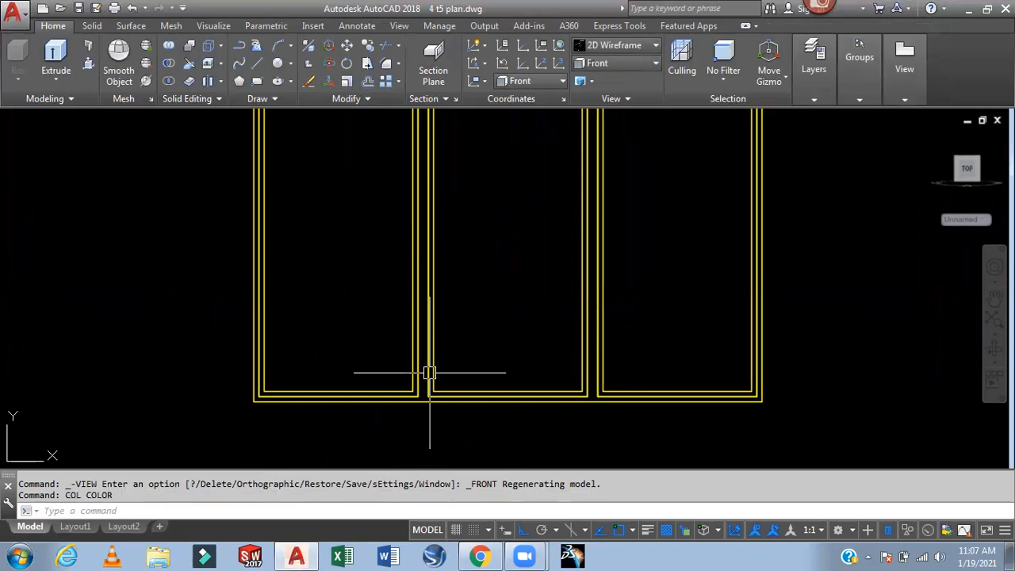
Draw a circle of radius 1 just inside the lower-left corner of the frame's left opening
scroll(283, 363, up, 4)
middle_drag(283, 362, 392, 320)
text(c)
key(Return)
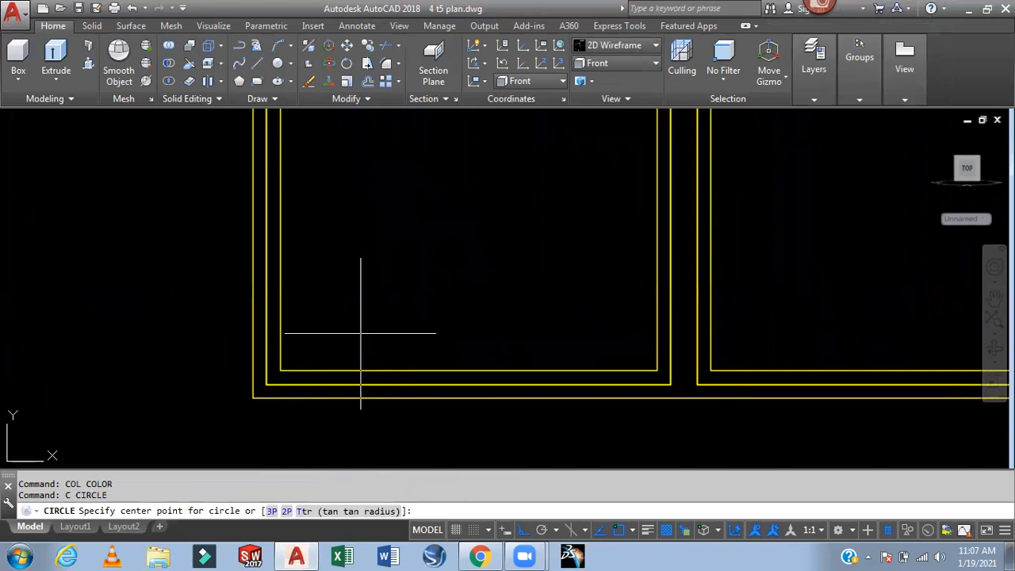
click(321, 333)
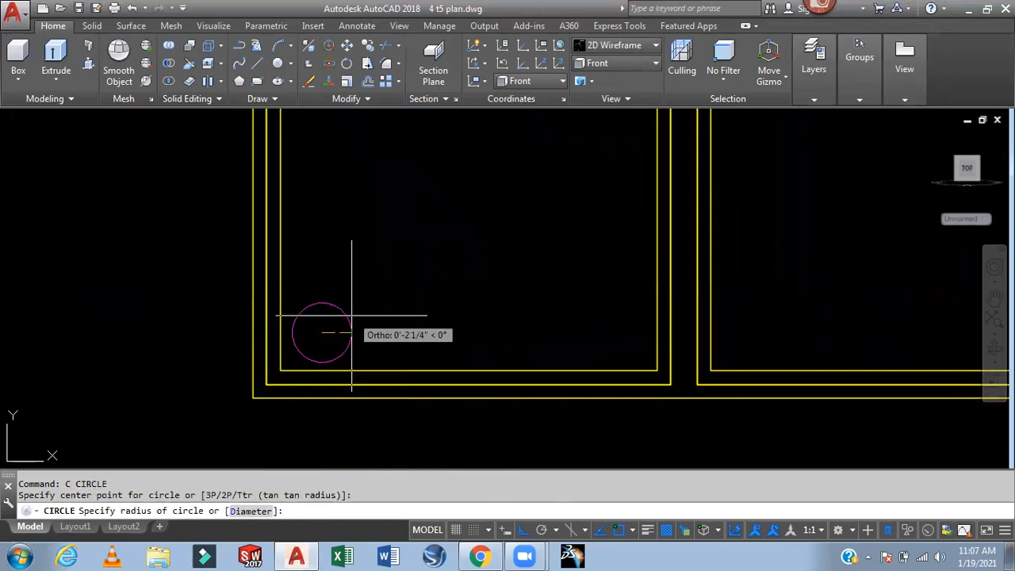
text(1)
key(Return)
scroll(380, 331, up, 2)
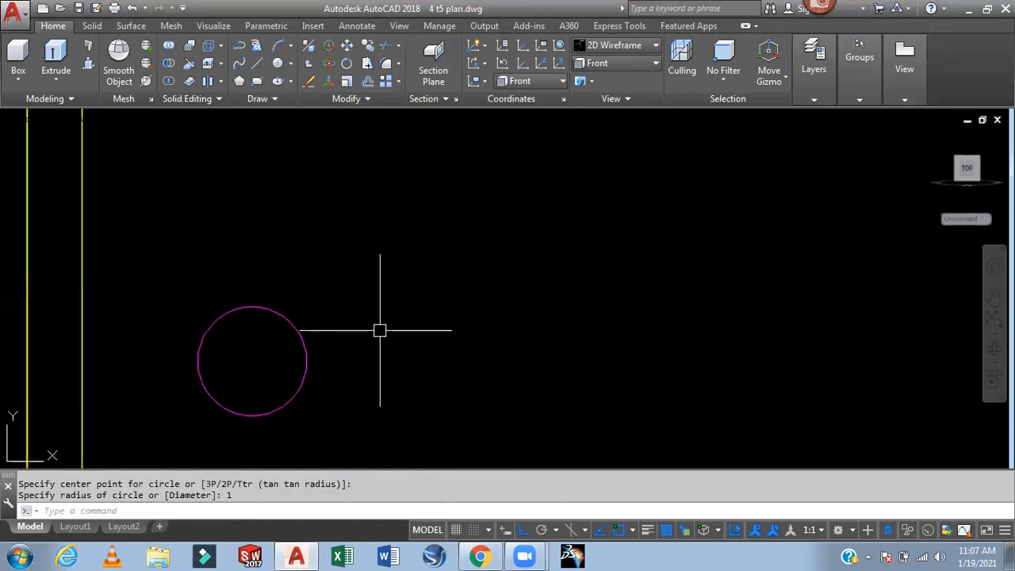
Copy the magenta circle 5 units horizontally to the right, using its centre as the base point
text(co)
key(Return)
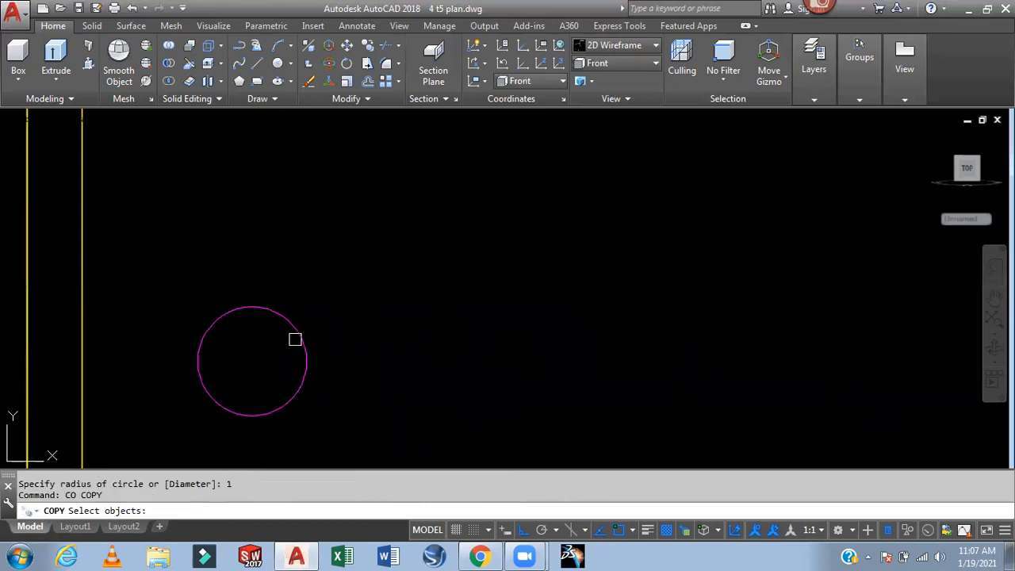
click(303, 330)
key(Return)
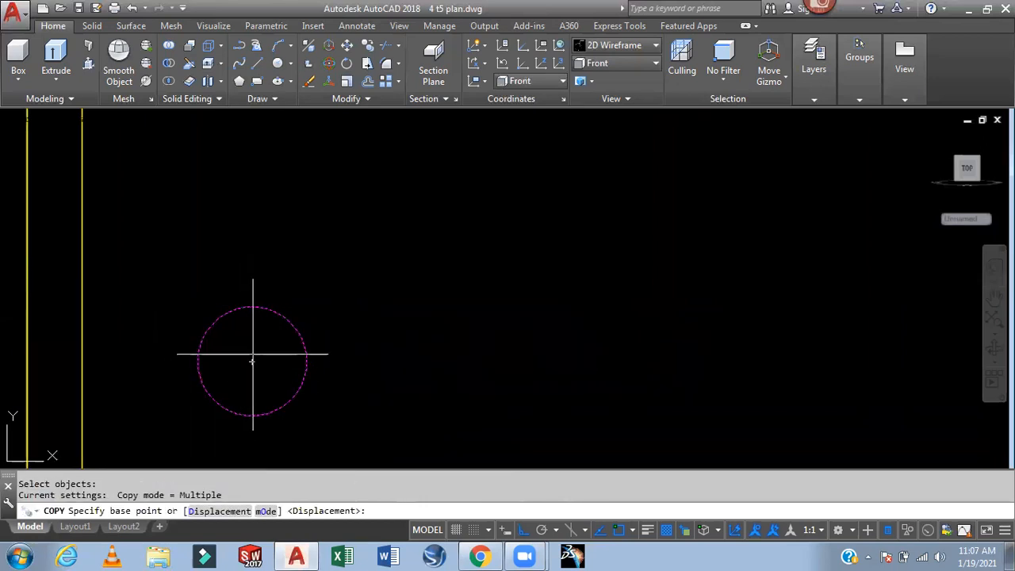
click(252, 362)
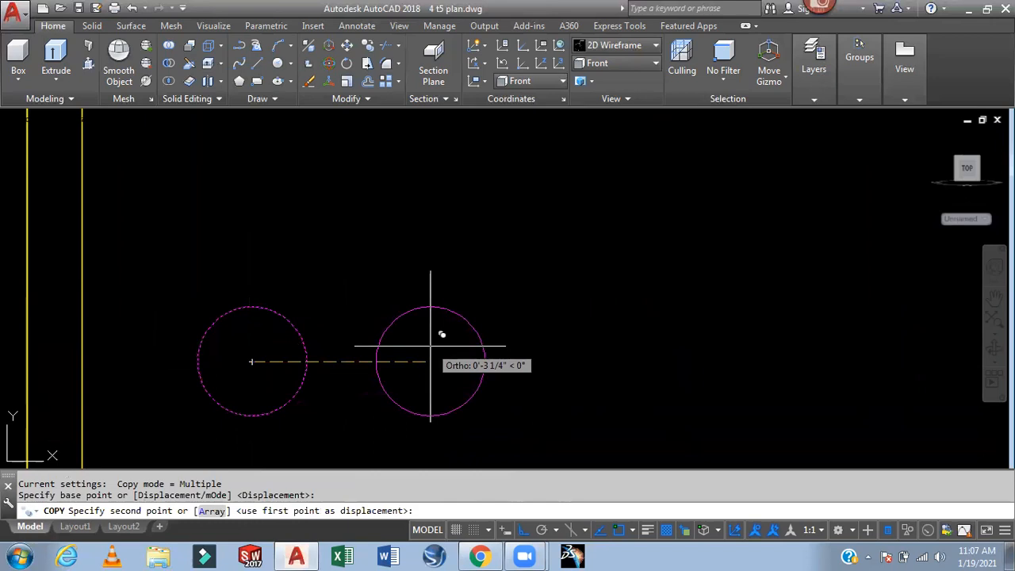
text(5)
key(Return)
key(Escape)
Draw a line joining the bottom quadrant points of the two circles
text(1)
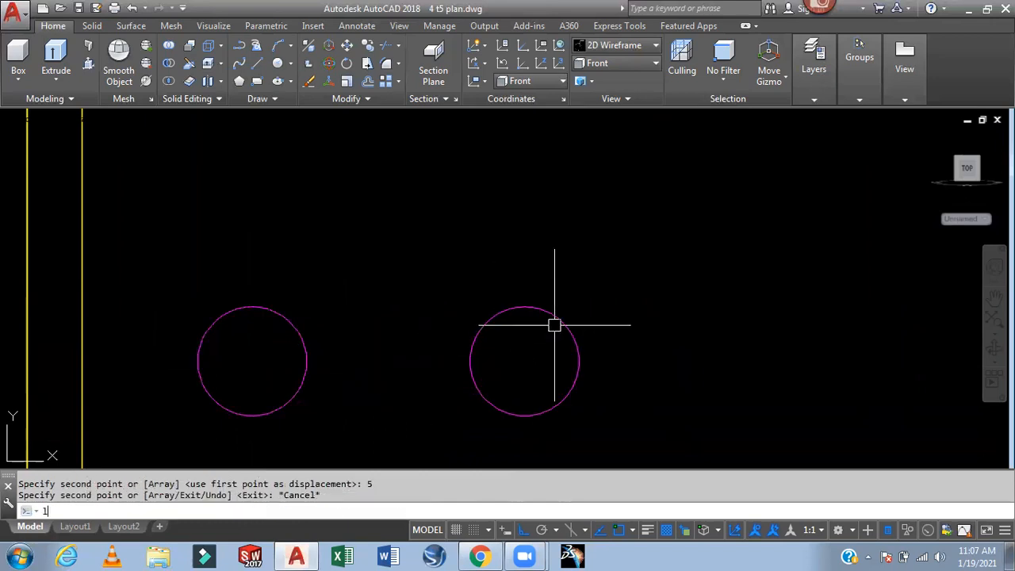
key(Return)
click(252, 414)
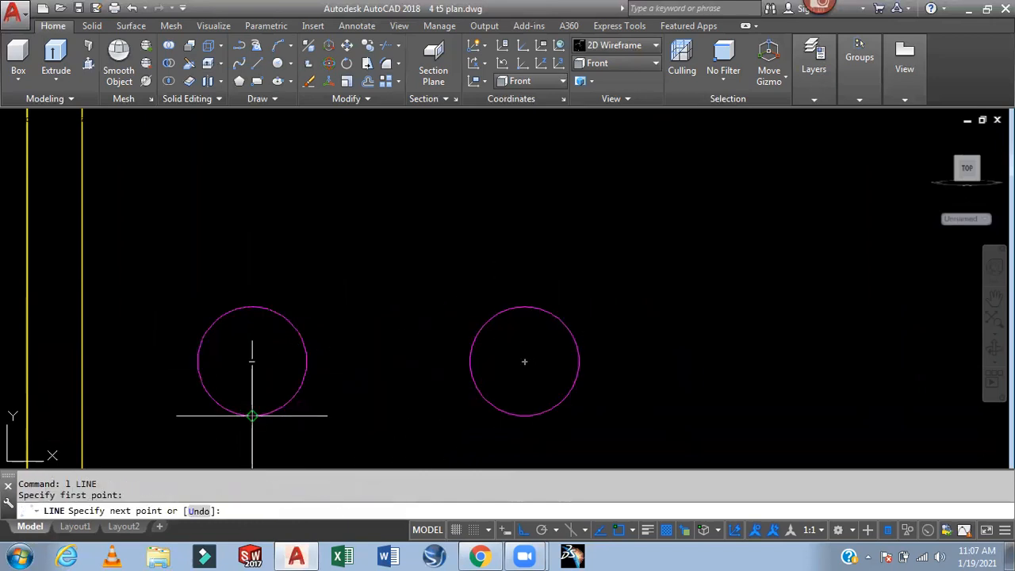
click(524, 415)
key(Return)
text(o)
key(Return)
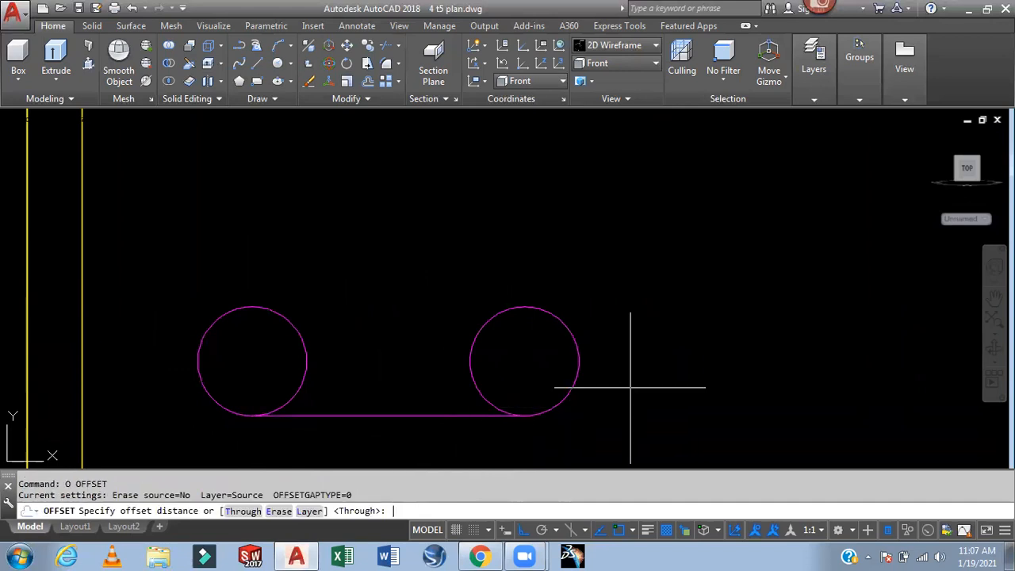
text(15)
key(Return)
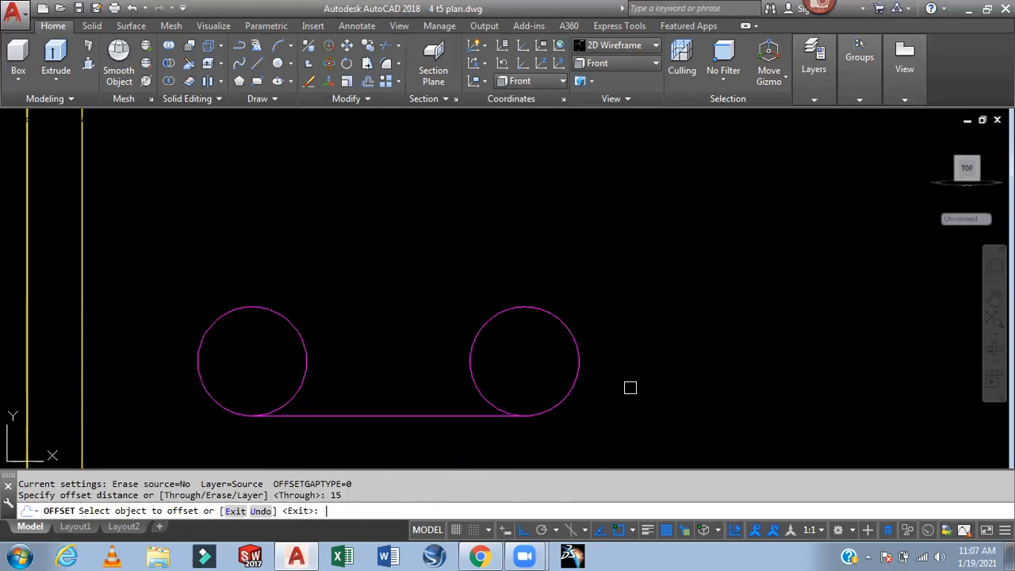
key(Escape)
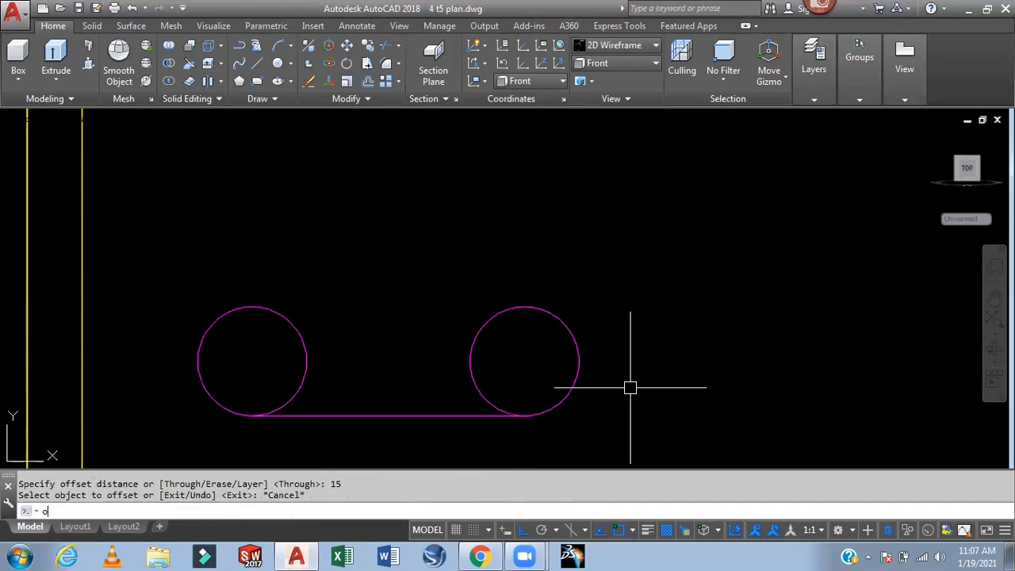
Offset the line between the circles upward by 1.5
text(o)
key(Return)
text(1.5)
key(Return)
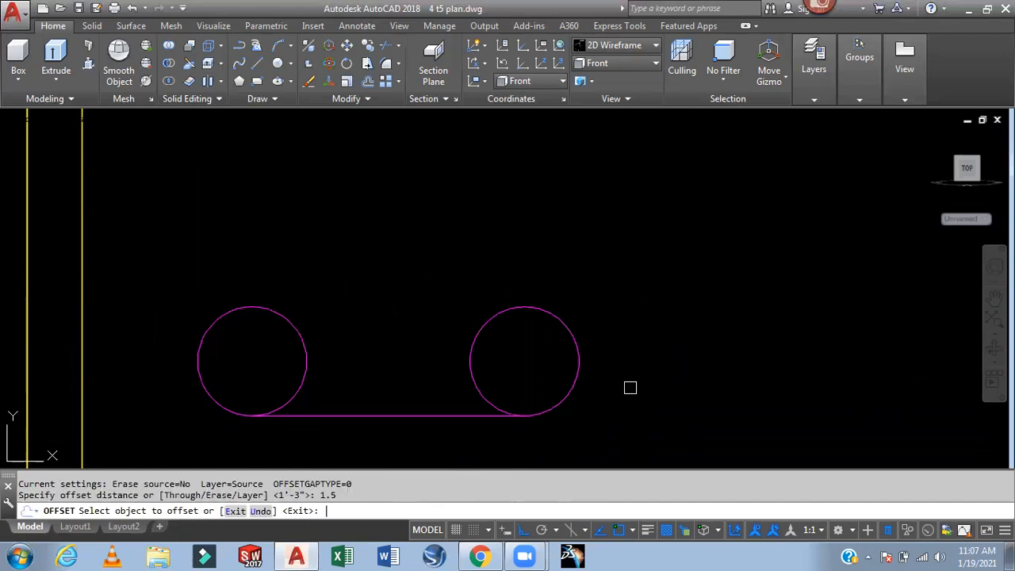
click(416, 414)
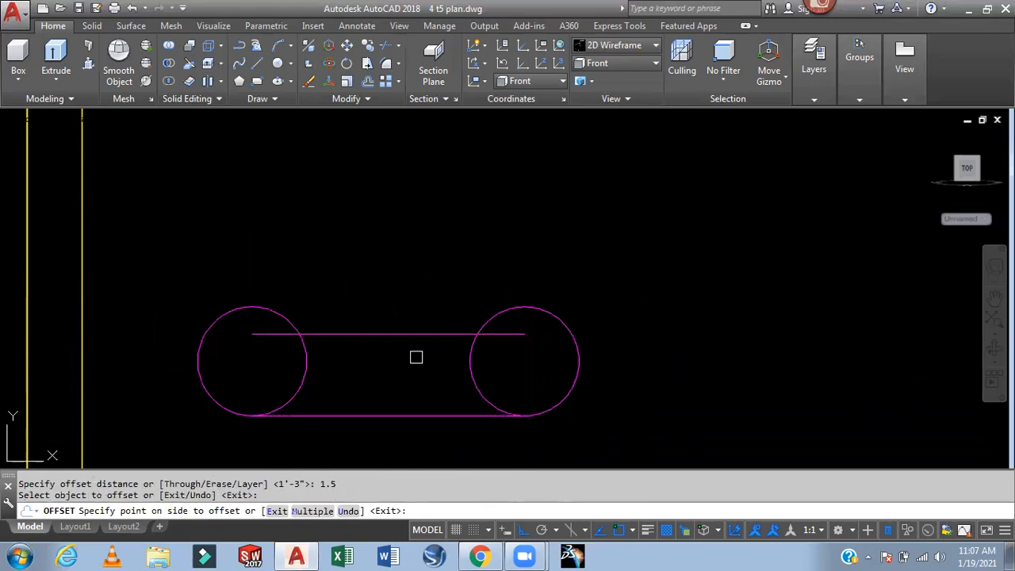
click(416, 357)
key(Escape)
Trim away the circles' inner arcs between the two lines and delete the upper offset line
text(tr)
key(Return)
key(Return)
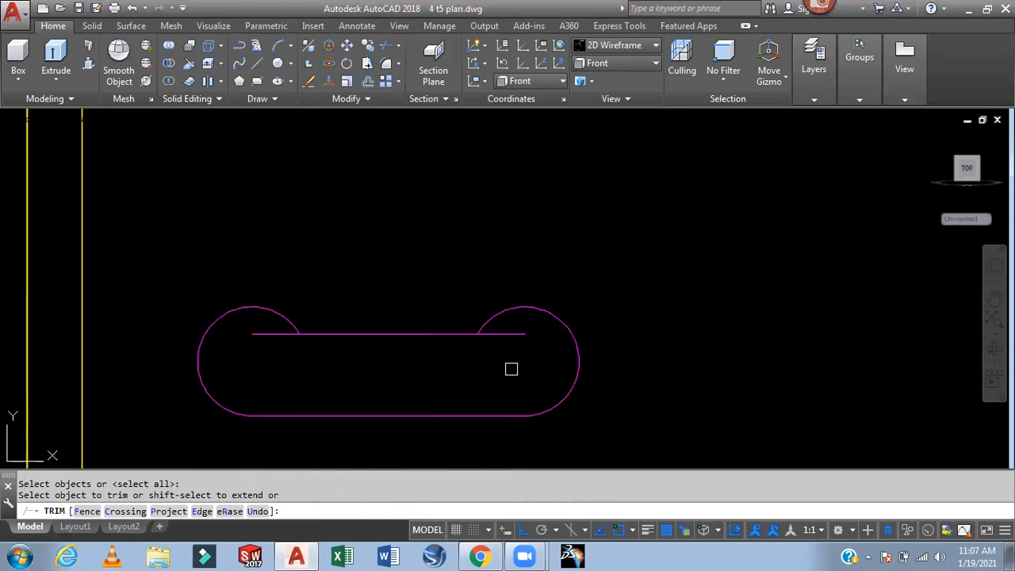
key(Escape)
click(430, 334)
key(Delete)
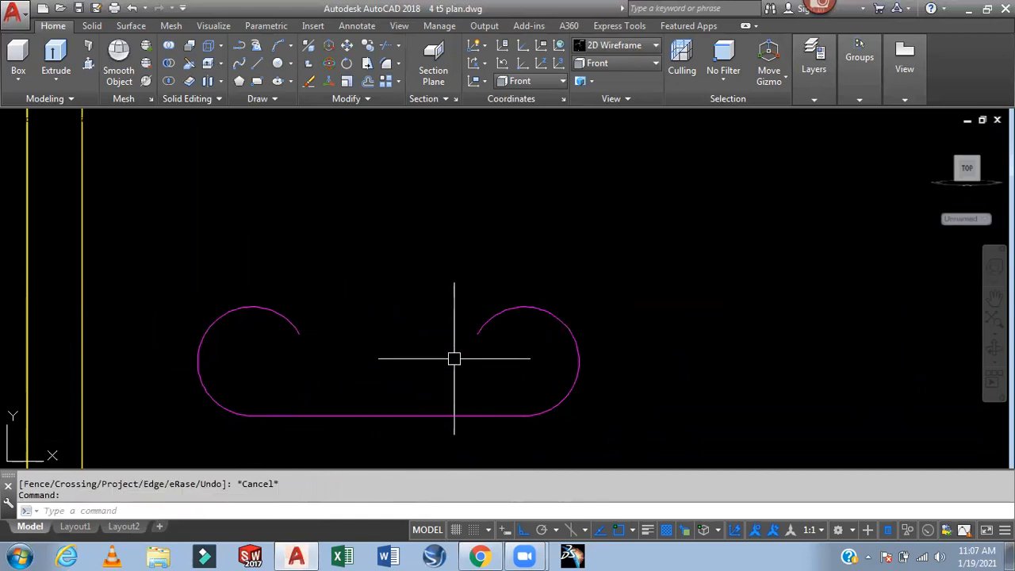
Join the two remaining arcs and the bottom line into one polyline
text(j)
key(Return)
click(581, 281)
click(247, 426)
key(Return)
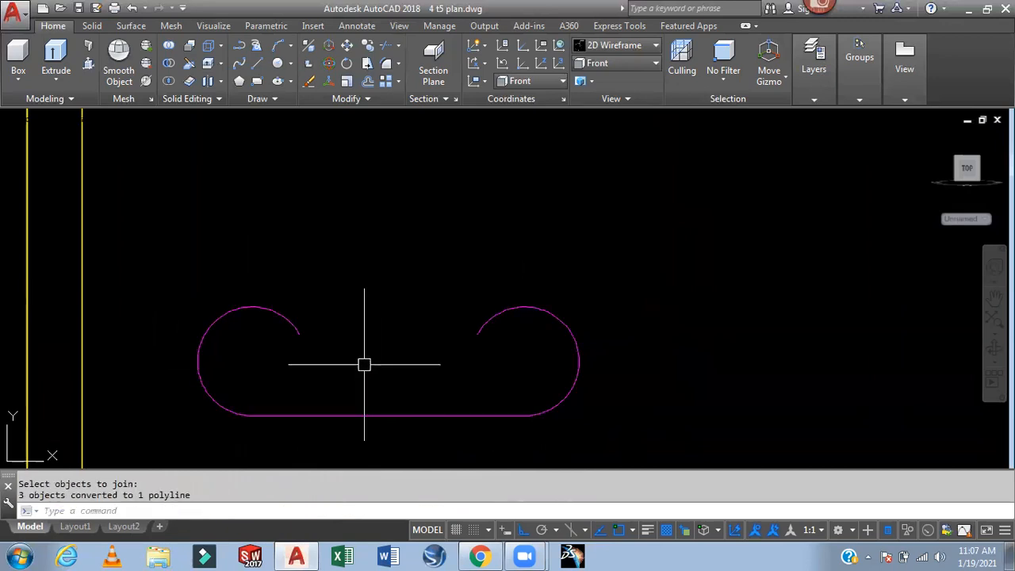
Offset the curled polyline inward by 0.3
text(o)
key(Return)
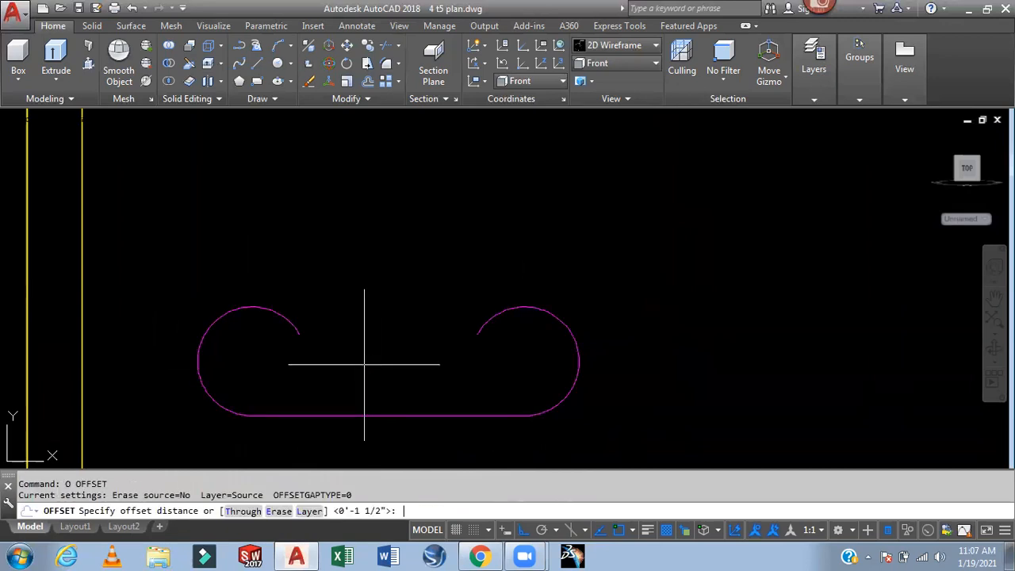
text(.3)
key(Return)
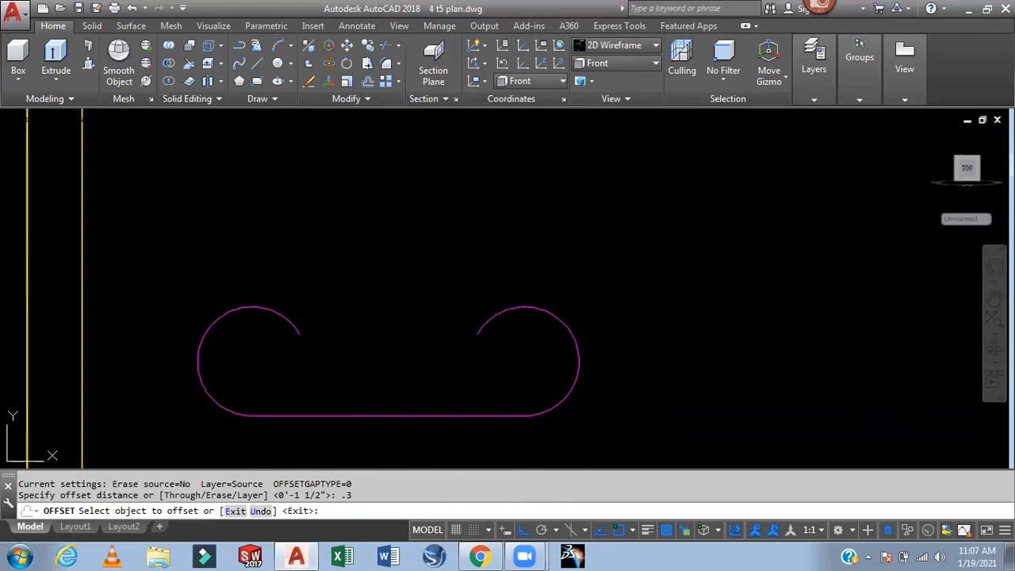
click(544, 312)
click(527, 336)
key(Escape)
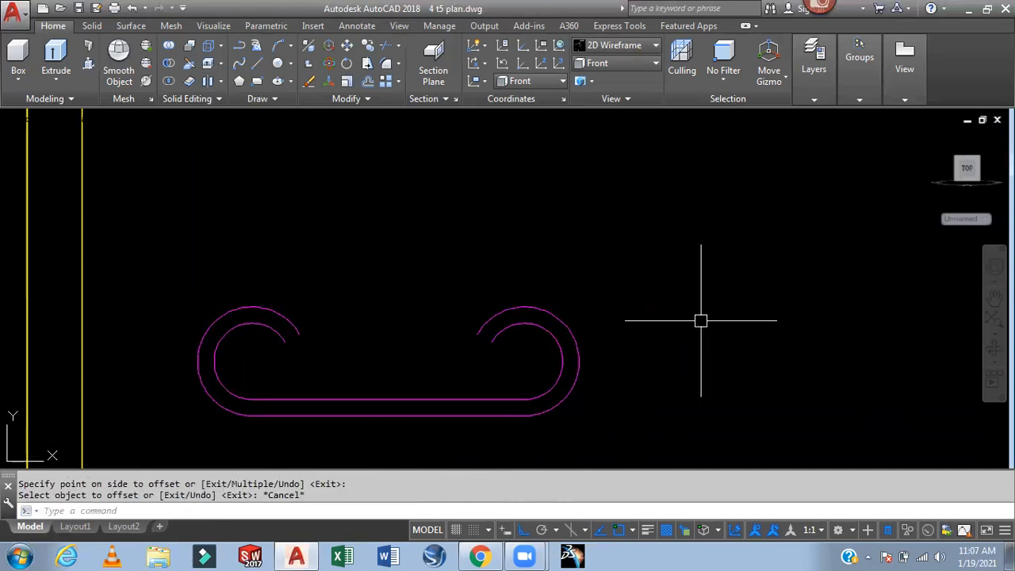
Close both open ends of the scroll with short lines between the inner and outer curves
text(l)
key(Return)
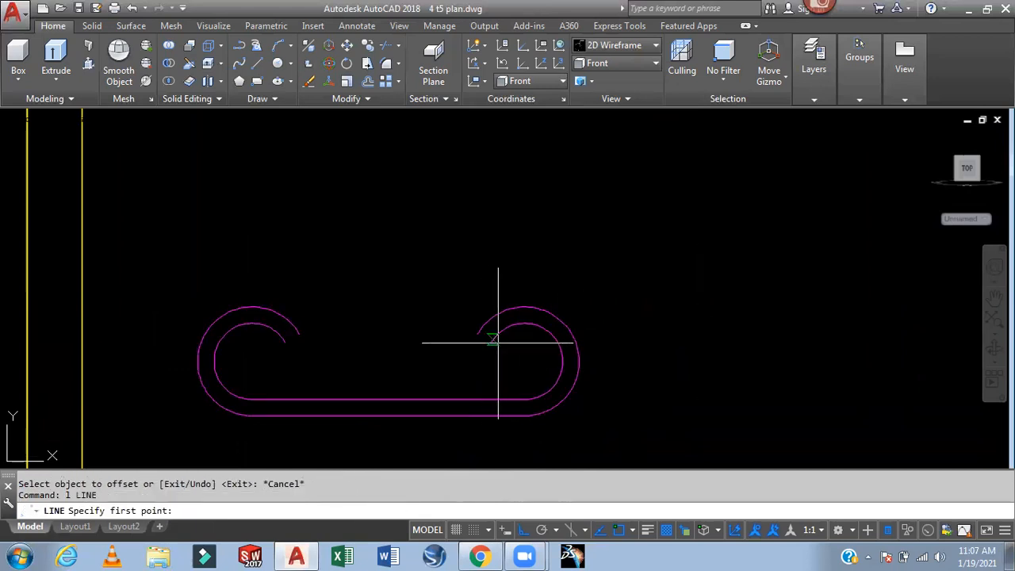
click(491, 341)
click(478, 332)
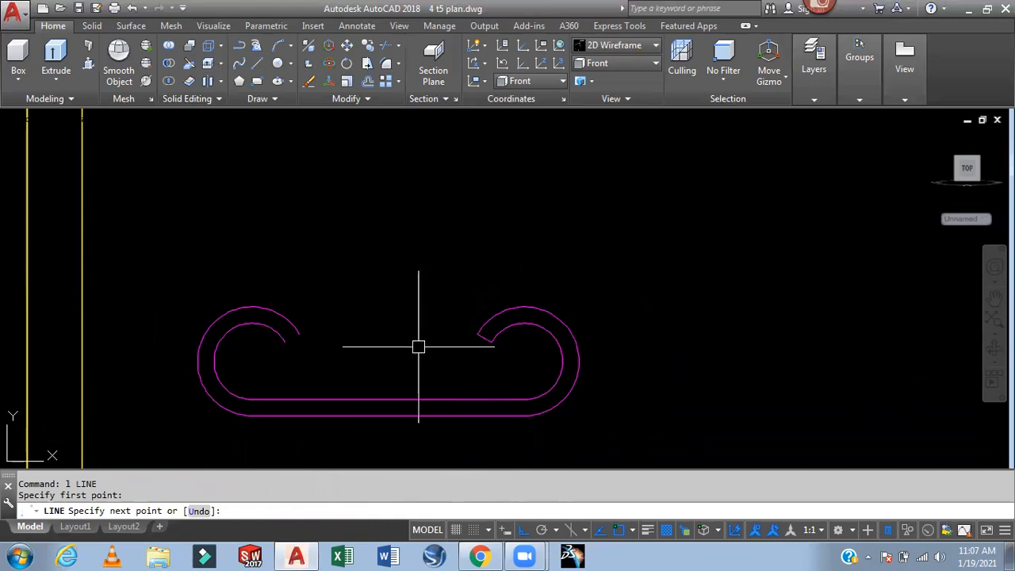
key(Return)
key(Return)
click(284, 341)
click(298, 334)
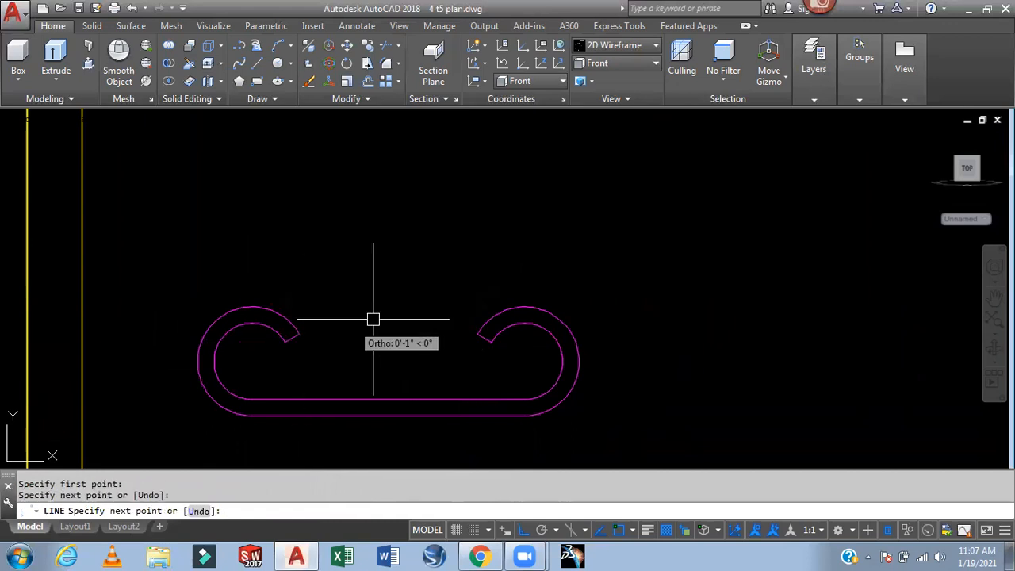
key(Return)
Join the inner and outer curves and the end lines into one closed polyline
text(j)
key(Return)
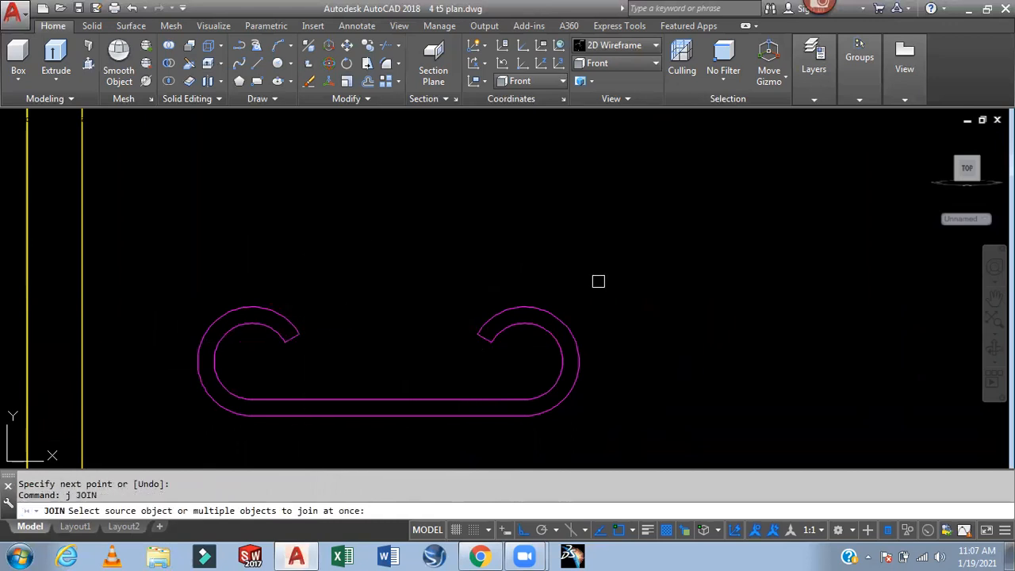
click(604, 277)
click(181, 428)
key(Return)
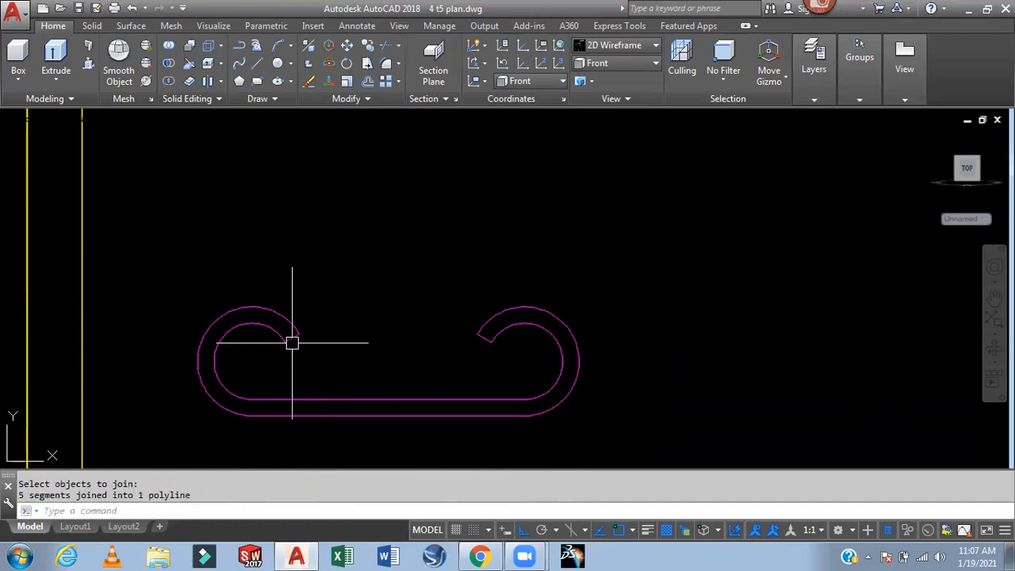
scroll(369, 325, down, 3)
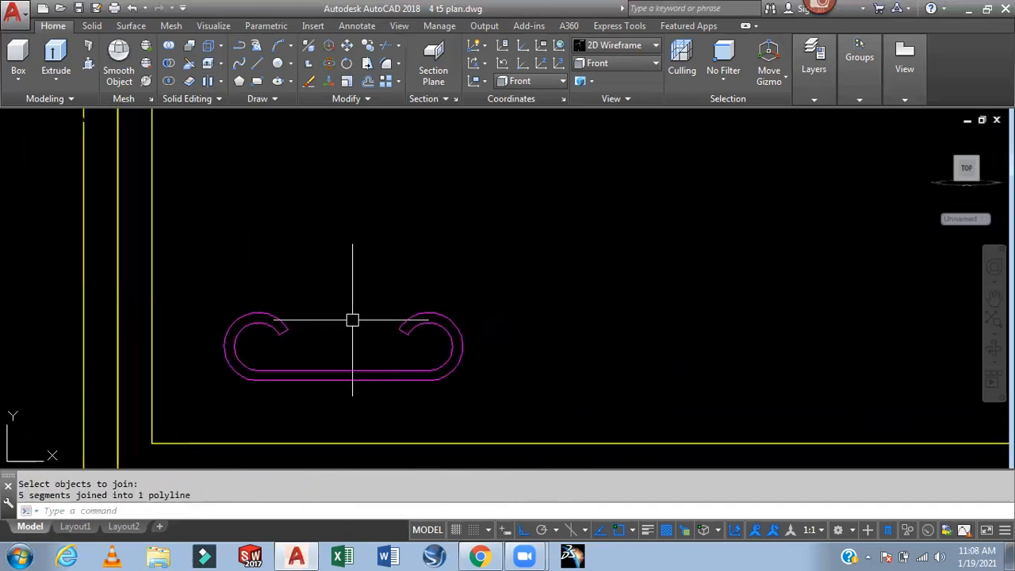
text(mi)
key(Return)
click(360, 371)
key(Return)
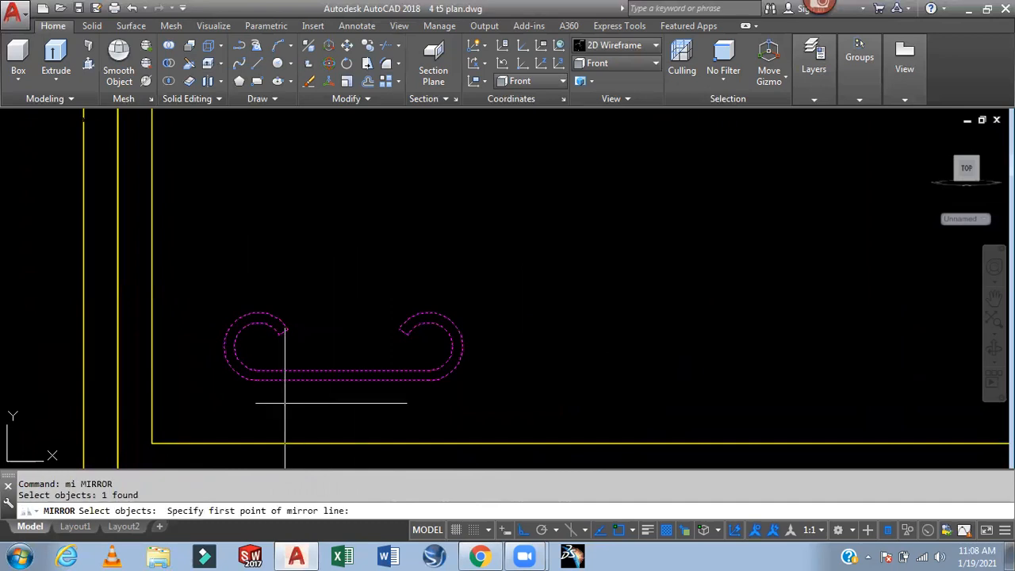
key(Escape)
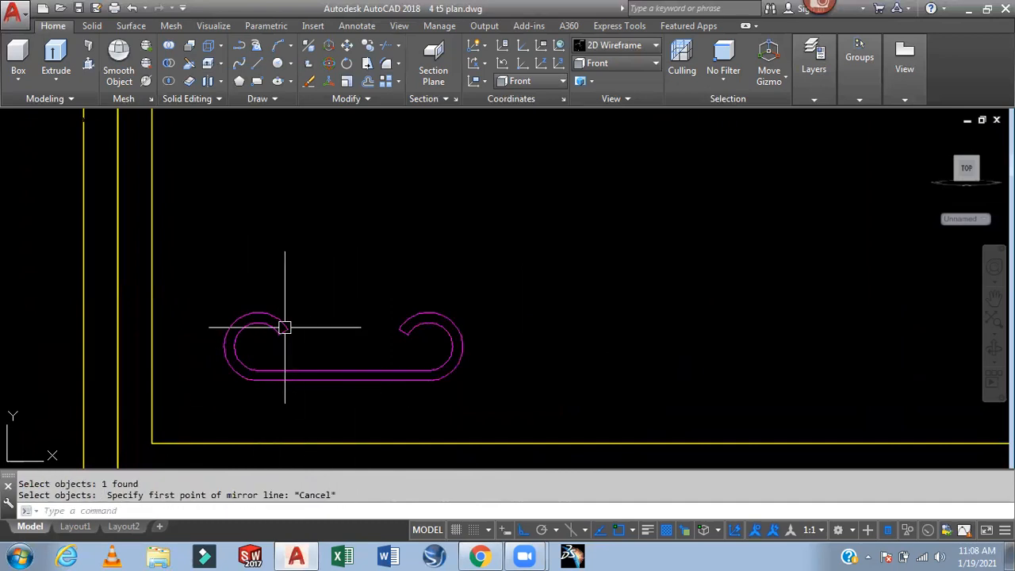
Extrude the closed scroll profile to a height of 2
key(Return)
click(283, 323)
key(Return)
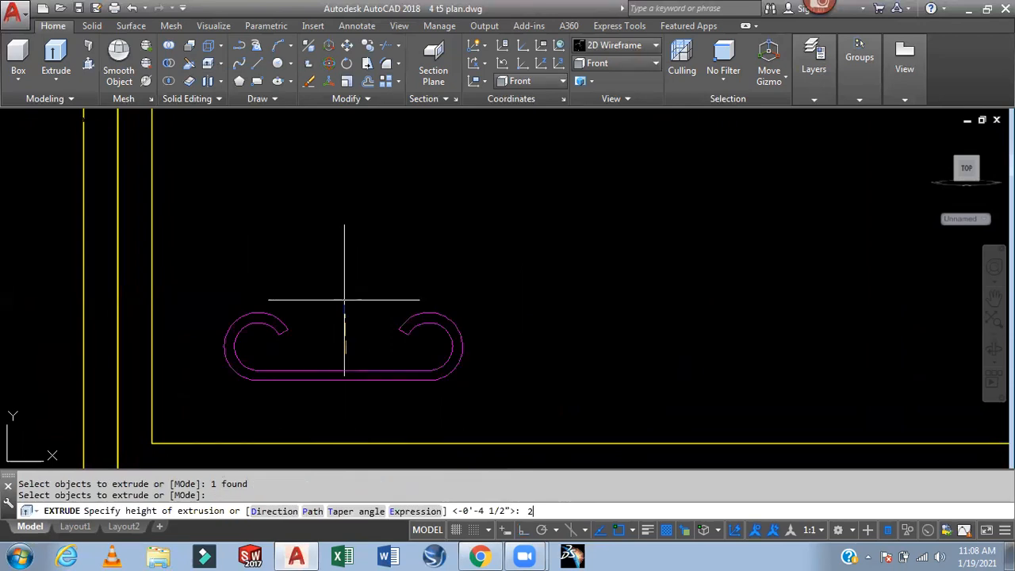
text(2)
key(Return)
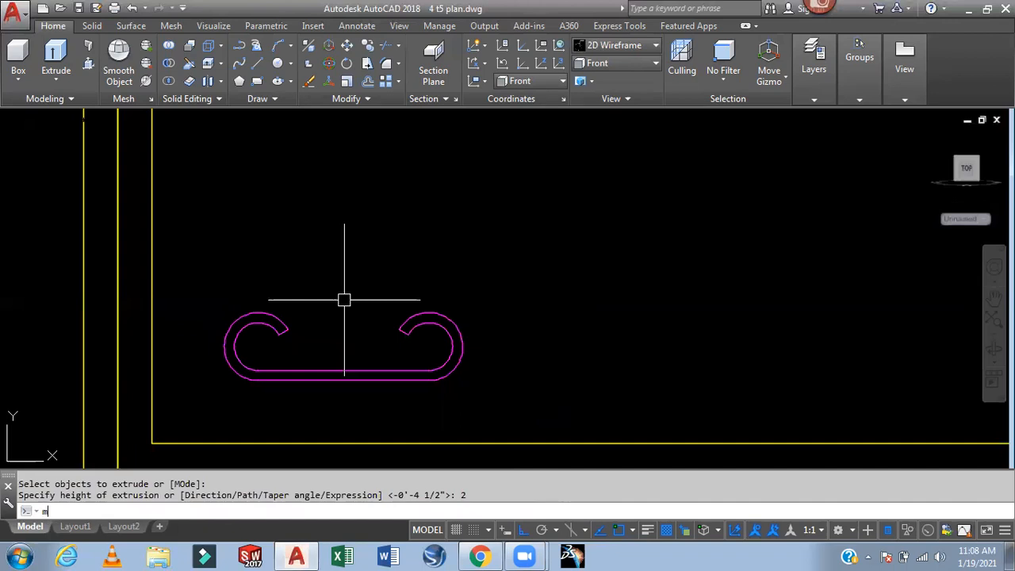
Mirror the extruded scroll downward about its straight bottom edge, keeping the original
text(mi)
key(Return)
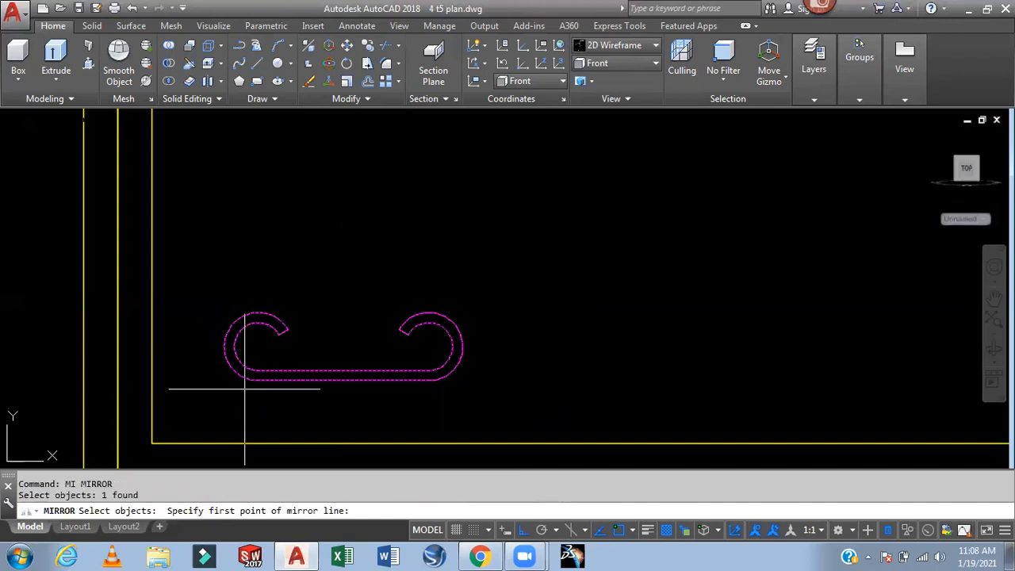
click(344, 381)
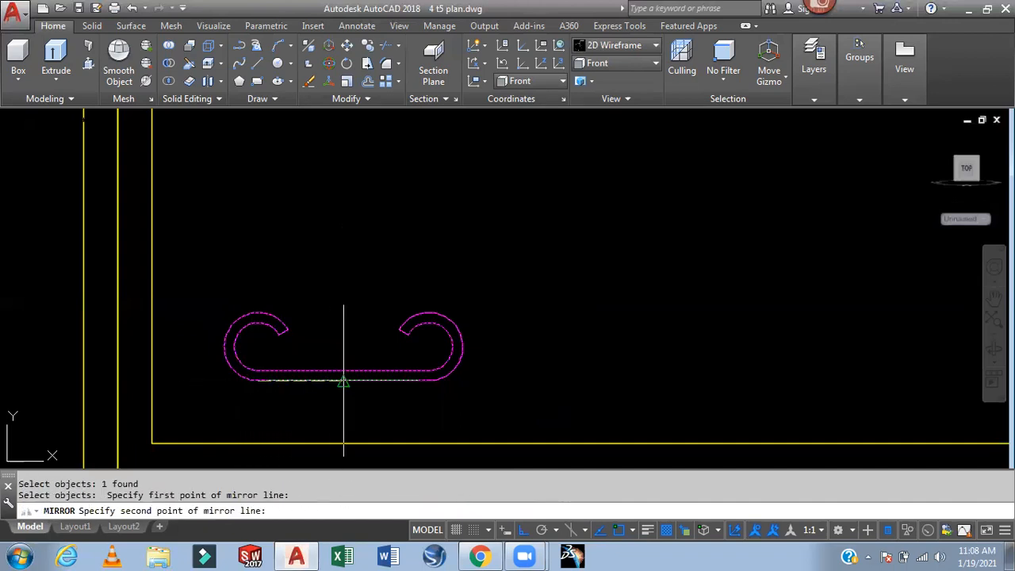
click(424, 381)
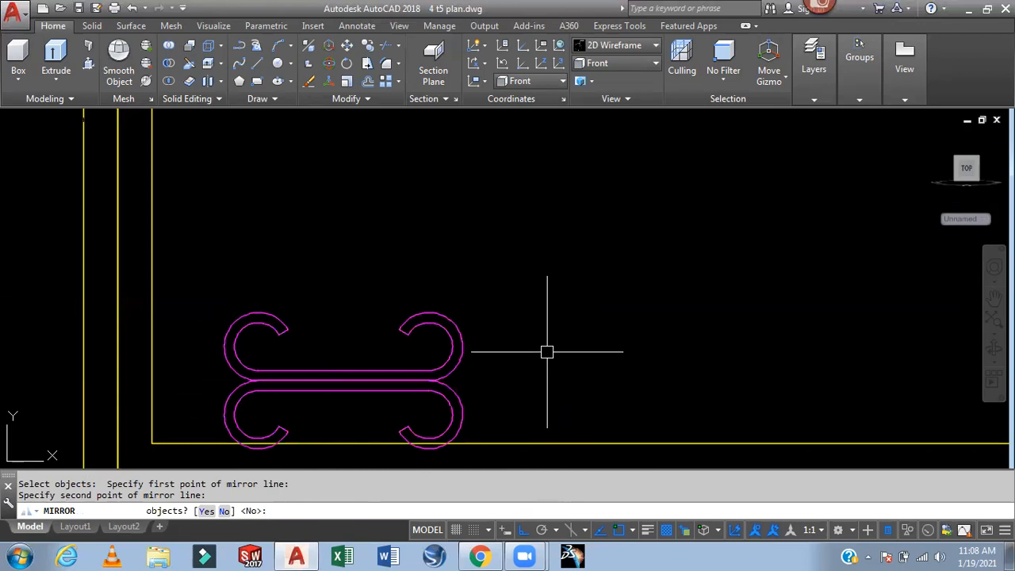
key(Return)
Move the two scroll solids straight up together, clear of the frame's lower rail
text(m)
key(Return)
click(502, 334)
click(385, 378)
key(Return)
click(343, 381)
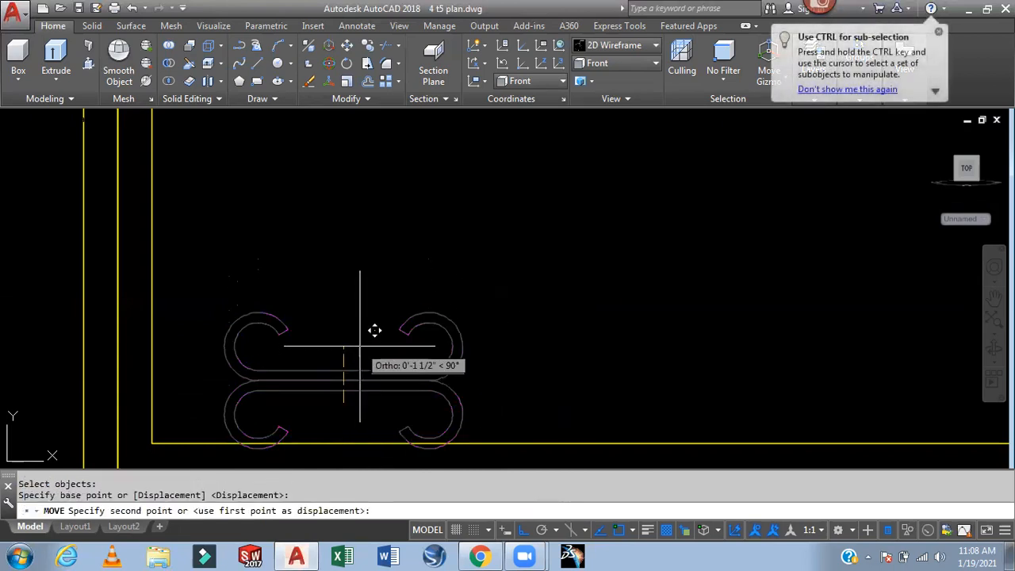
click(389, 284)
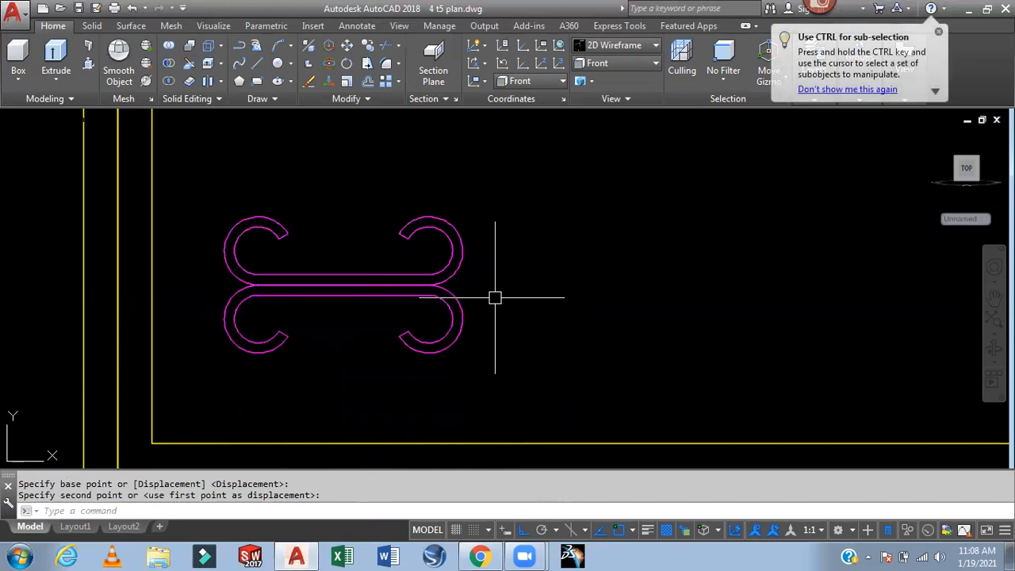
text(co)
key(Return)
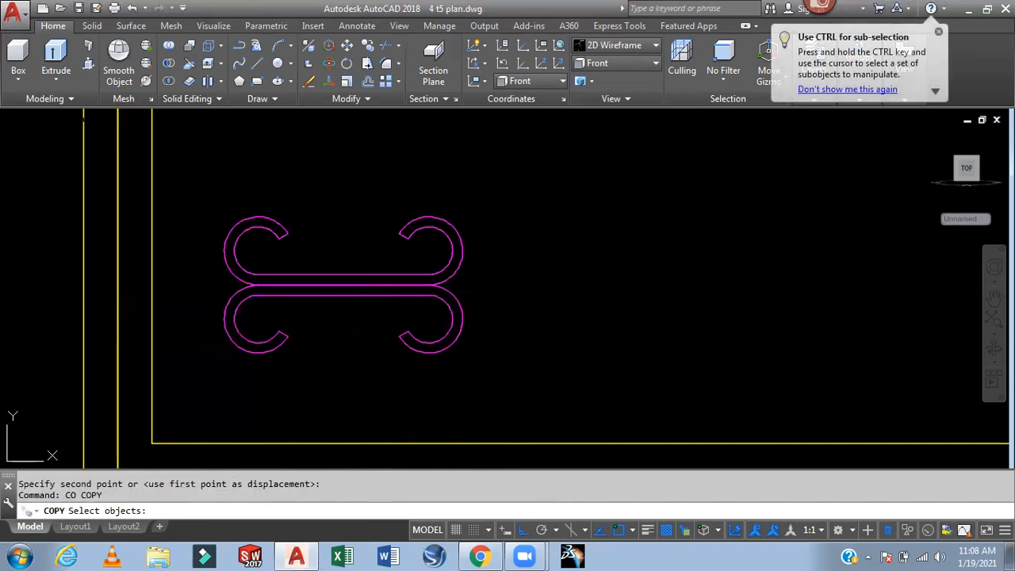
key(Escape)
Rotate both scroll solids 45 degrees about the midpoint of their shared edge
text(ro)
key(Return)
click(496, 252)
click(349, 344)
key(Return)
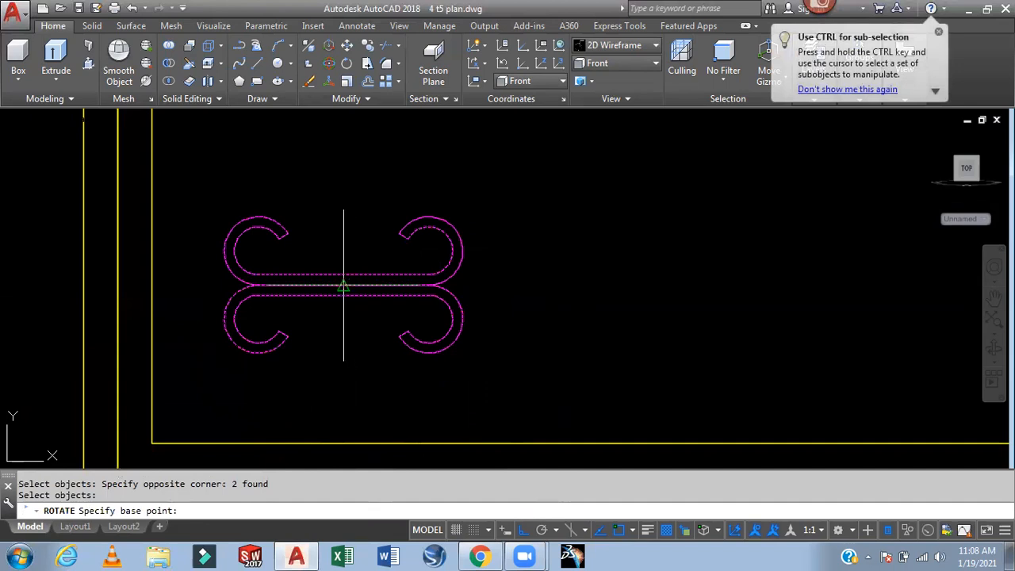
click(344, 285)
text(45)
key(Return)
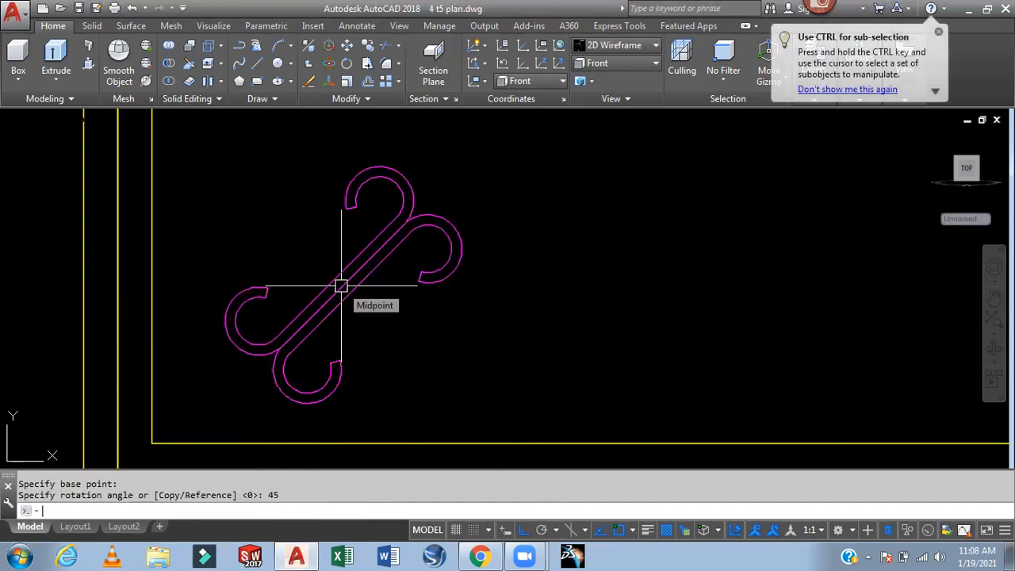
scroll(523, 309, down, 4)
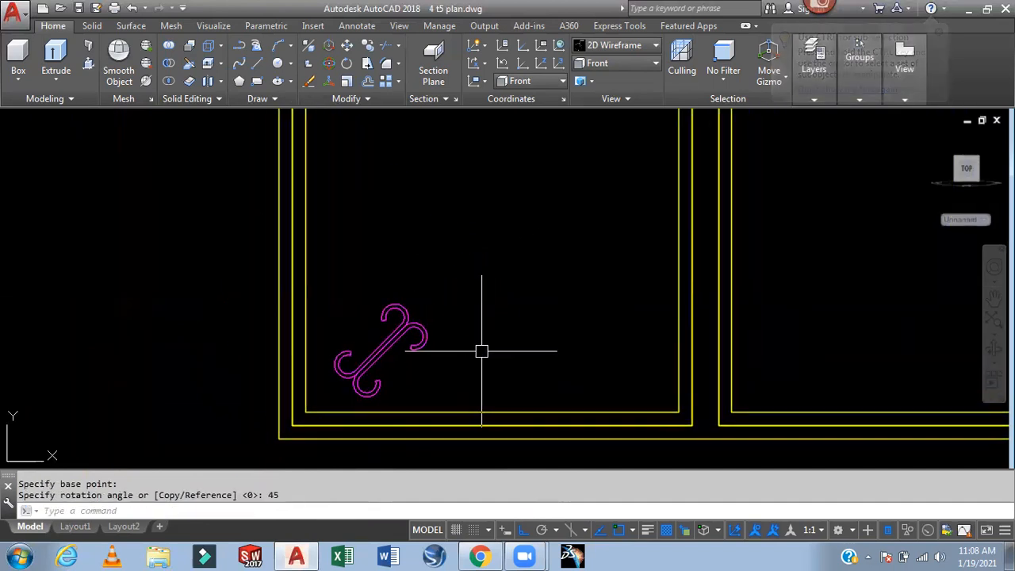
Move the rotated scroll pair horizontally into the right half of the first window panel's opening
text(m)
key(Return)
click(463, 297)
click(379, 355)
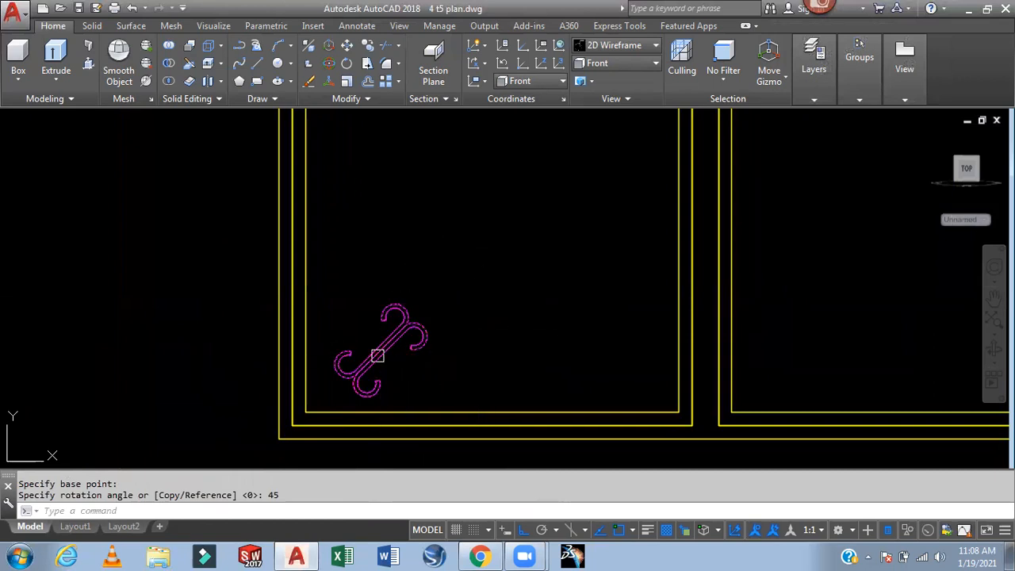
key(Return)
click(462, 367)
click(624, 305)
middle_drag(593, 306, 573, 256)
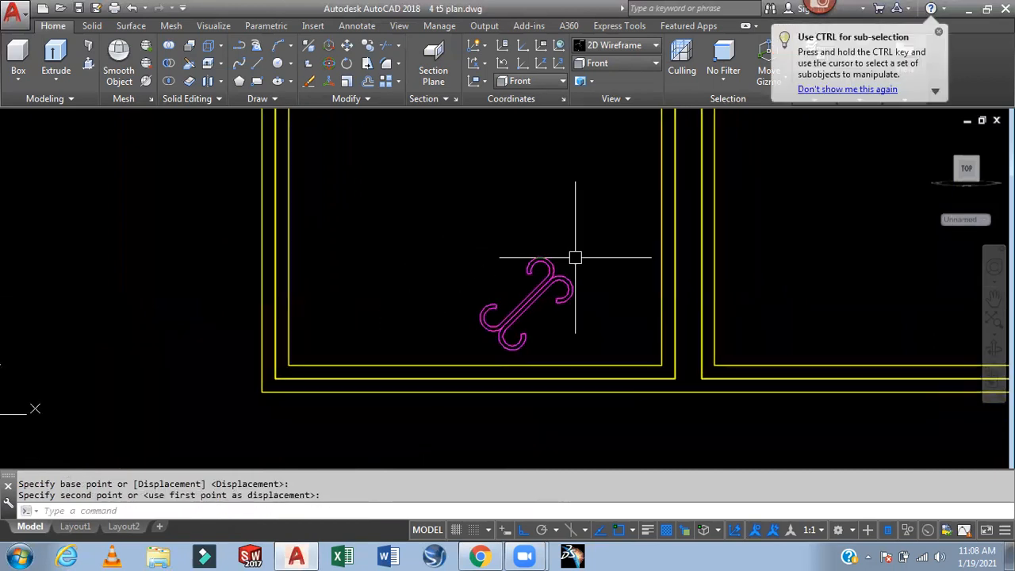
Copy the scroll pair horizontally into the left half of the same panel opening
text(co)
key(Return)
click(604, 246)
click(502, 310)
key(Return)
click(498, 325)
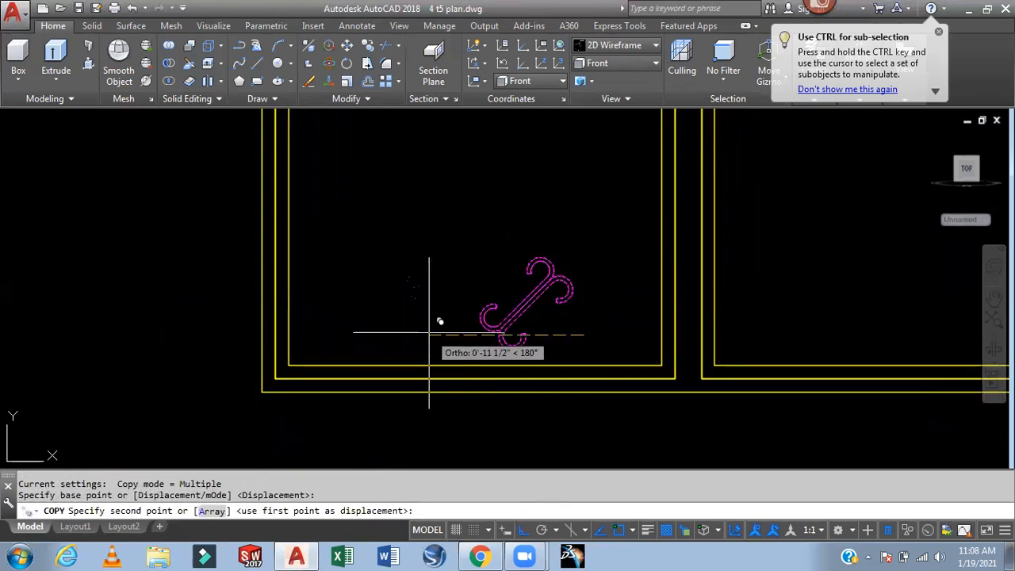
click(344, 331)
key(Escape)
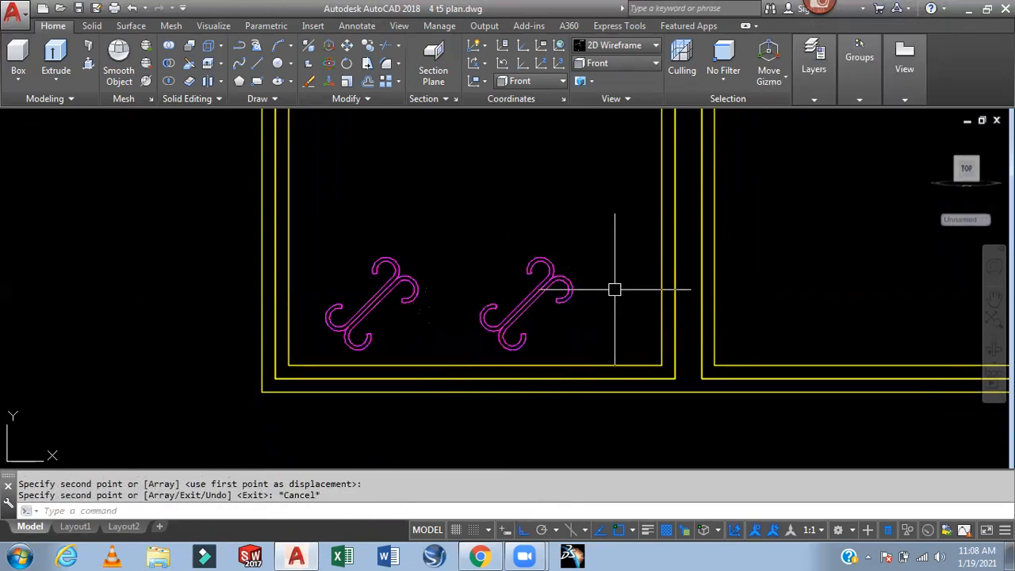
Move the right-hand scroll pair straight up, leaving room for a mirrored pair beneath it
text(m)
key(Return)
click(602, 246)
click(513, 298)
key(Return)
click(599, 324)
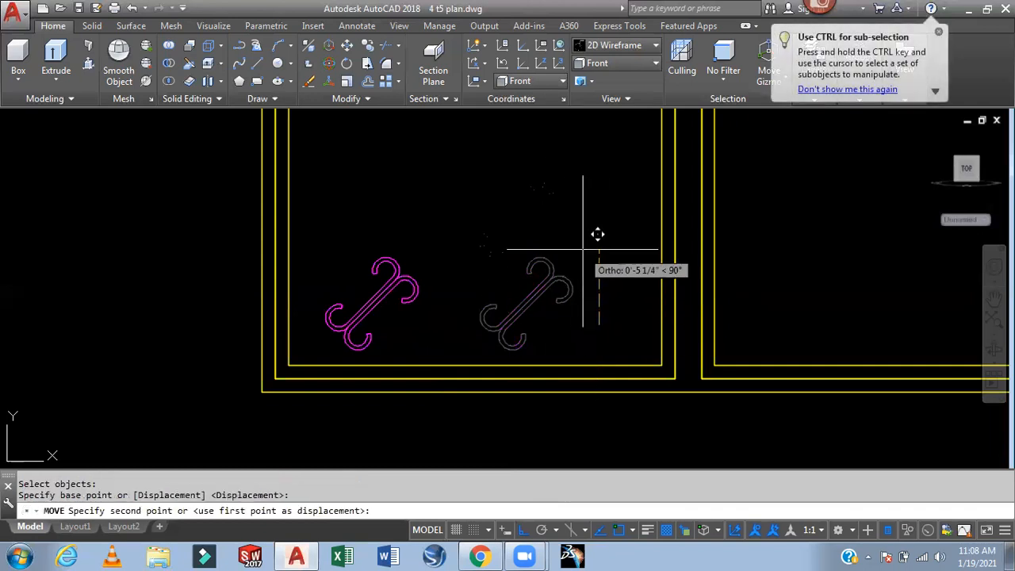
click(581, 223)
middle_drag(581, 234, 521, 264)
Mirror the raised scroll pair to the right about a vertical line through its outermost curl, keeping the original
text(mi)
key(Return)
click(539, 164)
click(484, 263)
scroll(531, 233, up, 4)
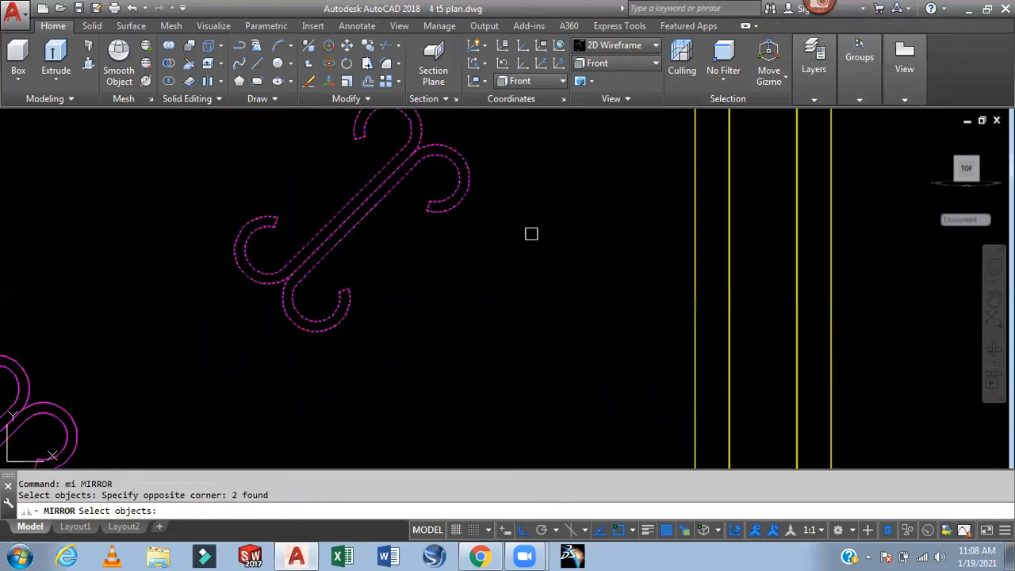
click(469, 178)
click(474, 306)
key(Return)
Mirror both raised scroll pairs downward about a horizontal line through their lowest curls, keeping the originals
scroll(555, 288, down, 2)
key(Return)
click(607, 164)
click(414, 305)
key(Return)
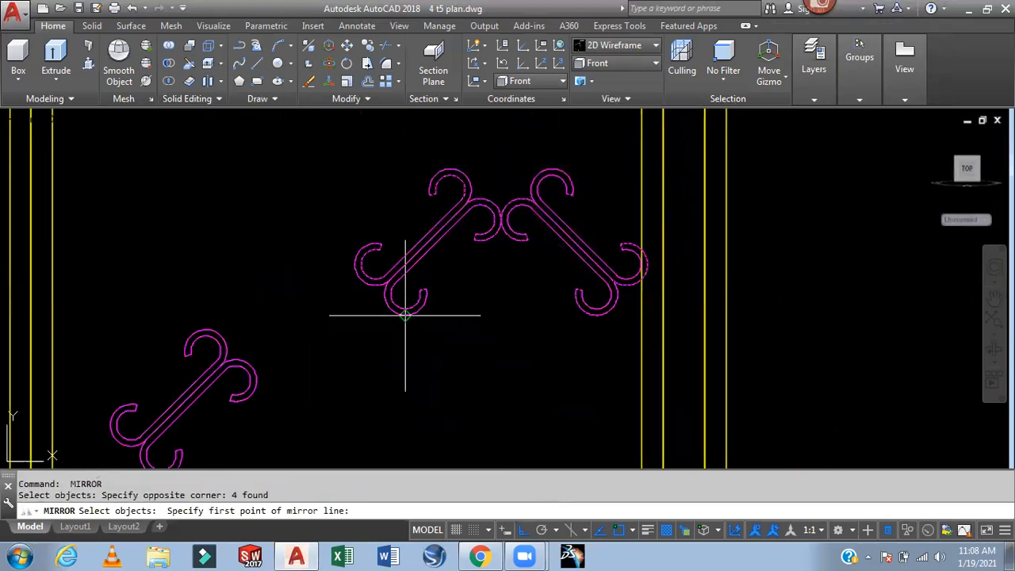
click(404, 312)
click(499, 310)
key(Return)
Draw a vertical guide line between the upper and lower touching points of the four-pair motif
middle_drag(506, 303, 485, 302)
text(1)
key(Return)
click(479, 225)
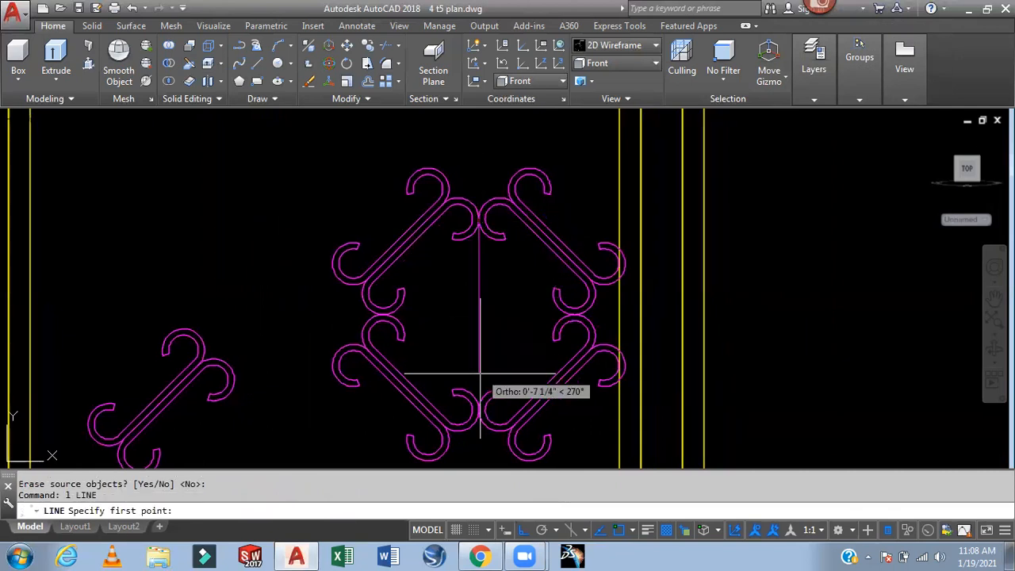
click(481, 396)
key(Return)
Rotate a copy of the separate scroll pair 90 degrees about its centre to form a cross-shaped rosette
middle_drag(301, 353, 357, 294)
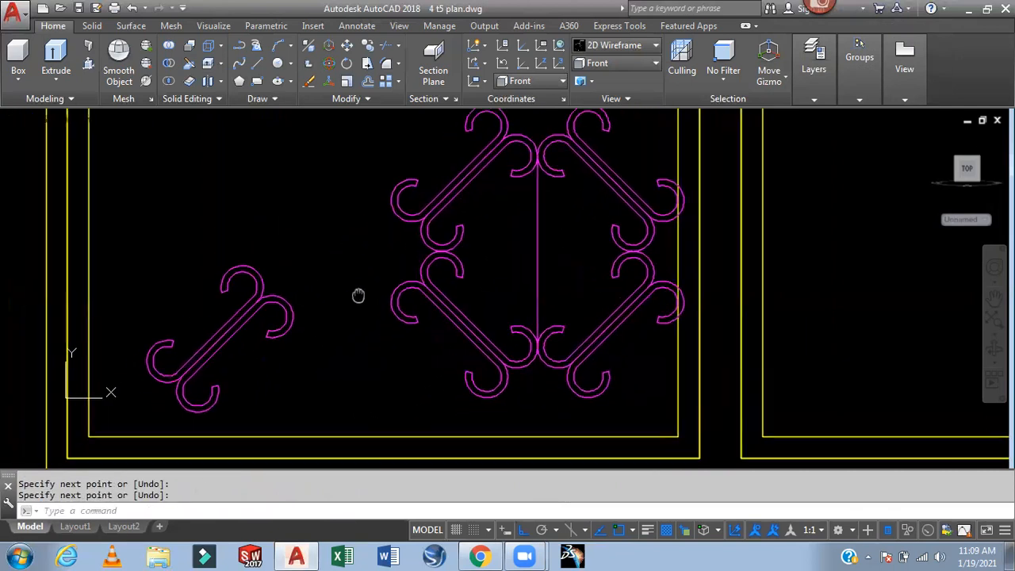
text(ro)
key(Return)
click(314, 237)
click(215, 358)
key(Return)
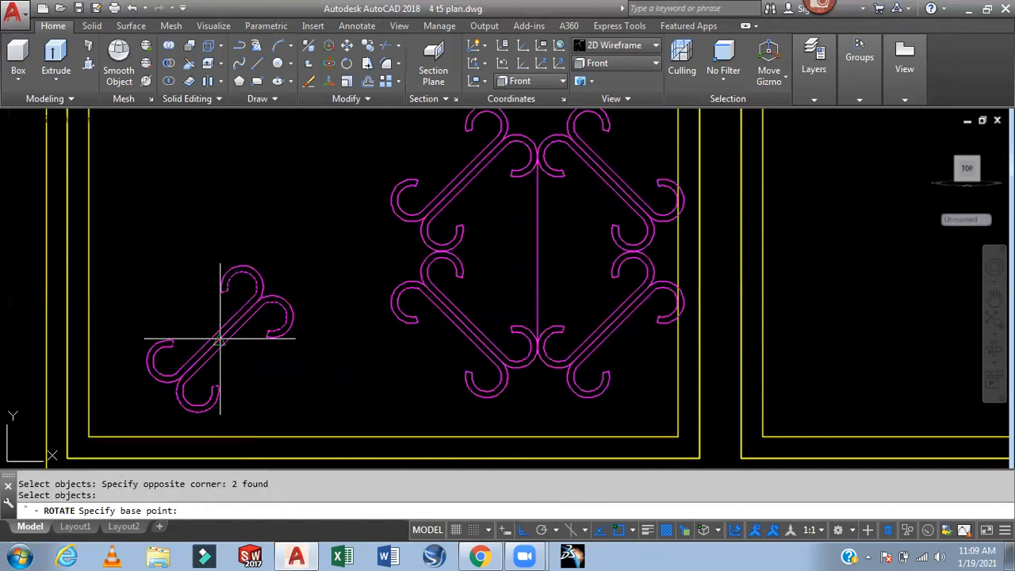
click(220, 339)
text(c)
key(Return)
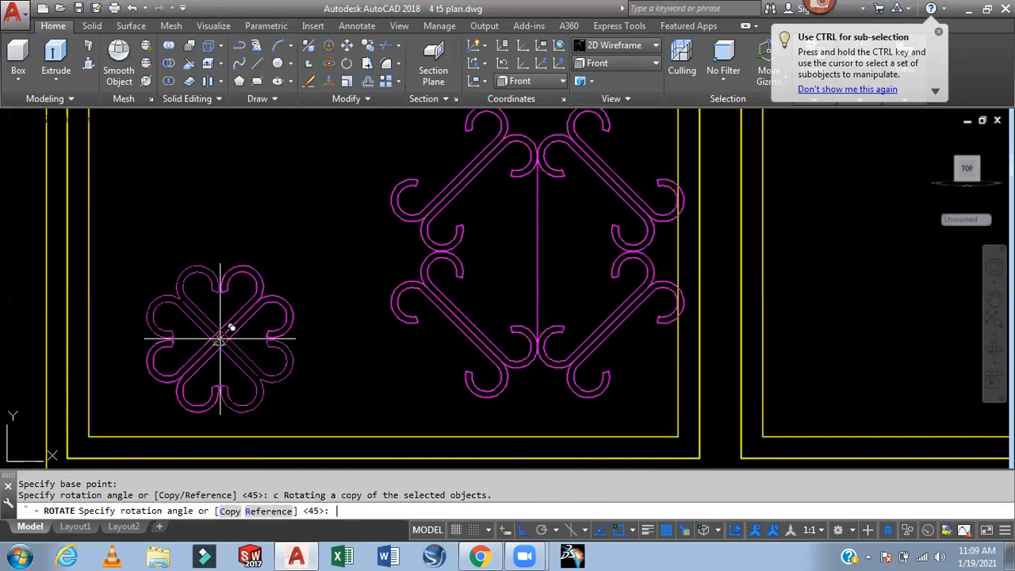
text(90)
key(Return)
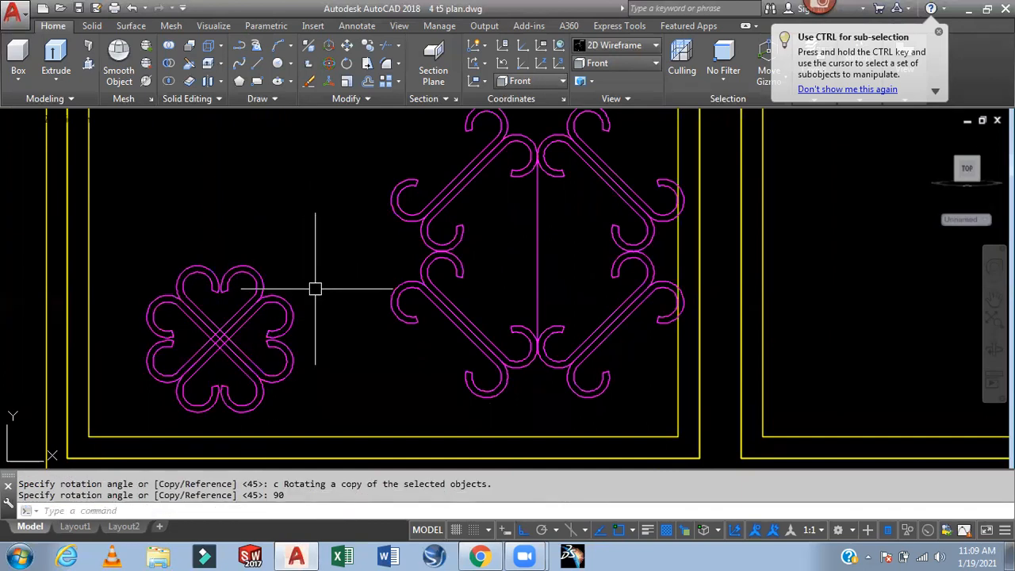
Change the colour of the rosette's four solids to Green
click(286, 253)
click(200, 361)
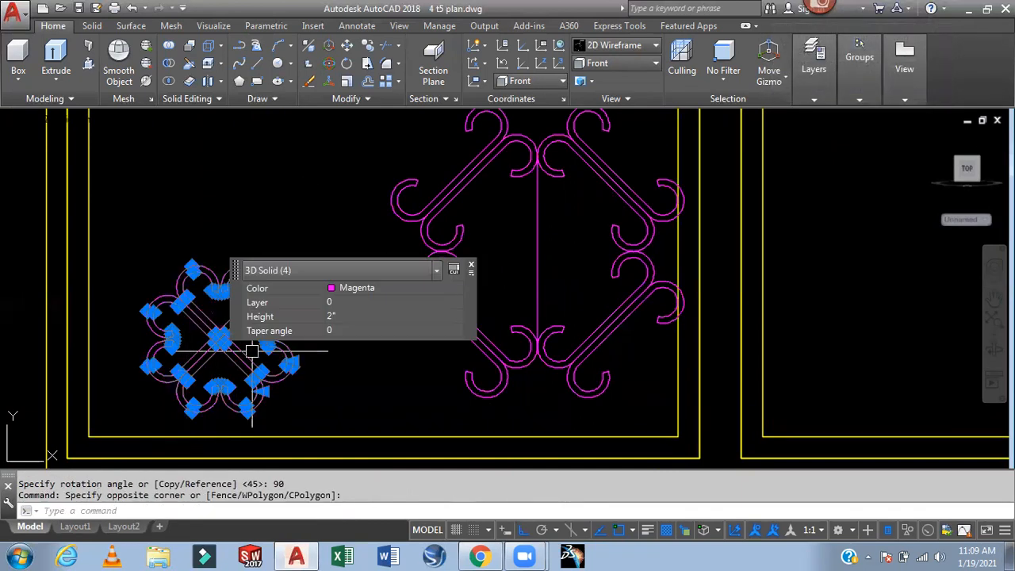
click(373, 290)
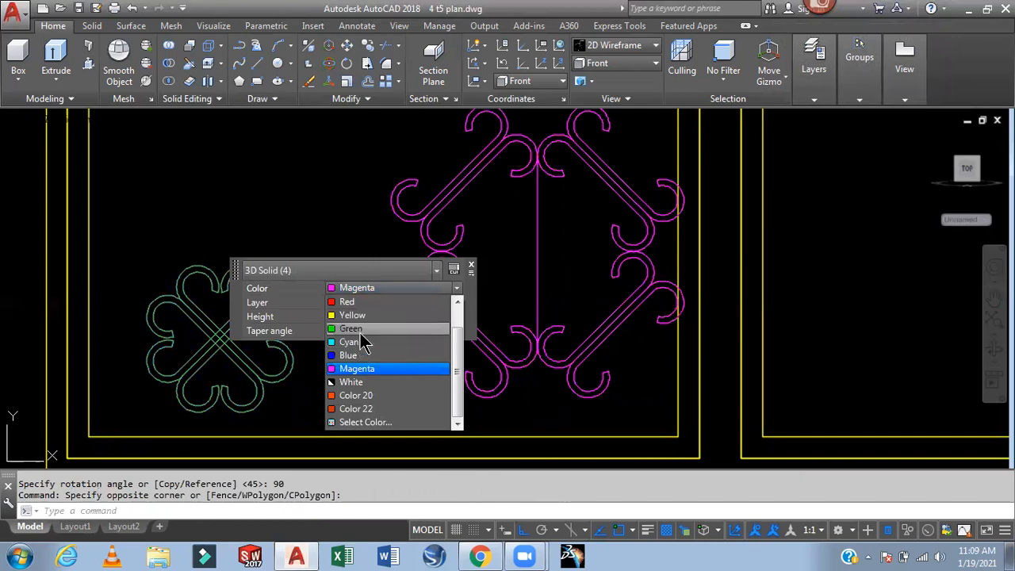
click(361, 333)
key(Escape)
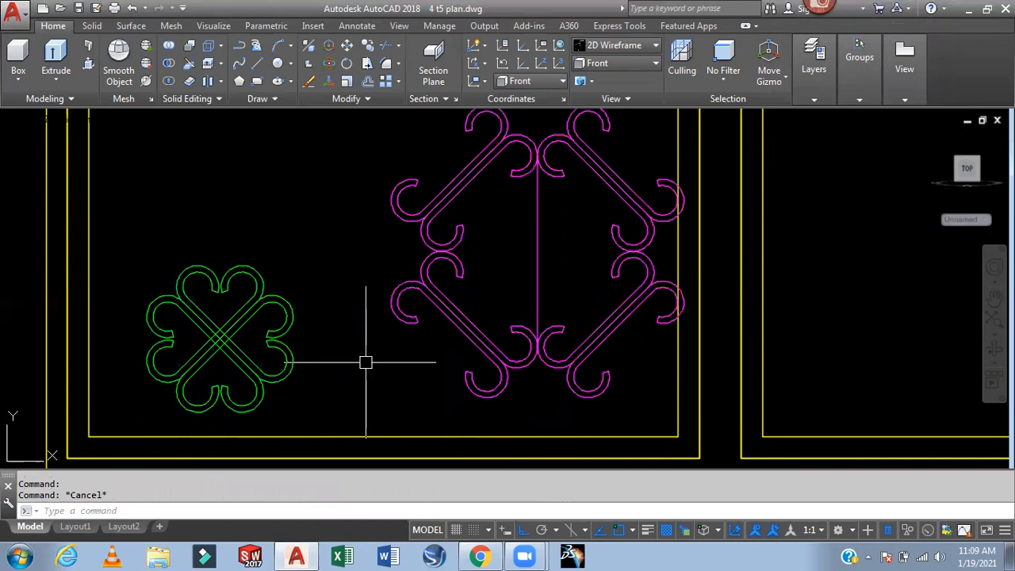
Move the green rosette horizontally out of the panel to the empty area left of the window frame
text(m)
key(Return)
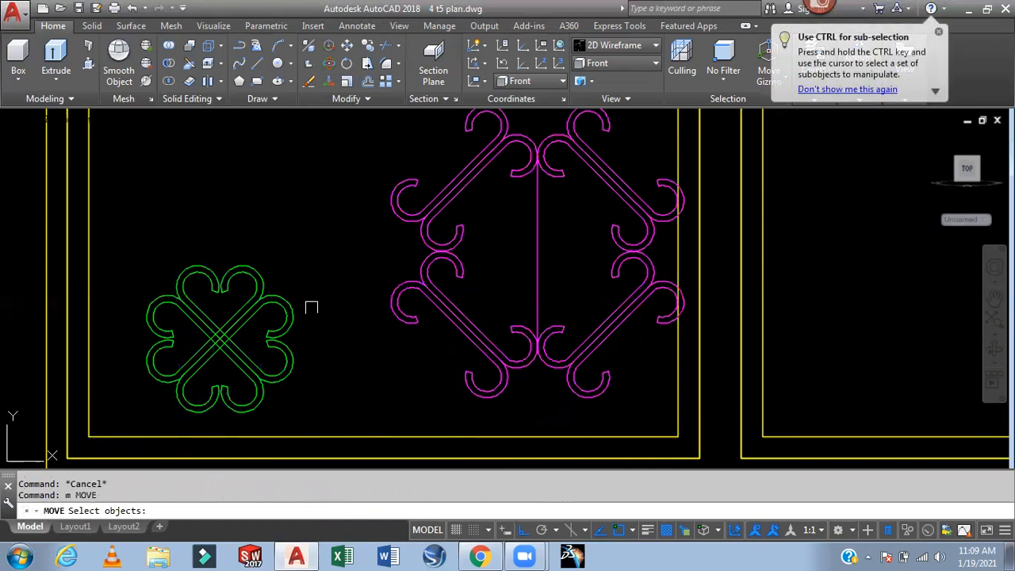
click(301, 248)
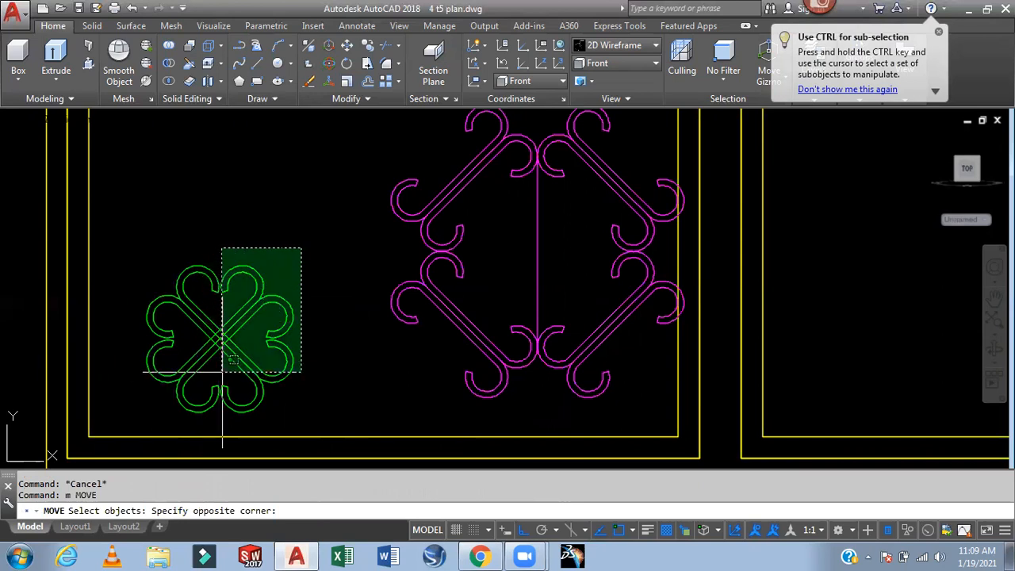
key(Escape)
scroll(317, 292, down, 2)
middle_drag(322, 294, 442, 298)
scroll(442, 298, down, 2)
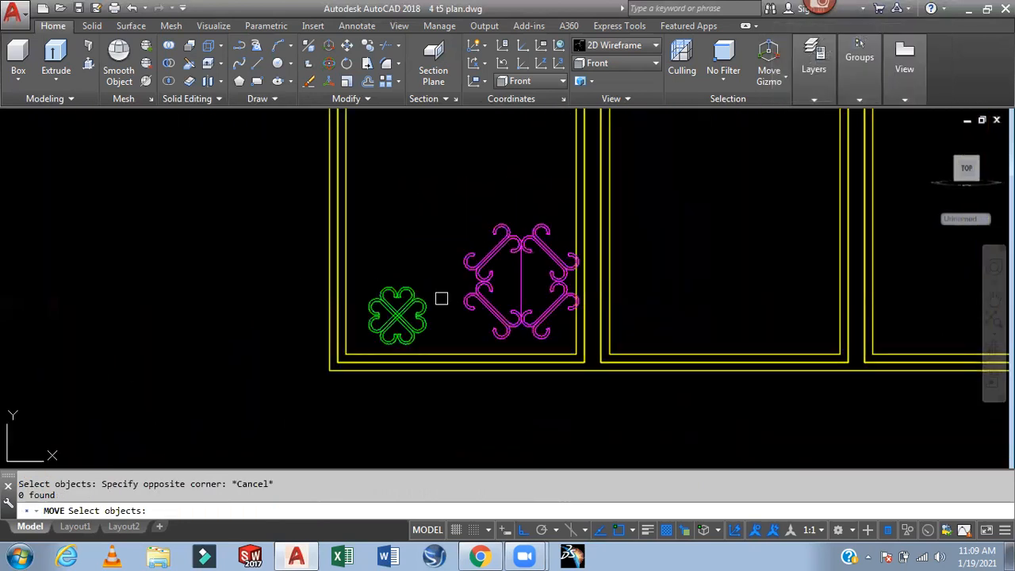
click(433, 272)
click(351, 341)
key(Return)
click(460, 327)
click(202, 327)
Copy the green rosette from its centre to the guide line's midpoint inside the magenta motif
text(co)
key(Return)
click(229, 262)
click(71, 375)
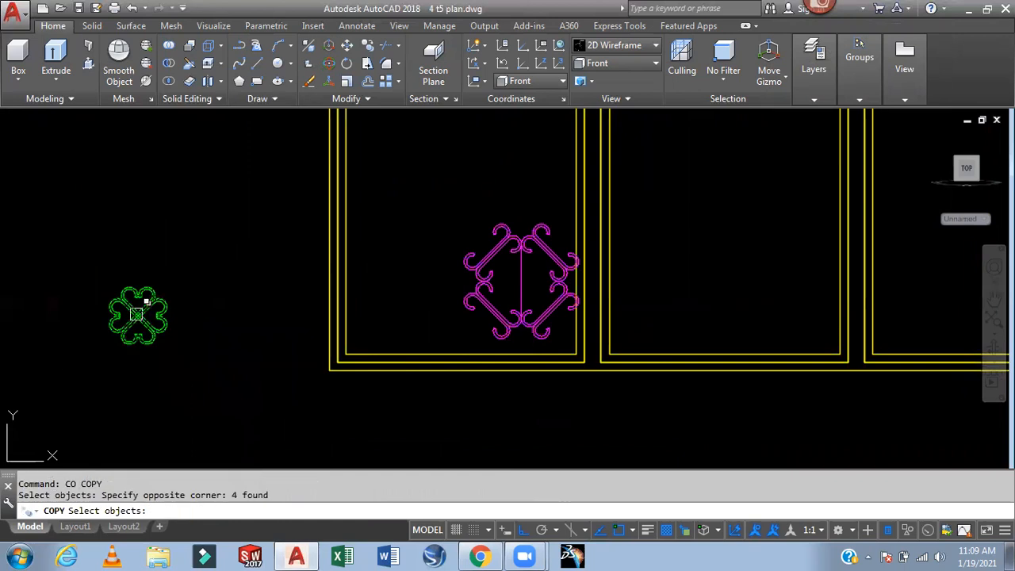
scroll(137, 315, up, 7)
key(Return)
click(139, 343)
scroll(403, 339, down, 5)
middle_drag(437, 324, 209, 301)
scroll(747, 234, up, 3)
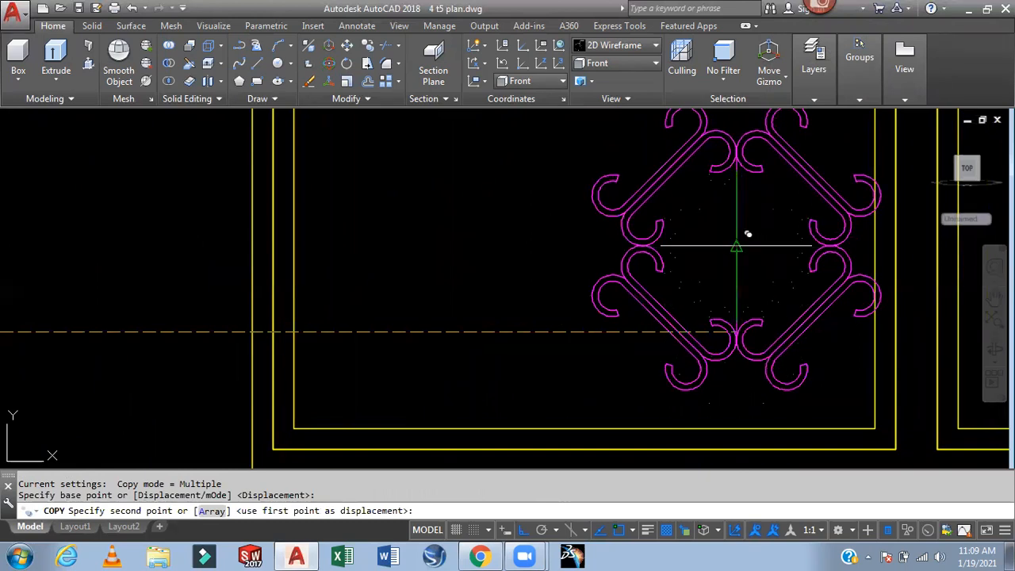
click(739, 238)
key(Escape)
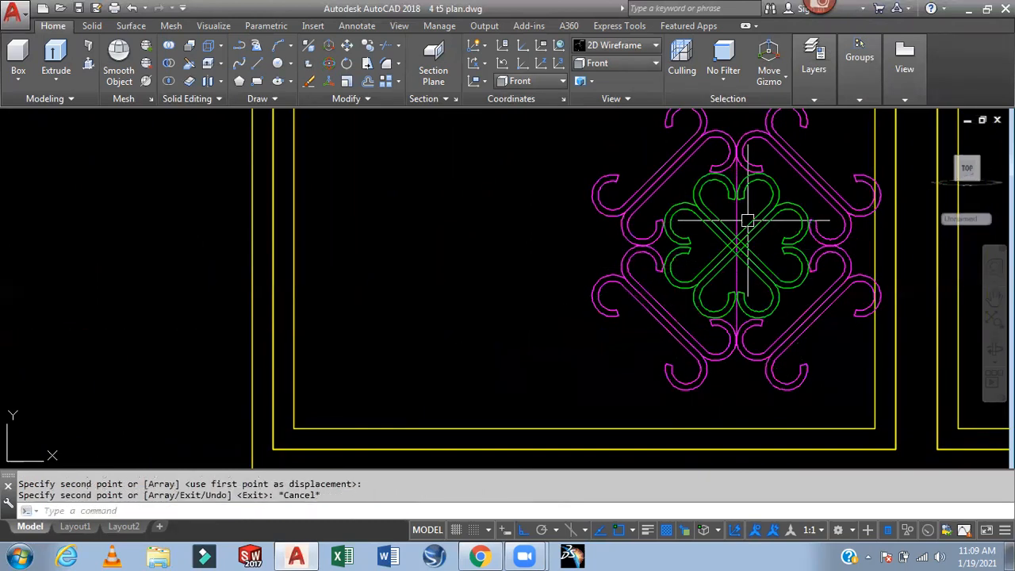
Erase the vertical guide line from the middle of the motif
click(736, 218)
key(Delete)
scroll(666, 224, down, 2)
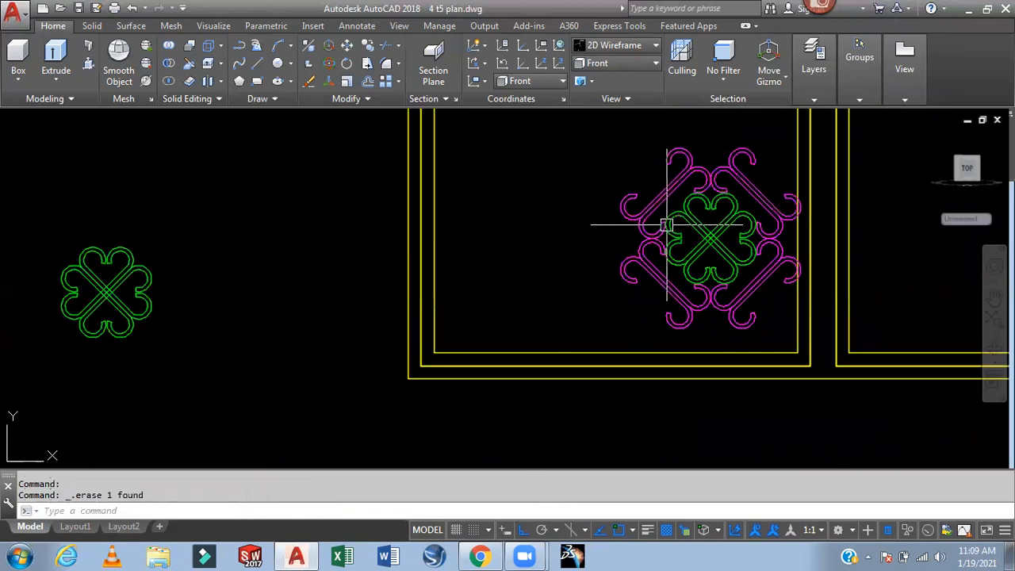
mouse_move(666, 227)
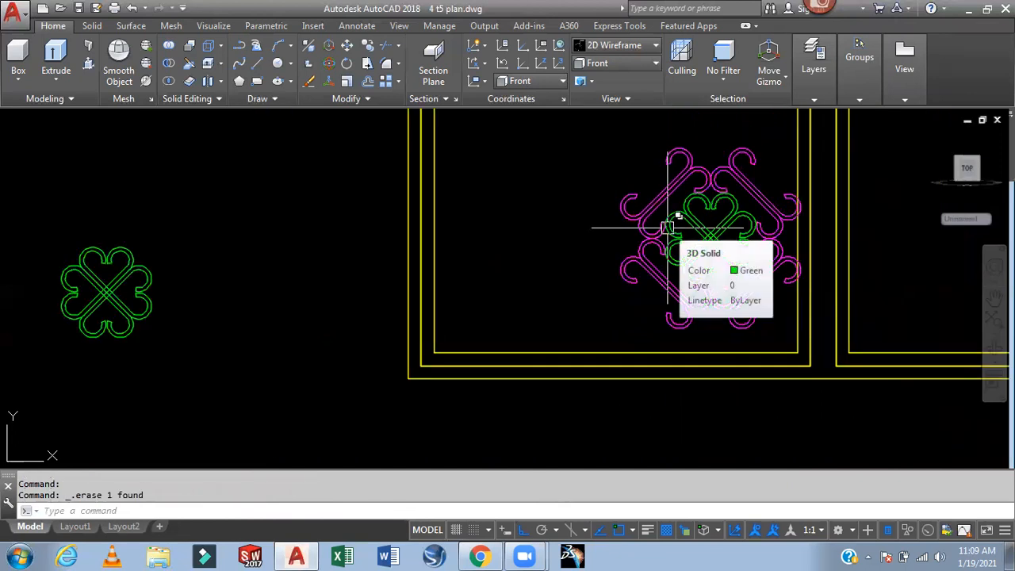
Move the complete magenta and green motif straight down until its lowest curl rests on the opening's inner bottom edge
middle_drag(737, 242, 550, 254)
scroll(569, 234, up, 2)
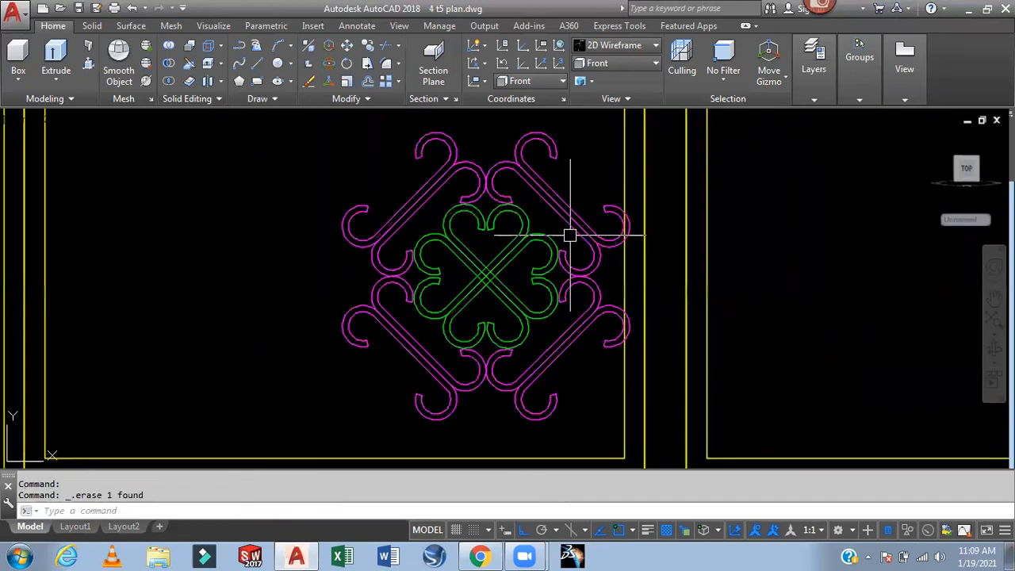
text(m)
key(Return)
click(607, 161)
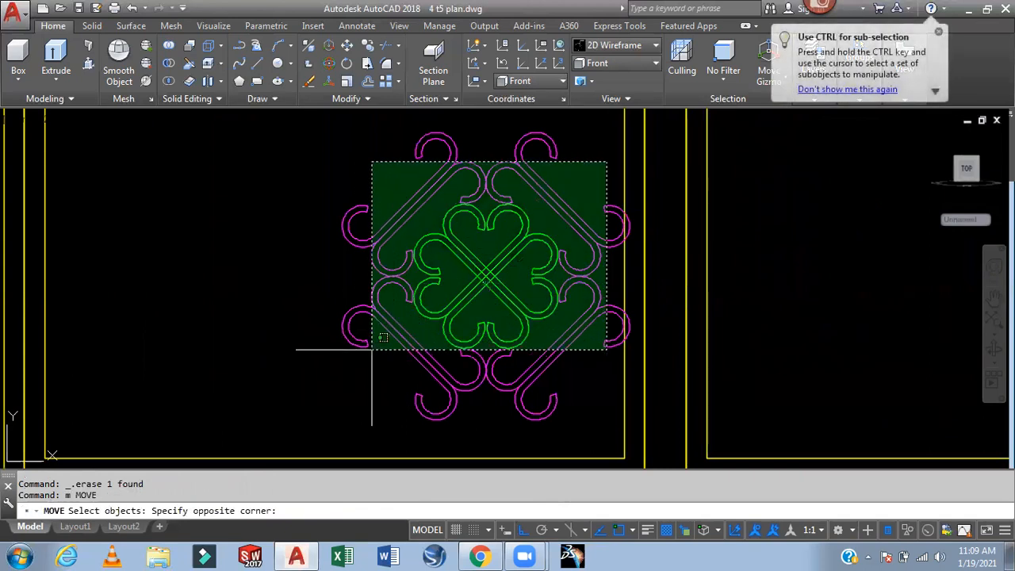
click(347, 377)
scroll(340, 333, up, 4)
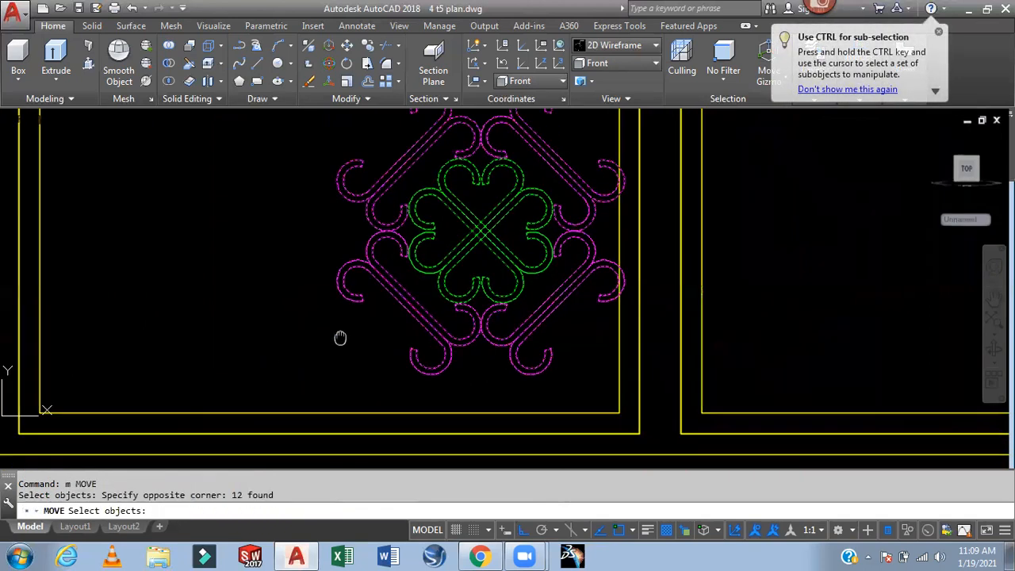
key(Return)
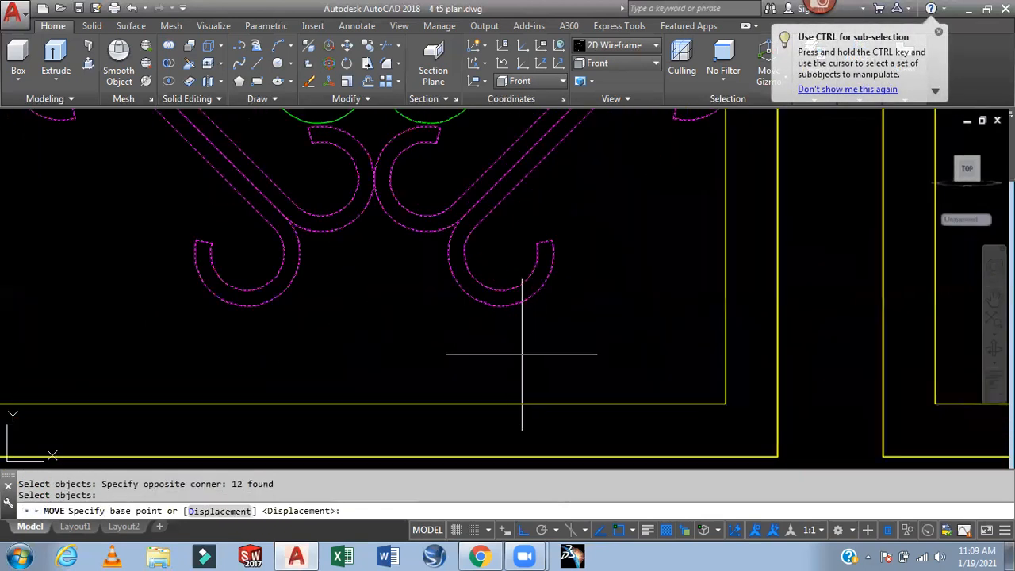
click(499, 305)
click(501, 402)
scroll(507, 381, down, 6)
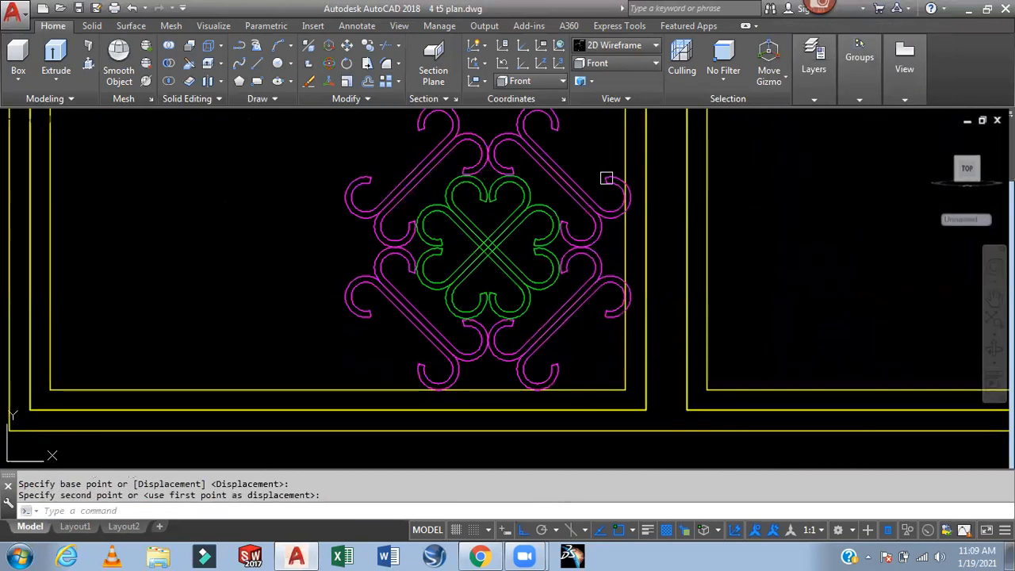
Move the complete motif horizontally so its outermost right curl touches the opening's inner right edge
key(Return)
click(611, 151)
click(360, 361)
middle_drag(521, 295, 399, 287)
scroll(531, 291, up, 5)
key(Return)
click(503, 253)
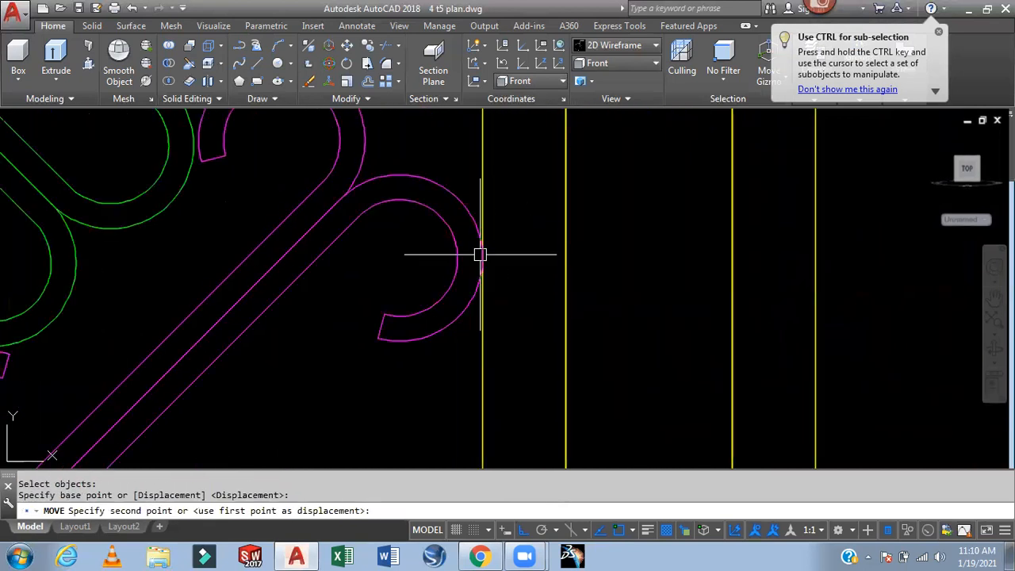
click(544, 254)
Mirror the complete motif to the left about a vertical line through its outermost left curls, keeping the original
scroll(516, 254, down, 8)
middle_drag(584, 262, 582, 329)
scroll(581, 327, down, 2)
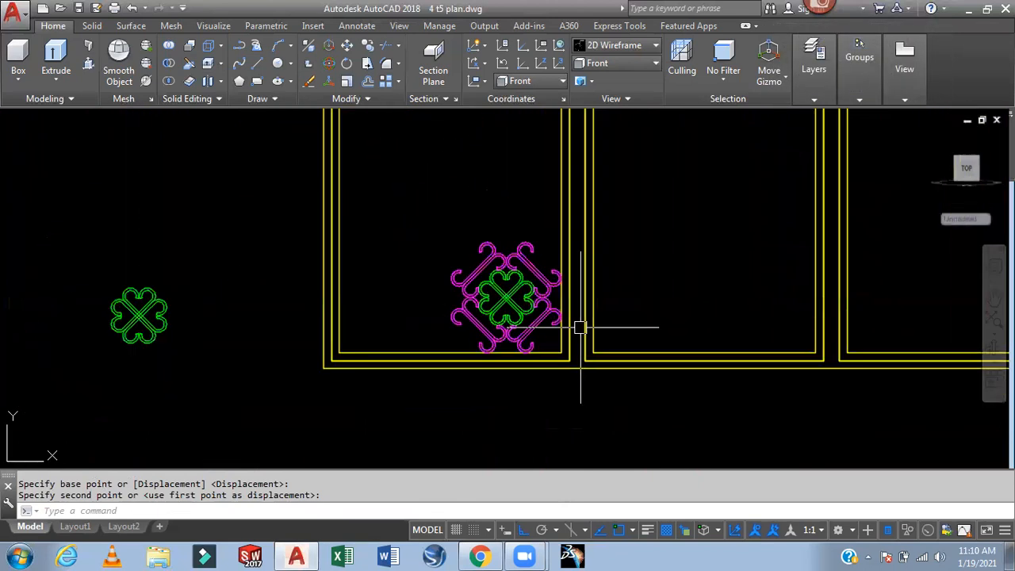
text(mi)
key(Return)
click(558, 315)
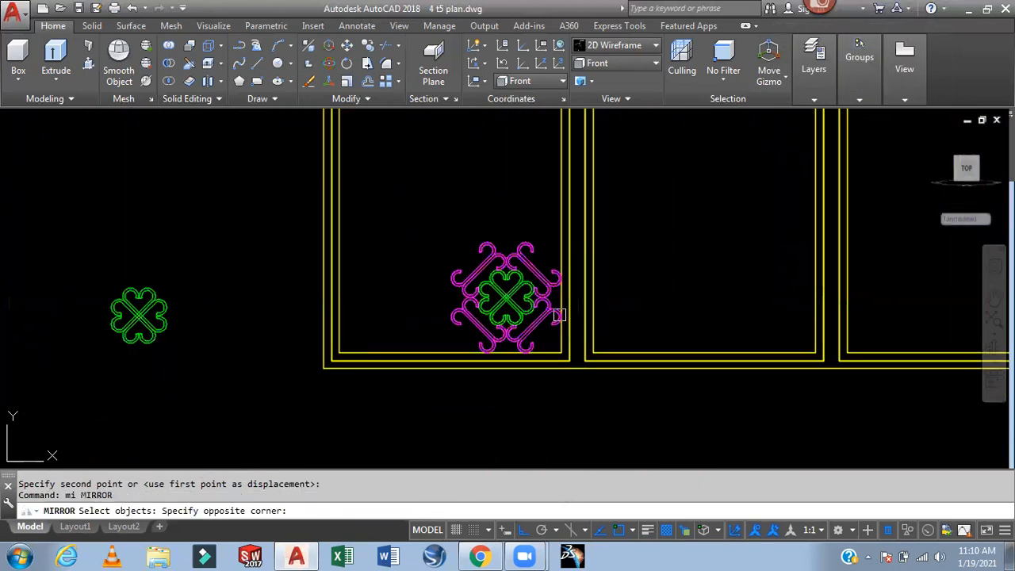
click(449, 234)
scroll(456, 333, up, 3)
key(Return)
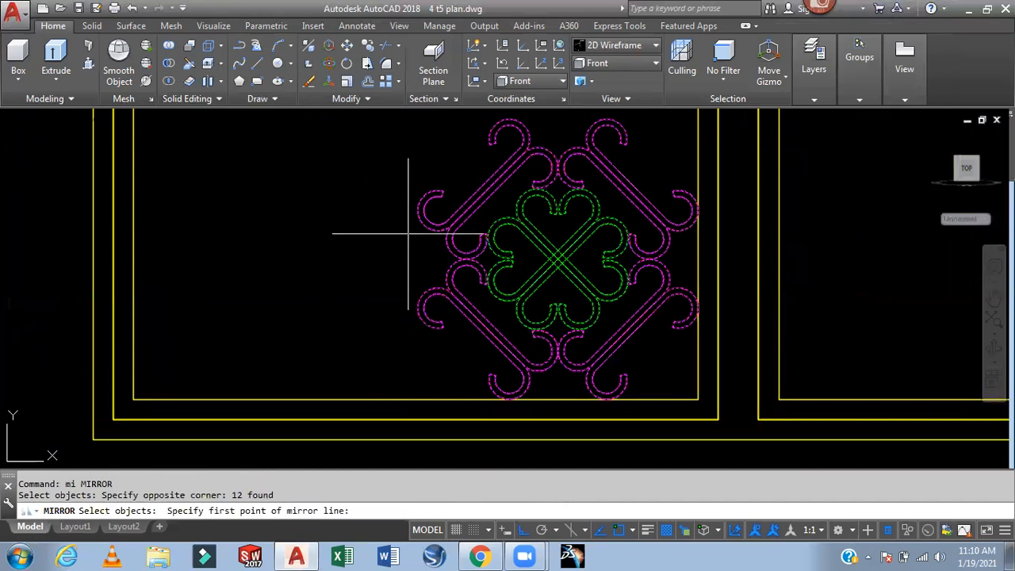
click(417, 214)
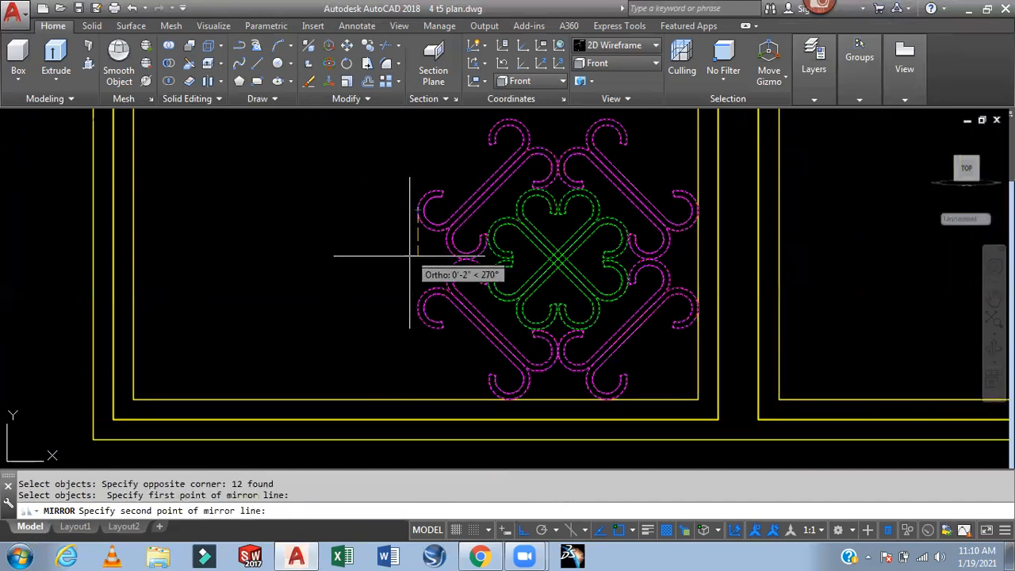
click(417, 308)
key(Return)
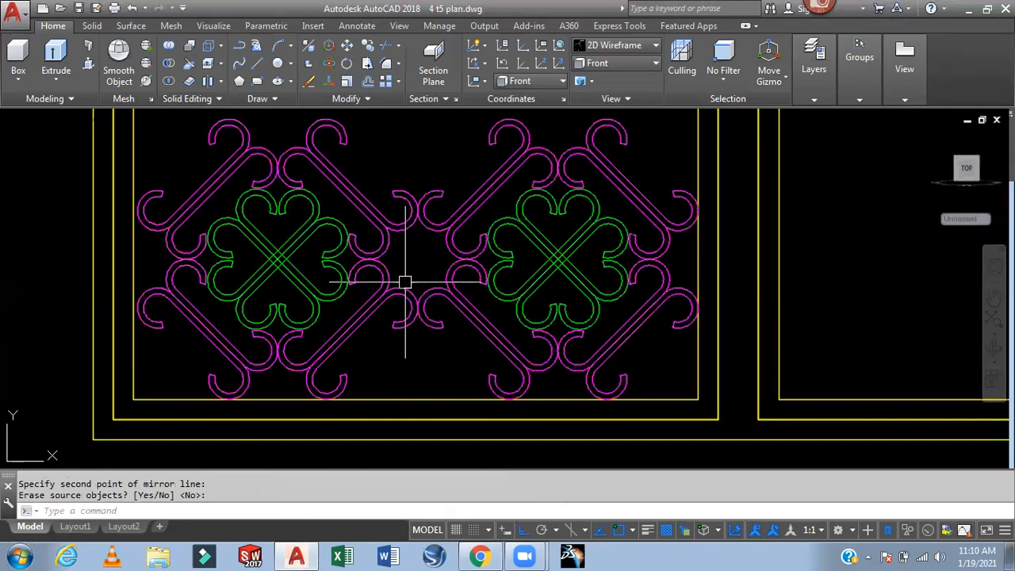
scroll(405, 282, down, 2)
middle_drag(567, 286, 659, 294)
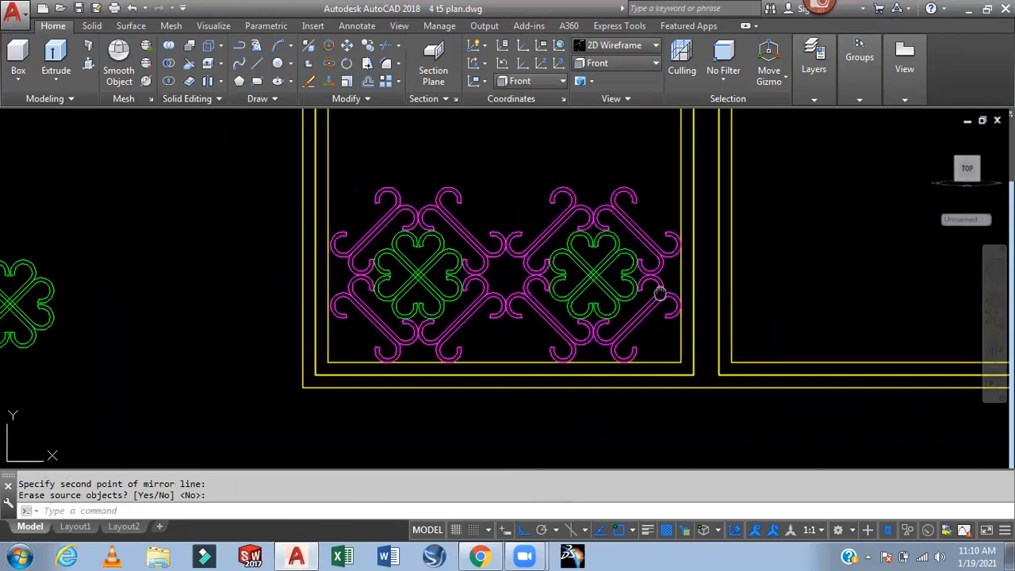
Move the two mirrored motifs together slightly left, using the outermost right curl as base point, so the pair fits between the opening's inner side edges
click(670, 192)
text(m)
key(Return)
click(452, 350)
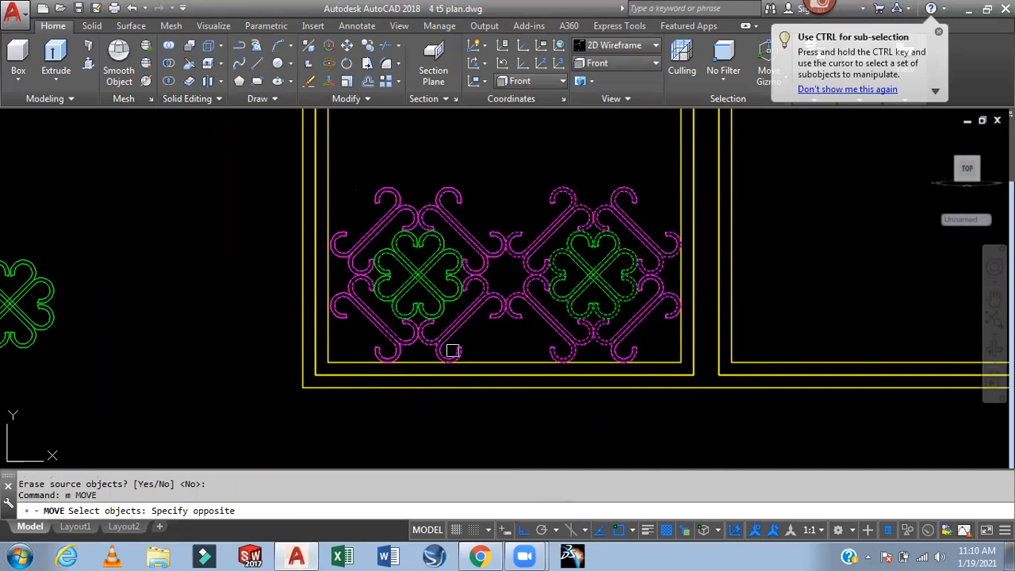
scroll(649, 340, up, 4)
key(Return)
scroll(711, 325, up, 3)
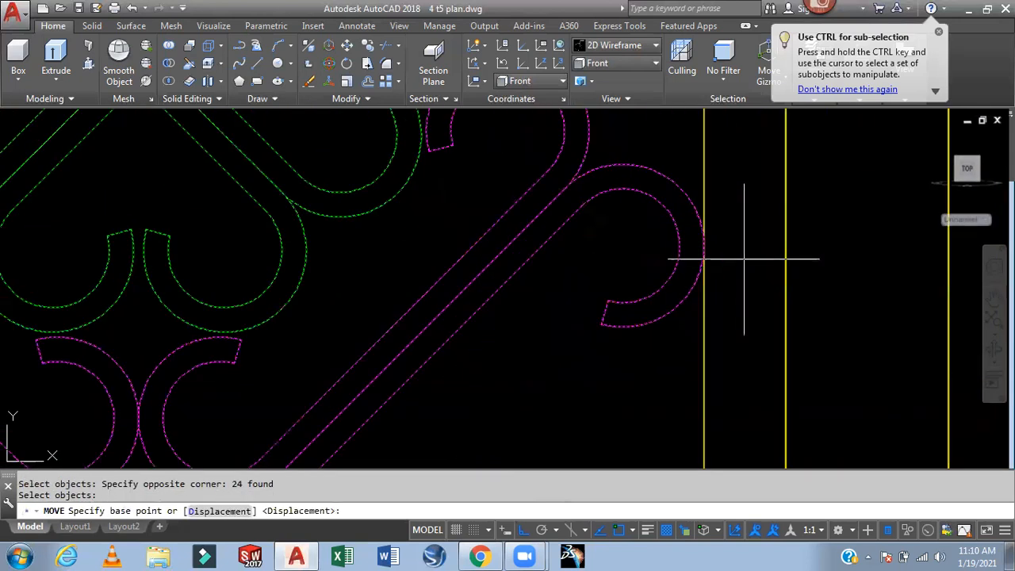
click(703, 246)
scroll(703, 246, up, 4)
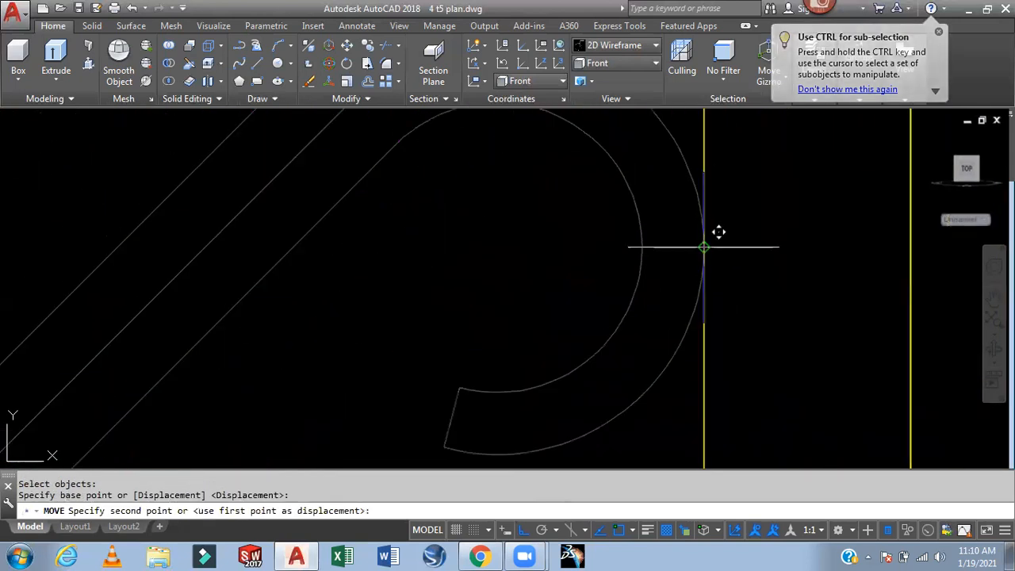
scroll(703, 246, up, 3)
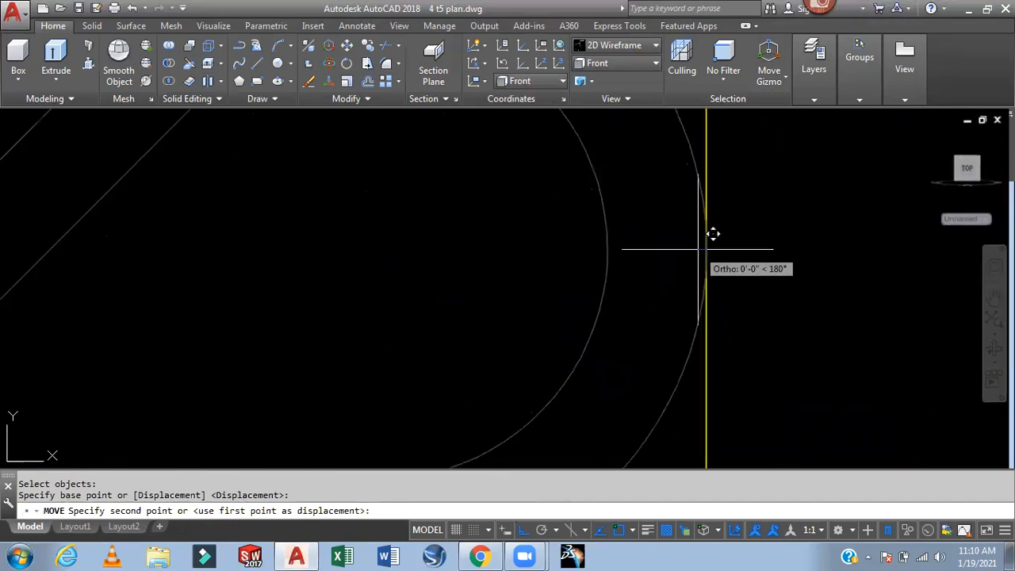
click(737, 249)
scroll(737, 248, down, 5)
middle_drag(737, 249, 737, 308)
middle_drag(689, 362, 684, 409)
scroll(688, 317, down, 2)
middle_drag(679, 278, 608, 320)
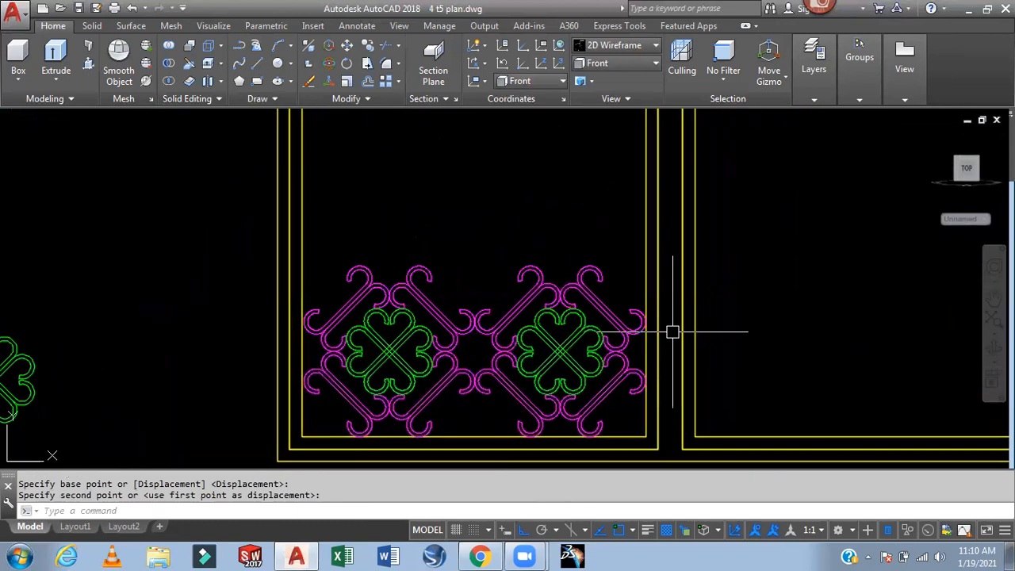
Mirror the bottom row of two motifs upward about a horizontal line through its uppermost curls, keeping the originals
text(mi)
key(Return)
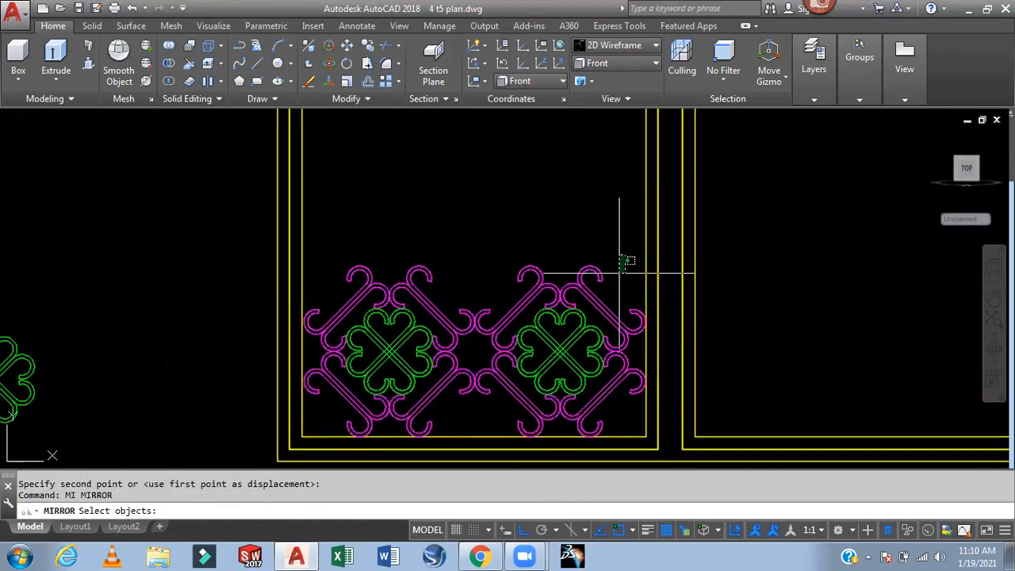
click(627, 255)
click(346, 408)
key(Return)
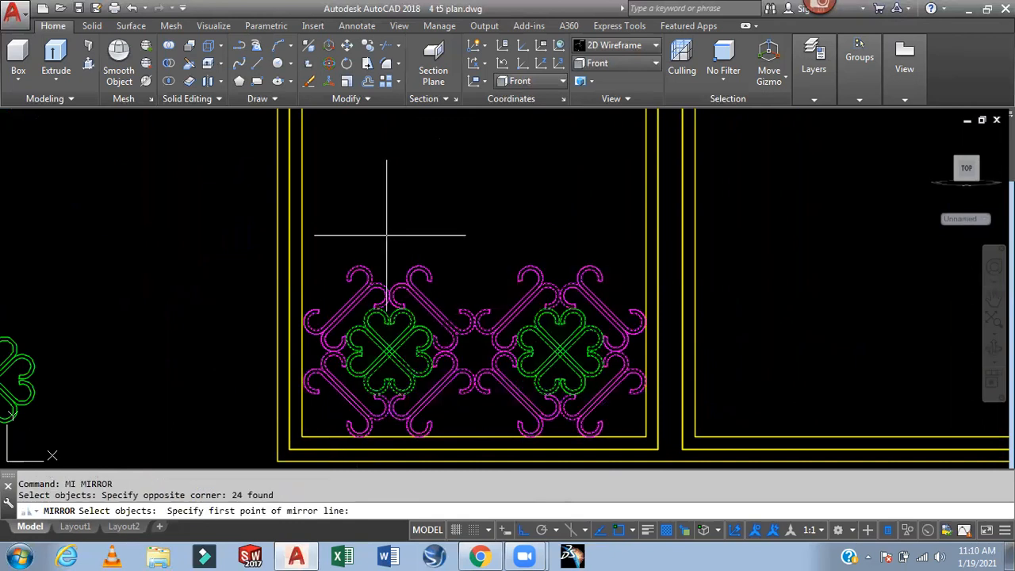
scroll(362, 268, up, 3)
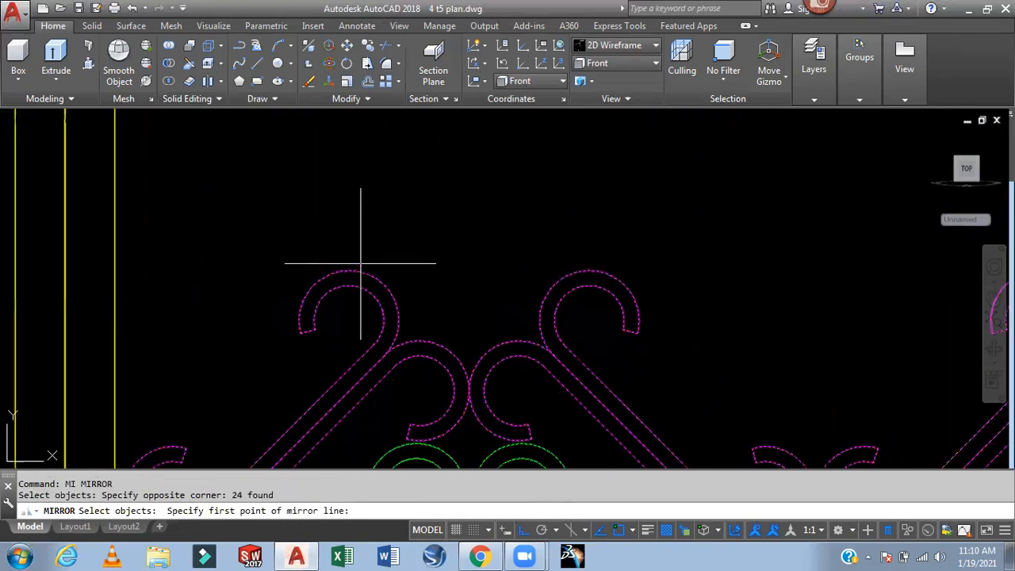
click(348, 271)
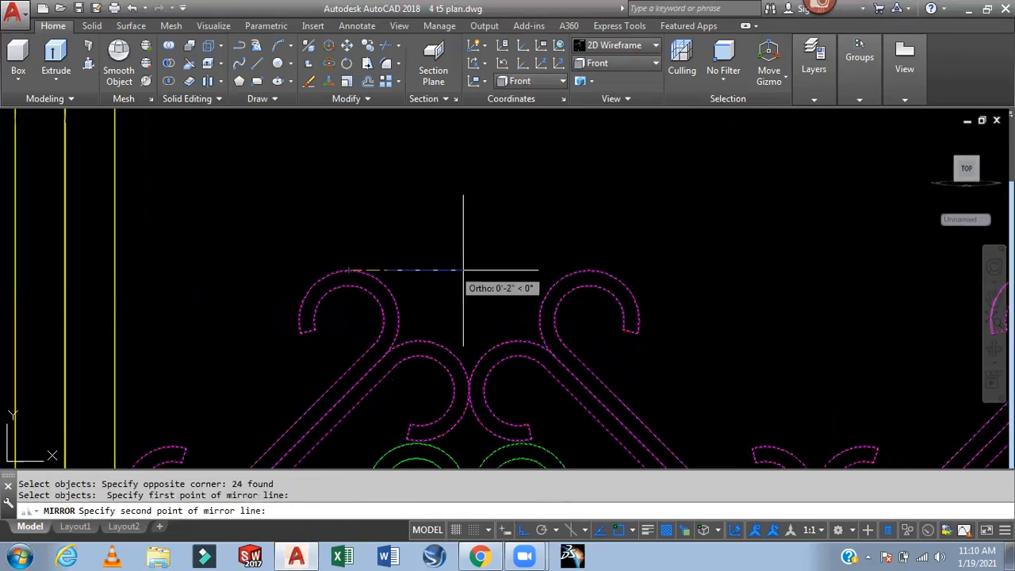
click(587, 272)
key(Return)
scroll(583, 244, down, 6)
mouse_move(581, 242)
middle_down()
mouse_move(443, 340)
mouse_move(466, 440)
mouse_move(464, 361)
middle_up()
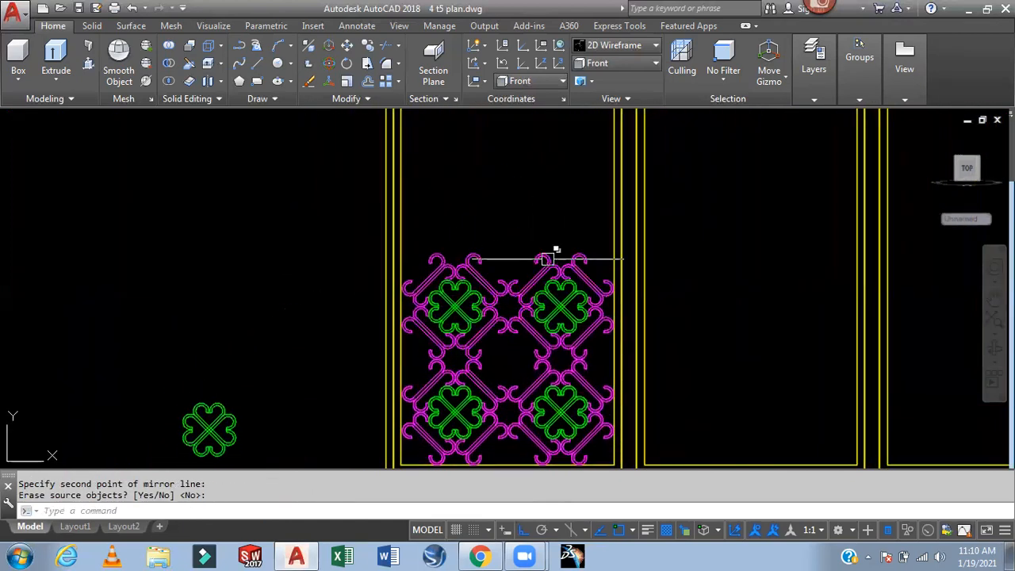
Mirror both rows of motifs upward about a horizontal line through the upper row's topmost curls, keeping the originals
click(598, 227)
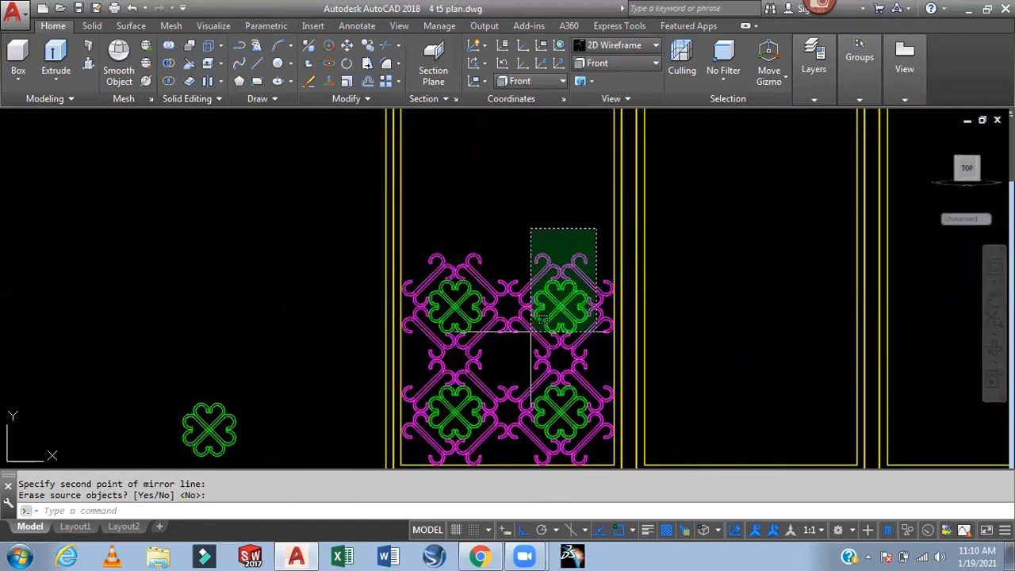
click(422, 445)
scroll(468, 233, up, 4)
key(Return)
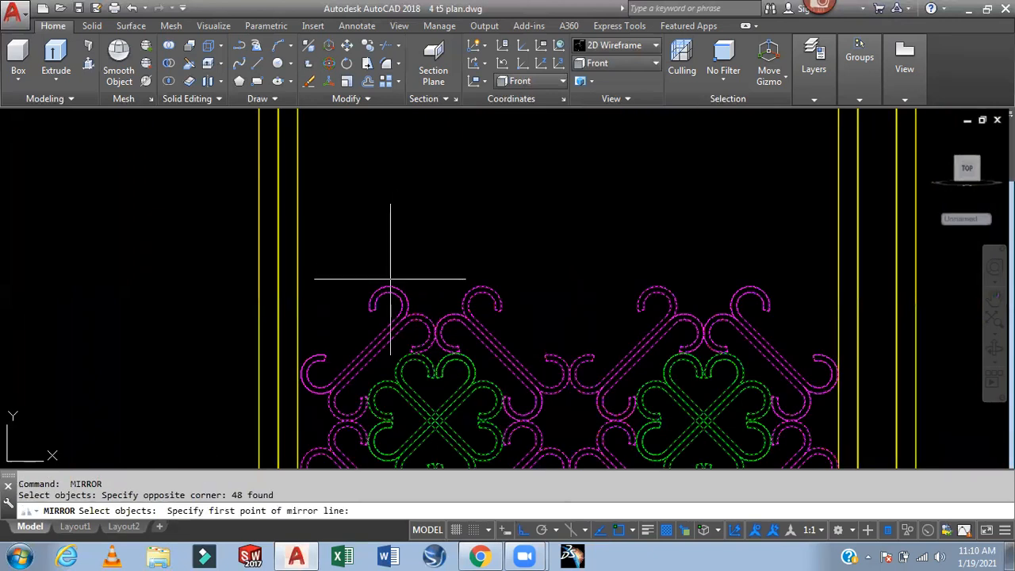
click(389, 286)
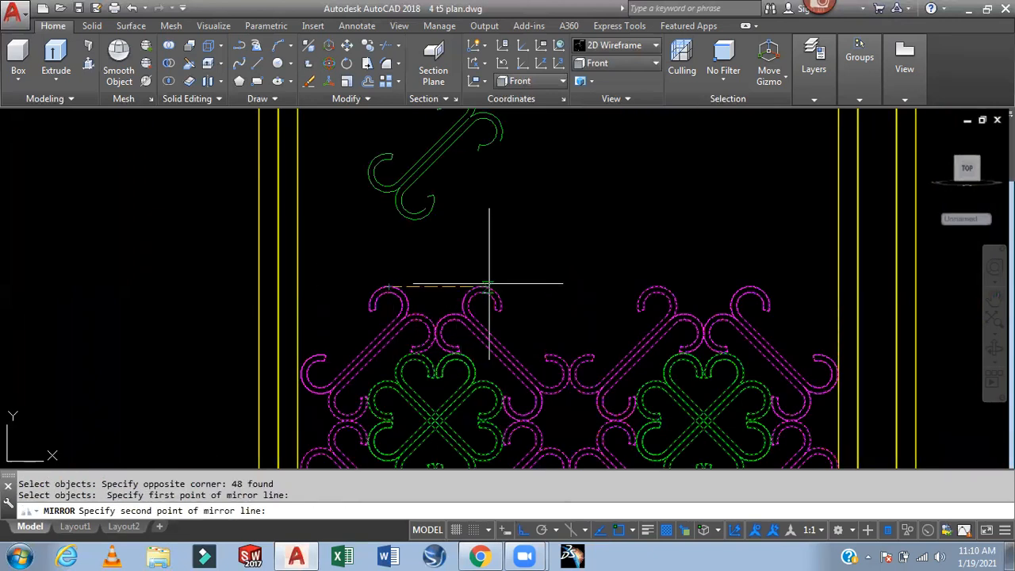
scroll(481, 285, up, 5)
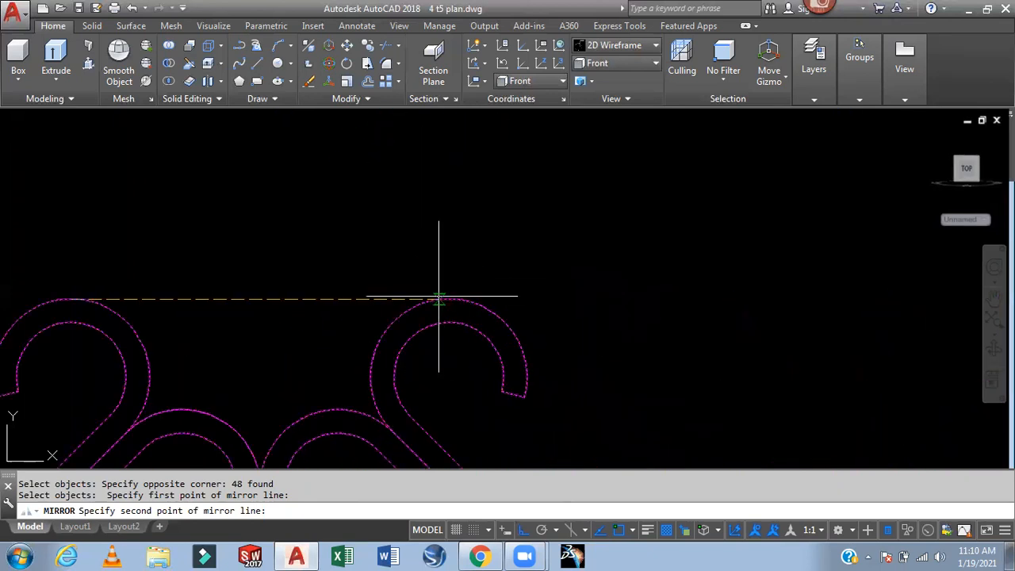
click(452, 294)
scroll(571, 269, down, 5)
key(Return)
scroll(527, 270, down, 4)
scroll(514, 273, up, 4)
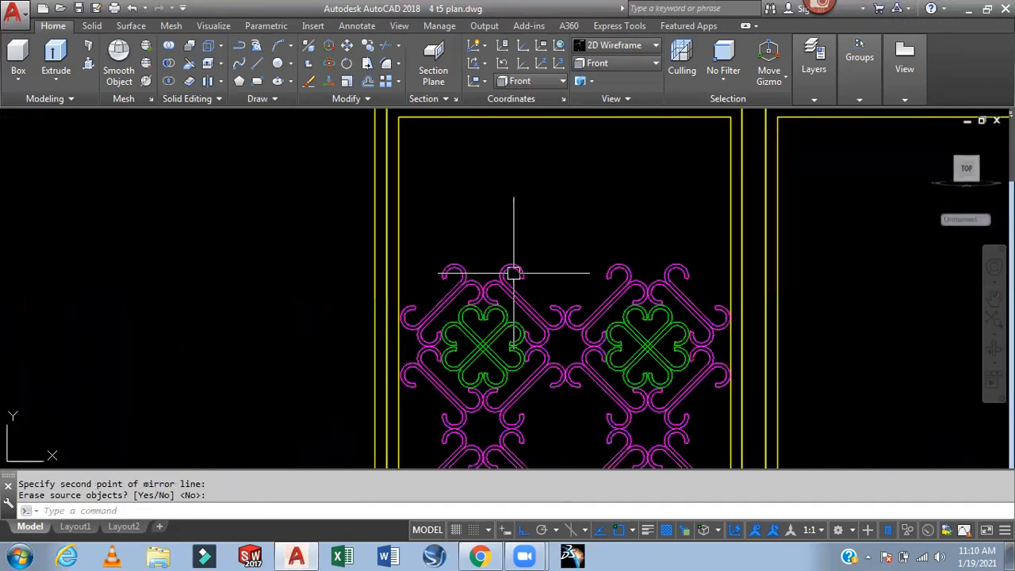
Examine how the stacked rows of motifs fill the first window opening compared with the other two panels
scroll(478, 250, up, 2)
scroll(480, 250, down, 2)
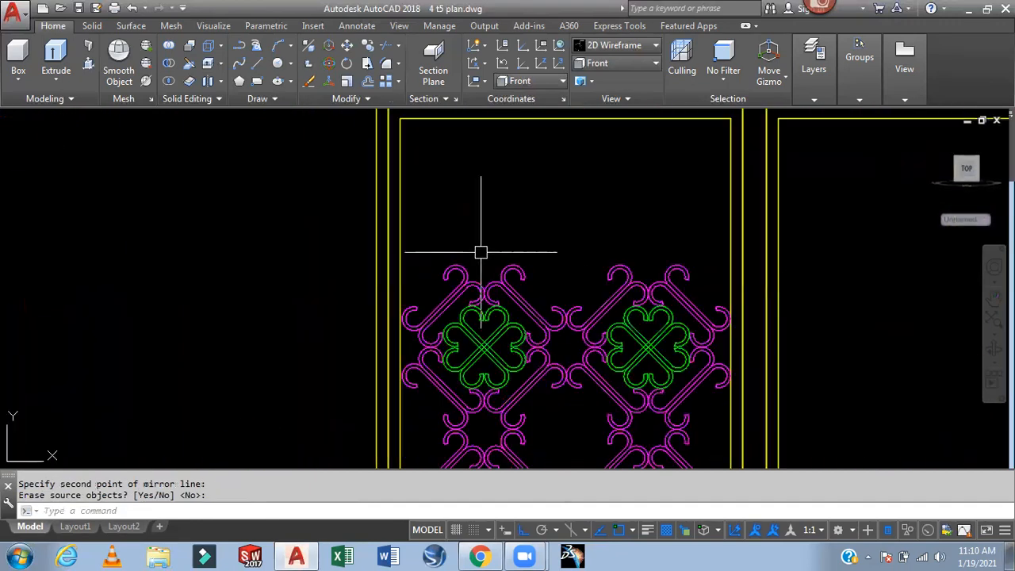
middle_drag(519, 254, 435, 268)
middle_drag(518, 266, 462, 294)
scroll(480, 267, down, 2)
mouse_move(511, 265)
middle_down()
mouse_move(462, 265)
mouse_move(522, 207)
middle_up()
scroll(444, 258, down, 2)
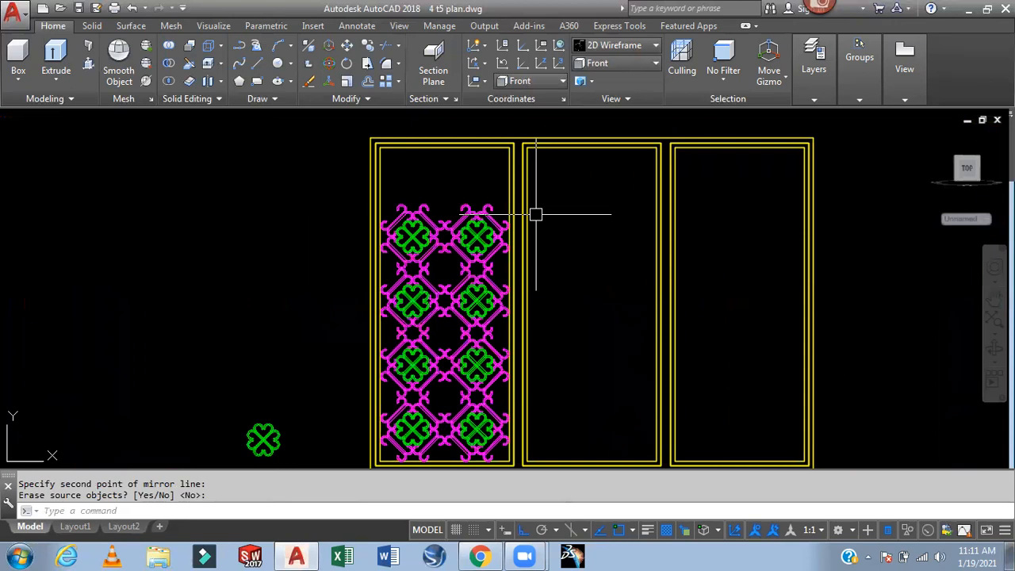
mouse_move(605, 267)
middle_down()
mouse_move(640, 242)
mouse_move(659, 256)
middle_up()
scroll(593, 255, up, 2)
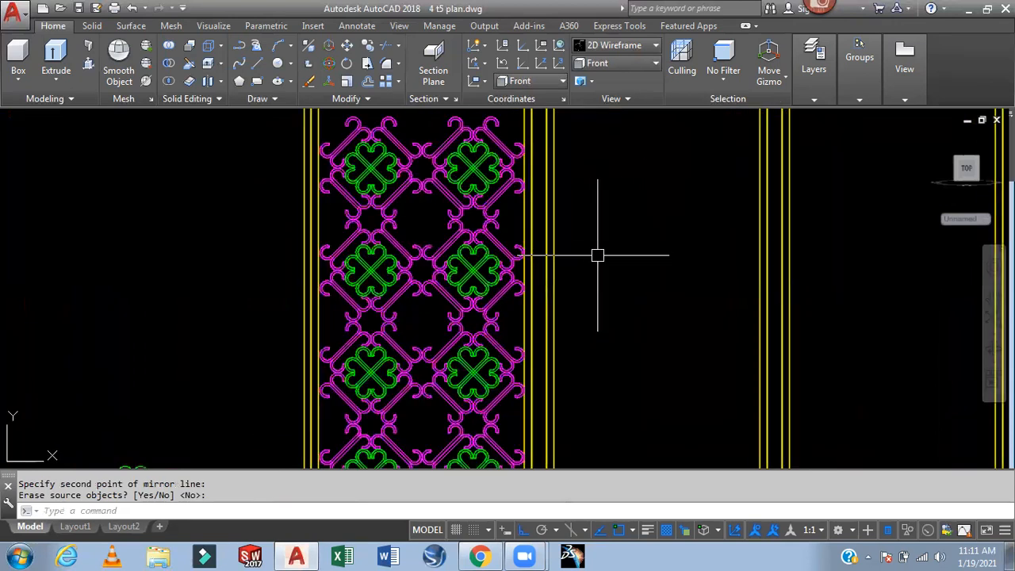
scroll(597, 255, down, 2)
Show the window in the SW Isometric view with the Realistic visual style
click(630, 63)
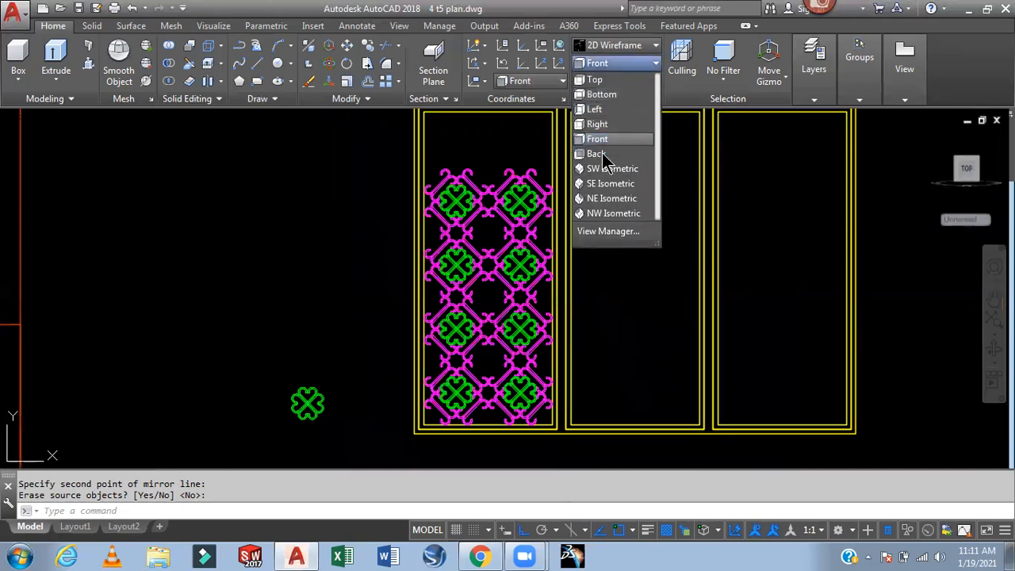
click(603, 169)
scroll(766, 279, up, 8)
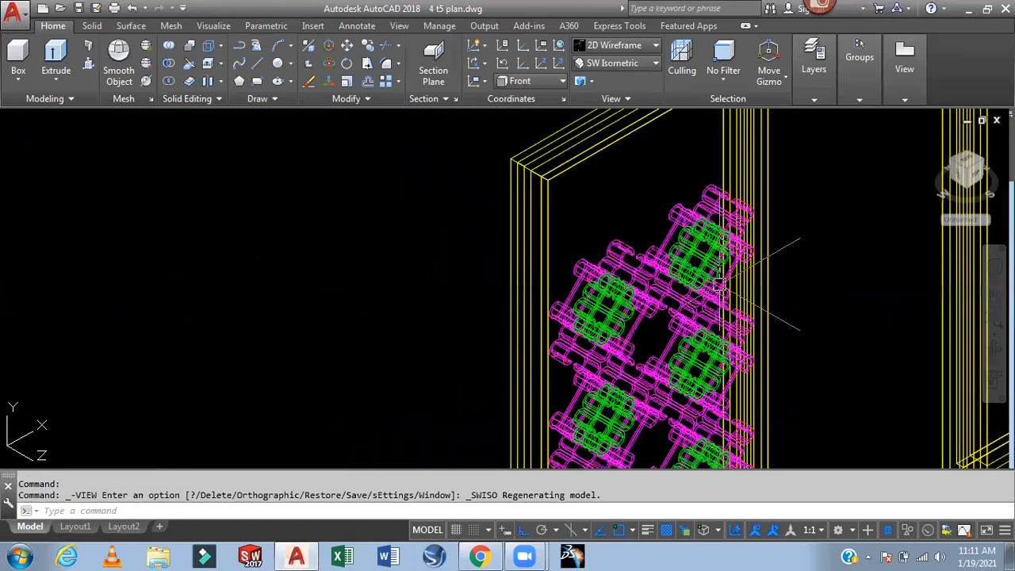
click(601, 46)
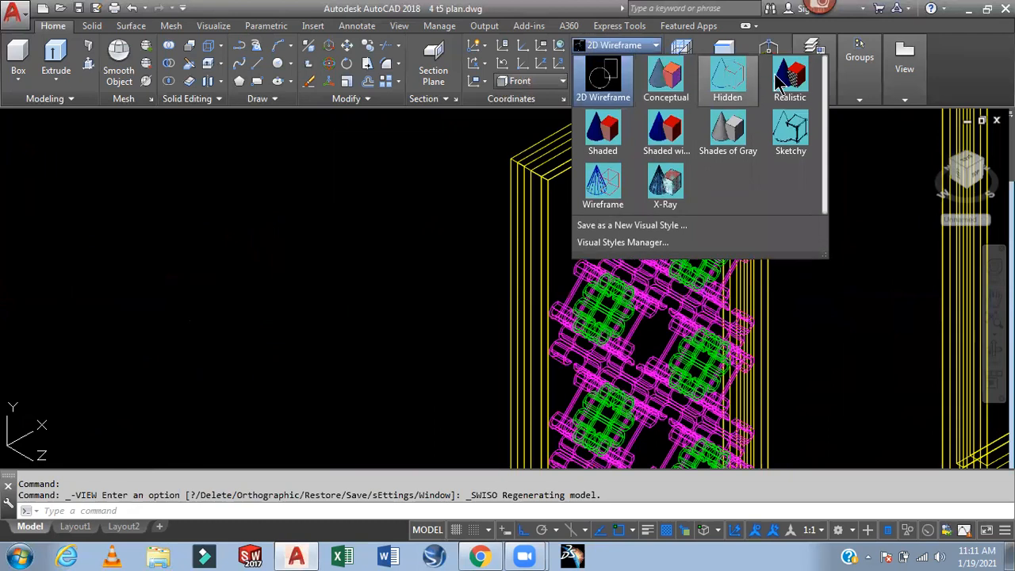
click(787, 87)
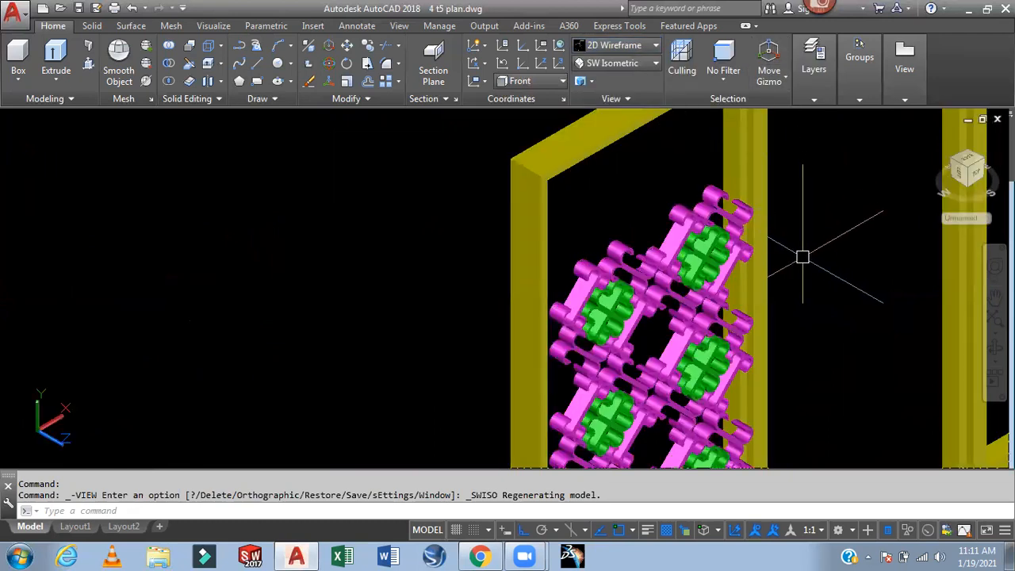
Inspect the shaded grille and window frame in 3D from several angles
middle_drag(803, 253, 718, 244)
scroll(691, 238, up, 3)
scroll(691, 238, down, 4)
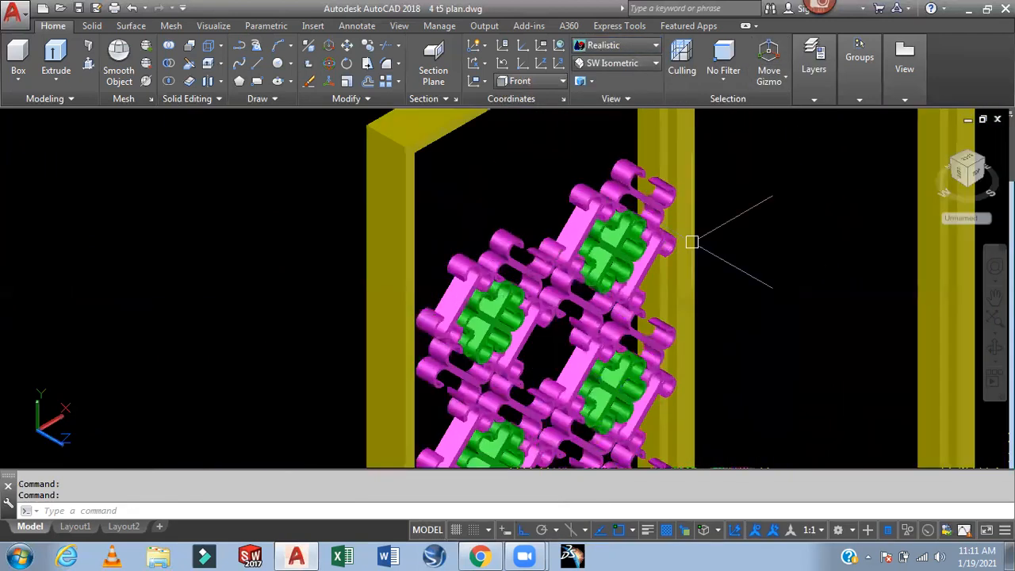
middle_drag(705, 275, 682, 154)
scroll(687, 199, down, 3)
middle_drag(687, 199, 608, 247)
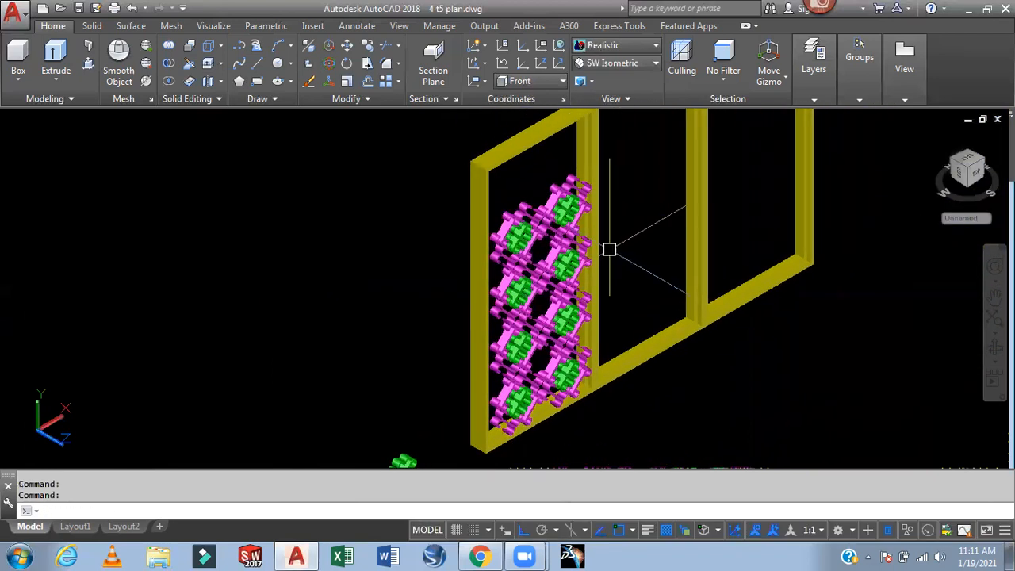
scroll(609, 248, up, 4)
scroll(609, 248, down, 4)
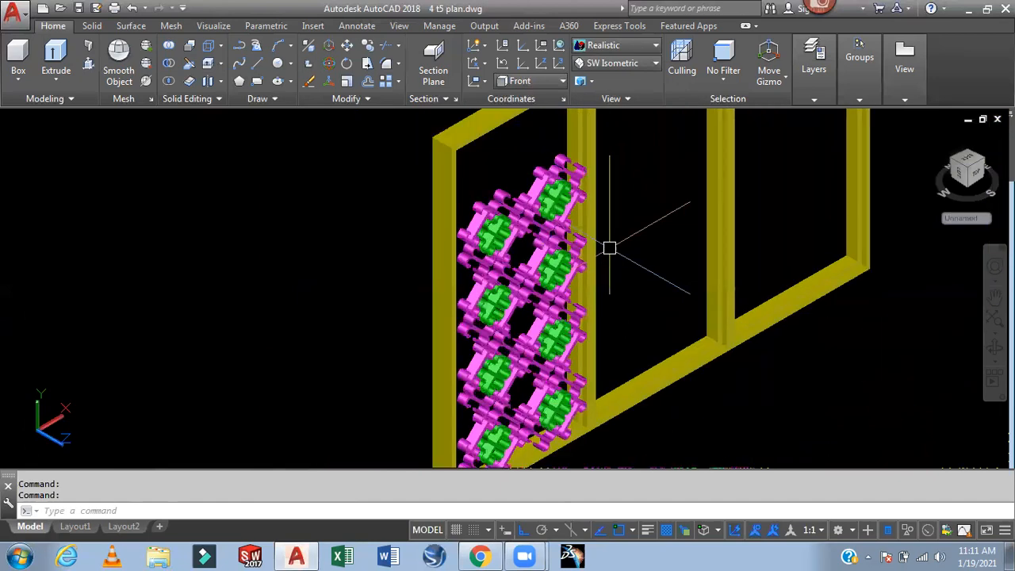
scroll(624, 267, up, 2)
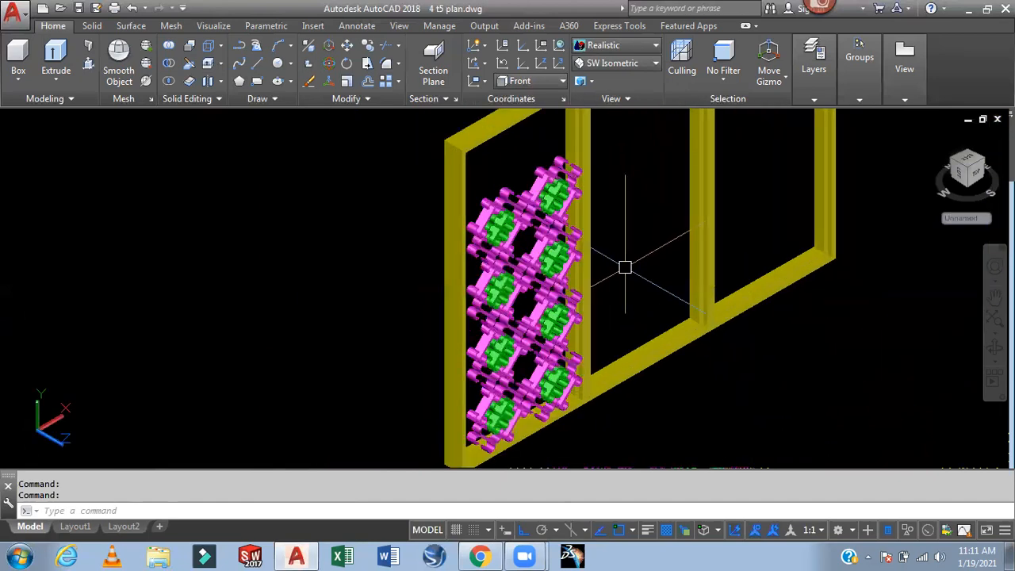
shift+middle_drag(625, 267, 508, 262)
shift+middle_drag(490, 262, 590, 249)
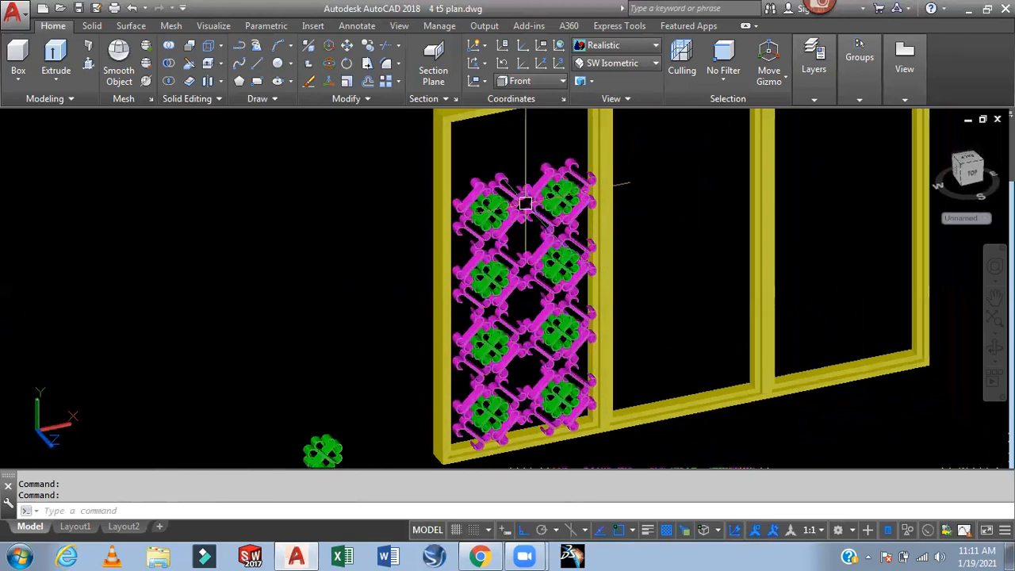
shift+middle_drag(525, 204, 547, 190)
Return to the Front view and check the grille's fit against the frame of the first opening
click(612, 62)
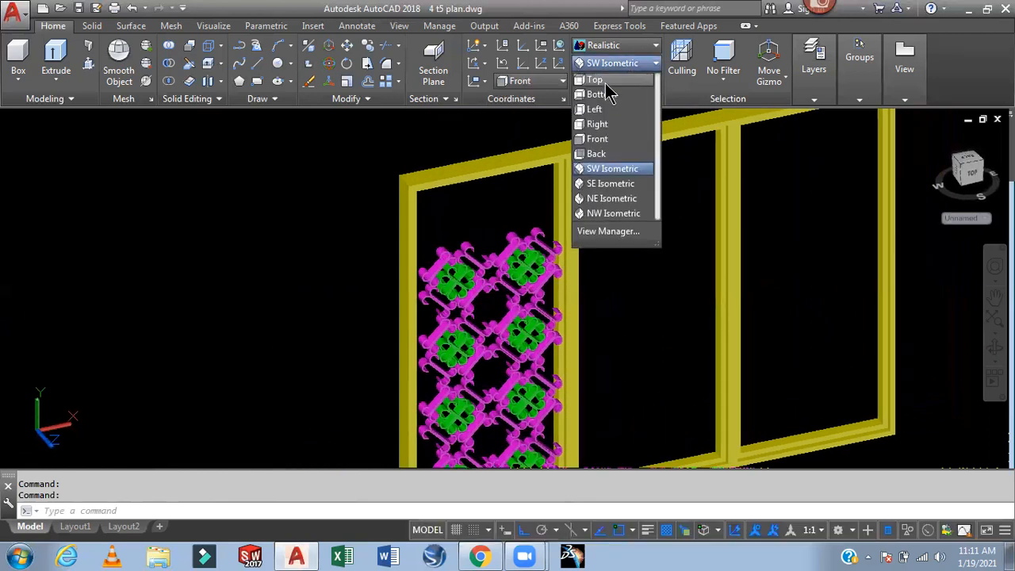
click(599, 139)
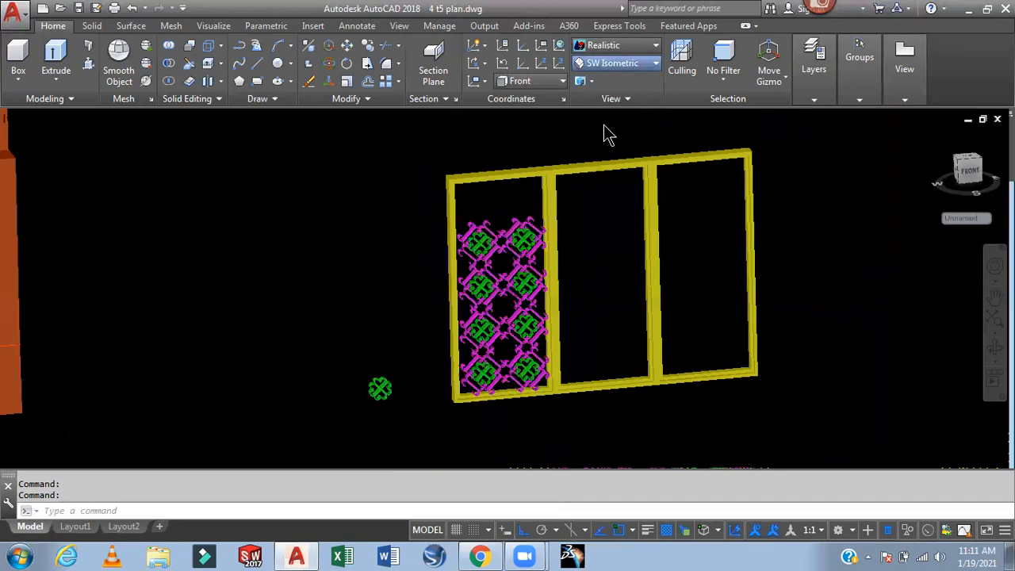
scroll(587, 277, up, 4)
middle_drag(573, 267, 591, 287)
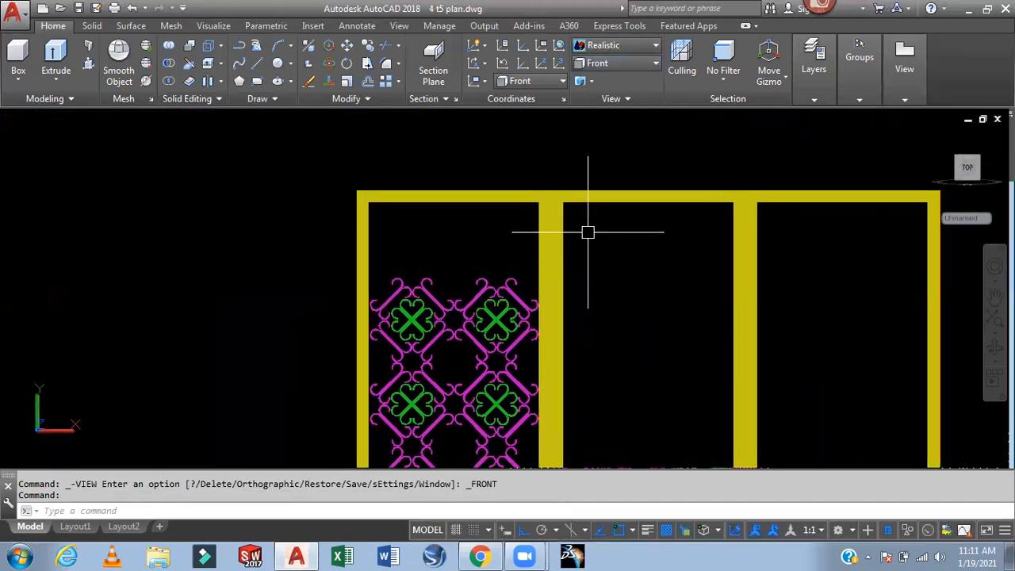
middle_drag(630, 276, 622, 111)
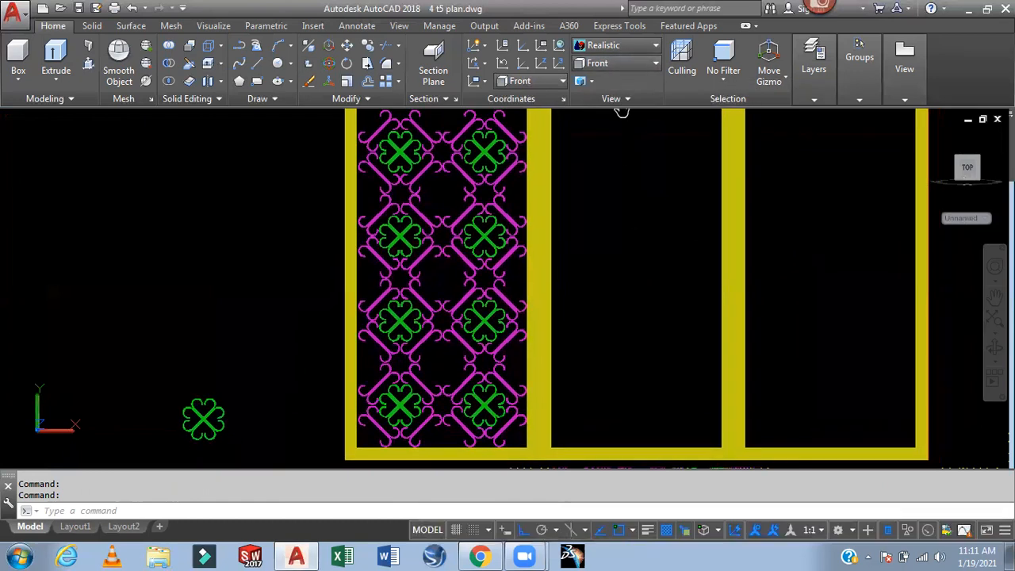
scroll(483, 437, up, 3)
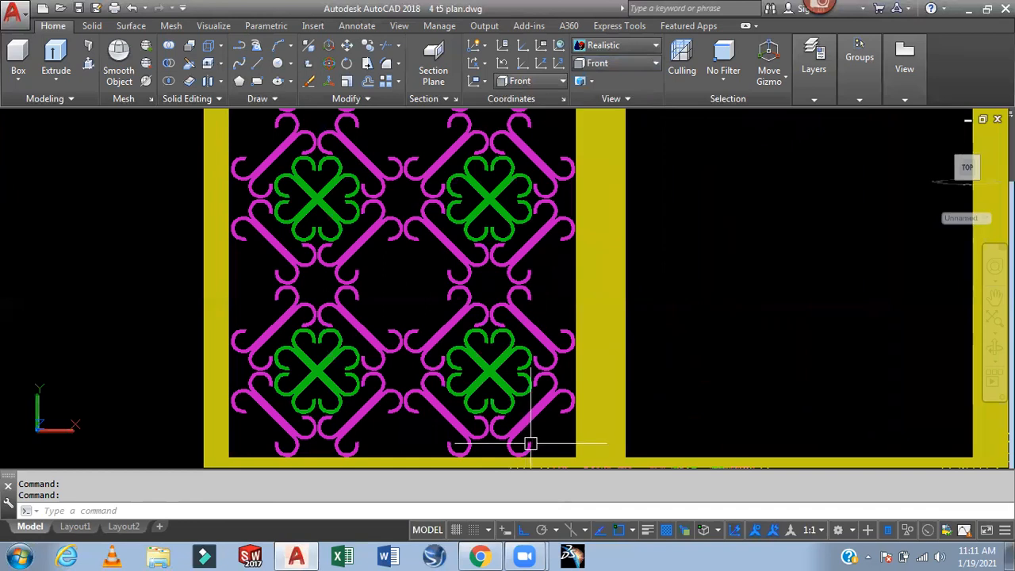
scroll(539, 433, down, 5)
scroll(524, 267, up, 4)
Mirror the uppermost row of motifs upward about the horizontal line through its top scrolls, keeping the source objects
middle_drag(524, 238, 524, 414)
text(i)
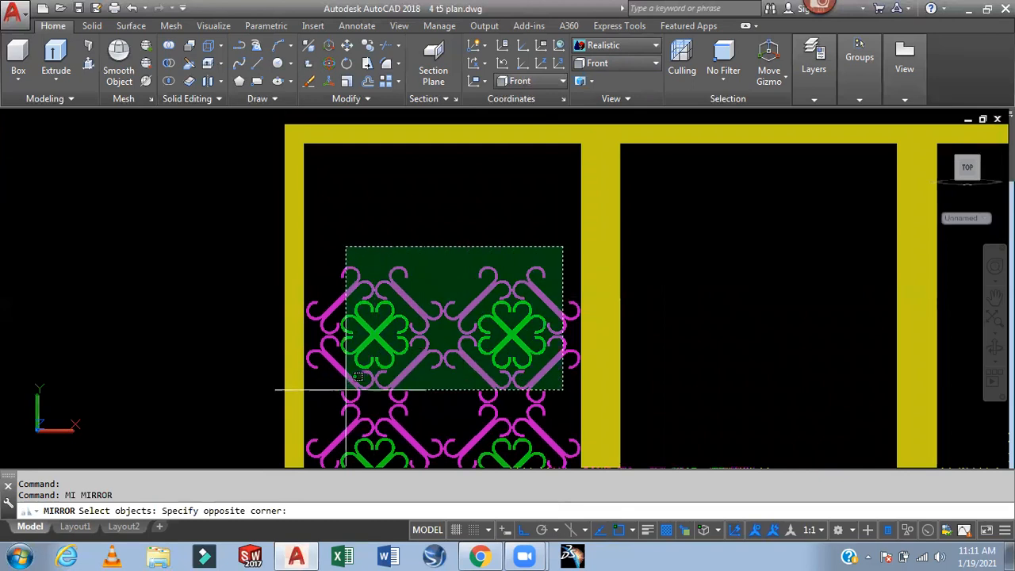
click(344, 387)
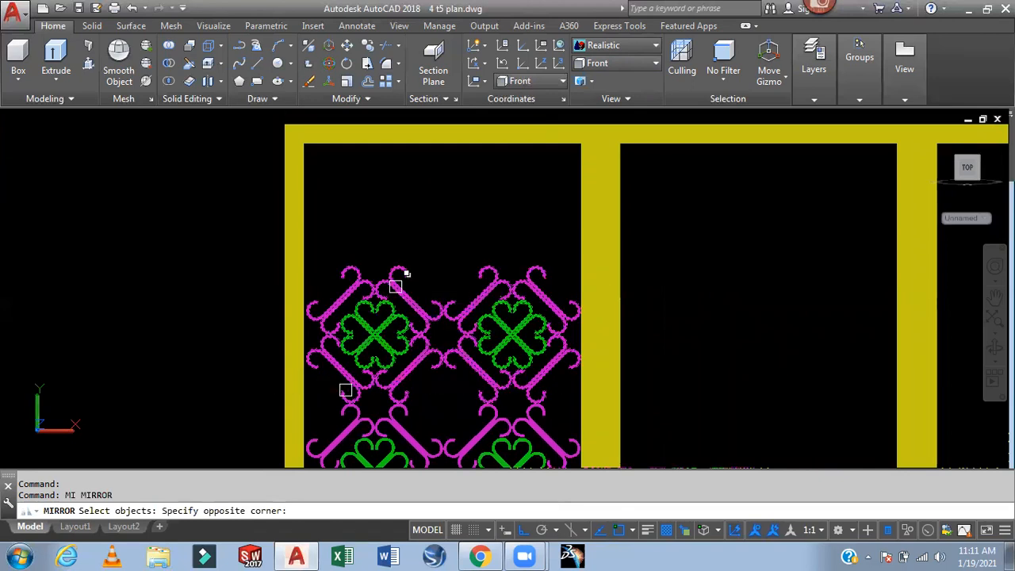
click(350, 271)
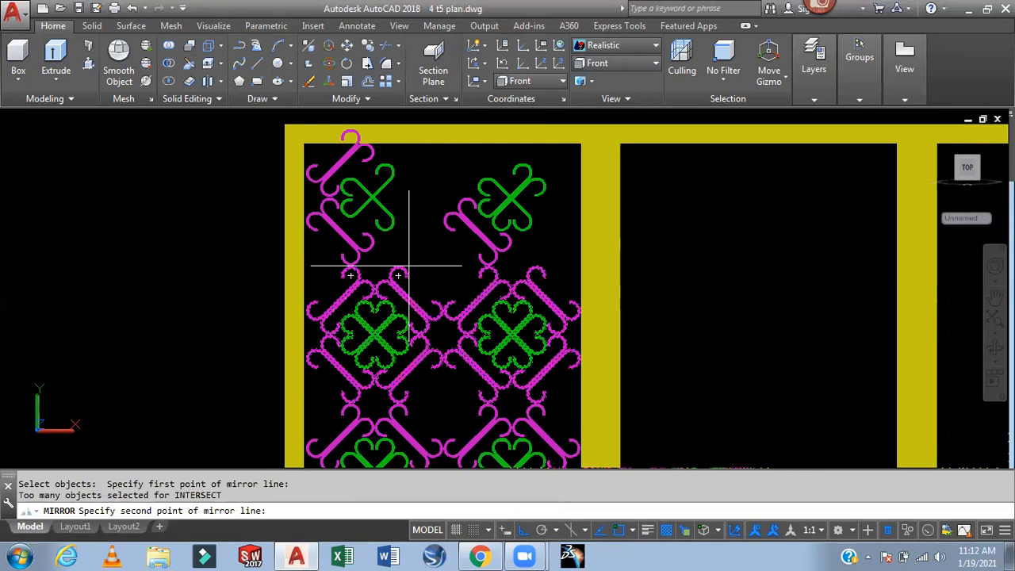
scroll(392, 267, up, 3)
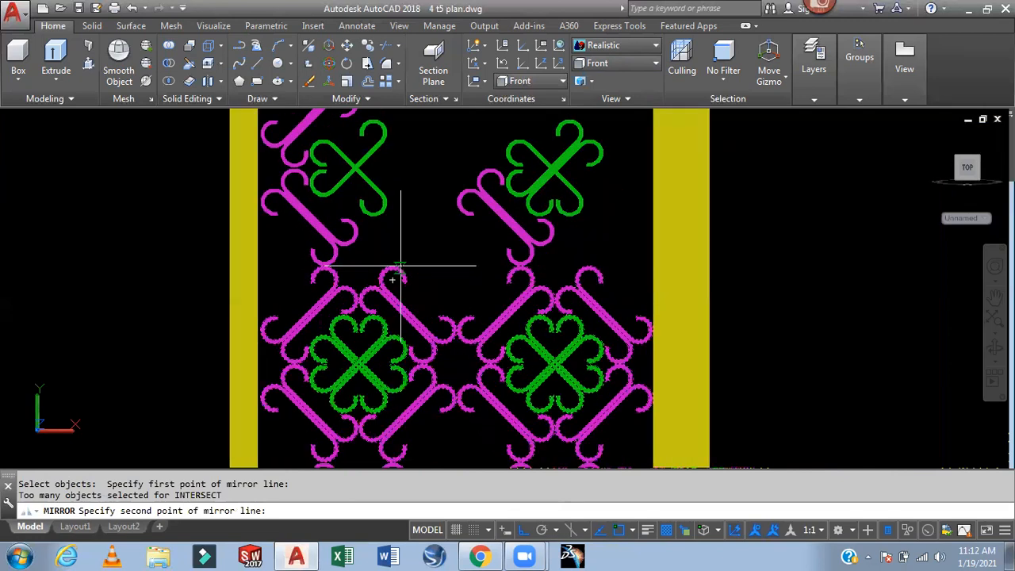
click(437, 256)
key(Return)
scroll(442, 257, down, 3)
Examine how the full grille meets the bottom, side and top rails of the first window opening
mouse_move(465, 260)
middle_down()
mouse_move(470, 312)
mouse_move(472, 185)
middle_up()
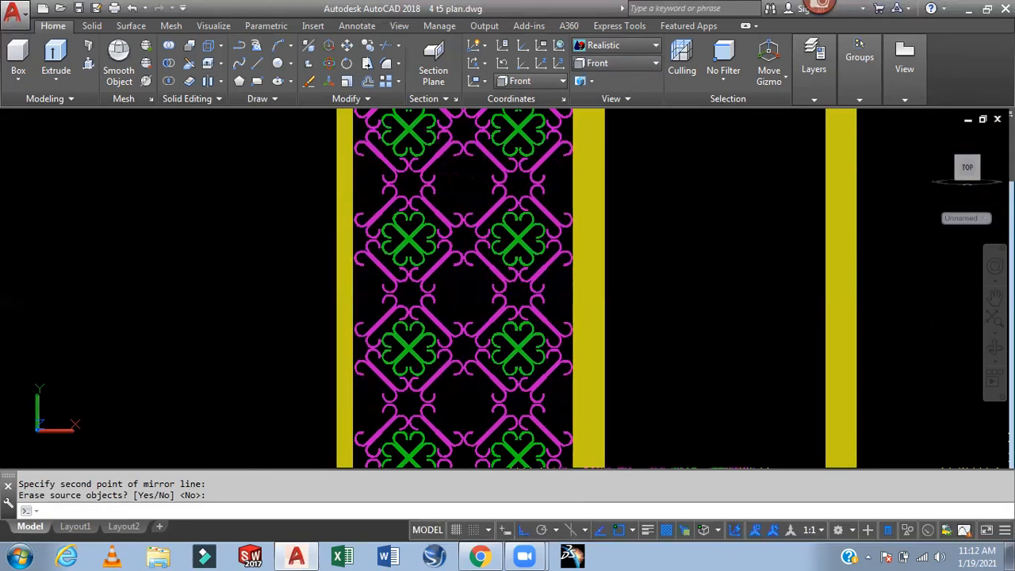
mouse_move(518, 295)
middle_down()
mouse_move(487, 238)
mouse_move(482, 184)
middle_up()
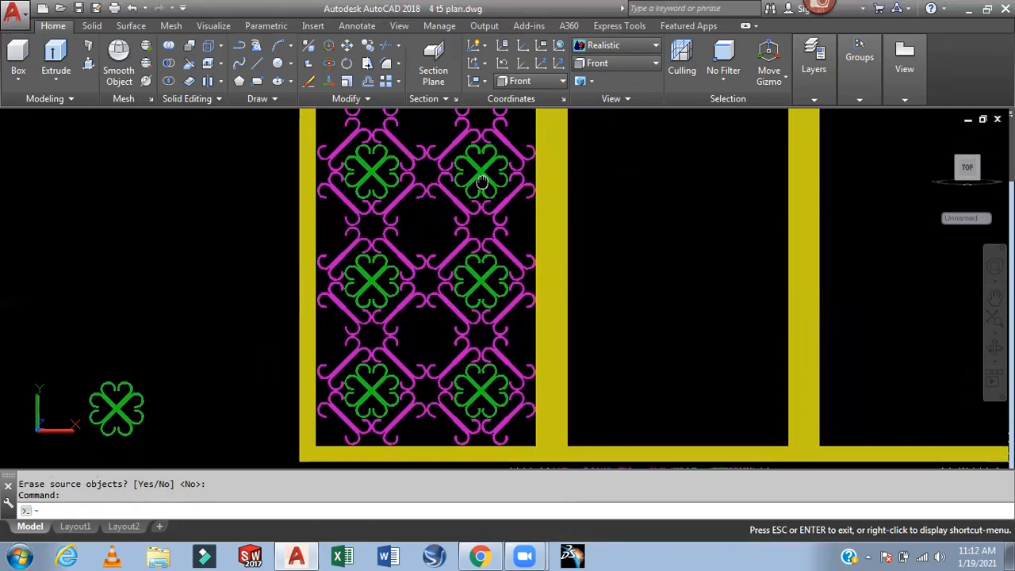
scroll(494, 410, up, 3)
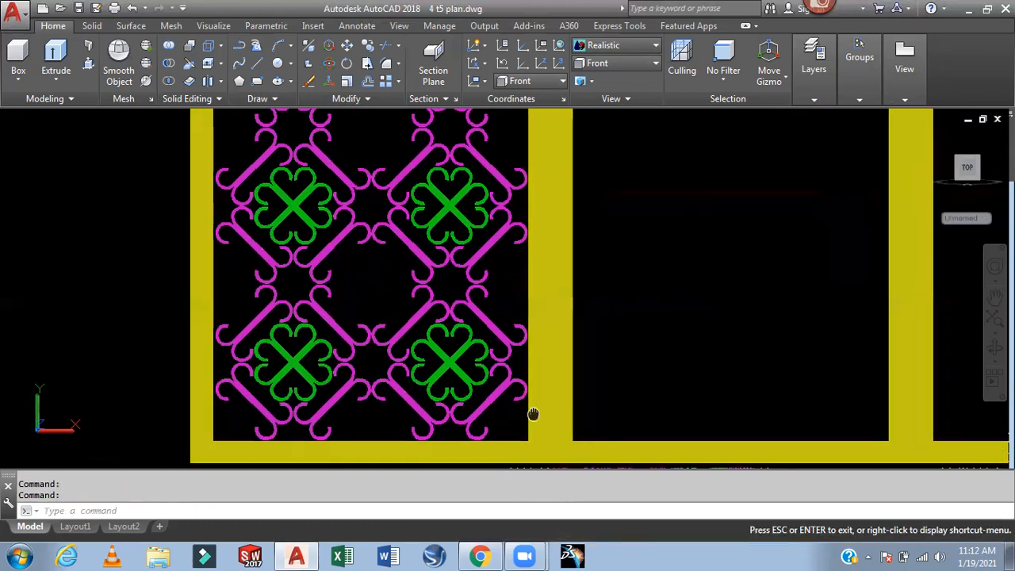
scroll(480, 403, up, 1)
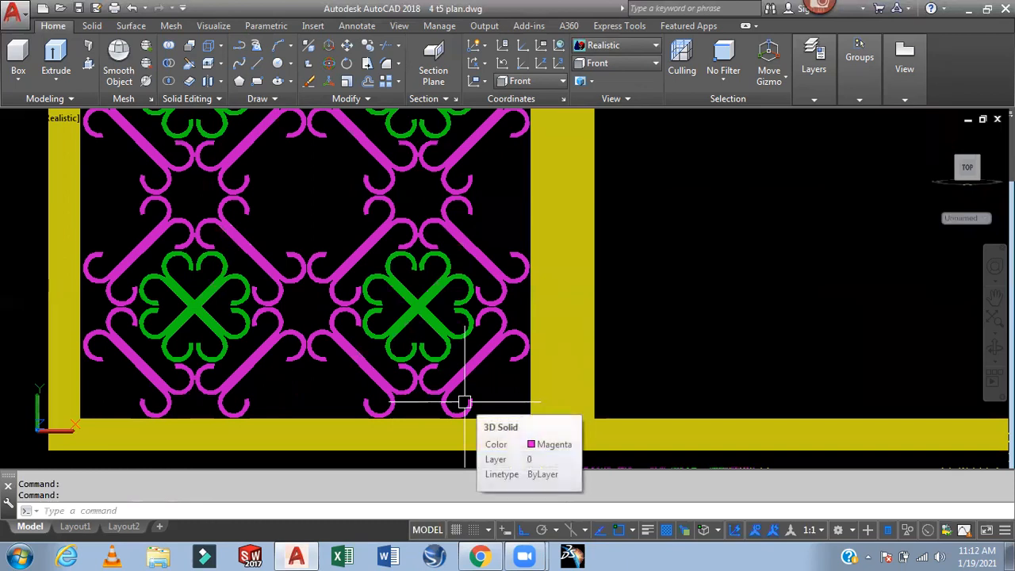
scroll(477, 396, up, 1)
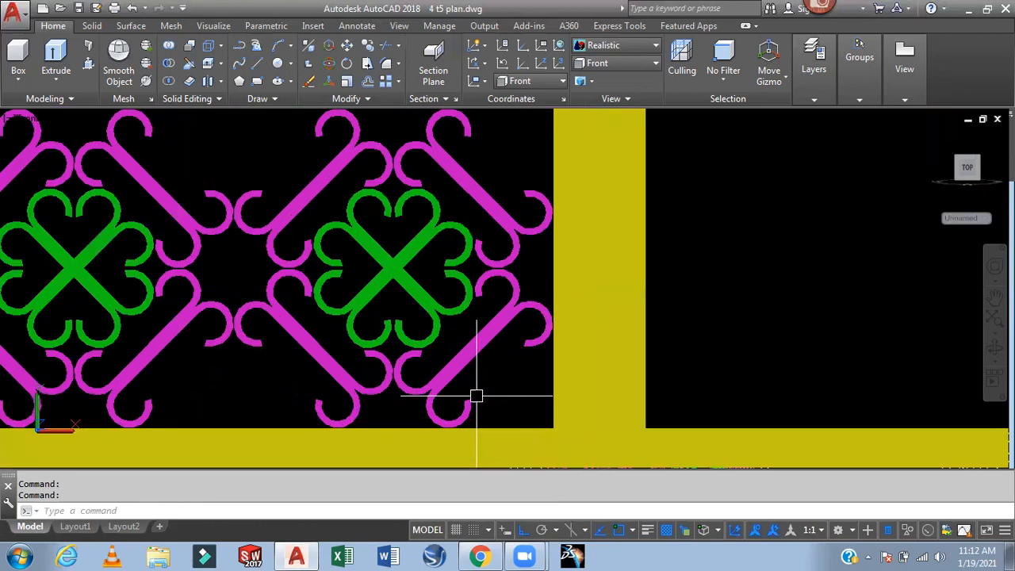
scroll(476, 396, down, 4)
scroll(485, 394, up, 1)
mouse_move(585, 226)
middle_down()
mouse_move(582, 404)
mouse_move(539, 372)
middle_up()
scroll(581, 403, down, 2)
middle_drag(596, 256, 616, 272)
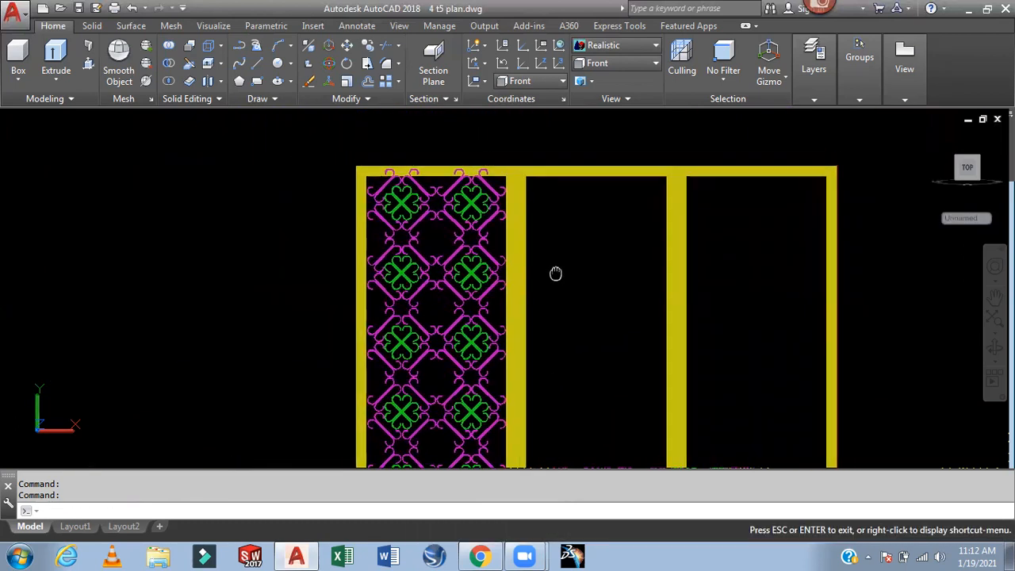
scroll(492, 209, up, 3)
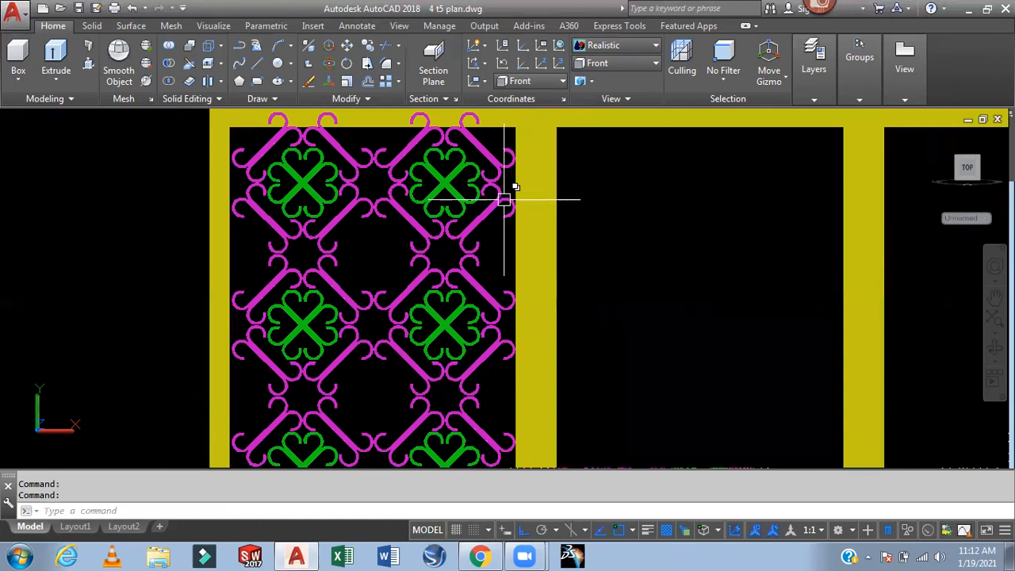
scroll(487, 187, down, 2)
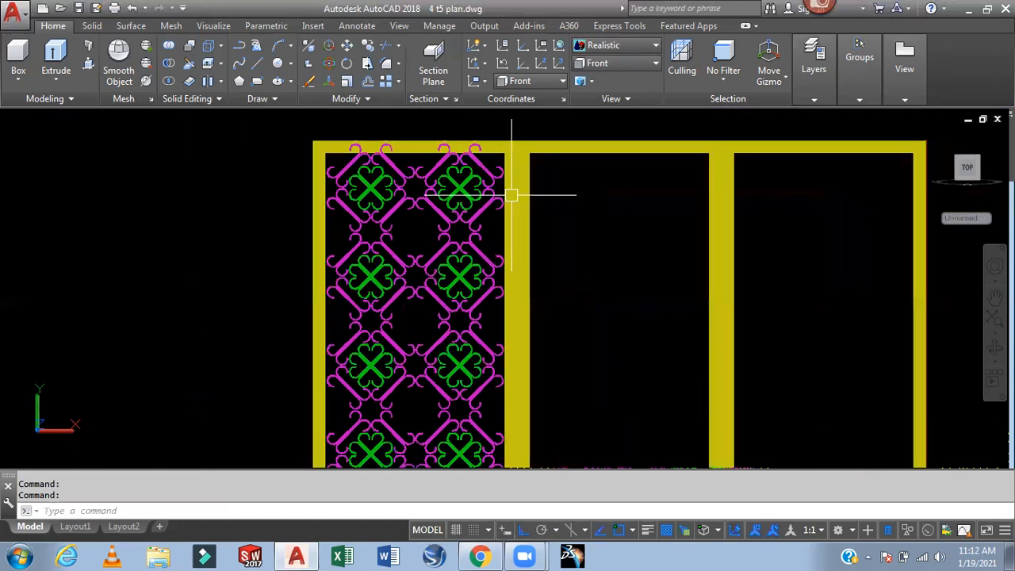
middle_drag(552, 215, 588, 194)
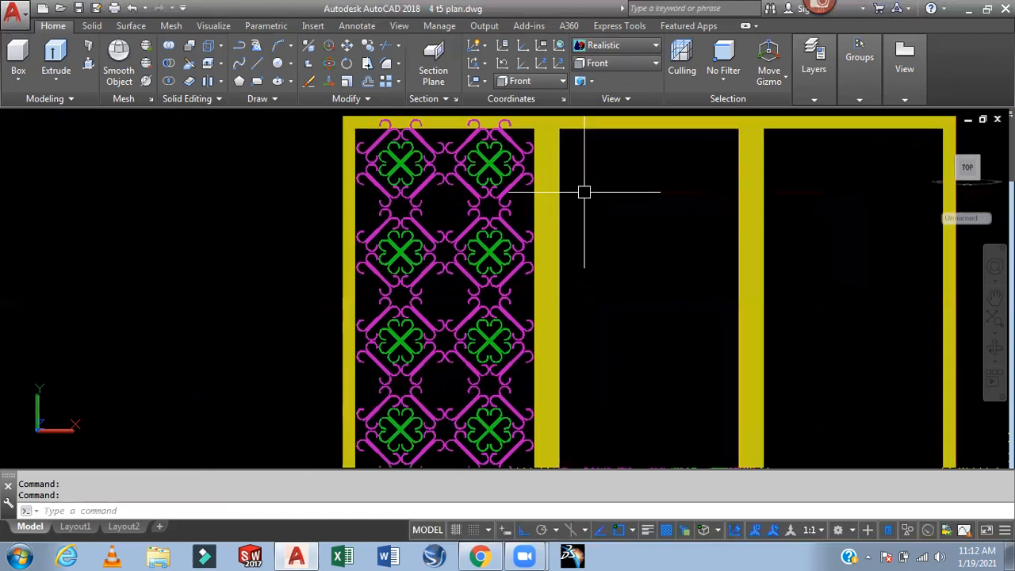
Move the entire grille straight down slightly so its lowest scrolls bite into the frame's bottom rail
key(Return)
scroll(516, 139, up, 3)
click(525, 137)
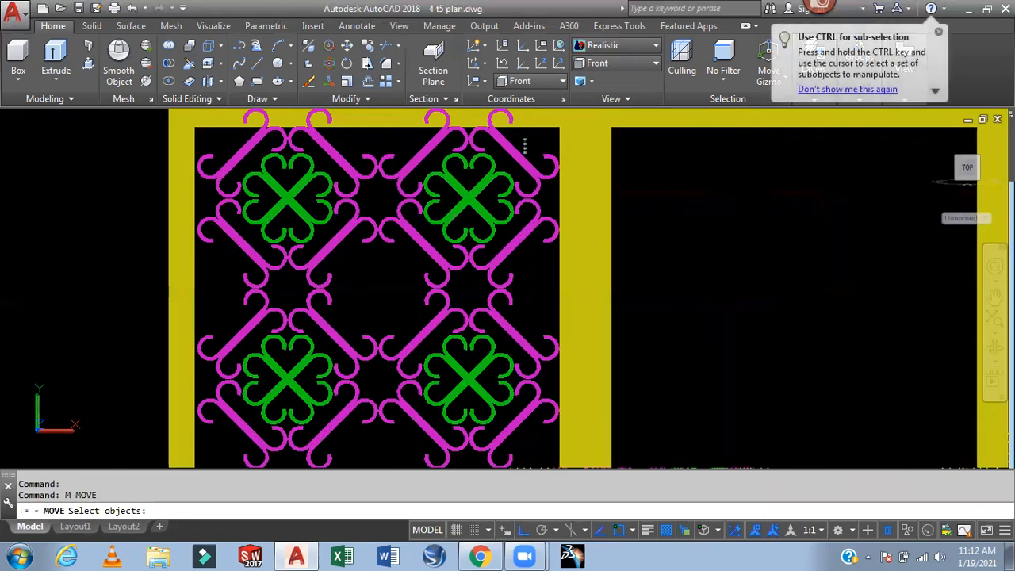
scroll(414, 272, down, 2)
scroll(409, 272, down, 2)
middle_drag(409, 271, 426, 162)
middle_drag(373, 335, 382, 282)
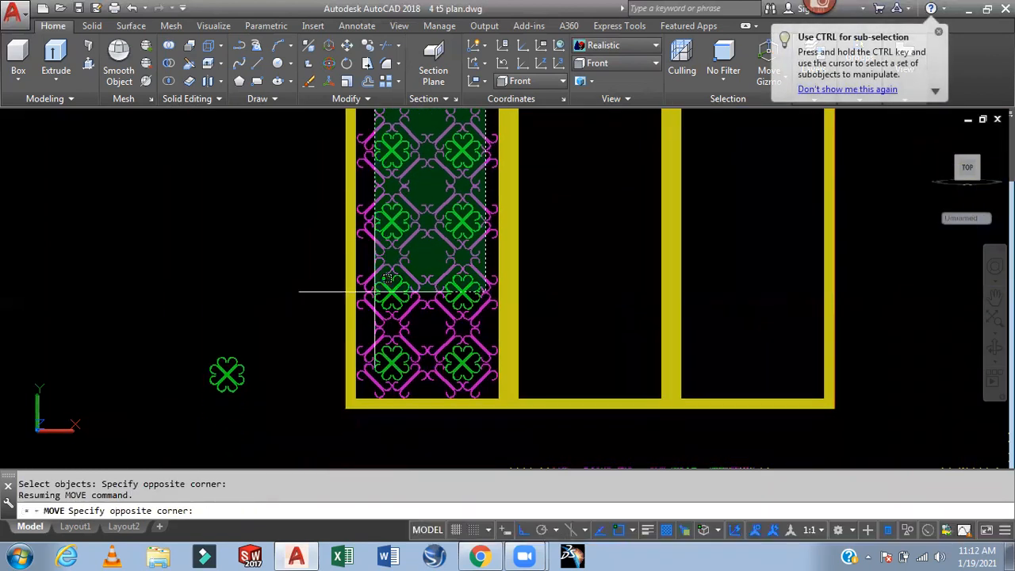
scroll(366, 364, up, 3)
click(372, 405)
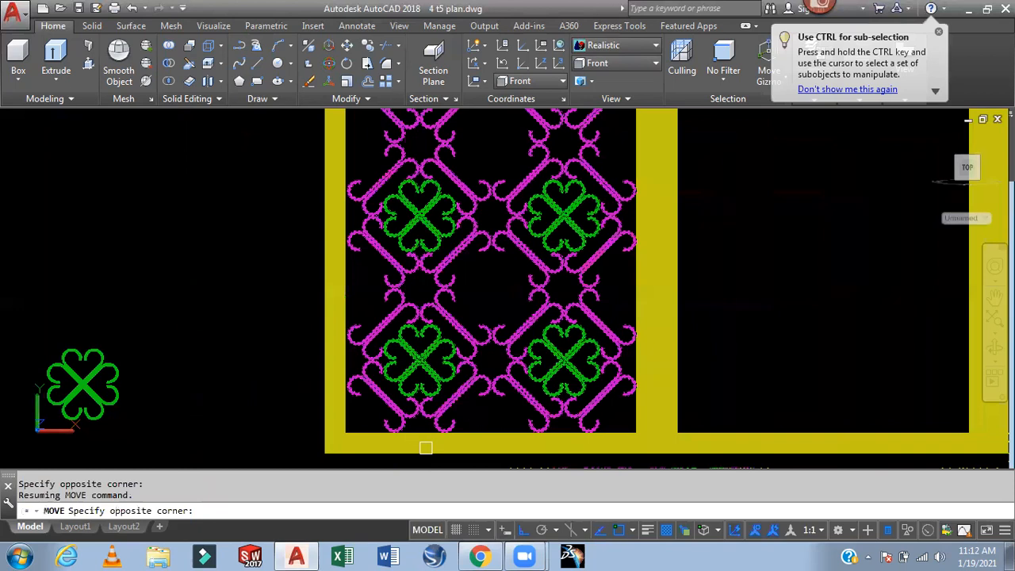
scroll(412, 408, up, 3)
key(Return)
scroll(333, 379, up, 2)
scroll(334, 380, up, 2)
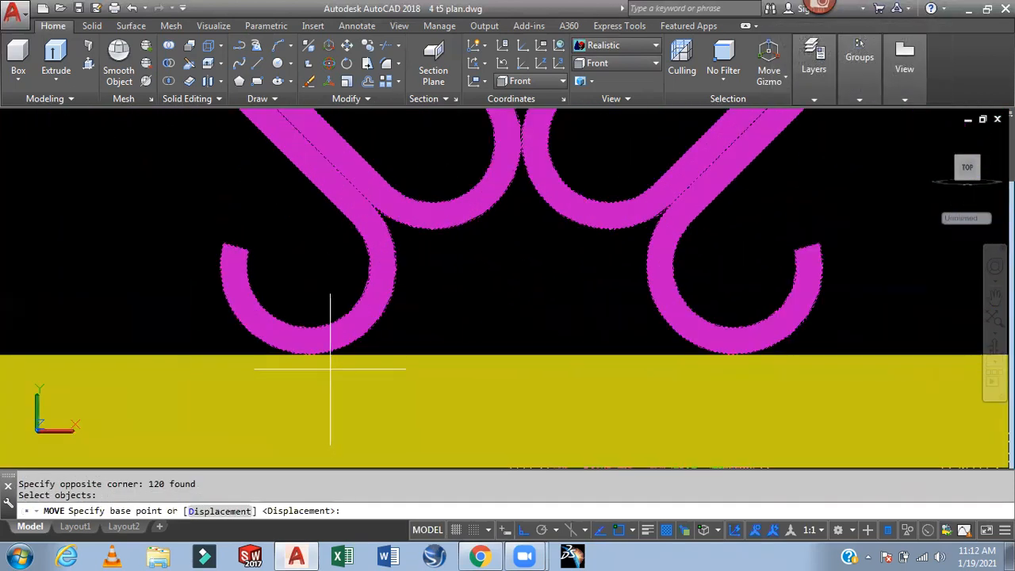
click(307, 355)
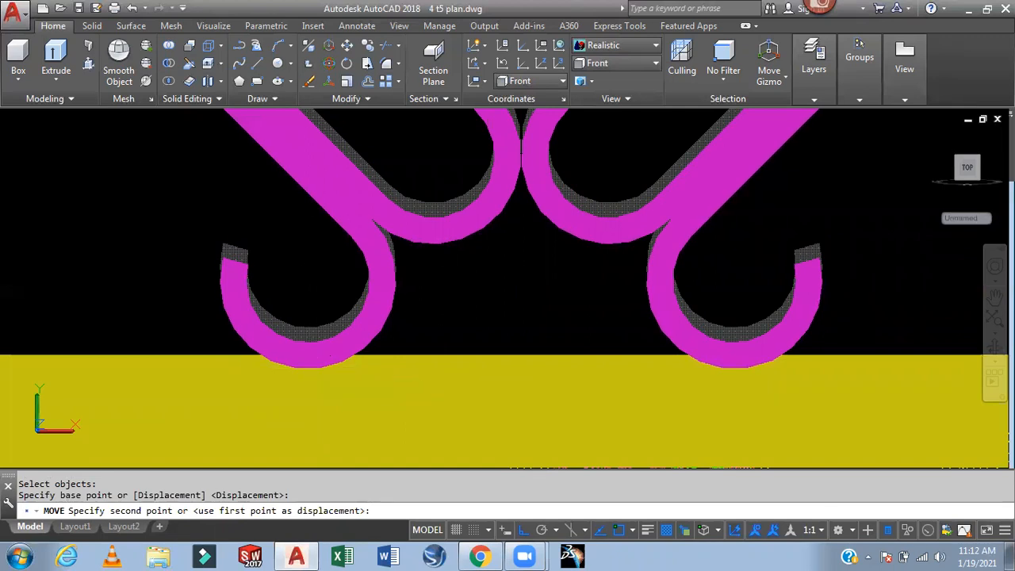
click(311, 368)
Compare the grille's overlap with the bottom rail against its overlap with the top rail
scroll(437, 317, down, 6)
middle_drag(512, 250, 513, 478)
mouse_move(531, 342)
middle_down()
mouse_move(522, 299)
mouse_move(542, 453)
mouse_move(543, 373)
mouse_move(560, 396)
mouse_move(508, 381)
mouse_move(534, 190)
middle_up()
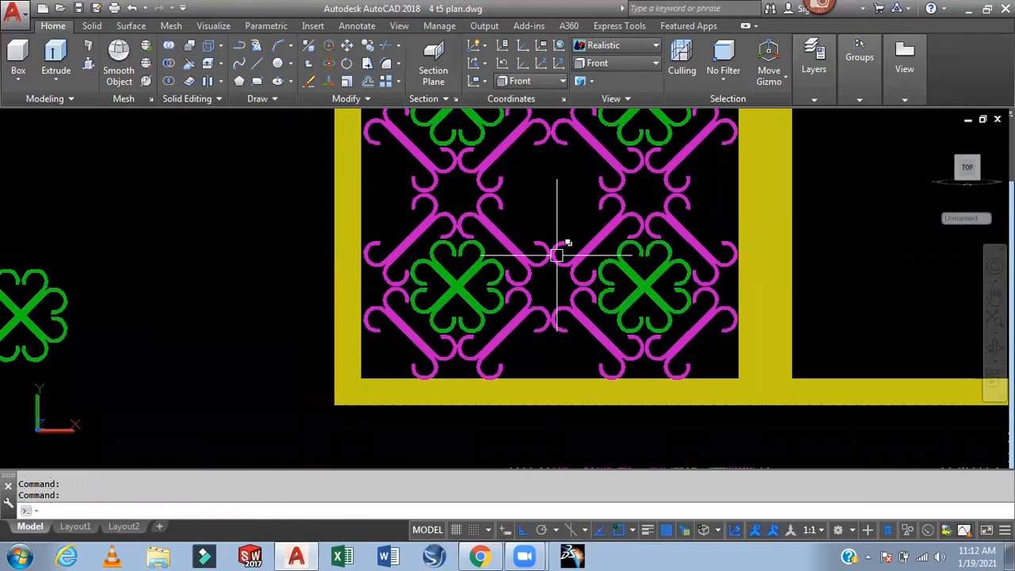
scroll(555, 242, down, 3)
scroll(557, 264, up, 4)
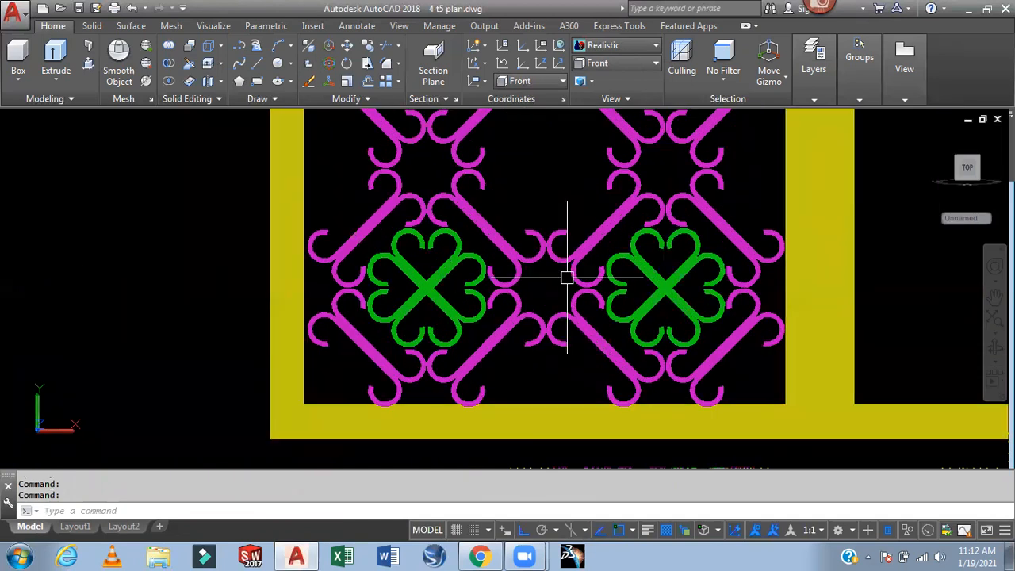
scroll(562, 270, down, 4)
middle_drag(562, 267, 522, 409)
middle_drag(566, 119, 539, 267)
scroll(539, 267, up, 3)
Move all the grille motifs down a second small amount, using the bottom of the lowest left scroll as base point
text(m)
key(space)
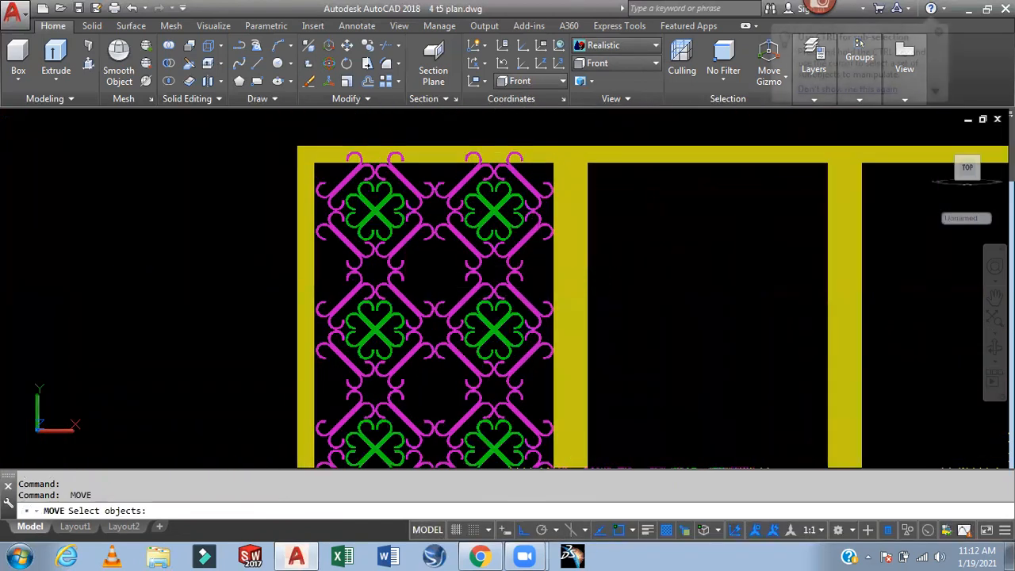
click(538, 254)
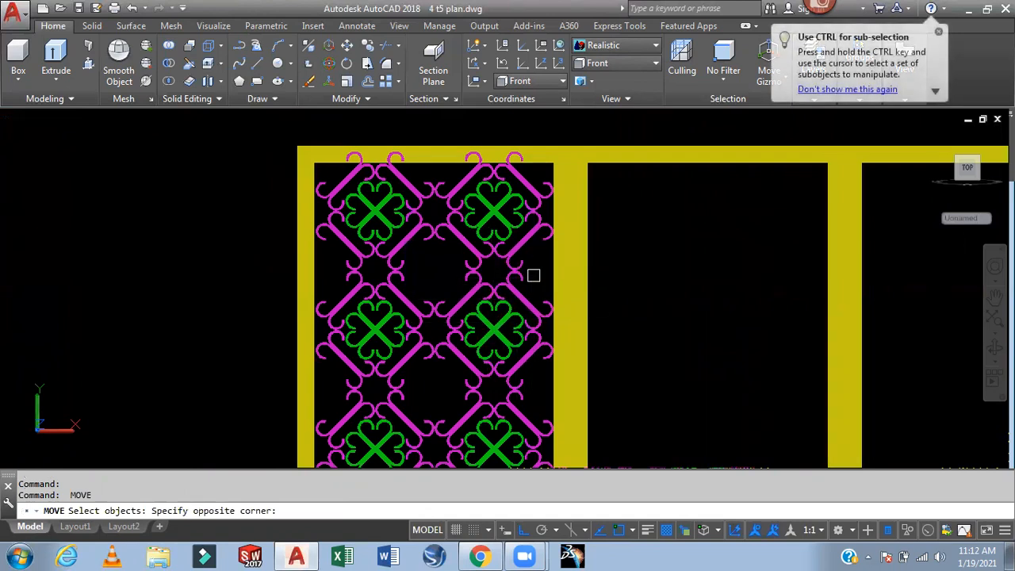
click(537, 175)
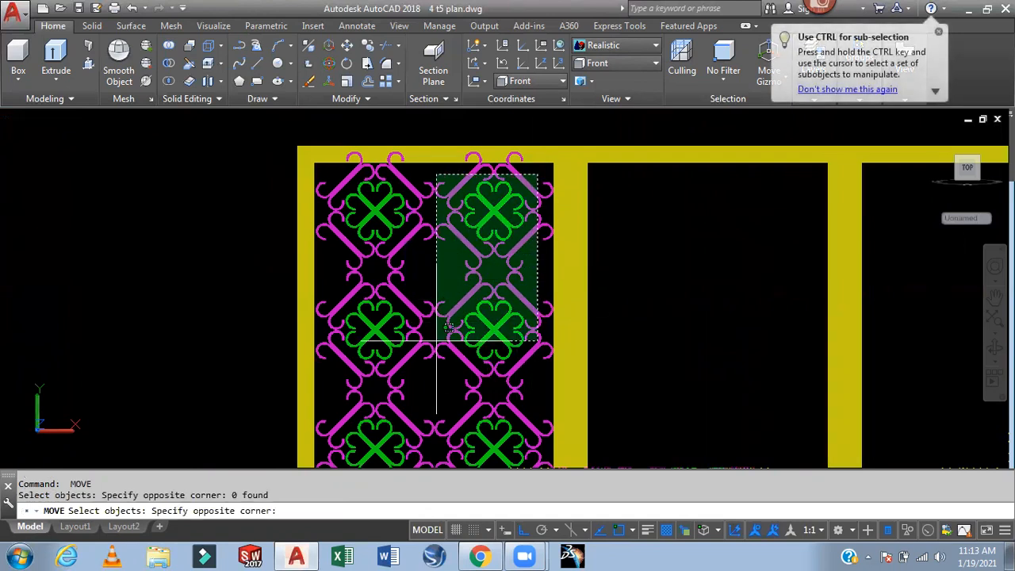
scroll(428, 356, down, 2)
scroll(418, 309, up, 3)
scroll(392, 358, up, 3)
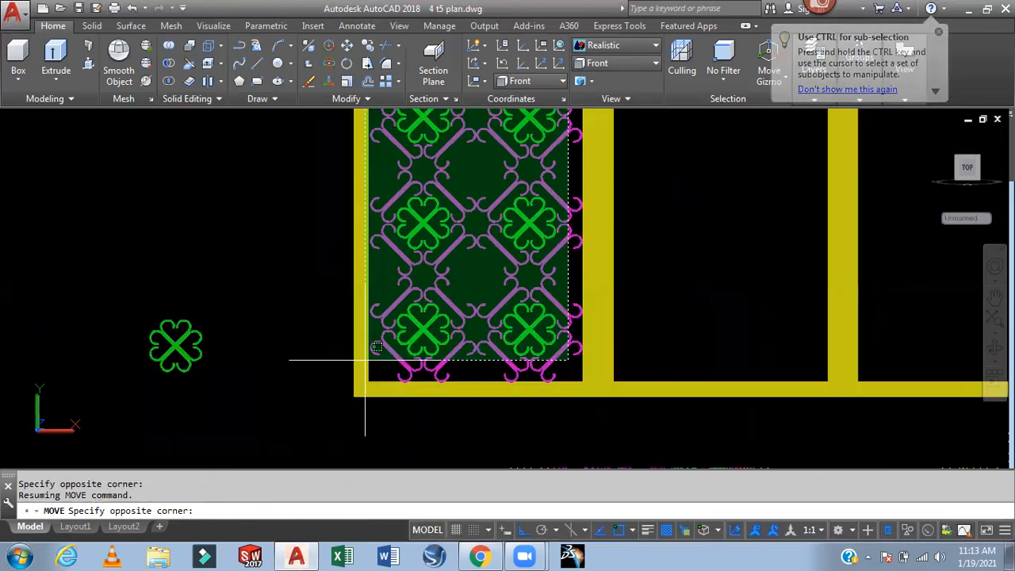
click(391, 357)
scroll(392, 358, up, 5)
scroll(380, 386, up, 3)
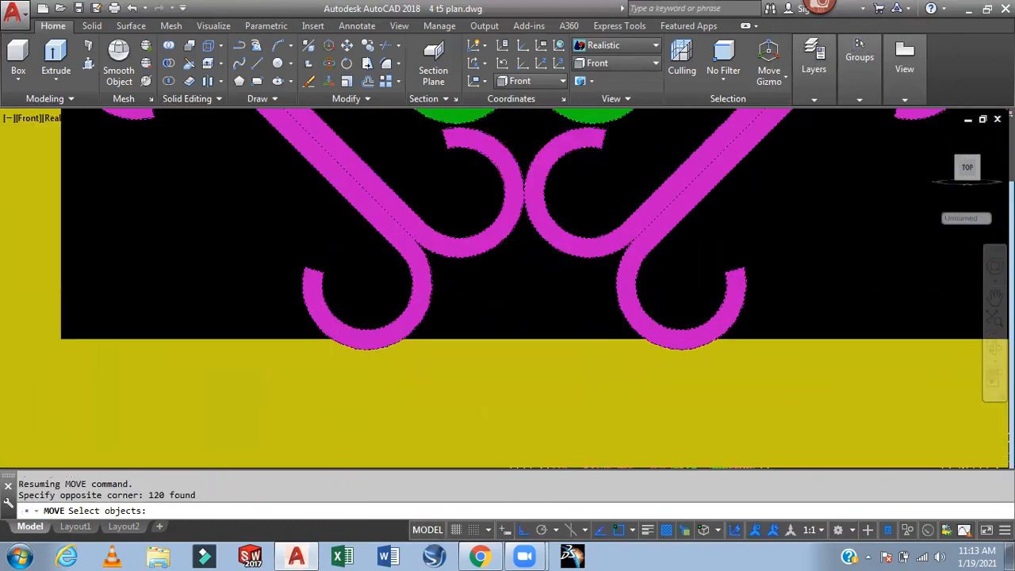
key(Return)
click(367, 349)
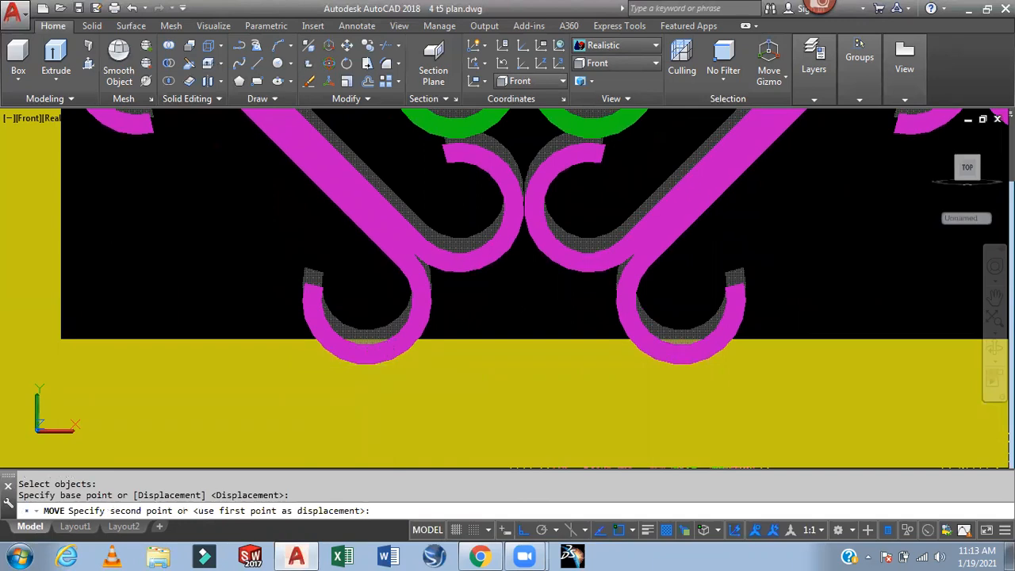
click(367, 364)
Inspect the top and bottom ends of the grille in the first opening to judge whether the overlaps are balanced
scroll(486, 322, down, 6)
middle_drag(556, 262, 544, 398)
scroll(545, 398, down, 2)
scroll(567, 312, down, 2)
middle_drag(567, 311, 525, 493)
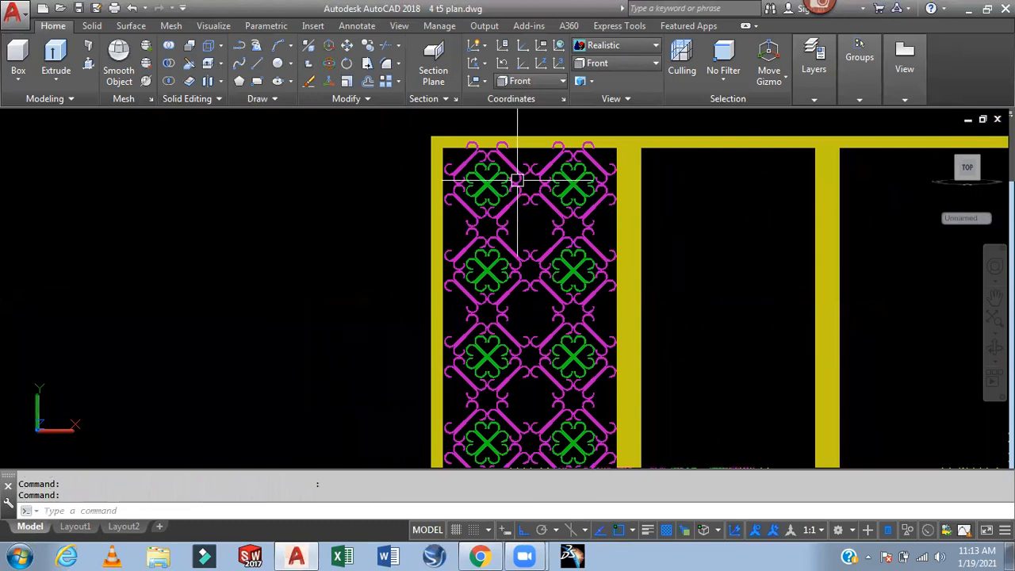
scroll(516, 181, up, 3)
mouse_move(516, 192)
middle_down()
mouse_move(516, 219)
mouse_move(518, 207)
middle_up()
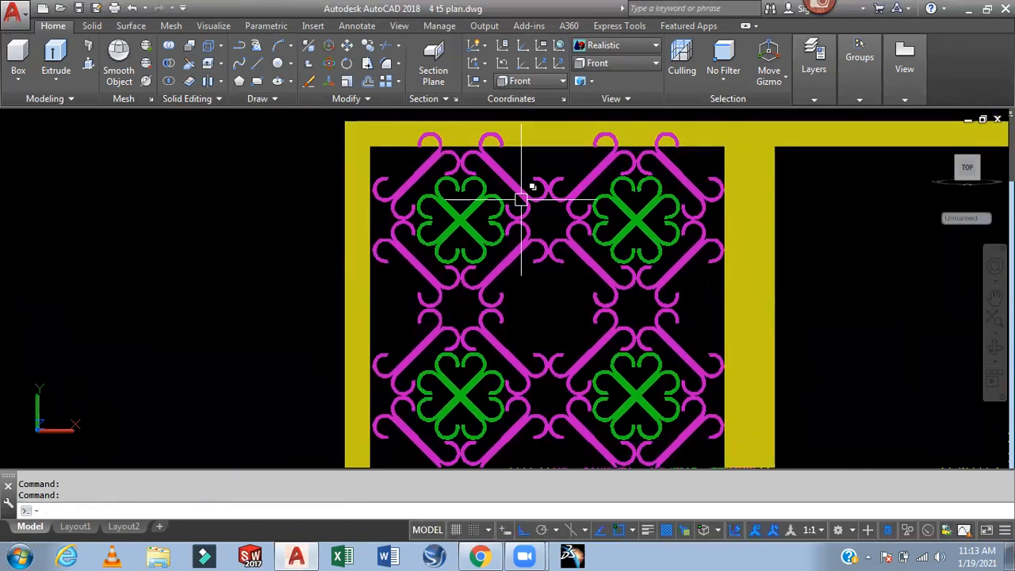
scroll(522, 199, down, 2)
middle_drag(559, 357, 544, 206)
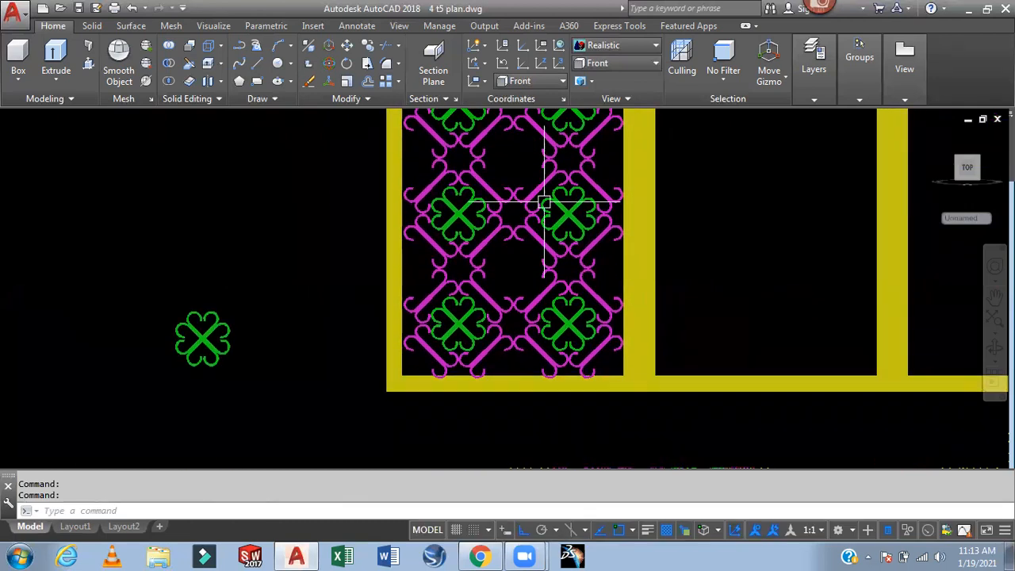
scroll(544, 204, down, 2)
scroll(543, 262, up, 3)
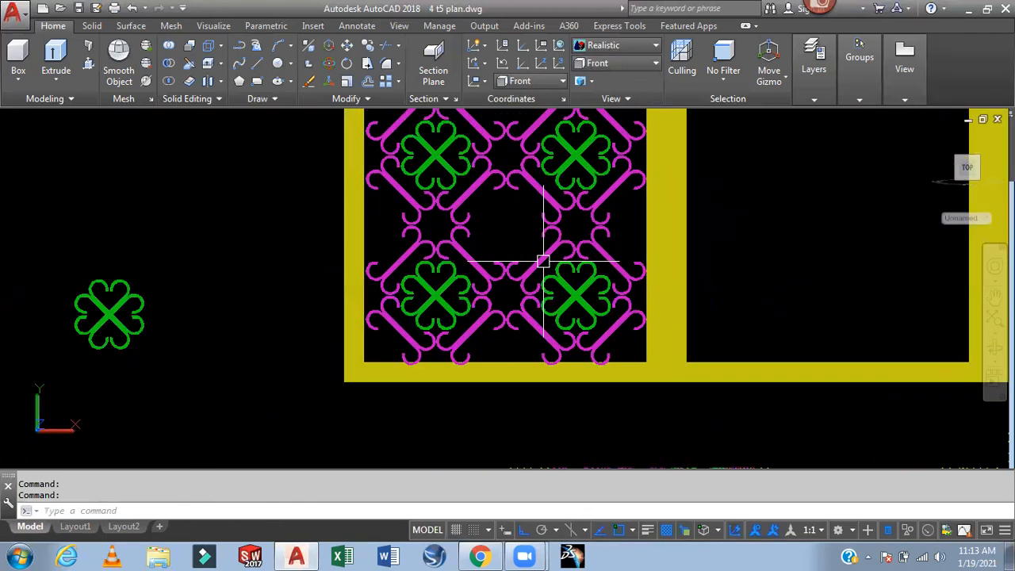
scroll(543, 261, down, 2)
middle_drag(543, 261, 492, 419)
middle_drag(530, 236, 491, 343)
scroll(512, 182, up, 3)
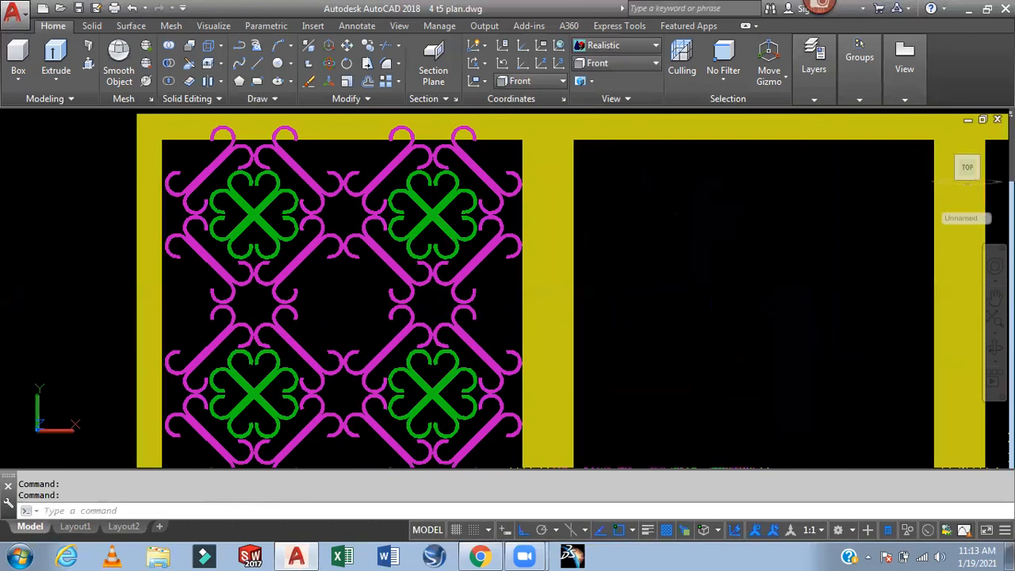
Move all the grille motifs straight down about 1/4", using the bottom quadrant of a lowest scroll as base point
scroll(417, 306, down, 2)
middle_drag(400, 330, 452, 190)
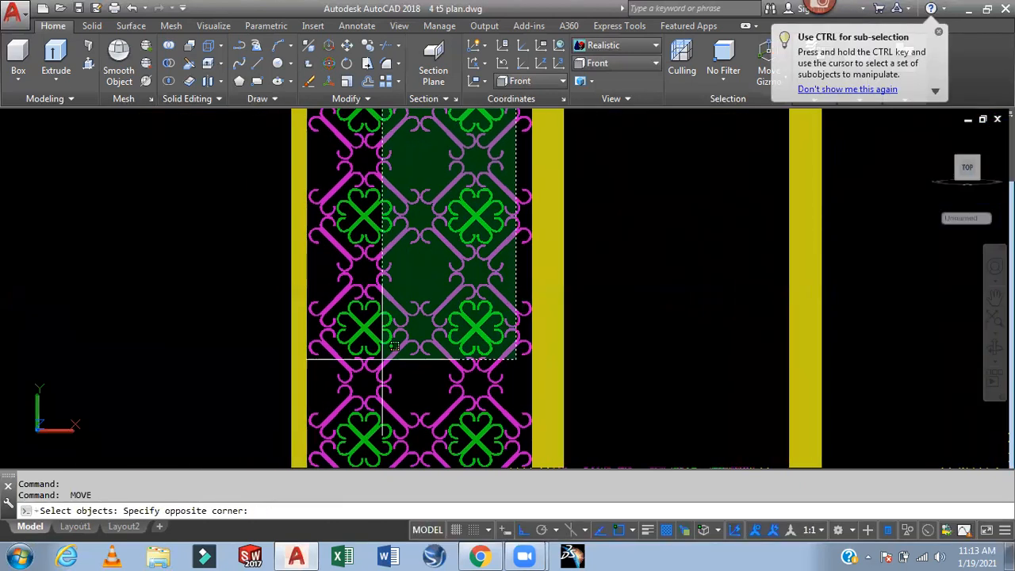
middle_drag(380, 358, 385, 225)
middle_drag(356, 389, 369, 280)
scroll(361, 335, up, 3)
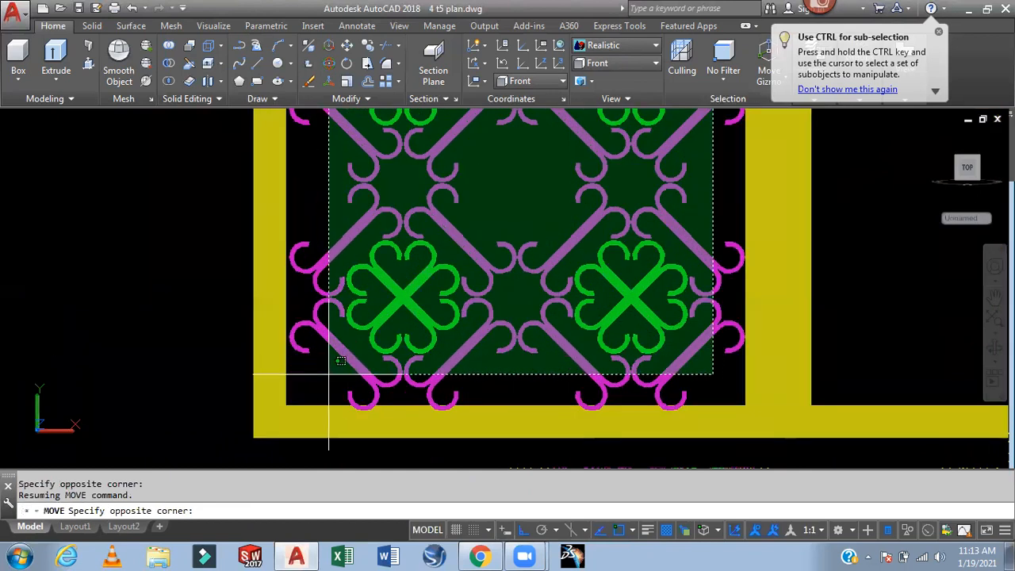
click(328, 374)
scroll(365, 426, up, 5)
key(Return)
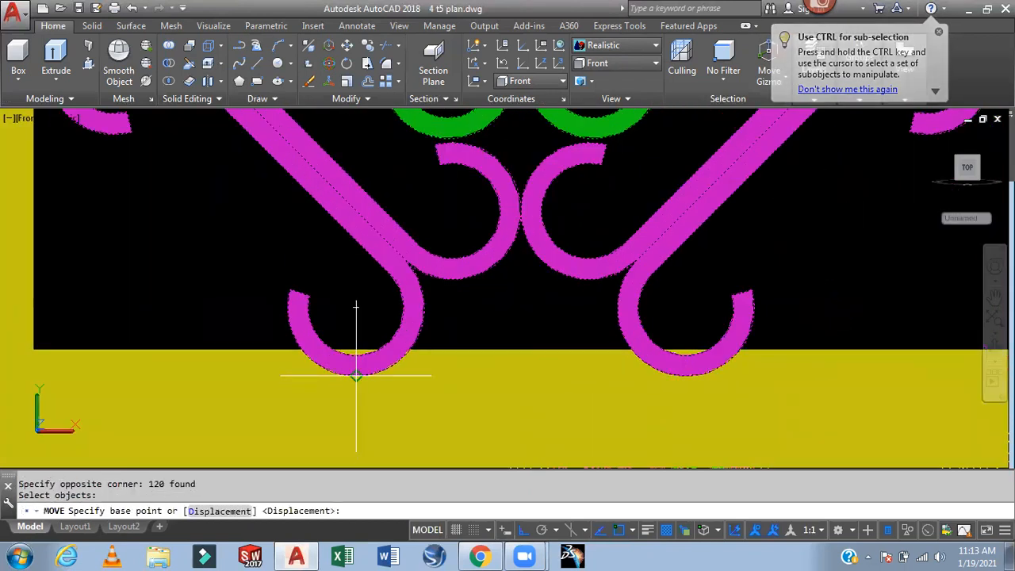
click(356, 374)
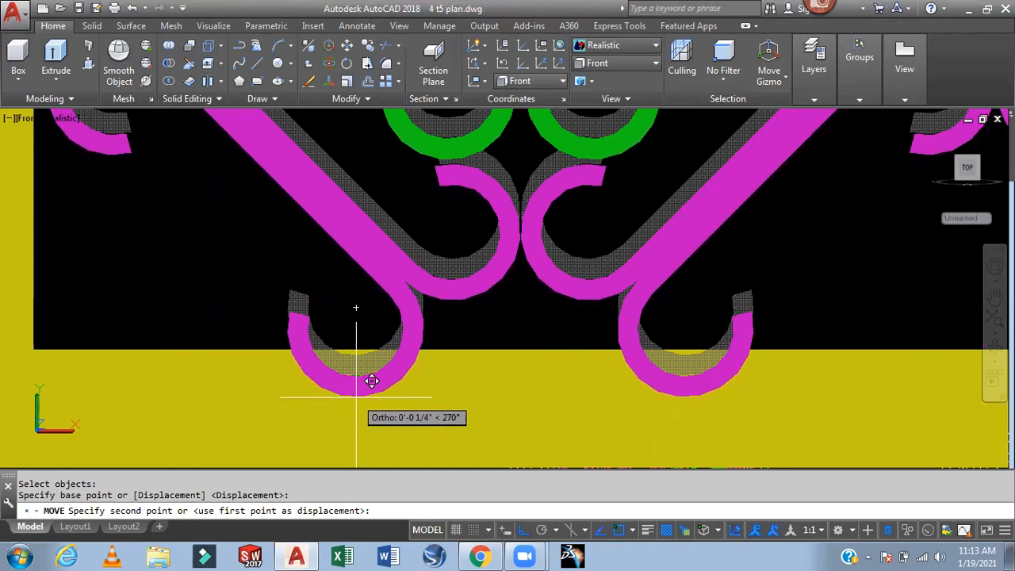
click(471, 344)
Compare how far the grille's end scrolls overlap the top and bottom rails of the first opening
scroll(475, 344, down, 6)
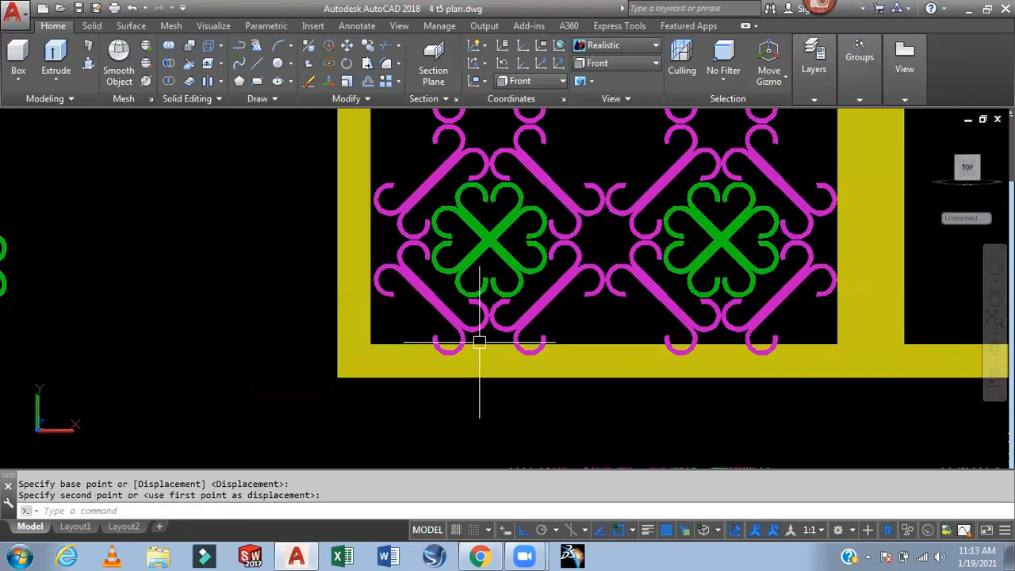
scroll(503, 396, up, 6)
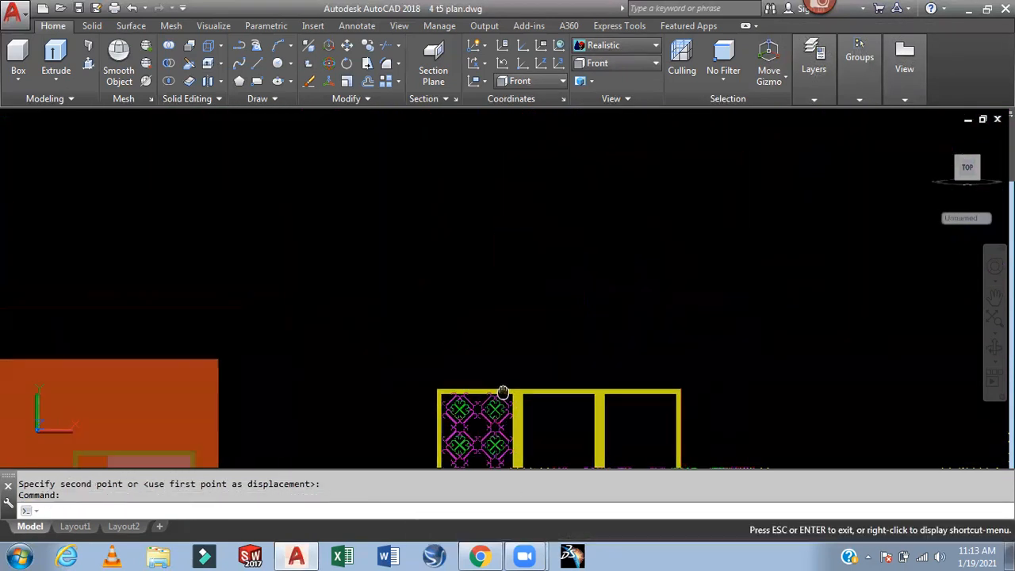
middle_drag(476, 333, 487, 230)
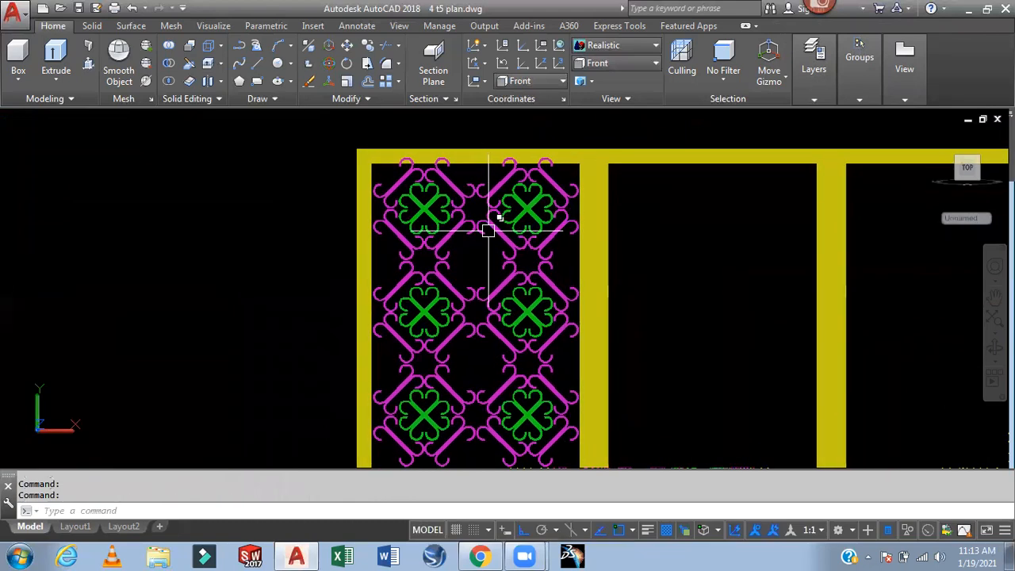
scroll(566, 222, down, 2)
mouse_move(623, 214)
middle_down()
mouse_move(670, 229)
mouse_move(634, 168)
mouse_move(651, 239)
mouse_move(723, 241)
middle_up()
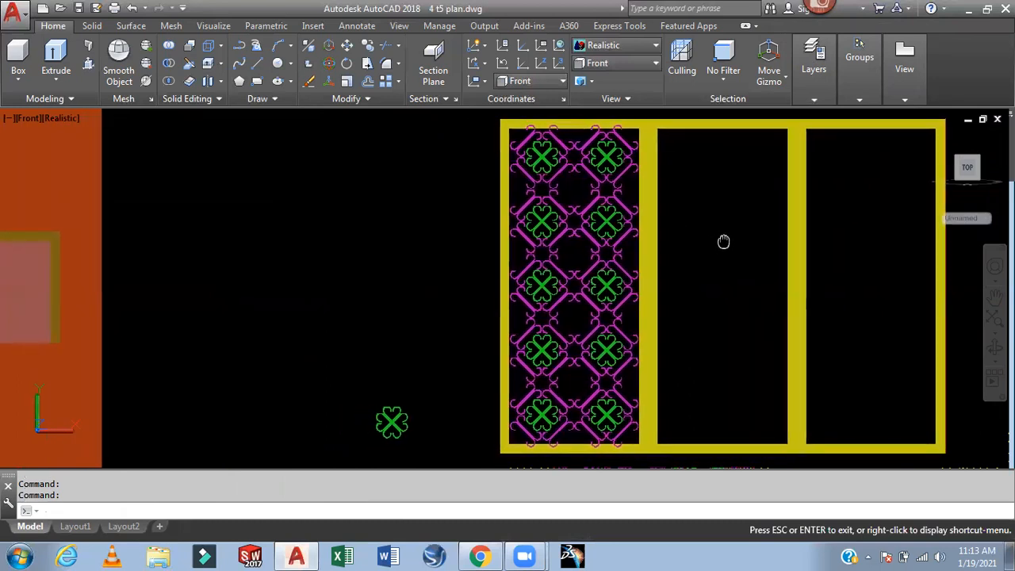
key(Escape)
scroll(610, 436, up, 6)
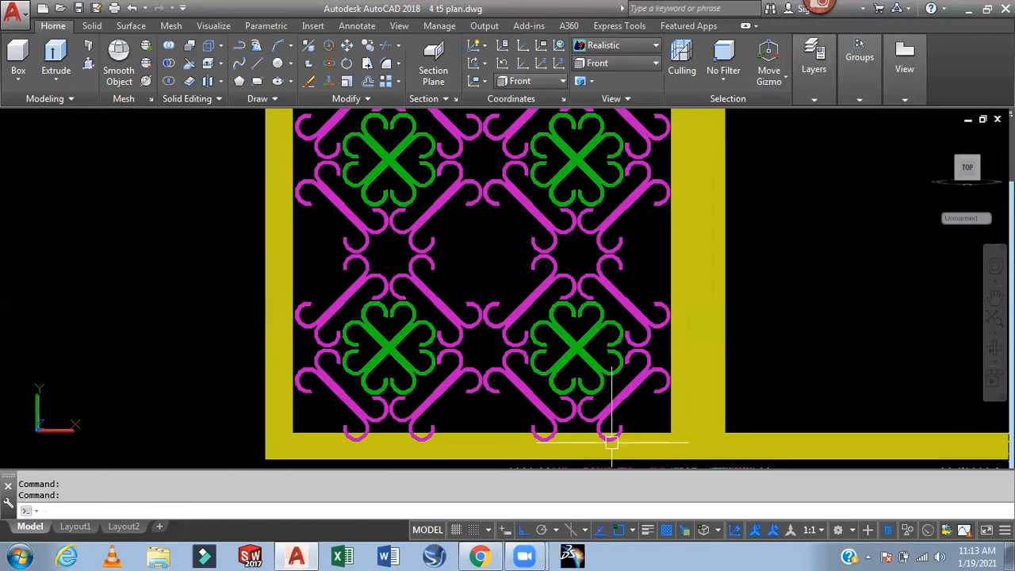
scroll(601, 439, up, 4)
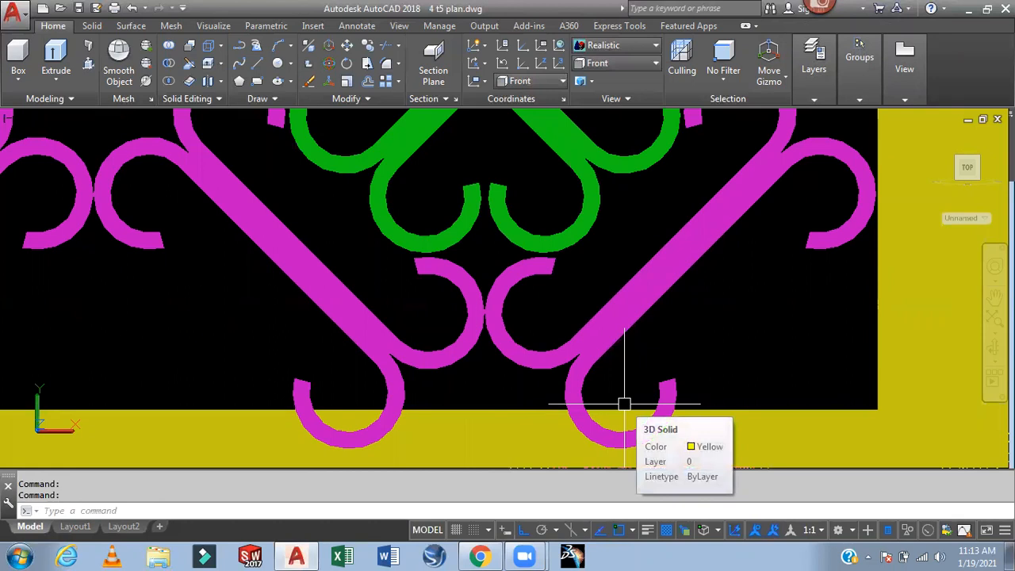
scroll(624, 404, down, 2)
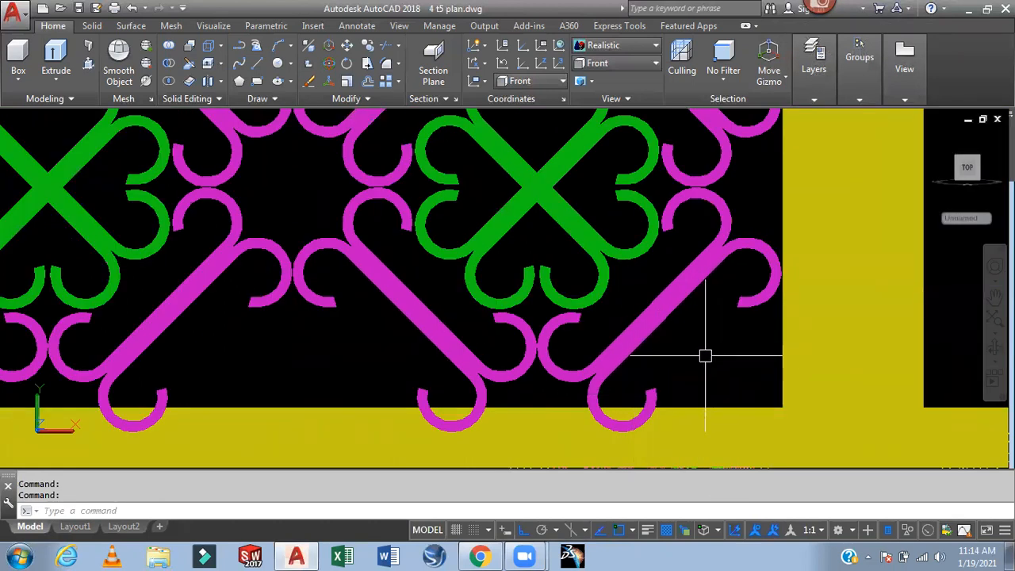
scroll(705, 357, down, 4)
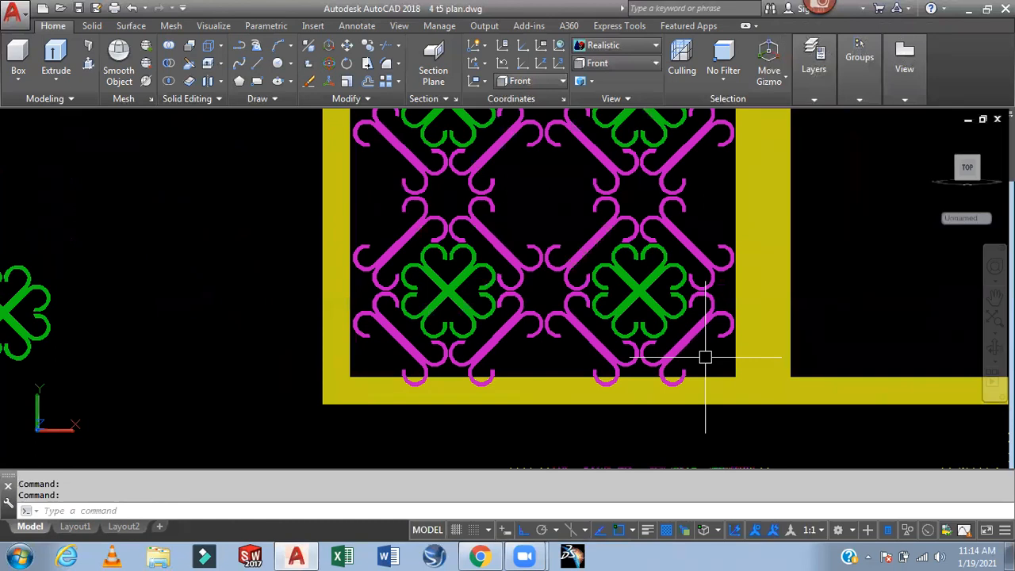
scroll(705, 357, down, 6)
middle_drag(702, 340, 562, 267)
scroll(562, 267, up, 2)
scroll(571, 211, up, 2)
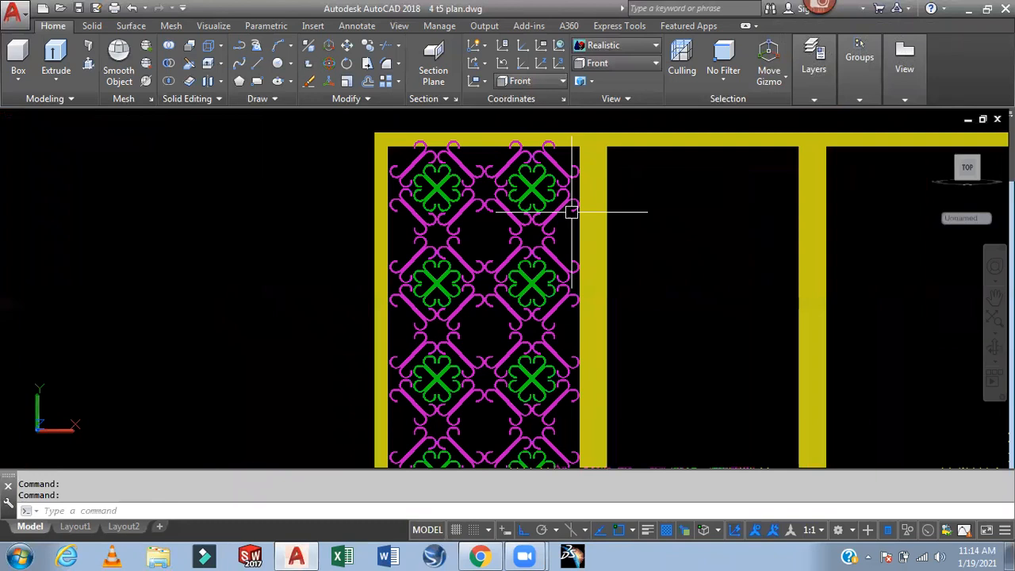
click(635, 63)
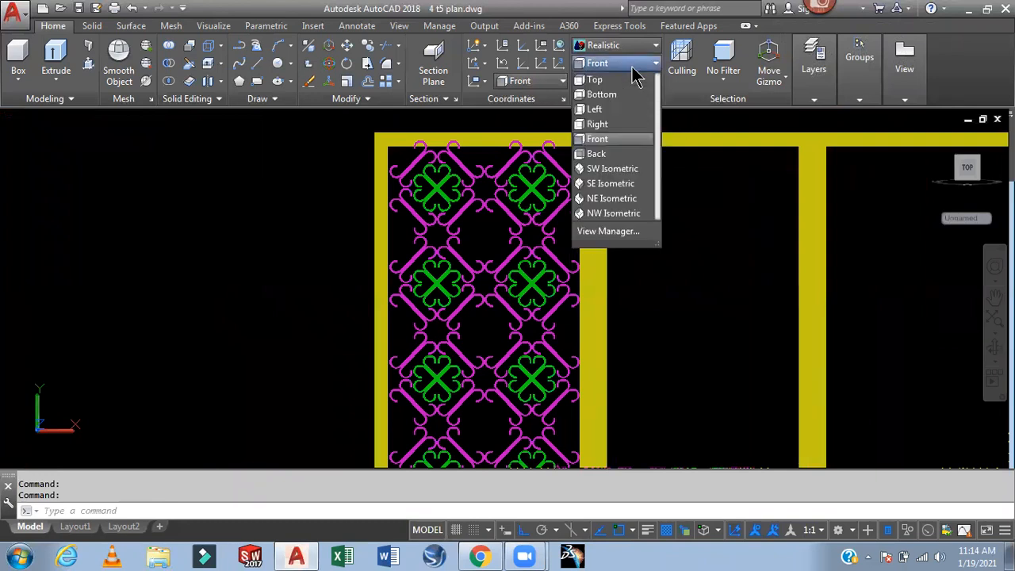
click(689, 264)
Delete the loose green rosette lying outside the window frame, beside its first panel
scroll(678, 277, down, 3)
middle_drag(673, 283, 656, 227)
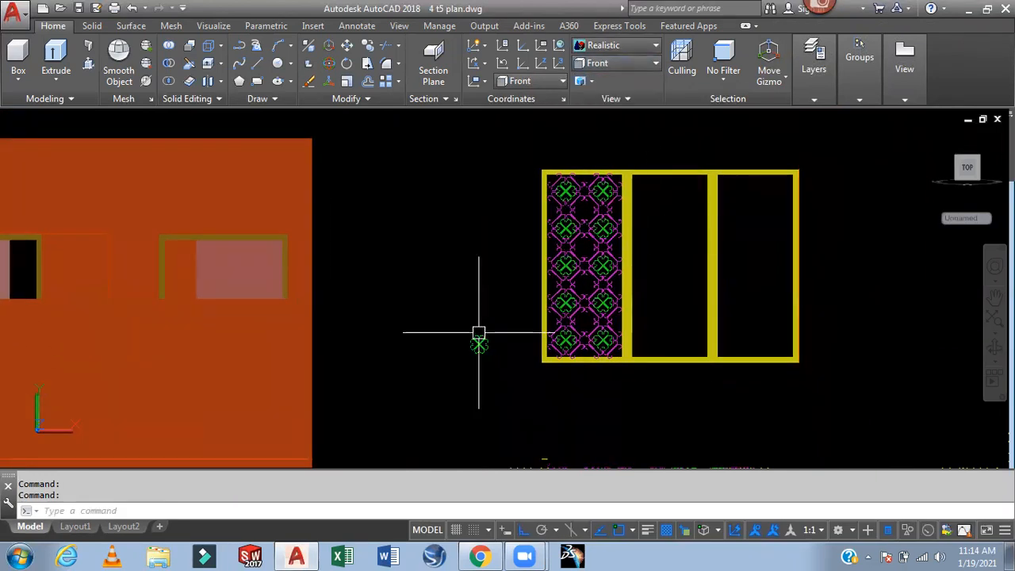
scroll(480, 333, up, 3)
click(515, 320)
click(429, 413)
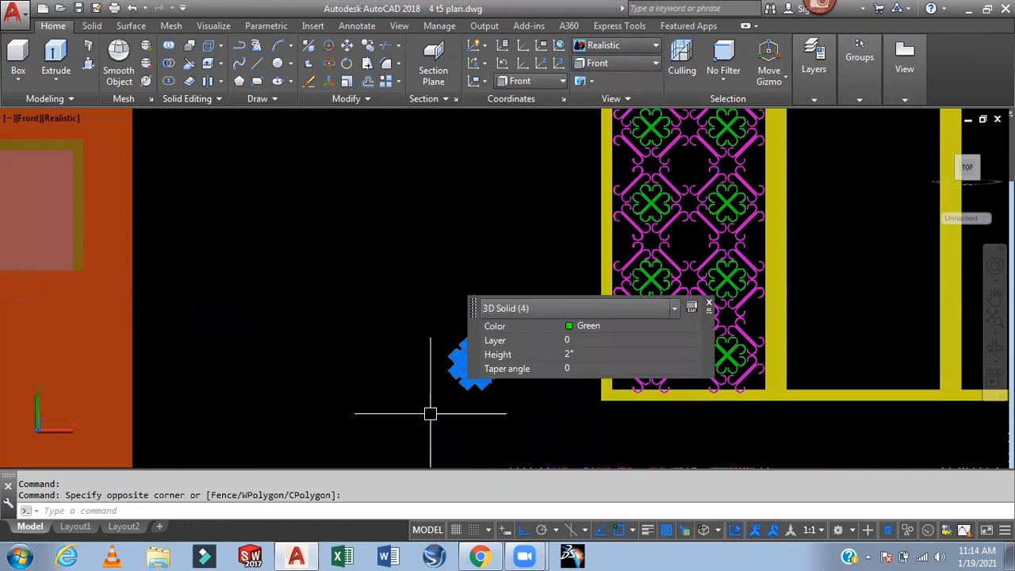
key(Delete)
Move the complete grille horizontally out of the first opening to the empty space between the house and the frame
middle_drag(555, 363, 412, 363)
scroll(528, 256, down, 2)
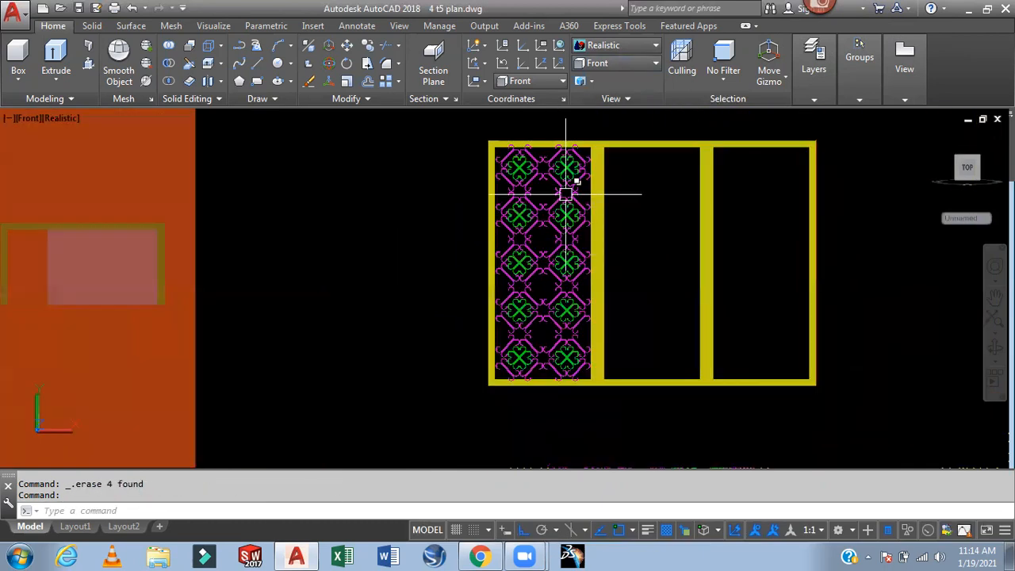
text(m)
key(Return)
scroll(566, 187, up, 5)
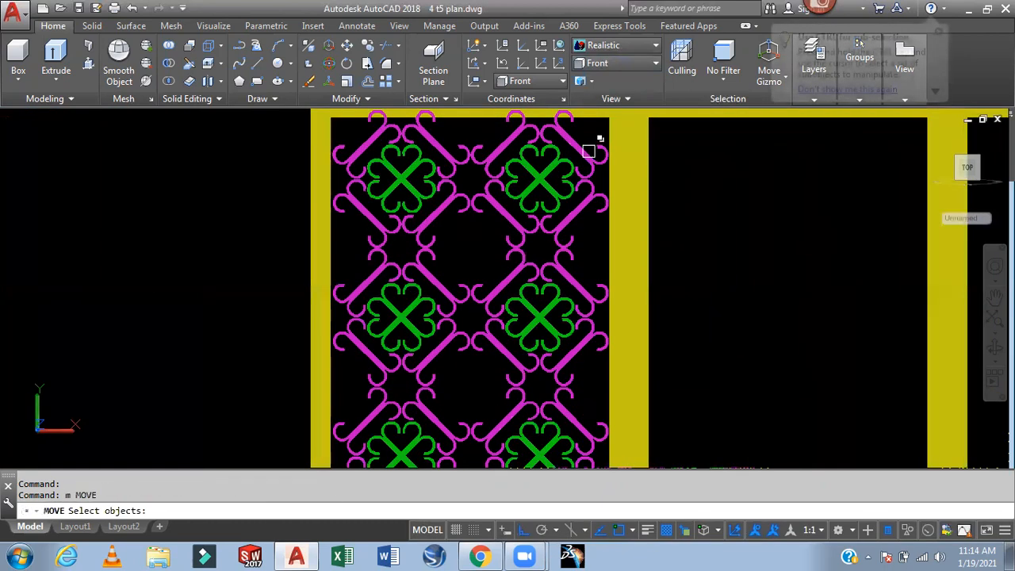
click(589, 131)
scroll(461, 311, down, 2)
middle_drag(433, 339, 444, 226)
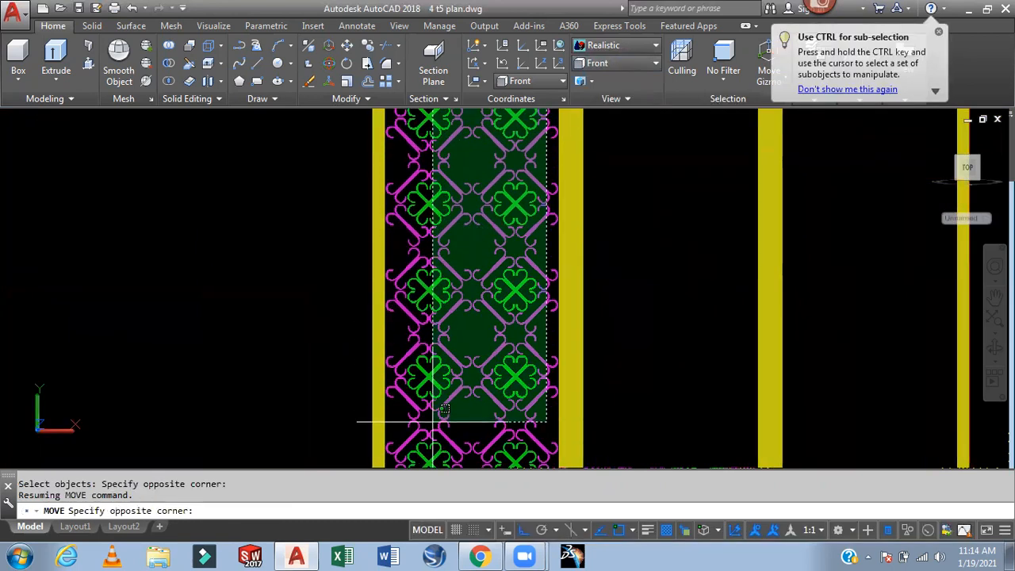
middle_drag(432, 422, 414, 298)
click(380, 369)
key(Return)
click(439, 425)
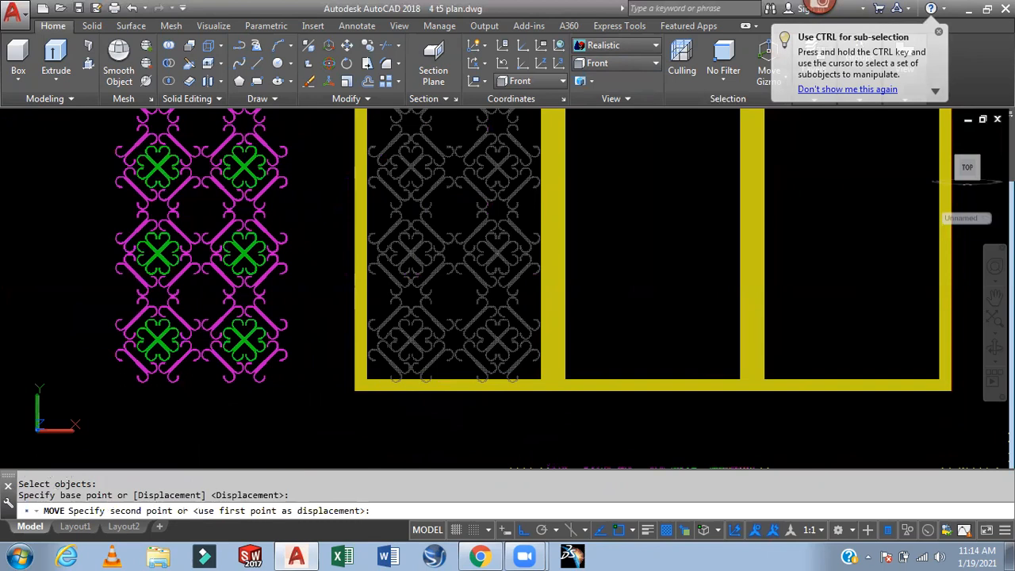
key(Escape)
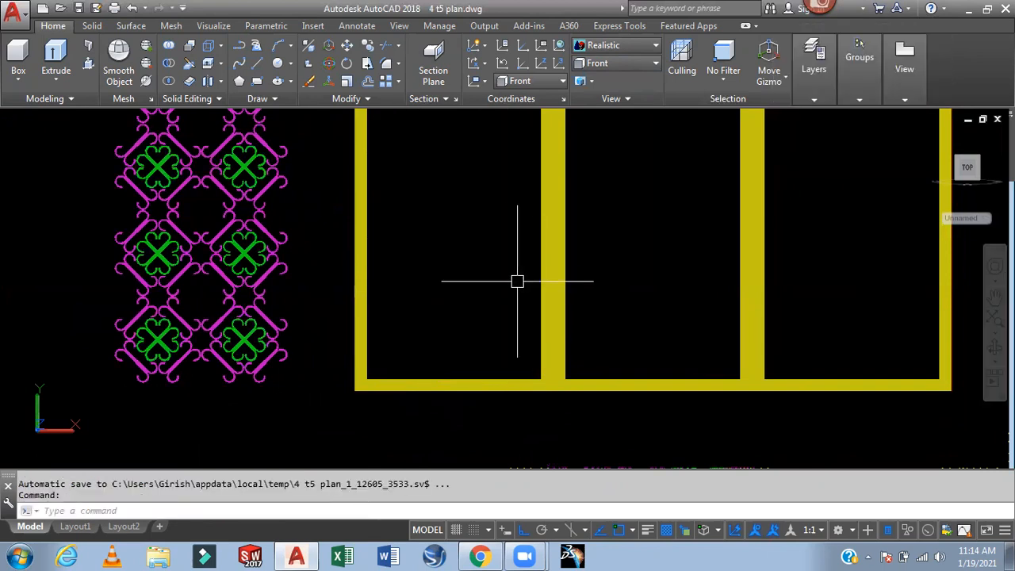
Examine the empty frame, its mullion foot and the detached grille in the SW Isometric view
scroll(509, 299, down, 3)
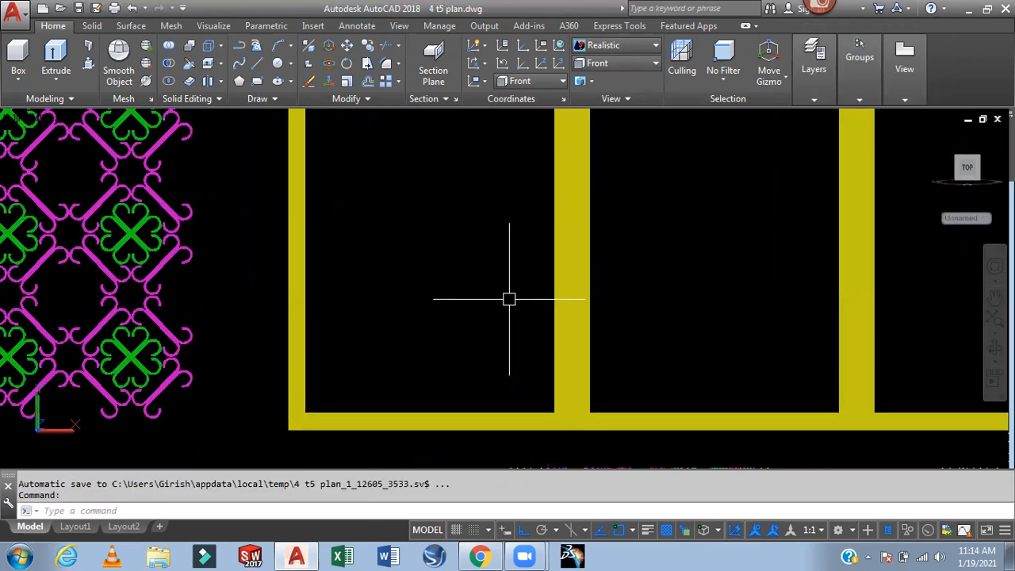
mouse_move(509, 299)
middle_down()
mouse_move(494, 324)
mouse_move(485, 310)
mouse_move(484, 324)
mouse_move(500, 330)
middle_up()
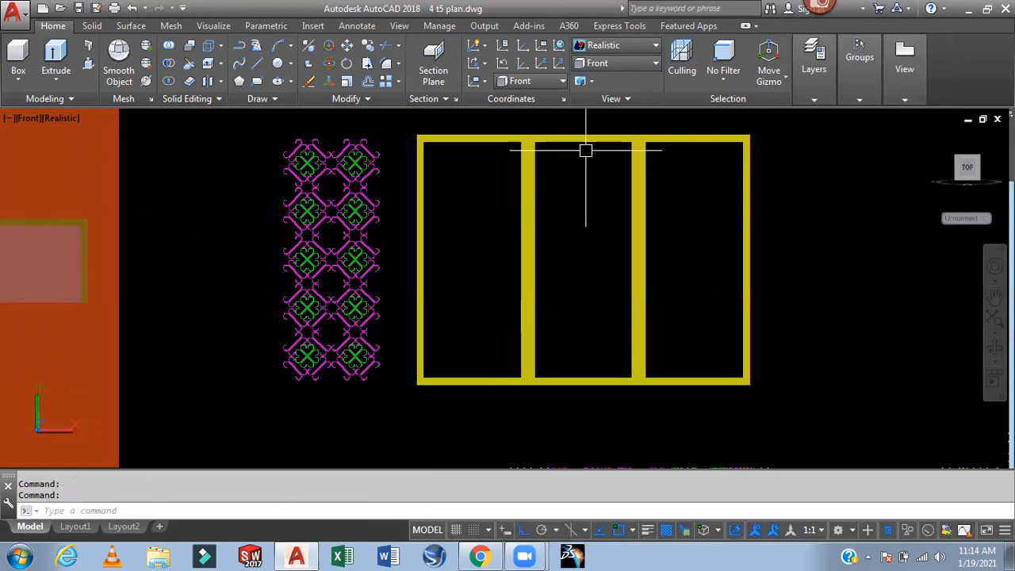
click(619, 65)
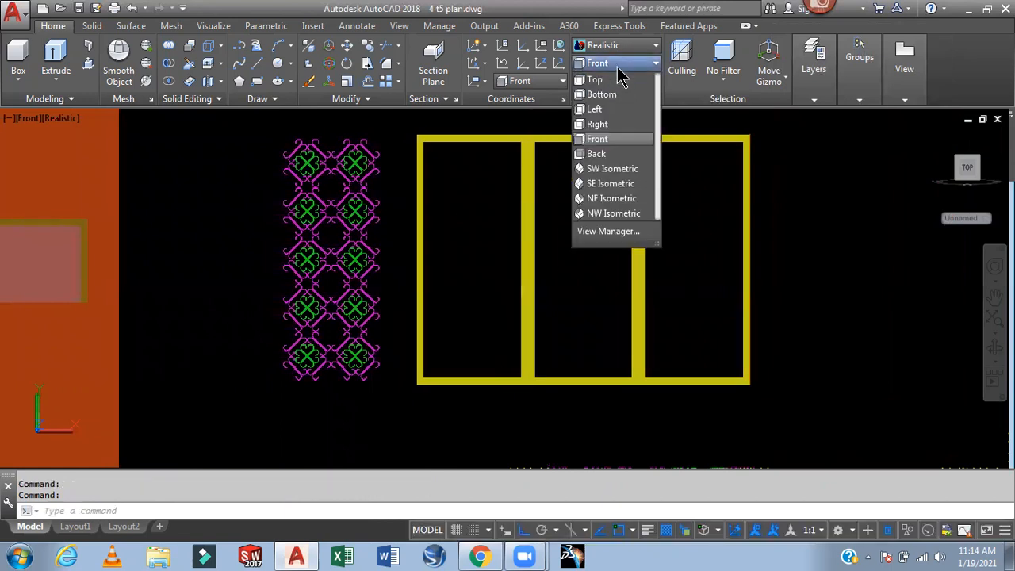
click(610, 168)
scroll(706, 367, up, 6)
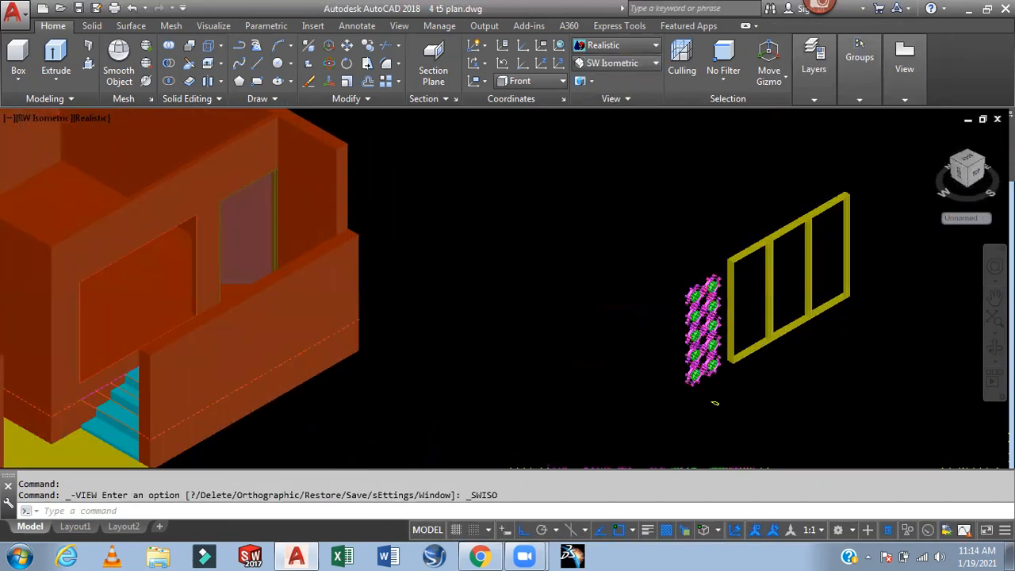
middle_drag(774, 347, 687, 313)
scroll(706, 294, down, 2)
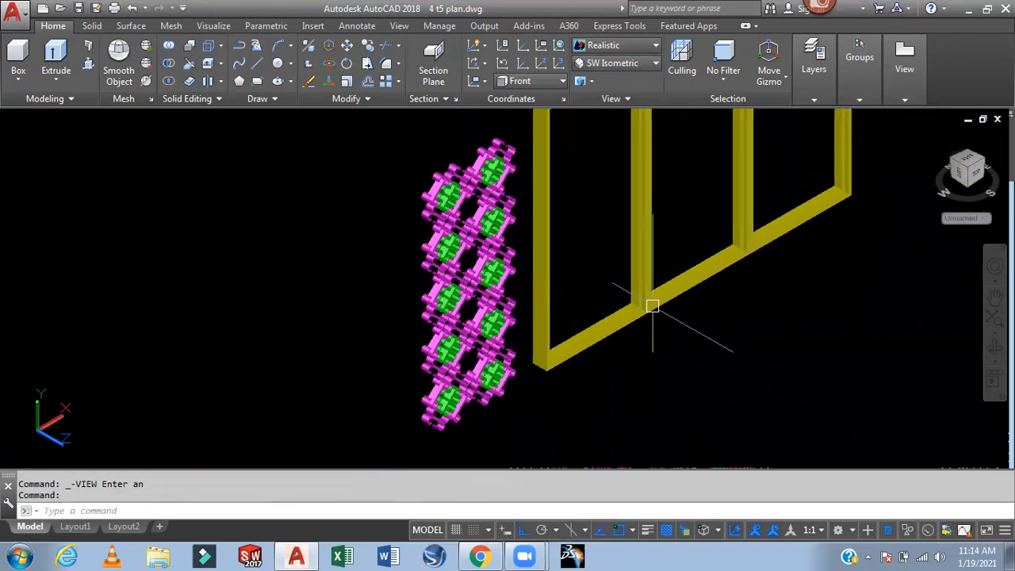
scroll(652, 301, up, 4)
scroll(653, 301, down, 2)
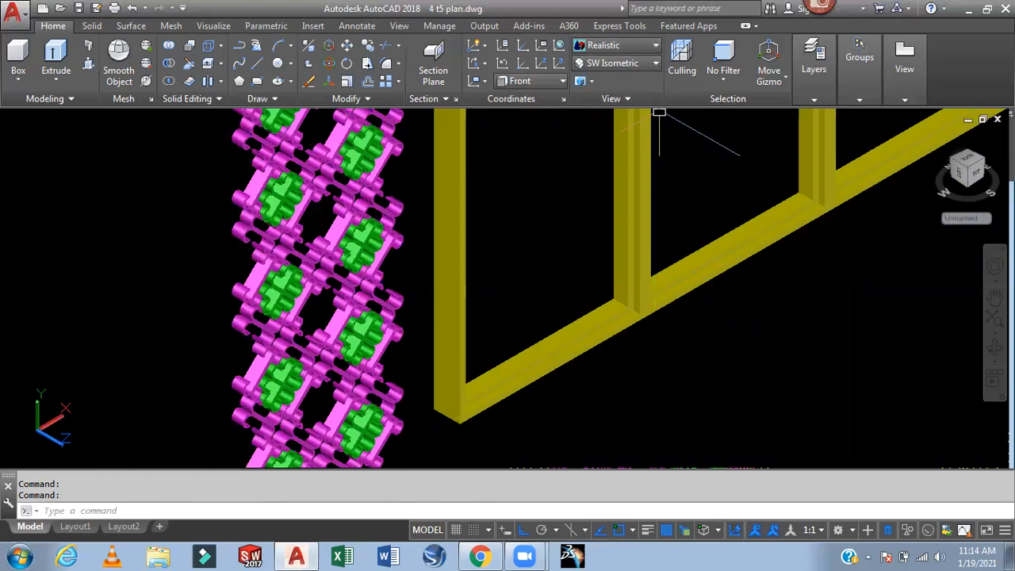
scroll(632, 312, up, 5)
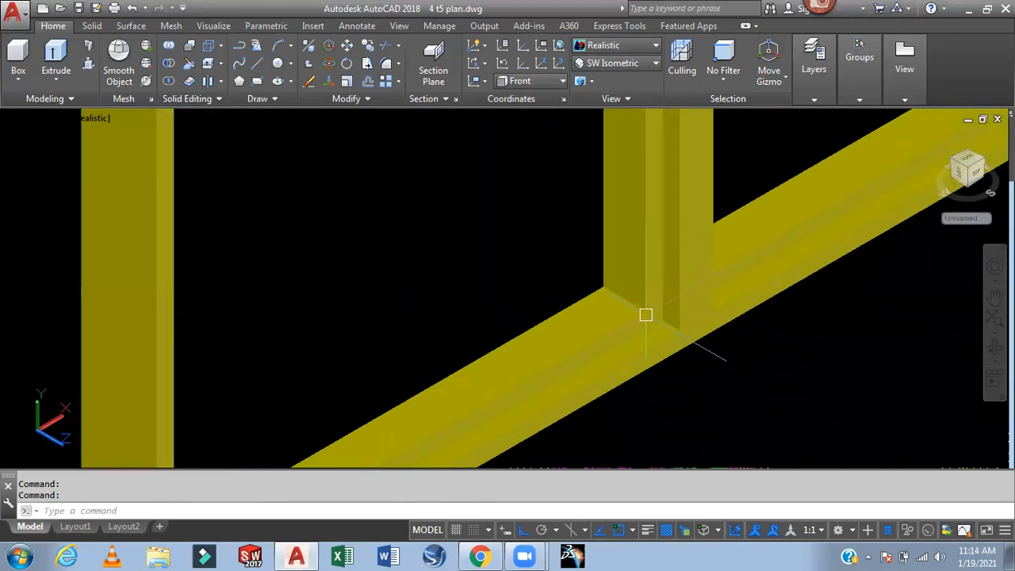
scroll(693, 312, down, 5)
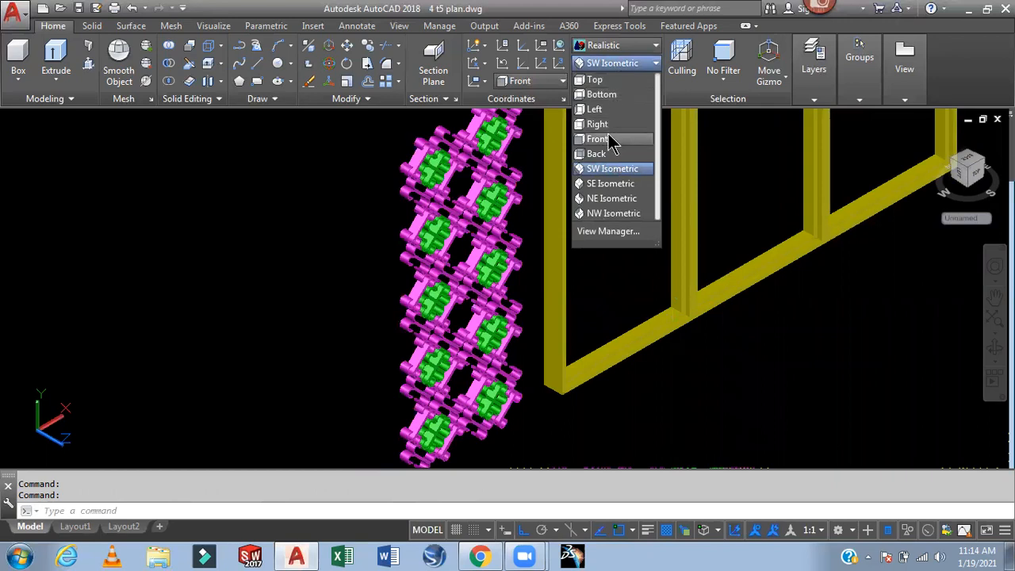
In the Front view, draw helper lines from the grille's lower-right scroll centre to its outer edge, down about 3 1/2 inches, and outward about 1/4 inch
click(606, 138)
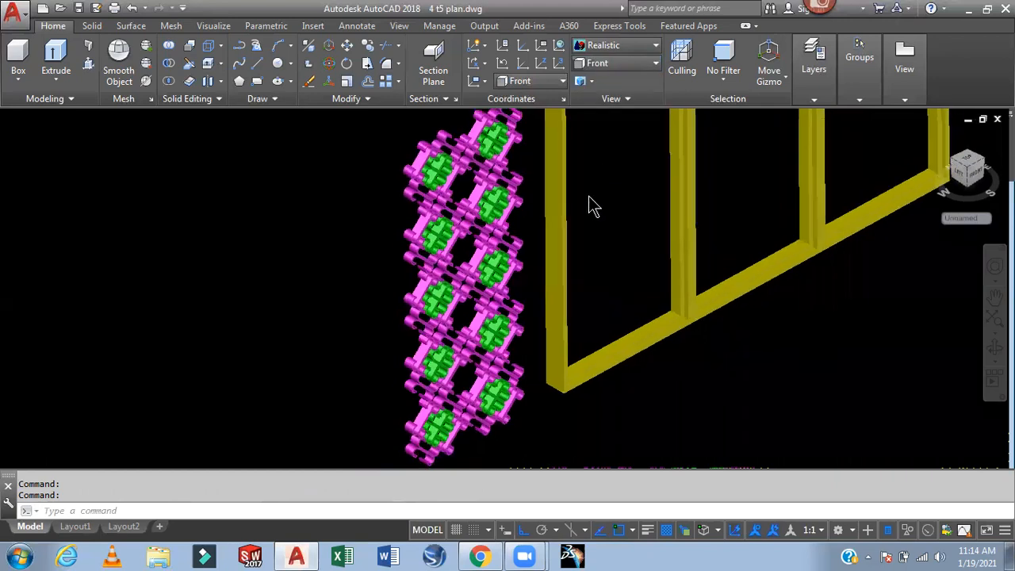
scroll(781, 313, up, 3)
scroll(781, 313, up, 3)
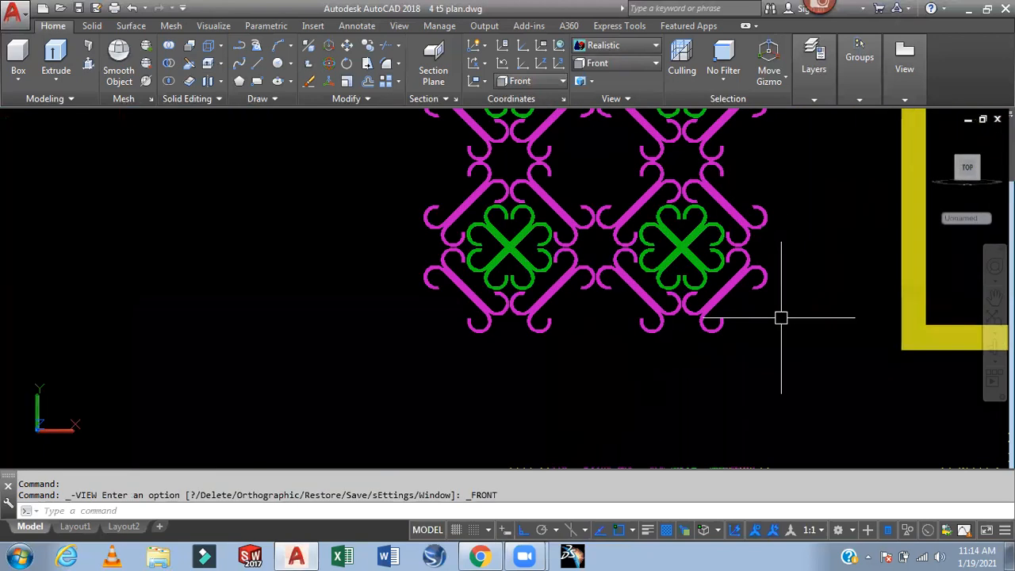
middle_drag(781, 315, 605, 316)
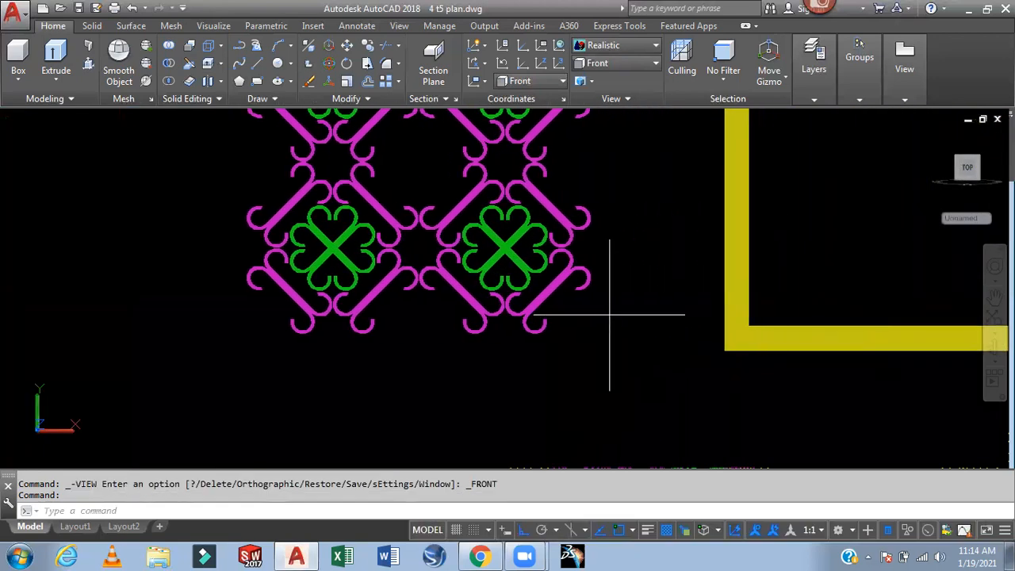
text(l)
key(Return)
scroll(532, 337, up, 3)
click(516, 312)
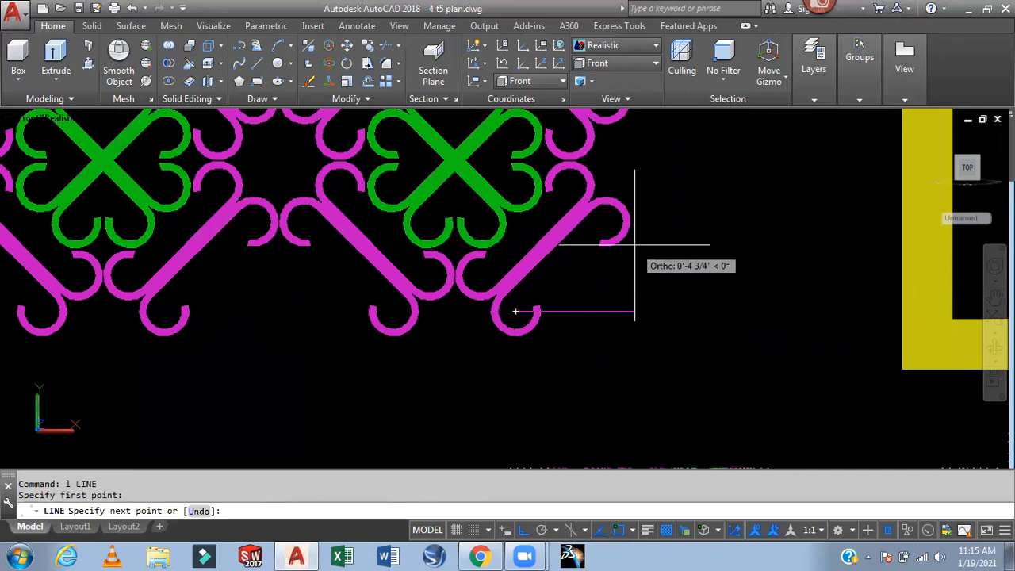
scroll(631, 221, up, 1)
click(631, 221)
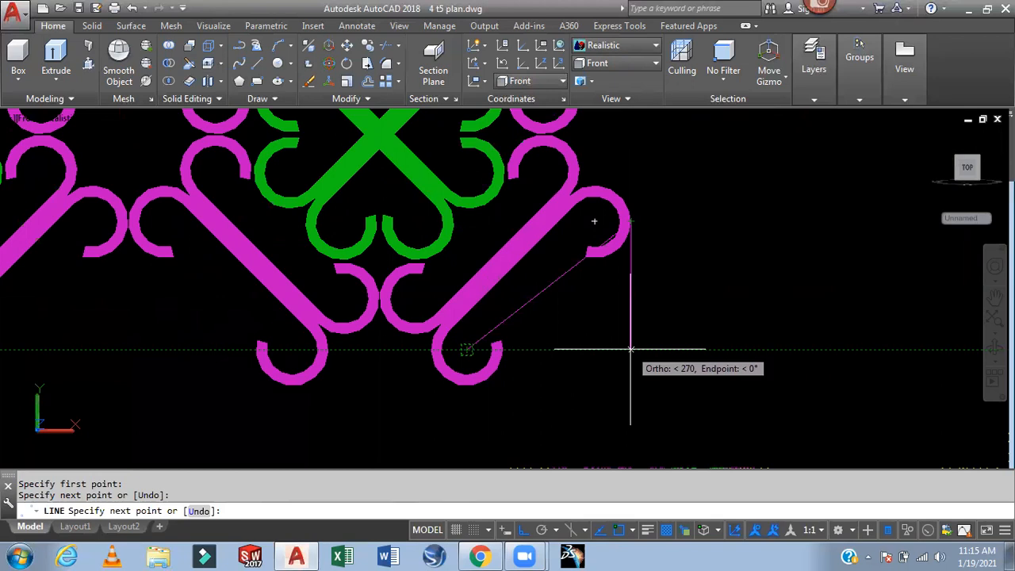
scroll(630, 349, up, 3)
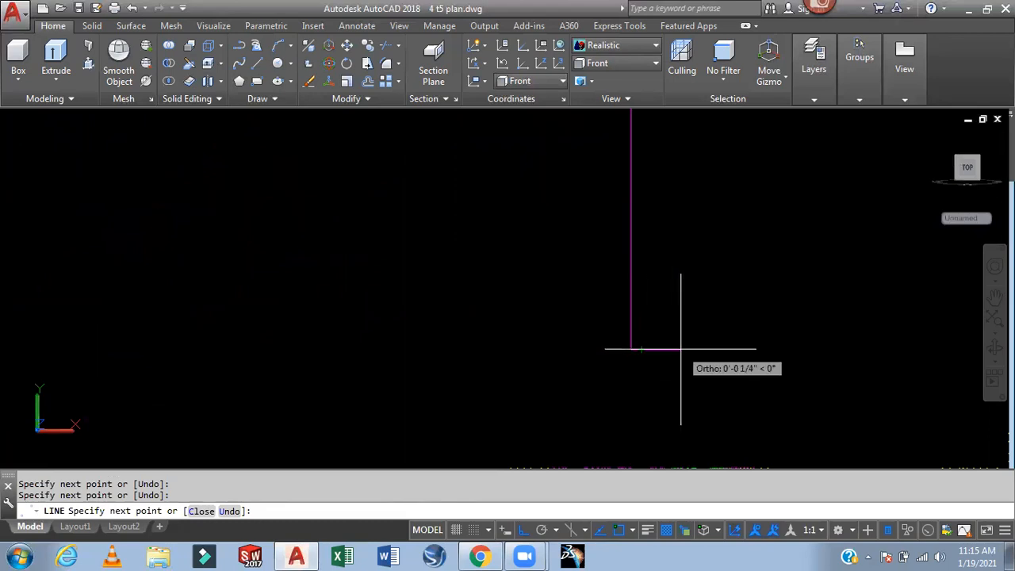
key(Escape)
Delete the vertical and diagonal helper lines at the grille's lower-right corner, keeping only the short horizontal stub
scroll(693, 321, down, 2)
scroll(705, 313, down, 2)
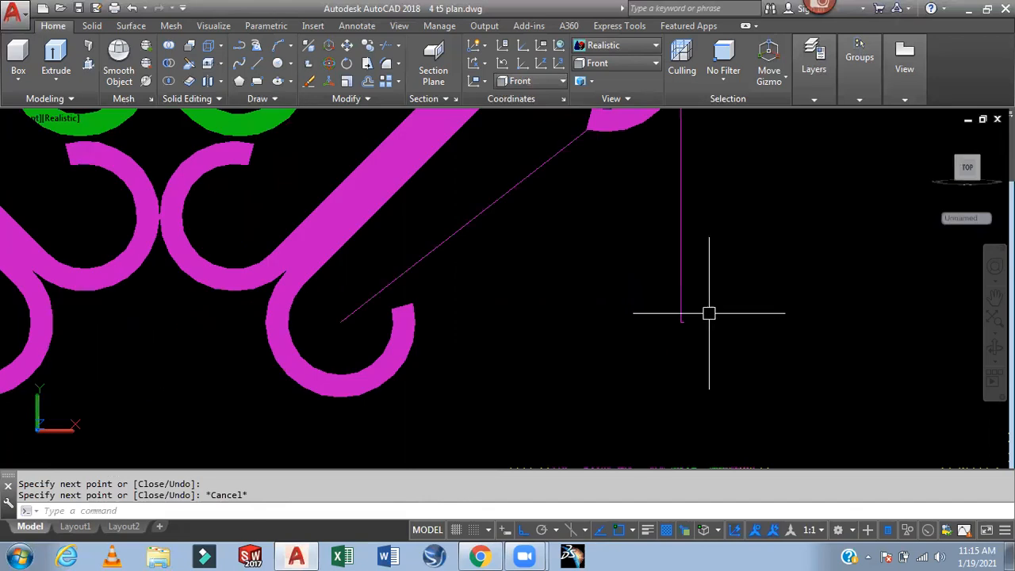
scroll(713, 313, down, 2)
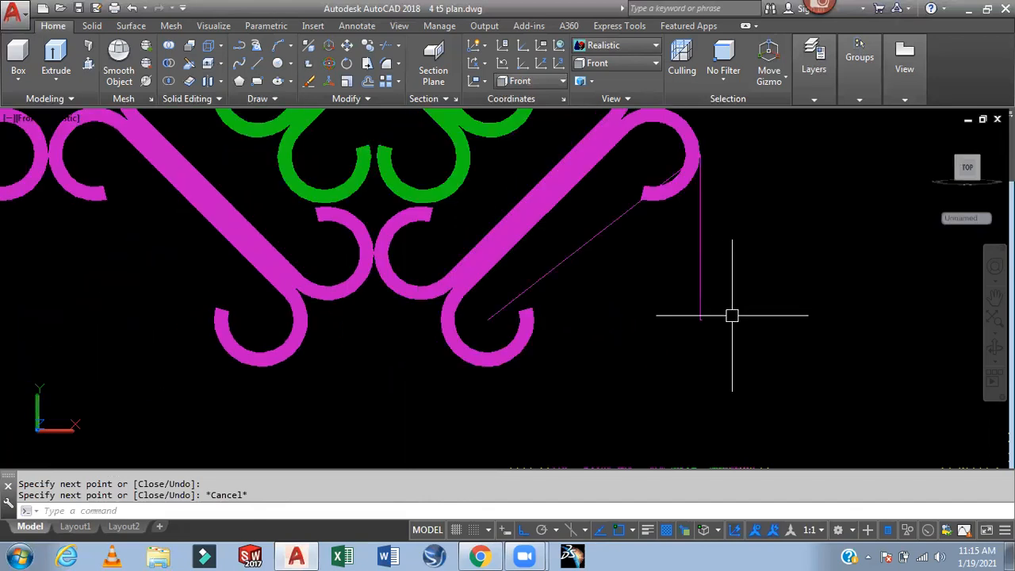
click(700, 243)
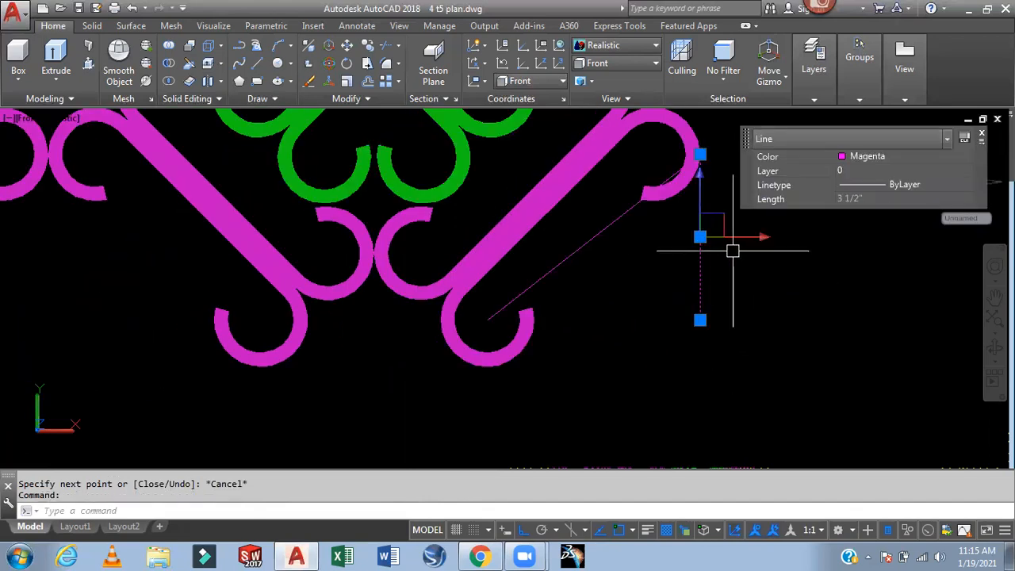
key(Delete)
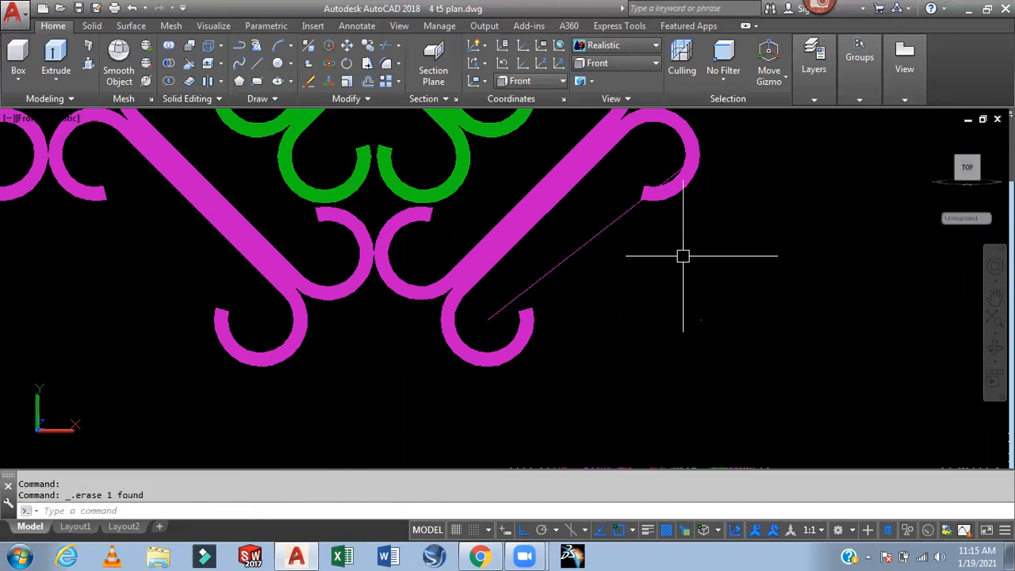
click(582, 251)
key(Delete)
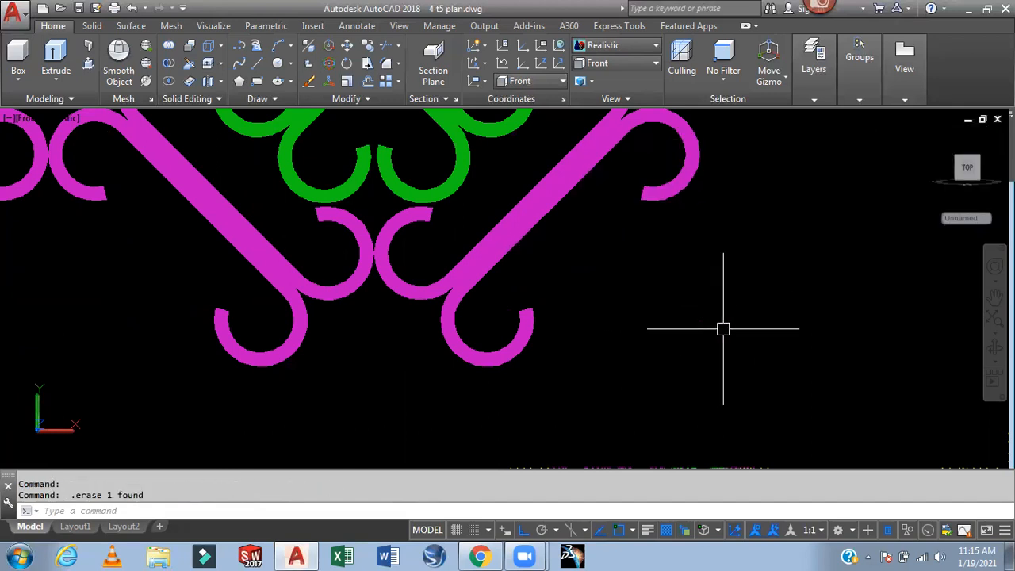
scroll(704, 320, up, 3)
scroll(686, 297, down, 5)
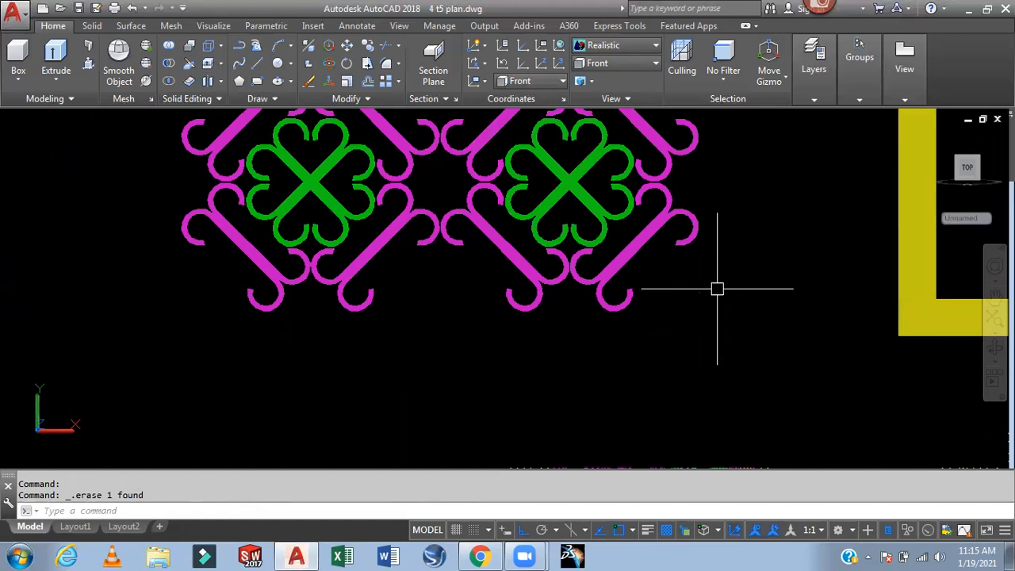
middle_drag(749, 341, 763, 407)
scroll(756, 351, down, 4)
middle_drag(753, 329, 671, 400)
text(o)
key(Return)
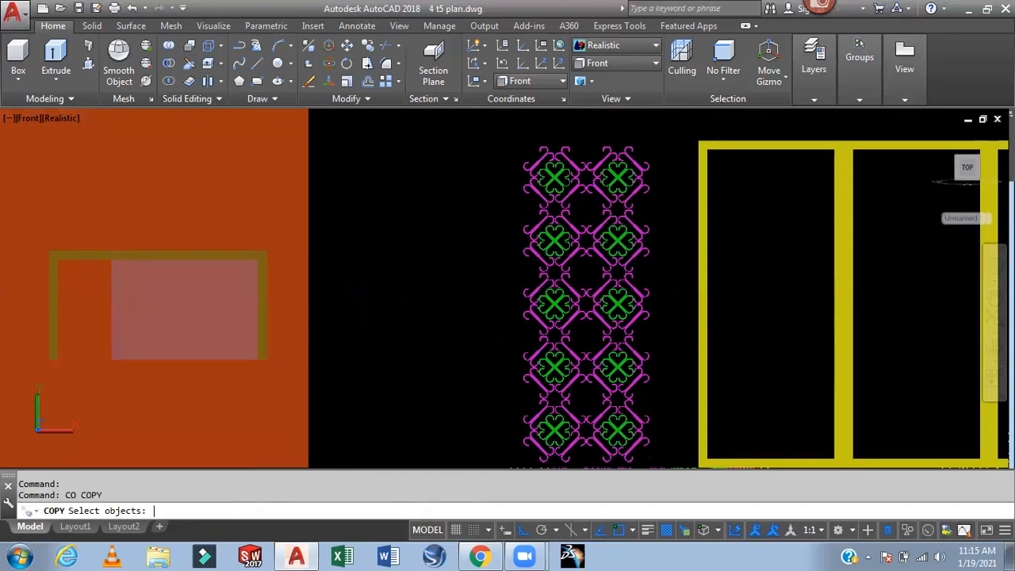
click(662, 121)
middle_drag(537, 351, 532, 256)
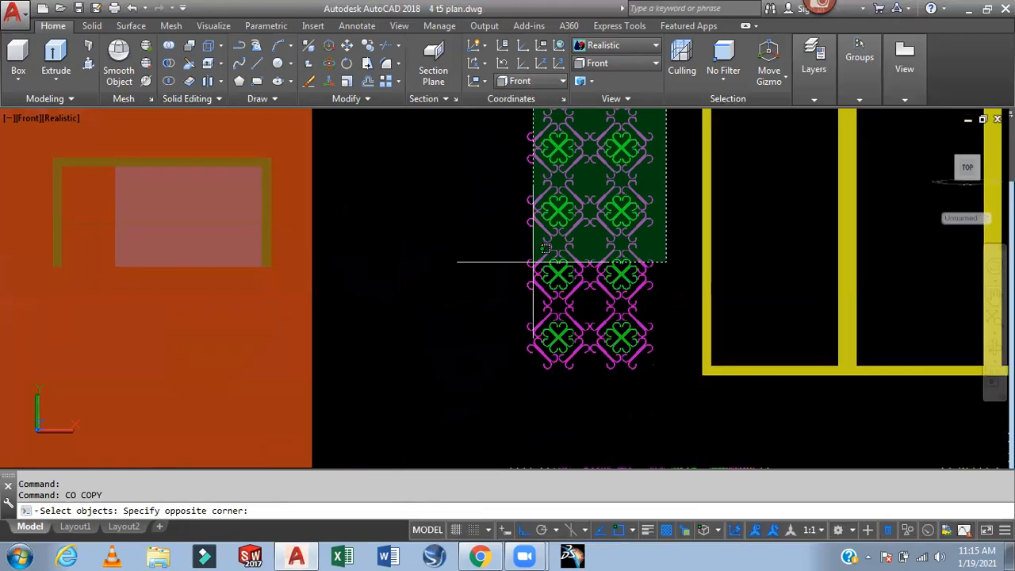
click(483, 358)
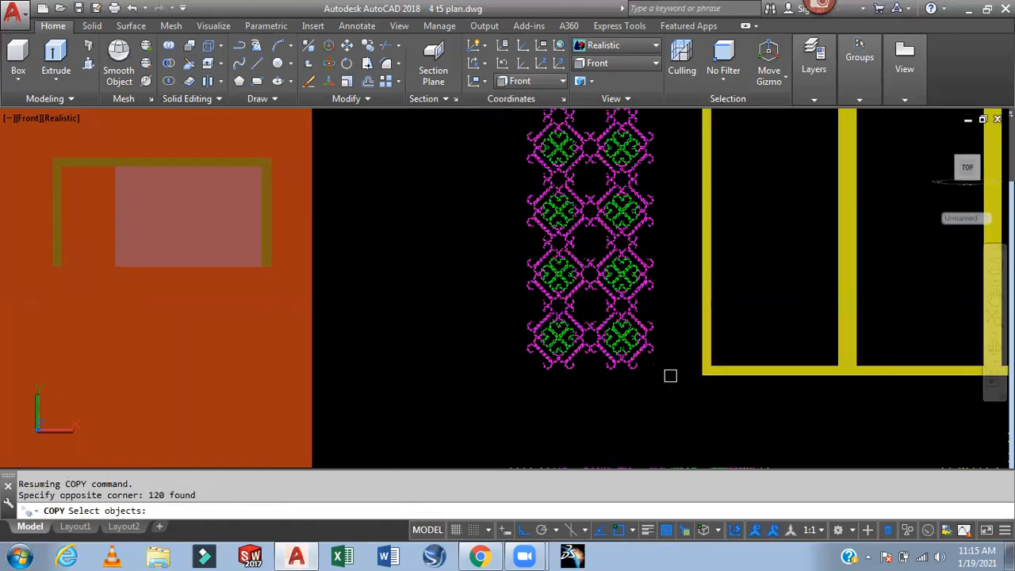
scroll(675, 363, up, 2)
middle_drag(674, 364, 607, 388)
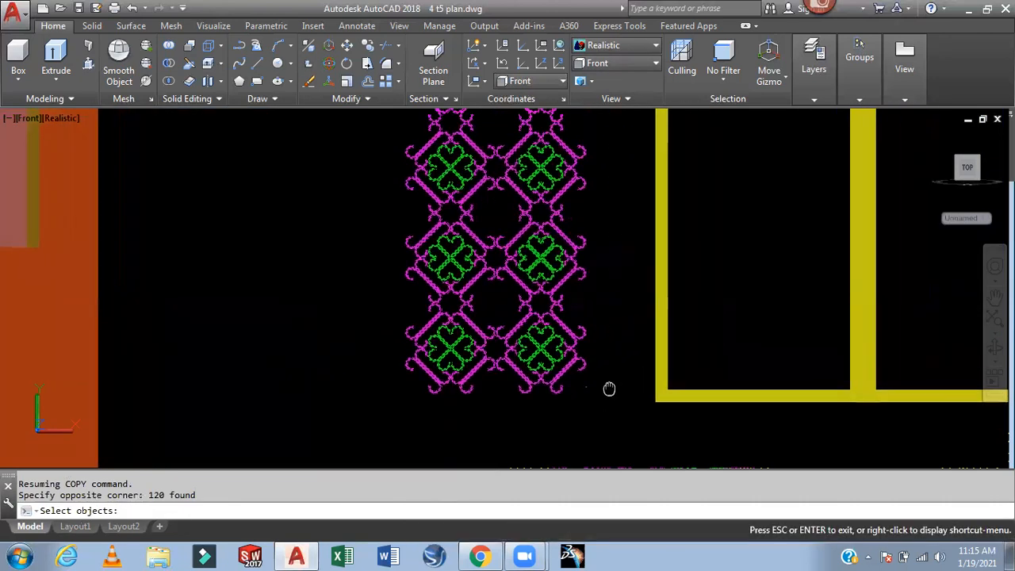
key(Escape)
Switch to 2D Wireframe and copy the complete grille horizontally from the stub at its lower-right corner into the first window opening
click(618, 55)
click(600, 75)
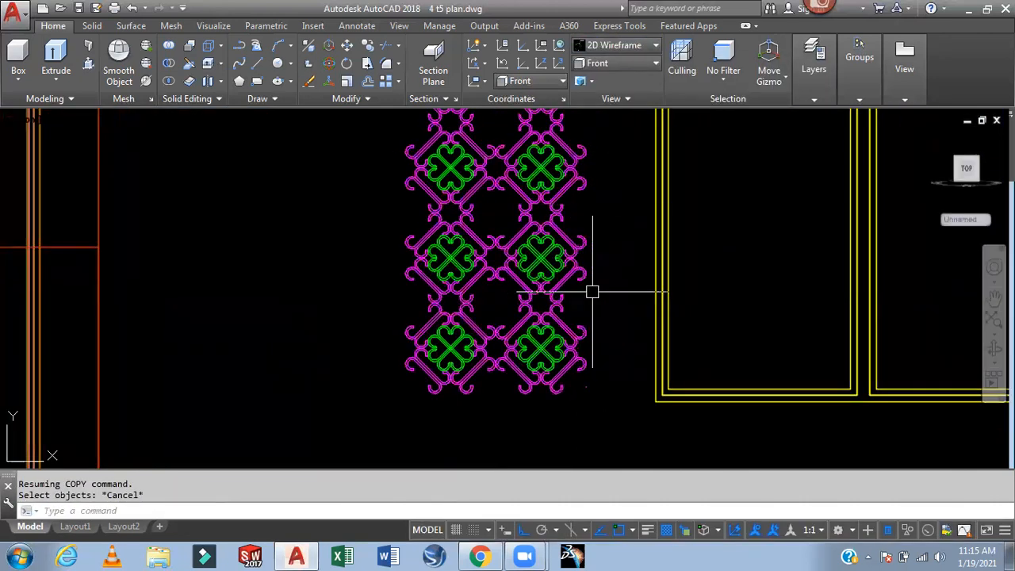
text(CO)
key(Return)
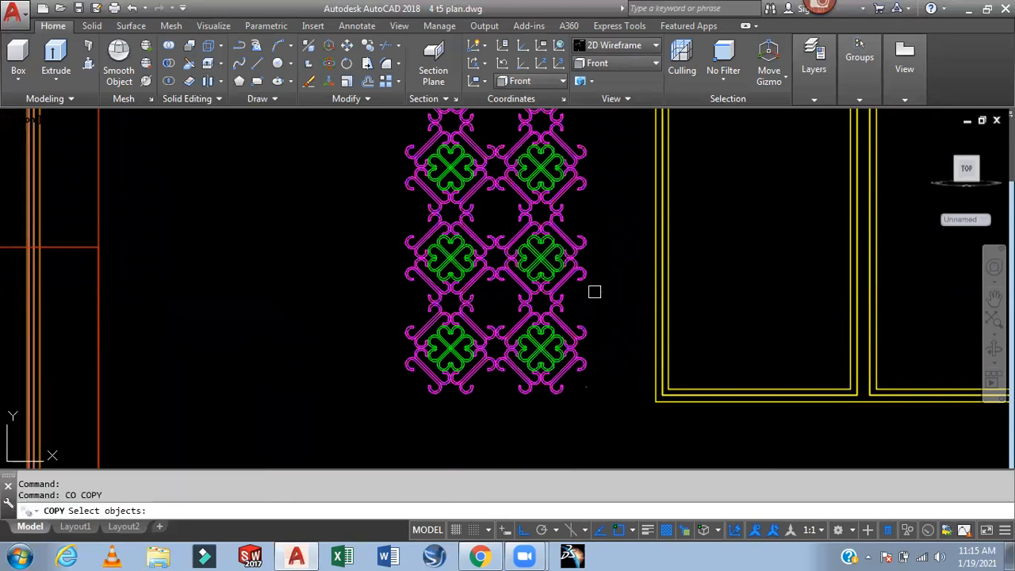
scroll(592, 291, down, 3)
click(596, 134)
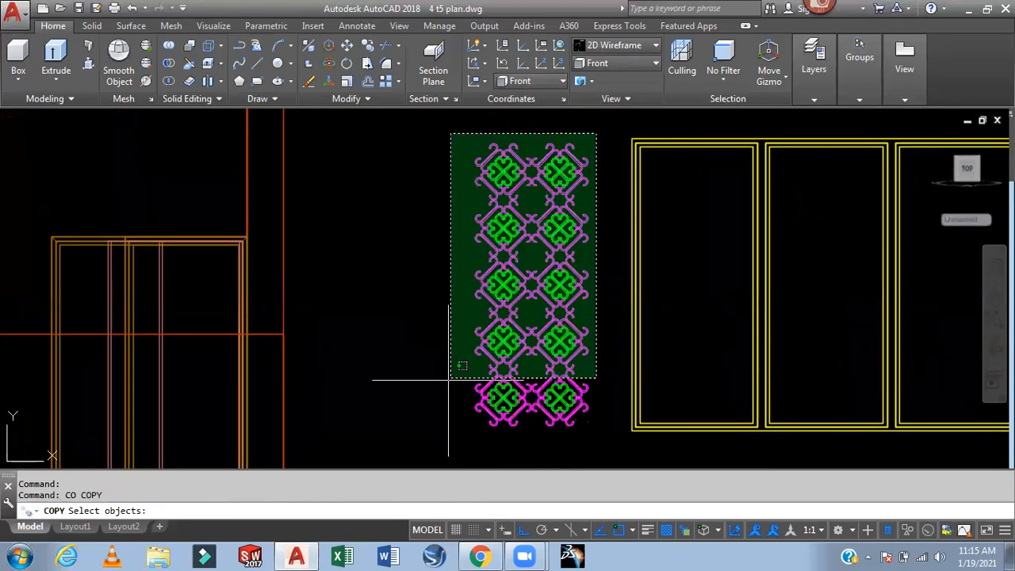
click(436, 416)
key(Return)
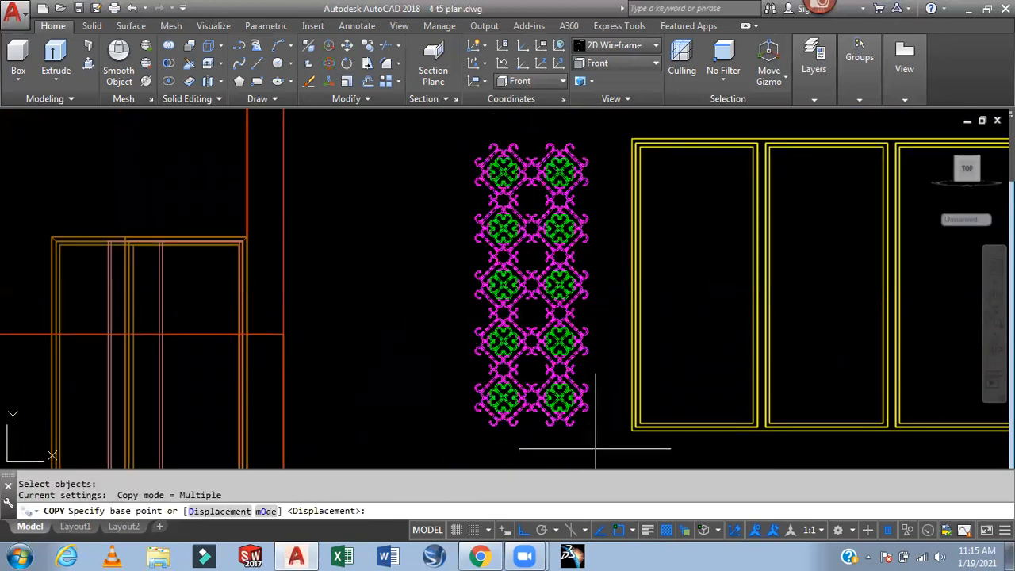
scroll(593, 420, up, 5)
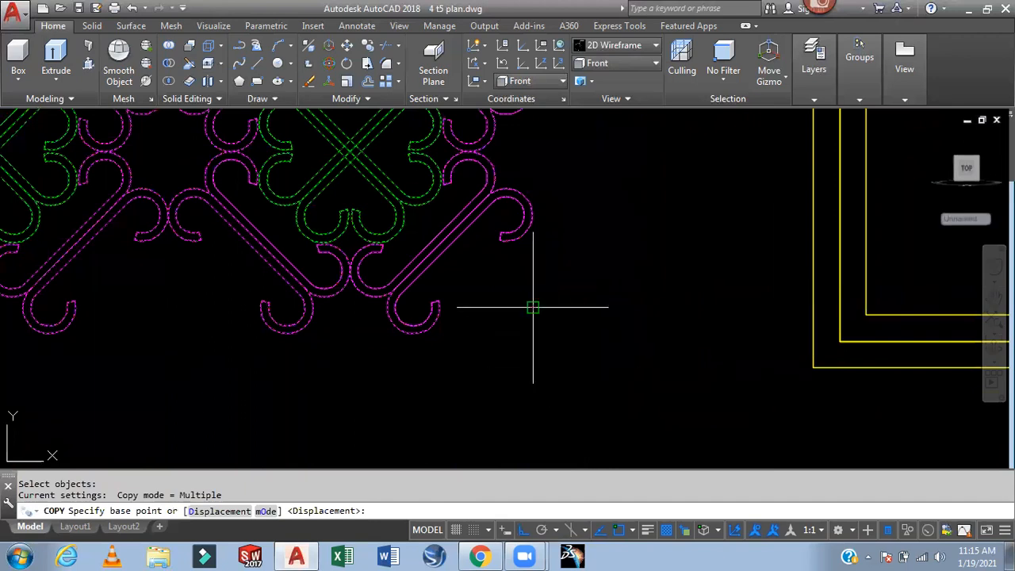
scroll(532, 307, up, 8)
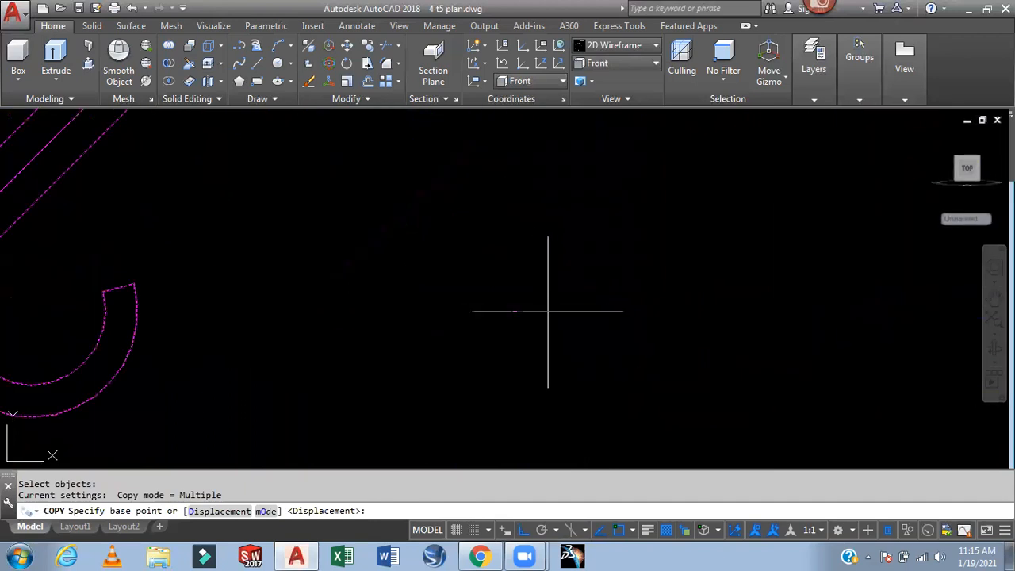
click(461, 297)
scroll(590, 323, down, 6)
scroll(690, 328, down, 10)
scroll(748, 323, up, 5)
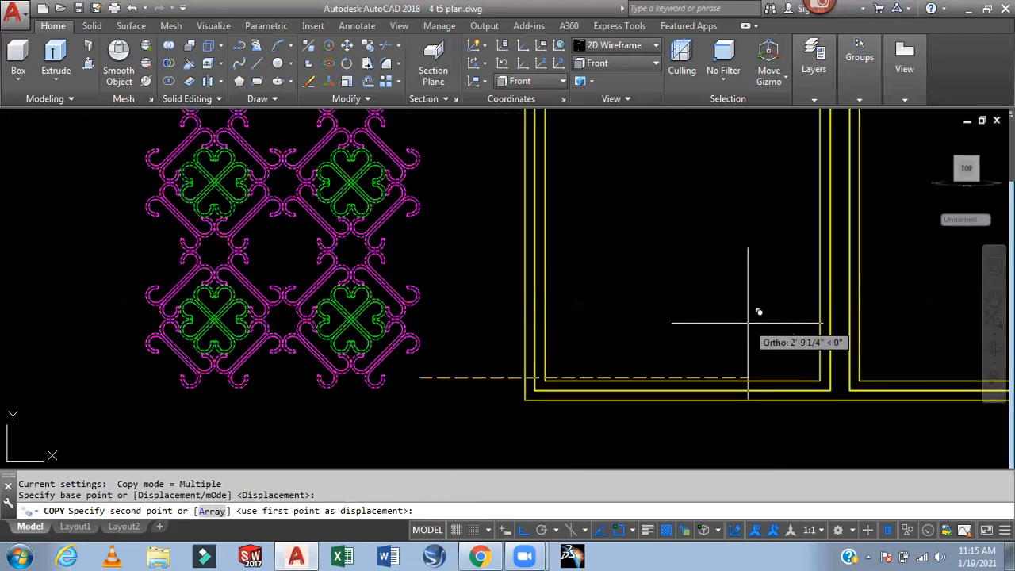
scroll(793, 372, up, 2)
middle_drag(793, 371, 667, 324)
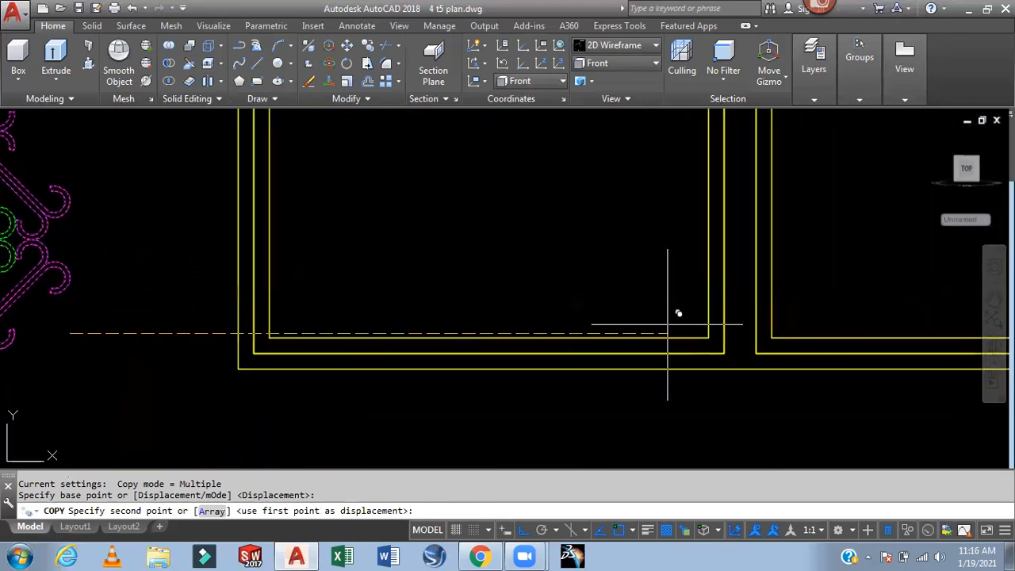
scroll(729, 351, up, 4)
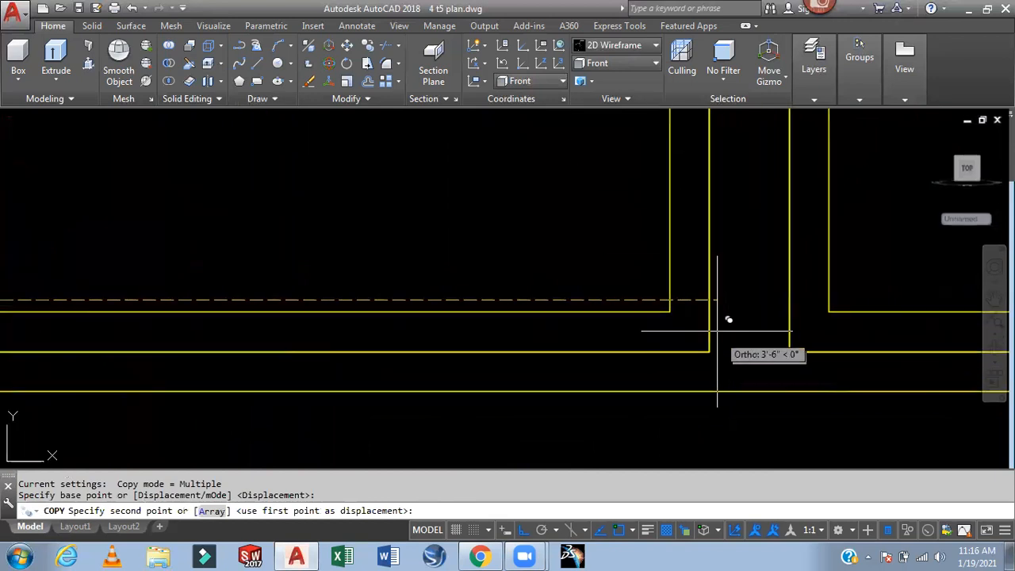
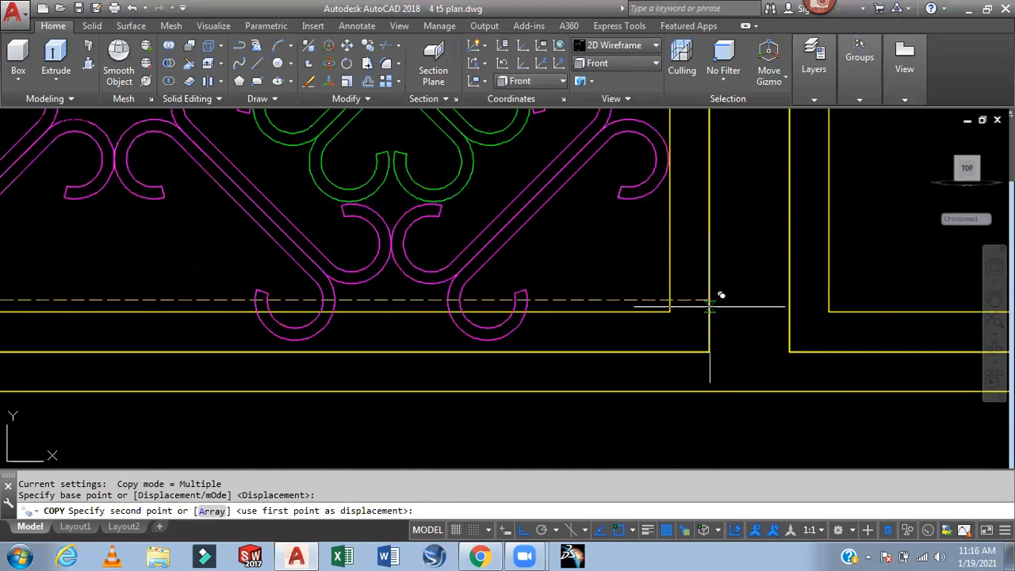
click(709, 306)
Place two more copies of the grille in the second and third openings, aligned with each opening's inner right edge
scroll(709, 306, down, 2)
middle_drag(723, 315, 720, 321)
scroll(702, 352, down, 6)
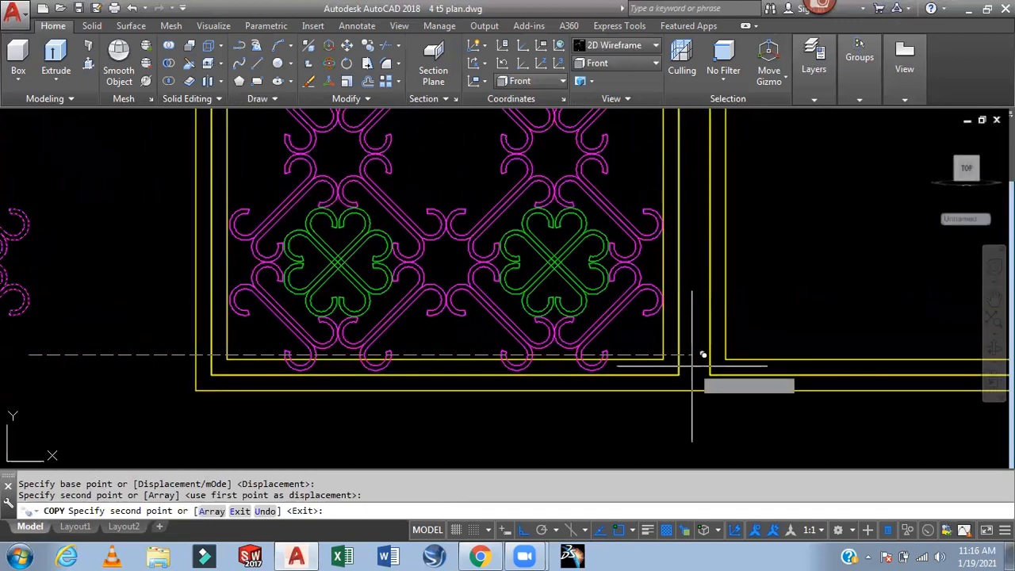
middle_drag(629, 421, 580, 356)
scroll(713, 400, up, 6)
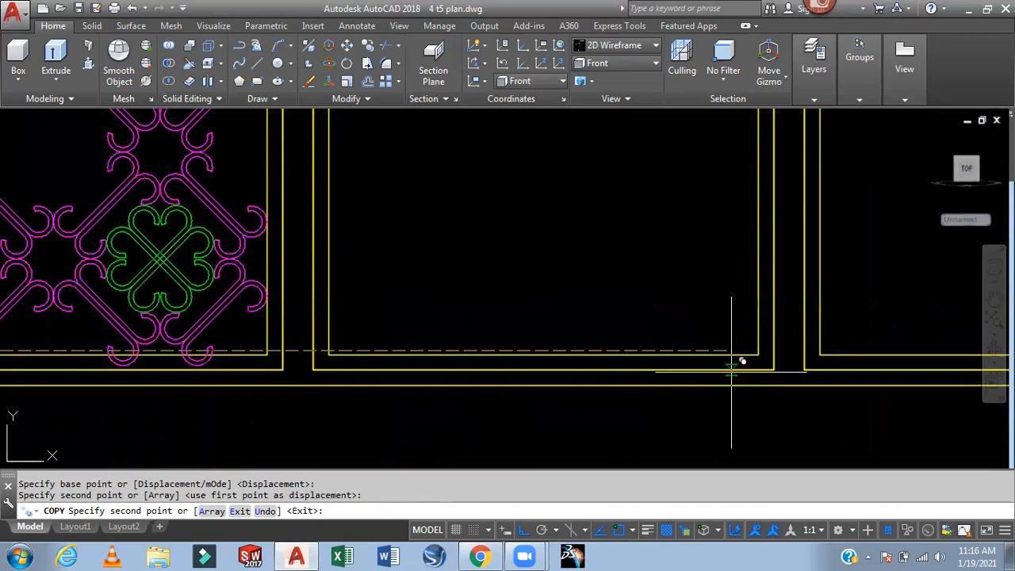
scroll(731, 358, up, 3)
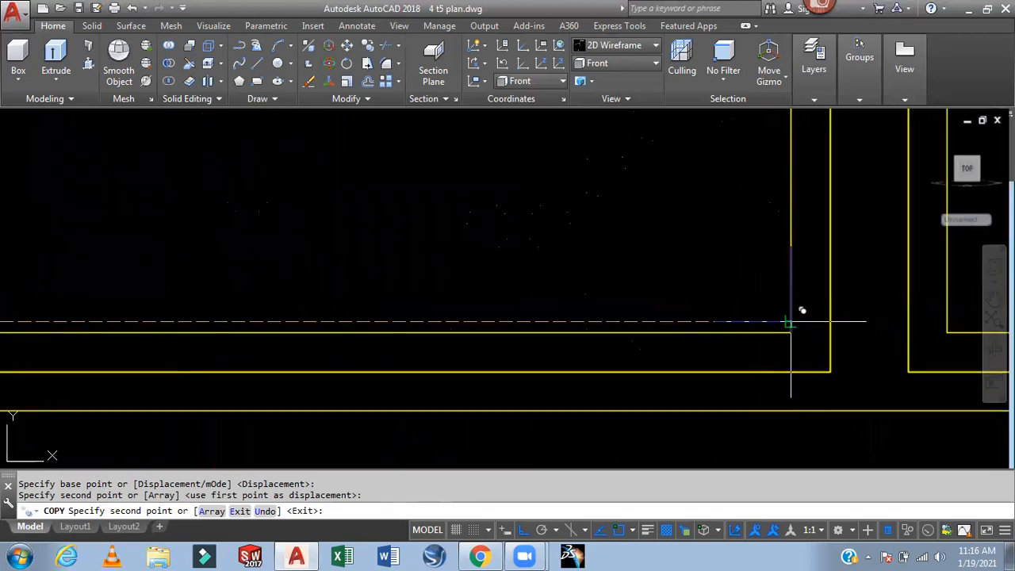
click(814, 333)
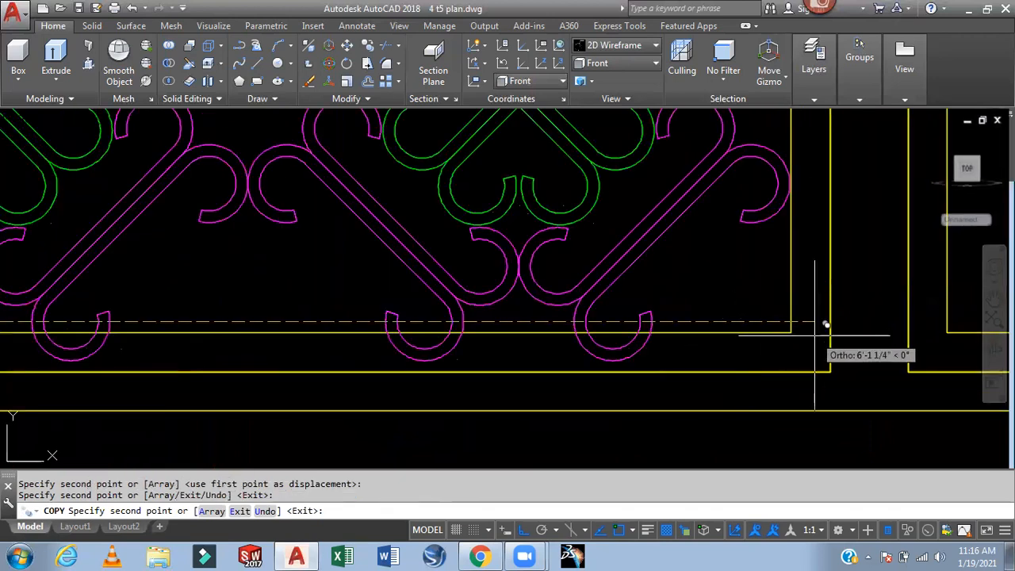
scroll(828, 349, down, 3)
scroll(848, 353, up, 5)
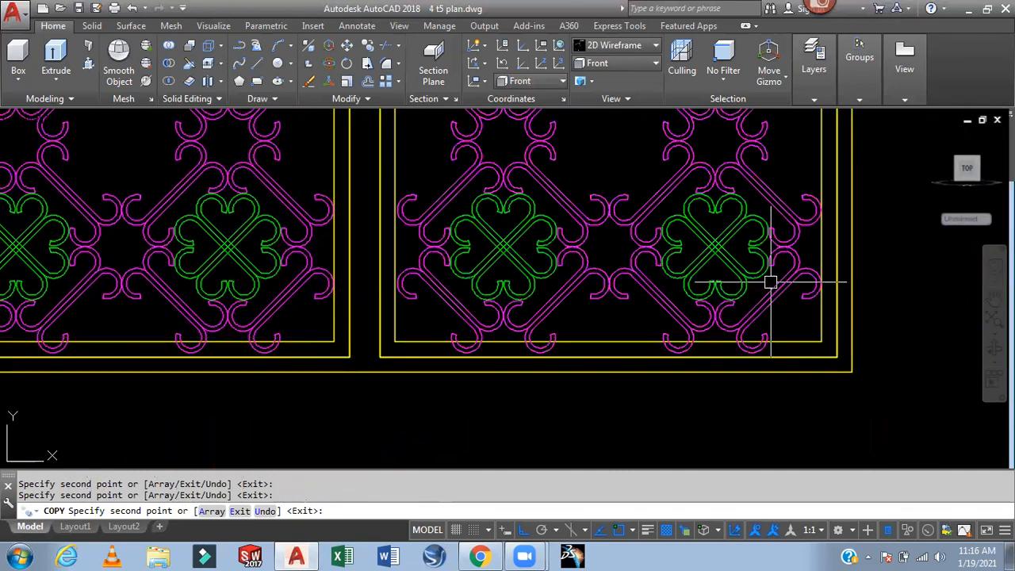
Show the window with its three grille copies in SW Isometric view using the Realistic visual style
click(622, 63)
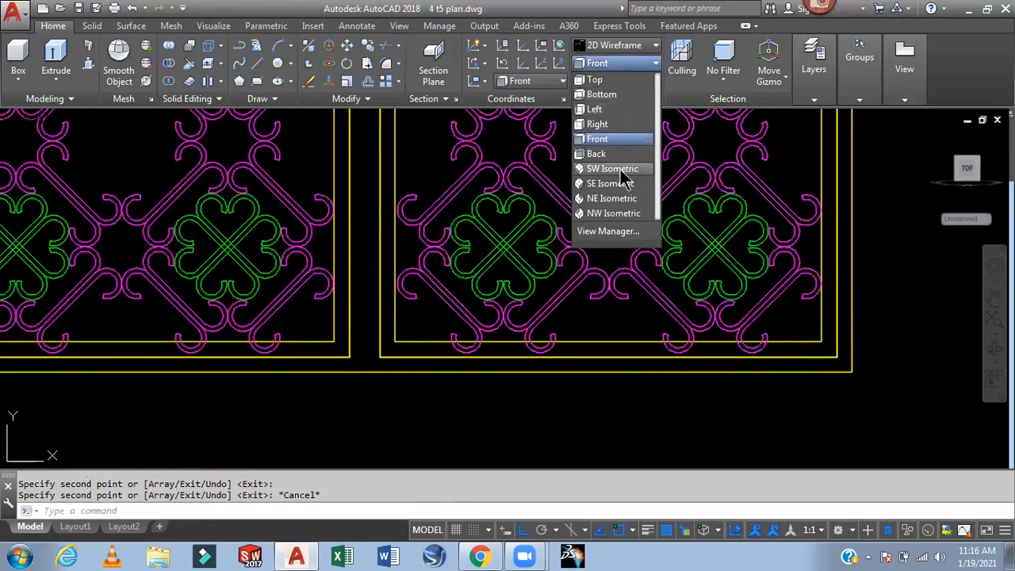
click(614, 169)
scroll(713, 341, up, 3)
scroll(737, 305, up, 5)
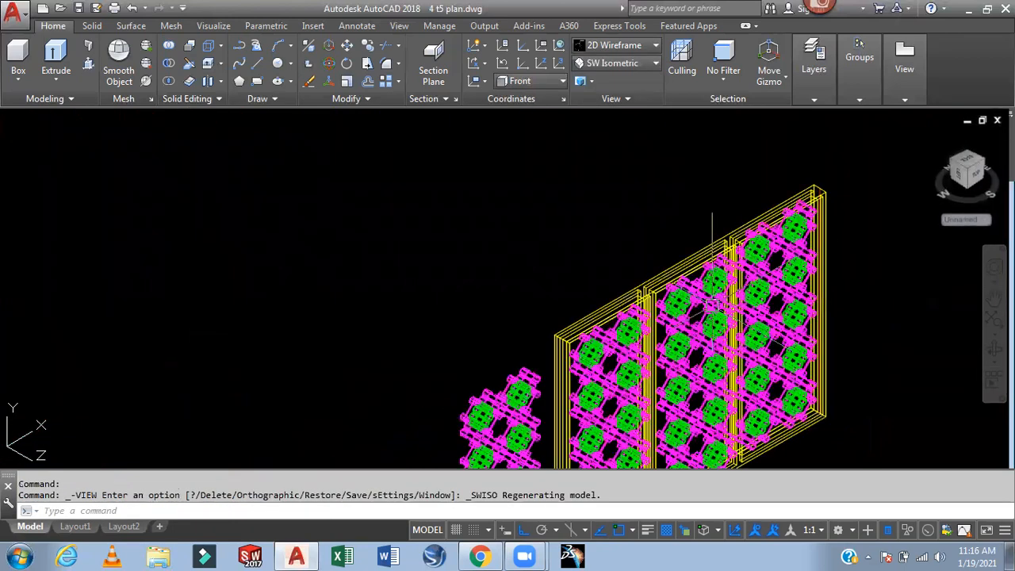
scroll(665, 262, down, 4)
middle_drag(650, 255, 606, 184)
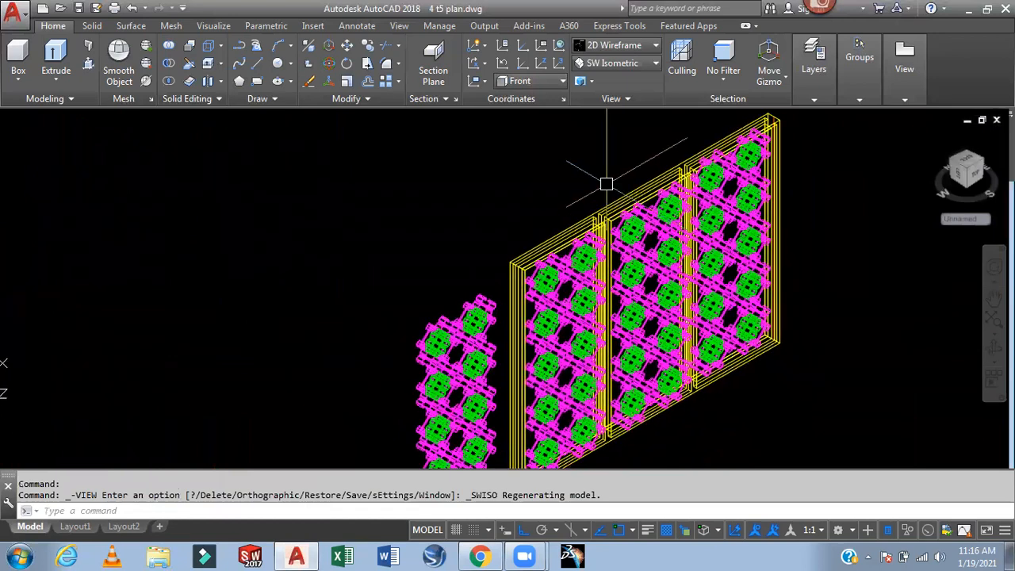
click(609, 49)
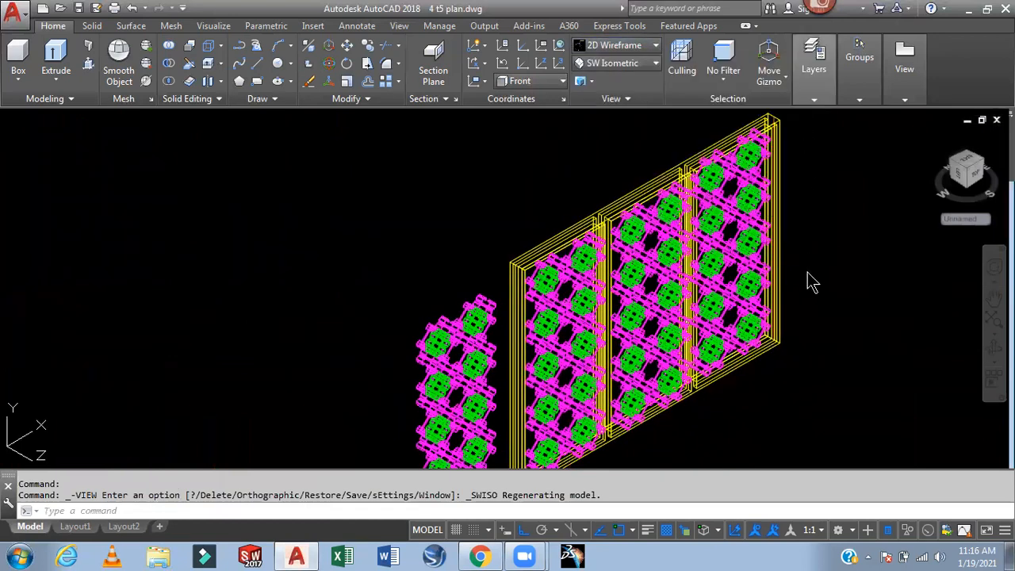
click(624, 51)
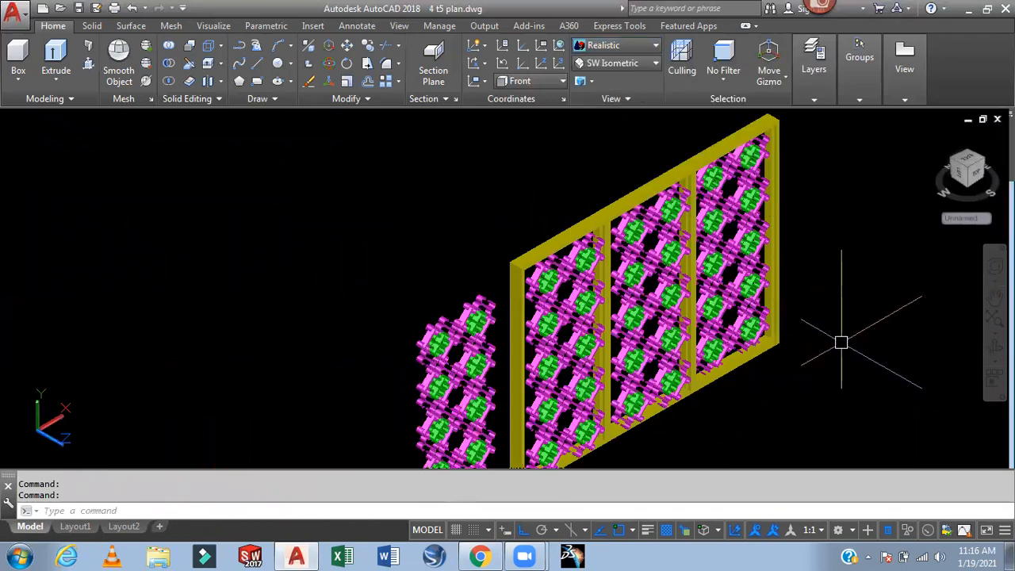
Examine how the grille copies sit within the depth and lower edge of the window frame from several angles
middle_drag(787, 336, 661, 327)
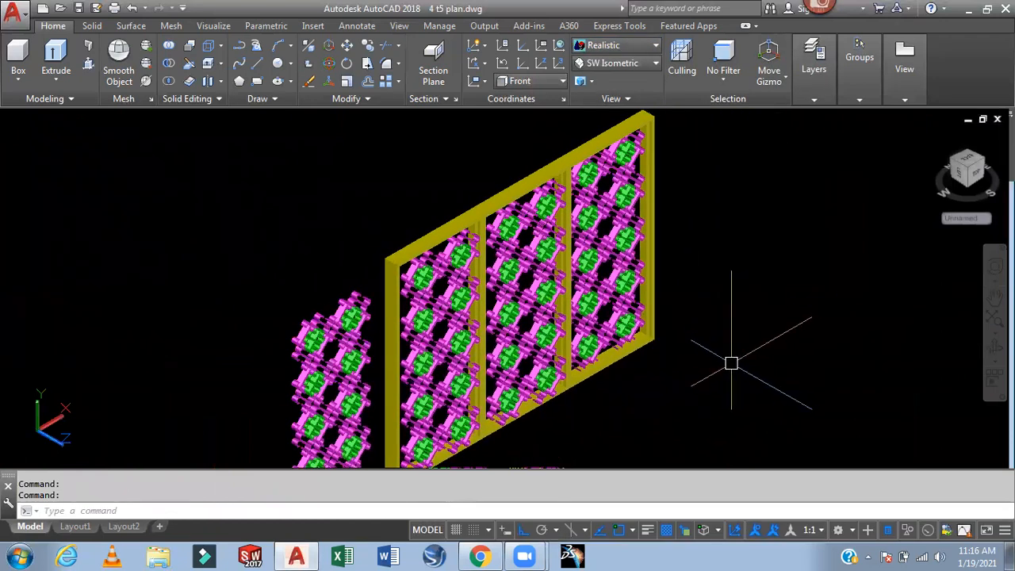
scroll(722, 327, up, 2)
shift+middle_drag(725, 327, 792, 199)
scroll(559, 389, up, 5)
scroll(339, 408, up, 3)
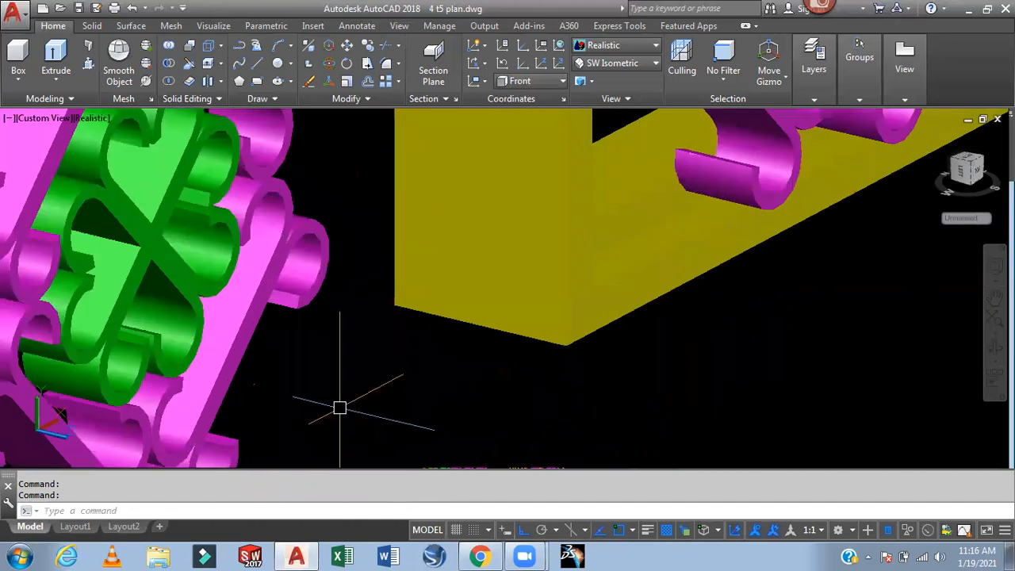
scroll(340, 391, down, 6)
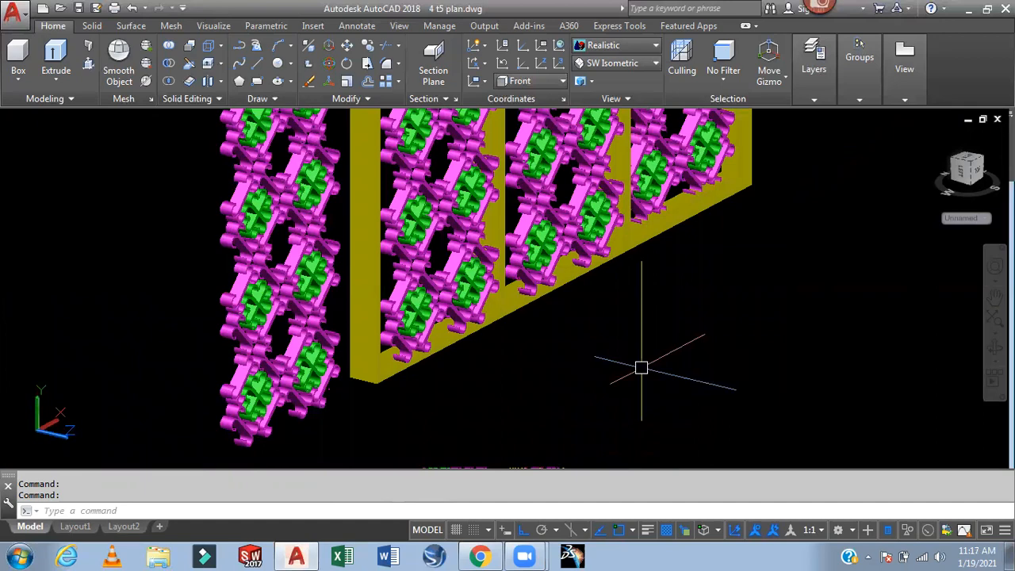
shift+middle_drag(650, 364, 596, 272)
scroll(634, 361, down, 5)
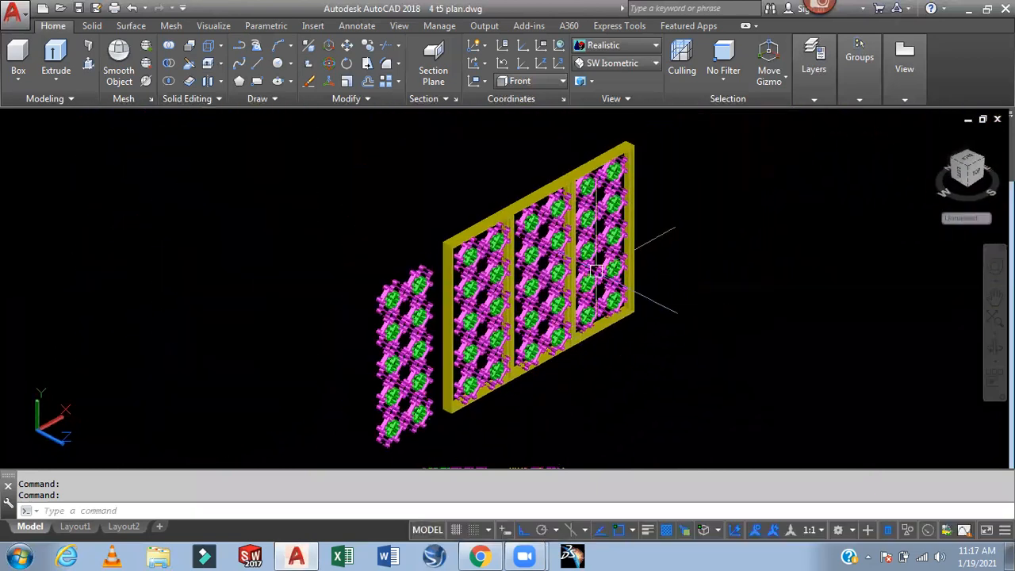
scroll(596, 272, up, 3)
scroll(731, 257, down, 1)
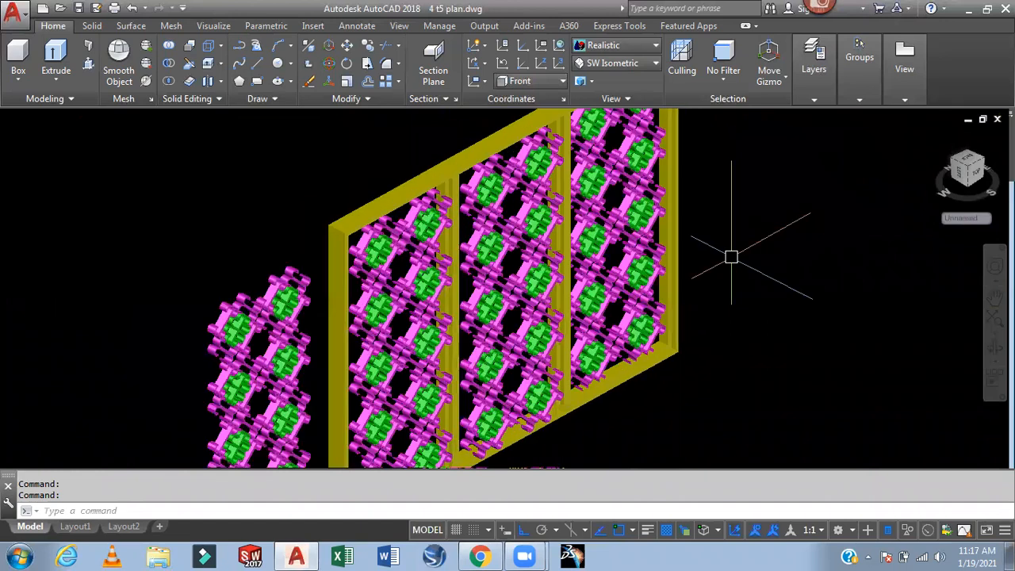
text(c)
key(Escape)
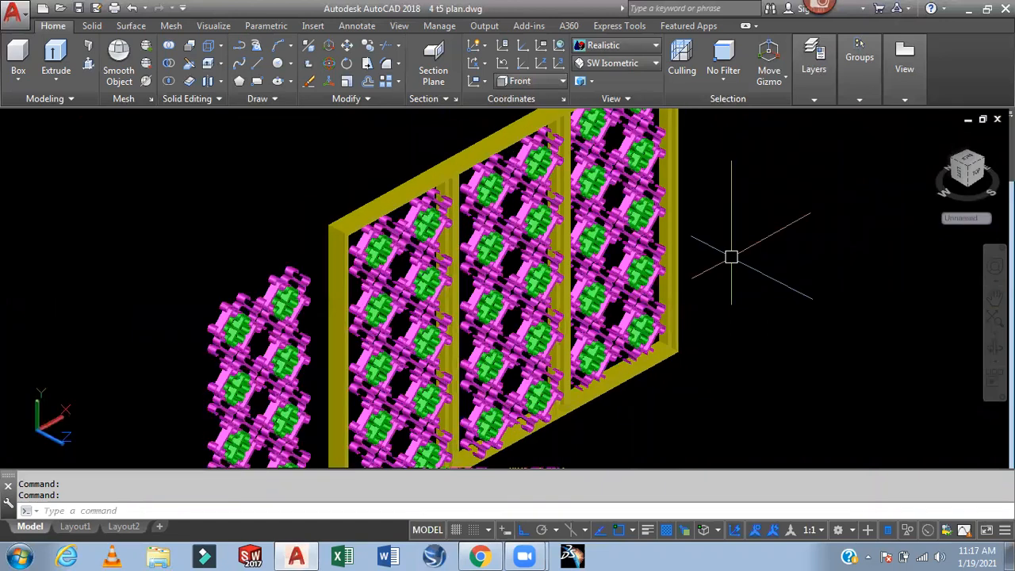
scroll(603, 154, up, 1)
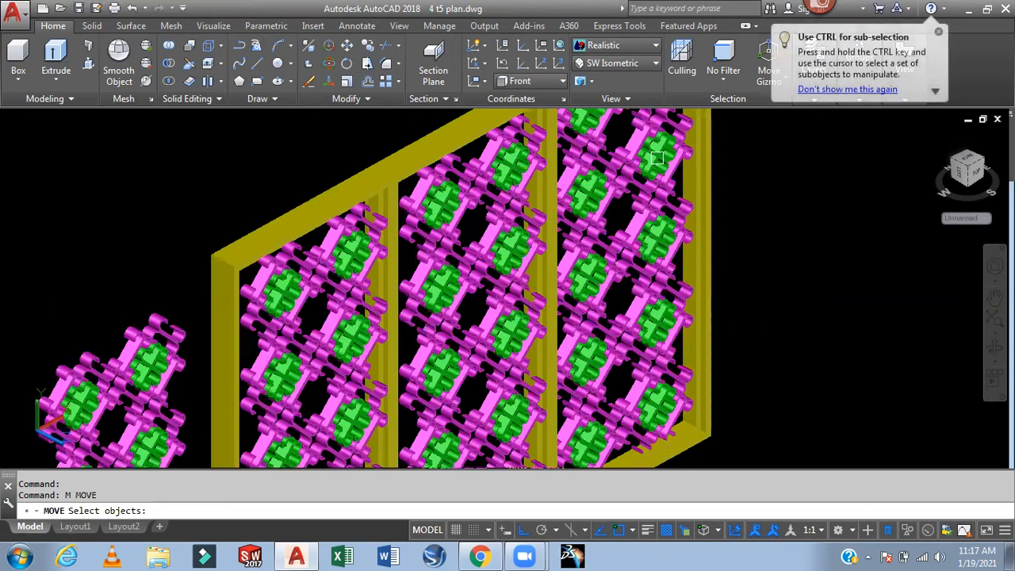
scroll(668, 146, down, 3)
scroll(658, 147, up, 3)
scroll(657, 157, up, 3)
middle_drag(657, 156, 636, 286)
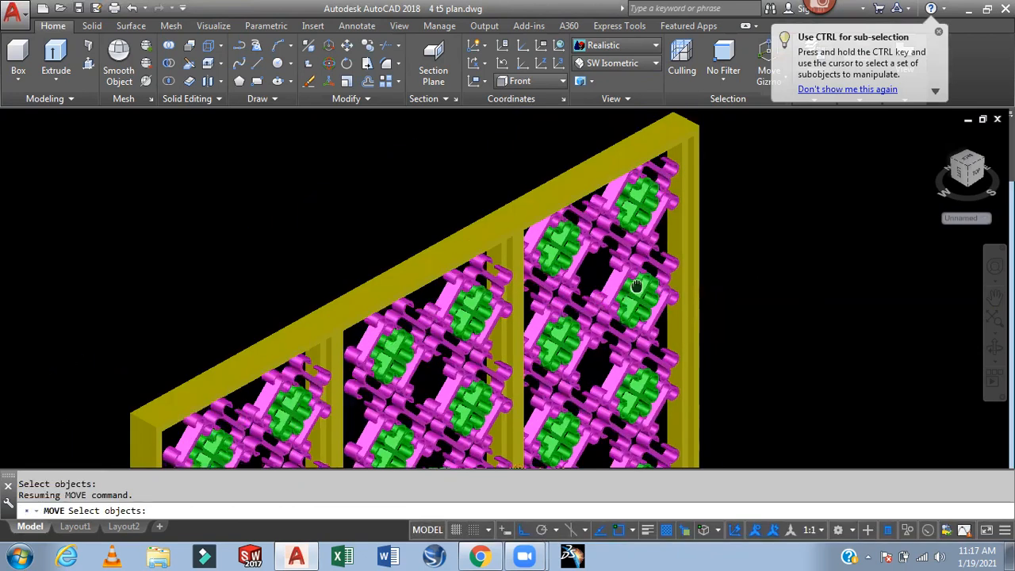
scroll(654, 173, up, 4)
scroll(668, 131, up, 2)
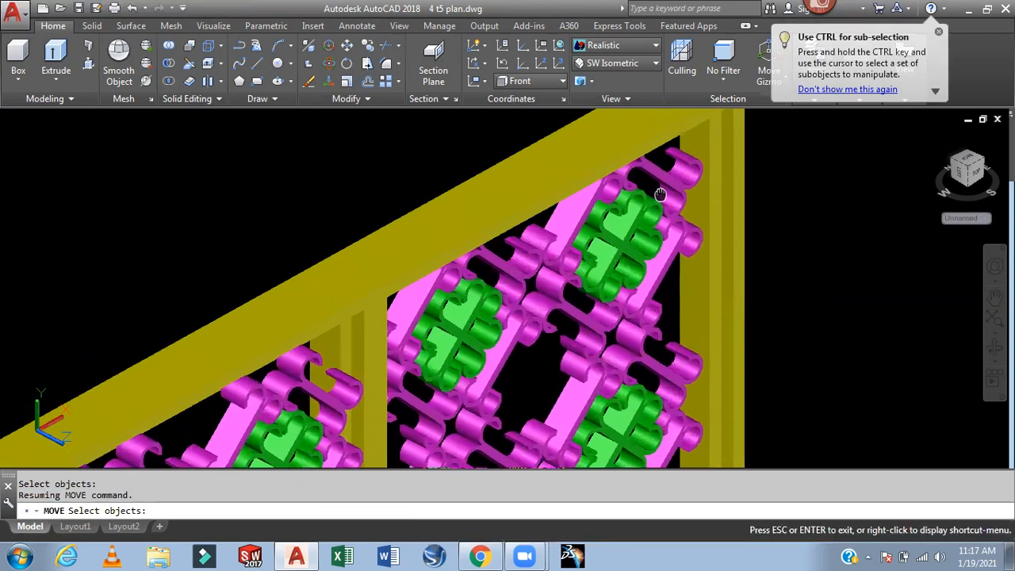
scroll(668, 169, up, 3)
click(657, 218)
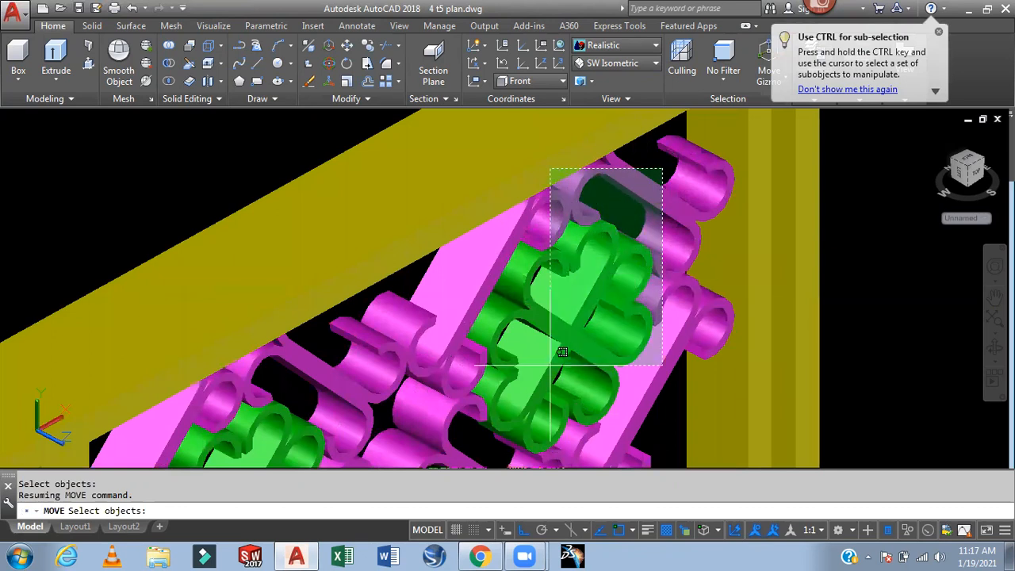
scroll(554, 349, down, 3)
click(603, 371)
scroll(650, 170, up, 3)
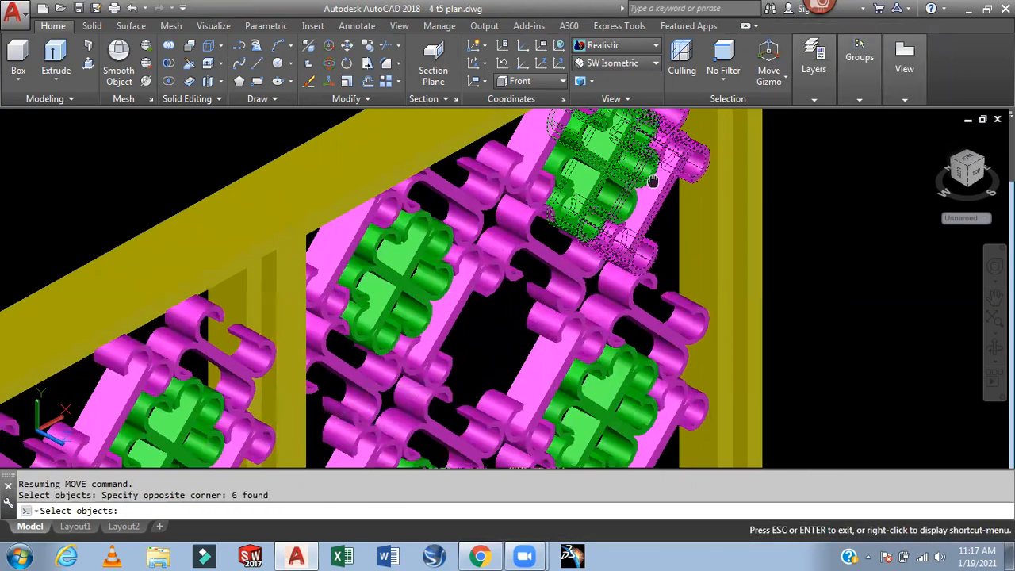
click(663, 212)
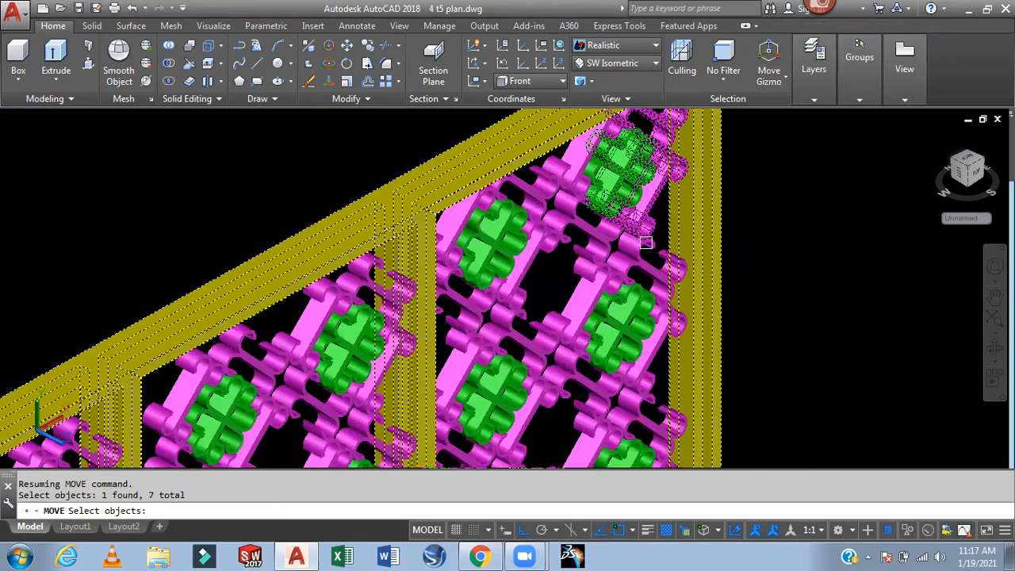
key(Escape)
scroll(786, 267, down, 5)
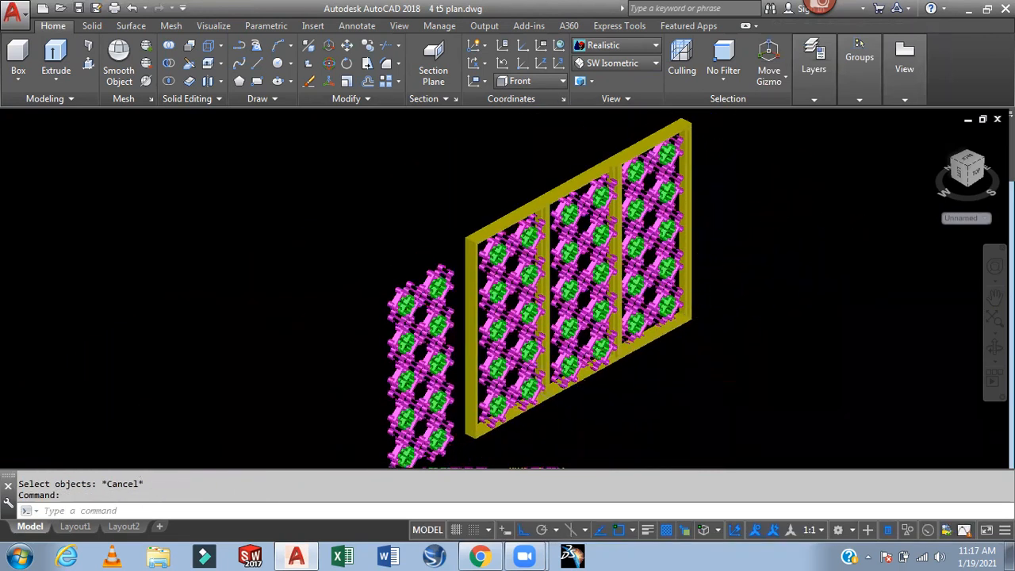
scroll(693, 398, up, 5)
scroll(693, 398, down, 3)
text(m)
key(Return)
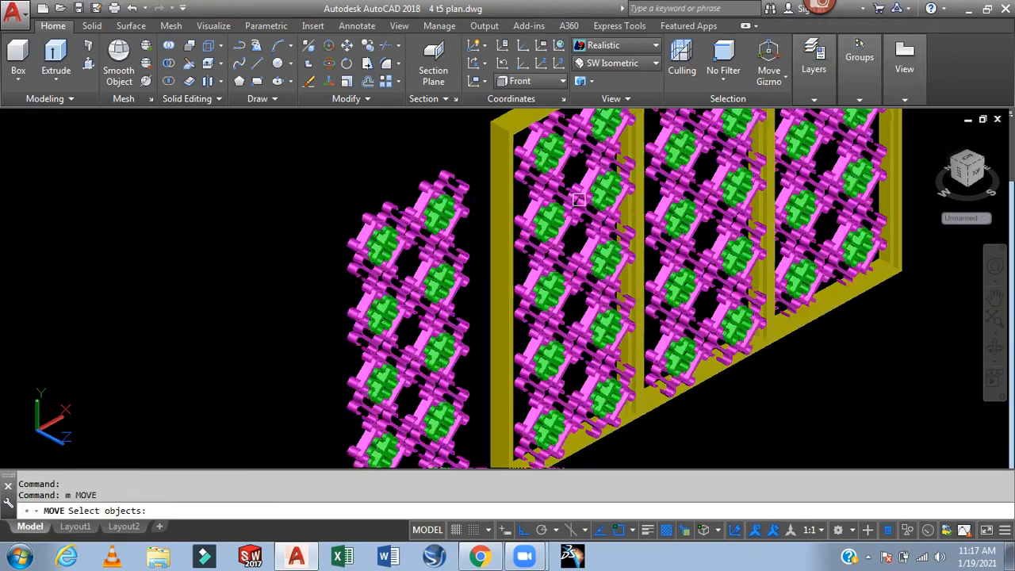
scroll(577, 162, up, 2)
click(581, 163)
click(546, 369)
middle_drag(546, 368, 546, 422)
scroll(579, 182, up, 3)
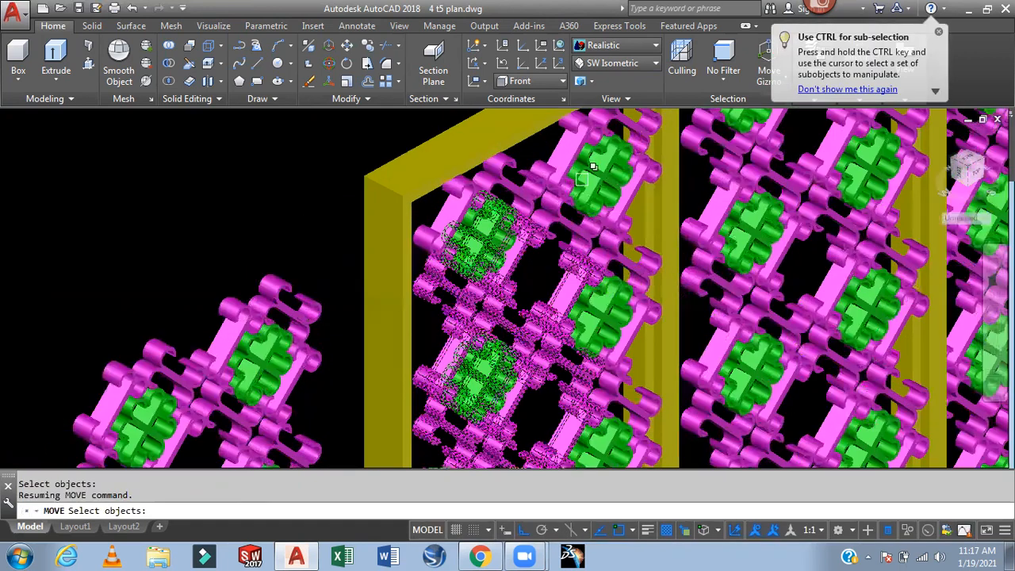
click(528, 170)
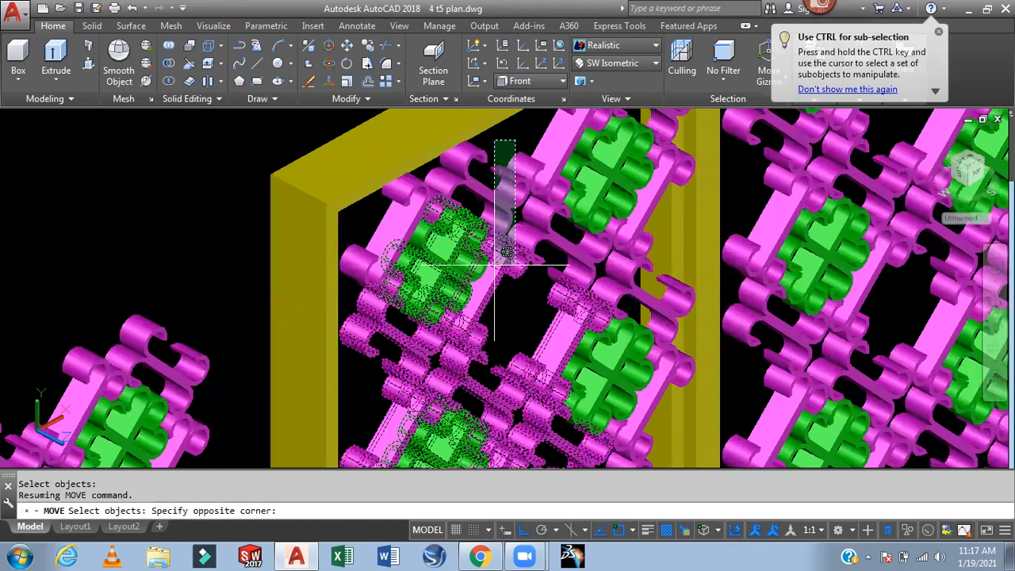
click(507, 299)
middle_drag(533, 300, 545, 339)
click(379, 325)
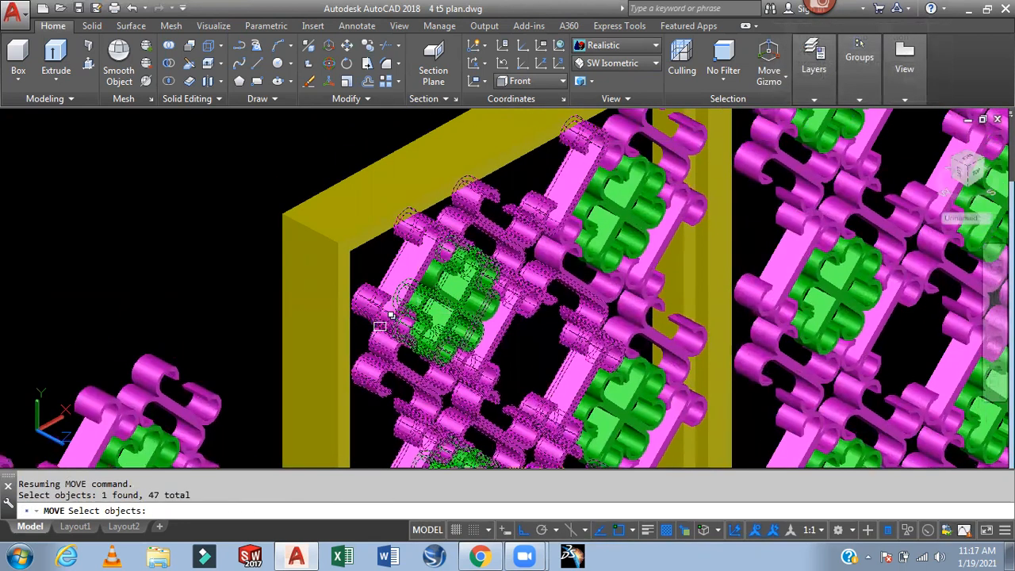
middle_drag(555, 248, 493, 362)
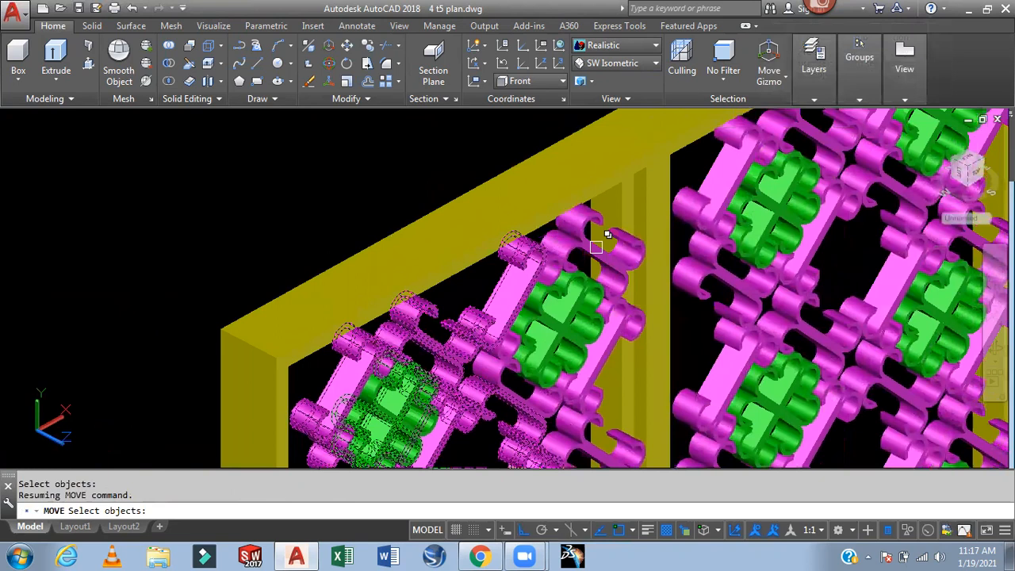
scroll(596, 247, up, 2)
click(578, 229)
click(572, 245)
scroll(565, 276, down, 2)
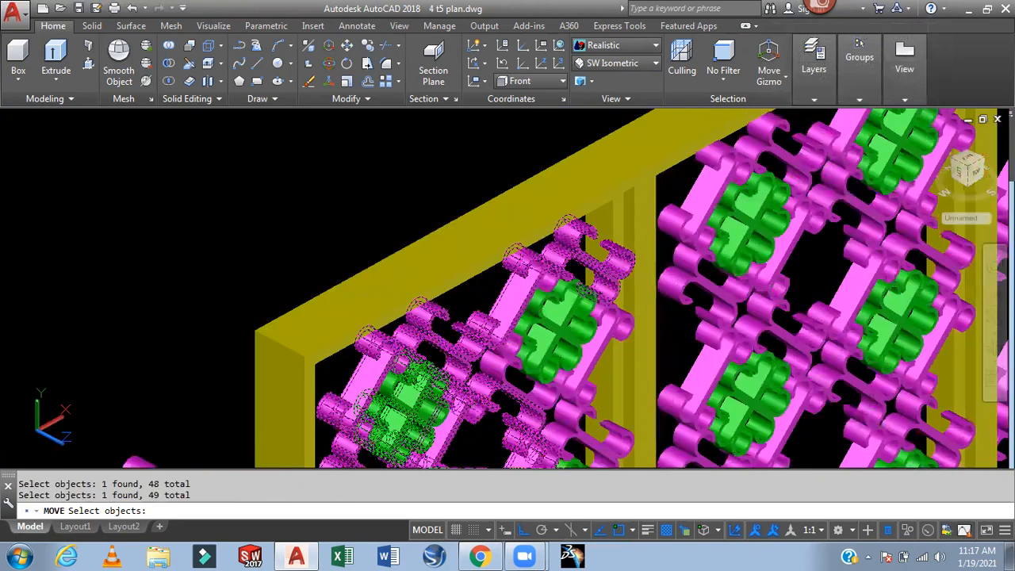
middle_drag(568, 272, 531, 176)
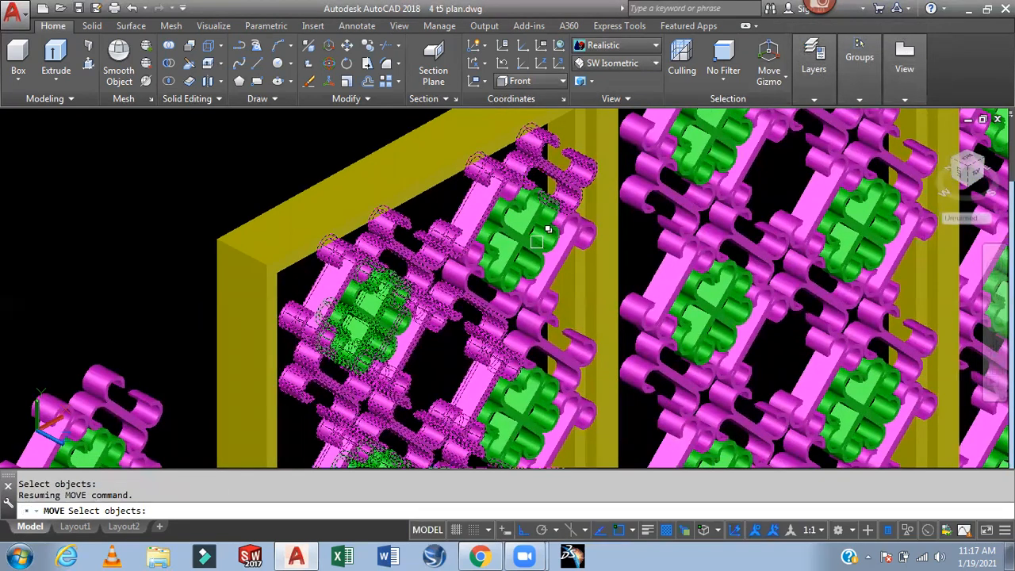
key(Escape)
scroll(798, 312, down, 5)
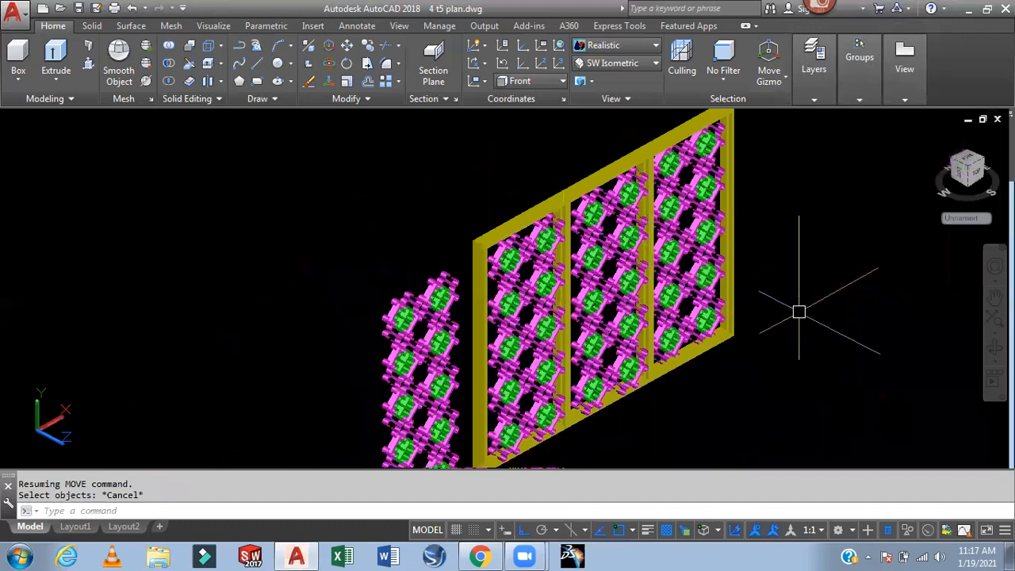
Undo the recent view and visual style changes and the grille copies in all three window openings
key(ctrl+z)
key(ctrl+z)
key(ctrl+z)
key(ctrl+z)
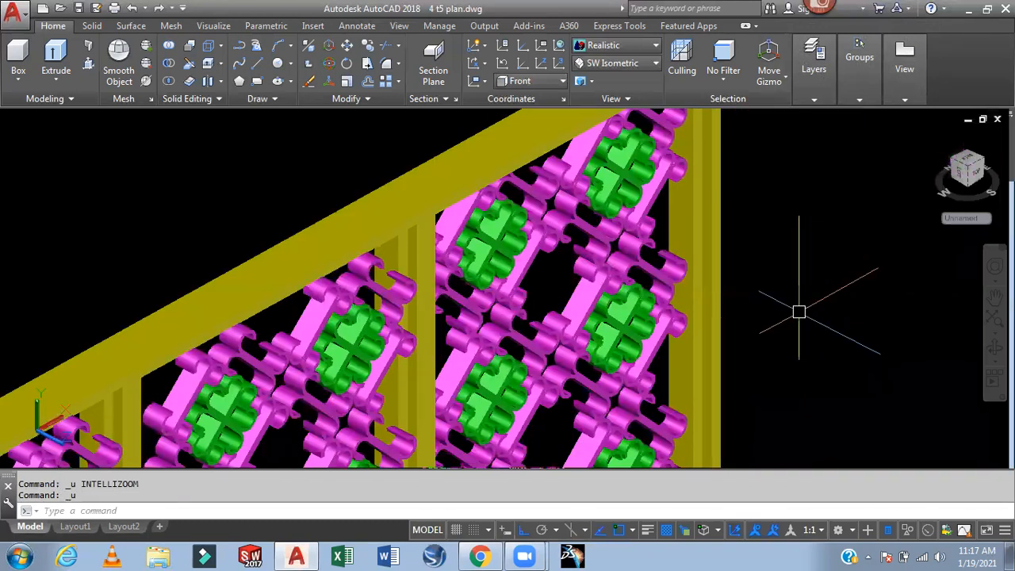
key(ctrl+z)
key(ctrl+z)
key(ctrl+z)
key(ctrl+z)
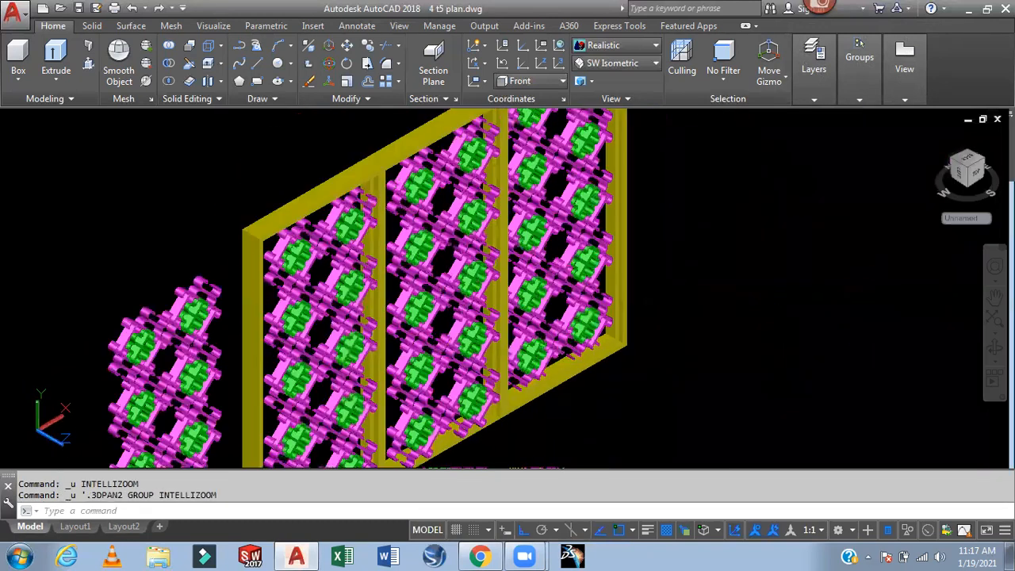
scroll(798, 311, down, 2)
key(ctrl+z)
key(ctrl+z)
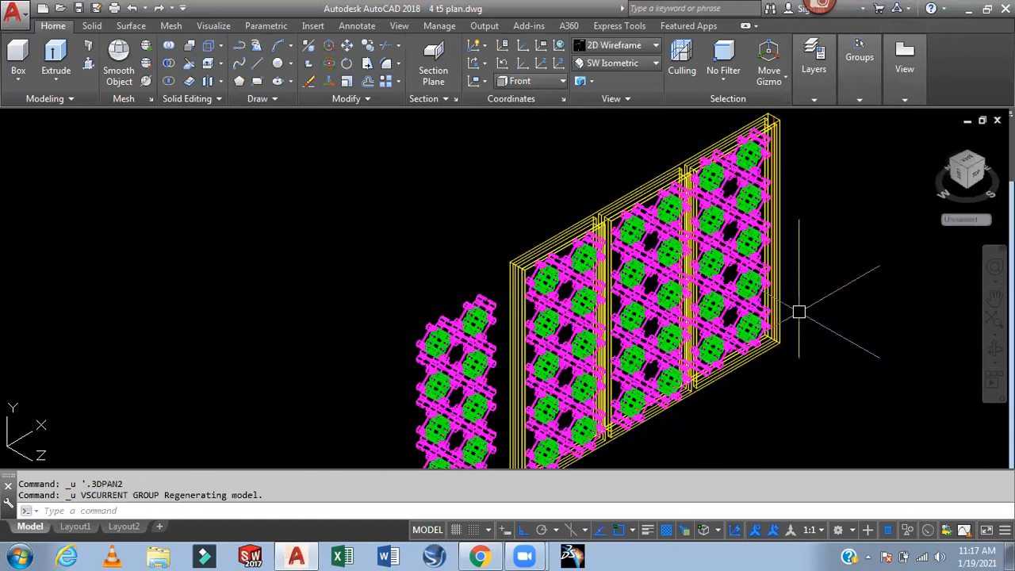
key(ctrl+z)
key(ctrl+z)
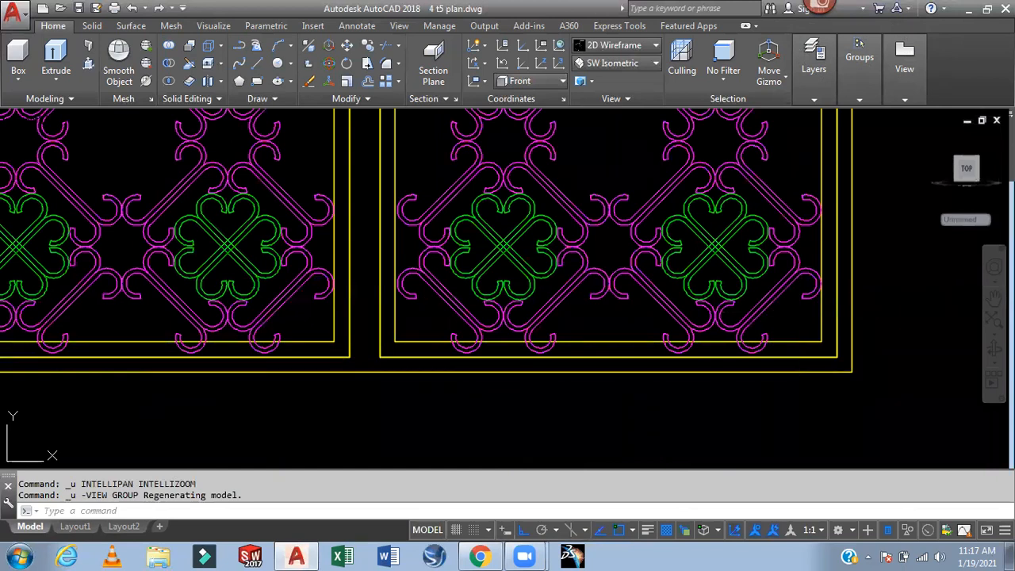
key(ctrl+z)
key(ctrl+z)
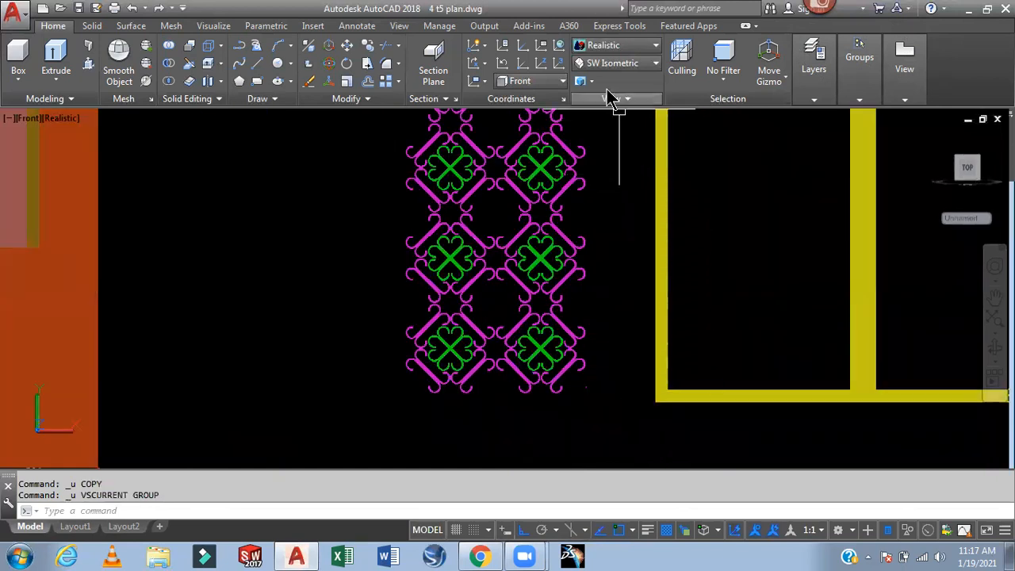
Set the coordinate system to Top through the Top view and display the whole model in SW Isometric
click(617, 63)
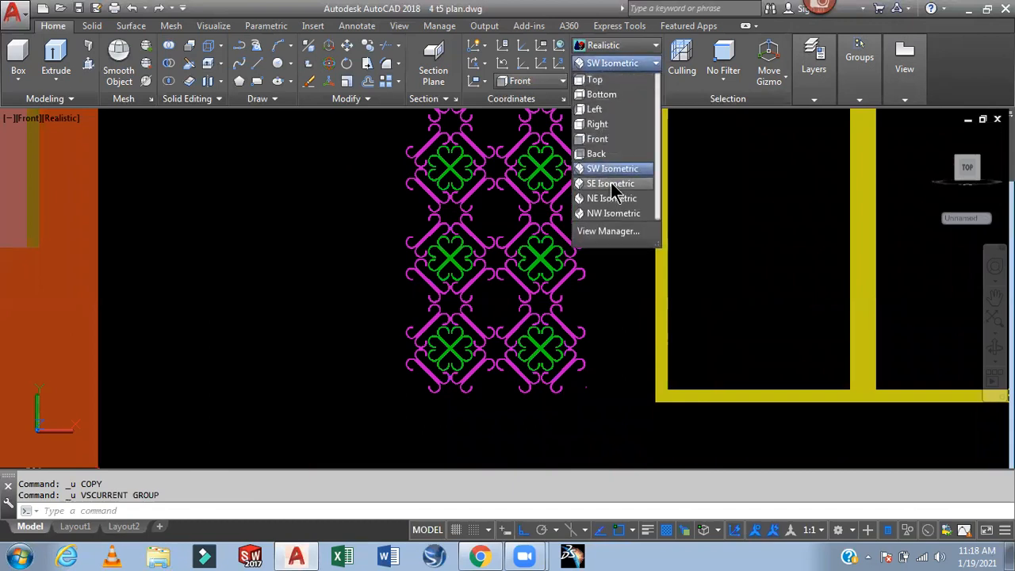
click(610, 183)
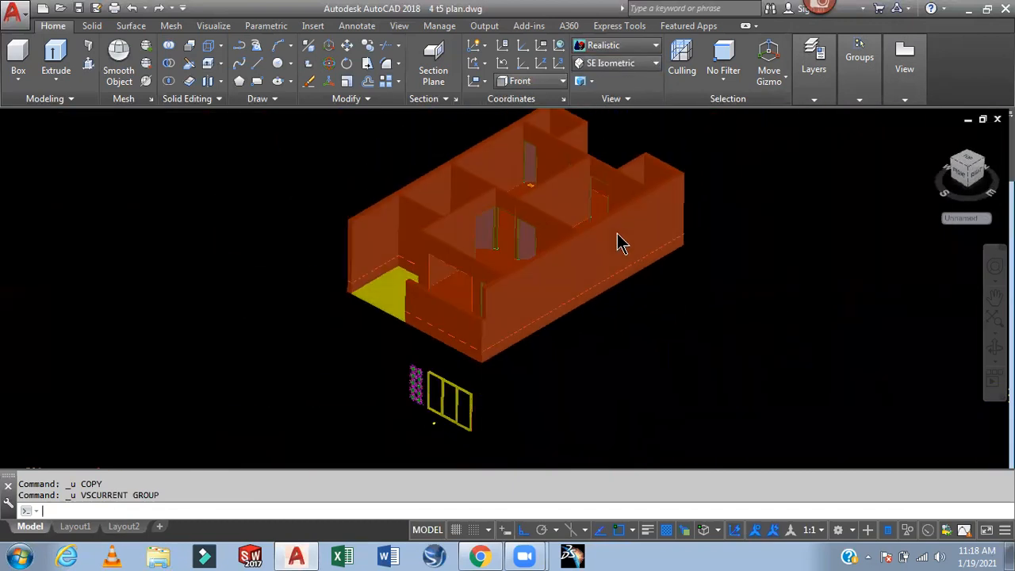
click(614, 63)
click(608, 80)
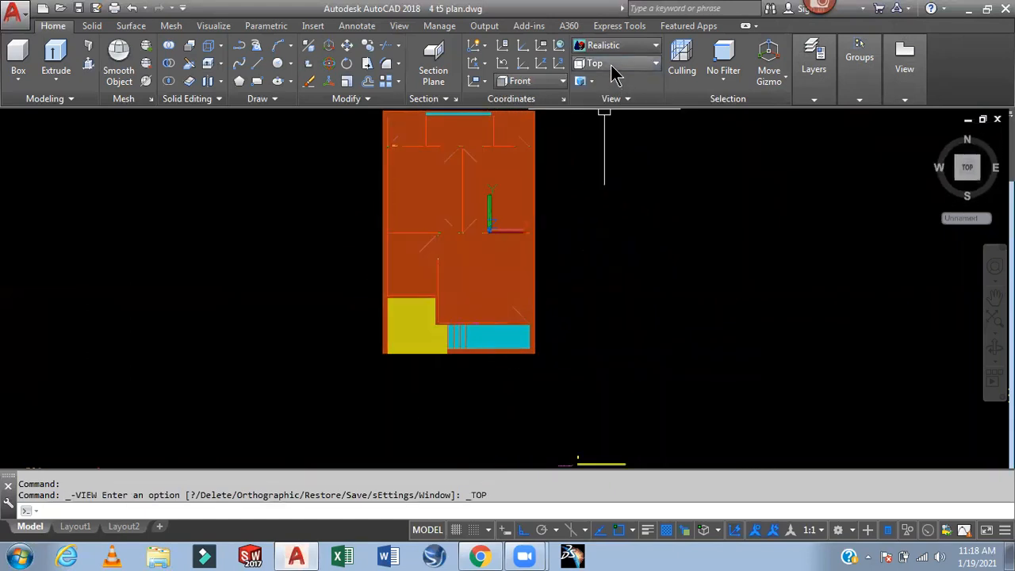
click(615, 63)
click(612, 168)
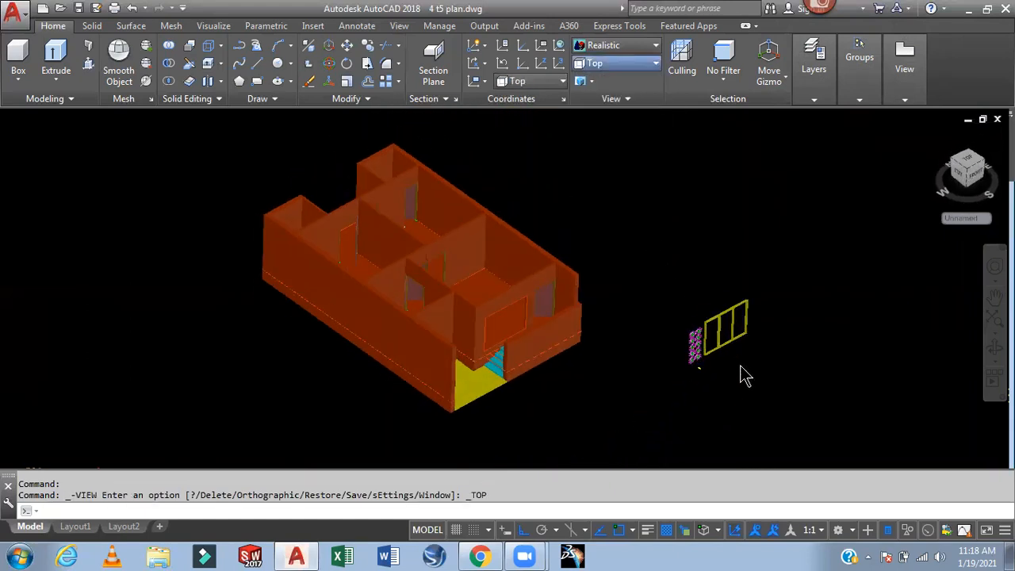
Try to copy the whole magenta and green grille into the first window opening, using the endpoint of the short guide line beside it as base point
scroll(729, 369, up, 5)
scroll(738, 369, up, 8)
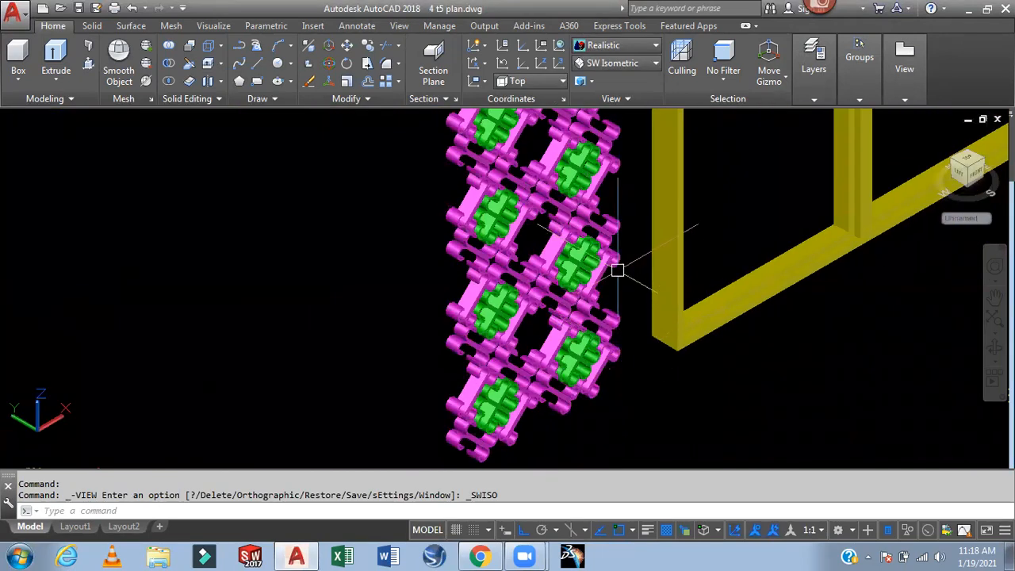
text(co)
key(Return)
scroll(579, 225, up, 2)
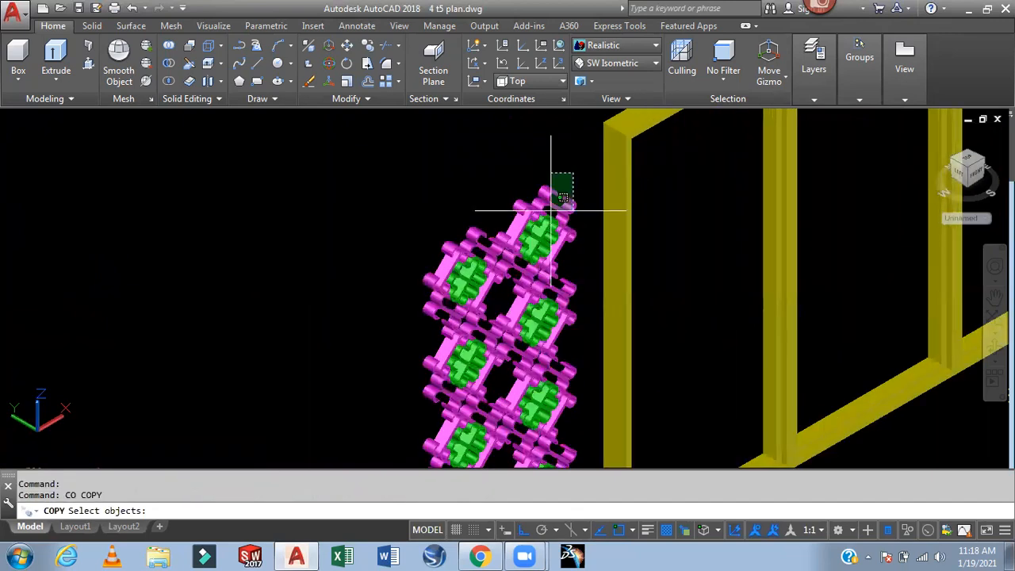
scroll(420, 388, down, 2)
middle_drag(419, 389, 430, 267)
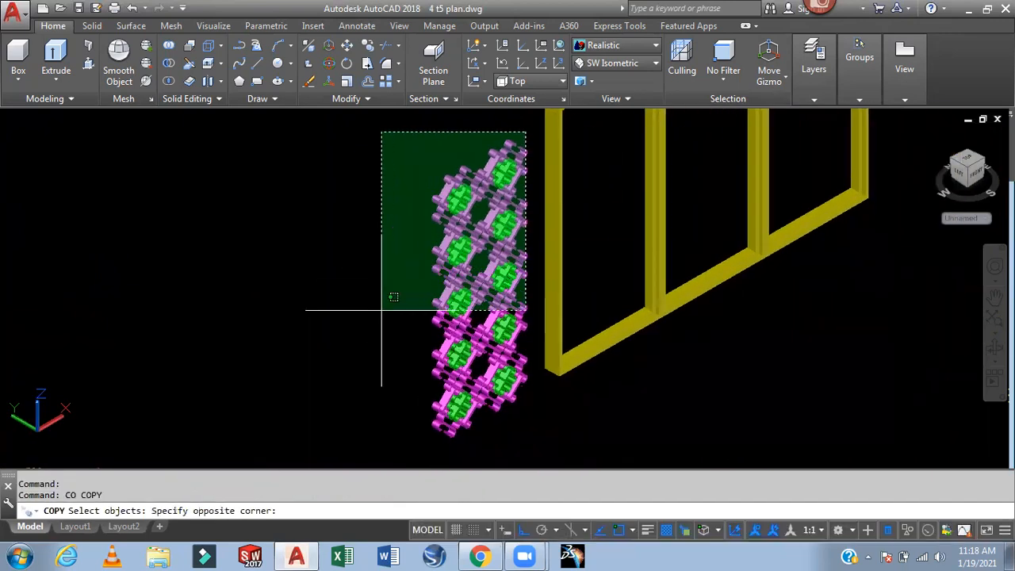
click(364, 375)
scroll(479, 434, up, 4)
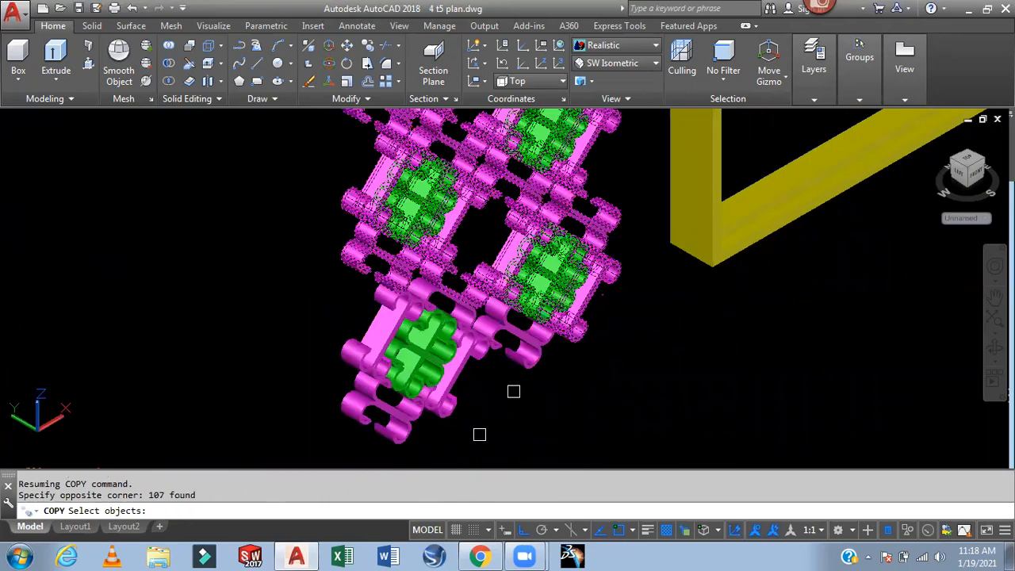
click(566, 343)
click(560, 351)
click(308, 432)
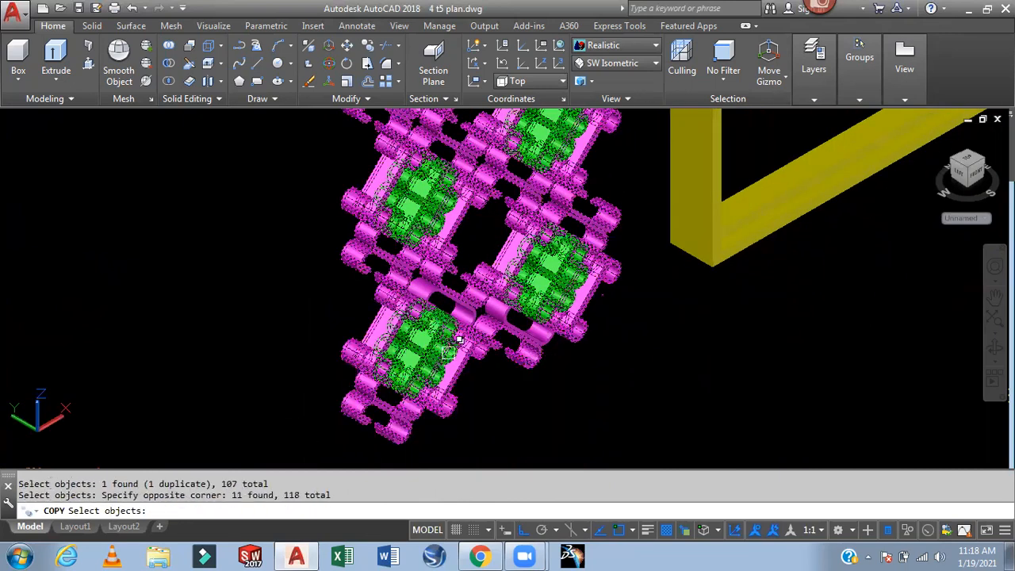
scroll(461, 314, up, 3)
click(387, 263)
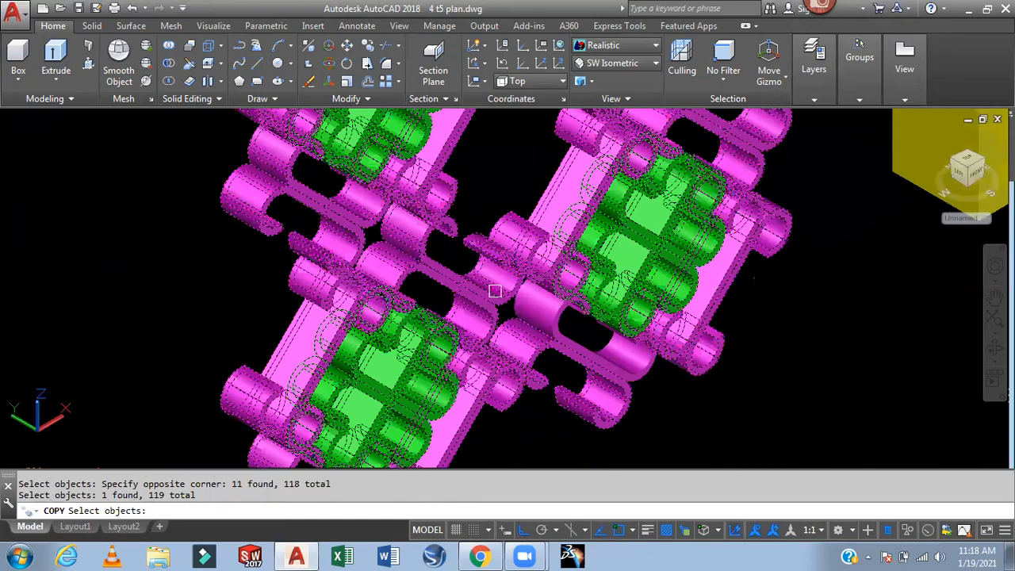
scroll(540, 310, down, 3)
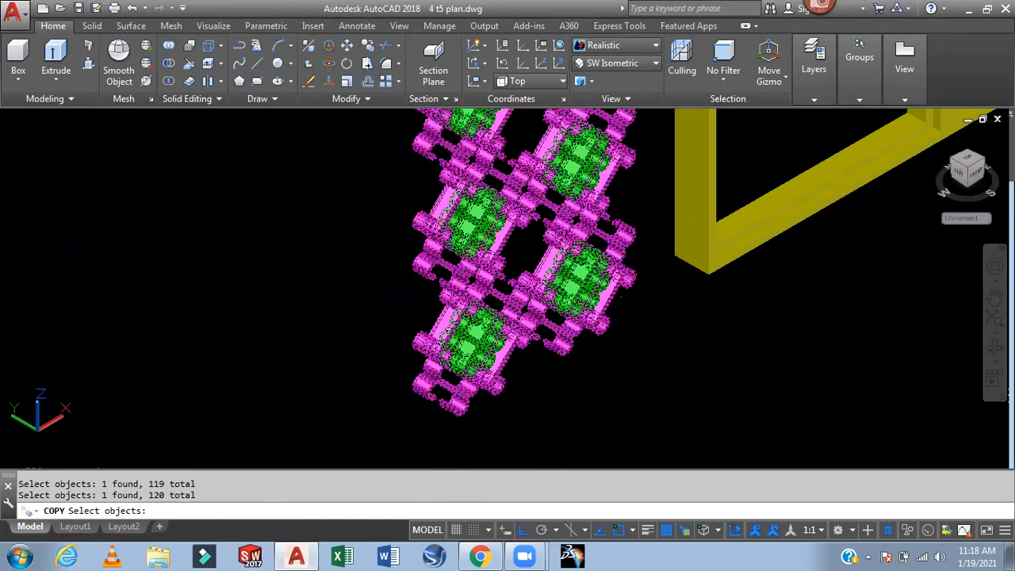
scroll(586, 269, up, 4)
key(Return)
scroll(618, 261, up, 5)
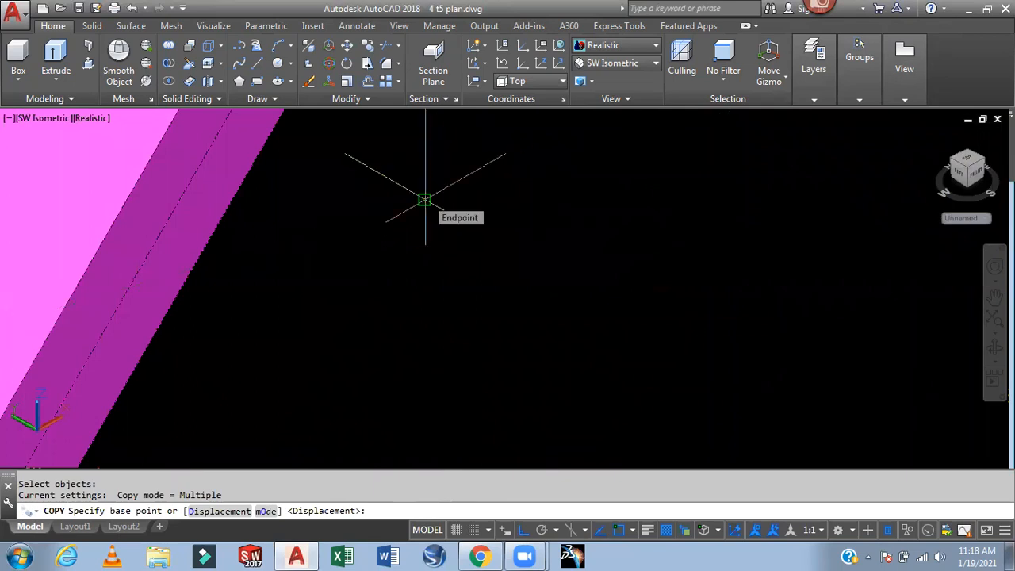
click(424, 199)
scroll(468, 197, down, 5)
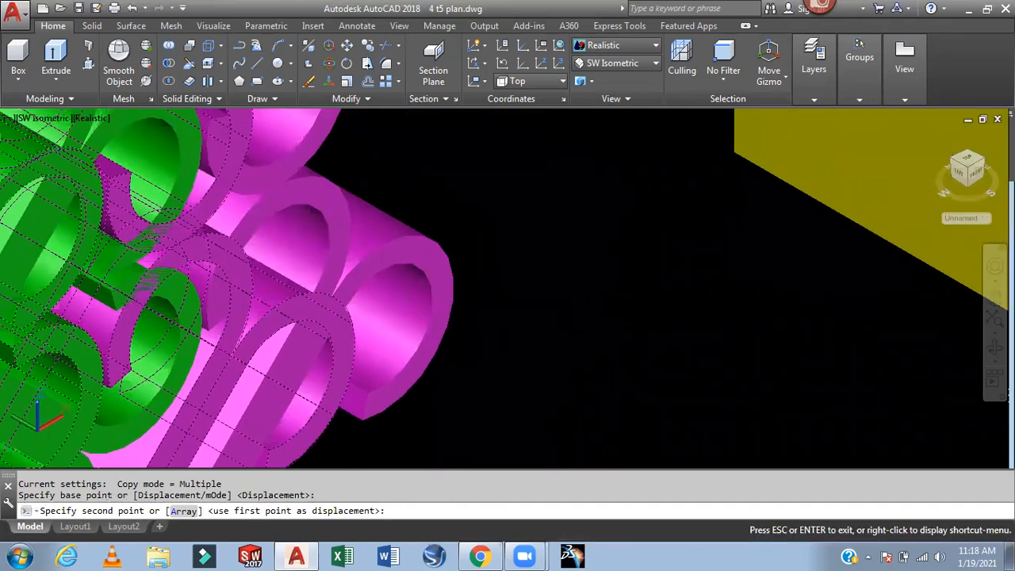
scroll(634, 238, down, 5)
scroll(780, 270, up, 5)
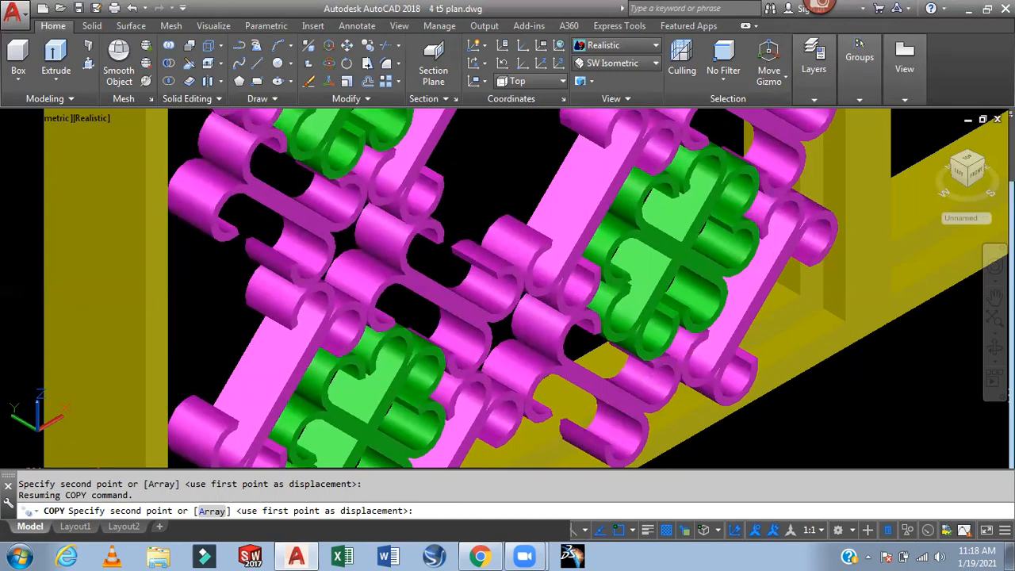
click(773, 279)
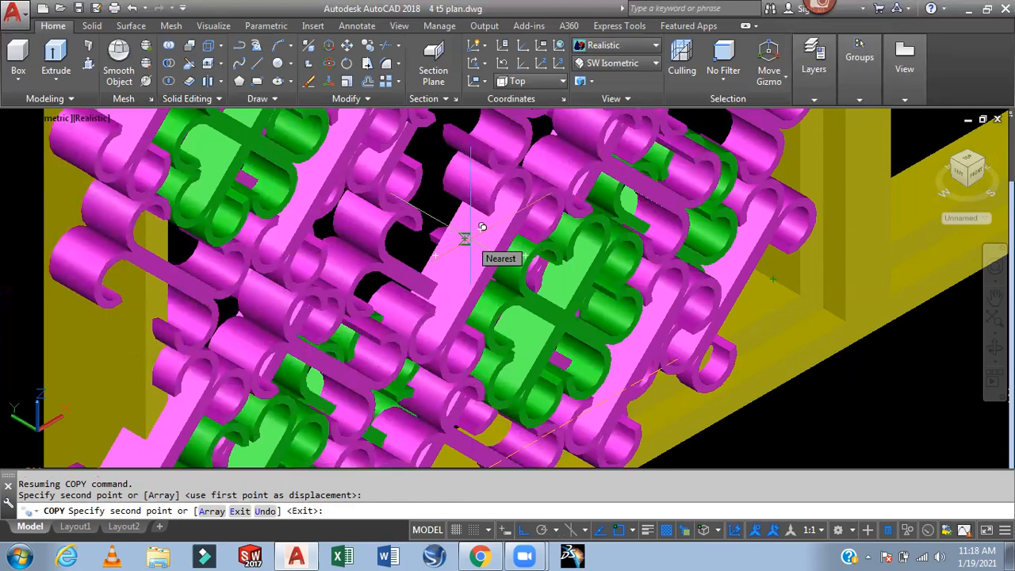
scroll(467, 238, down, 5)
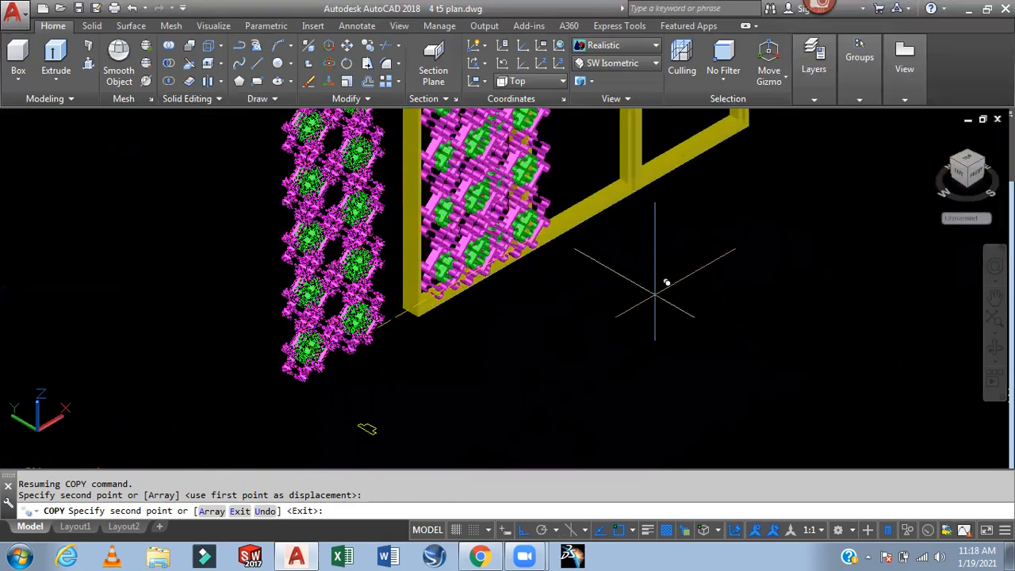
key(Escape)
Check the grille copy against the frame's lower edge, and undo the copy in the first window opening
scroll(486, 283, up, 5)
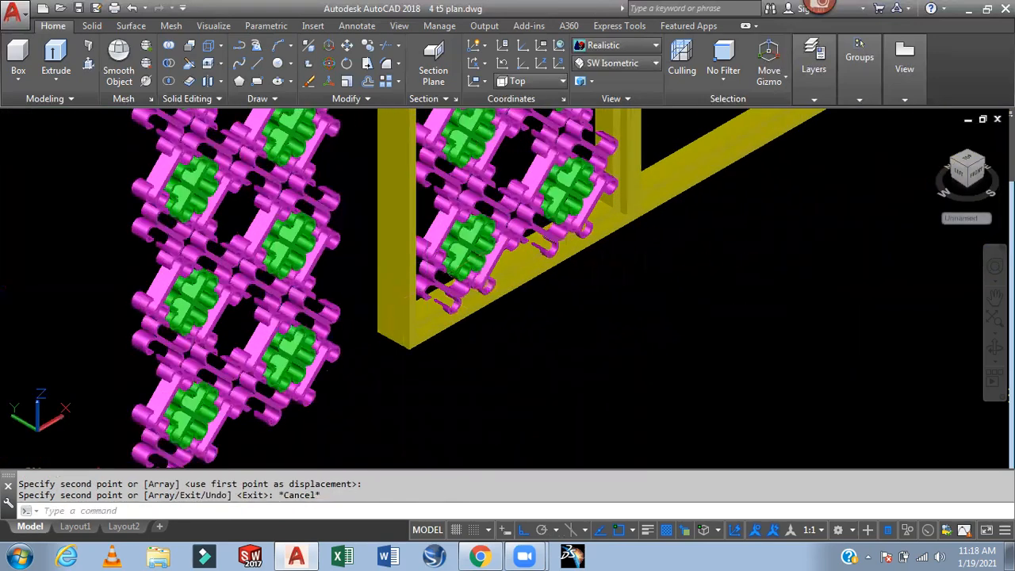
shift+middle_drag(702, 337, 648, 335)
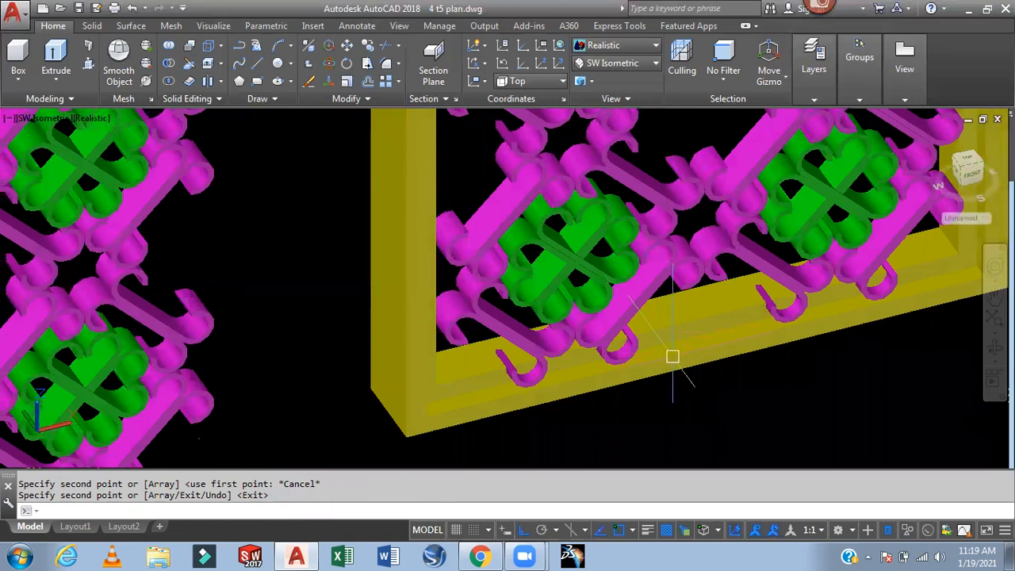
key(ctrl+z)
key(ctrl+z)
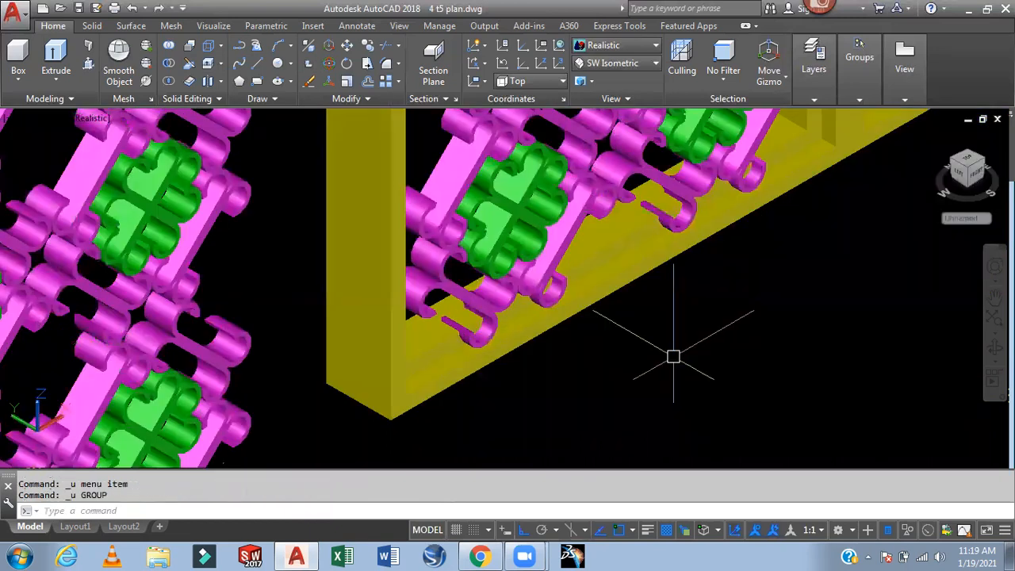
key(ctrl+z)
scroll(673, 357, up, 2)
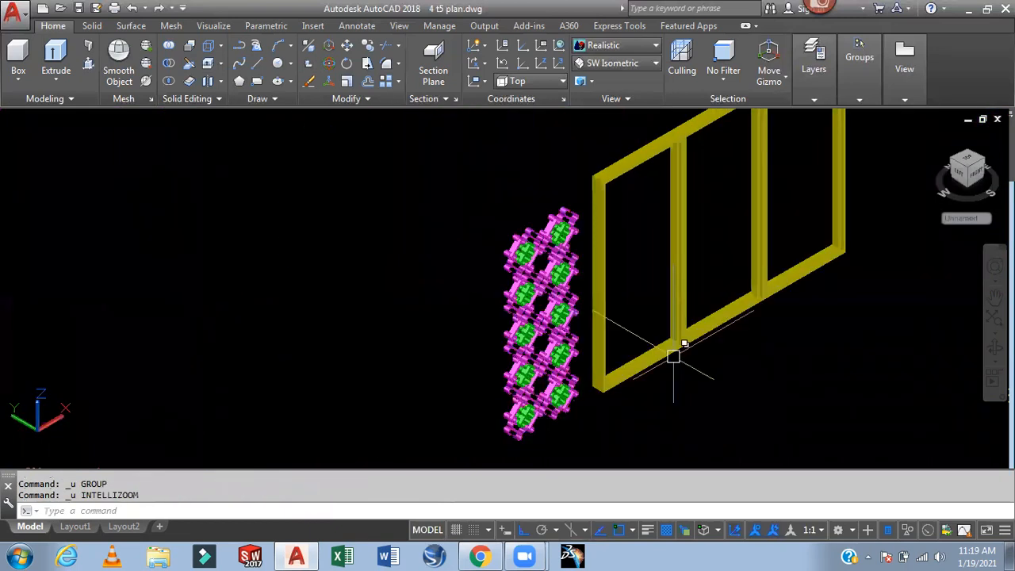
scroll(591, 411, up, 1)
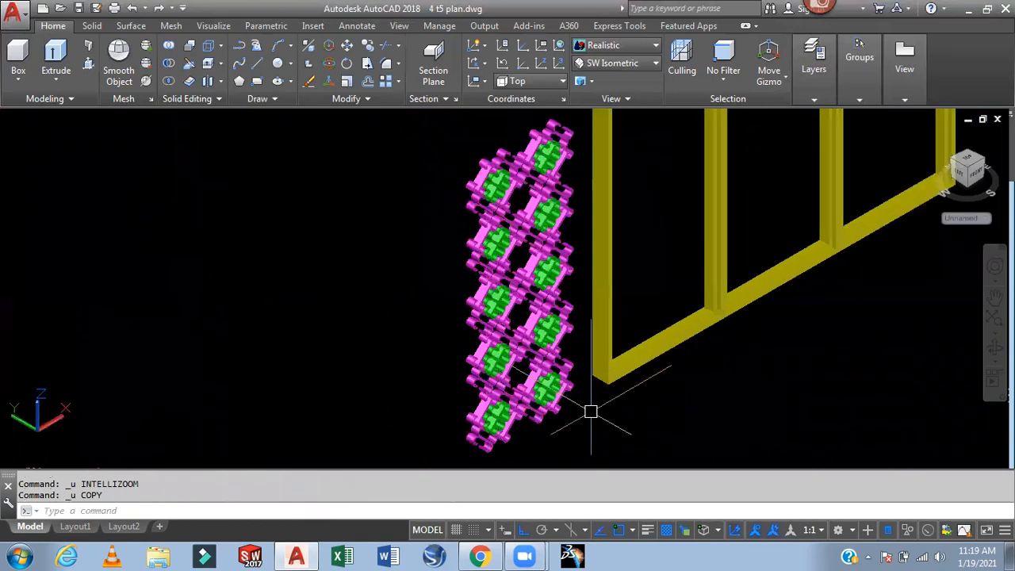
Try to draw a 1.25-inch line in the positive Y direction from the end of the short guide line beside the grille
scroll(591, 406, up, 1)
scroll(547, 385, up, 3)
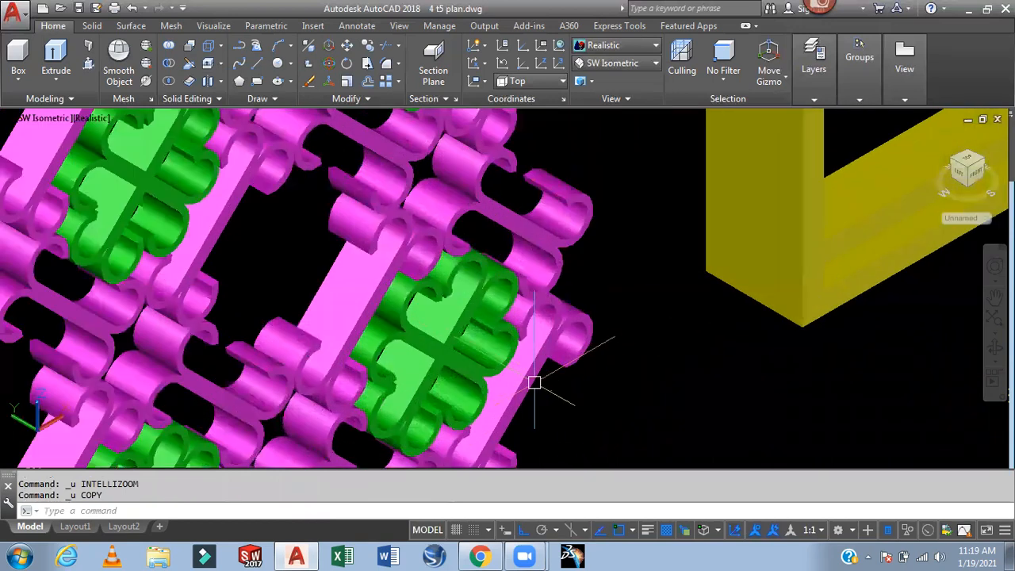
scroll(597, 385, up, 3)
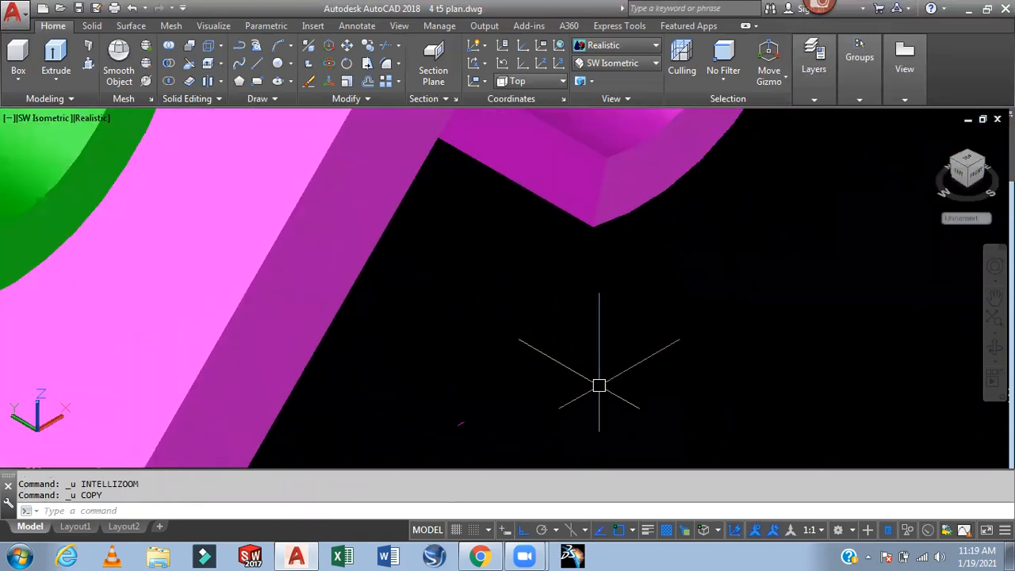
text(l)
key(Return)
scroll(526, 389, up, 4)
click(435, 406)
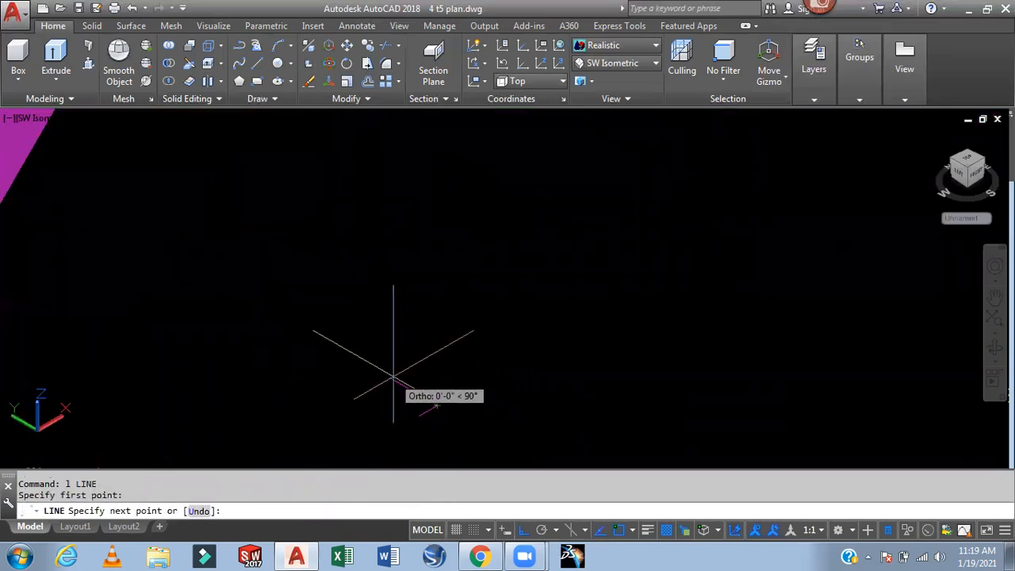
text(1.25)
key(Return)
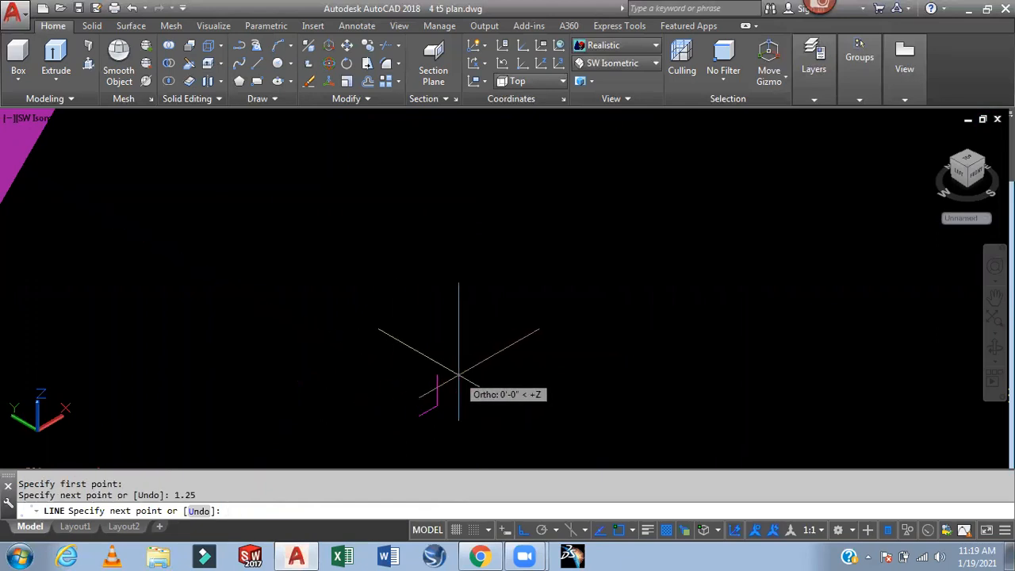
key(ctrl+z)
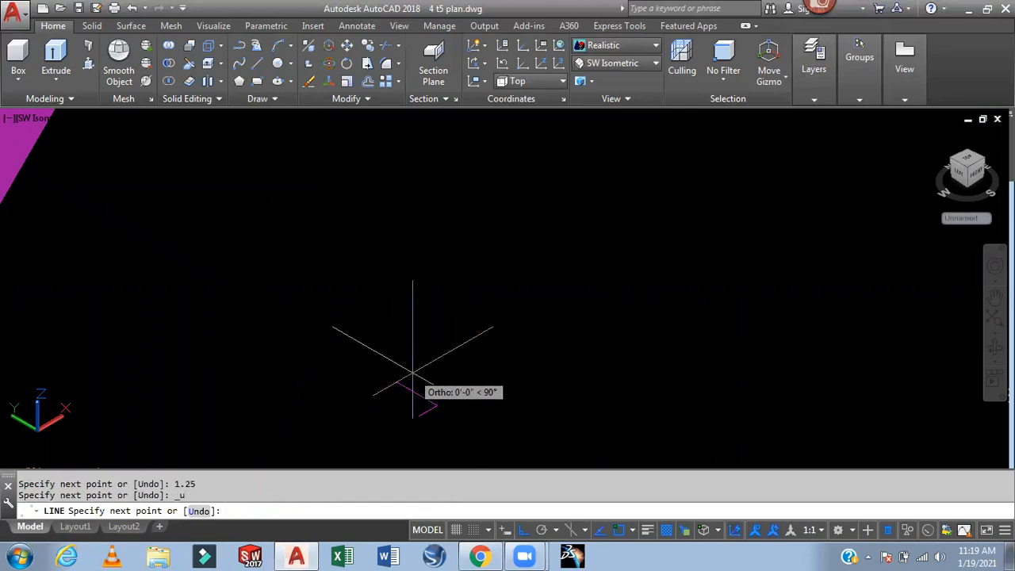
key(Return)
key(Escape)
scroll(484, 335, down, 10)
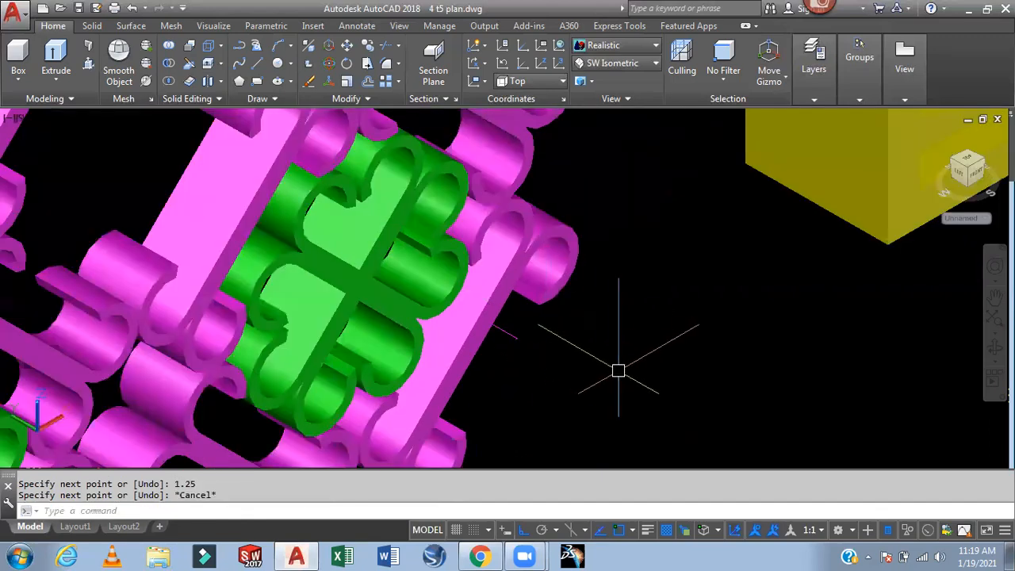
Delete the 1.25-inch line that runs in the positive Y direction from the short guide line
shift+middle_drag(619, 371, 505, 371)
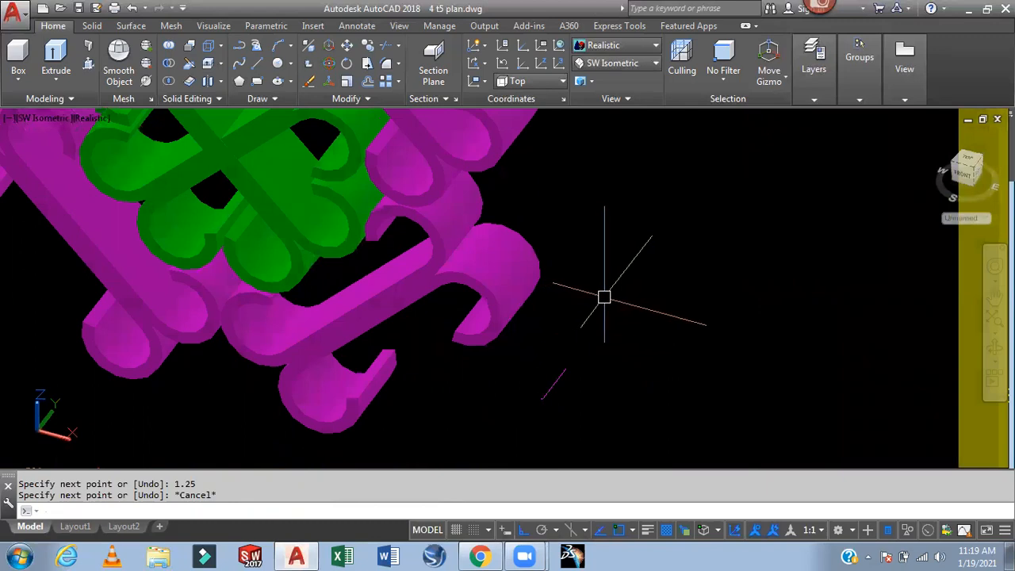
scroll(559, 381, up, 5)
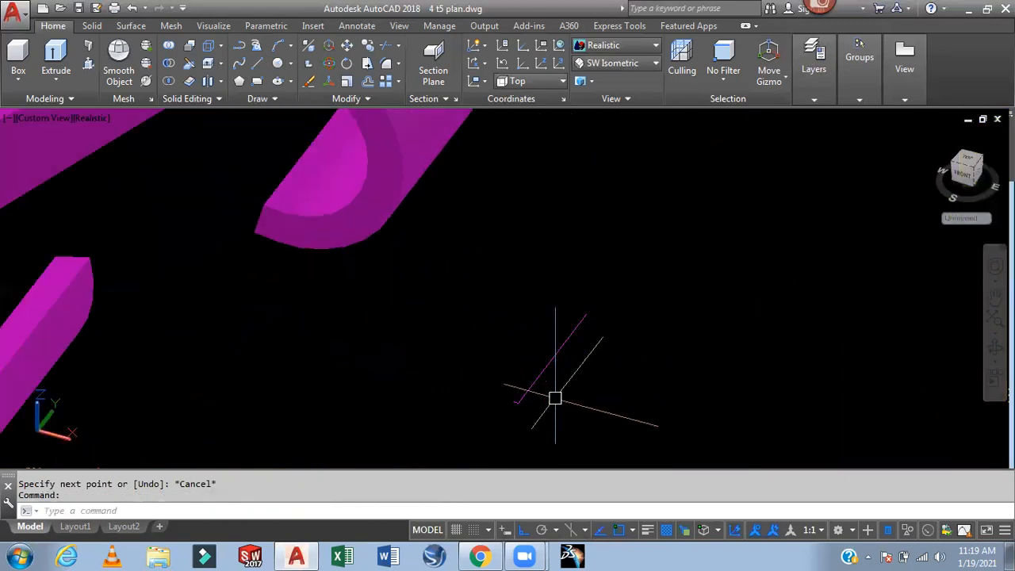
click(555, 335)
key(Delete)
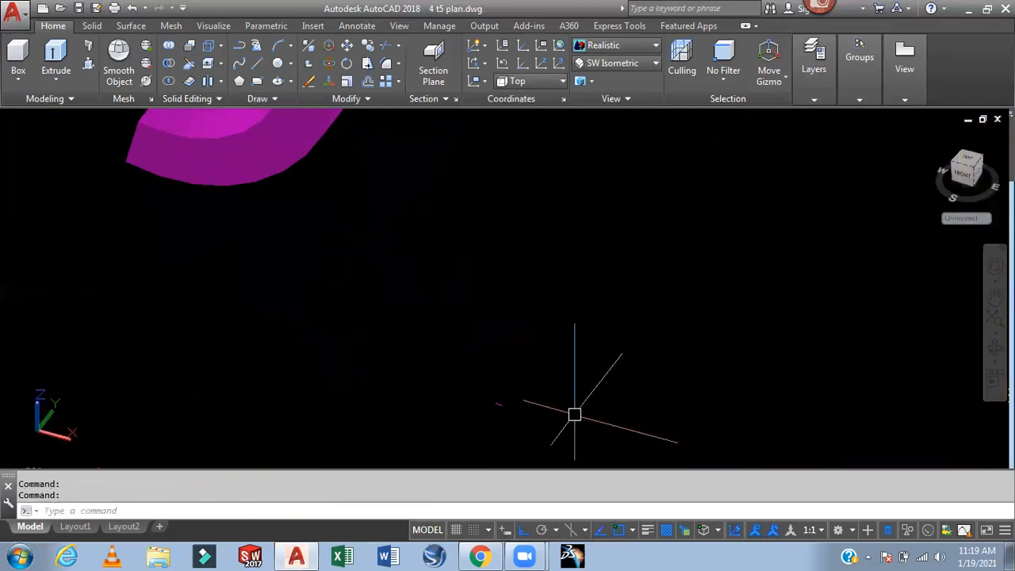
Draw a 1.25-inch line in the negative Y direction from the end of the short guide line beside the grille
text(l)
key(Return)
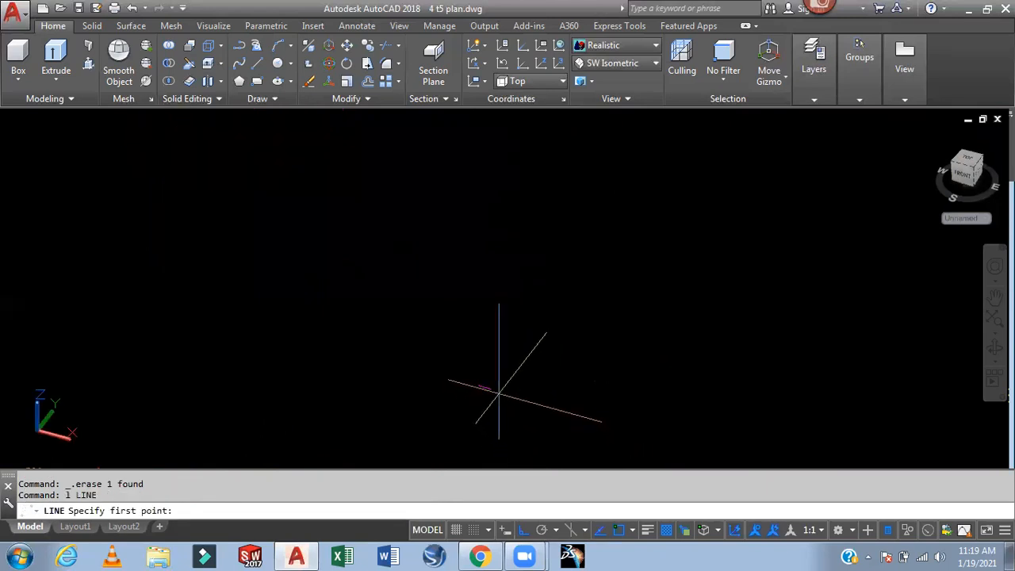
click(489, 390)
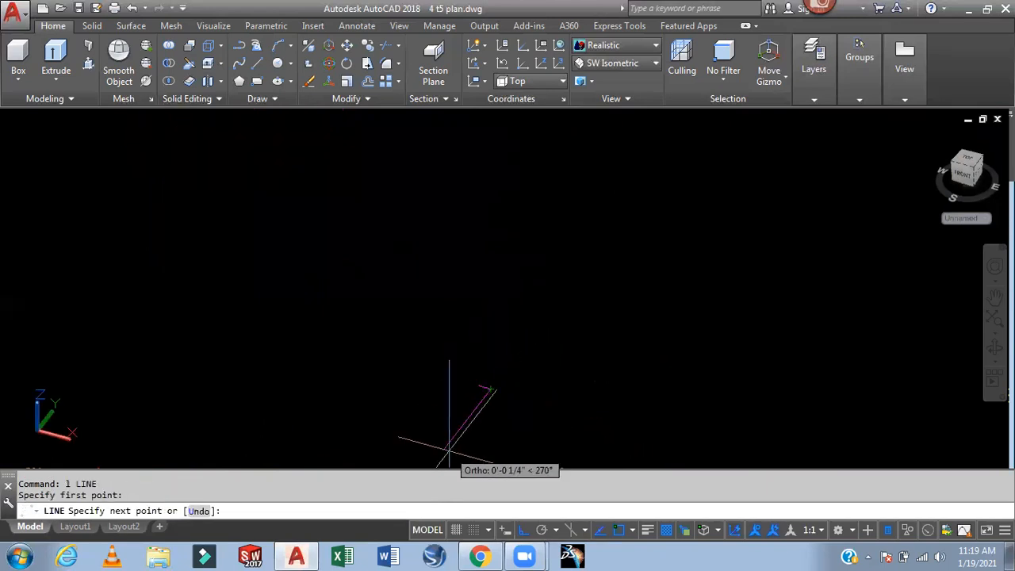
text(1.25)
key(Return)
key(Escape)
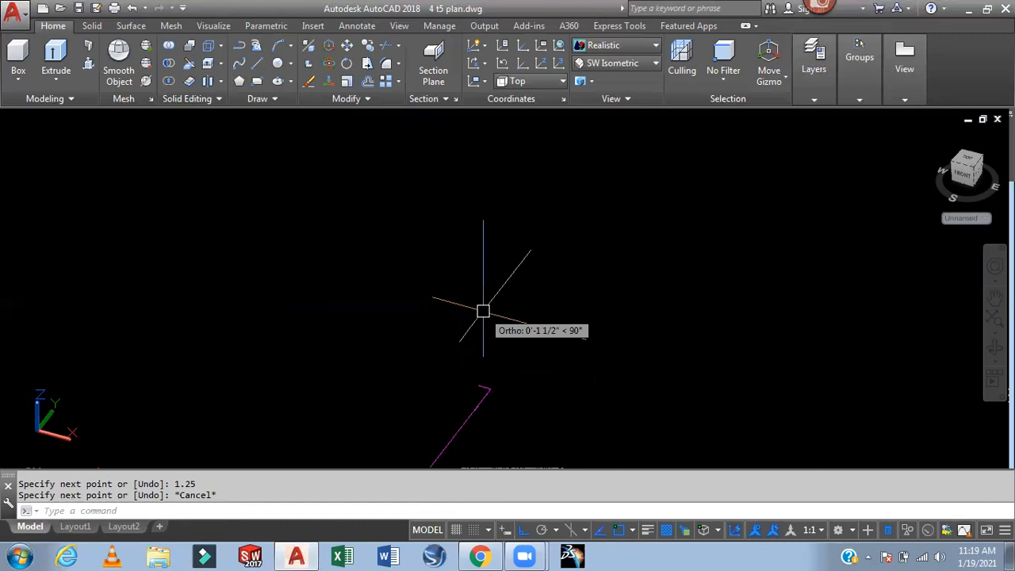
shift+middle_drag(592, 349, 559, 343)
scroll(682, 337, down, 3)
scroll(717, 341, down, 5)
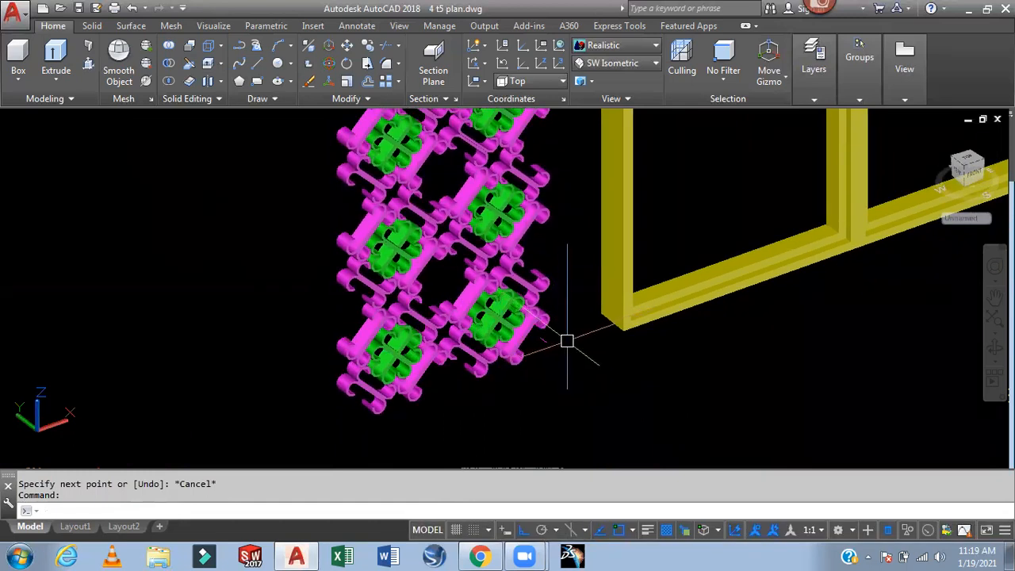
Try to move the lowest magenta grille piece, based near the short guide line, to the first opening's lower corner beside the mullion
scroll(567, 341, up, 4)
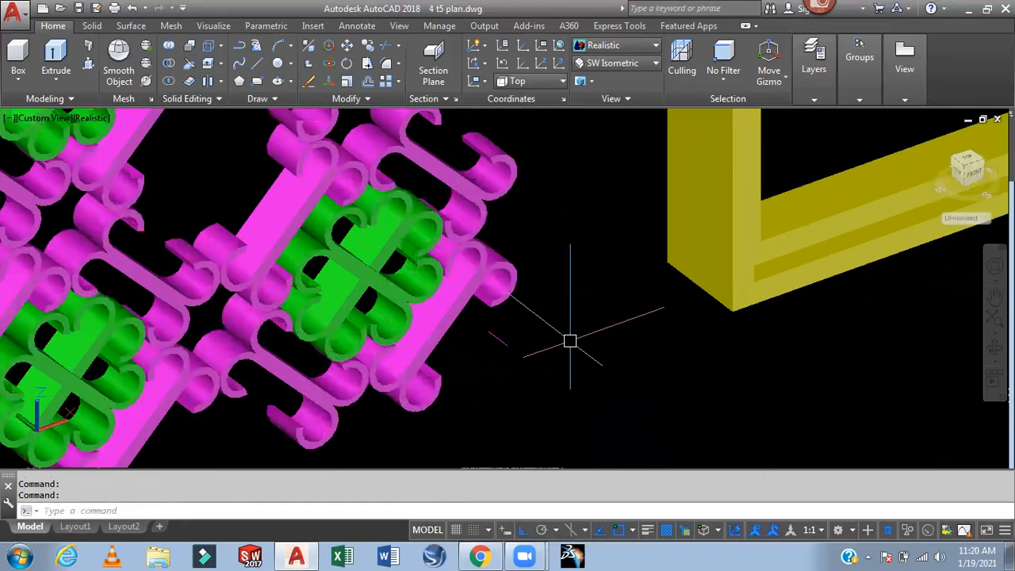
click(417, 367)
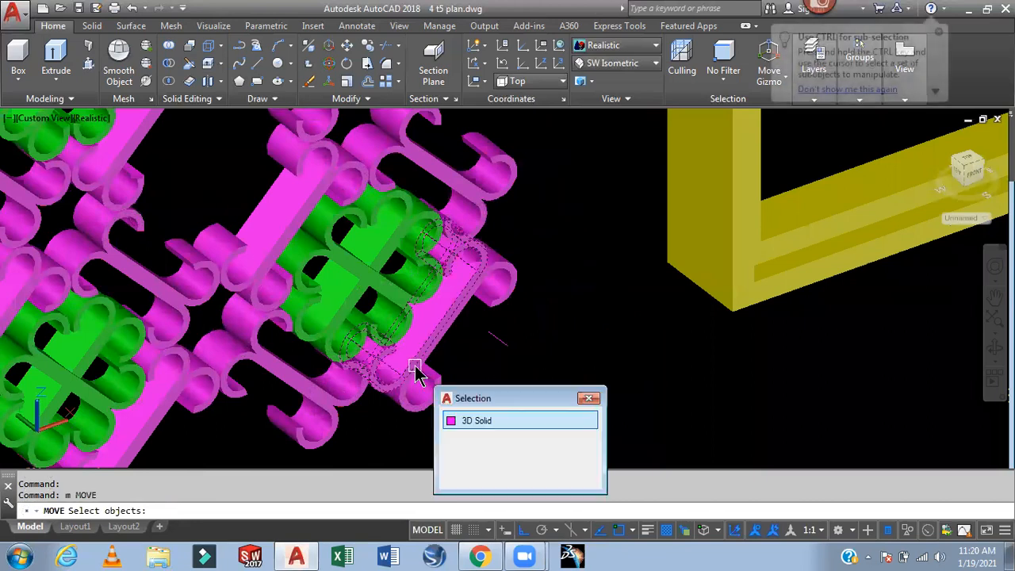
click(465, 421)
key(Return)
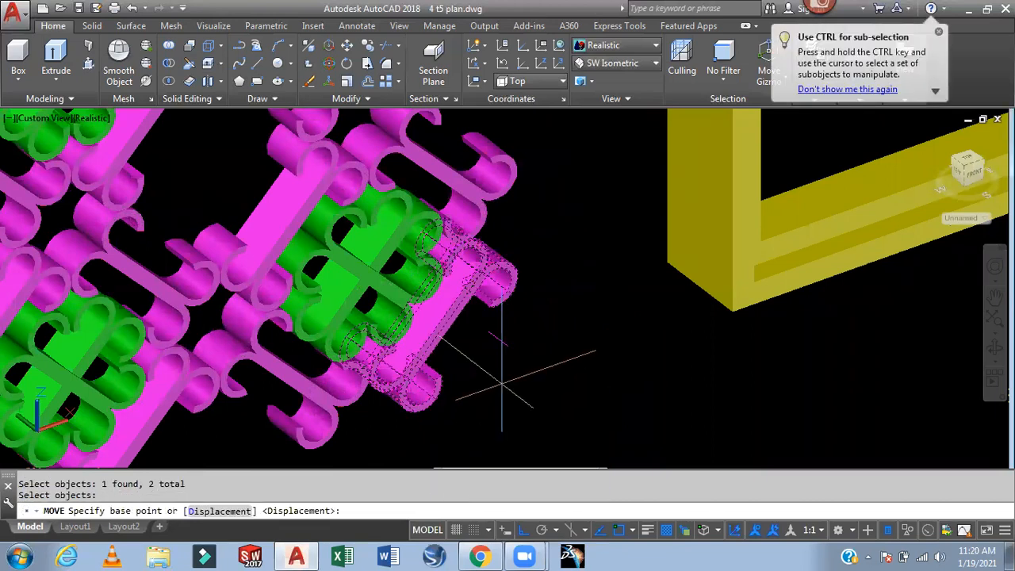
click(513, 362)
middle_drag(780, 231, 505, 348)
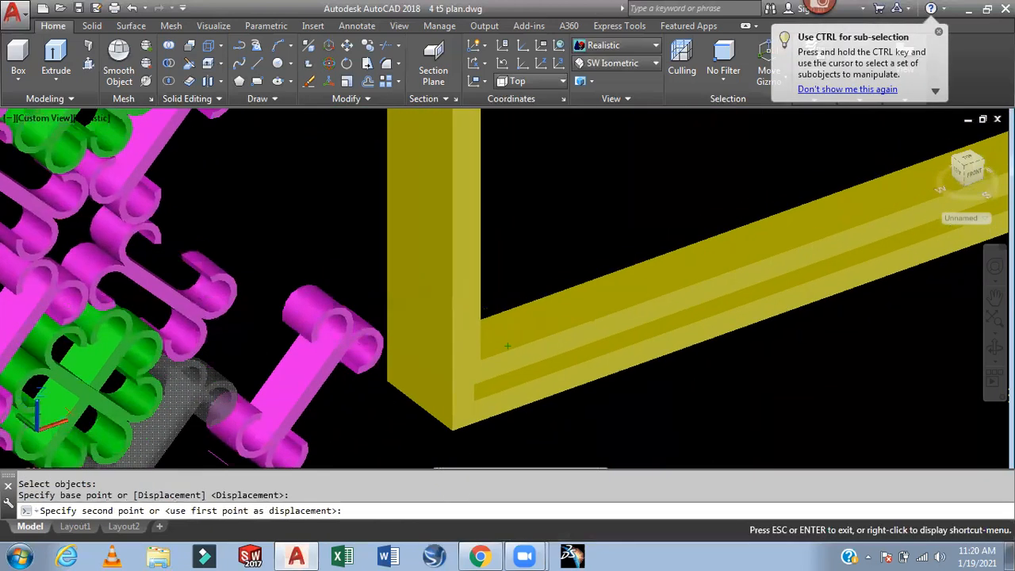
scroll(785, 306, down, 2)
middle_drag(830, 281, 391, 417)
scroll(390, 417, up, 5)
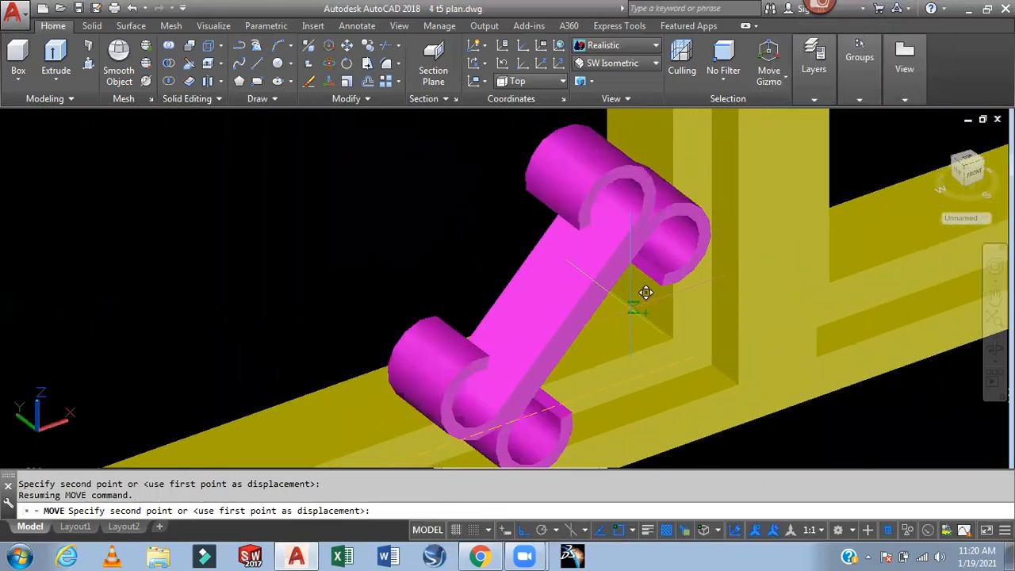
click(636, 312)
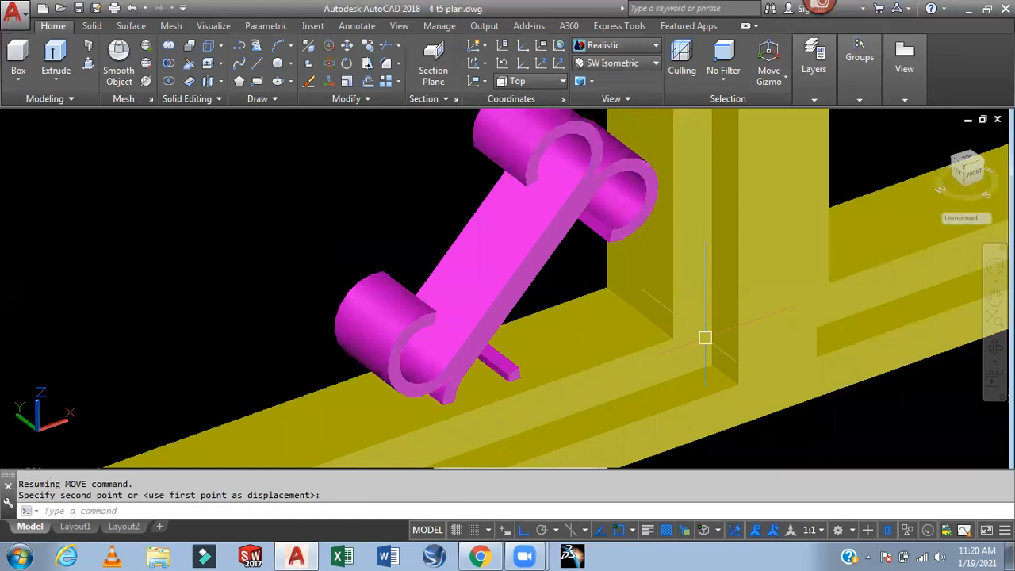
Inspect the moved magenta piece against the frame's bottom rail and undo the move
scroll(705, 338, down, 3)
shift+middle_drag(825, 411, 825, 331)
click(803, 429)
scroll(803, 410, down, 5)
scroll(804, 408, up, 3)
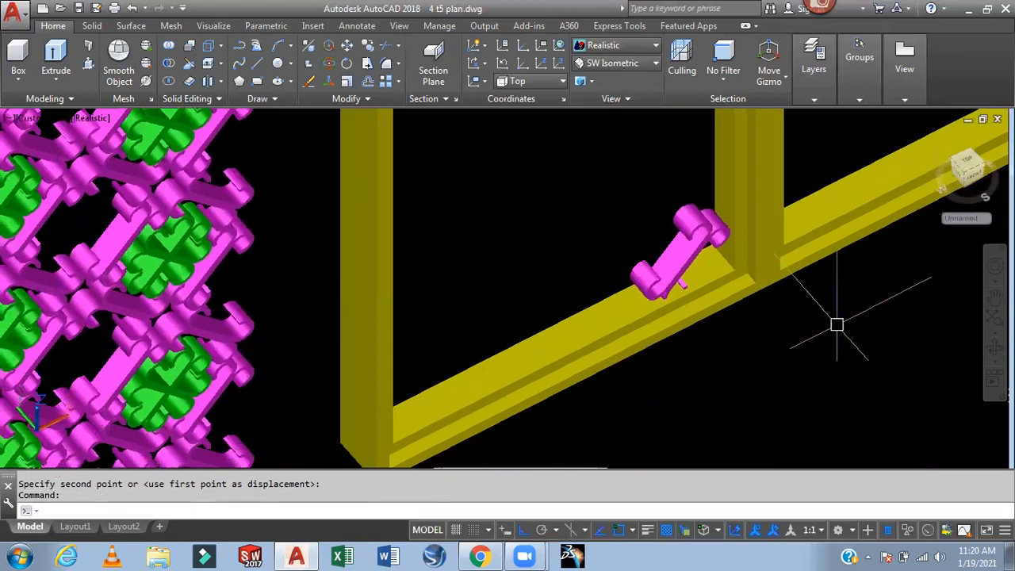
key(ctrl+z)
key(ctrl+z)
key(ctrl+z)
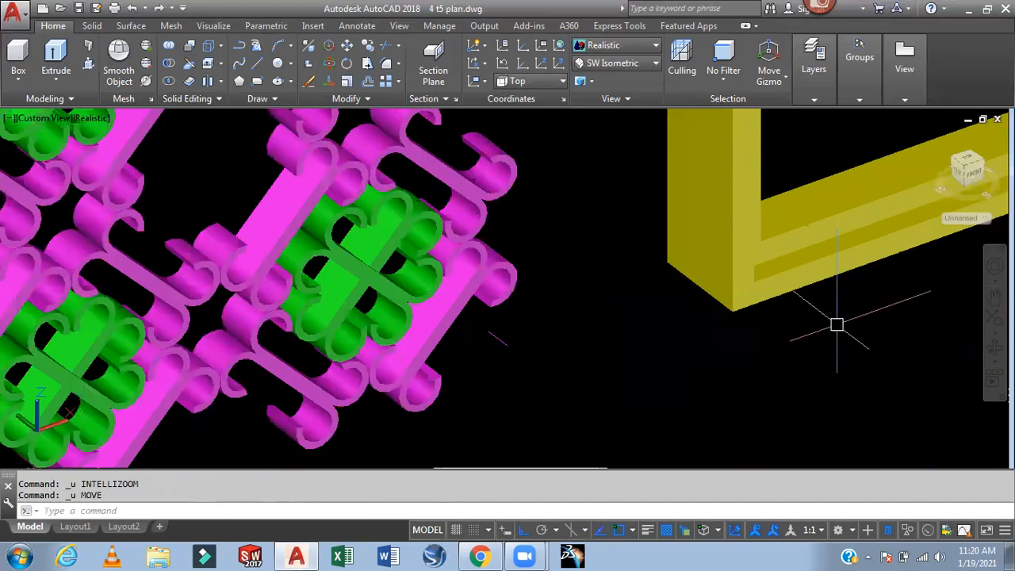
Switch to the Left view and move the yellow window frame sideways, clear of the grille
scroll(786, 334, down, 5)
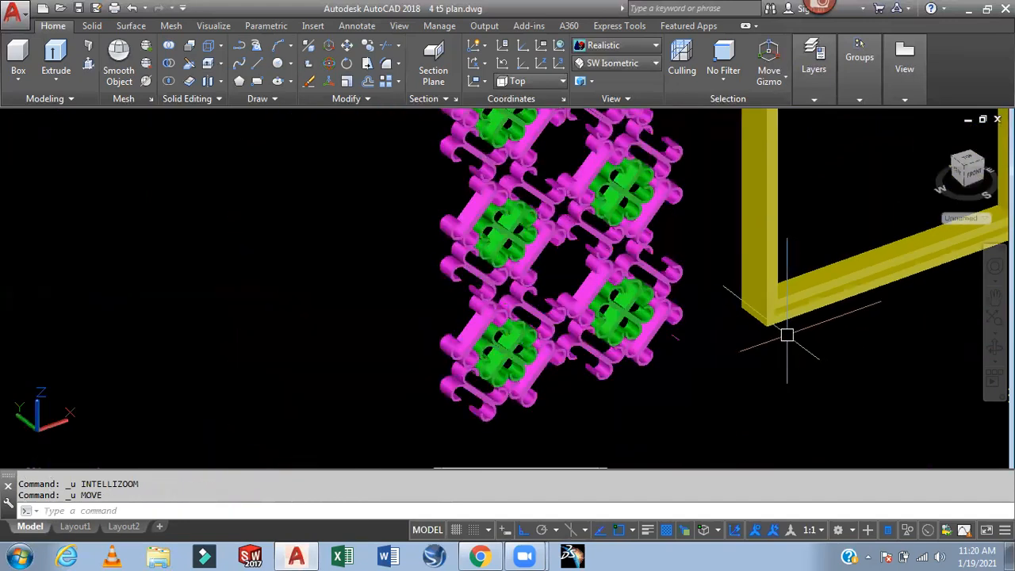
click(617, 64)
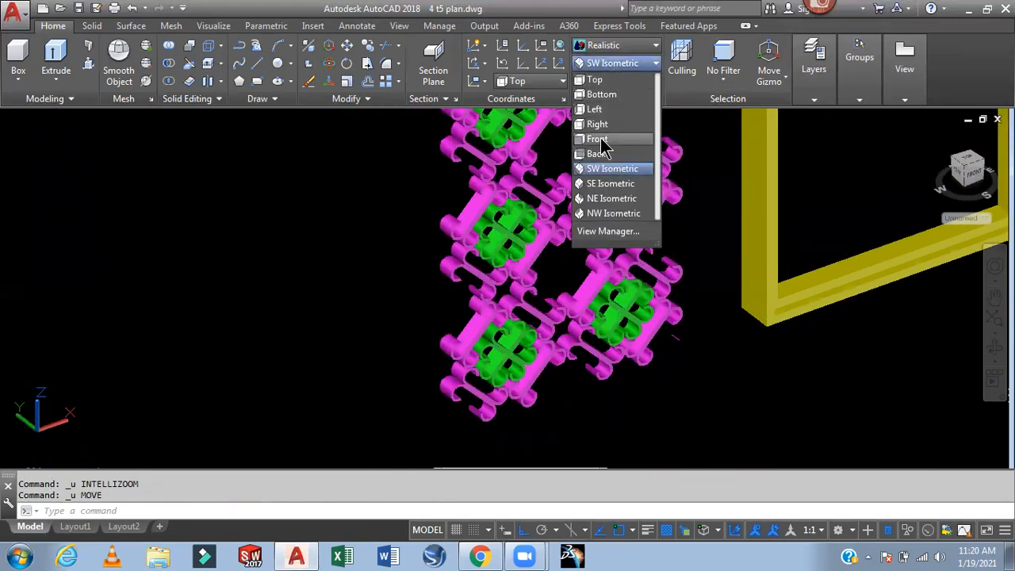
click(594, 108)
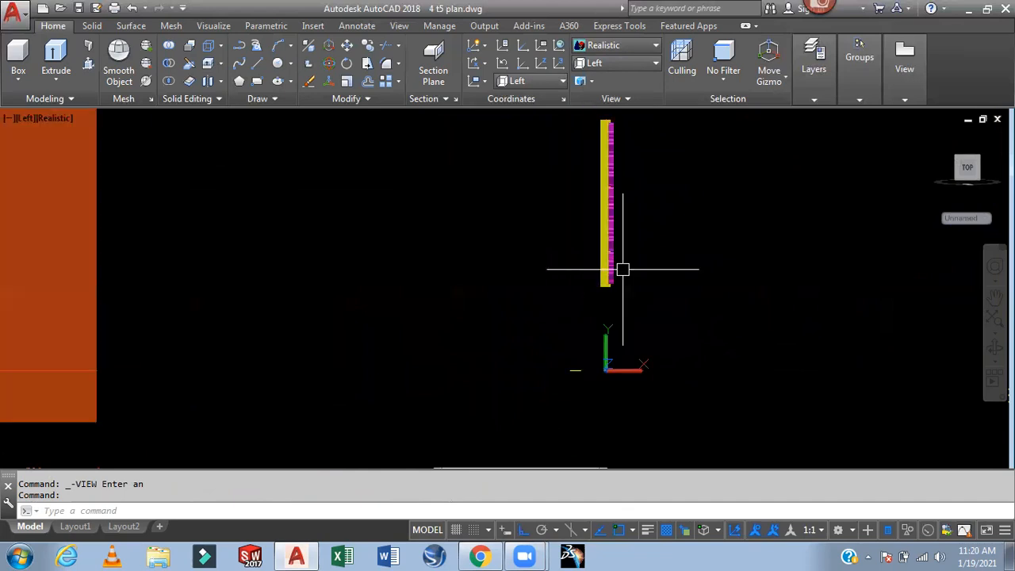
middle_drag(642, 266, 617, 326)
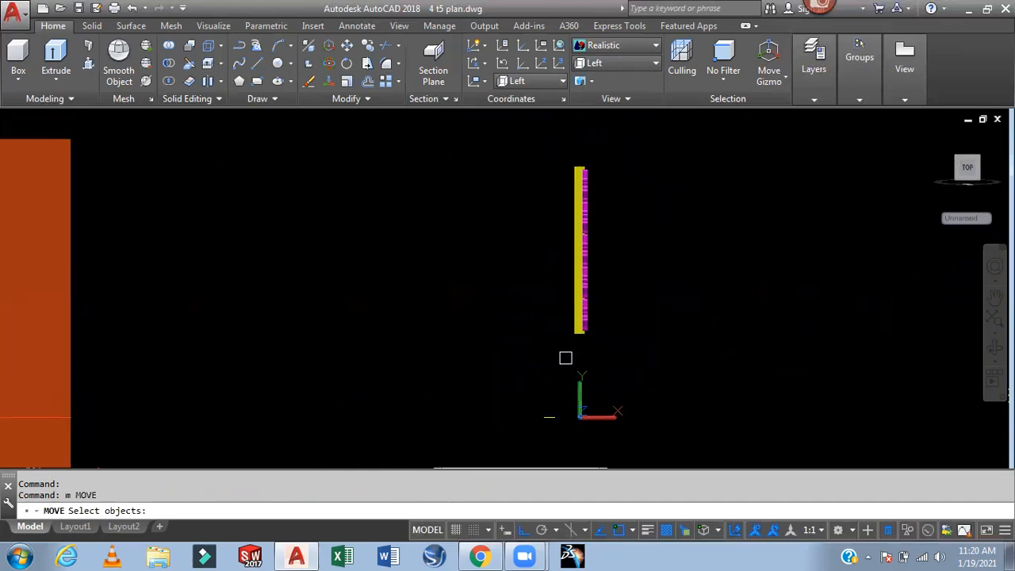
scroll(565, 358, up, 2)
click(591, 307)
key(space)
click(591, 307)
click(502, 337)
scroll(667, 299, up, 2)
scroll(658, 381, up, 2)
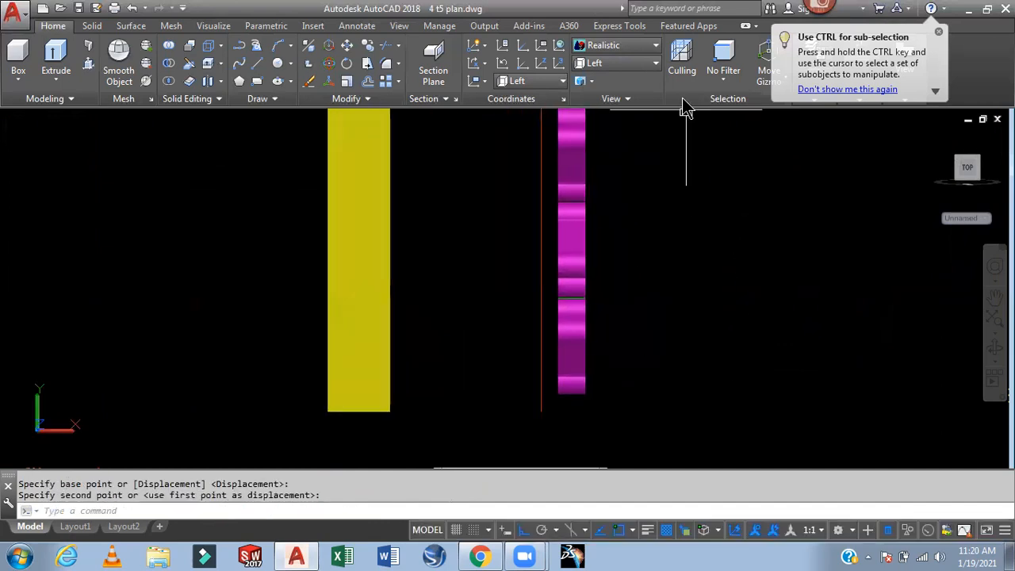
Change the visual style to 2D Wireframe
click(614, 45)
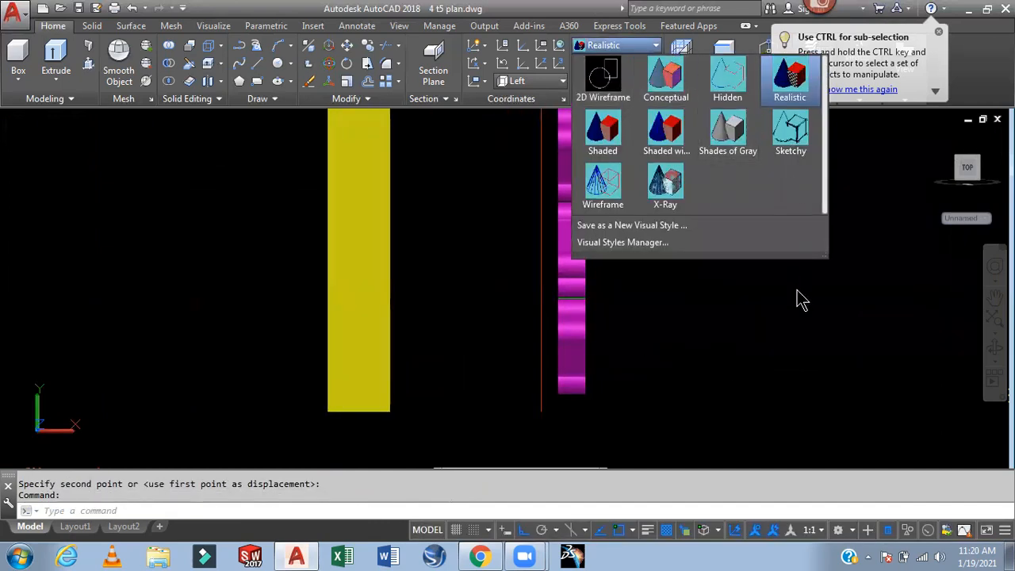
click(800, 300)
click(614, 45)
click(603, 79)
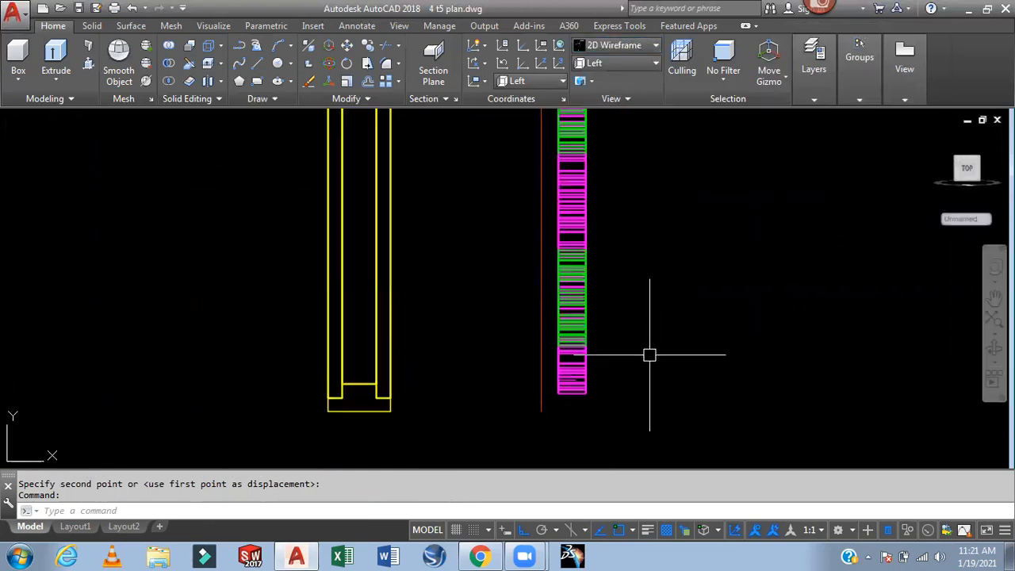
Start a line at the grille's lower-left corner, try a 1.25-inch segment along its bottom edge, and undo that segment
scroll(585, 410, up, 1)
scroll(588, 407, down, 4)
scroll(646, 359, up, 2)
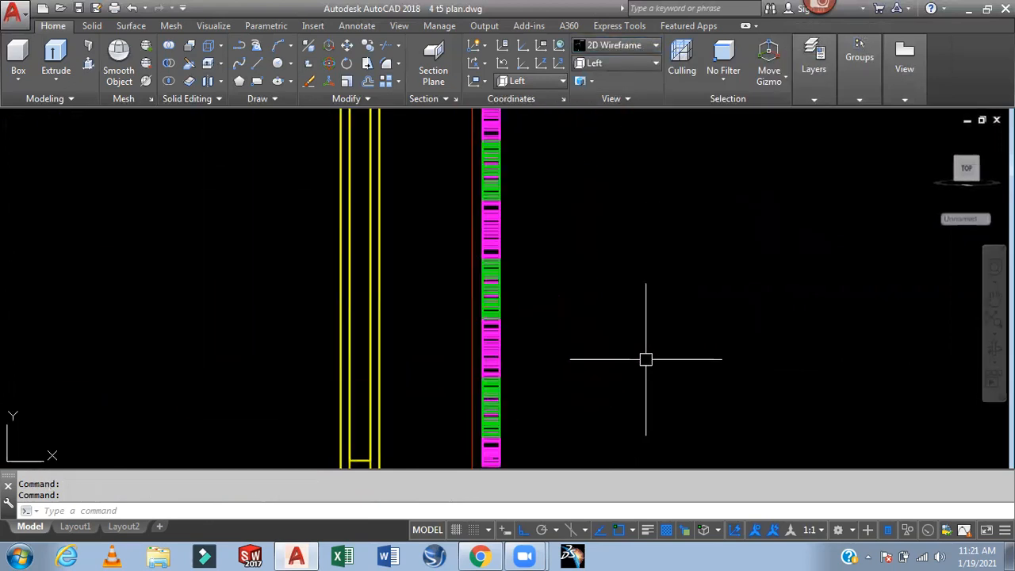
scroll(484, 398, up, 3)
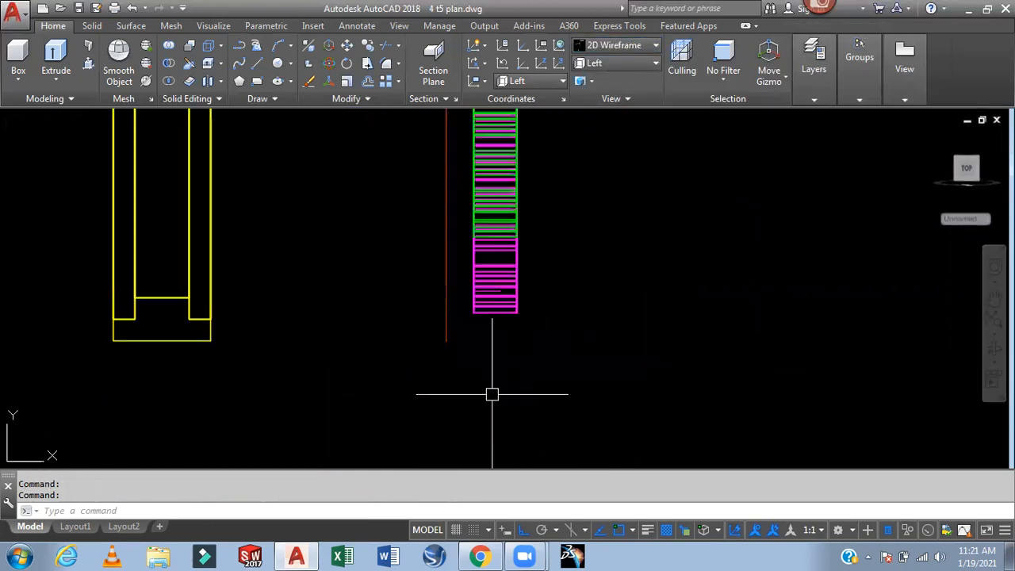
text(l)
key(Return)
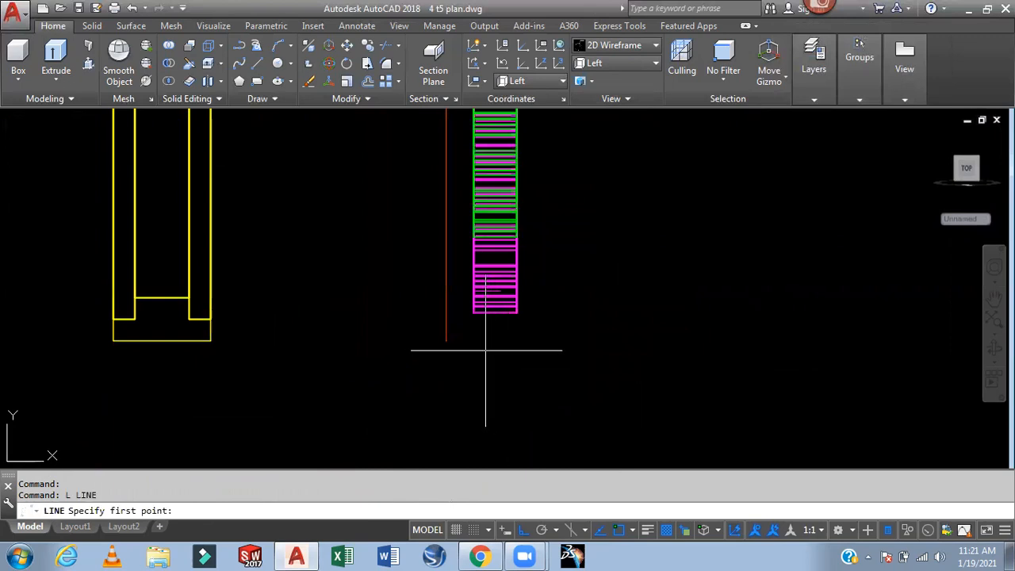
scroll(480, 351, up, 3)
scroll(480, 352, down, 1)
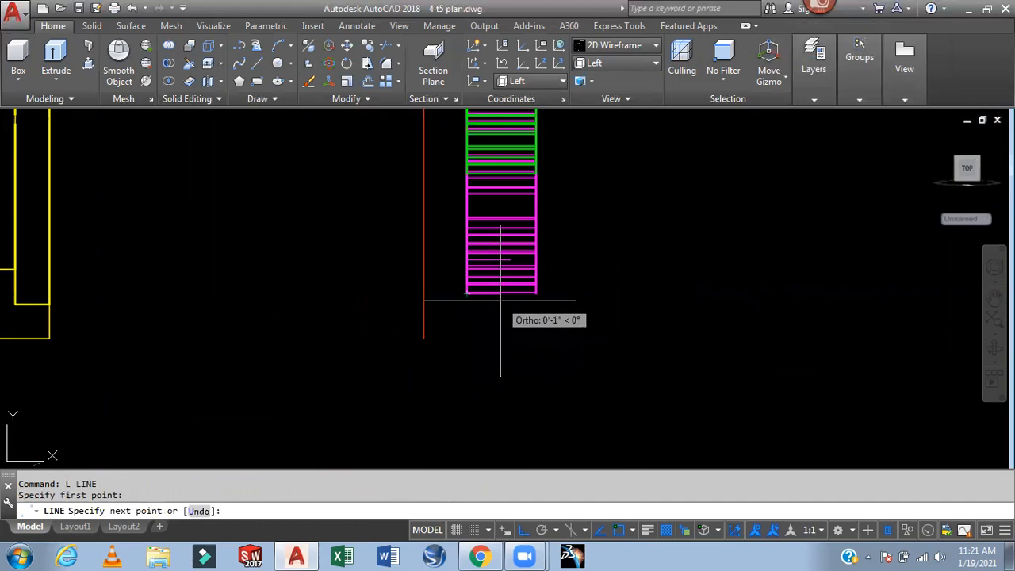
text(1.25)
key(Return)
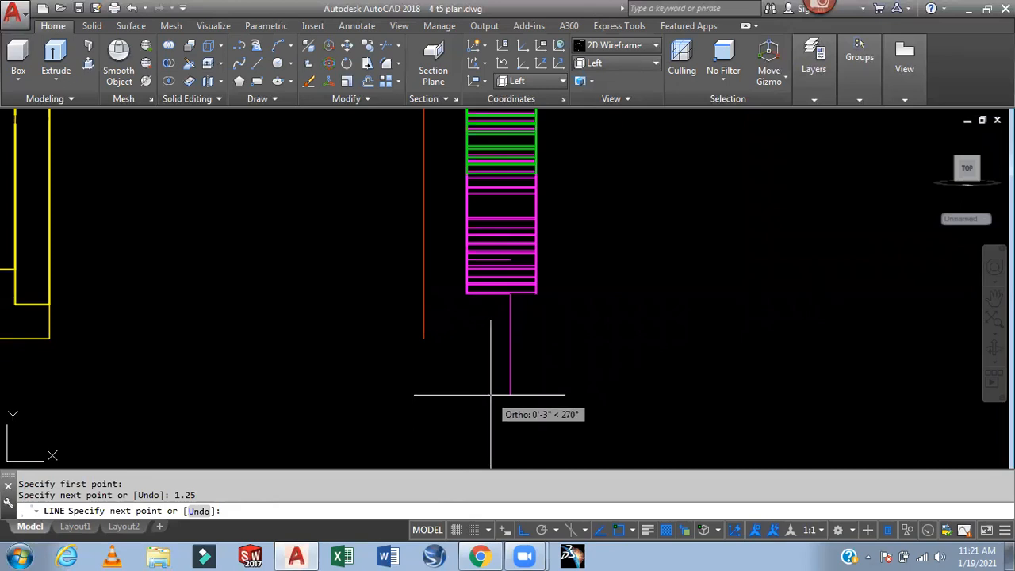
key(ctrl+z)
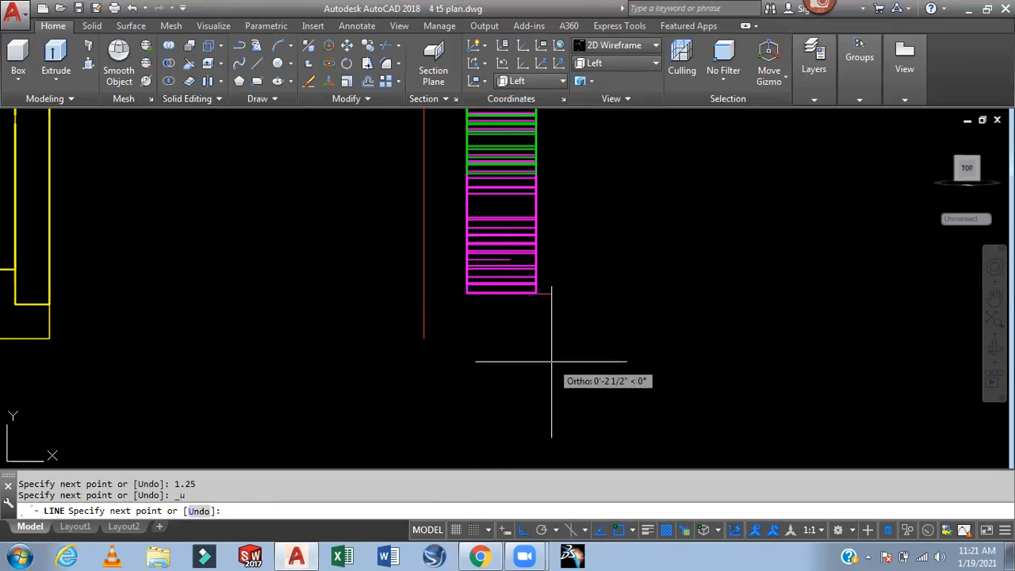
Draw a 1-inch segment along the grille's bottom edge and continue the line a short distance straight down
key(Return)
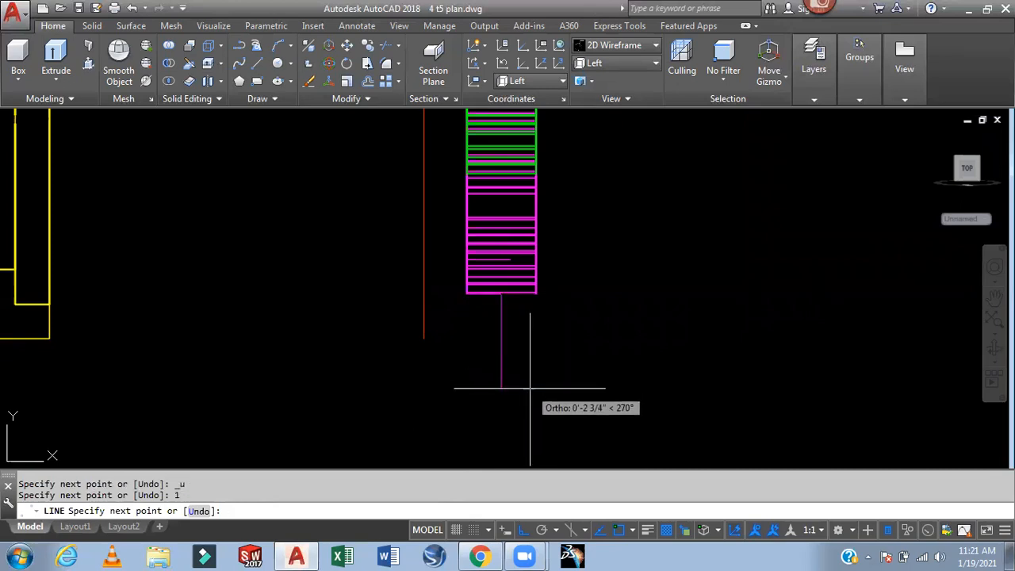
click(516, 324)
key(Escape)
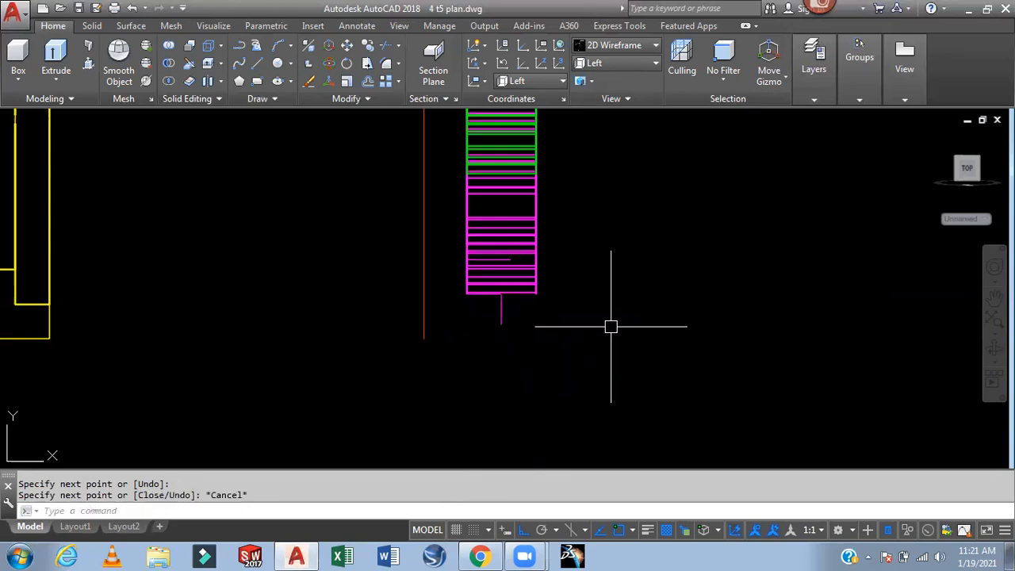
Examine the lower end of the magenta and green grille in 3D, including the short loose lines around it
scroll(612, 327, down, 3)
shift+middle_drag(726, 329, 656, 361)
shift+middle_drag(607, 370, 676, 343)
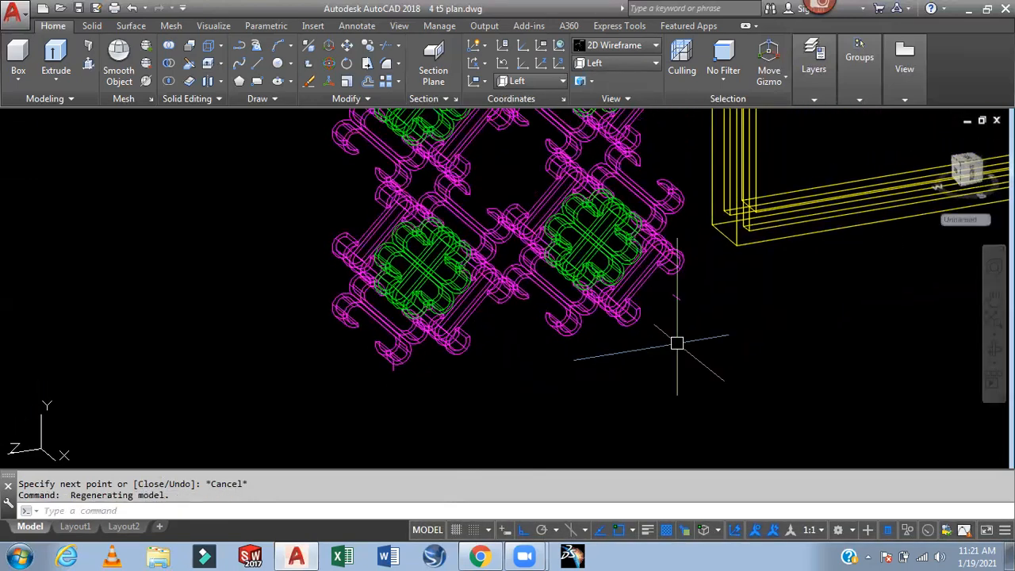
scroll(693, 331, up, 5)
scroll(698, 331, down, 3)
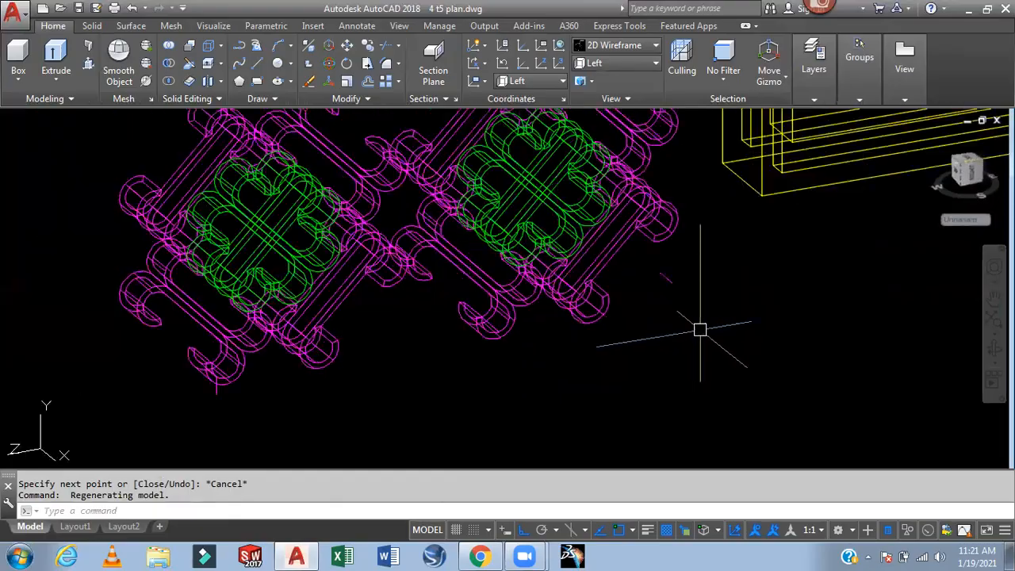
mouse_move(695, 338)
shift+middle_down()
mouse_move(734, 335)
mouse_move(679, 344)
mouse_move(661, 333)
mouse_move(683, 337)
shift+middle_up()
scroll(696, 317, up, 5)
scroll(388, 385, down, 5)
scroll(256, 380, down, 2)
scroll(267, 385, up, 5)
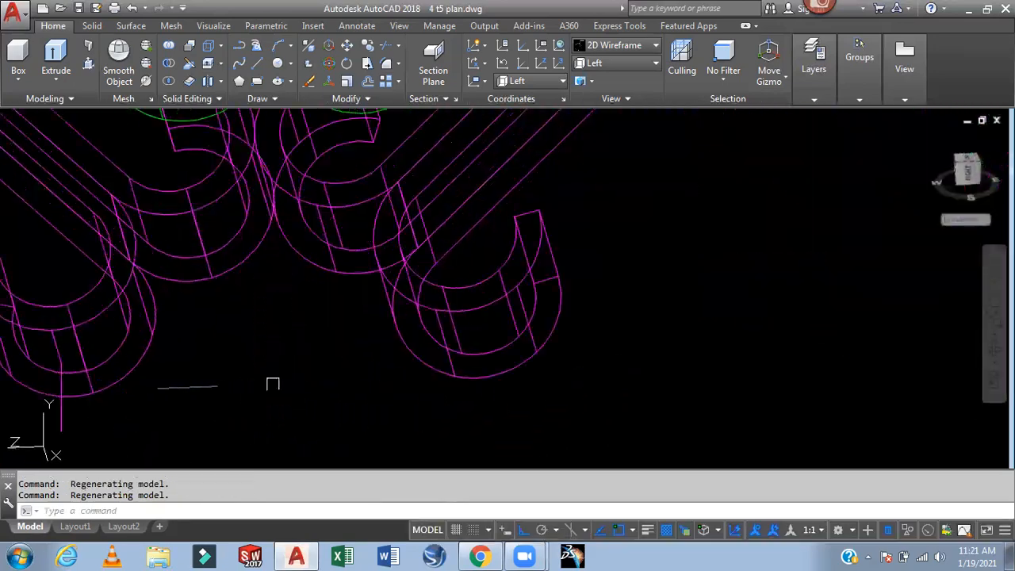
shift+middle_drag(312, 389, 391, 392)
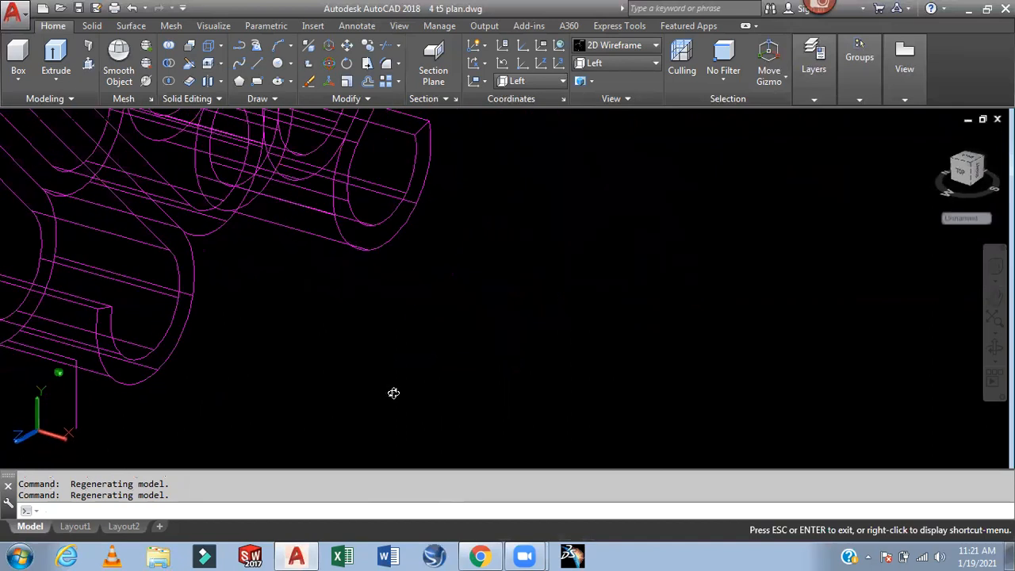
Move the 1" magenta line on the lowest scroll from its endpoint to the end of the loose line beside the grille
scroll(369, 378, up, 2)
scroll(211, 392, up, 2)
scroll(135, 356, up, 3)
click(136, 336)
scroll(412, 363, down, 2)
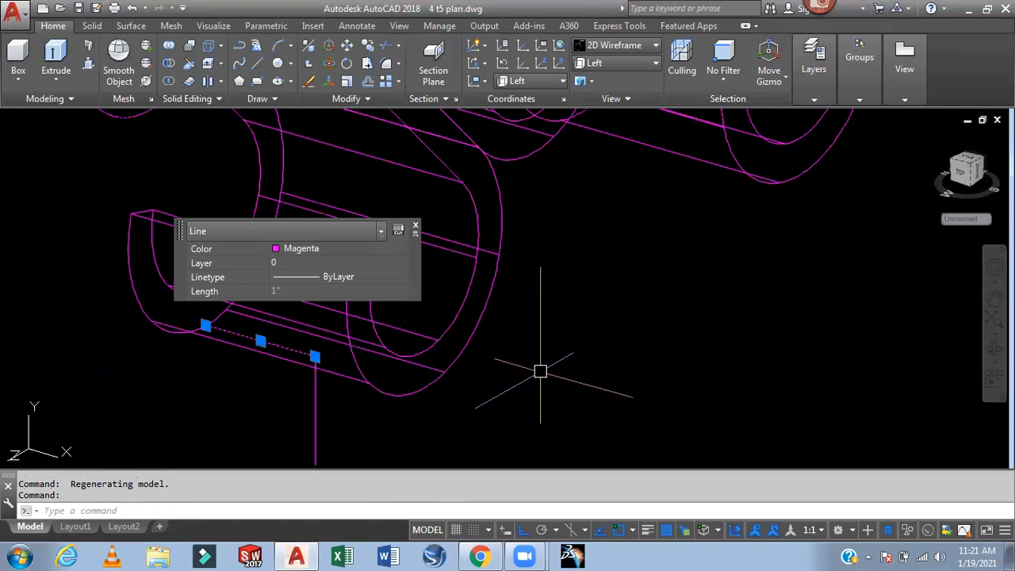
text(m)
key(Return)
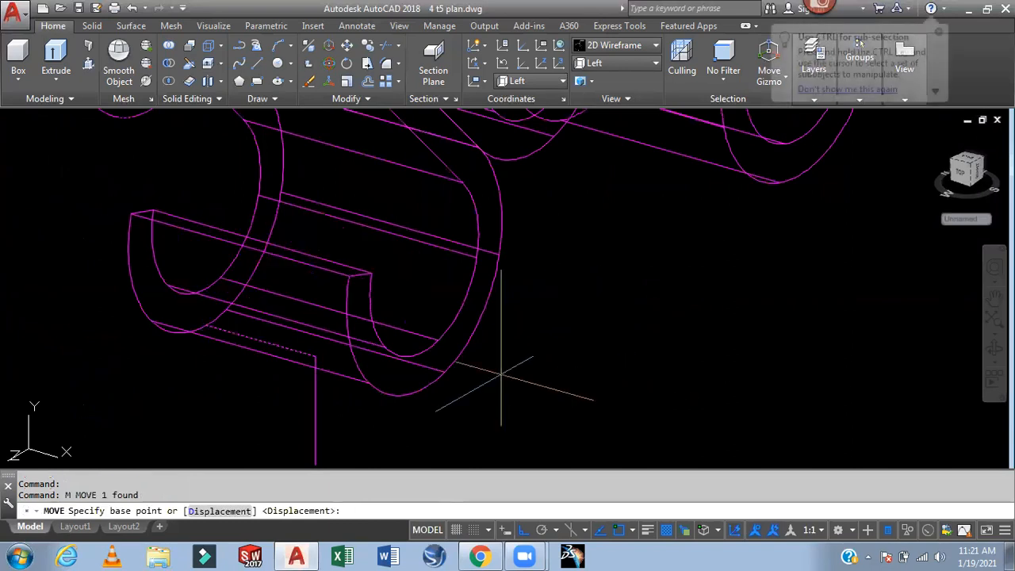
click(205, 325)
scroll(446, 328, down, 5)
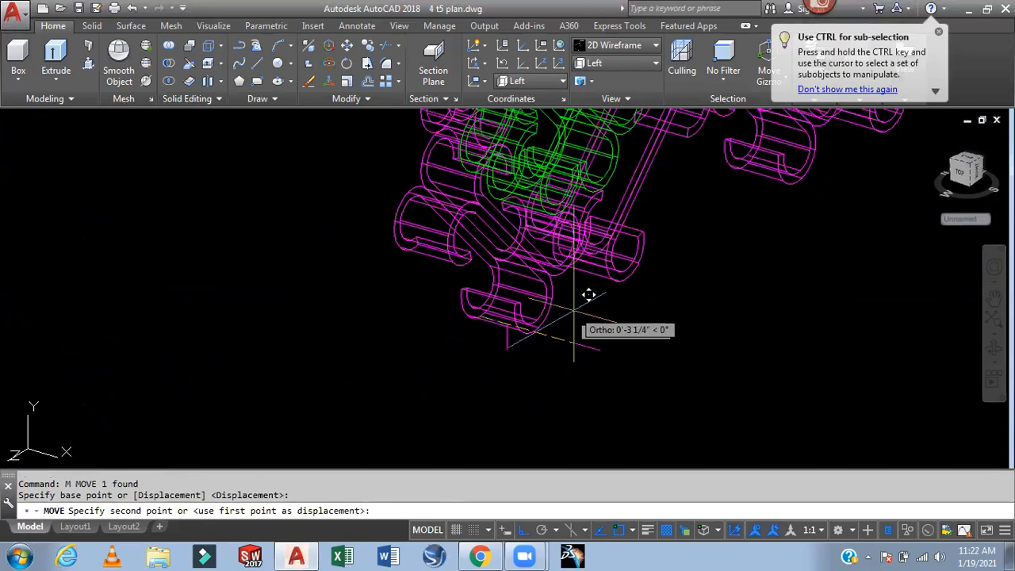
scroll(432, 309, up, 5)
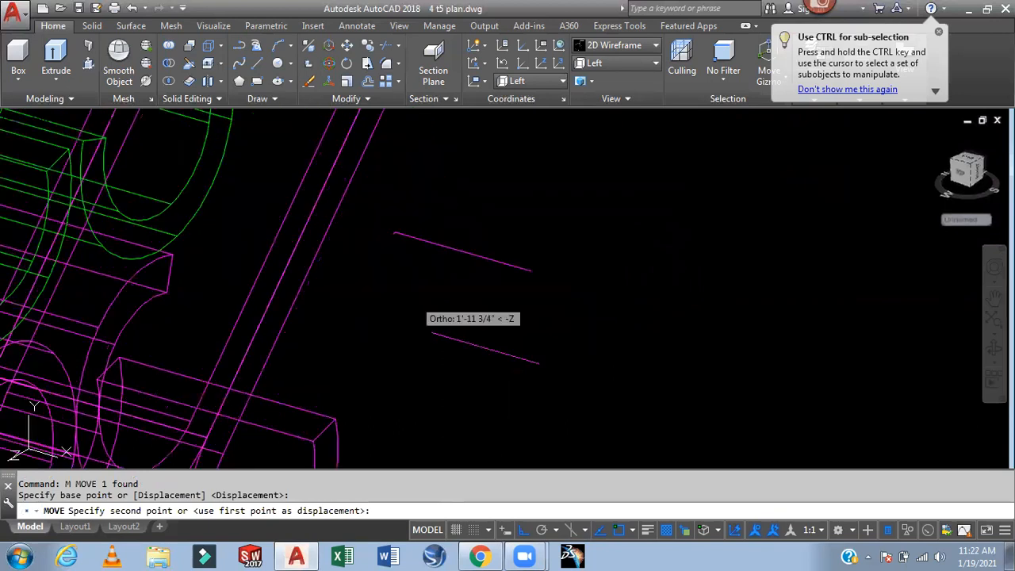
scroll(414, 210, down, 2)
scroll(405, 182, up, 2)
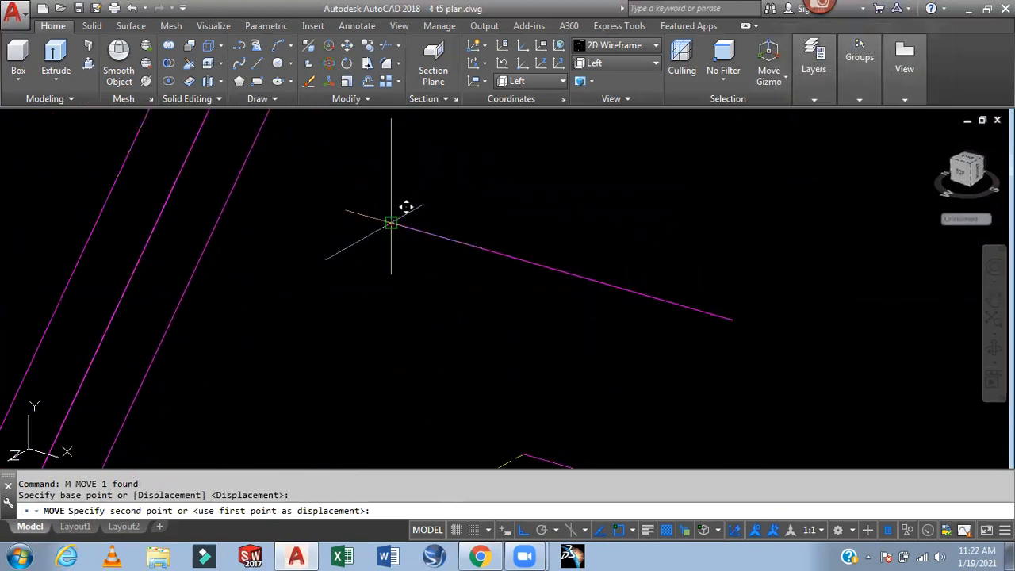
scroll(418, 231, down, 2)
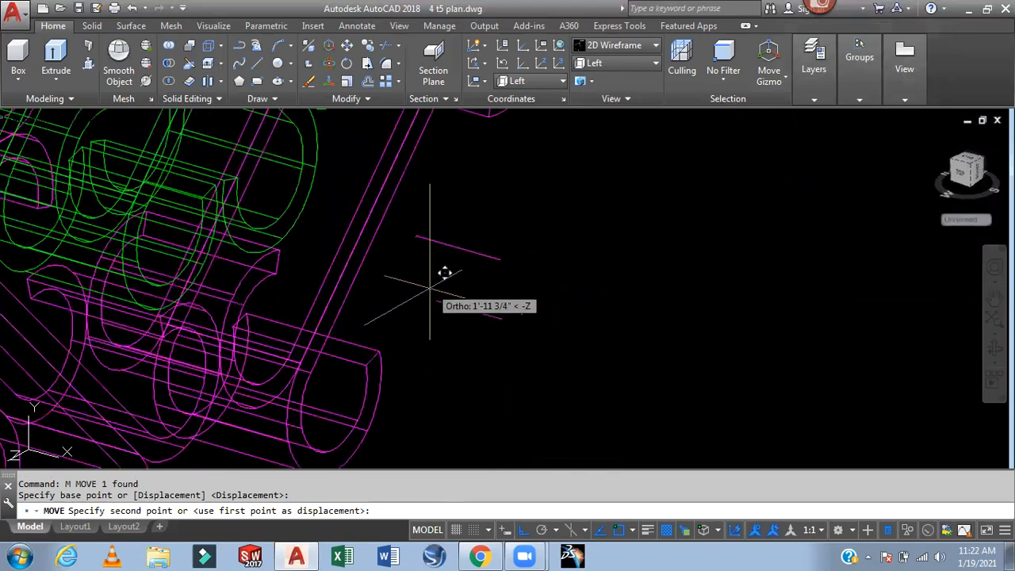
scroll(515, 258, up, 2)
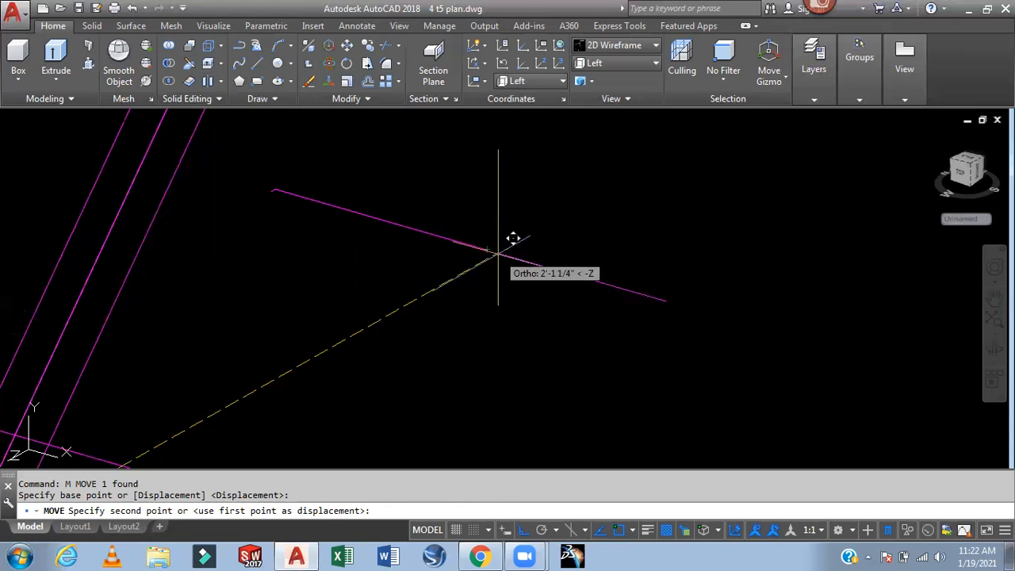
click(500, 252)
Erase the two loose lines beside the grille, keeping the moved 1" line
scroll(562, 256, down, 4)
click(531, 214)
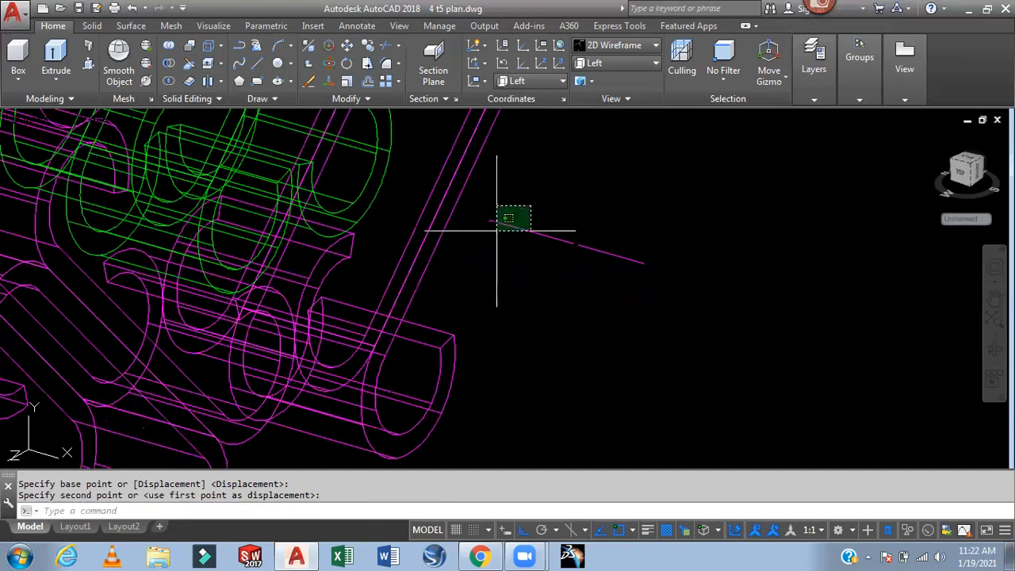
click(483, 228)
key(Delete)
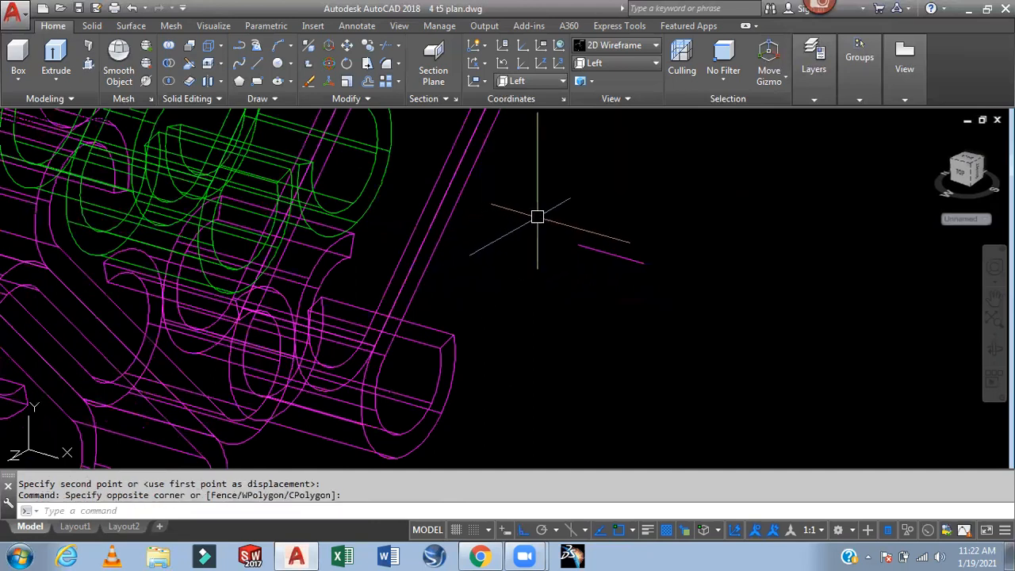
Try to move the grille's outer magenta scroll onto the yellow frame's bottom rail, using the loose line's endpoint as base point
scroll(578, 226, down, 4)
middle_drag(621, 235, 619, 319)
text(m)
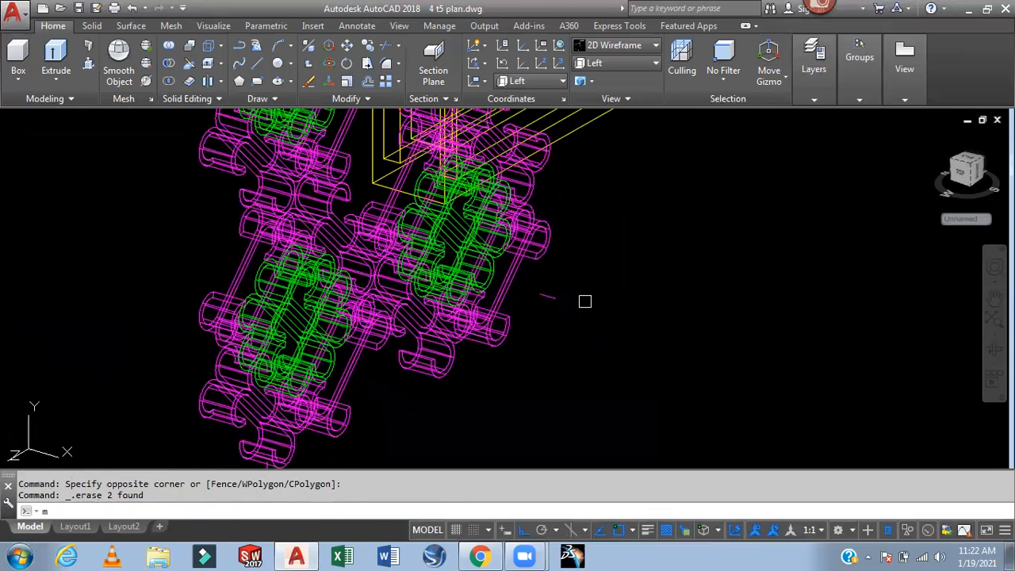
key(Return)
scroll(543, 227, up, 4)
click(545, 228)
click(471, 308)
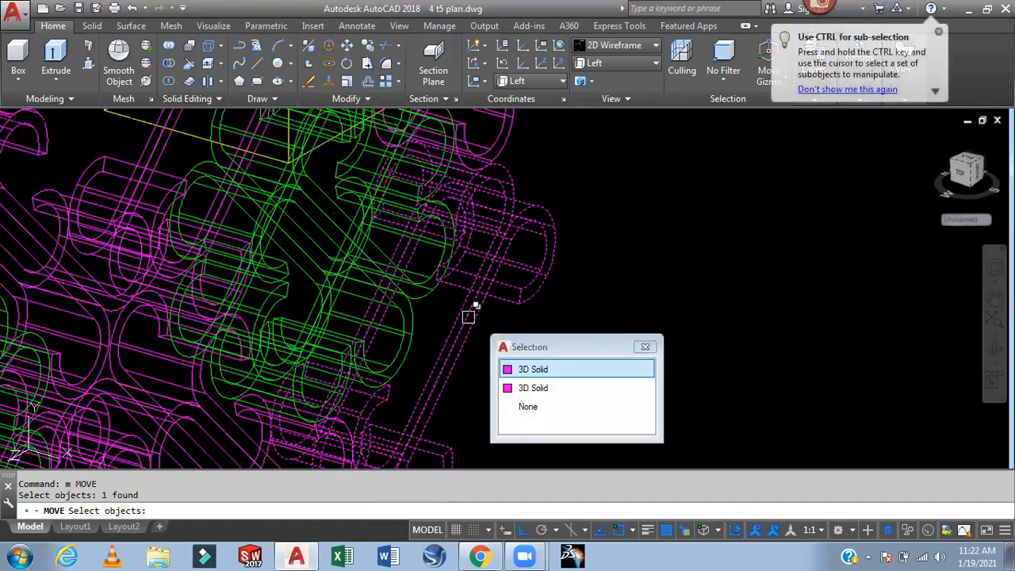
key(Return)
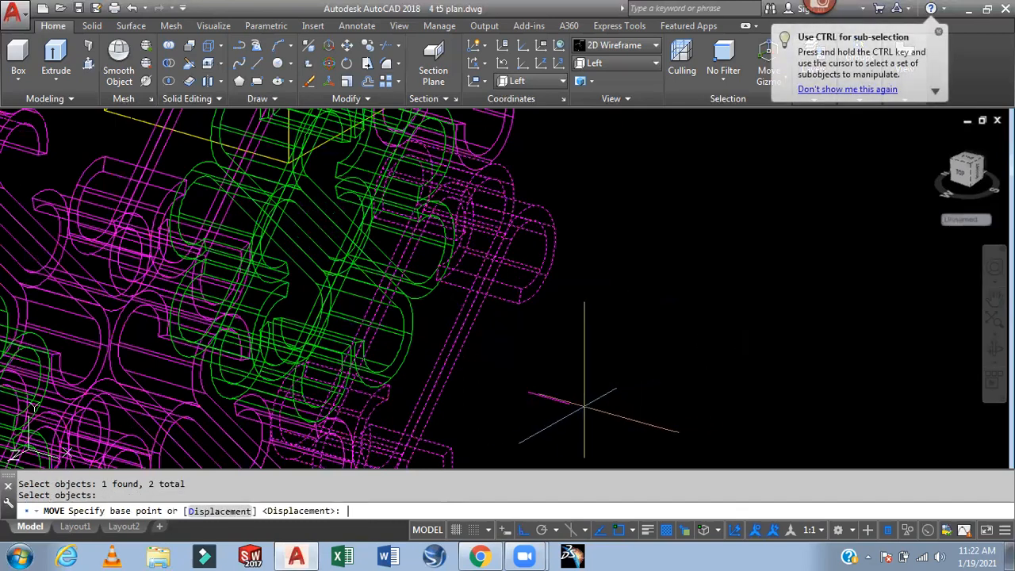
click(569, 403)
scroll(646, 300, down, 4)
middle_drag(646, 301, 268, 527)
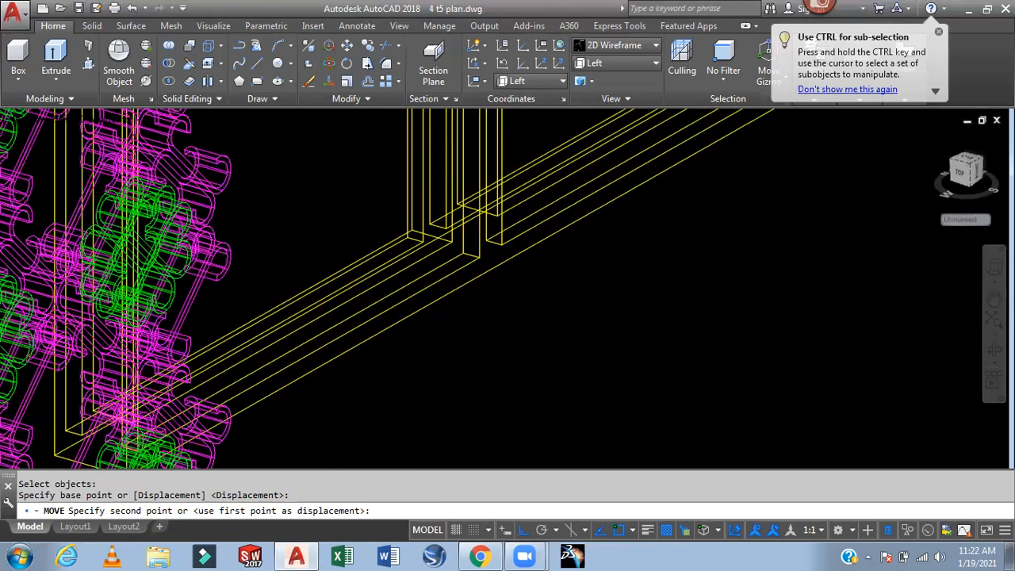
scroll(430, 310, up, 3)
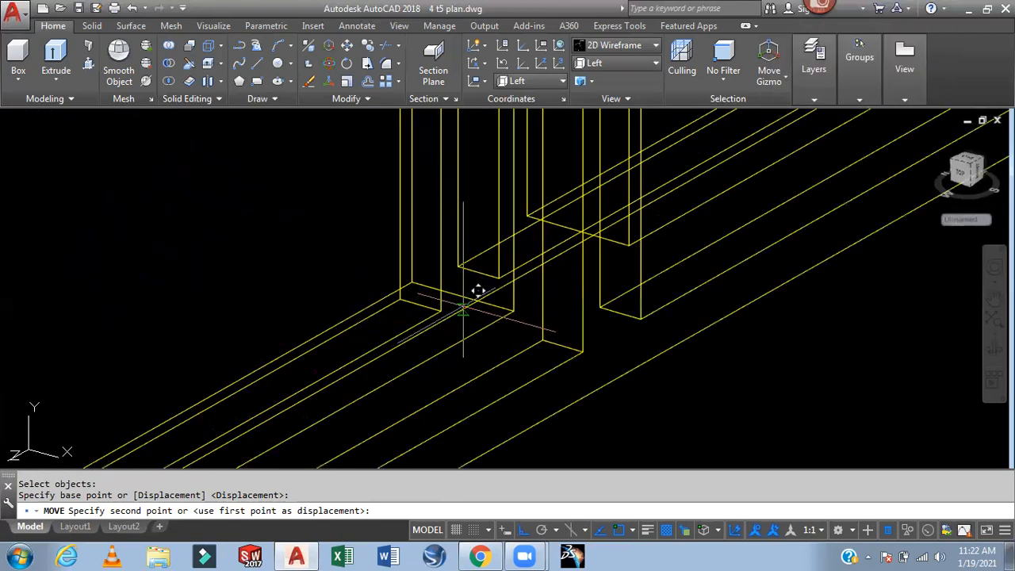
scroll(634, 321, down, 3)
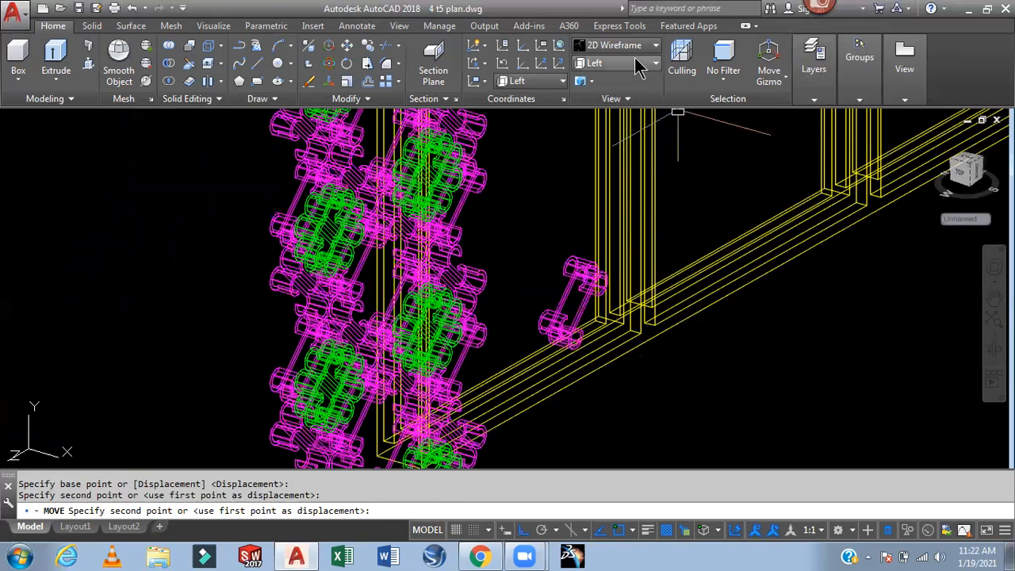
key(Escape)
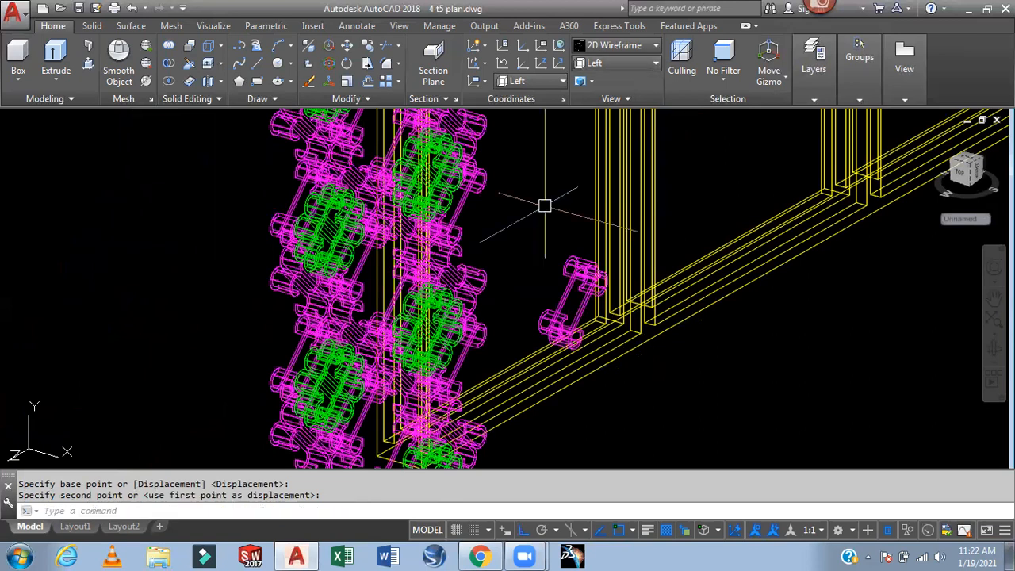
Apply the Realistic visual style and inspect the moved scroll, the grille and the yellow frame in 3D
click(618, 45)
click(790, 79)
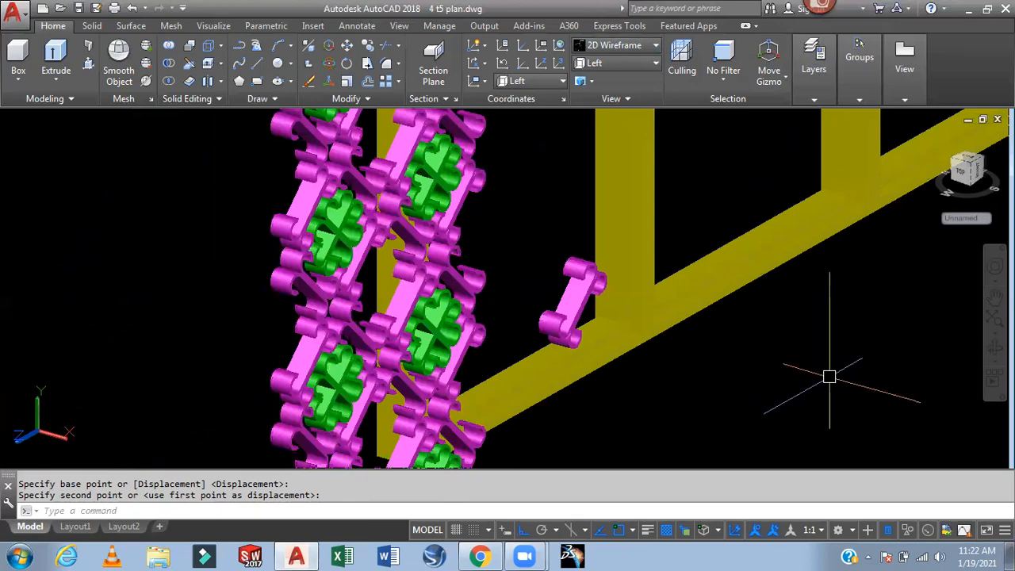
shift+middle_drag(830, 369, 800, 399)
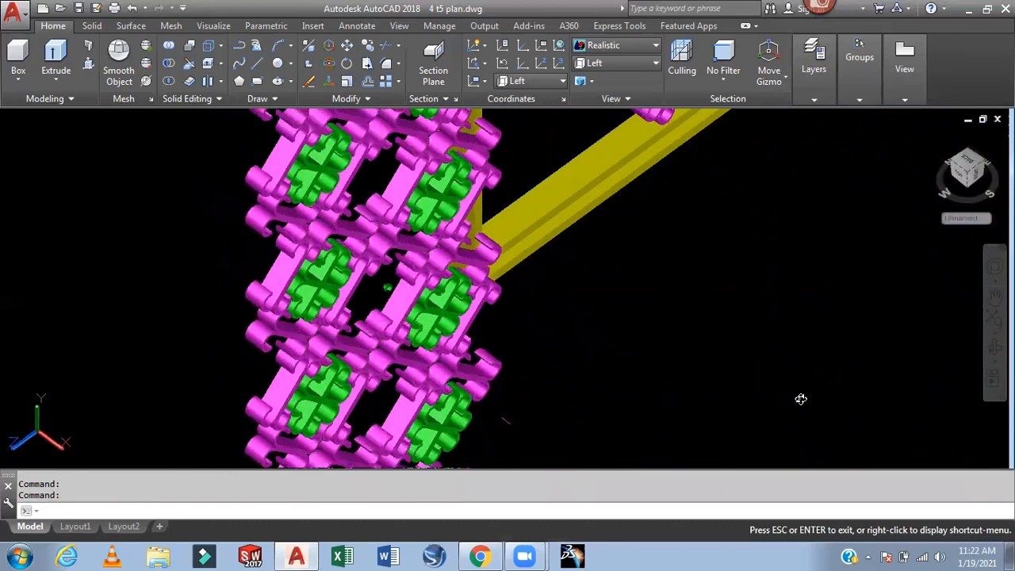
middle_drag(664, 317, 650, 372)
scroll(716, 399, down, 5)
shift+middle_drag(716, 399, 648, 306)
scroll(566, 322, up, 5)
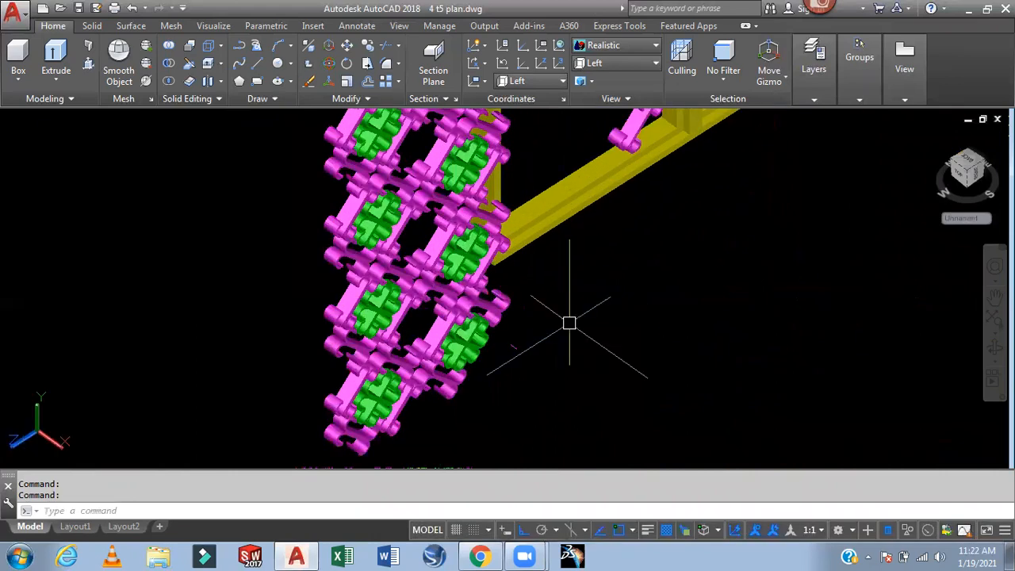
Set the Top and then the Front view, and examine the grille beside the scroll placed in the yellow frame
click(607, 64)
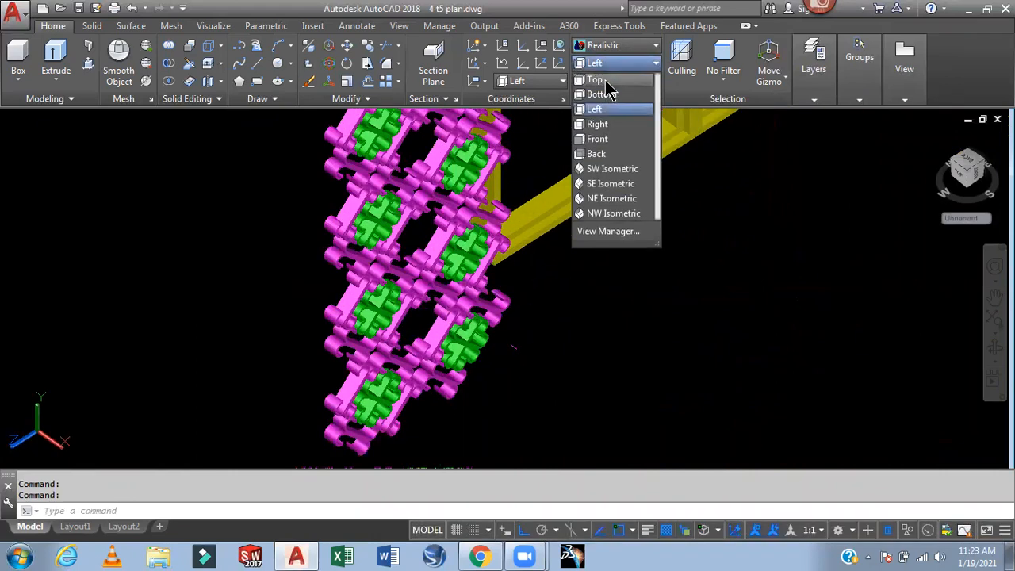
click(604, 80)
click(617, 63)
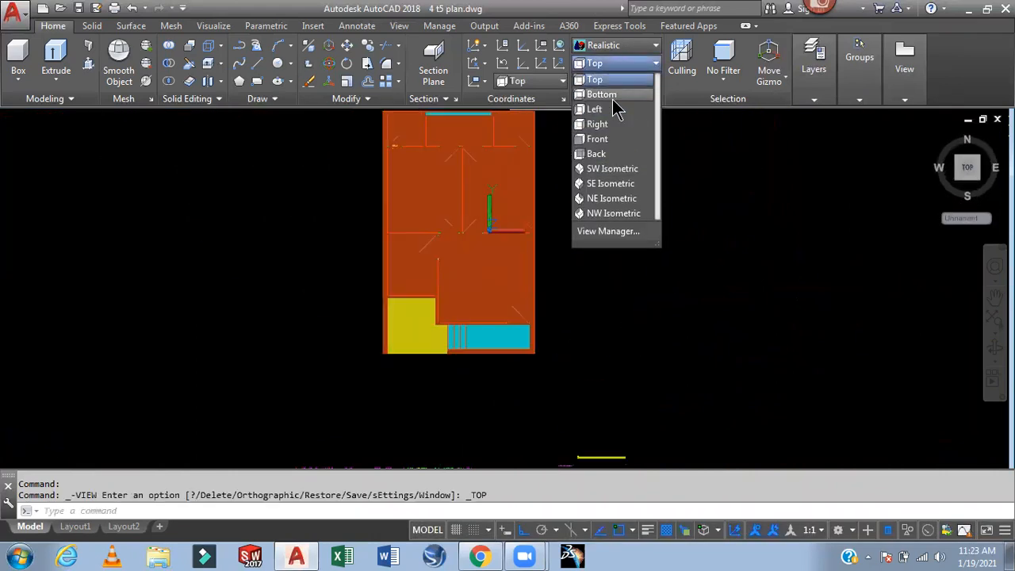
click(609, 139)
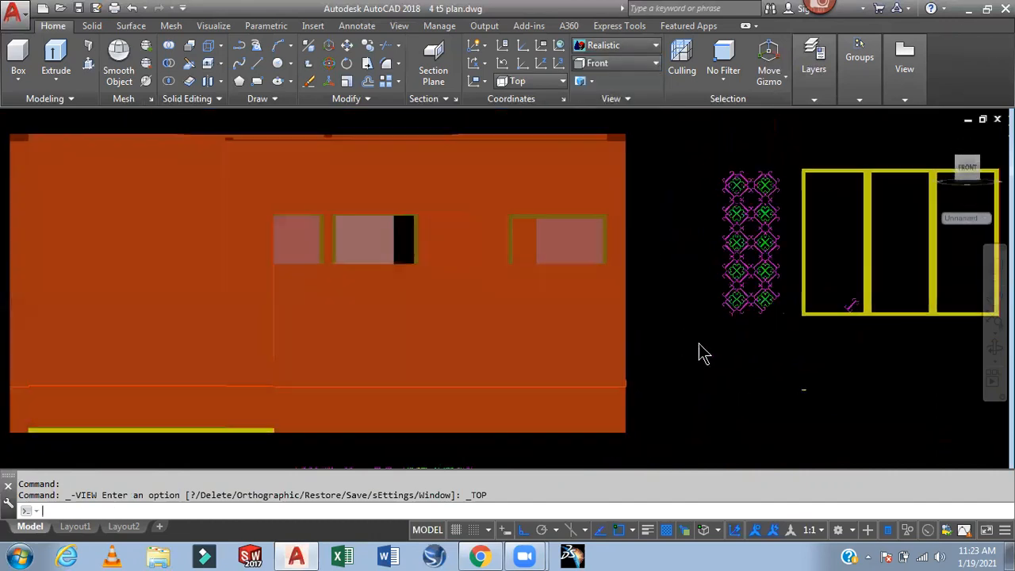
scroll(790, 310, up, 6)
middle_drag(796, 315, 575, 317)
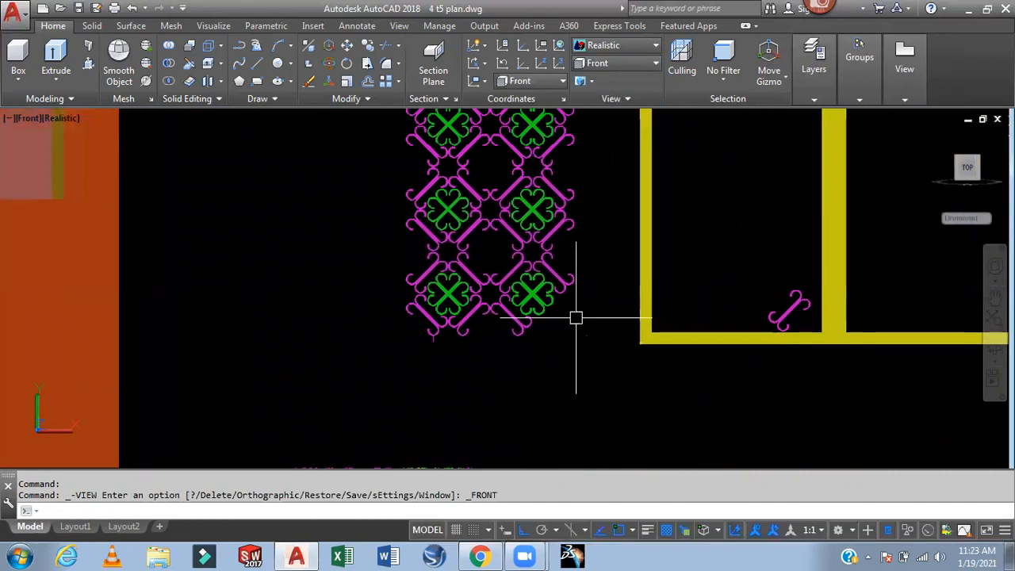
scroll(575, 318, up, 3)
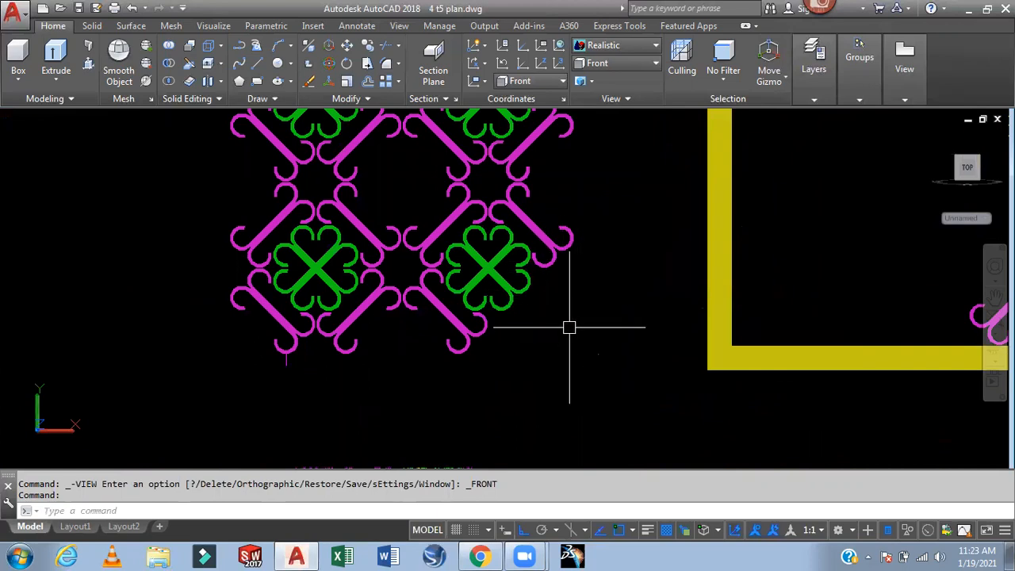
middle_drag(616, 355, 413, 386)
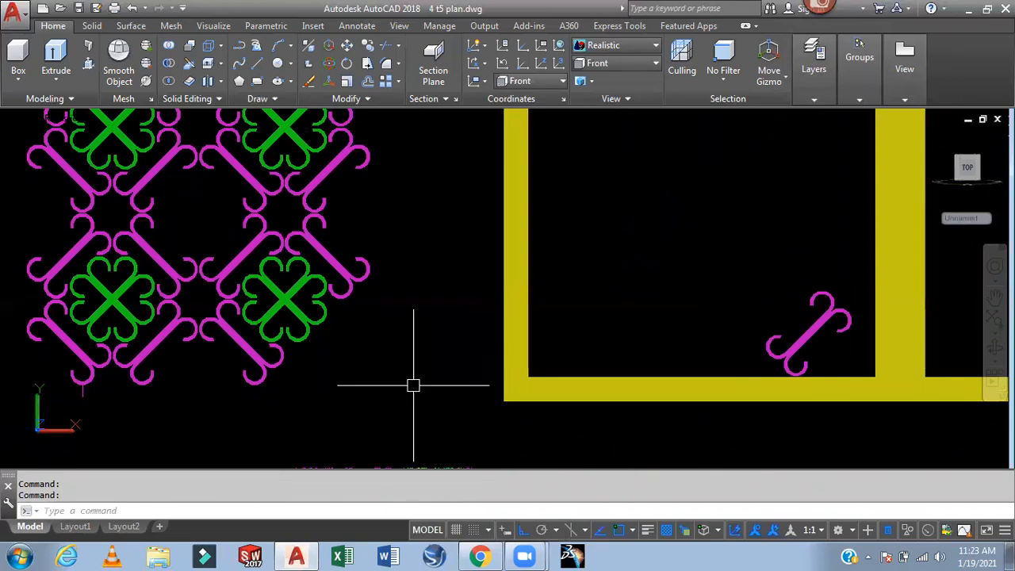
Undo the Front and Top view changes, the Realistic style and the move of the magenta scroll
key(ctrl+z)
key(ctrl+z)
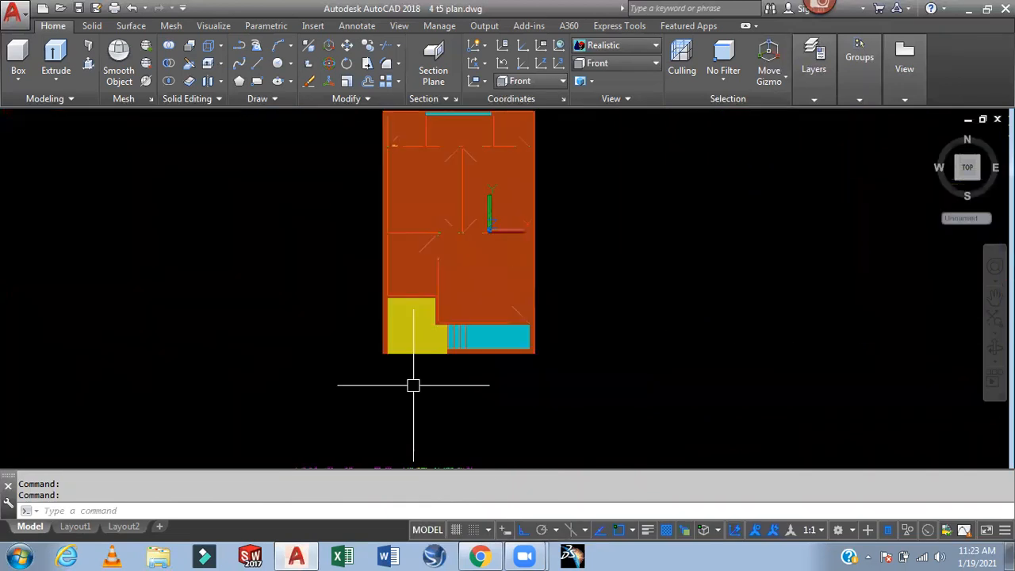
key(ctrl+z)
key(ctrl+z)
key(ctrl+z)
key(ctrl+z)
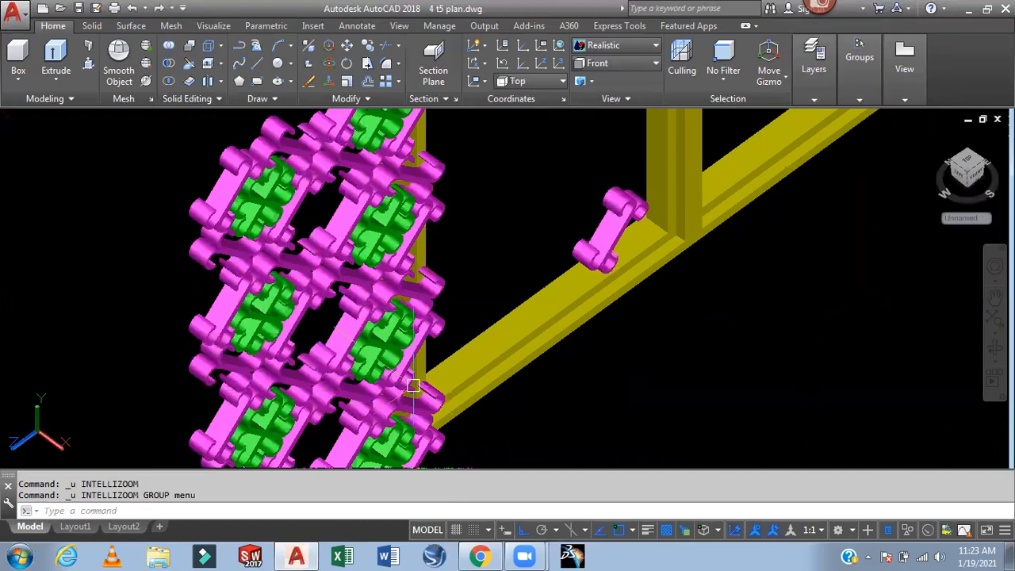
key(ctrl+z)
key(ctrl+z)
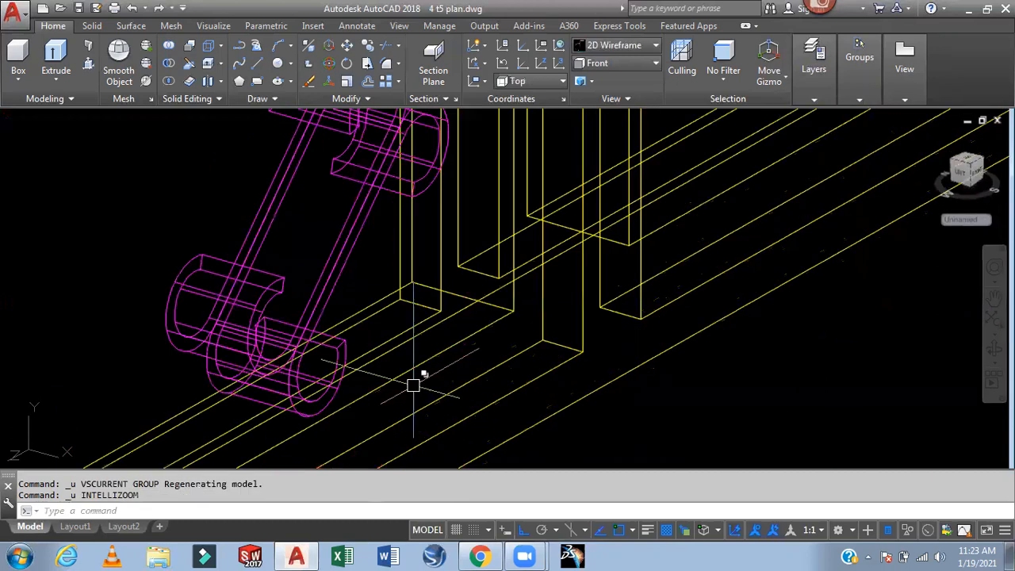
key(ctrl+z)
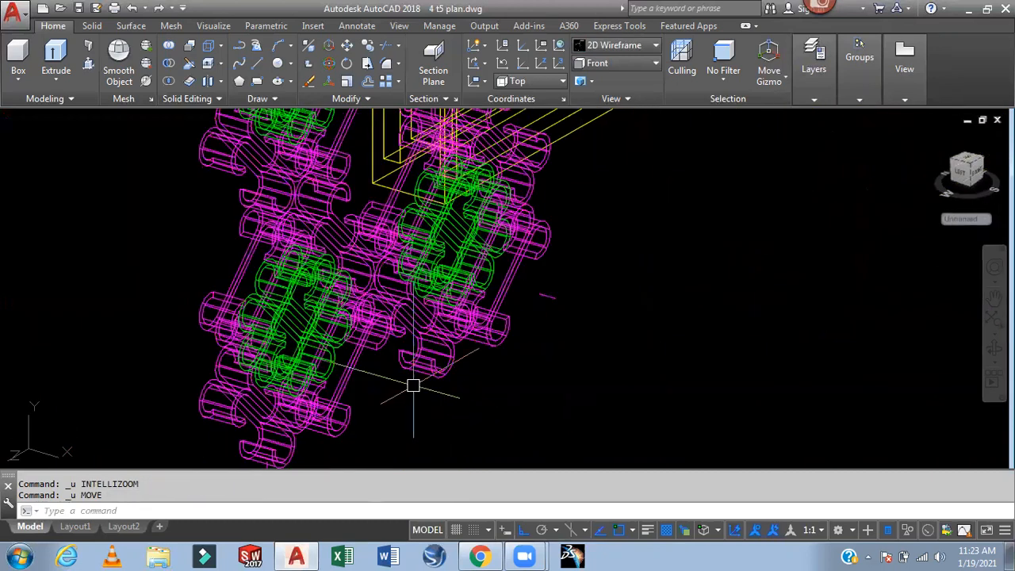
Set the Front view of the grille's lowest scrolls beside the yellow window frame
scroll(782, 280, down, 3)
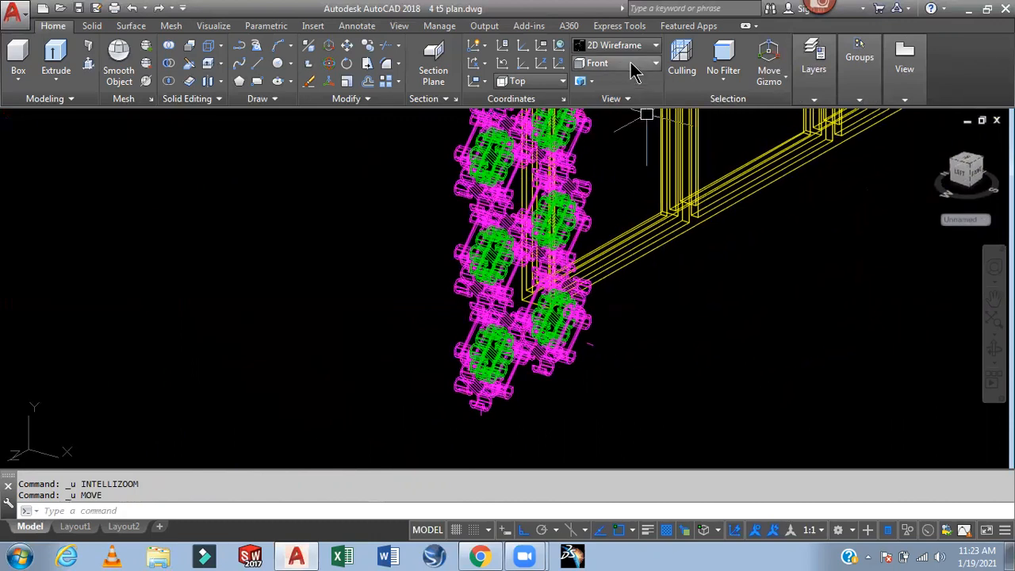
click(634, 68)
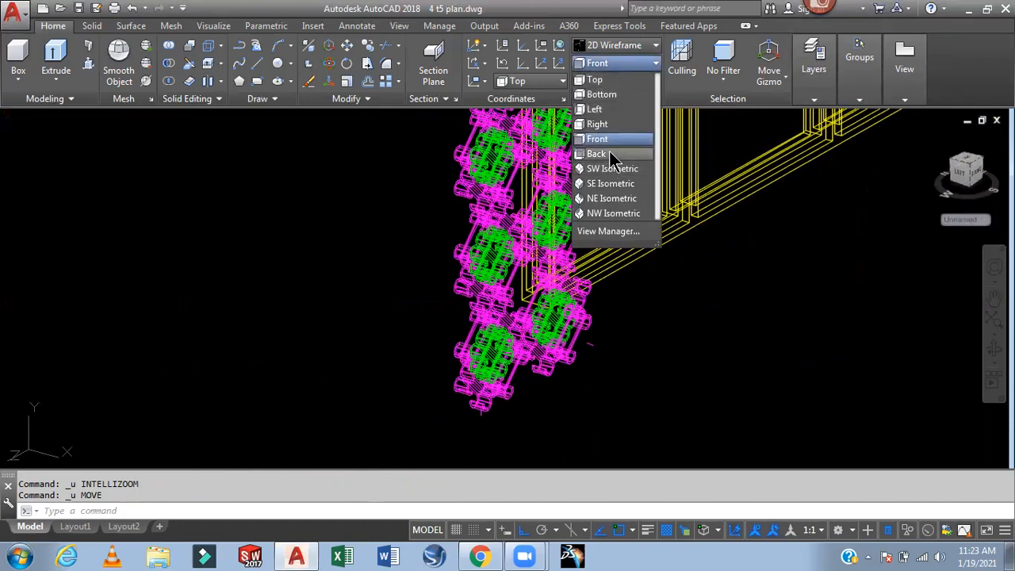
click(600, 138)
scroll(793, 307, up, 3)
scroll(793, 307, up, 5)
scroll(787, 301, down, 4)
scroll(792, 319, up, 4)
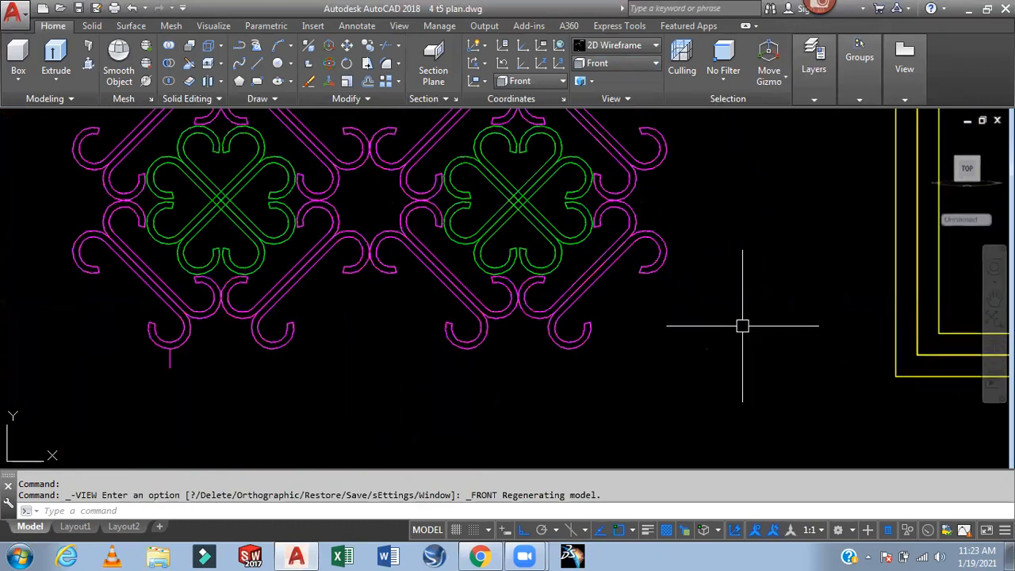
scroll(675, 252, up, 4)
scroll(675, 252, down, 3)
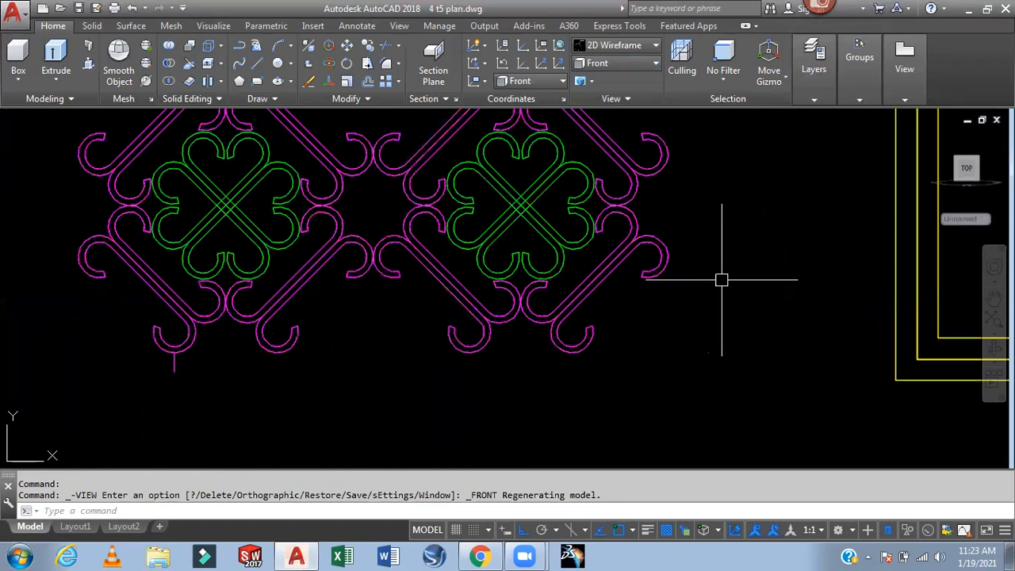
Draw a horizontal line from the lower right curl's centre, extend it slightly past the outer scroll's quadrant, and erase the long segment
text(l)
key(Return)
scroll(590, 328, up, 4)
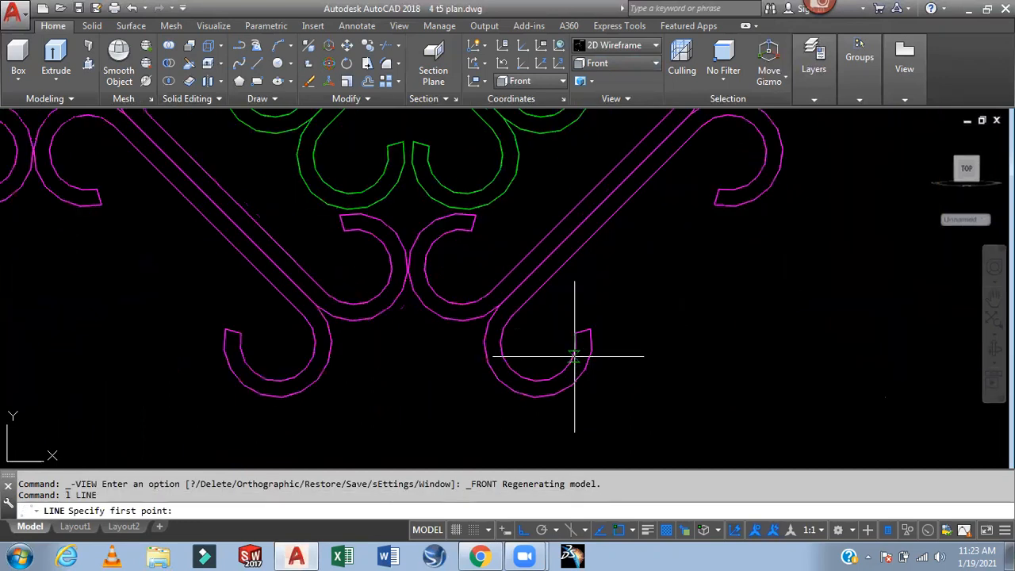
click(537, 343)
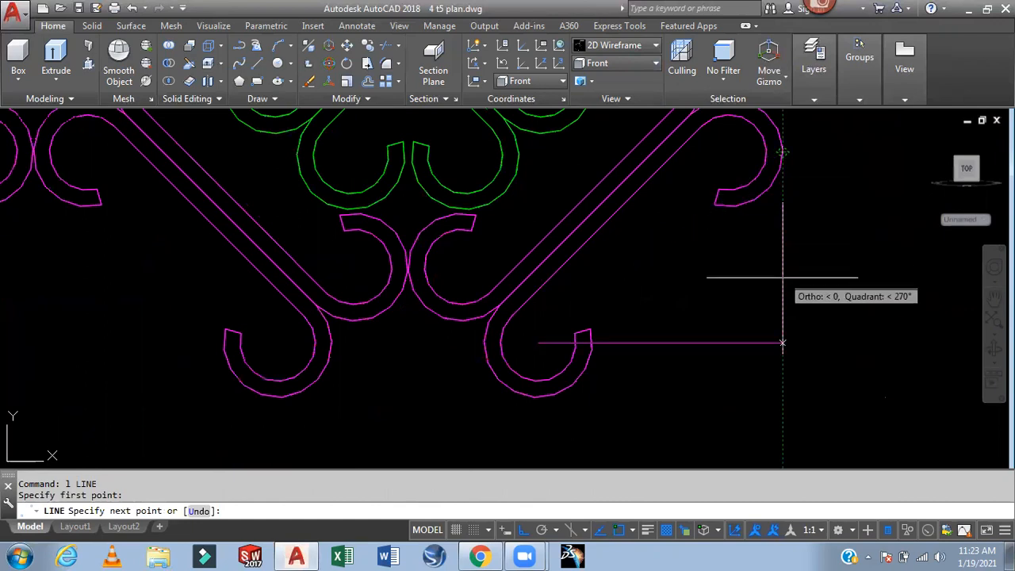
click(791, 343)
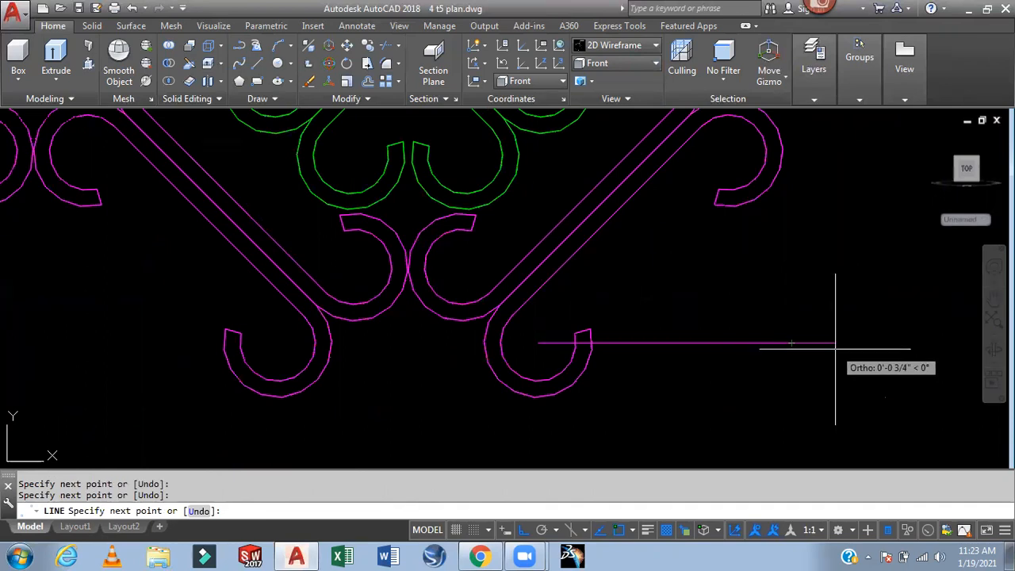
key(Escape)
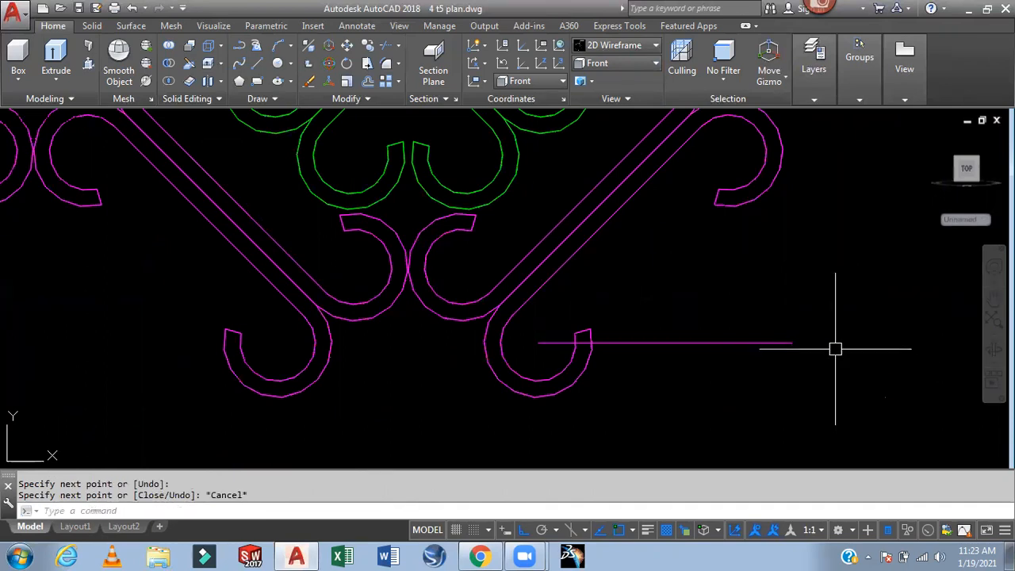
click(720, 343)
key(Delete)
middle_drag(817, 385, 810, 346)
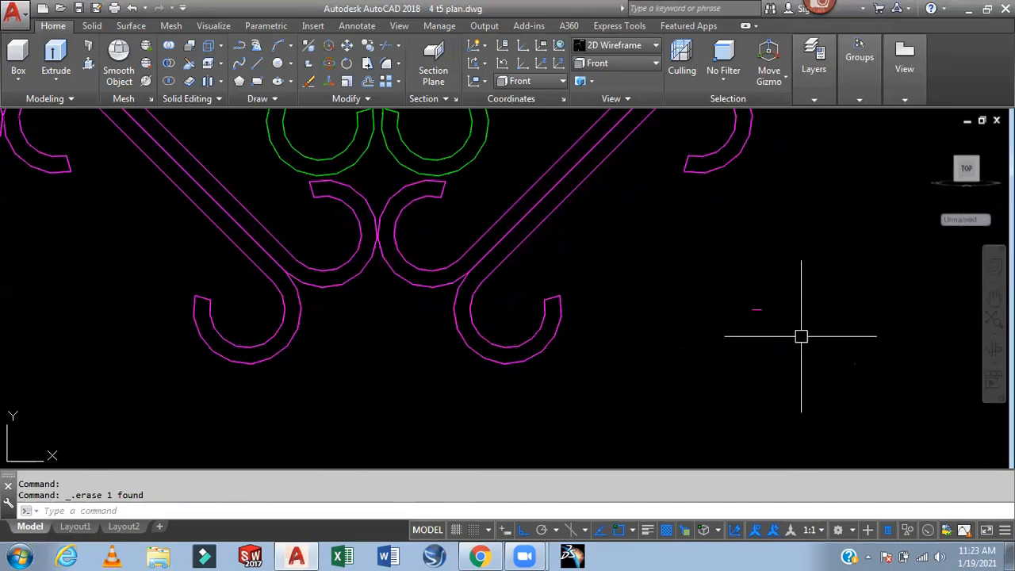
Draw a 1" reference line along the Z direction from the outer end of the short magenta segment
mouse_move(800, 328)
shift+middle_down()
mouse_move(861, 381)
mouse_move(780, 328)
shift+middle_up()
scroll(780, 328, up, 5)
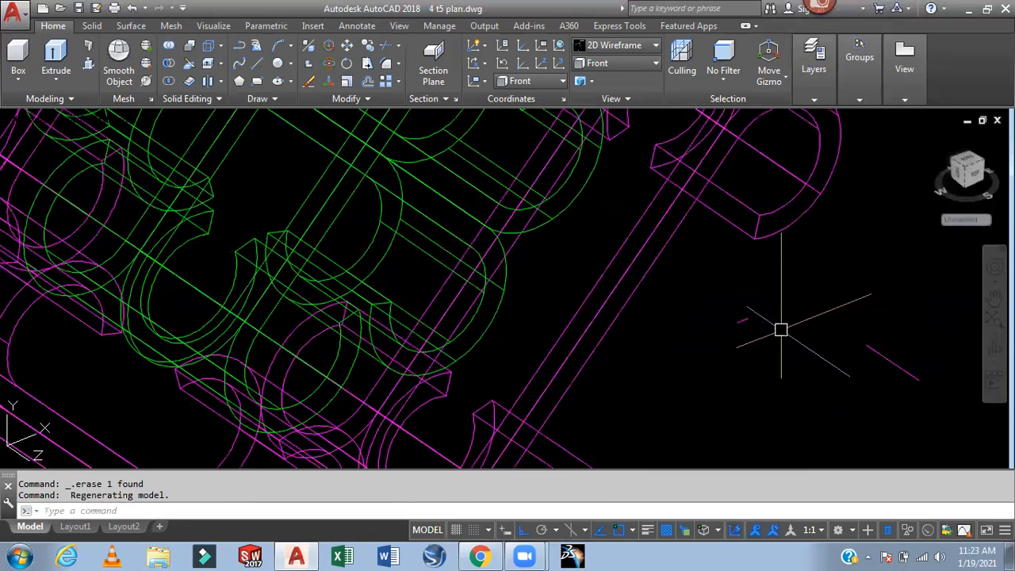
scroll(780, 328, down, 4)
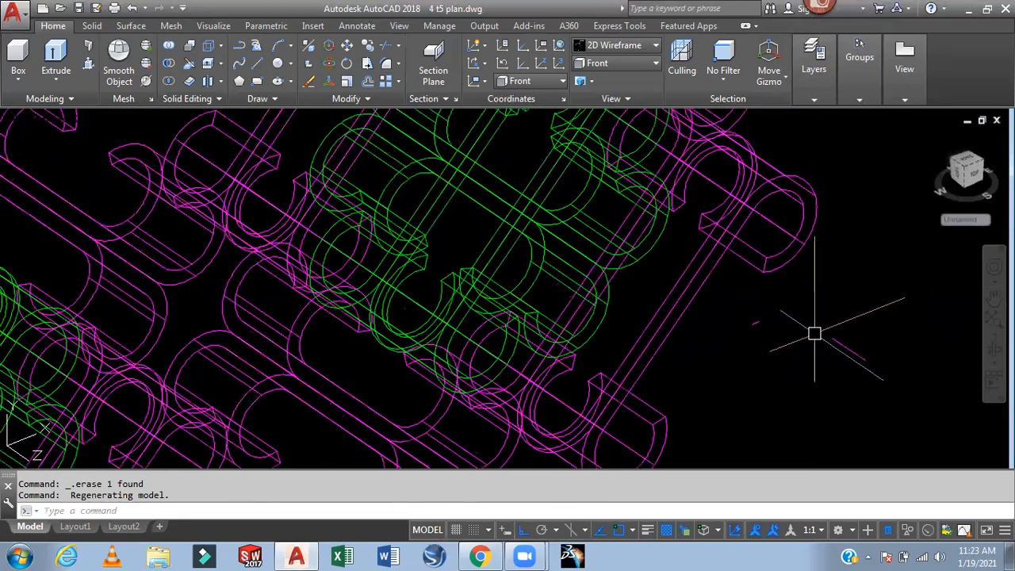
scroll(765, 332, up, 3)
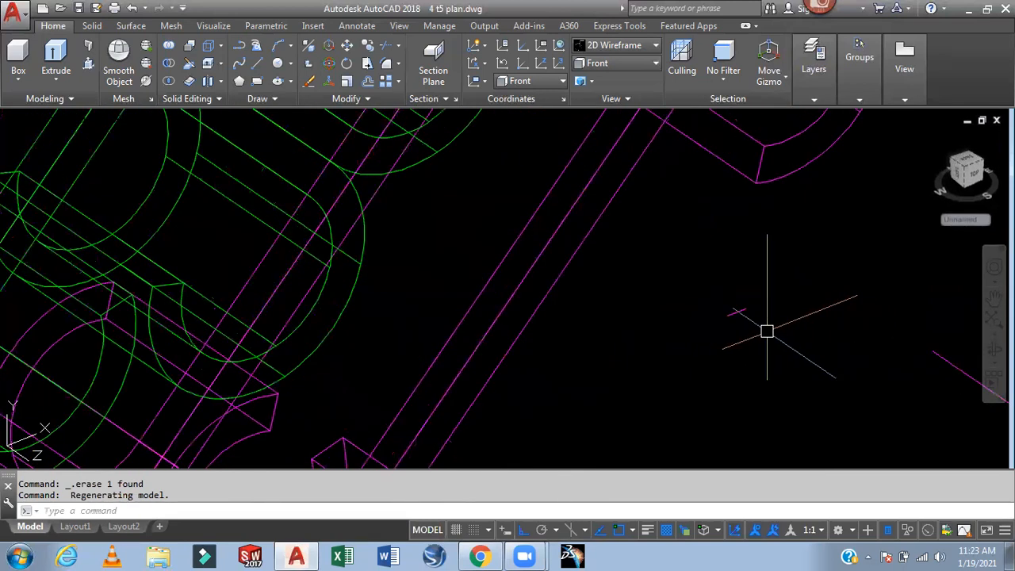
scroll(761, 325, up, 3)
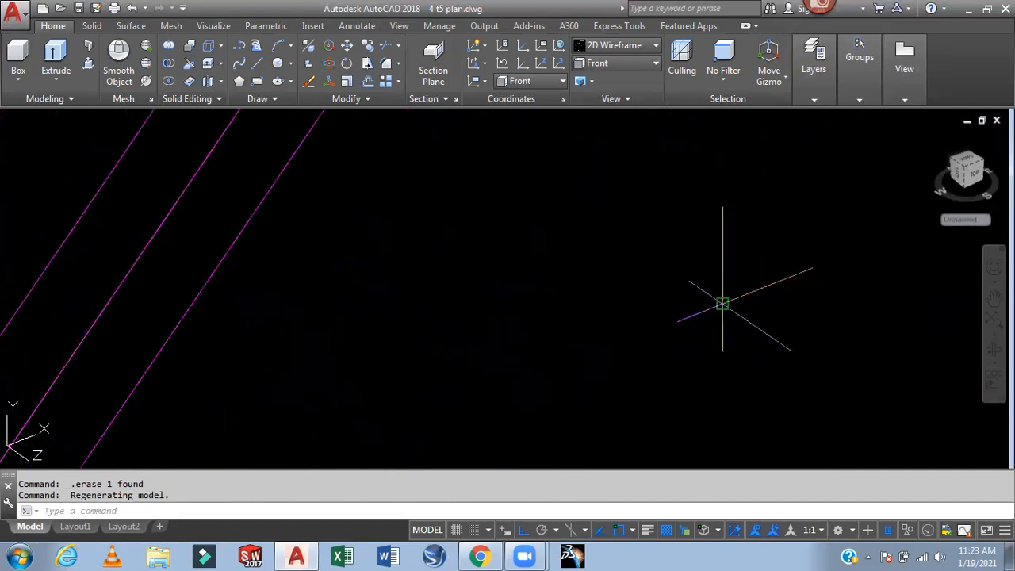
text(l)
key(Return)
click(799, 337)
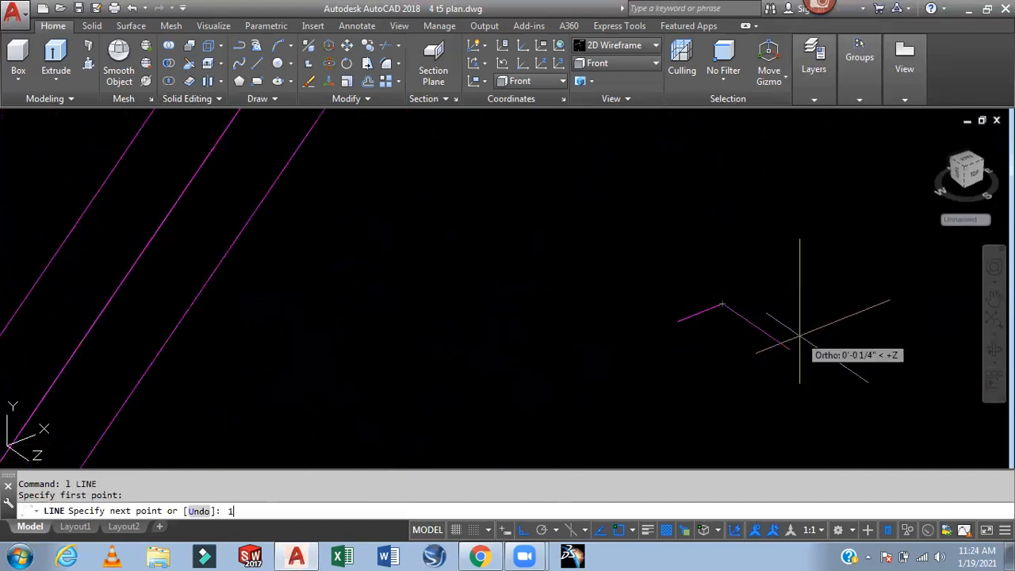
text(1)
key(Return)
key(Escape)
scroll(804, 306, down, 3)
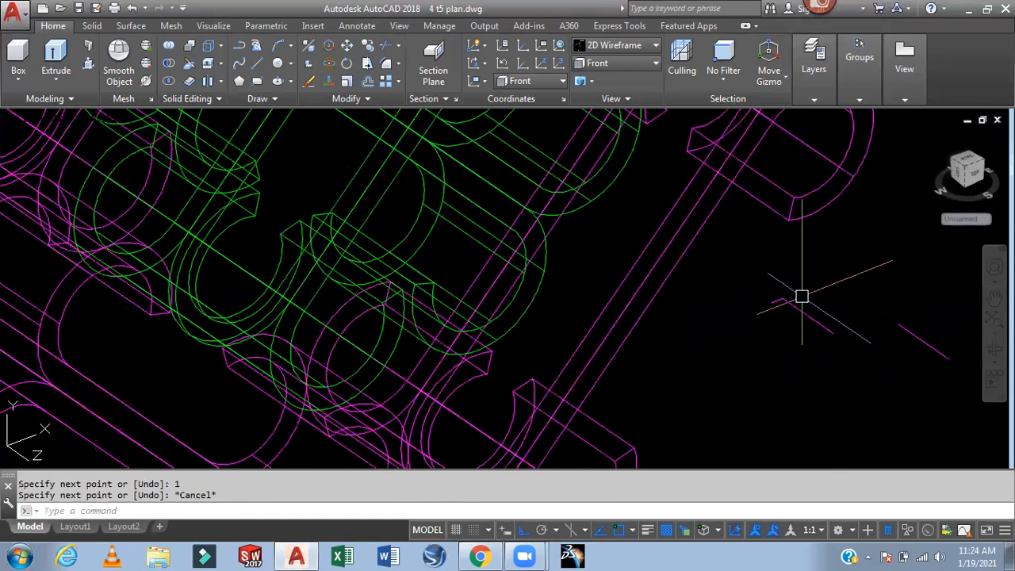
Erase the separate loose magenta line beside the new reference line
mouse_move(770, 294)
middle_down()
mouse_move(788, 301)
mouse_move(777, 294)
middle_up()
scroll(808, 299, down, 1)
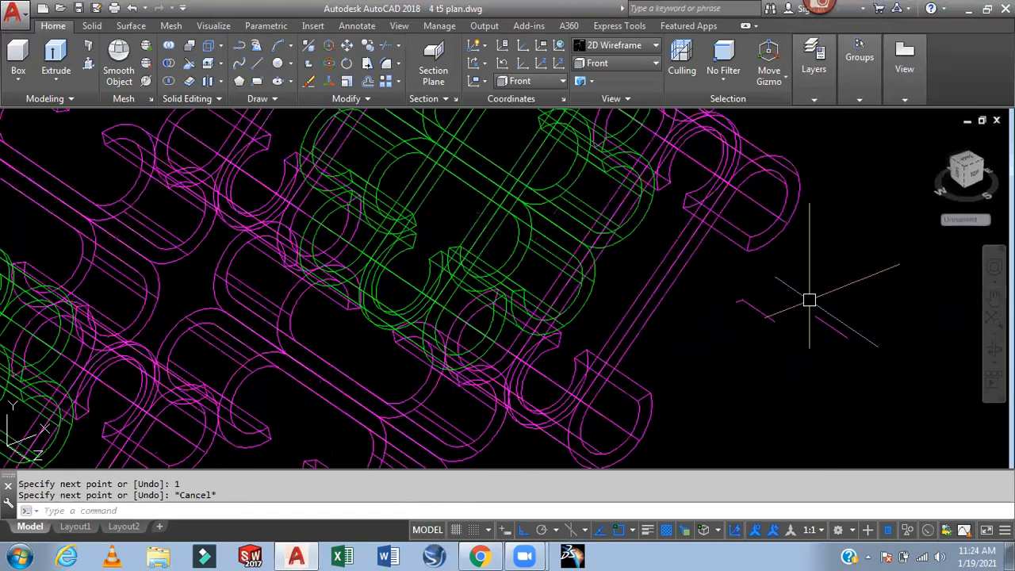
click(830, 328)
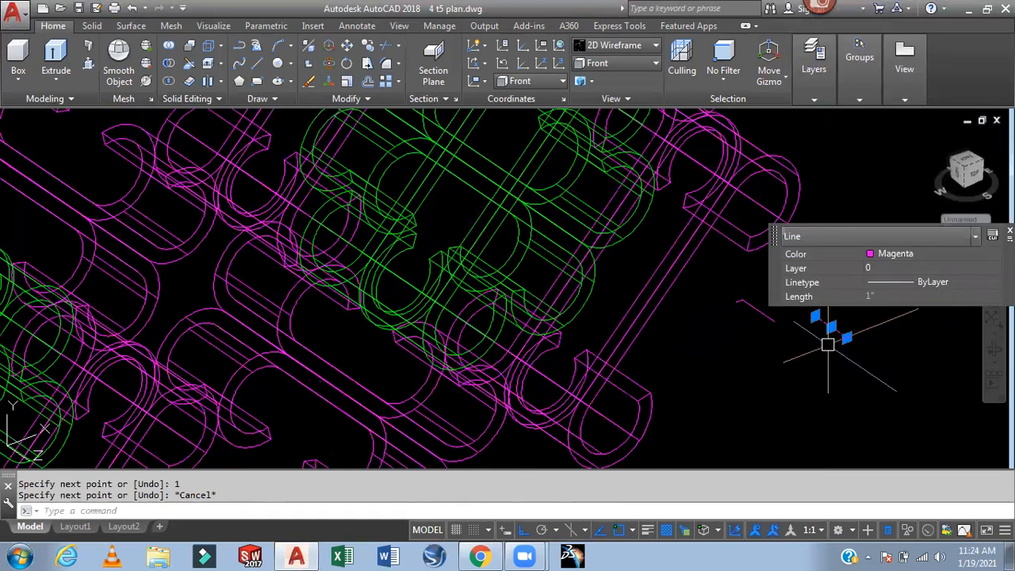
key(Delete)
Start copying the scroll grille and window-select its magenta and green pieces beside the yellow frame
scroll(859, 301, down, 5)
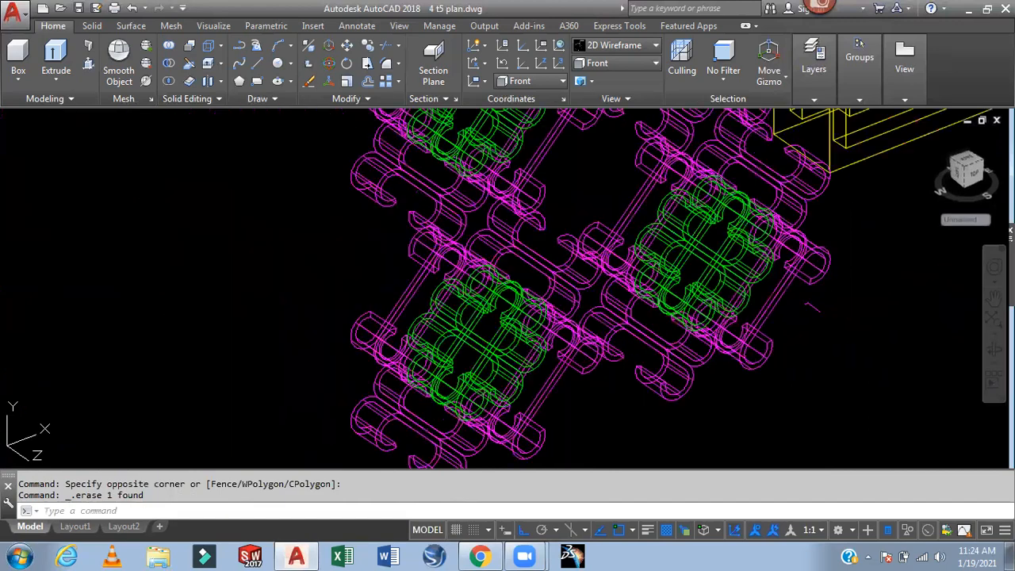
middle_drag(849, 291, 681, 364)
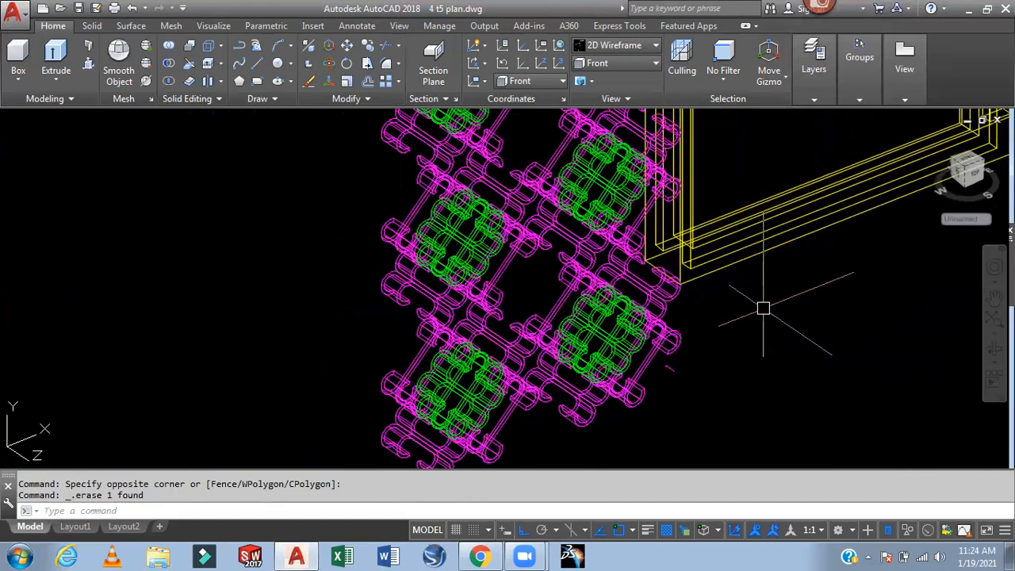
shift+middle_drag(751, 299, 709, 366)
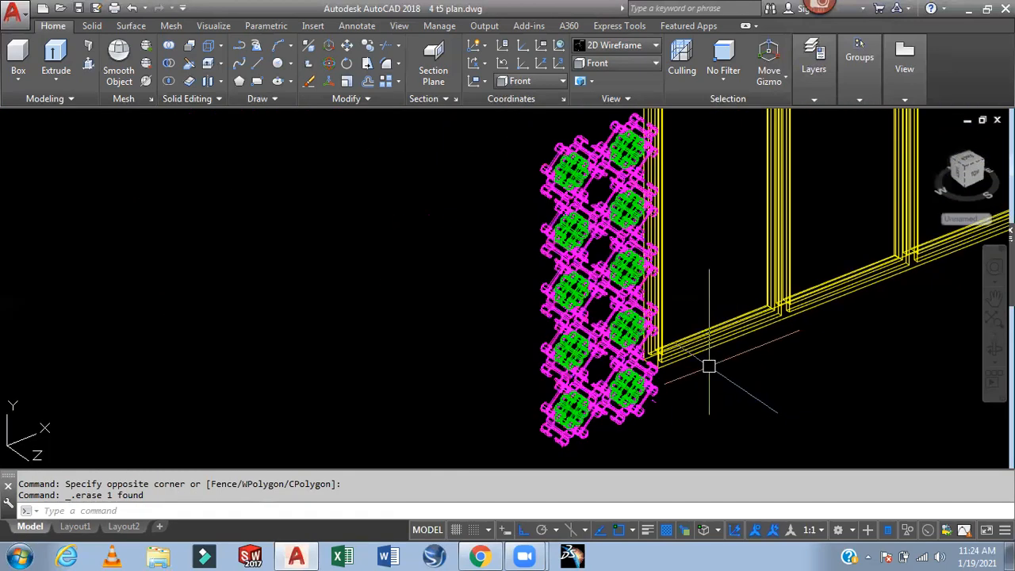
text(co)
key(Return)
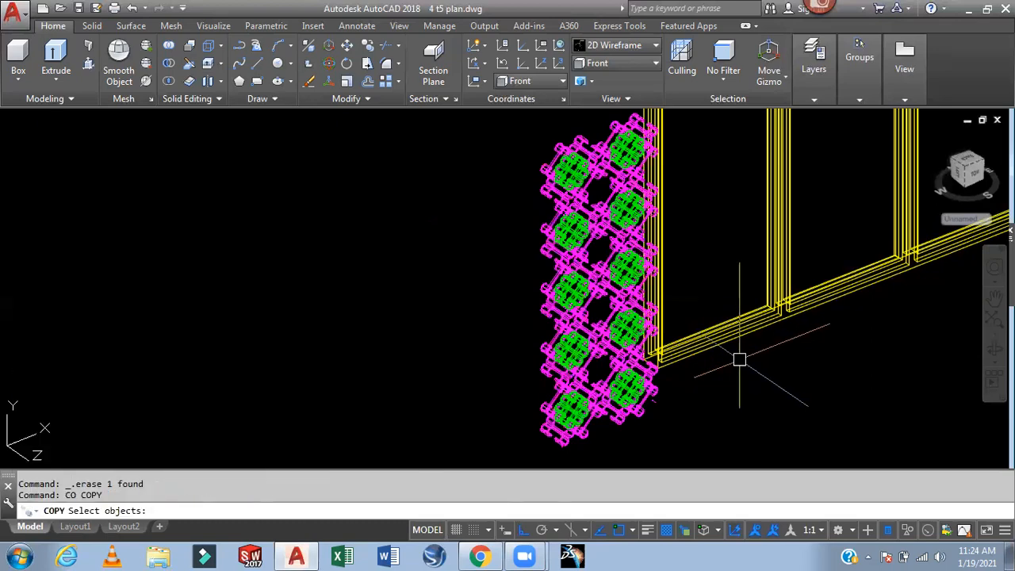
scroll(668, 381, up, 3)
click(670, 388)
click(523, 412)
shift+middle_drag(566, 408, 612, 195)
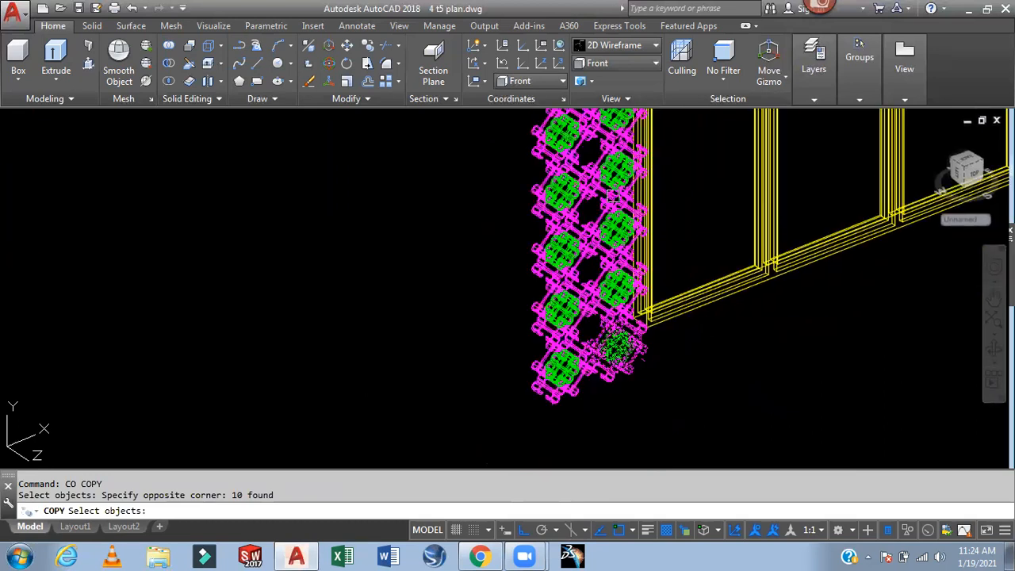
shift+middle_drag(588, 151, 570, 158)
click(599, 183)
middle_drag(527, 420, 531, 292)
click(498, 431)
middle_drag(728, 321, 708, 432)
scroll(608, 161, up, 4)
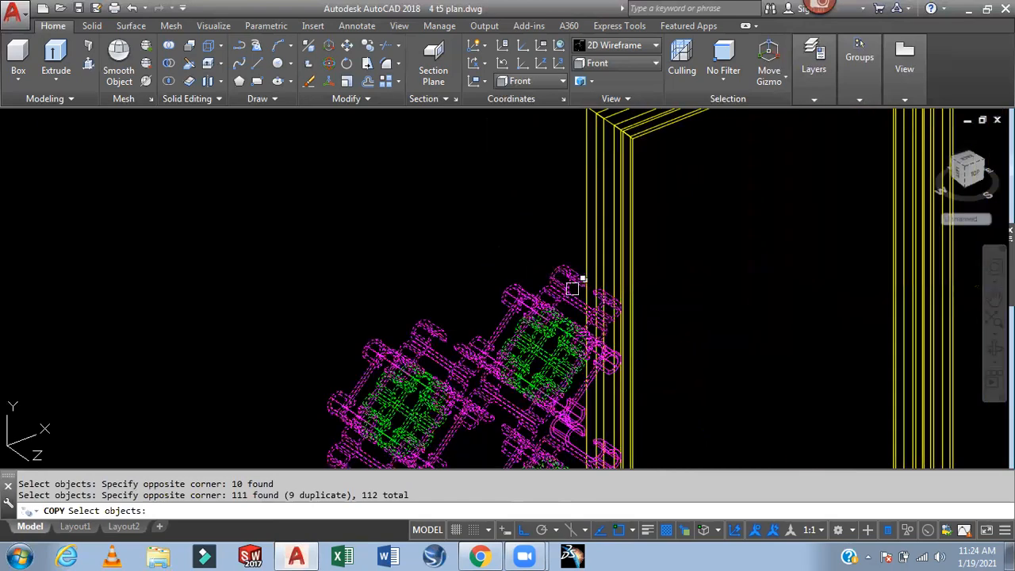
Add the unselected magenta scrolls along the grille's outer edge to the copy selection and finish selecting
click(573, 288)
scroll(567, 270, up, 5)
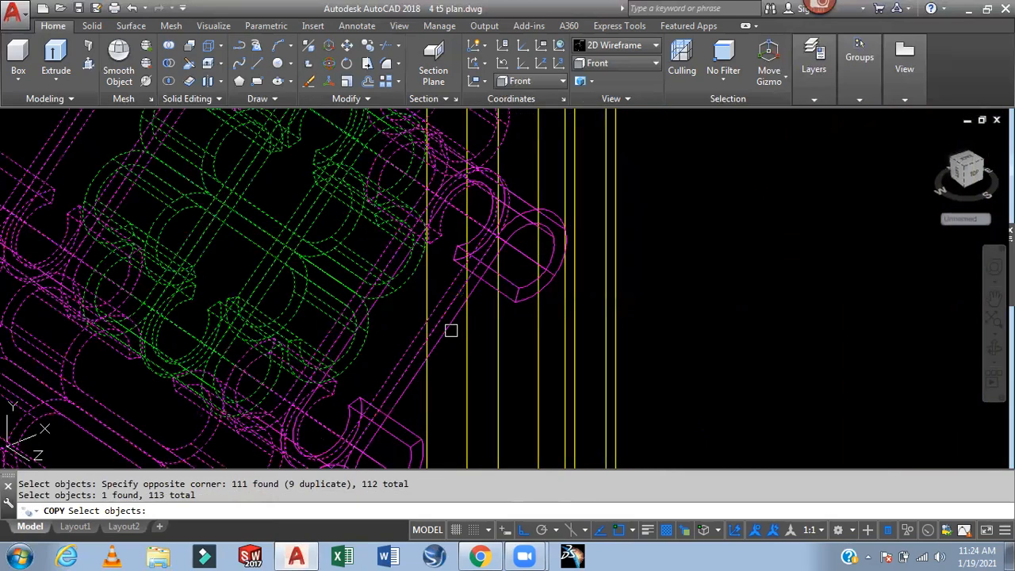
middle_drag(482, 450, 465, 228)
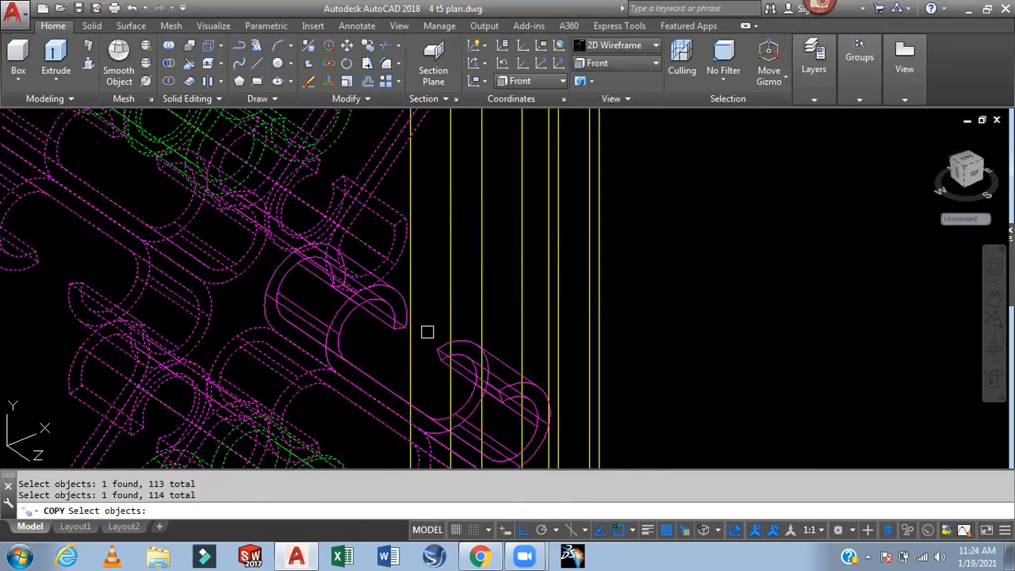
click(392, 317)
middle_drag(392, 317, 381, 225)
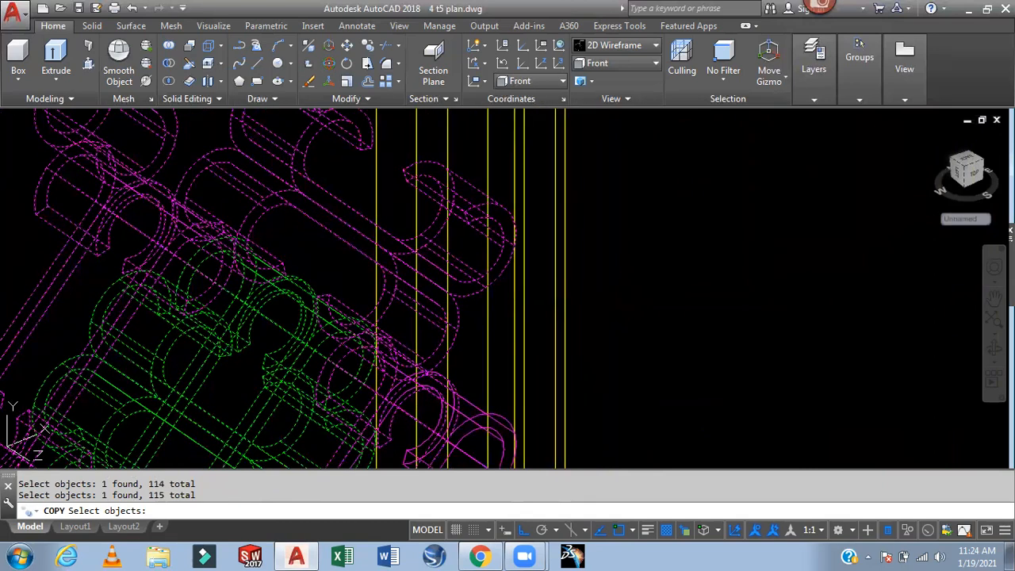
middle_drag(476, 317, 477, 190)
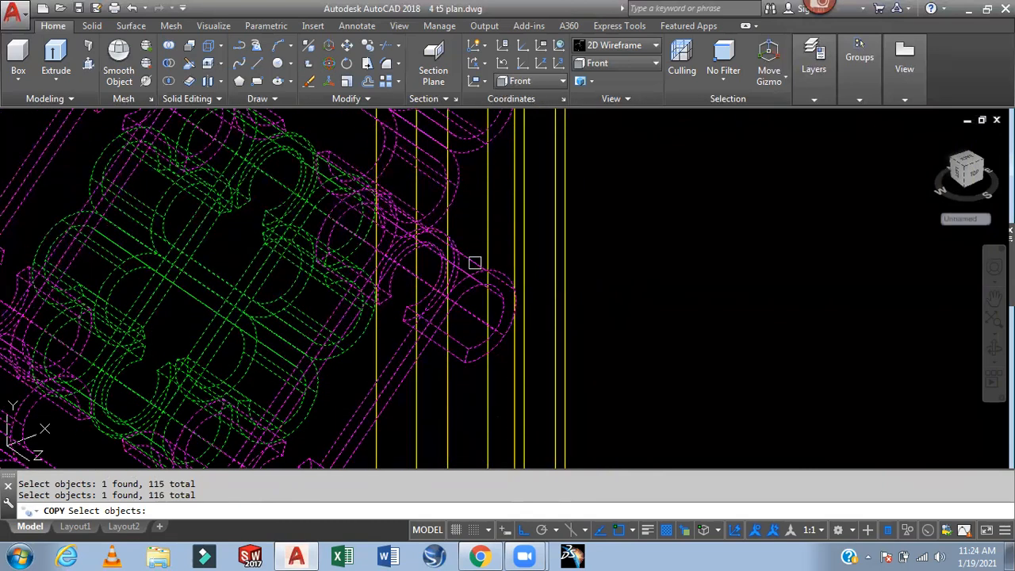
middle_drag(474, 262, 471, 127)
middle_drag(449, 312, 483, 186)
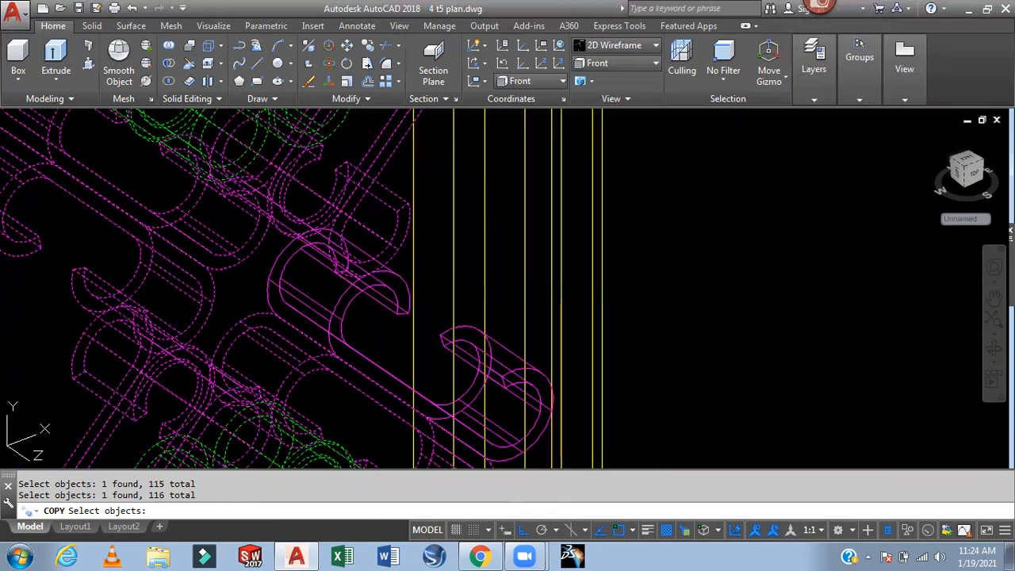
click(507, 349)
middle_drag(508, 349, 470, 168)
middle_drag(476, 297, 476, 158)
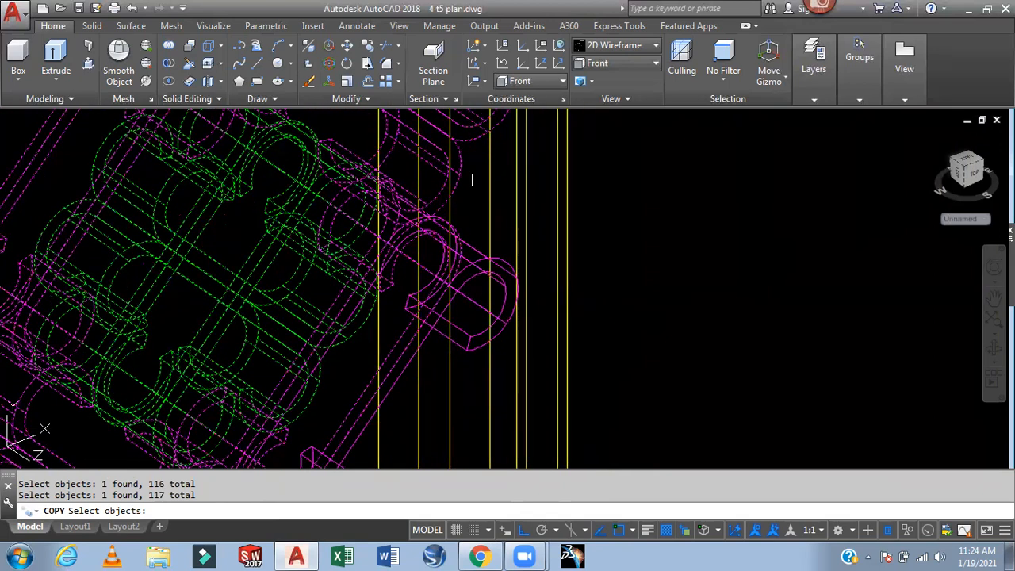
click(476, 278)
middle_drag(476, 302, 475, 132)
middle_drag(465, 329, 472, 173)
click(483, 310)
middle_drag(484, 310, 489, 111)
middle_drag(489, 290, 490, 184)
click(474, 274)
middle_drag(474, 279, 477, 118)
click(436, 334)
middle_drag(435, 334, 437, 171)
middle_drag(562, 320, 538, 214)
scroll(539, 214, down, 2)
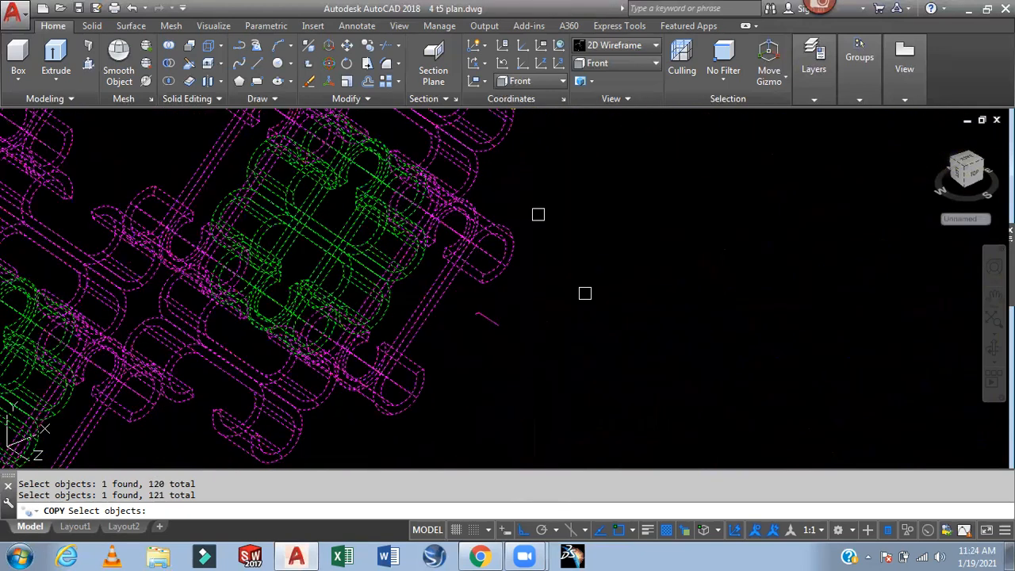
key(Return)
Copy the selected grille from the end of the short reference line to the lower inner corner of the frame's first opening
scroll(492, 321, up, 2)
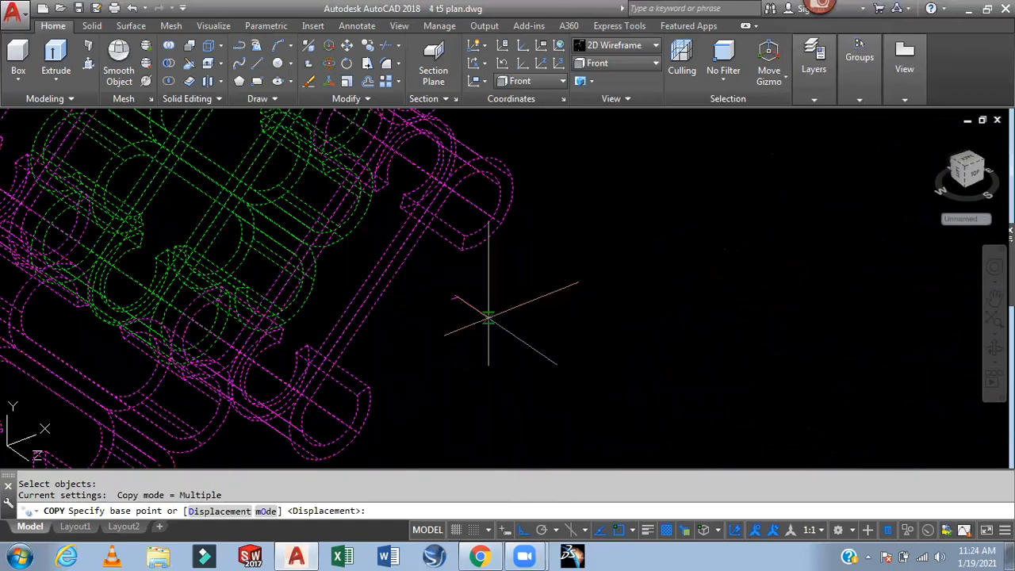
click(488, 318)
scroll(593, 236, down, 3)
middle_drag(593, 236, 278, 415)
scroll(428, 337, up, 2)
middle_drag(553, 268, 519, 337)
middle_drag(501, 407, 494, 414)
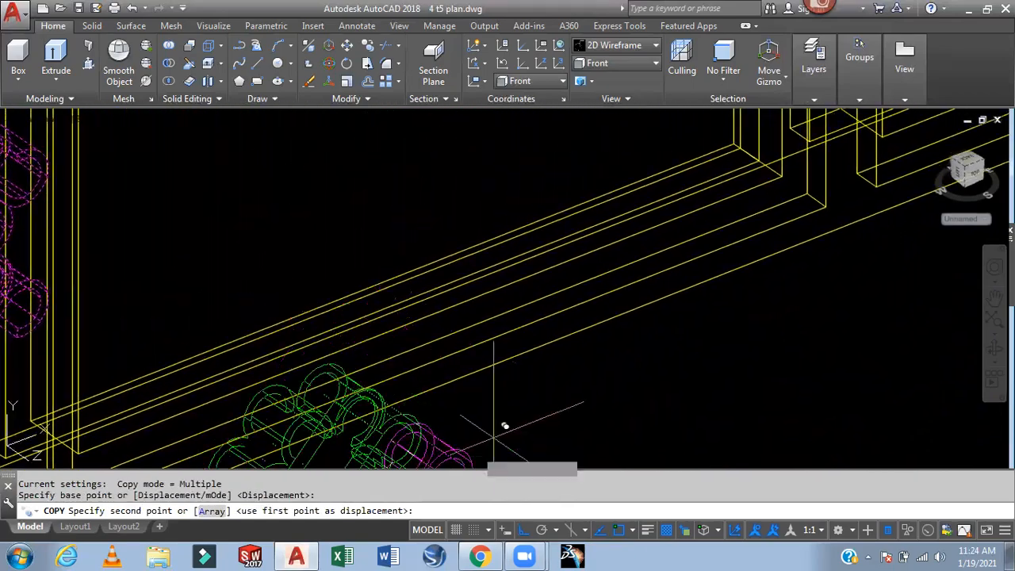
middle_drag(591, 201, 507, 356)
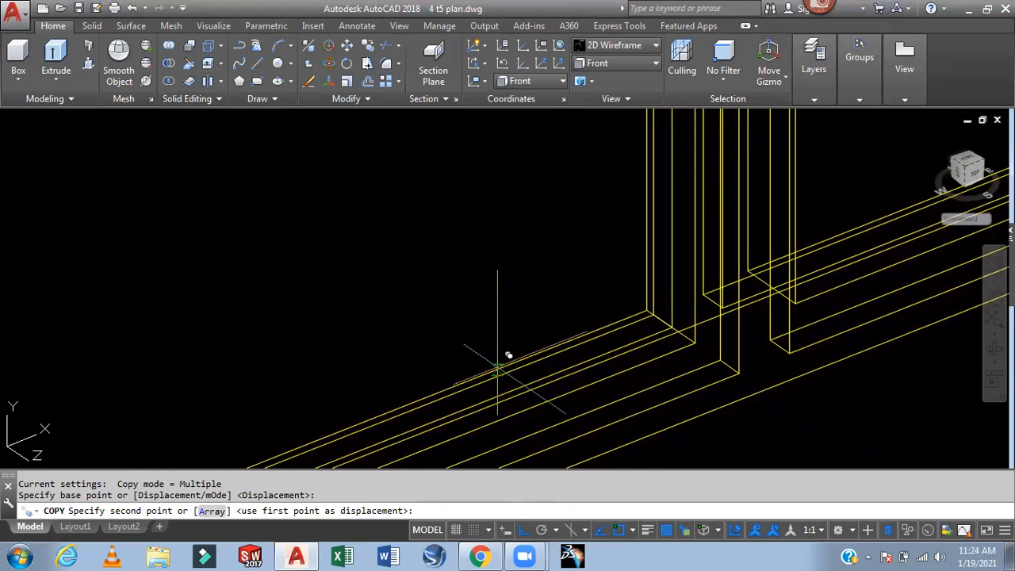
scroll(508, 337, down, 3)
scroll(501, 328, up, 6)
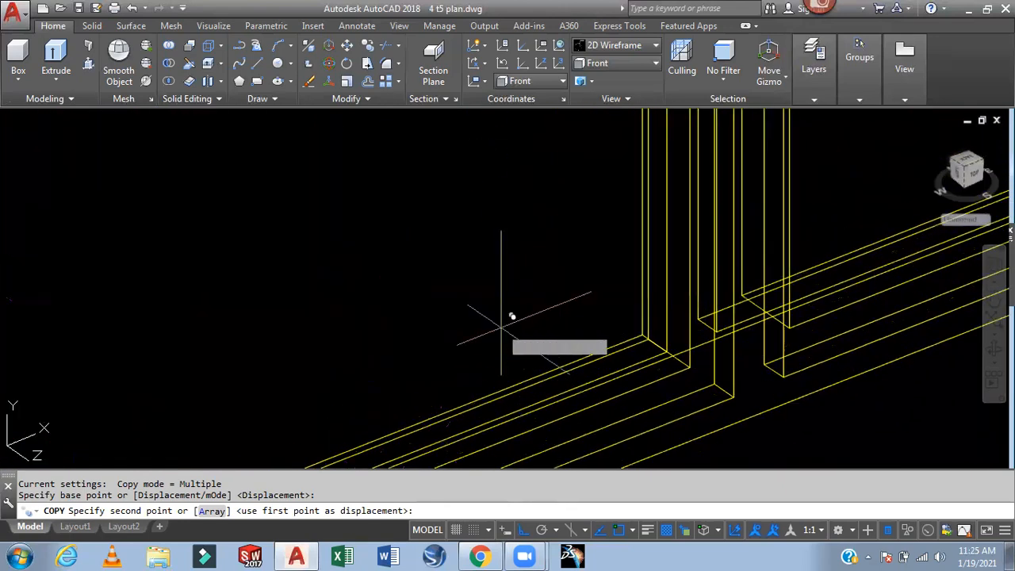
scroll(750, 410, up, 2)
scroll(750, 410, up, 2)
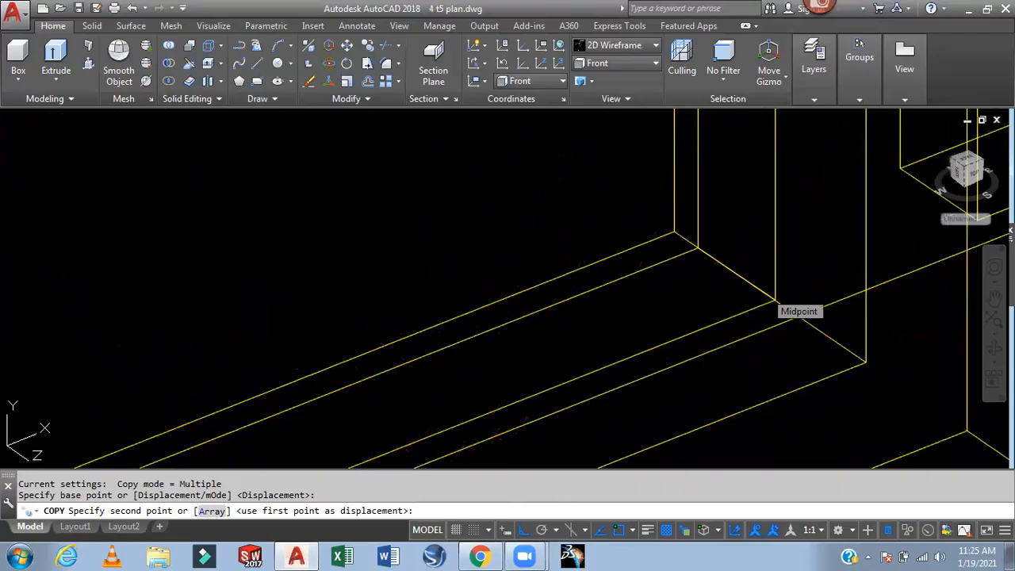
click(776, 302)
Place a second grille copy at the matching lower inner corner of the frame's middle opening
scroll(815, 306, down, 5)
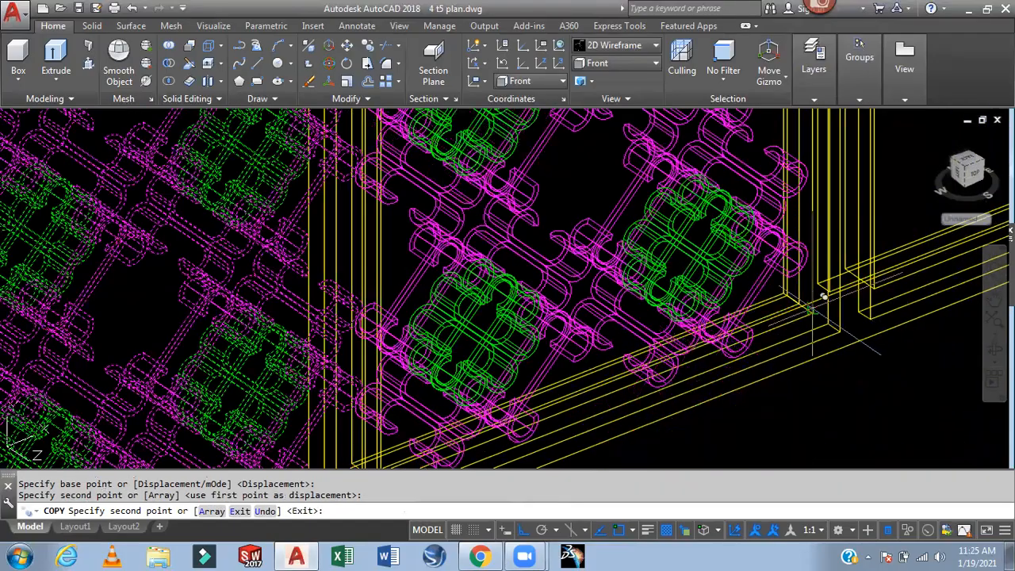
scroll(823, 296, up, 5)
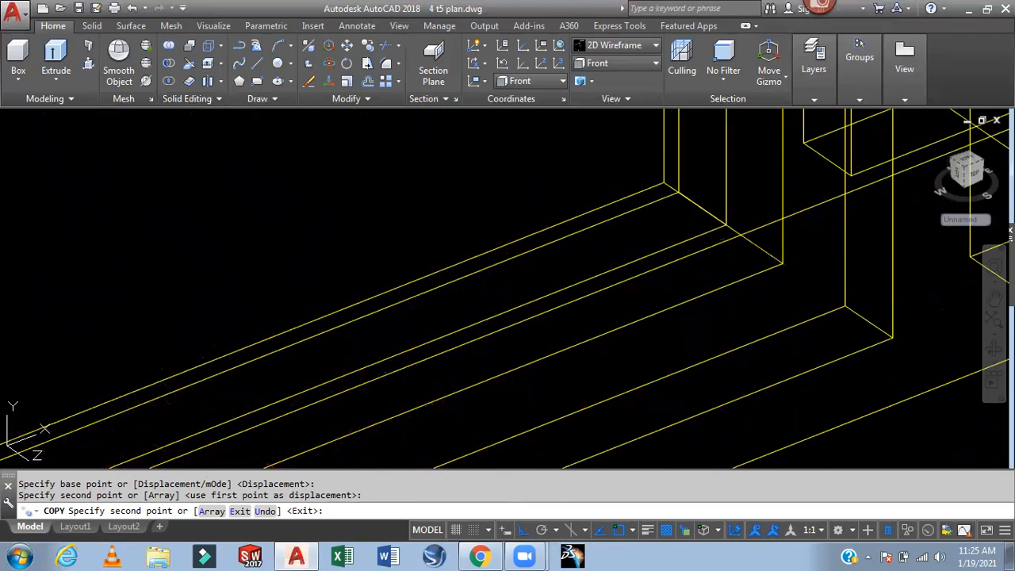
click(793, 199)
Examine the empty third opening's lower corner and the placed grilles for positioning another copy, and end the Copy command
scroll(793, 199, down, 5)
scroll(795, 199, up, 4)
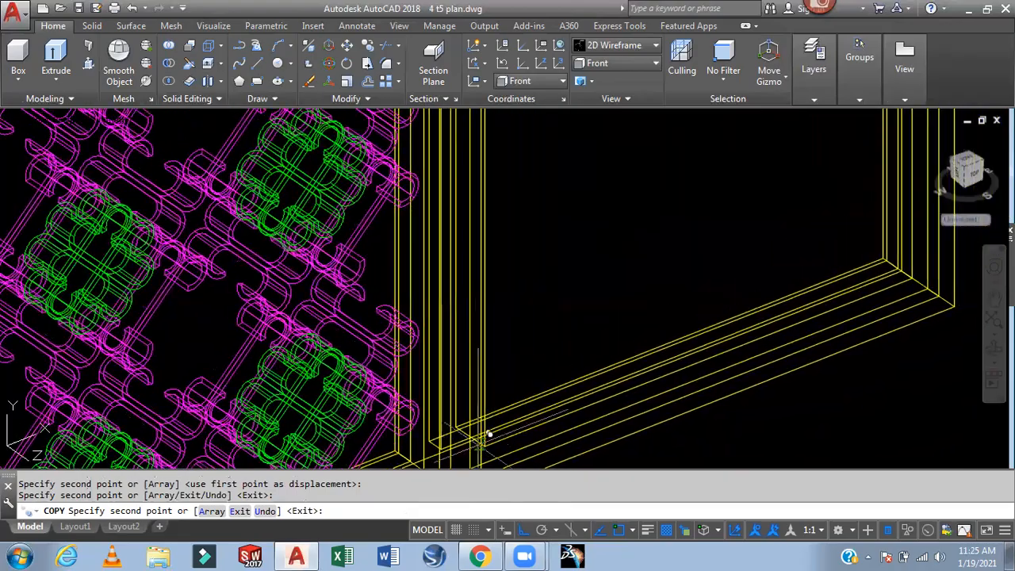
scroll(708, 315, up, 3)
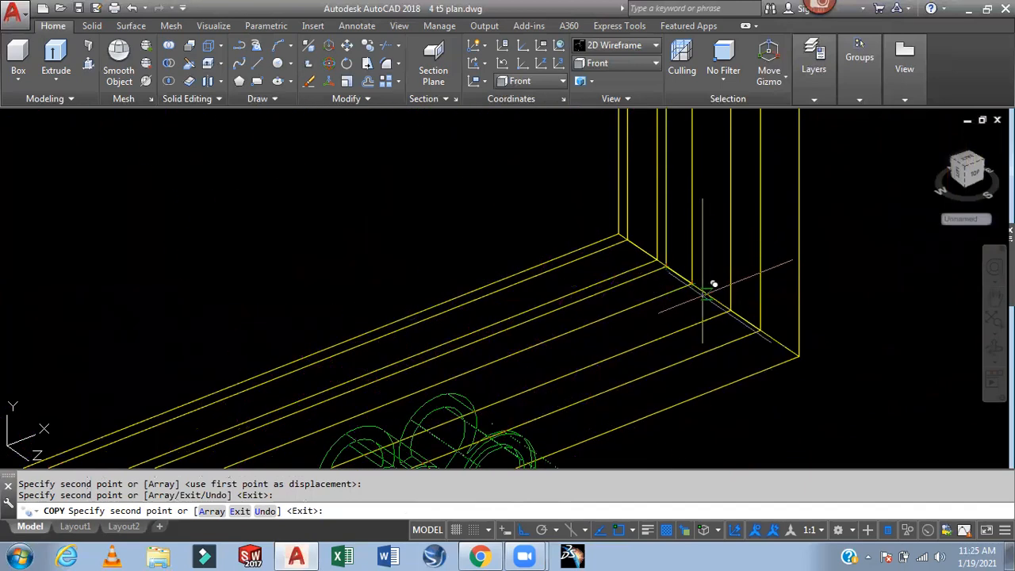
scroll(686, 279, up, 2)
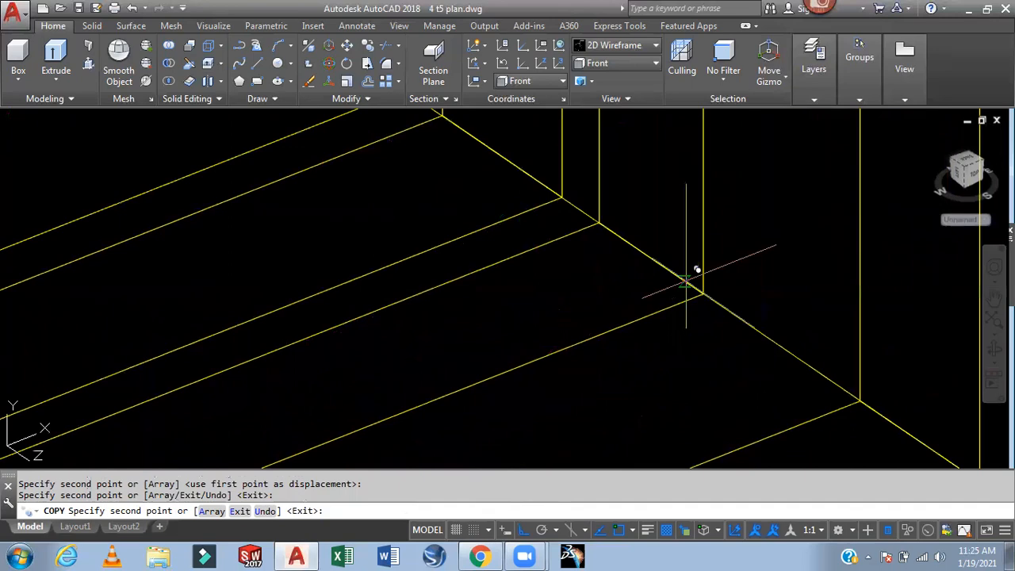
scroll(737, 297, down, 3)
scroll(684, 398, down, 5)
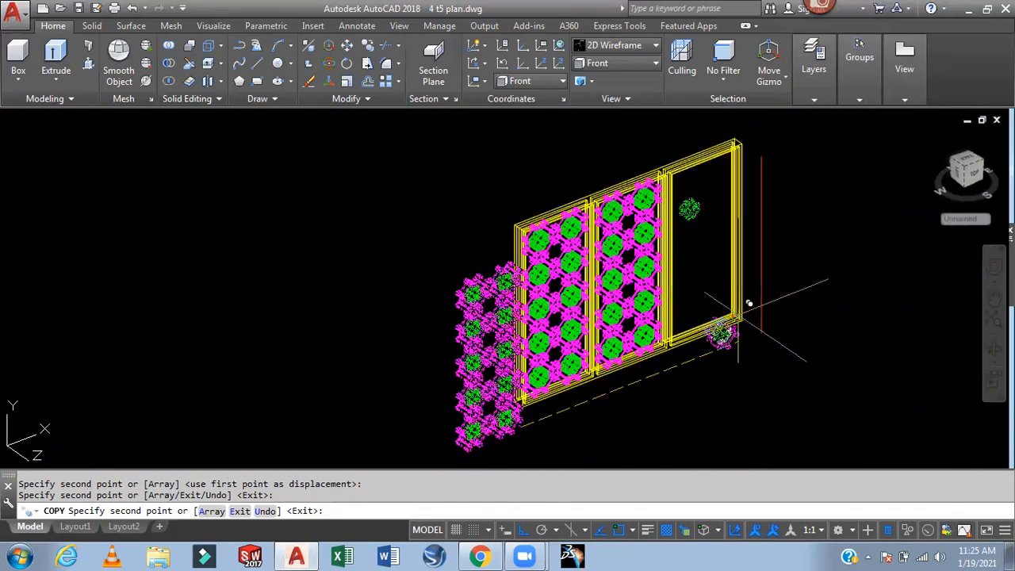
scroll(464, 237, up, 5)
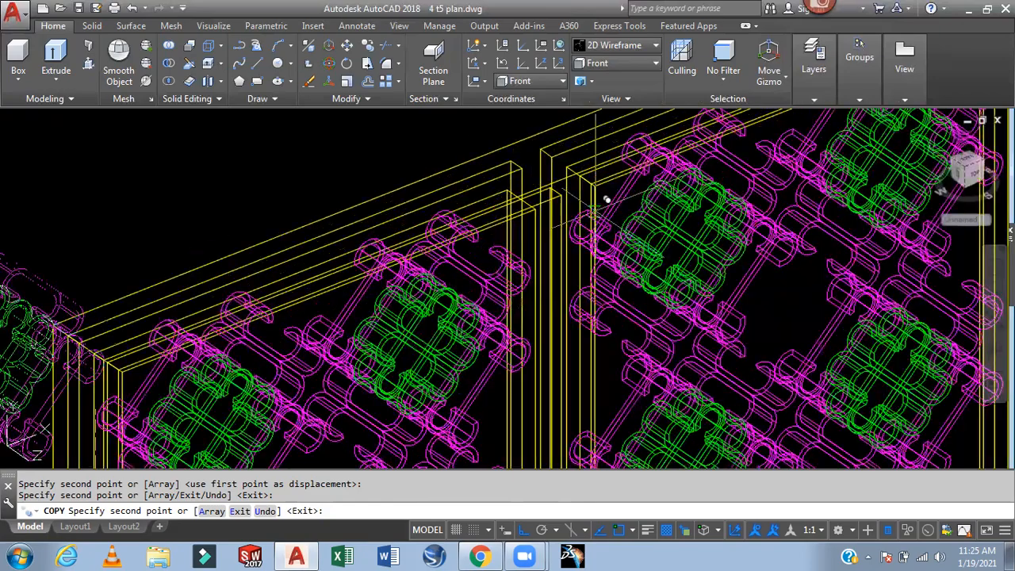
scroll(828, 272, down, 4)
middle_drag(817, 268, 456, 135)
scroll(573, 264, up, 7)
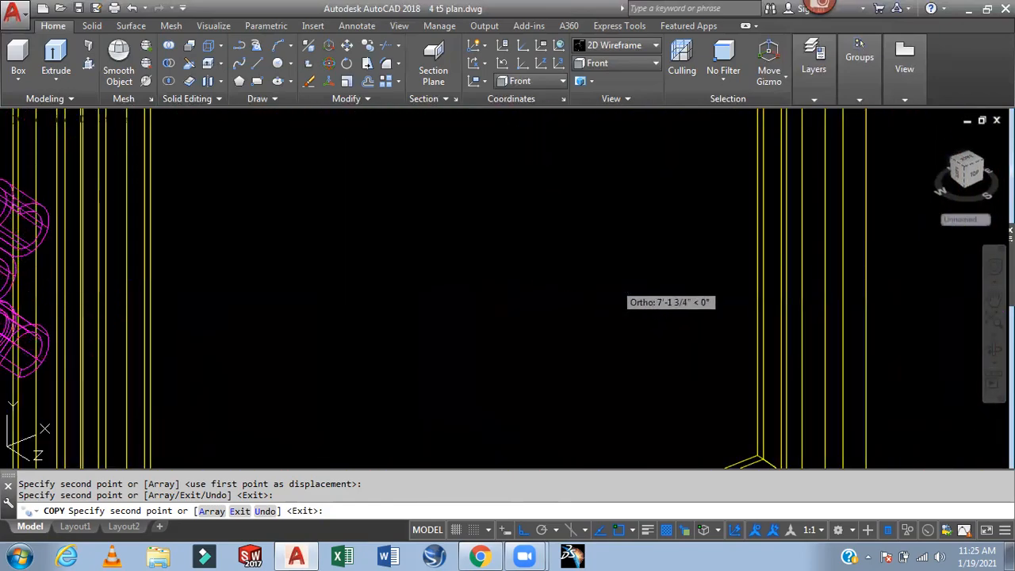
scroll(634, 269, down, 6)
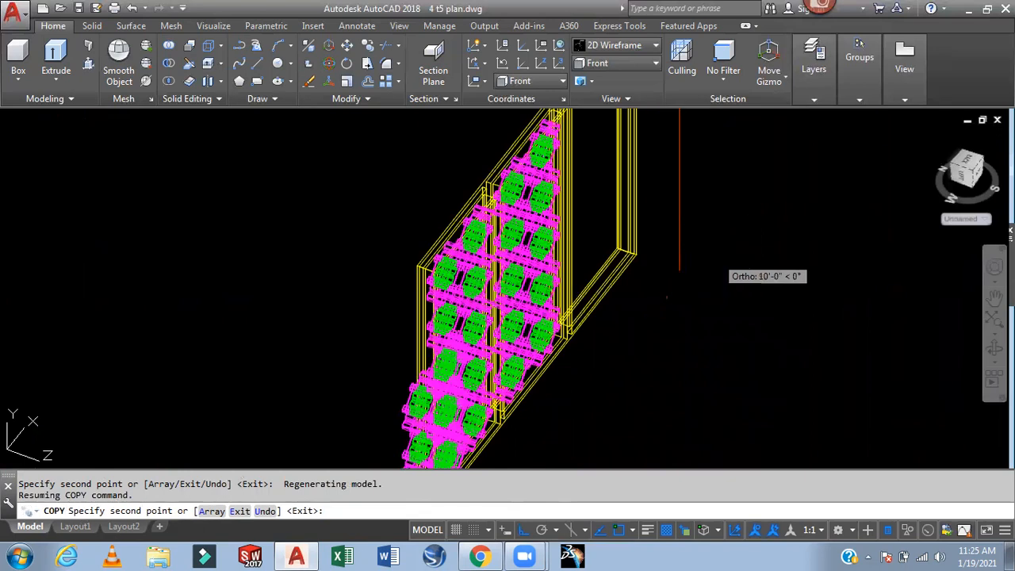
key(Escape)
Switch to the Top view and check how the two grille copies sit within the frame's depth
click(600, 70)
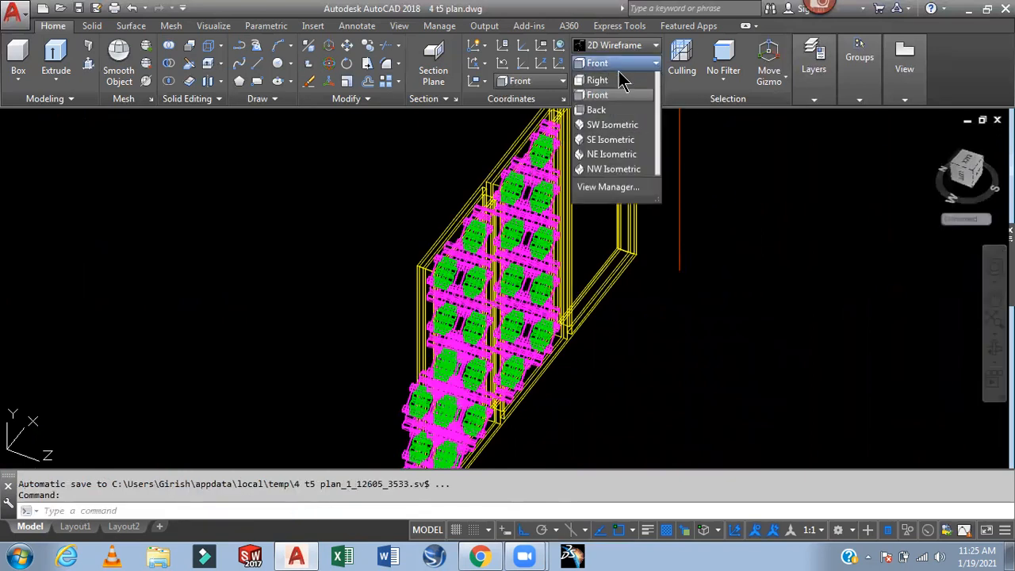
click(612, 82)
middle_drag(678, 252, 584, 148)
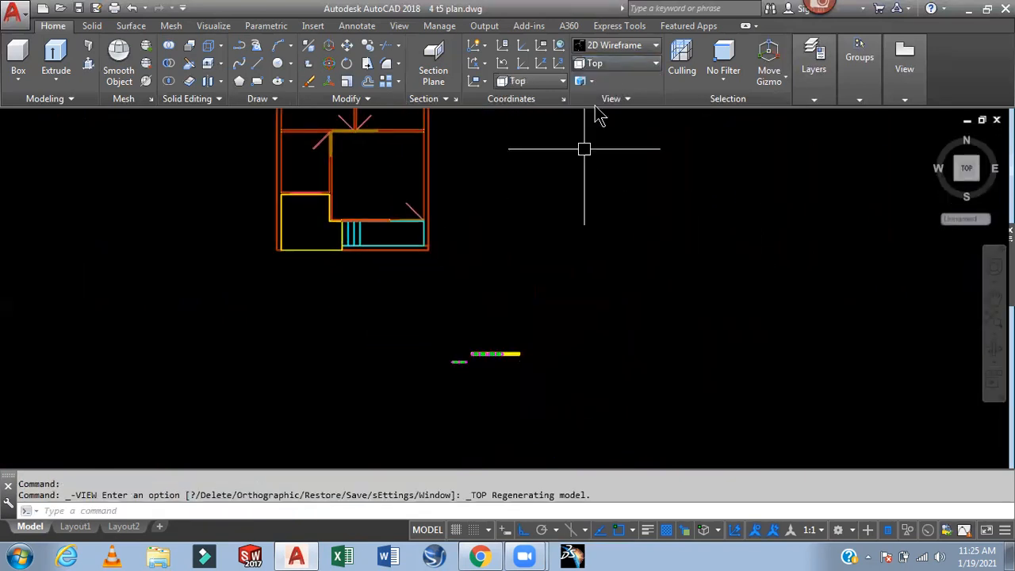
scroll(513, 316, up, 6)
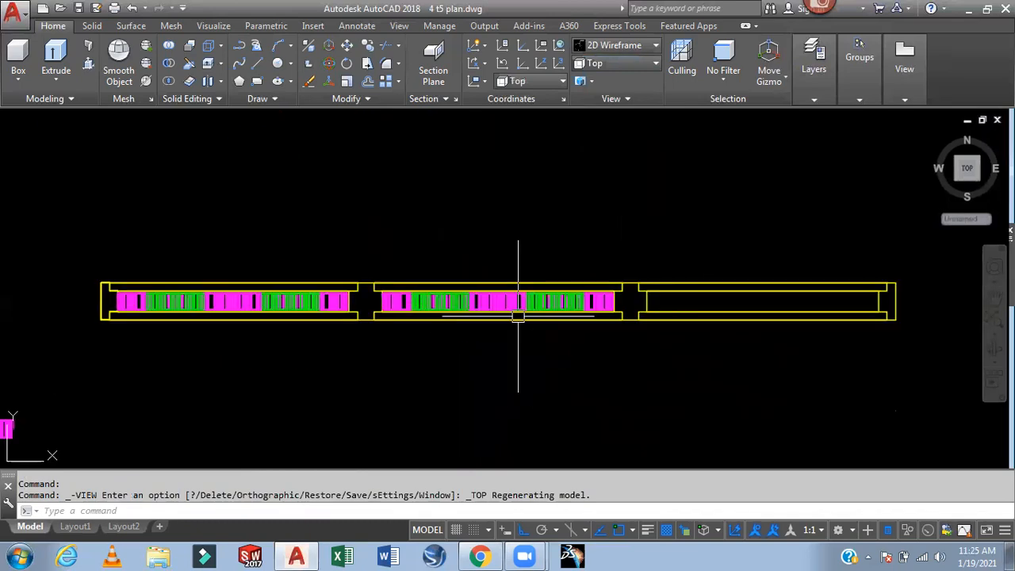
Show the frame in SW Isometric view with the Realistic visual style and inspect the grilles and the empty third opening
click(626, 66)
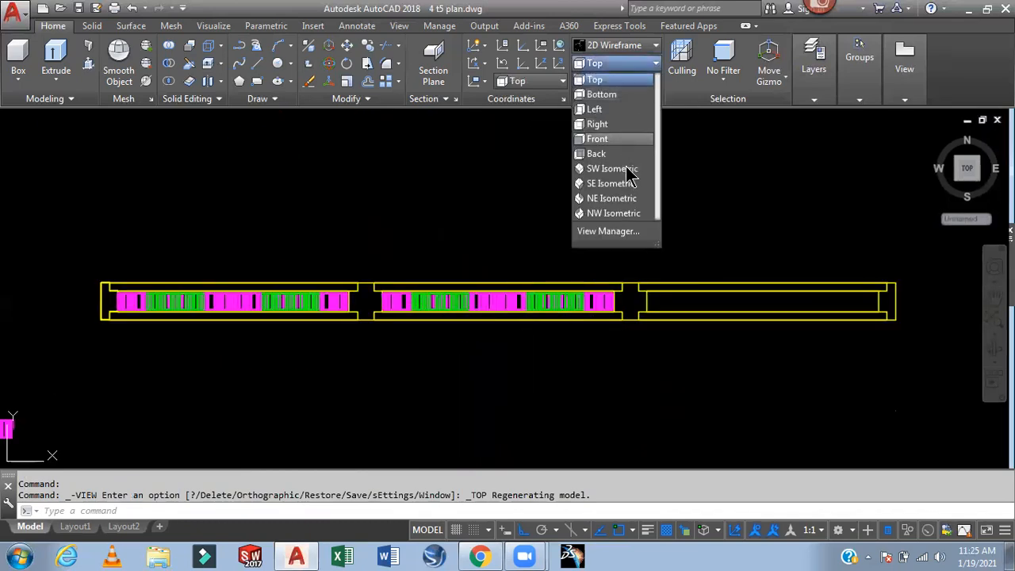
click(619, 169)
scroll(724, 337, up, 6)
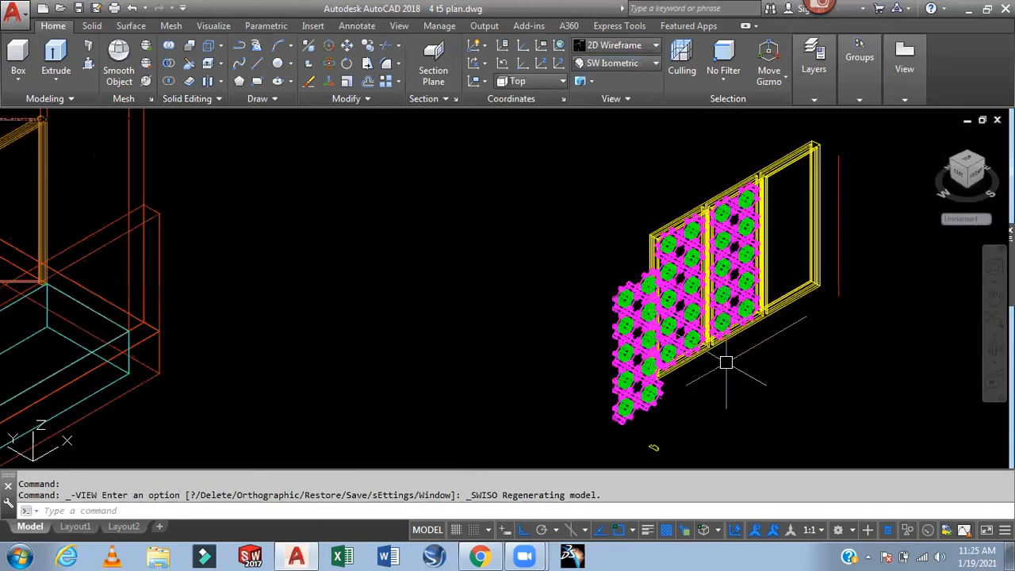
middle_drag(591, 436, 500, 449)
scroll(495, 451, up, 3)
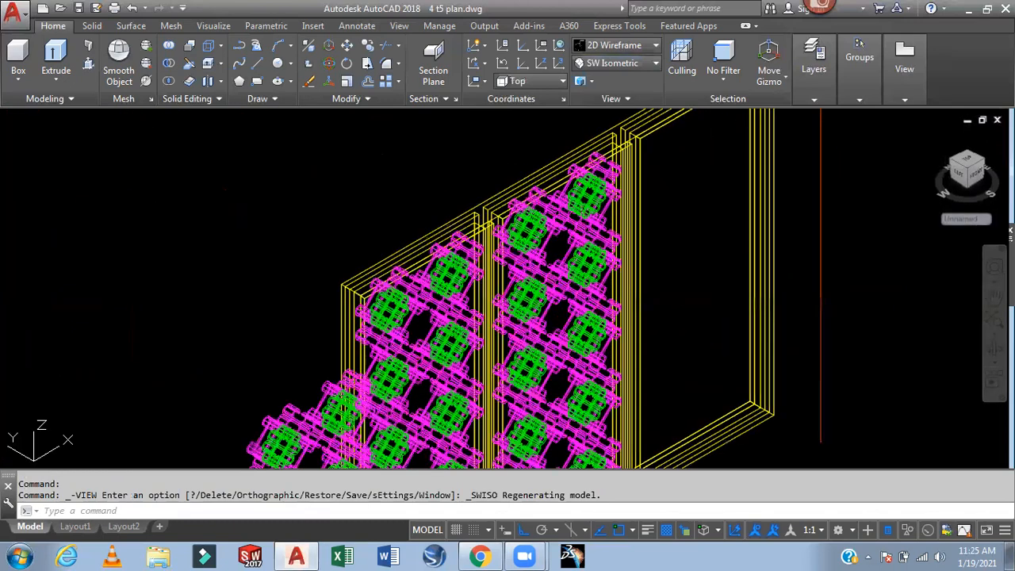
click(616, 46)
click(791, 79)
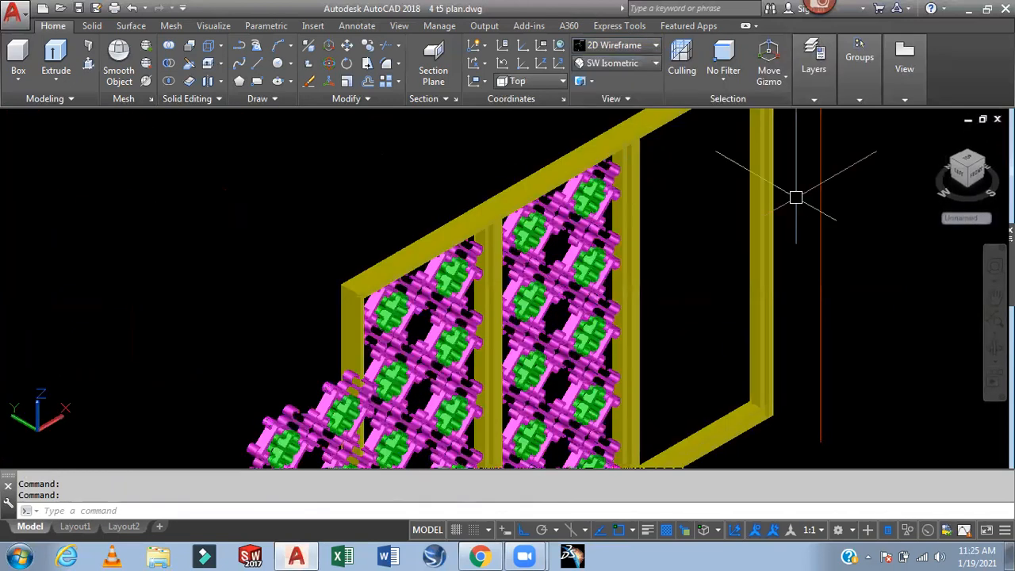
shift+middle_drag(712, 275, 695, 140)
scroll(642, 209, down, 5)
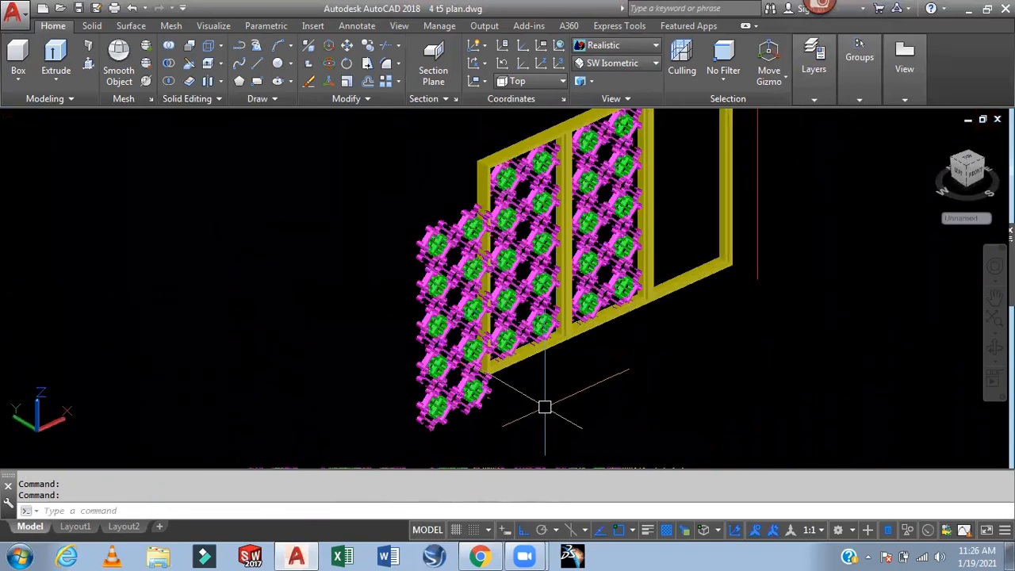
scroll(545, 407, up, 3)
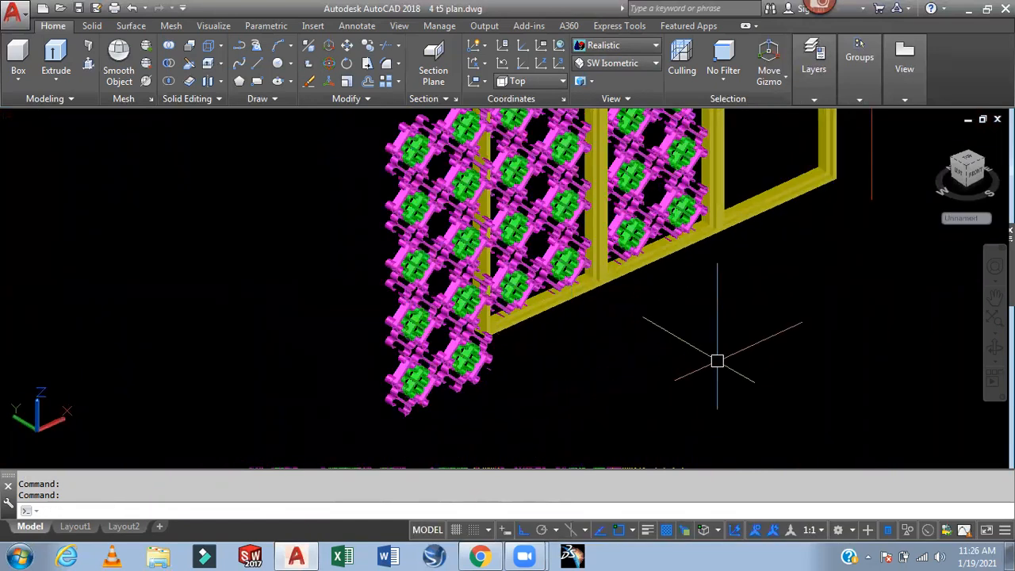
scroll(822, 166, up, 6)
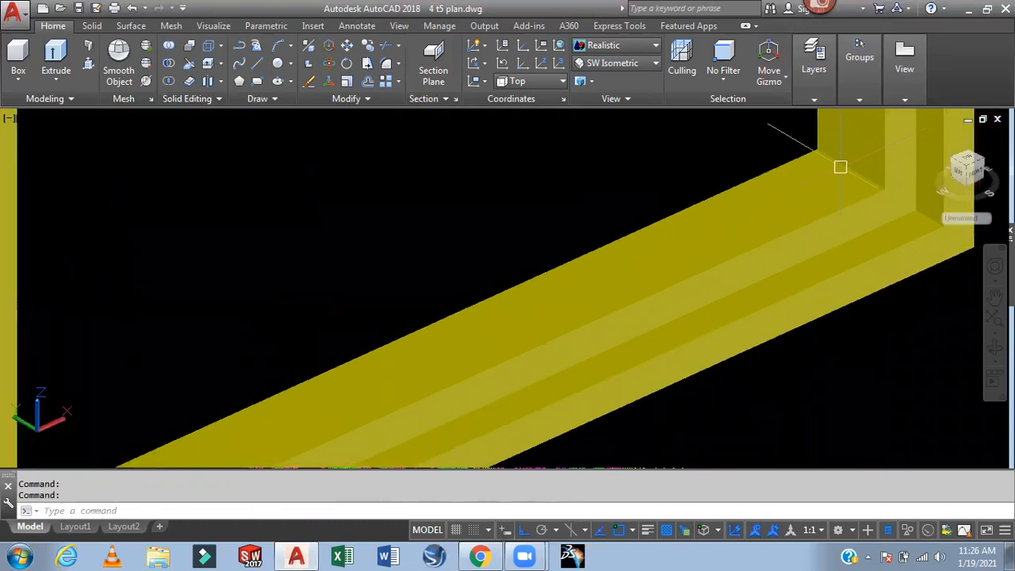
scroll(837, 340, down, 5)
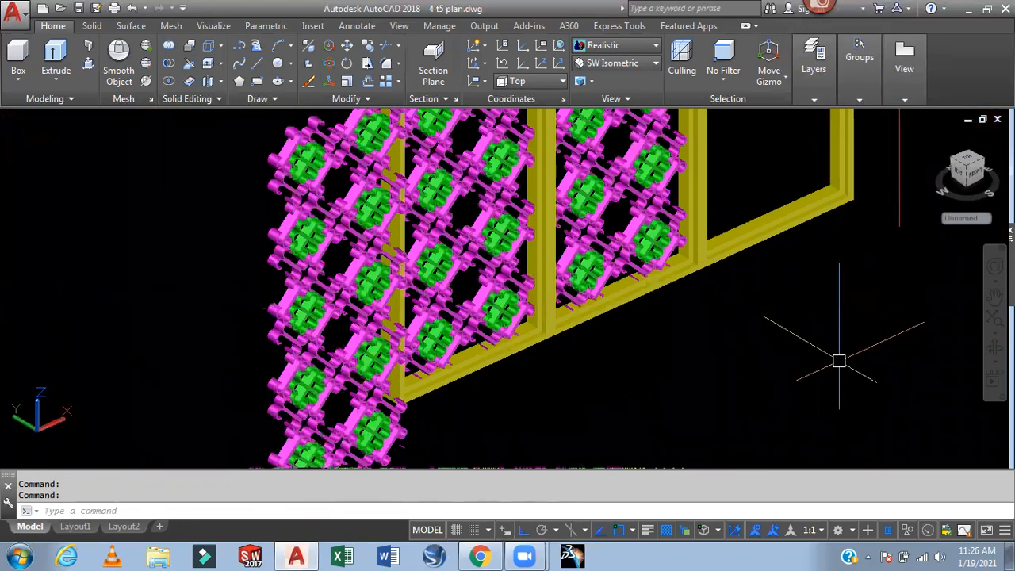
Start copying the loose grille beside the frame and window-select its lowest magenta and green pieces
text(co)
key(Return)
scroll(647, 301, up, 4)
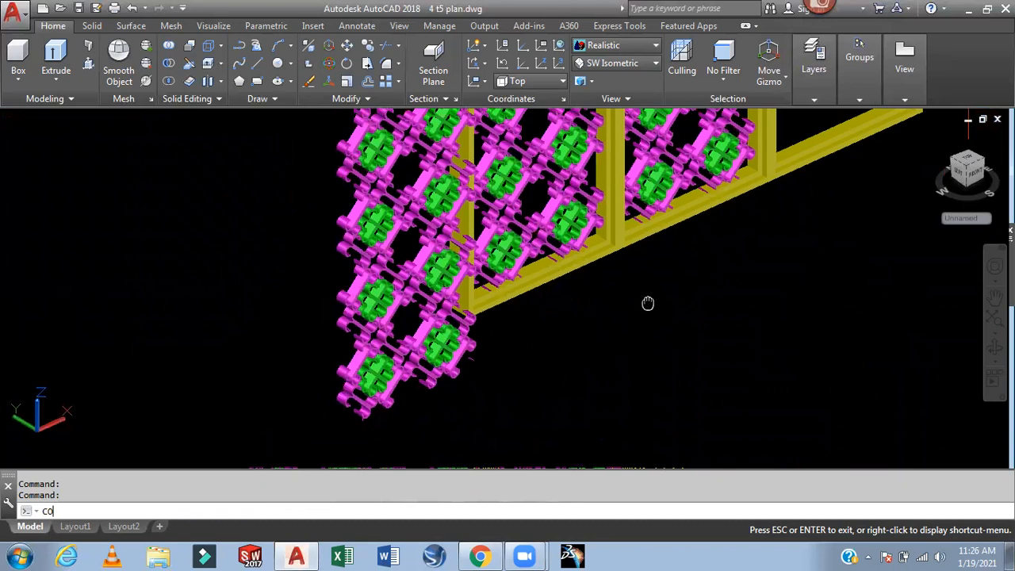
click(484, 345)
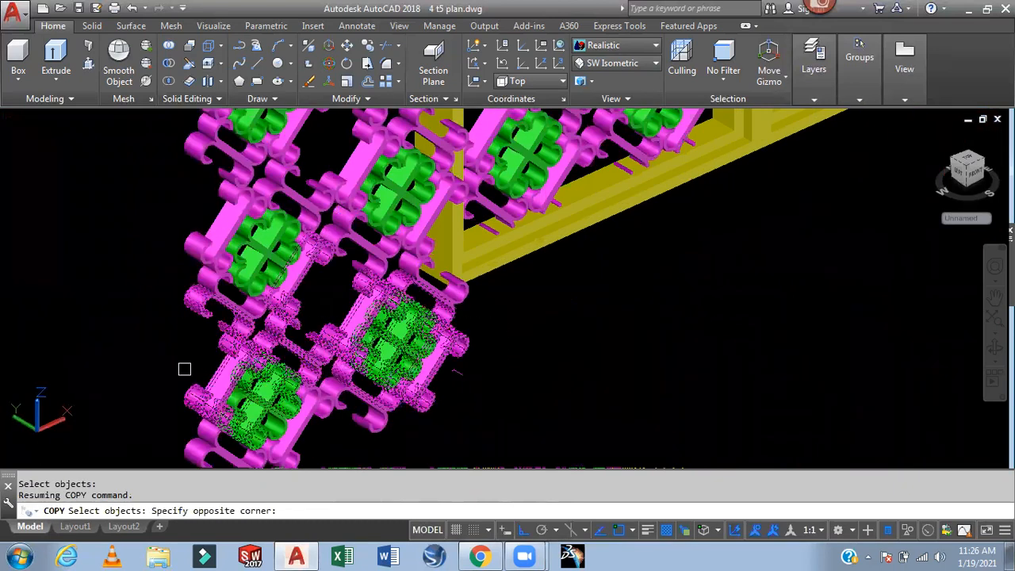
middle_drag(527, 383, 550, 302)
scroll(550, 302, up, 3)
click(430, 335)
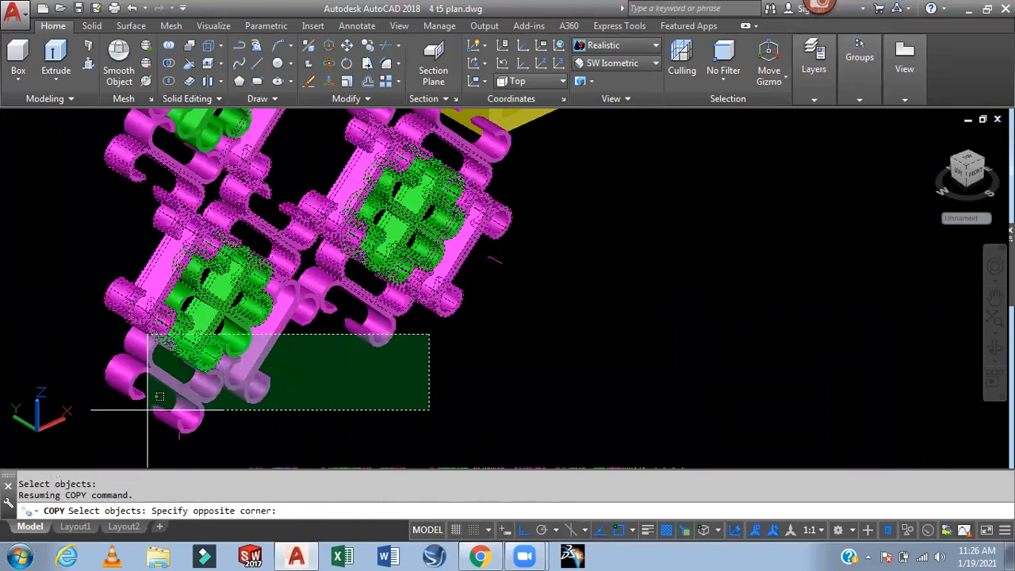
click(165, 400)
Add the magenta scrolls and individual green pieces of the next motifs up the loose grille to the copy selection
scroll(165, 400, up, 3)
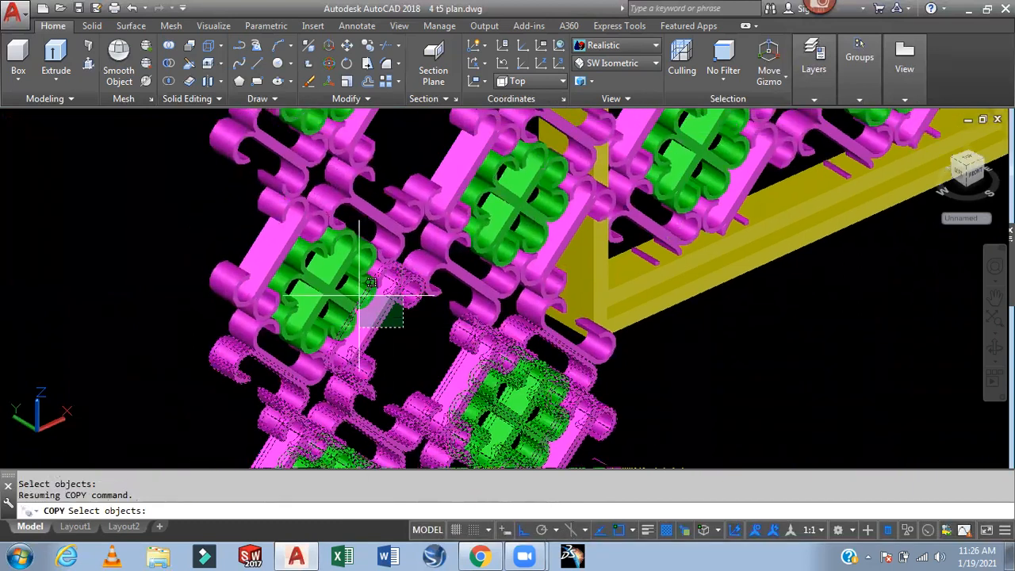
click(237, 214)
scroll(414, 297, up, 3)
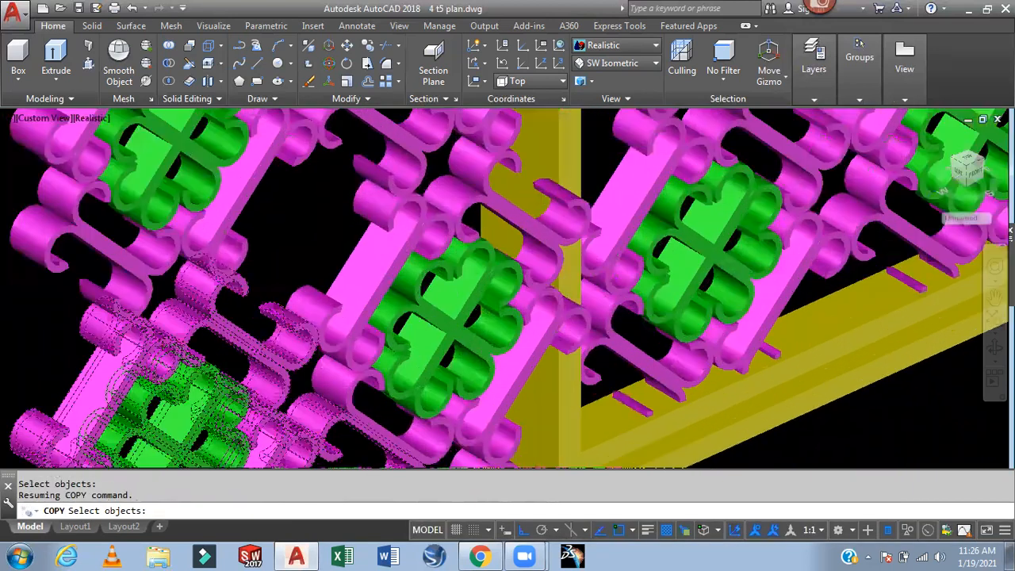
scroll(475, 313, up, 2)
click(485, 323)
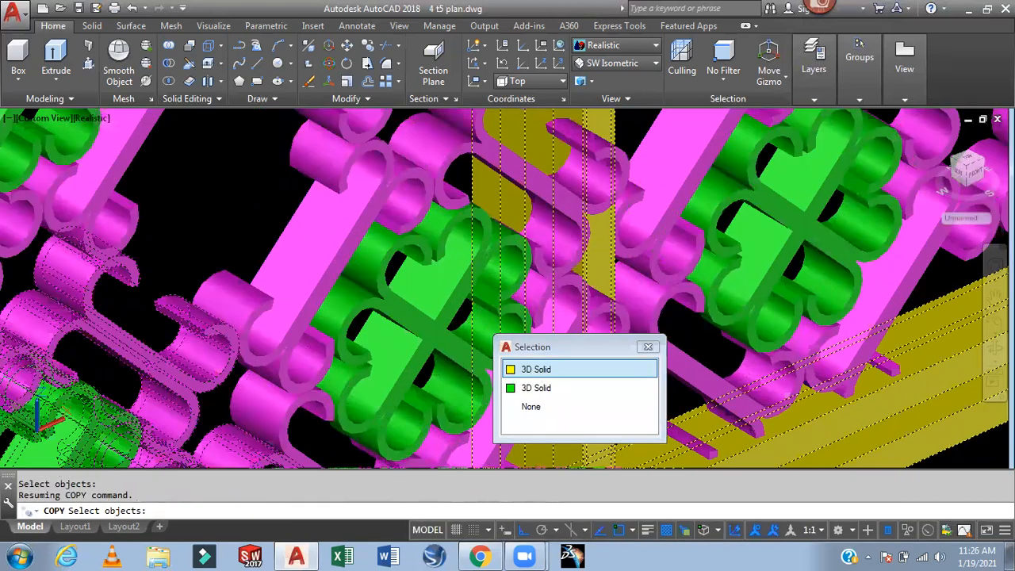
click(422, 292)
click(477, 342)
click(344, 266)
click(373, 306)
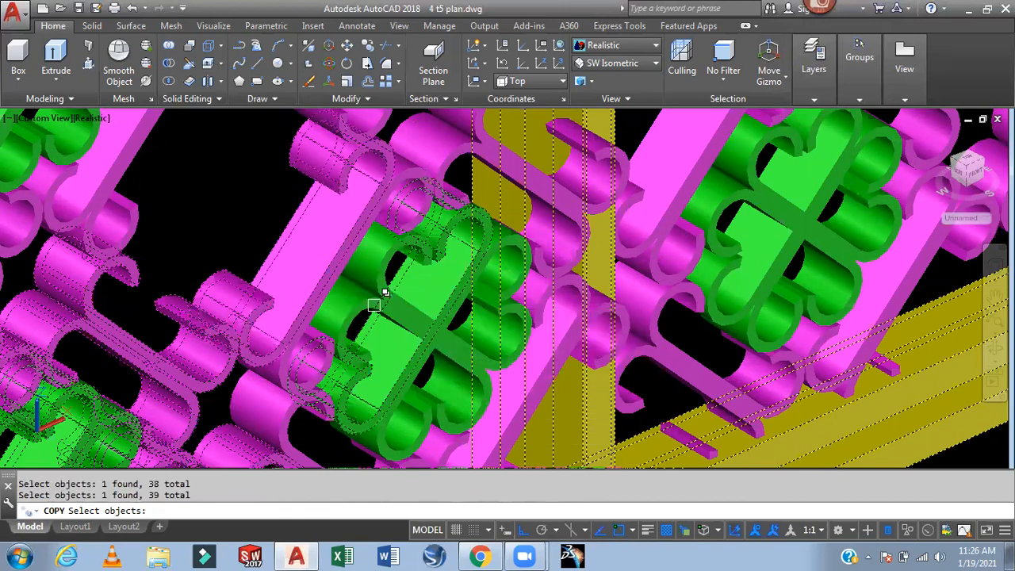
Add the remaining upper rows of the loose grille to the copy selection with a crossing window
scroll(375, 304, down, 6)
middle_drag(371, 123, 392, 312)
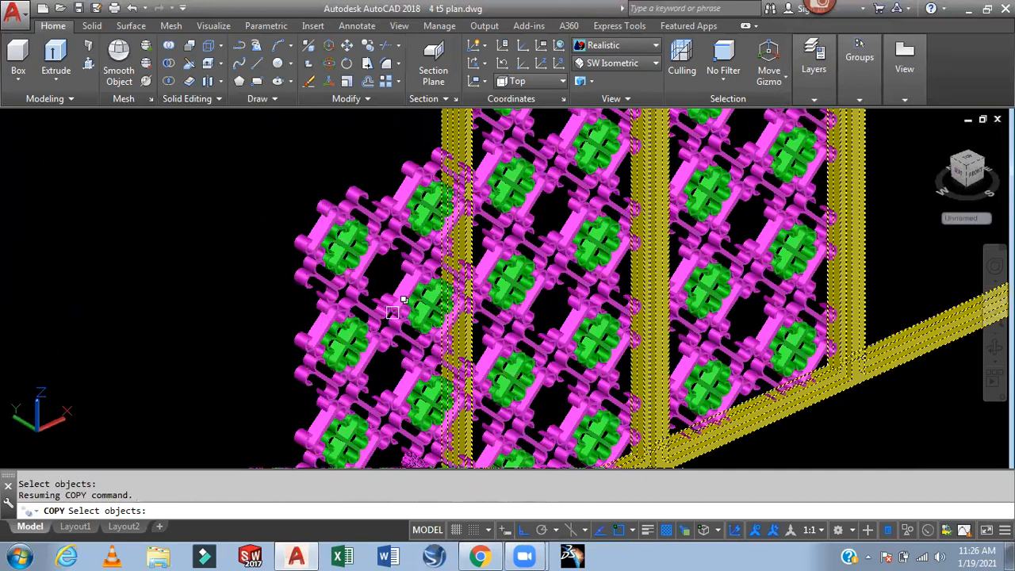
click(428, 141)
middle_drag(283, 407, 290, 254)
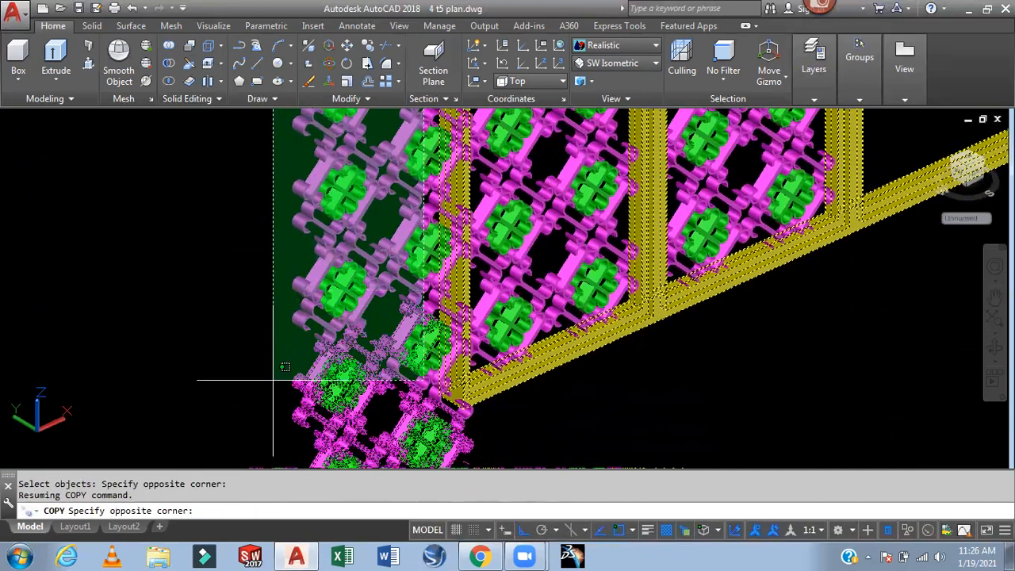
click(266, 310)
middle_drag(265, 310, 238, 428)
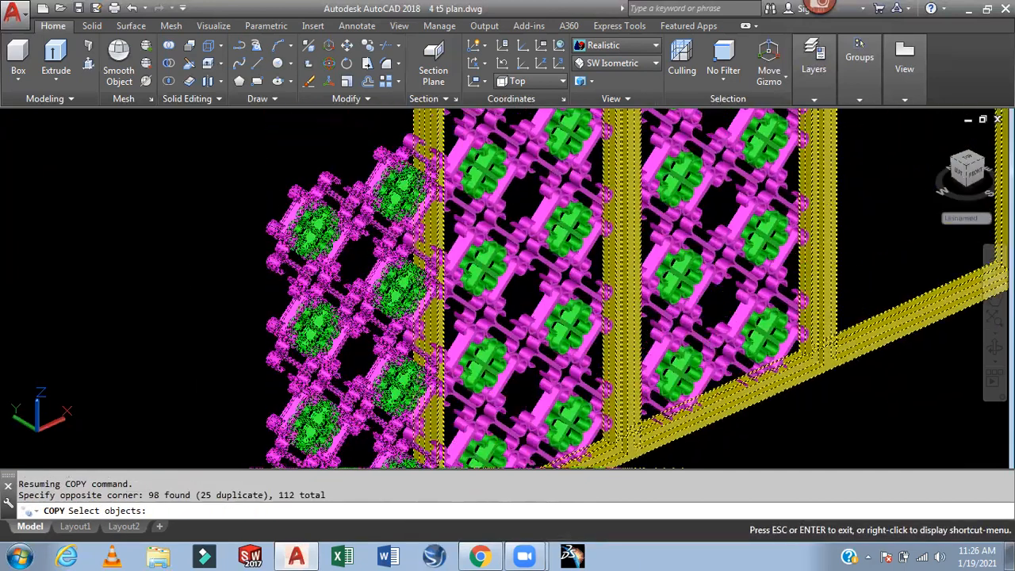
Add the missed magenta scrolls overlapping the yellow frame in the loose grille's upper rows to the copy selection
scroll(456, 163, up, 4)
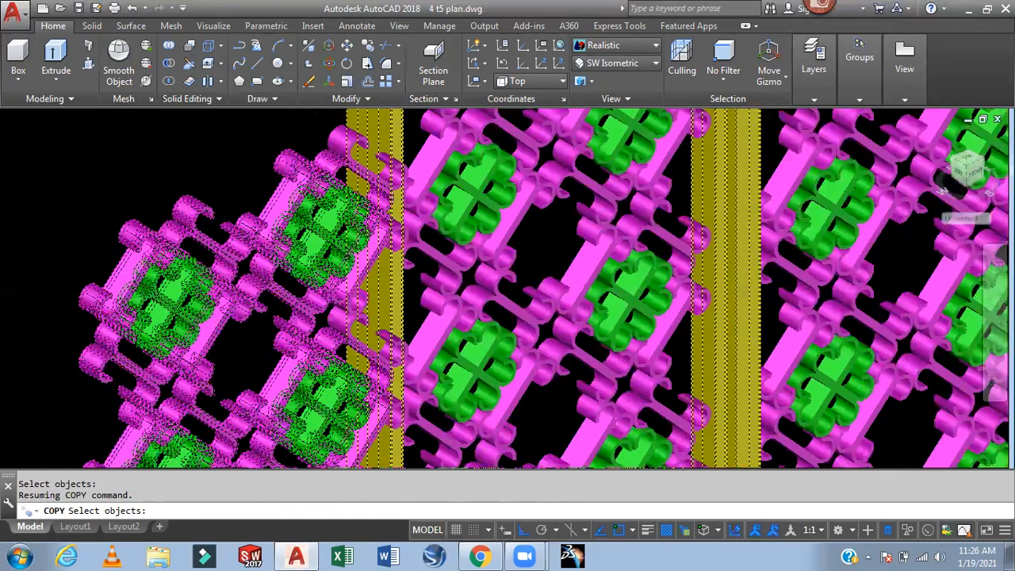
scroll(334, 277, down, 2)
scroll(376, 191, up, 4)
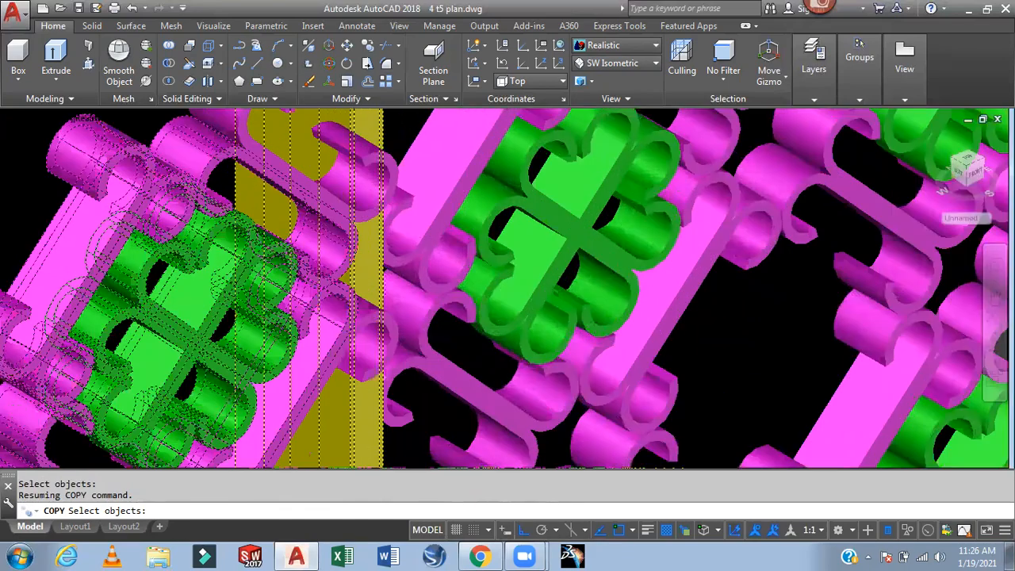
middle_drag(288, 172, 329, 332)
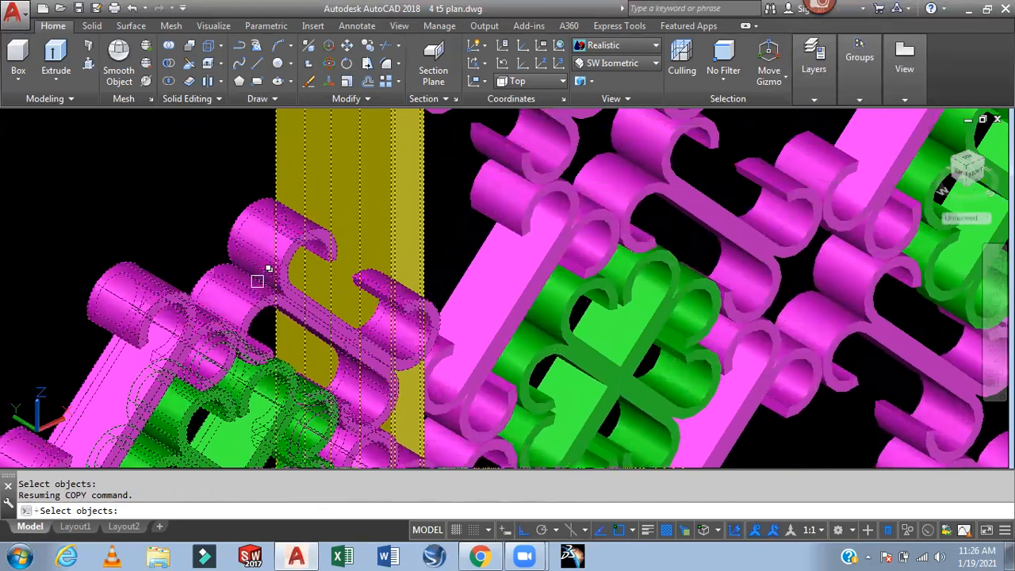
click(257, 311)
middle_drag(258, 312, 195, 136)
middle_drag(215, 257, 183, 169)
scroll(309, 182, up, 2)
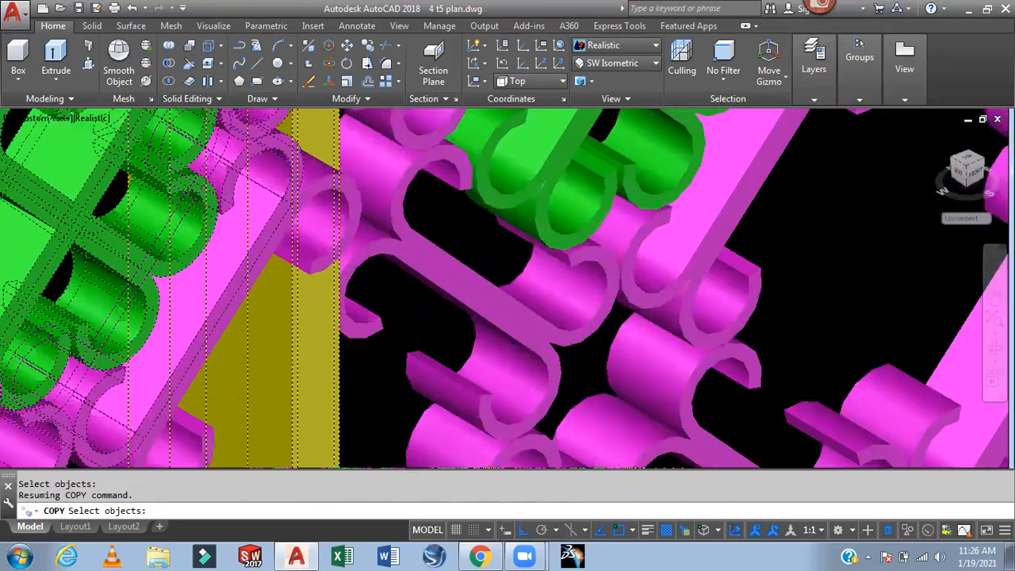
scroll(370, 270, up, 2)
click(371, 270)
click(389, 238)
scroll(370, 271, down, 3)
middle_drag(366, 269, 344, 128)
scroll(321, 345, up, 3)
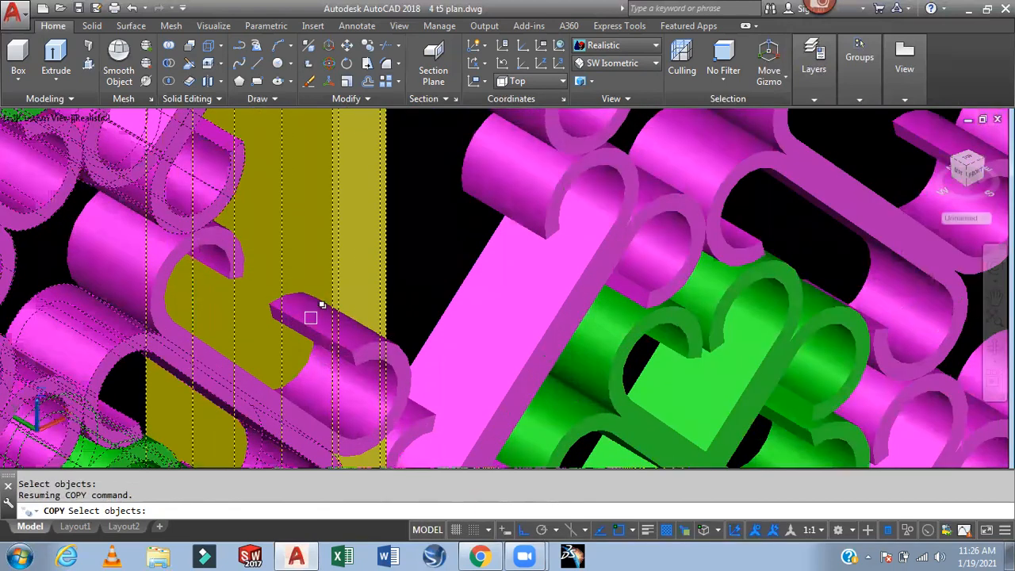
click(344, 333)
click(376, 374)
Add the next magenta scrolls down the loose grille's frame-side edge to the copy selection, picking the magenta solids among the overlapping candidates
scroll(424, 355, down, 2)
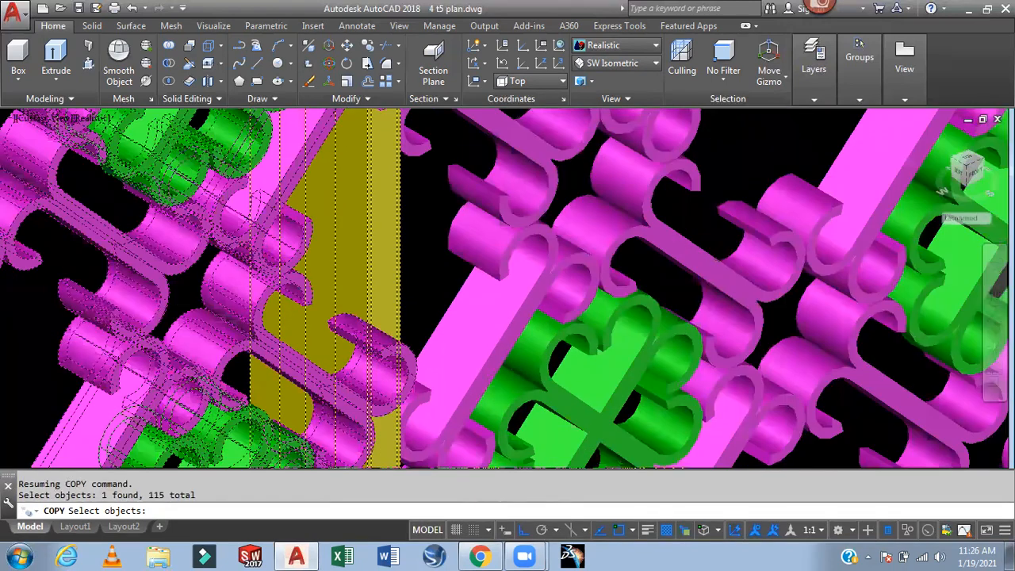
scroll(417, 331, up, 3)
scroll(417, 331, up, 2)
click(398, 324)
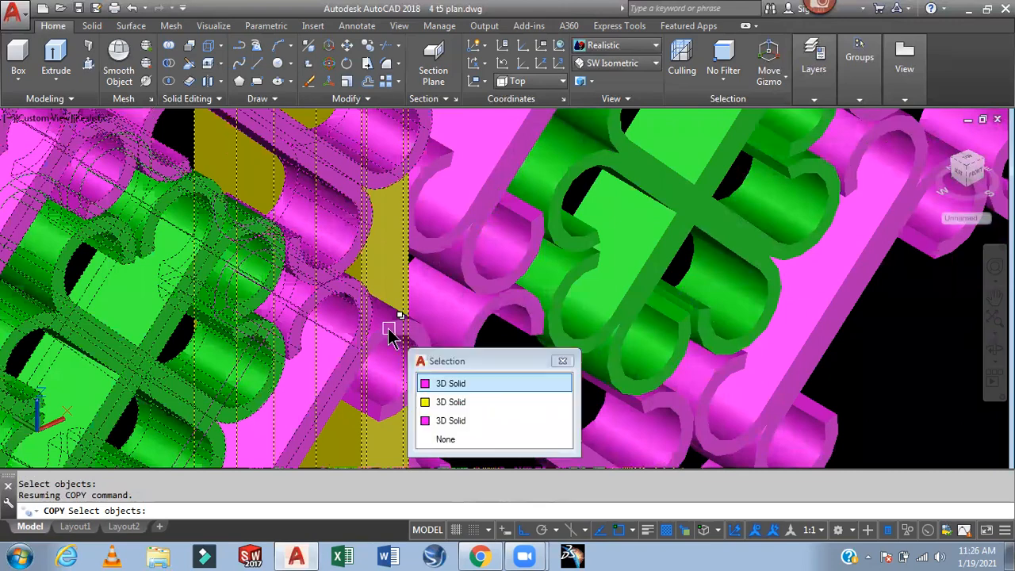
click(467, 378)
middle_drag(456, 395, 417, 167)
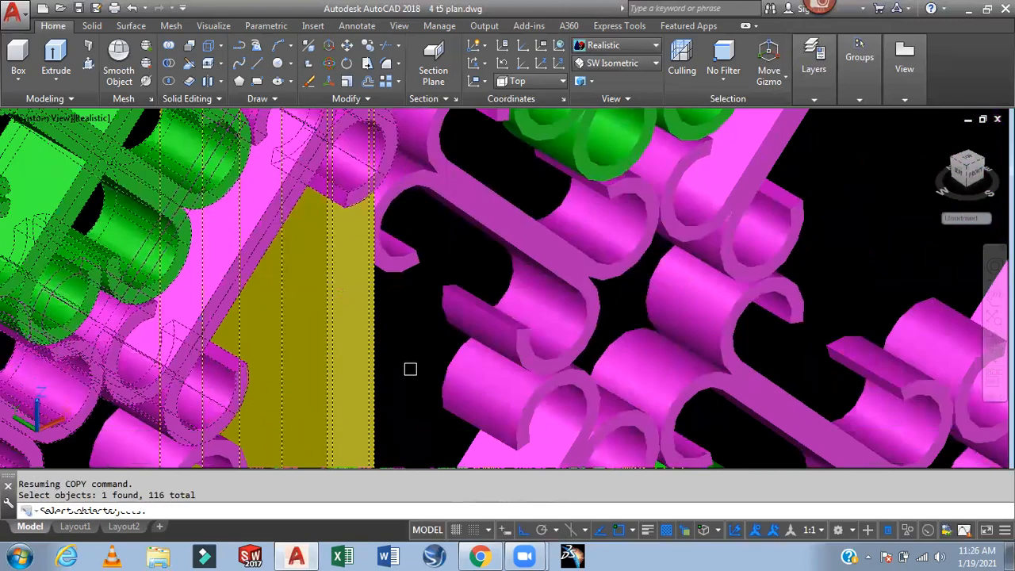
middle_drag(410, 369, 424, 171)
middle_drag(416, 293, 432, 191)
click(332, 235)
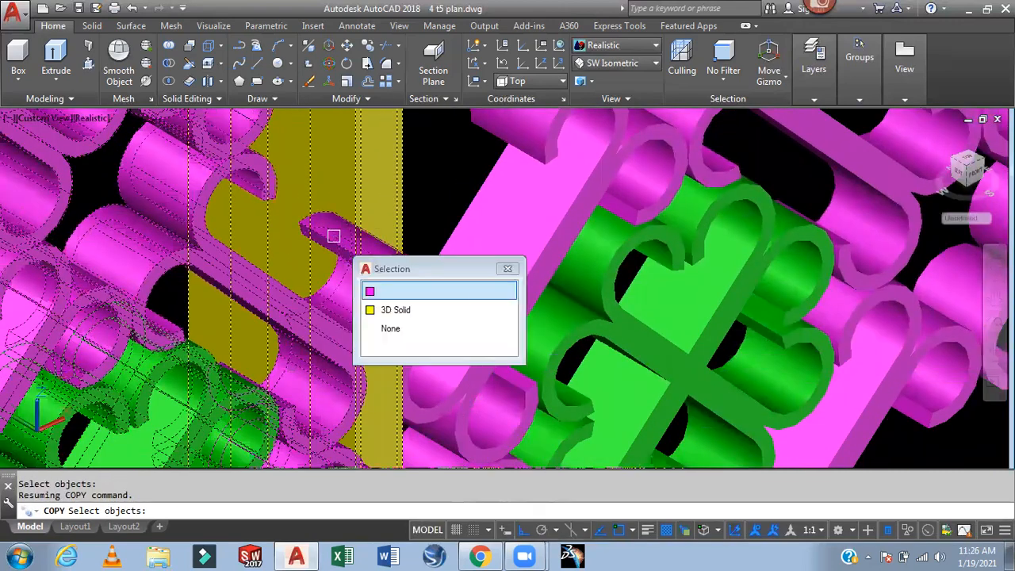
click(440, 293)
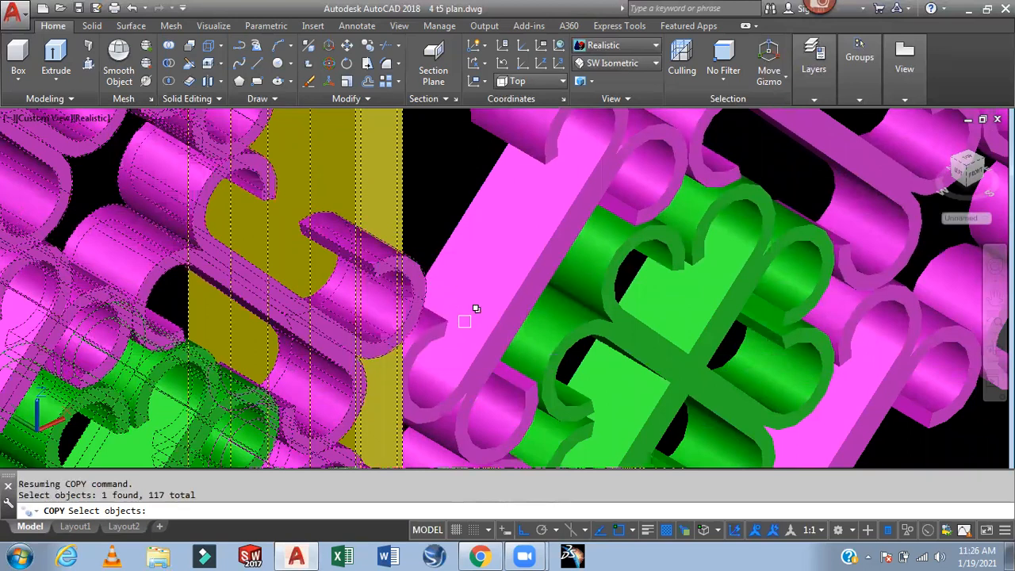
Remove the yellow window frame solid from the copy selection
scroll(465, 321, down, 4)
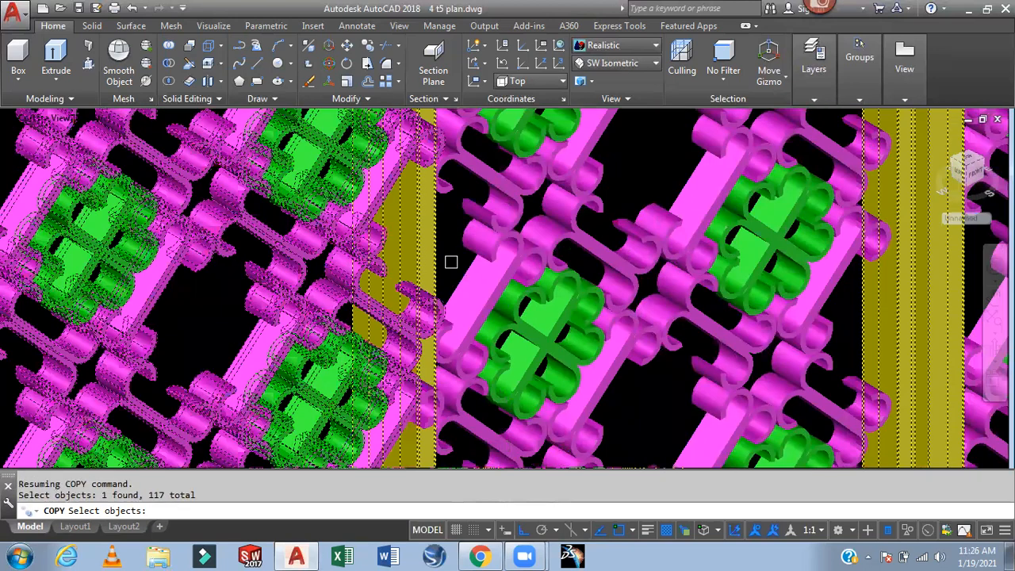
click(418, 286)
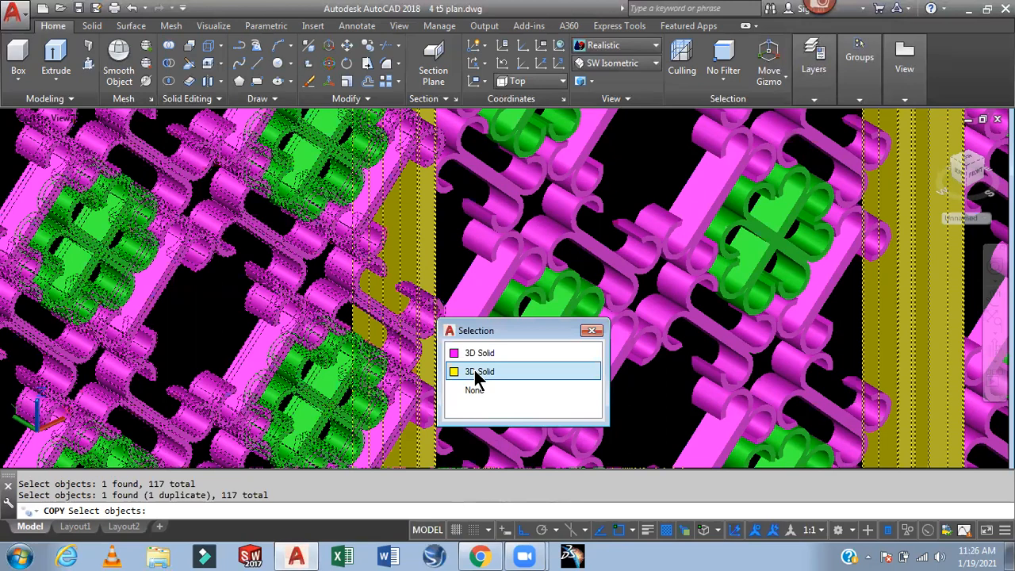
click(474, 372)
shift+click(423, 244)
shift+middle_drag(421, 266, 351, 313)
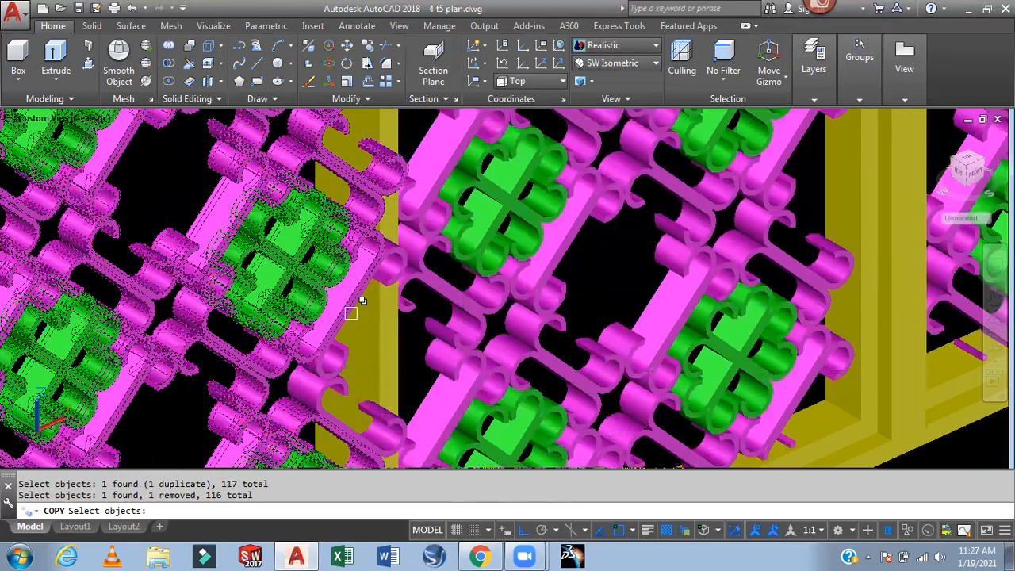
Add two more frame-side magenta scrolls in the middle rows of the loose grille to the copy selection
scroll(376, 308, up, 2)
click(398, 249)
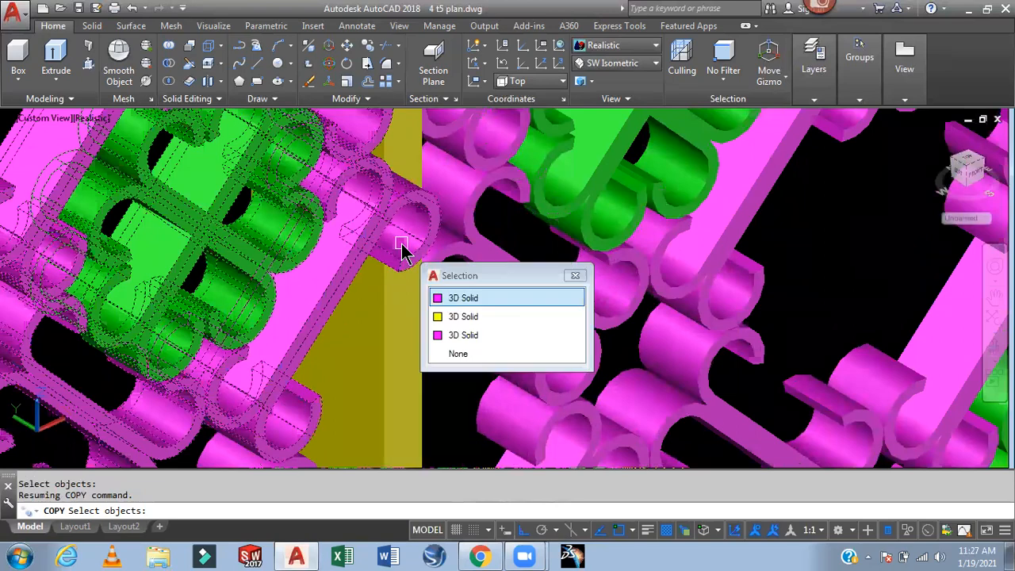
click(466, 296)
middle_drag(353, 340, 369, 161)
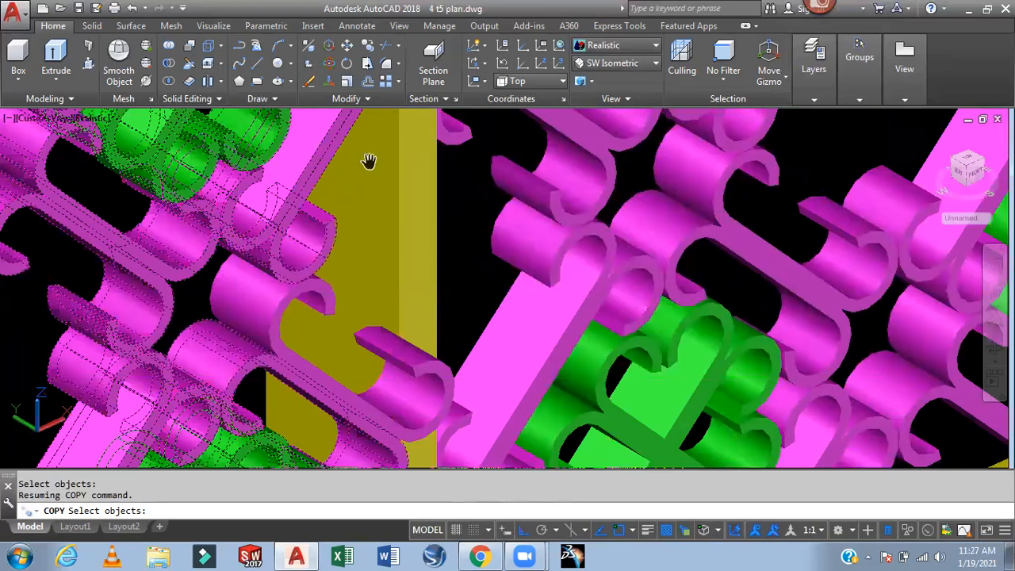
click(380, 341)
click(447, 394)
scroll(516, 323, down, 2)
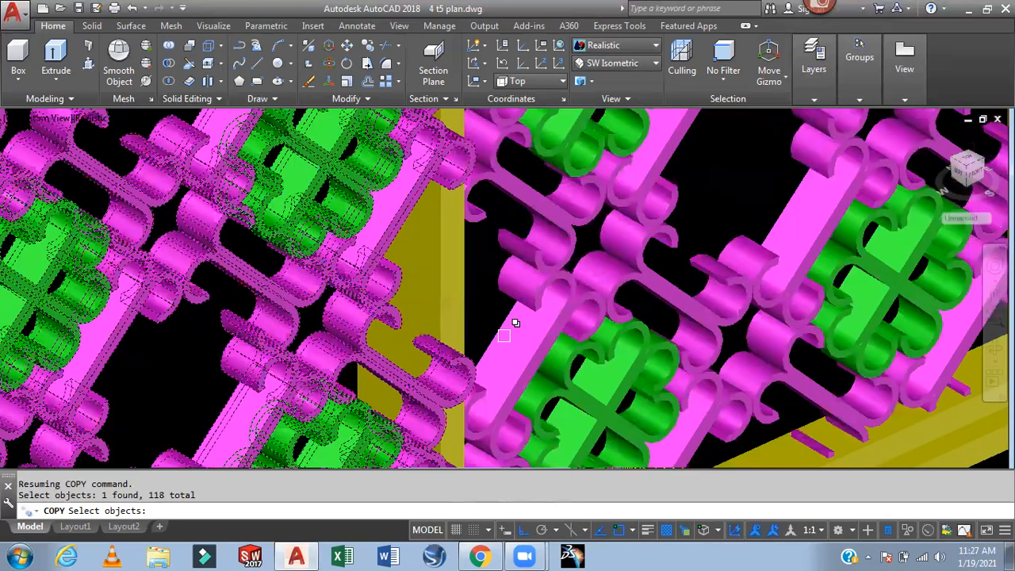
Add the remaining magenta scrolls near the frame's lower corner to the copy selection and check the grille's lower end
scroll(468, 224, down, 3)
scroll(421, 272, up, 4)
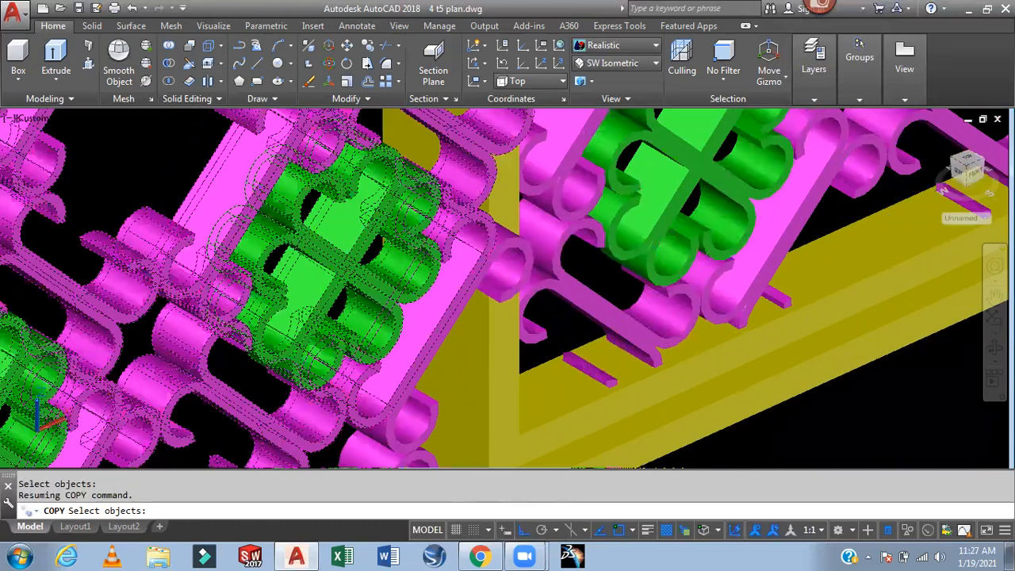
click(501, 289)
click(570, 327)
middle_drag(470, 380, 470, 139)
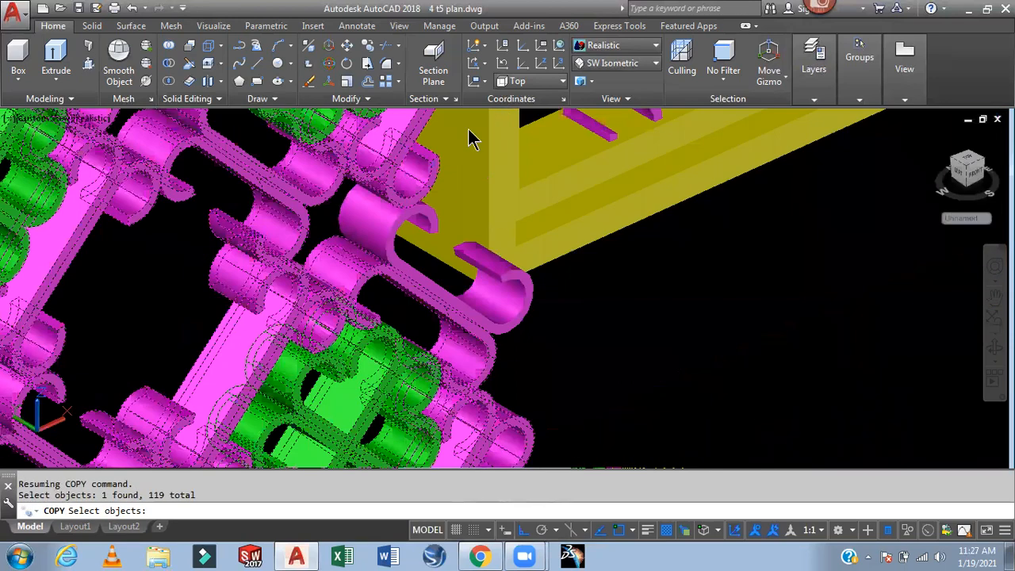
scroll(556, 341, down, 3)
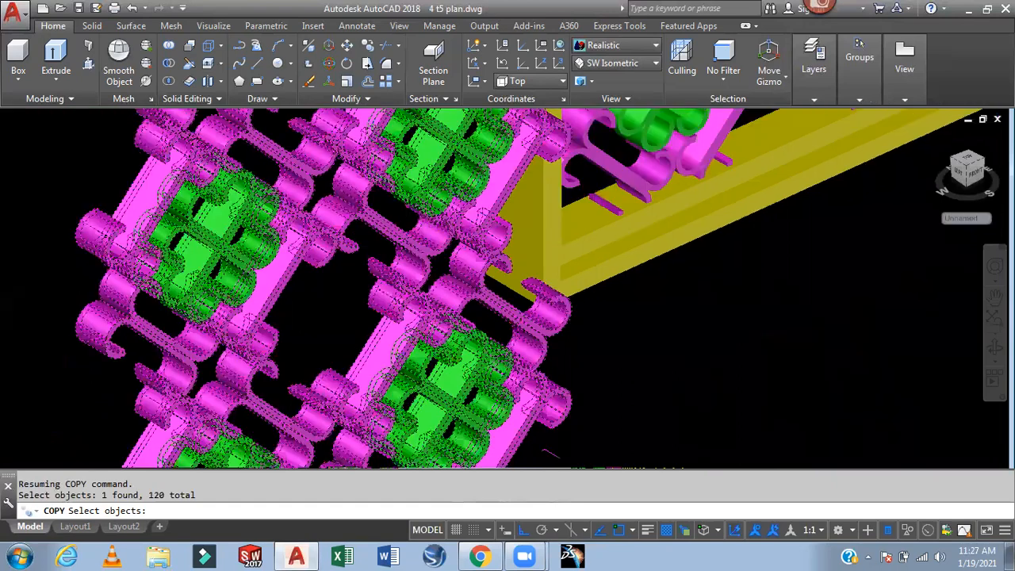
middle_drag(577, 432, 560, 312)
scroll(561, 310, up, 2)
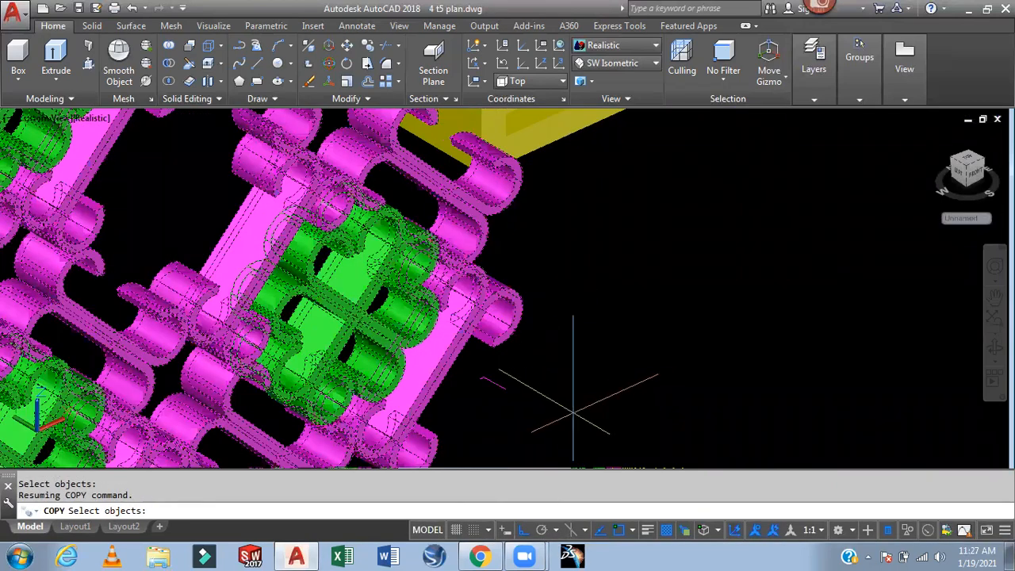
Copy the selected grille from the end of its short reference line into the empty third opening of the yellow frame
key(Return)
click(505, 389)
scroll(579, 273, down, 3)
middle_drag(722, 207, 411, 423)
middle_drag(777, 293, 292, 468)
middle_drag(685, 238, 295, 384)
scroll(447, 220, up, 6)
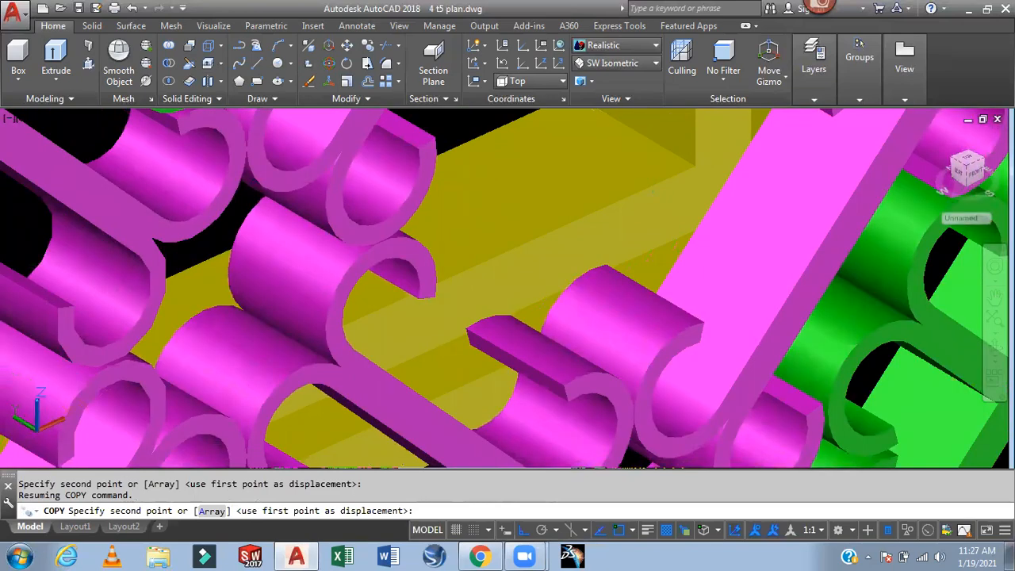
click(654, 194)
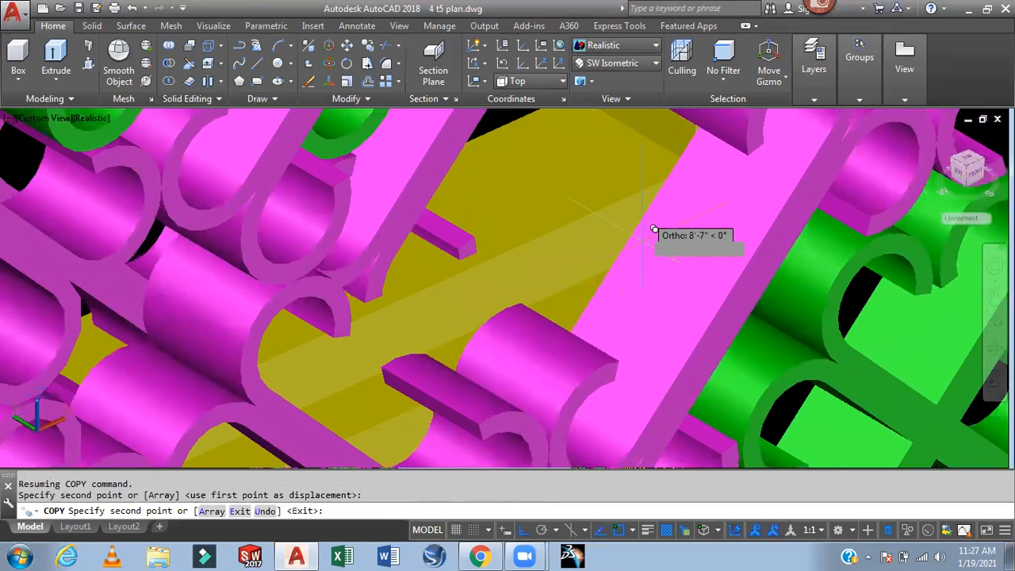
key(Escape)
scroll(747, 242, down, 10)
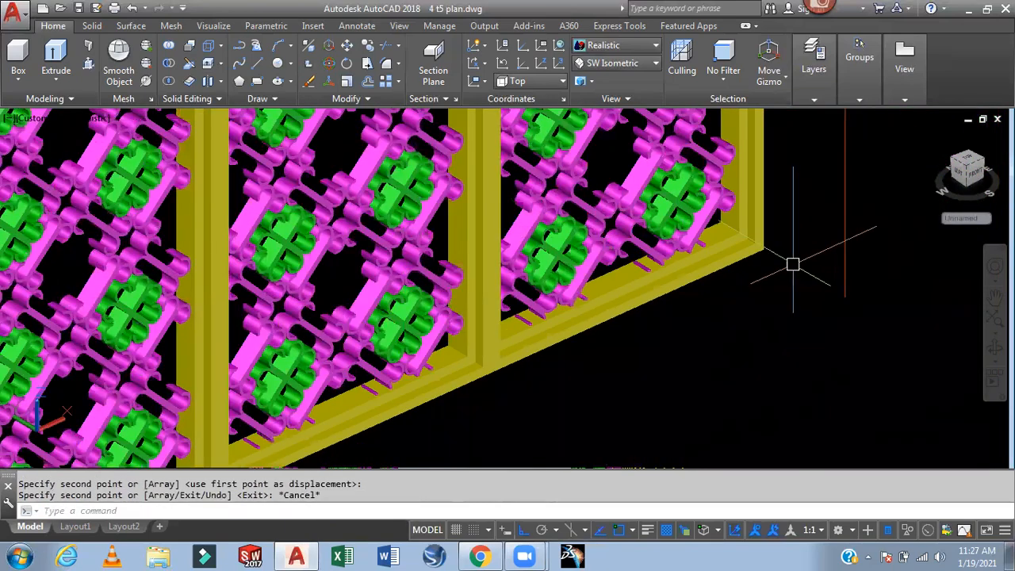
middle_drag(792, 262, 710, 351)
scroll(569, 308, up, 2)
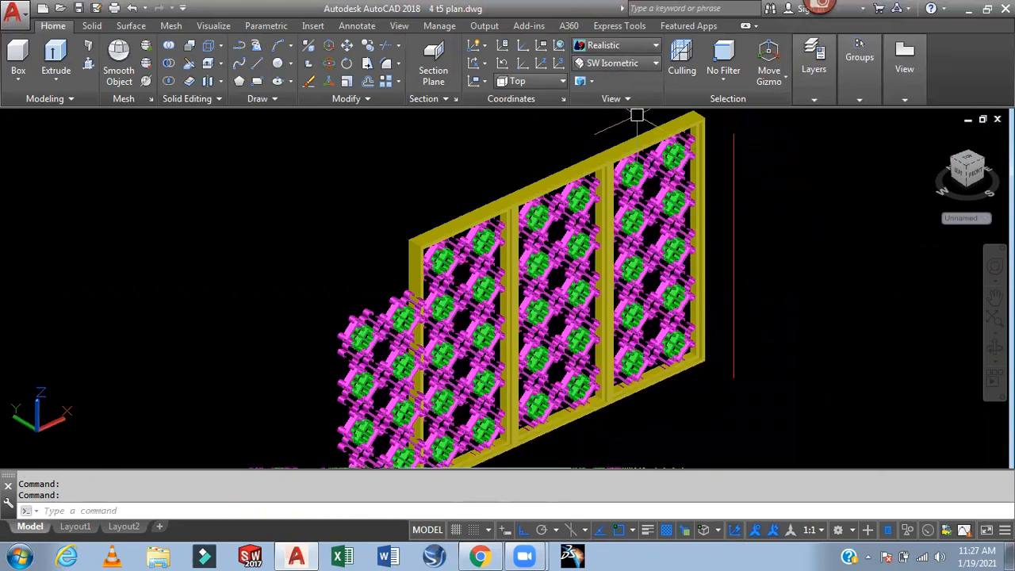
Show the filled window frame in Front view with the 2D Wireframe visual style
click(630, 67)
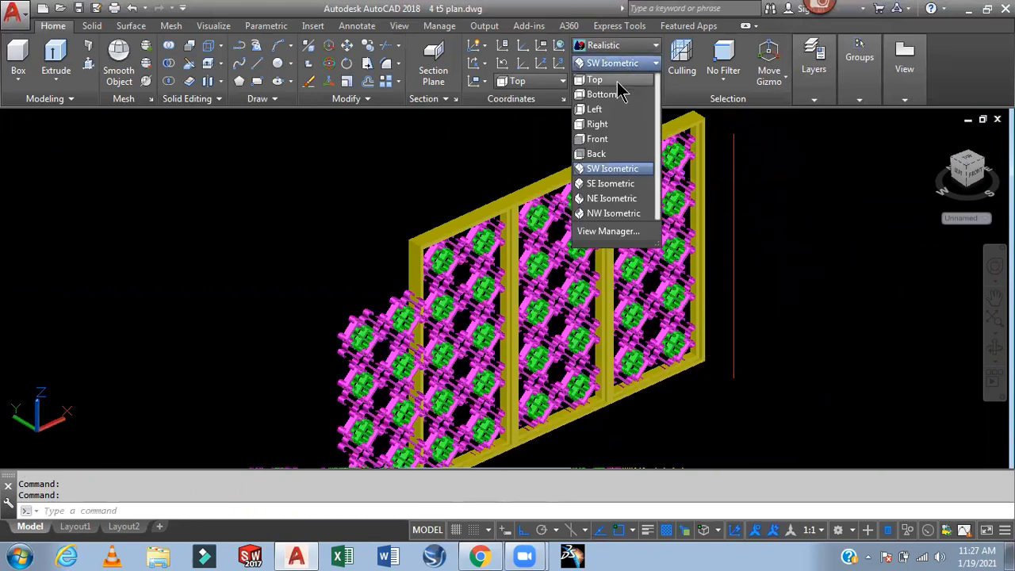
click(787, 226)
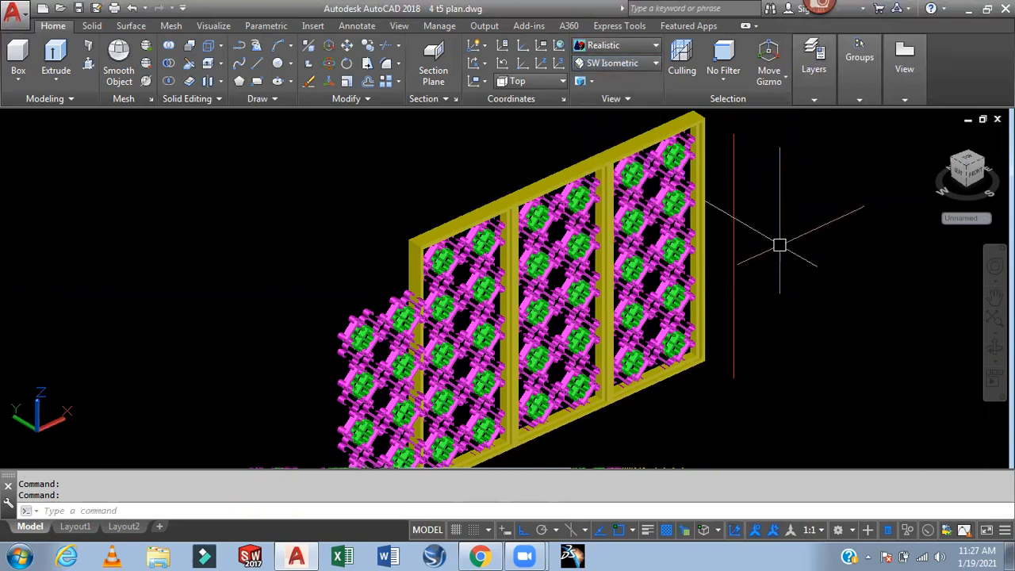
scroll(582, 167, up, 5)
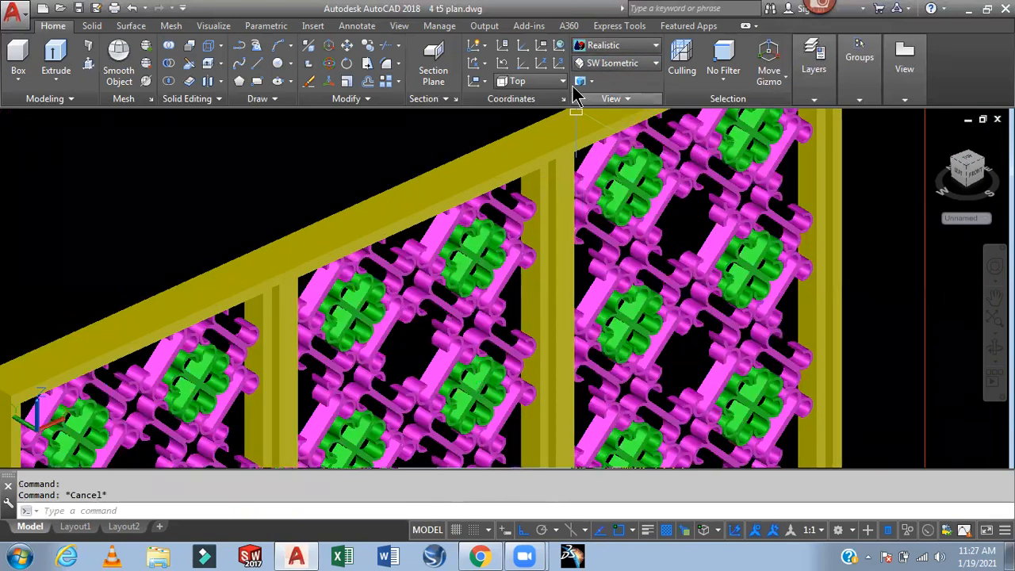
click(615, 64)
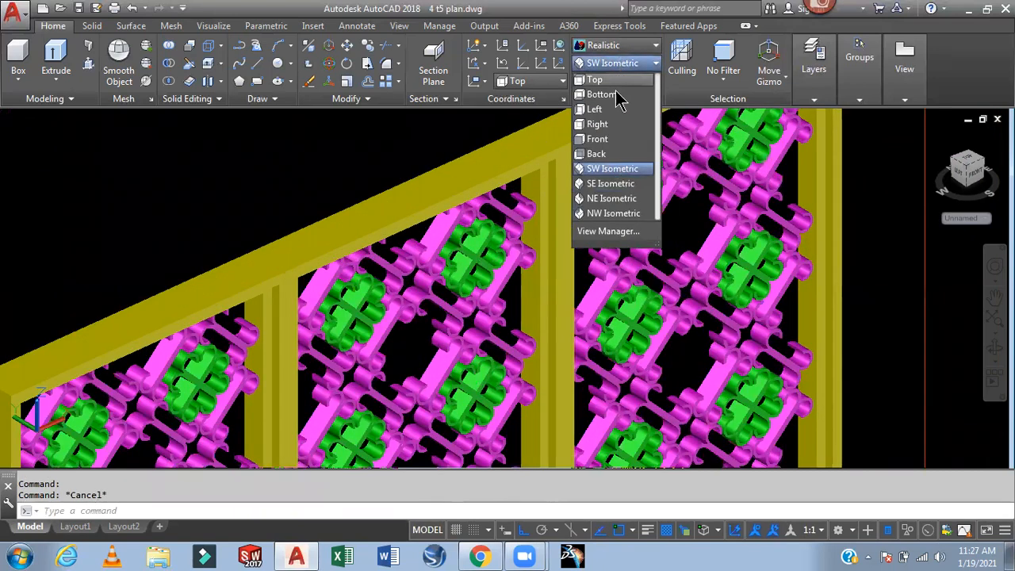
click(607, 145)
middle_drag(822, 213, 608, 205)
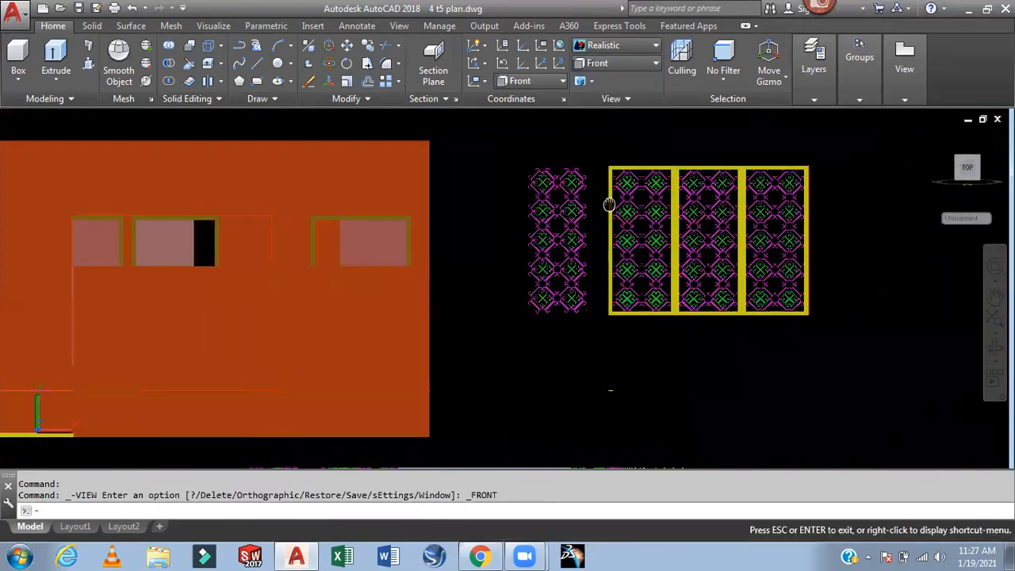
scroll(616, 127, up, 3)
click(614, 45)
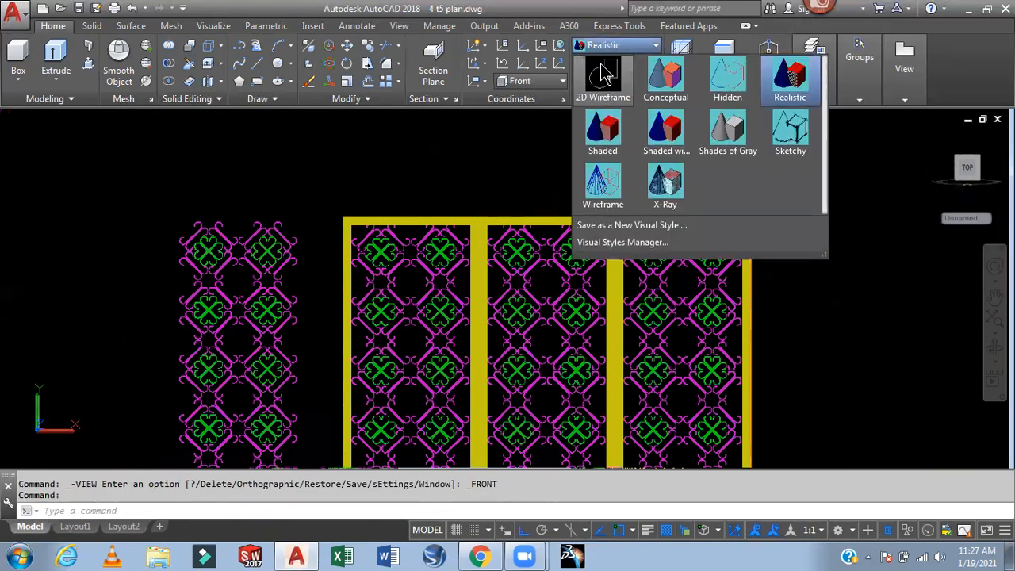
click(601, 73)
scroll(399, 167, up, 3)
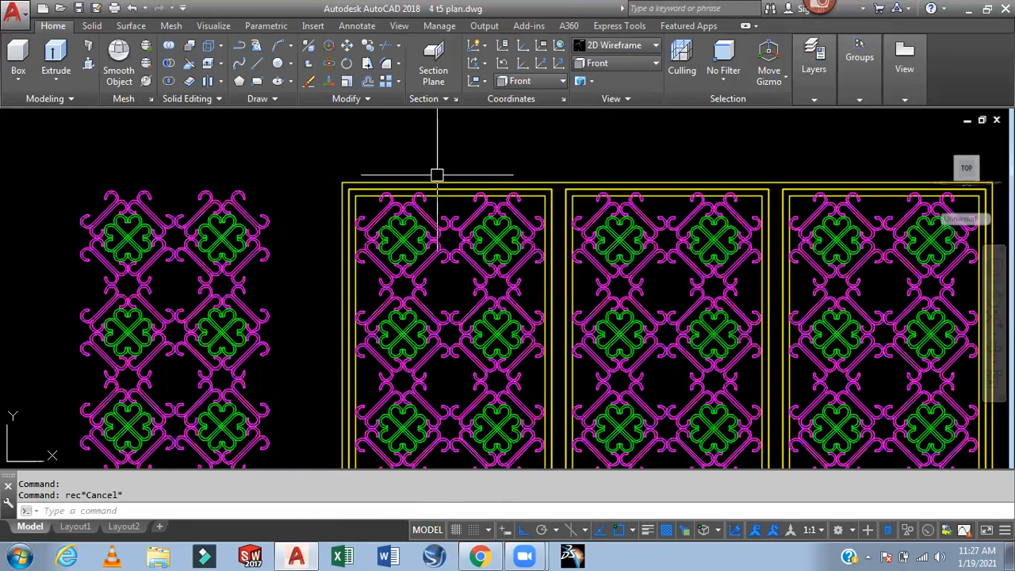
Set the current drawing colour to a blue shade from the index colours
key(BackSpace)
text(col)
key(Return)
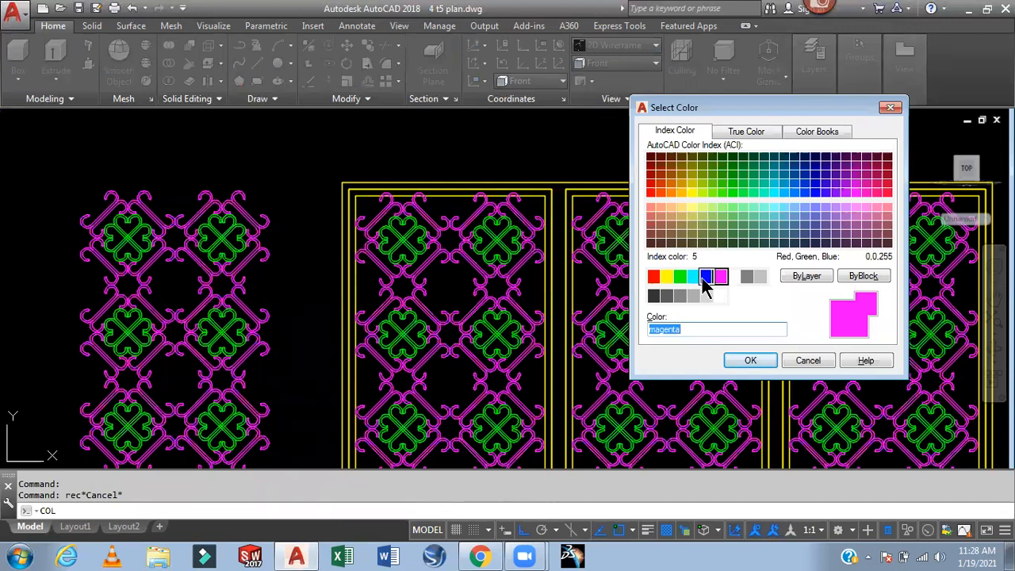
click(802, 182)
click(750, 362)
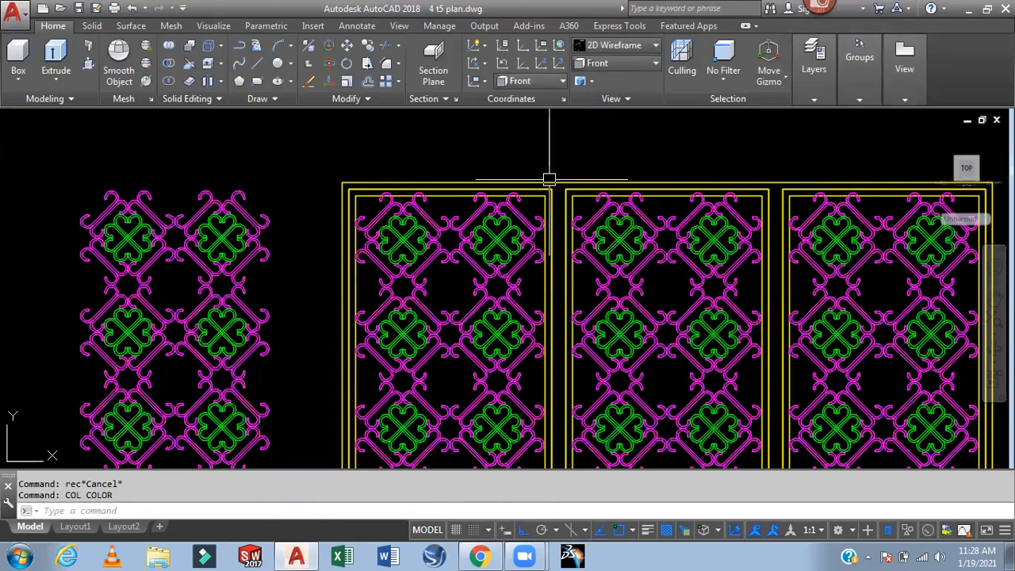
Draw a blue rectangle over the first window opening, between opposite corners of the opening's outer yellow border
key(Return)
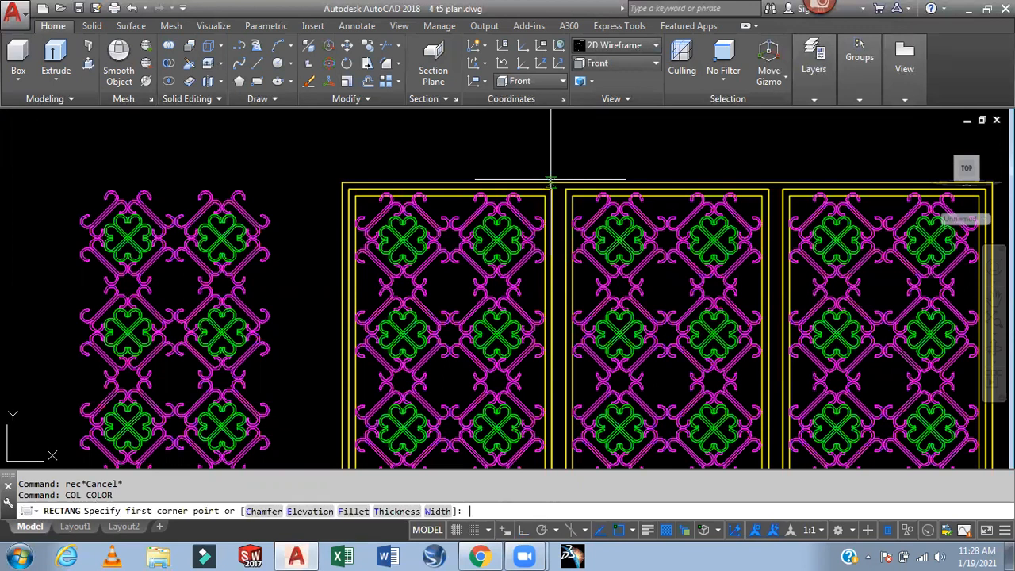
scroll(370, 192, up, 4)
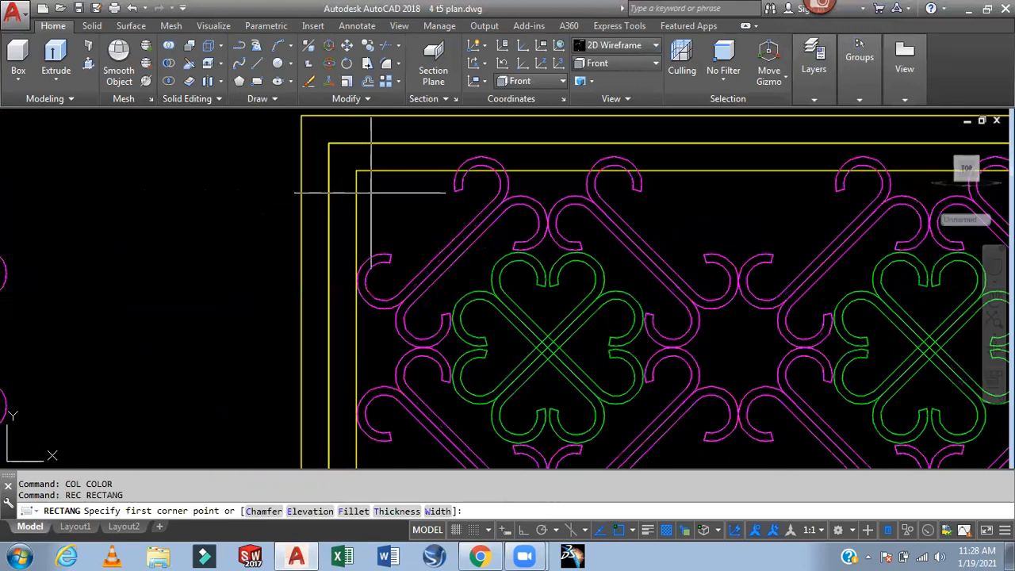
click(327, 143)
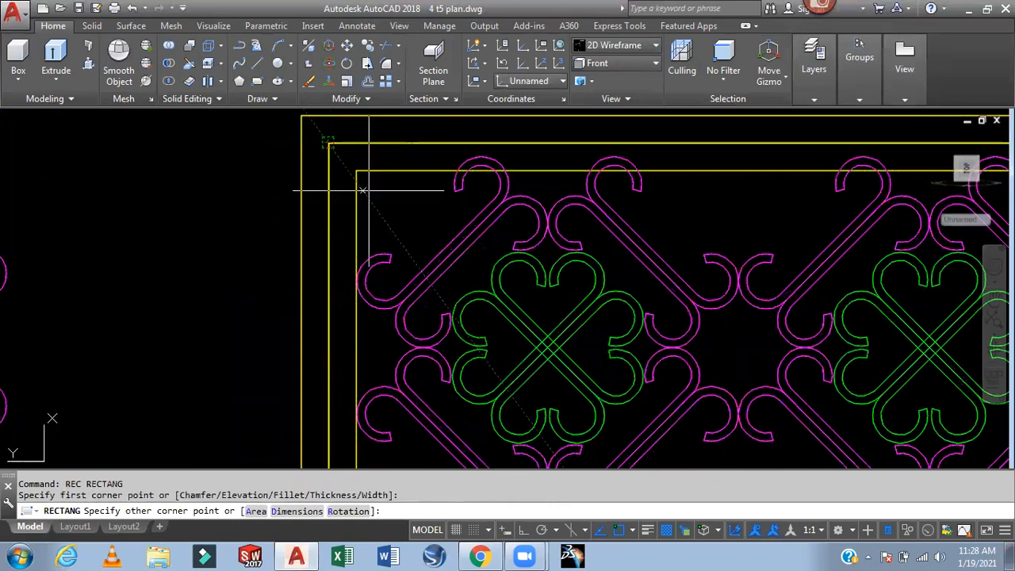
scroll(328, 142, down, 6)
scroll(524, 353, up, 4)
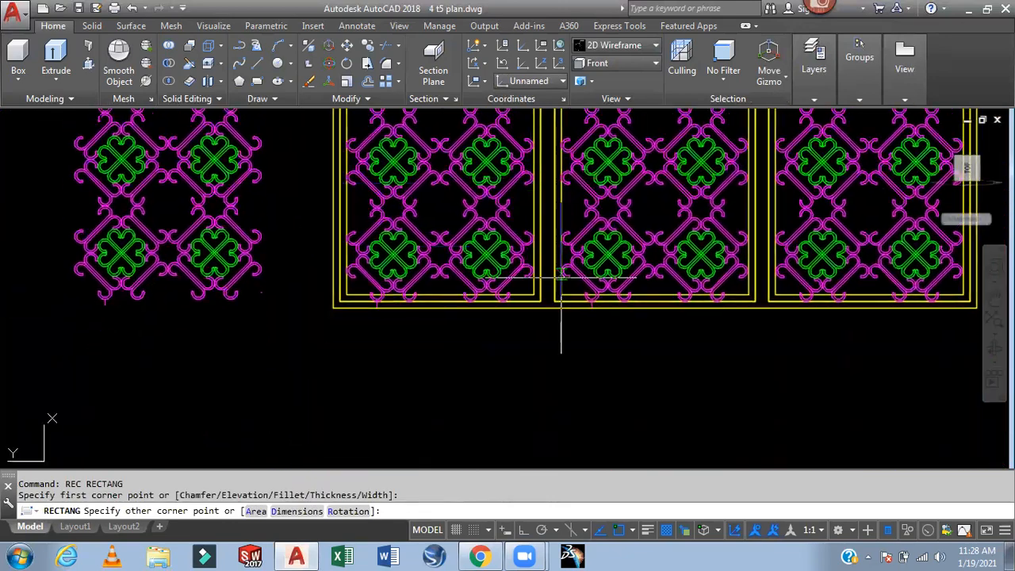
Draw a blue rectangle over the middle window opening, between opposite corners of its outer yellow border
scroll(528, 252, down, 2)
scroll(528, 252, up, 1)
middle_drag(585, 252, 577, 425)
scroll(603, 195, down, 1)
middle_drag(594, 233, 587, 290)
scroll(464, 187, up, 5)
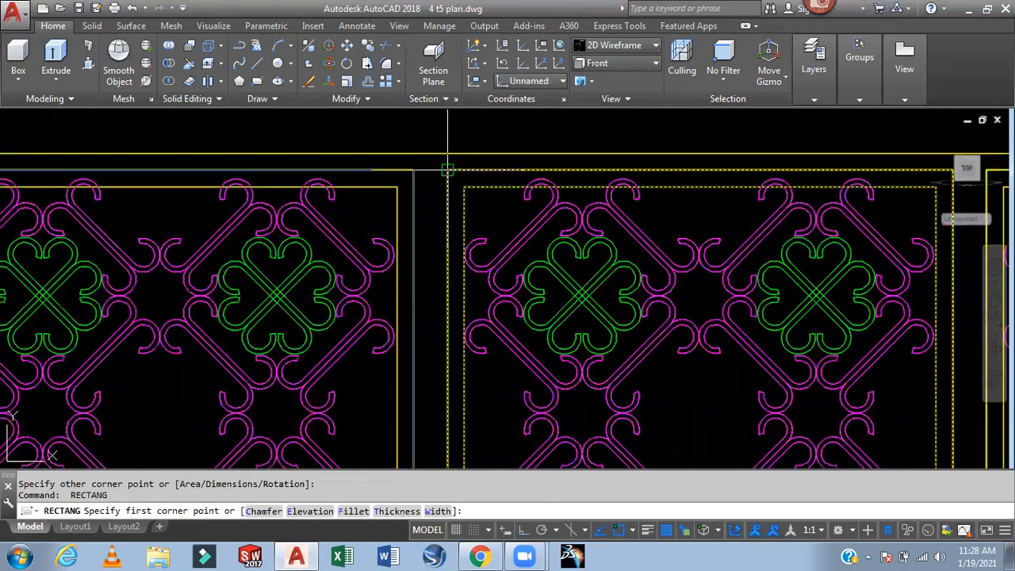
click(447, 169)
scroll(593, 326, down, 4)
middle_drag(759, 405, 639, 242)
middle_drag(576, 387, 585, 309)
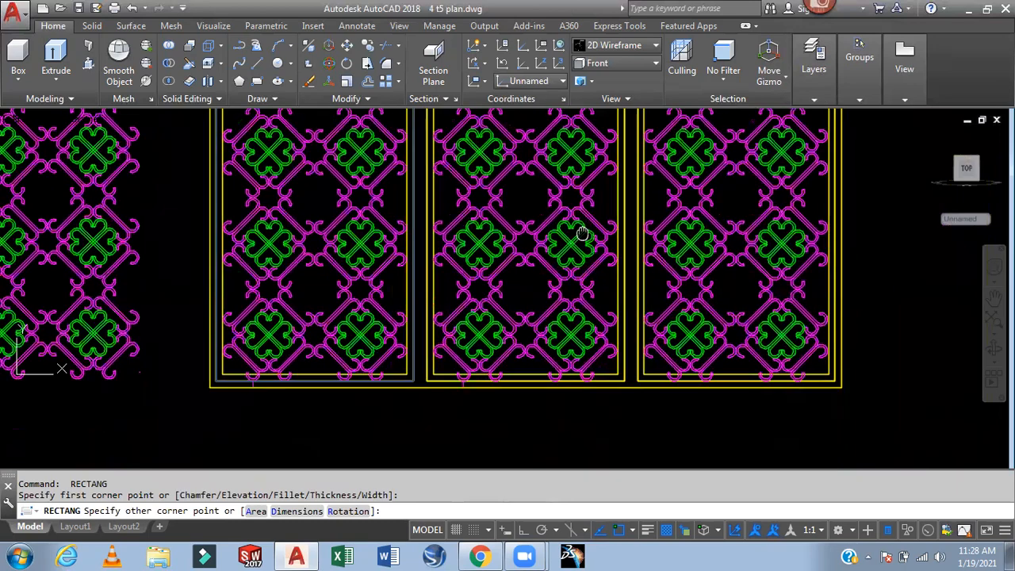
scroll(631, 358, up, 4)
click(631, 359)
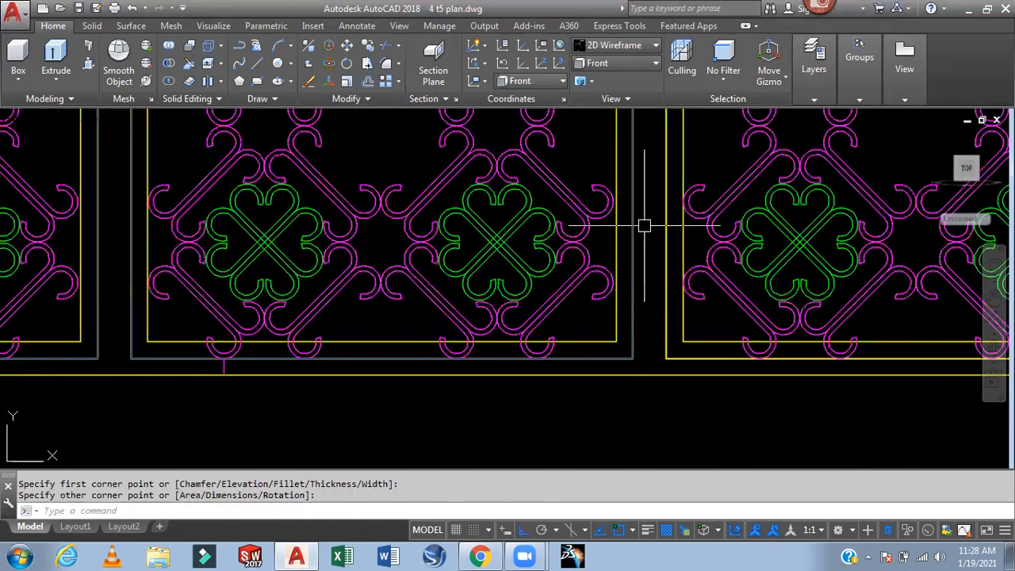
Draw a blue rectangle over the third window opening, between opposite corners of its outer yellow border
scroll(643, 225, down, 4)
middle_drag(683, 191, 649, 374)
scroll(590, 242, up, 5)
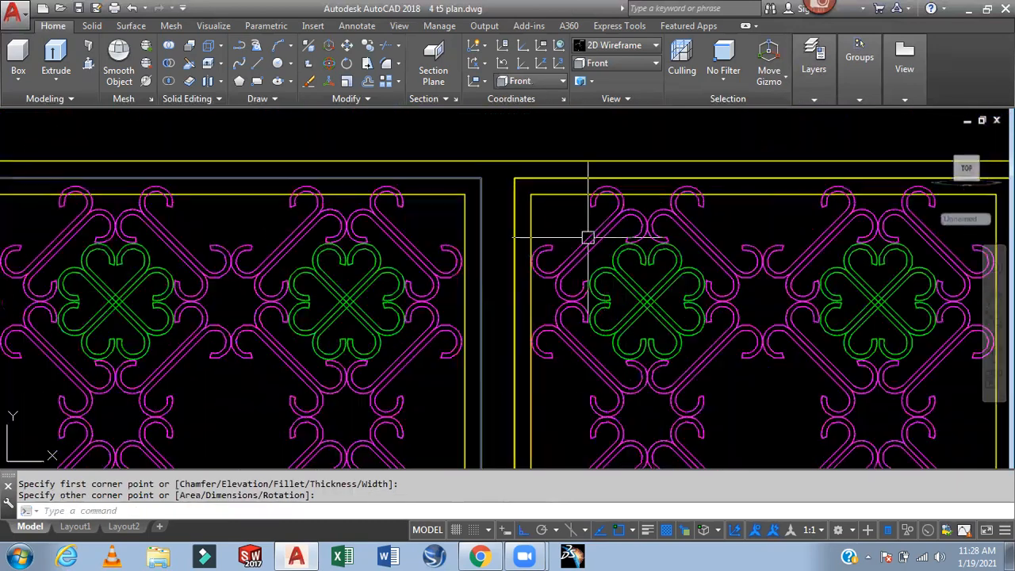
key(Return)
click(514, 176)
scroll(514, 176, down, 5)
scroll(679, 351, up, 2)
middle_drag(679, 351, 680, 264)
scroll(695, 302, up, 4)
click(738, 336)
scroll(851, 305, down, 4)
scroll(851, 305, down, 2)
middle_drag(852, 305, 759, 412)
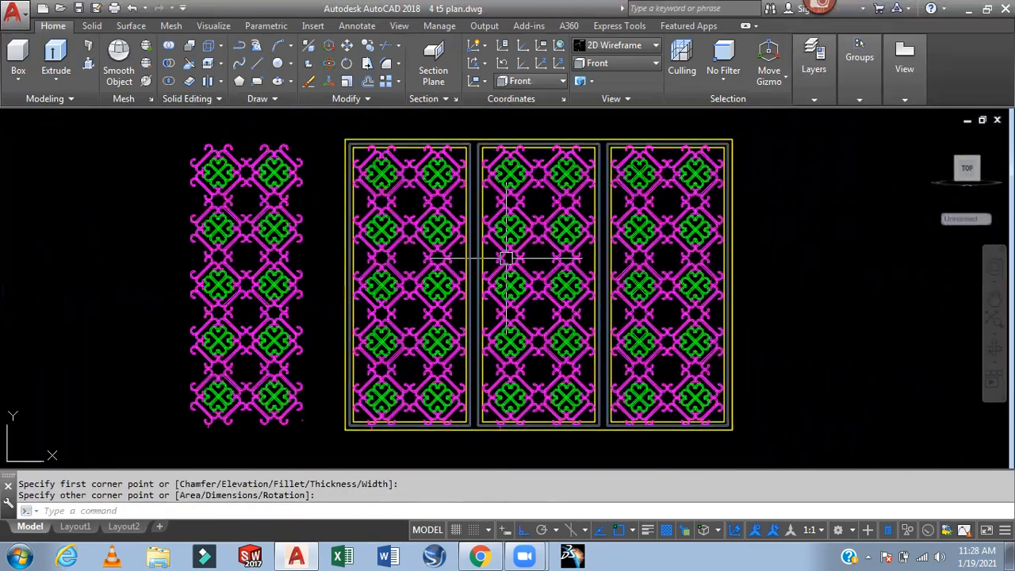
Extrude the three blue rectangles in the window openings to a height of 1 inch
scroll(394, 180, up, 2)
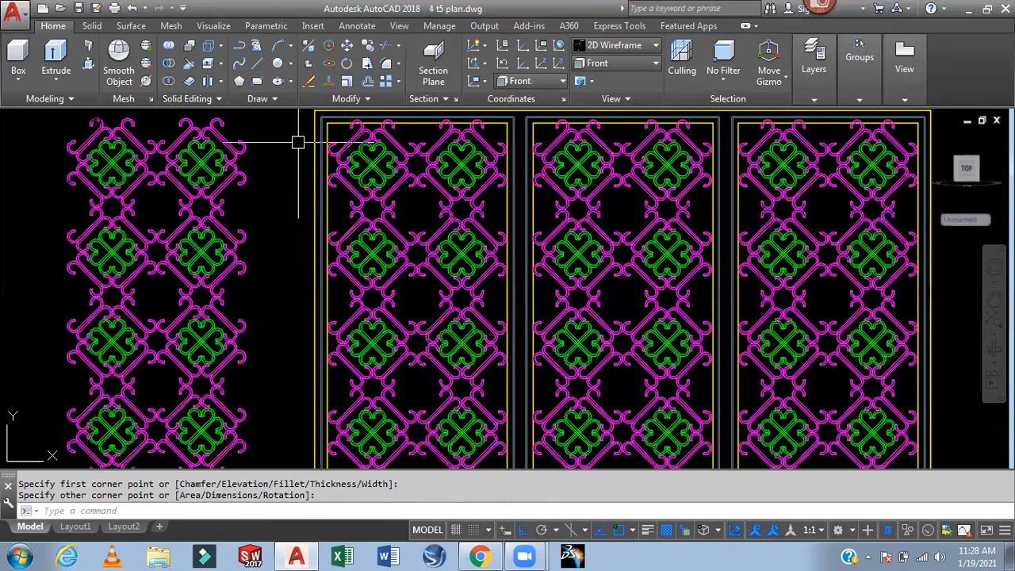
text(ext)
key(Return)
scroll(301, 155, up, 4)
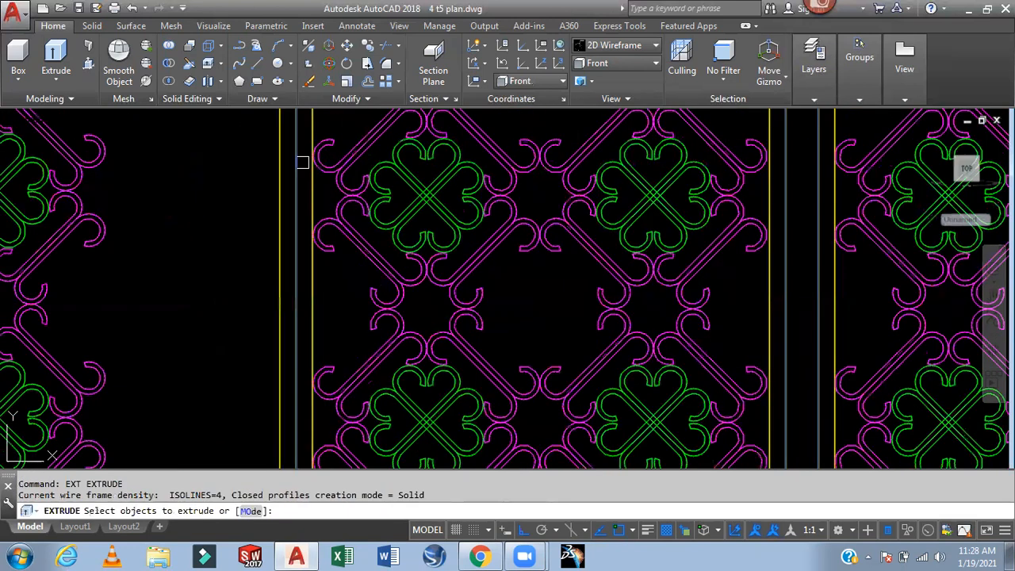
click(293, 170)
click(356, 228)
scroll(765, 274, down, 2)
middle_drag(757, 270, 527, 265)
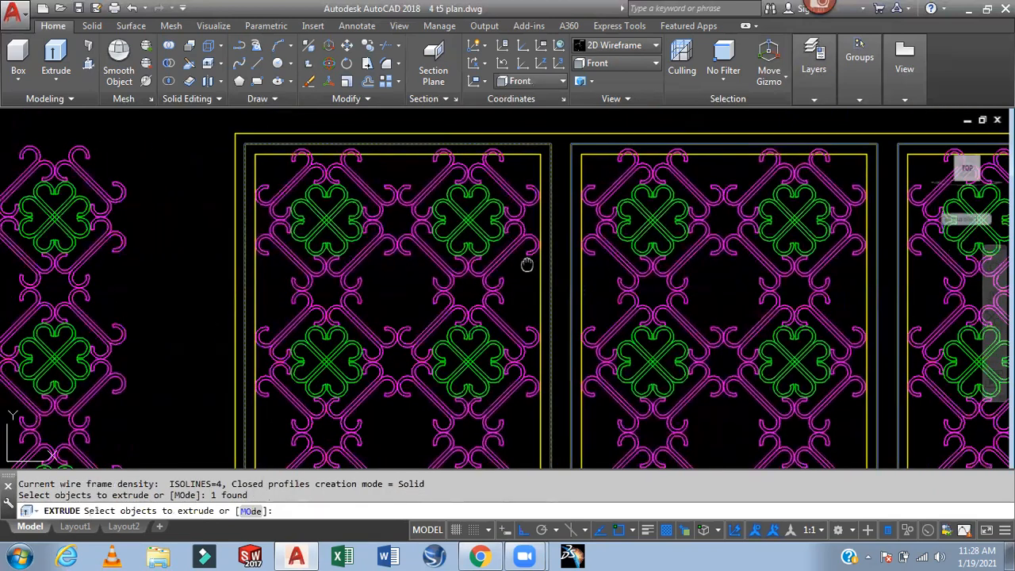
click(572, 243)
click(625, 286)
mouse_move(747, 291)
middle_down()
mouse_move(748, 277)
mouse_move(469, 249)
middle_up()
click(631, 228)
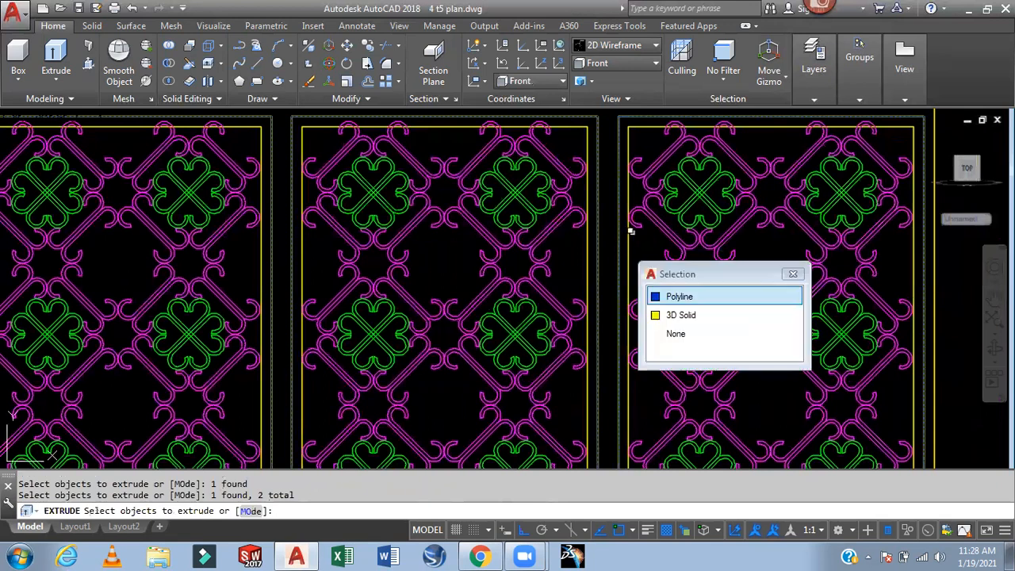
click(675, 294)
key(Return)
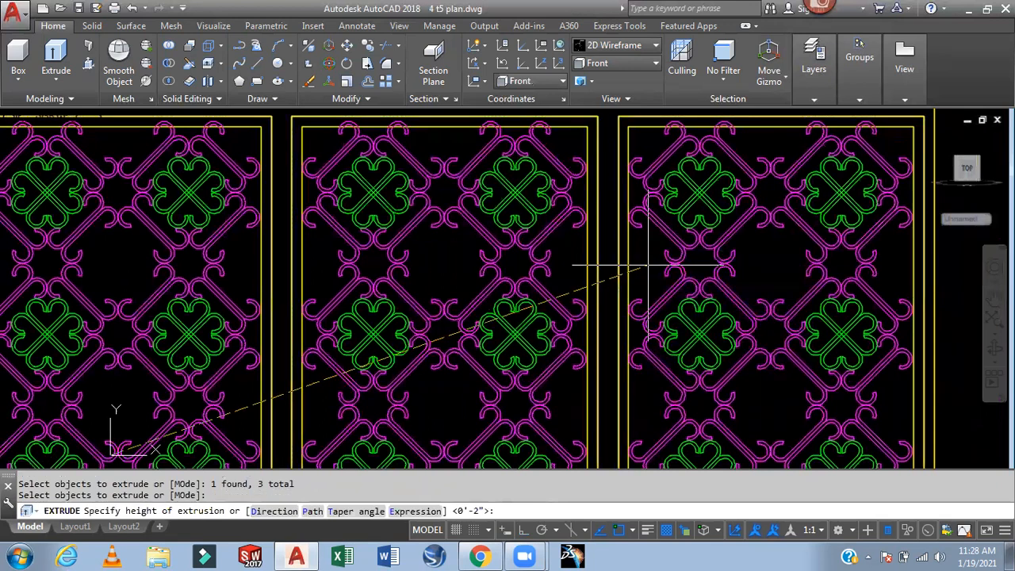
text(1)
key(Return)
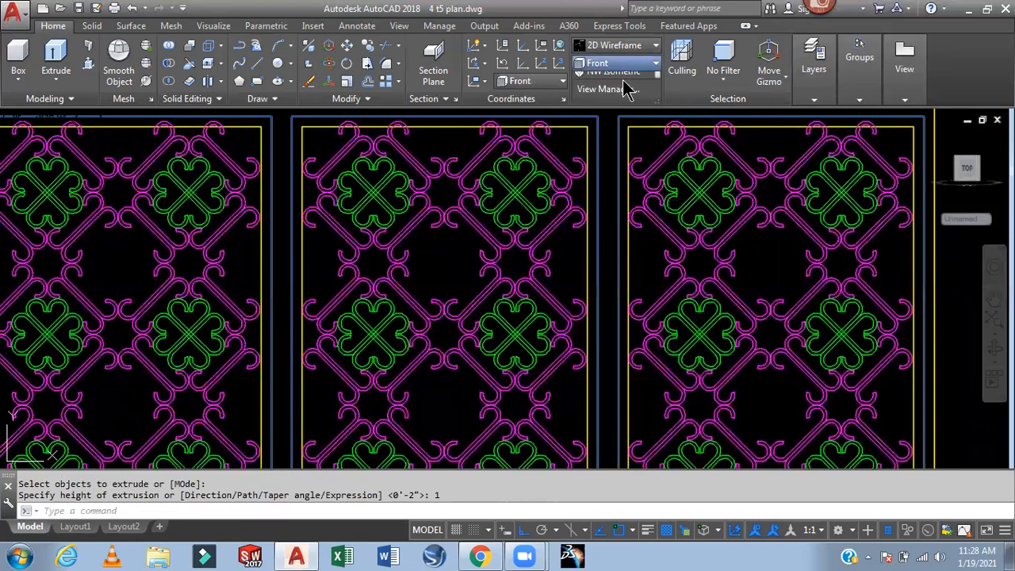
Show the upper corner of the window frame beside the third opening in SW Isometric view
click(622, 63)
click(611, 170)
scroll(737, 262, up, 5)
scroll(678, 240, up, 5)
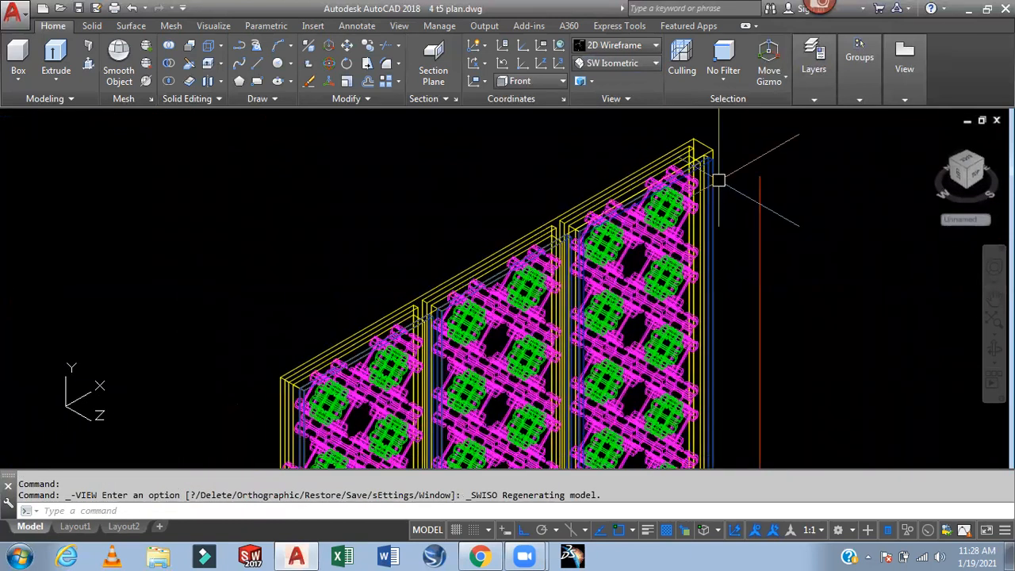
scroll(686, 284, up, 3)
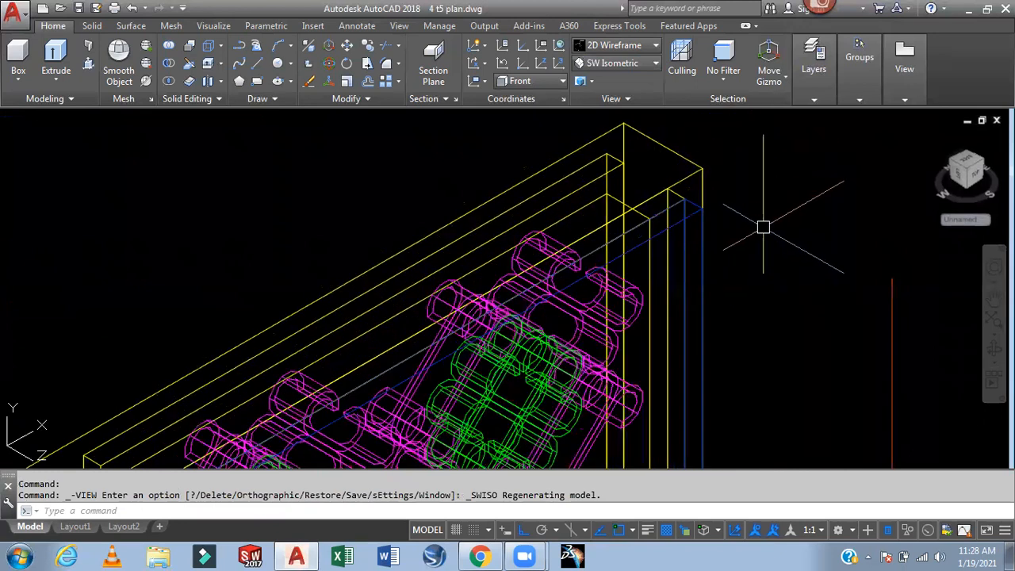
text(m)
key(Return)
scroll(697, 220, up, 3)
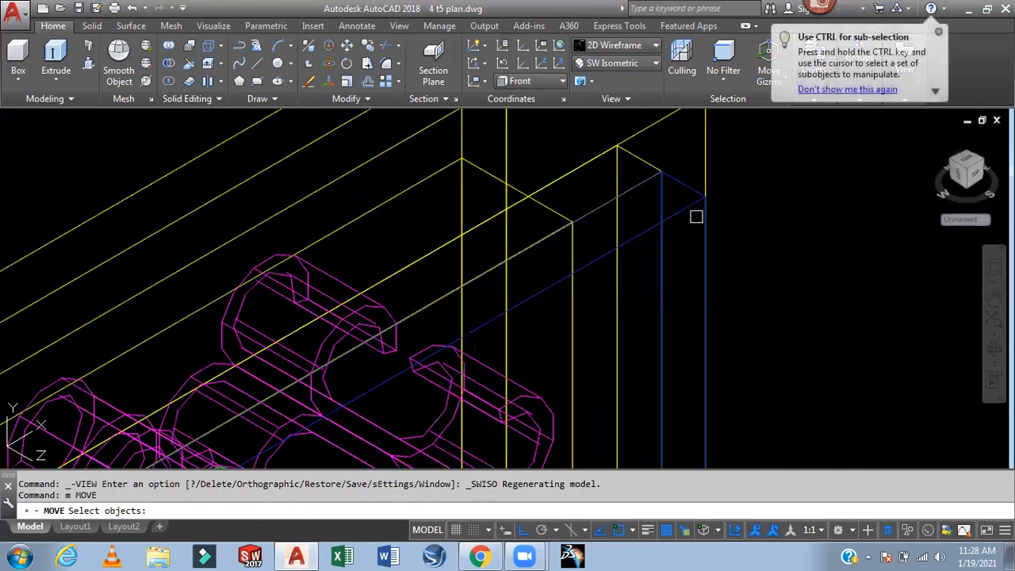
scroll(694, 218, down, 3)
Display the window frame with the Realistic visual style
click(634, 45)
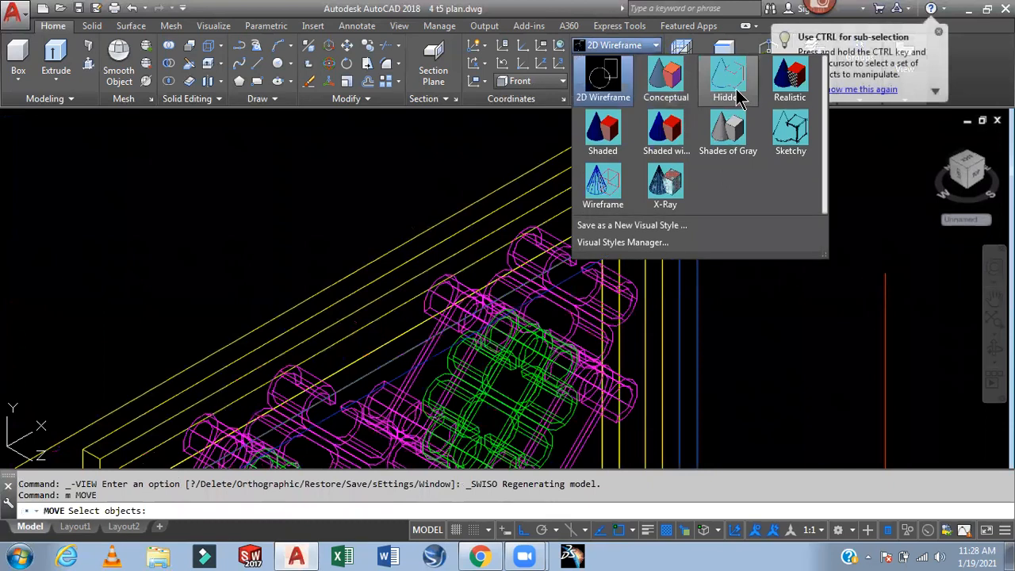
click(790, 80)
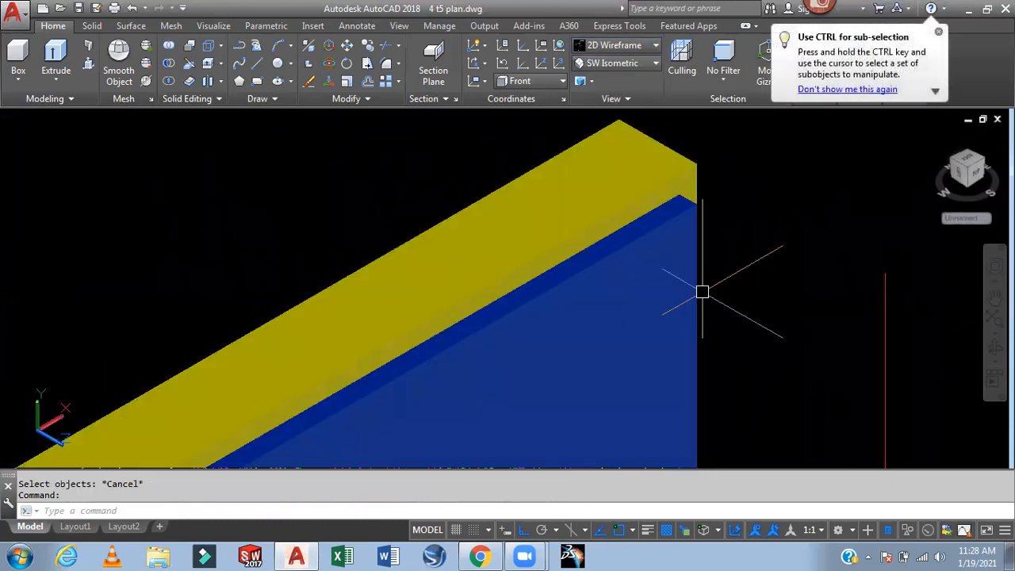
middle_drag(750, 262, 762, 166)
Move the third blue panel from its upper corner to the yellow frame's corner so it sits flush in its opening
text(m)
key(Return)
click(707, 173)
click(772, 233)
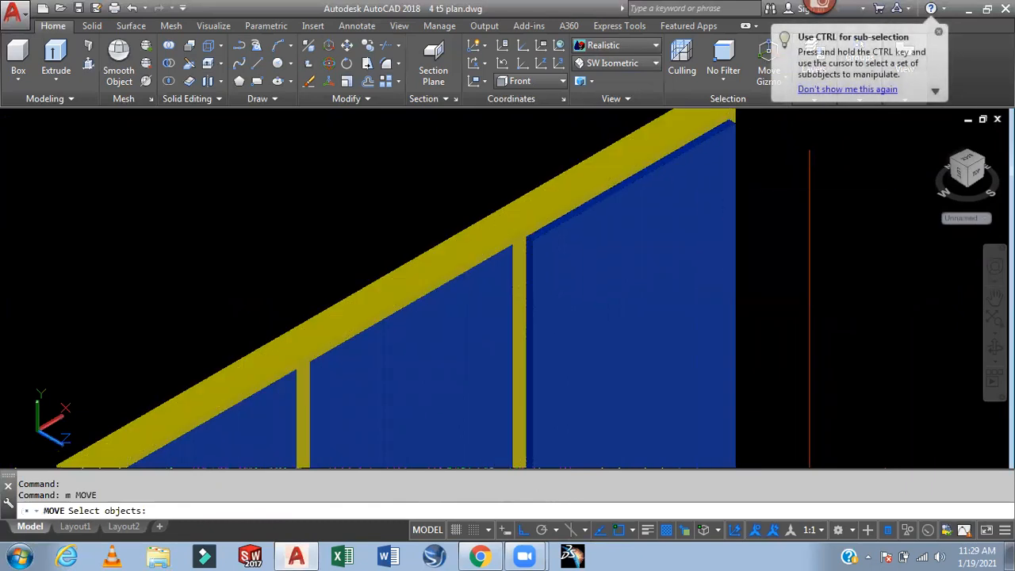
click(474, 329)
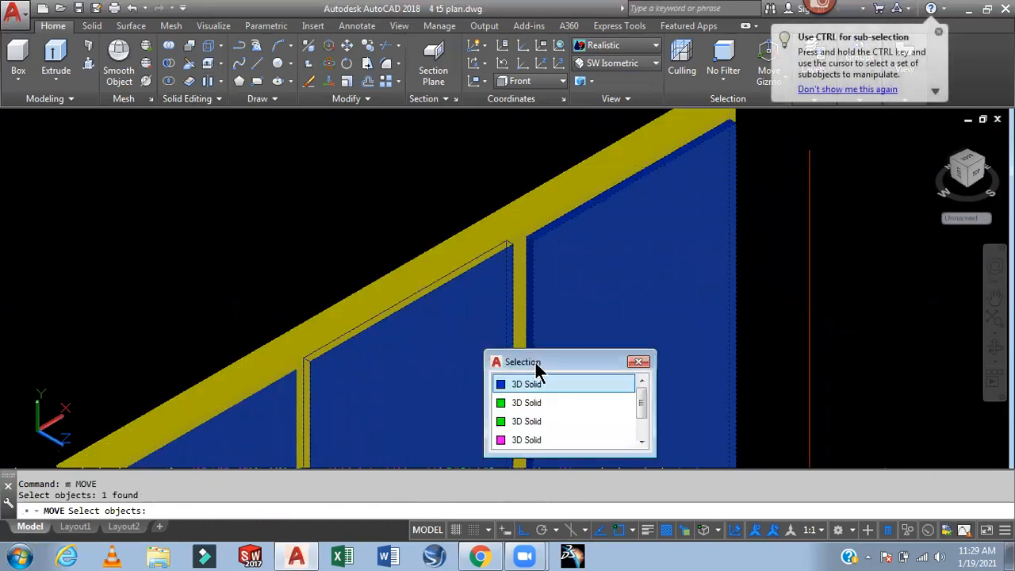
click(644, 324)
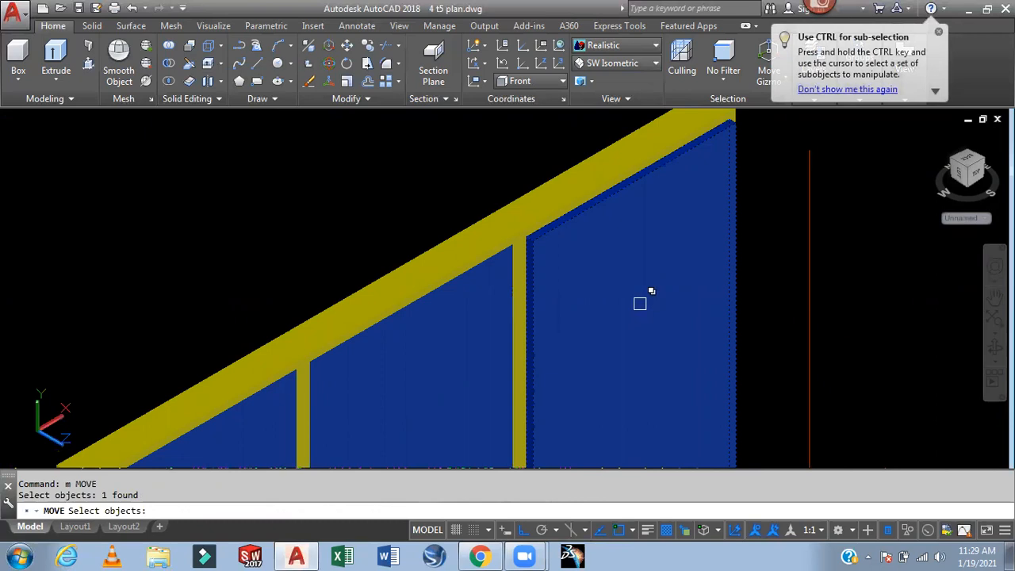
scroll(550, 252, up, 2)
key(Return)
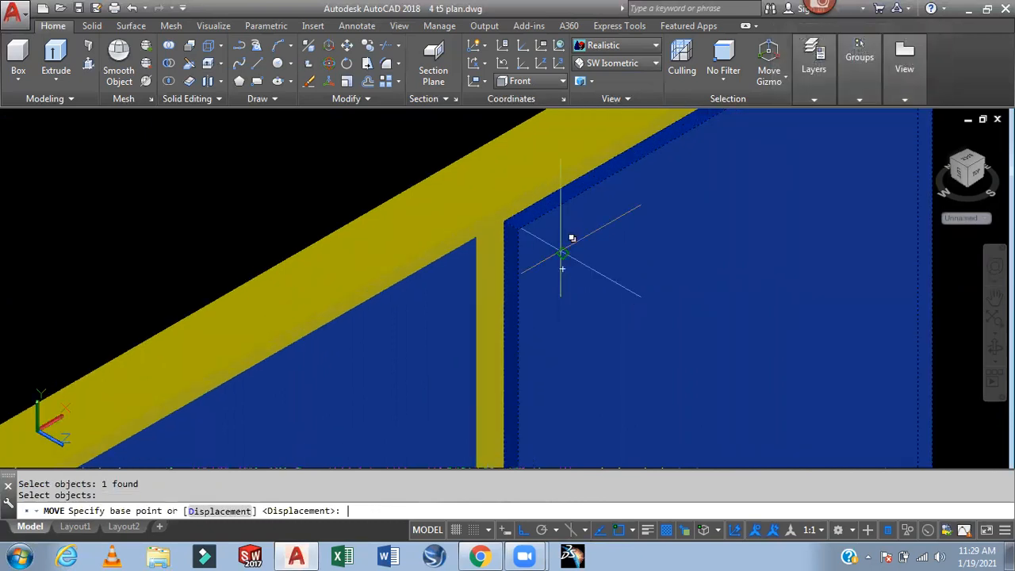
scroll(519, 220, up, 3)
click(477, 206)
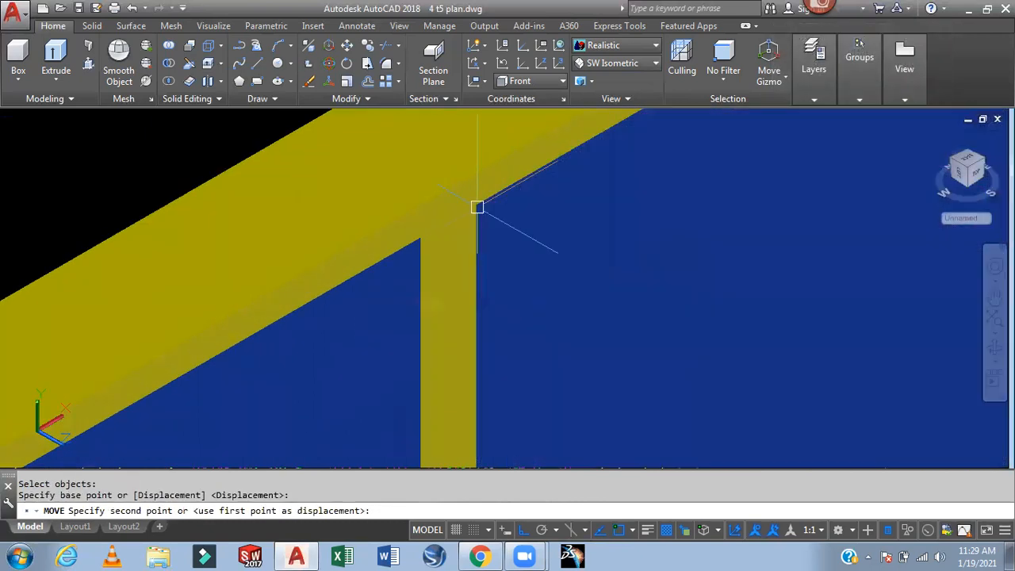
click(477, 206)
scroll(578, 238, down, 6)
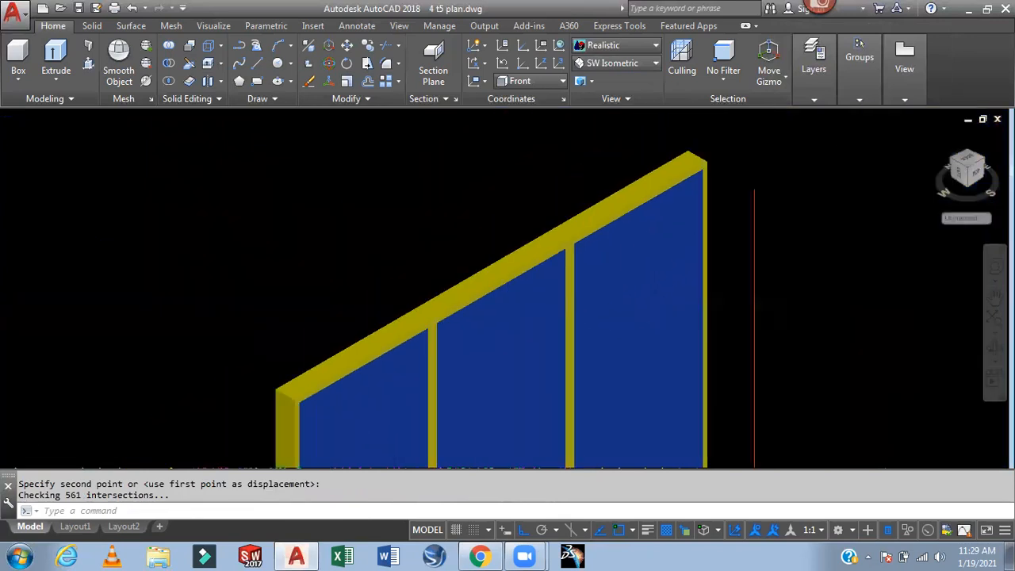
Move the entire spare magenta and green grille from beside the first opening to the frame's far side, beyond the third opening
scroll(484, 269, up, 5)
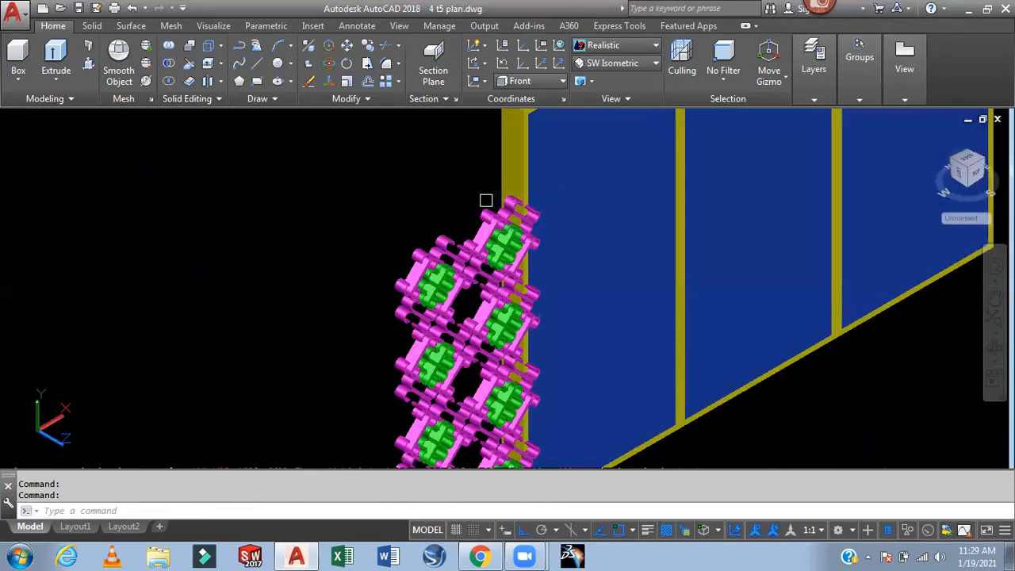
scroll(486, 201, down, 4)
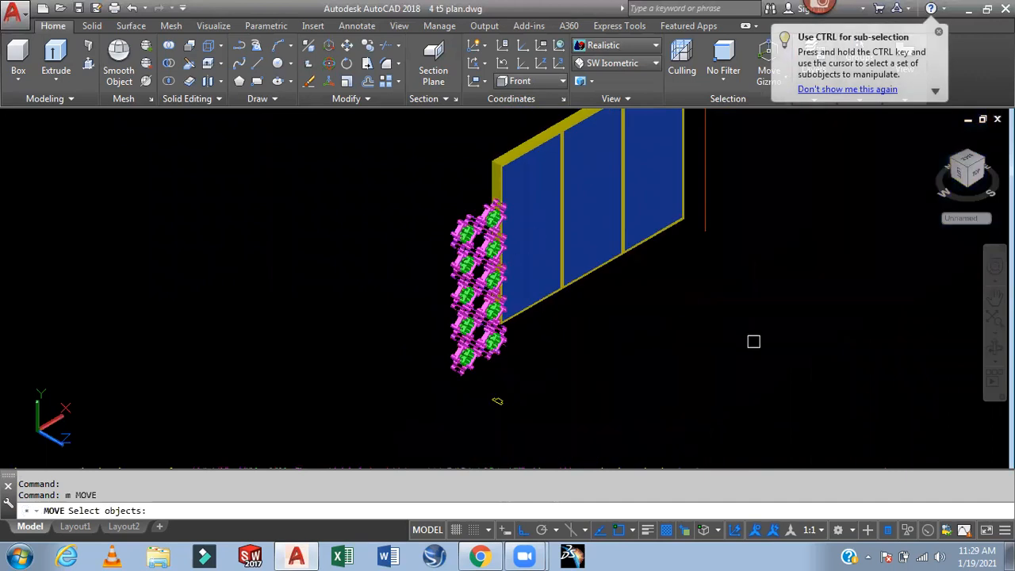
shift+middle_drag(753, 340, 650, 329)
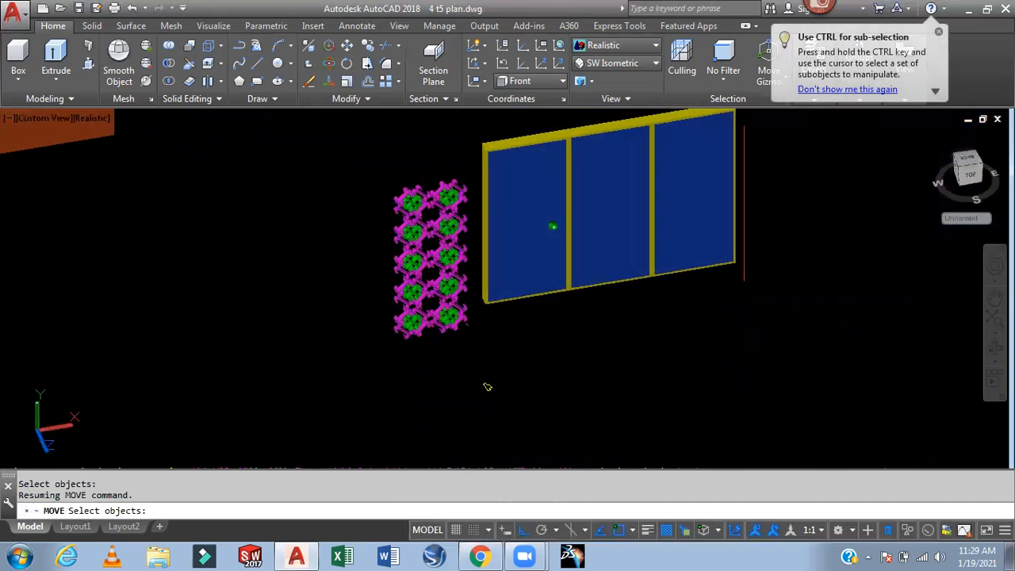
click(467, 163)
click(341, 370)
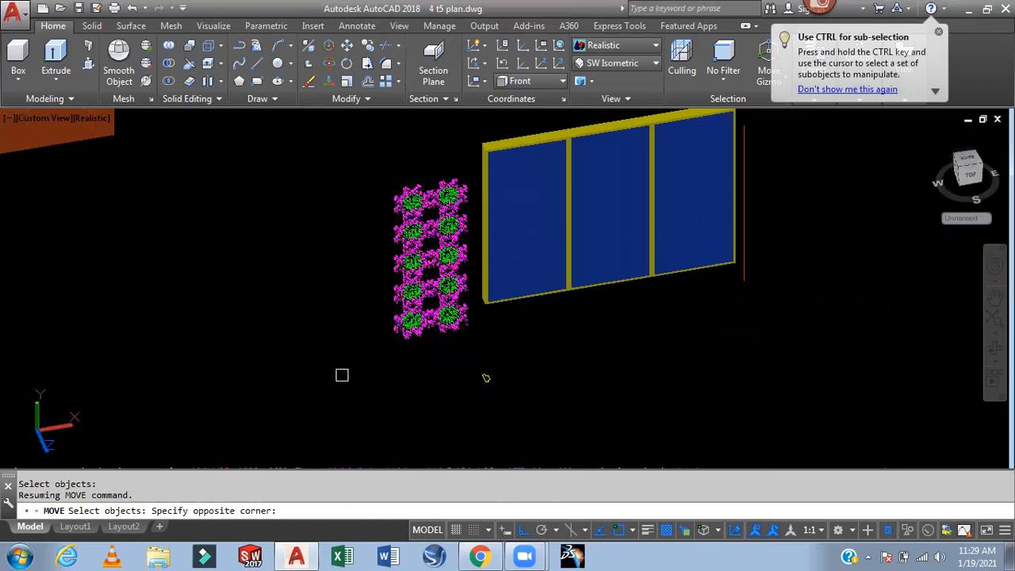
key(Return)
click(433, 365)
click(840, 305)
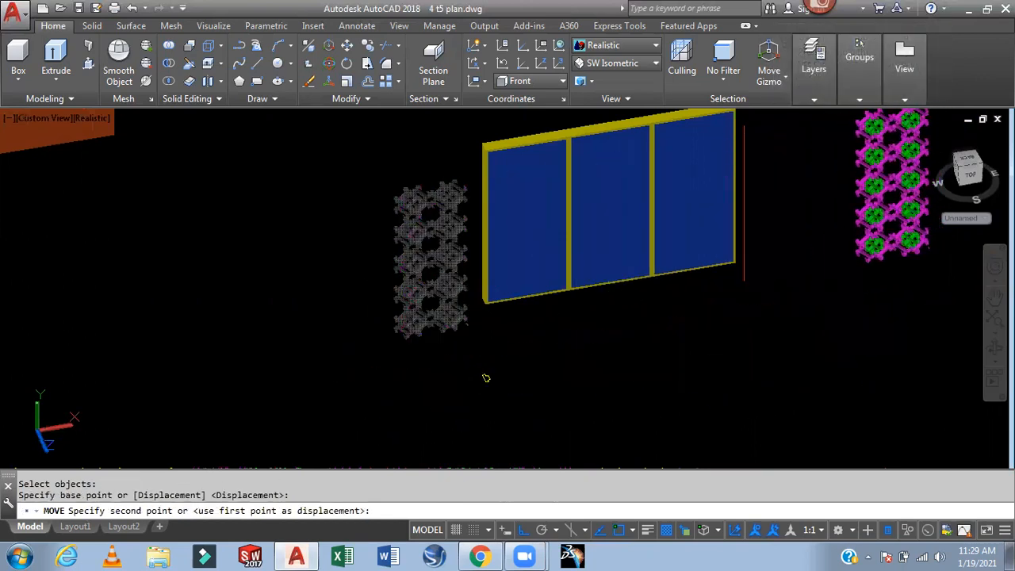
middle_drag(733, 340, 691, 404)
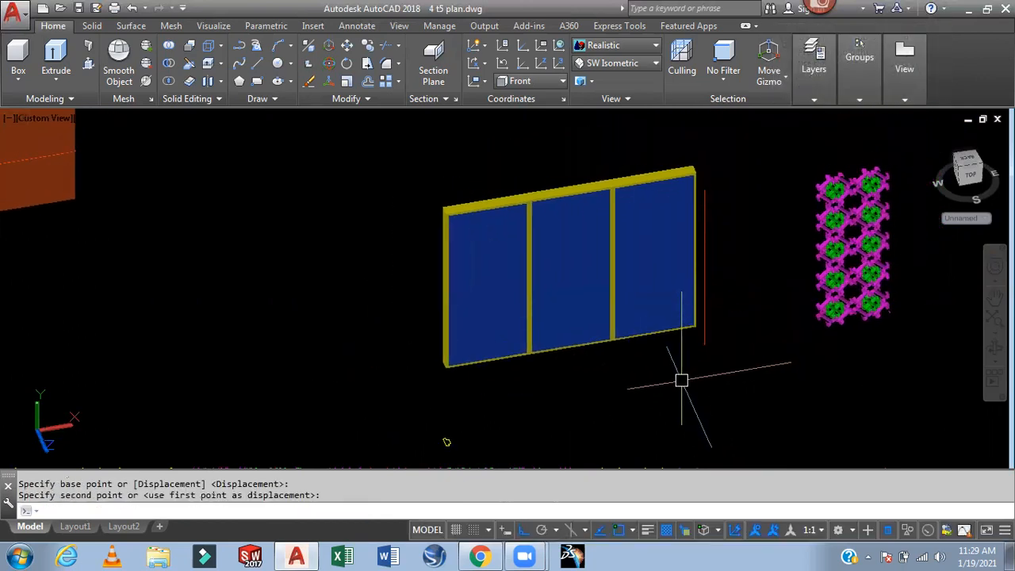
scroll(661, 218, up, 2)
scroll(661, 218, up, 2)
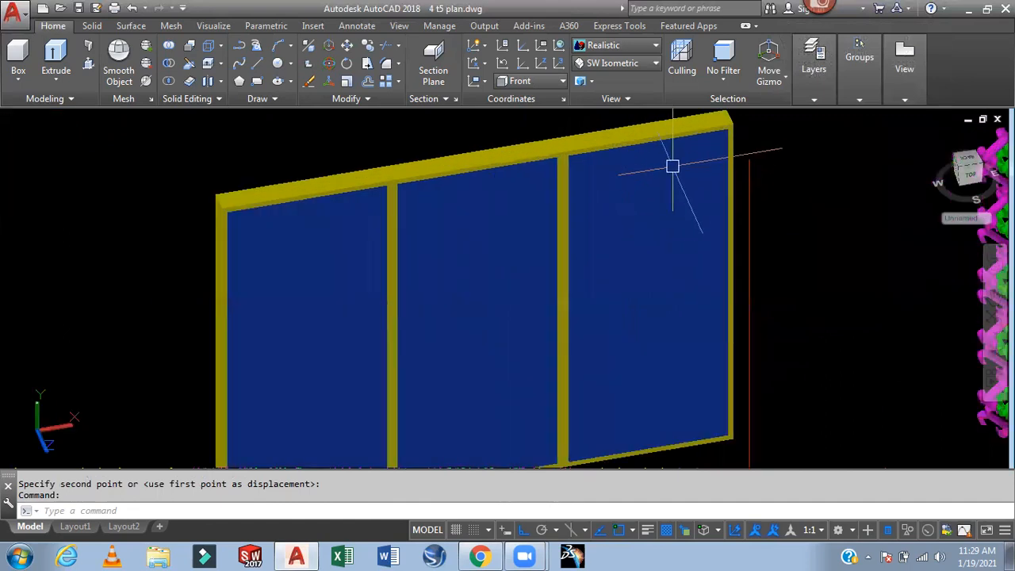
click(697, 150)
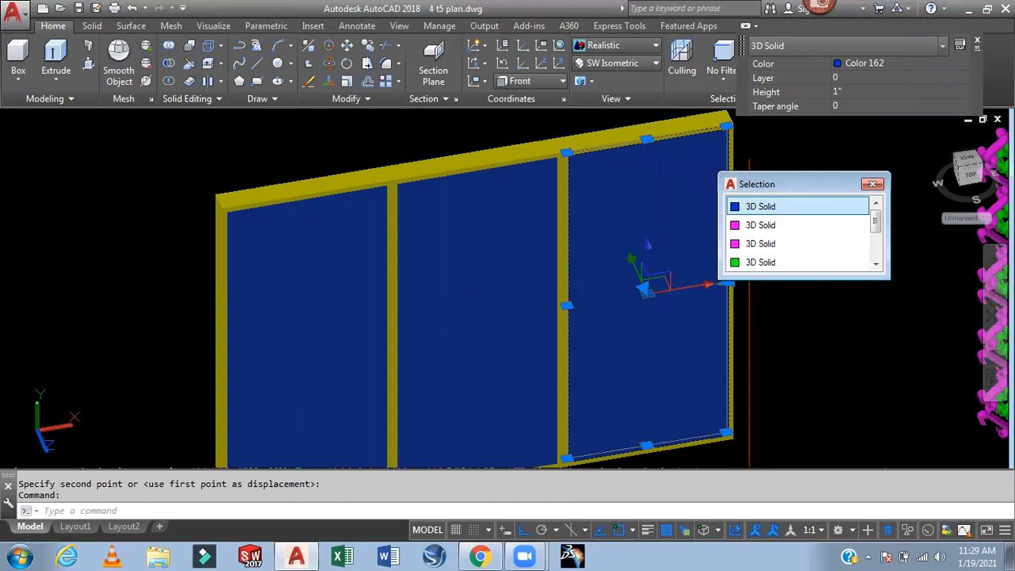
key(Escape)
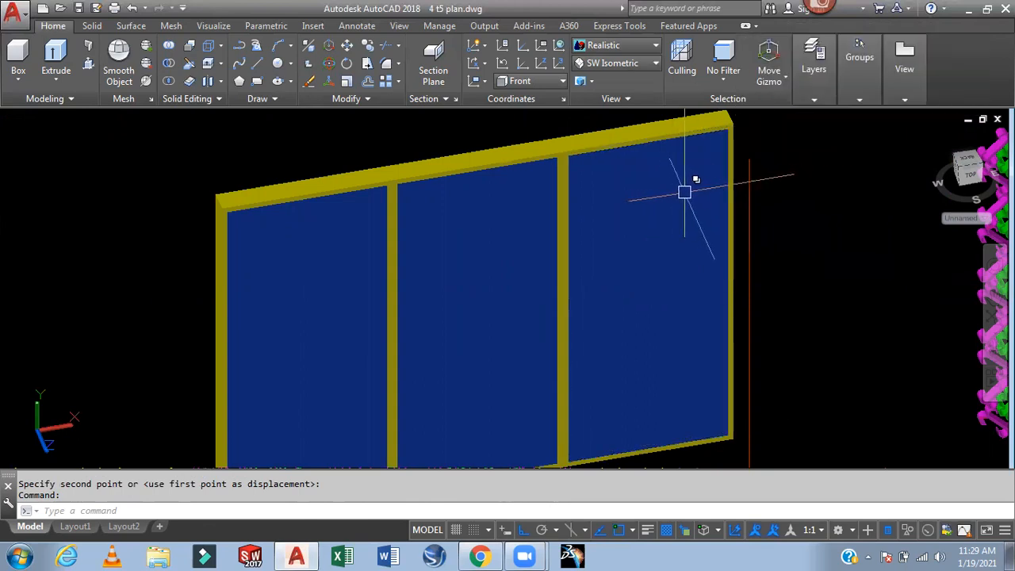
Open the Materials Browser with the whole window frame in view
shift+middle_drag(797, 304, 713, 261)
scroll(809, 283, down, 3)
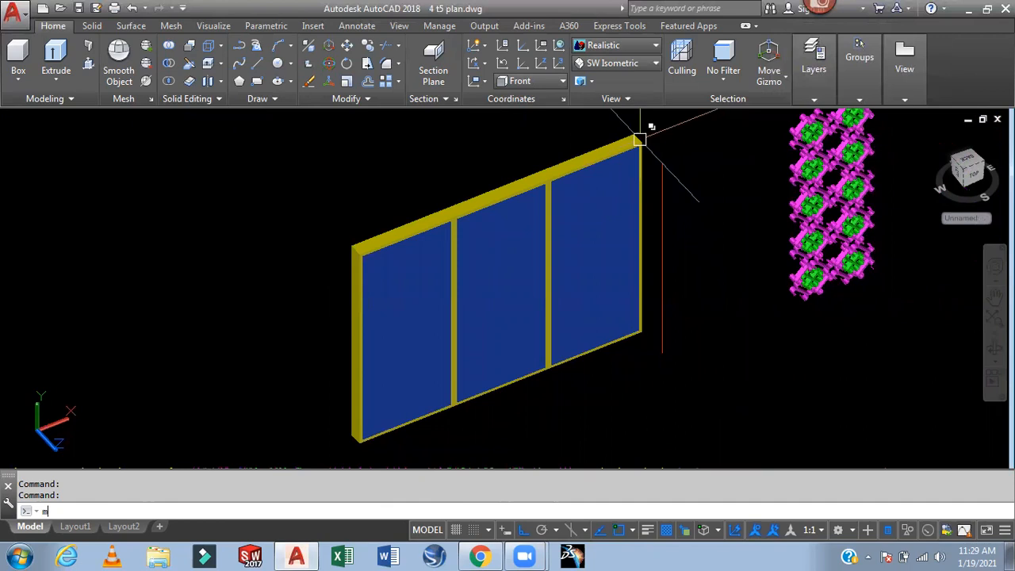
text(at)
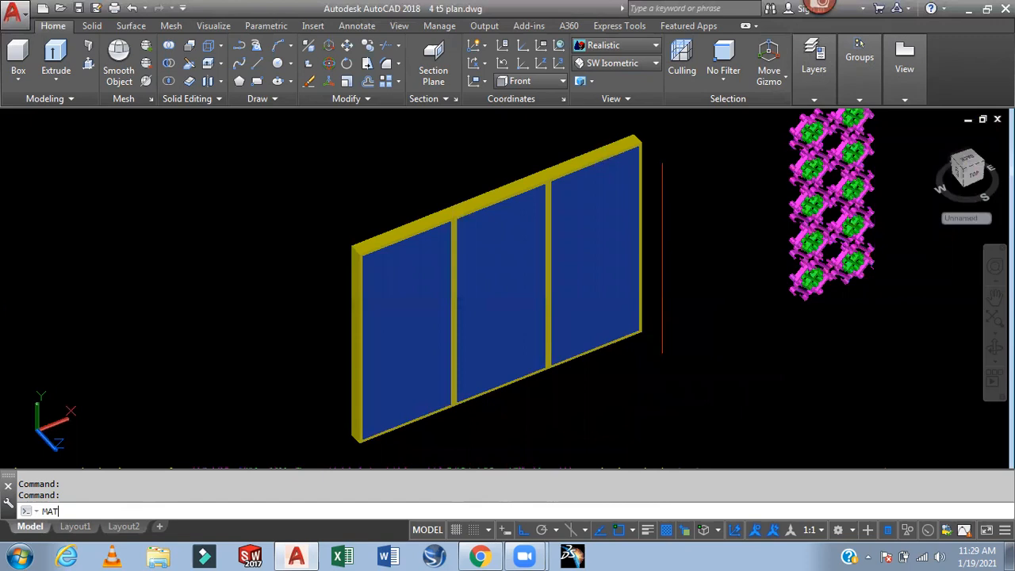
key(Return)
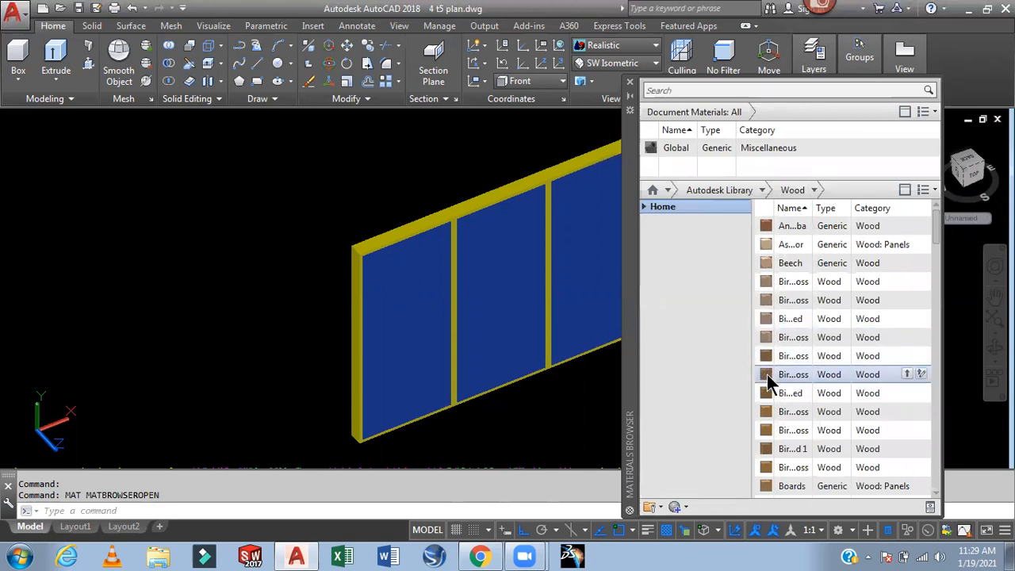
Try a birch material and a Wood: Panels material from the Wood library on the window frame
drag(766, 374, 453, 390)
drag(357, 341, 355, 333)
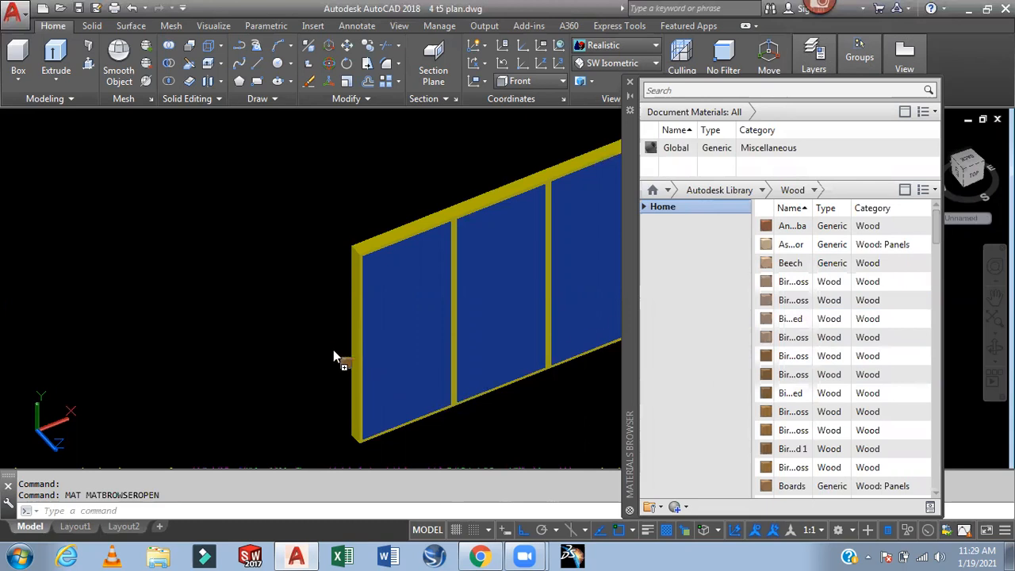
scroll(329, 246, up, 5)
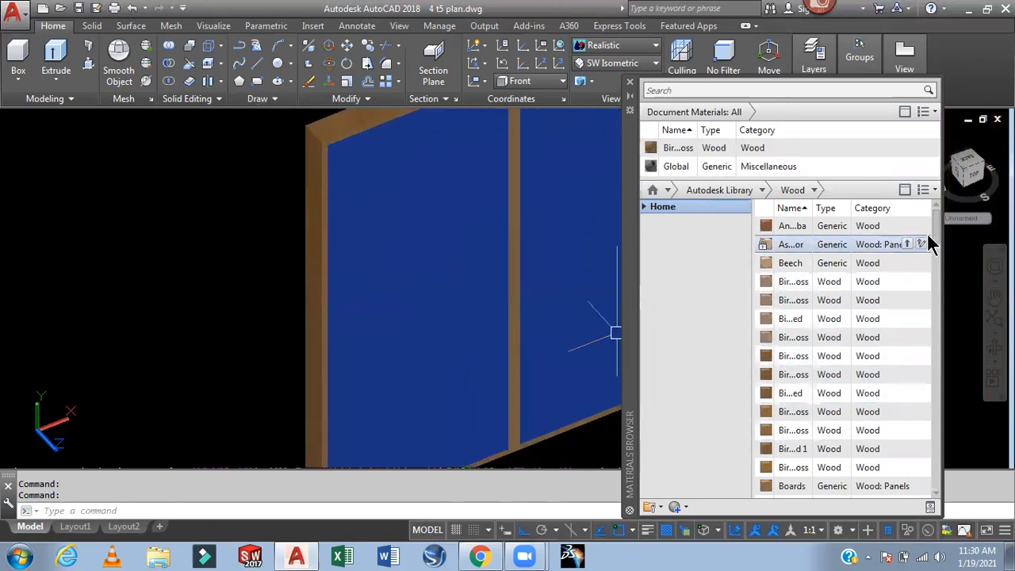
scroll(940, 259, down, 4)
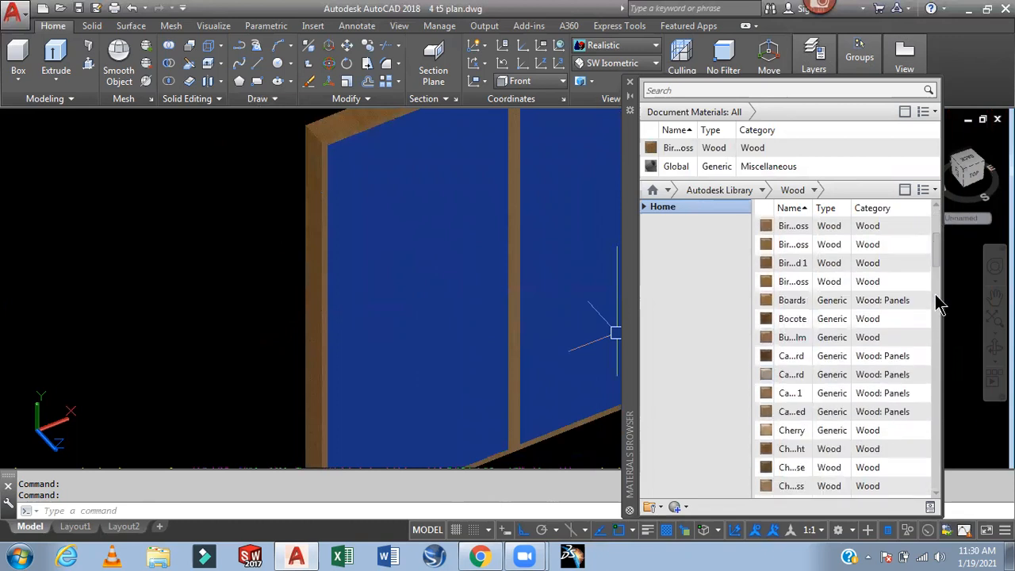
scroll(940, 354, down, 5)
scroll(942, 366, down, 5)
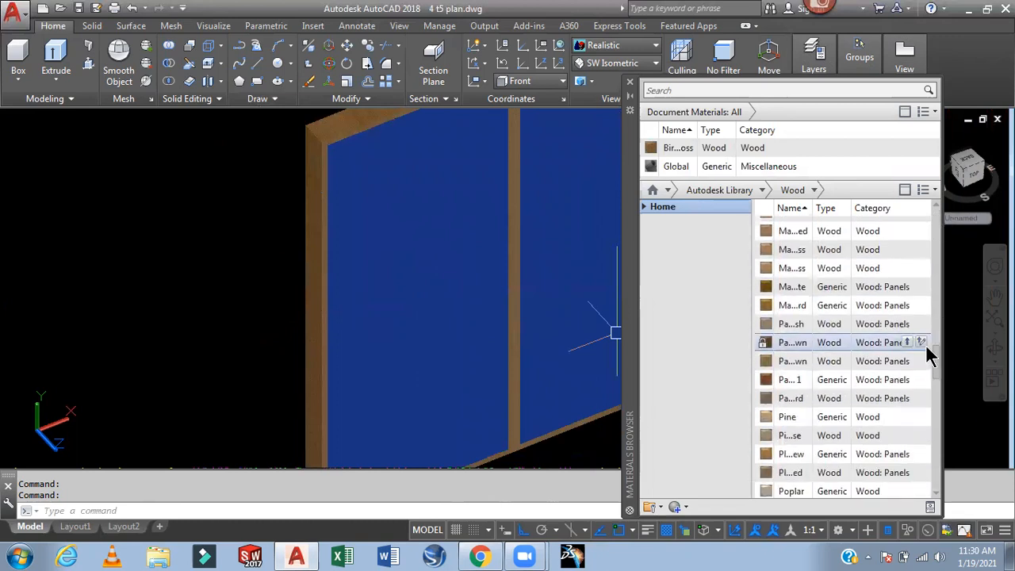
drag(752, 287, 359, 276)
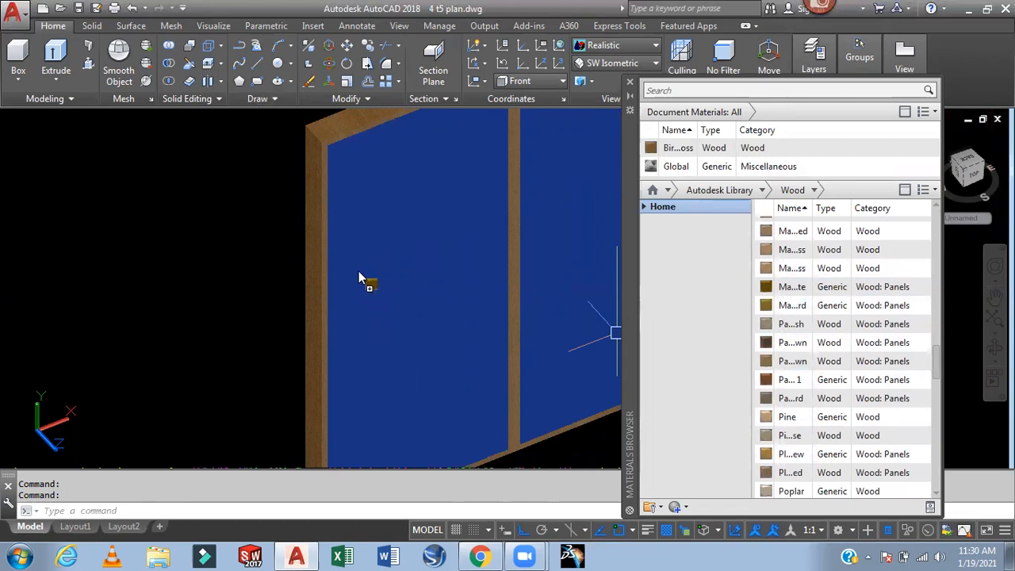
drag(304, 253, 313, 248)
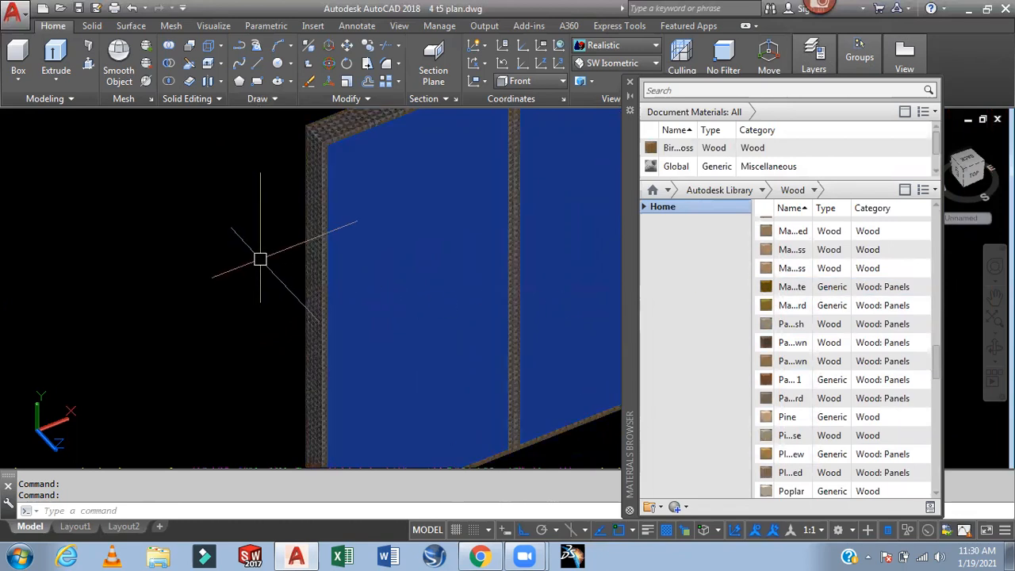
Apply the light brown generic Wood: Panels material "Pl...ew" to the window frame
drag(765, 453, 547, 415)
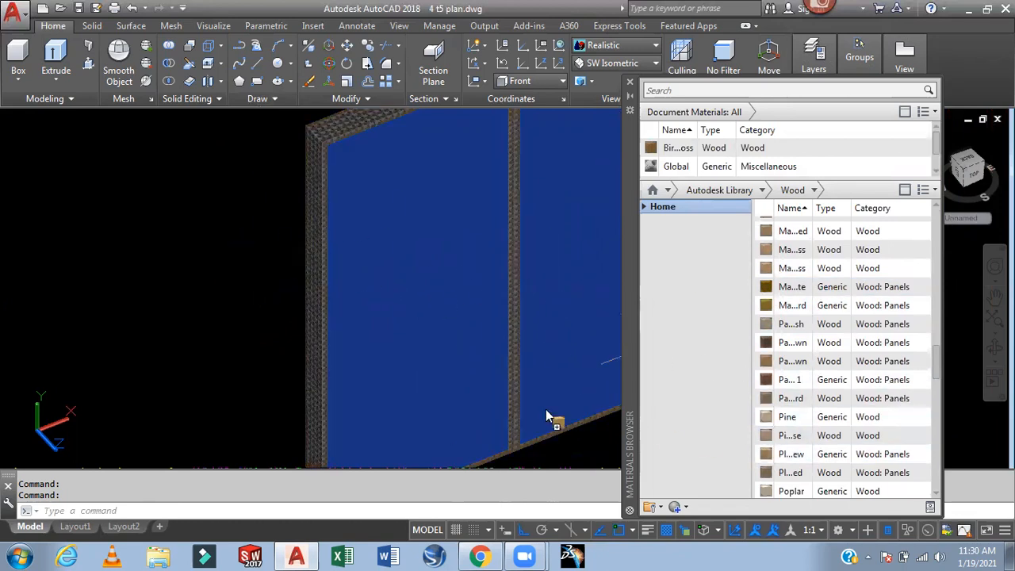
drag(314, 369, 313, 369)
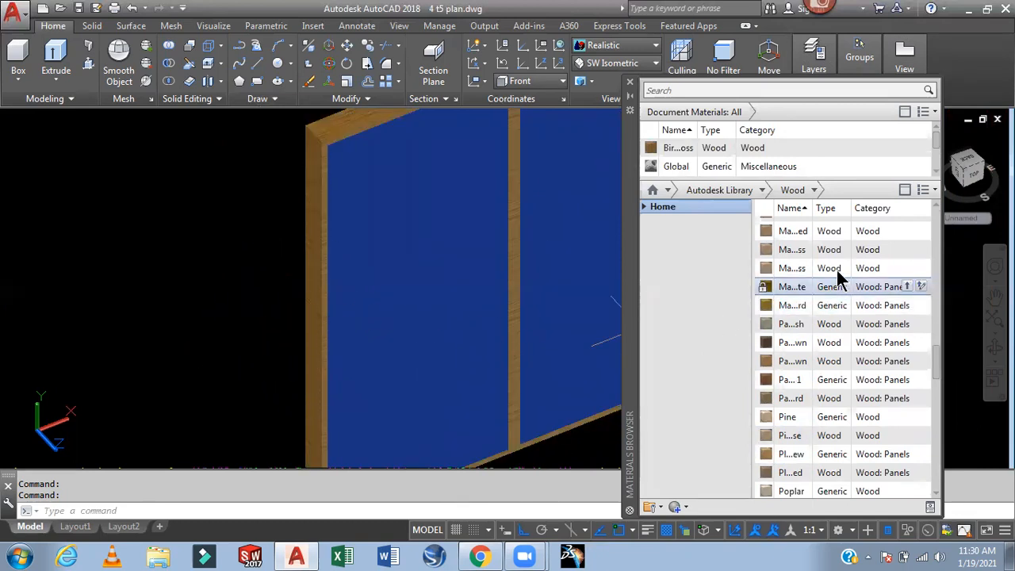
scroll(820, 253, up, 1)
Apply the Clear - Blue material from the Autodesk Library's Glass category to the first opening's blue panel
click(762, 190)
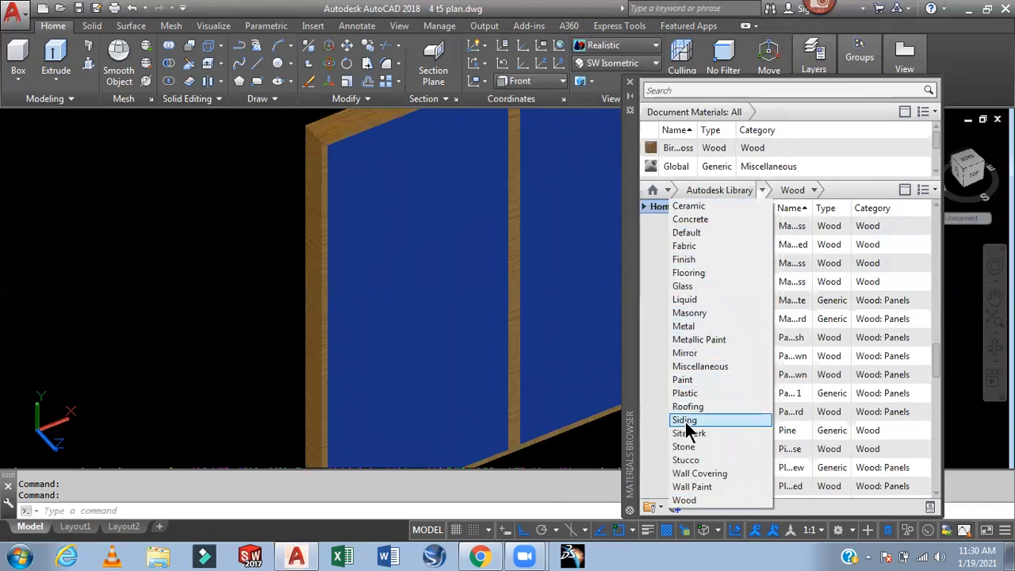
click(696, 289)
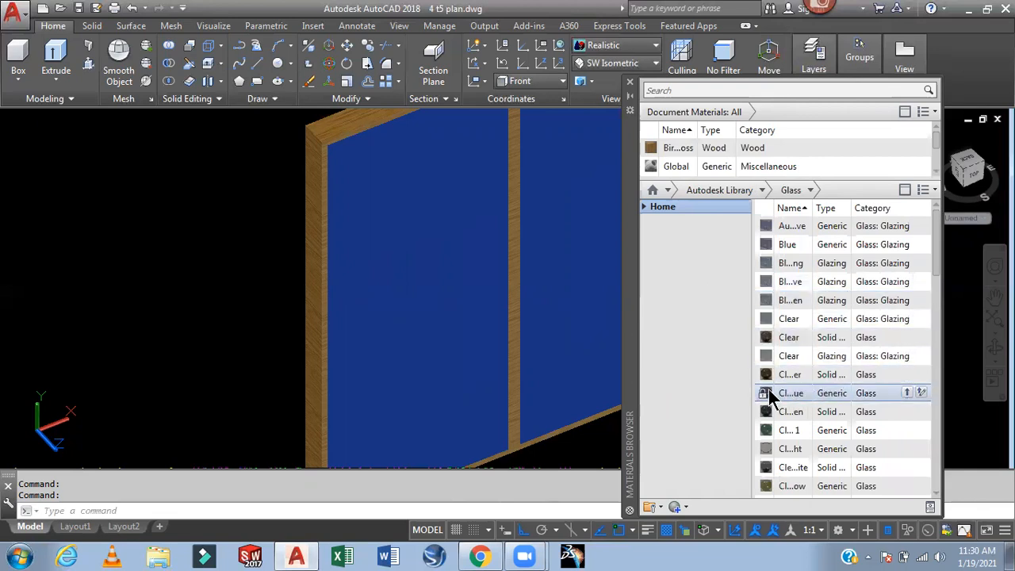
drag(766, 389, 492, 356)
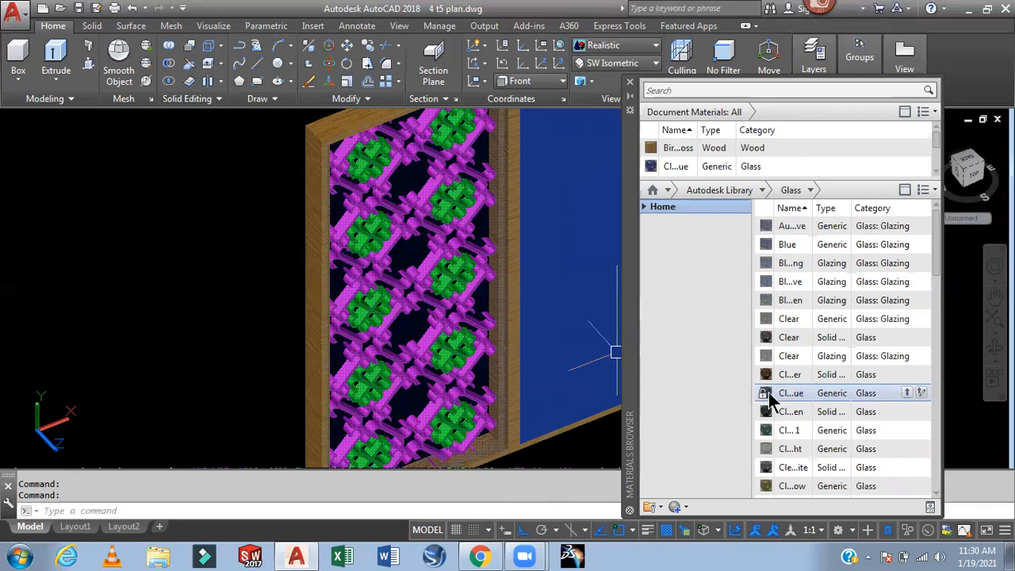
Apply the same Clear - Blue glass material to the panels in the second and third openings
middle_drag(426, 268, 251, 263)
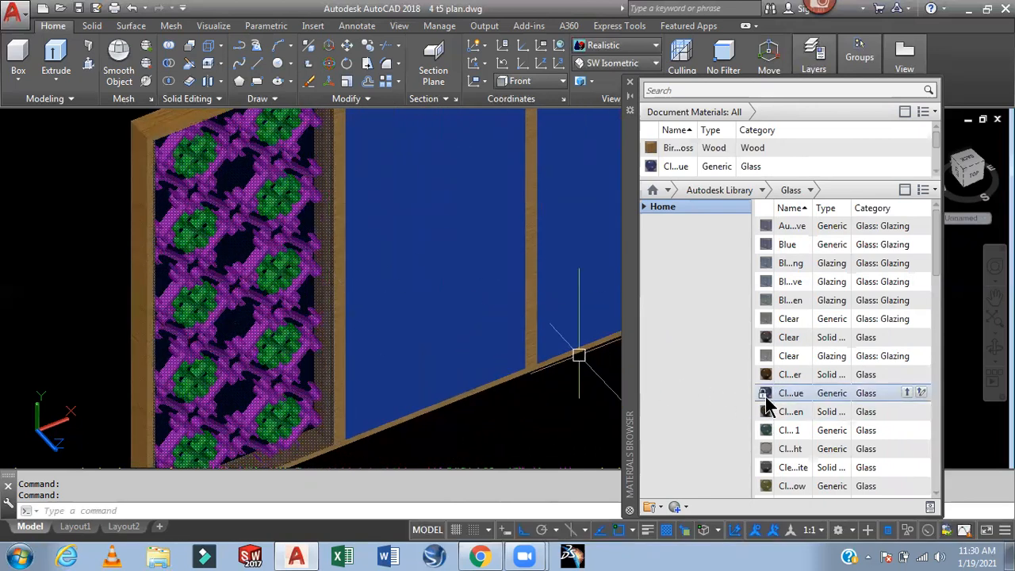
drag(763, 394, 511, 345)
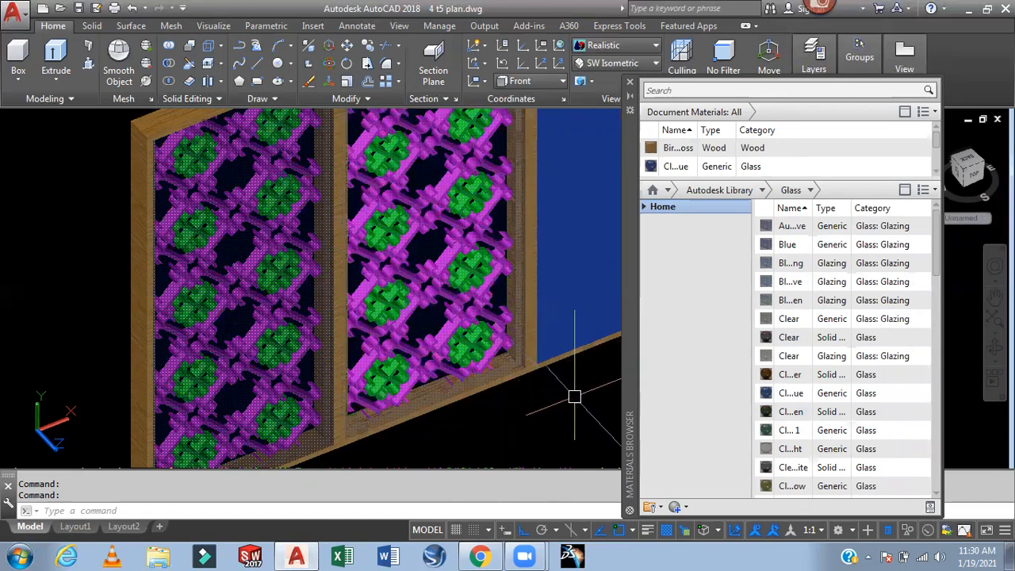
middle_drag(536, 390, 495, 390)
drag(766, 393, 608, 324)
scroll(573, 370, down, 4)
middle_drag(573, 365, 493, 340)
scroll(564, 322, up, 2)
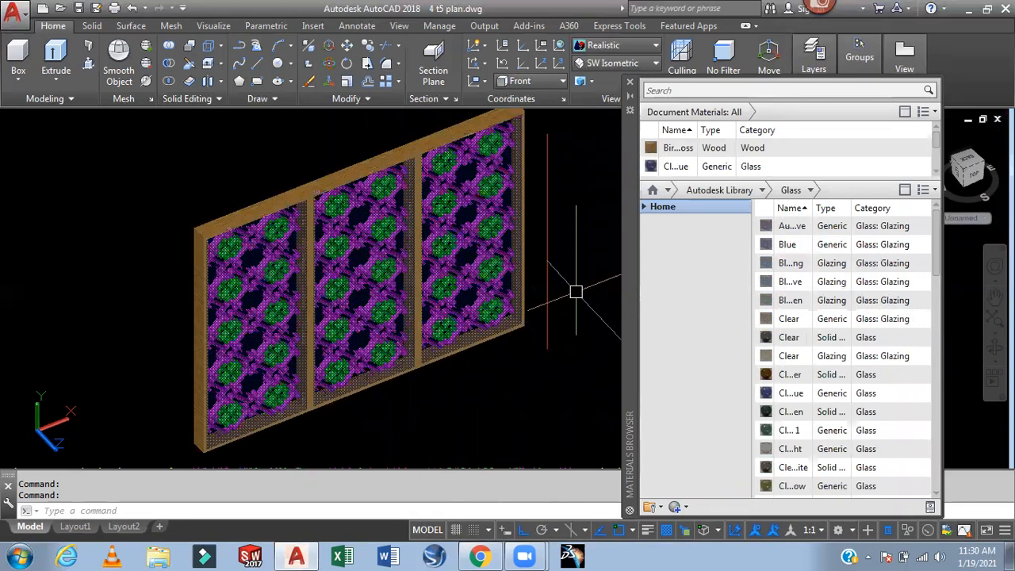
Select the entire three-opening window, including frame, grilles and glass panels, for the Copy command
text(CO COPY)
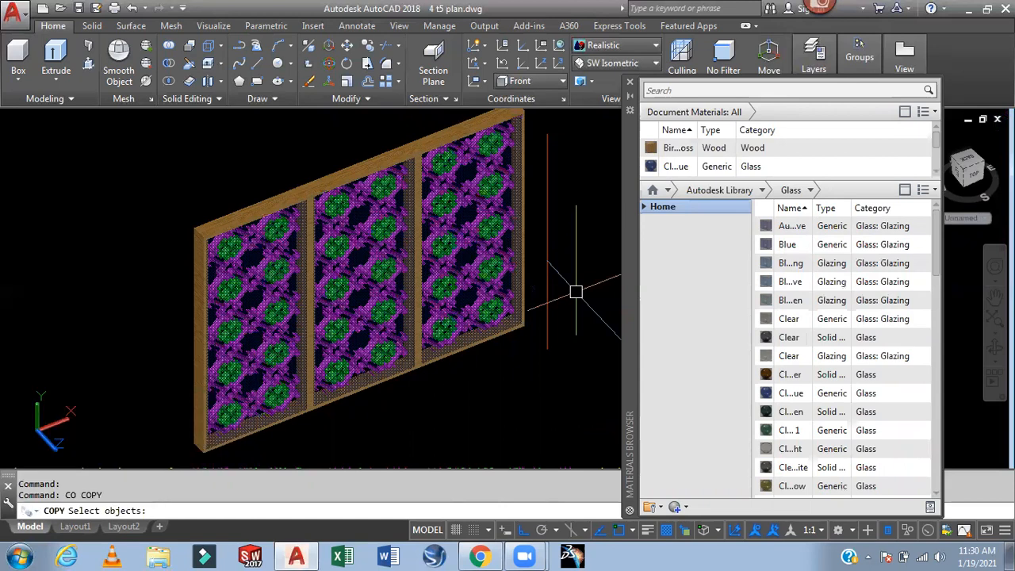
scroll(575, 292, down, 2)
scroll(549, 149, up, 2)
click(549, 147)
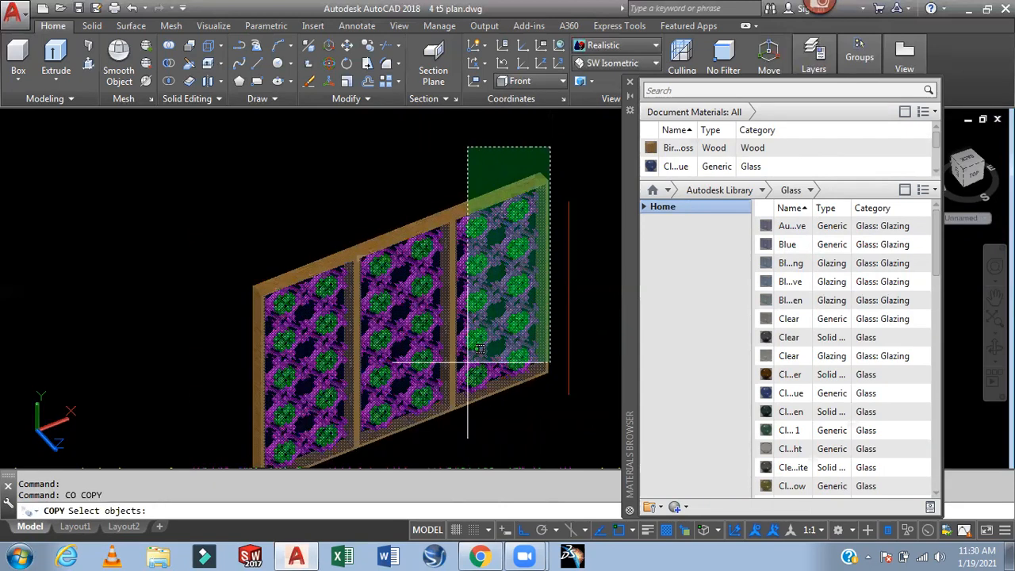
middle_drag(467, 363, 507, 260)
click(280, 400)
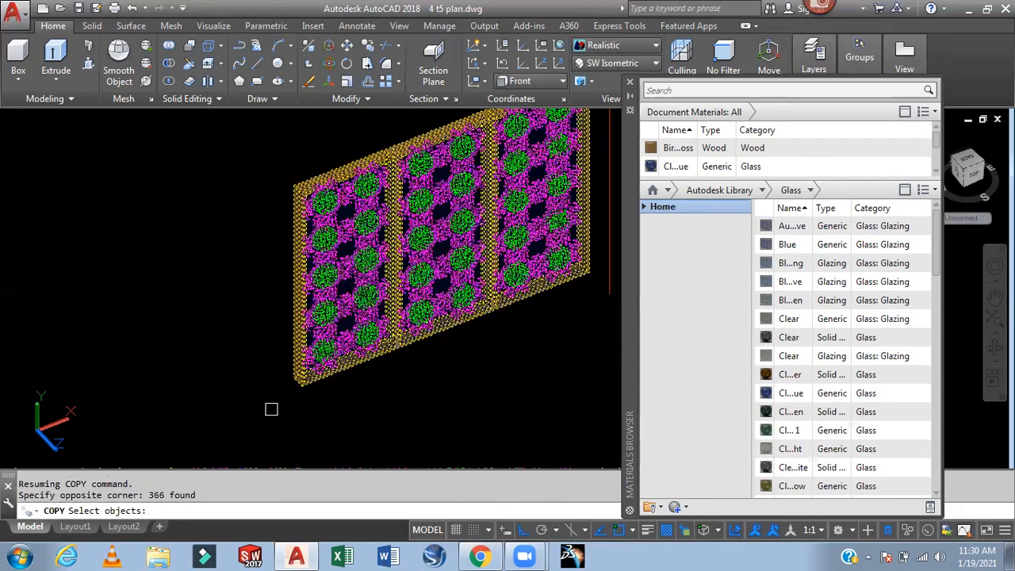
key(Return)
Set the front lower corner of the window frame, beside the first opening, as the copy's base point
scroll(299, 325, up, 2)
scroll(295, 339, up, 1)
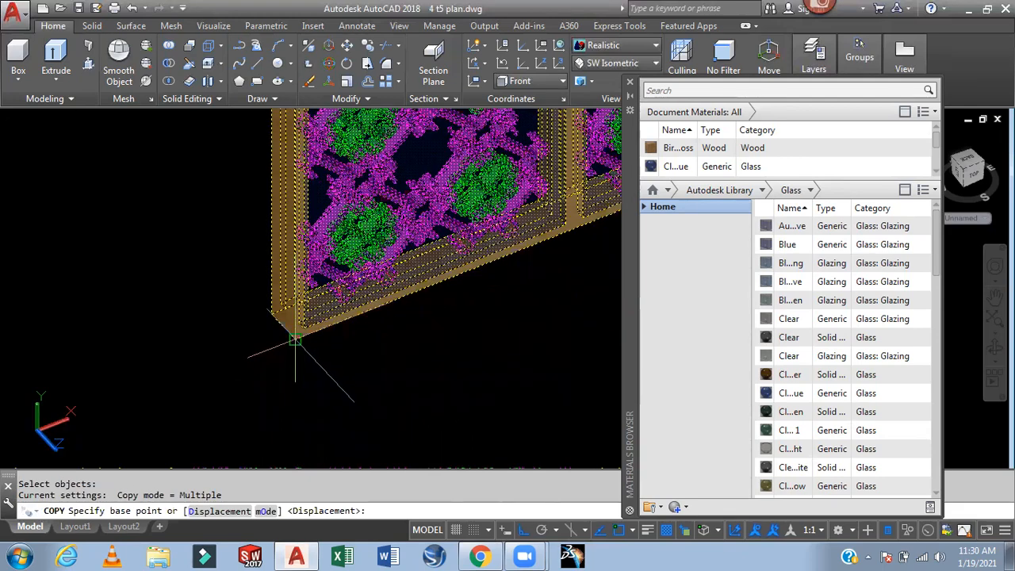
scroll(380, 368, down, 3)
middle_drag(419, 380, 431, 349)
key(Escape)
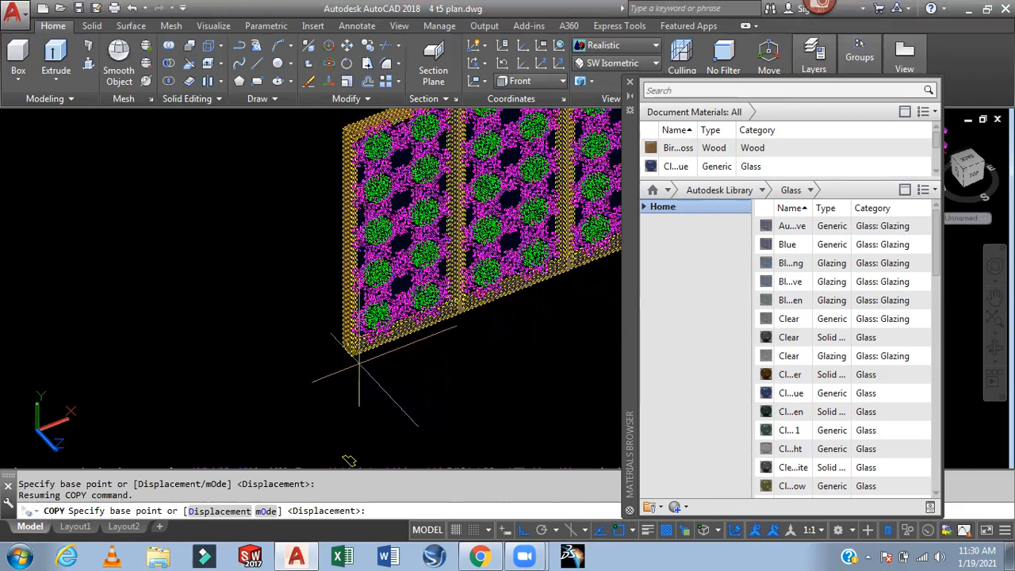
scroll(354, 363, up, 2)
click(344, 349)
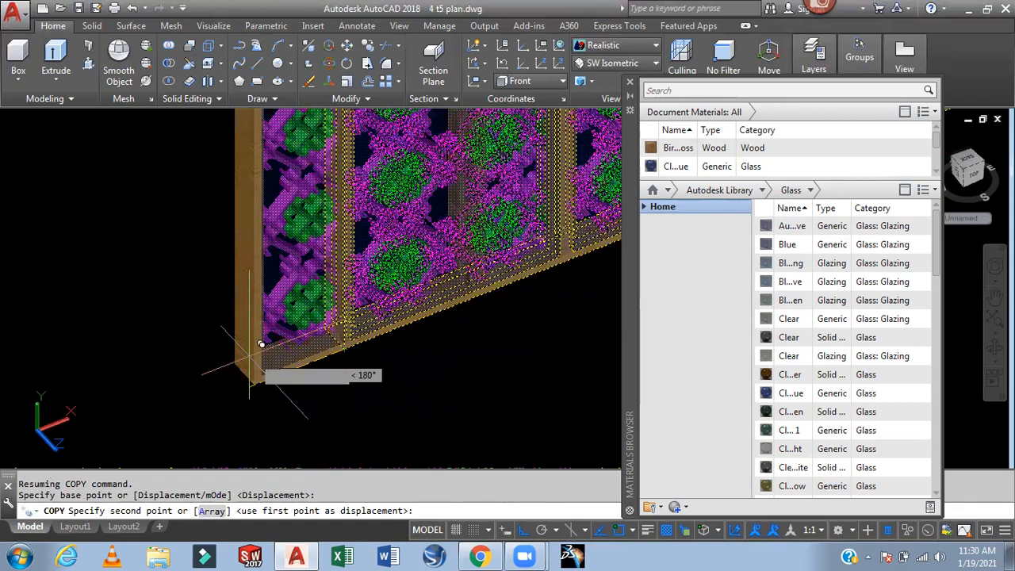
Place the window copy in the house wall's opening behind the steps, at the opening's lower corner, and finish copying
scroll(269, 376, down, 4)
scroll(269, 353, down, 2)
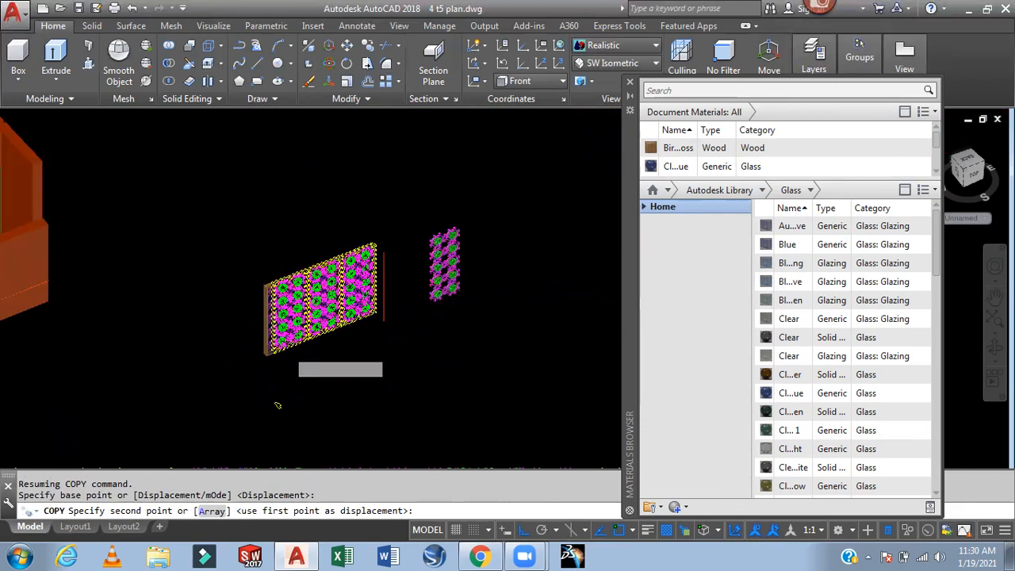
scroll(277, 405, down, 2)
shift+middle_drag(317, 352, 400, 272)
scroll(317, 265, up, 5)
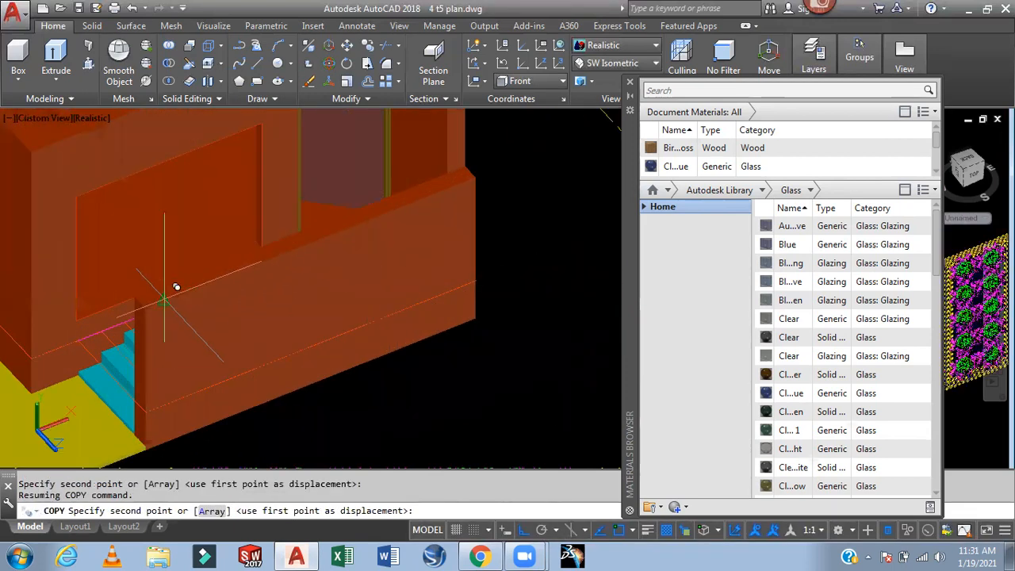
middle_drag(166, 296, 341, 329)
scroll(250, 348, up, 4)
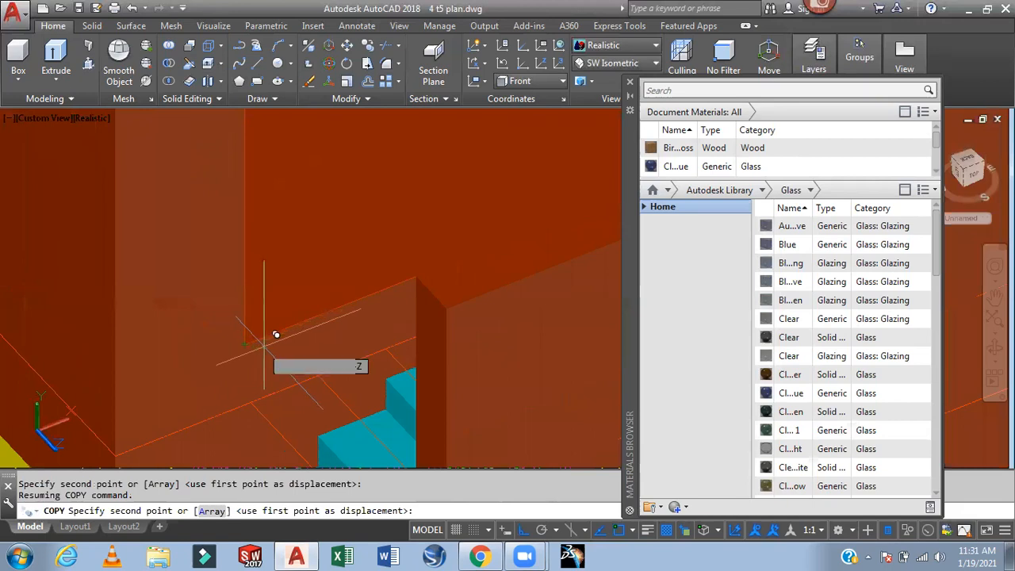
click(245, 344)
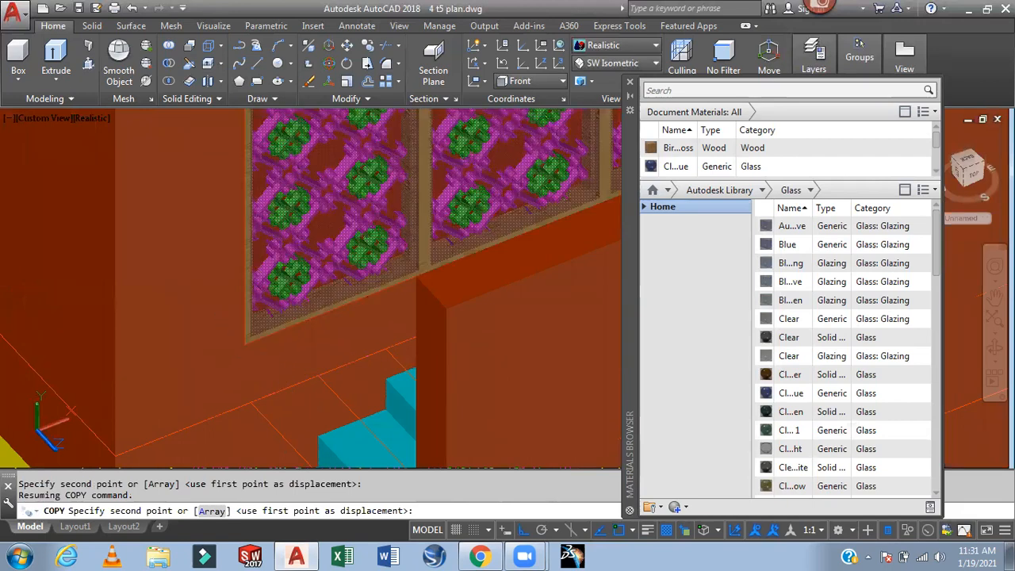
click(437, 254)
scroll(461, 244, down, 2)
scroll(462, 281, down, 2)
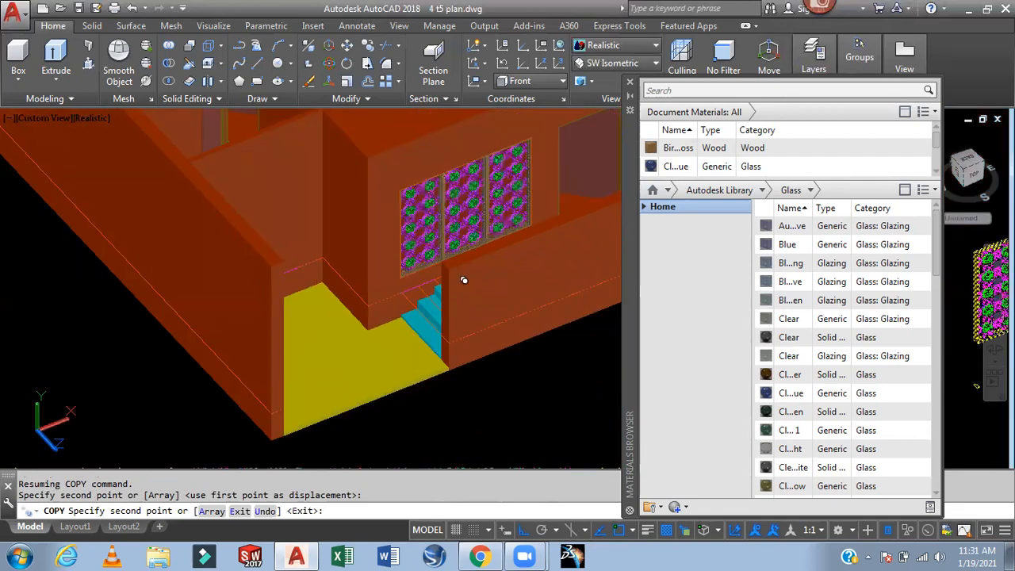
key(Escape)
Select the blue 3D solid panel in the middle opening of the copied window and show its full properties
mouse_move(539, 367)
shift+middle_down()
mouse_move(505, 374)
mouse_move(576, 382)
mouse_move(550, 362)
shift+middle_up()
scroll(482, 190, up, 5)
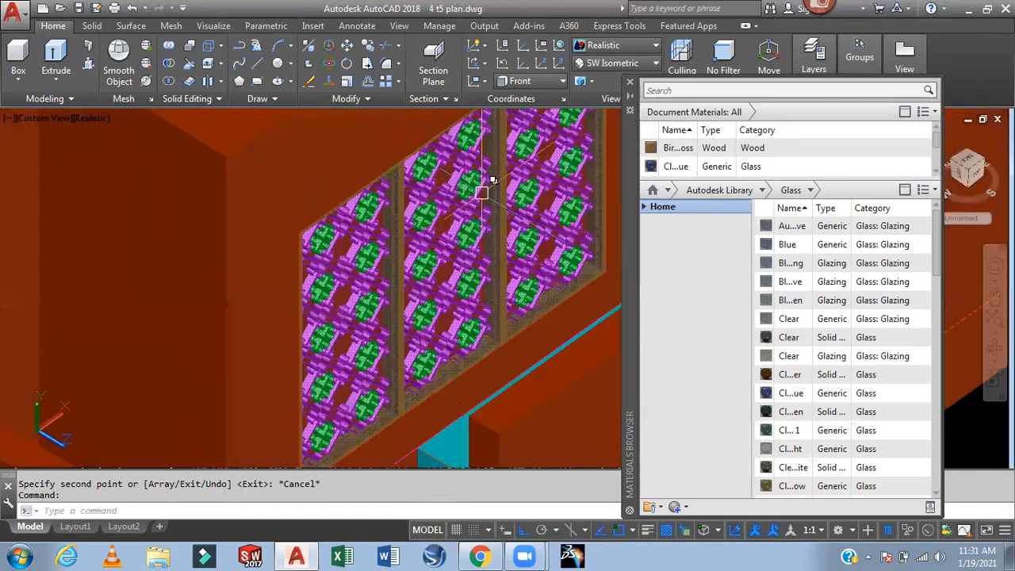
scroll(450, 217, up, 2)
click(451, 228)
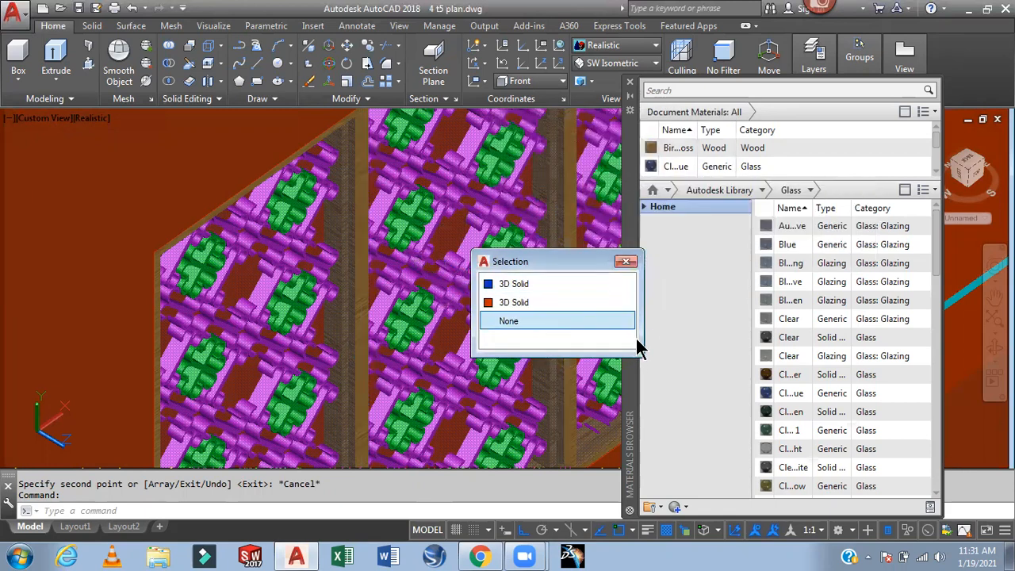
key(Escape)
scroll(487, 225, up, 1)
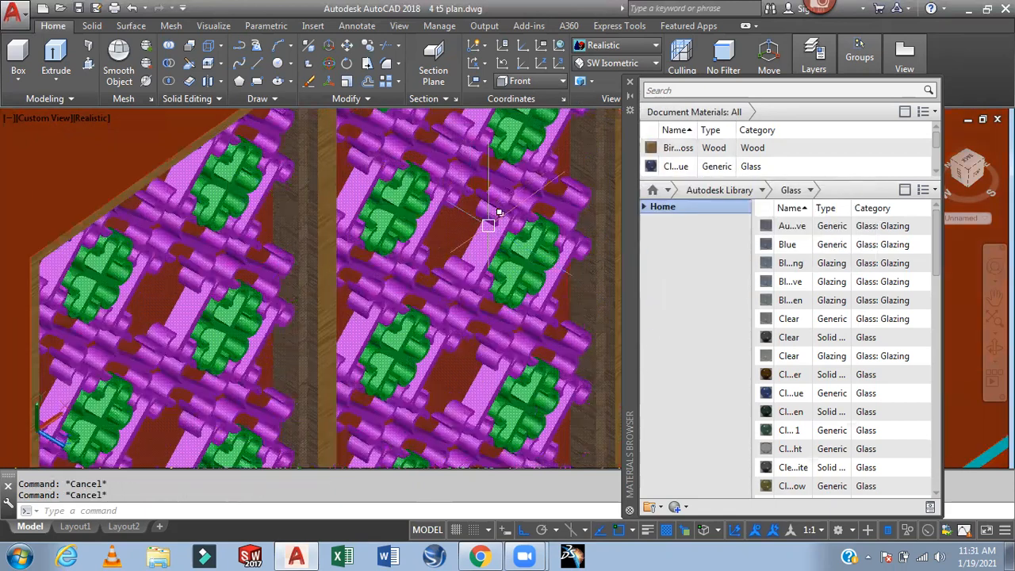
click(451, 233)
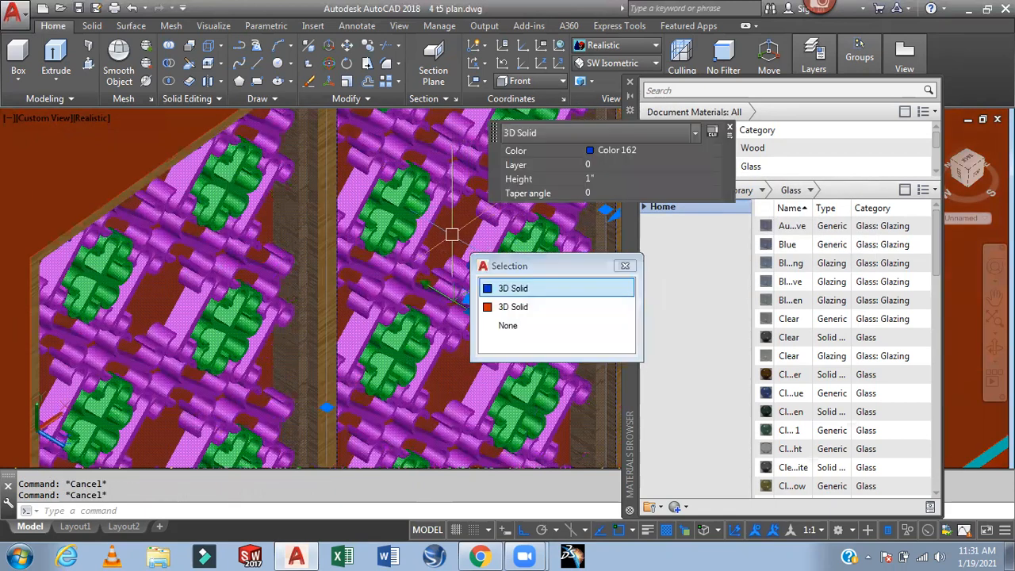
click(517, 289)
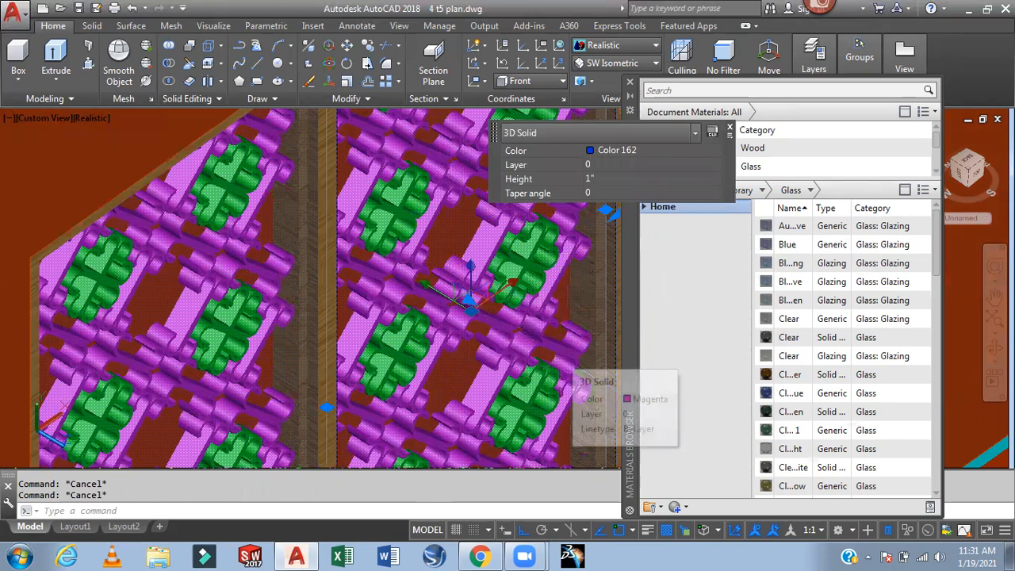
key(ctrl+1)
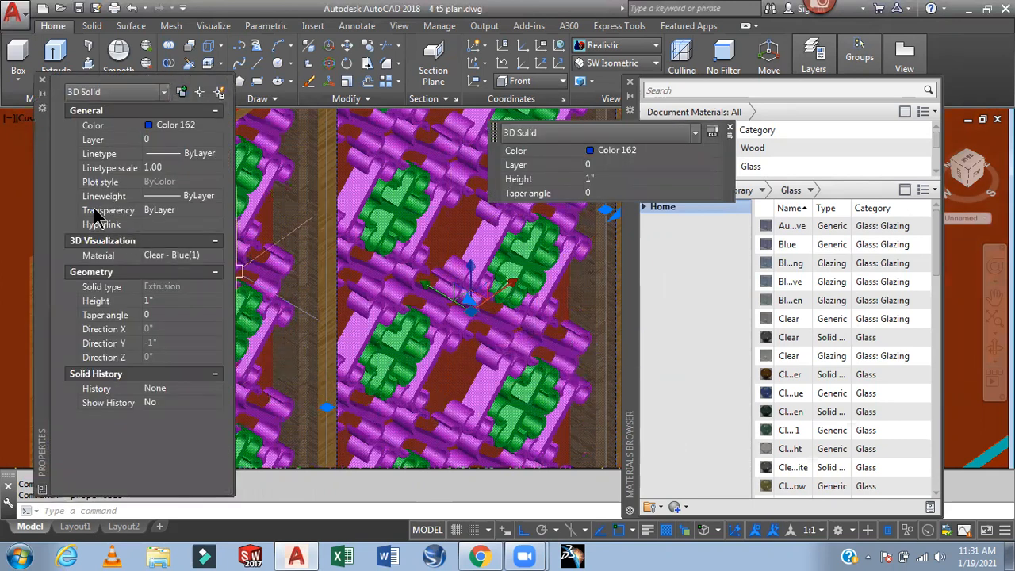
drag(45, 168, 64, 259)
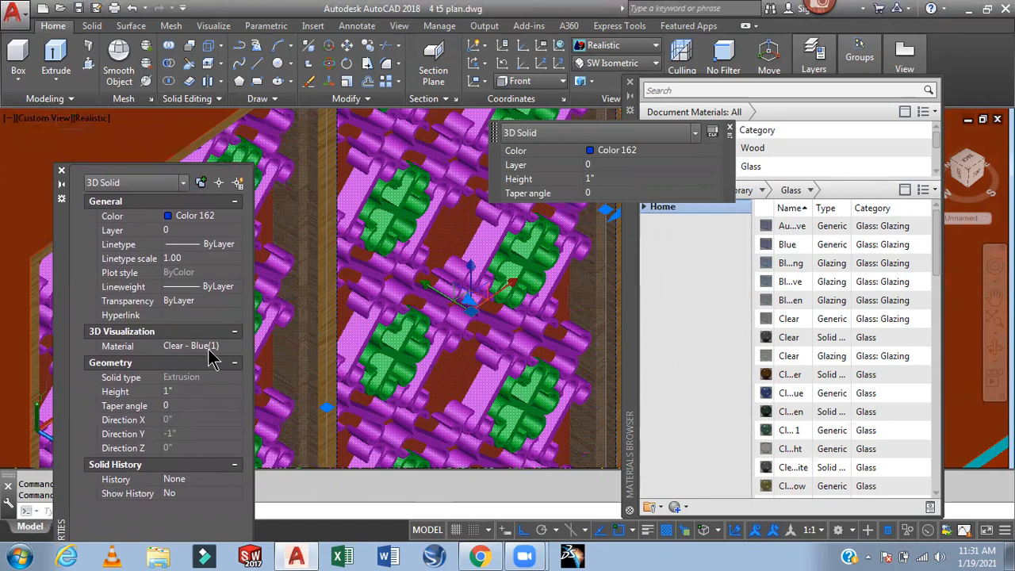
Preview other materials on the selected middle glass panel, keep Clear - Blue(1), and close the panel's properties
click(211, 347)
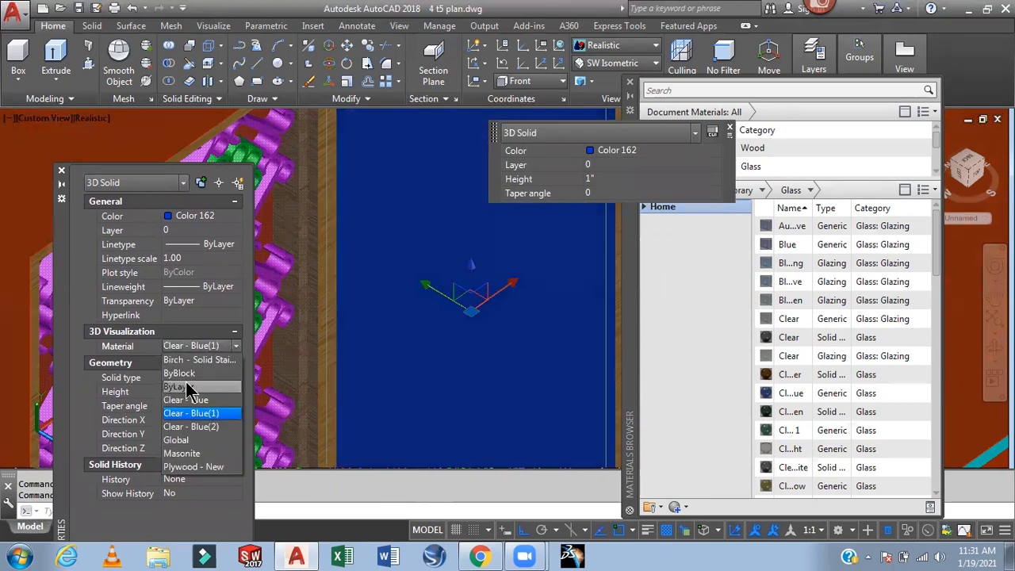
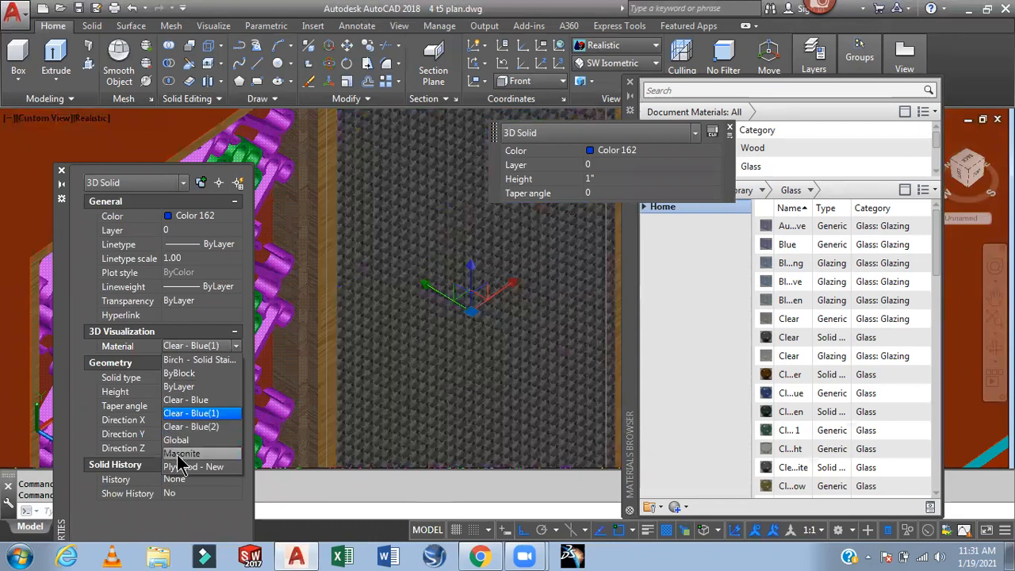
click(202, 412)
key(Escape)
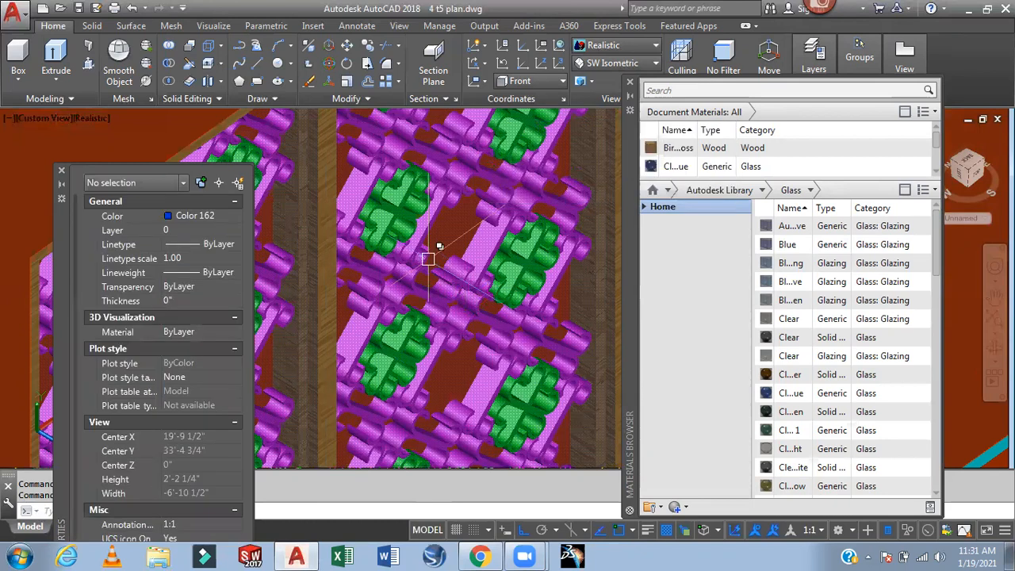
click(62, 171)
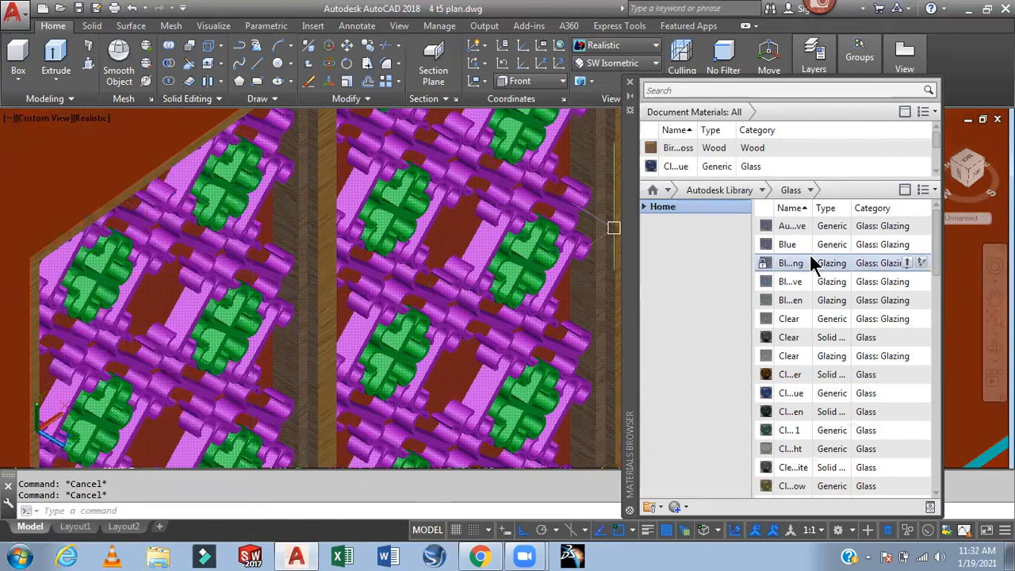
Show the Autodesk Library's Flooring materials, narrowed to the Tile category
click(762, 190)
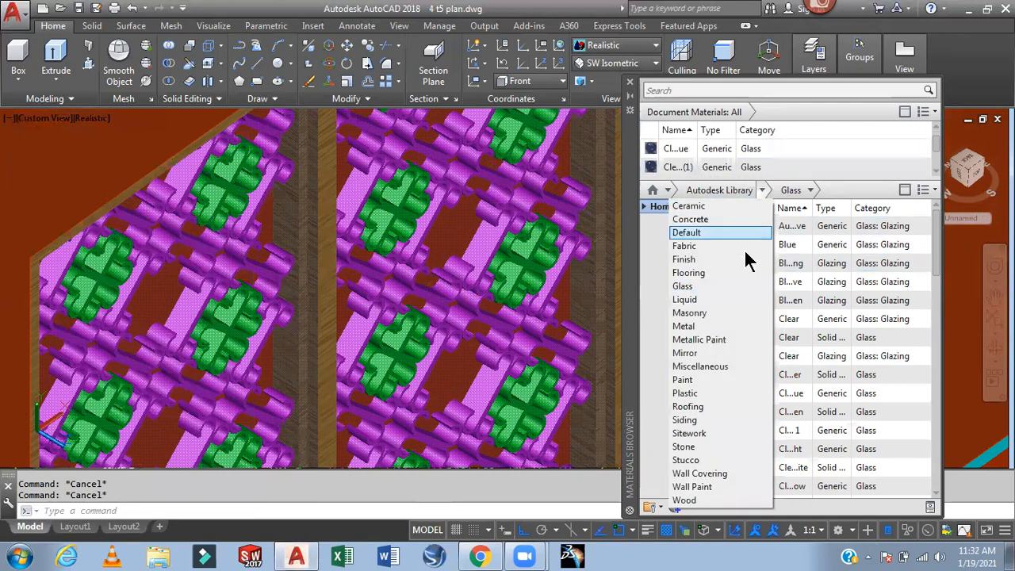
click(705, 272)
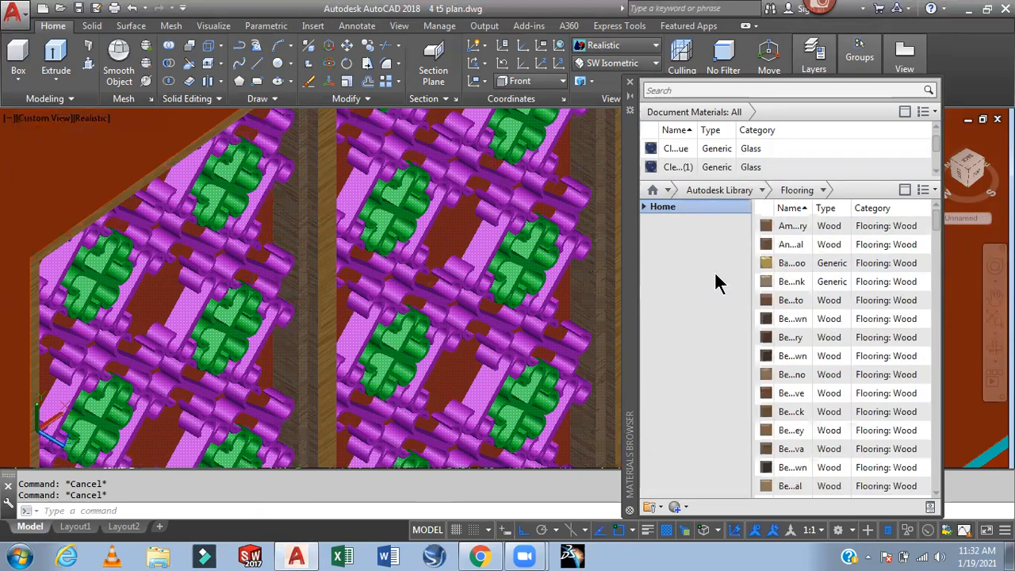
click(823, 192)
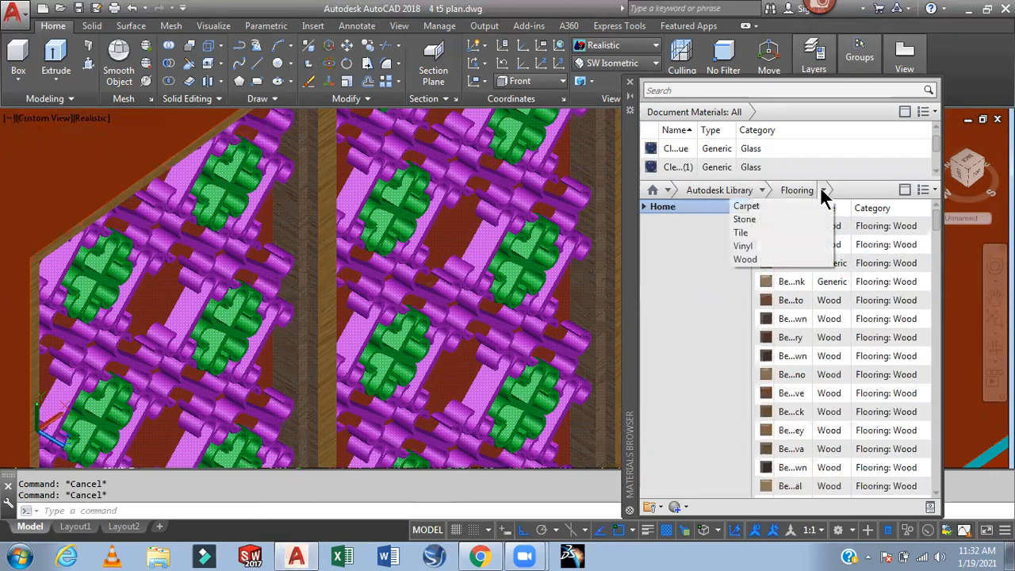
click(782, 233)
Try the Ter...tta, Sq...an, Sq...ue and Cir...e 1 tile materials one after another on the house's floor slab
scroll(607, 304, down, 3)
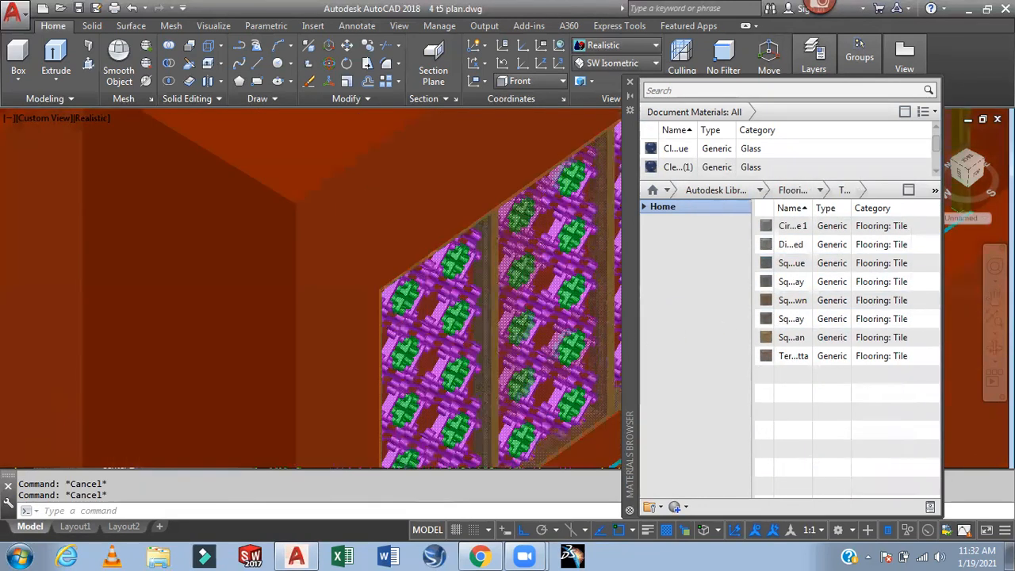
scroll(570, 248, down, 10)
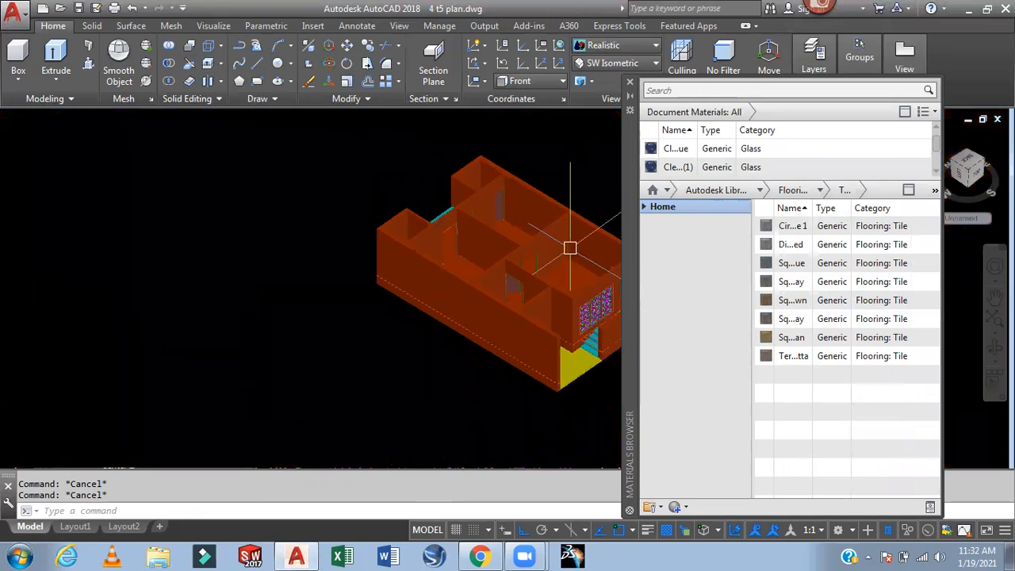
scroll(569, 248, up, 8)
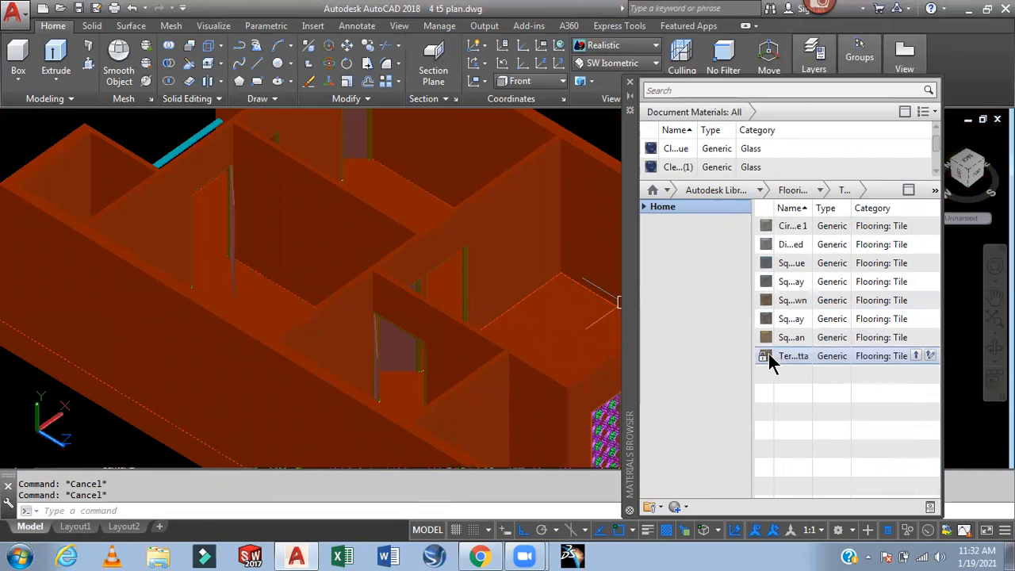
drag(770, 360, 644, 325)
drag(553, 316, 547, 311)
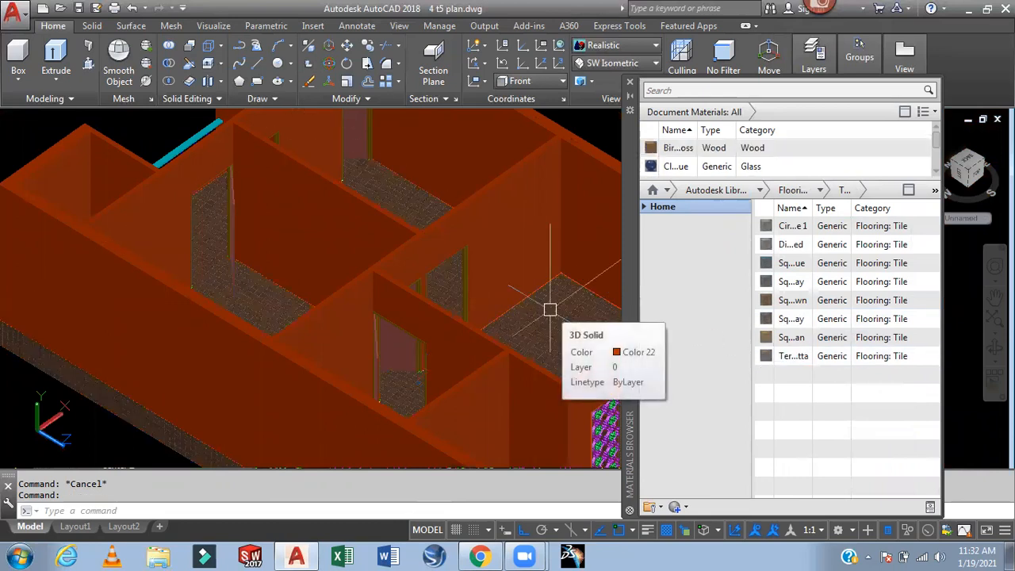
shift+middle_drag(556, 314, 519, 321)
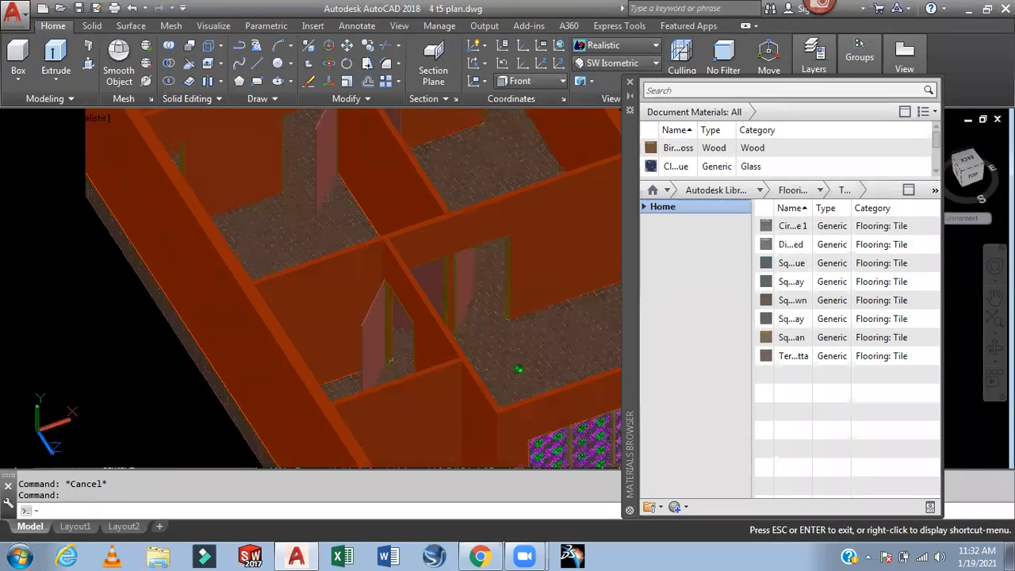
drag(765, 341, 611, 336)
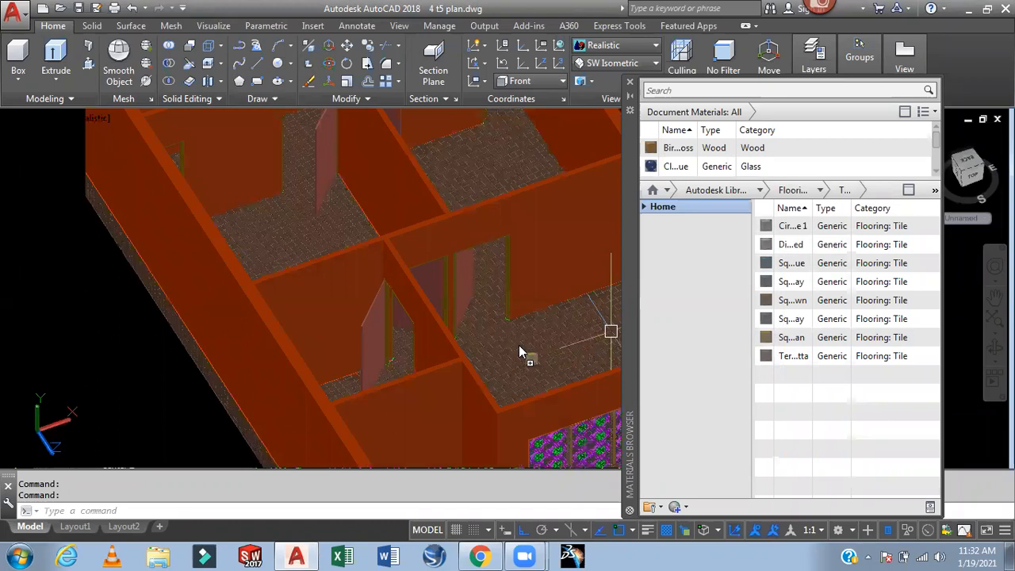
drag(519, 347, 526, 344)
drag(768, 267, 615, 329)
drag(547, 351, 548, 349)
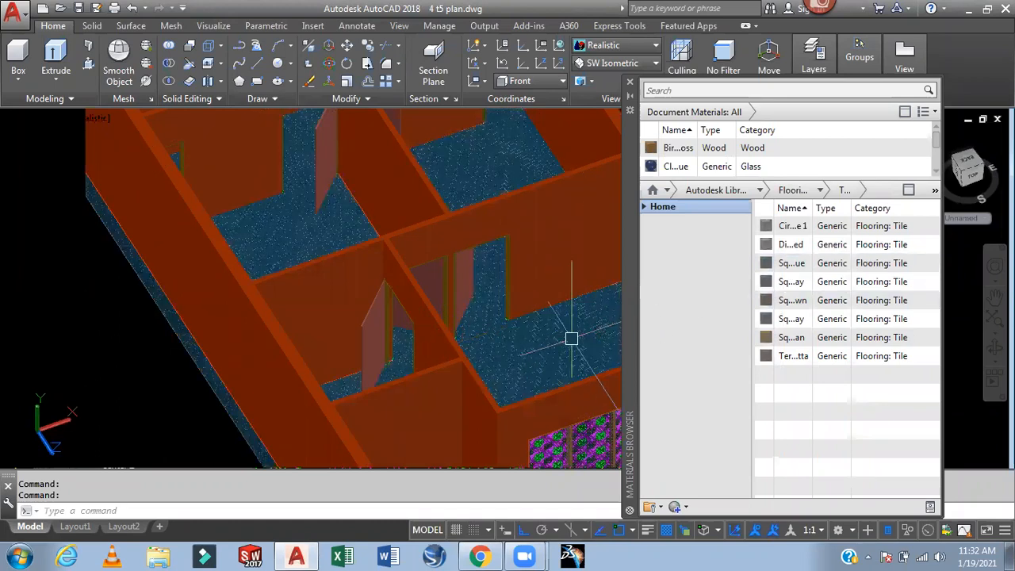
shift+middle_drag(563, 329, 587, 325)
drag(768, 225, 567, 346)
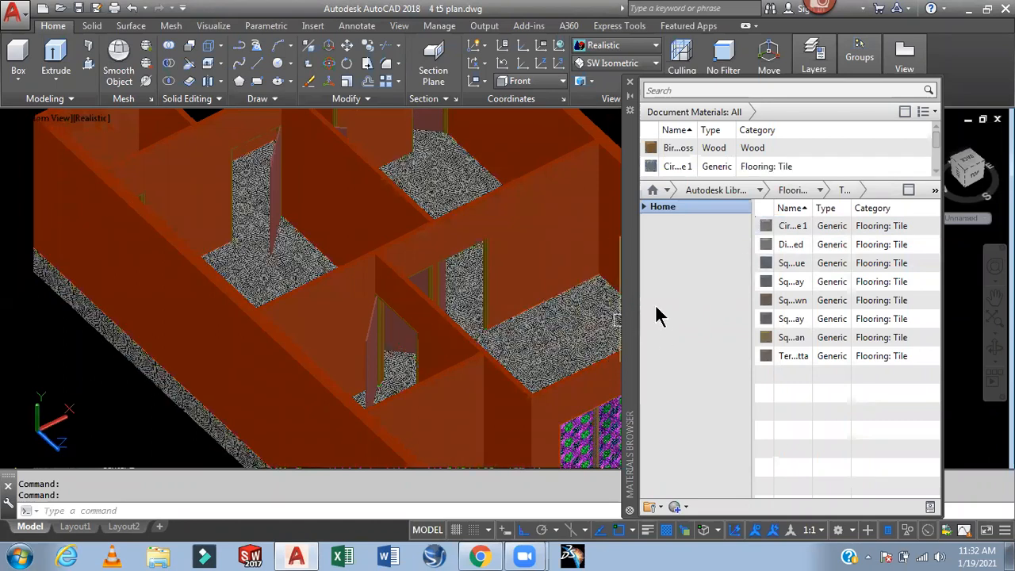
Apply the Di...ed flooring tile material to the house's floor slab
drag(767, 264, 444, 353)
scroll(554, 332, down, 5)
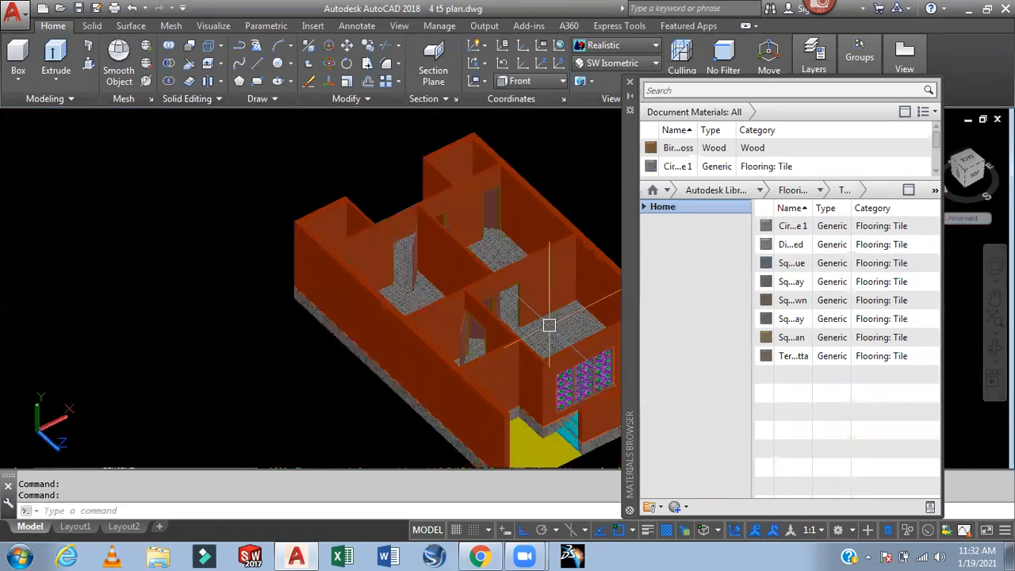
middle_drag(548, 320, 430, 261)
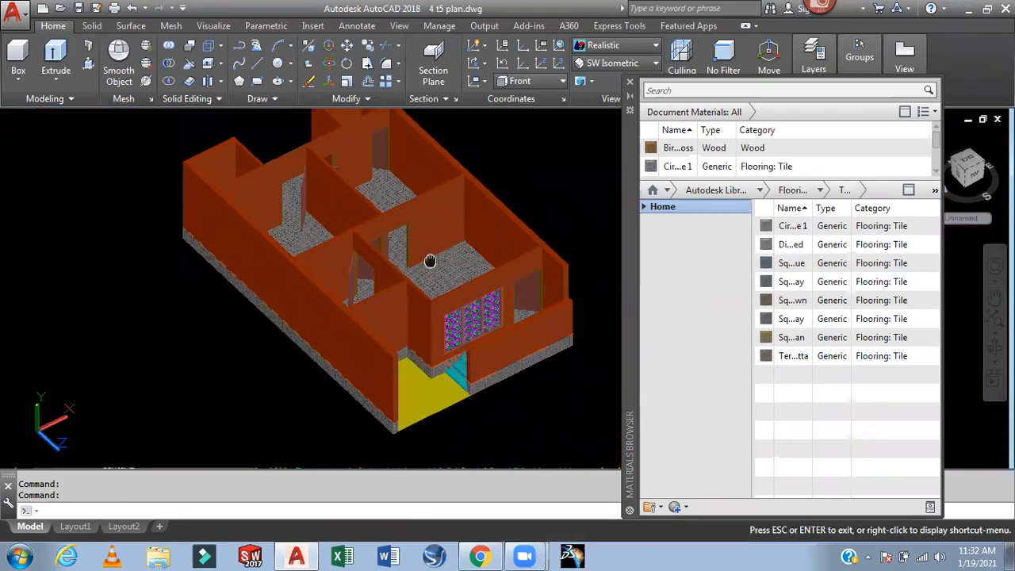
Show the Autodesk Library's Masonry materials for the walls at the front entrance
scroll(447, 360, up, 4)
middle_drag(529, 423, 494, 365)
click(759, 191)
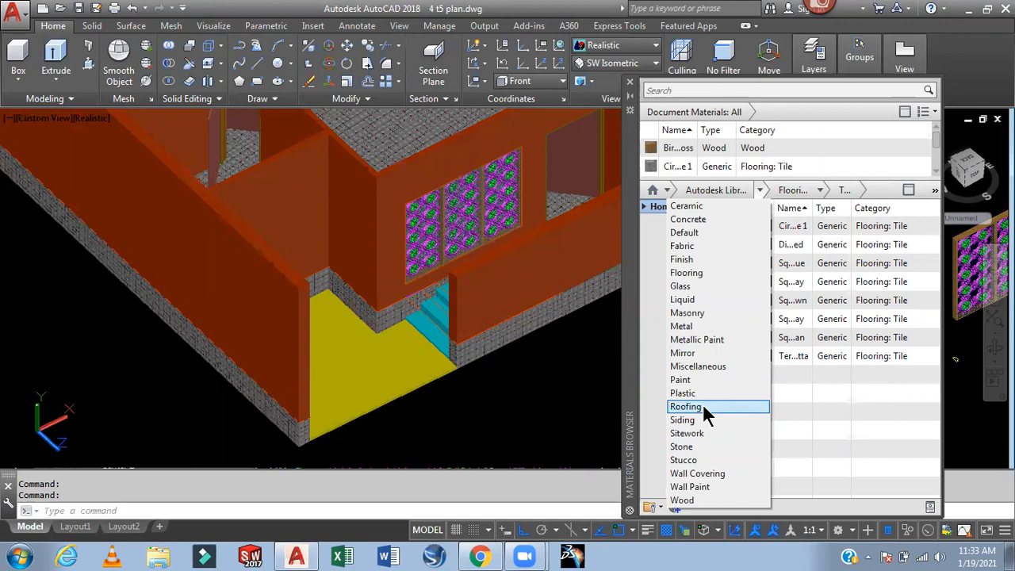
click(753, 250)
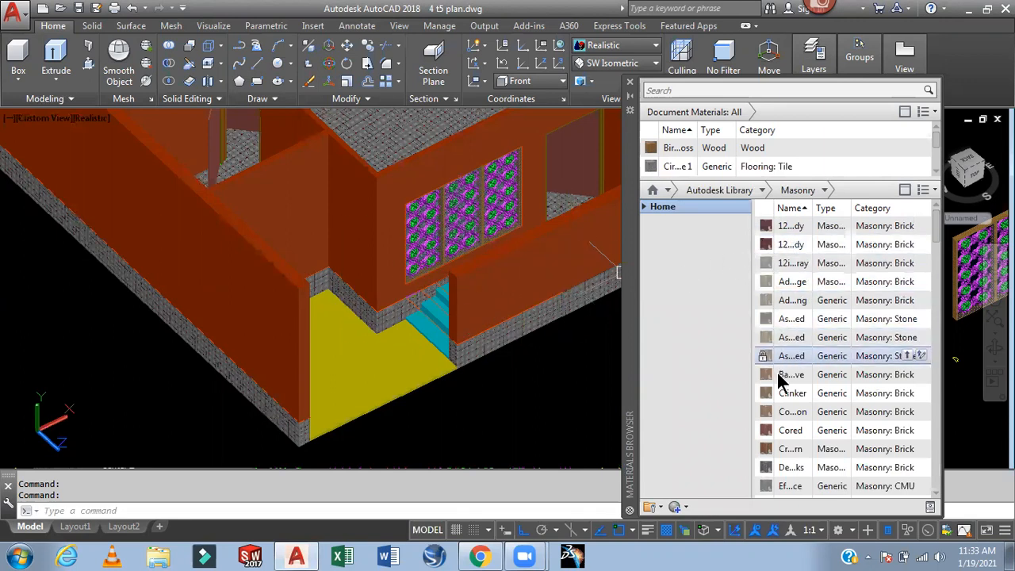
Try a Masonry material and the 12...dy brick material on the low front wall beside the steps
drag(733, 405, 535, 332)
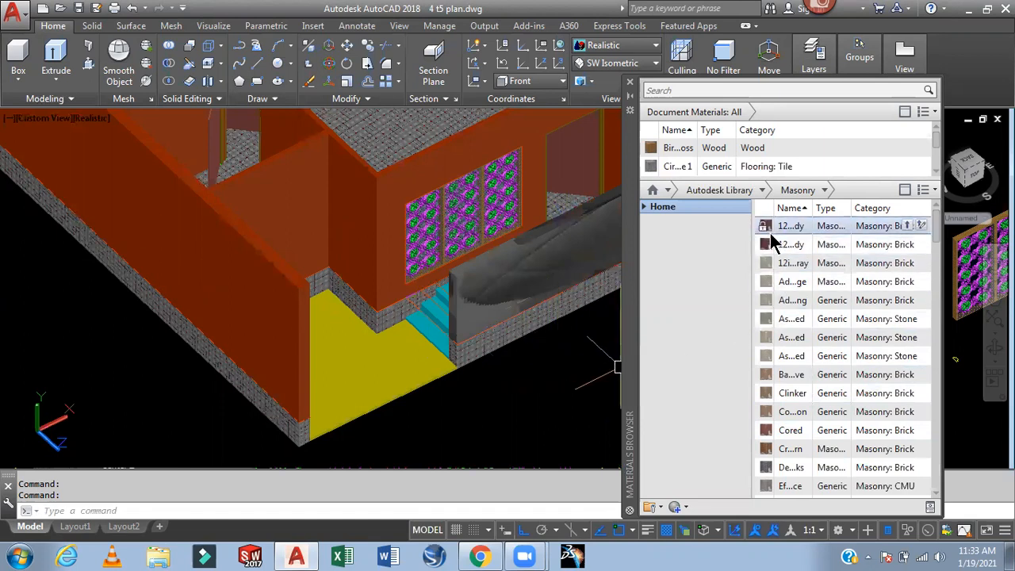
drag(758, 236, 564, 261)
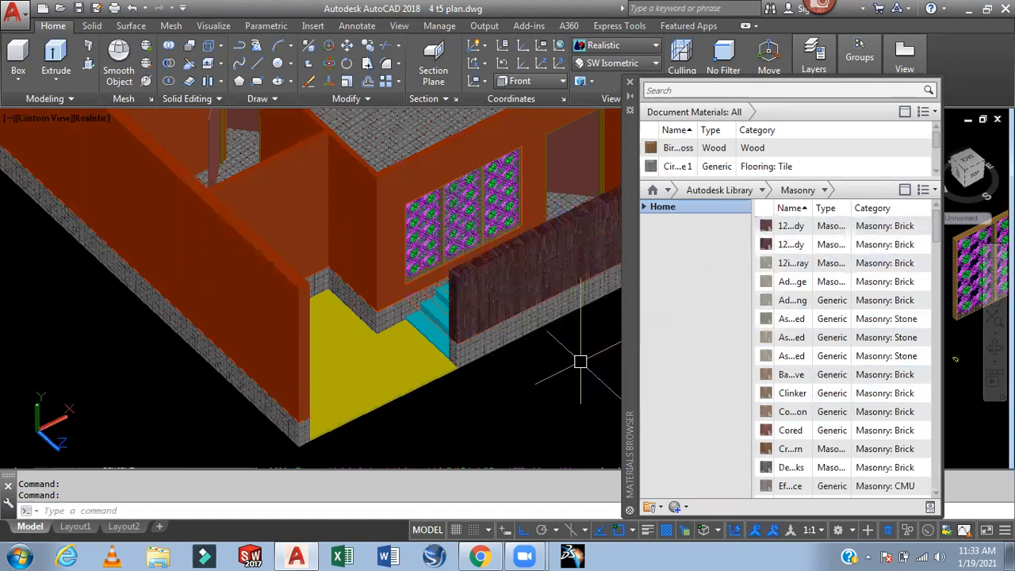
scroll(580, 358, up, 3)
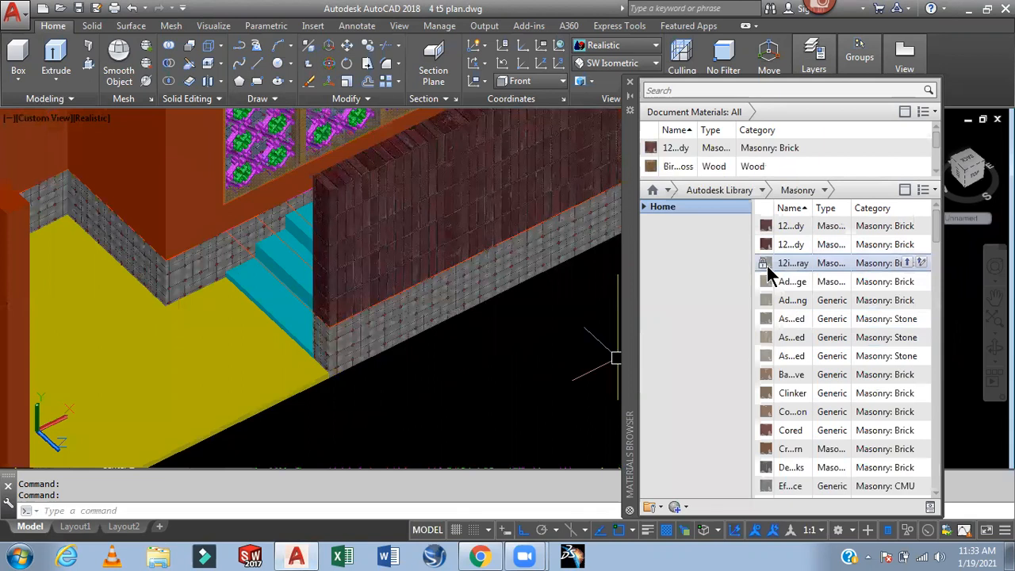
Apply the Cr...rn masonry brick material to the low front wall beside the steps
drag(765, 449, 479, 269)
middle_drag(548, 341, 523, 391)
scroll(558, 379, down, 3)
scroll(558, 378, up, 1)
Match the properties of the low brick wall beside the steps onto the main house walls
text(ma)
key(Return)
click(476, 309)
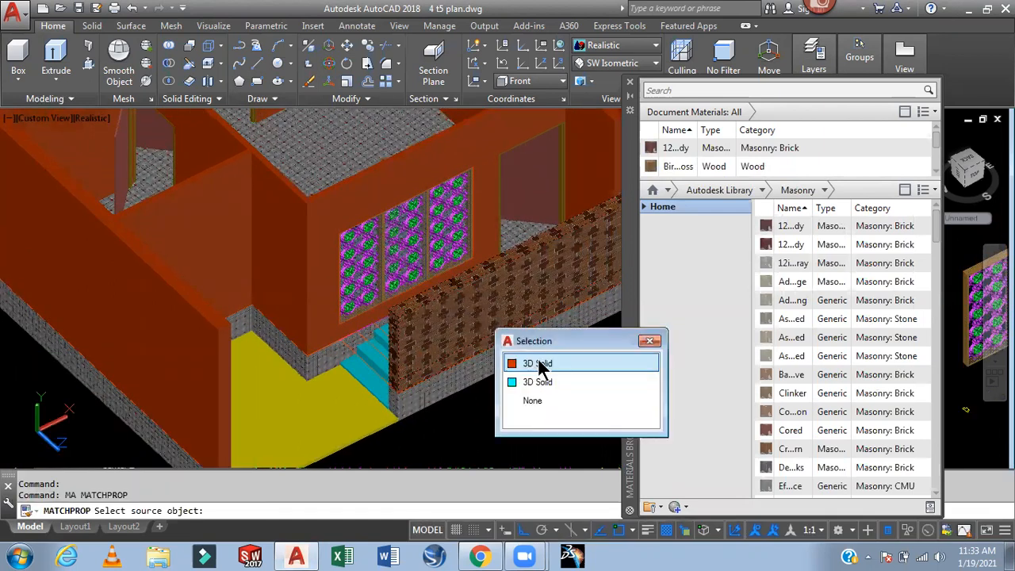
click(539, 364)
click(319, 240)
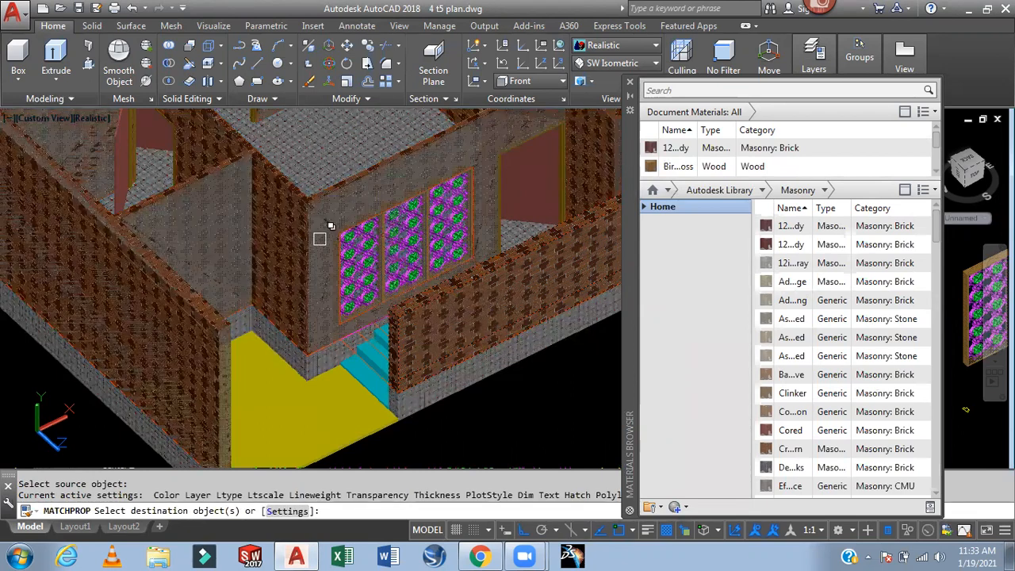
click(320, 239)
key(Return)
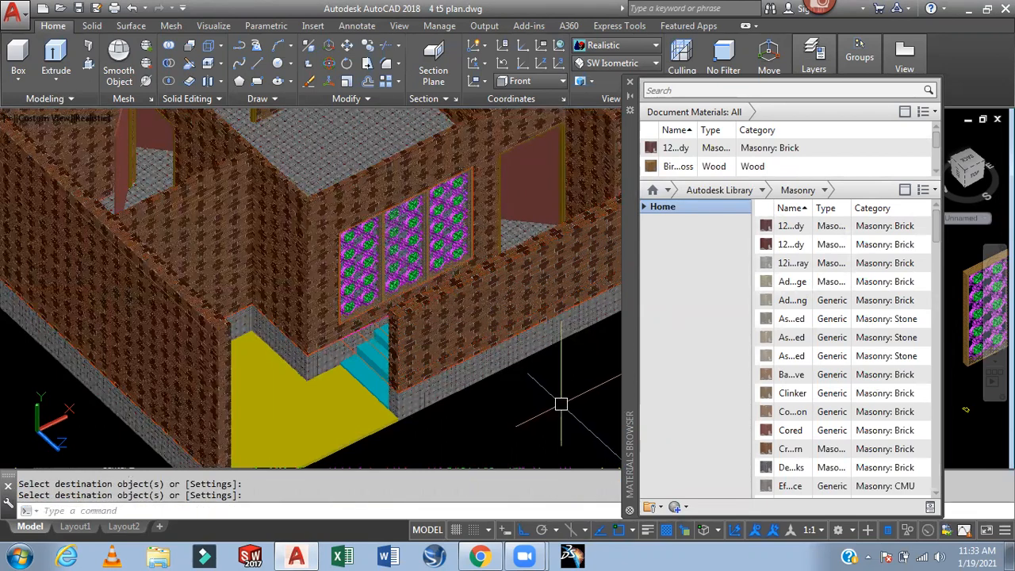
Show the Autodesk Library's Stone materials, narrowed to the Granite category, for the entrance area
scroll(560, 404, down, 4)
scroll(568, 390, up, 2)
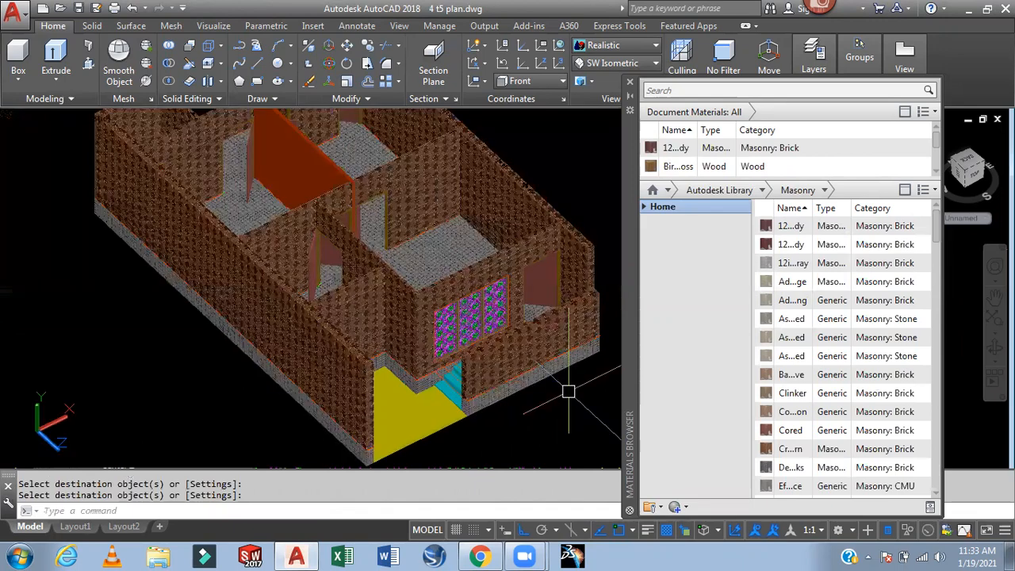
shift+middle_drag(555, 406, 587, 372)
scroll(566, 410, up, 4)
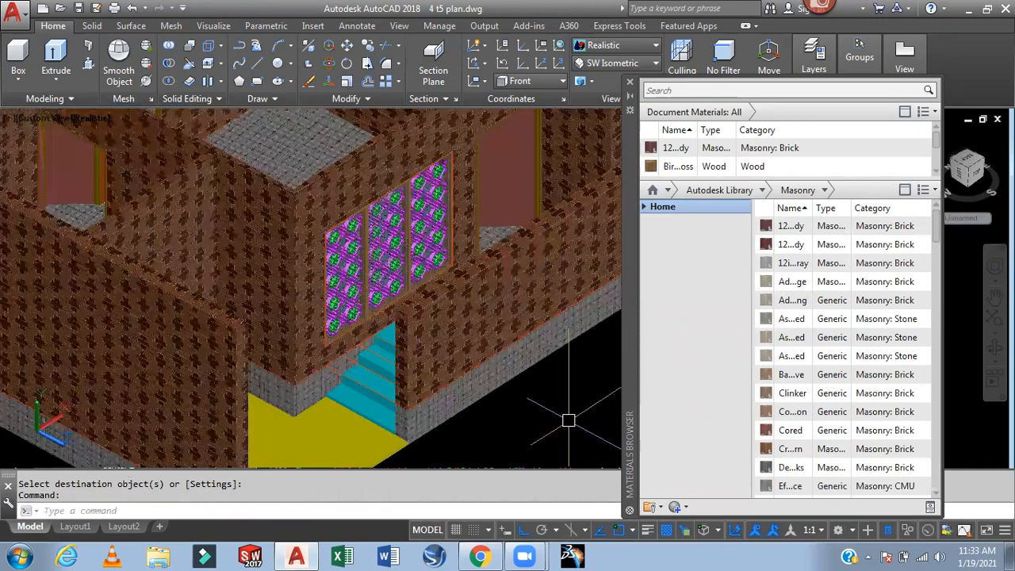
middle_drag(571, 417, 579, 322)
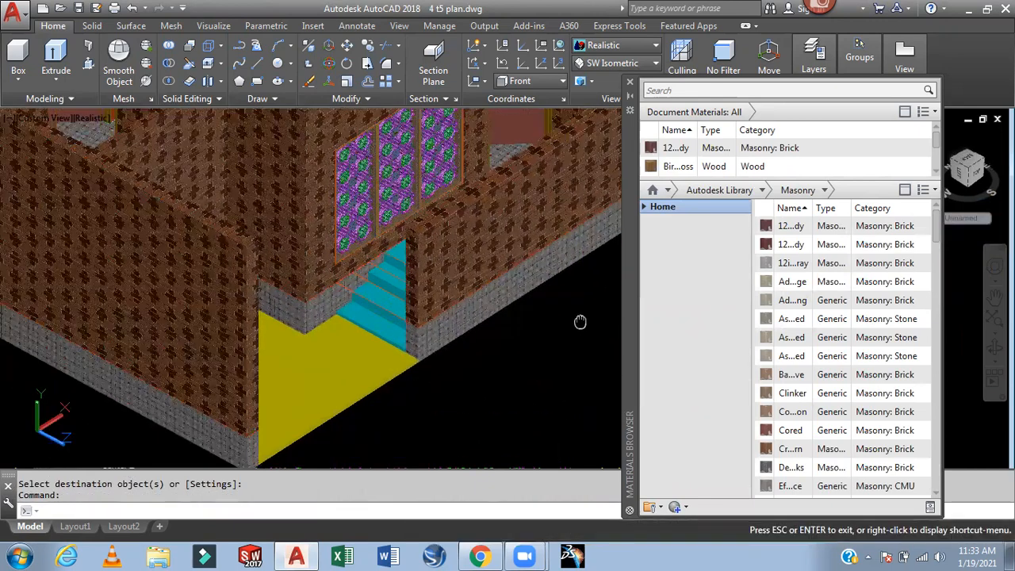
click(760, 191)
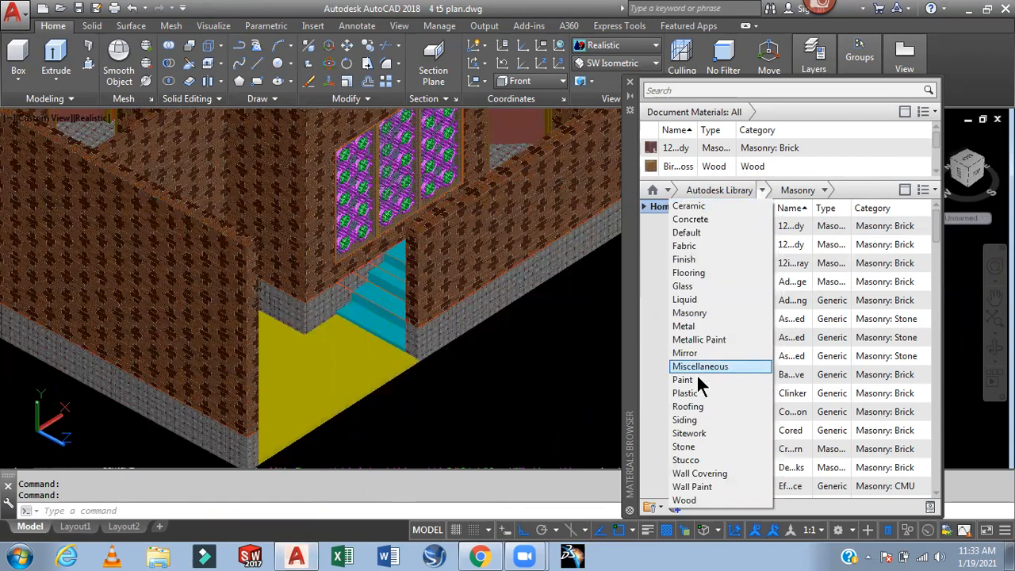
click(681, 449)
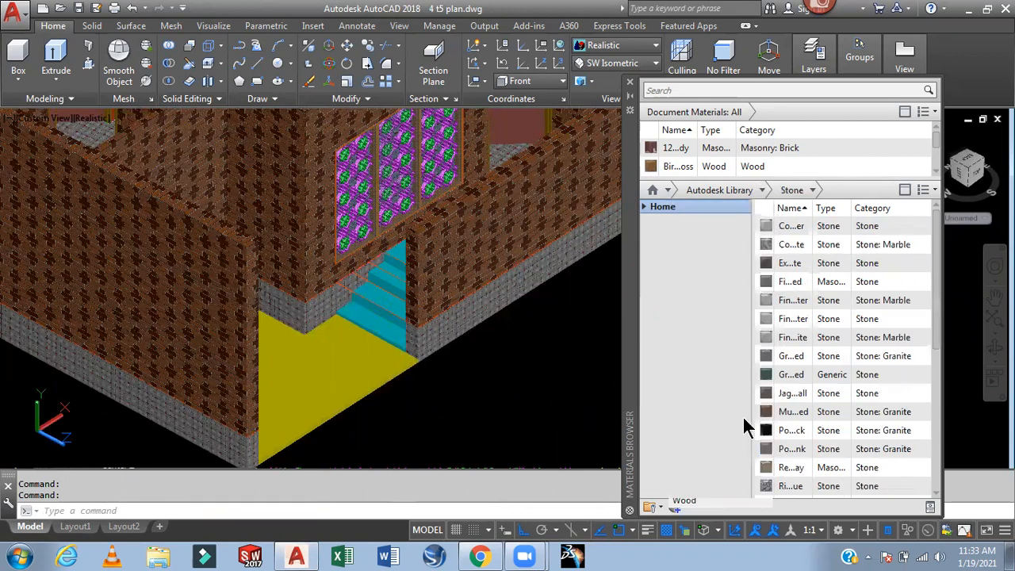
click(812, 190)
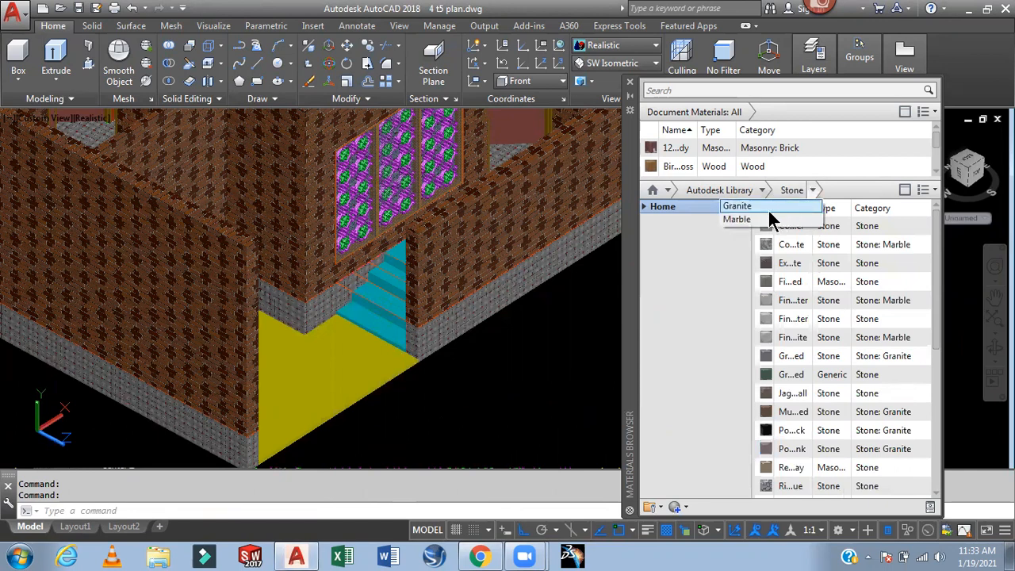
click(748, 208)
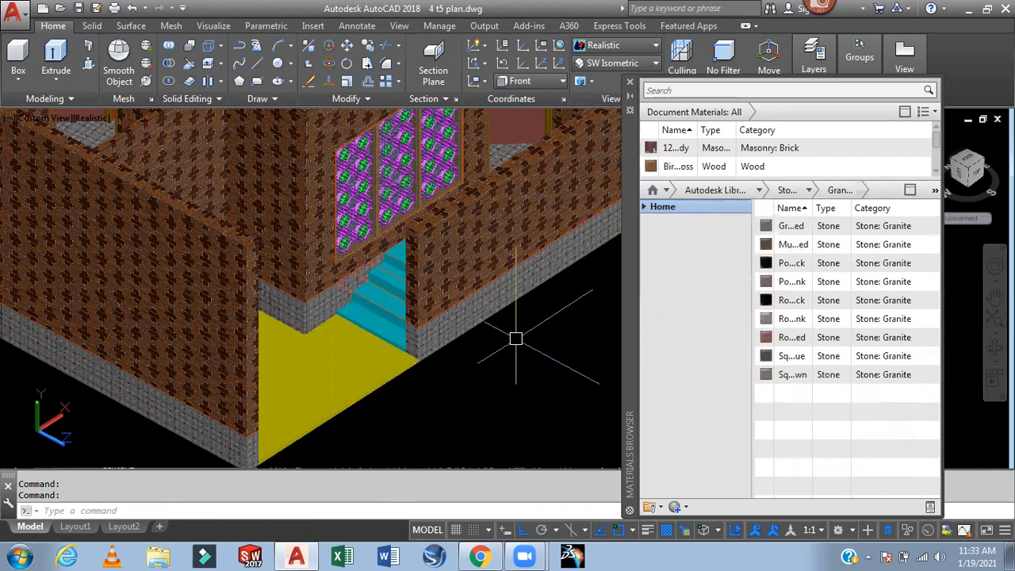
Try the Ro...ed granite on the yellow ground slab in front of the steps and replace it with the Sq...ue granite
scroll(491, 349, up, 3)
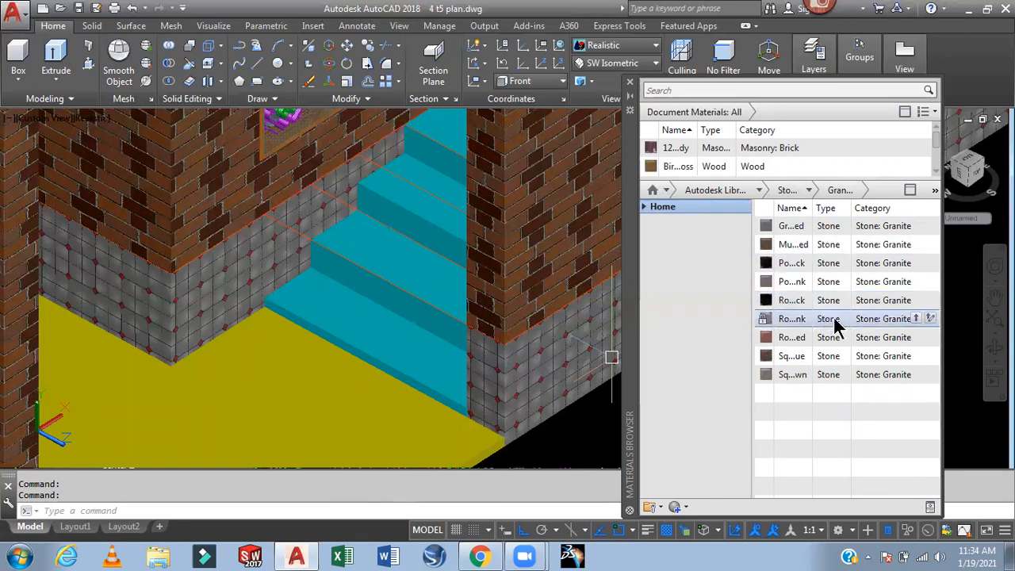
drag(766, 331, 357, 427)
middle_drag(580, 379, 585, 260)
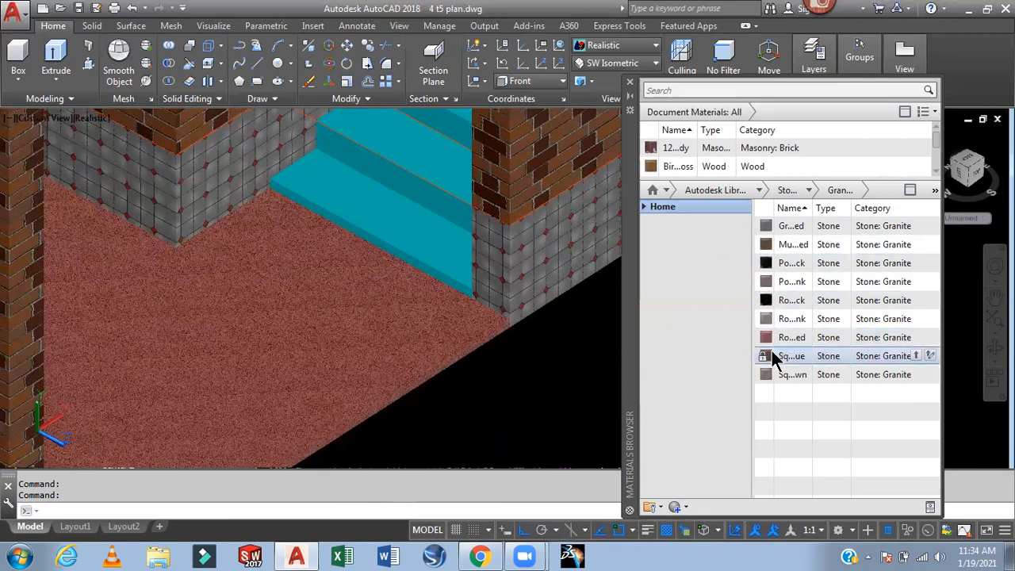
drag(768, 355, 345, 367)
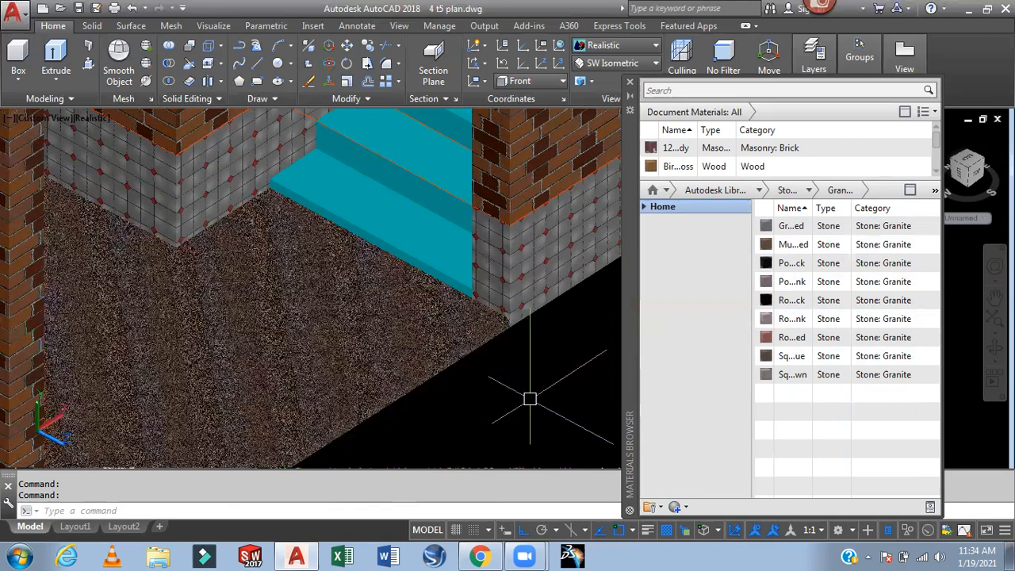
Try the Sq...wn and Mu...ed granites on the ground slab in front of the steps
drag(766, 374, 487, 374)
drag(769, 244, 712, 256)
drag(349, 358, 357, 361)
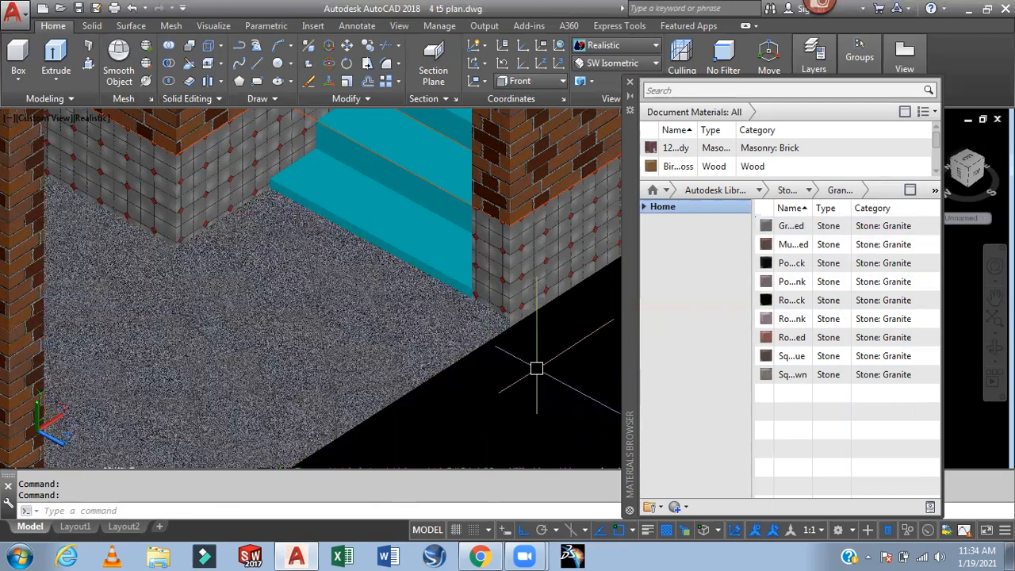
Show the Stone library's Marble category and apply the Co...te marble to the ground slab in front of the steps
click(807, 190)
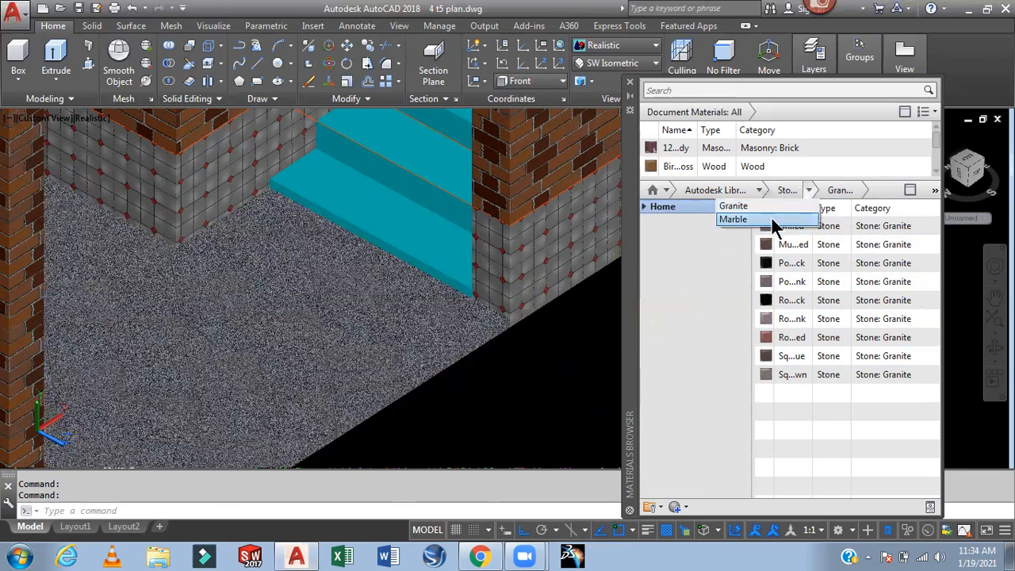
click(770, 217)
drag(775, 229, 731, 248)
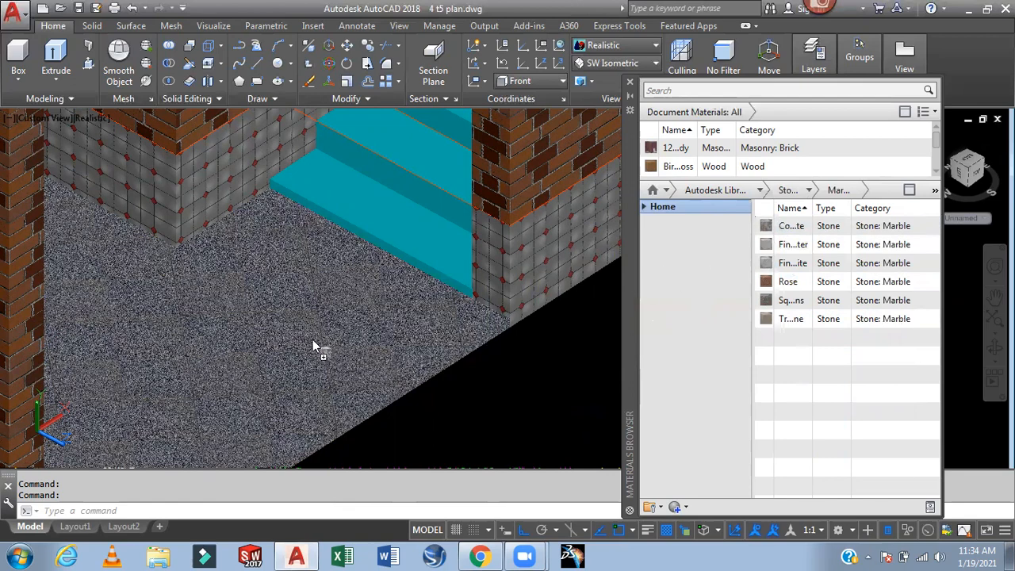
drag(312, 341, 317, 343)
scroll(542, 384, down, 2)
scroll(531, 368, up, 4)
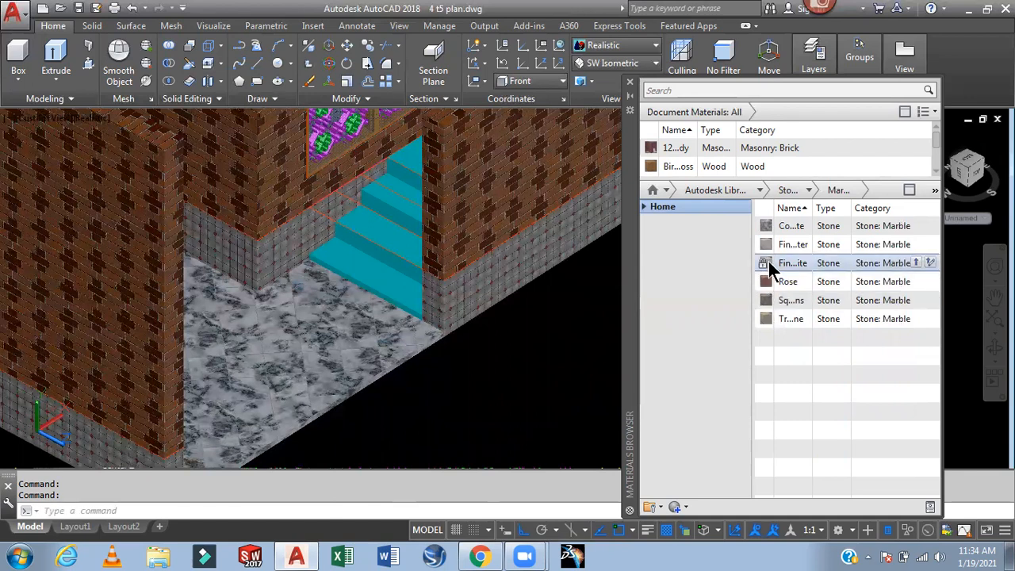
Apply the Fin...ter marble to the lowest entrance step
drag(766, 242, 440, 278)
drag(365, 279, 371, 282)
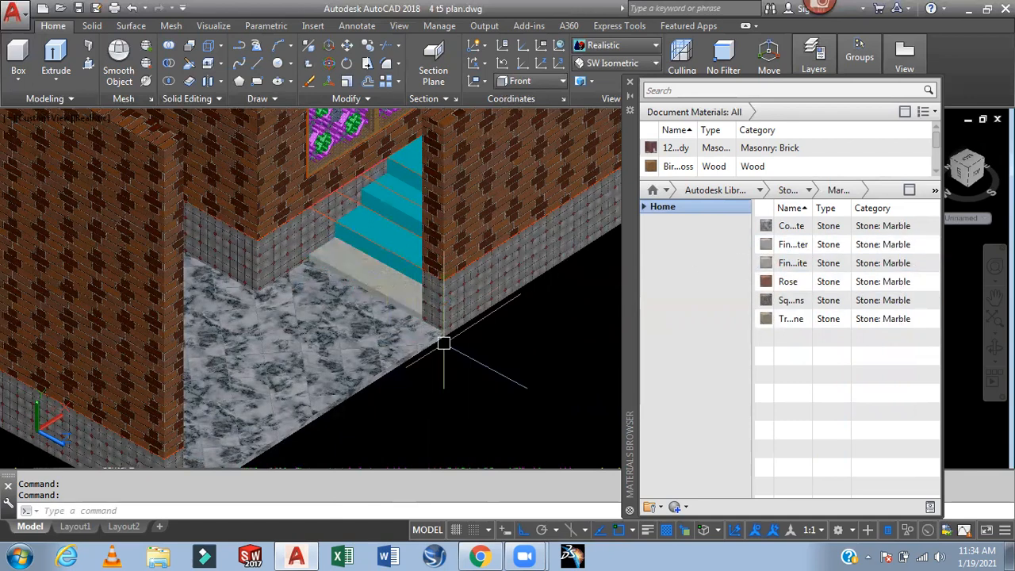
Match the properties of the marble bottom step onto all the steps above it and close the materials browser
scroll(460, 351, up, 2)
text(MA)
key(Return)
click(355, 250)
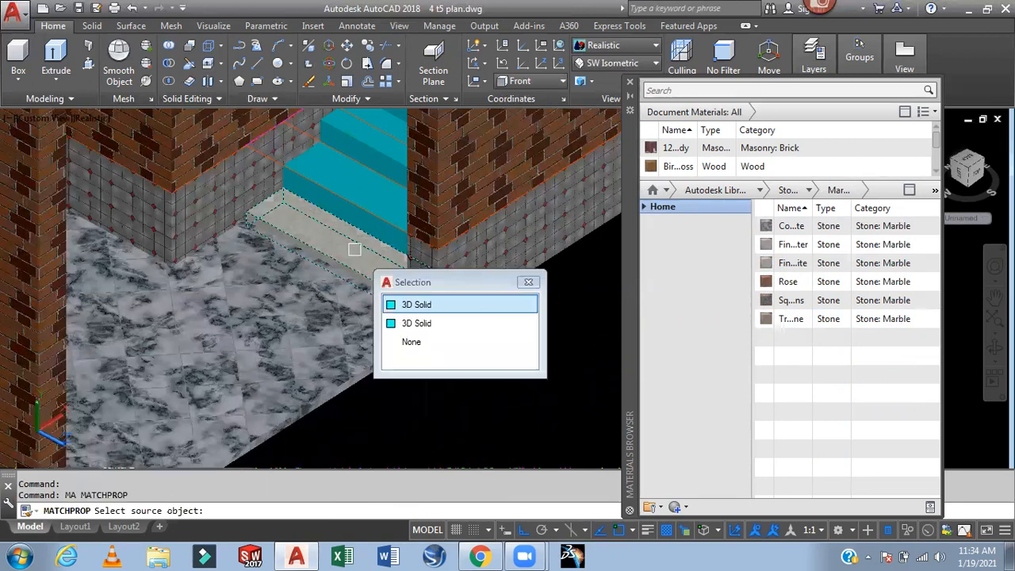
click(412, 307)
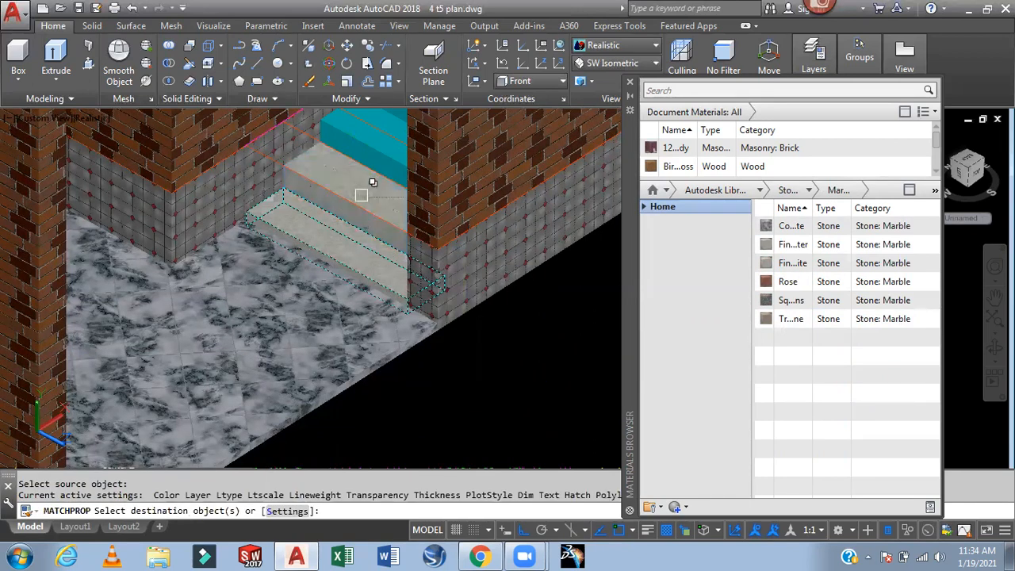
click(376, 155)
click(380, 140)
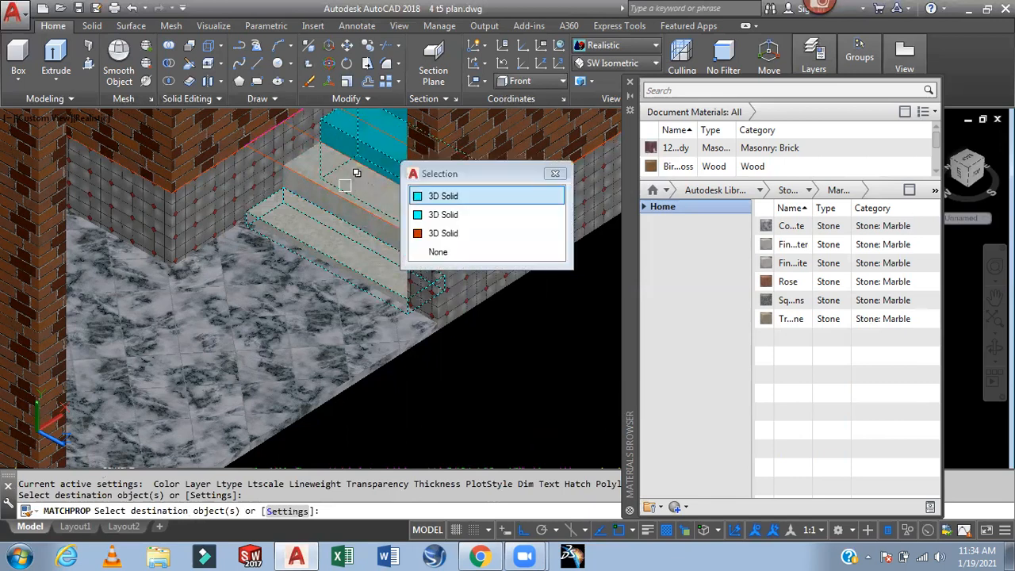
click(431, 194)
middle_drag(536, 333, 562, 446)
click(396, 187)
scroll(423, 184, up, 3)
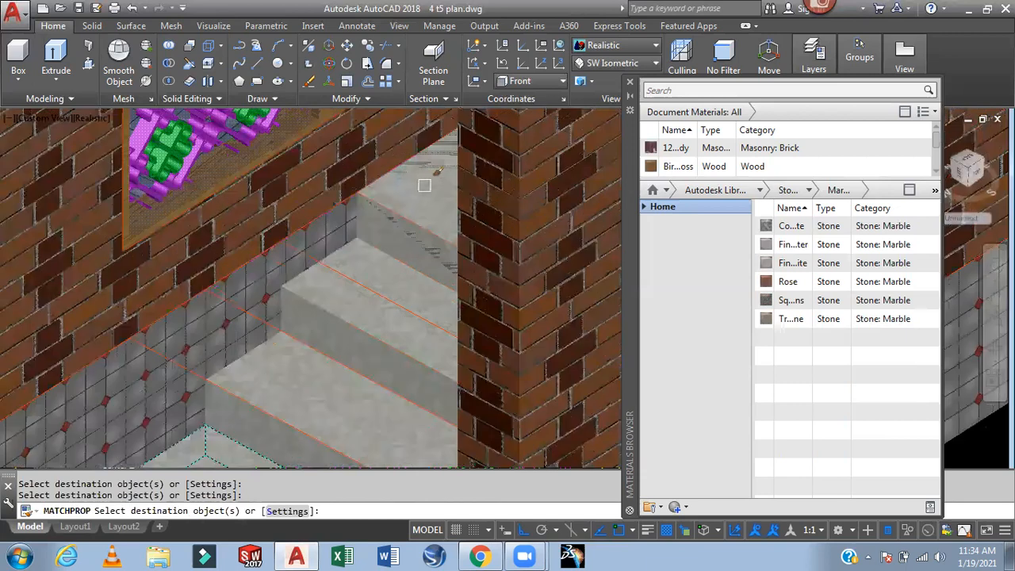
click(422, 189)
click(484, 250)
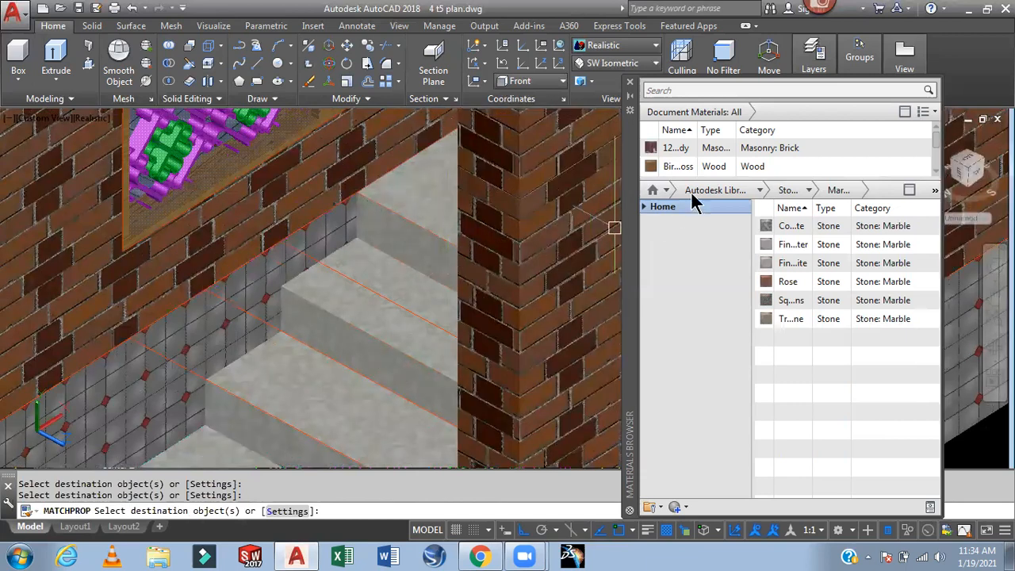
key(Escape)
click(629, 81)
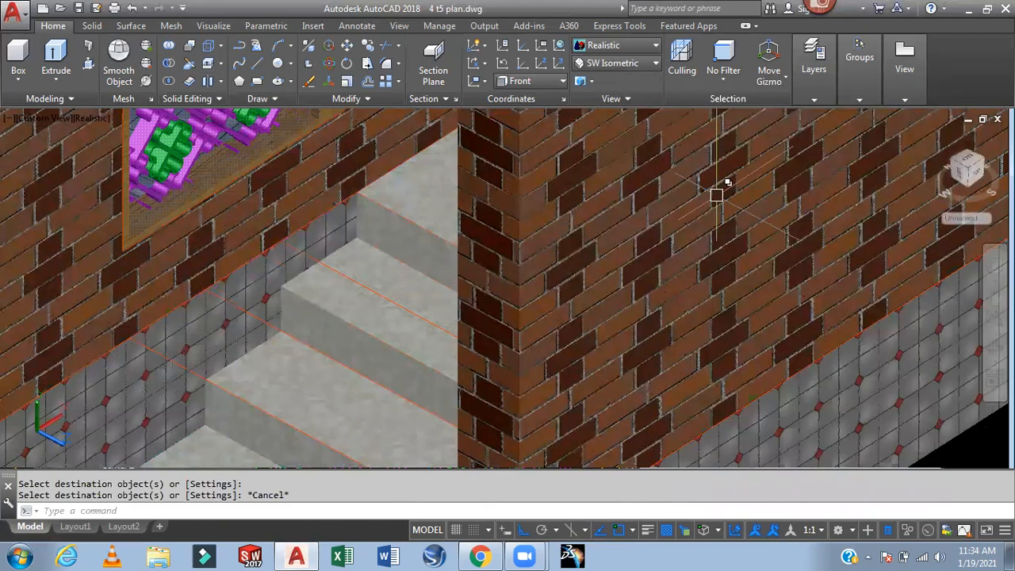
Examine the textured house from above, its installed front window and the spare three-panel window beside the house
scroll(801, 306, down, 3)
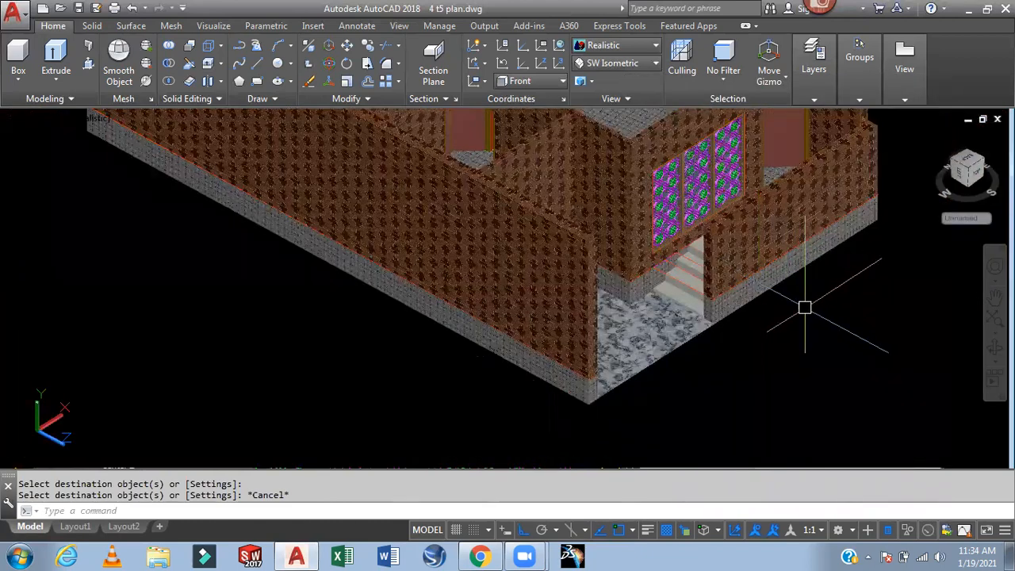
middle_drag(804, 301, 820, 310)
shift+middle_drag(845, 317, 741, 408)
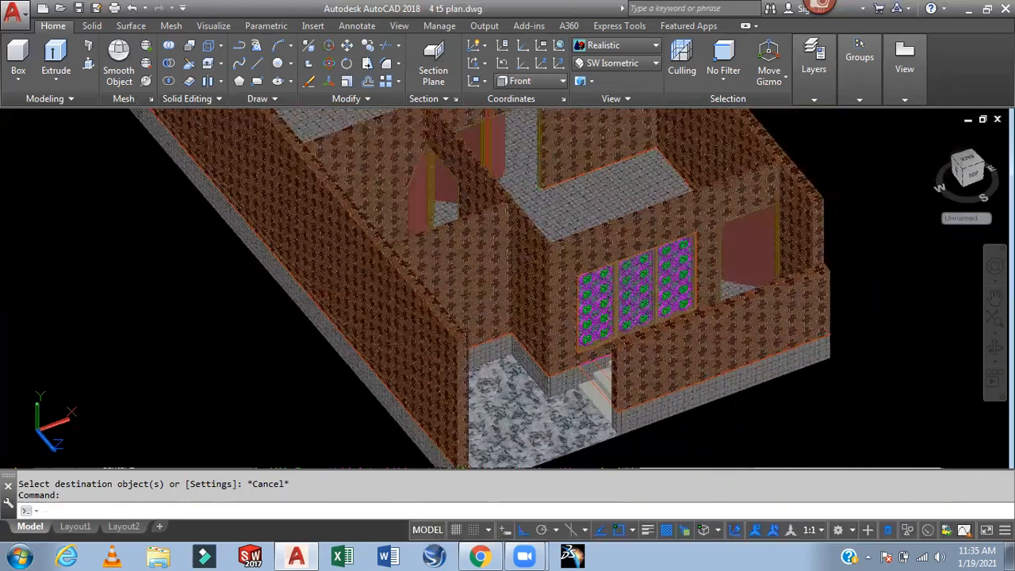
scroll(854, 252, down, 2)
middle_drag(877, 237, 775, 293)
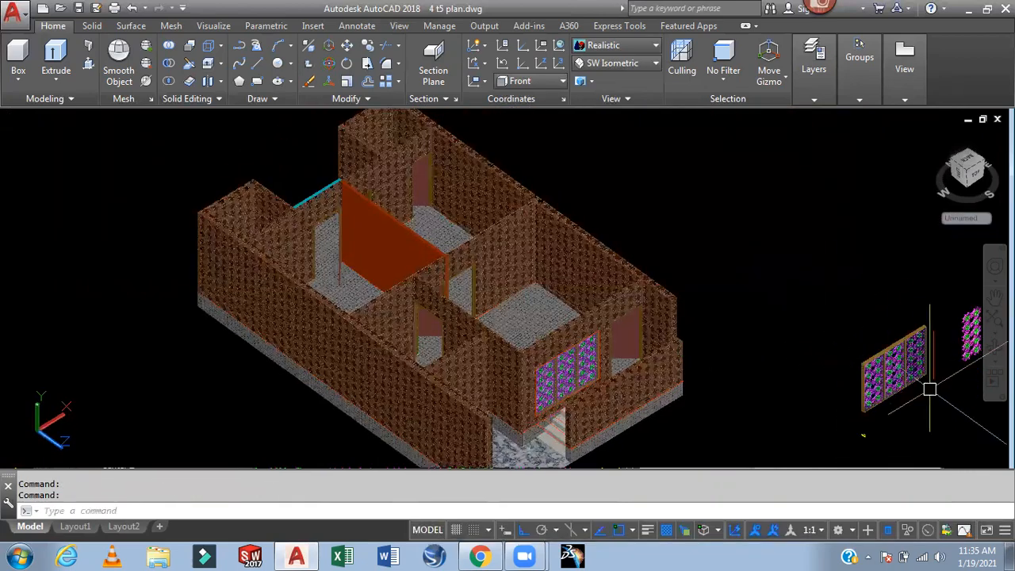
scroll(928, 396, up, 6)
scroll(904, 336, down, 2)
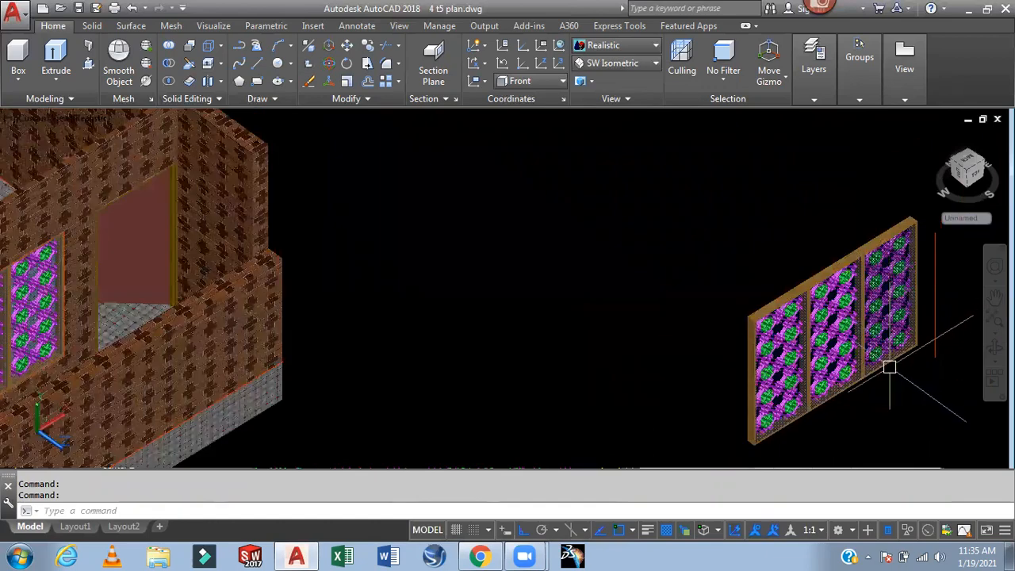
middle_drag(531, 346, 811, 295)
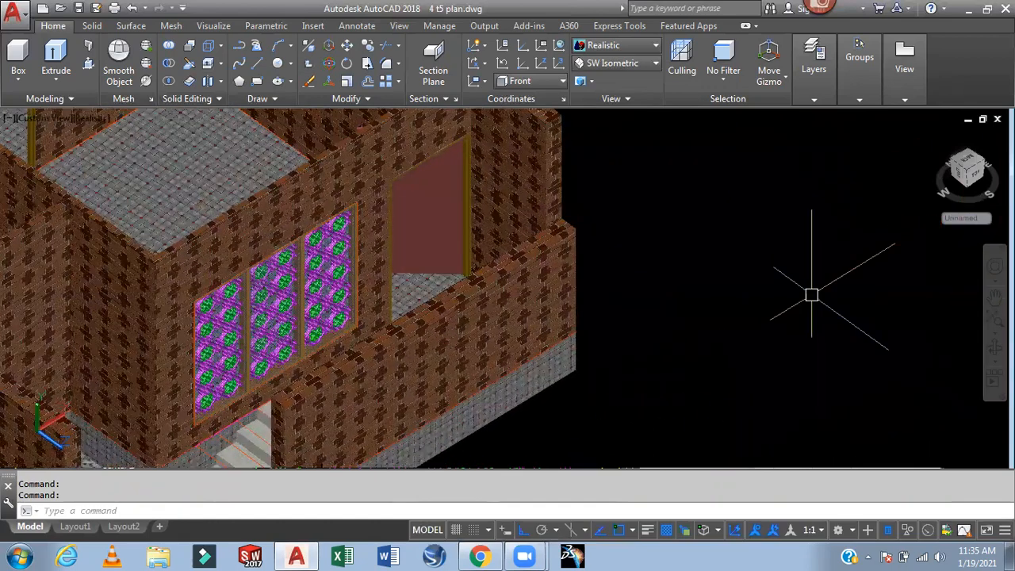
scroll(811, 295, down, 2)
Switch to 2D Wireframe and draw a 3' vertical line up from the near end of the window strip in the wall behind the entrance slab
click(614, 46)
click(600, 131)
middle_drag(734, 347, 791, 268)
scroll(294, 373, up, 4)
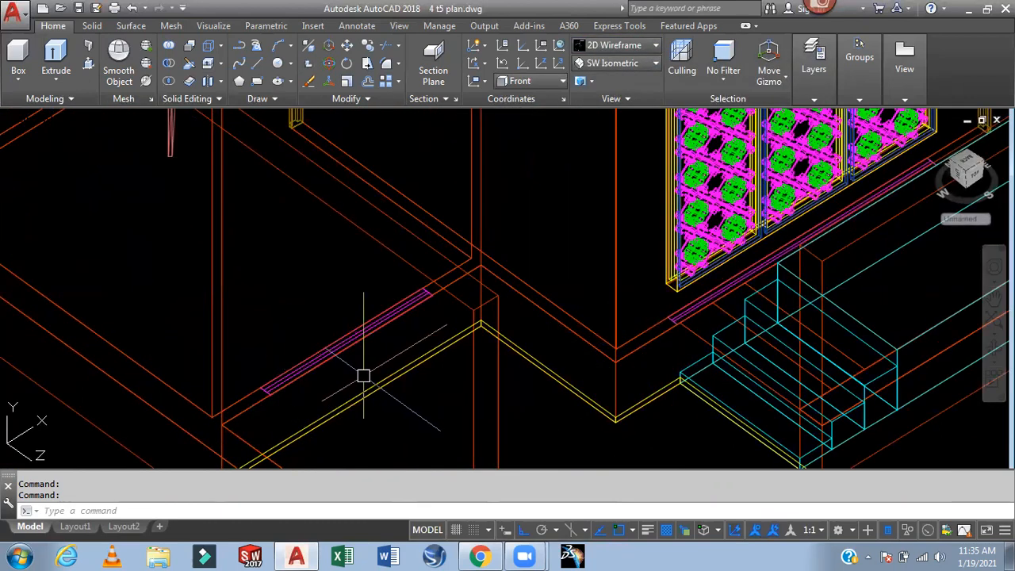
key(Return)
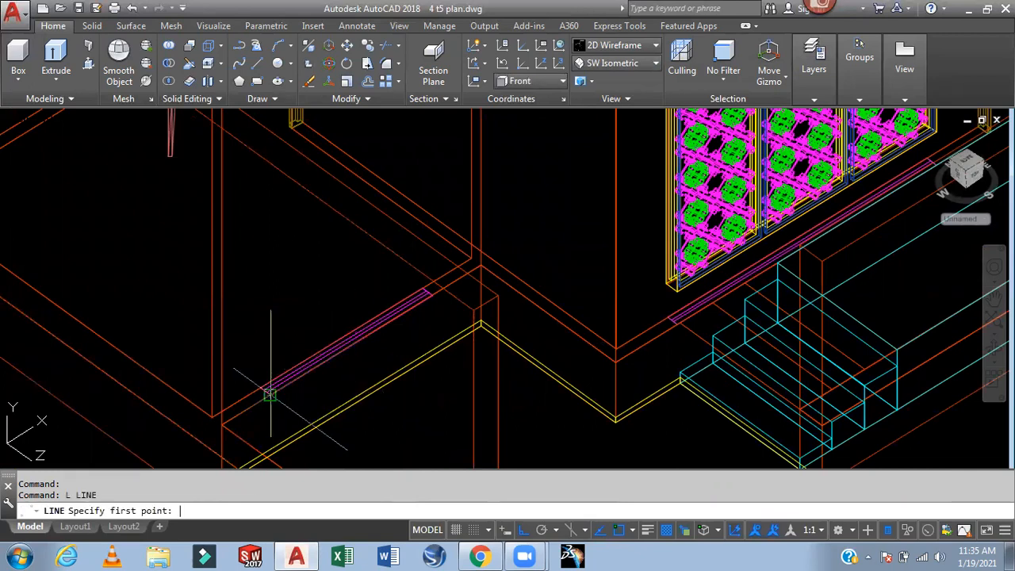
click(270, 393)
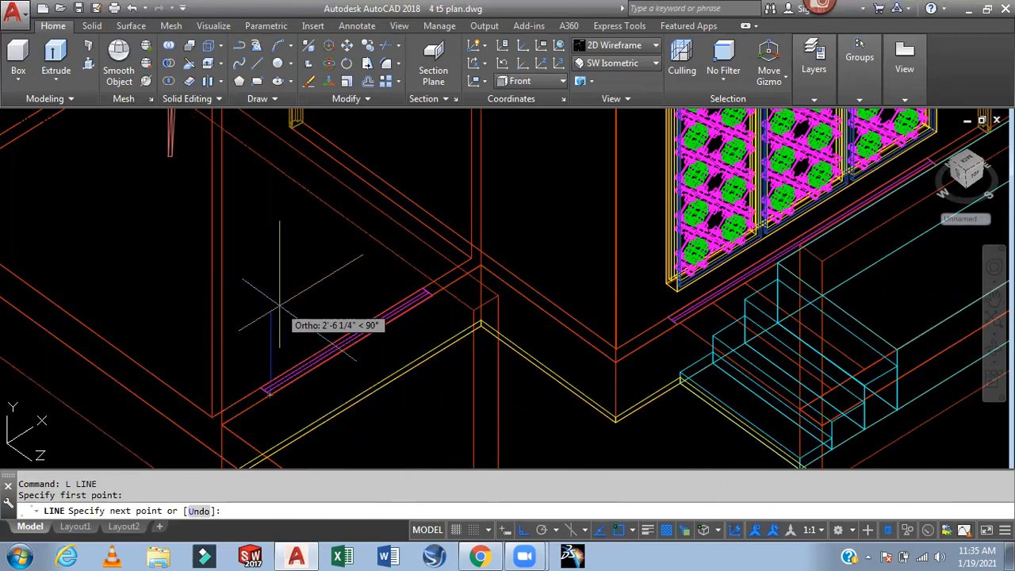
text(3')
key(Return)
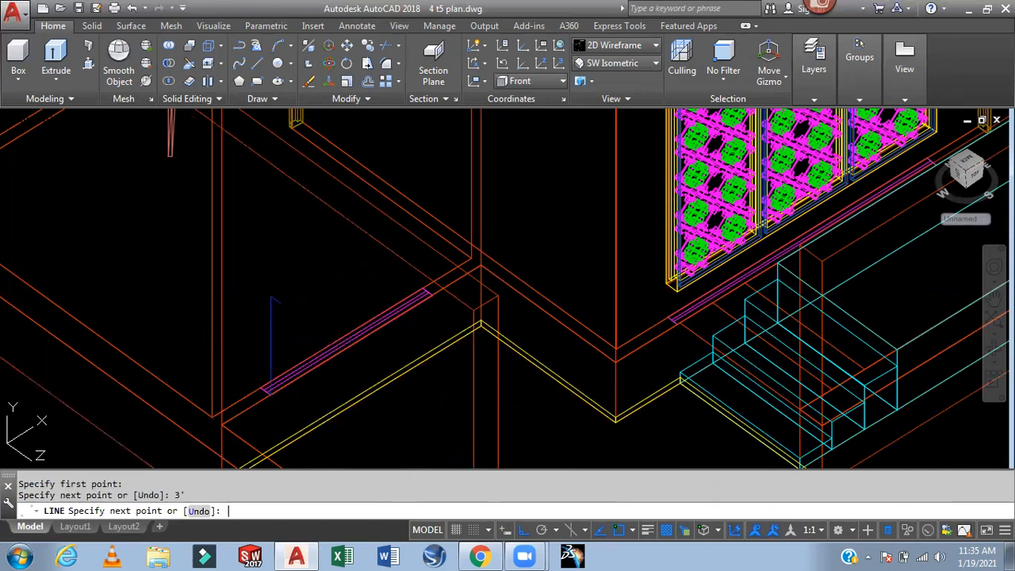
key(Escape)
Show the spare three-panel grille window in the Front view
scroll(290, 295, down, 6)
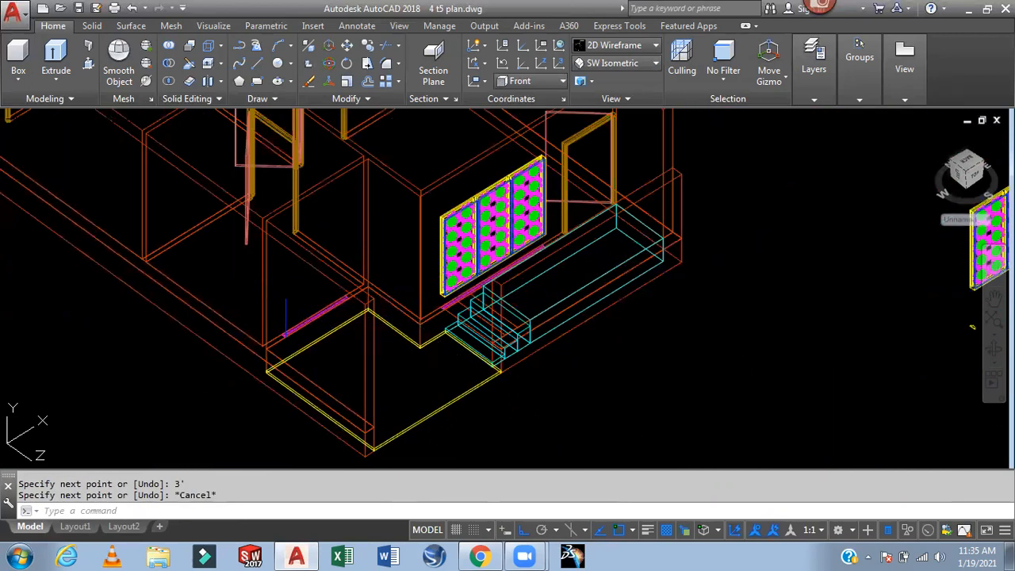
scroll(728, 268, up, 5)
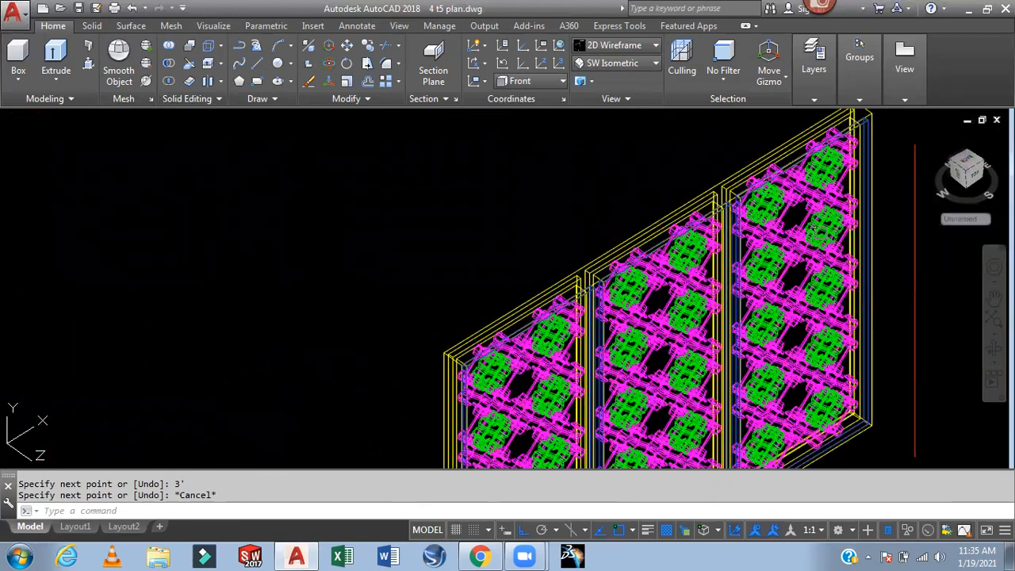
middle_drag(818, 203, 665, 236)
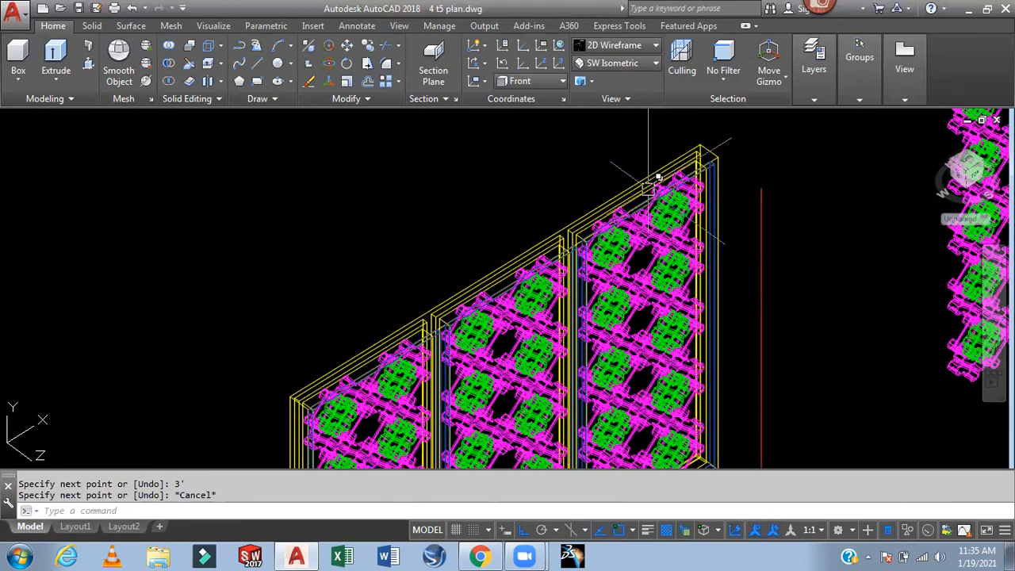
click(626, 63)
click(621, 139)
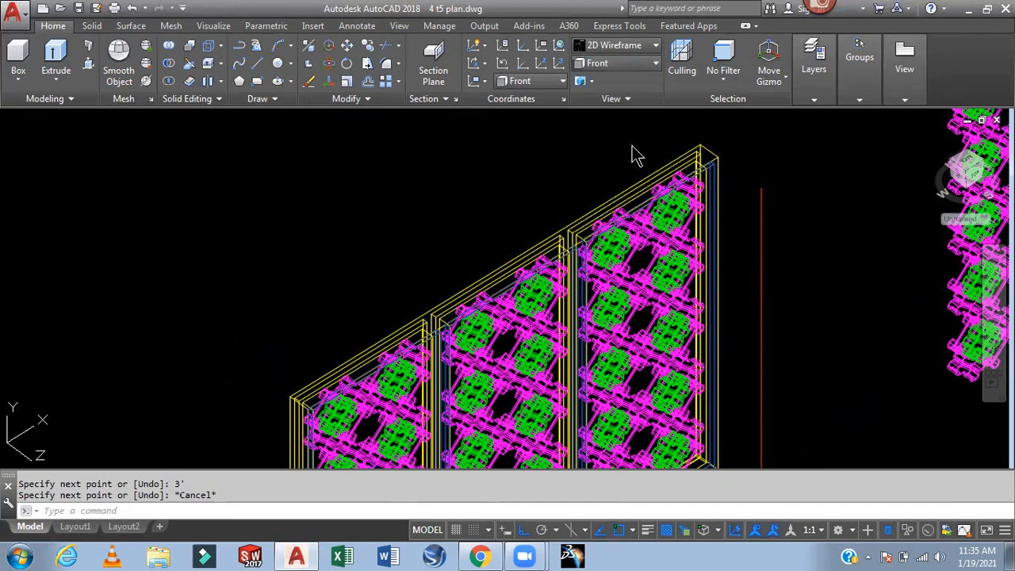
middle_drag(710, 255, 557, 267)
scroll(747, 220, up, 4)
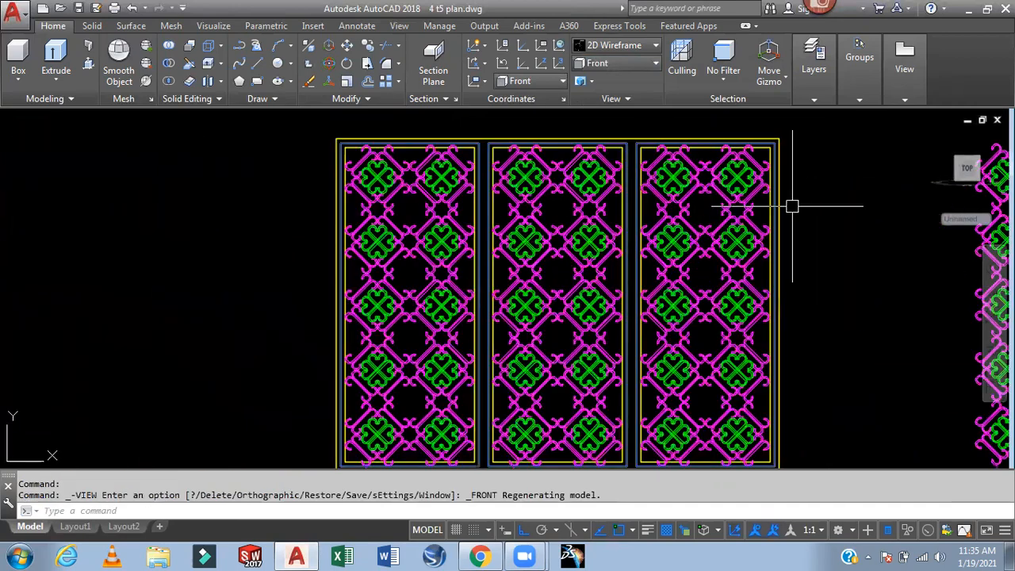
scroll(525, 166, up, 4)
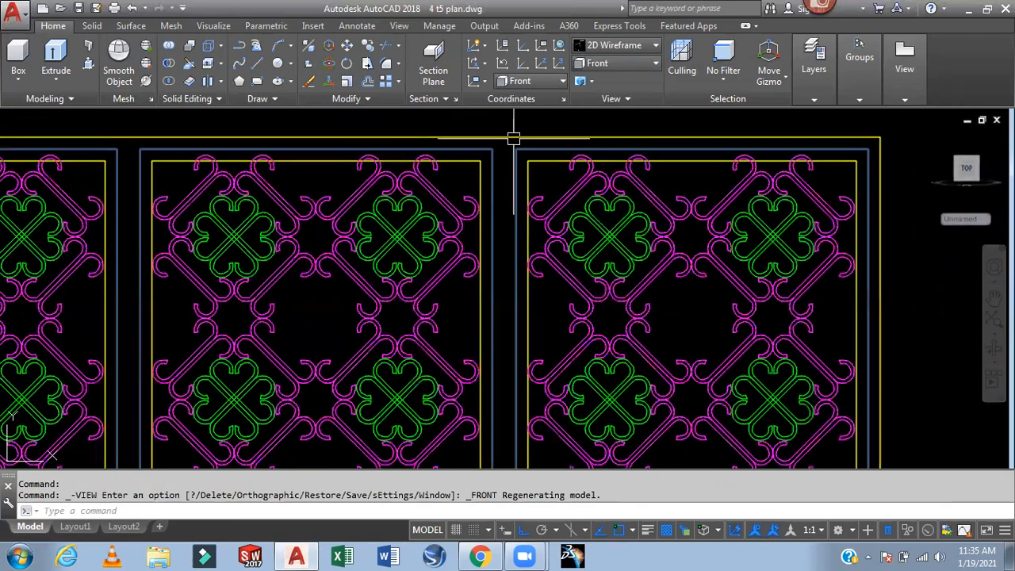
Draw a rectangle around the window's end panel, starting in the gap beside the middle panel and extending beyond the outer frame
text(rec)
key(Return)
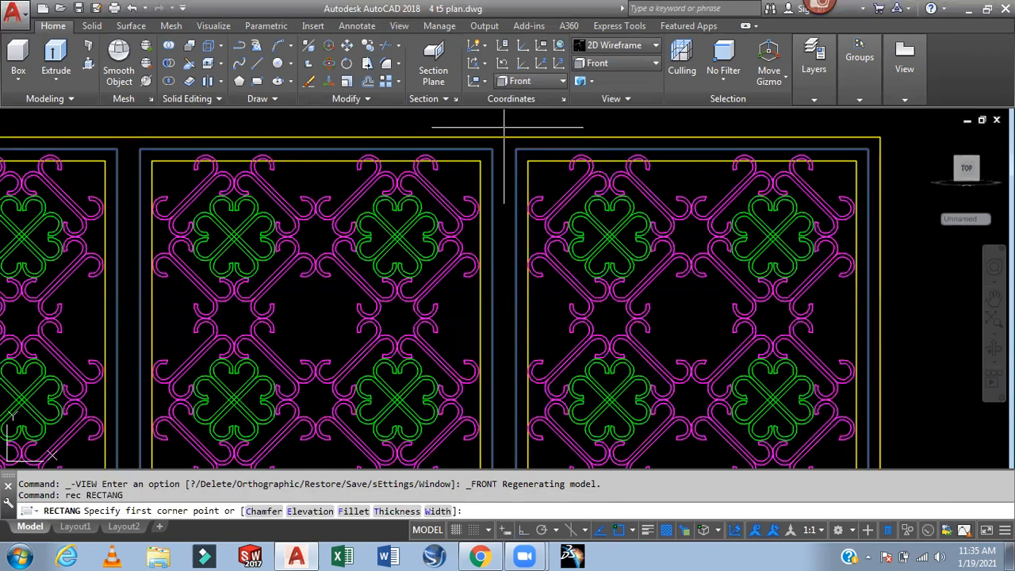
click(504, 127)
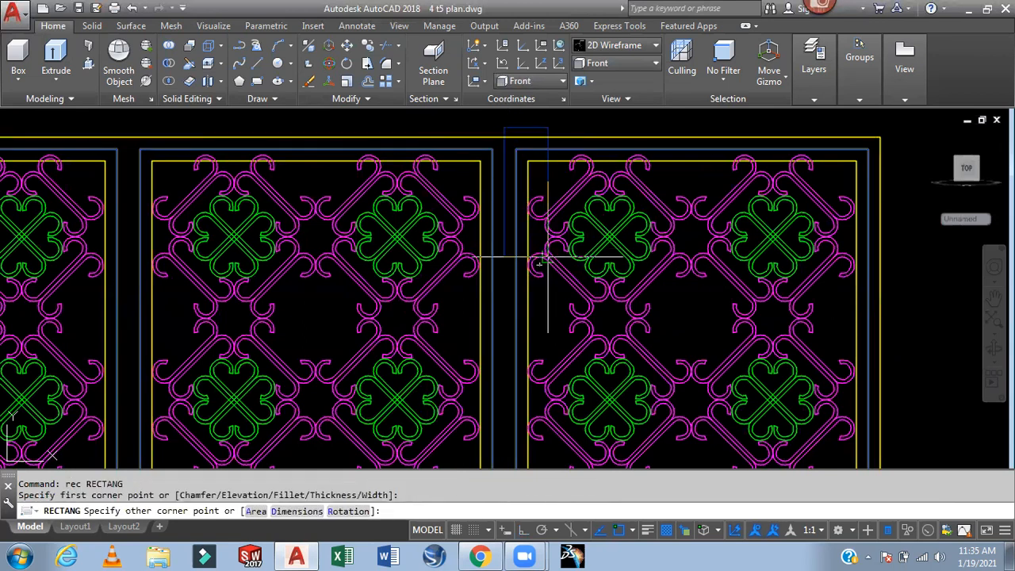
middle_drag(610, 326, 589, 267)
scroll(592, 273, down, 2)
middle_drag(684, 380, 640, 300)
mouse_move(692, 321)
middle_down()
mouse_move(632, 231)
mouse_move(630, 211)
middle_up()
middle_drag(700, 369, 656, 241)
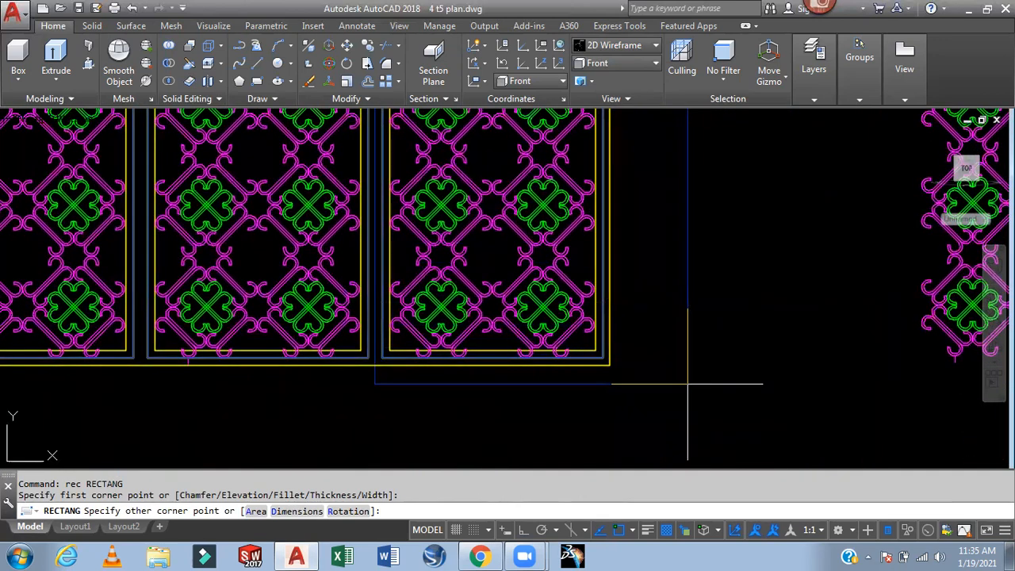
click(686, 383)
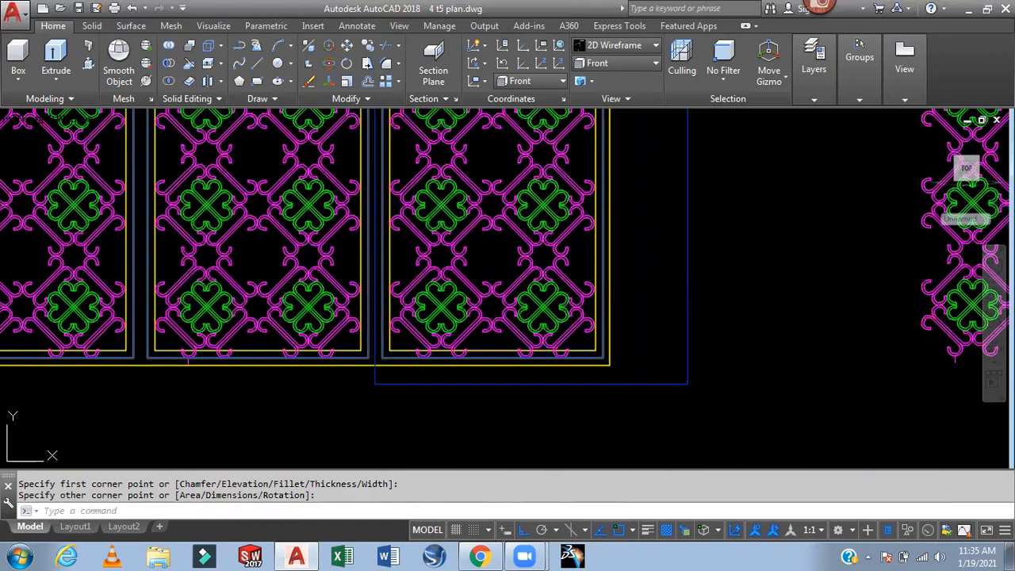
Extrude the rectangle around the window's end panel by 5" and return to the SW Isometric view
scroll(653, 310, down, 4)
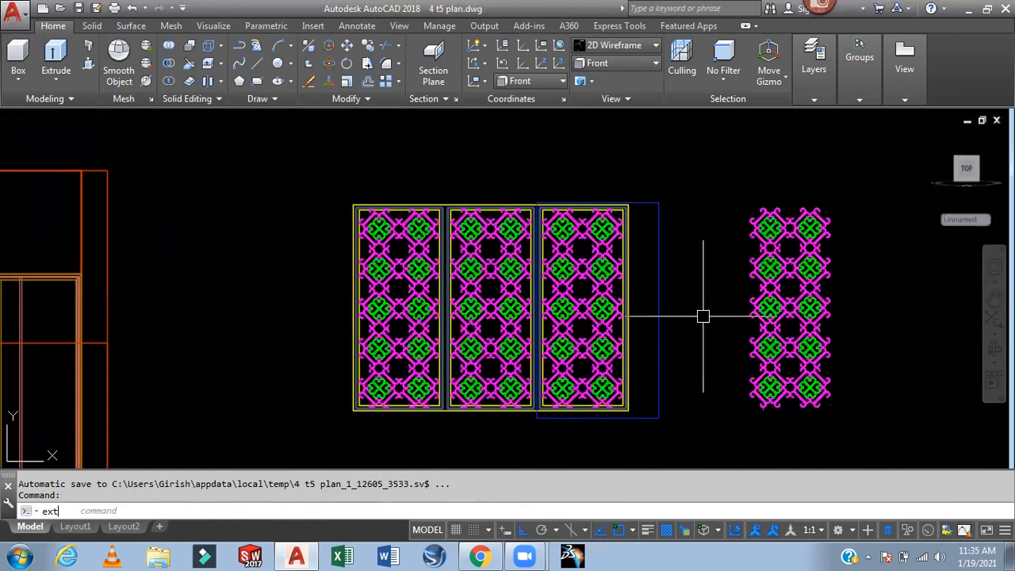
key(Return)
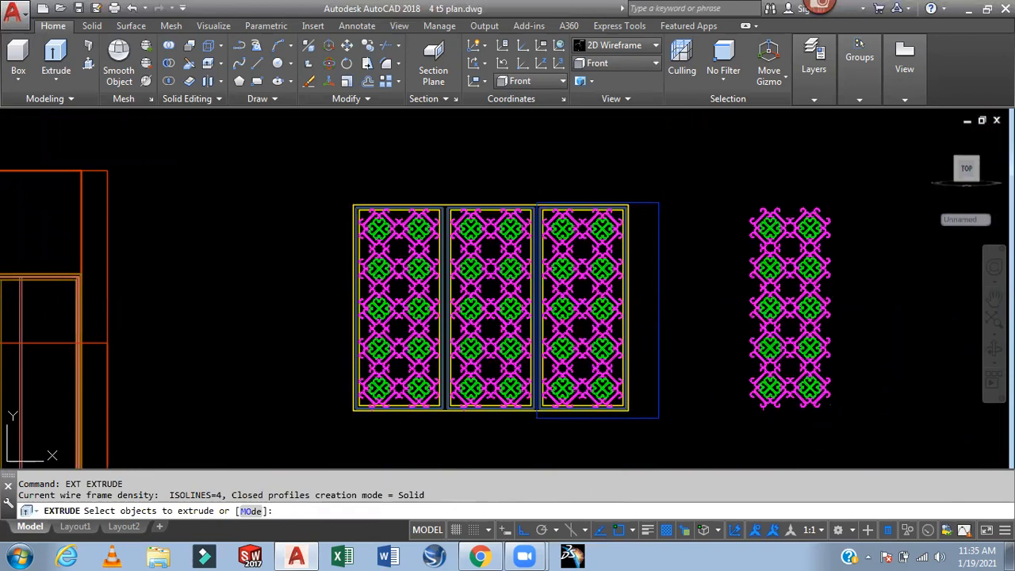
click(688, 180)
key(Return)
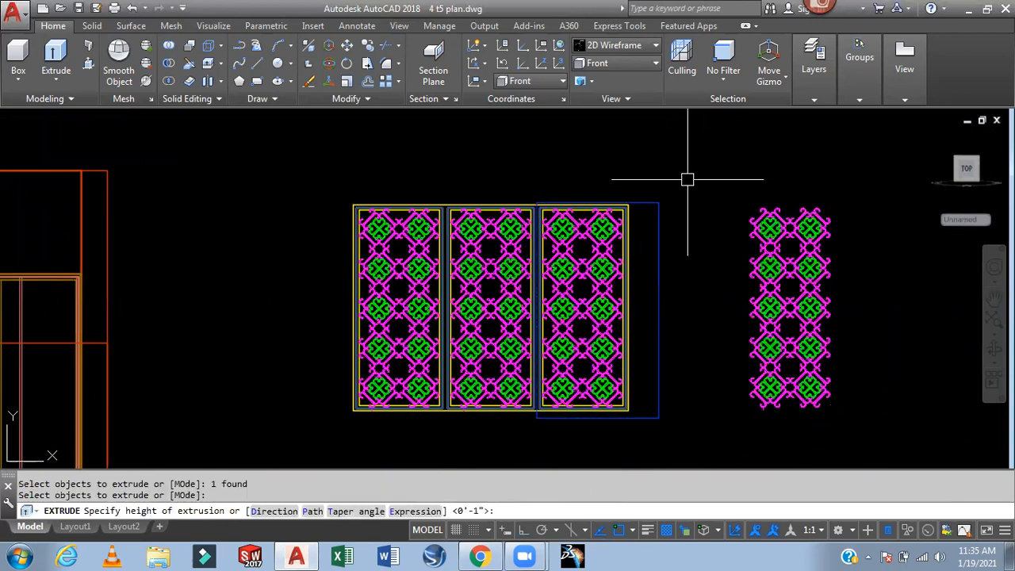
text(5)
key(Return)
click(614, 64)
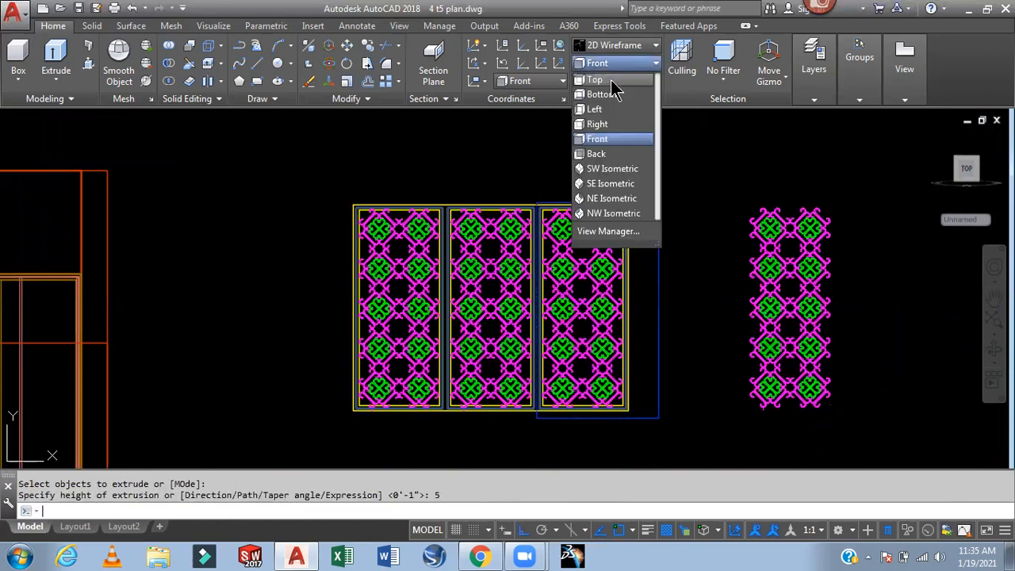
click(624, 169)
scroll(713, 286, up, 3)
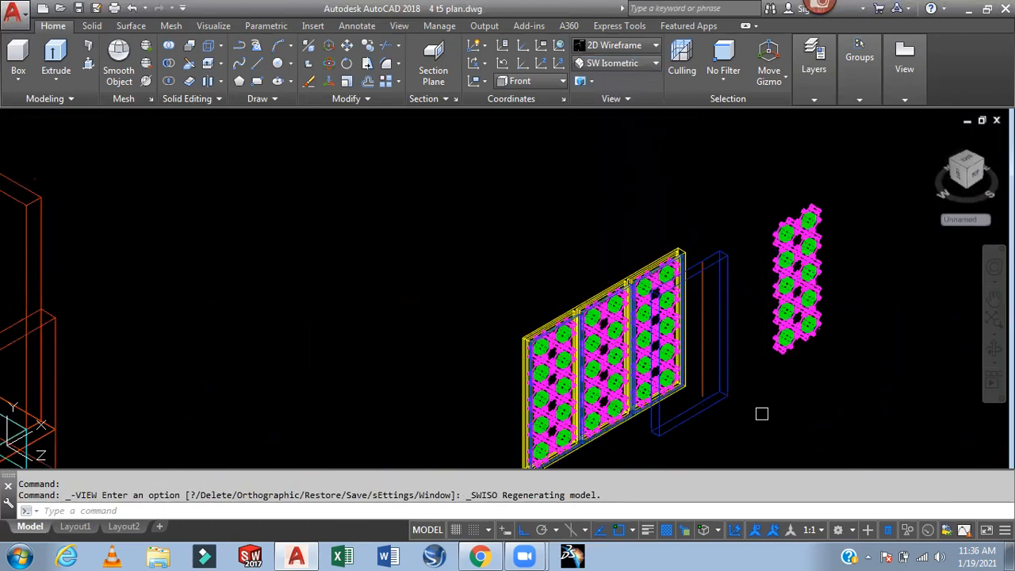
Move the extruded box beside the spare window 2.5" back along its thickness direction
text(m)
key(Return)
scroll(713, 428, up, 4)
scroll(672, 417, down, 3)
scroll(673, 431, up, 1)
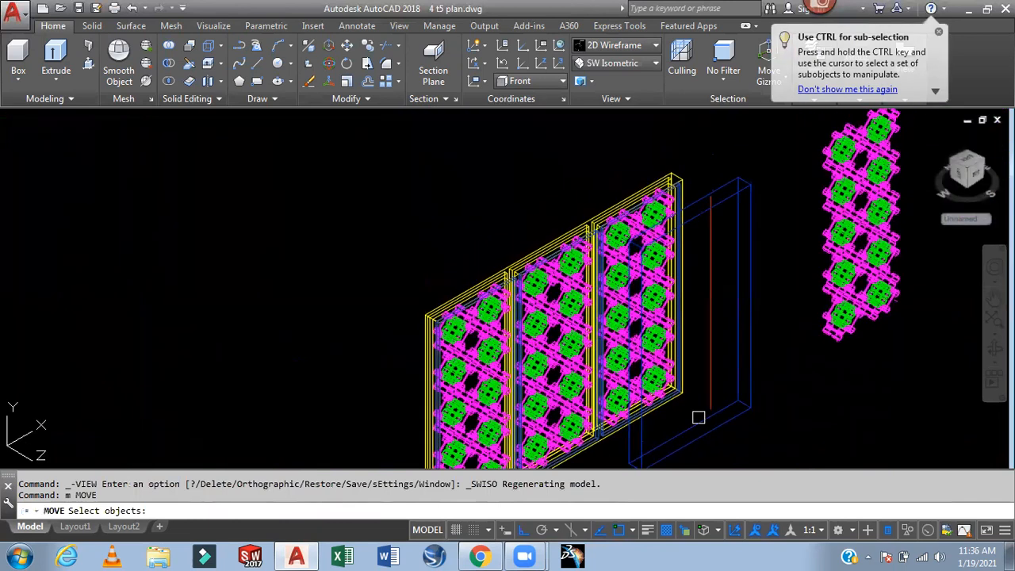
scroll(774, 206, up, 5)
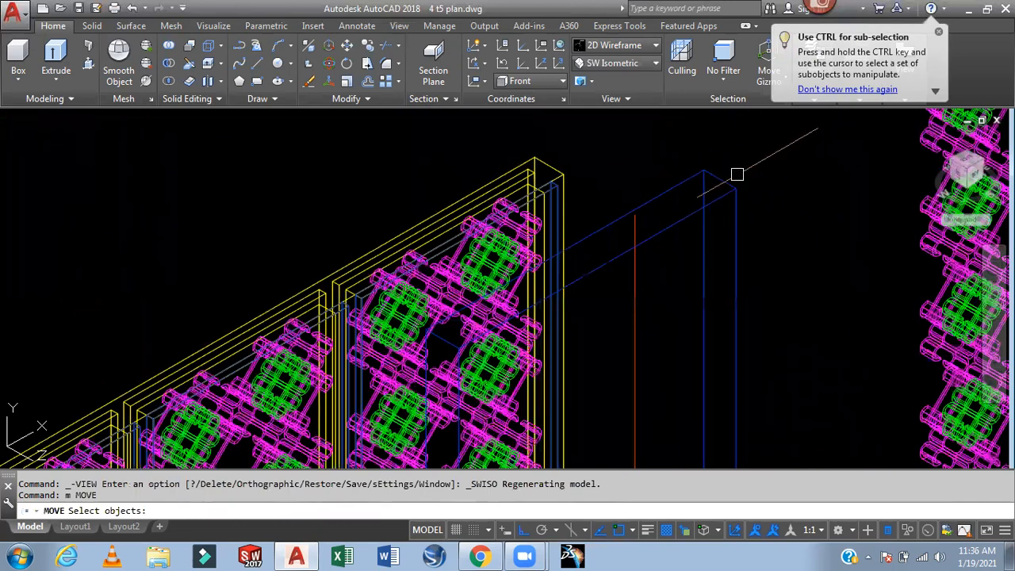
key(Escape)
key(Return)
click(729, 184)
key(Return)
click(719, 181)
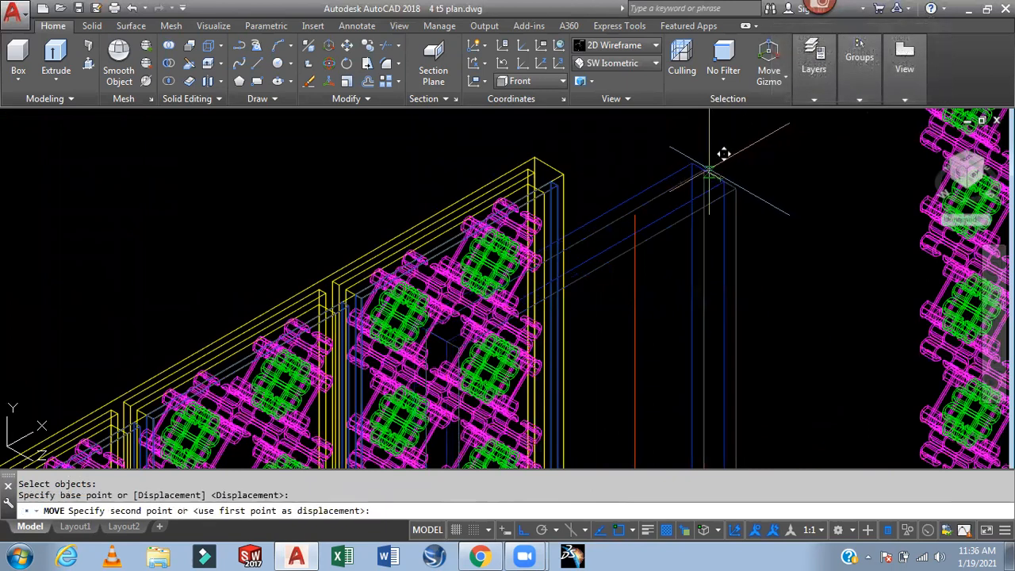
key(Return)
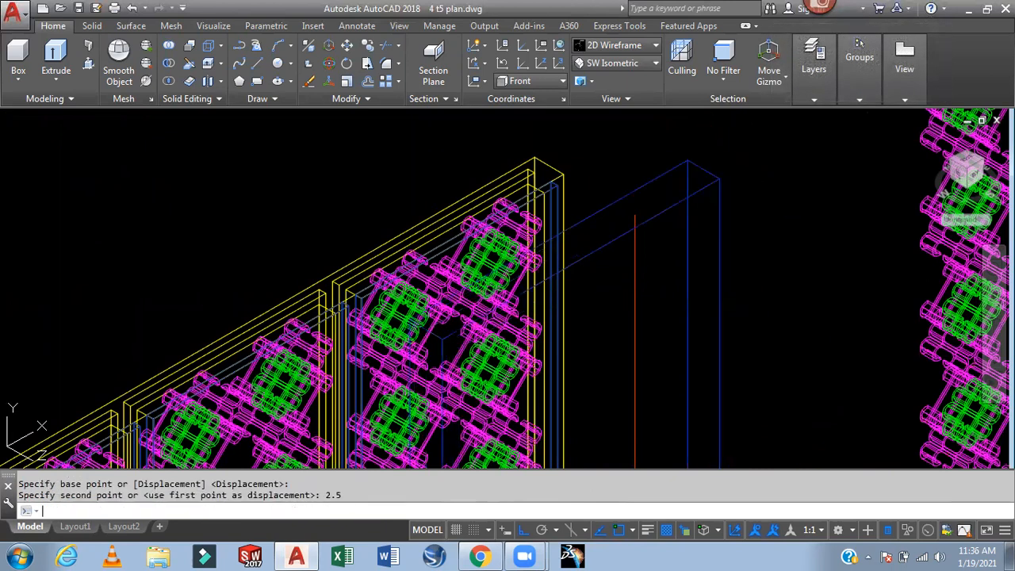
Move the box by the midpoint of its bottom short edge back onto the window so it encloses the end panel's frame
scroll(748, 162, down, 3)
shift+middle_drag(786, 283, 738, 336)
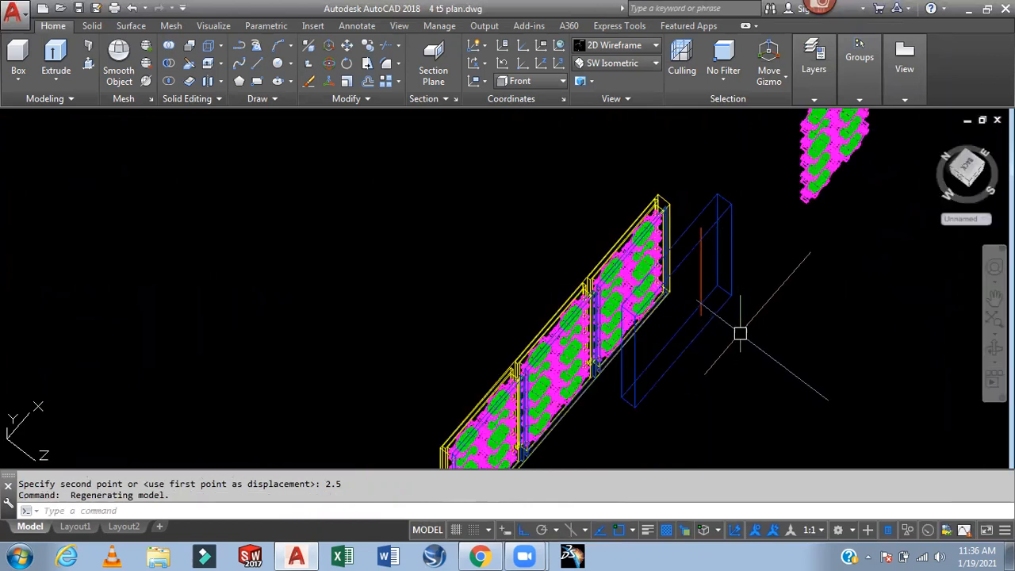
text(m)
key(Return)
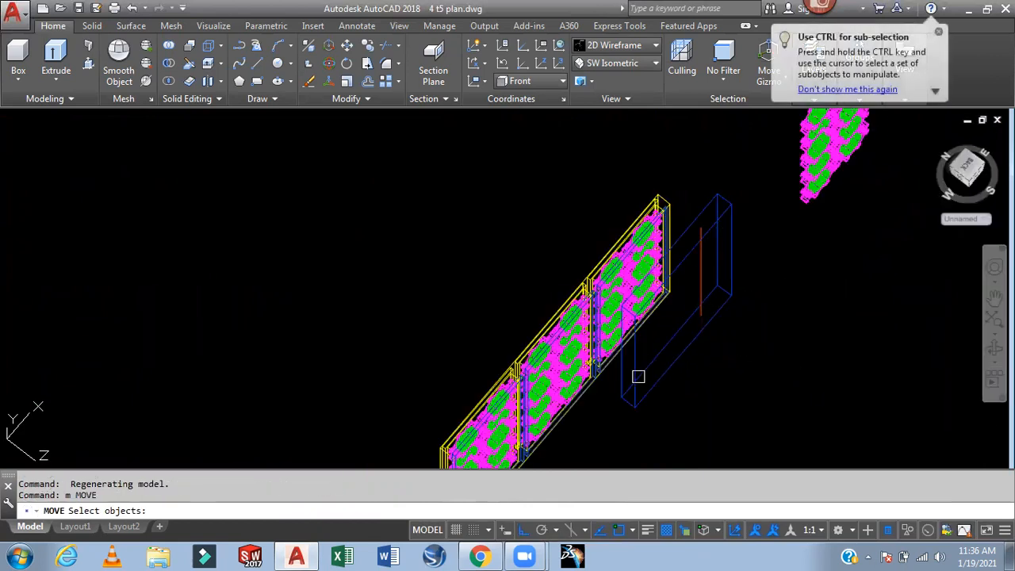
click(638, 376)
scroll(639, 302, up, 4)
scroll(770, 297, down, 4)
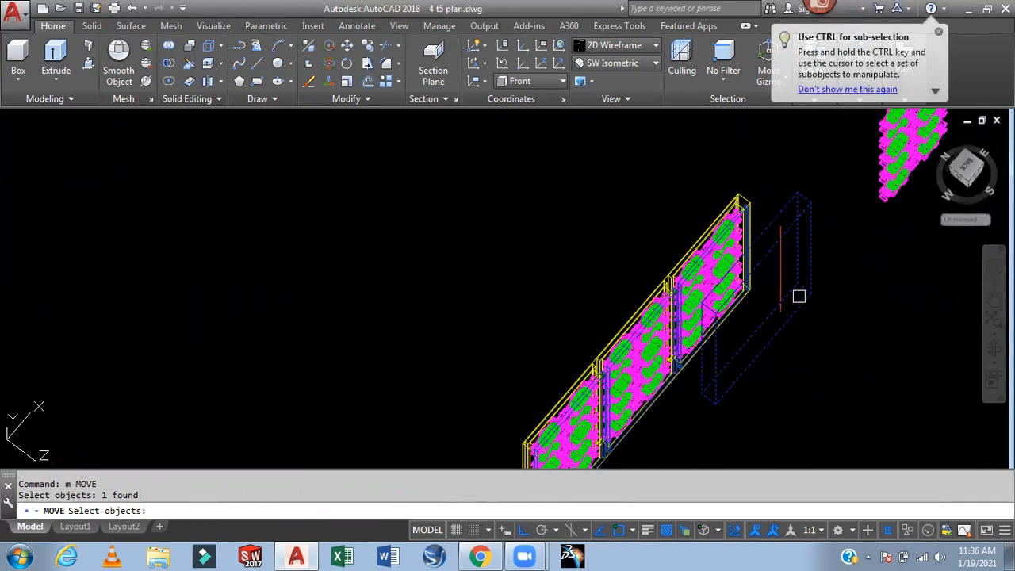
key(Return)
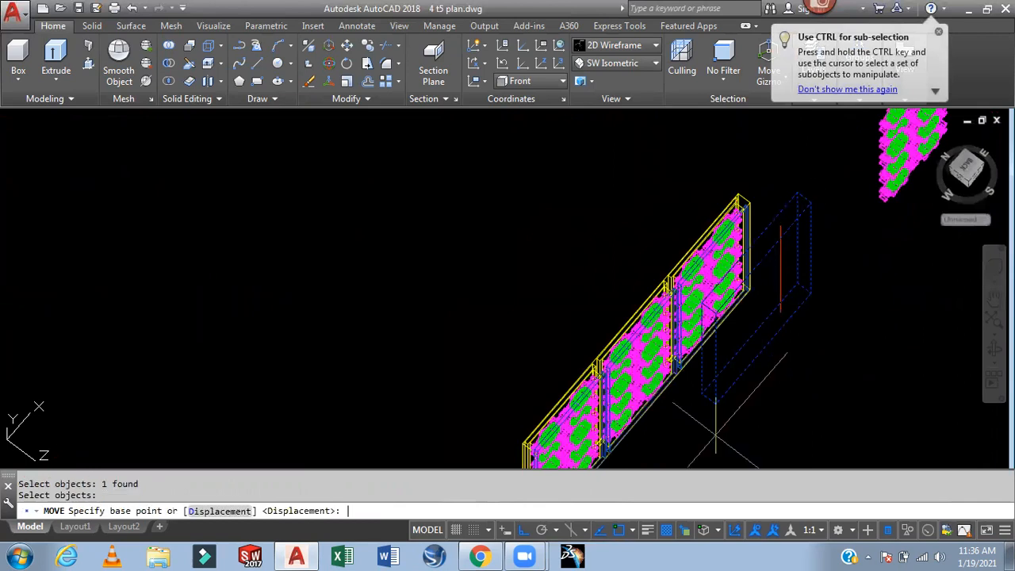
scroll(693, 366, up, 5)
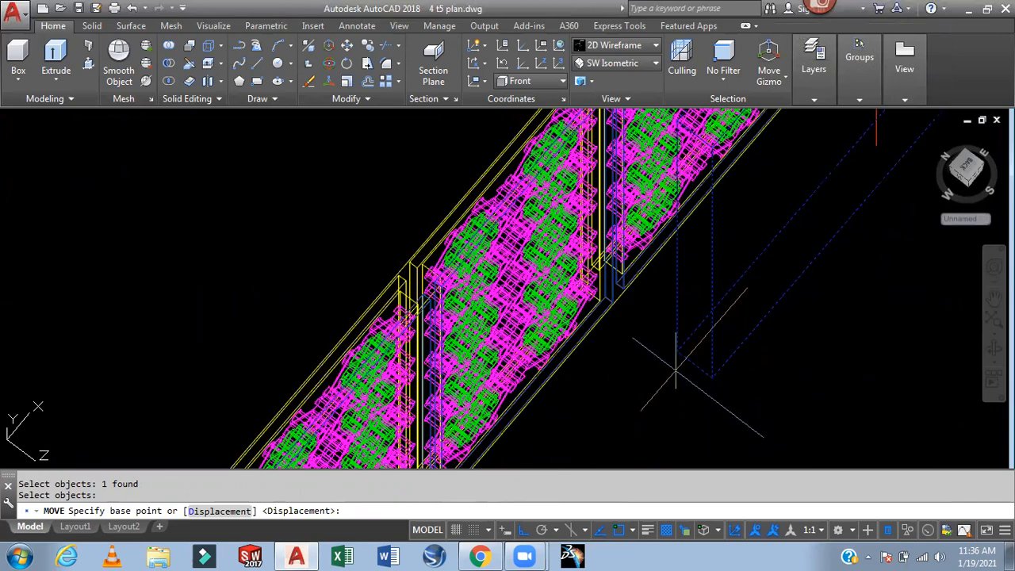
scroll(674, 368, down, 3)
scroll(661, 387, up, 6)
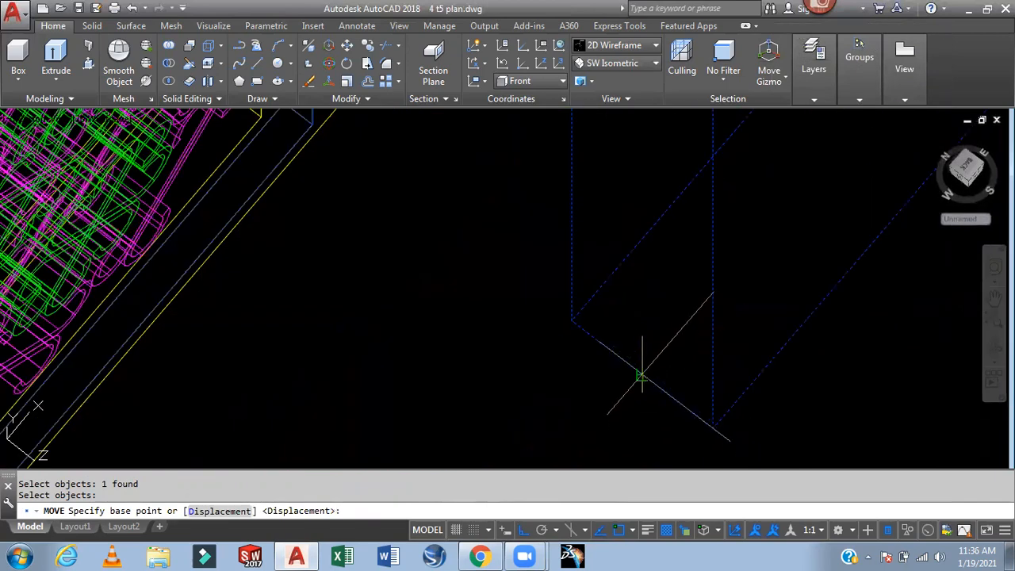
click(642, 376)
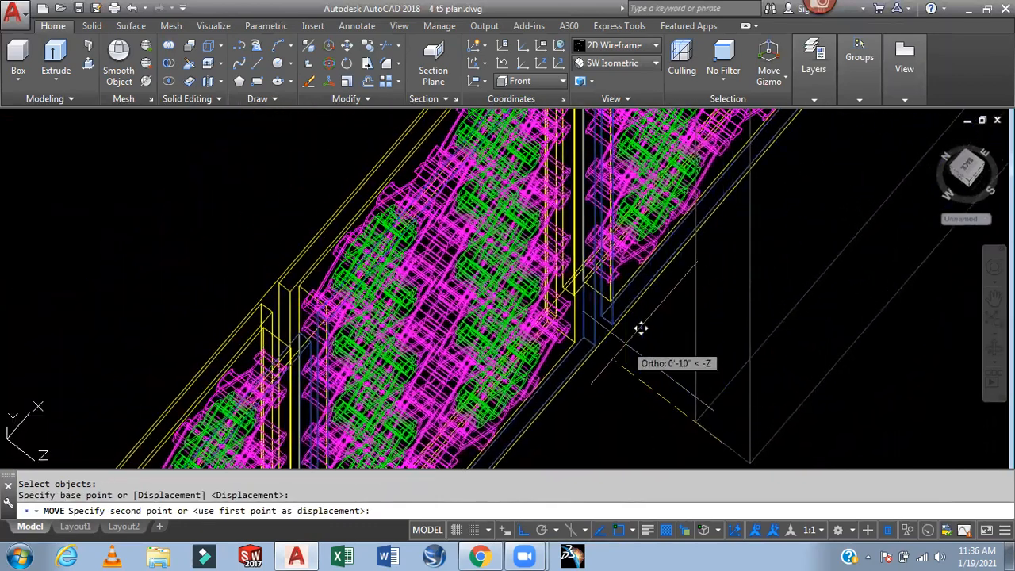
scroll(665, 321, up, 3)
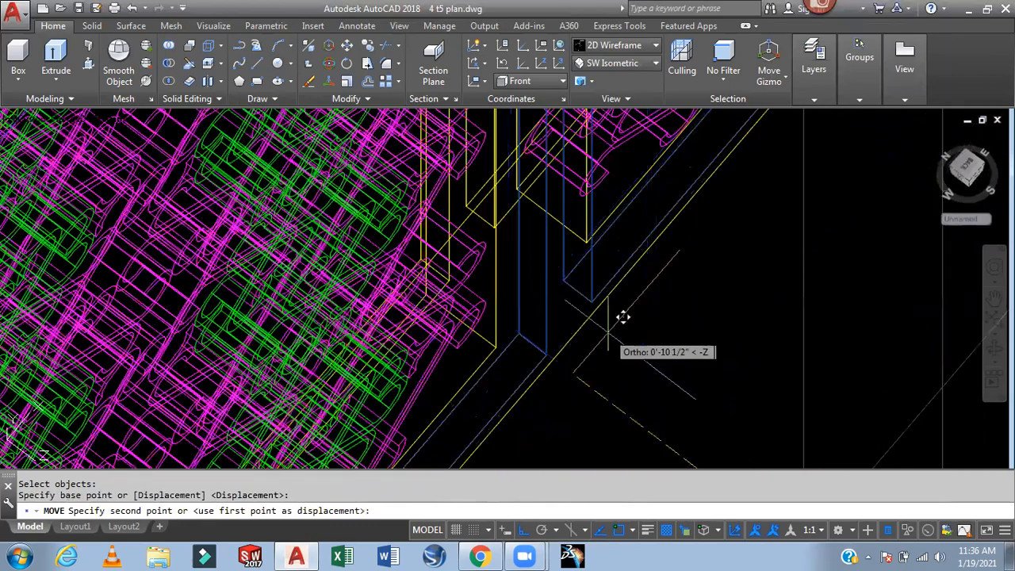
click(548, 270)
scroll(690, 351, down, 5)
middle_drag(767, 370, 719, 373)
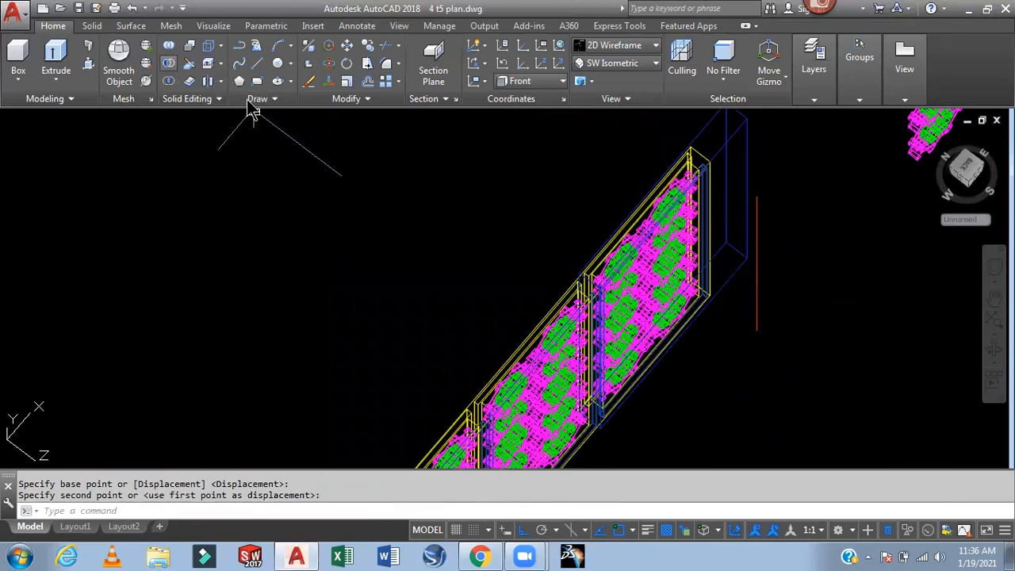
Subtract the box from the window's outer frame to cut away the end panel
click(502, 366)
key(Return)
click(743, 169)
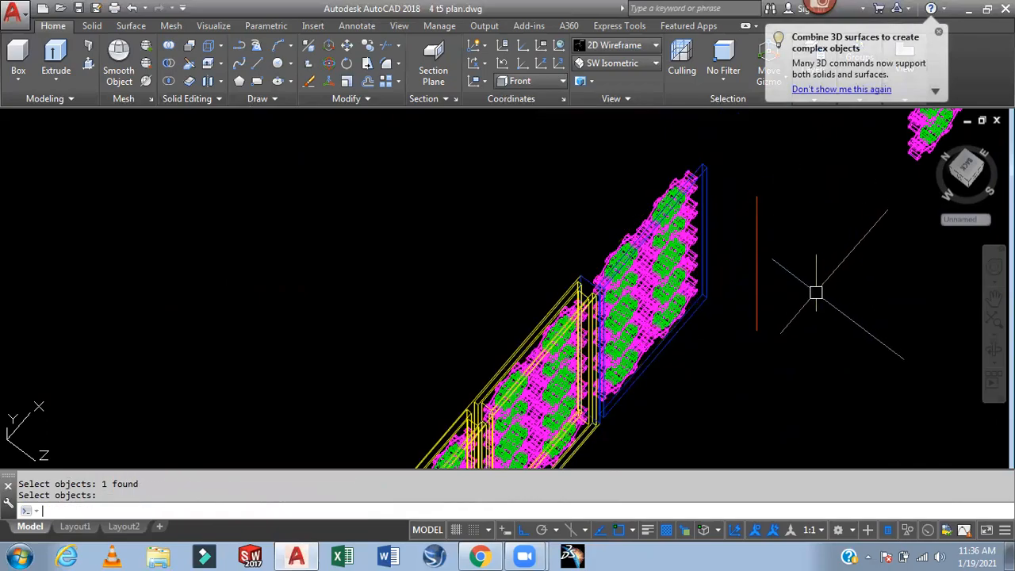
Erase the leftover grille and inner frame of the cut-off end panel, together with the vertical line beside it
shift+middle_drag(839, 360, 758, 341)
click(770, 179)
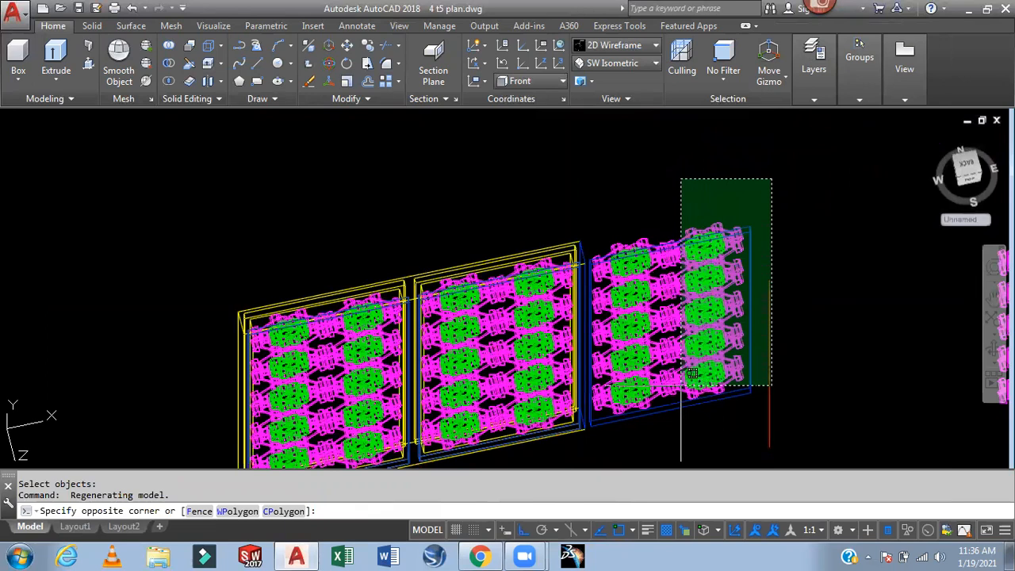
click(646, 437)
key(Delete)
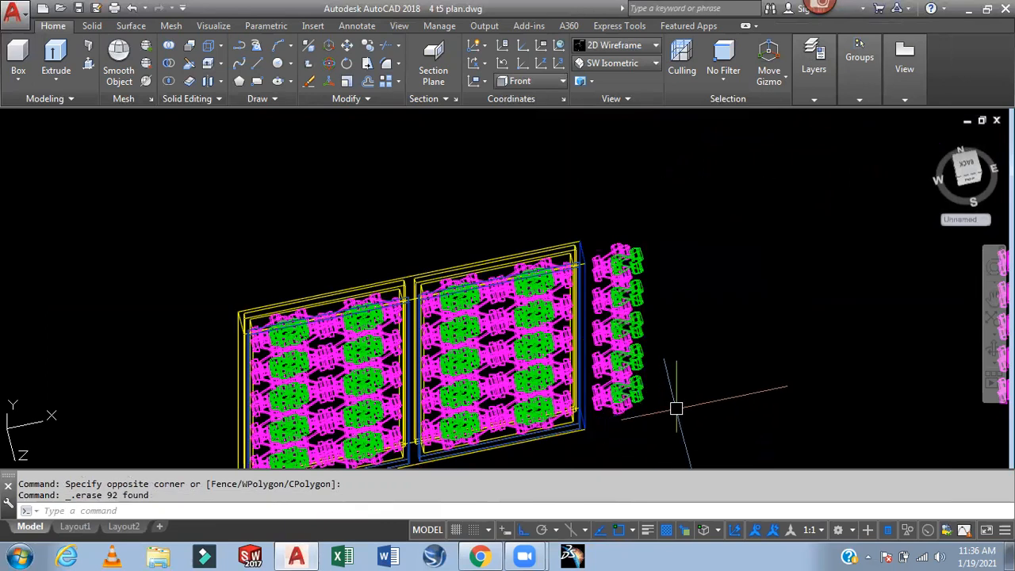
click(674, 214)
click(606, 435)
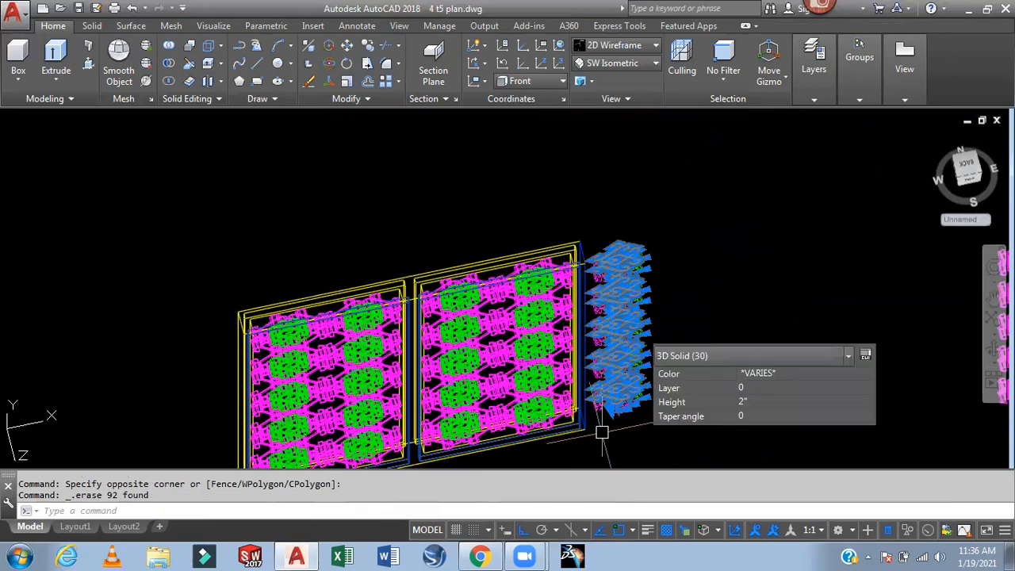
key(Delete)
shift+middle_drag(702, 399, 727, 345)
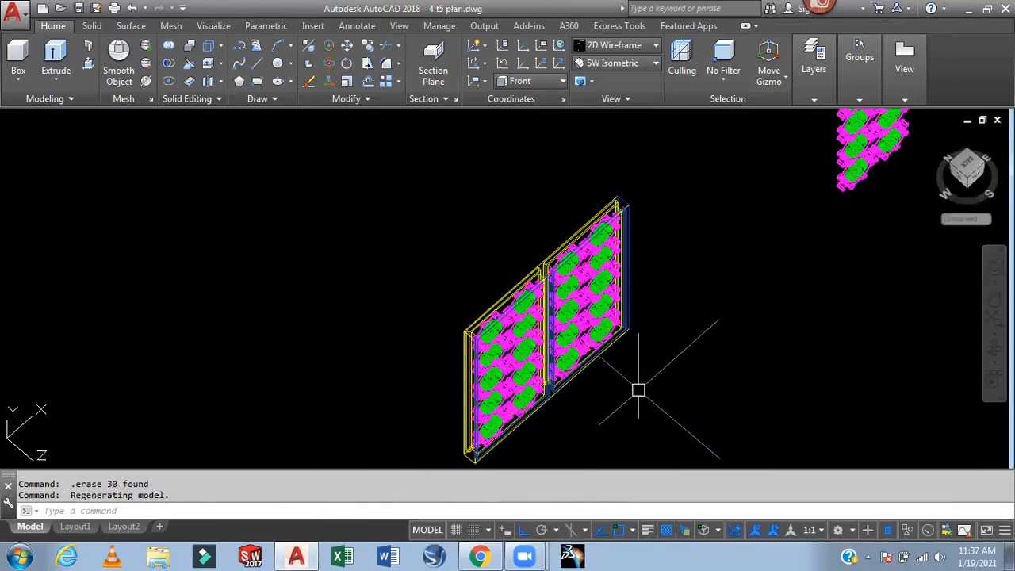
In the Front view, draw a rectangle around the outer frame of the two-panel window, from corner to corner
click(623, 63)
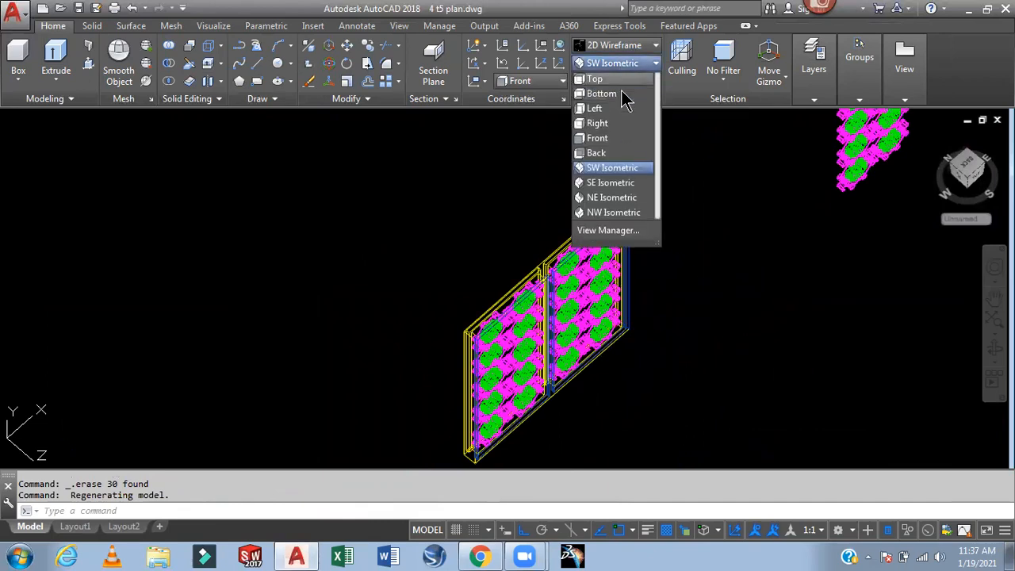
click(617, 139)
scroll(811, 210, up, 4)
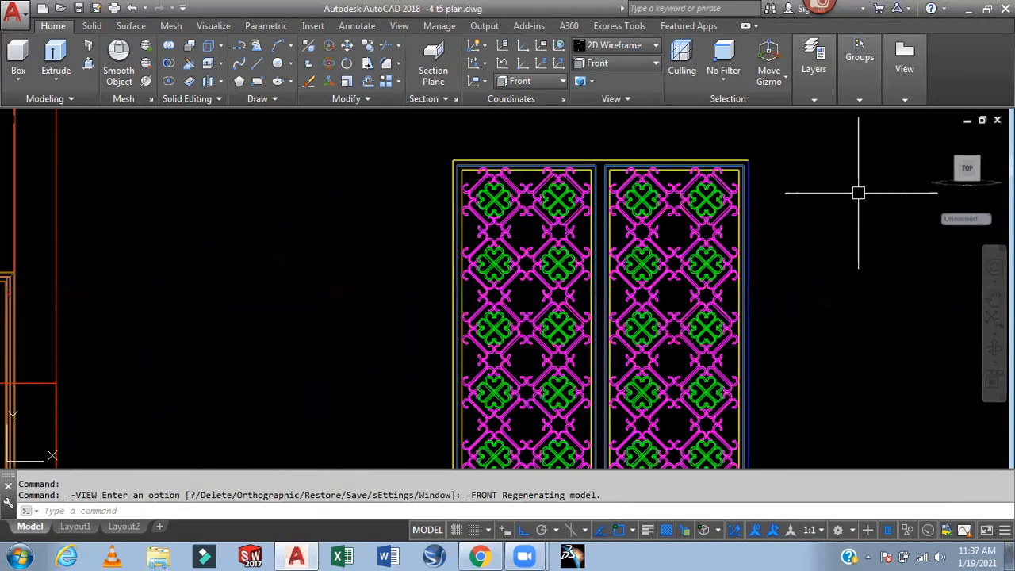
scroll(752, 166, up, 4)
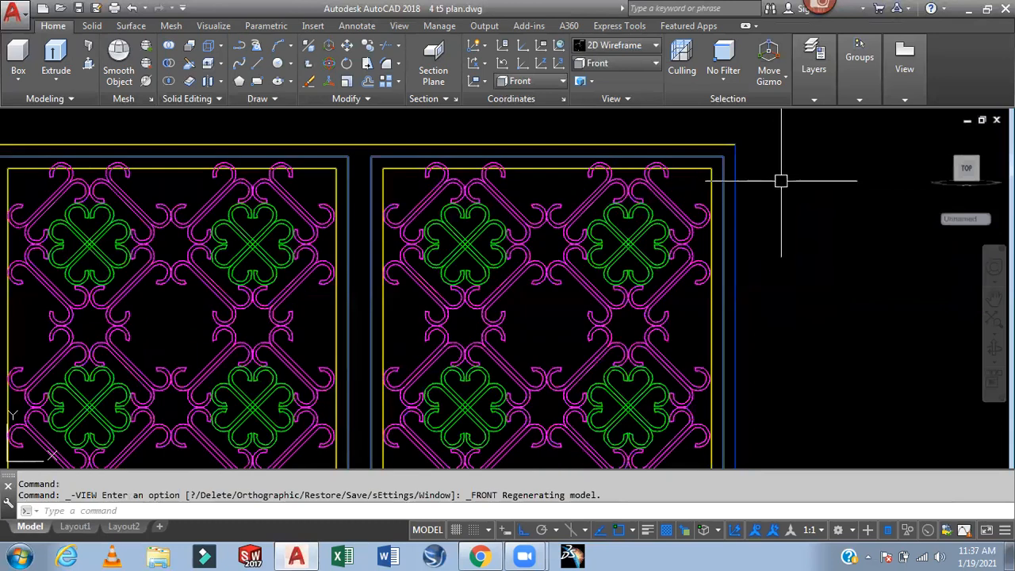
scroll(781, 181, down, 2)
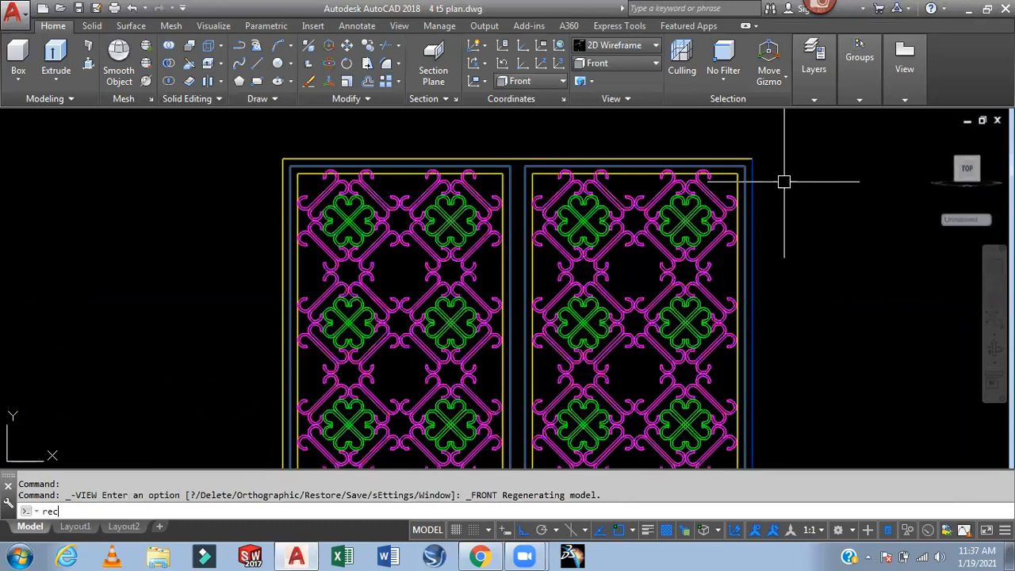
key(Return)
click(283, 160)
middle_drag(514, 344, 515, 207)
middle_drag(712, 367, 707, 208)
scroll(707, 208, down, 2)
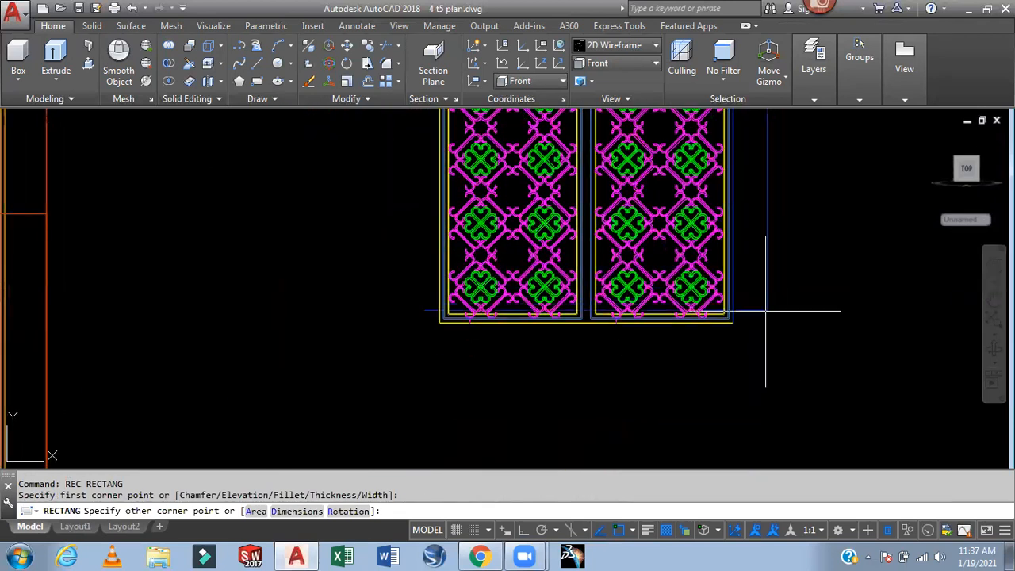
scroll(764, 311, up, 3)
click(679, 340)
scroll(790, 366, down, 3)
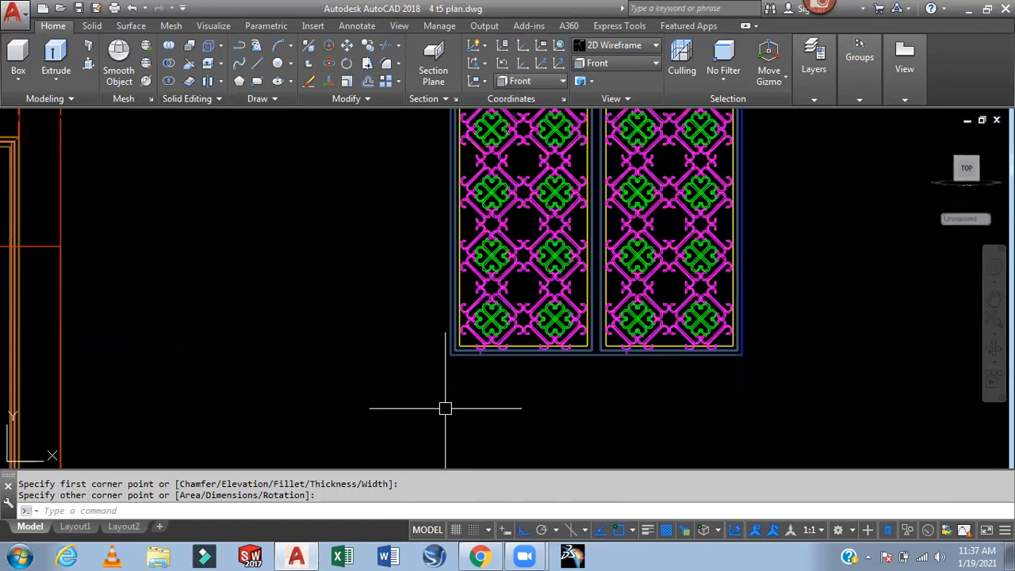
Move the rectangle from the two-panel window to the house, near the 3' vertical line at the window strip behind the entrance slab
text(m)
key(Return)
scroll(450, 358, up, 3)
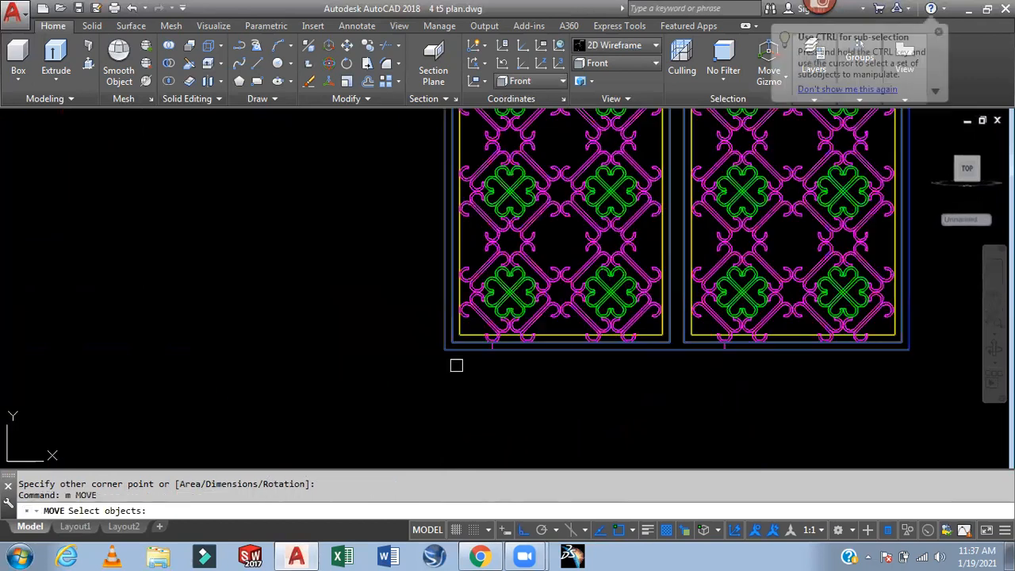
click(461, 342)
click(514, 400)
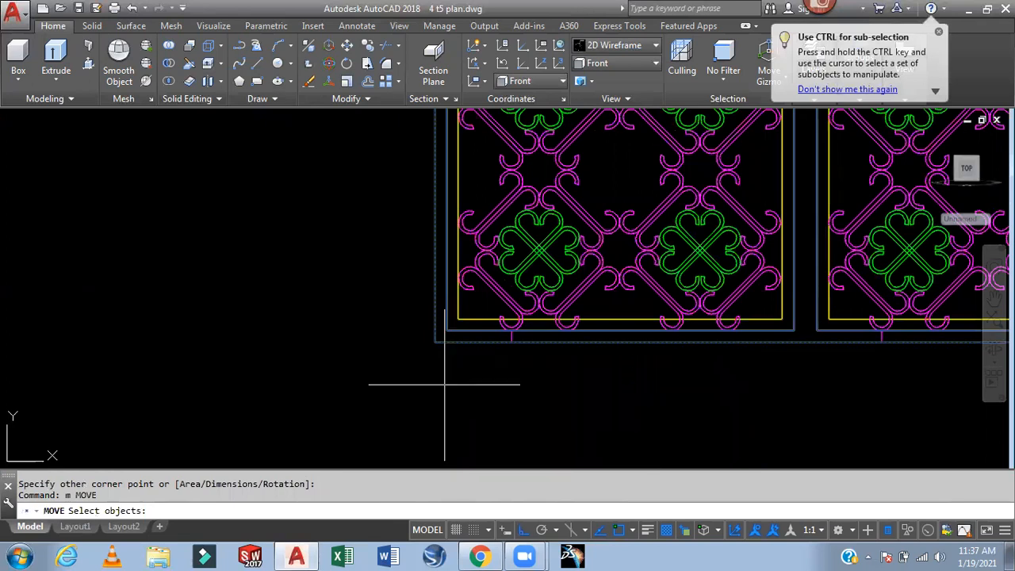
key(Return)
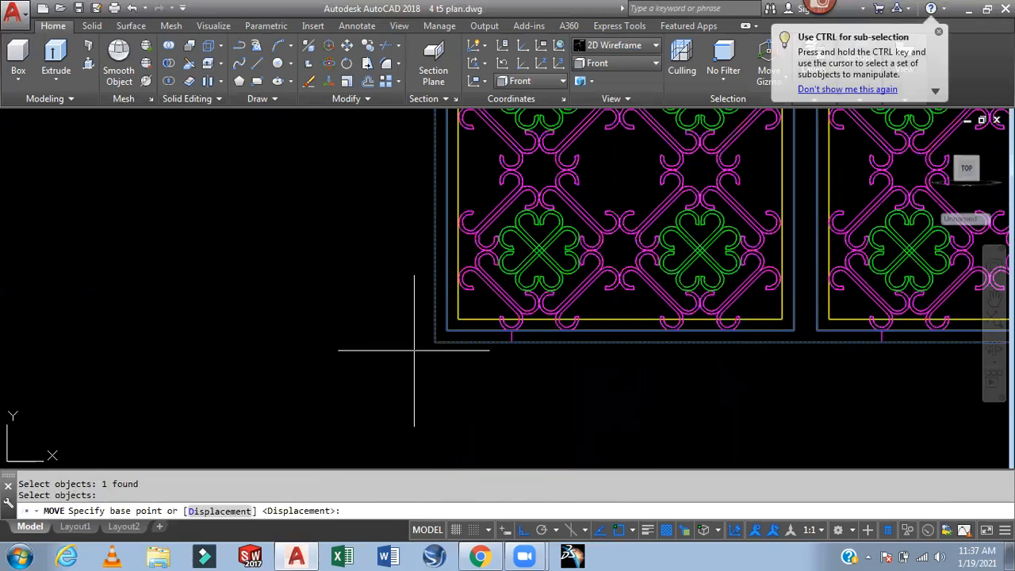
click(450, 325)
scroll(335, 344, down, 6)
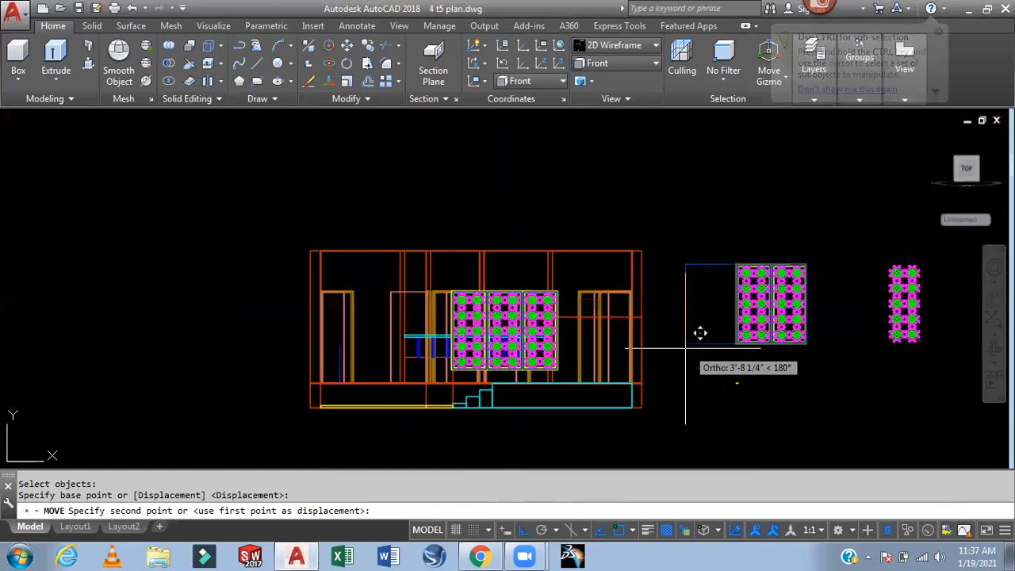
shift+middle_drag(700, 333, 761, 380)
scroll(539, 317, up, 5)
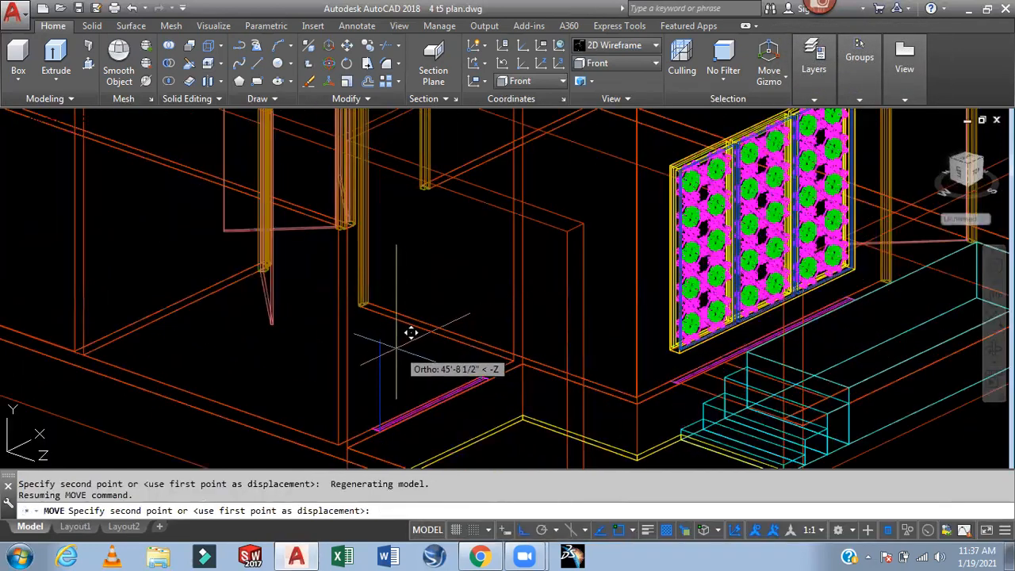
scroll(456, 357, down, 5)
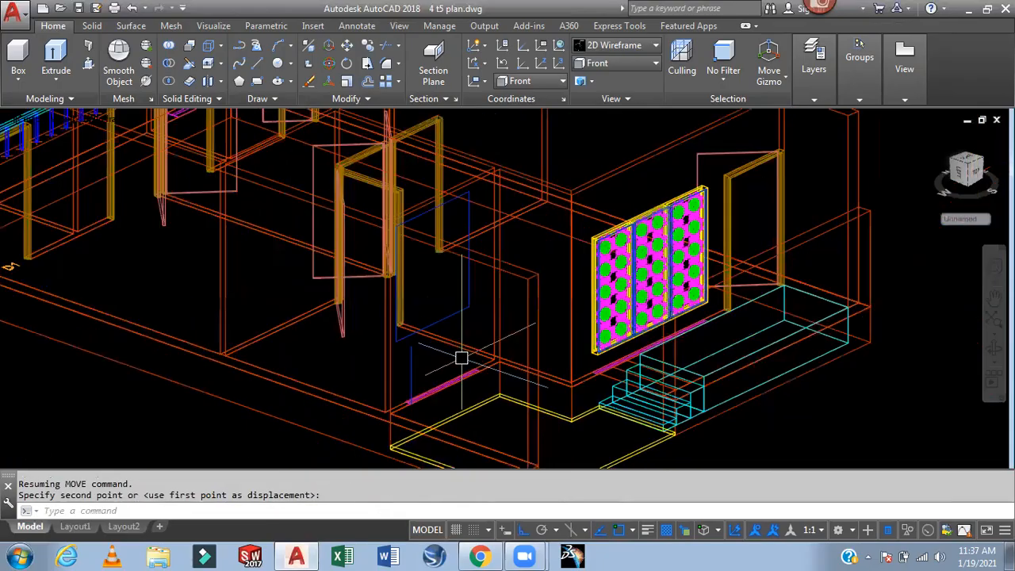
Examine the house in the Realistic visual style, return to 2D Wireframe and inspect the rectangle by the window strip
shift+middle_drag(769, 296, 807, 279)
click(615, 45)
click(614, 95)
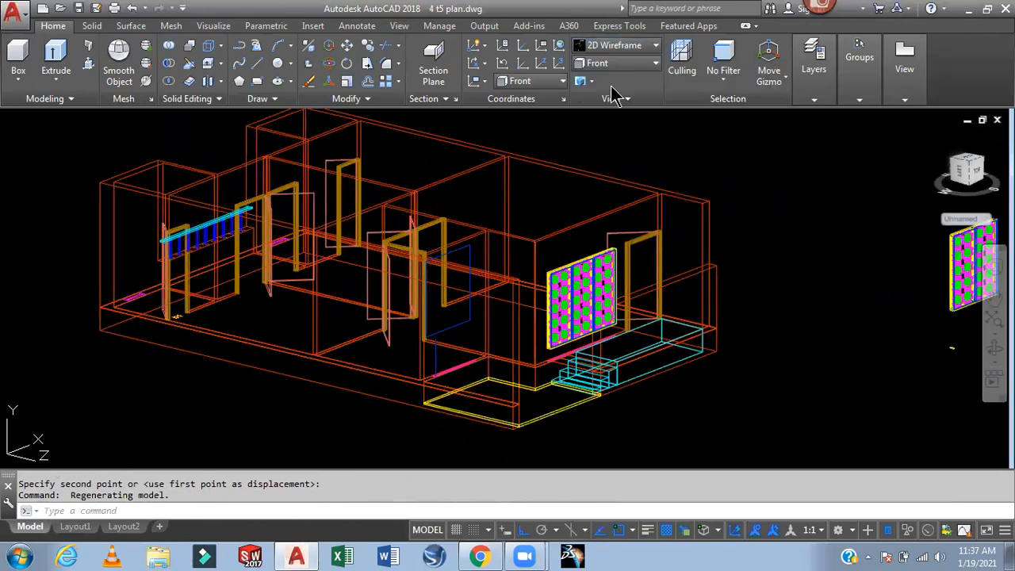
click(625, 65)
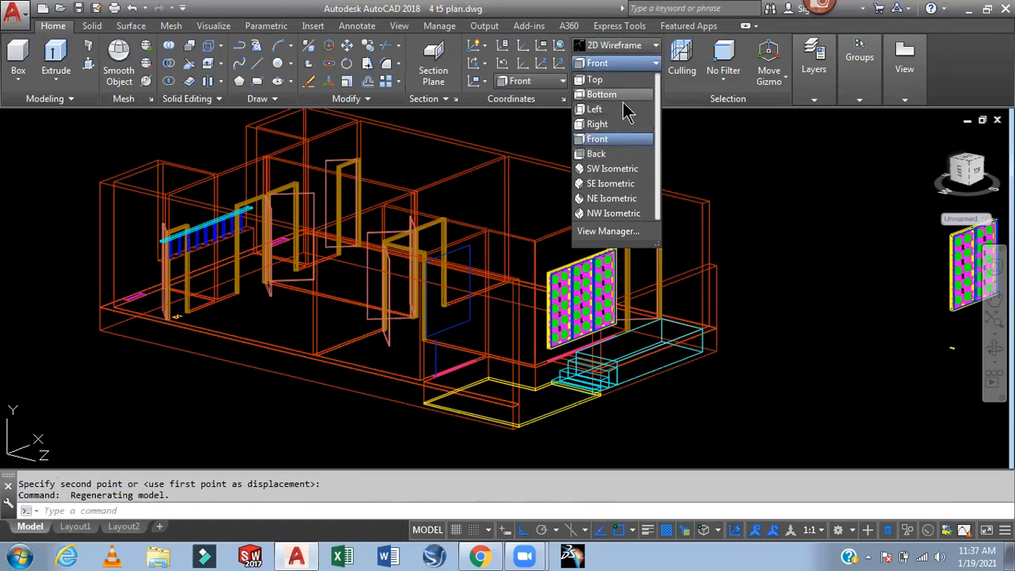
click(618, 47)
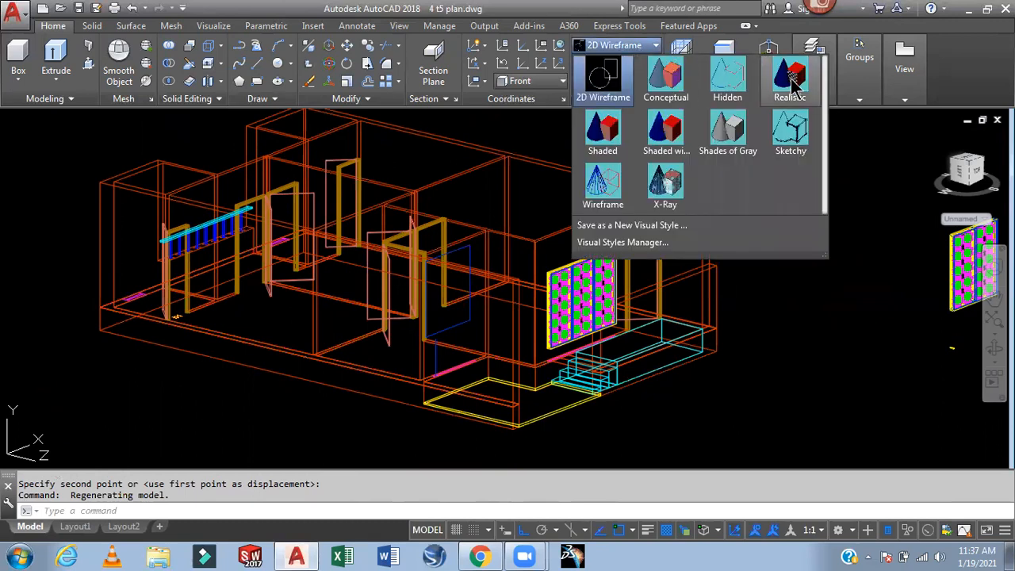
click(790, 80)
shift+middle_drag(809, 322, 781, 361)
click(615, 45)
click(600, 89)
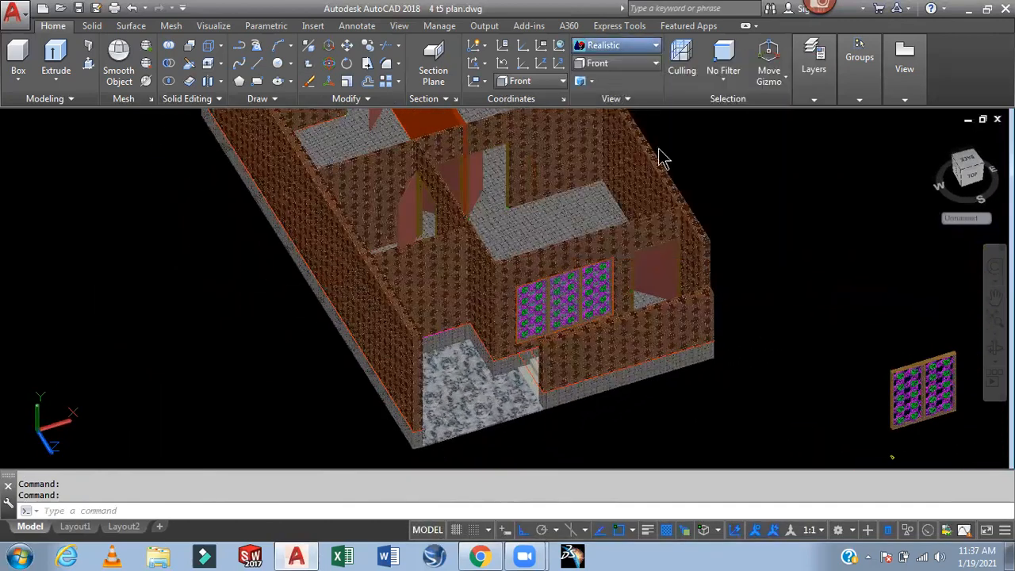
mouse_move(779, 288)
shift+middle_down()
mouse_move(743, 229)
mouse_move(807, 262)
mouse_move(784, 273)
shift+middle_up()
scroll(523, 354, up, 5)
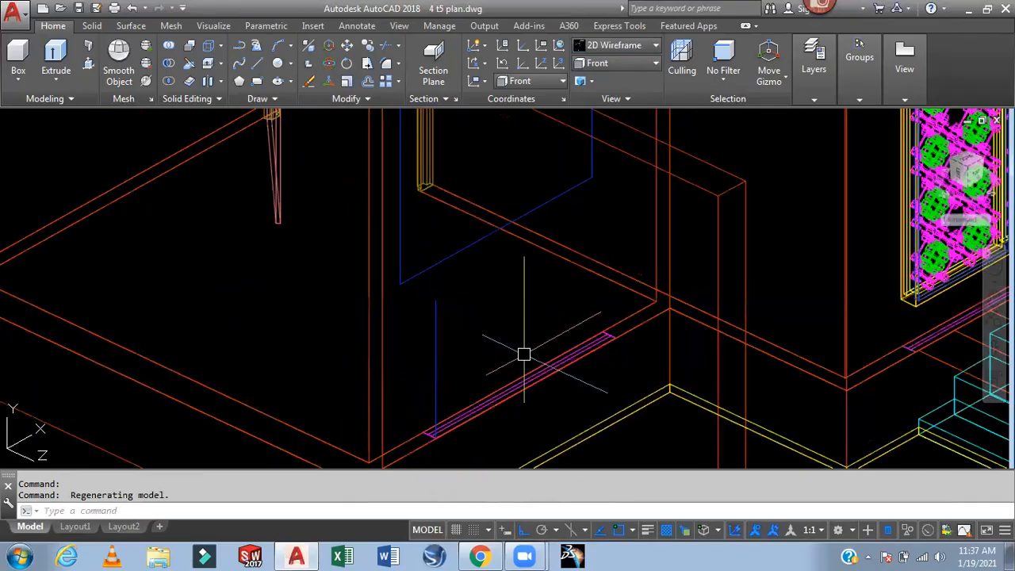
Move the blue rectangle by its lower corner onto the upper end of the 3' vertical line at the window strip
click(435, 317)
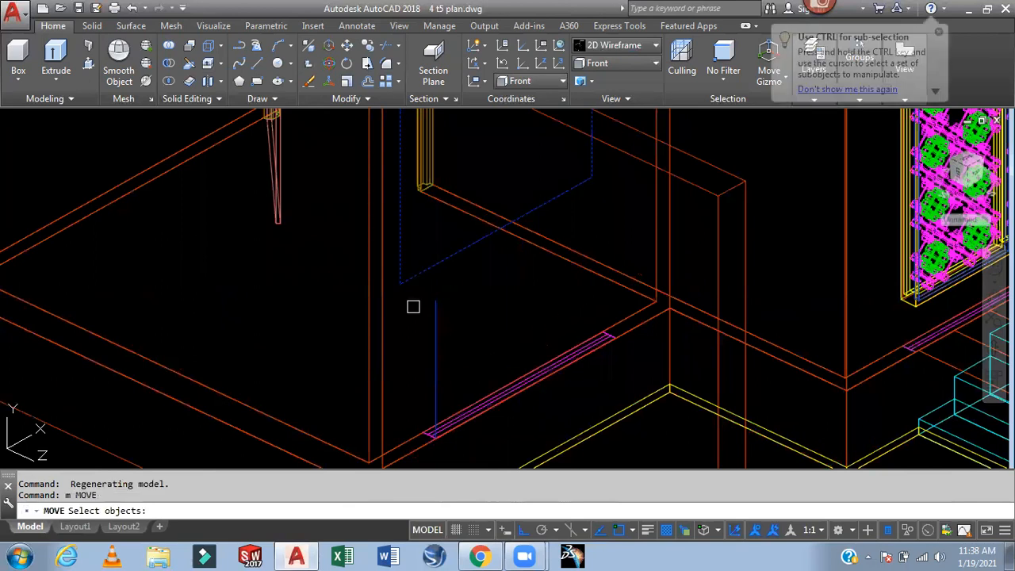
key(Return)
click(400, 283)
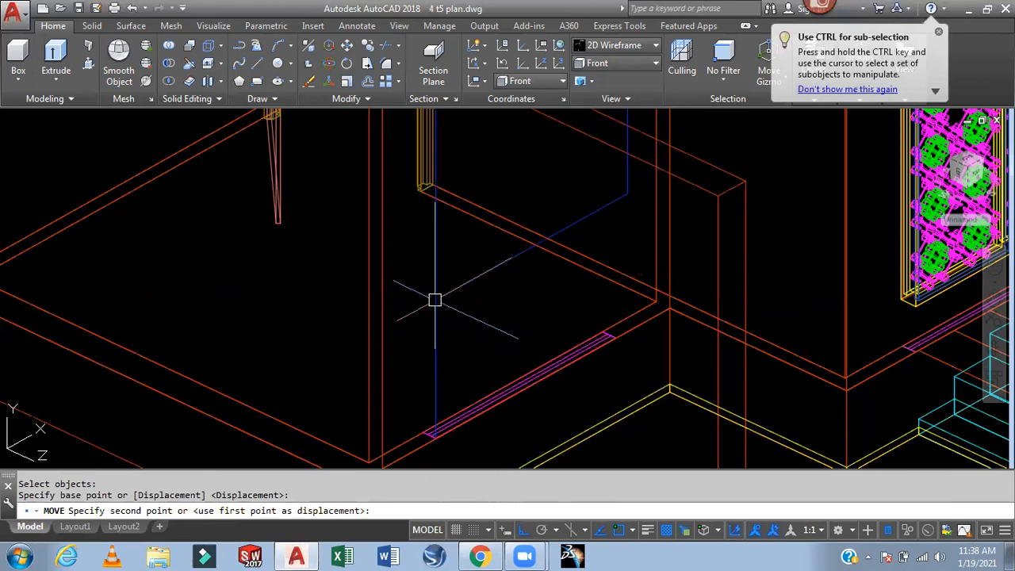
click(435, 299)
Examine the rectangle's placement in the house and compare it with the spare two-panel grille window beside the model
scroll(498, 320, down, 4)
middle_drag(499, 319, 501, 355)
scroll(481, 366, up, 2)
scroll(498, 351, down, 3)
scroll(528, 362, up, 2)
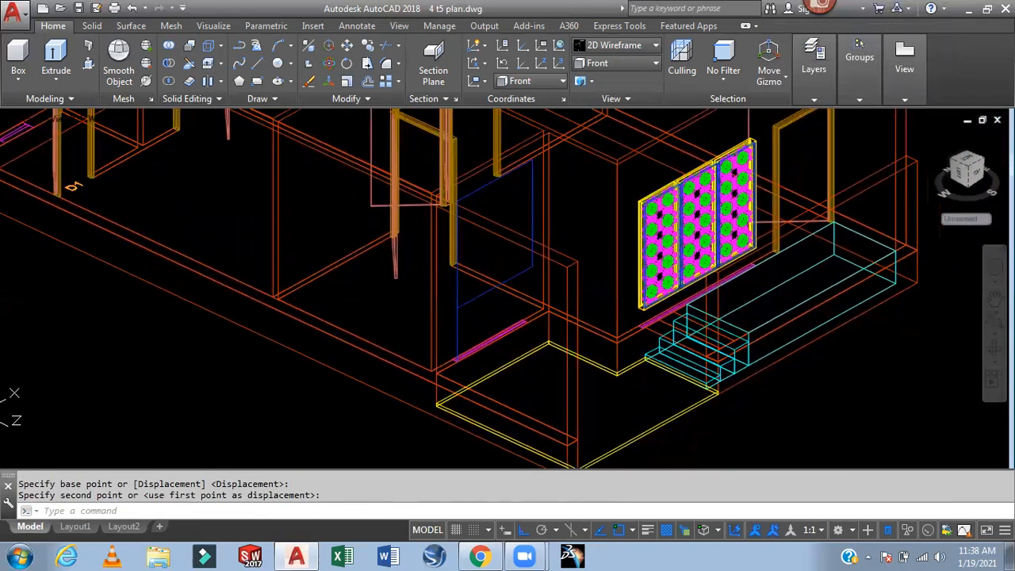
middle_drag(516, 340, 487, 370)
scroll(324, 351, down, 2)
scroll(721, 314, down, 3)
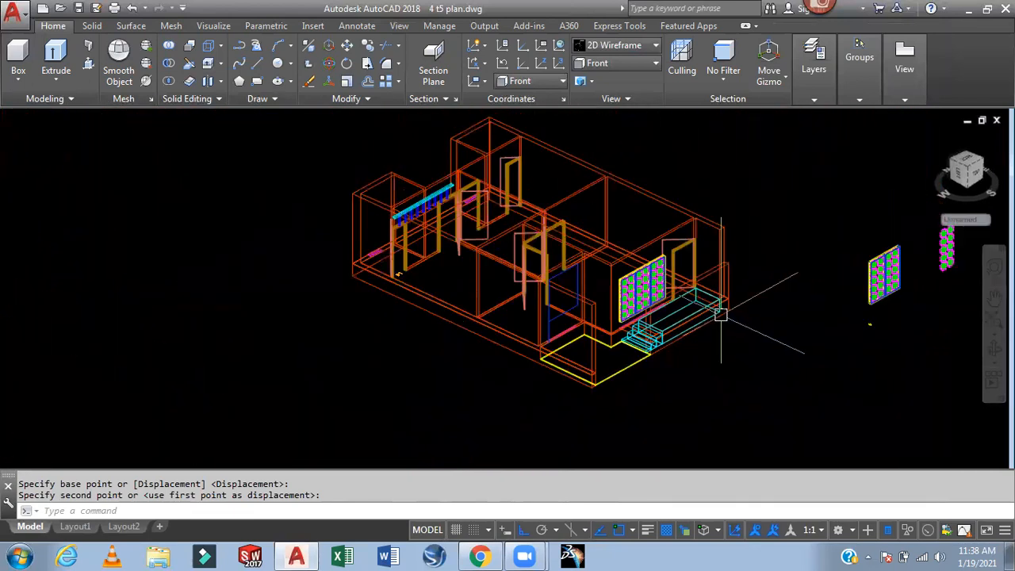
scroll(720, 315, up, 4)
scroll(734, 286, down, 2)
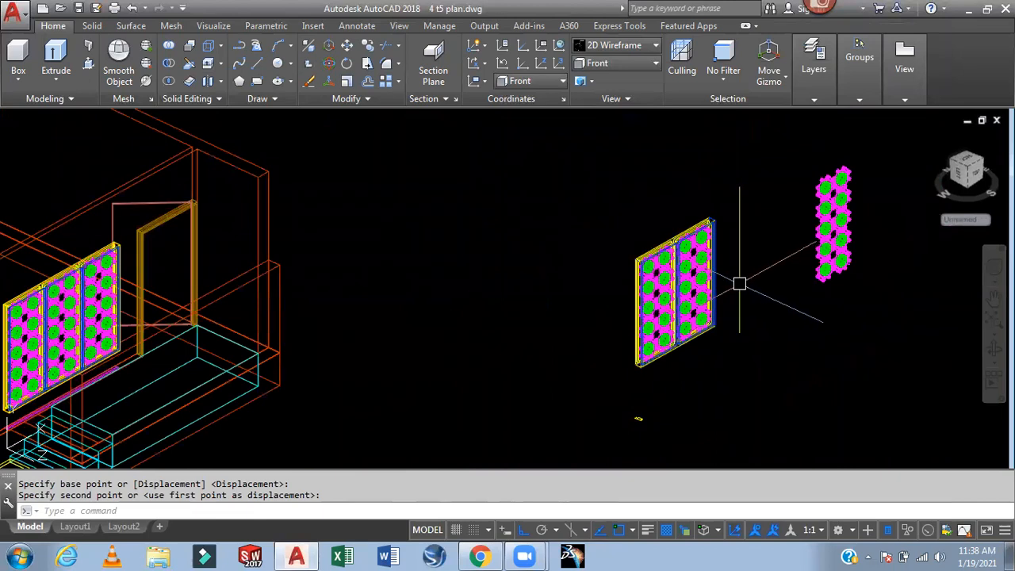
scroll(691, 283, up, 4)
scroll(700, 284, down, 4)
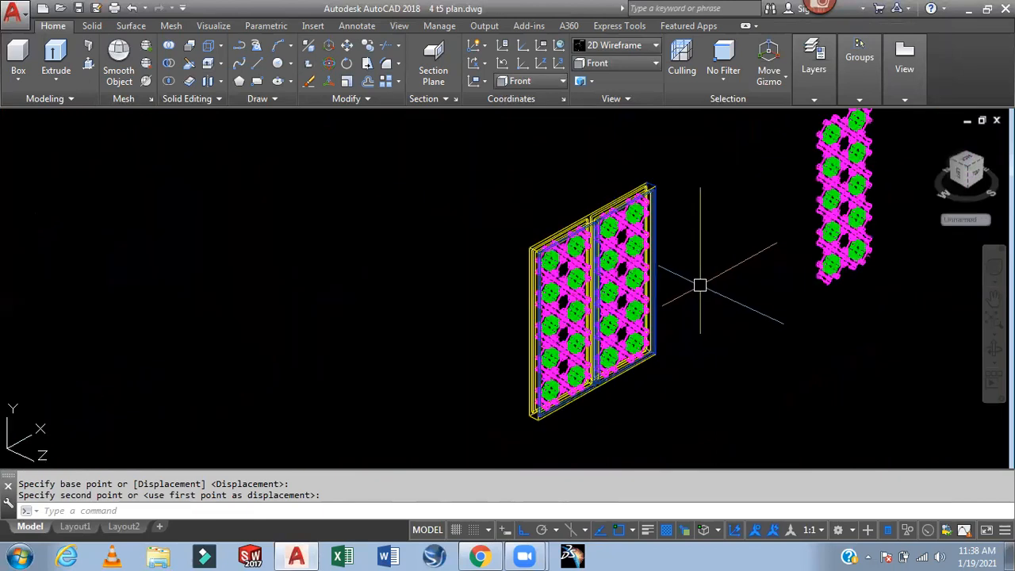
middle_drag(548, 294, 810, 281)
scroll(454, 294, up, 2)
scroll(602, 290, down, 4)
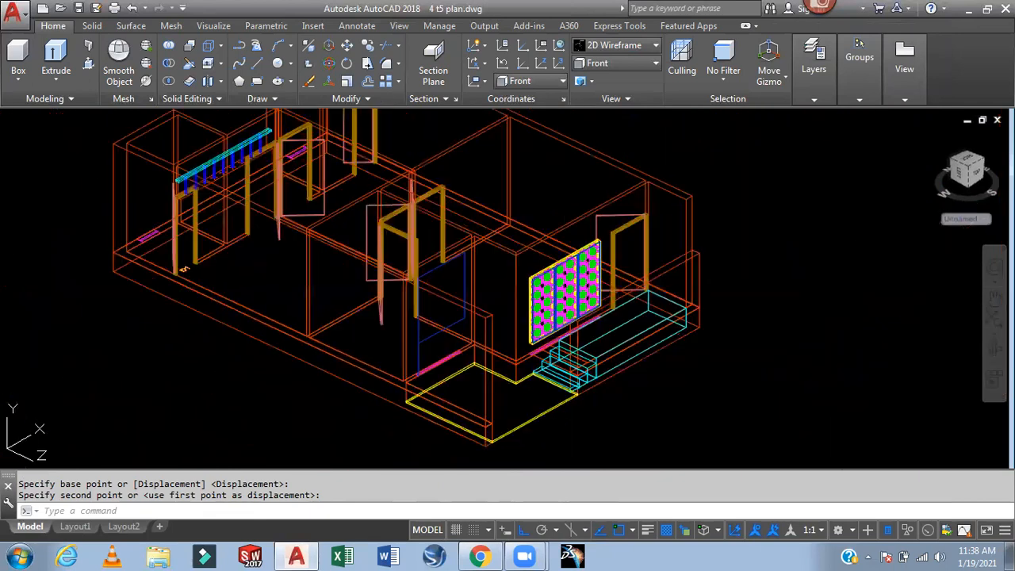
Switch the model to the Front view, framing the separate two-panel grille window beside the building
scroll(798, 283, up, 5)
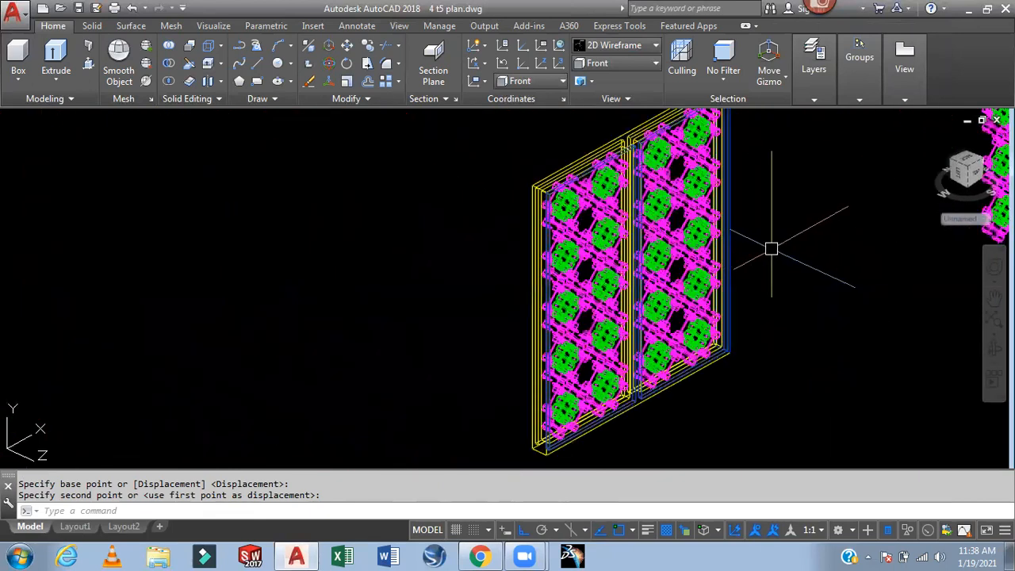
click(615, 63)
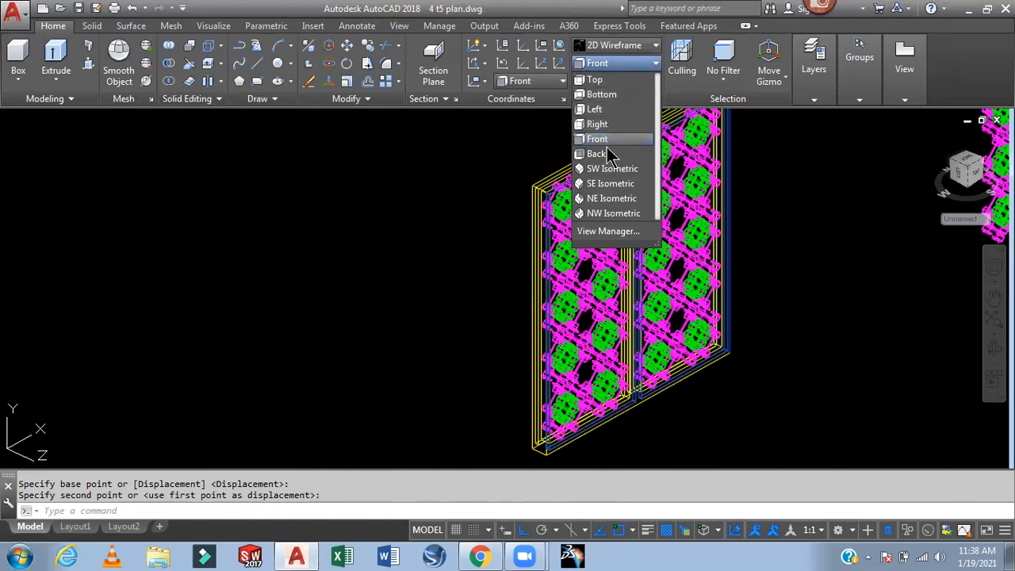
click(611, 140)
scroll(631, 275, up, 1)
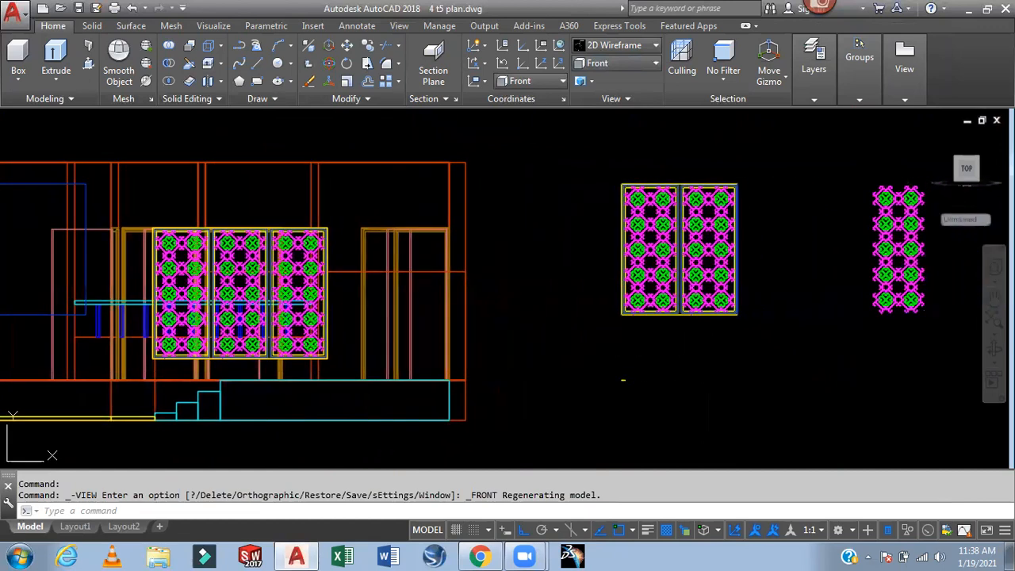
scroll(774, 244, up, 5)
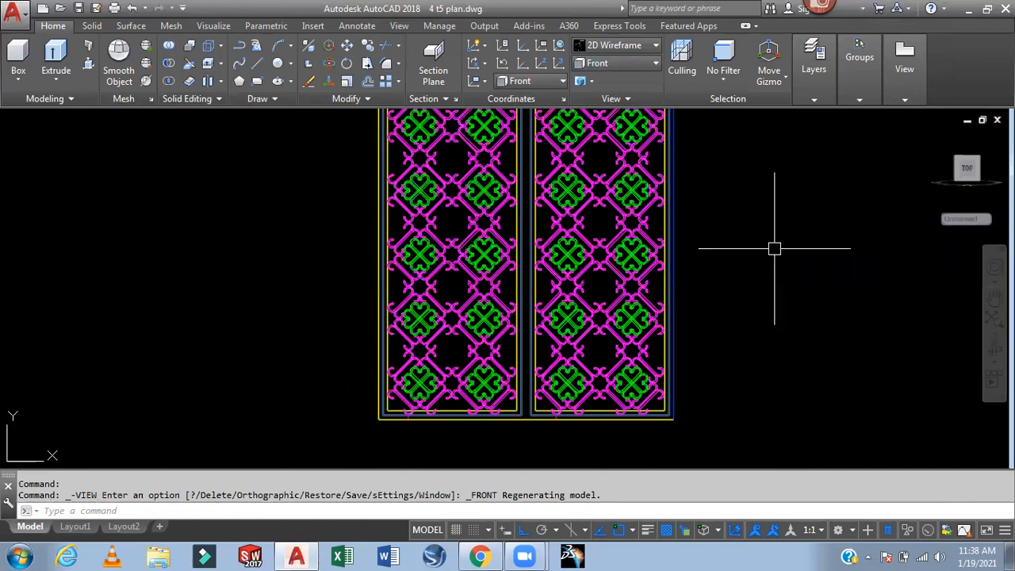
text(l)
key(Return)
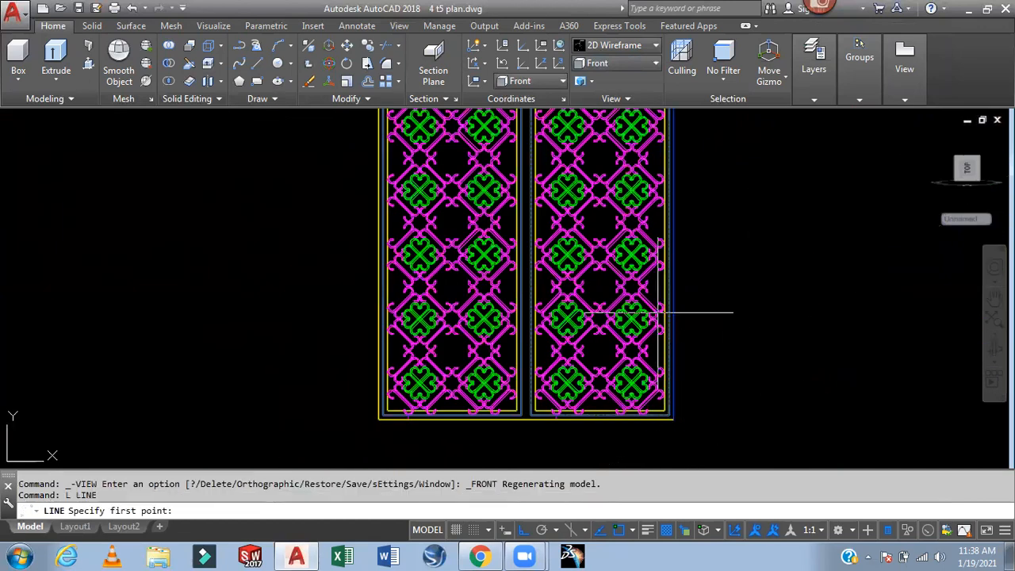
scroll(351, 155, up, 4)
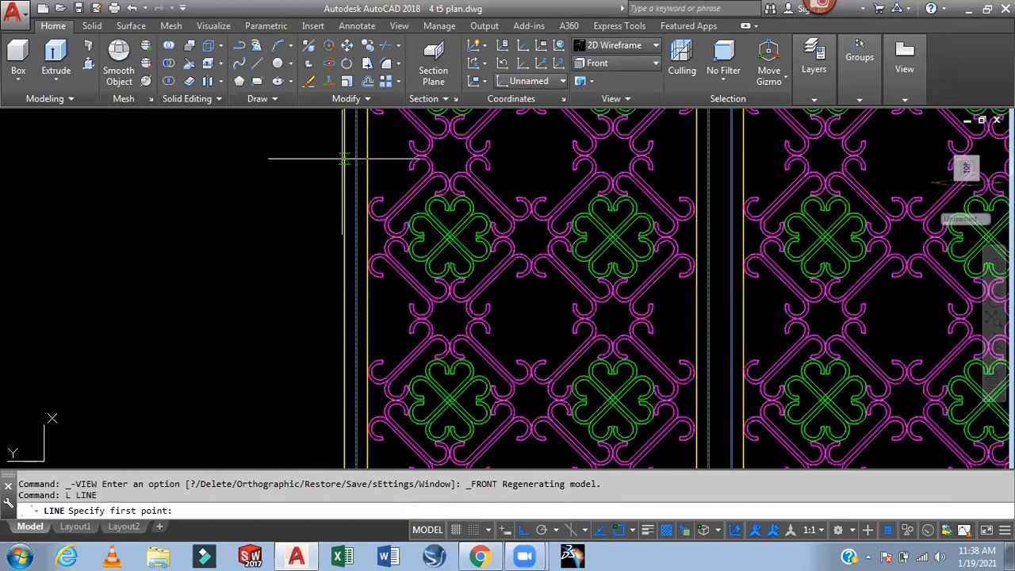
scroll(424, 155, up, 4)
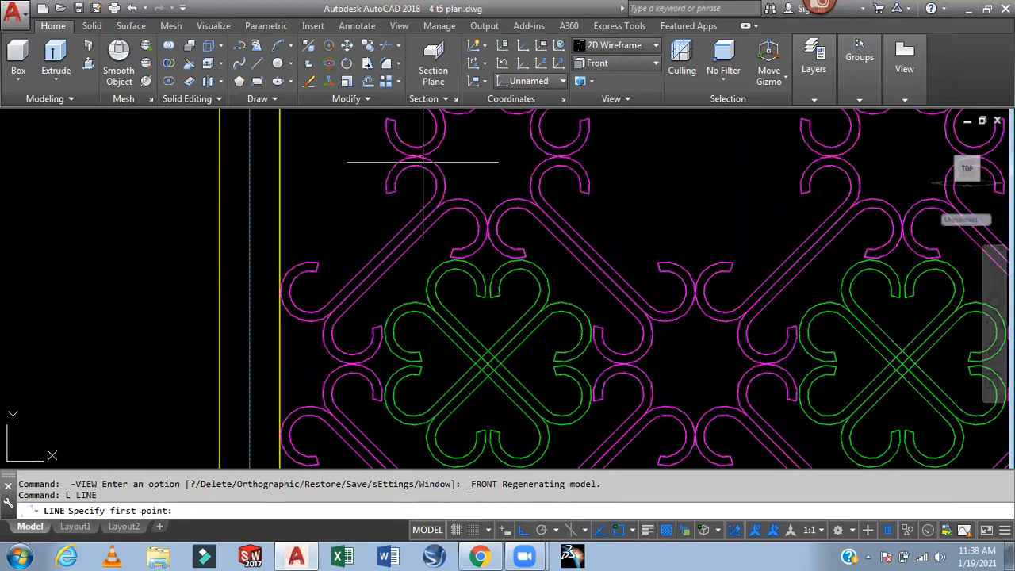
key(Escape)
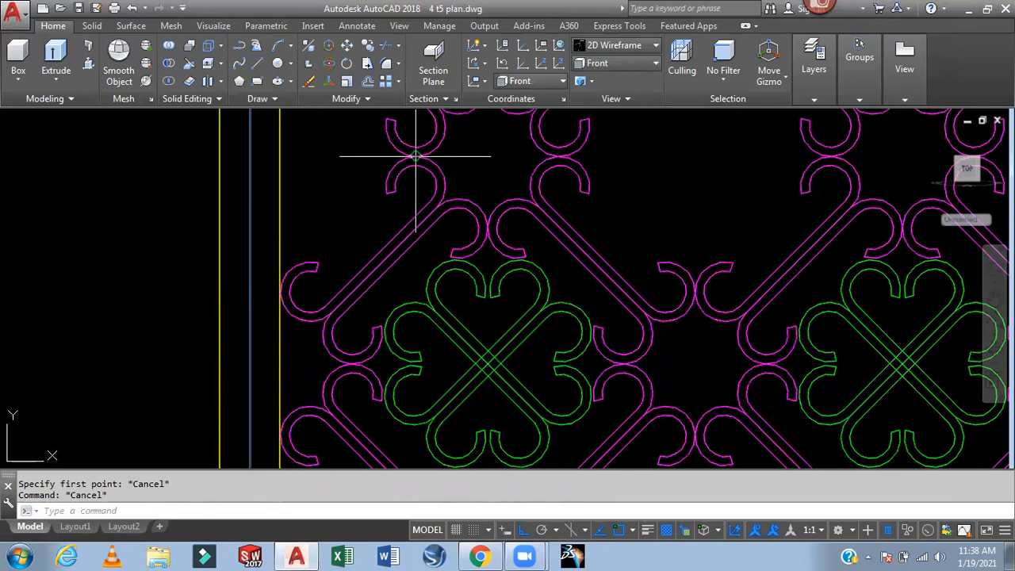
Draw a short horizontal line from the junction of two grille scrolls to just outside the two-panel window's frame
text(l)
key(Return)
click(414, 156)
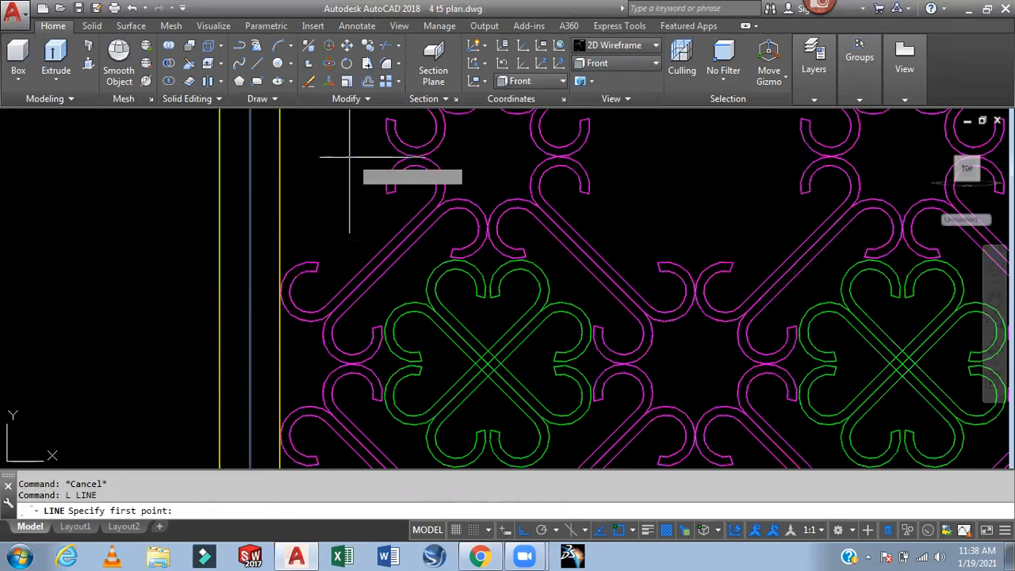
click(194, 156)
key(Return)
key(Return)
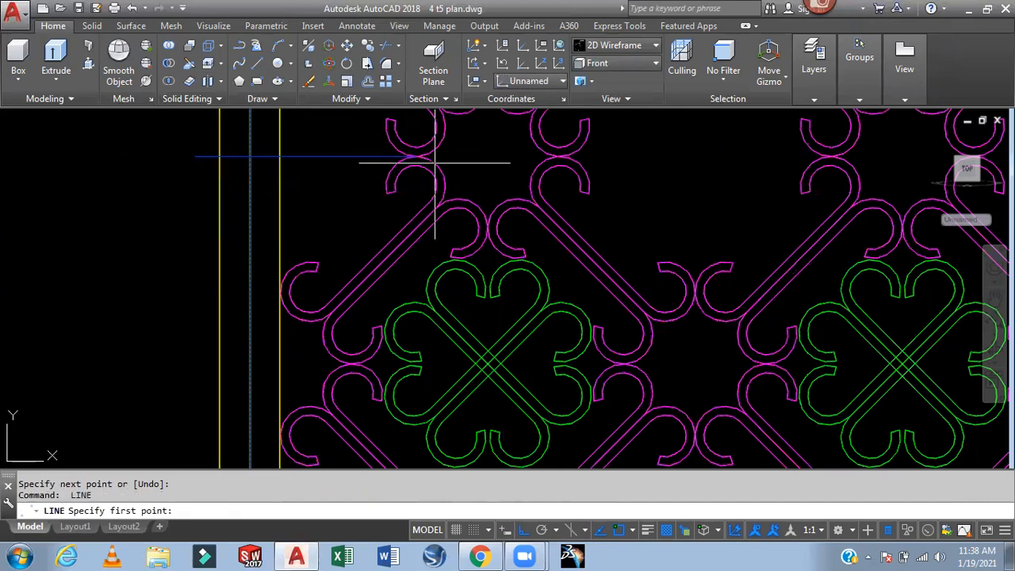
key(Escape)
Examine the two-panel grille window next to the building elevation and the loose grille pattern
scroll(453, 165, down, 5)
scroll(526, 229, up, 2)
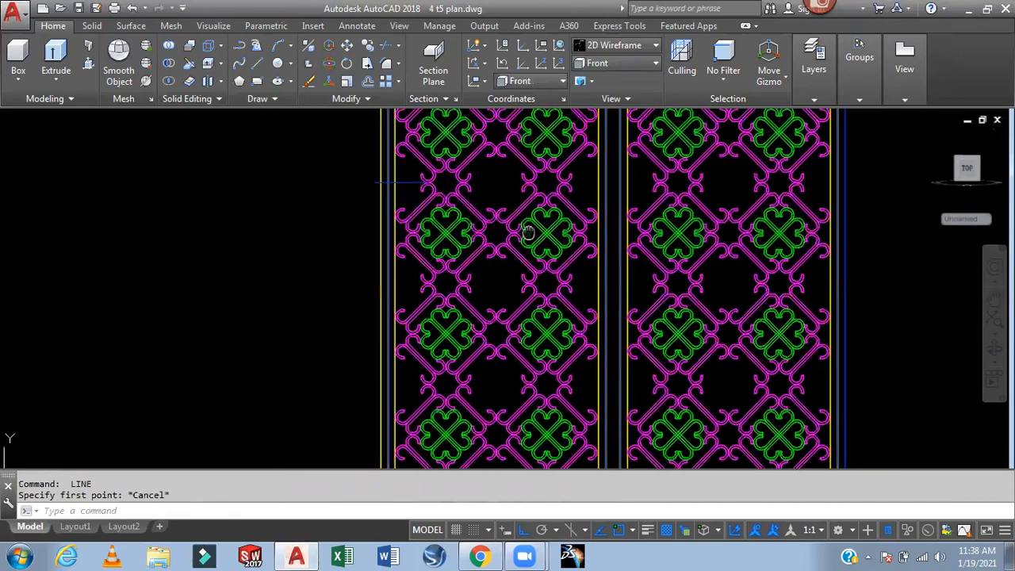
scroll(526, 237, down, 3)
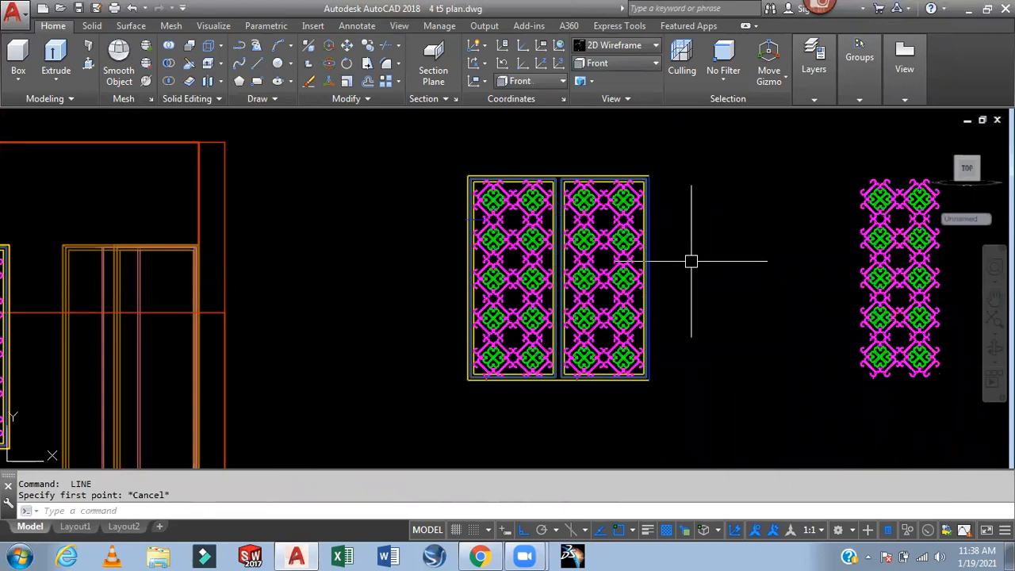
mouse_move(691, 262)
middle_down()
mouse_move(705, 243)
mouse_move(671, 253)
mouse_move(749, 251)
middle_up()
scroll(670, 253, down, 2)
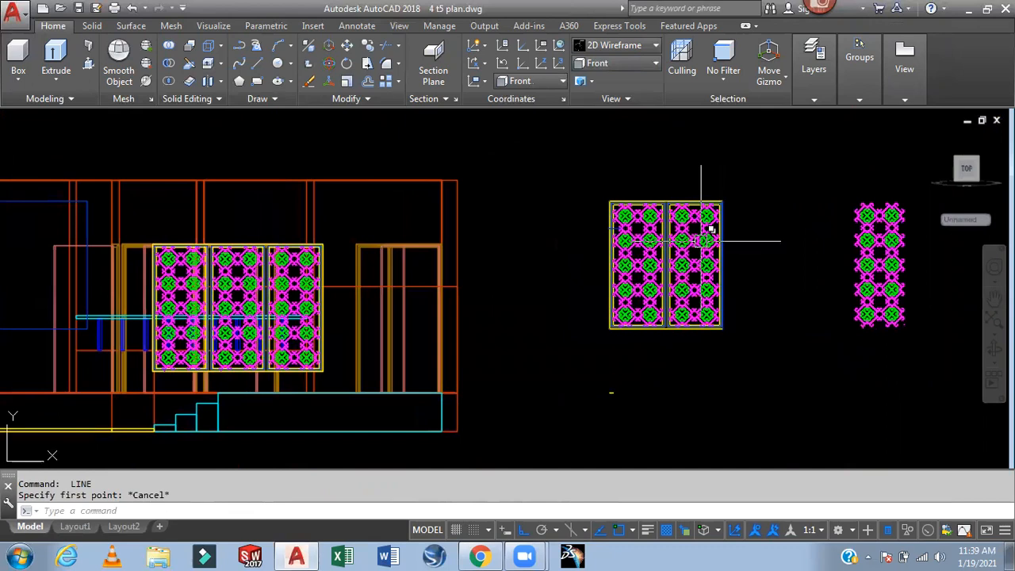
scroll(700, 241, up, 4)
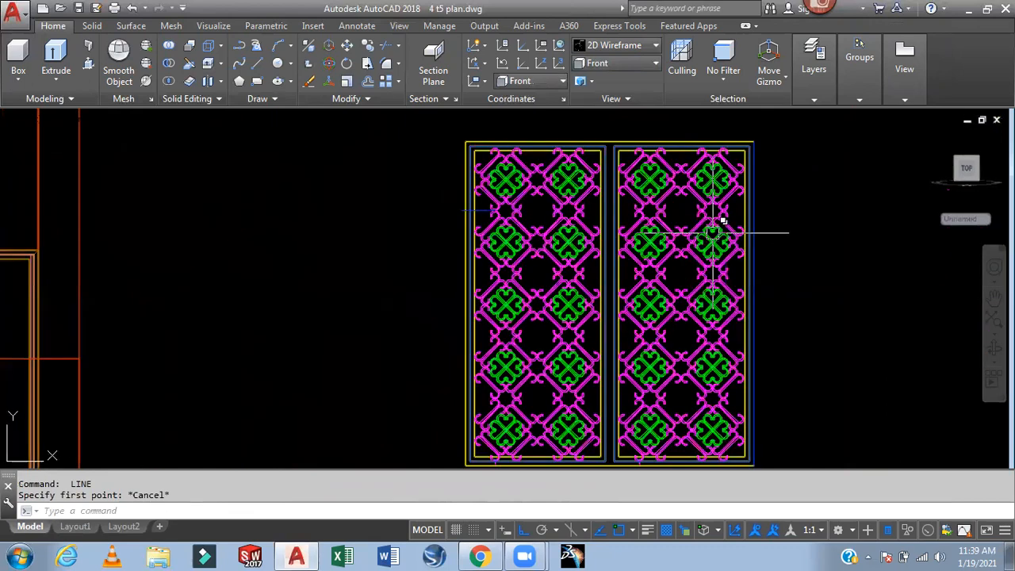
mouse_move(772, 202)
middle_down()
mouse_move(795, 211)
mouse_move(770, 202)
mouse_move(776, 212)
middle_up()
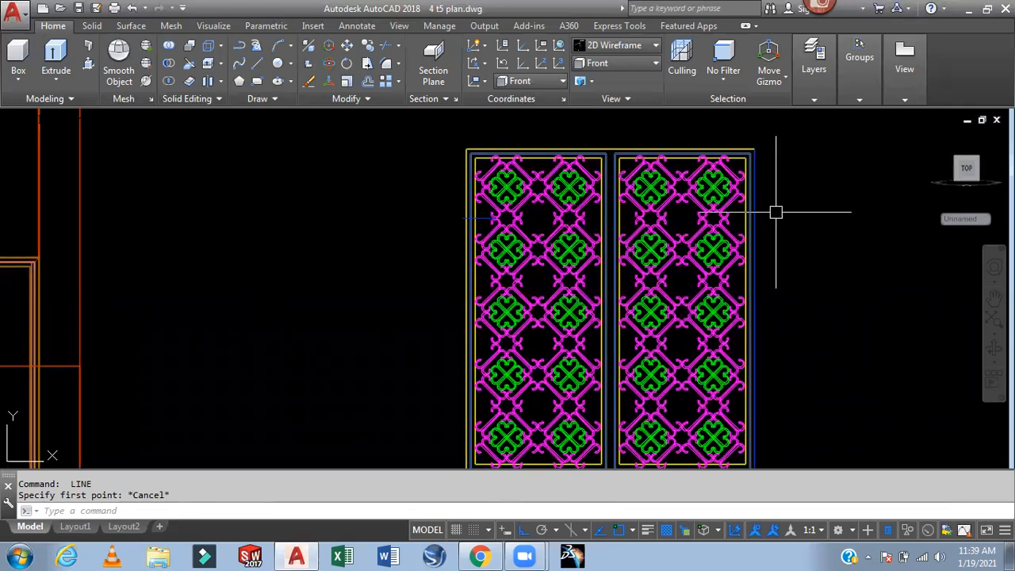
mouse_move(775, 211)
middle_down()
mouse_move(774, 163)
mouse_move(776, 225)
mouse_move(752, 194)
middle_up()
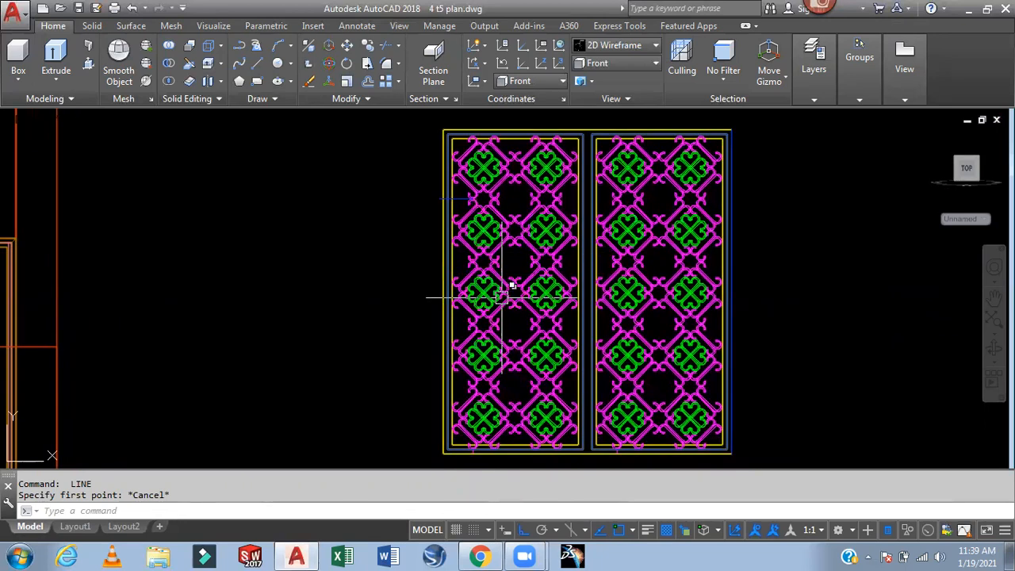
Draw a 4' vertical line up from the two-panel window's lower-left corner, continuing horizontally across both panels past the frame
text(l)
key(Return)
click(443, 452)
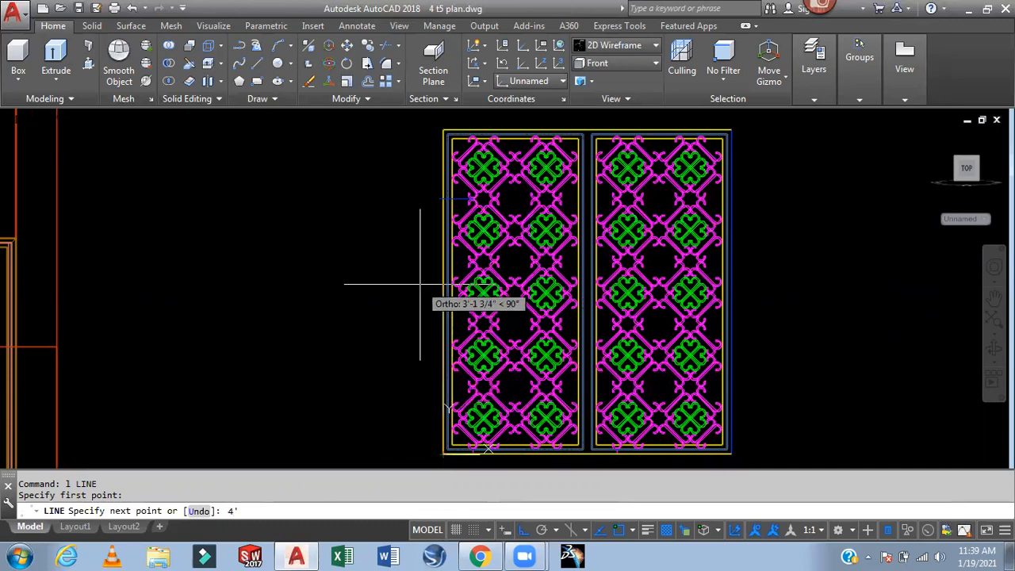
key(Return)
scroll(734, 220, up, 2)
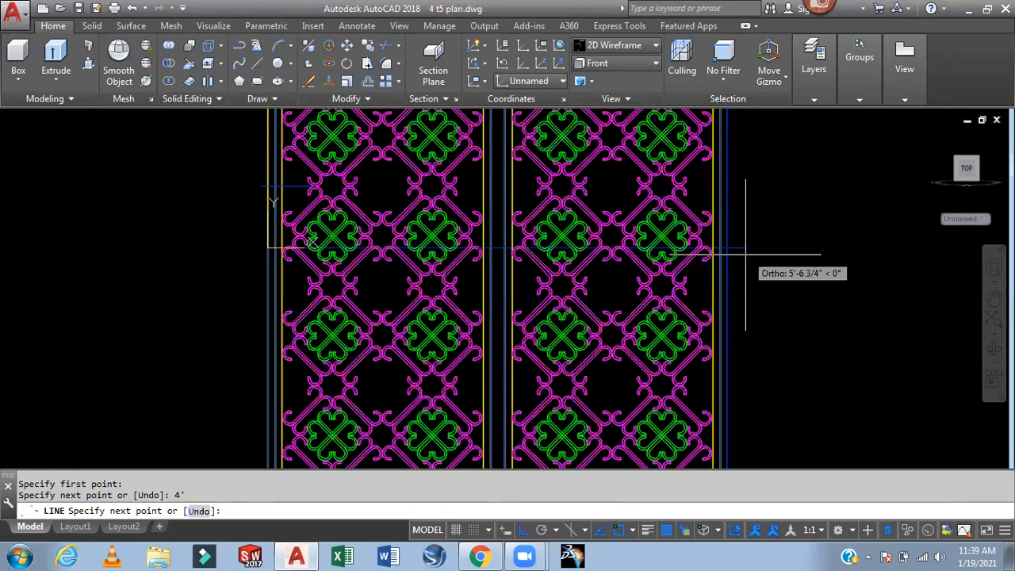
click(746, 252)
key(Return)
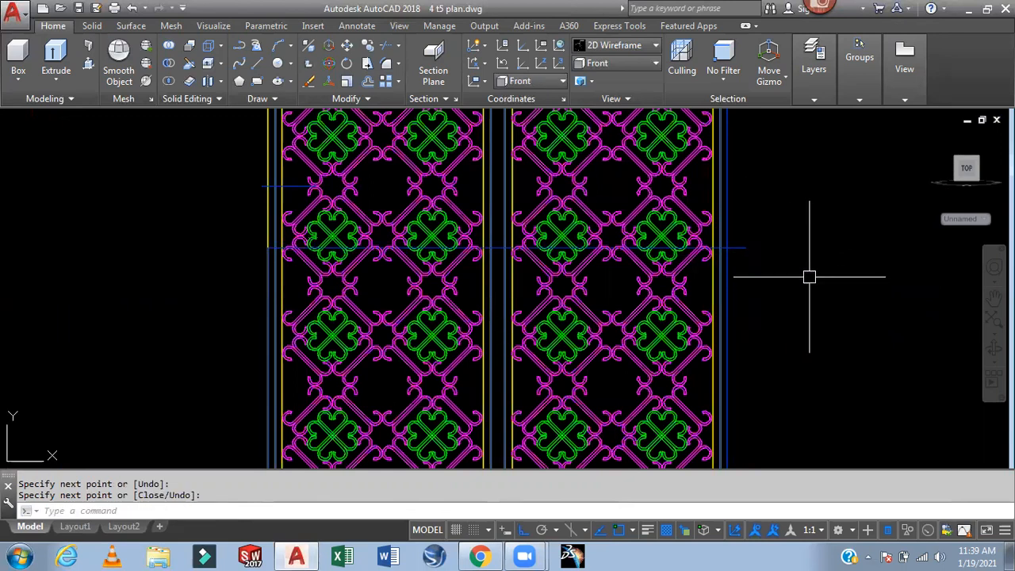
scroll(808, 274, down, 2)
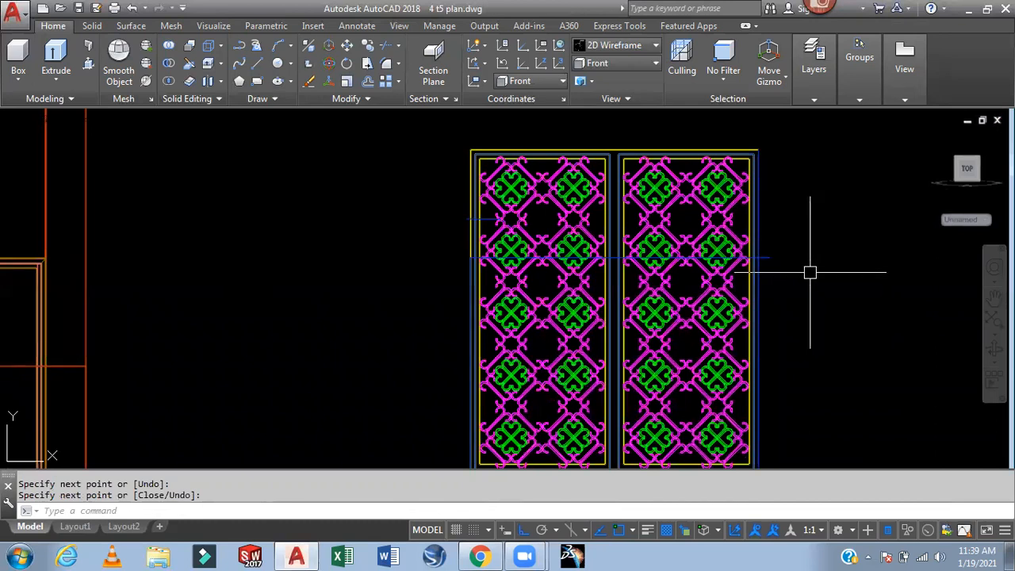
scroll(809, 273, down, 2)
mouse_move(809, 274)
middle_down()
mouse_move(668, 263)
mouse_move(592, 280)
middle_up()
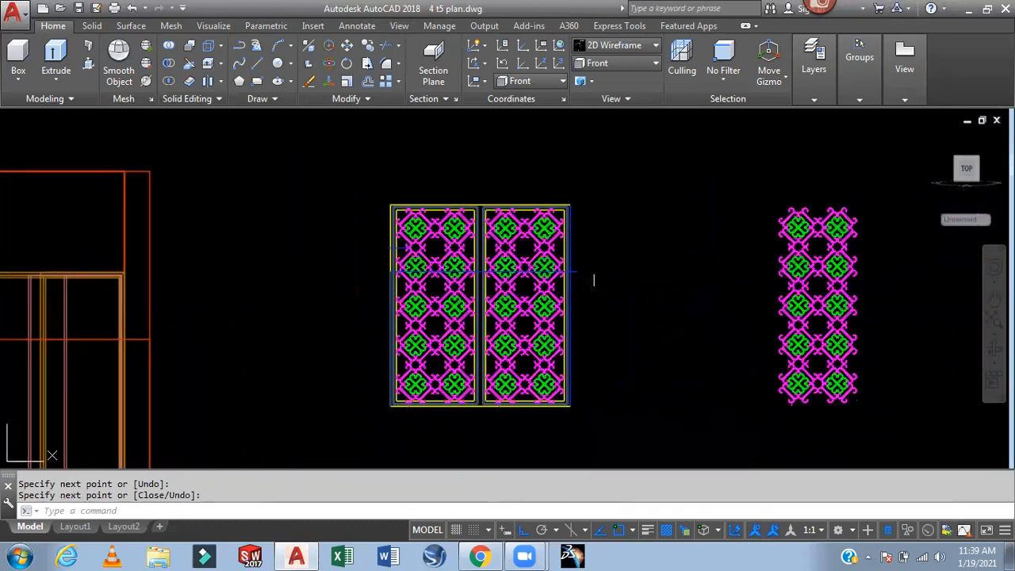
click(874, 183)
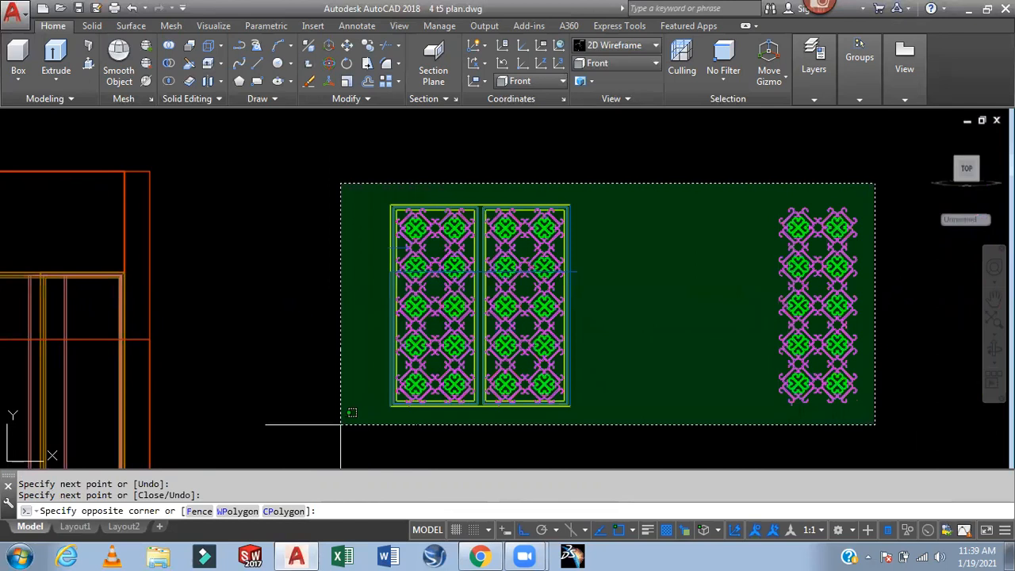
click(654, 317)
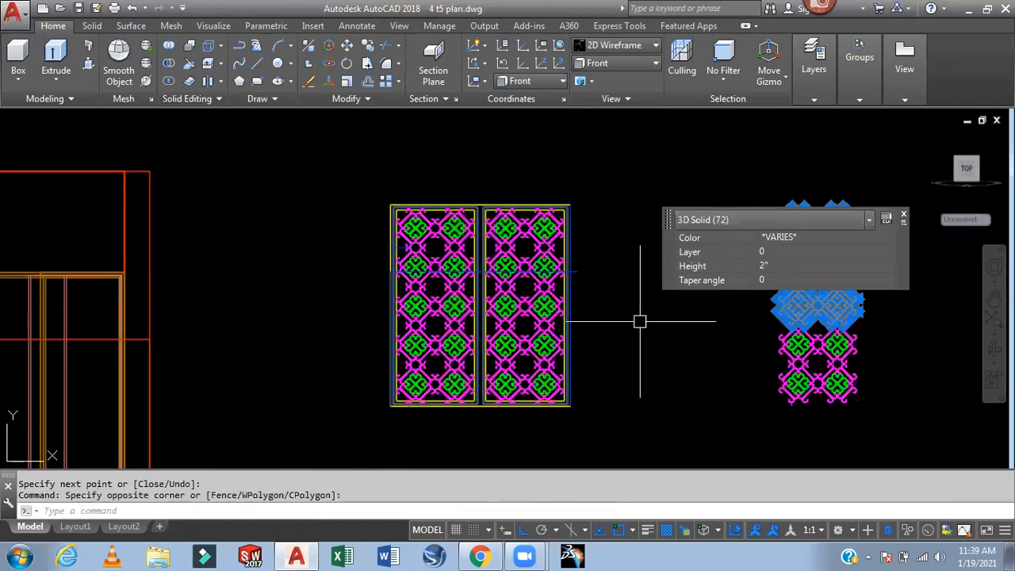
key(Escape)
Delete the loose grille pattern and the separate two-panel window with its guide lines beside the building
click(869, 177)
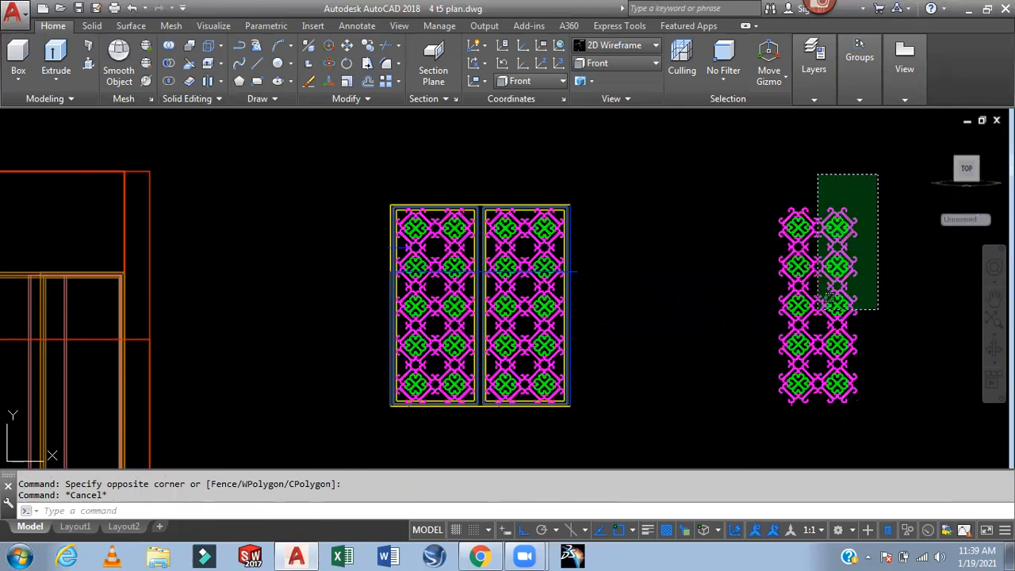
click(713, 424)
key(Delete)
click(673, 174)
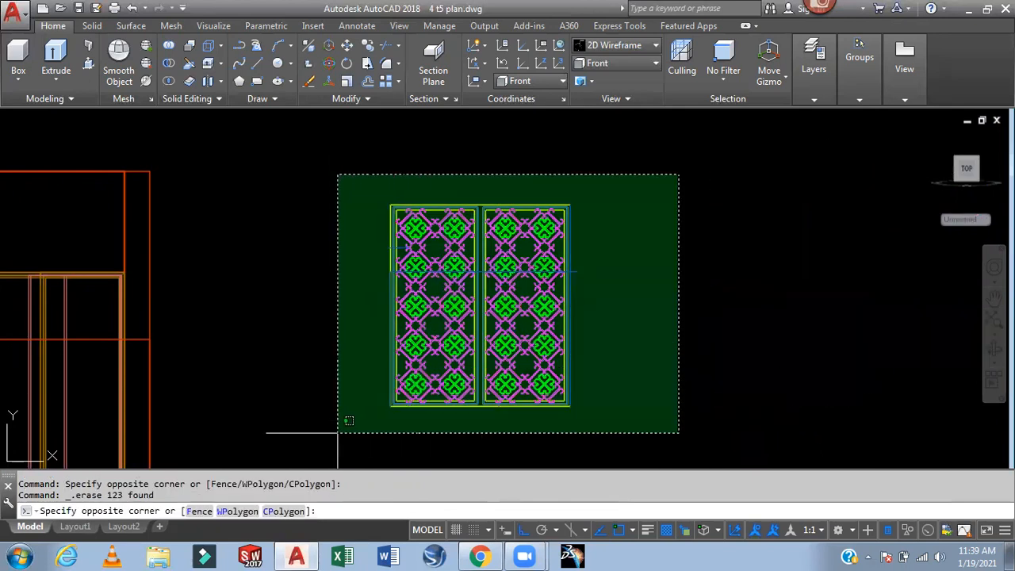
click(332, 439)
key(Delete)
Delete the large blue rectangle overlapping the left part of the building's front elevation
scroll(611, 321, down, 5)
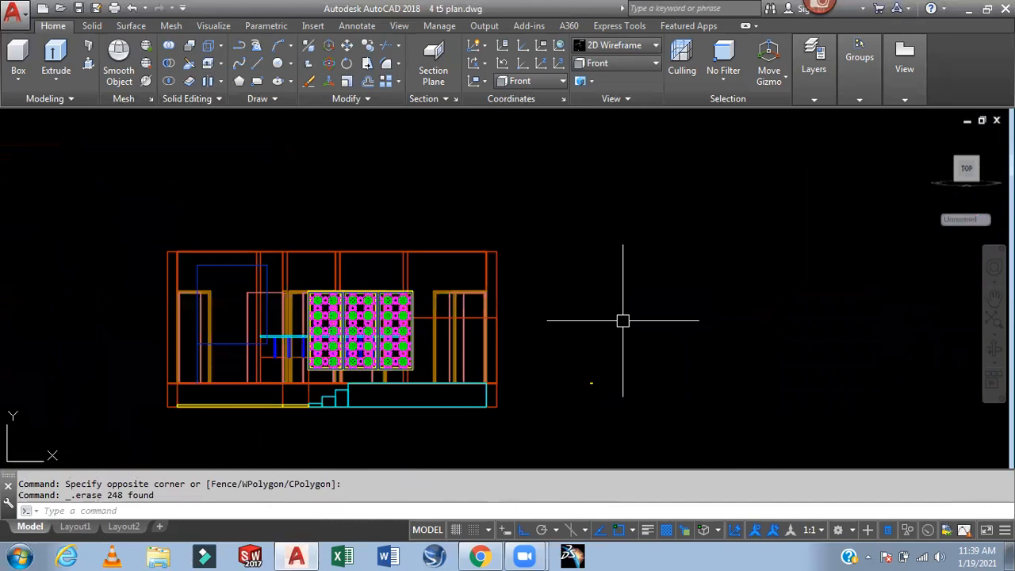
scroll(237, 277, up, 4)
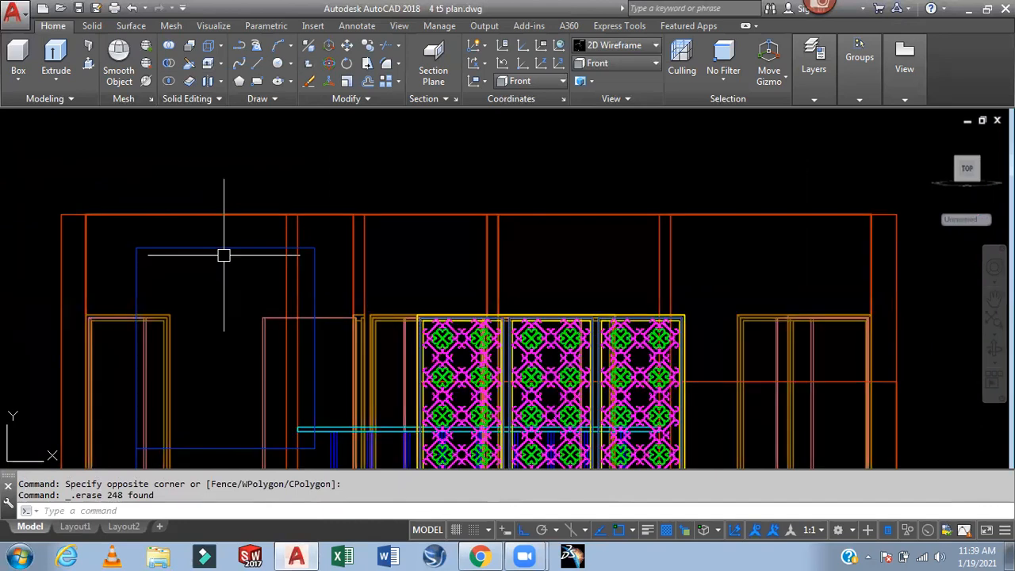
click(225, 248)
key(Delete)
Draw a rectangle 5' long and 4' wide in the empty space to the right of the building
scroll(587, 237, down, 6)
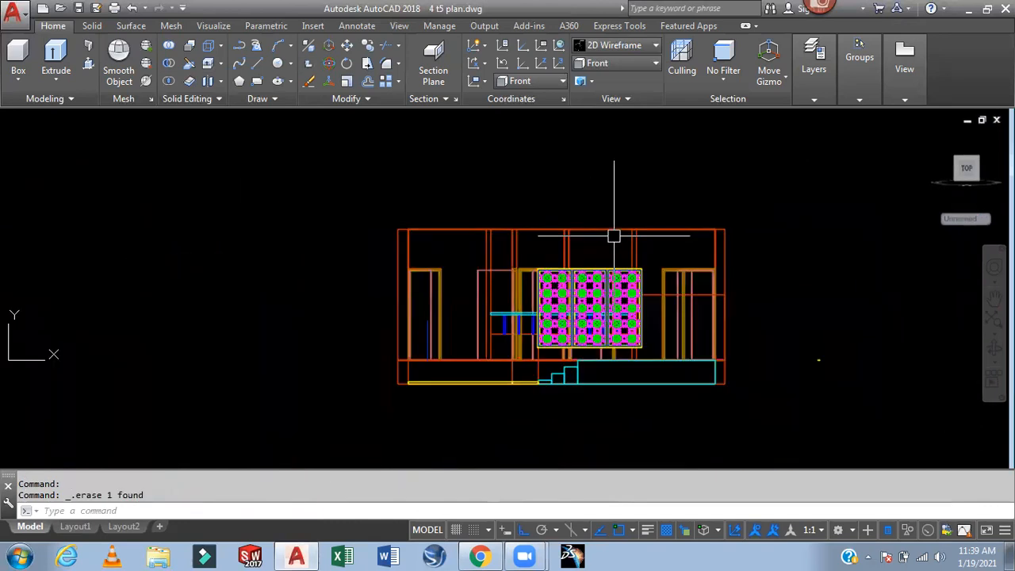
scroll(658, 262, up, 3)
scroll(555, 306, up, 2)
scroll(555, 306, down, 2)
text(rec)
key(Return)
click(586, 274)
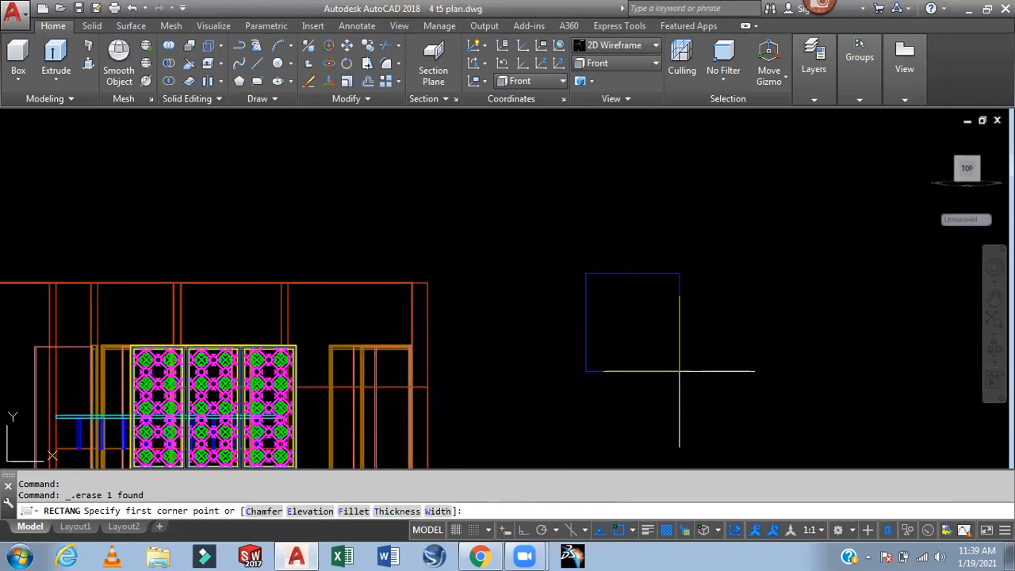
text(d)
key(Return)
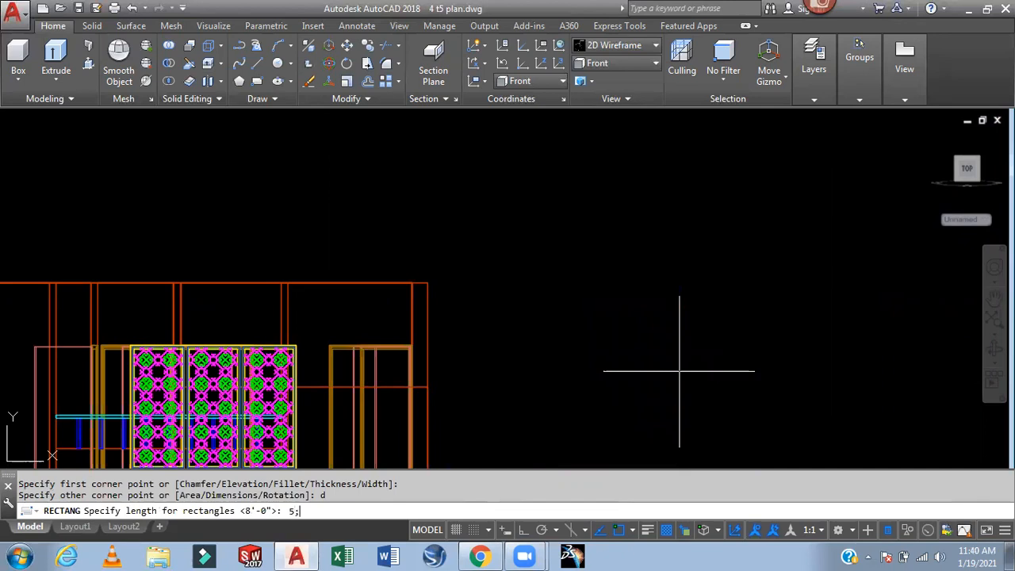
text(5')
key(Return)
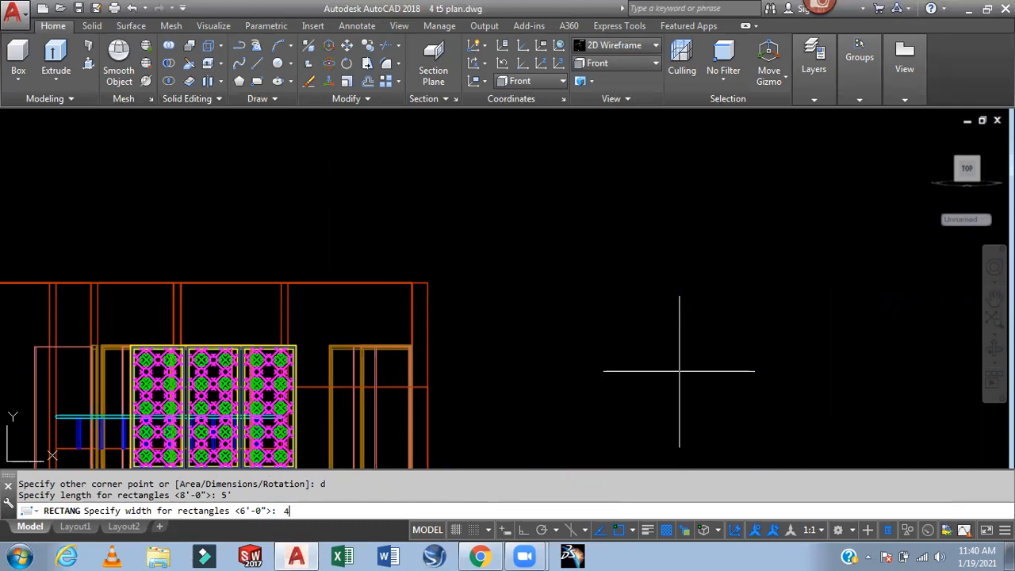
text(4')
key(Return)
click(673, 325)
scroll(627, 298, up, 2)
scroll(635, 295, down, 2)
scroll(609, 307, up, 2)
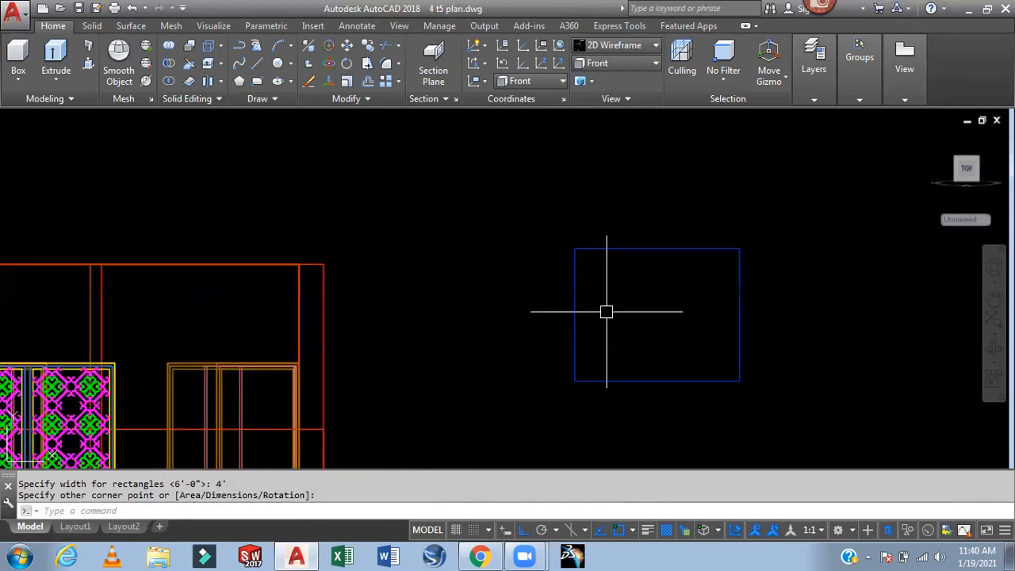
Move the 5' by 4' rectangle by its lower-left corner onto the upper end of the vertical guide line in the front room's wall
scroll(609, 303, down, 2)
middle_drag(559, 345, 684, 276)
scroll(664, 328, up, 2)
mouse_move(674, 334)
middle_down()
mouse_move(691, 328)
mouse_move(722, 369)
middle_up()
scroll(698, 335, down, 5)
text(m)
key(Return)
click(854, 387)
key(Return)
scroll(854, 397, up, 4)
click(845, 377)
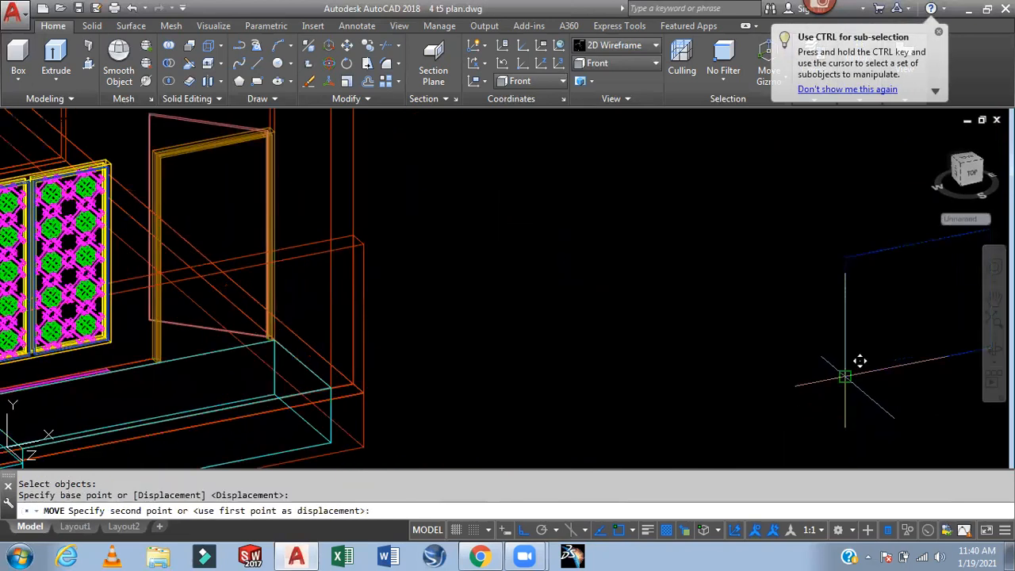
scroll(859, 365, down, 5)
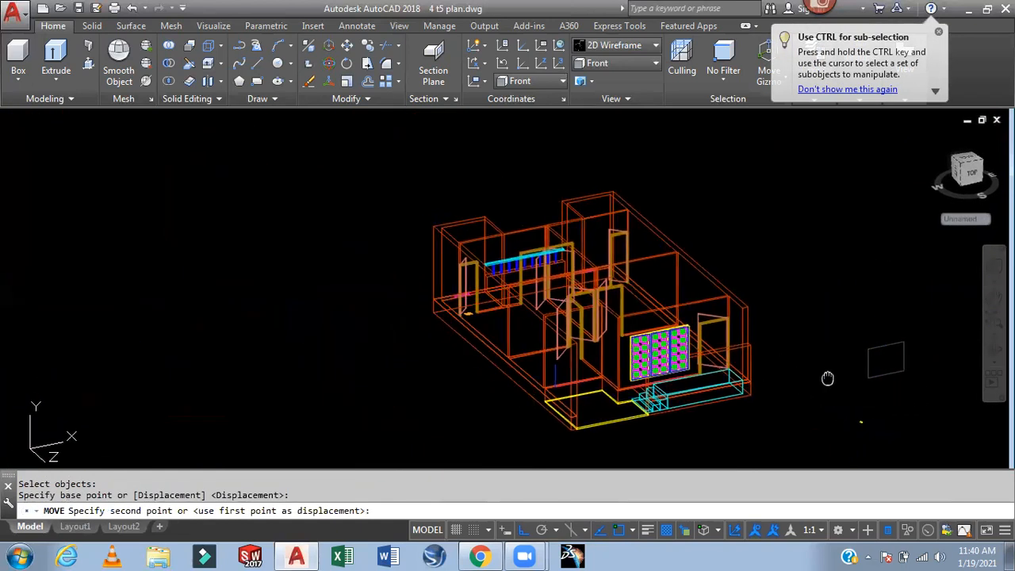
scroll(602, 345, up, 5)
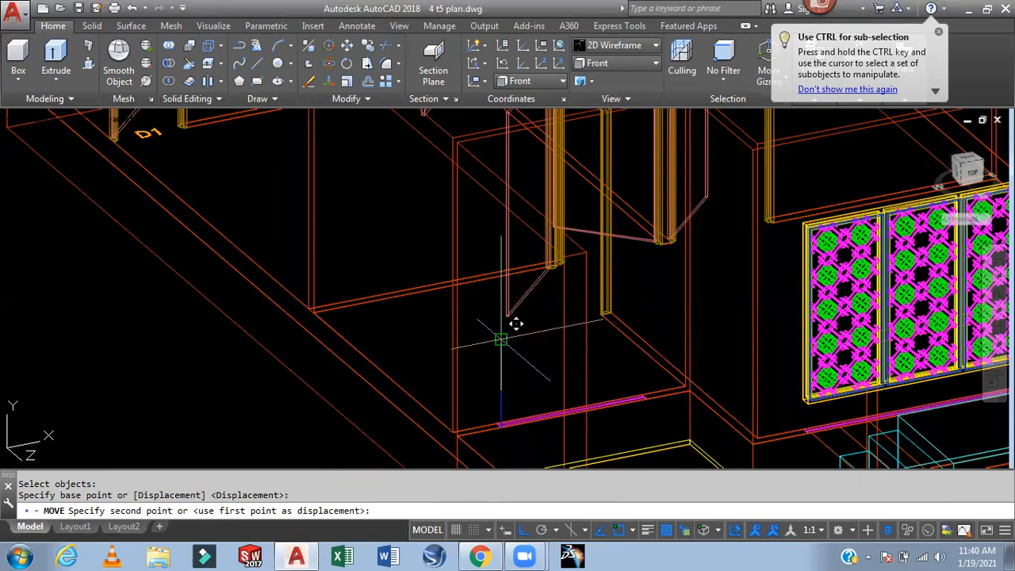
click(589, 358)
key(Escape)
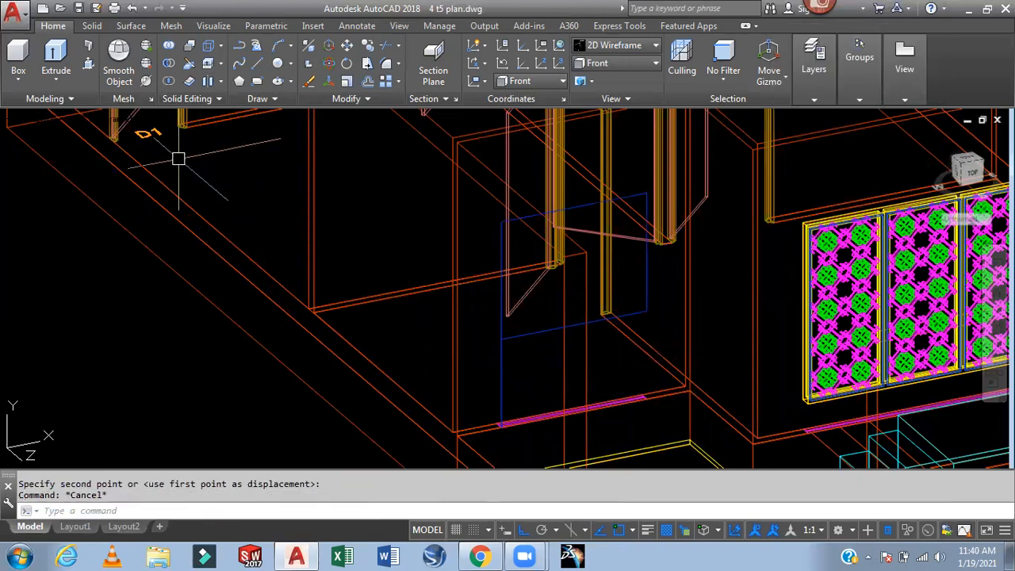
Presspull the rectangle's bounded area through the front room's wall to cut the window opening
click(88, 65)
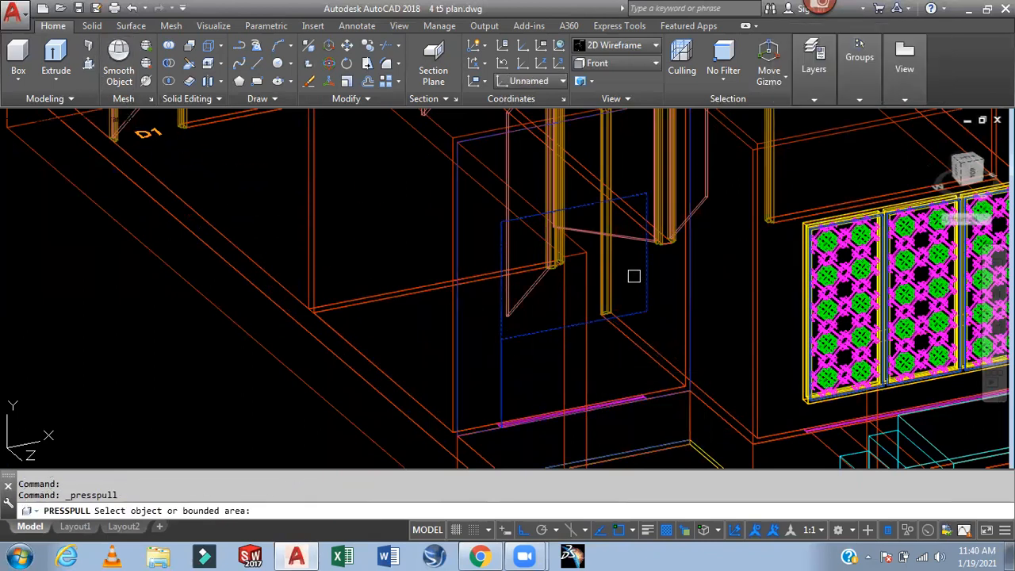
shift+middle_drag(697, 340, 693, 361)
click(554, 337)
shift+middle_drag(502, 344, 533, 294)
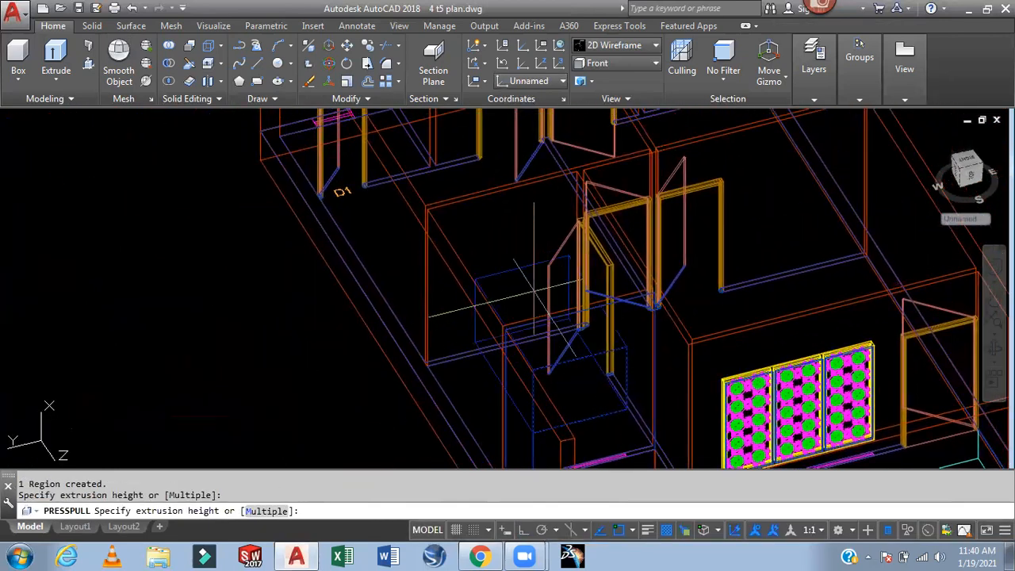
click(595, 309)
Set the visual style to Realistic and inspect the new window opening in the front room's wall
click(614, 45)
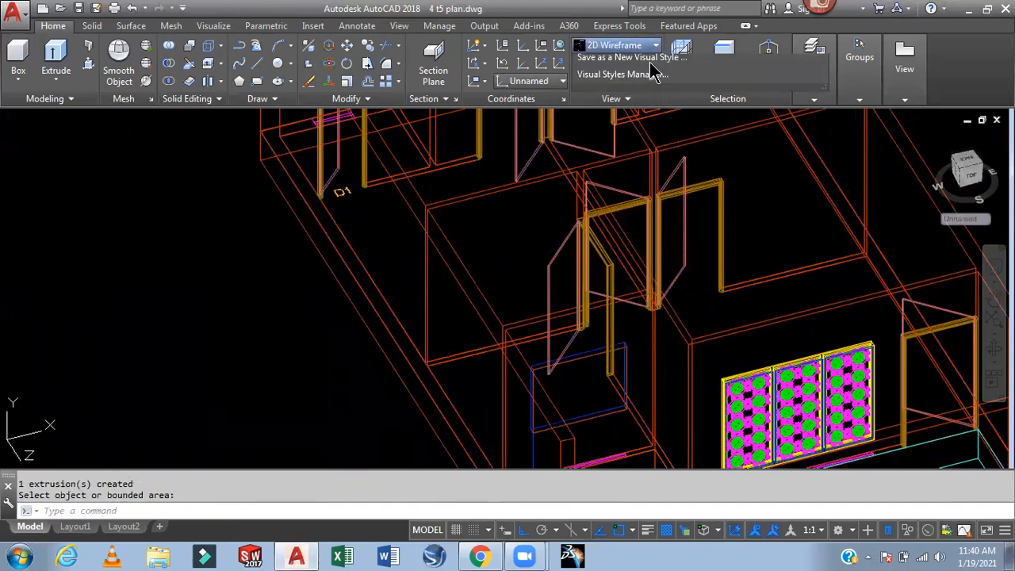
click(788, 87)
mouse_move(702, 379)
shift+middle_down()
mouse_move(690, 362)
mouse_move(632, 356)
mouse_move(623, 342)
mouse_move(649, 324)
mouse_move(693, 335)
mouse_move(708, 357)
mouse_move(706, 378)
mouse_move(717, 382)
shift+middle_up()
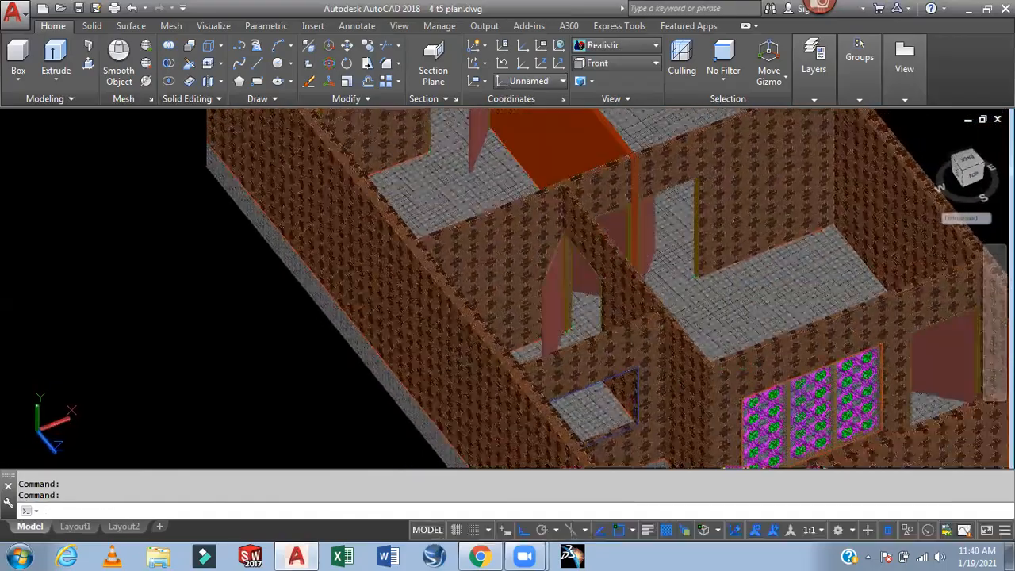
middle_drag(657, 357, 618, 269)
scroll(604, 340, up, 5)
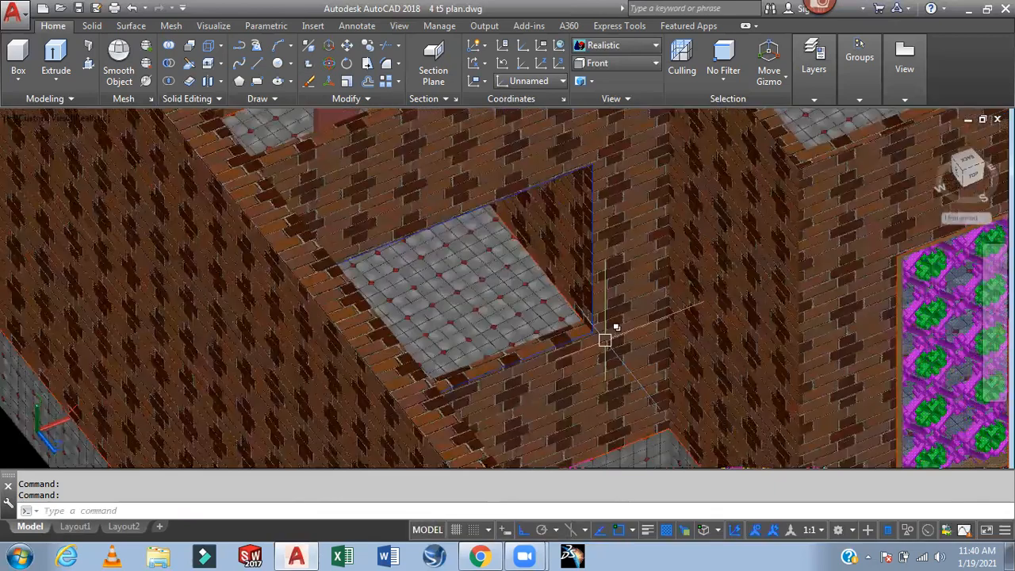
scroll(602, 297, down, 2)
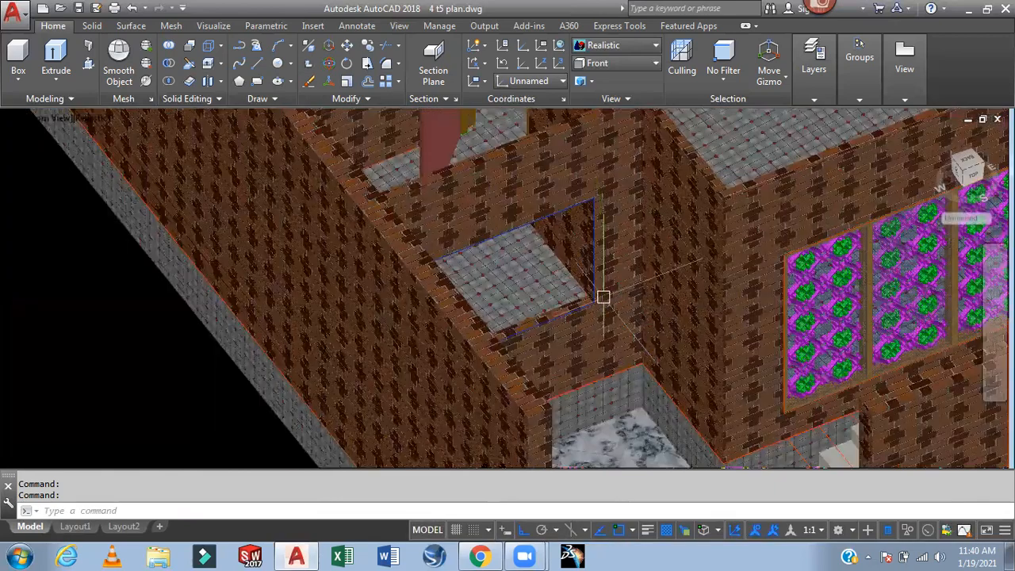
shift+middle_drag(634, 330, 594, 301)
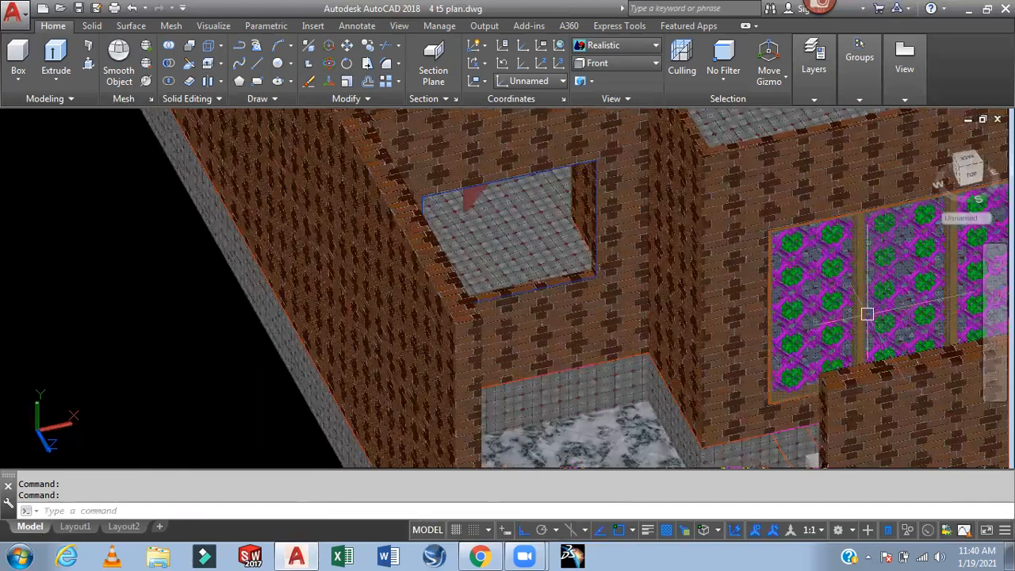
Examine the front steps, the grilled window and the whole house from several angles
scroll(853, 309, down, 4)
middle_drag(747, 358, 539, 358)
shift+middle_drag(845, 362, 720, 389)
scroll(721, 389, up, 5)
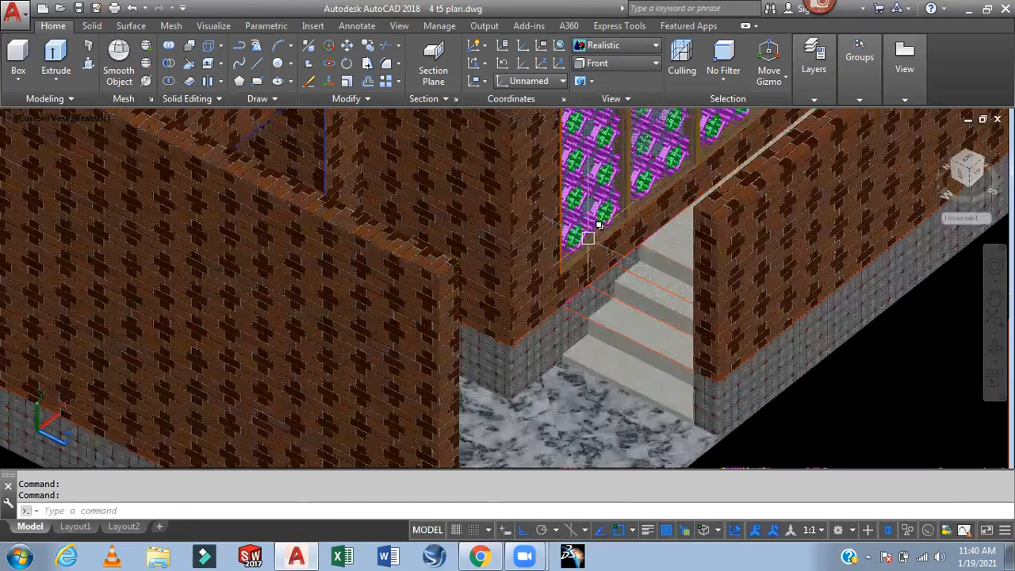
scroll(607, 192, down, 5)
scroll(618, 221, up, 2)
middle_drag(619, 232, 581, 356)
middle_drag(838, 296, 727, 340)
scroll(809, 301, down, 2)
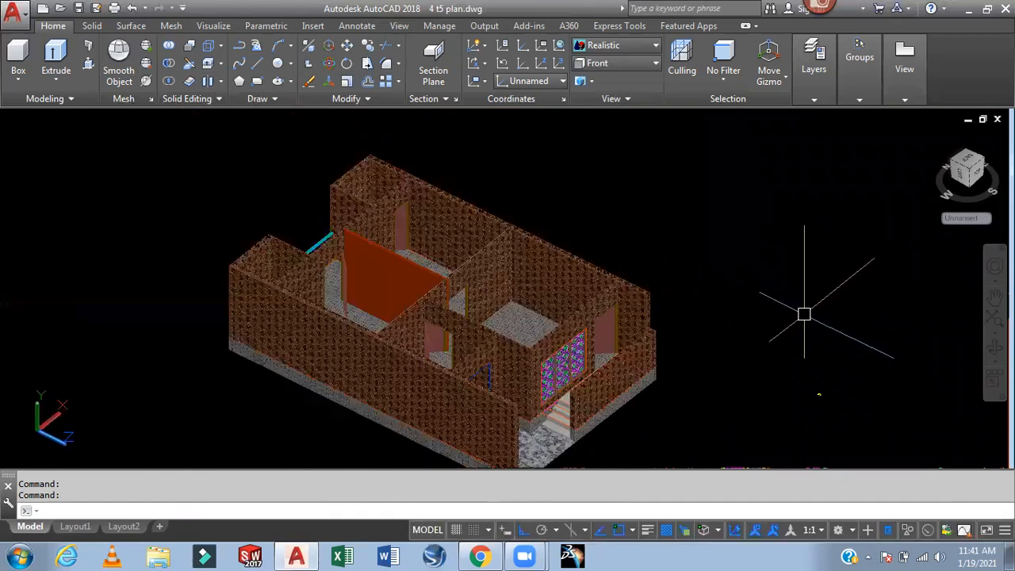
middle_drag(801, 312, 528, 354)
scroll(703, 295, down, 2)
scroll(634, 333, down, 2)
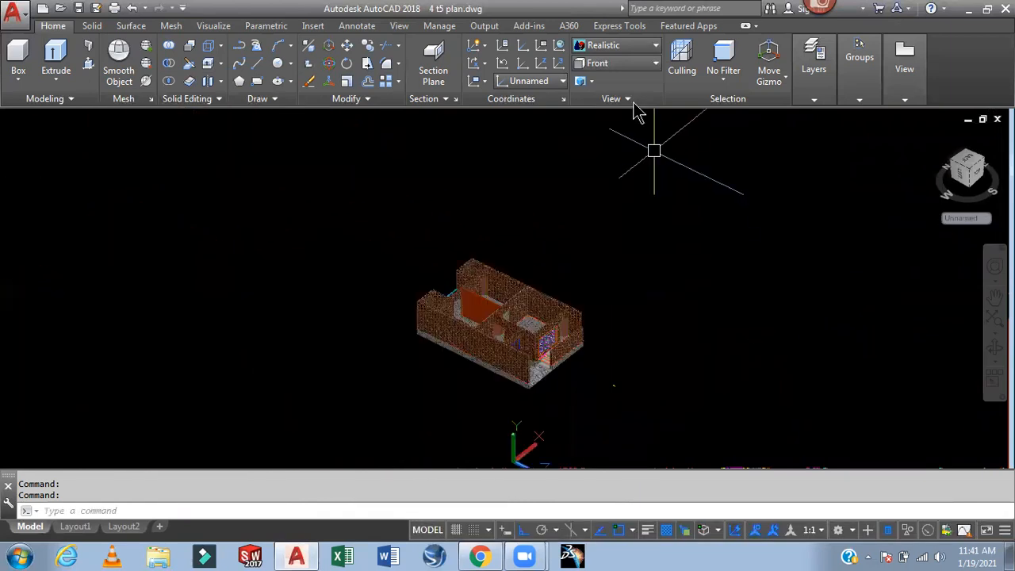
Switch to the Front view and frame the building's front elevation
click(614, 63)
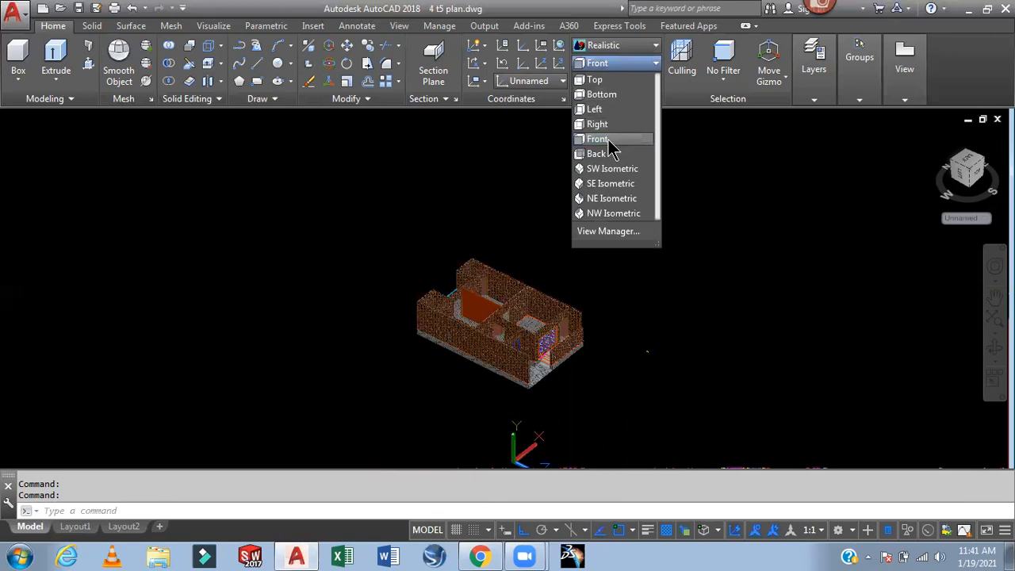
click(609, 140)
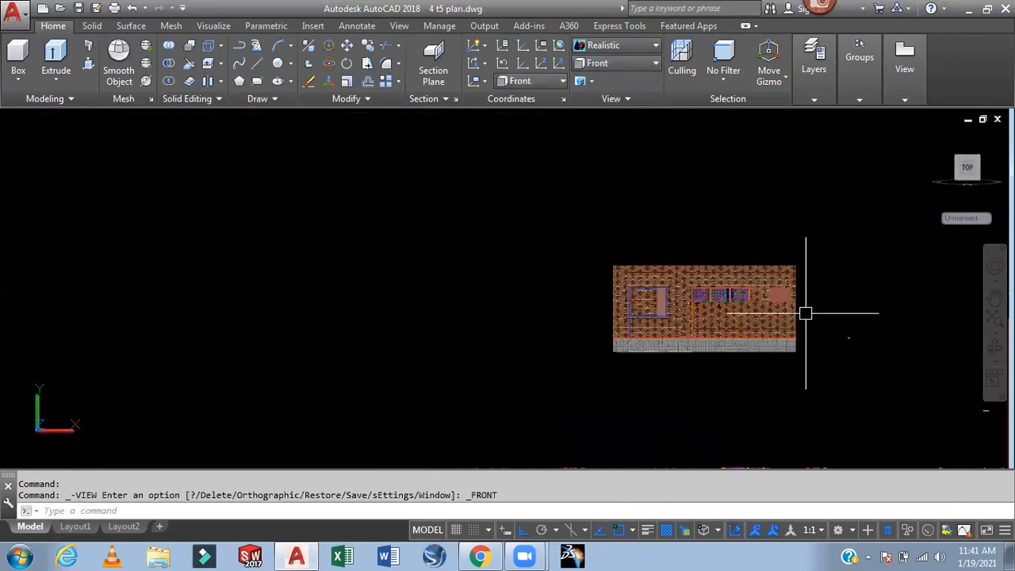
middle_drag(804, 314, 558, 324)
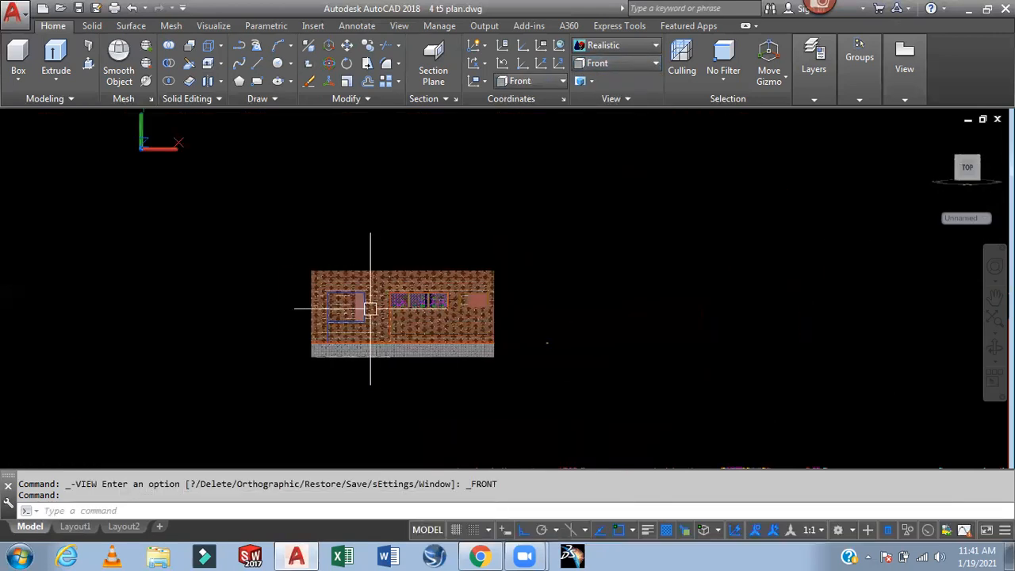
scroll(357, 309, up, 5)
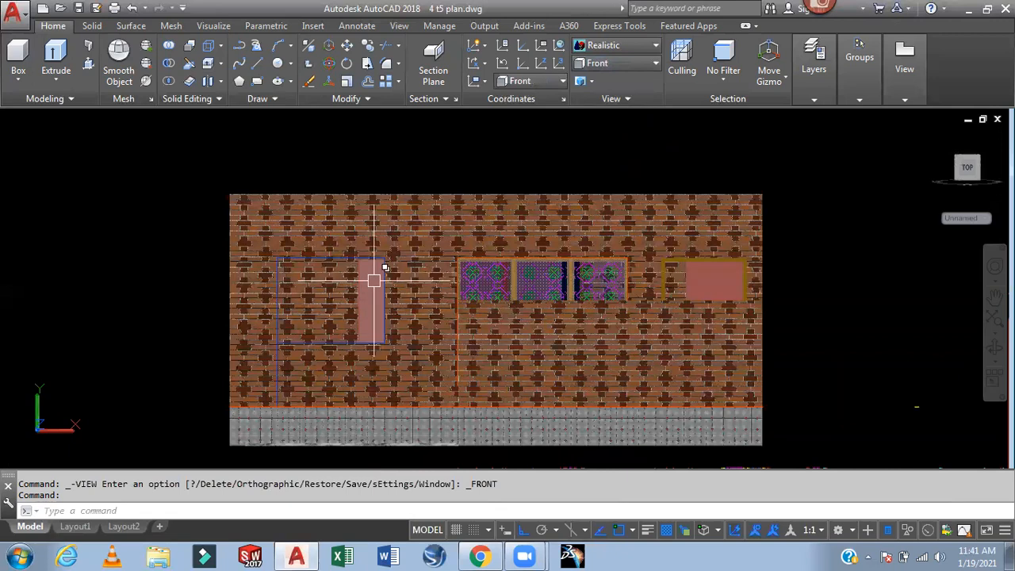
Copy the polyline outline of the new window opening horizontally into the empty space to the right of the building
text(co)
key(Return)
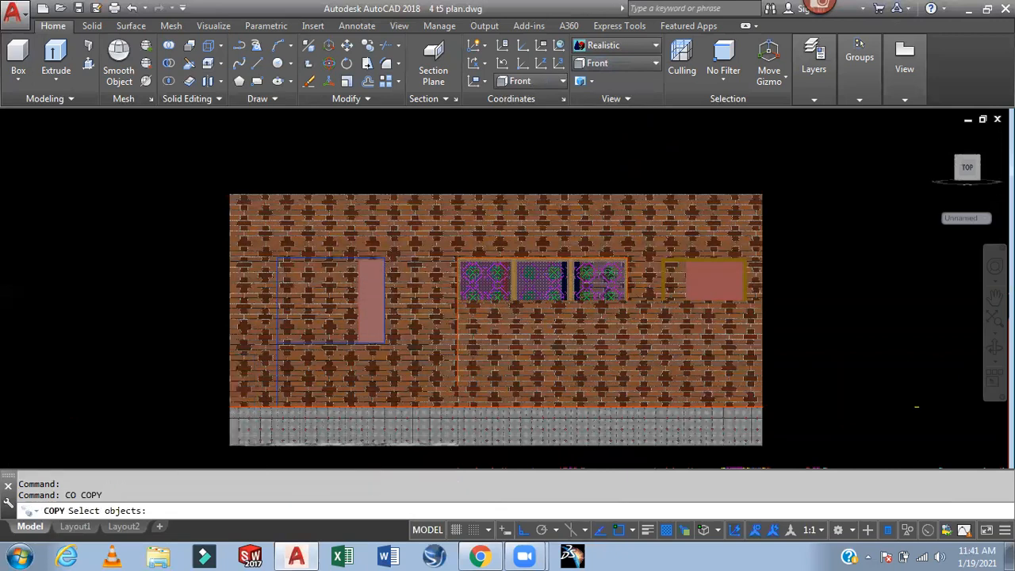
scroll(384, 289, up, 3)
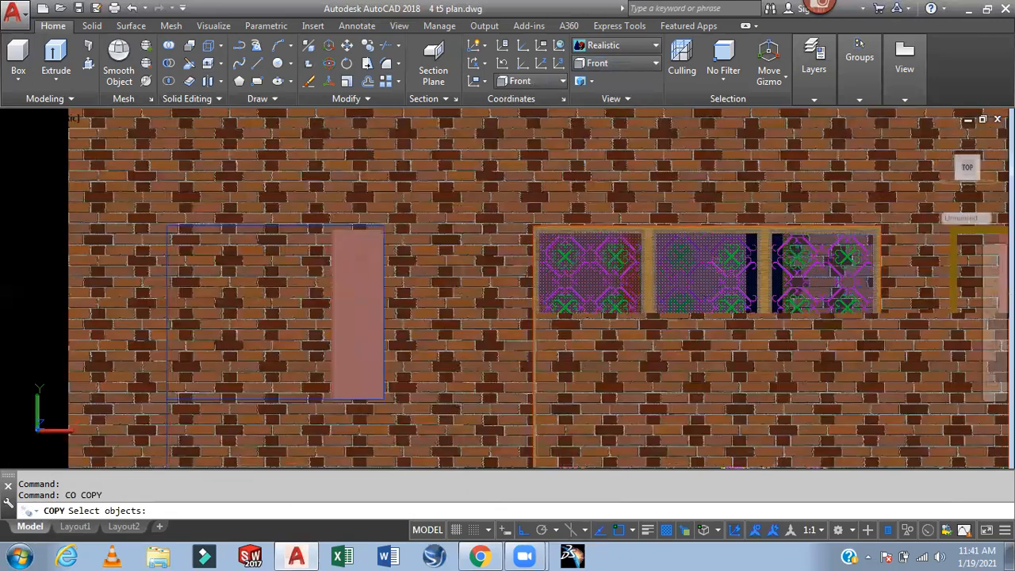
click(379, 282)
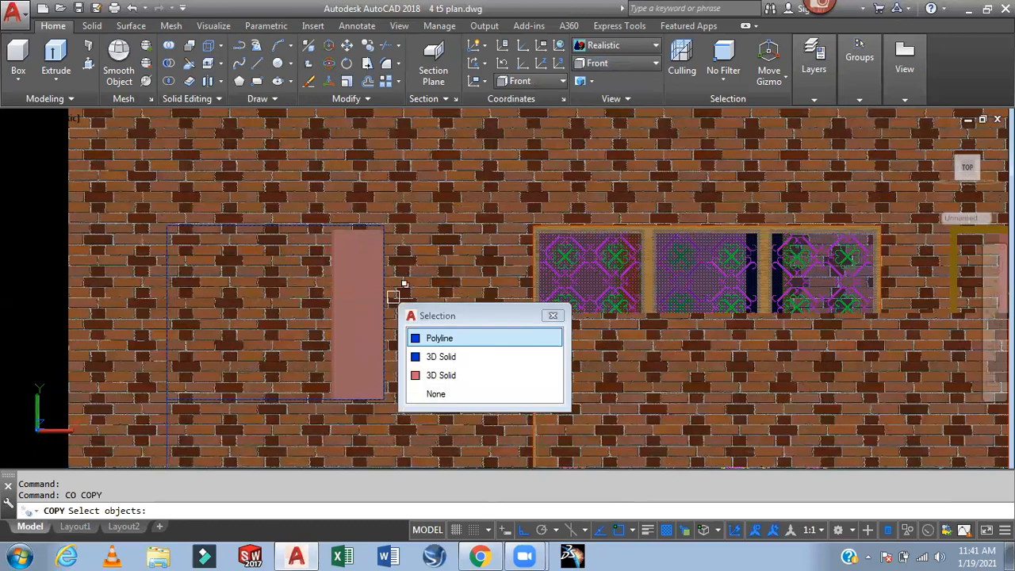
click(440, 340)
key(Return)
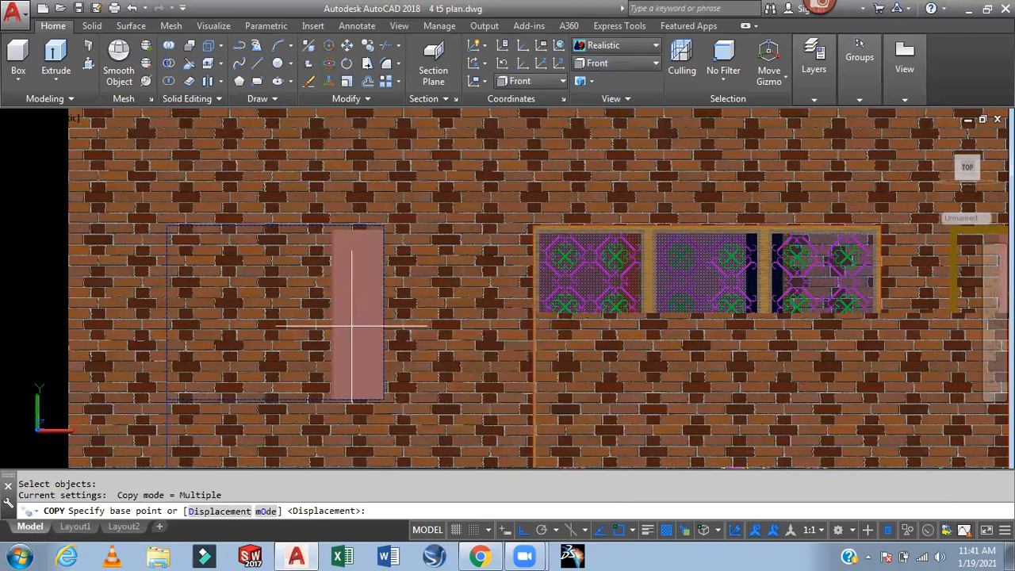
click(353, 325)
scroll(579, 340, down, 5)
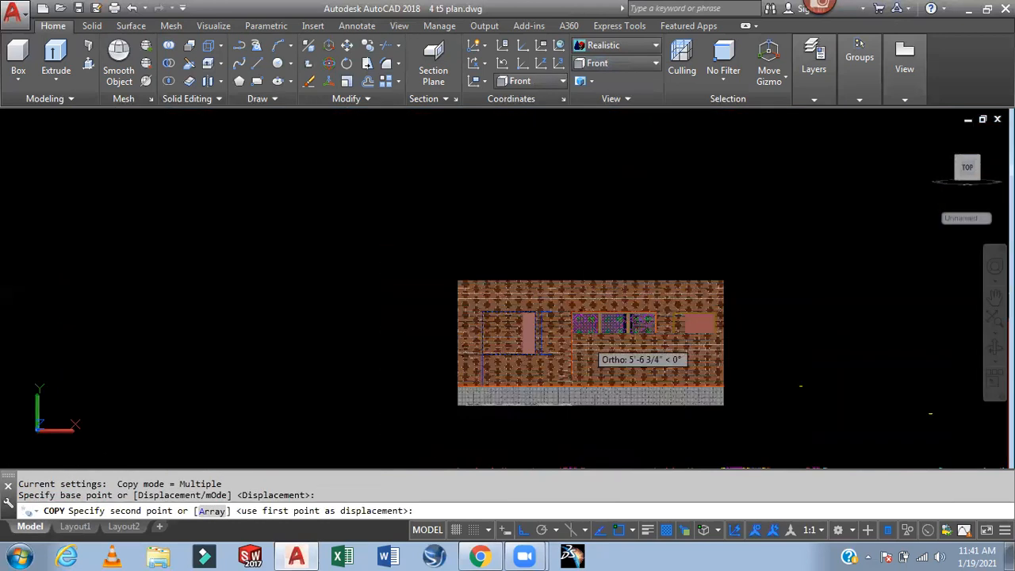
click(803, 344)
key(Escape)
Explode the copied window rectangle beside the building into separate lines
scroll(788, 324, up, 3)
middle_drag(788, 324, 592, 296)
scroll(593, 297, up, 3)
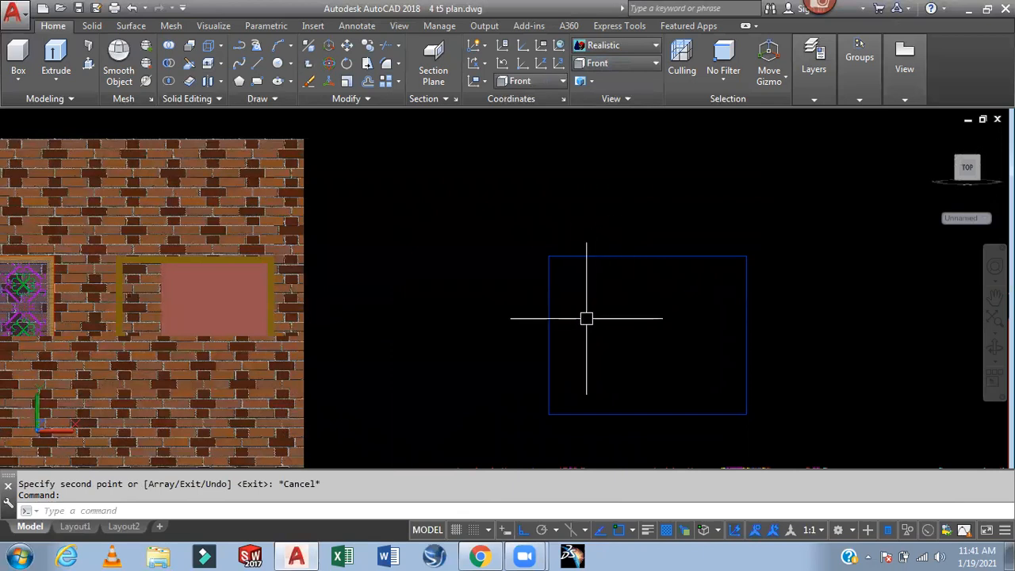
scroll(586, 318, down, 2)
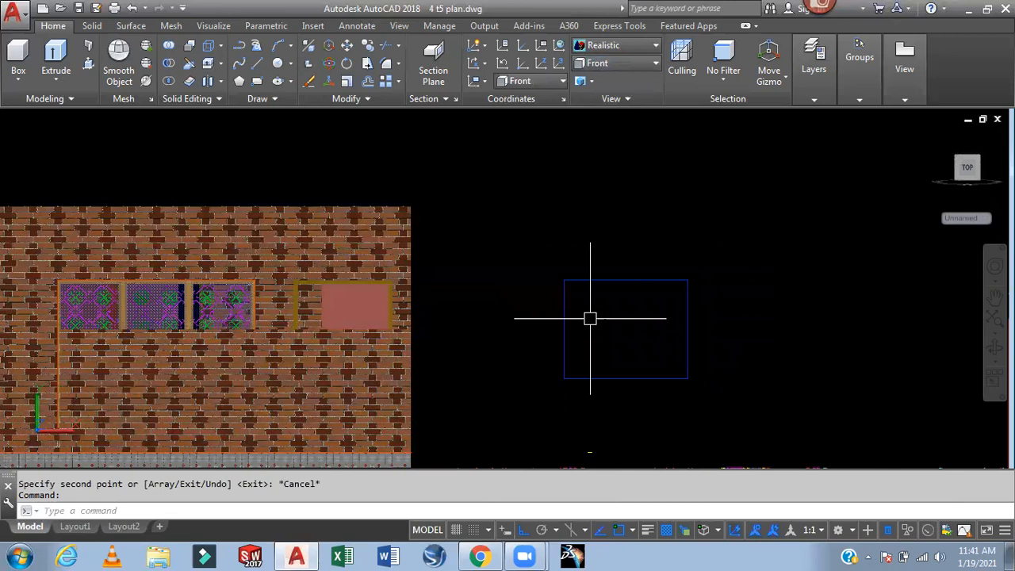
scroll(589, 318, up, 3)
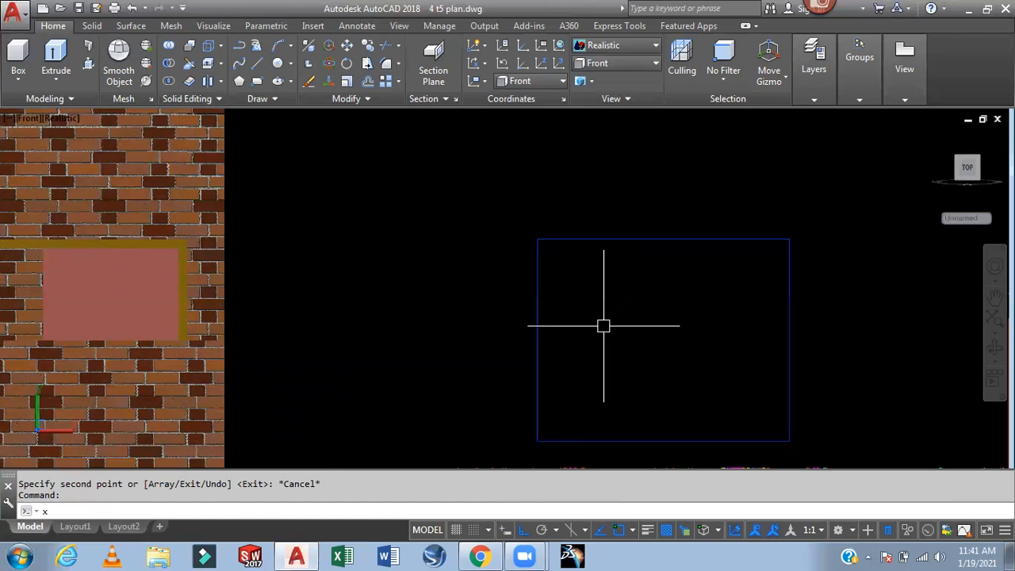
key(Return)
click(603, 325)
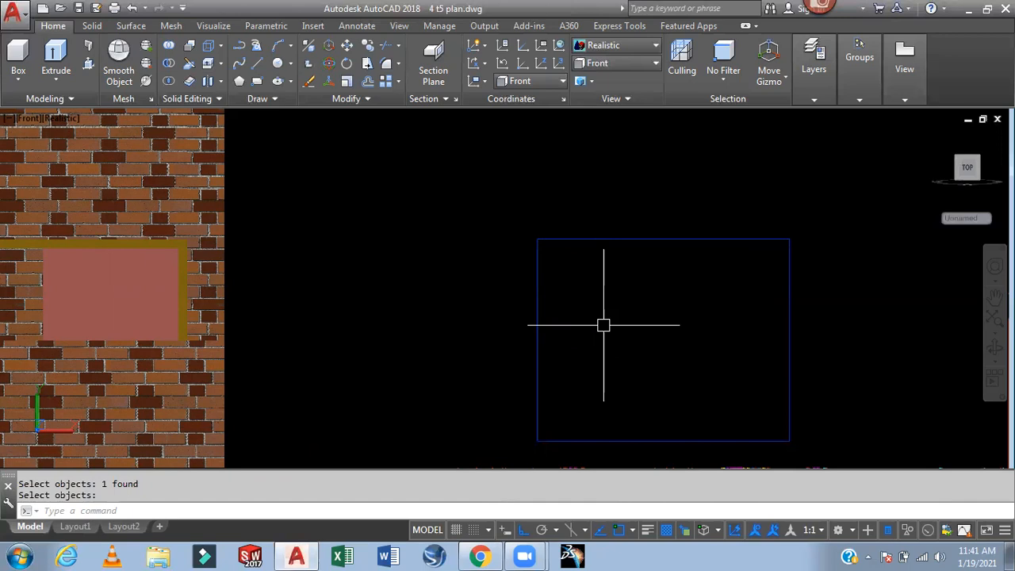
Copy the window outline's left edge to the midpoint of its bottom edge to divide it into two panels
text(co)
key(Return)
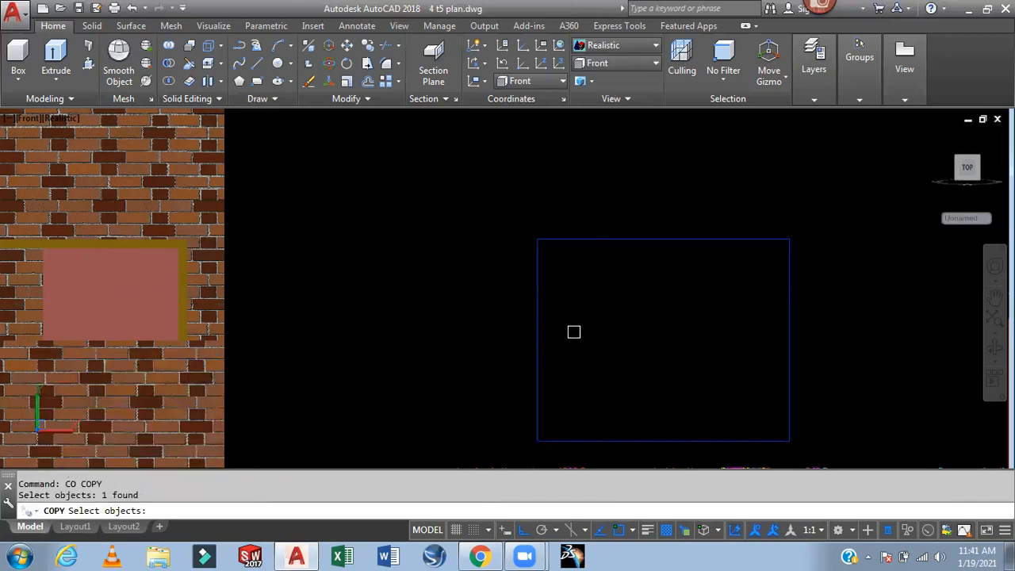
key(Return)
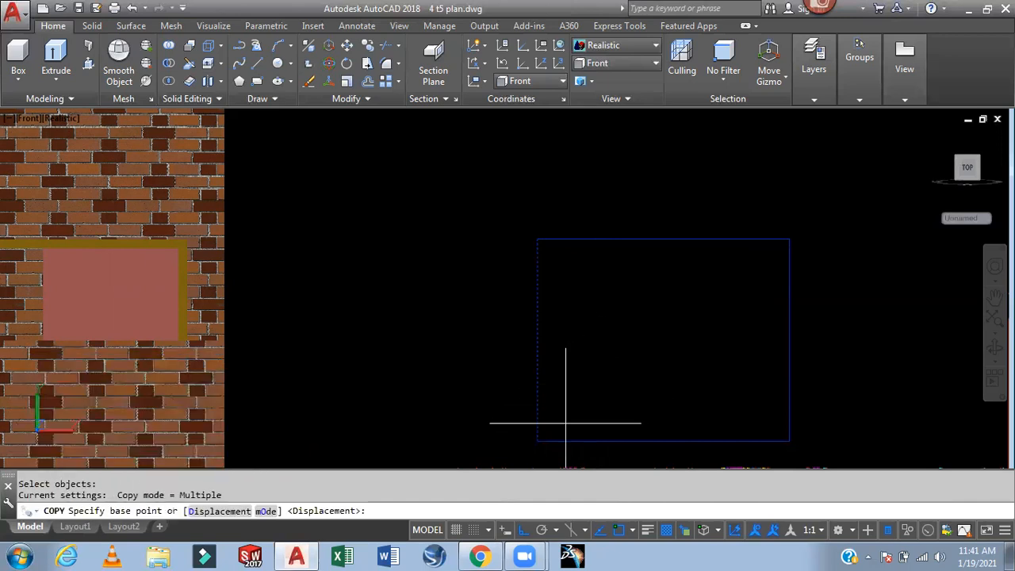
click(668, 440)
key(Escape)
middle_drag(716, 289, 622, 246)
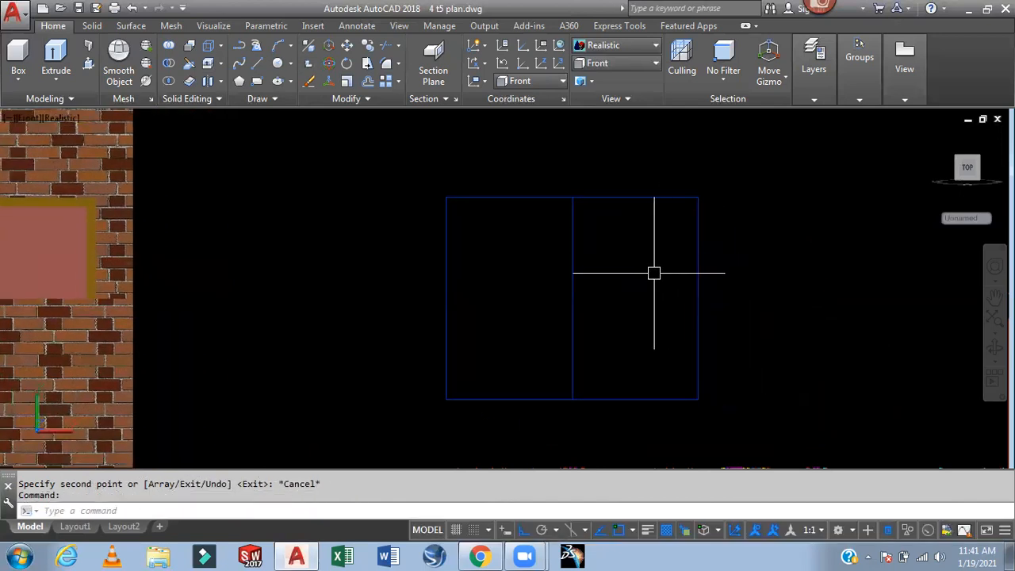
Switch to the Top view and start a 3D polyline beside the window line's left end with a 4.5" downward segment
click(615, 63)
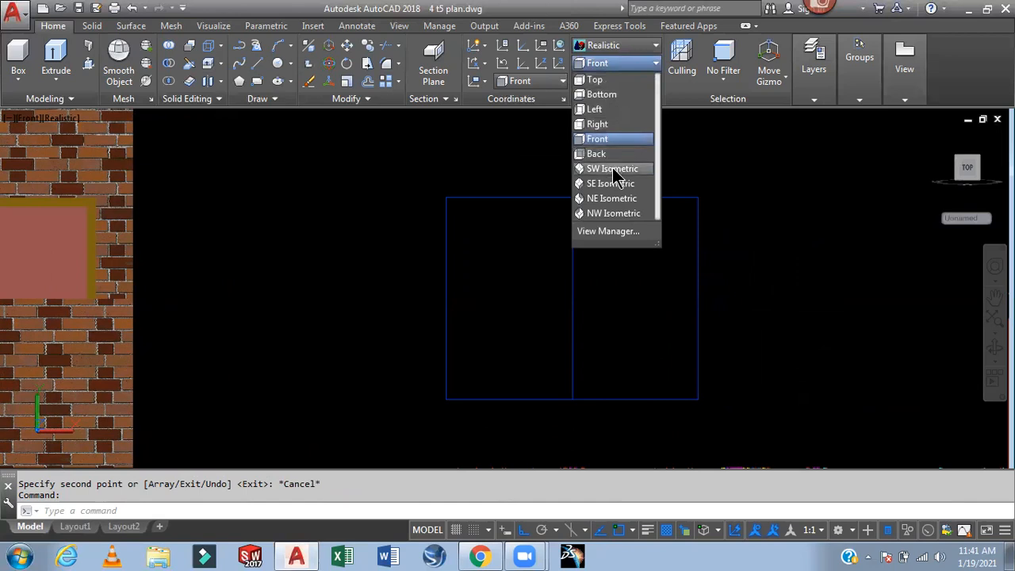
click(608, 139)
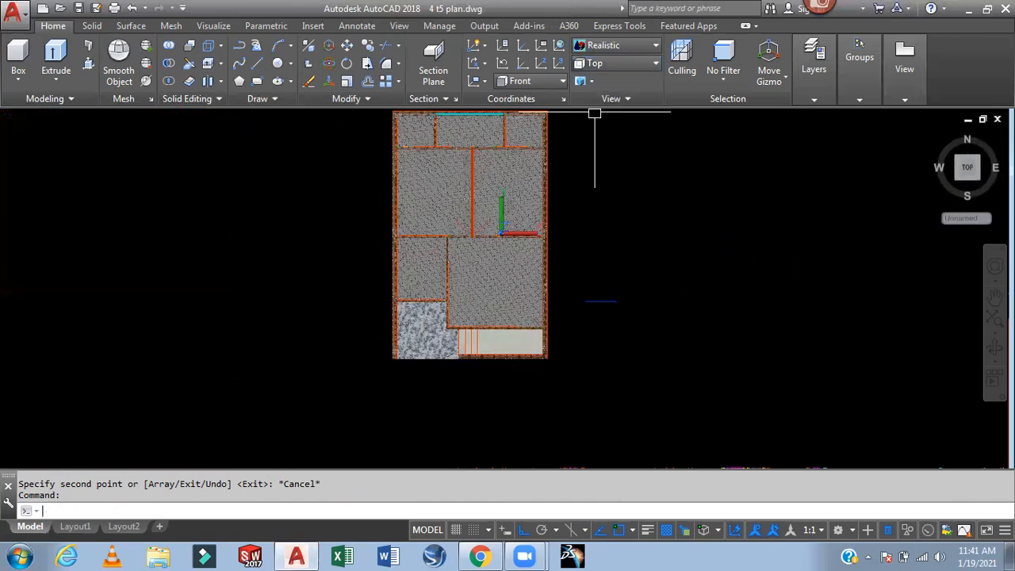
scroll(541, 312, up, 5)
text(3p)
key(Return)
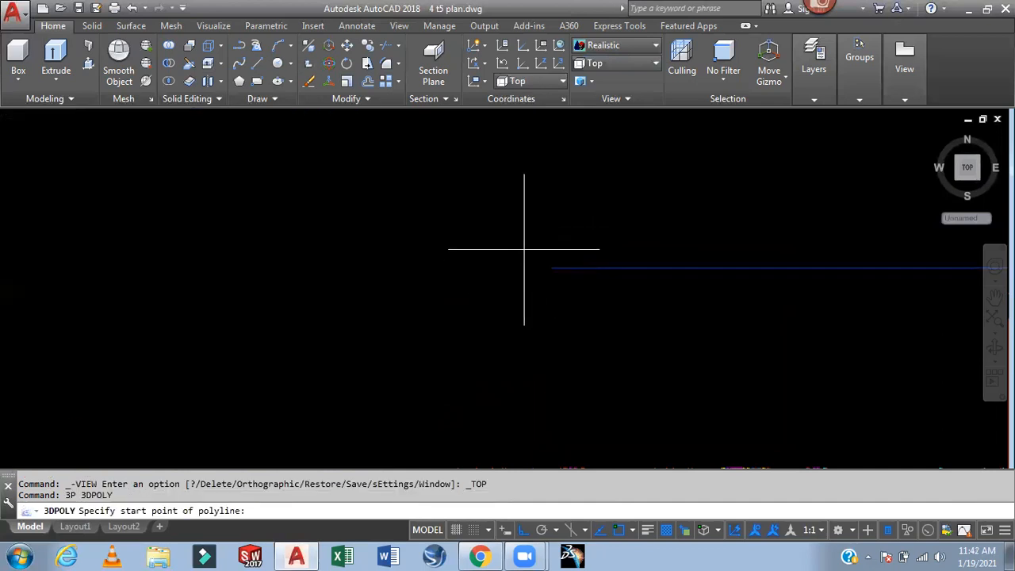
click(507, 248)
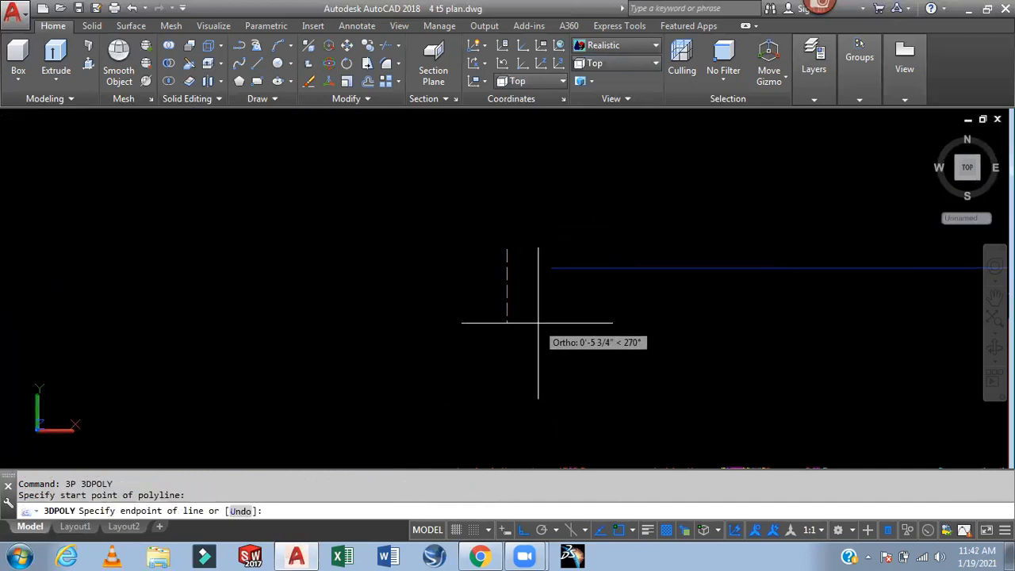
text(4.5)
key(Return)
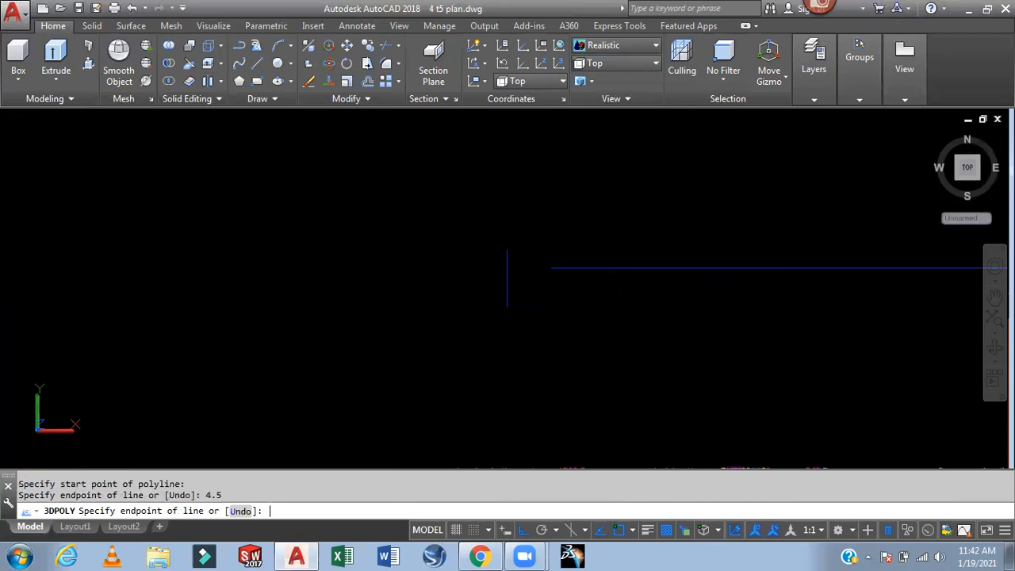
Complete the polyline as a closed T-shaped frame profile using 1" stepped edges and a 2.5" projecting face
text(1)
key(Return)
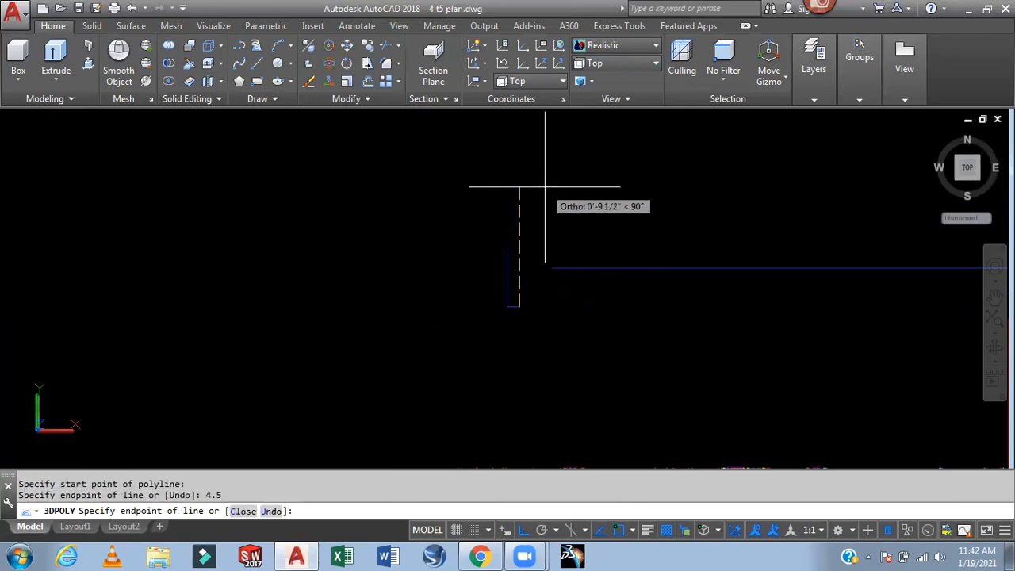
text(1)
key(Return)
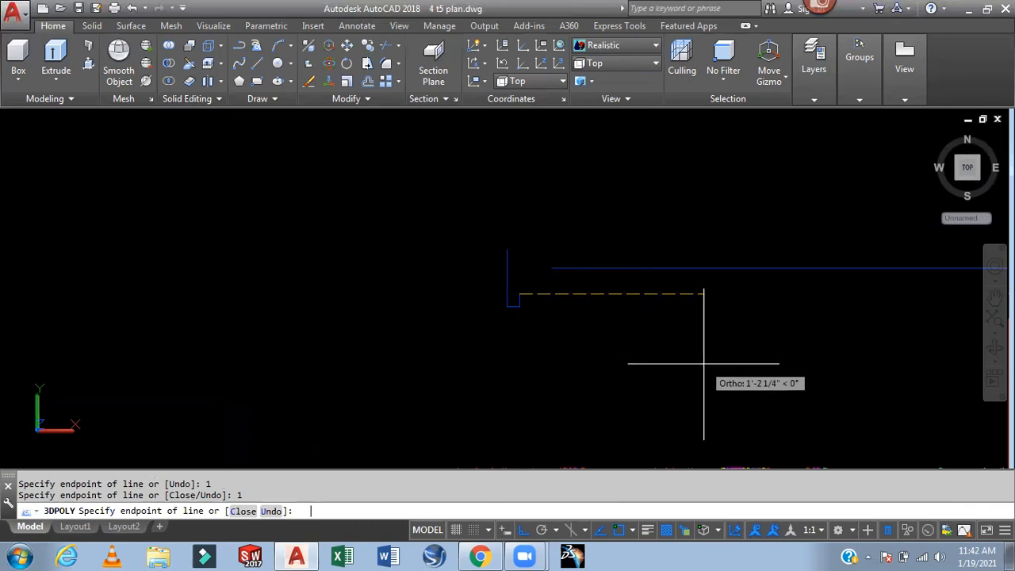
text(2.5)
key(Return)
text(1)
key(Return)
text(1)
key(Return)
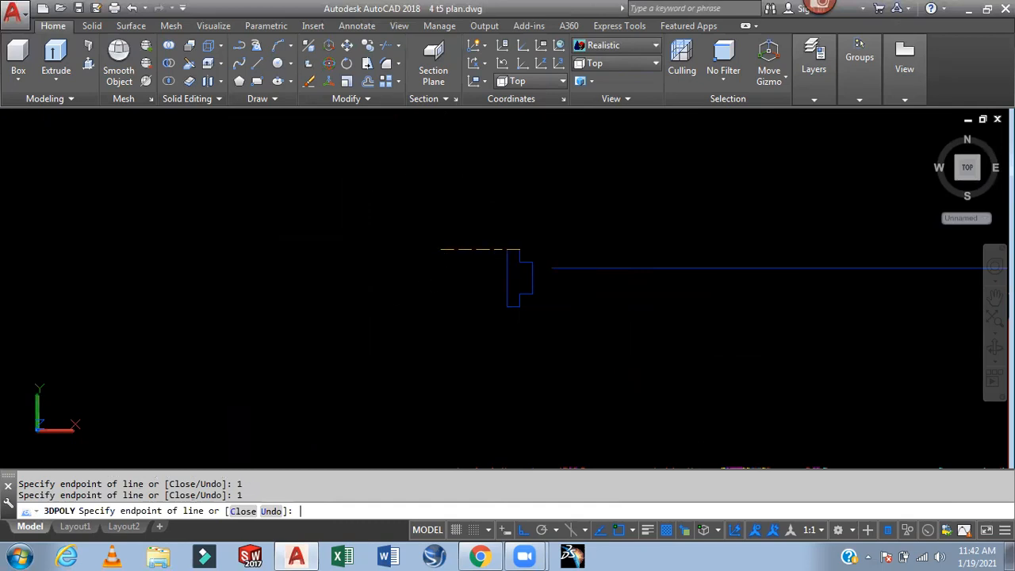
key(Escape)
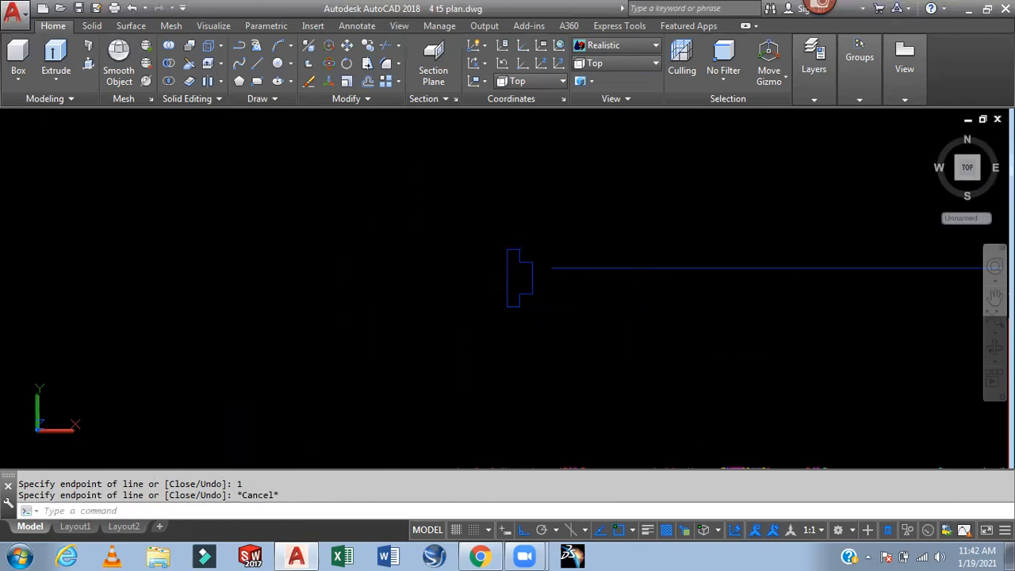
Copy the T-shaped profile by its long edge's midpoint to the window line's left end and midpoint
middle_drag(482, 322, 309, 328)
text(co)
key(Return)
click(362, 240)
click(319, 348)
key(Return)
click(334, 282)
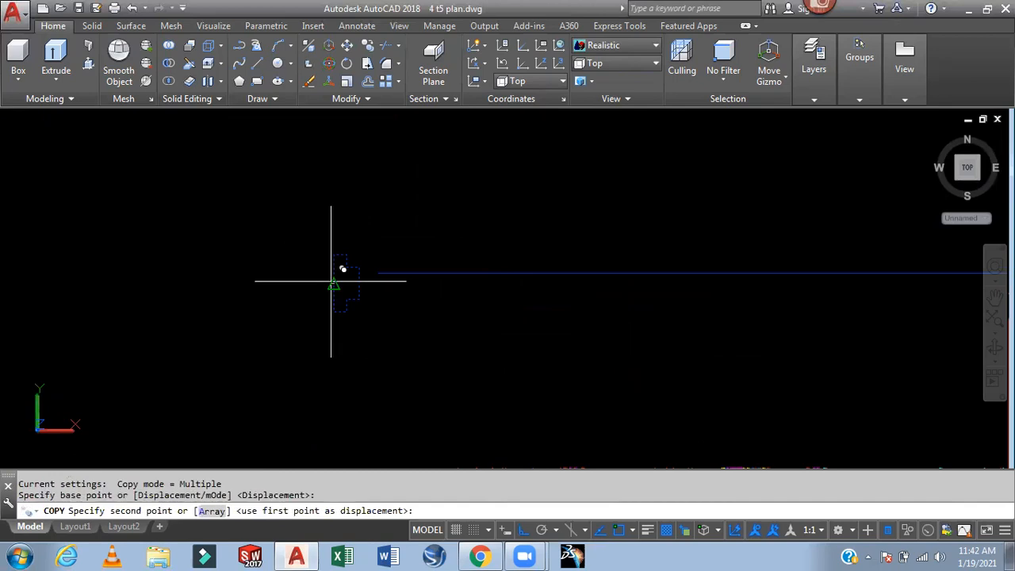
click(379, 283)
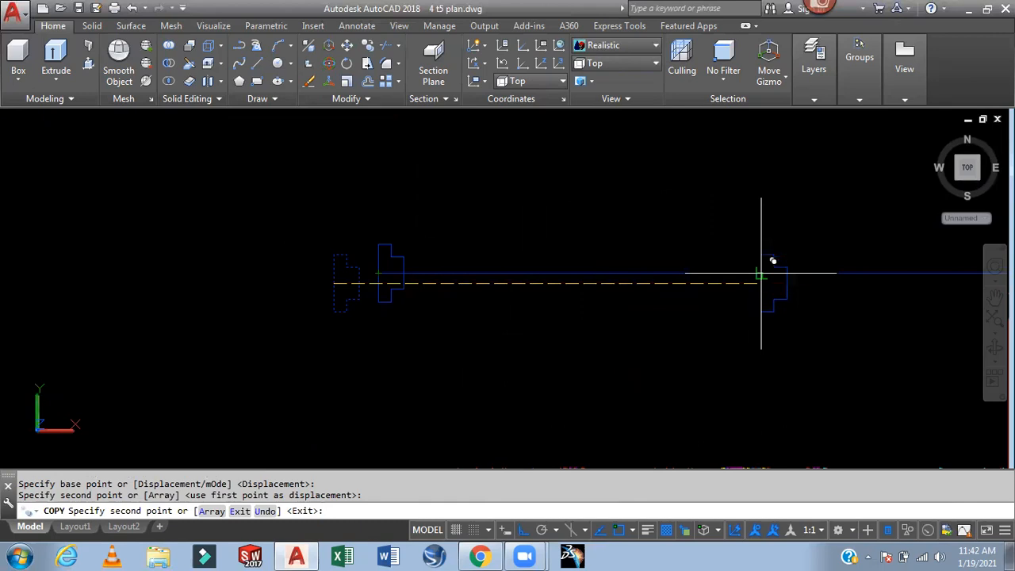
click(761, 271)
key(Escape)
Mirror the left-end profile about the window line's midpoint onto its right end, keeping the original
scroll(692, 365, down, 2)
middle_drag(692, 358, 531, 366)
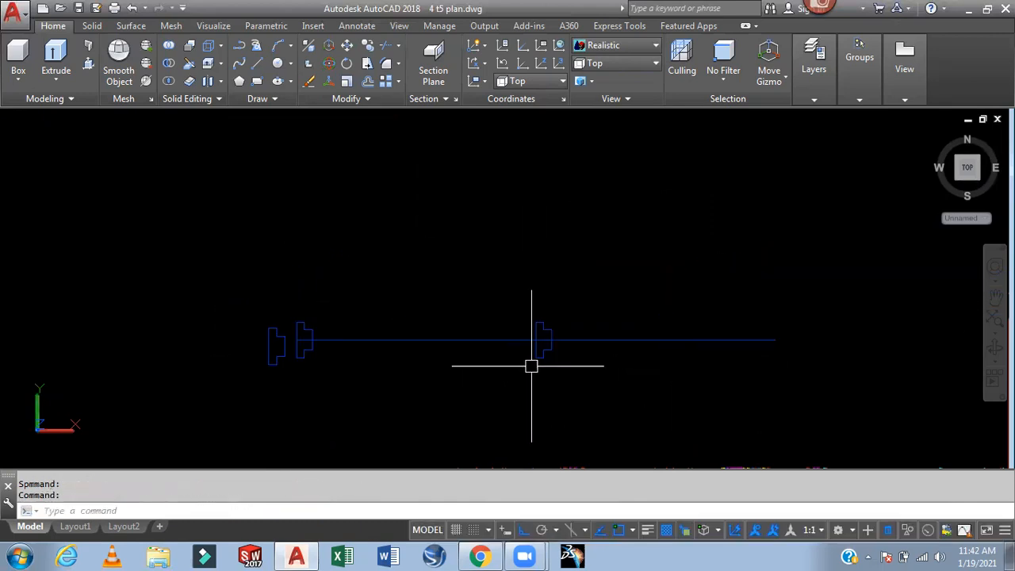
key(Return)
scroll(305, 324, up, 3)
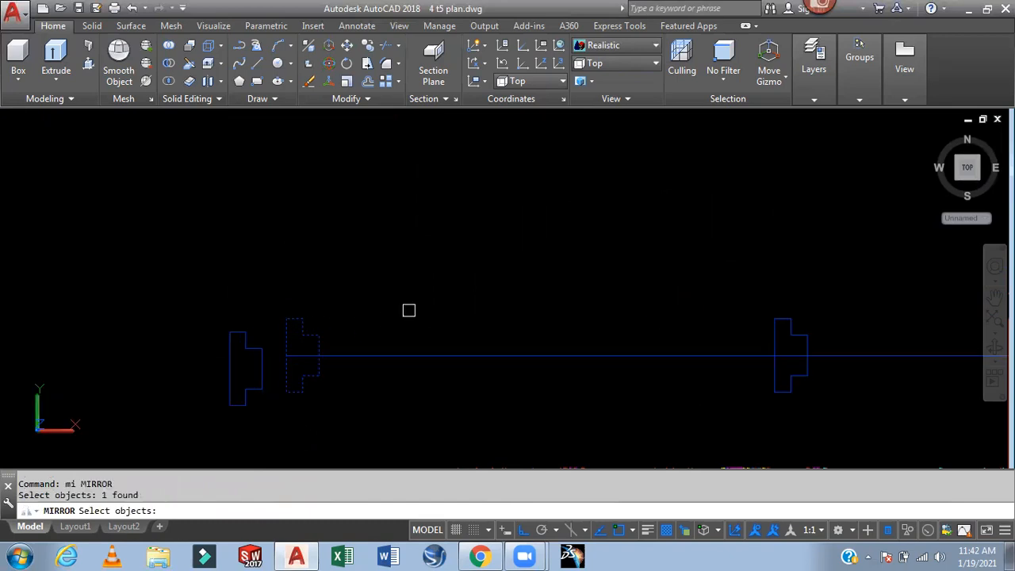
scroll(408, 310, down, 3)
key(Return)
scroll(508, 325, up, 2)
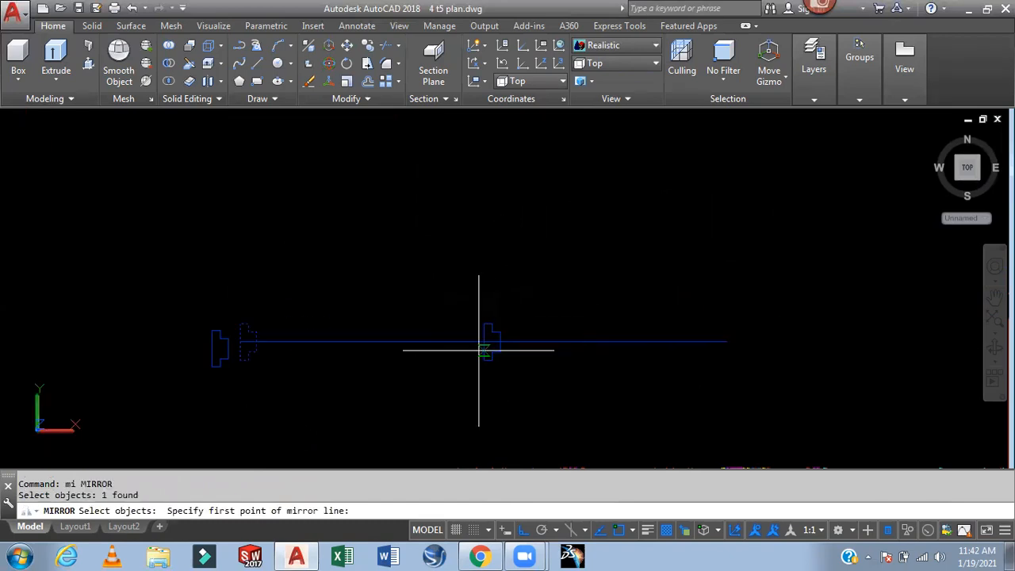
click(481, 344)
click(483, 185)
key(Return)
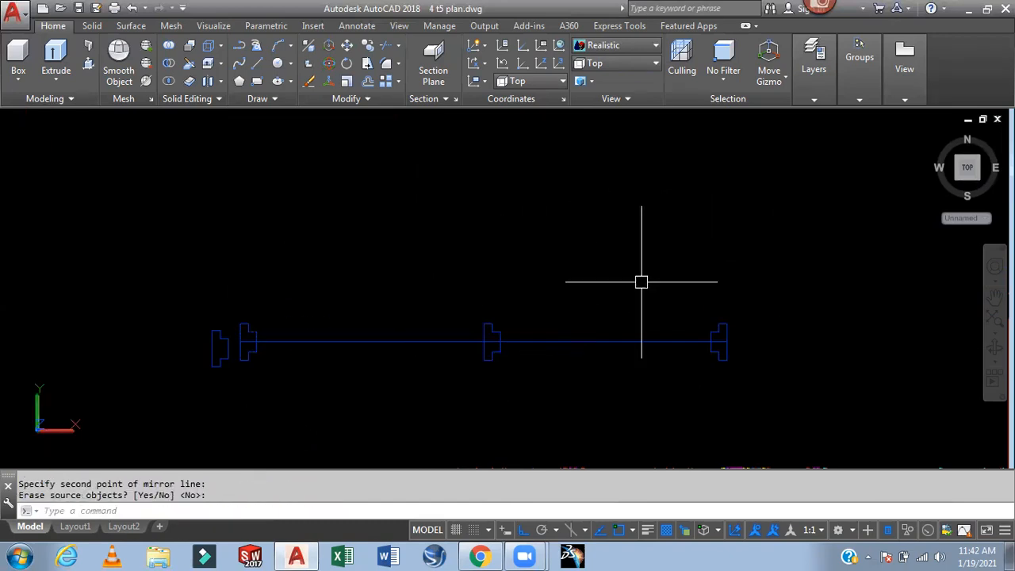
text(mi)
key(Return)
click(503, 314)
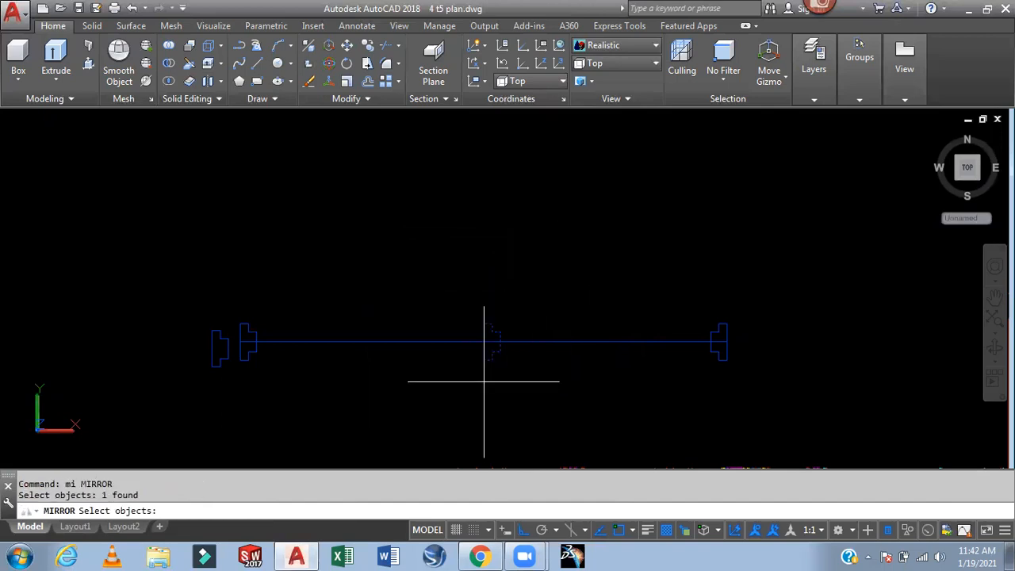
key(Return)
key(Escape)
text(ex)
key(Escape)
Switch to the SW Isometric view and frame the window outline and frame profiles beside the building
click(626, 63)
click(611, 167)
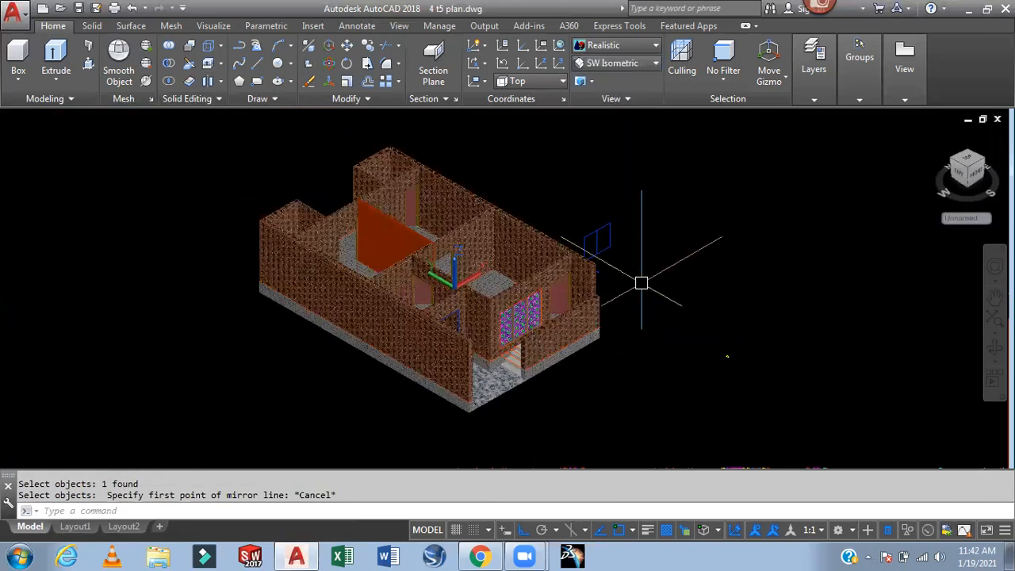
scroll(641, 283, up, 5)
middle_drag(689, 316, 604, 350)
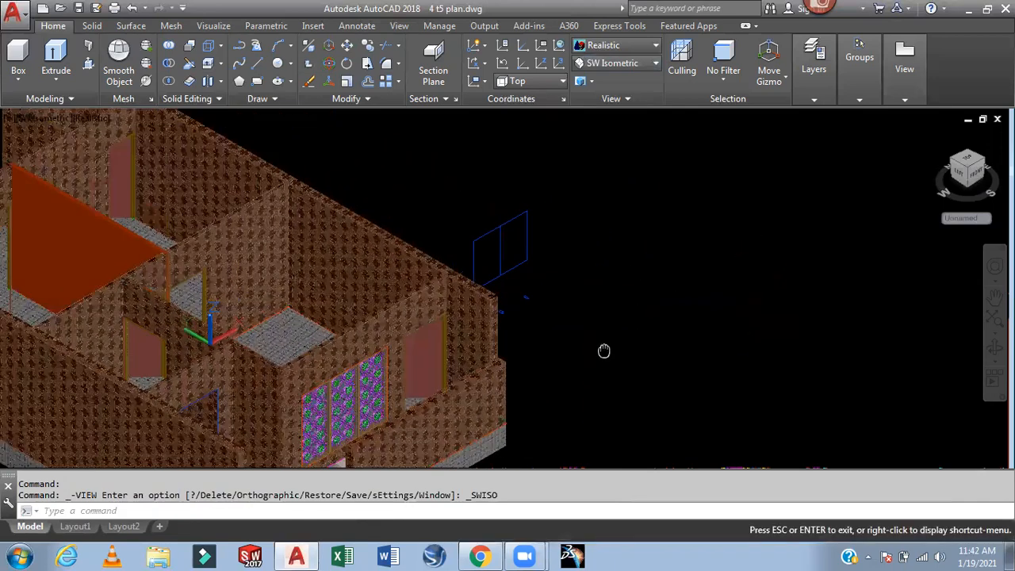
scroll(492, 302, up, 3)
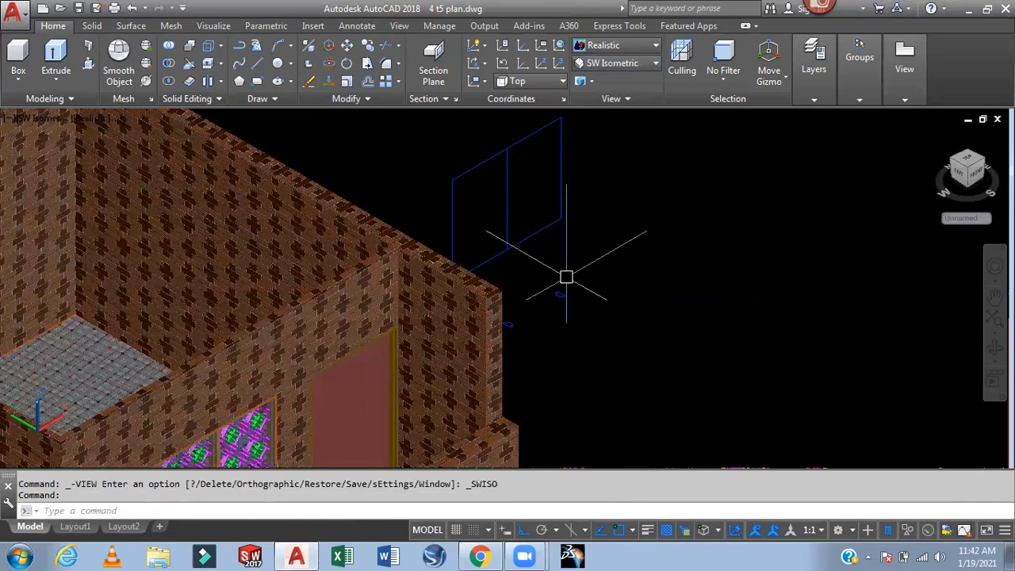
Move the five window outline lines straight forward, clear of the building's front corner
text(m)
key(Return)
click(564, 190)
click(462, 175)
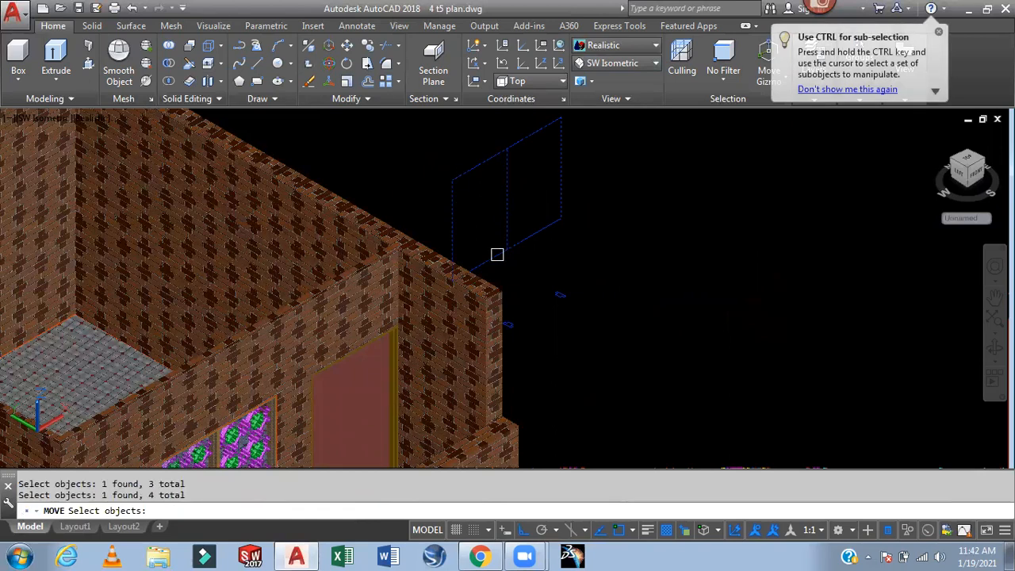
key(Return)
click(560, 221)
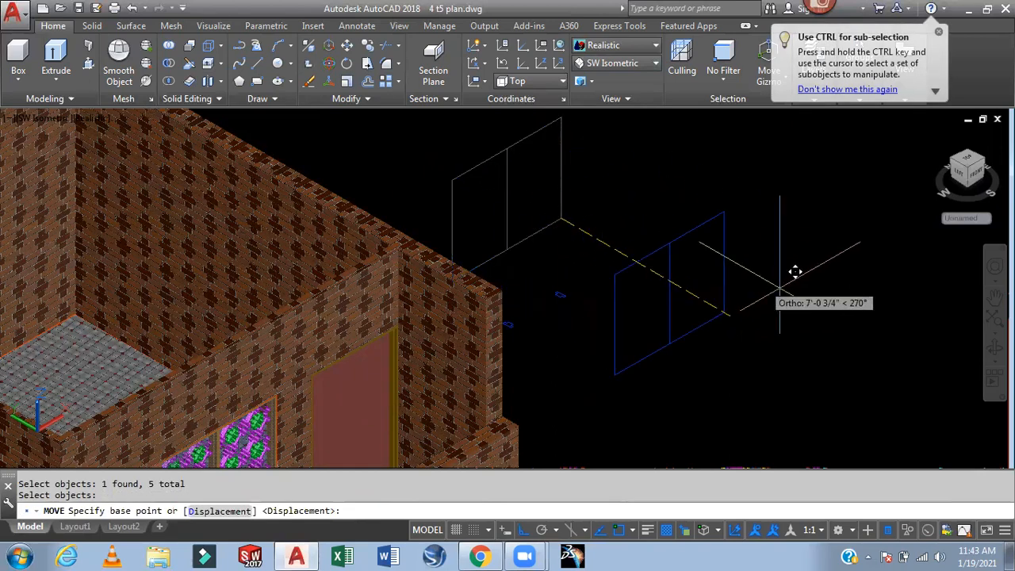
scroll(641, 419, up, 3)
middle_drag(570, 319, 446, 291)
key(Escape)
Move the right-end profile by its long edge's midpoint to the window outline's lower right corner
click(444, 239)
click(406, 279)
key(Return)
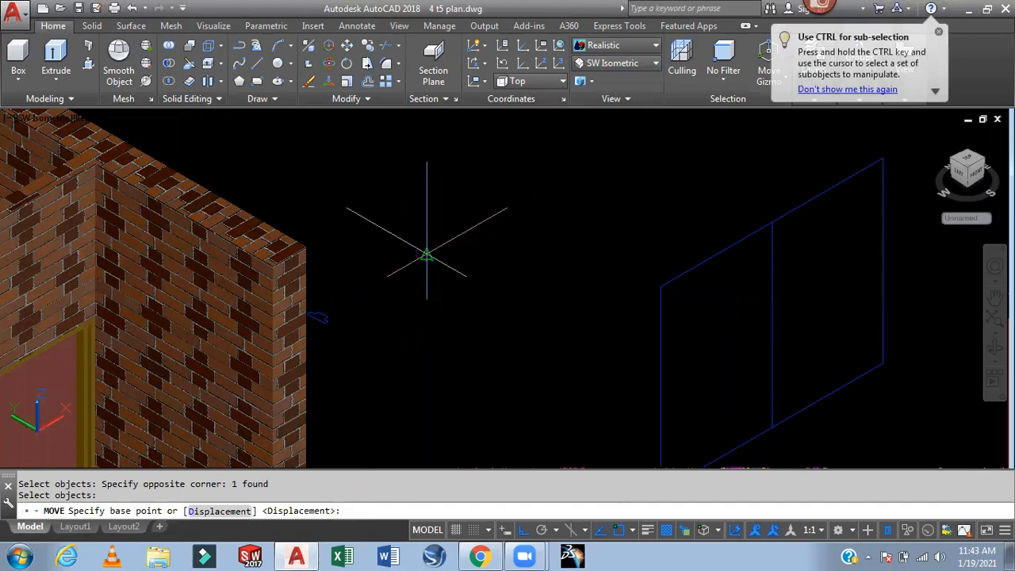
click(427, 254)
middle_drag(770, 284, 495, 281)
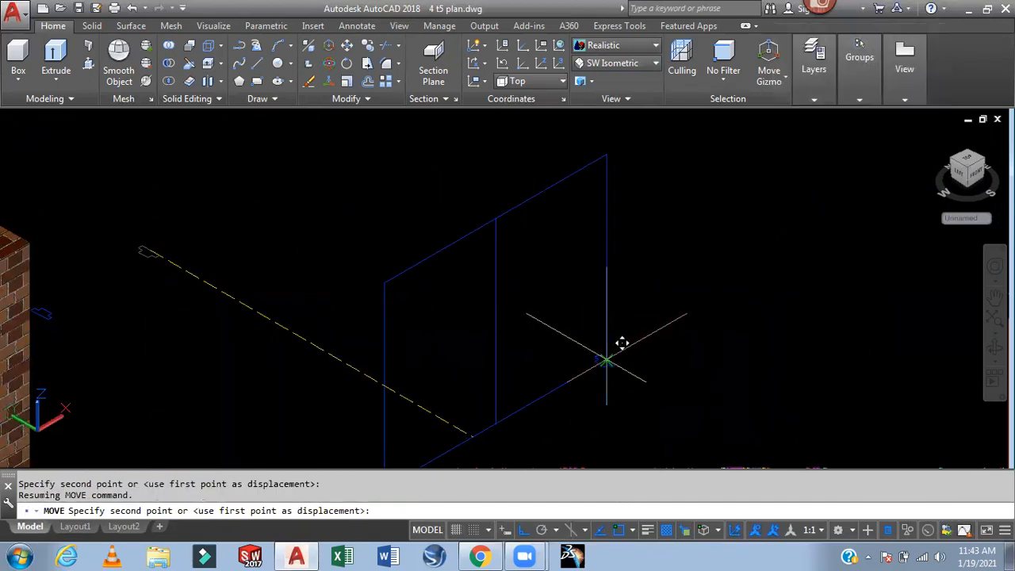
click(606, 363)
middle_drag(742, 354, 848, 306)
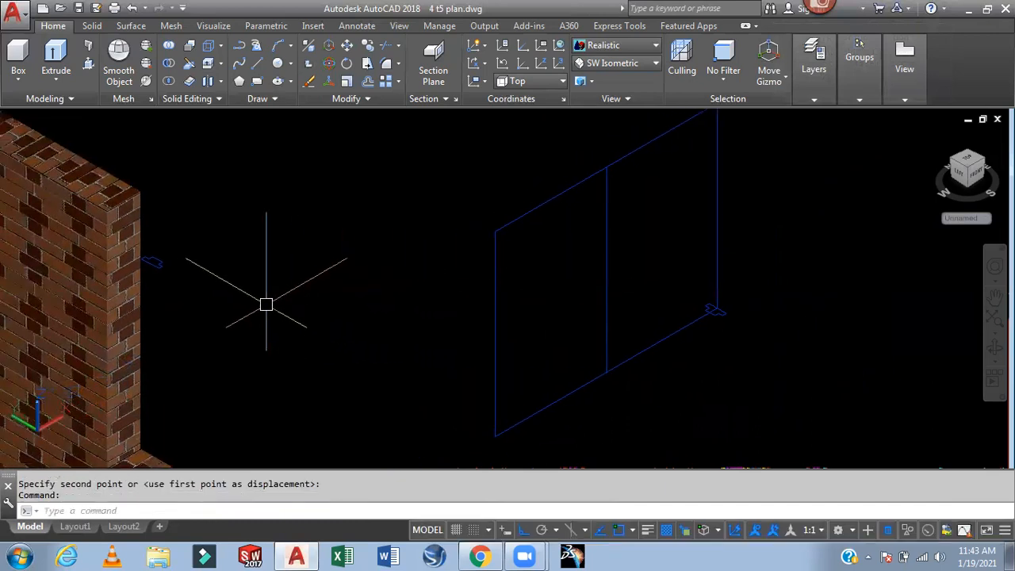
Move the middle profile by its long edge's midpoint to the lower end of the outline's dividing line
key(Return)
click(162, 268)
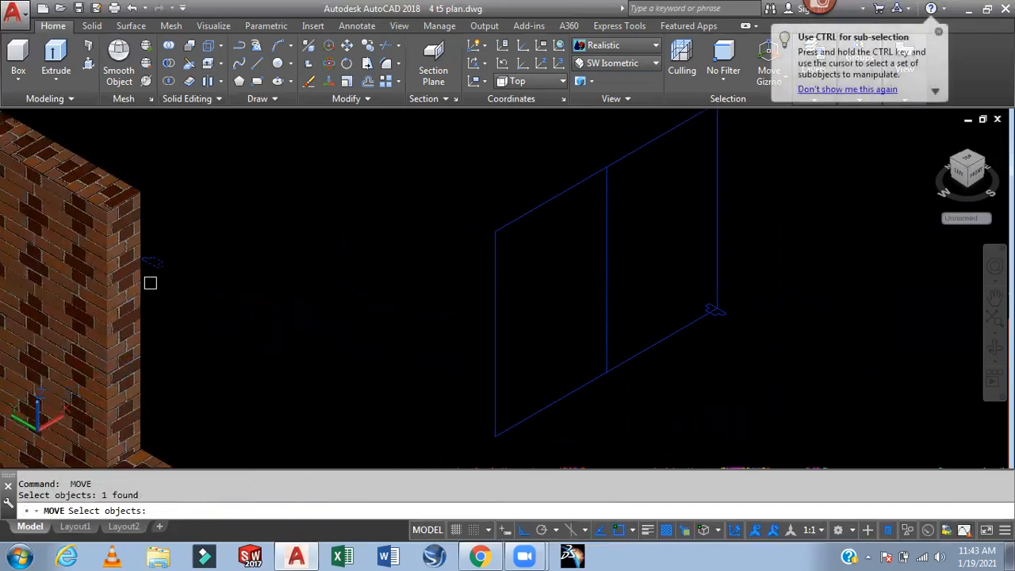
scroll(151, 275, up, 2)
key(Return)
click(149, 242)
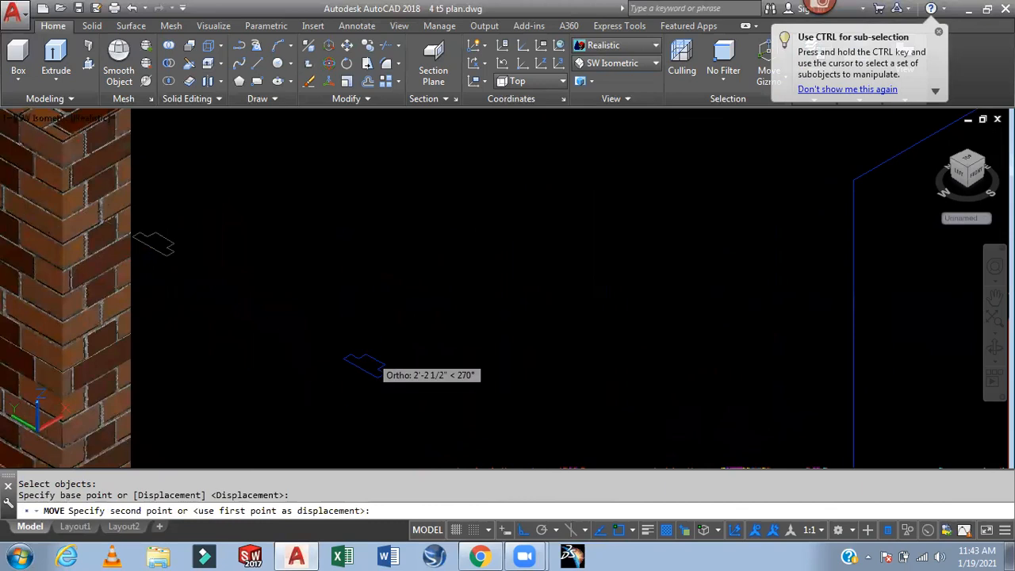
scroll(249, 240, down, 2)
middle_drag(248, 240, 236, 235)
scroll(507, 278, up, 3)
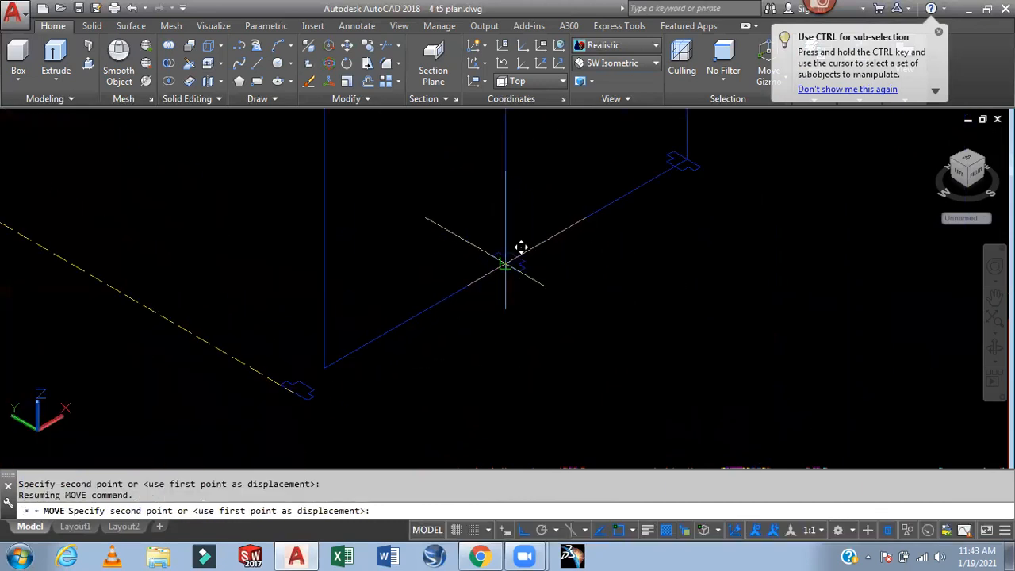
middle_drag(688, 317, 709, 410)
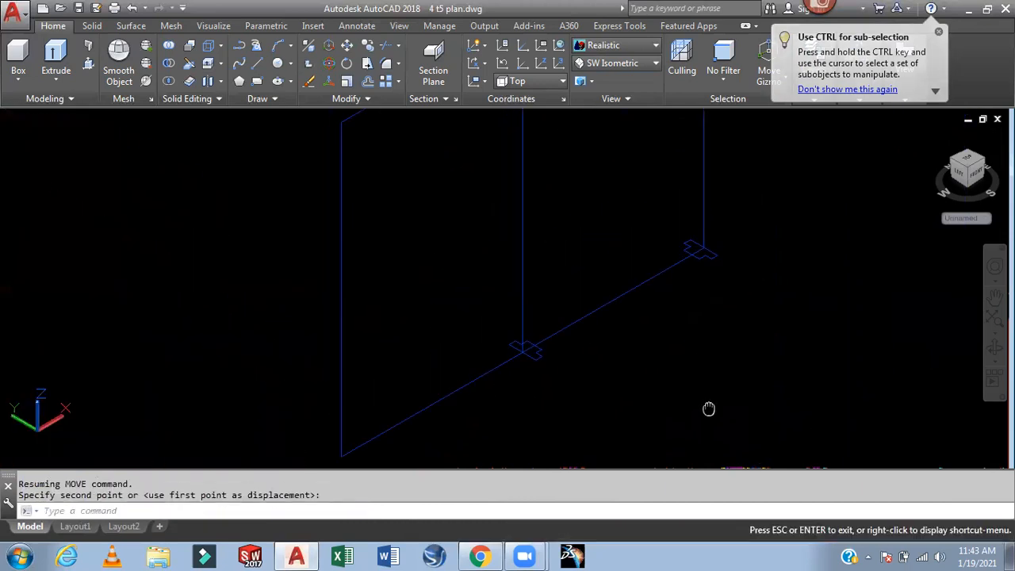
Extrude the lower right corner profile along the window outline's right vertical edge as its path
click(721, 398)
text(E)
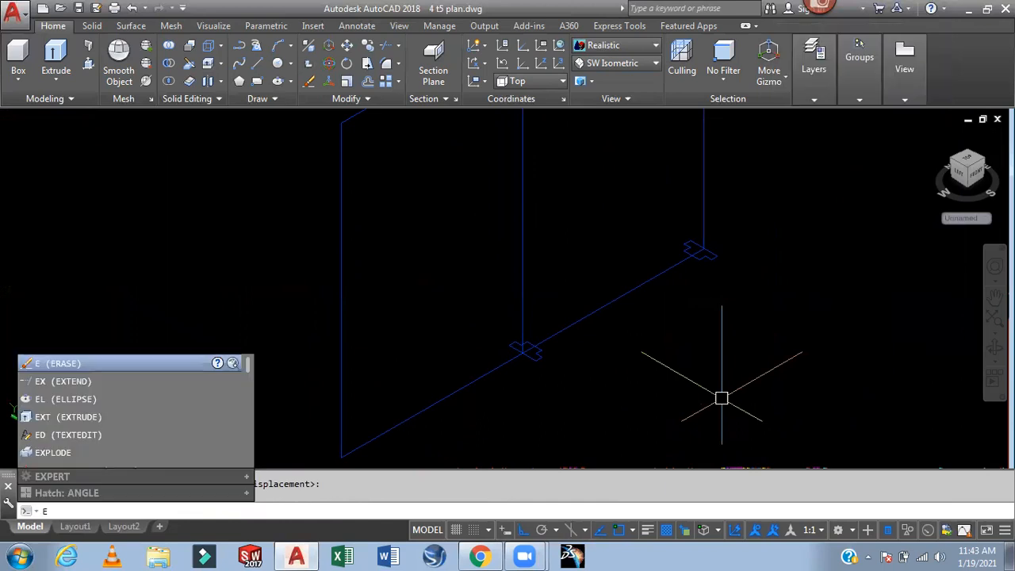
text(XT)
key(Return)
click(716, 265)
key(Return)
right_click(750, 185)
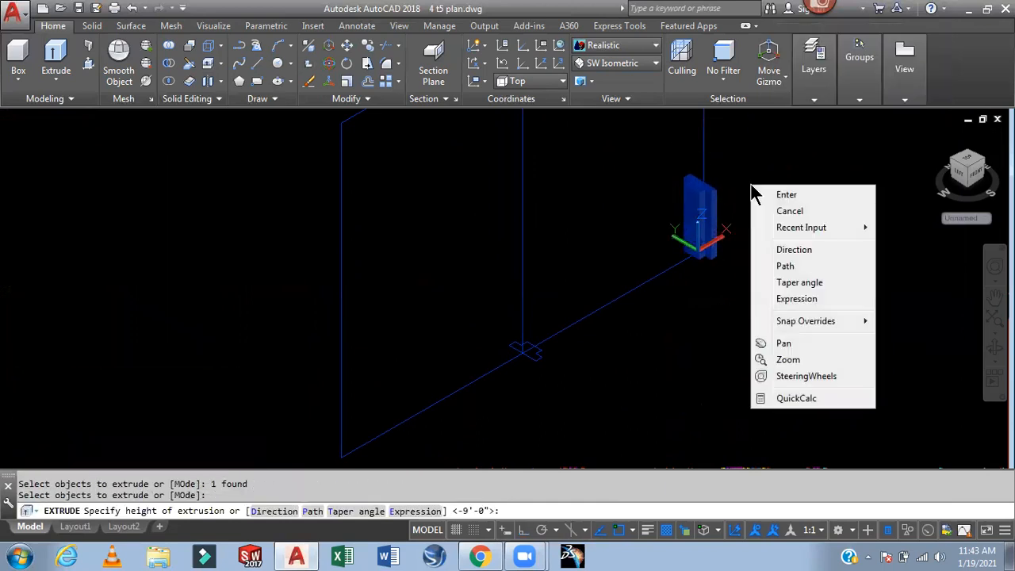
click(792, 265)
middle_drag(799, 299, 802, 373)
Extrude the middle profile along the window's central dividing line as its path
key(Return)
scroll(558, 451, up, 2)
middle_drag(558, 452, 595, 378)
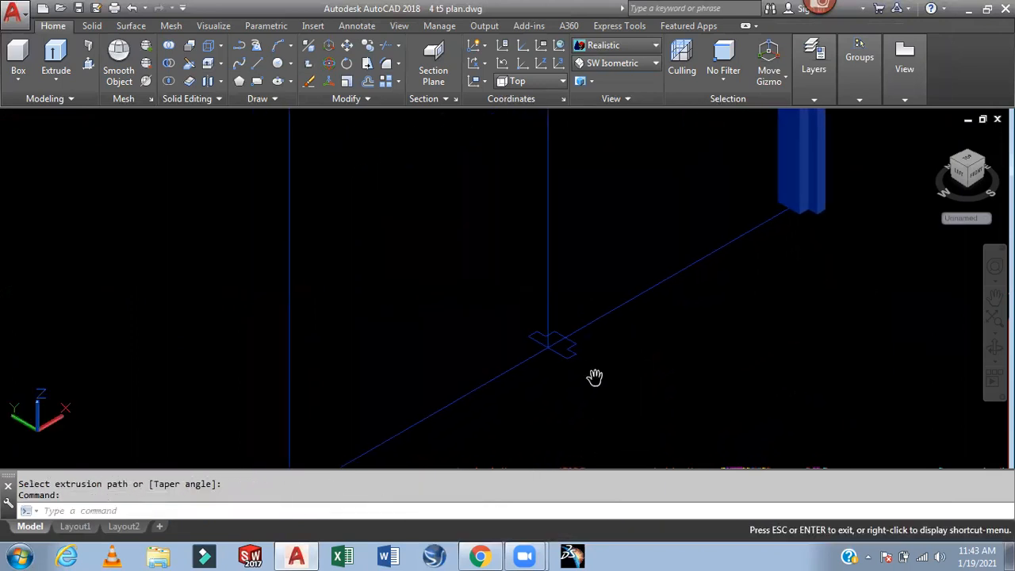
click(573, 356)
key(Return)
right_click(615, 213)
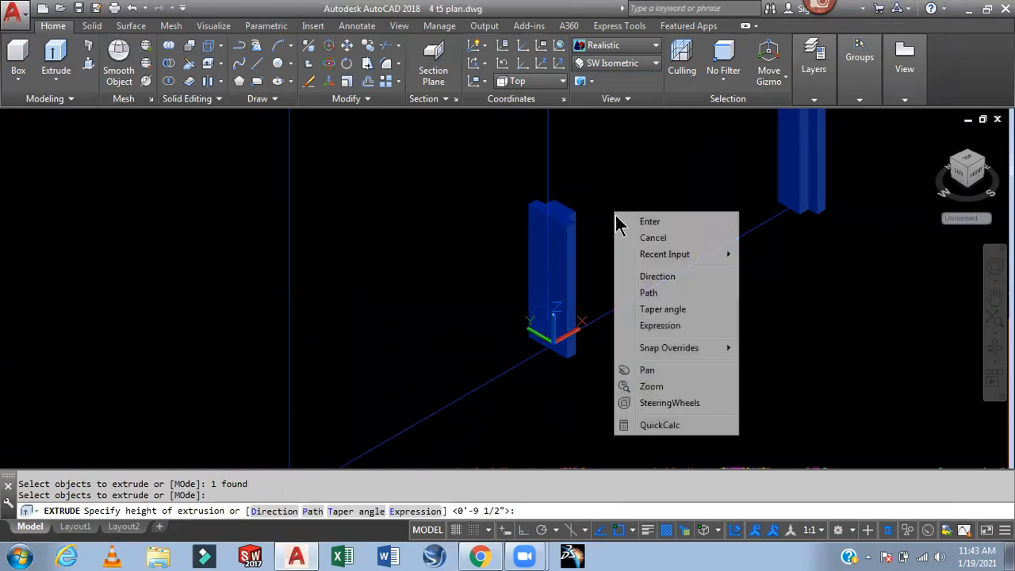
click(655, 293)
click(548, 227)
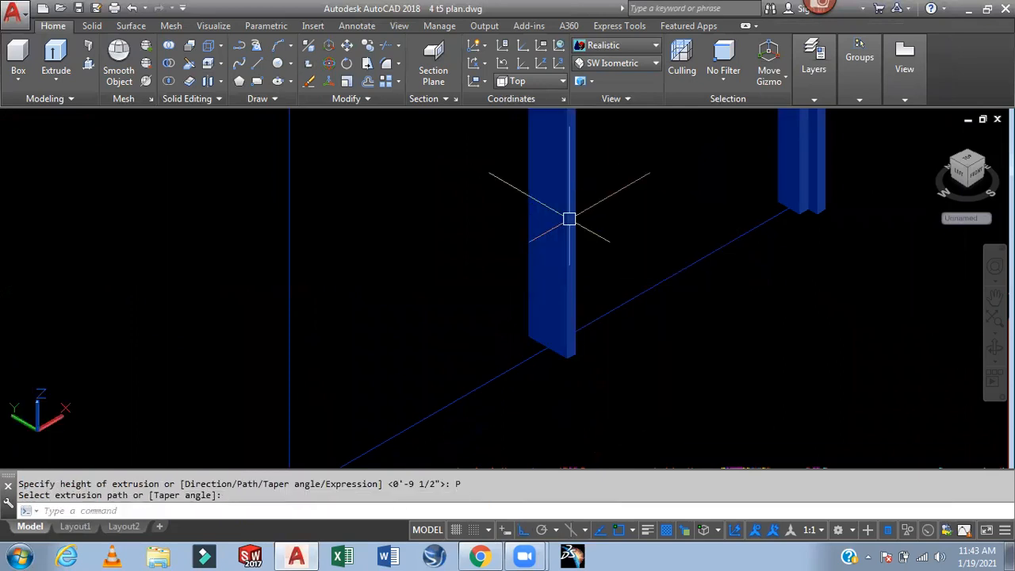
scroll(681, 311, down, 4)
scroll(725, 349, down, 2)
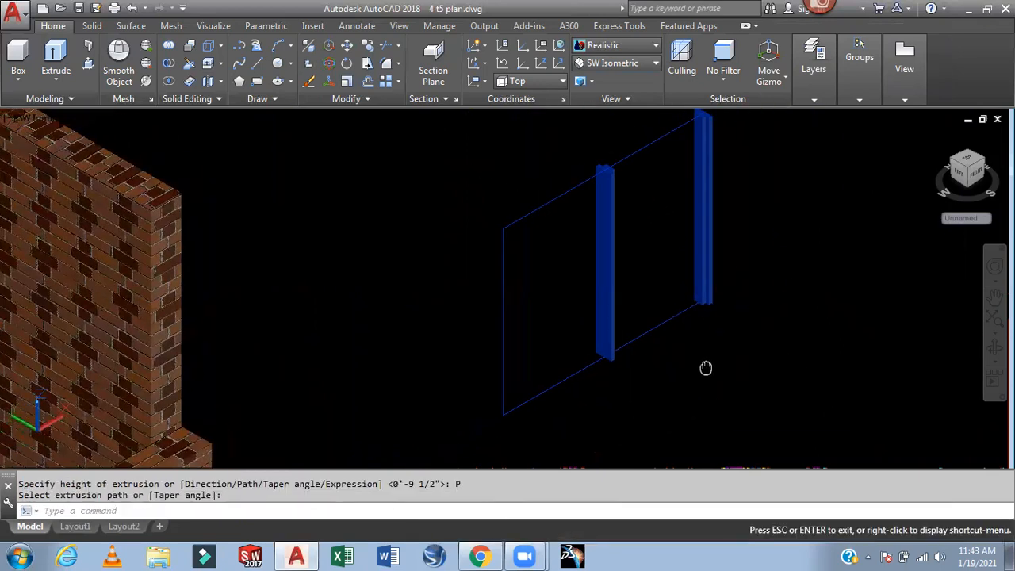
Mirror the right vertical post about the window's centre line in the top view to create the left post, keeping the original
click(614, 63)
click(609, 83)
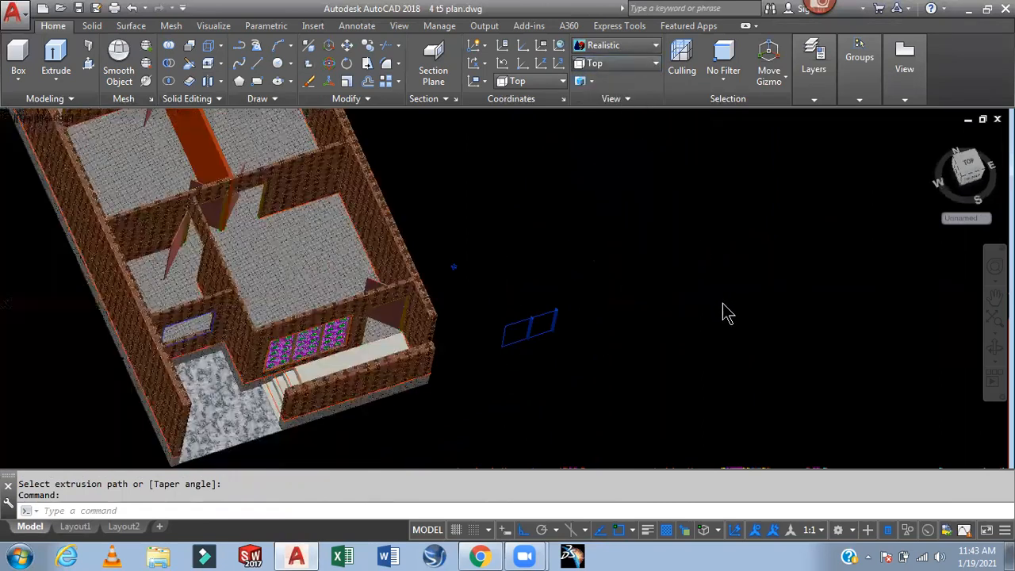
scroll(611, 372, up, 5)
scroll(653, 342, up, 3)
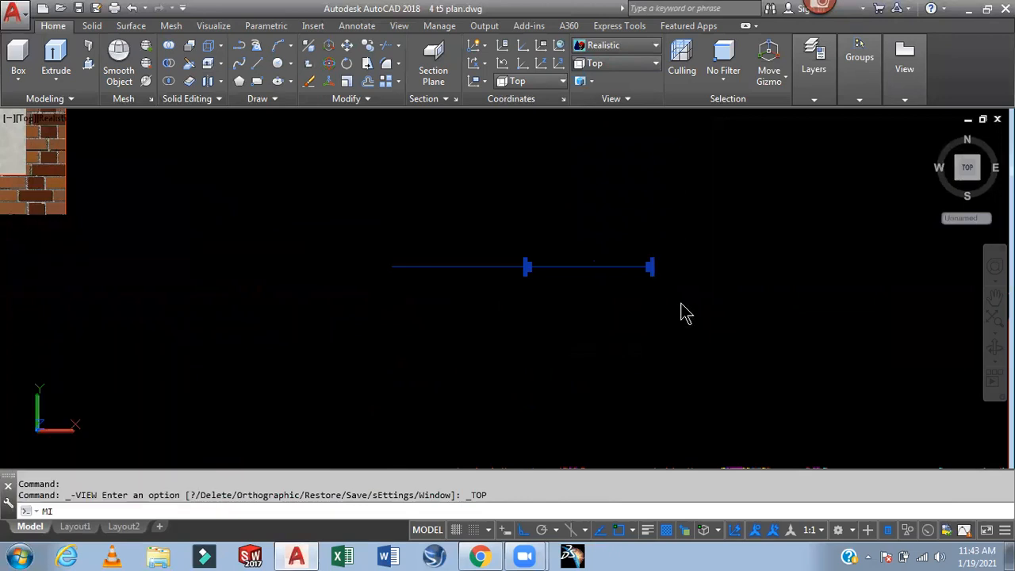
key(Return)
click(634, 299)
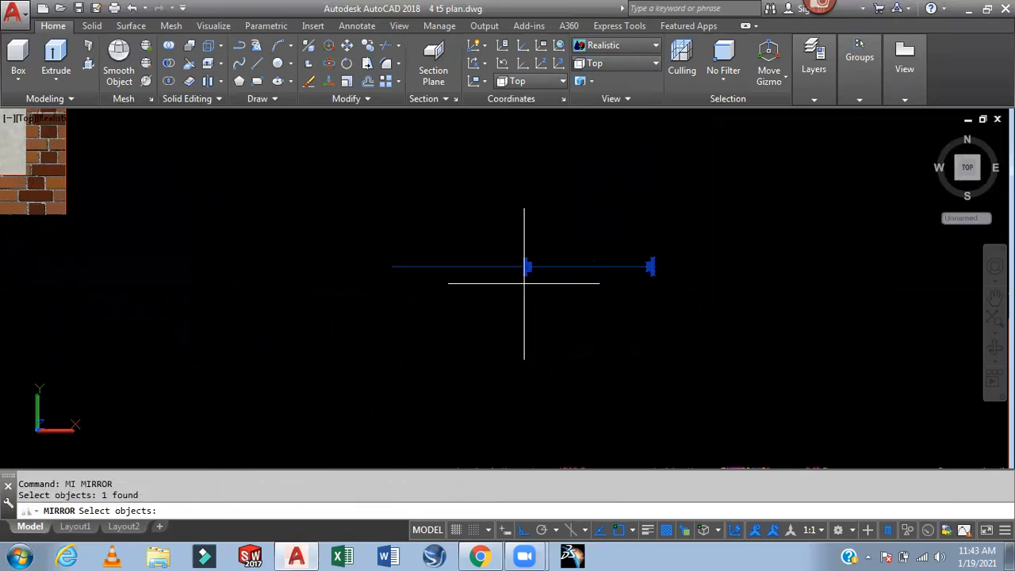
scroll(527, 269, up, 2)
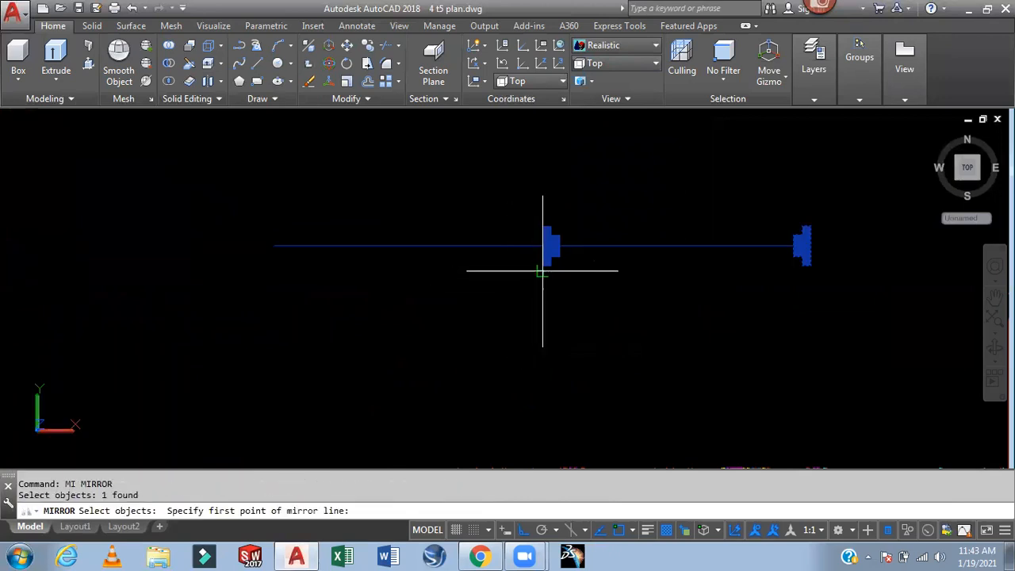
click(540, 266)
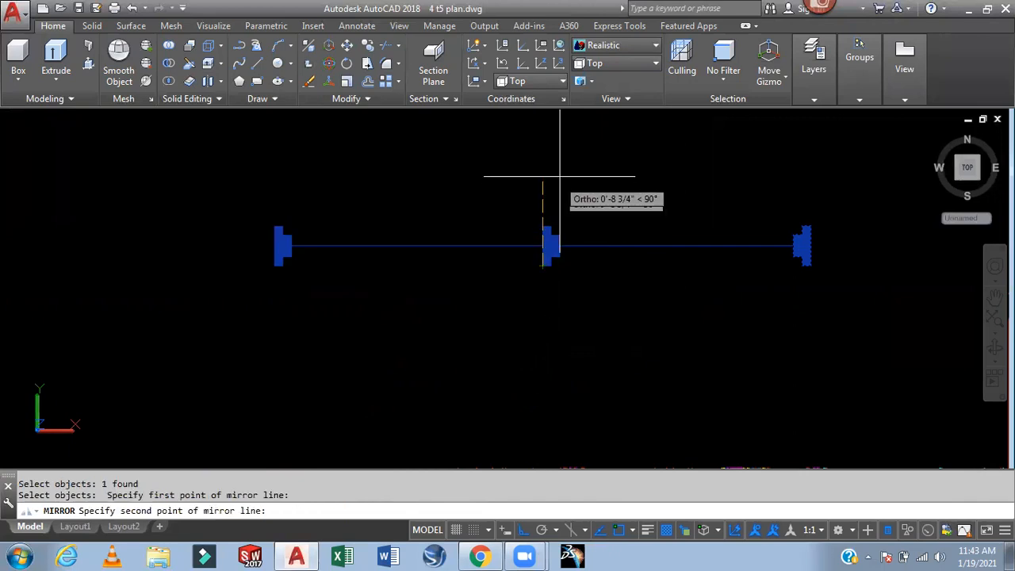
click(563, 172)
key(Return)
Mirror the middle T-shaped post about its long flat edge to form a symmetrical central post, keeping the source object
key(Return)
click(568, 272)
click(554, 254)
key(Return)
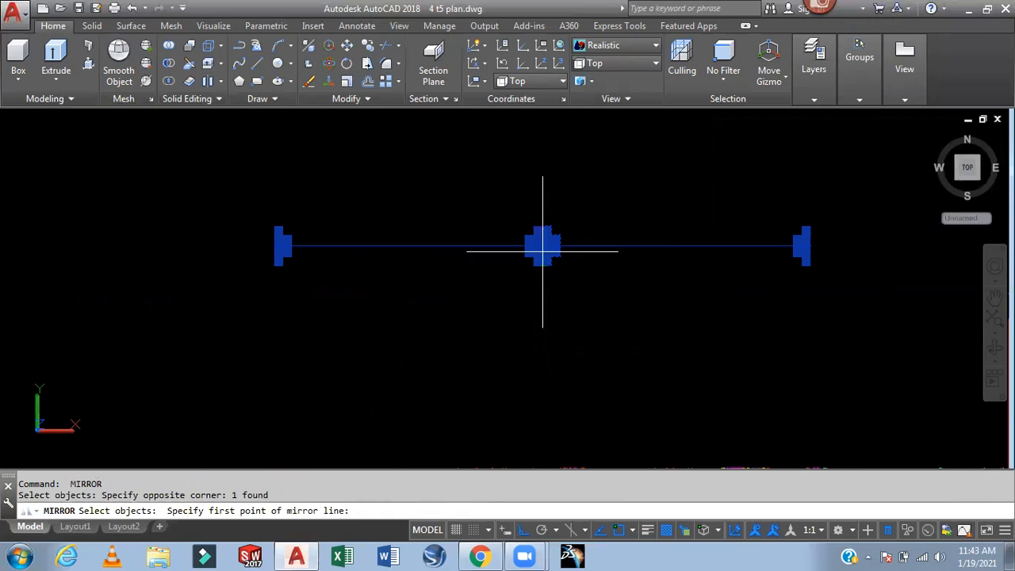
click(543, 242)
click(603, 219)
key(Return)
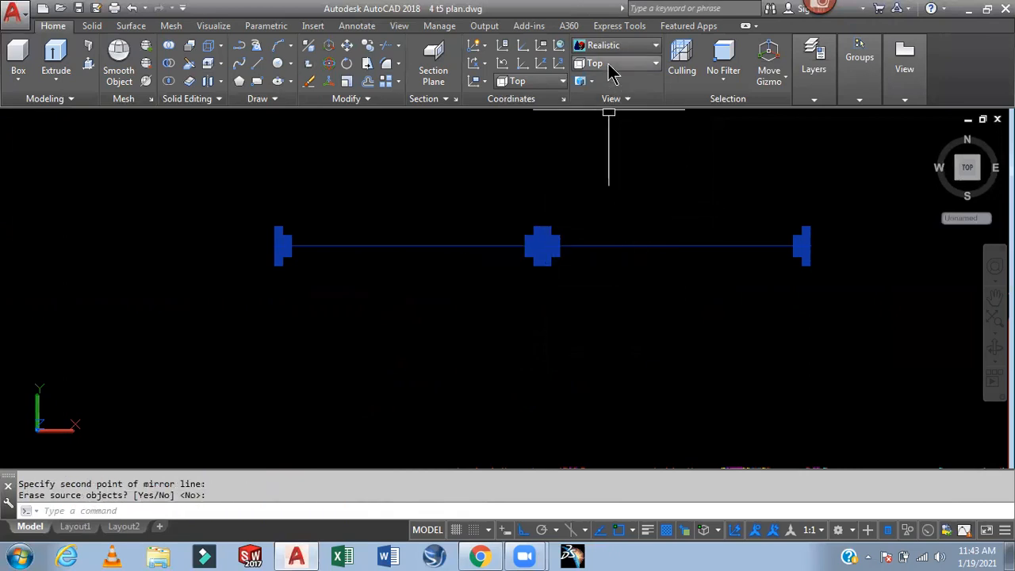
Display the model in the 2D Wireframe visual style from the left view
click(617, 63)
click(596, 168)
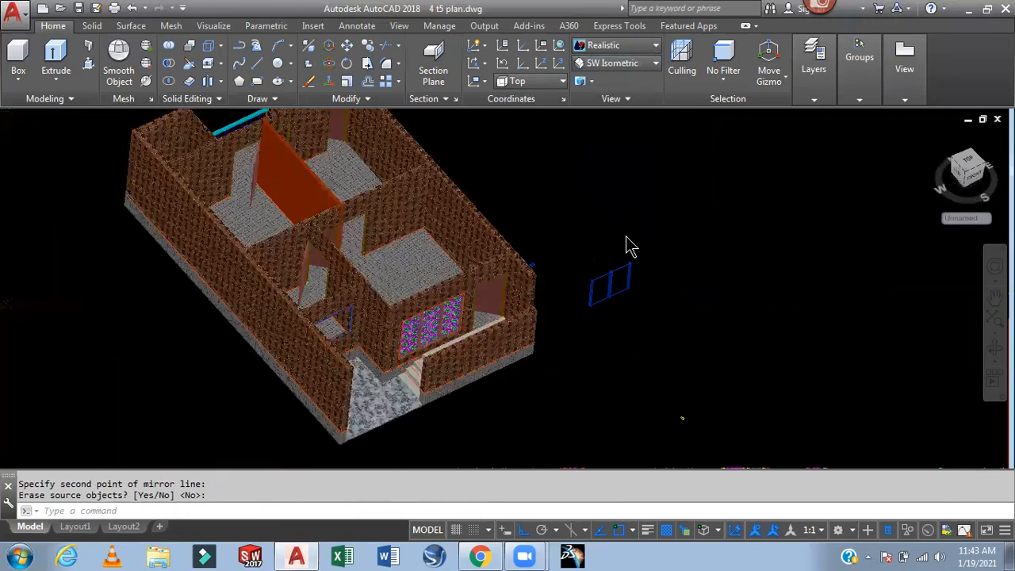
scroll(634, 261, up, 5)
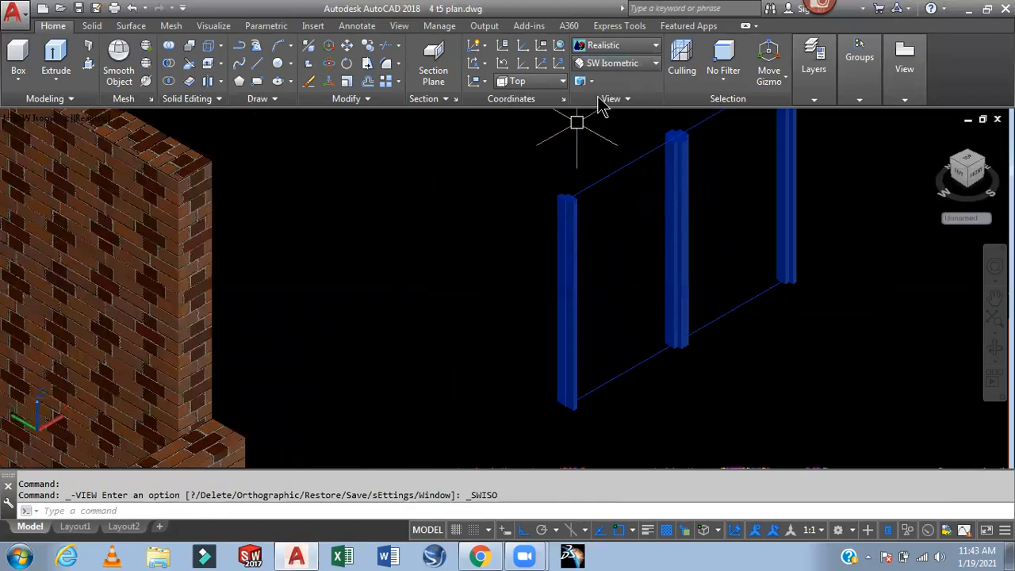
click(611, 45)
click(600, 113)
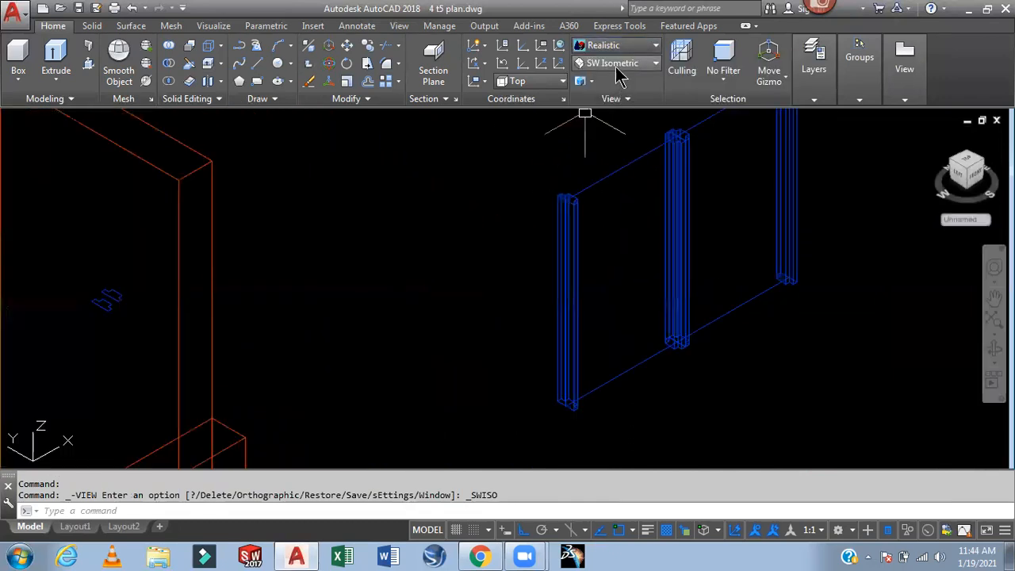
click(616, 65)
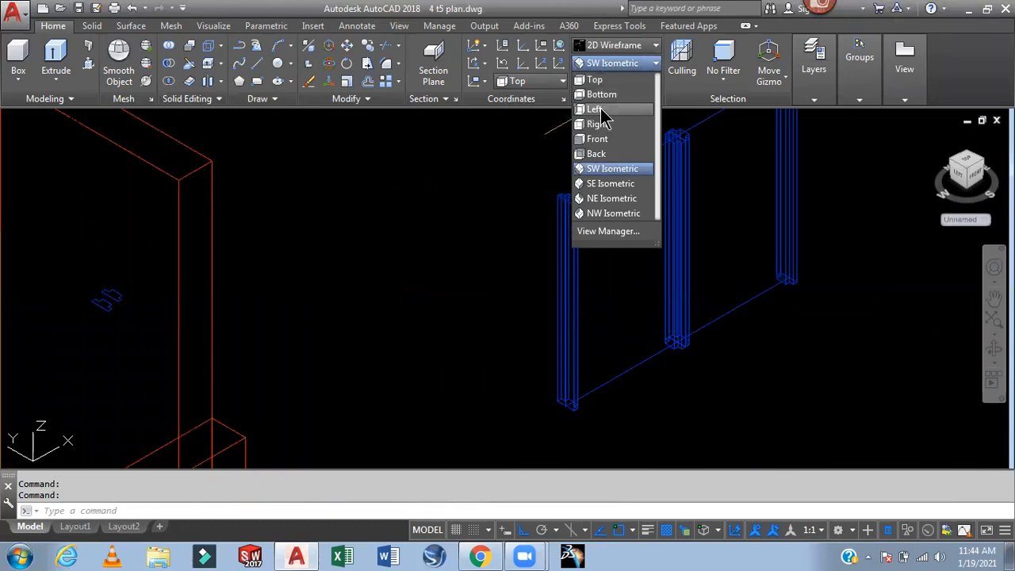
click(600, 111)
Draw a T-shaped 3D polyline profile at the post's upper end, spanning its width, with 1-inch sides and steps and a 2.5-inch narrow edge
scroll(697, 210, up, 5)
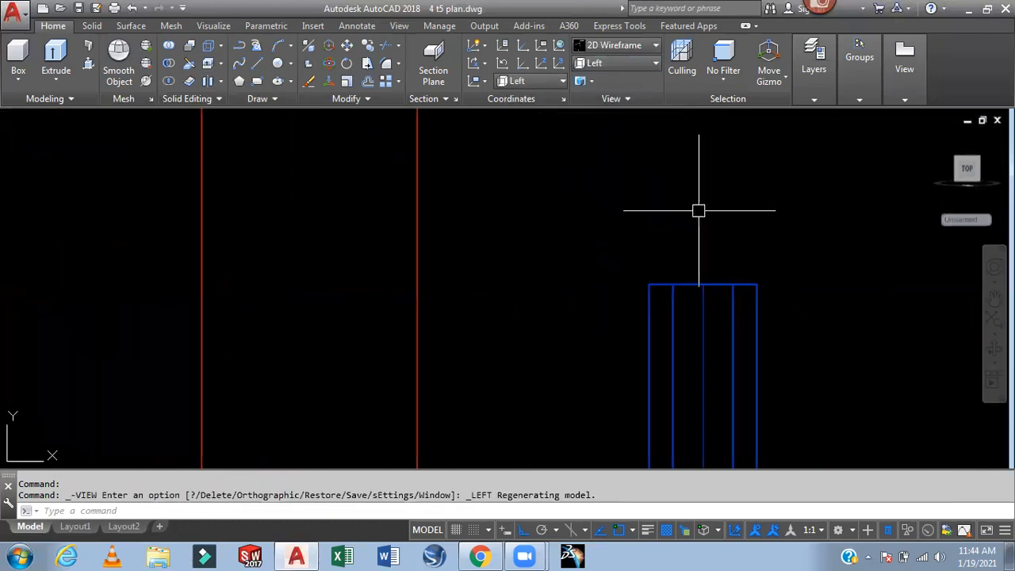
text(3p)
key(Return)
scroll(668, 295, up, 4)
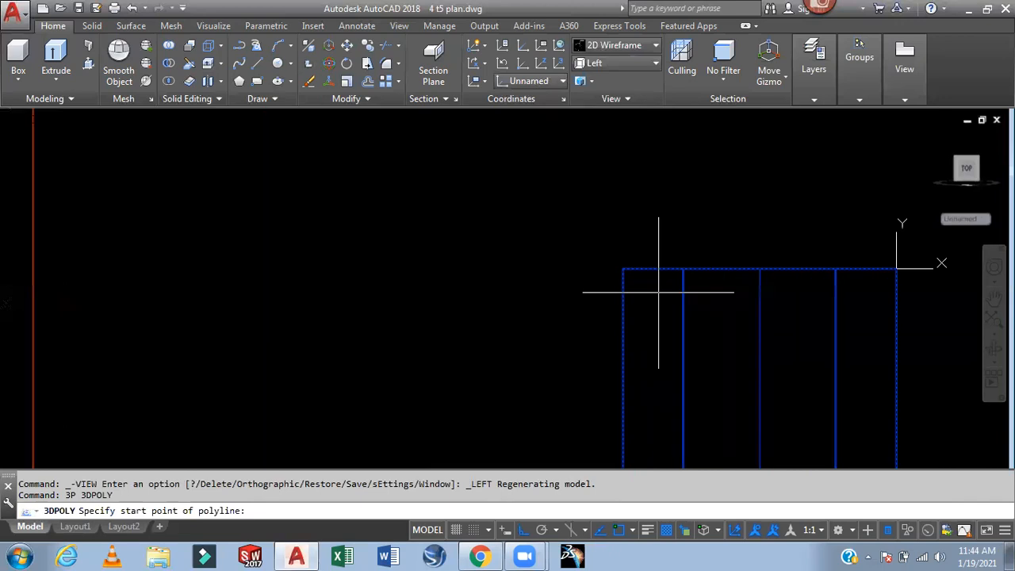
click(622, 269)
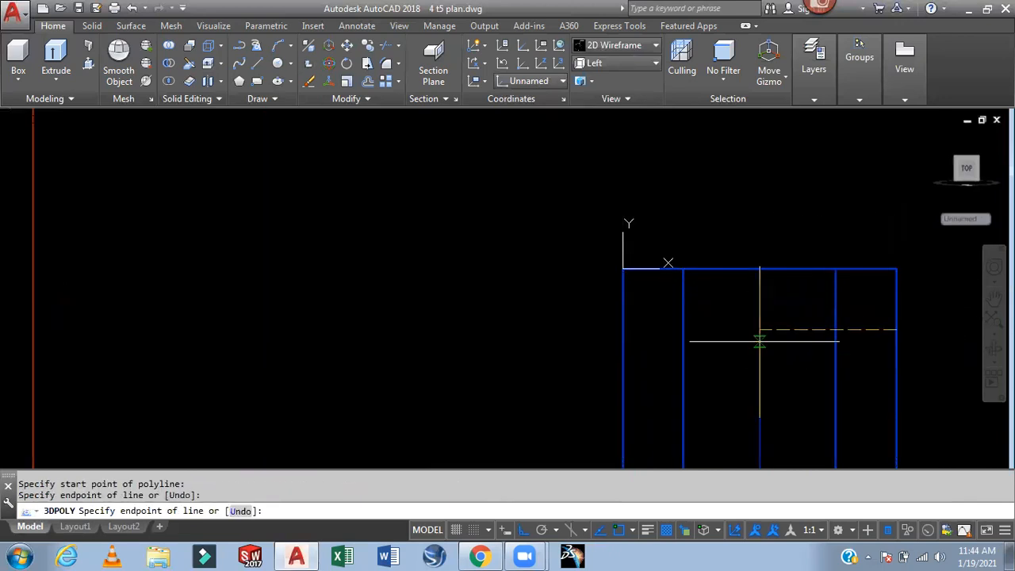
text(1)
key(Return)
text(1)
key(Return)
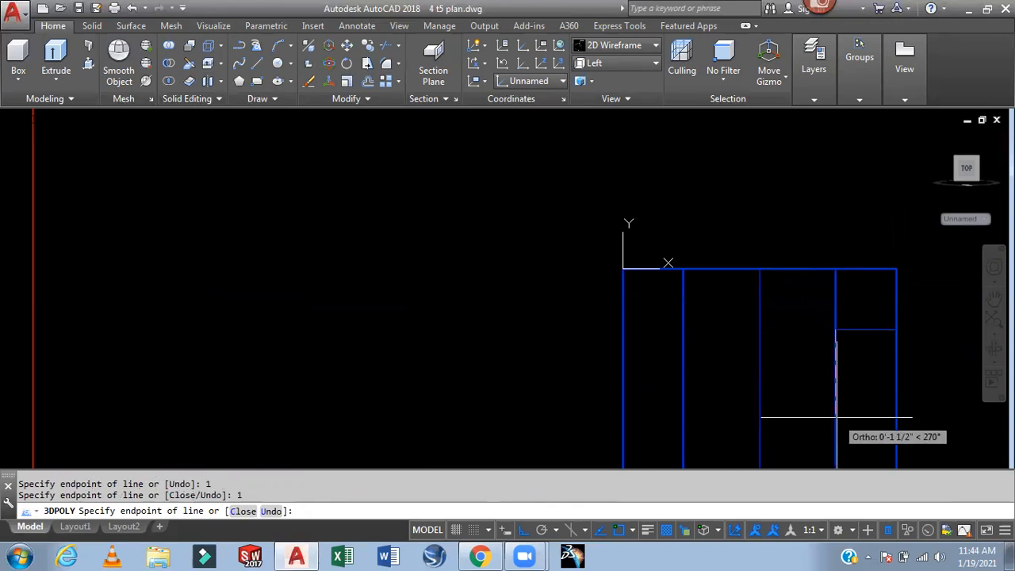
text(1)
key(Return)
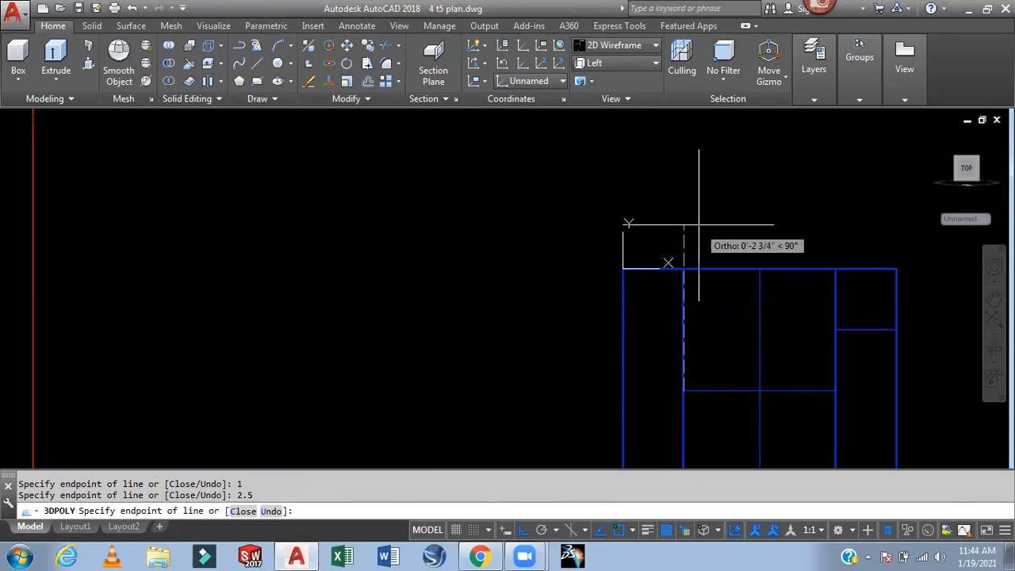
text(1)
key(Return)
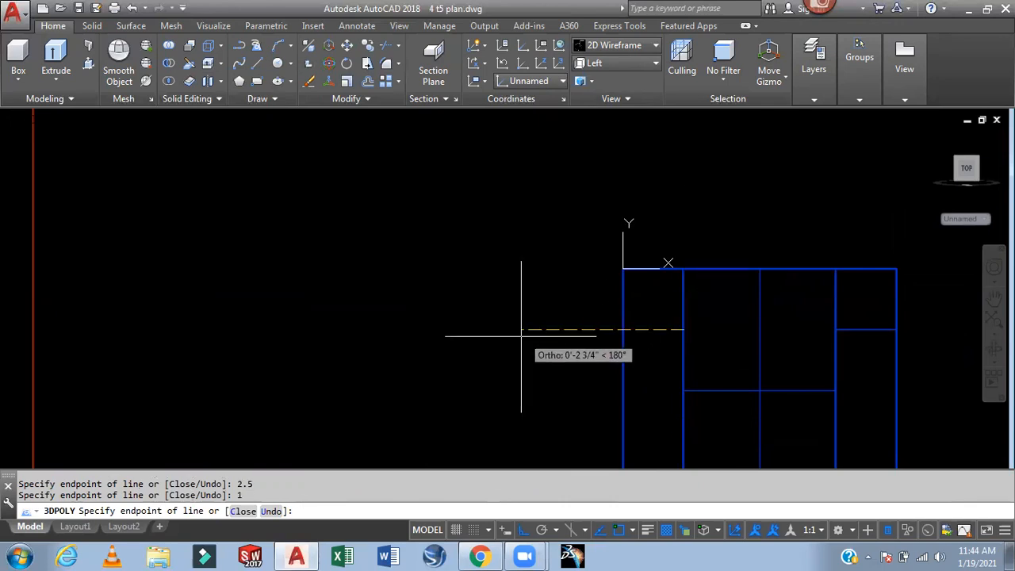
text(1)
key(Return)
text(1)
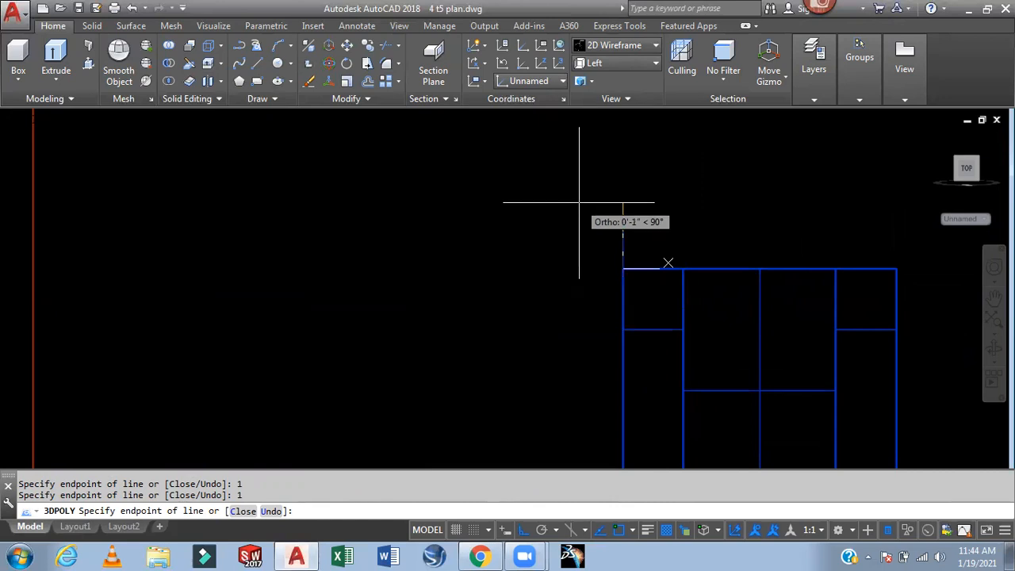
key(Escape)
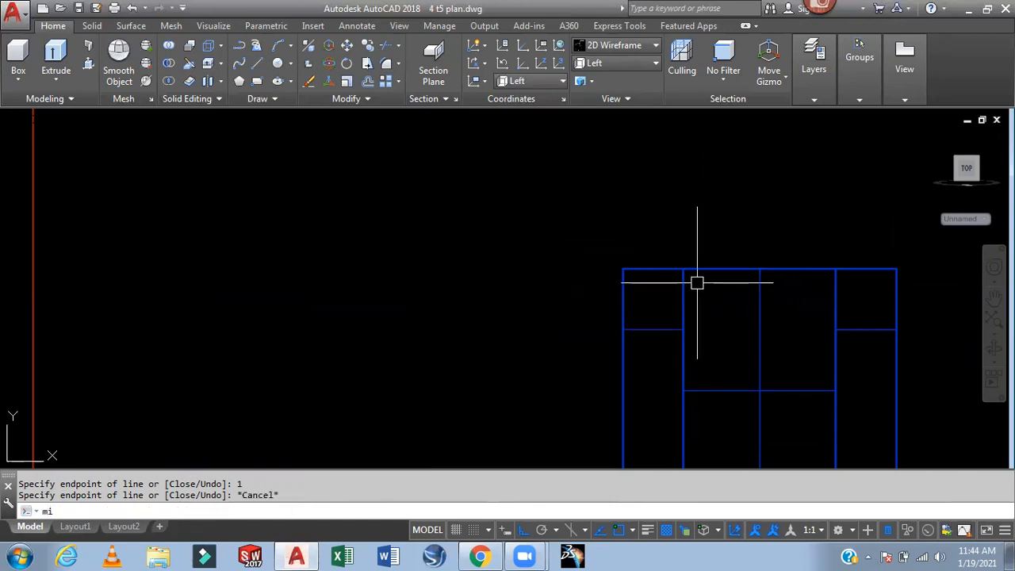
Mirror the T-shaped profile about a horizontal line through the post's midpoint to its lower end, keeping the original
text(mi)
key(Return)
click(718, 393)
shift+middle_drag(719, 393, 684, 229)
key(Return)
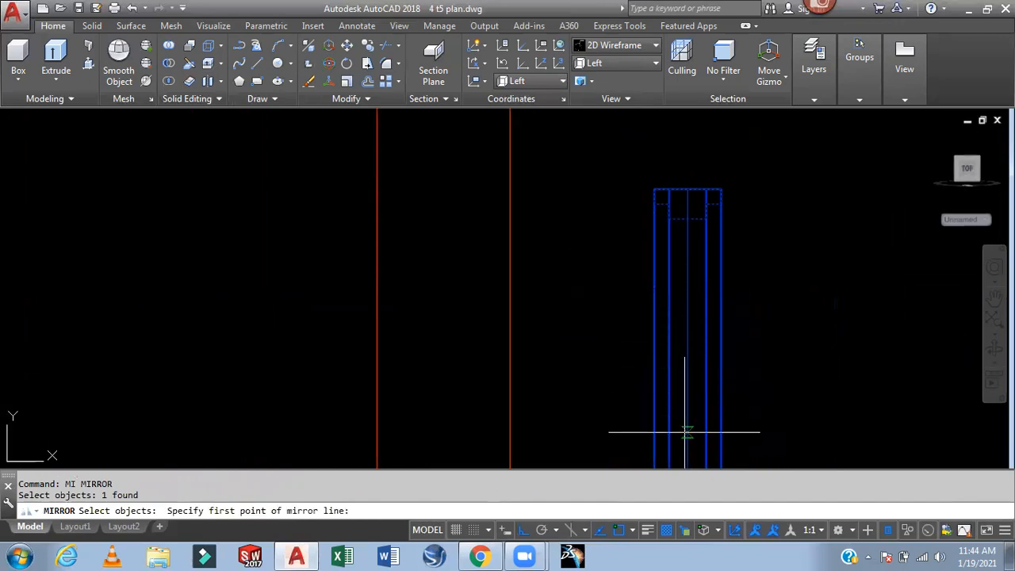
shift+middle_drag(686, 426, 687, 258)
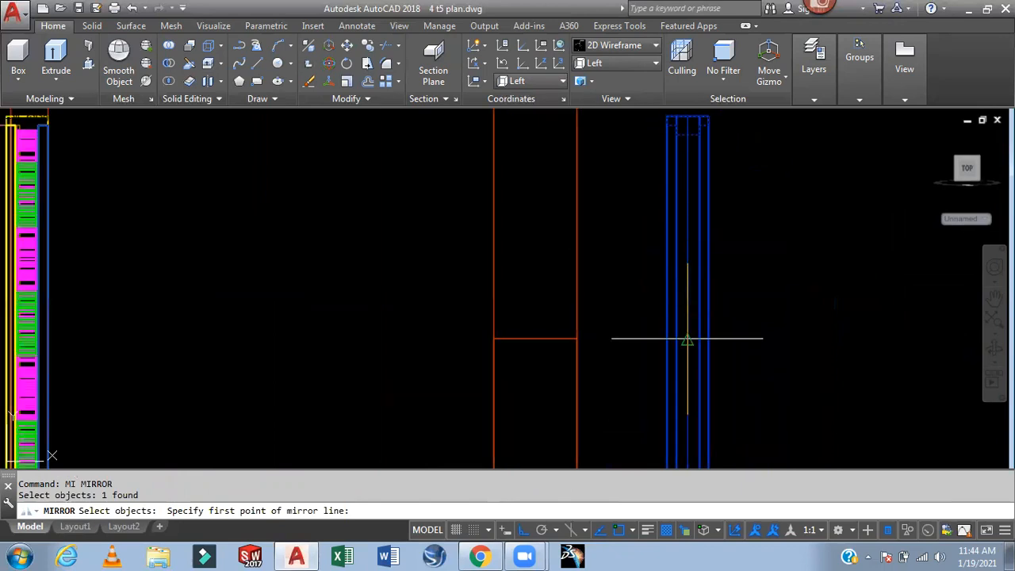
click(686, 341)
click(833, 340)
key(Return)
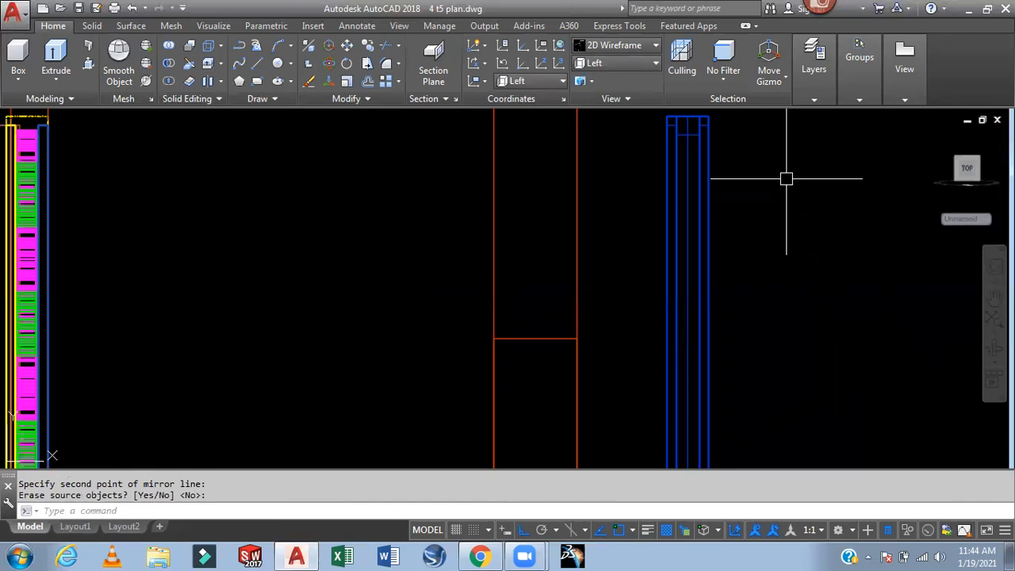
Extrude the upper T-shaped profile along the window outline's top edge as its path, working in the SW Isometric view
click(614, 65)
click(626, 166)
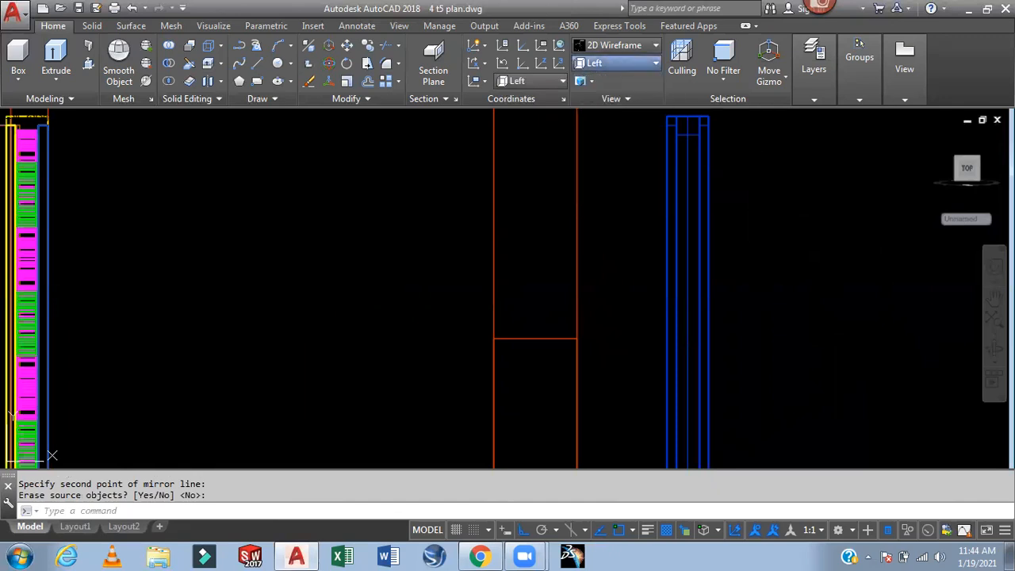
scroll(714, 274, up, 10)
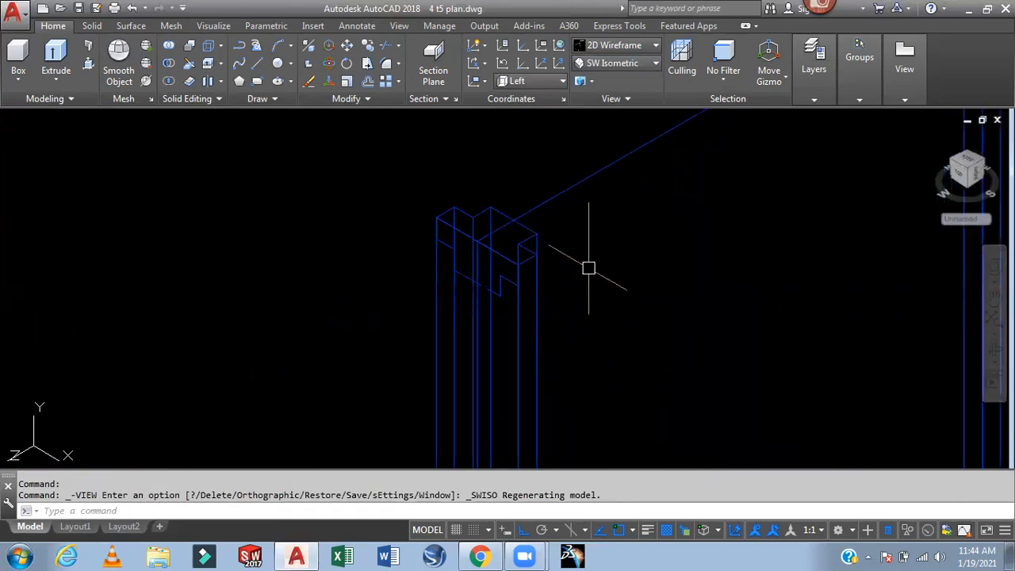
text(ext)
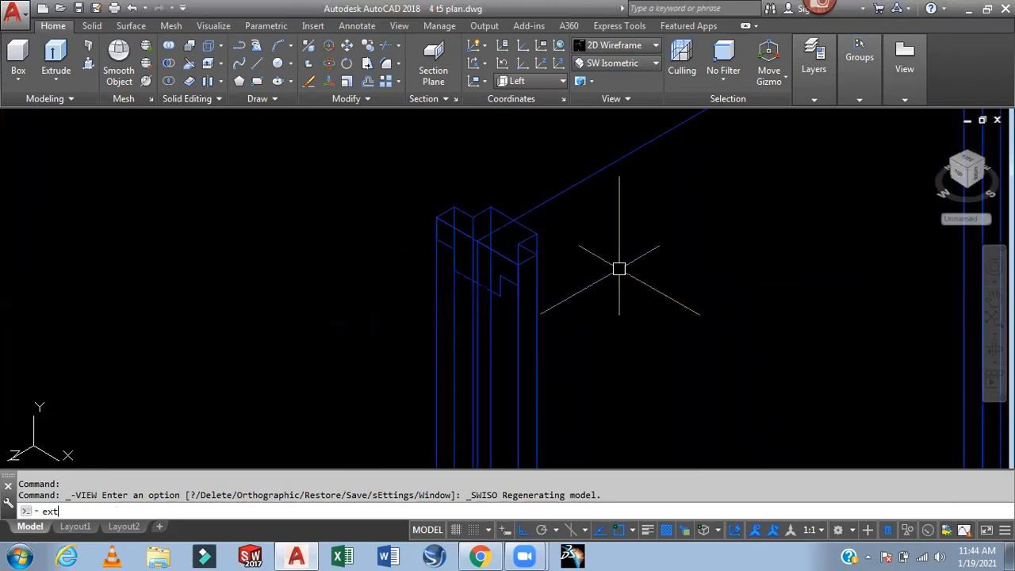
key(Return)
scroll(509, 295, up, 2)
click(510, 294)
key(Return)
right_click(683, 211)
click(723, 291)
scroll(615, 181, up, 4)
middle_drag(729, 293, 657, 118)
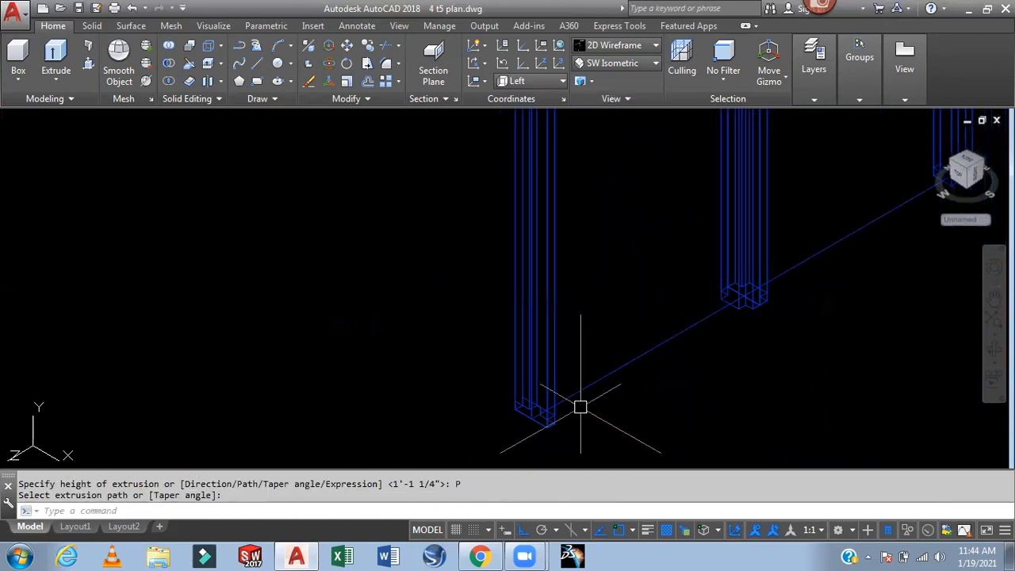
Extrude the lower T-shaped profile along the window outline's bottom edge as its path
scroll(562, 409, up, 4)
middle_drag(637, 432, 624, 339)
scroll(504, 328, up, 4)
key(Escape)
key(Return)
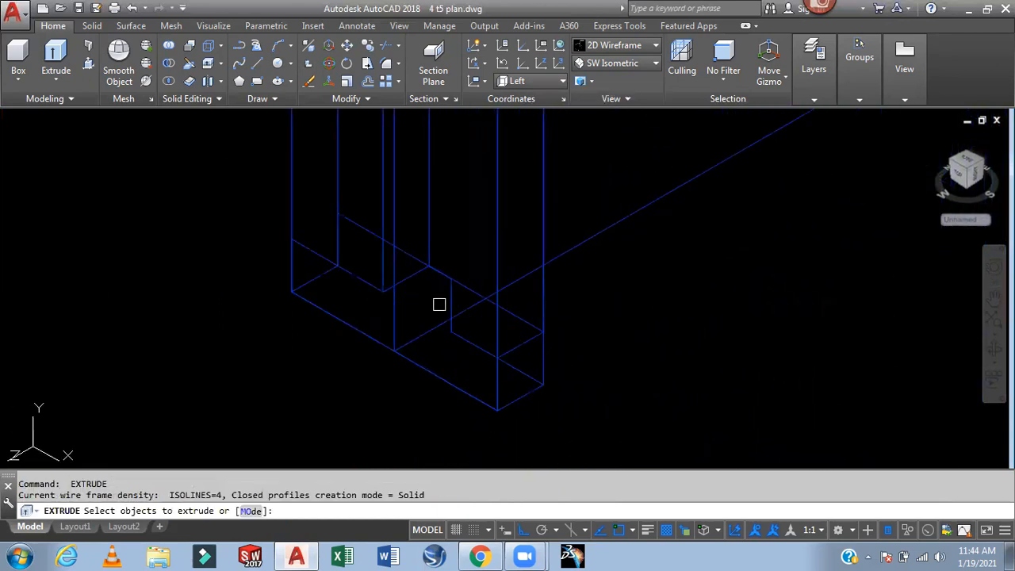
click(451, 295)
key(Return)
right_click(679, 254)
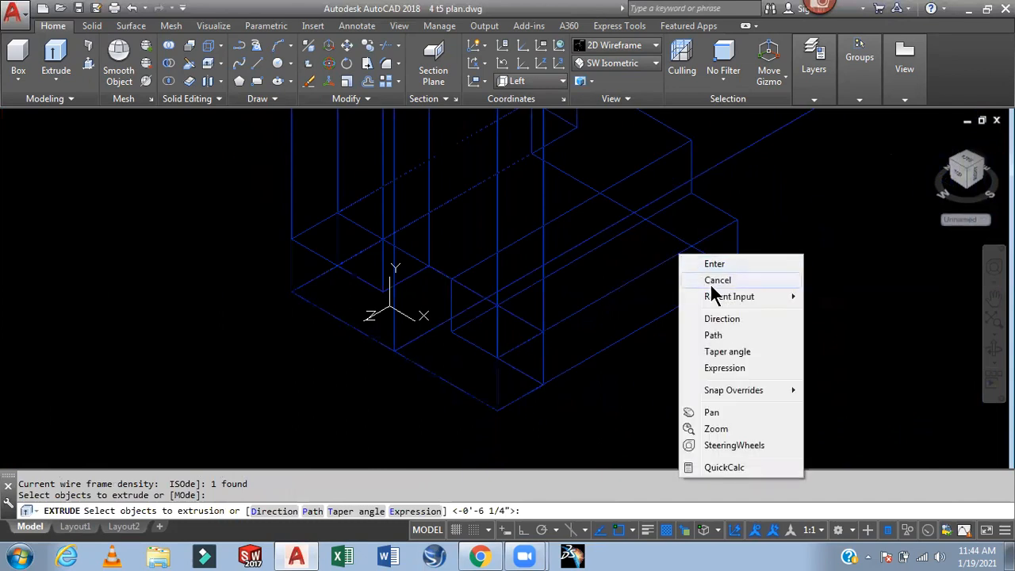
click(723, 332)
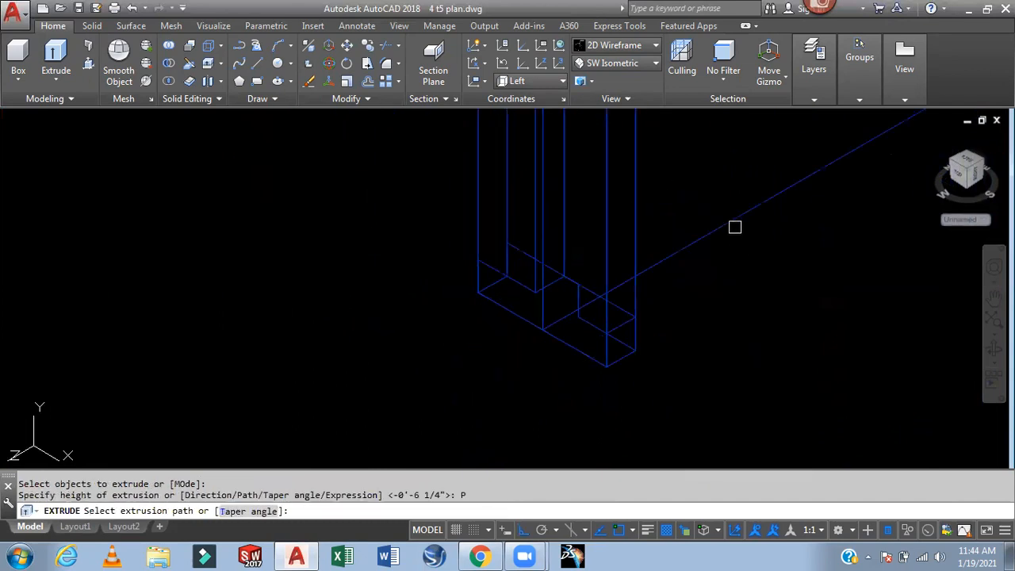
click(735, 224)
scroll(769, 303, down, 6)
scroll(856, 299, down, 4)
middle_drag(844, 299, 578, 385)
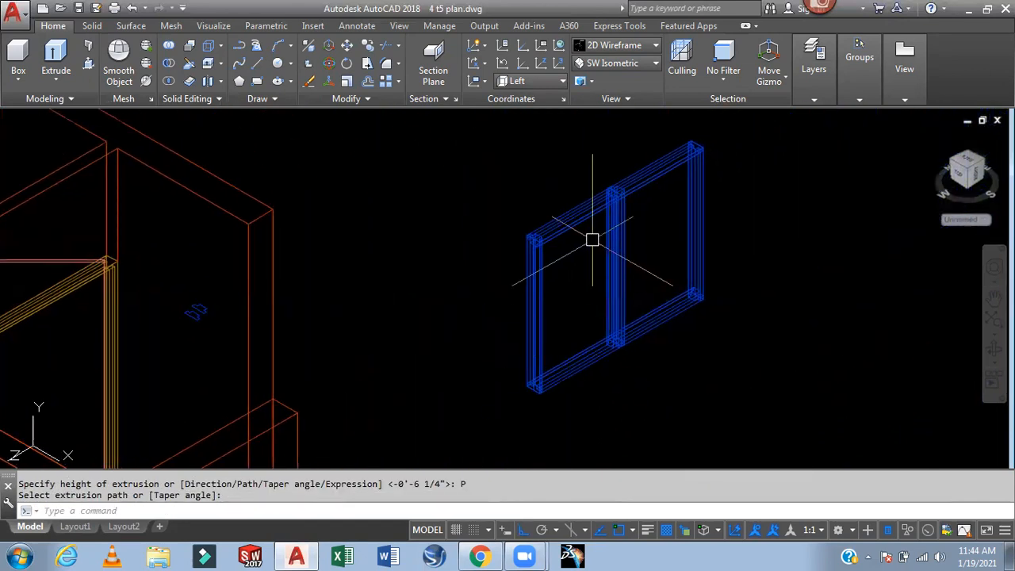
Change the color of the window frame's top member to index color 11
scroll(592, 240, up, 5)
click(615, 45)
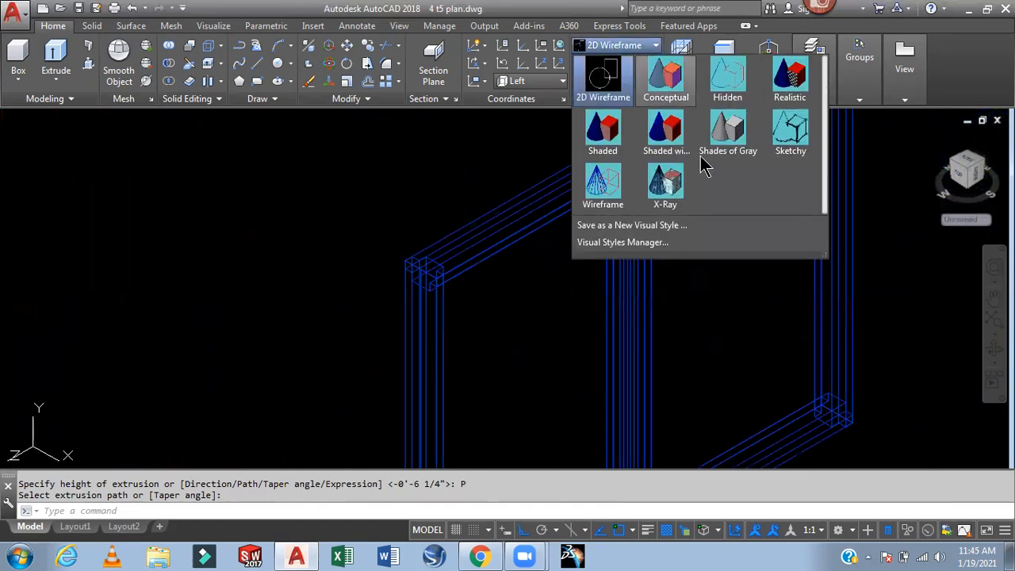
click(745, 333)
middle_drag(755, 286, 696, 276)
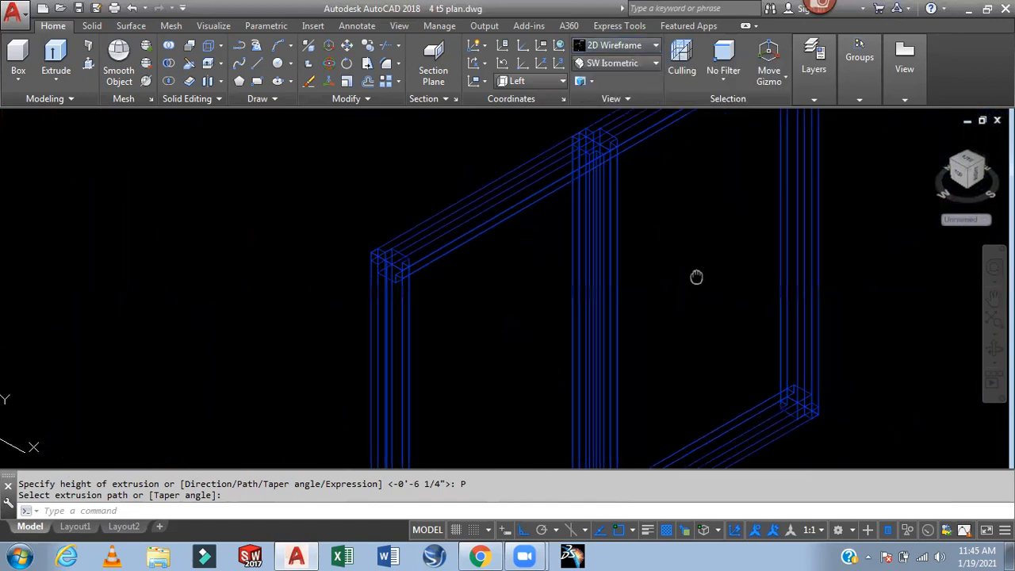
click(476, 194)
click(643, 92)
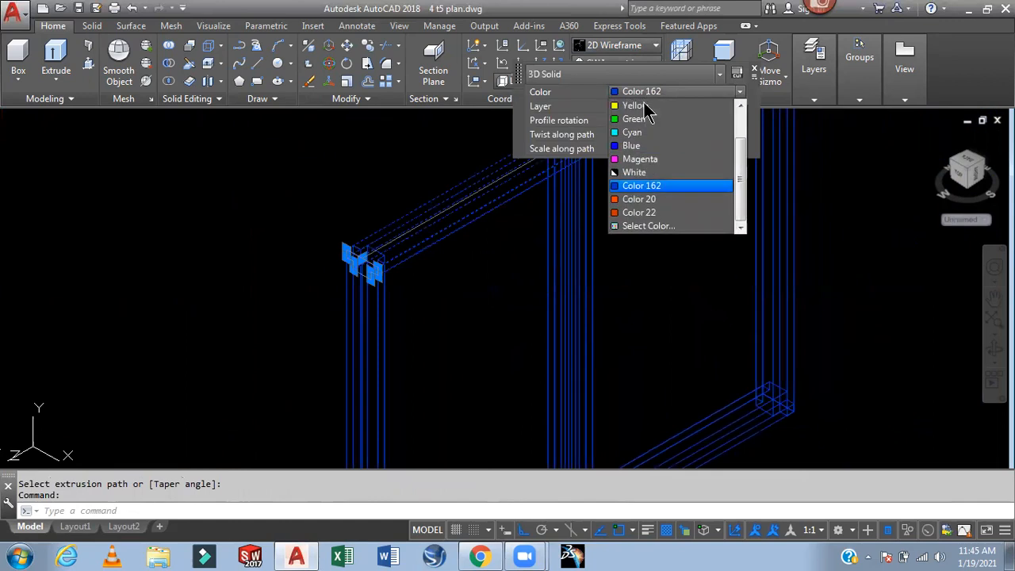
click(632, 225)
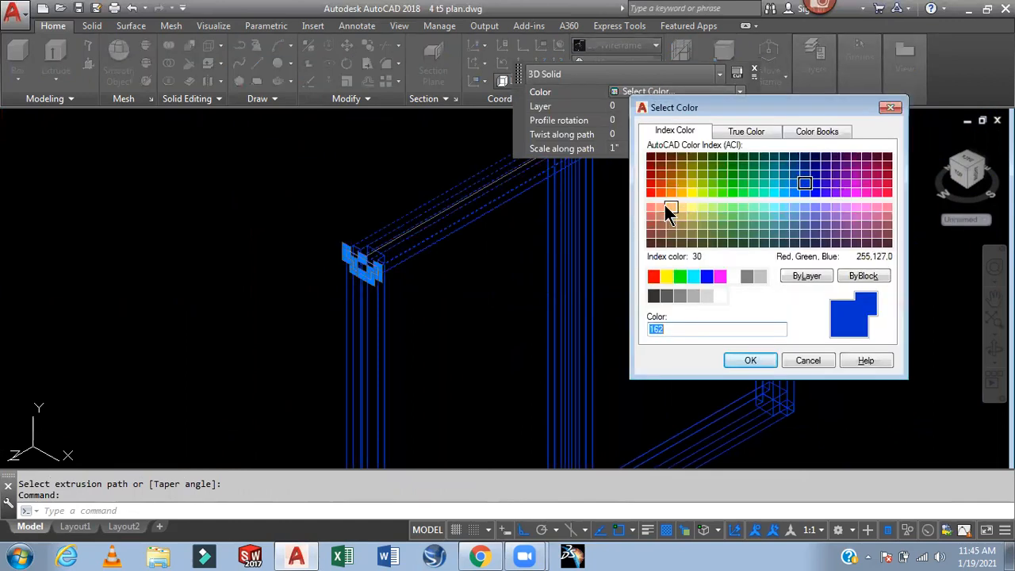
click(650, 207)
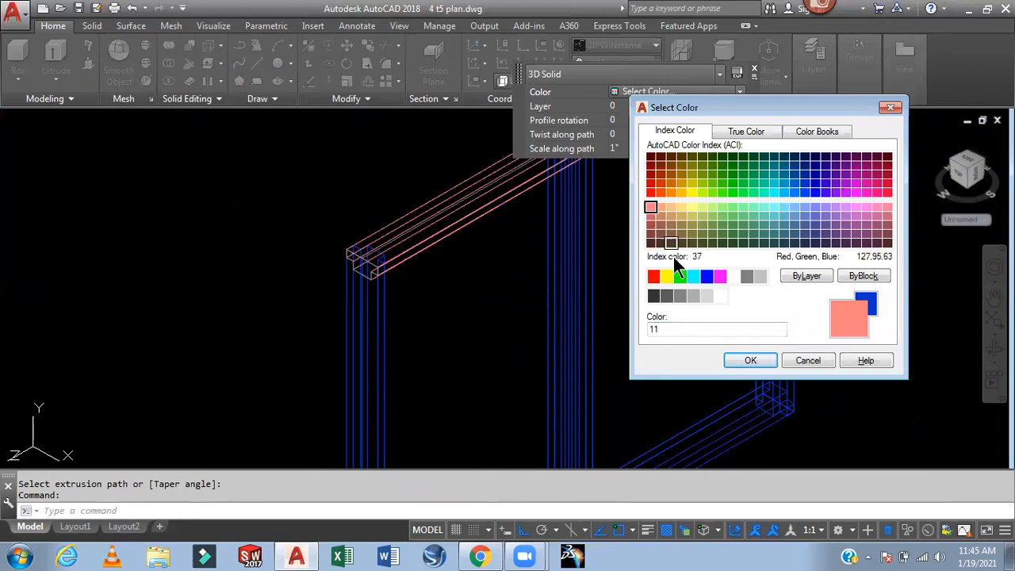
click(750, 361)
key(Escape)
key(Escape)
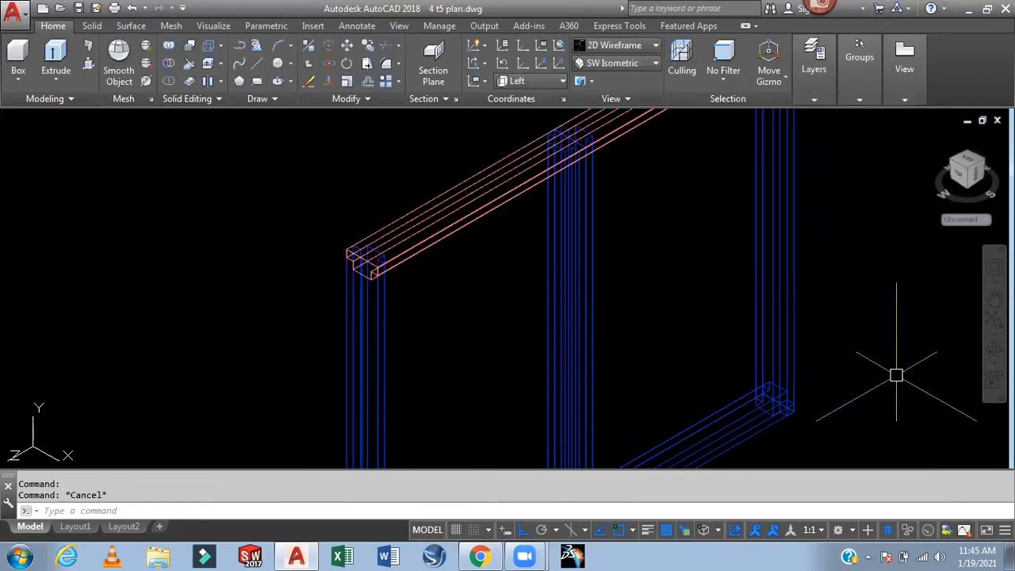
Match the top member's properties onto the frame's side posts, both solids of the middle post and the bottom member
text(ma)
key(Return)
click(484, 204)
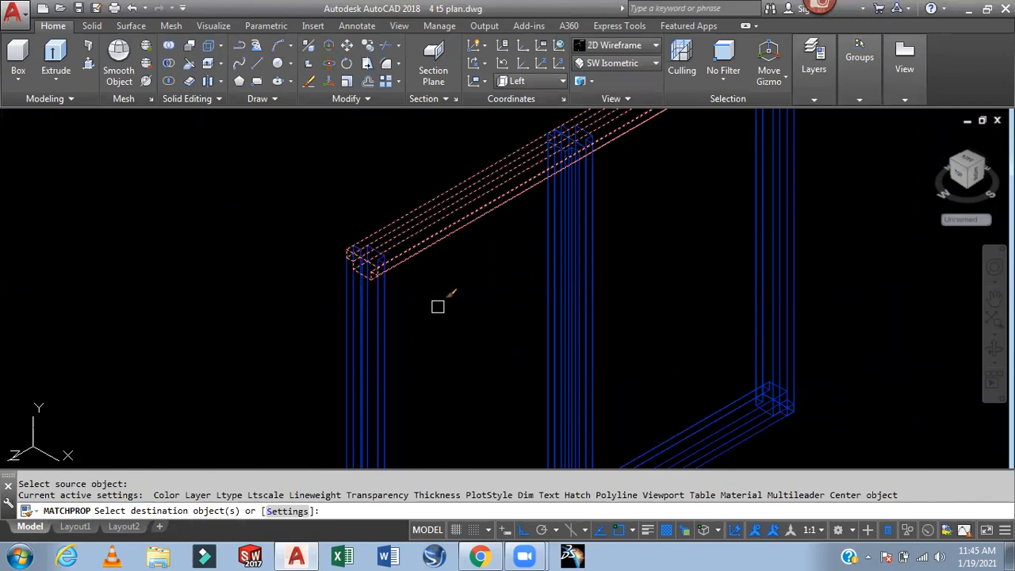
click(382, 301)
click(571, 276)
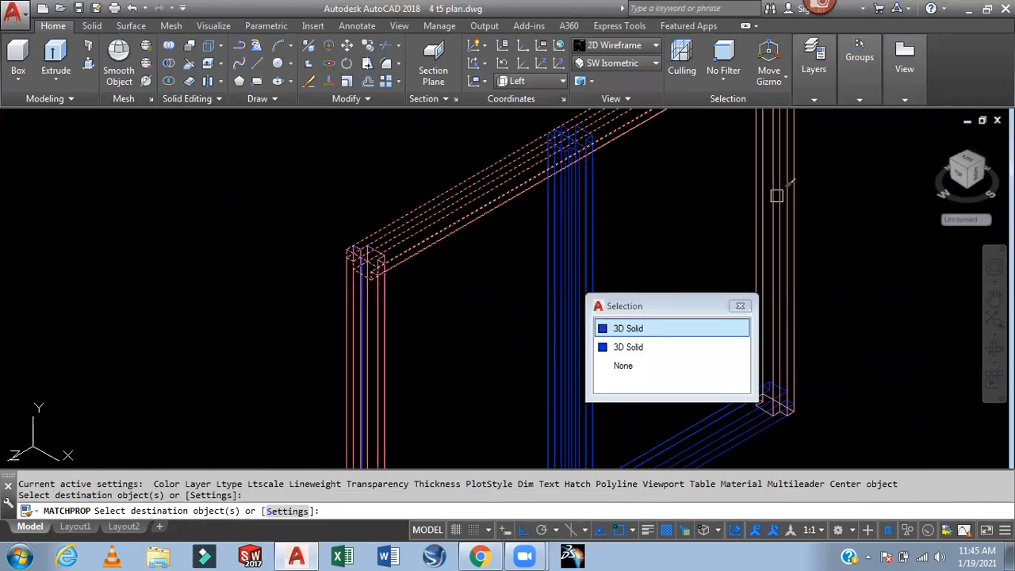
click(645, 326)
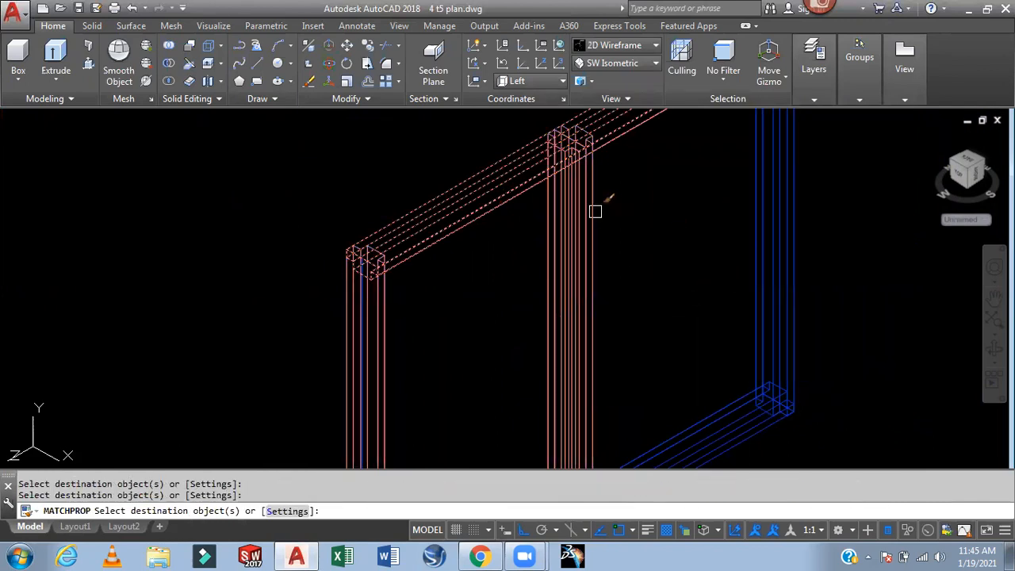
click(766, 207)
click(748, 411)
middle_drag(890, 360, 842, 242)
key(Return)
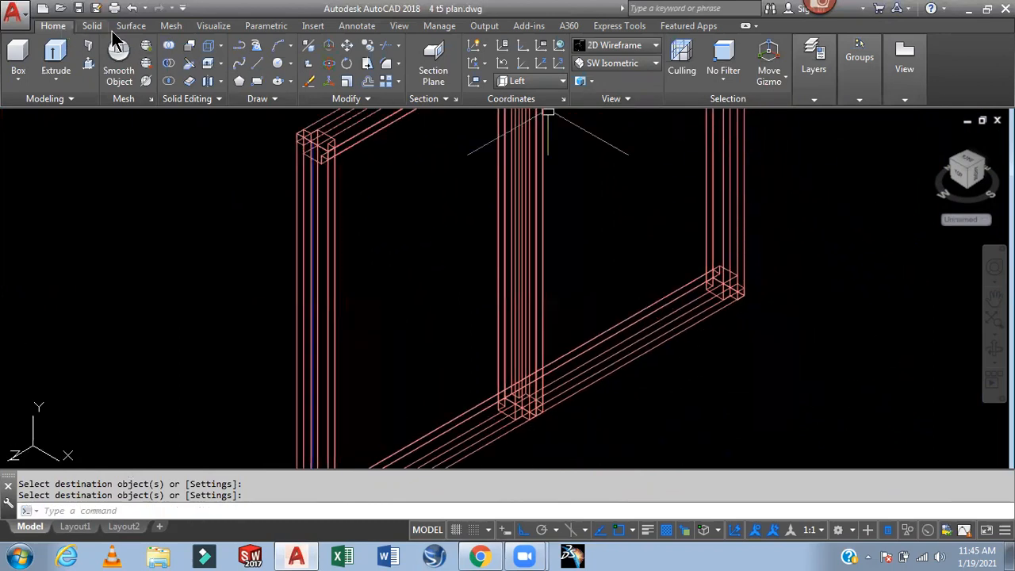
Union all the window frame members into one solid
click(168, 45)
scroll(566, 219, down, 5)
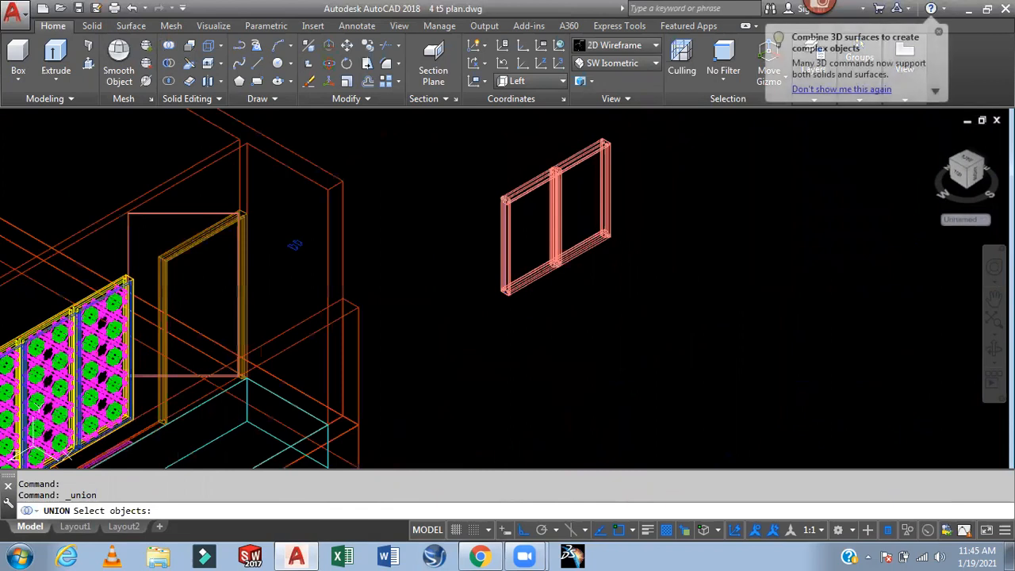
click(656, 142)
click(448, 317)
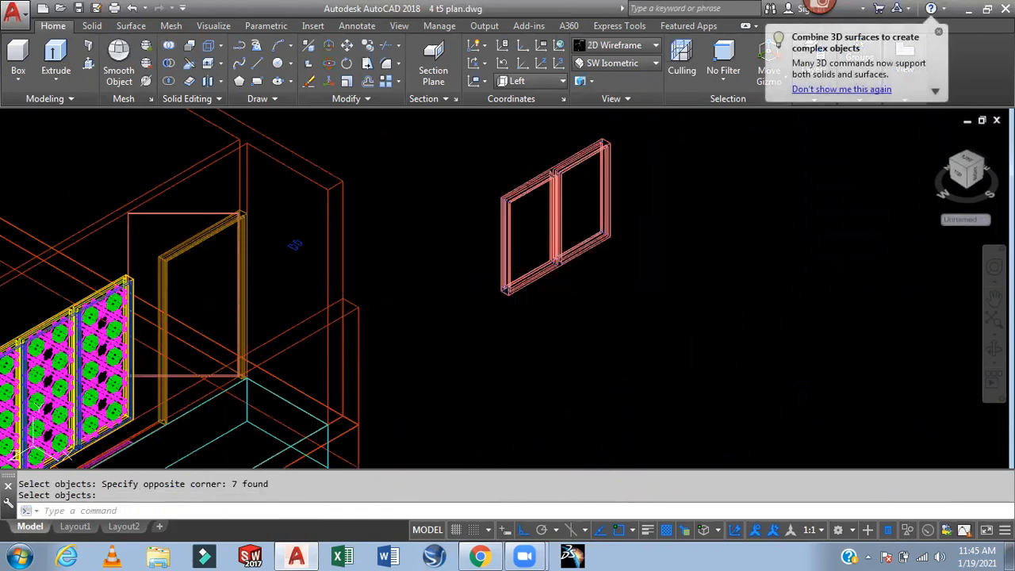
Switch to the Front view and set the current drawing color to yellow
scroll(520, 209, up, 4)
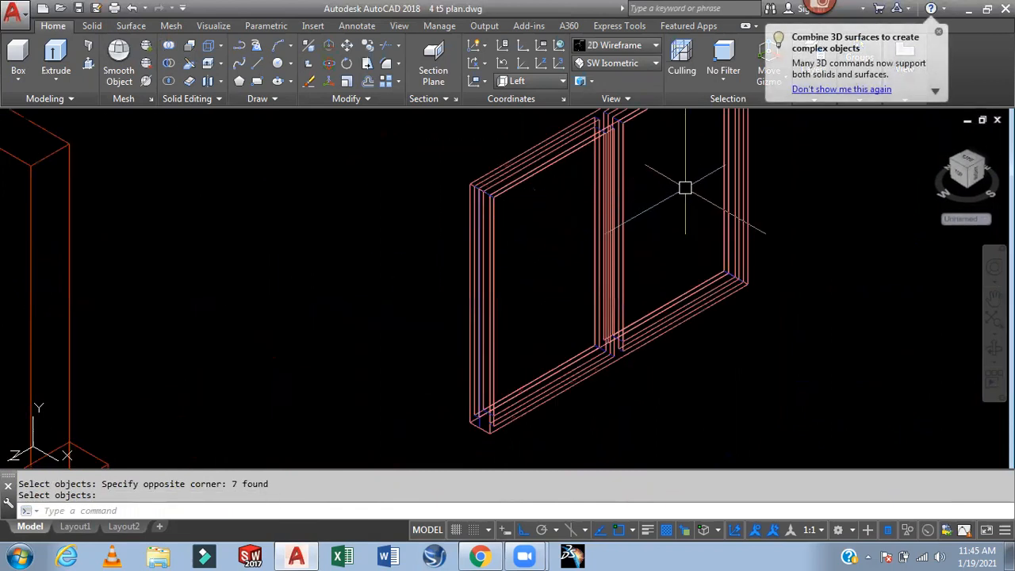
scroll(670, 266, up, 1)
click(630, 65)
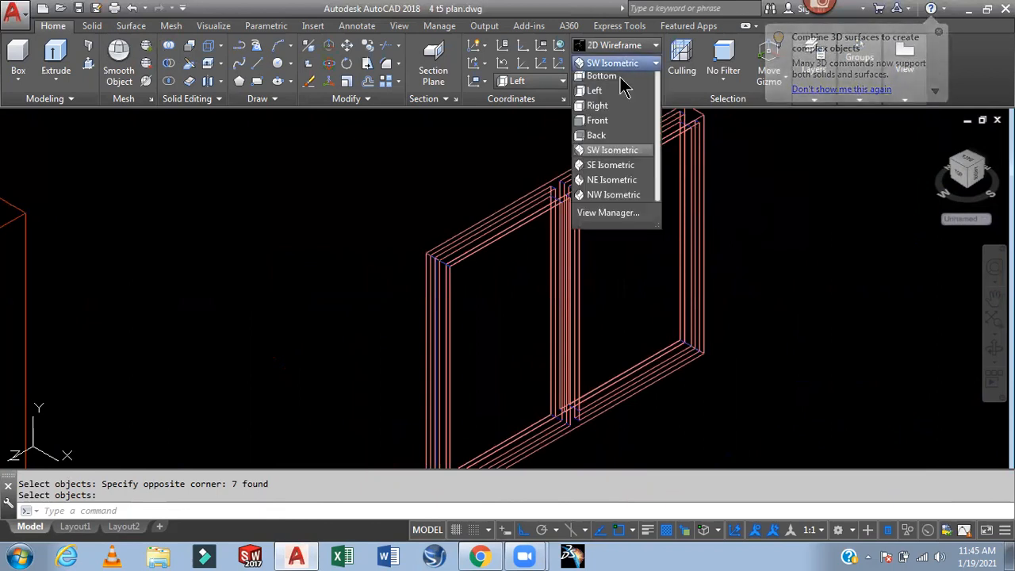
click(605, 138)
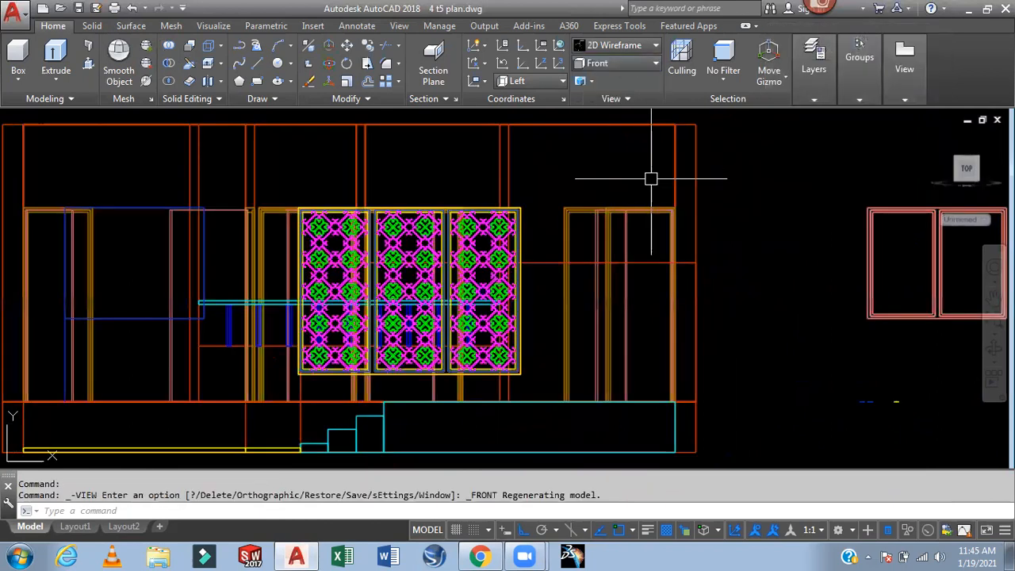
scroll(618, 259, up, 5)
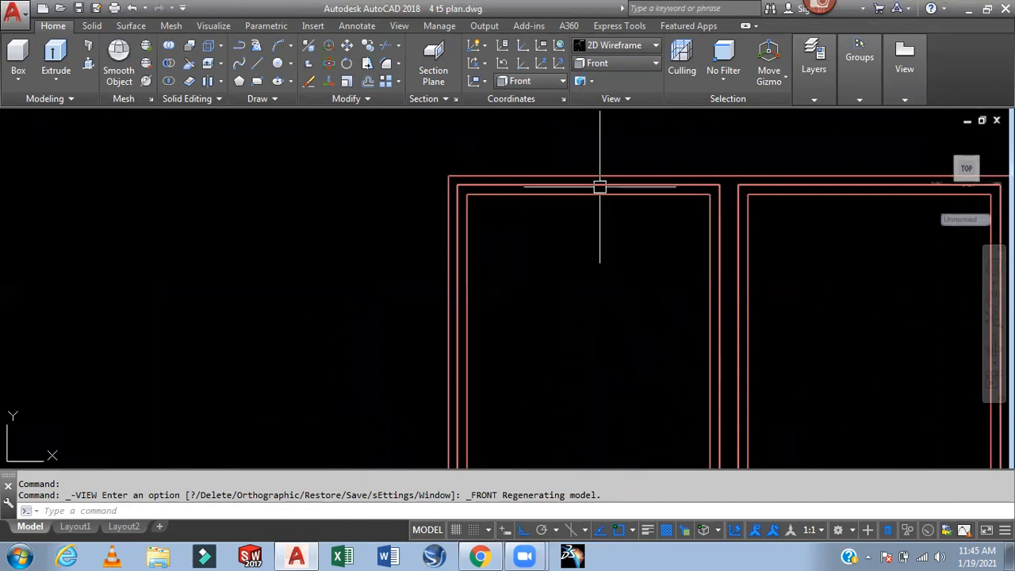
text(c)
key(Return)
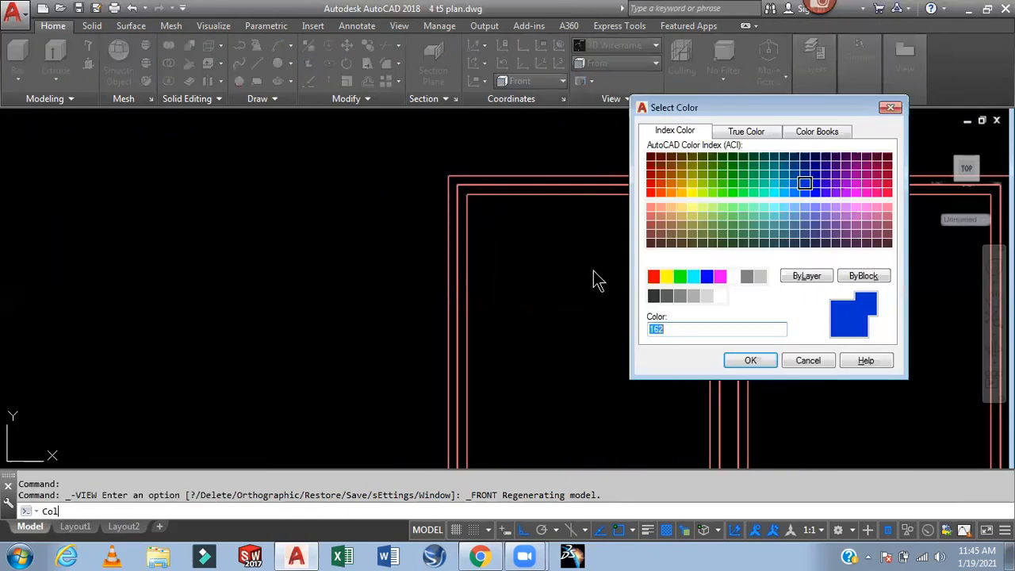
click(670, 277)
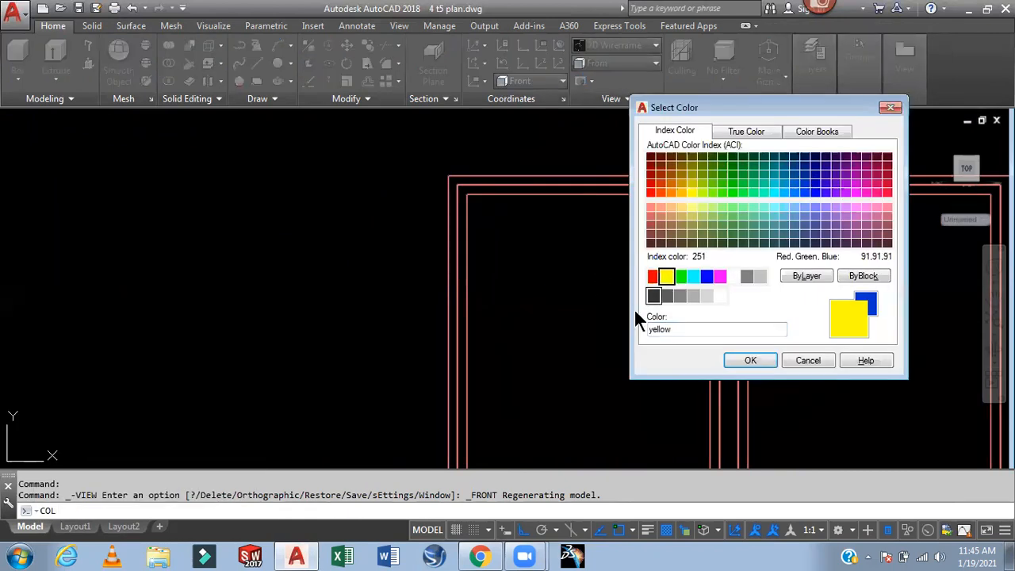
click(750, 360)
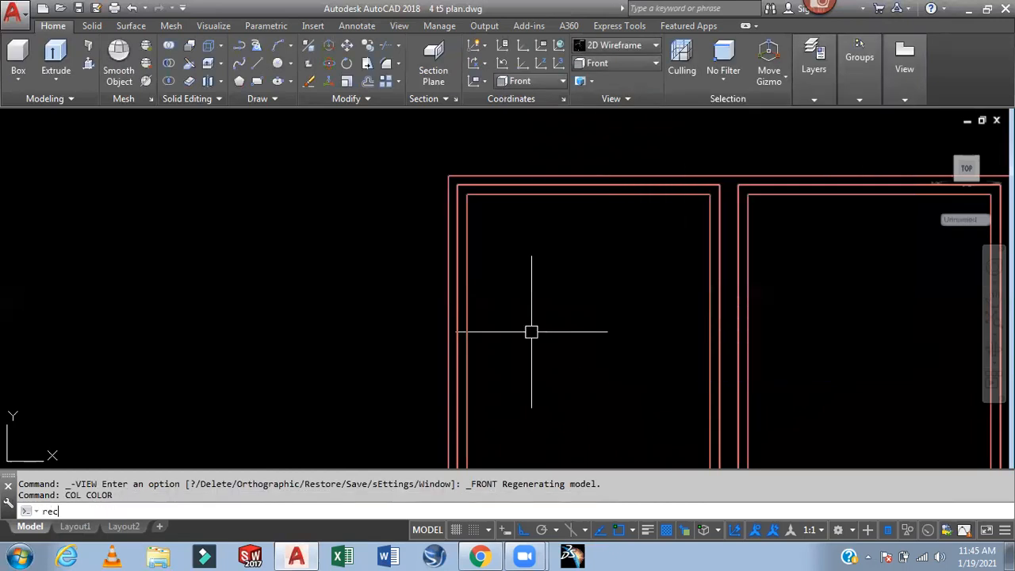
Try to draw a rectangle over the left window opening from its upper-left corner, and delete it
text(rec)
key(Return)
click(453, 182)
middle_drag(577, 347, 573, 152)
click(677, 411)
middle_drag(841, 277, 801, 273)
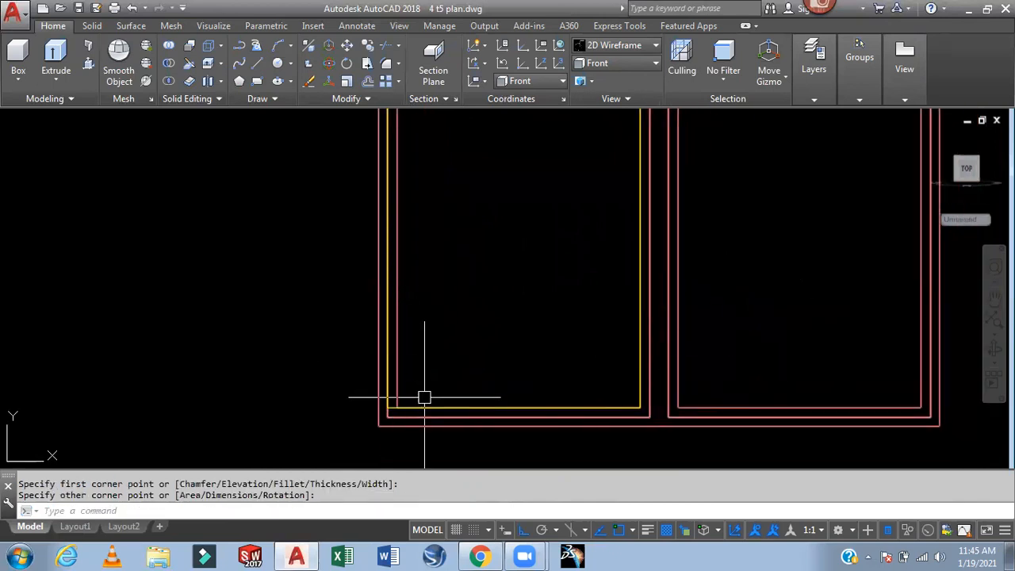
click(432, 406)
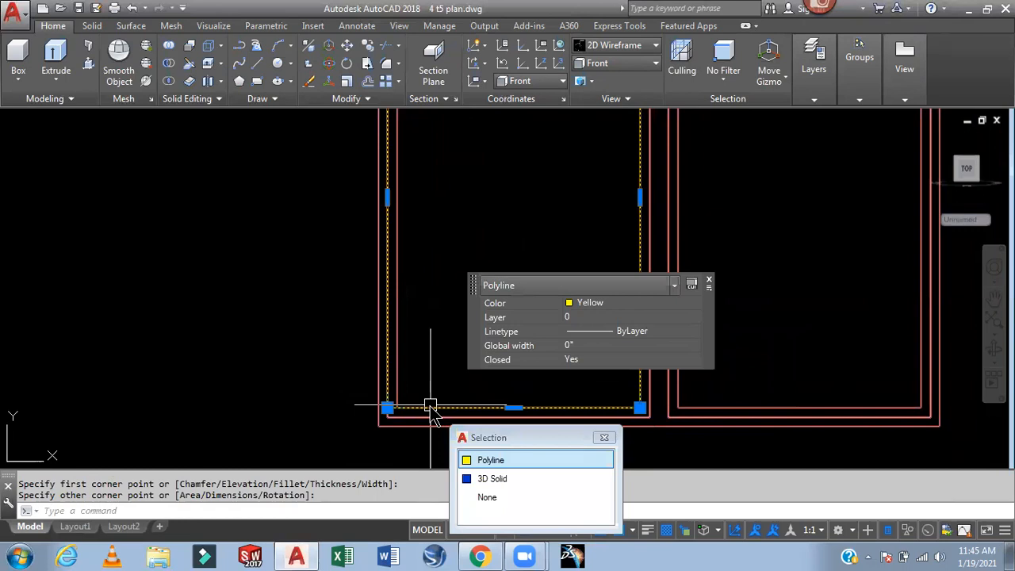
click(499, 462)
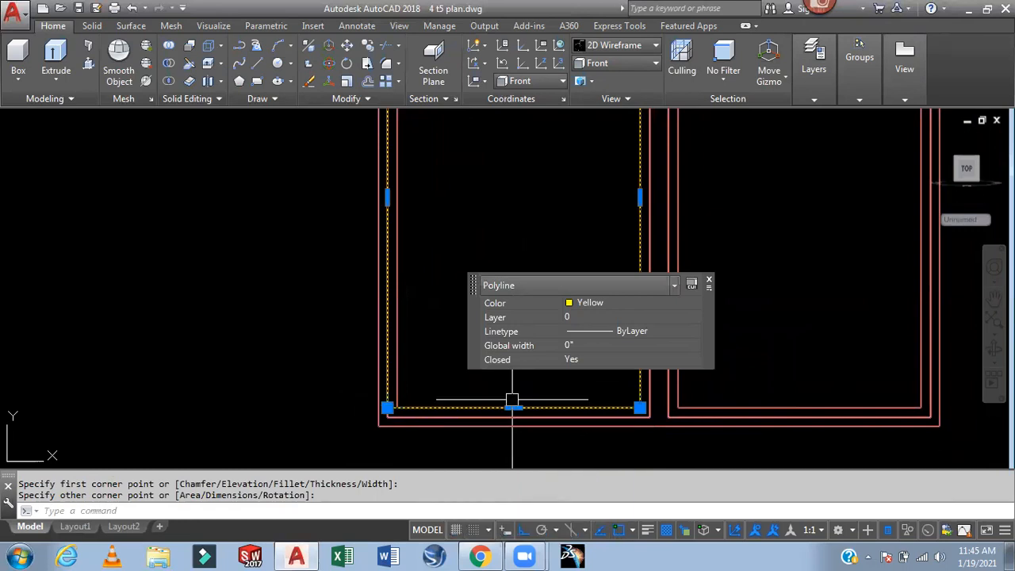
key(Delete)
Draw a rectangle on the left opening's middle outline, from its lower-left corner to its upper-right corner
text(rec)
key(Return)
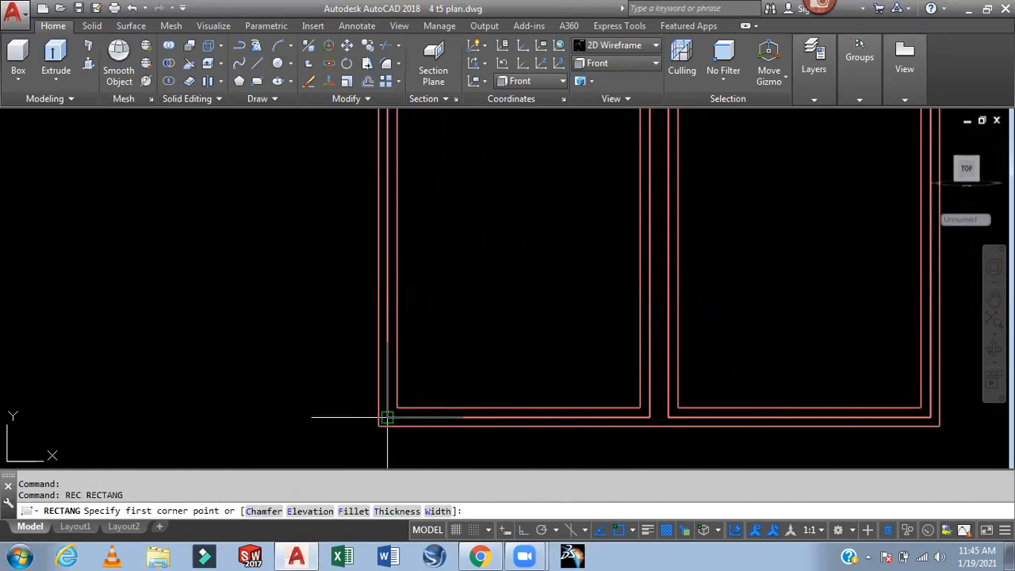
click(387, 417)
scroll(508, 233, down, 2)
middle_drag(507, 233, 467, 446)
scroll(547, 328, up, 2)
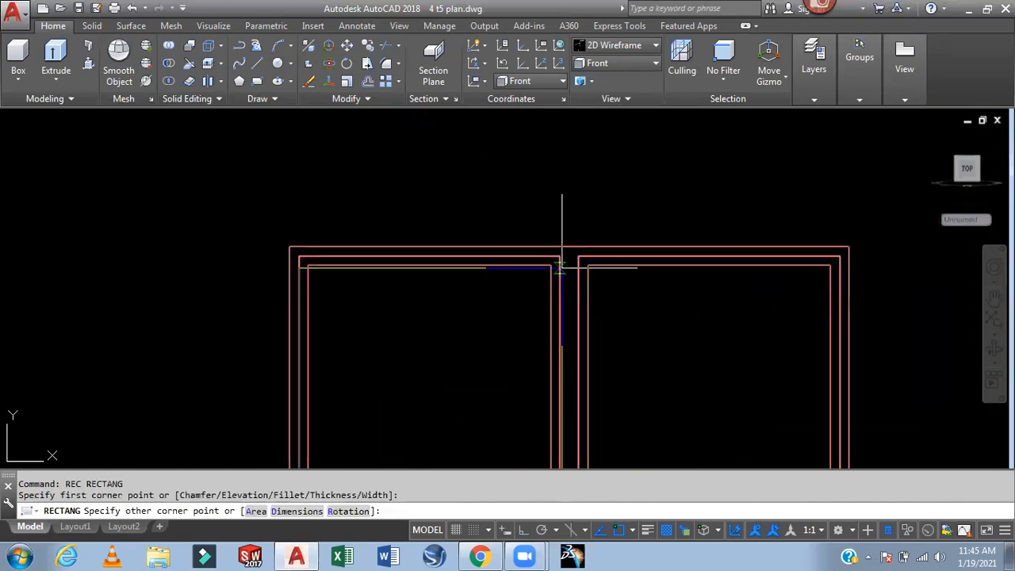
click(558, 257)
Draw a rectangle on the right opening's middle outline, from its upper-left corner to its lower-right corner
middle_drag(644, 314, 607, 267)
key(Return)
click(541, 208)
middle_drag(720, 357, 668, 165)
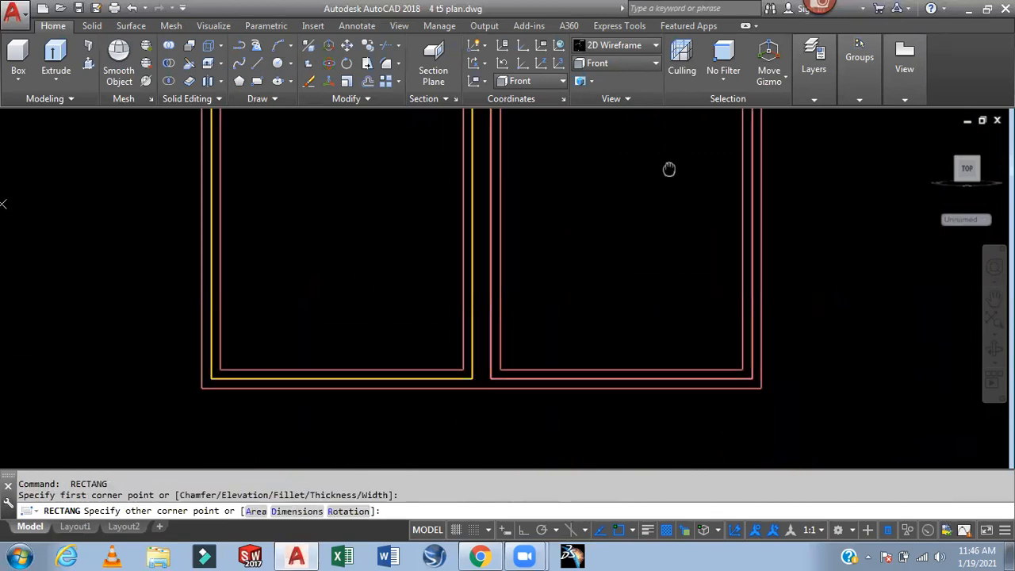
click(752, 376)
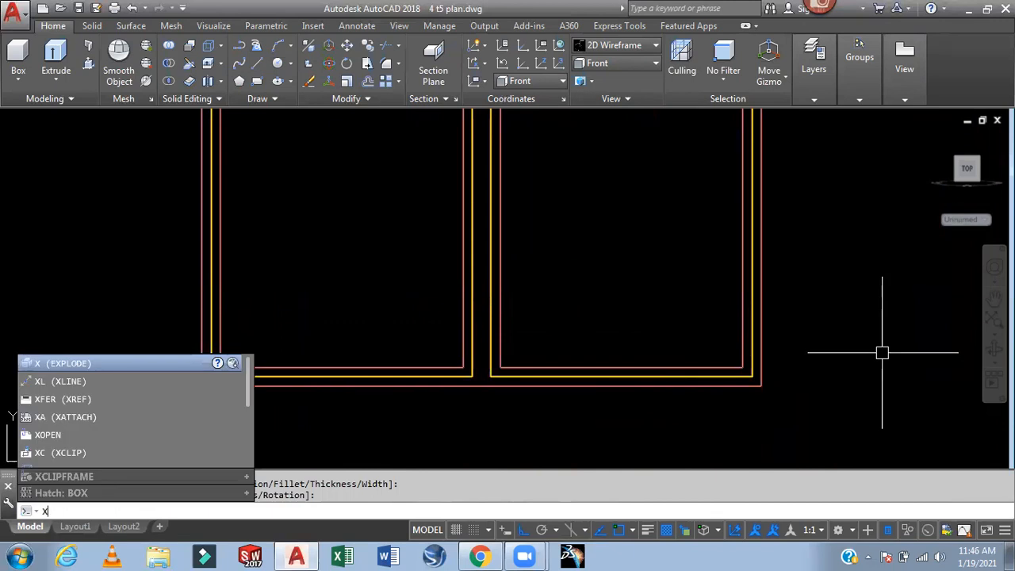
Extrude both yellow rectangles to a height of 1 inch
key(Escape)
text(ext)
key(Return)
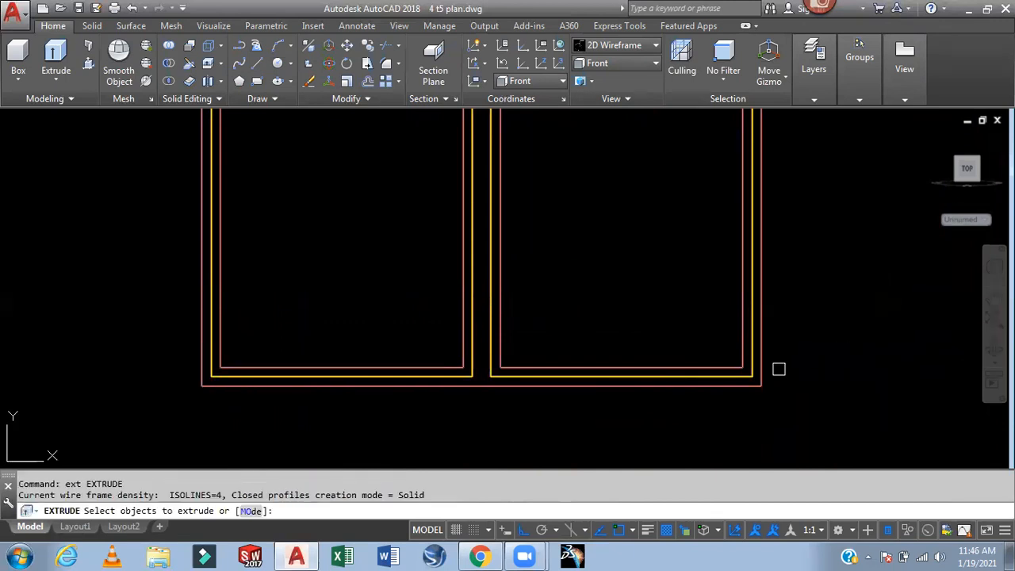
click(778, 369)
click(816, 426)
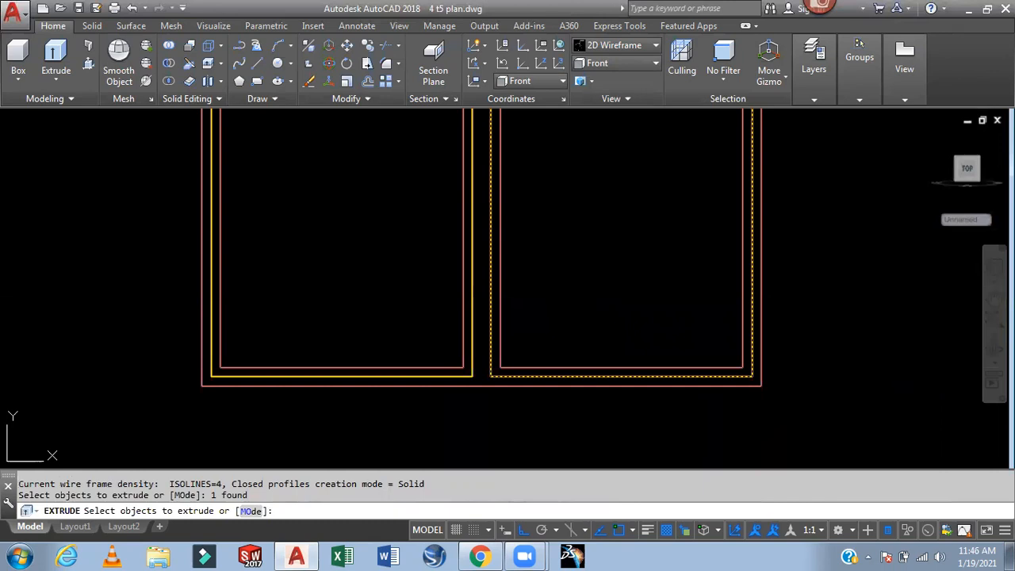
click(468, 374)
click(511, 423)
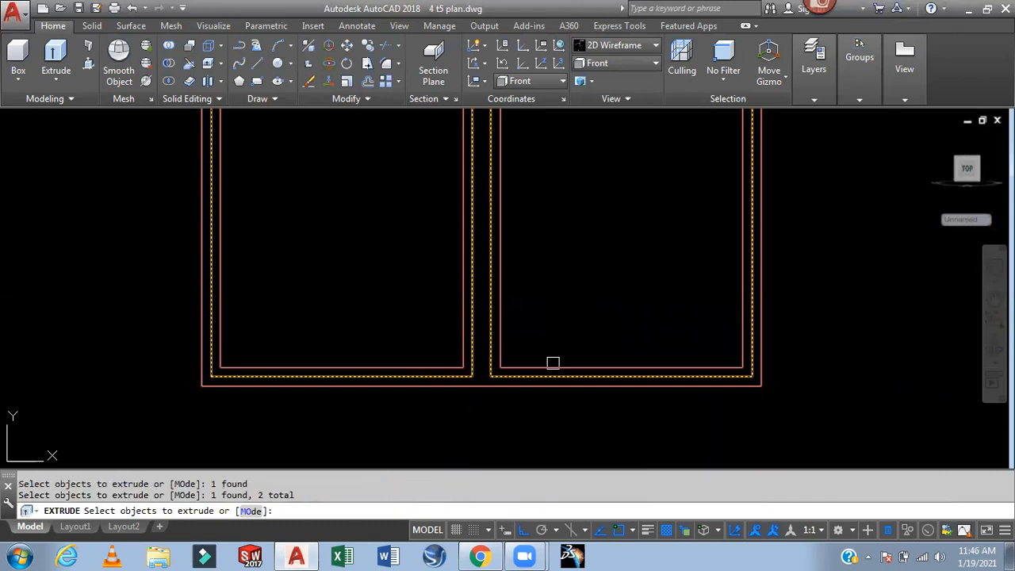
key(Return)
text(1)
key(Return)
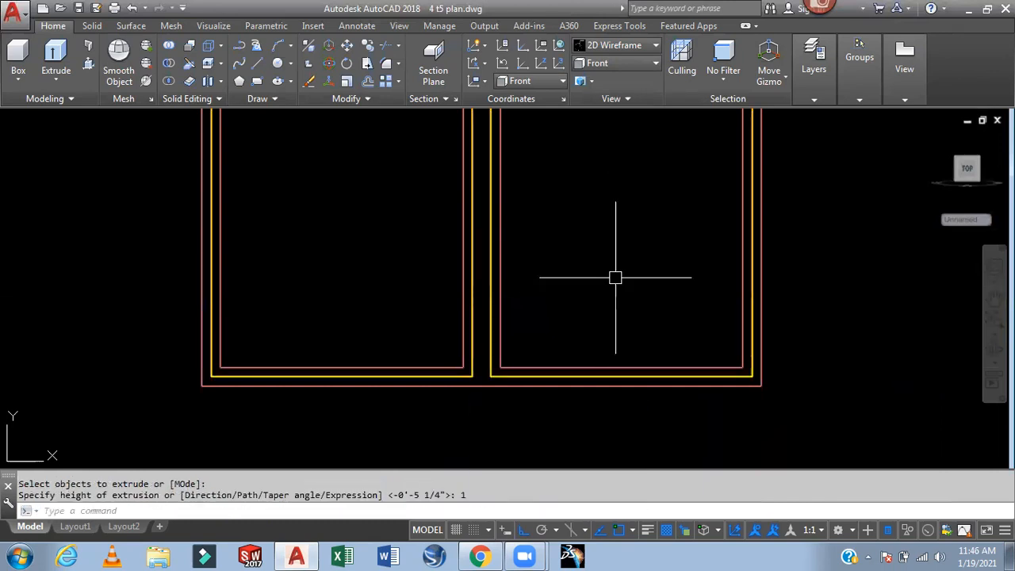
Show the window in the SW Isometric view with the Realistic visual style
click(634, 62)
click(625, 174)
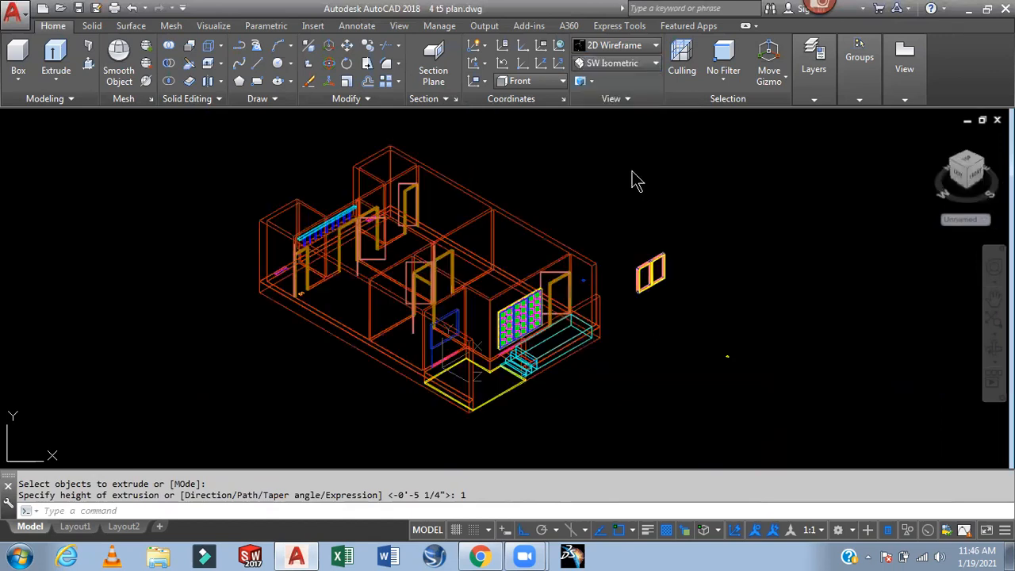
scroll(641, 247, up, 5)
scroll(641, 247, up, 6)
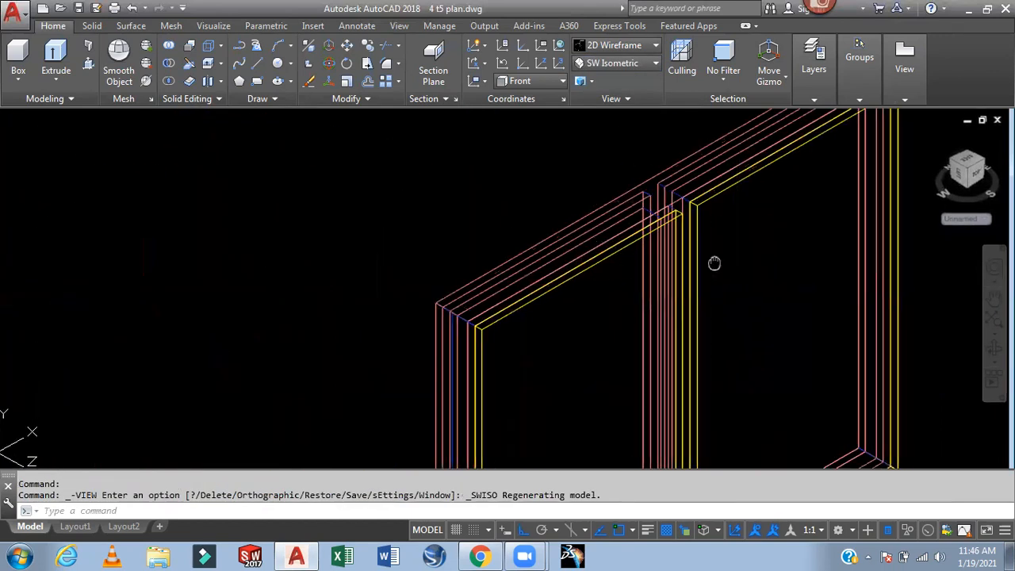
click(629, 49)
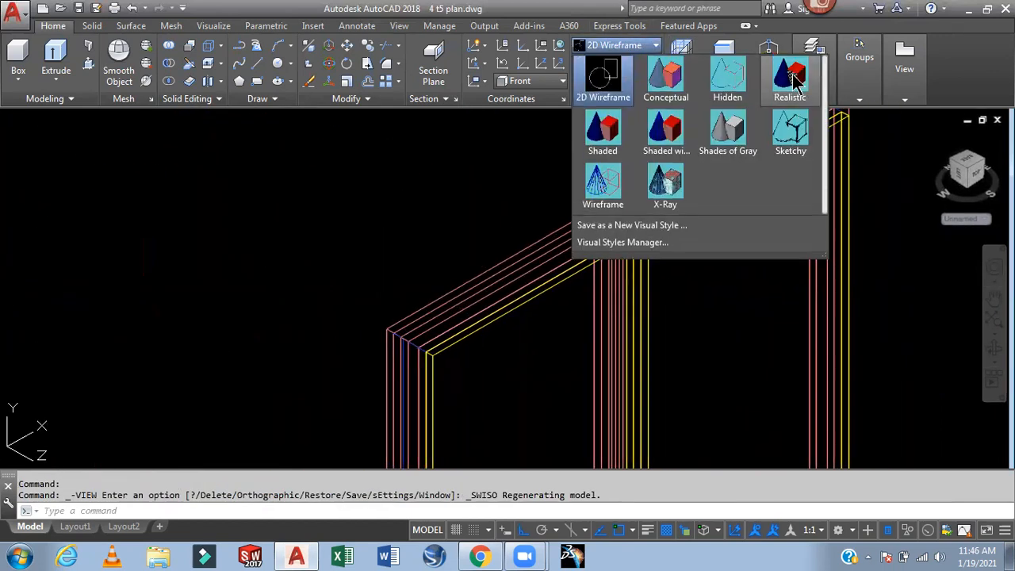
click(790, 83)
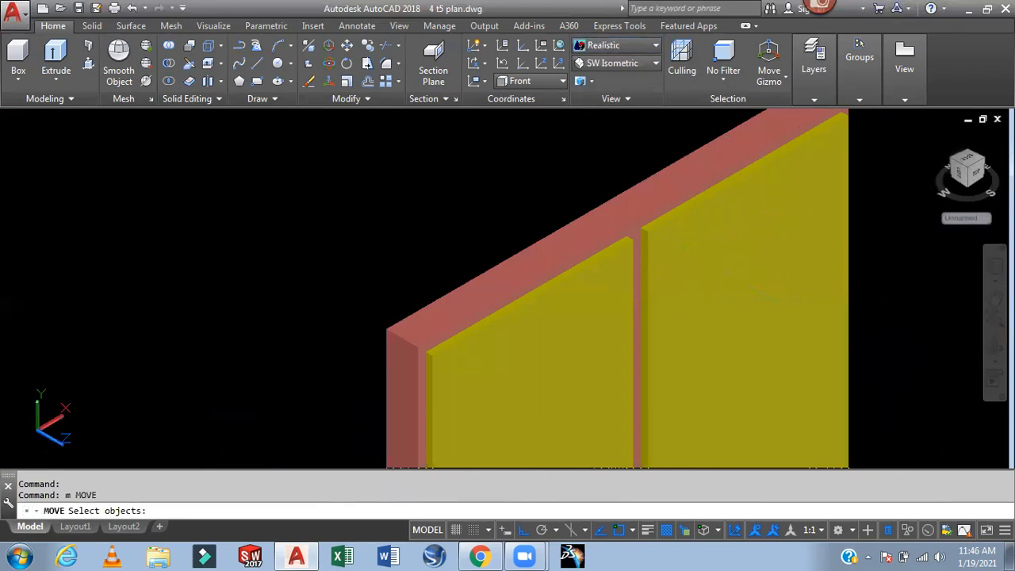
Move both yellow panels into the frame by their thickness, from the left panel's front upper-right corner to the matching back corner
click(603, 285)
click(650, 238)
click(668, 344)
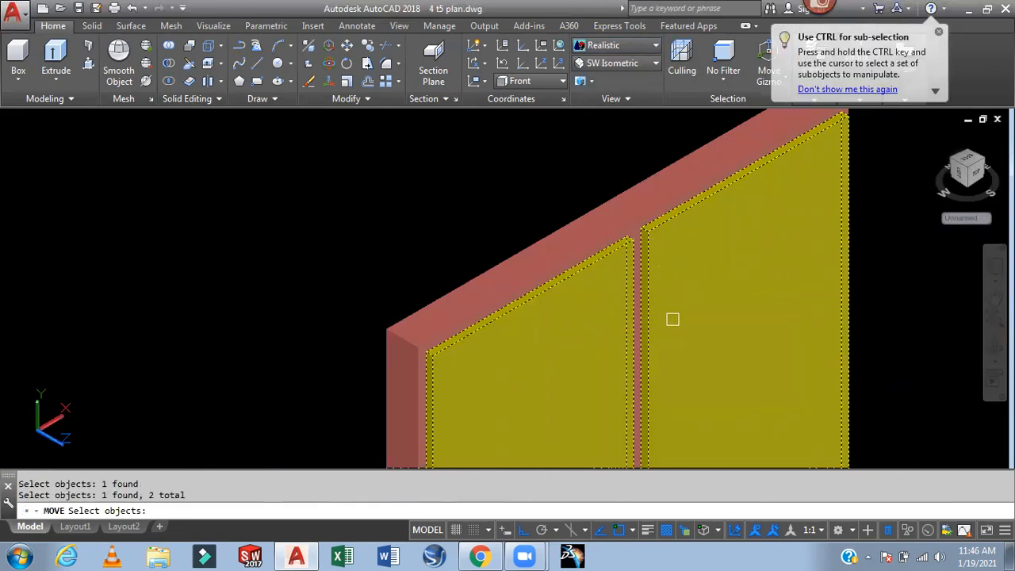
key(Return)
scroll(617, 293, up, 4)
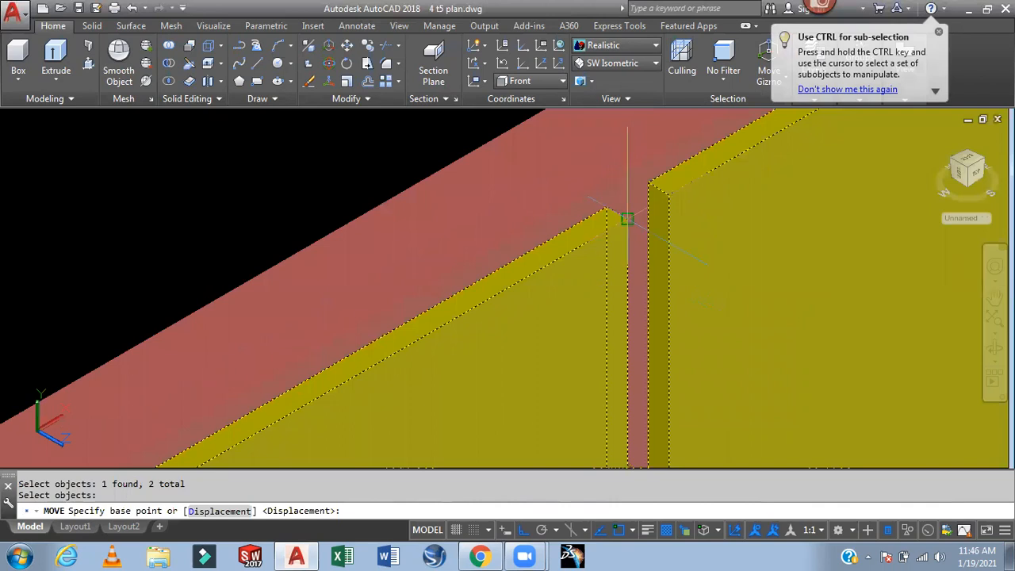
click(627, 219)
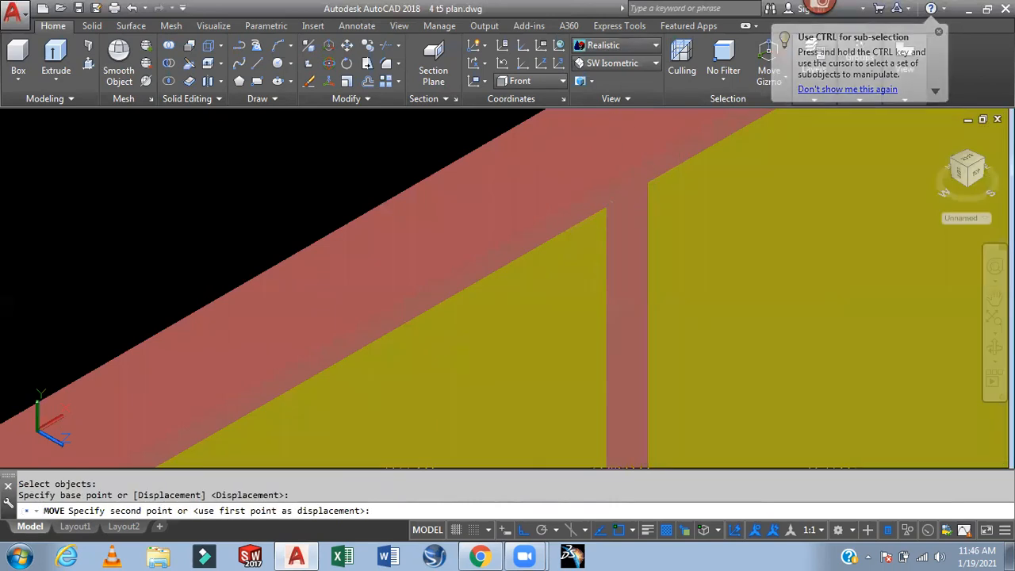
click(609, 206)
scroll(682, 230, down, 5)
middle_drag(872, 279, 750, 245)
click(627, 244)
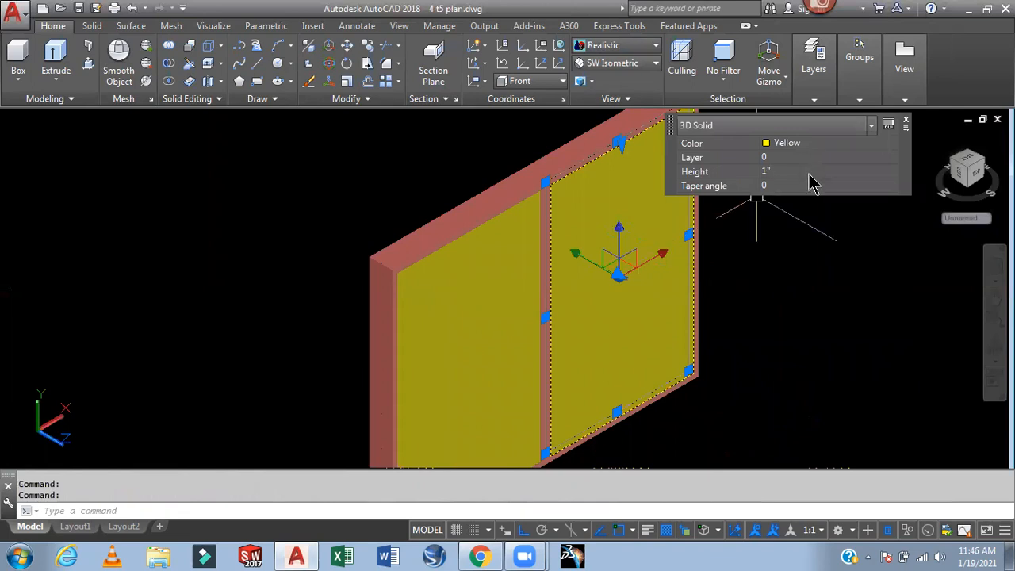
key(Escape)
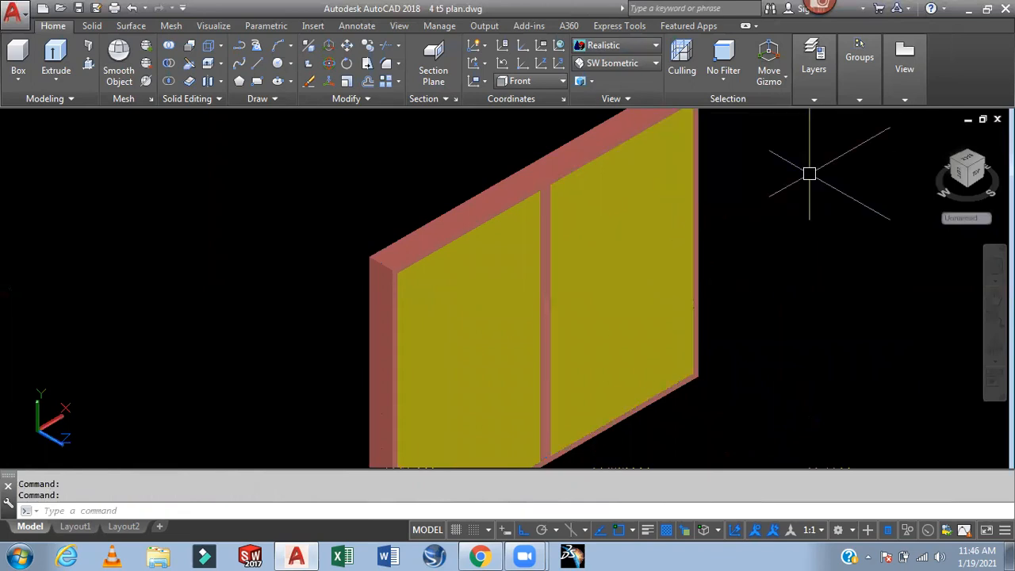
key(Escape)
Apply the Gold glazing material from the Autodesk Library's Glass category to both yellow window panels
text(c)
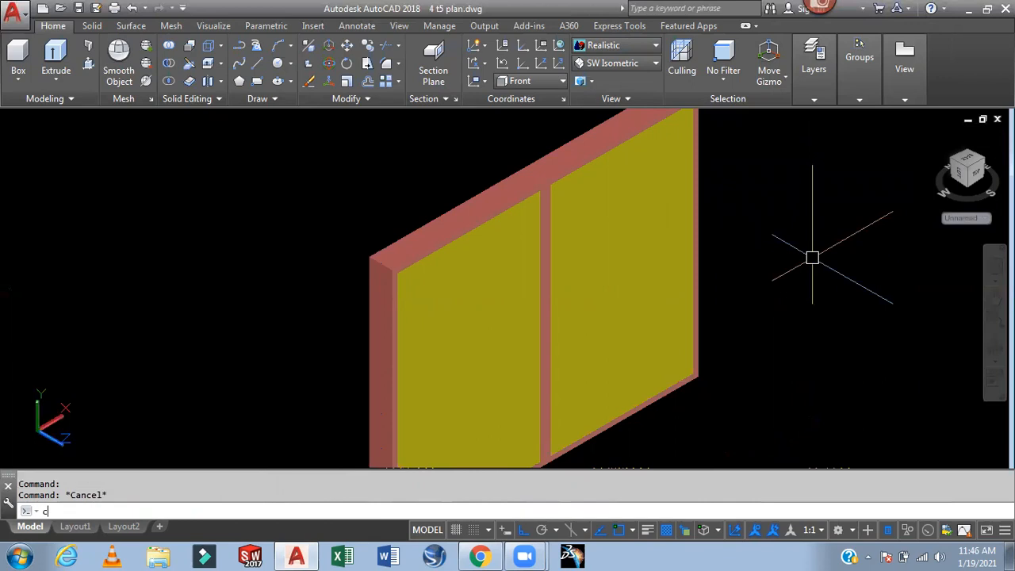
text(at)
key(Return)
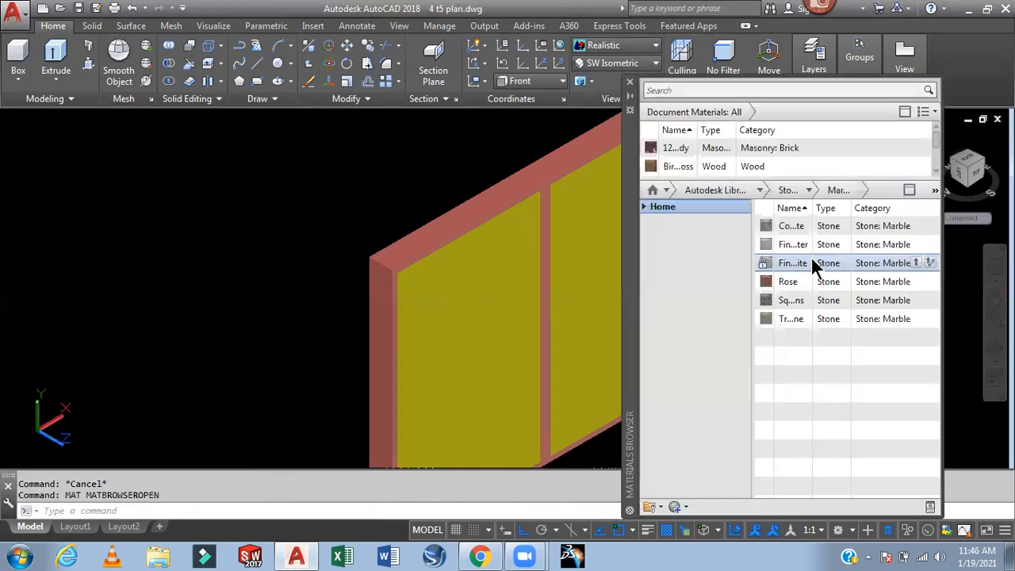
click(759, 190)
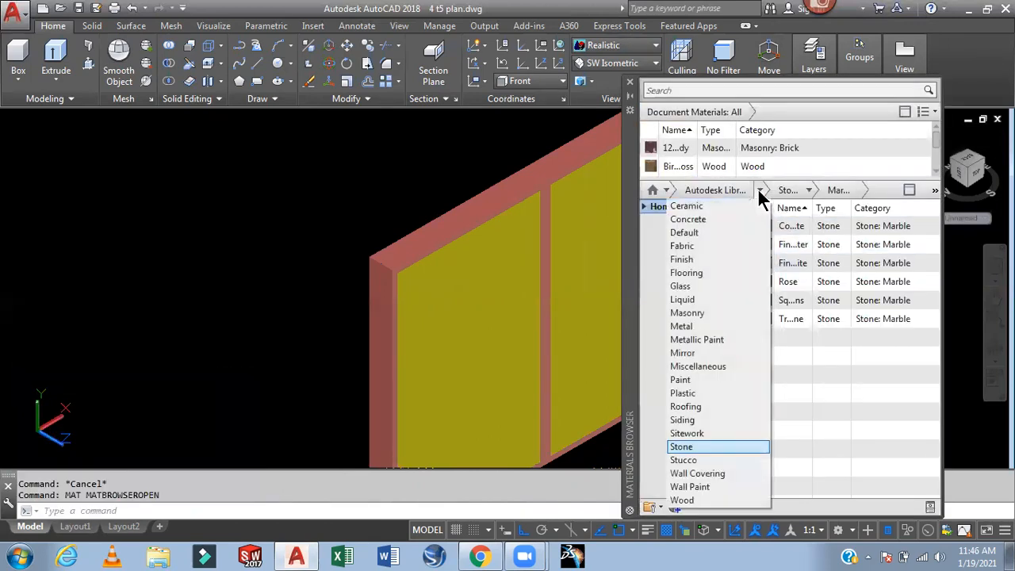
click(716, 286)
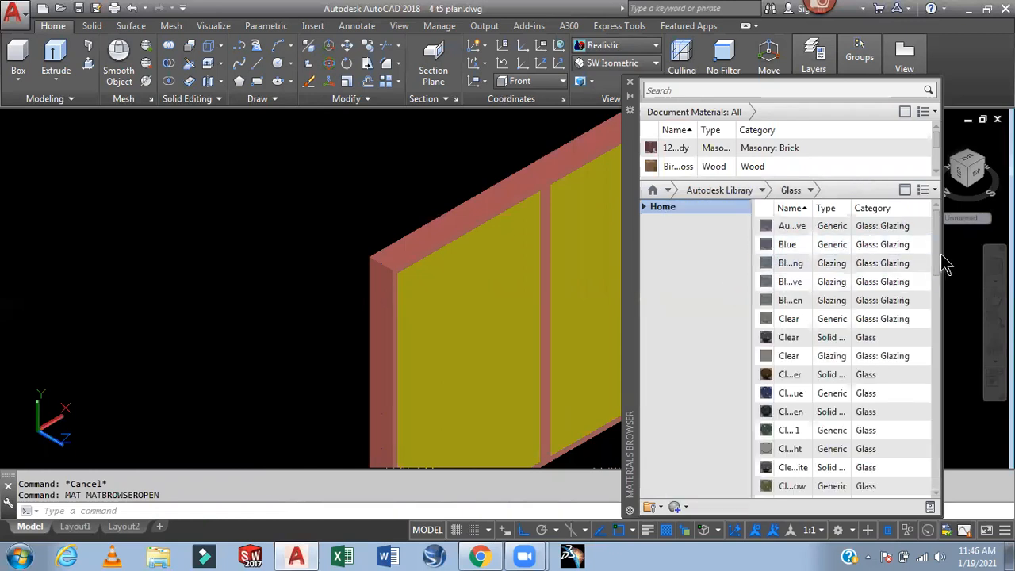
drag(937, 267, 934, 369)
drag(767, 416, 516, 396)
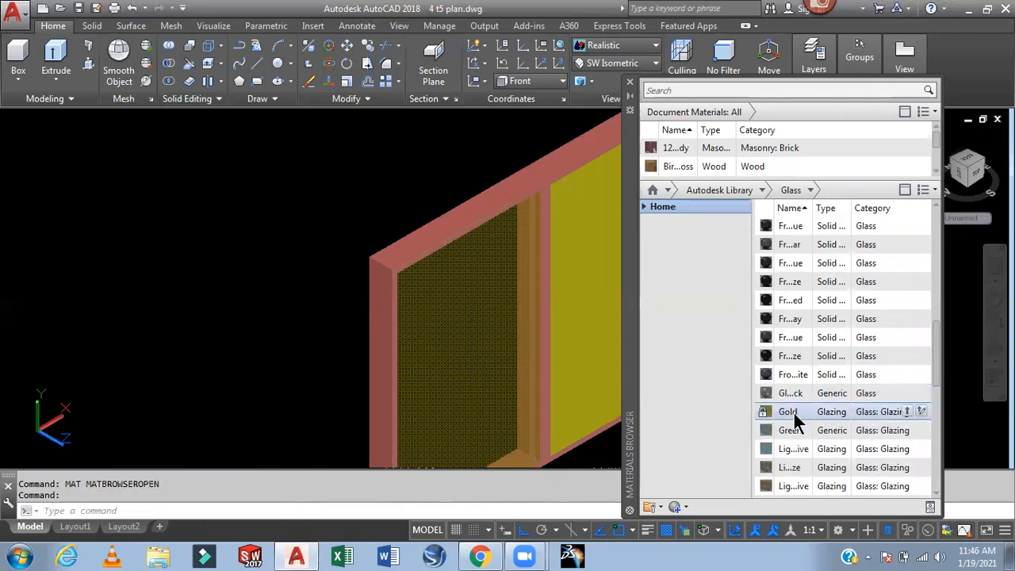
drag(793, 411, 613, 355)
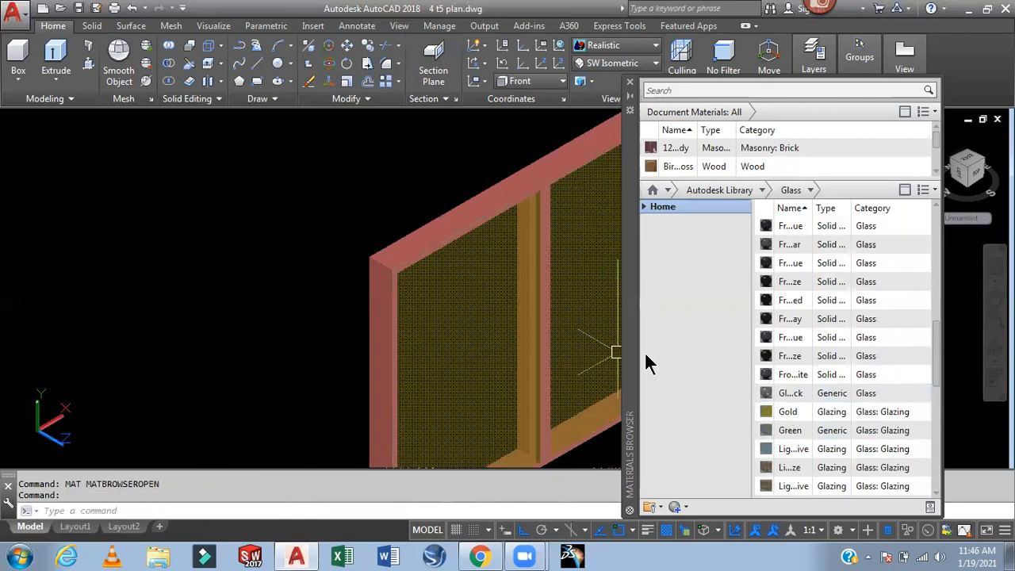
click(630, 84)
Move the complete window by its lower-left corner into the lower-left corner of the empty wall opening behind the marble floor
scroll(779, 272, down, 5)
middle_drag(867, 293, 881, 229)
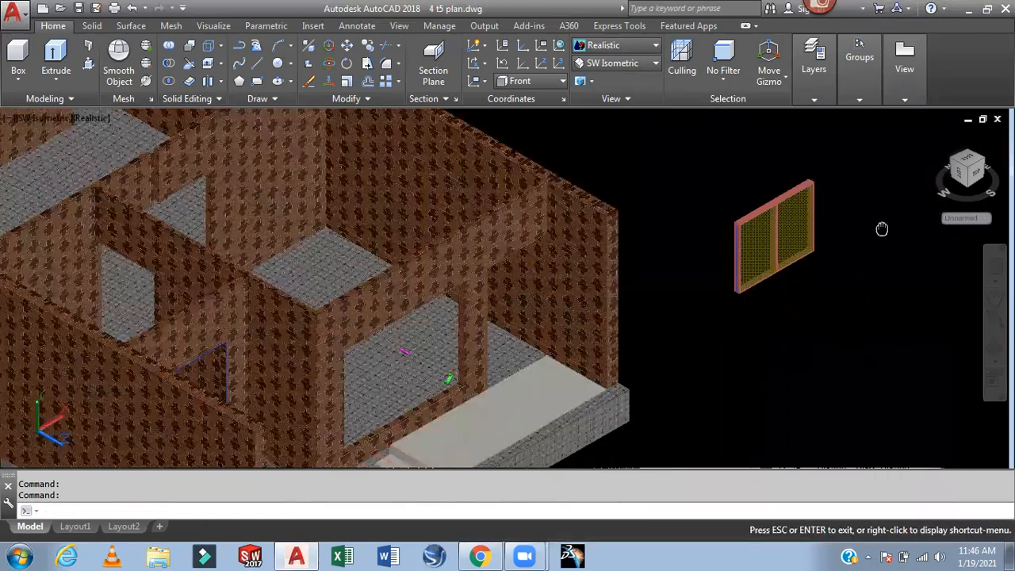
shift+middle_drag(865, 336, 836, 237)
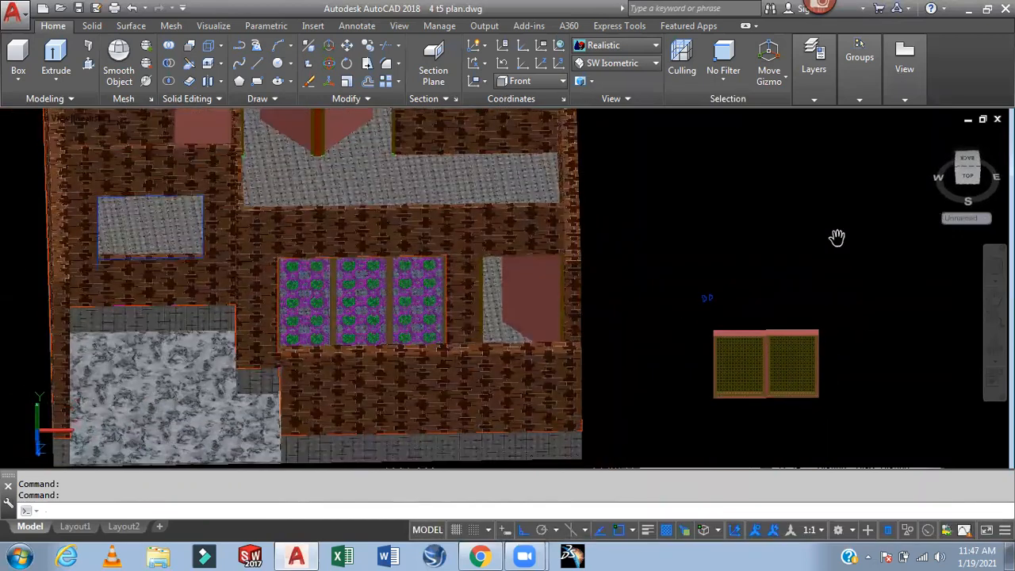
text(m)
key(Return)
click(865, 306)
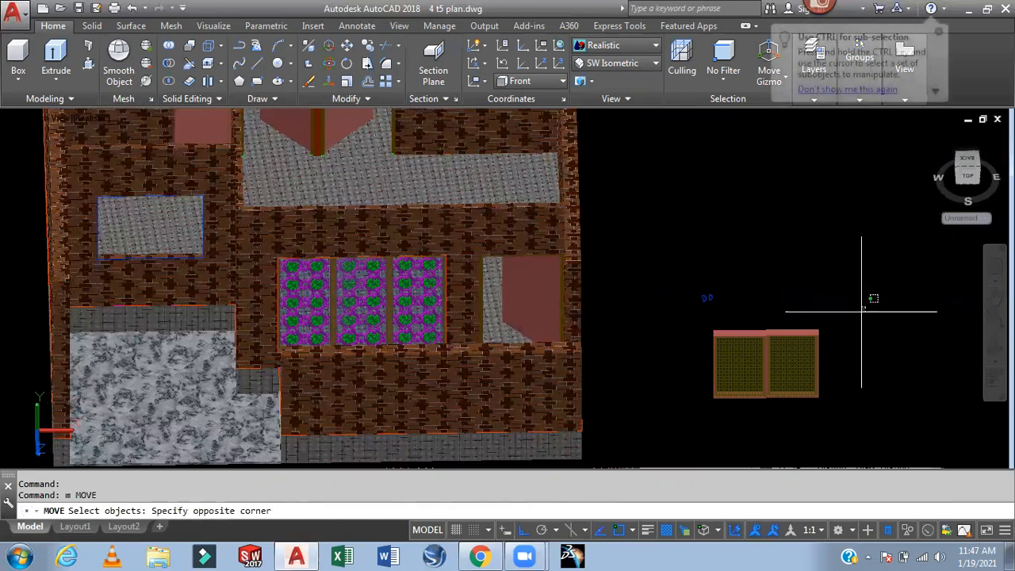
click(702, 432)
scroll(690, 410, up, 5)
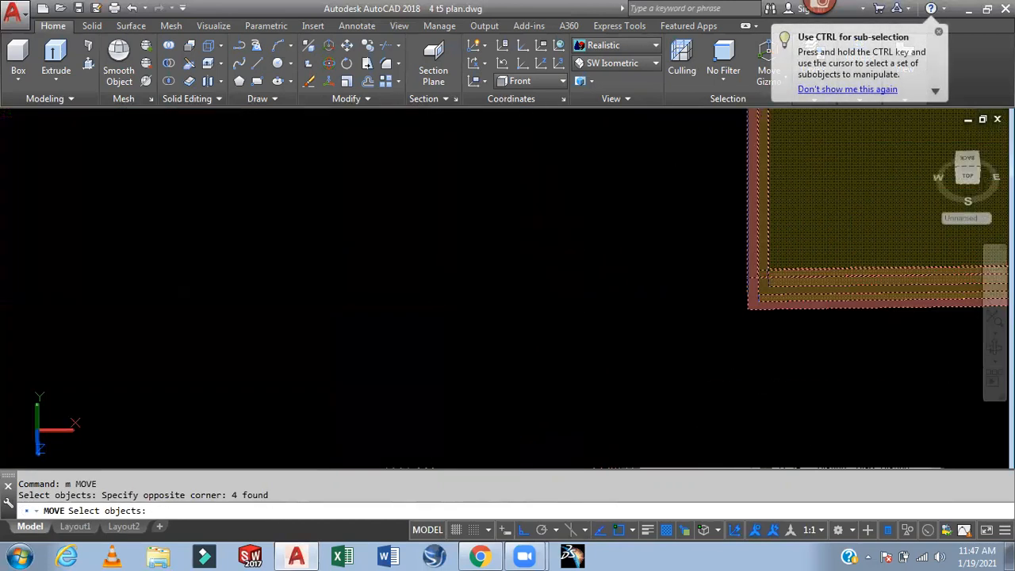
key(Return)
click(748, 310)
middle_drag(673, 352, 896, 349)
drag(896, 349, 914, 330)
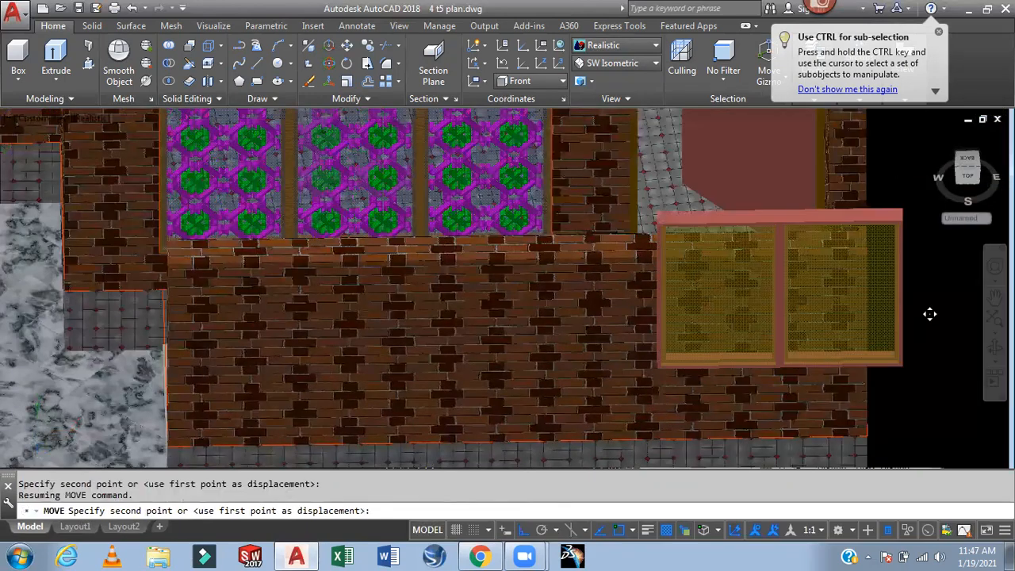
scroll(668, 335, down, 4)
scroll(329, 194, up, 4)
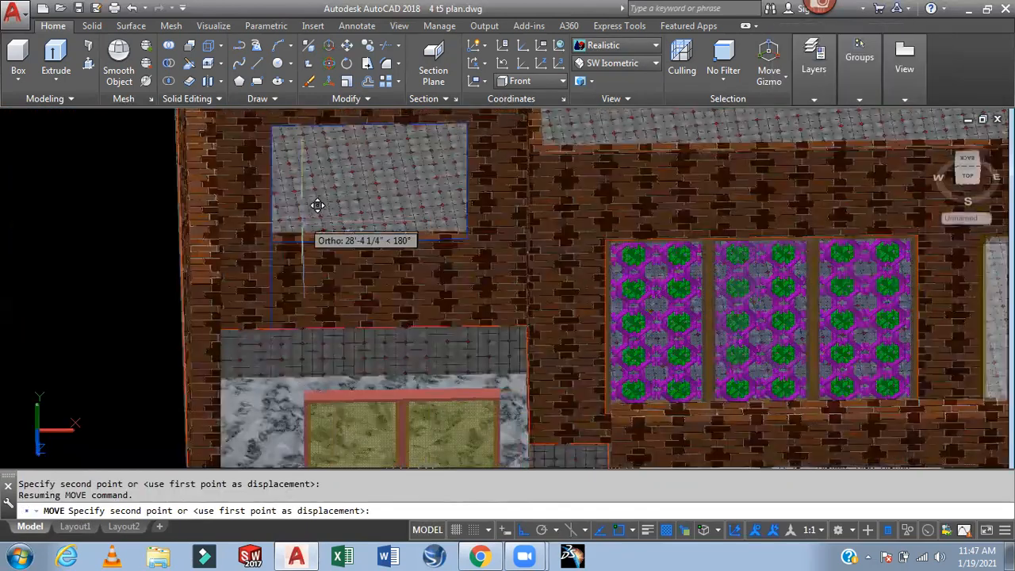
click(286, 225)
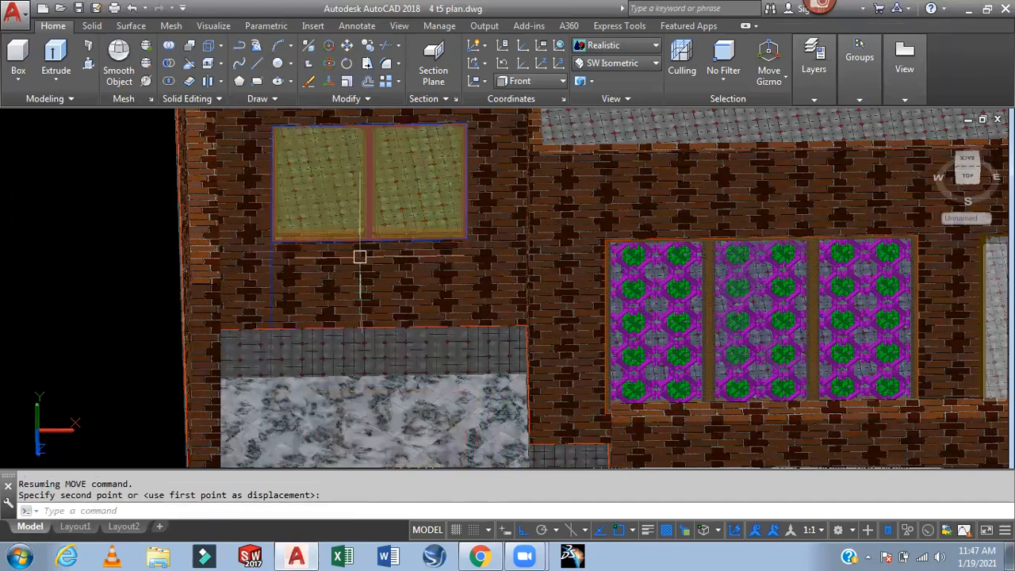
Inspect the fitted window in the house from several angles, and return the model to the Top view
scroll(851, 367, down, 5)
shift+middle_drag(851, 367, 912, 335)
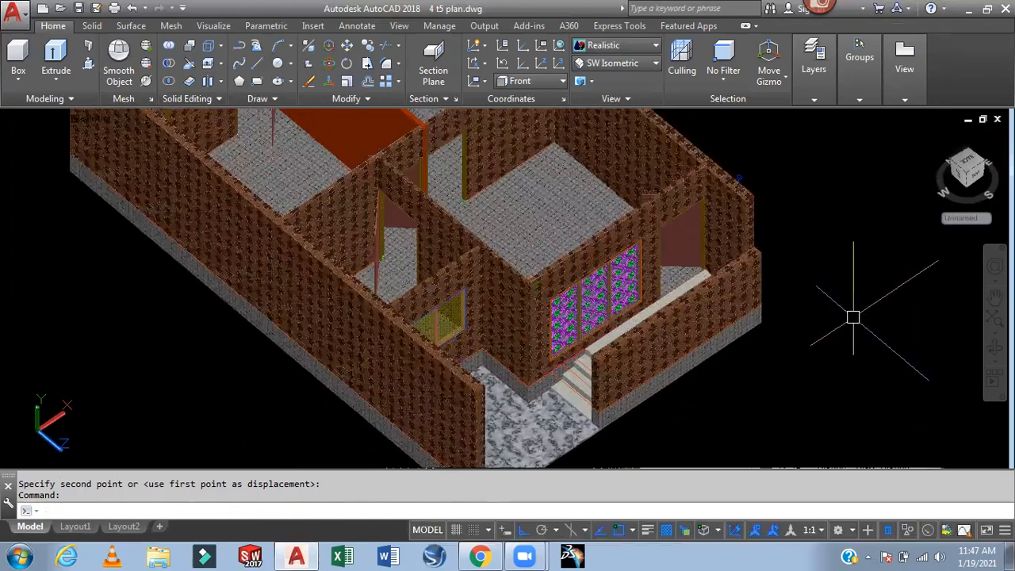
mouse_move(858, 319)
shift+middle_down()
mouse_move(901, 313)
mouse_move(862, 331)
mouse_move(852, 325)
shift+middle_up()
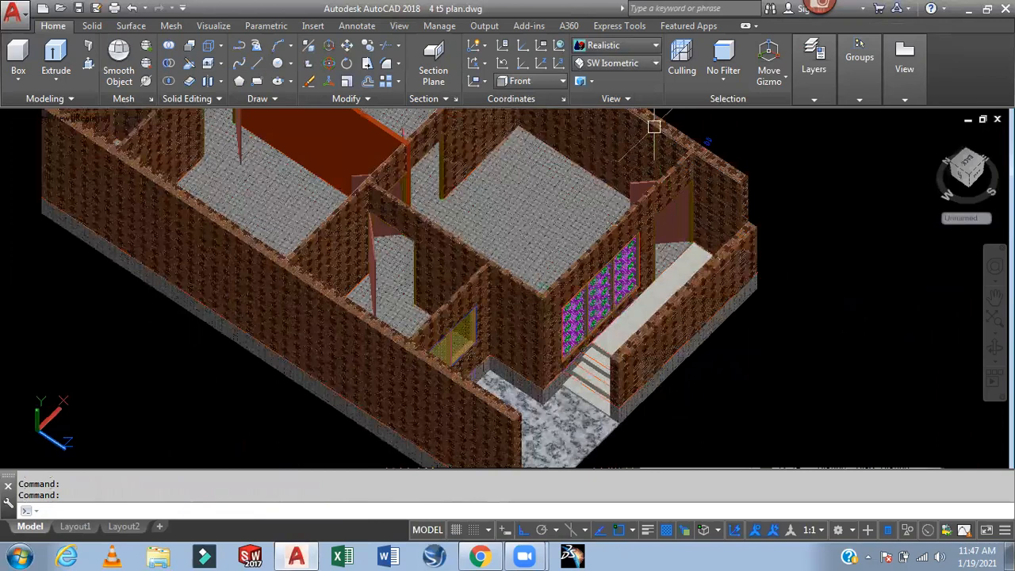
click(614, 63)
click(610, 79)
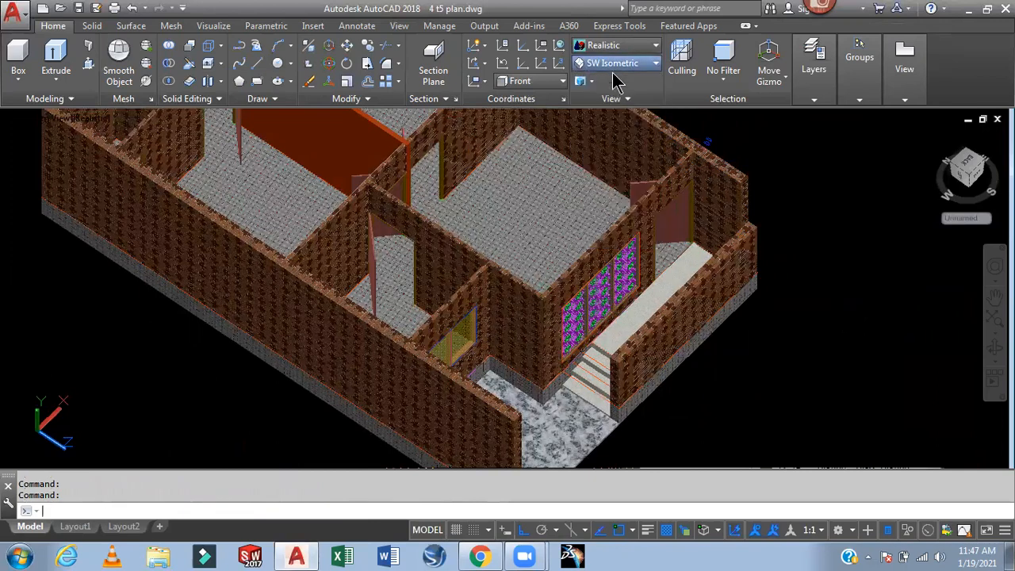
click(615, 45)
click(598, 119)
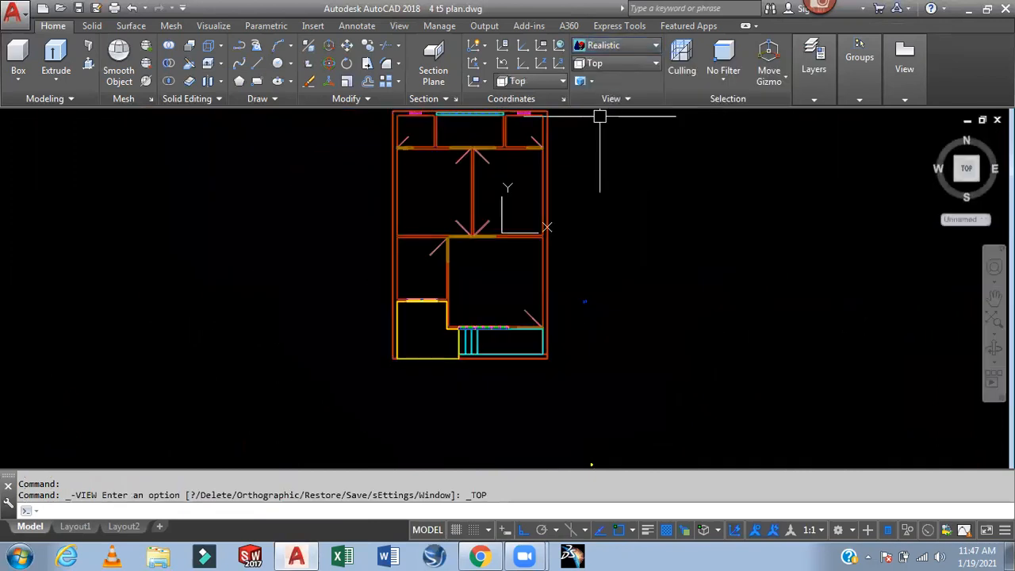
In 2D Wireframe, draw a rectangle of length 2' and width 10' from the upper-left inner corner of the room behind the new window
scroll(405, 238, up, 3)
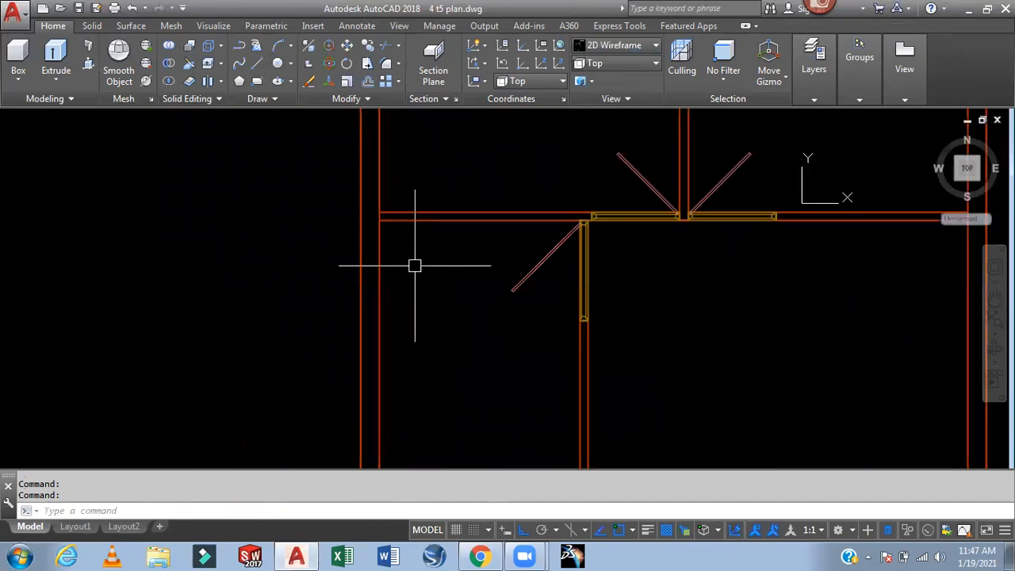
text(rec)
key(Return)
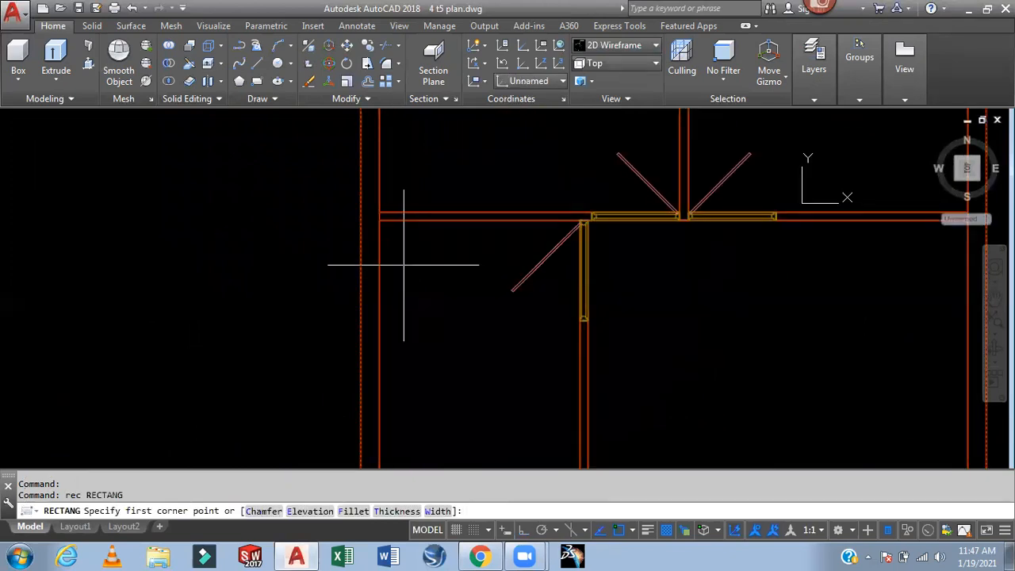
click(378, 222)
scroll(408, 302, down, 4)
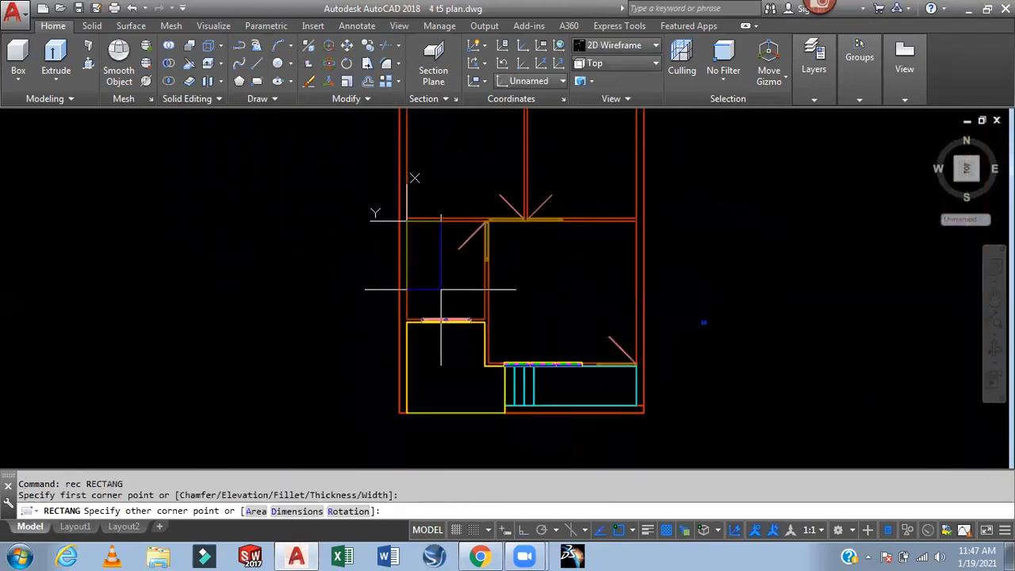
text(d)
key(Return)
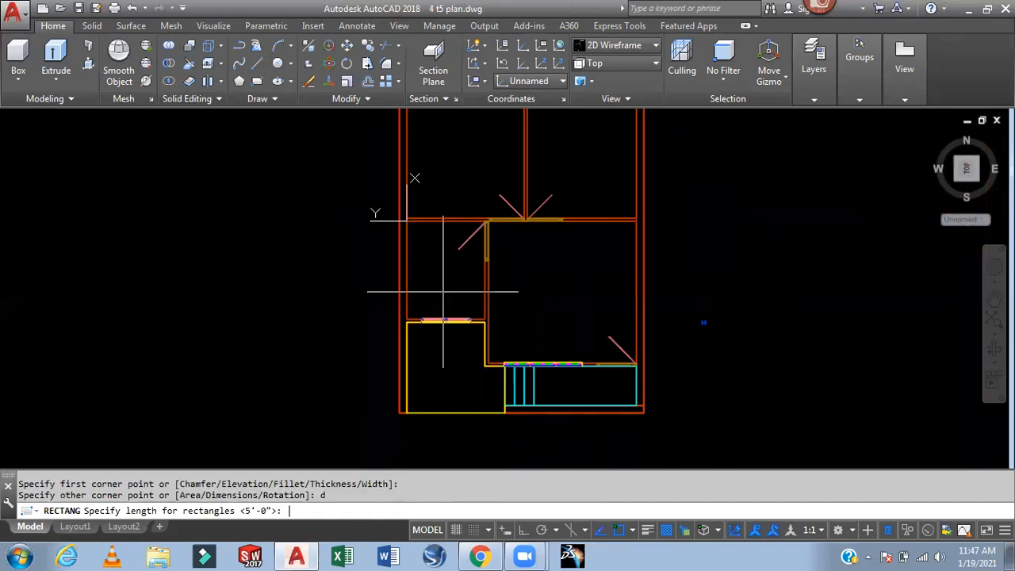
scroll(443, 292, up, 4)
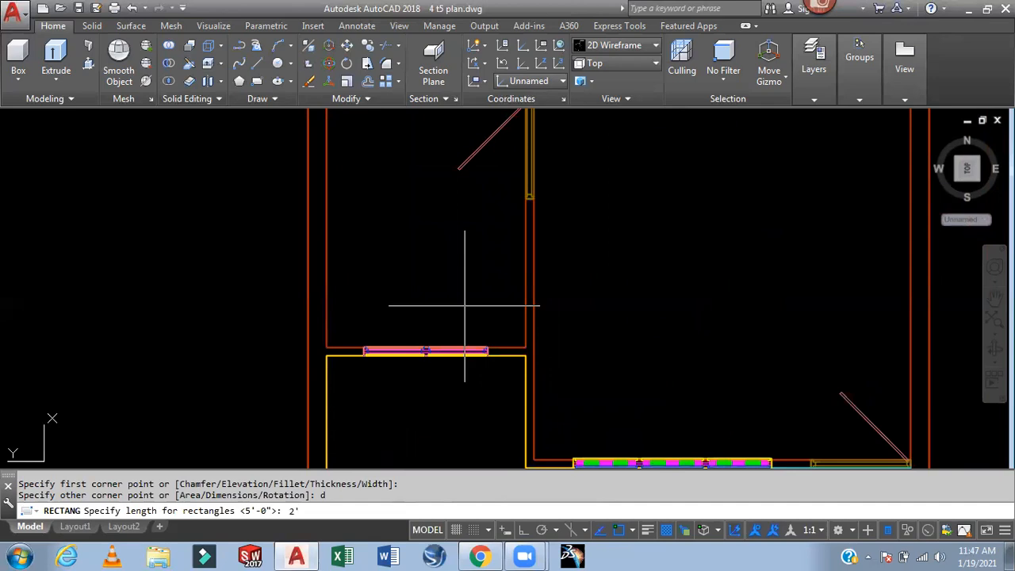
key(Return)
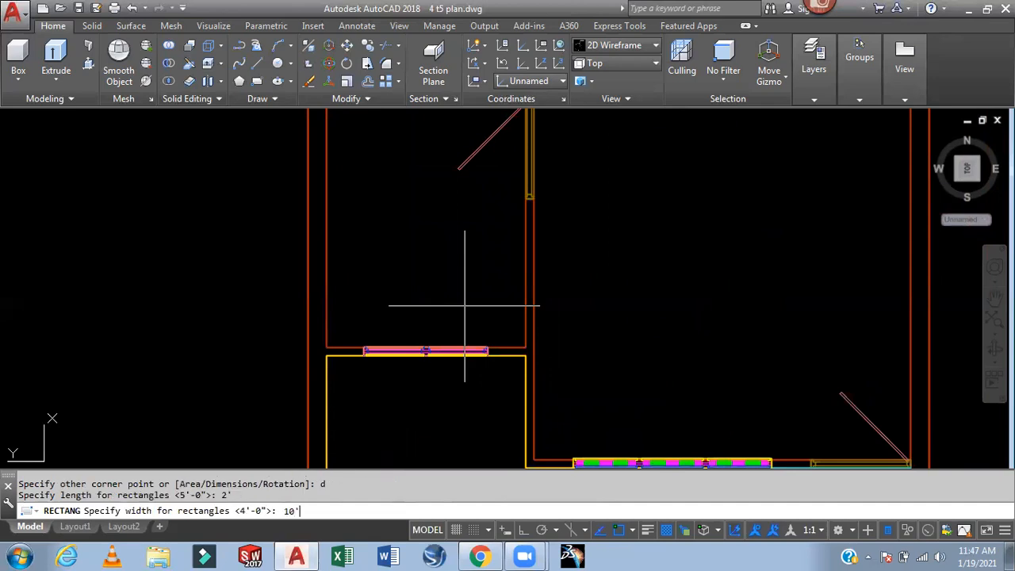
text(10')
key(Return)
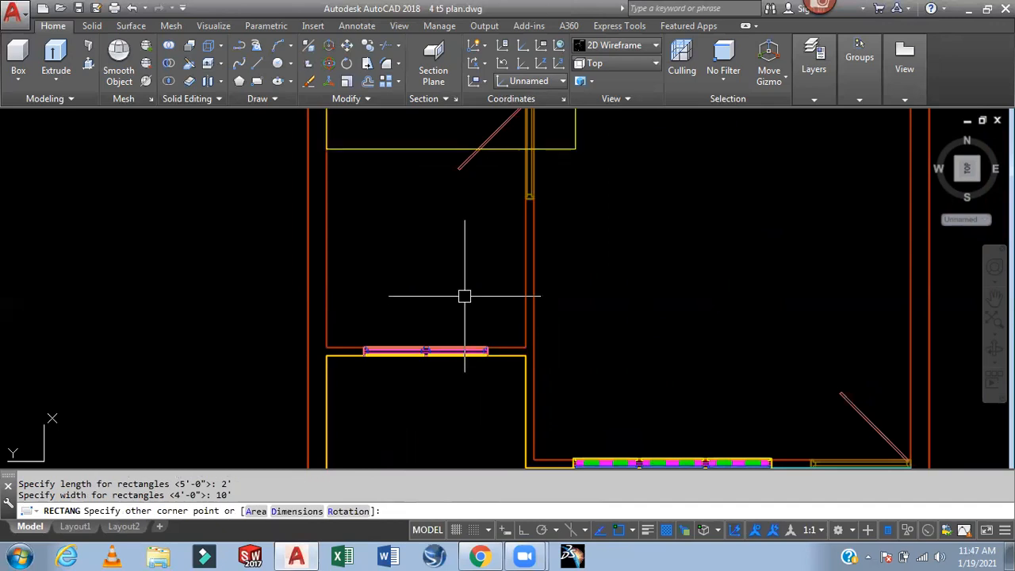
scroll(585, 278, down, 2)
scroll(611, 269, up, 4)
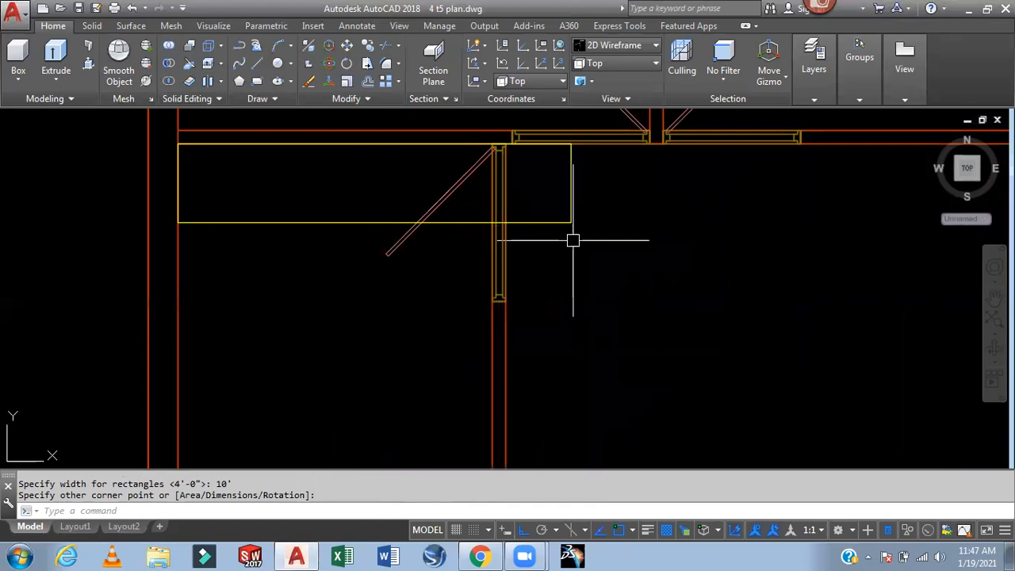
Rotate the new rectangle 90 degrees clockwise about its lower-right corner so it stands lengthwise in plan
text(ro)
key(Return)
click(569, 224)
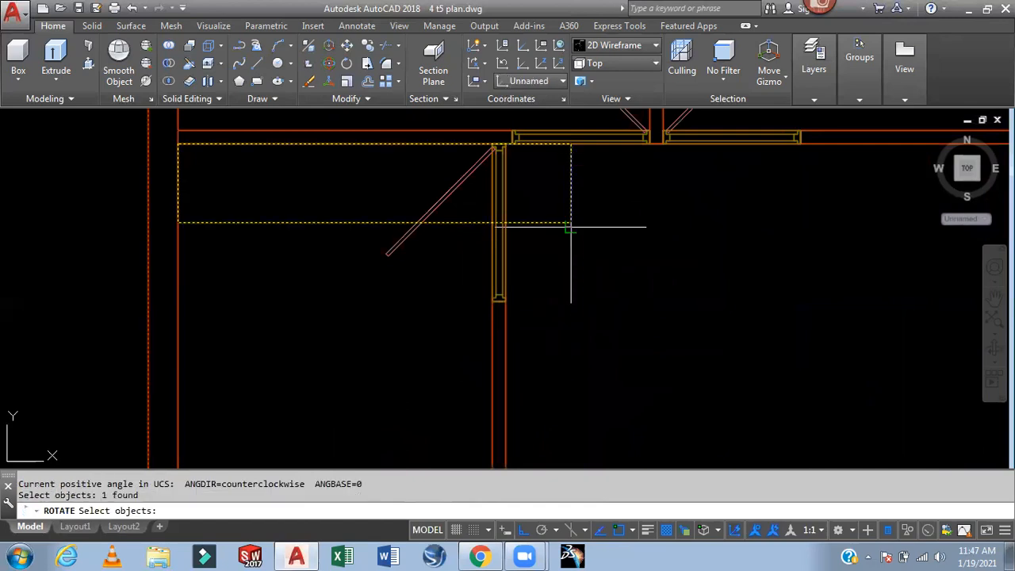
key(Return)
click(571, 222)
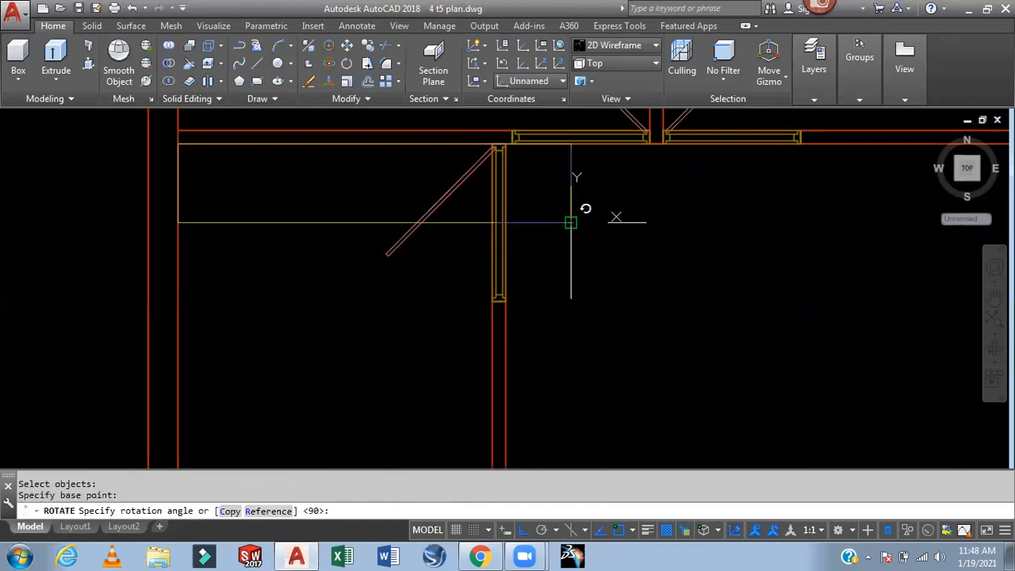
click(584, 301)
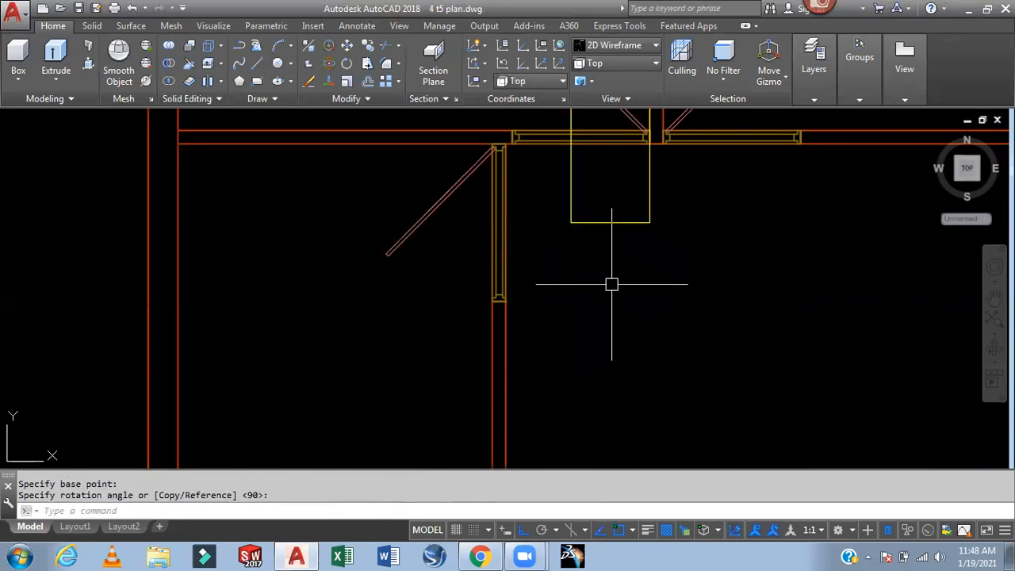
Move the rotated rectangle by its lower-left corner to the room's lower-left inner corner, along the left wall
click(594, 222)
key(Return)
click(571, 223)
scroll(414, 346, down, 2)
middle_drag(415, 345, 625, 227)
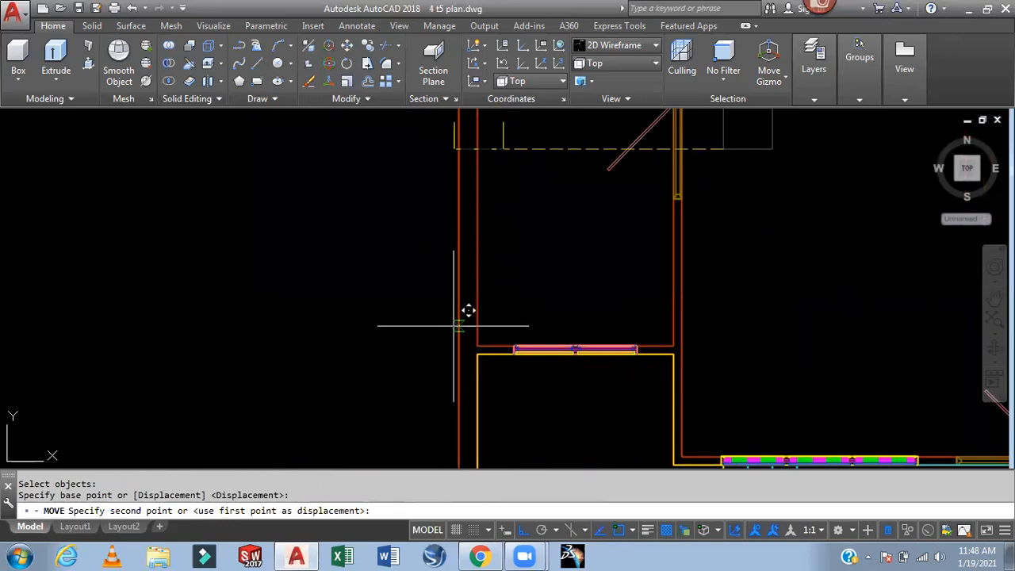
scroll(475, 325, up, 3)
click(500, 370)
scroll(666, 276, down, 2)
middle_drag(692, 276, 572, 413)
middle_drag(588, 363, 521, 294)
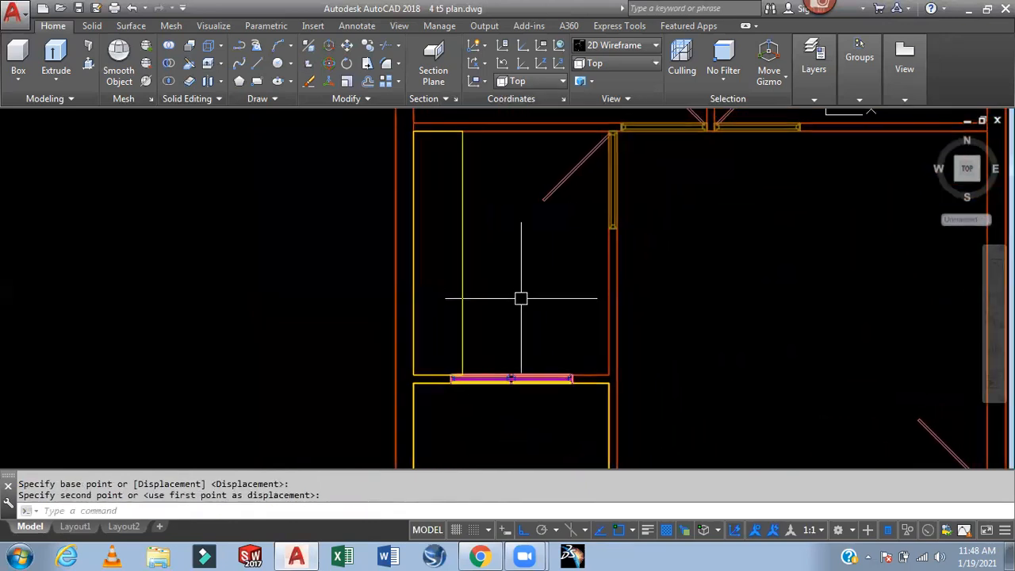
Draw a rectangle of length 6' and width 2' along the window wall, starting from the long rectangle's lower-right corner
scroll(480, 342, up, 2)
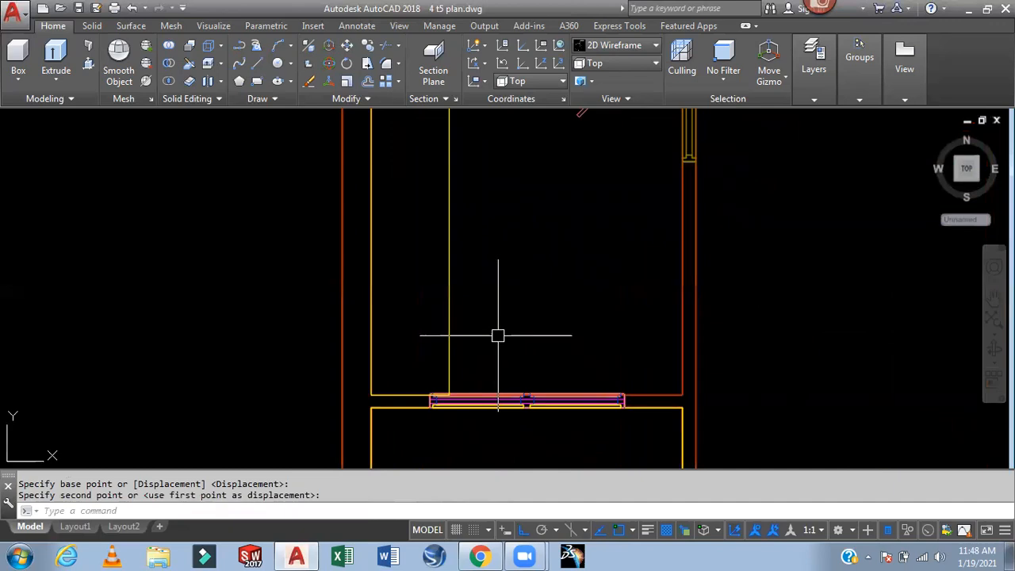
text(rec)
key(Return)
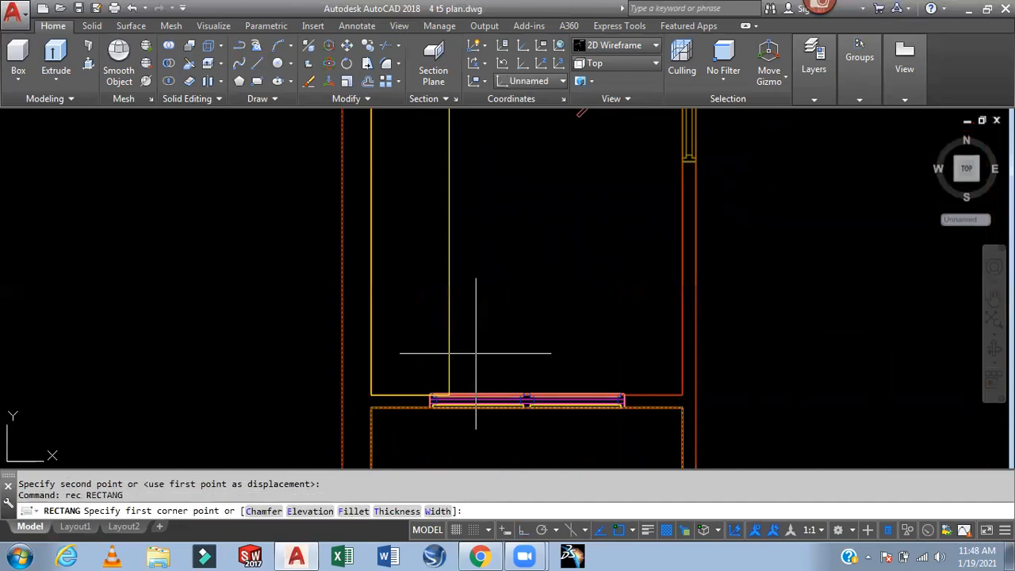
click(449, 394)
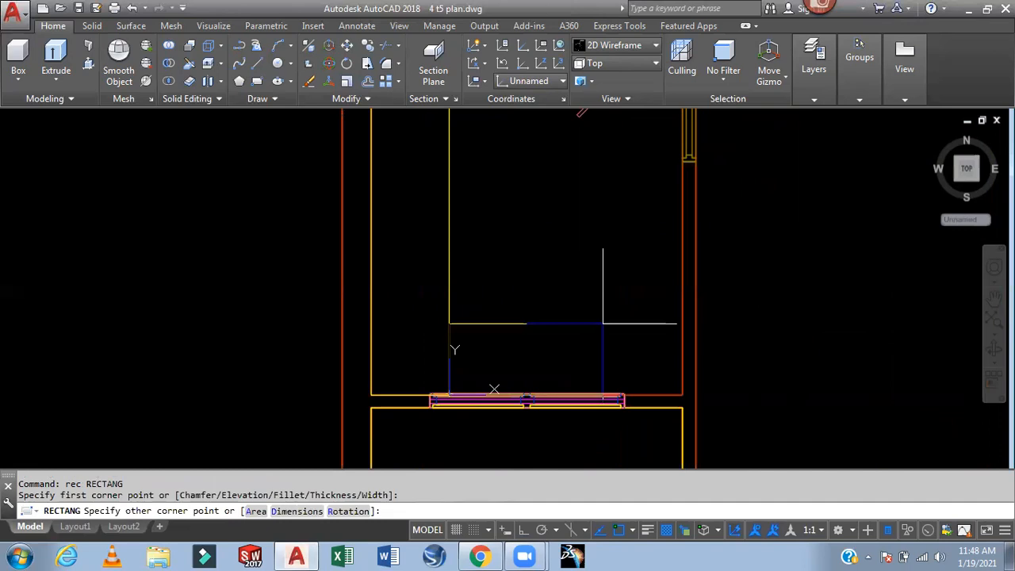
text(d)
key(Return)
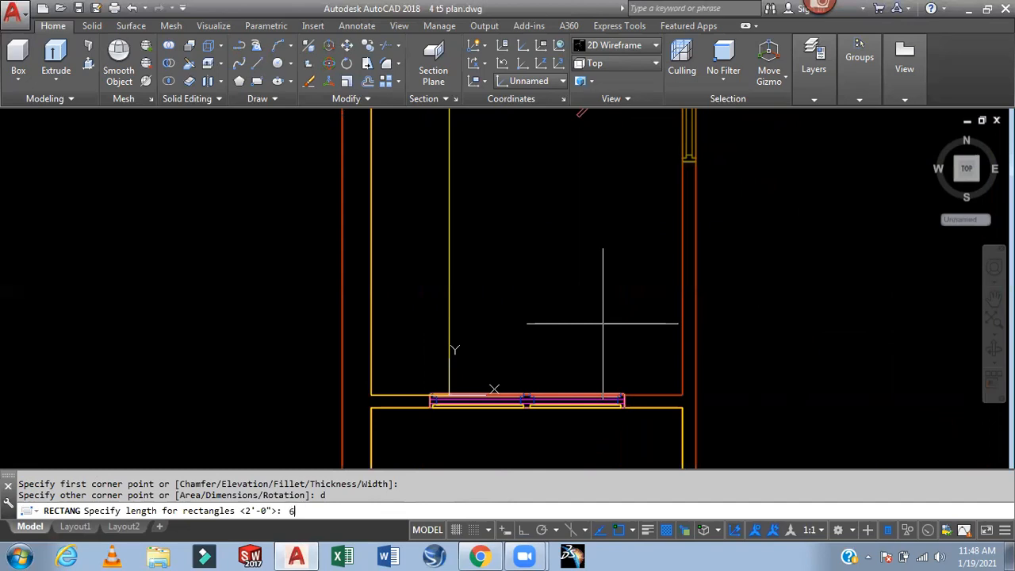
key(Return)
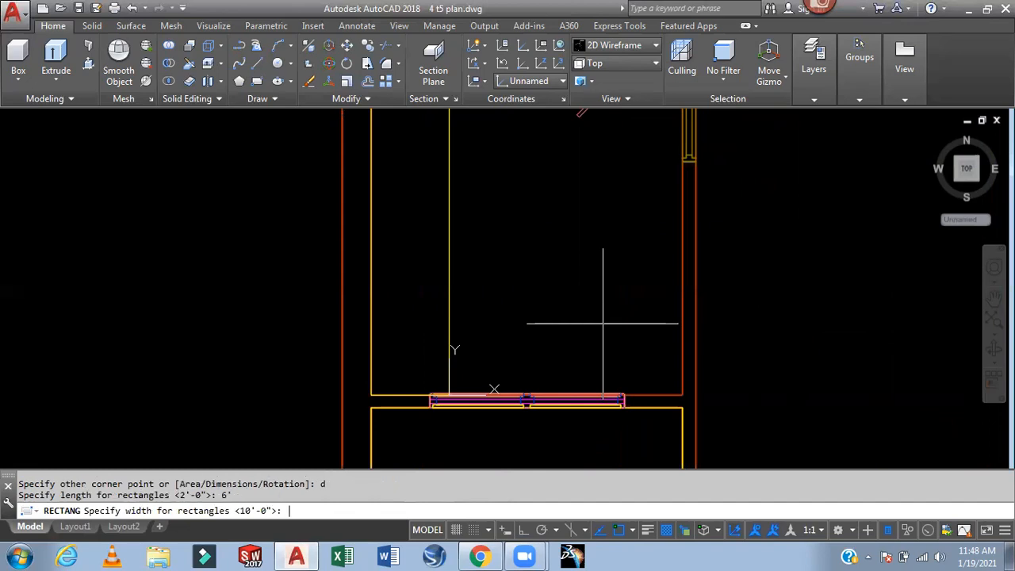
key(Return)
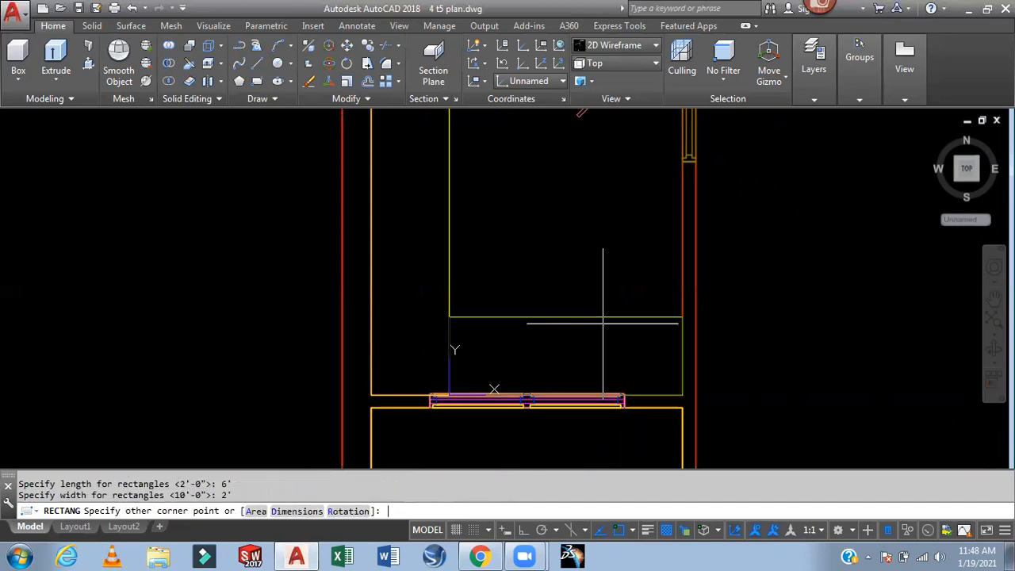
click(602, 322)
scroll(785, 288, down, 2)
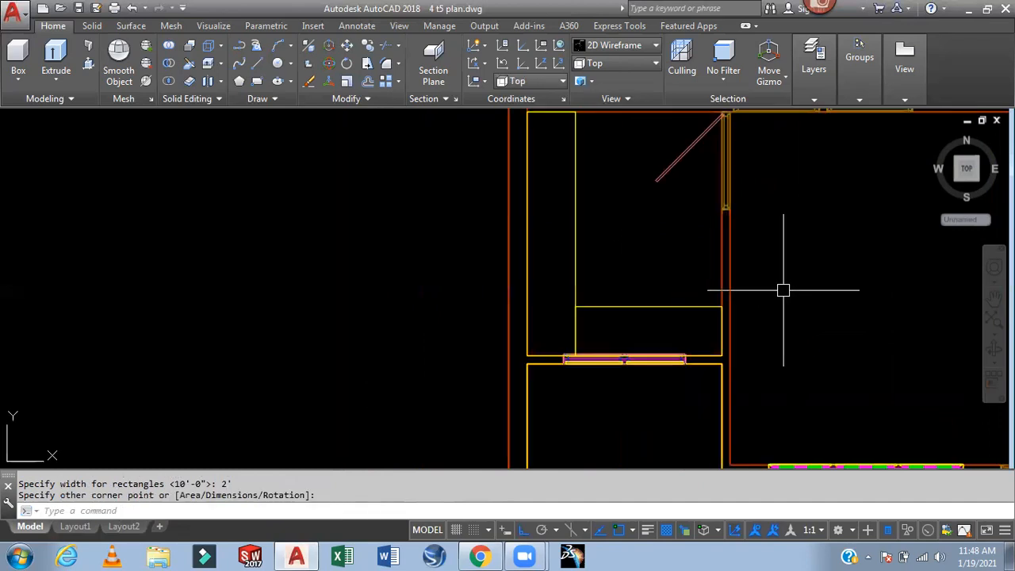
Extrude both rectangles, the long one and the one along the window wall, to a height of 4 inches
text(ext)
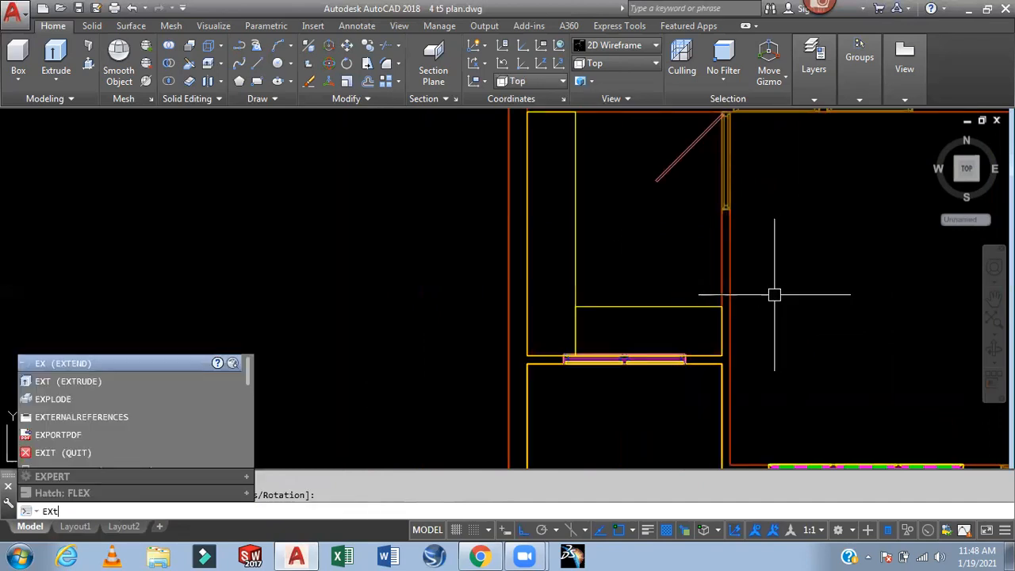
key(Return)
click(622, 286)
click(578, 263)
key(Return)
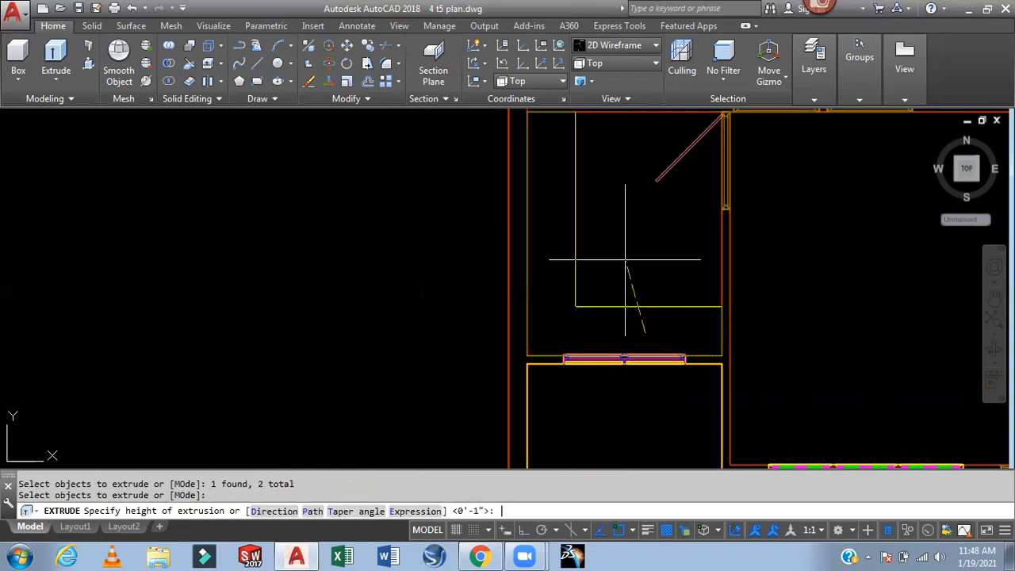
key(Return)
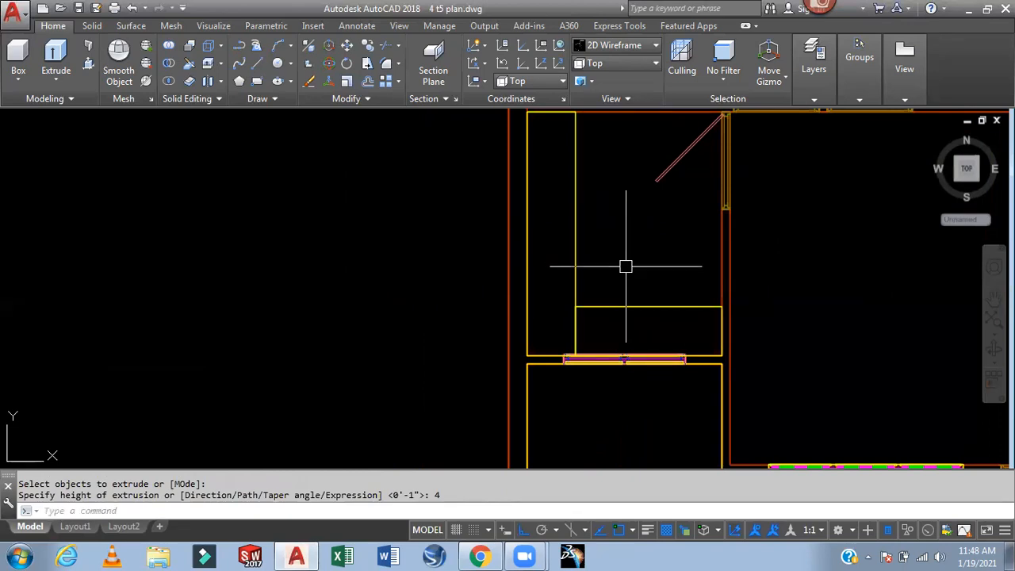
In SW Isometric view, move both slabs 2.5' vertically upward from their shared outer lower corner
click(639, 63)
click(619, 167)
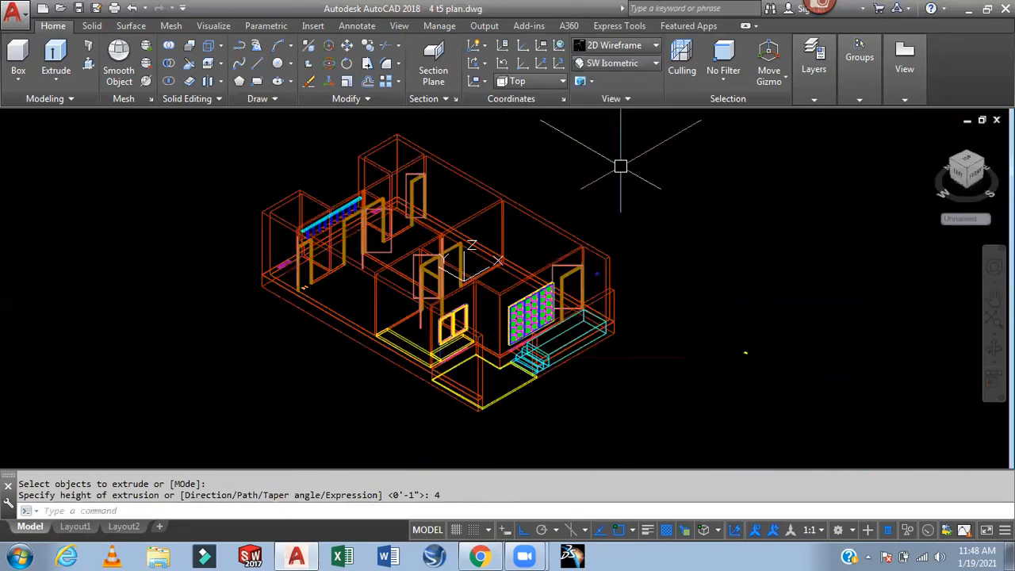
scroll(431, 373, up, 6)
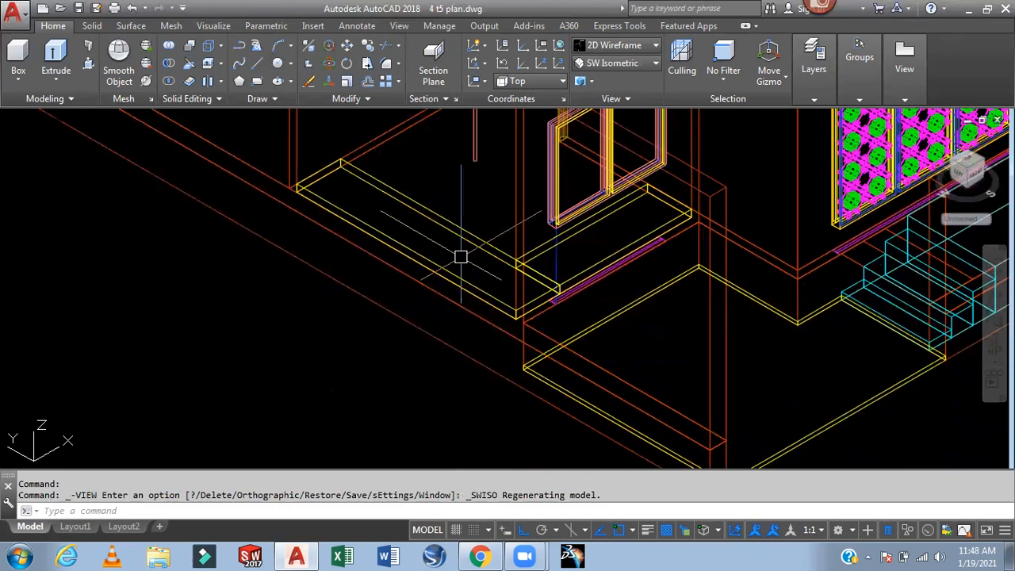
text(m)
key(Return)
click(476, 233)
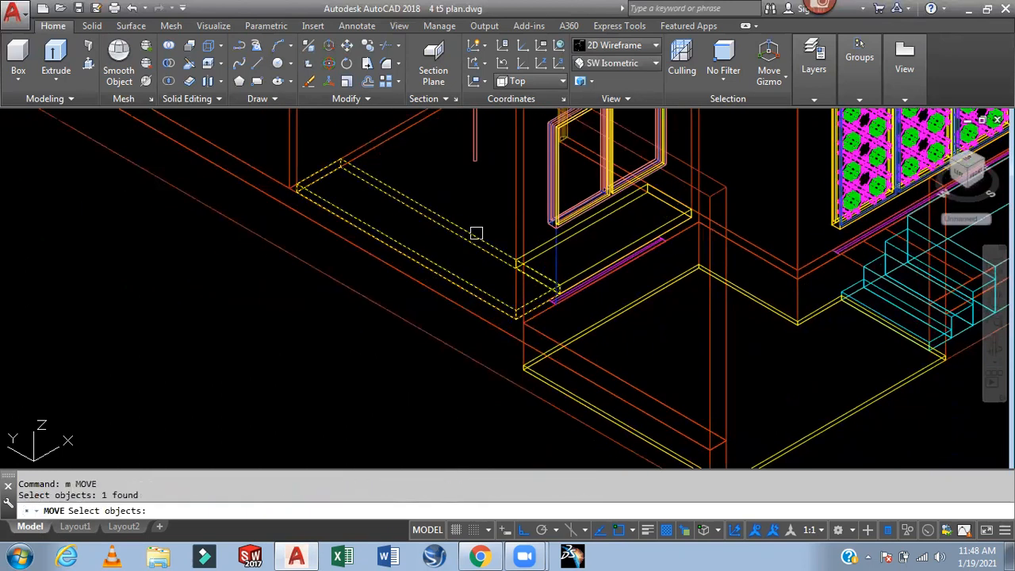
scroll(539, 240, up, 2)
click(542, 247)
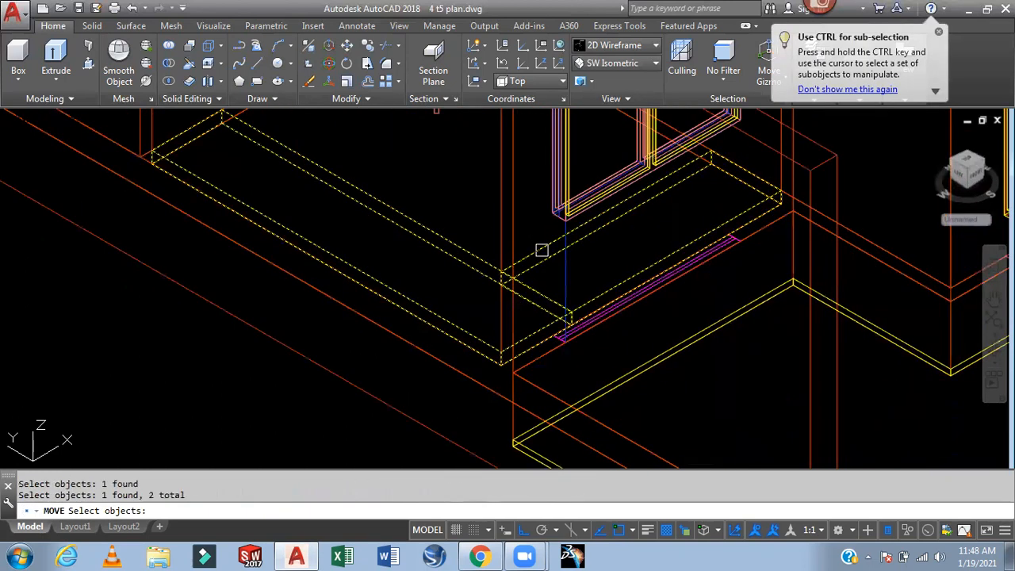
key(Return)
click(501, 363)
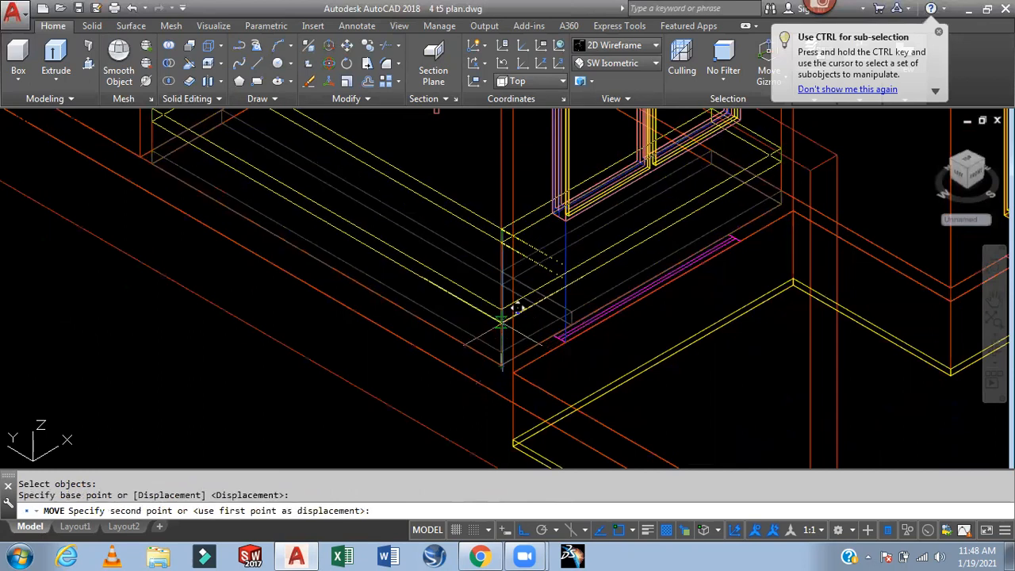
text(2.5')
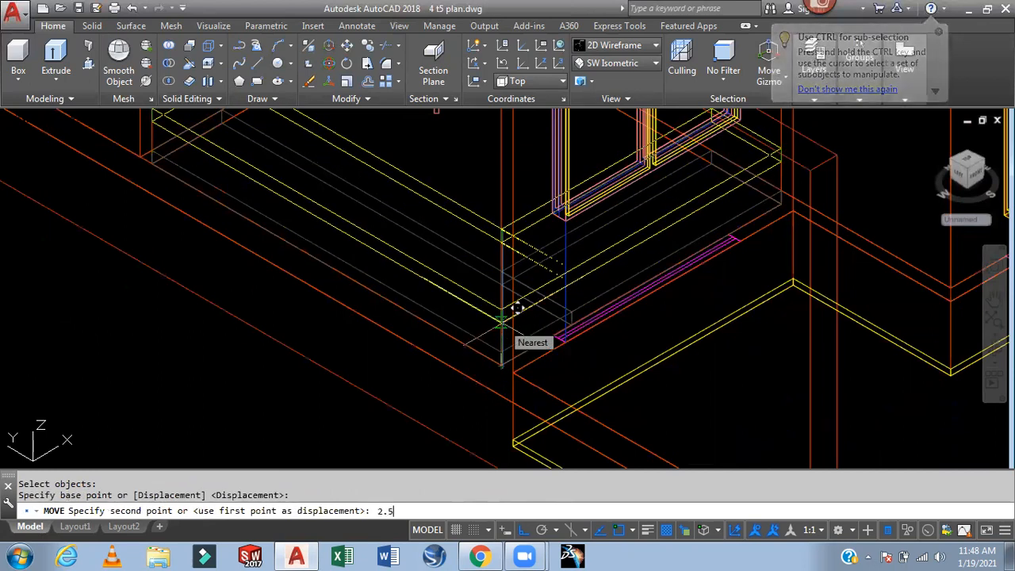
key(Return)
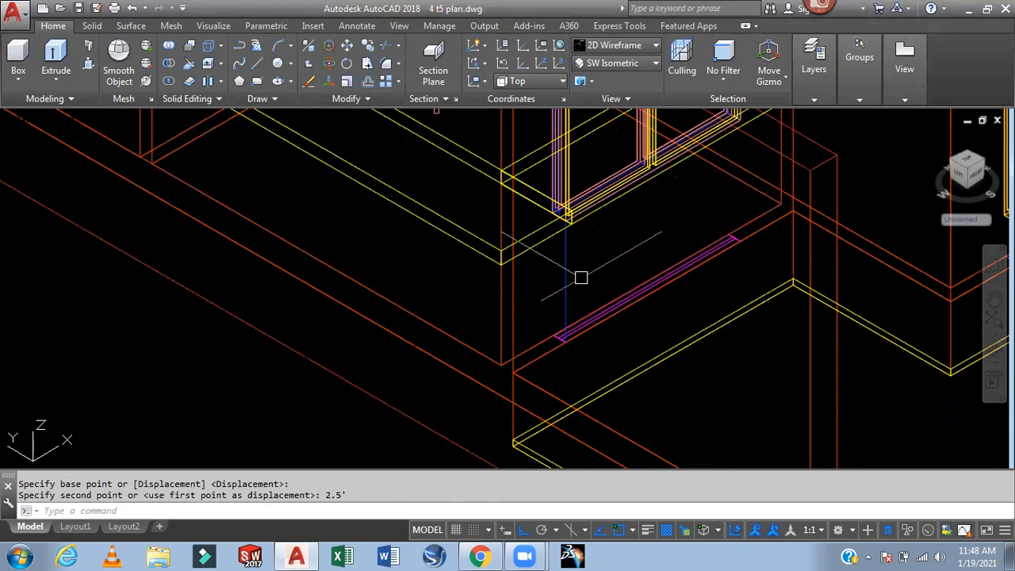
Display the house in the Realistic visual style and orbit to a close view of the raised slabs from the window side
scroll(581, 277, down, 4)
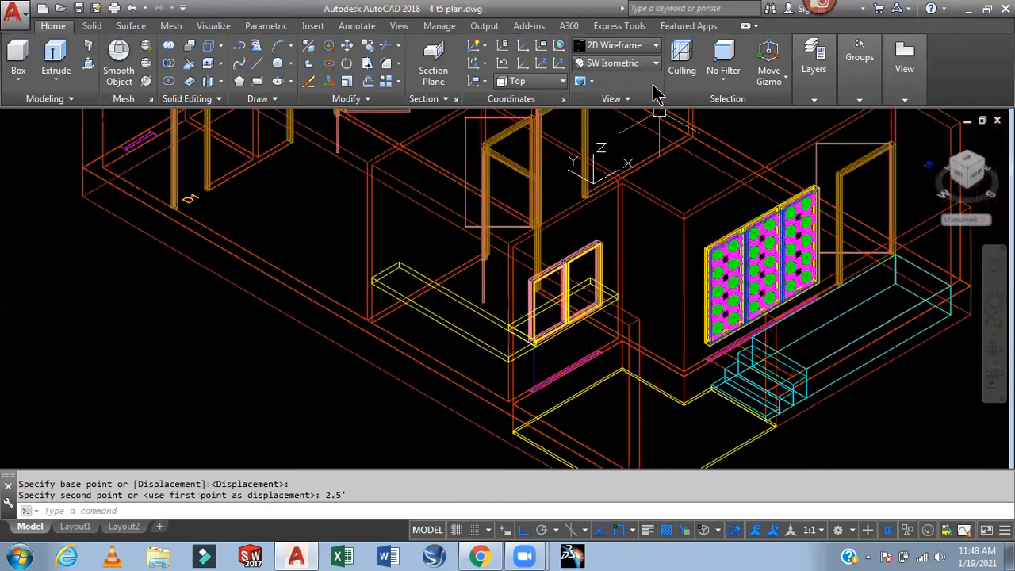
click(618, 45)
click(789, 94)
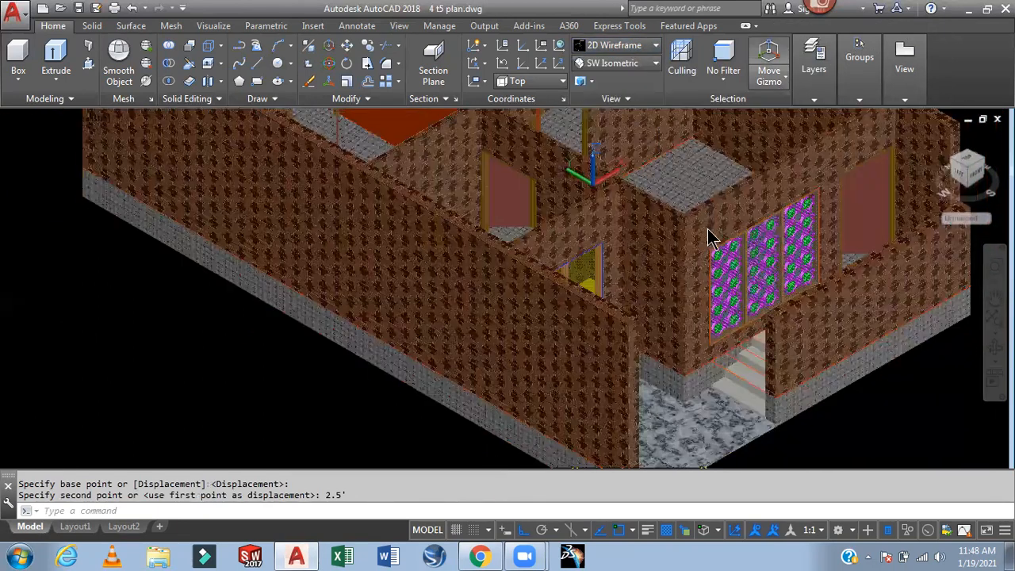
shift+middle_drag(861, 344, 666, 435)
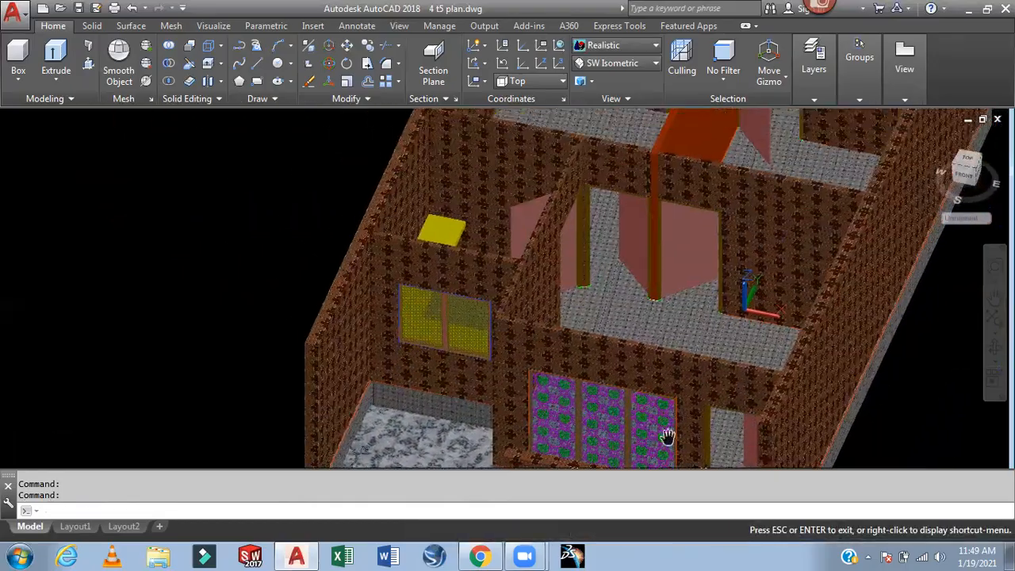
mouse_move(646, 310)
shift+middle_down()
mouse_move(600, 328)
mouse_move(643, 310)
shift+middle_up()
scroll(507, 168, up, 4)
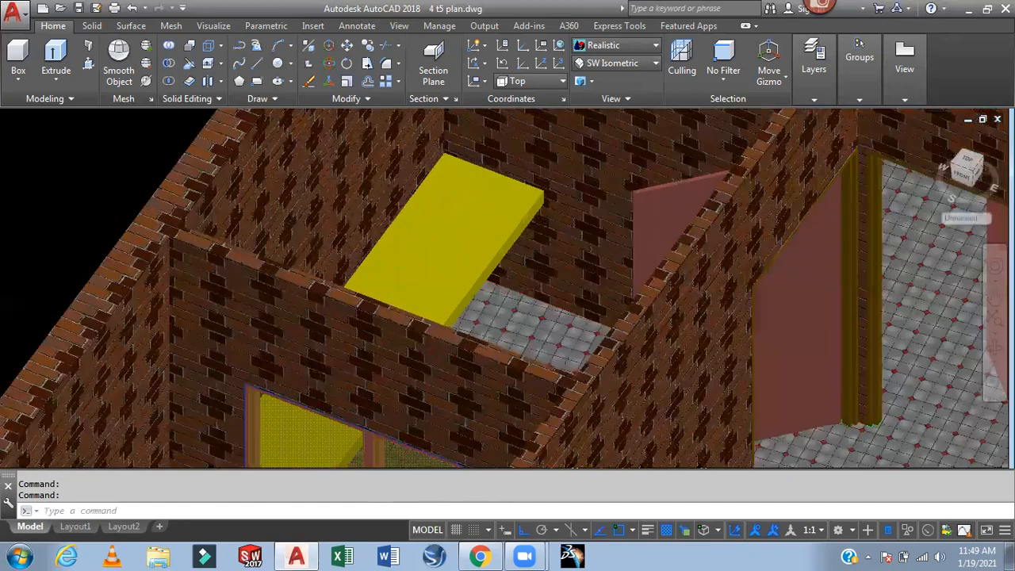
Apply the black granite "Po...ck" from the Autodesk Library's Stone: Granite materials to the long slab along the side wall
text(a)
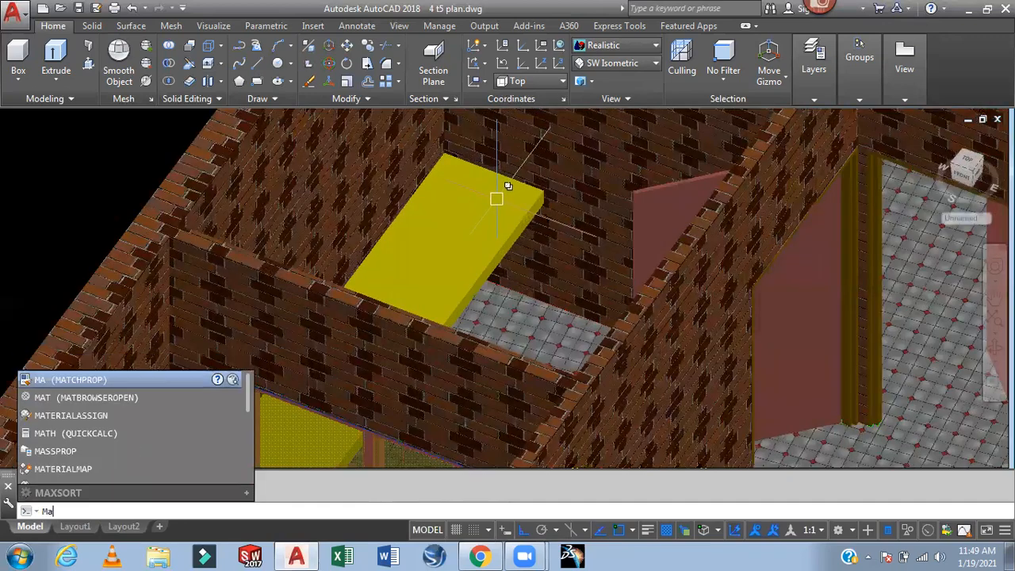
text(t)
key(Return)
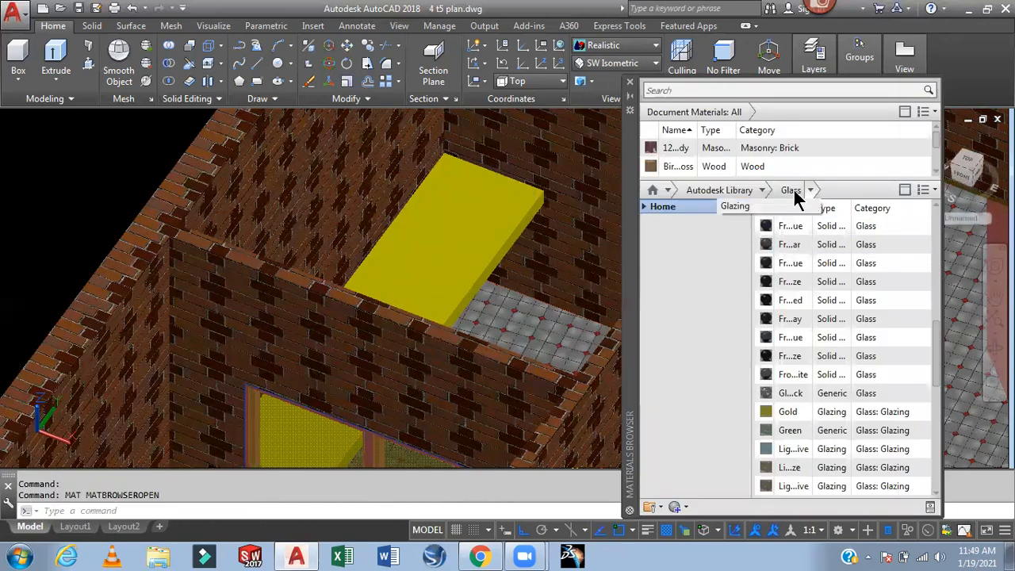
click(762, 190)
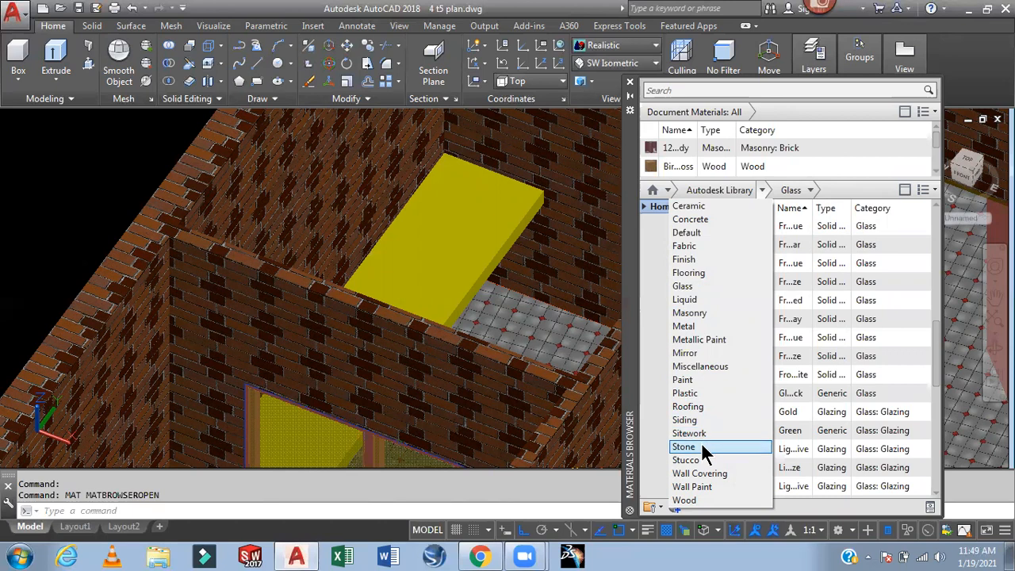
click(701, 446)
click(813, 192)
click(757, 205)
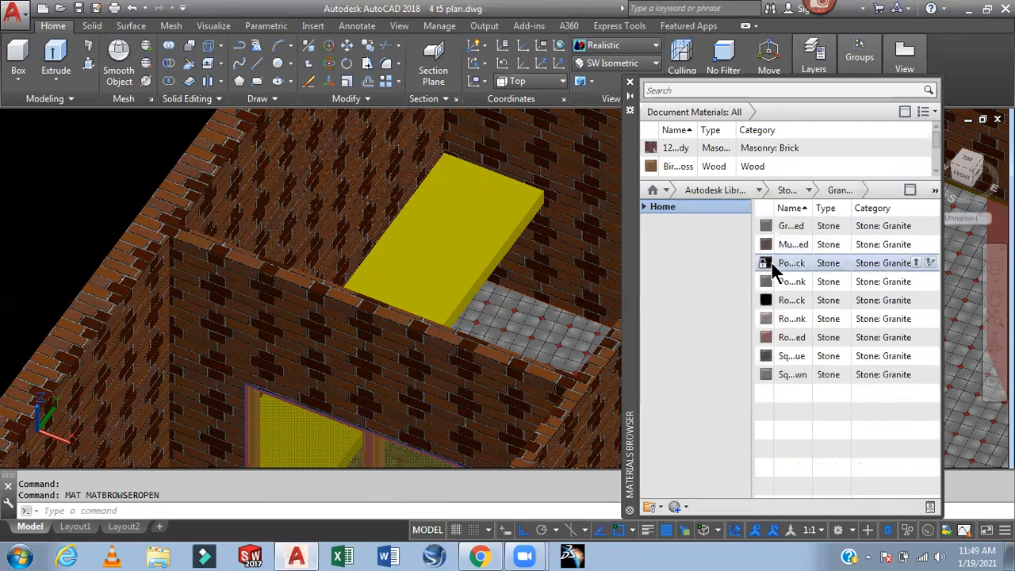
click(482, 242)
key(Delete)
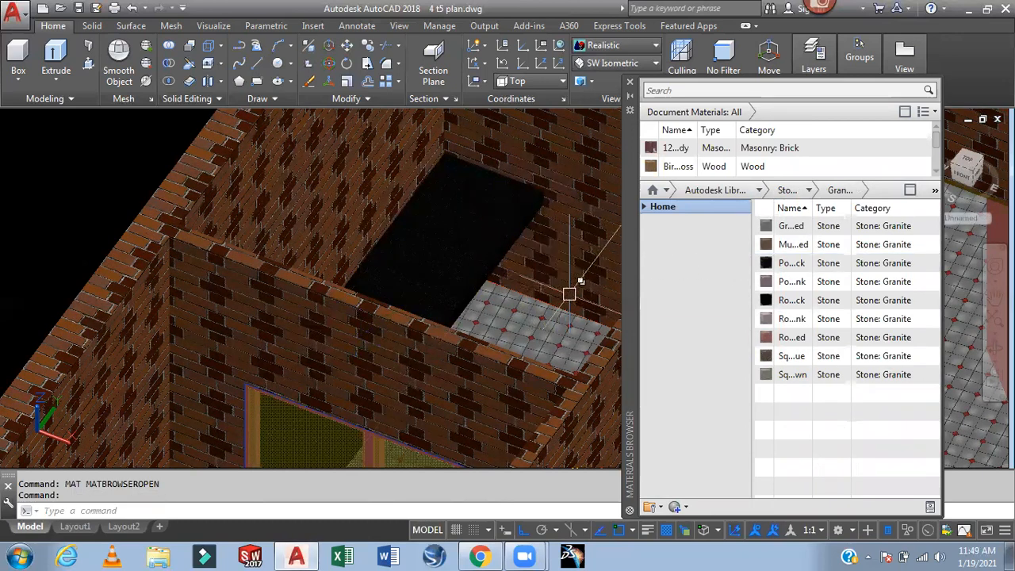
Apply the same black granite to the short slab beside the window wall
shift+middle_drag(560, 287, 478, 319)
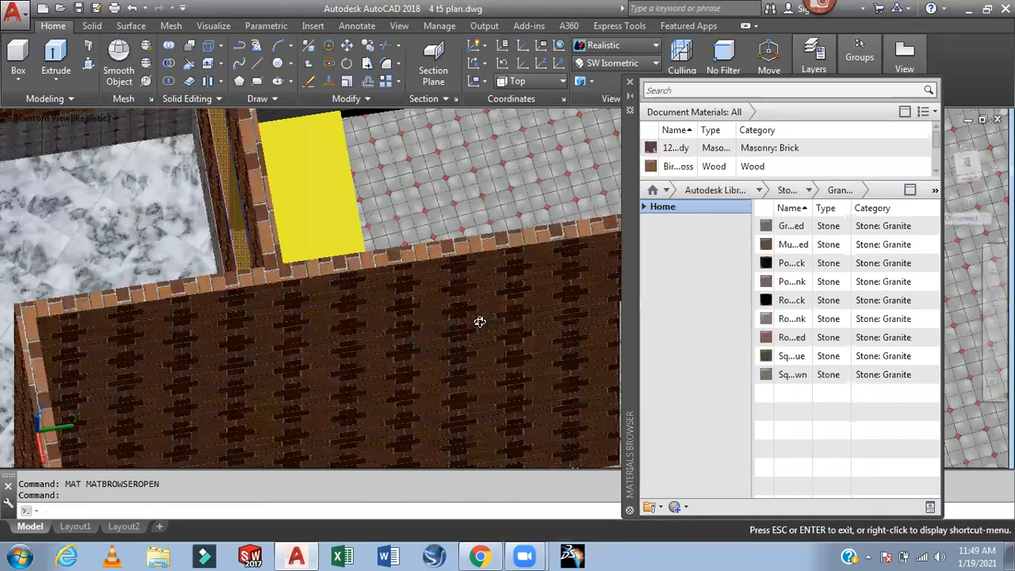
drag(765, 266, 594, 266)
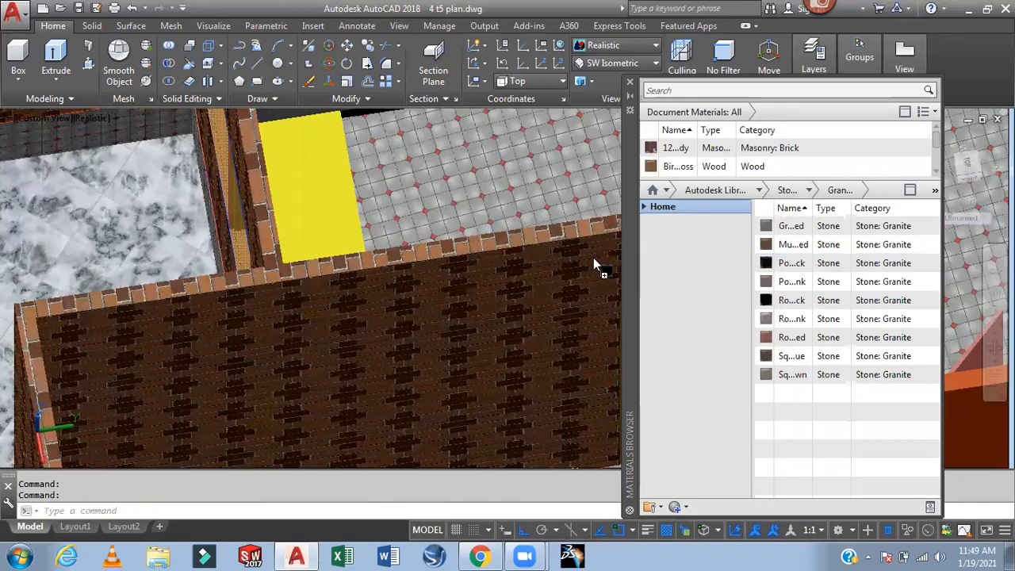
drag(323, 205, 352, 205)
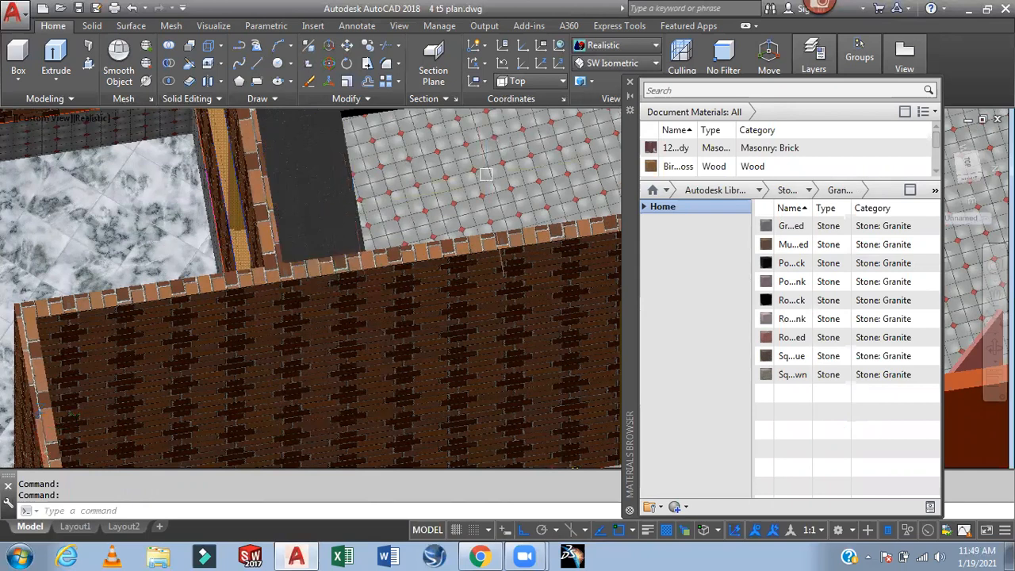
Union the two black granite slabs into a single L-shaped counter solid, and close the Materials Browser
shift+middle_drag(485, 173, 492, 191)
middle_drag(506, 344, 496, 389)
text(m)
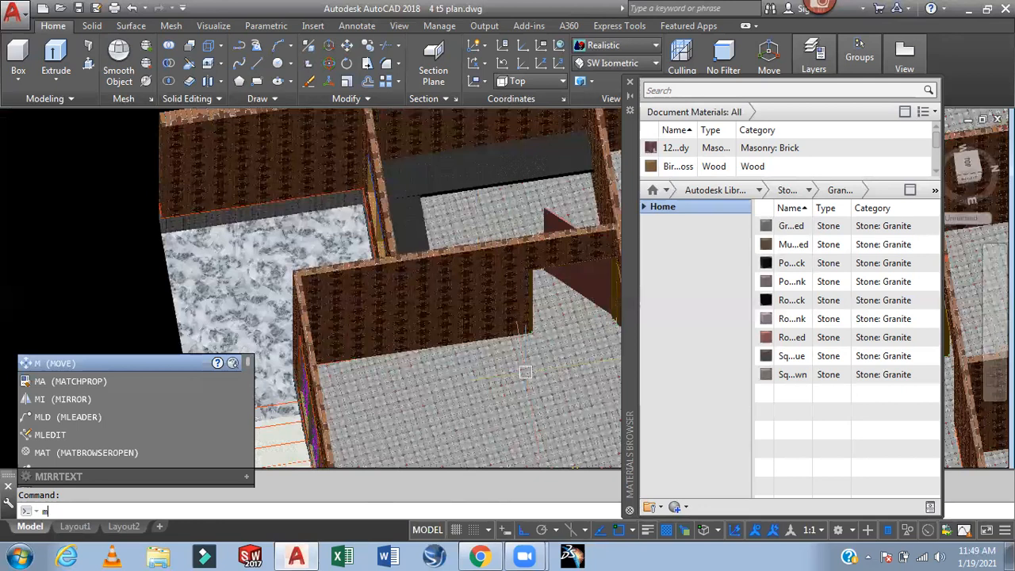
click(198, 62)
click(459, 176)
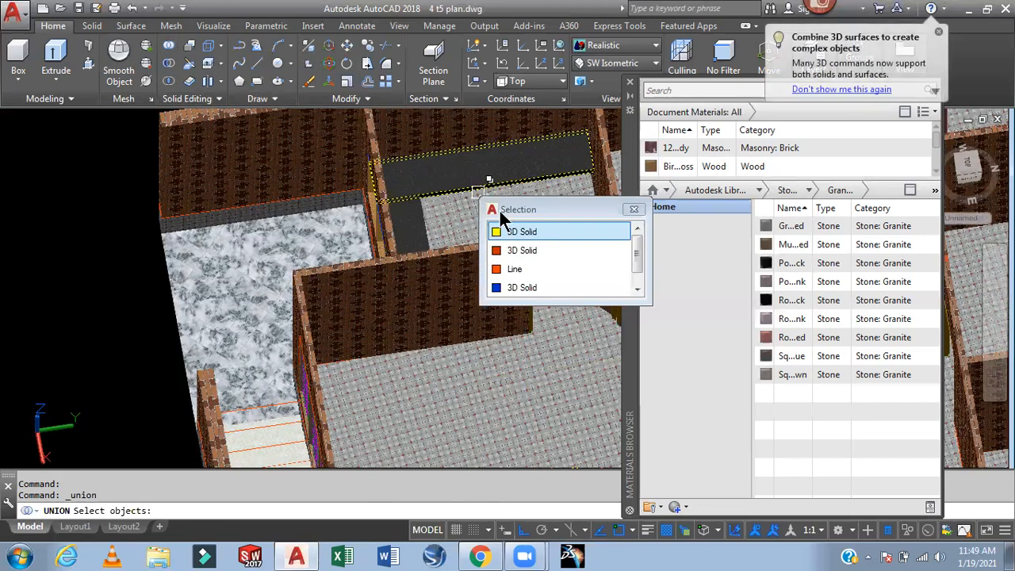
click(523, 231)
click(410, 227)
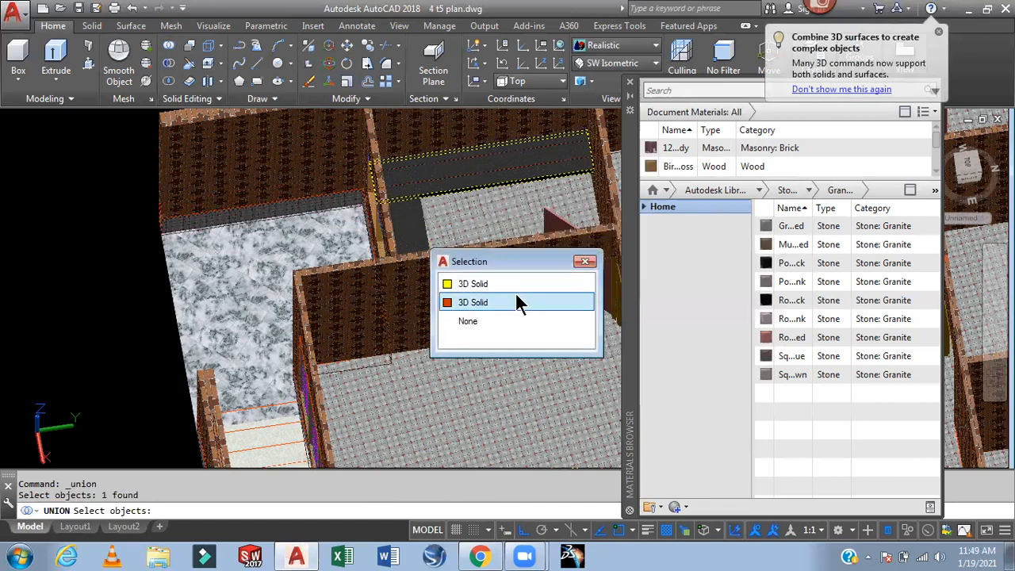
click(475, 283)
key(Return)
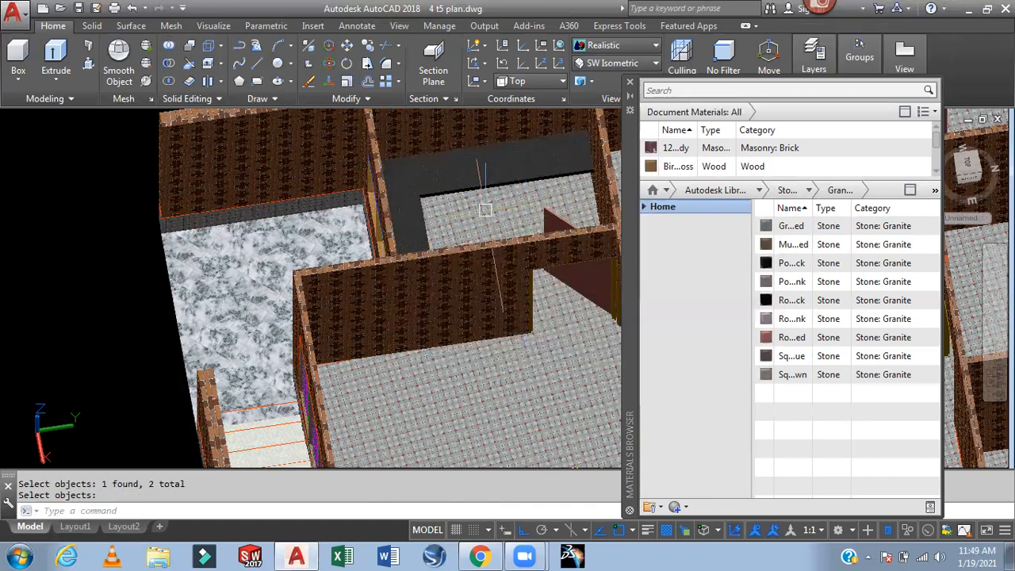
shift+middle_drag(456, 214, 635, 220)
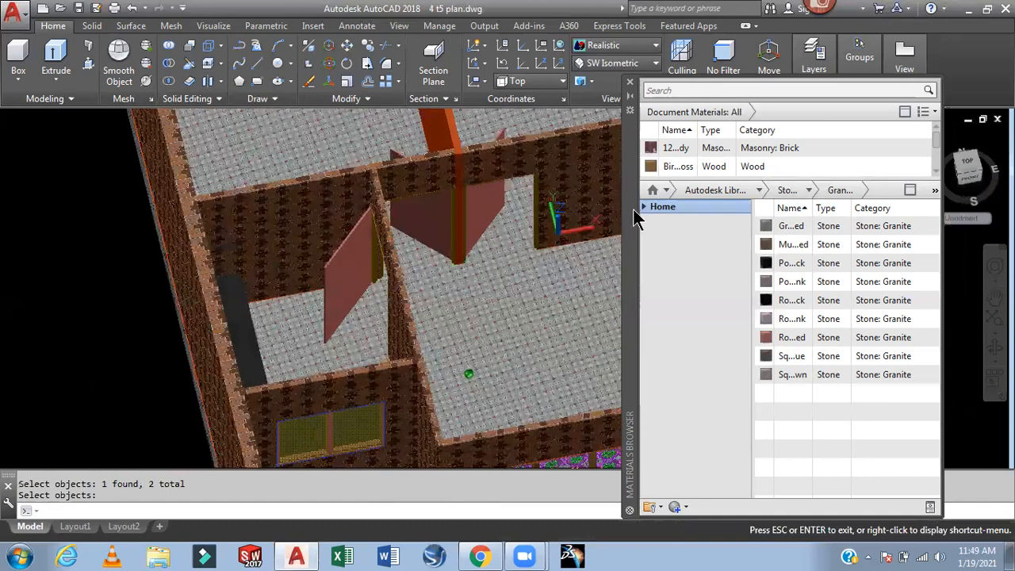
click(629, 82)
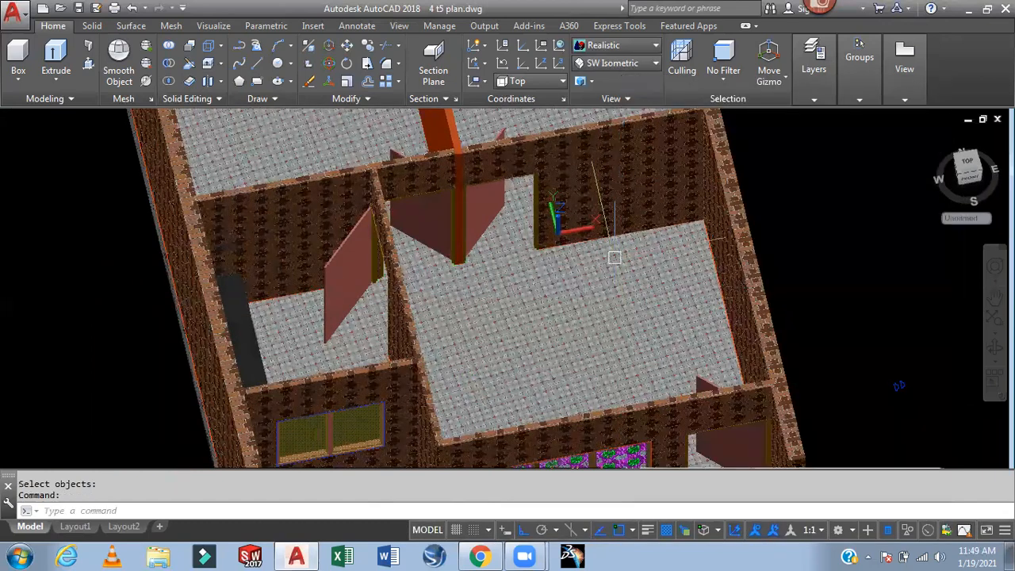
Inspect the three-panel patterned front window up close and the whole house from outside
mouse_move(629, 321)
middle_down()
mouse_move(626, 310)
mouse_move(589, 335)
mouse_move(668, 333)
mouse_move(626, 335)
middle_up()
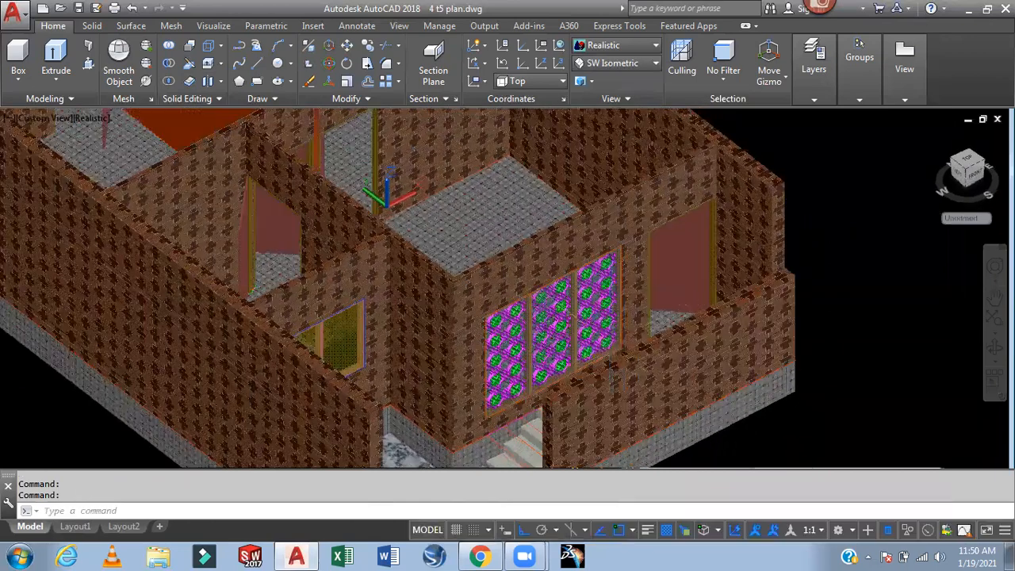
scroll(611, 343, up, 4)
shift+middle_drag(680, 240, 679, 232)
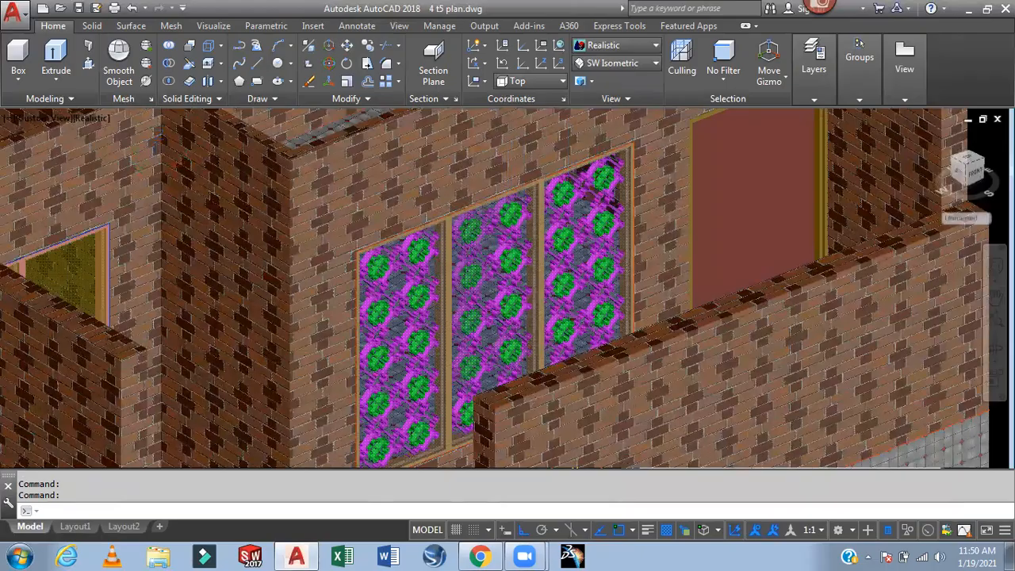
scroll(507, 226, up, 5)
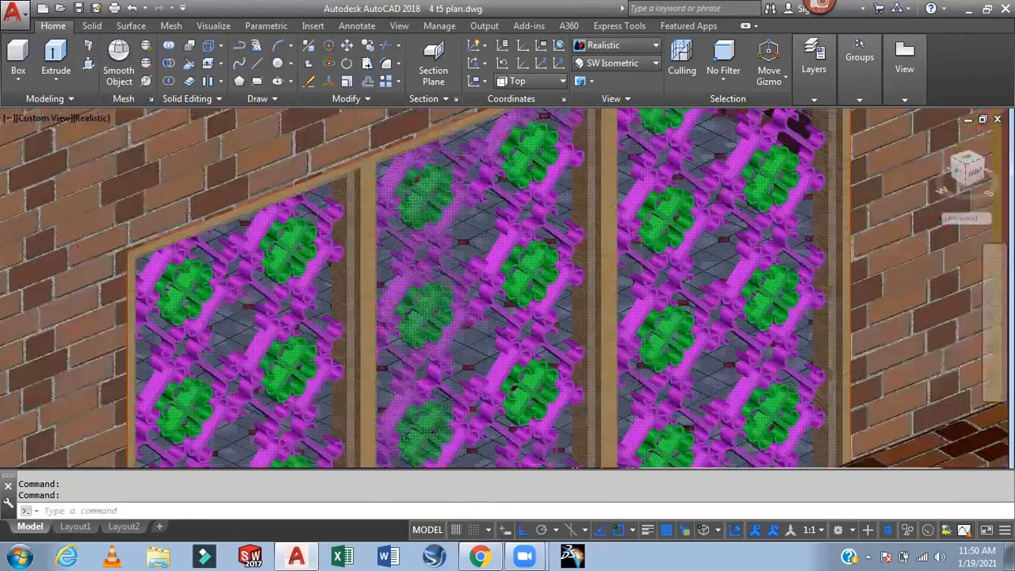
scroll(742, 286, down, 8)
shift+middle_drag(776, 248, 811, 326)
scroll(845, 273, down, 5)
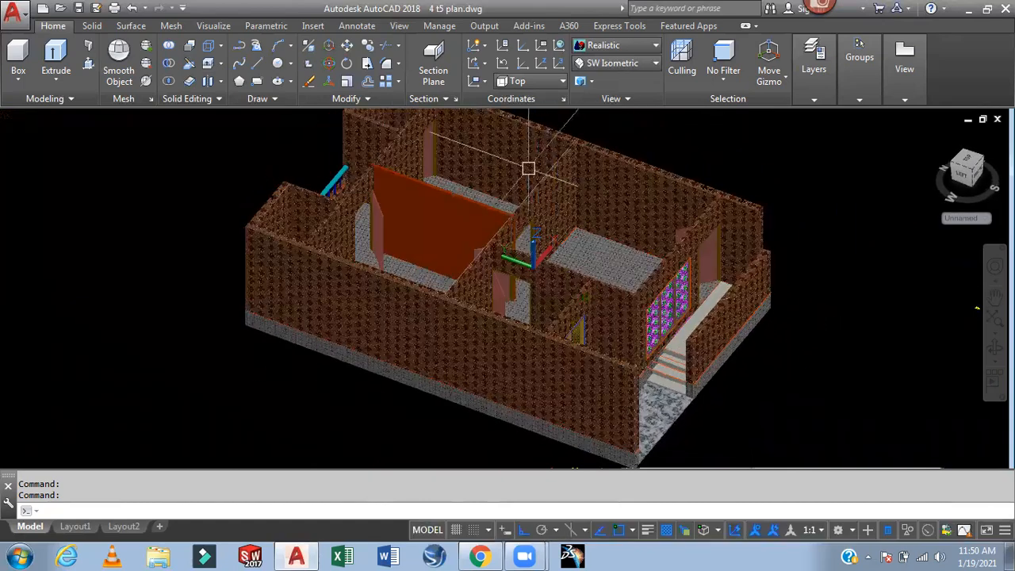
scroll(528, 168, up, 3)
text(ma)
key(Return)
click(714, 155)
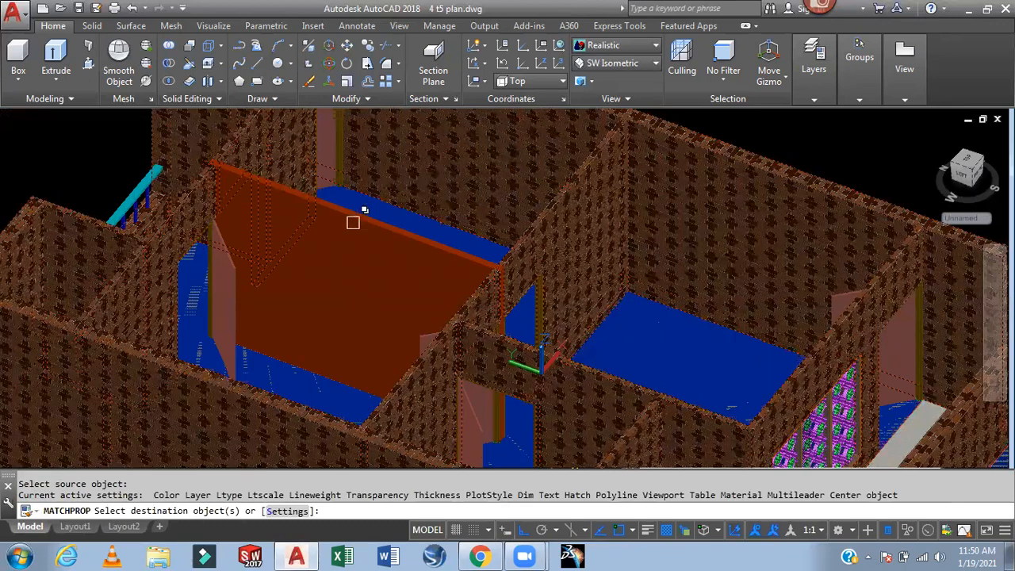
scroll(373, 229, up, 3)
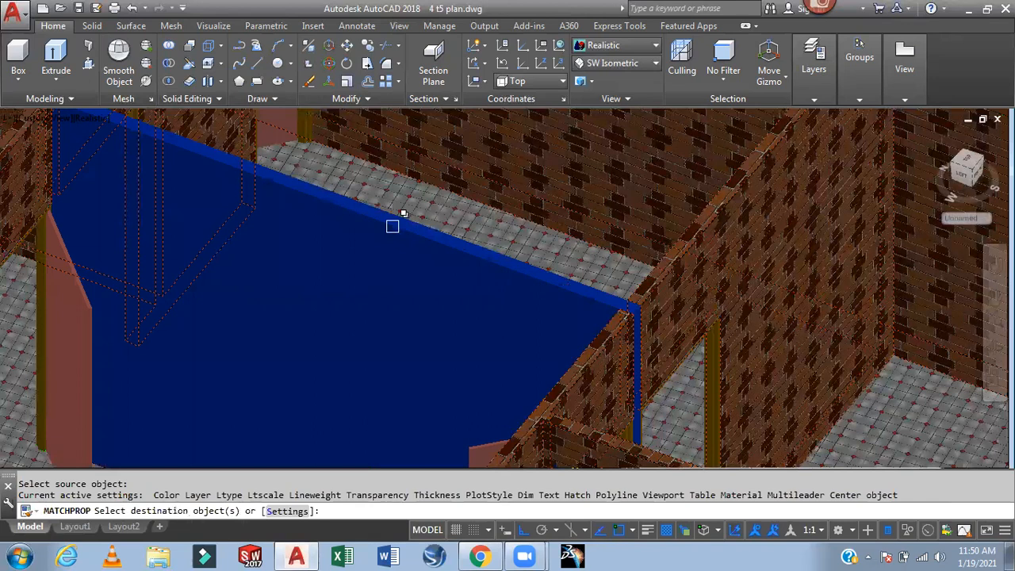
key(Escape)
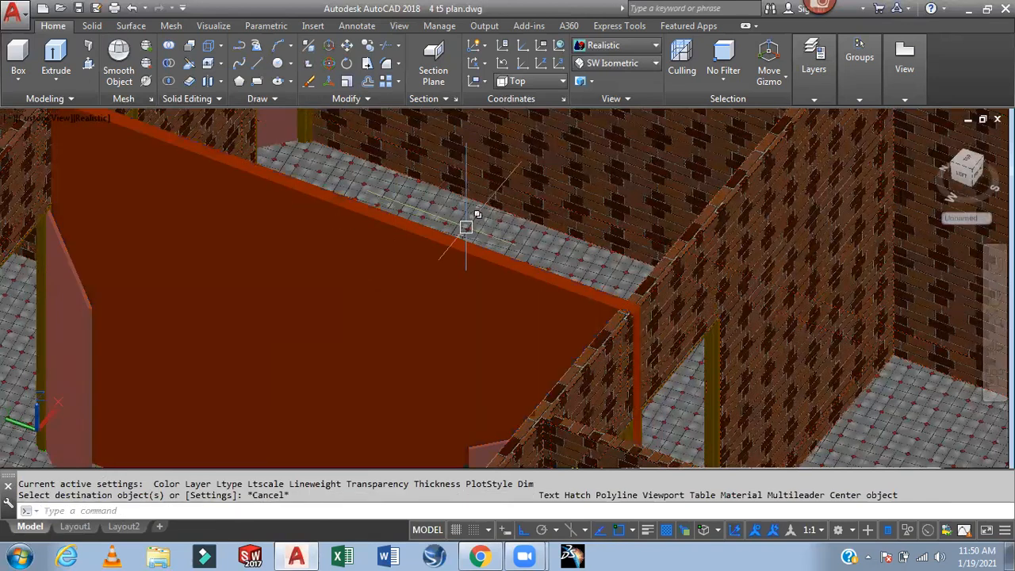
scroll(465, 224, down, 5)
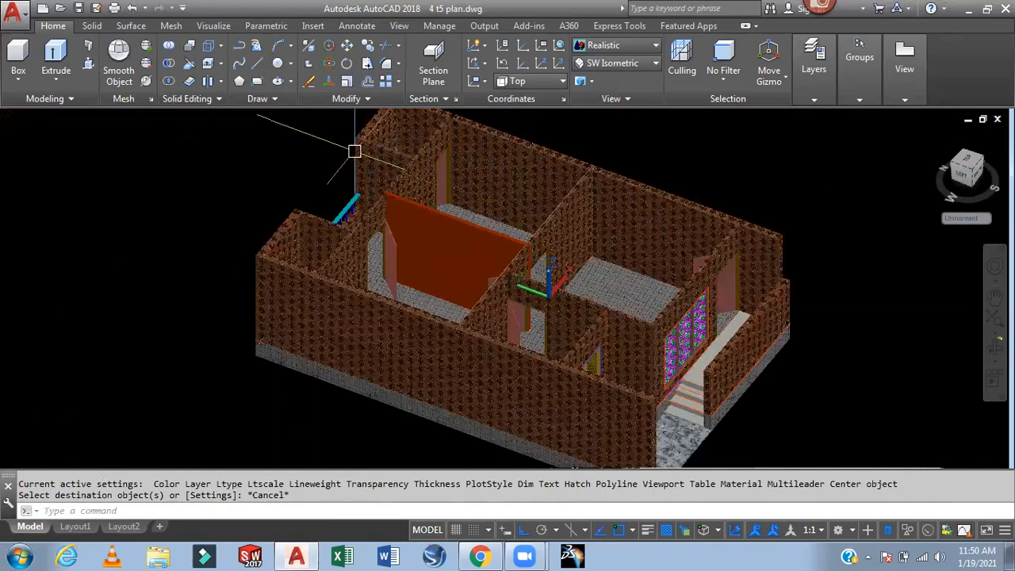
Match the properties of the rear brick wall onto the orange partition wall between the rooms
text(ma)
key(Return)
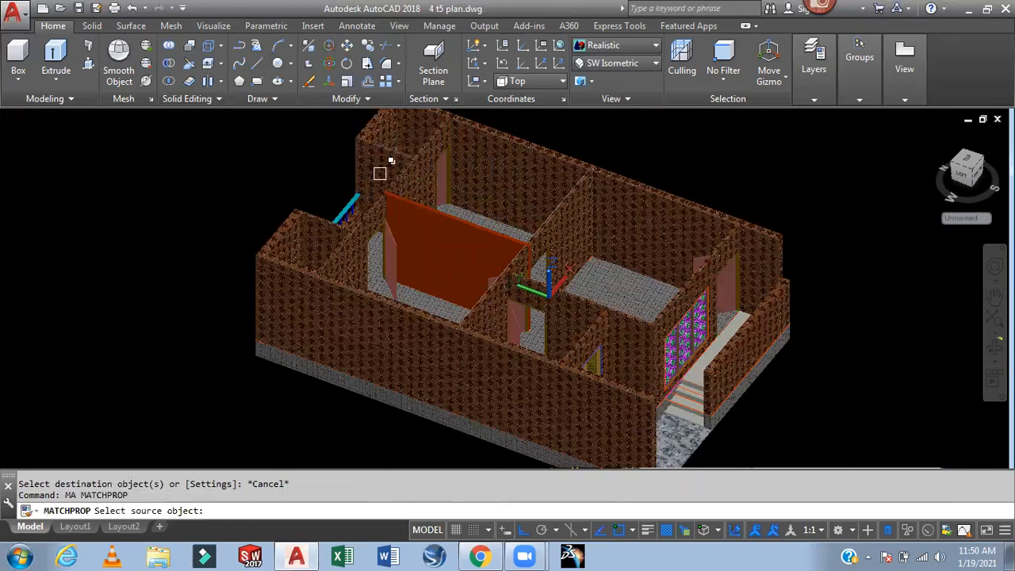
click(376, 156)
scroll(413, 194, up, 3)
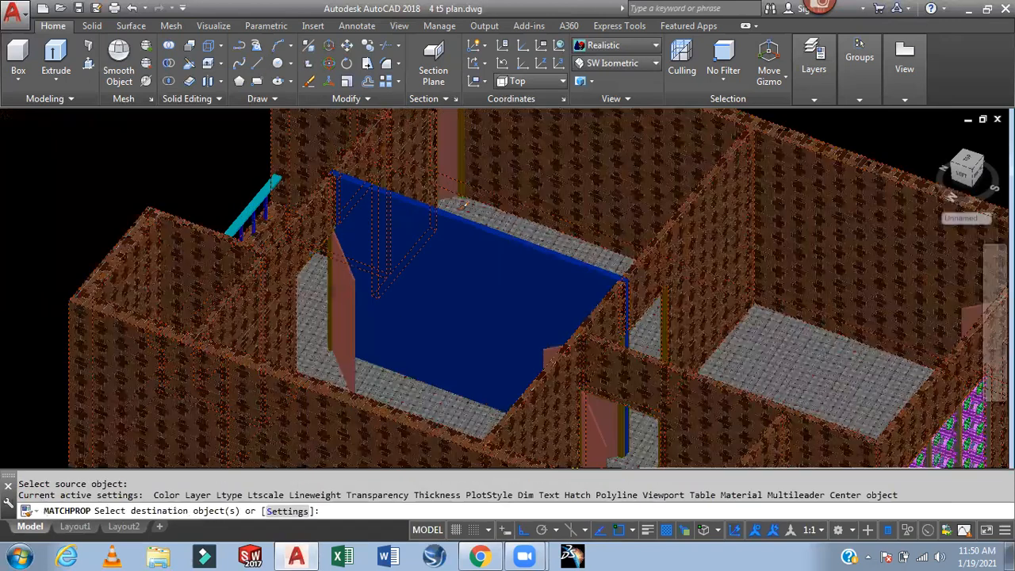
click(476, 230)
click(547, 284)
key(Return)
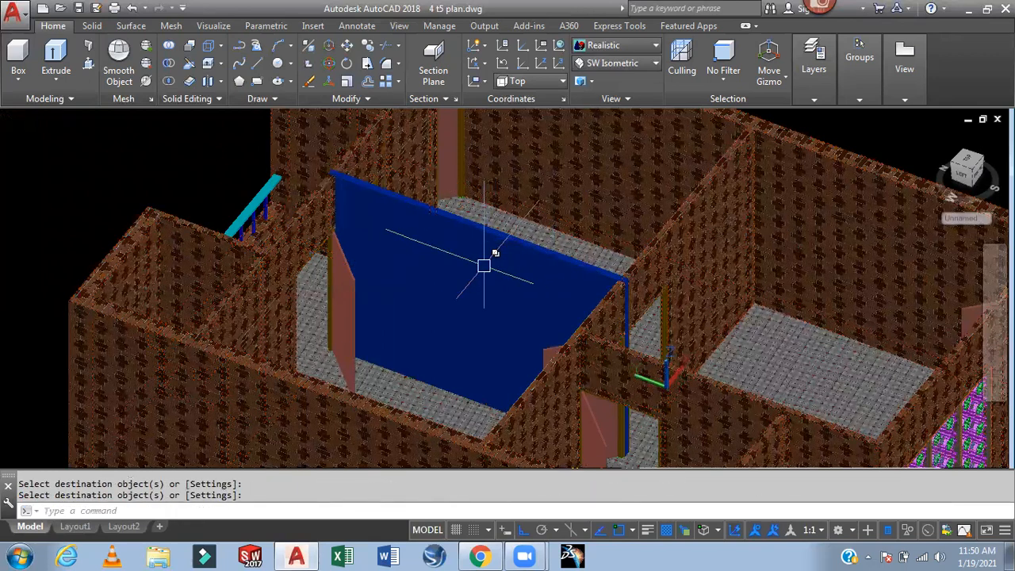
Check the overlapping 3D solids at the blue partition wall by cycling through the selection, and clear the selection
click(528, 282)
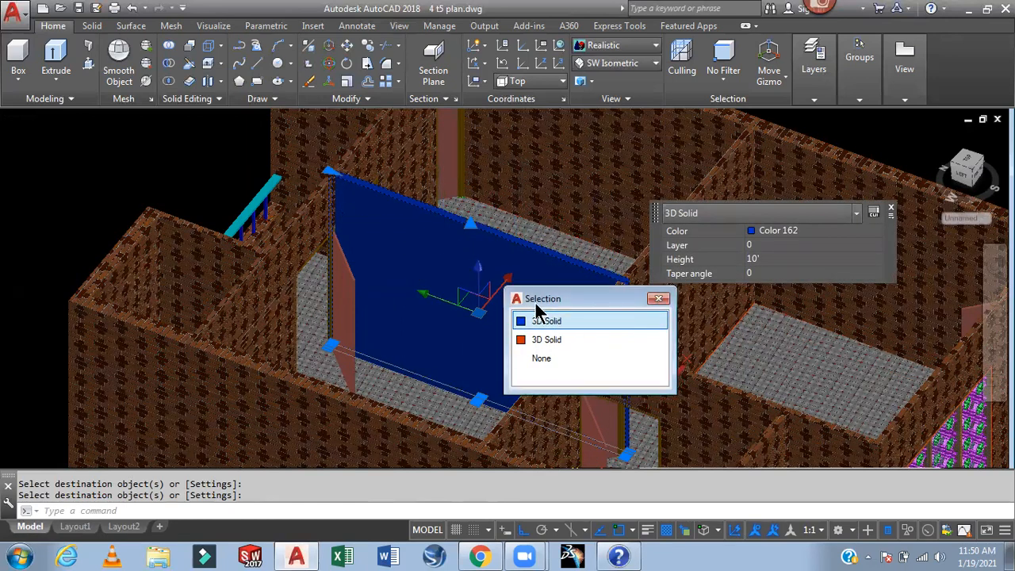
click(501, 272)
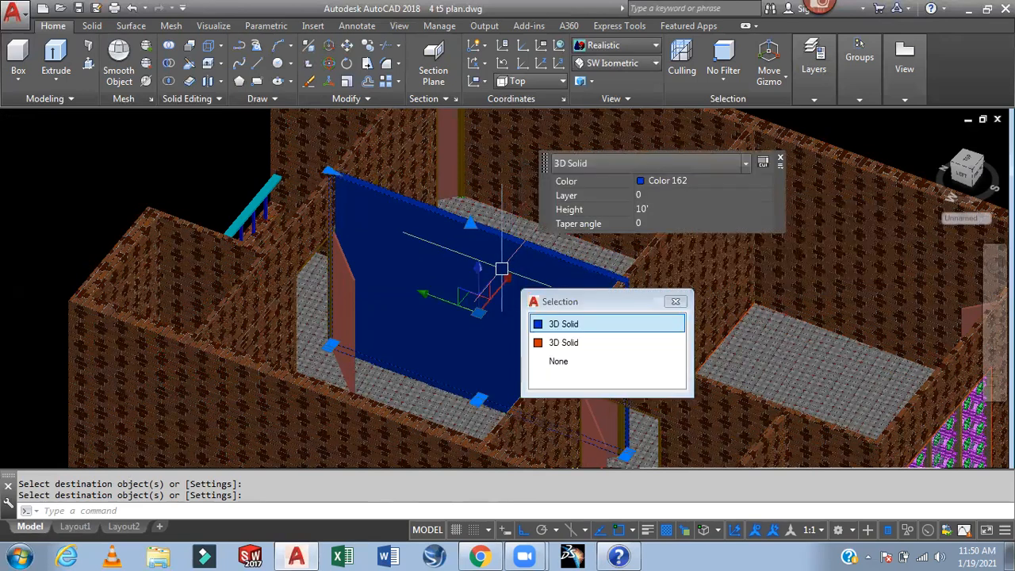
click(573, 325)
key(Escape)
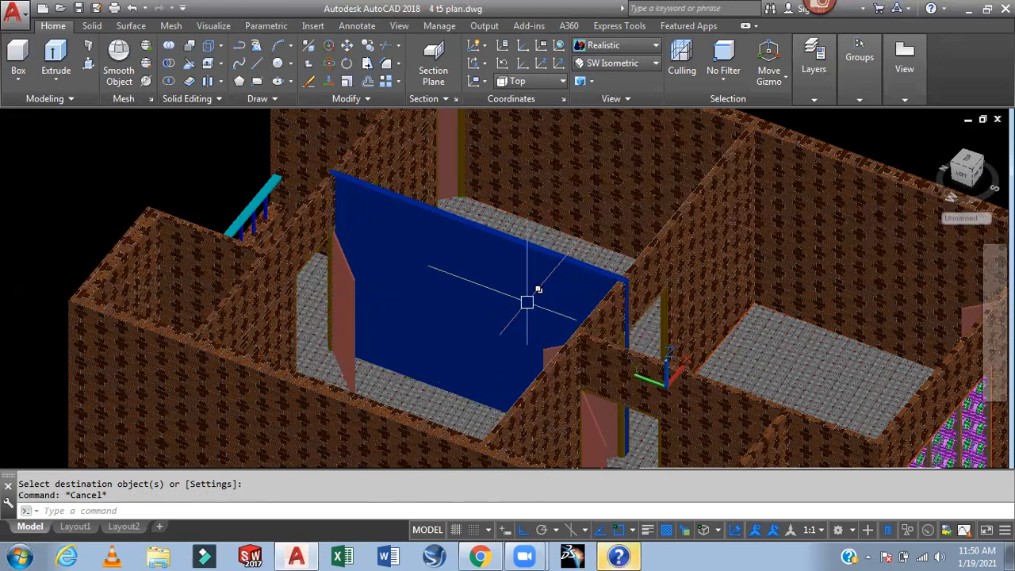
click(525, 300)
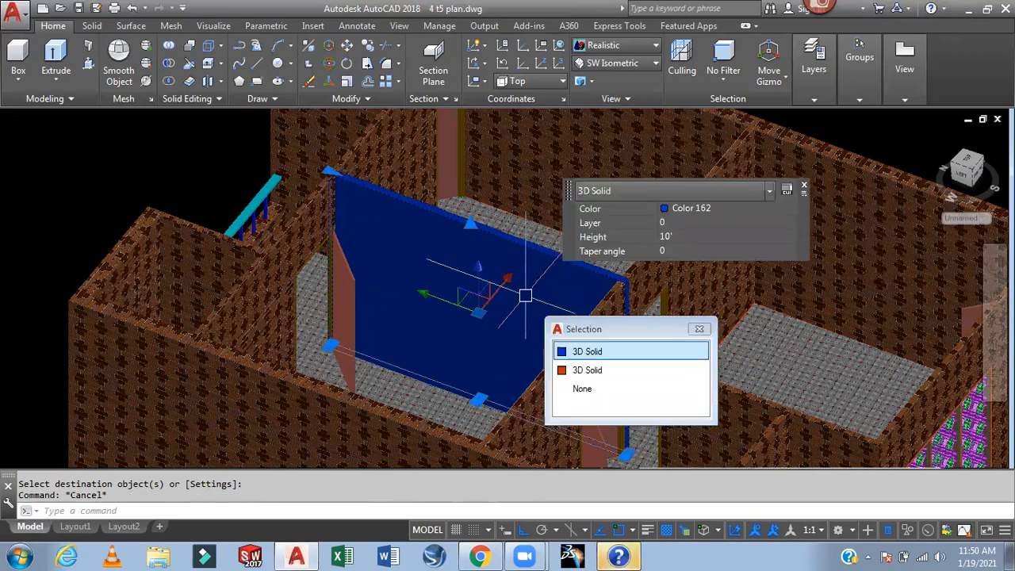
click(587, 369)
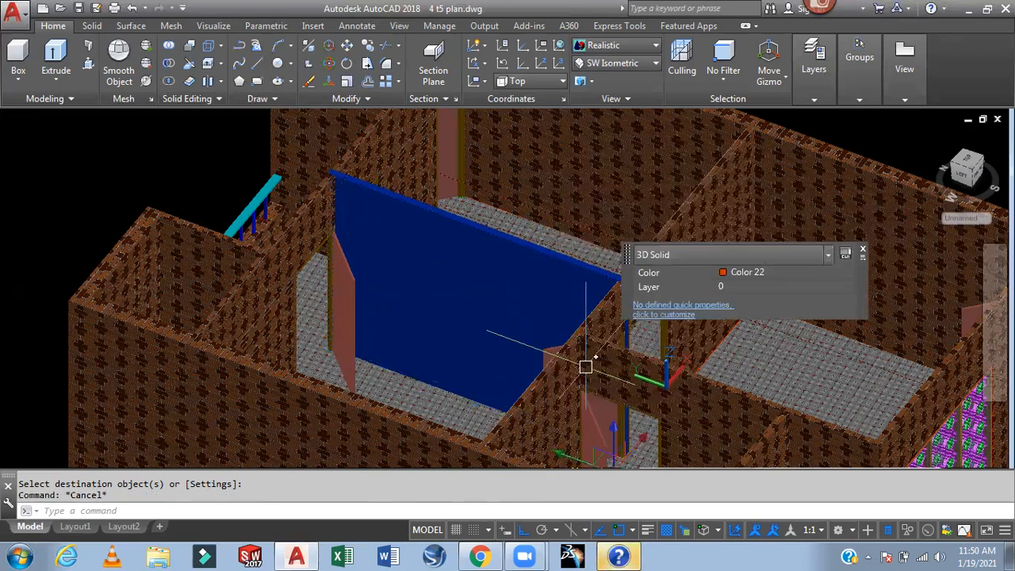
click(523, 308)
click(593, 380)
key(Escape)
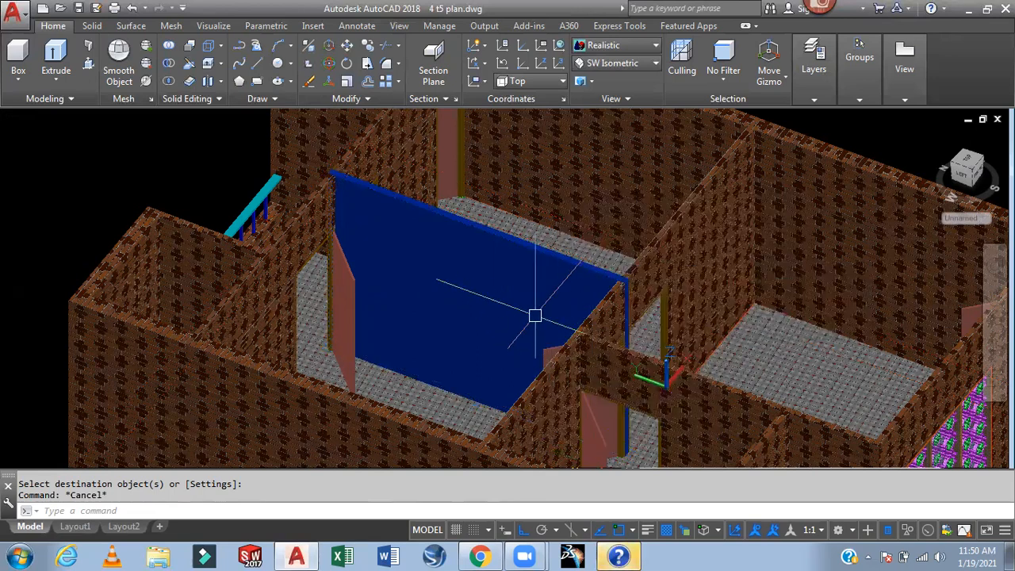
key(Escape)
Check the partition wall in the 2D Wireframe visual style, and return to Realistic
click(600, 47)
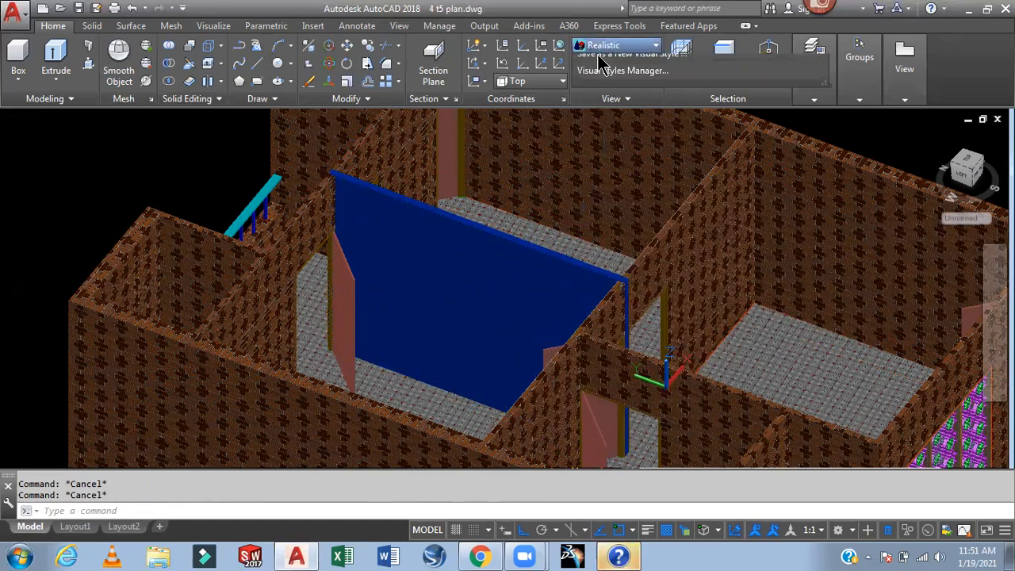
click(599, 73)
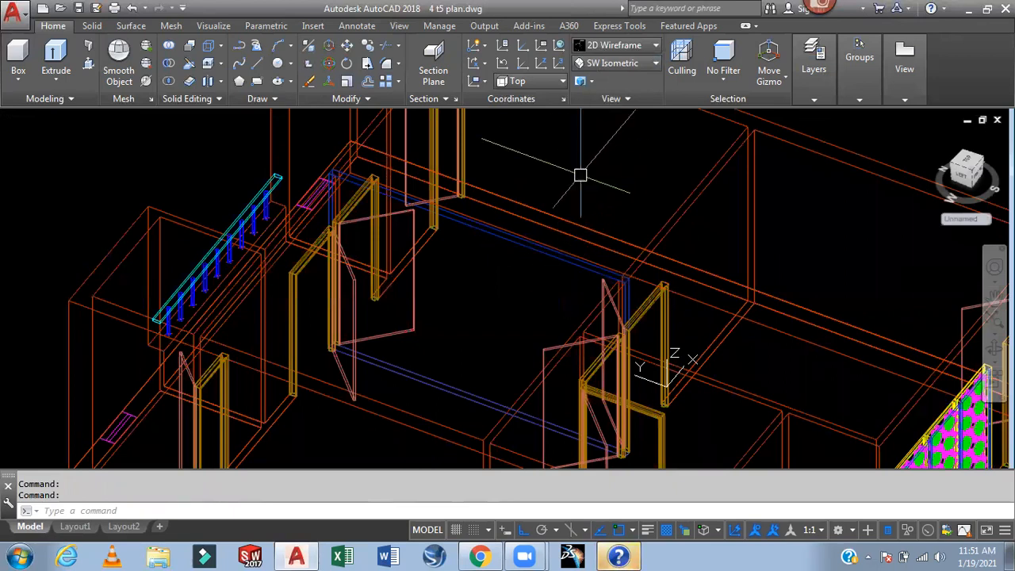
click(614, 45)
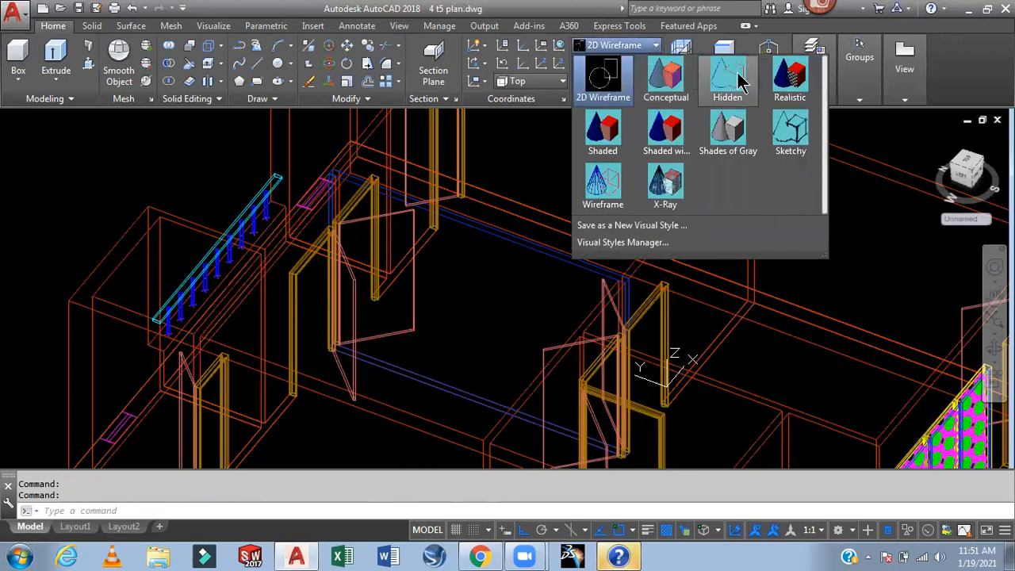
click(787, 79)
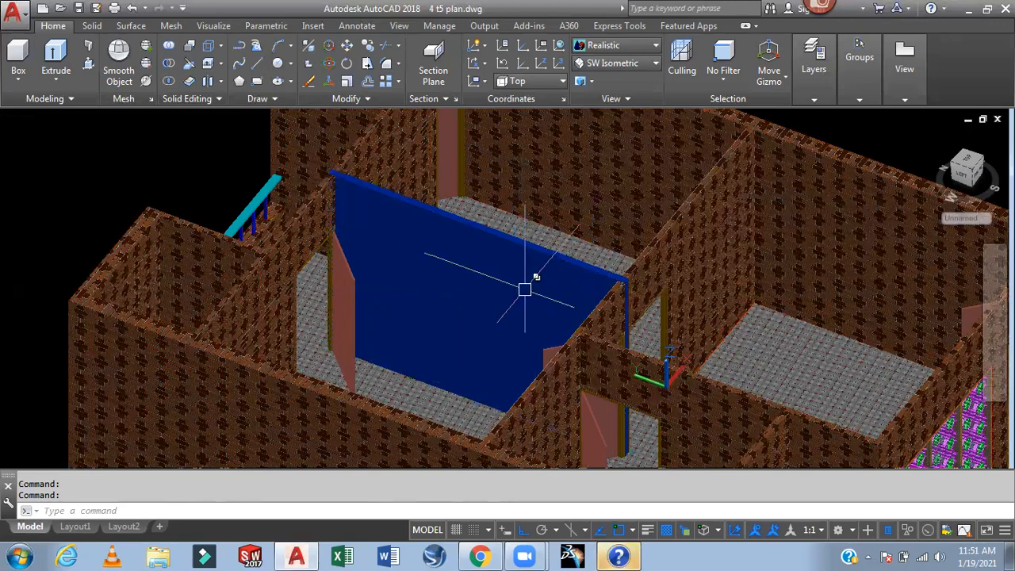
Apply the cross-patterned brick from the Autodesk Library's Masonry materials to the blue partition wall, and close the Materials Browser
text(mat)
key(Return)
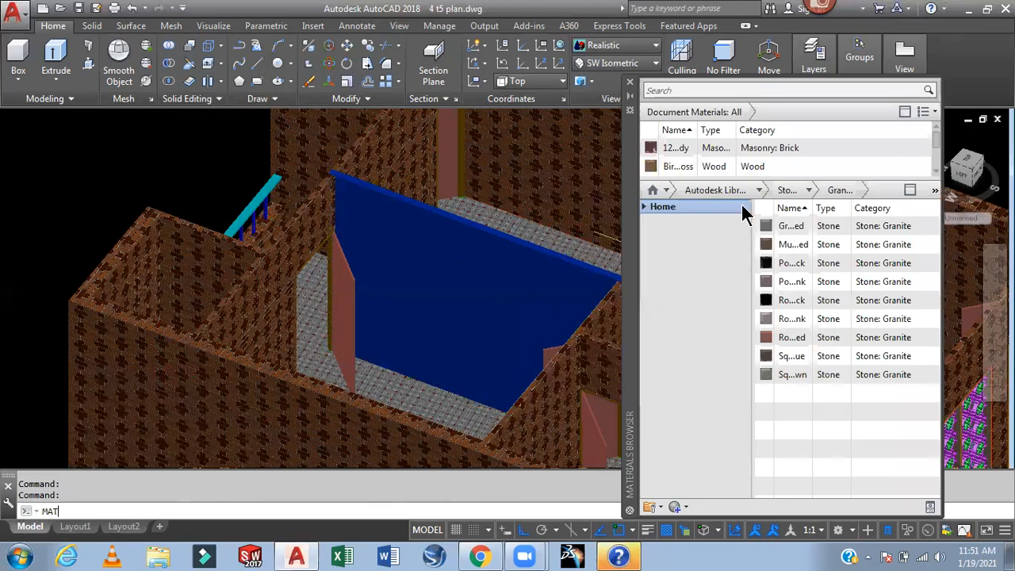
click(759, 190)
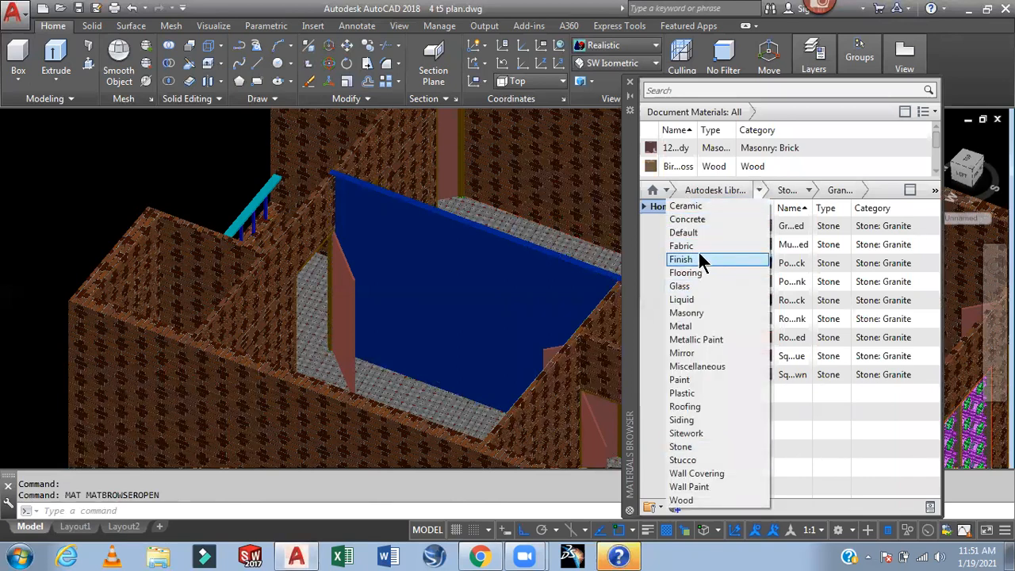
click(686, 313)
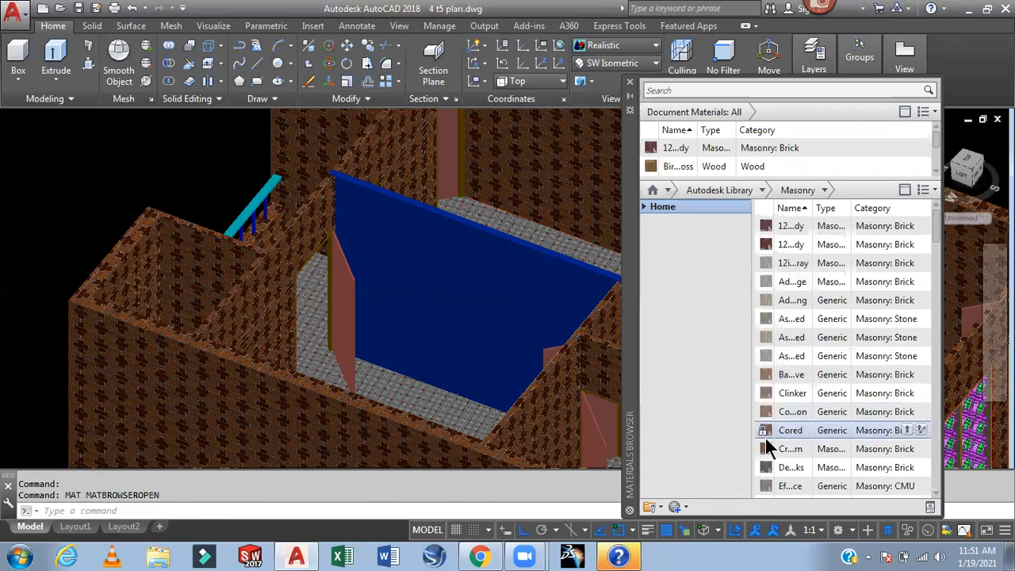
drag(537, 325, 537, 323)
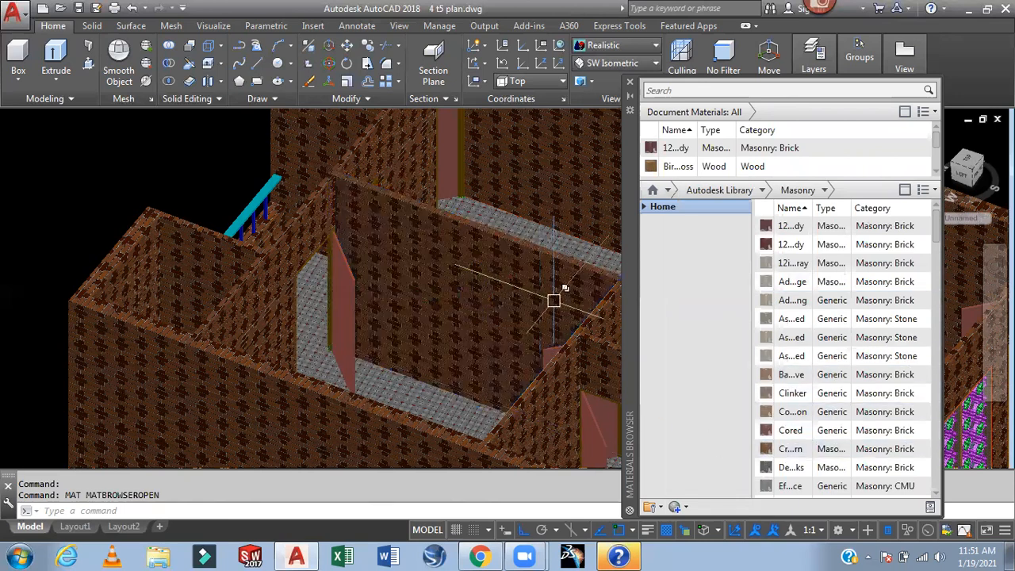
click(630, 84)
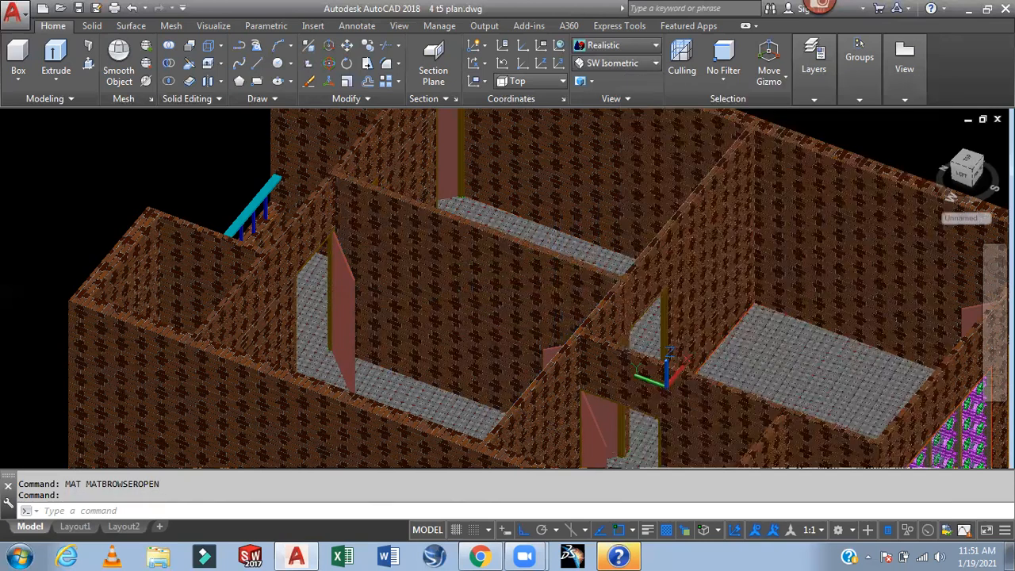
Erase the stray orange line crossing the entrance steps just below the landing edge
scroll(630, 199, down, 3)
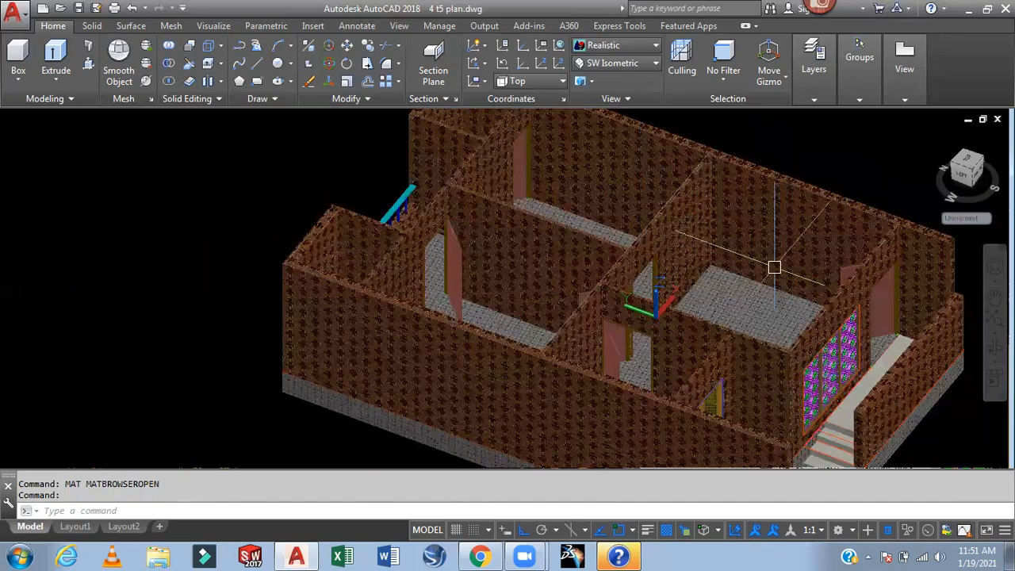
shift+middle_drag(770, 258, 724, 227)
scroll(725, 227, down, 4)
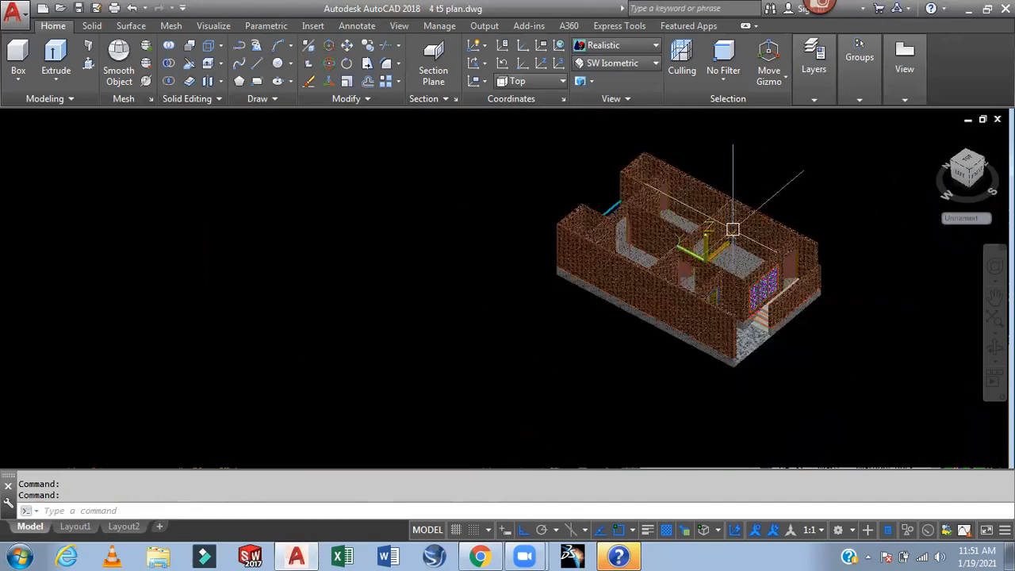
scroll(922, 309, up, 3)
shift+middle_drag(878, 333, 850, 375)
scroll(742, 396, up, 3)
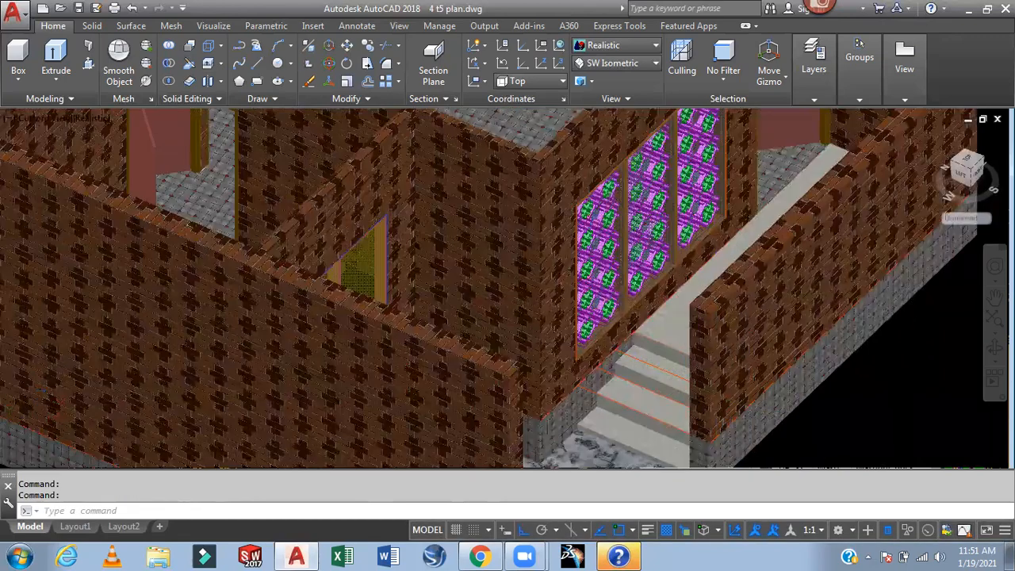
scroll(646, 366, up, 2)
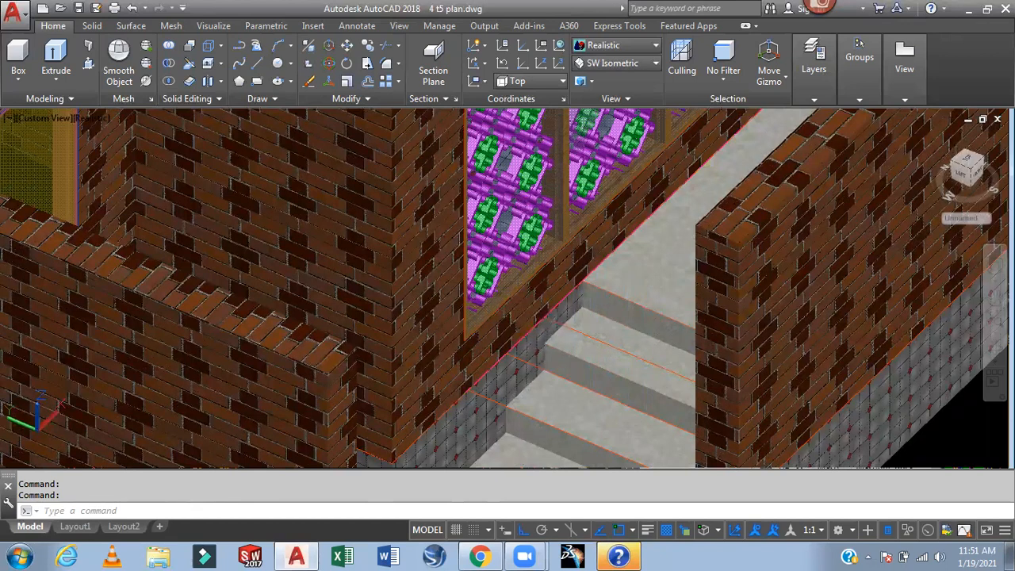
scroll(594, 339, up, 3)
click(595, 334)
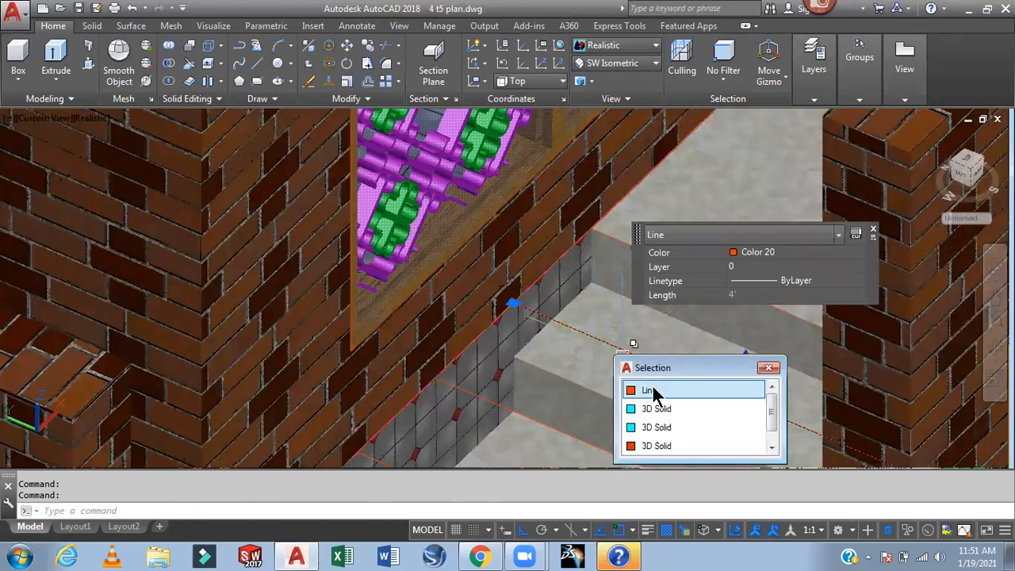
click(654, 390)
key(Escape)
click(647, 317)
key(Delete)
Erase the next stray orange line down across the entrance steps
scroll(624, 348, down, 2)
scroll(571, 390, up, 3)
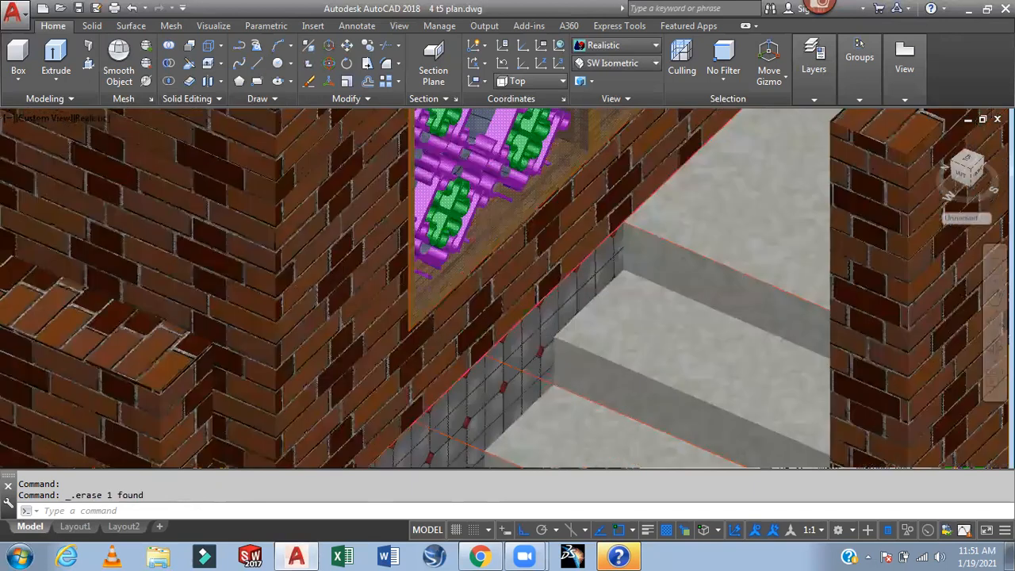
click(579, 393)
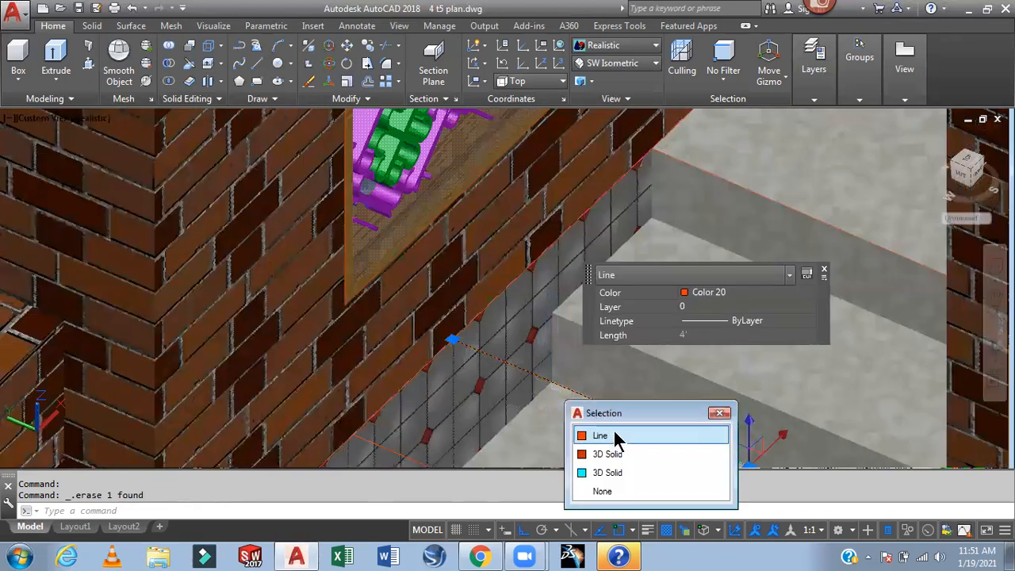
click(615, 435)
key(Delete)
Erase the remaining stray orange line along the lower step edge of the entrance stairs
scroll(629, 344, up, 3)
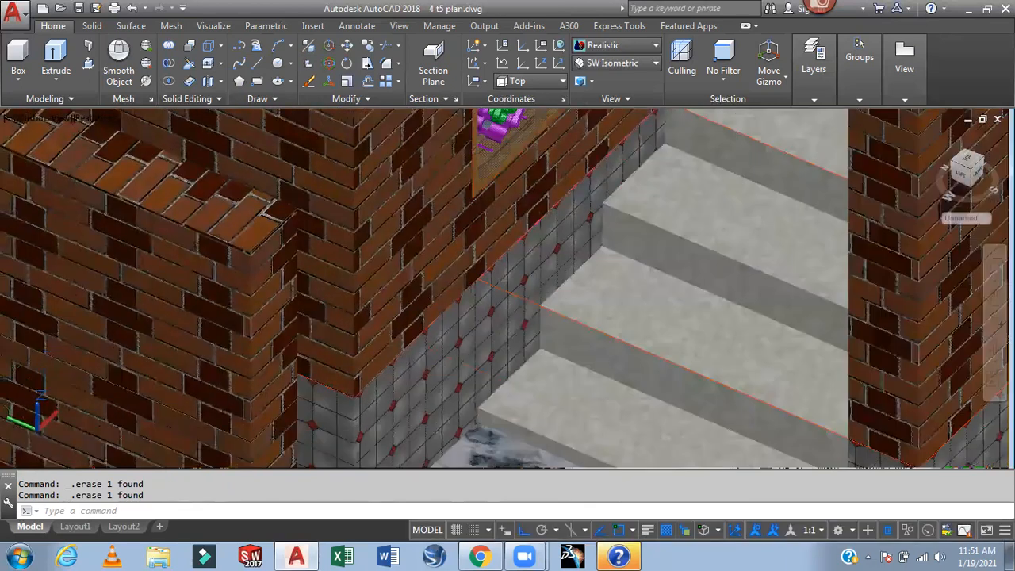
click(597, 332)
click(638, 375)
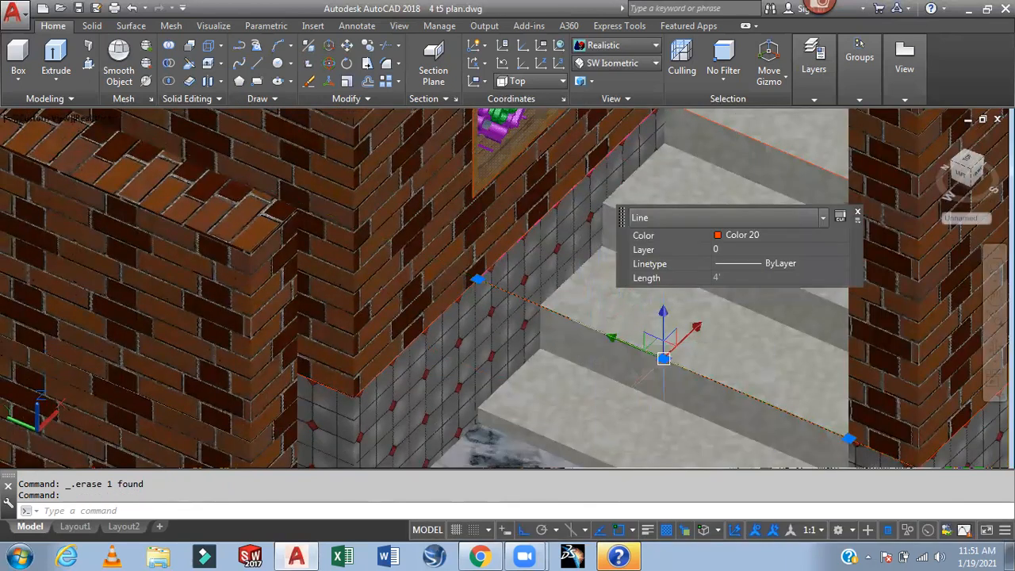
key(Delete)
scroll(682, 309, down, 4)
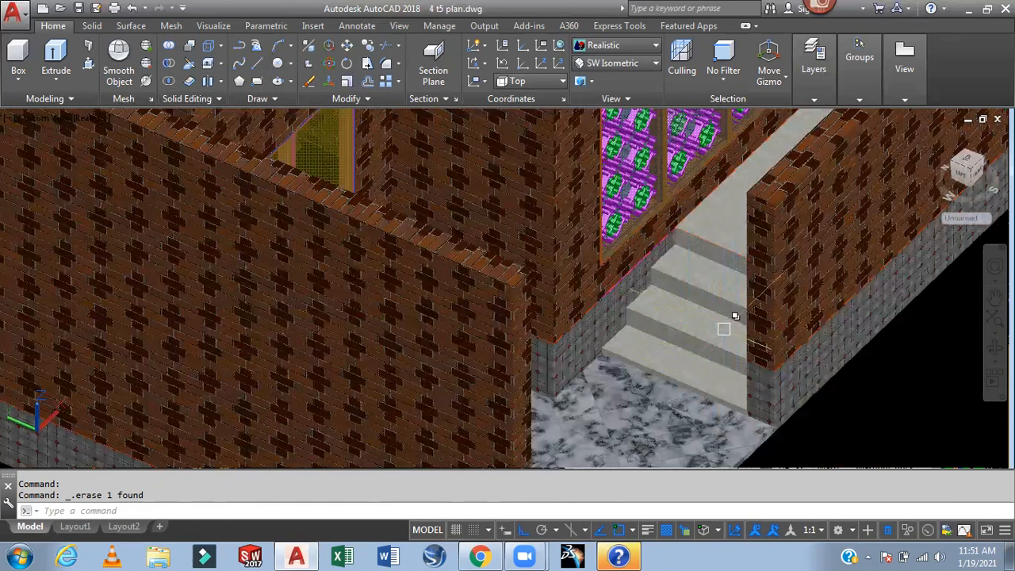
scroll(793, 329, down, 5)
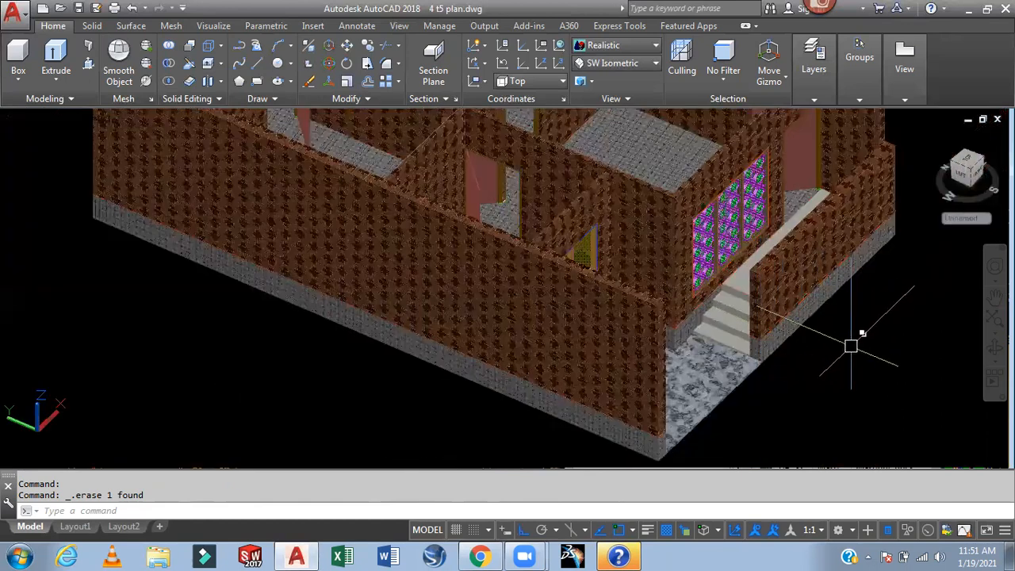
Switch the house model to the 2D Wireframe visual style for work on the room beyond the cyan railing
middle_drag(838, 353, 802, 357)
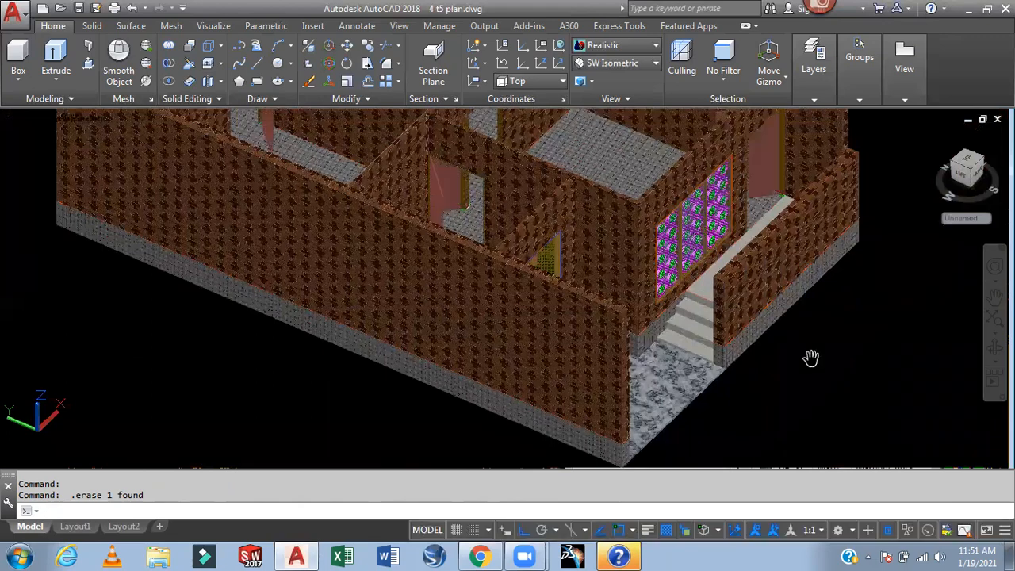
shift+middle_drag(827, 336, 722, 367)
scroll(813, 333, down, 4)
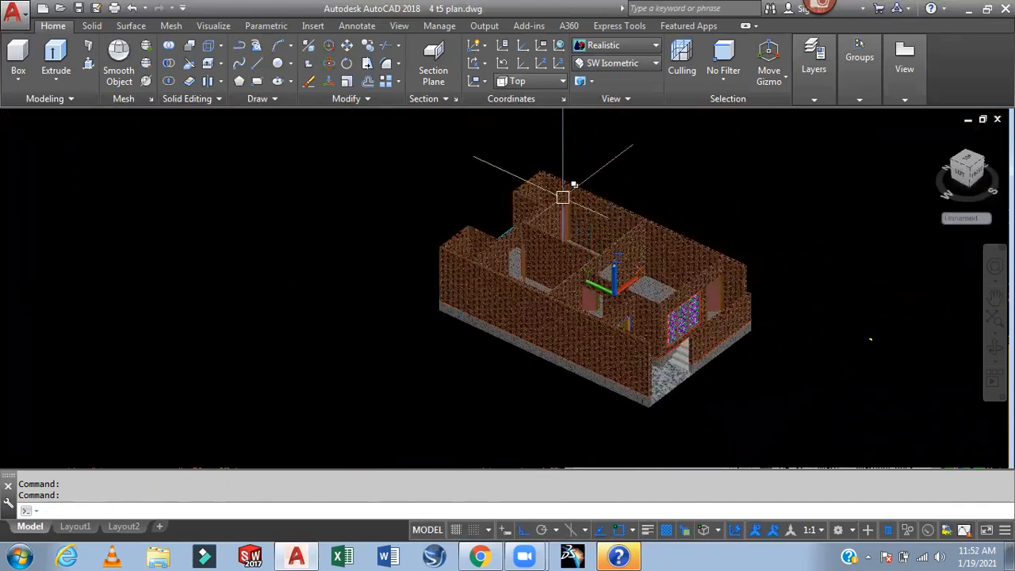
scroll(553, 197, up, 5)
scroll(476, 185, up, 3)
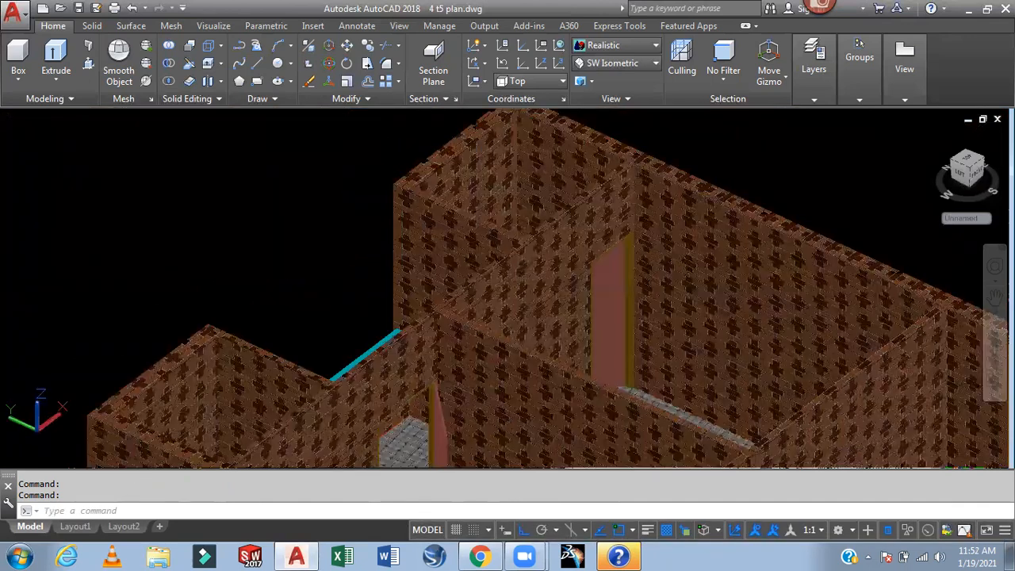
click(603, 49)
click(607, 78)
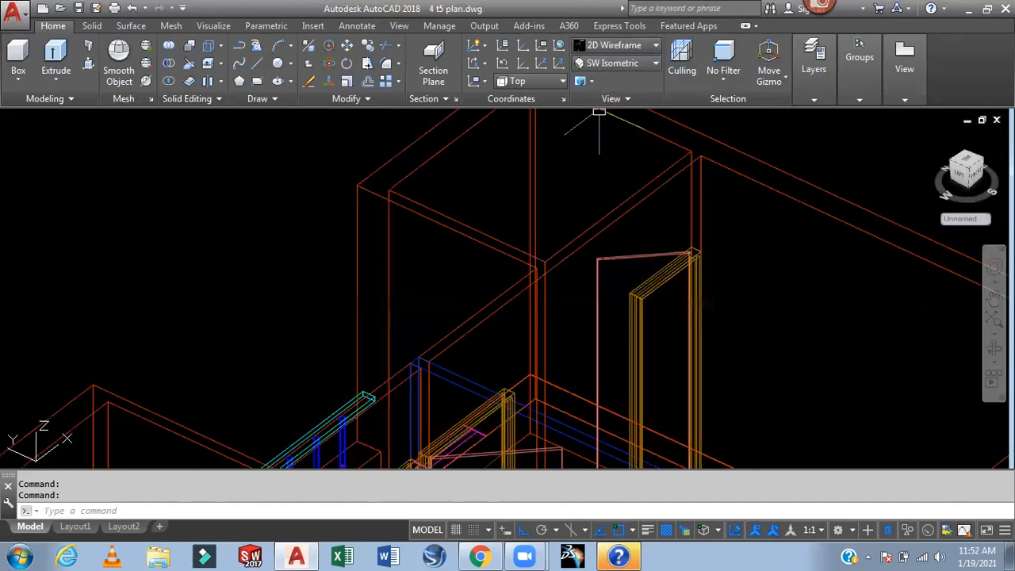
Draw a 1.5' by 1.5' rectangle on the outer wall of the room at the railing's far end
scroll(466, 190, down, 3)
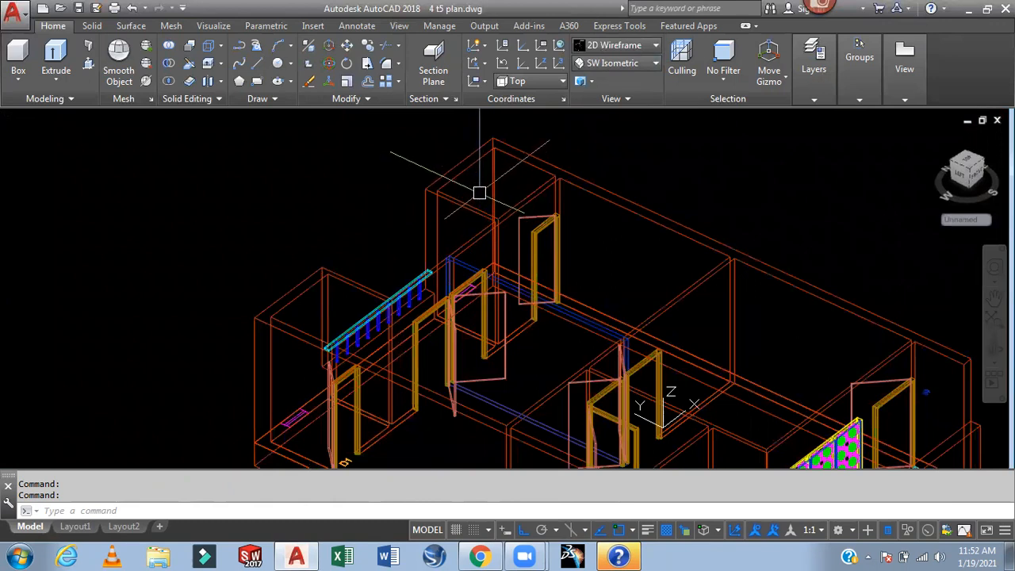
scroll(472, 178, up, 3)
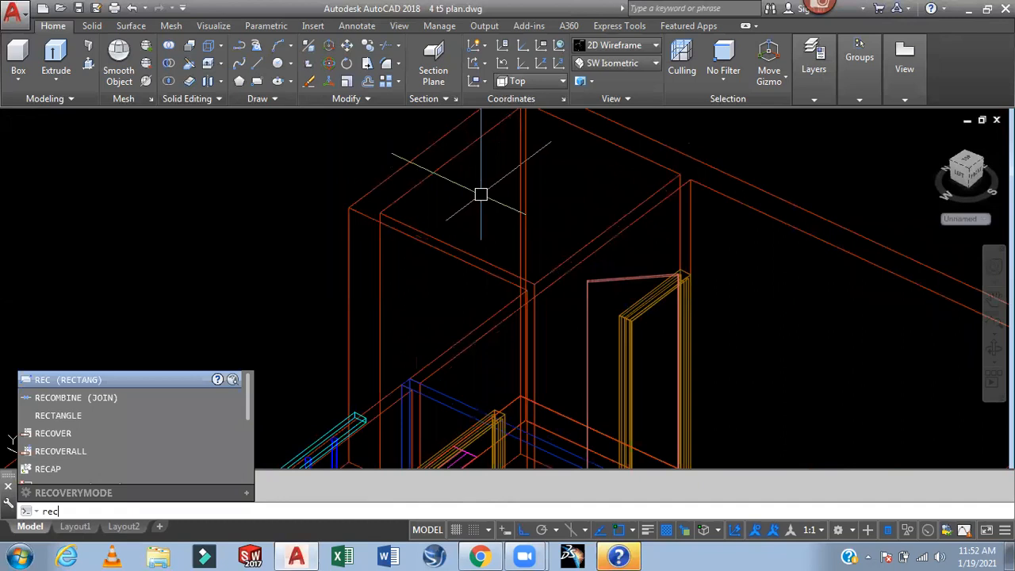
key(Return)
click(433, 205)
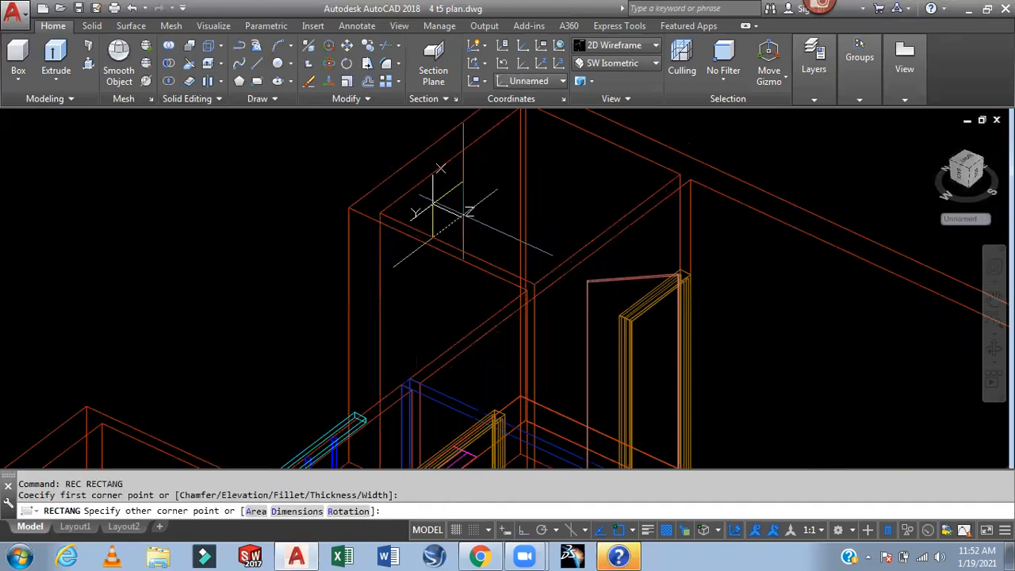
text(d)
key(Return)
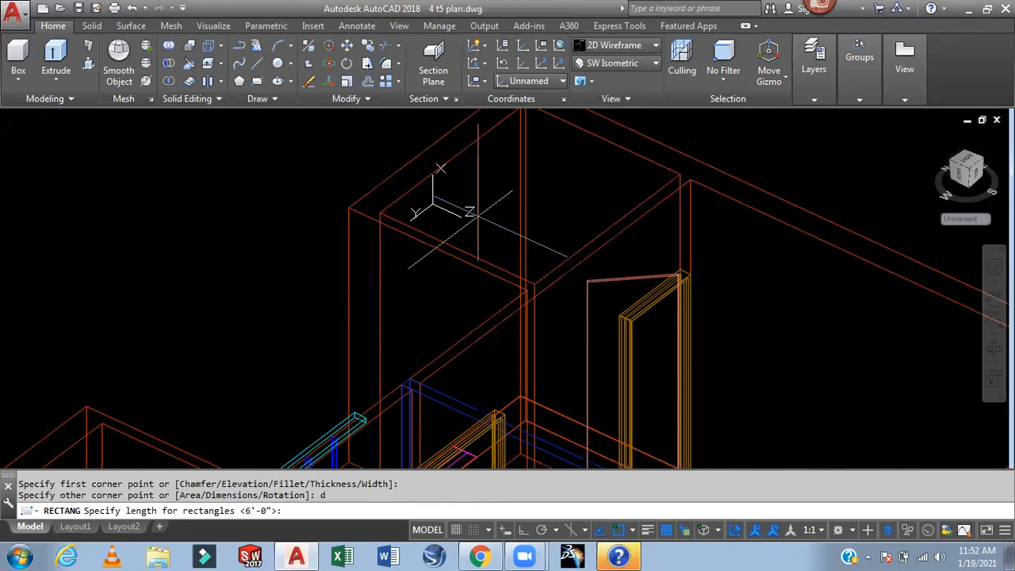
text(1.5')
key(Return)
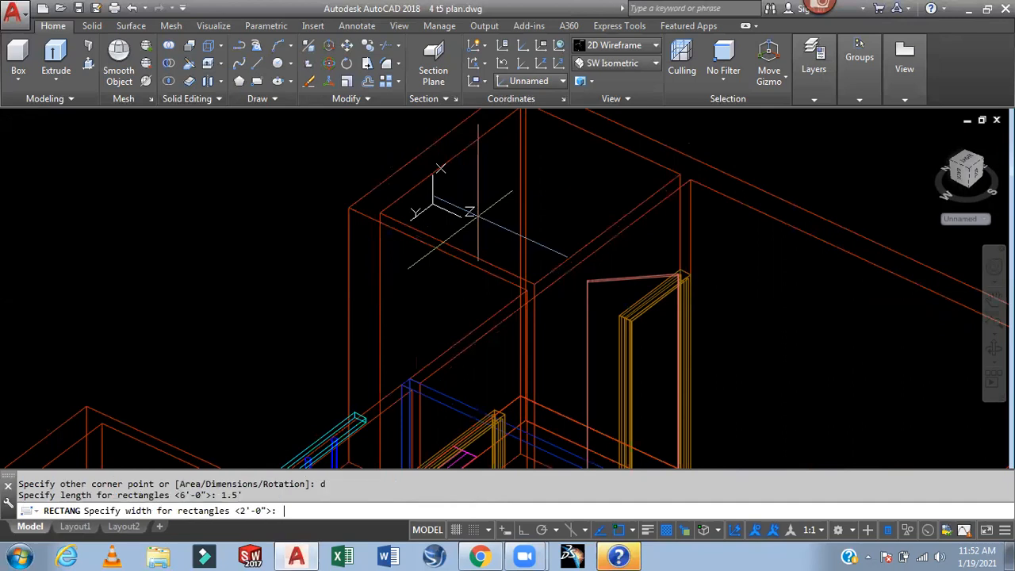
text(1.5')
key(Return)
click(469, 212)
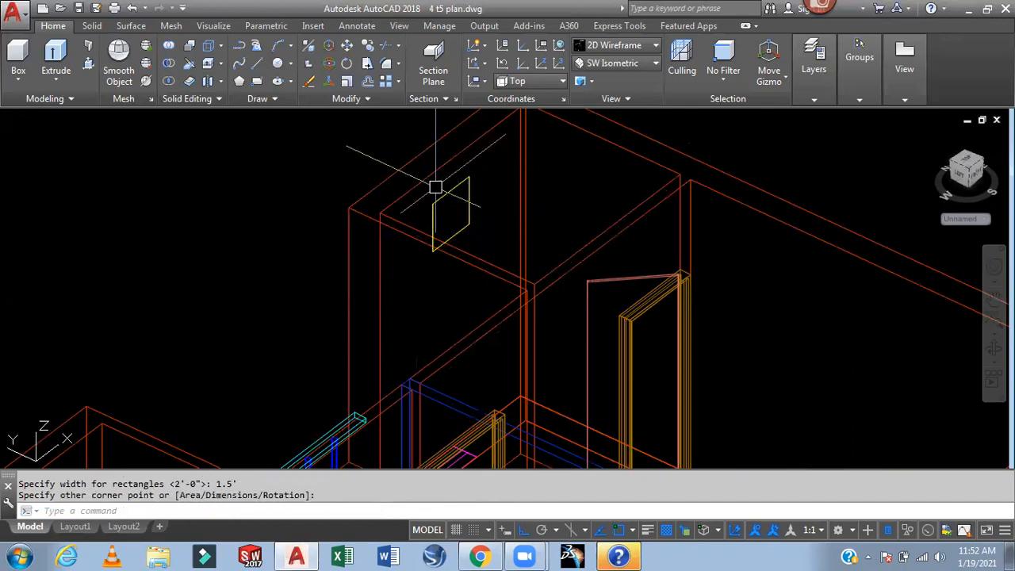
Draw a guide line from that wall's inner top corner, 3' along the top edge and 2' straight down
text(l)
key(Return)
scroll(403, 204, up, 2)
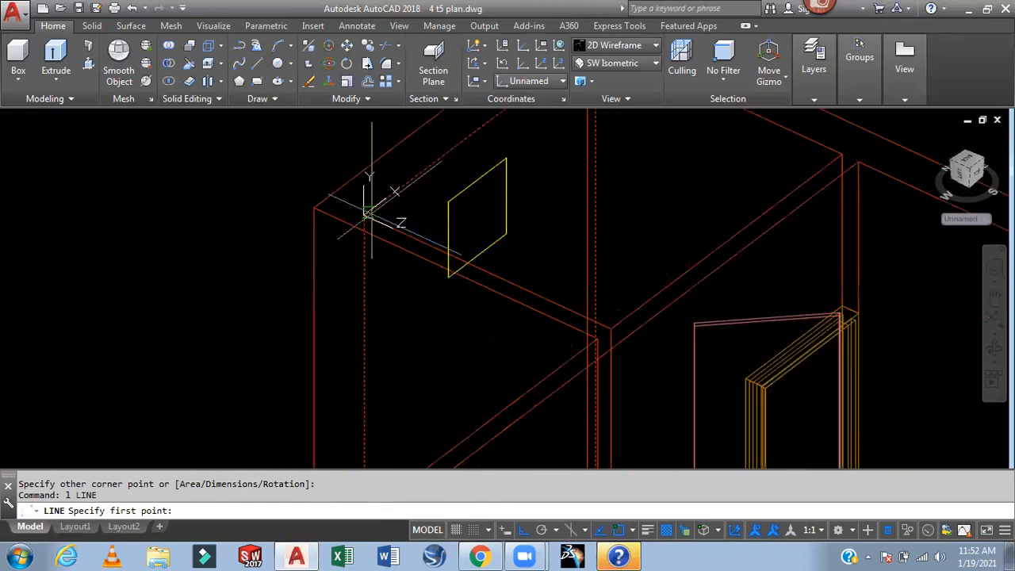
click(363, 214)
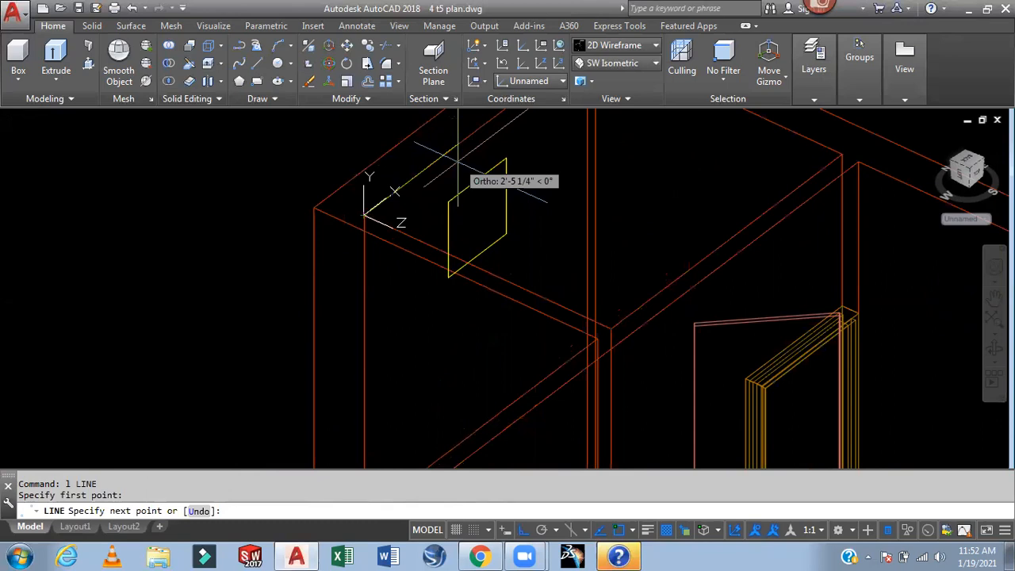
scroll(457, 163, down, 2)
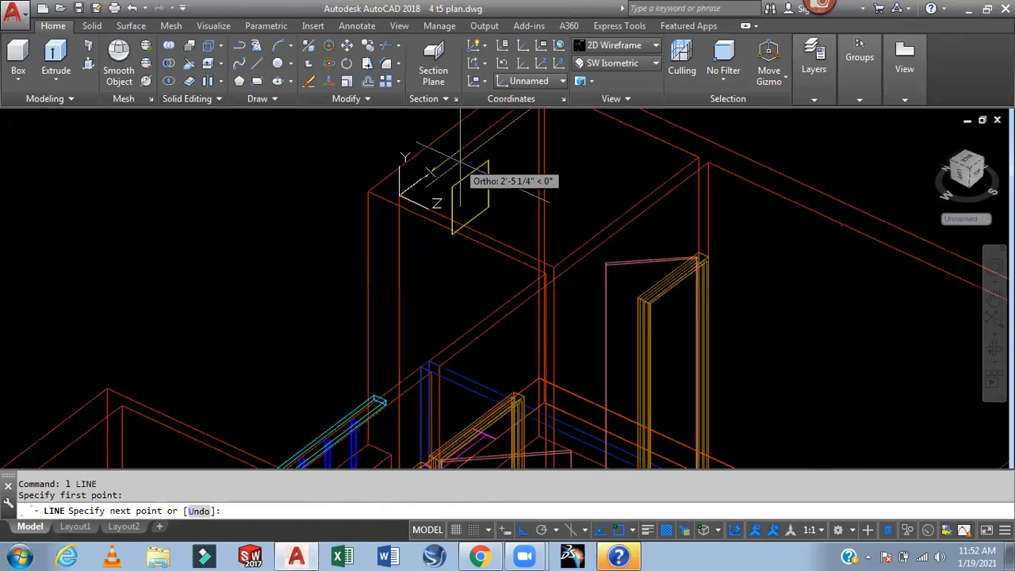
key(Return)
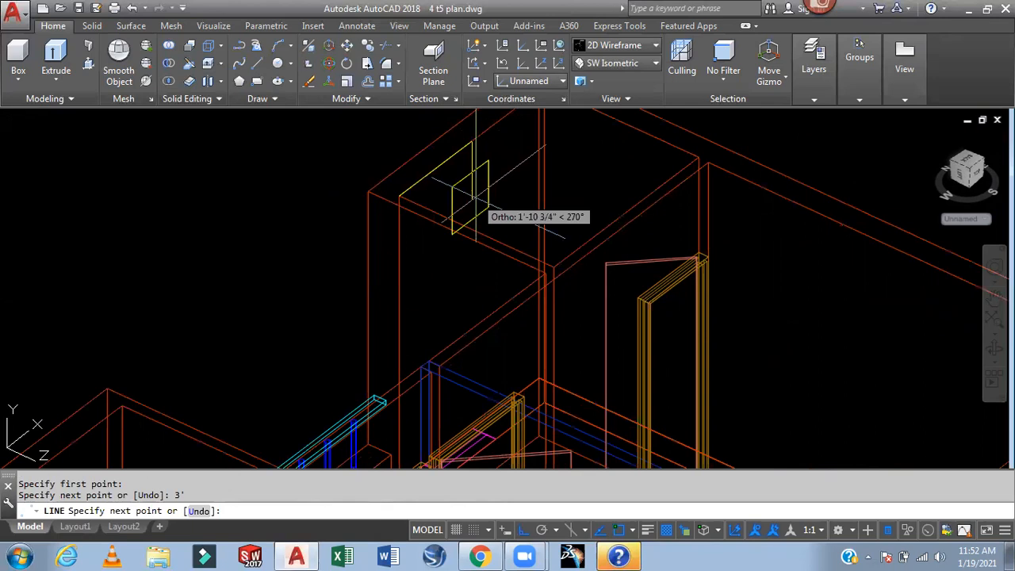
text(2.')
key(Return)
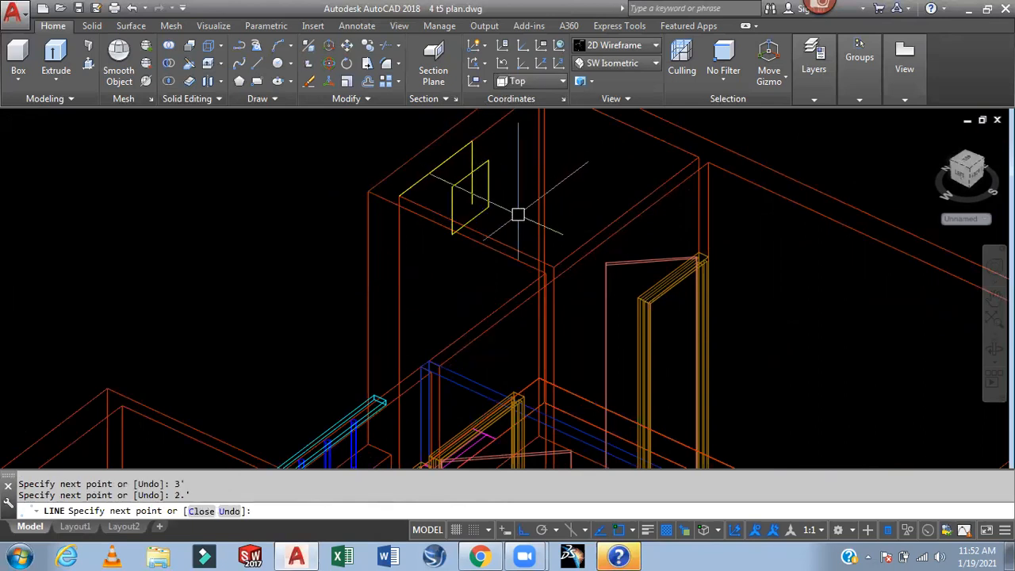
key(Escape)
text(m)
key(Return)
scroll(510, 212, up, 3)
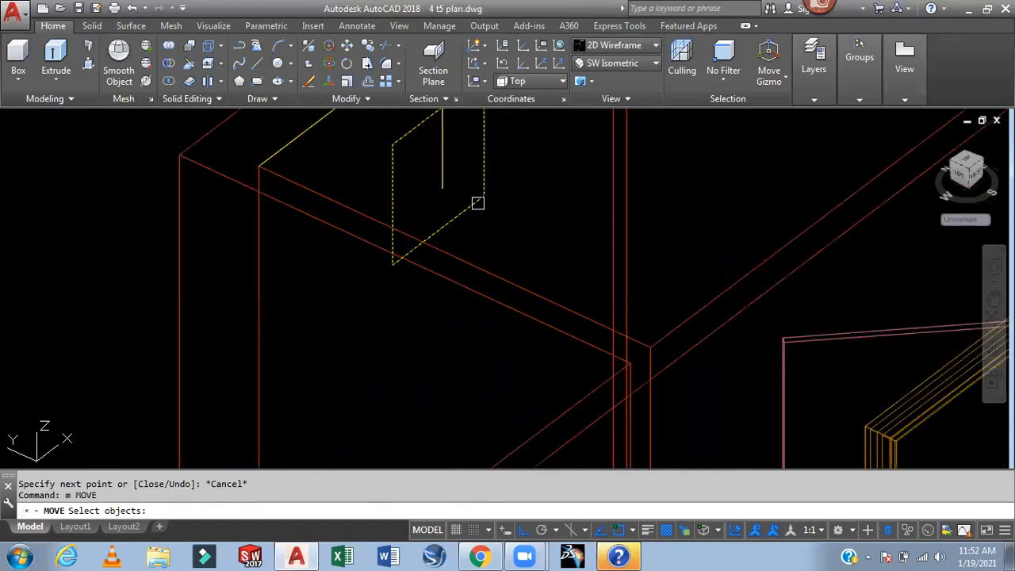
click(525, 210)
key(Return)
click(392, 144)
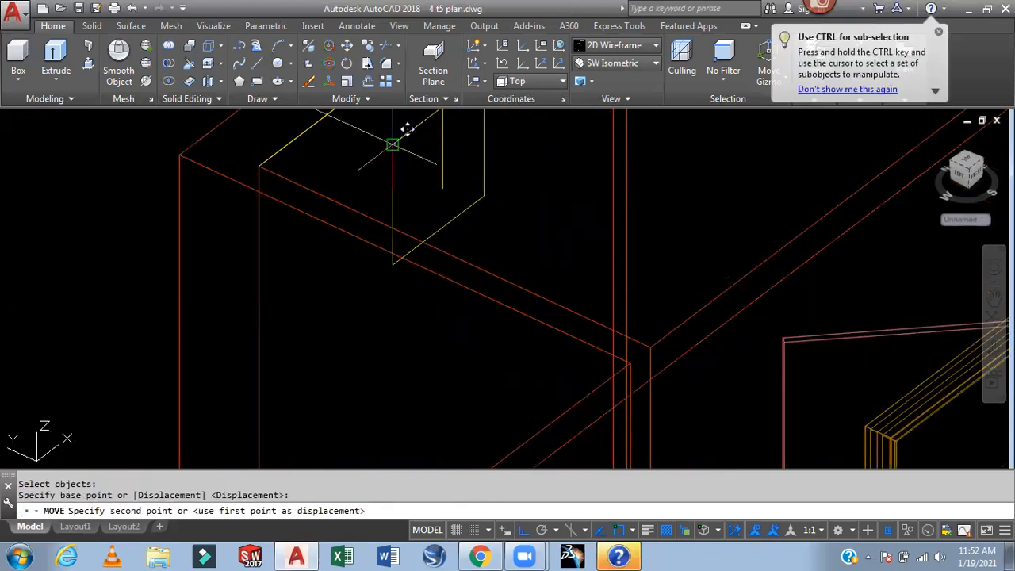
key(Escape)
scroll(516, 199, down, 2)
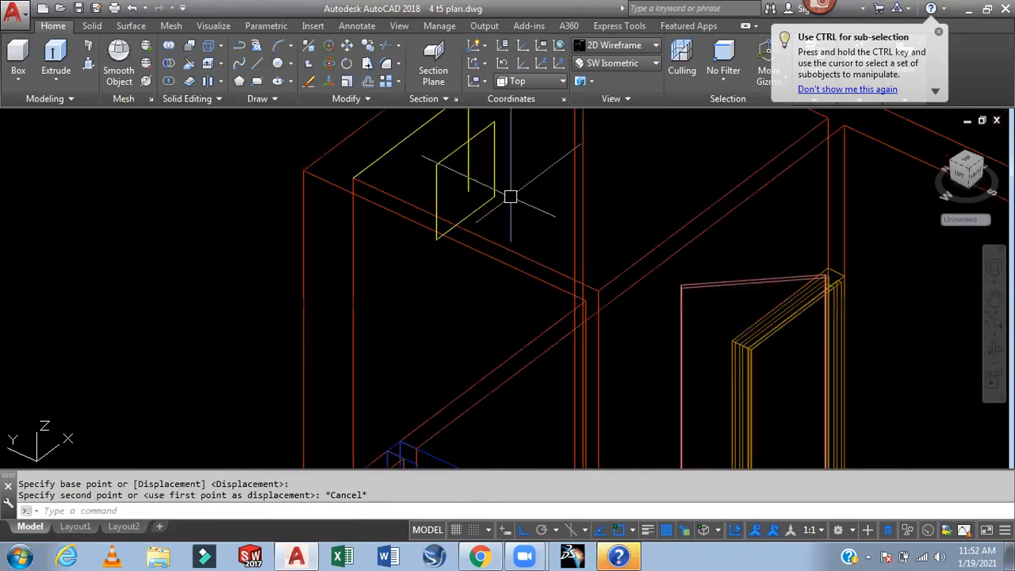
Move the square by the midpoint of its top edge to the lower end of the guide line
key(Return)
click(457, 154)
scroll(464, 149, up, 2)
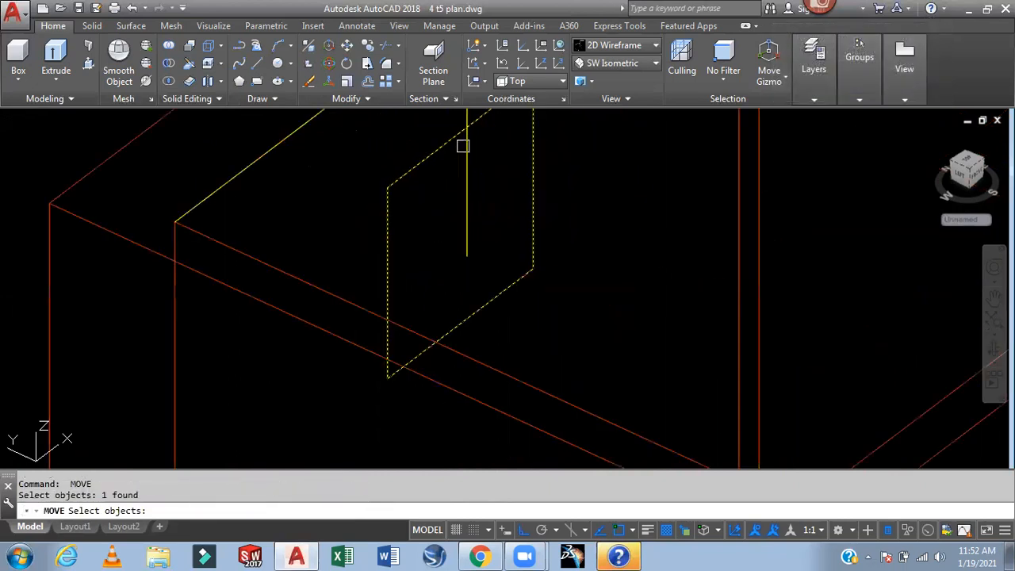
key(Return)
click(460, 132)
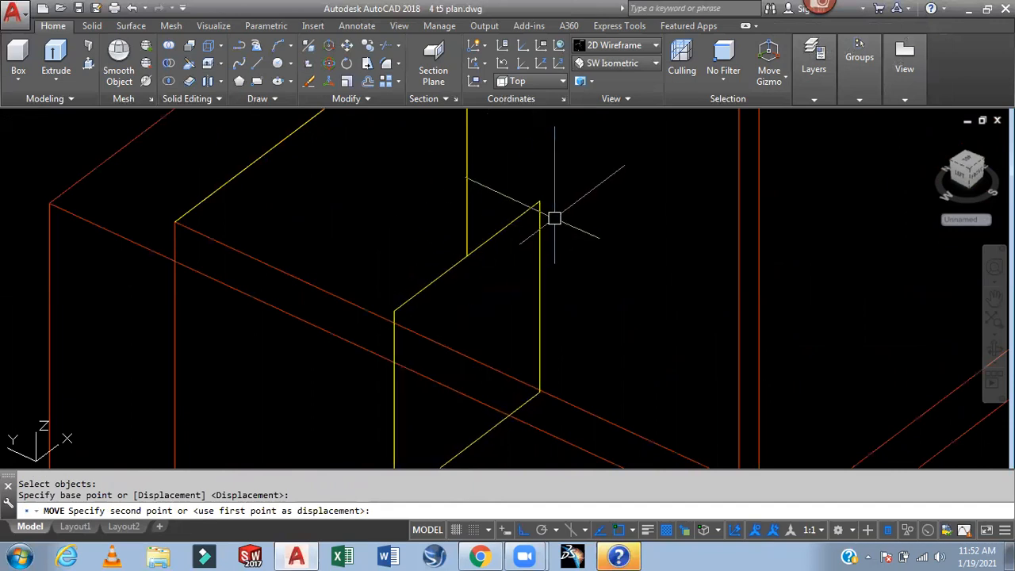
click(554, 217)
Draw a matching guide line on the room at the railing's near end, 3' along the inner top edge and 2' down
scroll(581, 232, down, 2)
scroll(582, 233, down, 4)
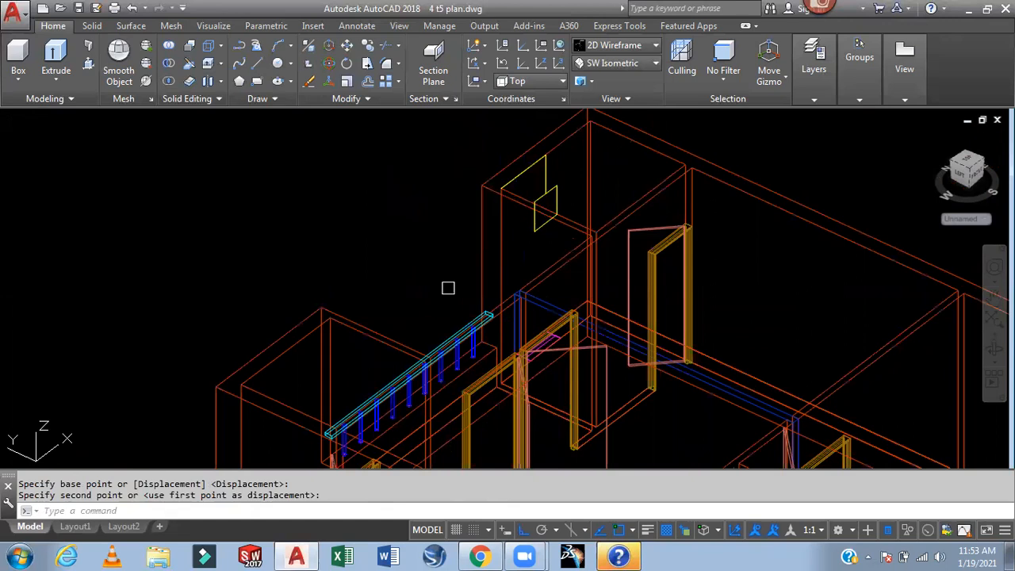
text(l)
key(Return)
scroll(222, 346, up, 4)
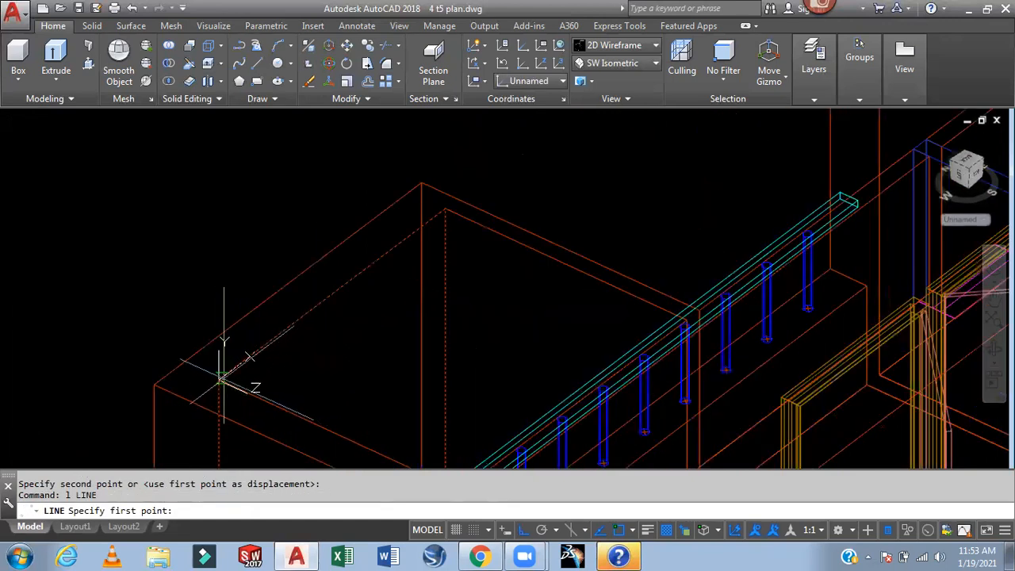
click(222, 378)
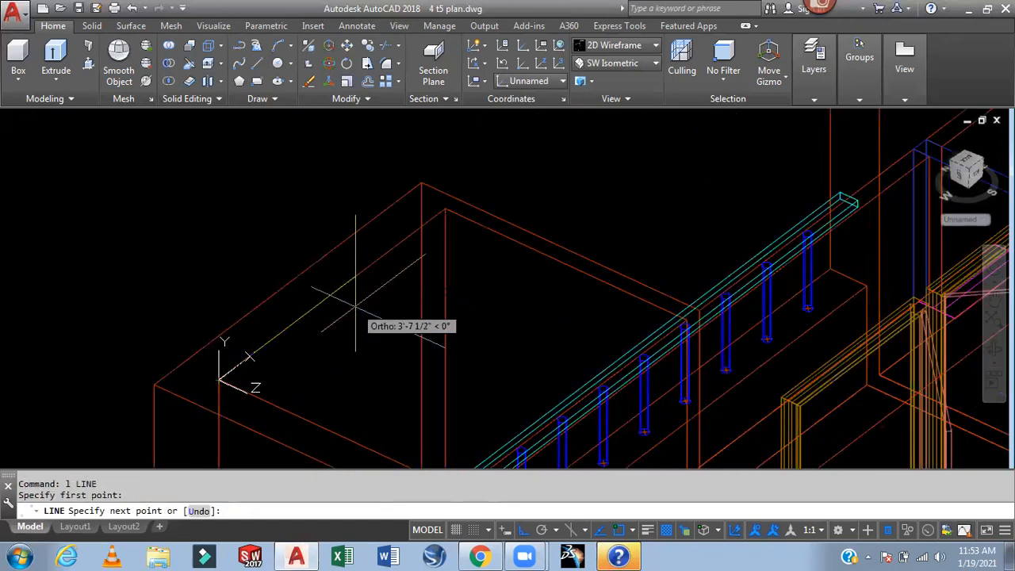
text(3')
key(Return)
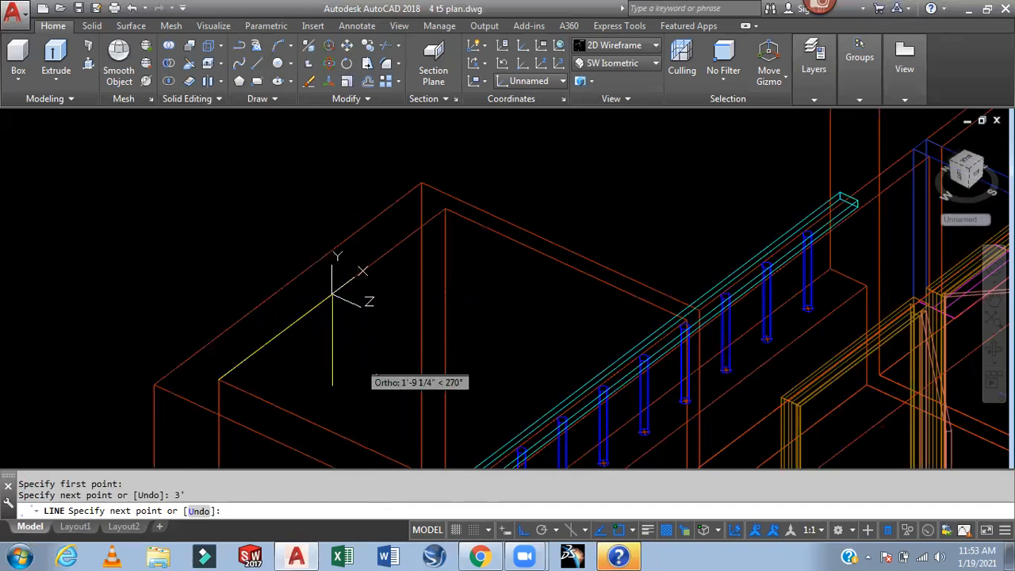
text(2)
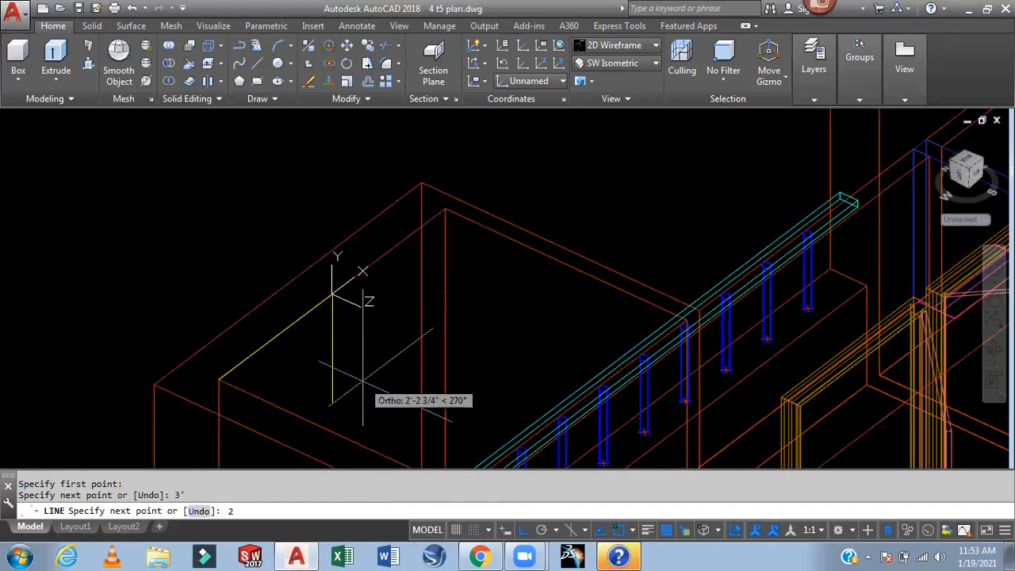
key(Return)
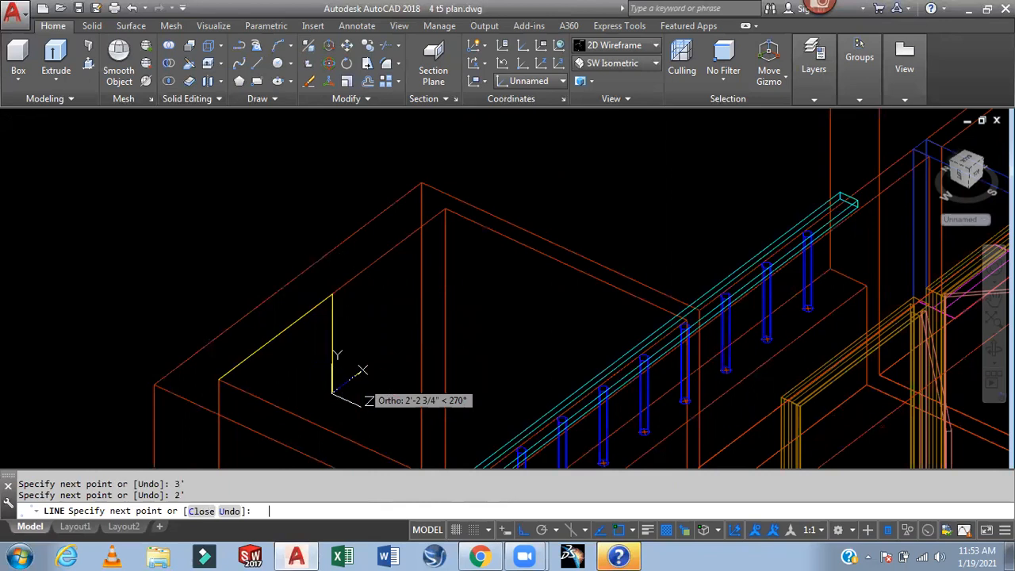
key(Escape)
Copy the square by its top edge midpoint to the lower end of the second guide line
scroll(441, 278, down, 4)
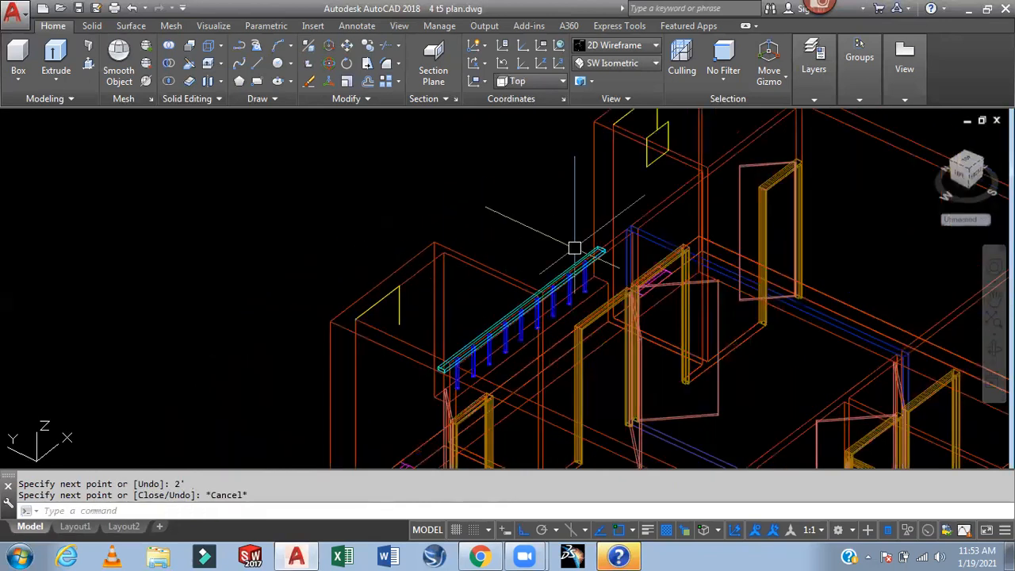
text(co)
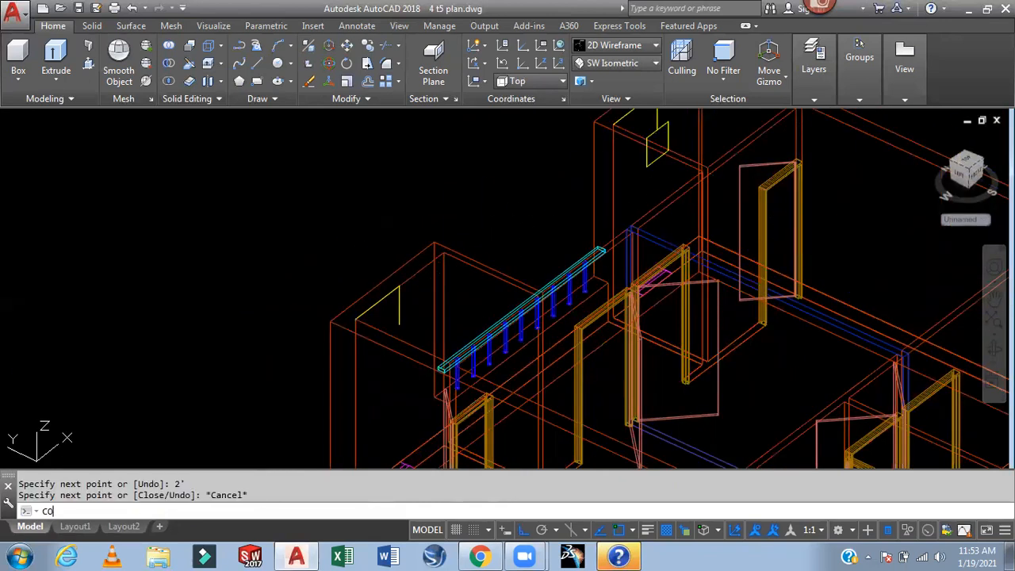
key(Return)
click(642, 167)
scroll(634, 175, up, 5)
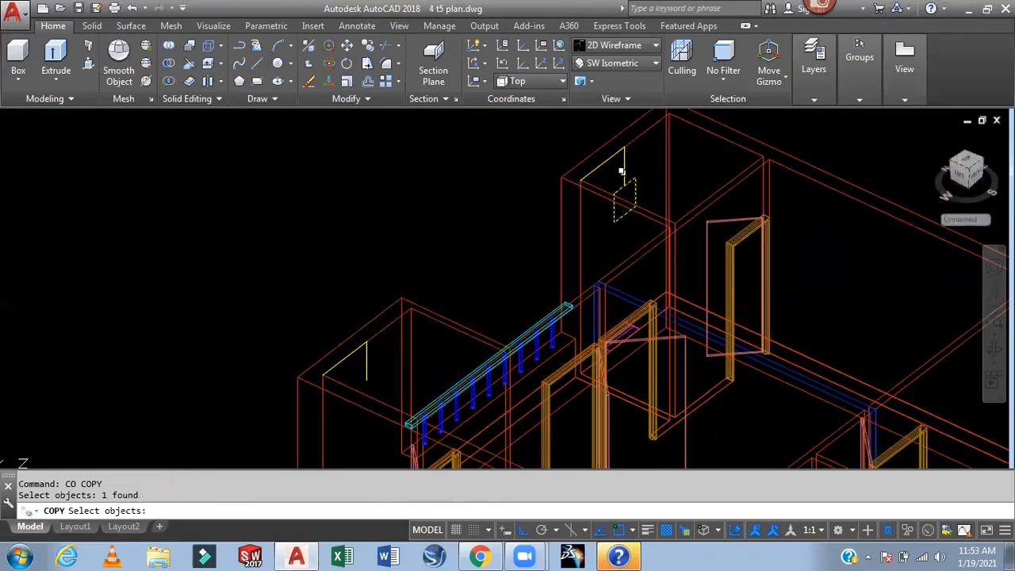
key(Return)
click(645, 206)
scroll(464, 285, down, 5)
middle_drag(484, 342, 585, 200)
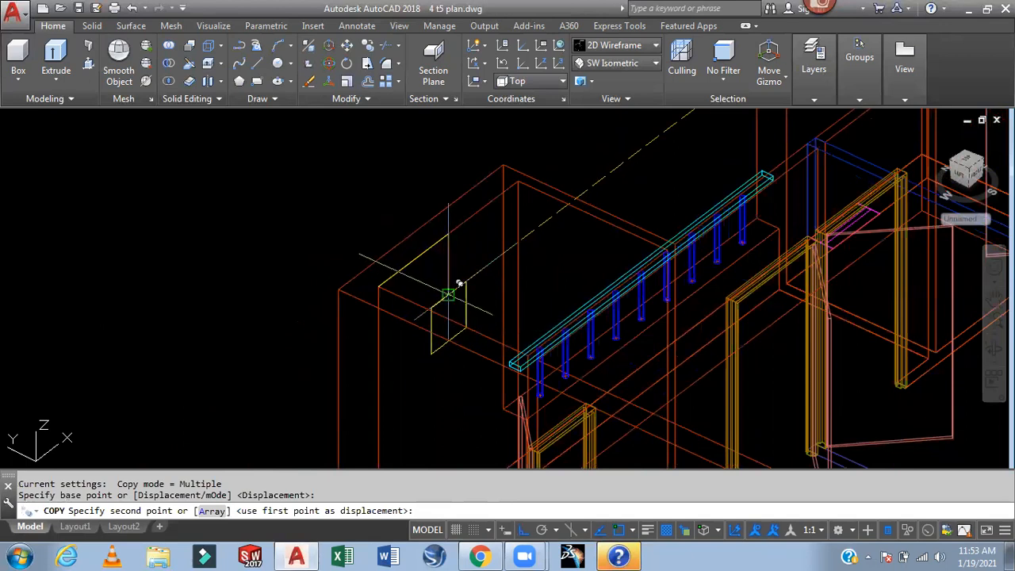
click(449, 291)
key(Escape)
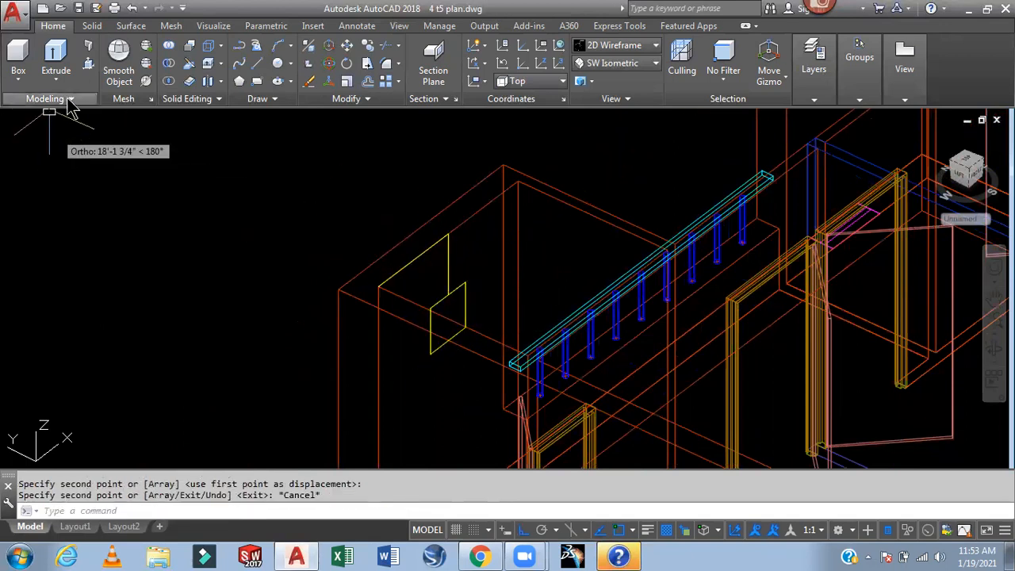
Press-pull the square outline on each of the two rooms' outer walls outward through the wall
click(88, 64)
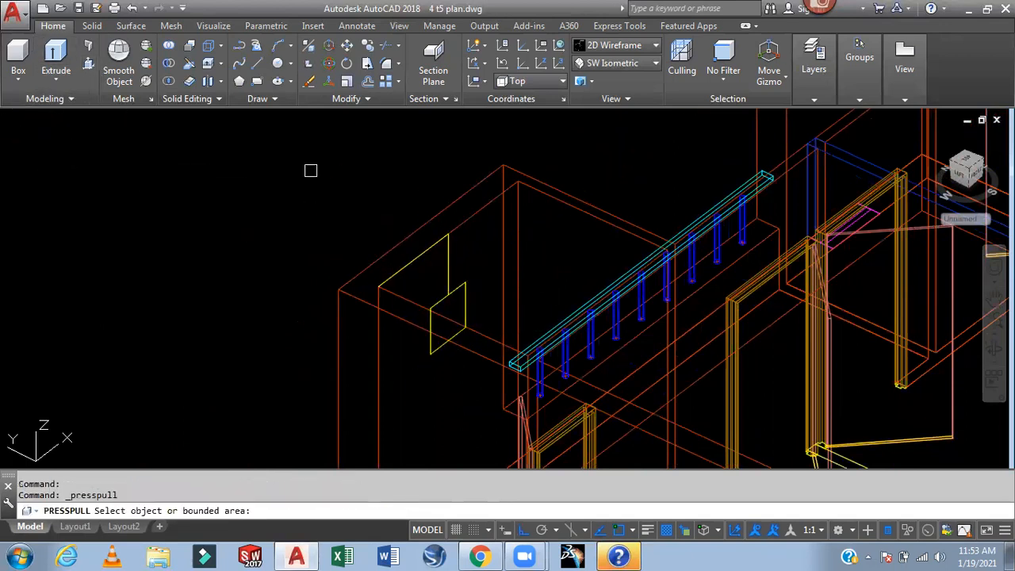
click(456, 304)
click(471, 215)
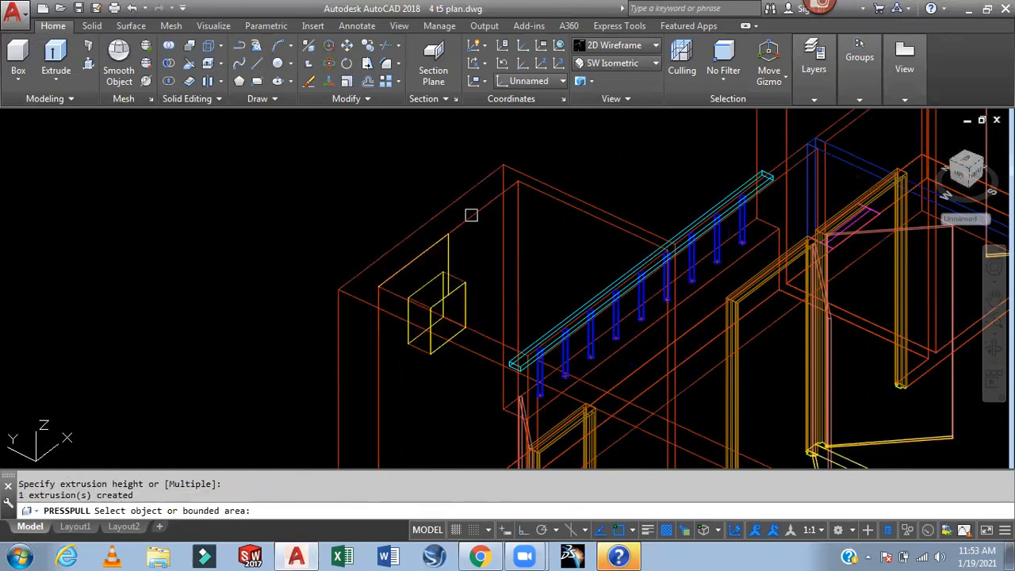
scroll(471, 215, down, 2)
middle_drag(602, 185, 446, 313)
scroll(587, 195, up, 2)
click(526, 232)
click(271, 151)
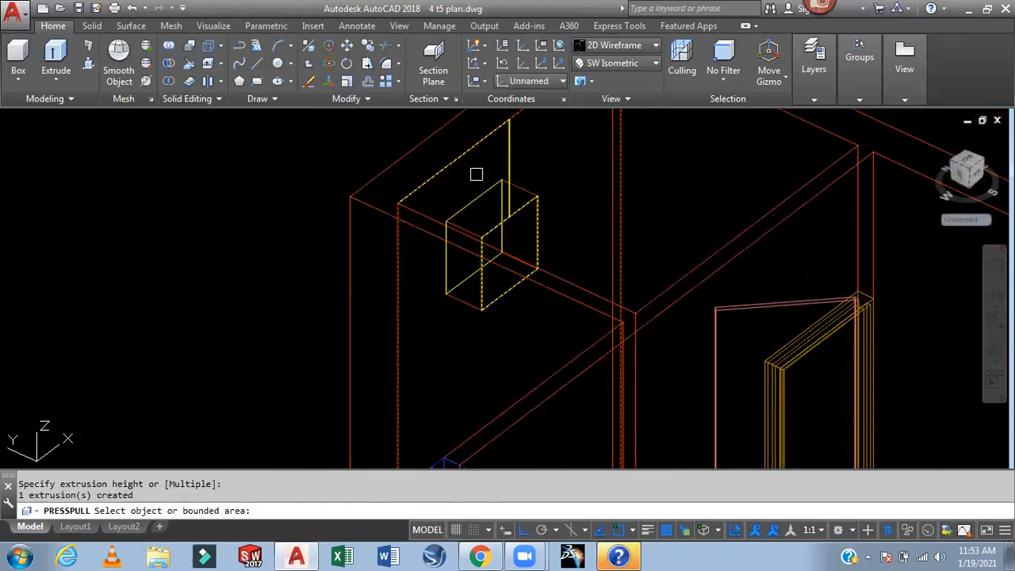
key(Escape)
Erase the vertical and top-edge guide lines beside the opening in the room at the railing's far end
click(510, 159)
key(Delete)
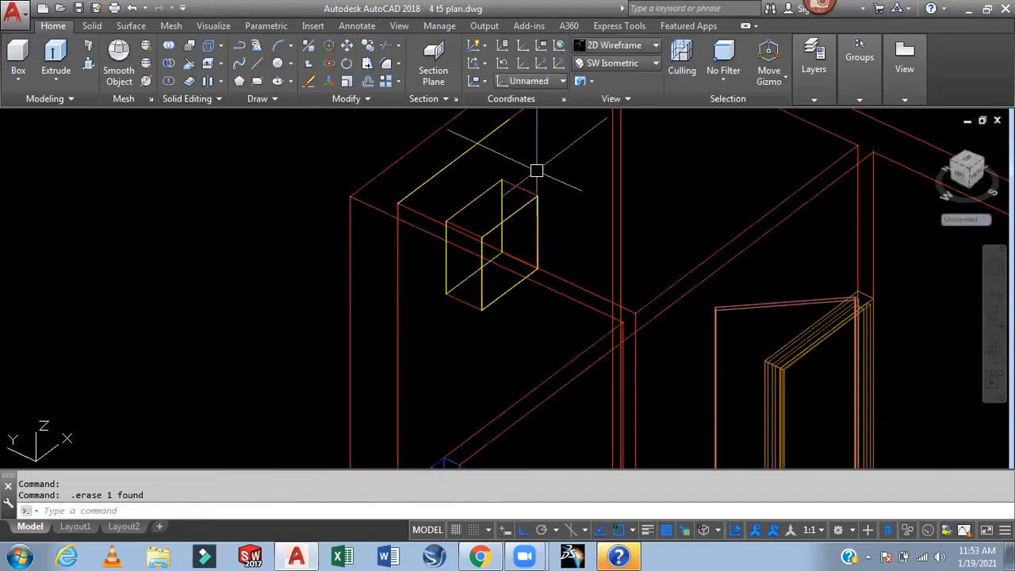
click(431, 178)
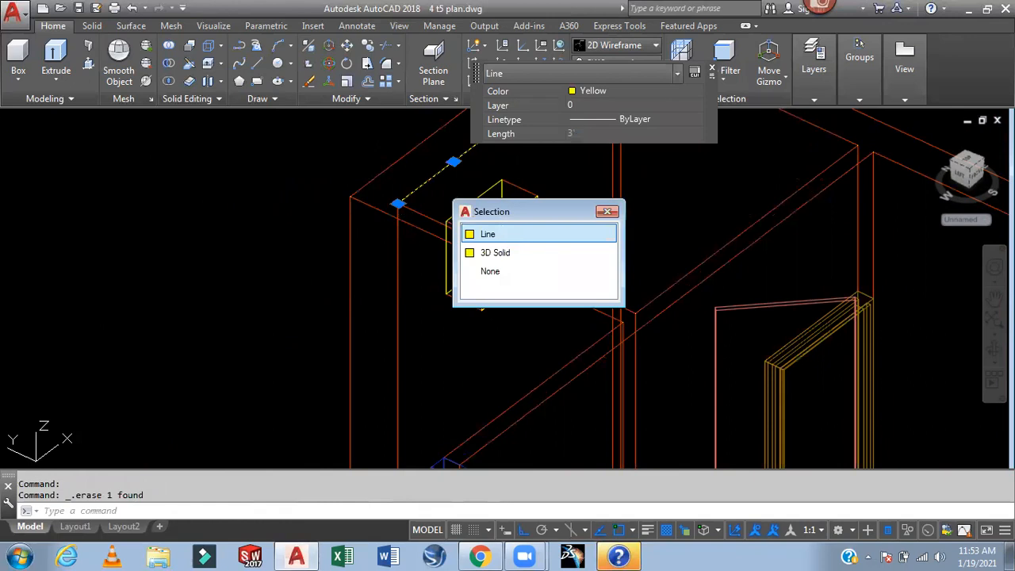
key(Delete)
Erase the vertical and top-edge guide lines beside the opening in the room at the railing's near end
scroll(532, 174, down, 3)
scroll(455, 243, up, 5)
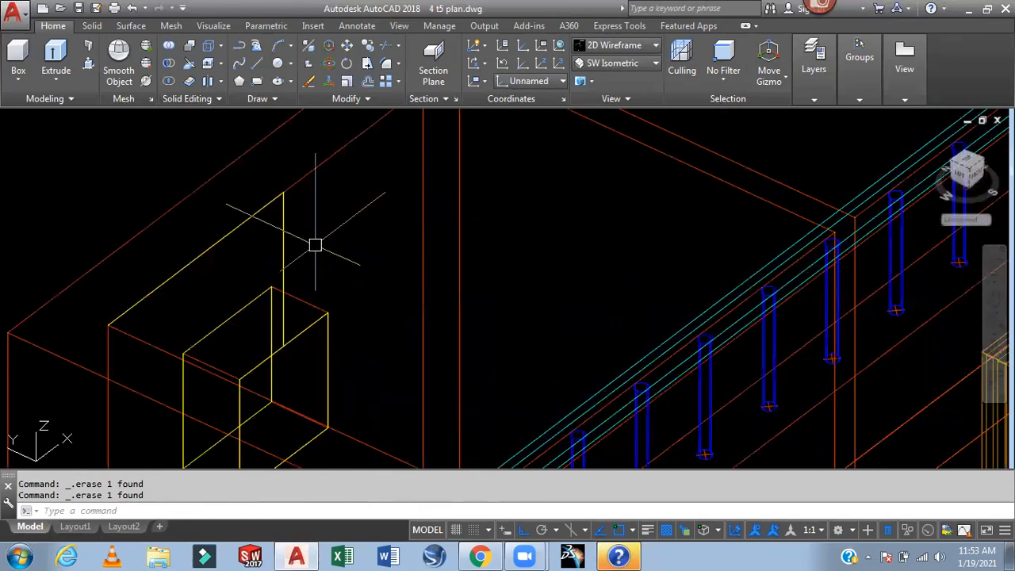
click(281, 261)
key(Delete)
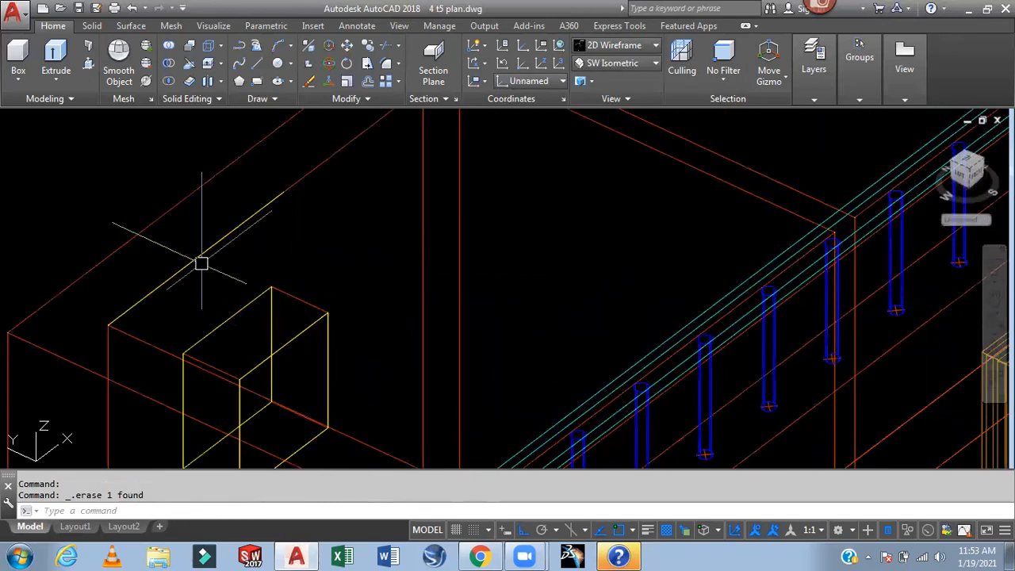
click(195, 258)
click(268, 316)
key(Delete)
Display the whole house model in the Realistic visual style
scroll(353, 214, down, 3)
scroll(353, 213, down, 2)
scroll(547, 208, down, 4)
scroll(585, 191, up, 2)
middle_drag(586, 191, 530, 223)
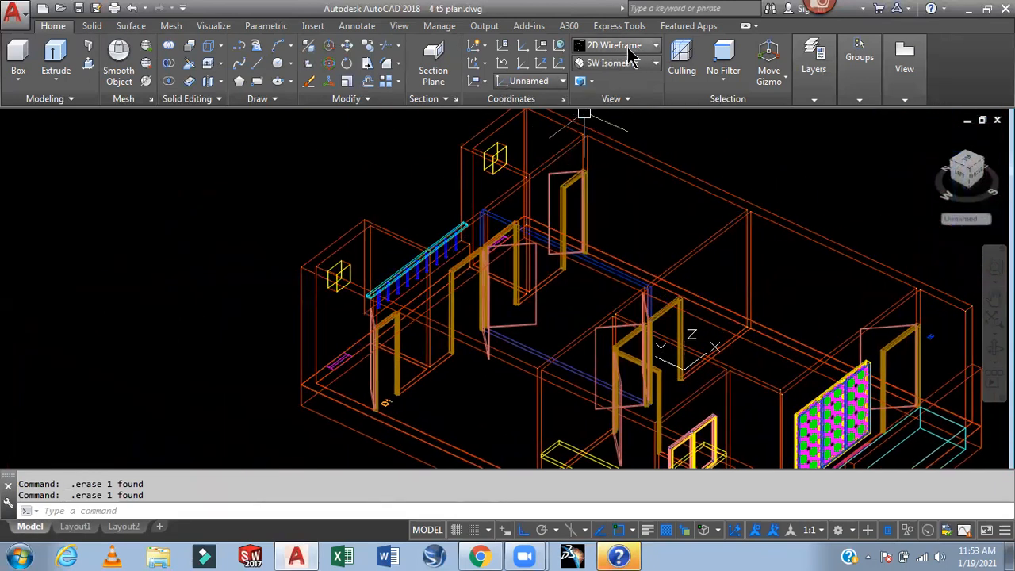
click(627, 47)
click(792, 79)
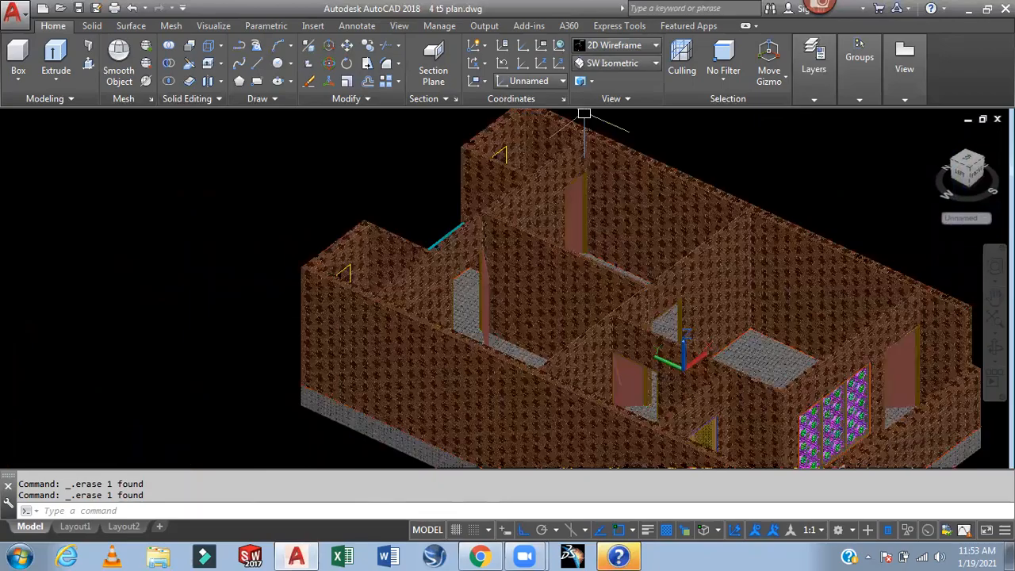
Examine the shaded house model as a whole, including its walls, wall openings, doors, window and entrance steps
mouse_move(788, 206)
shift+middle_down()
mouse_move(750, 197)
mouse_move(766, 213)
mouse_move(738, 229)
mouse_move(716, 224)
mouse_move(702, 199)
mouse_move(780, 211)
mouse_move(796, 203)
shift+middle_up()
scroll(752, 186, down, 4)
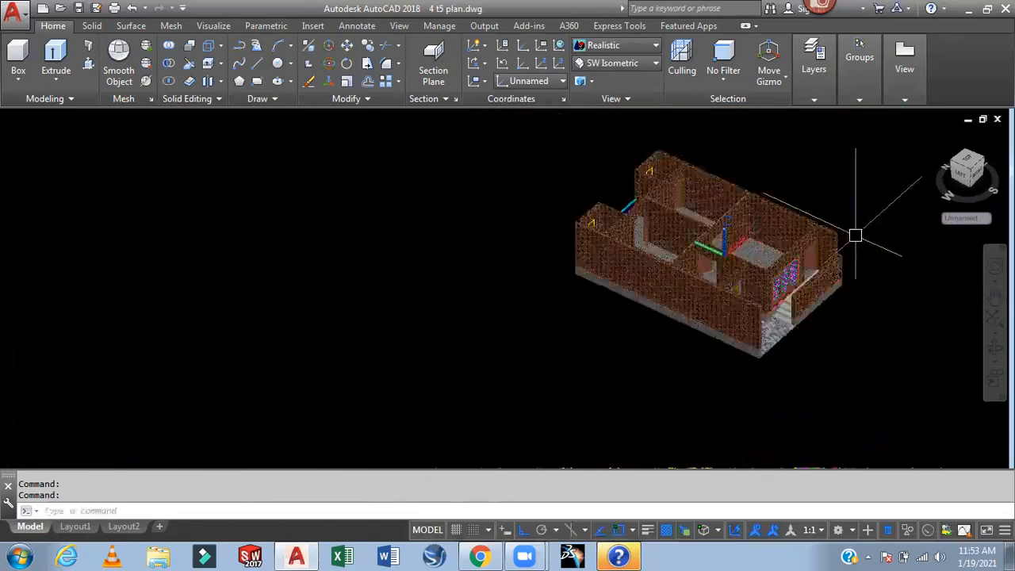
scroll(856, 235, up, 3)
scroll(832, 248, up, 3)
scroll(874, 275, down, 4)
mouse_move(899, 344)
shift+middle_down()
mouse_move(891, 321)
mouse_move(890, 333)
shift+middle_up()
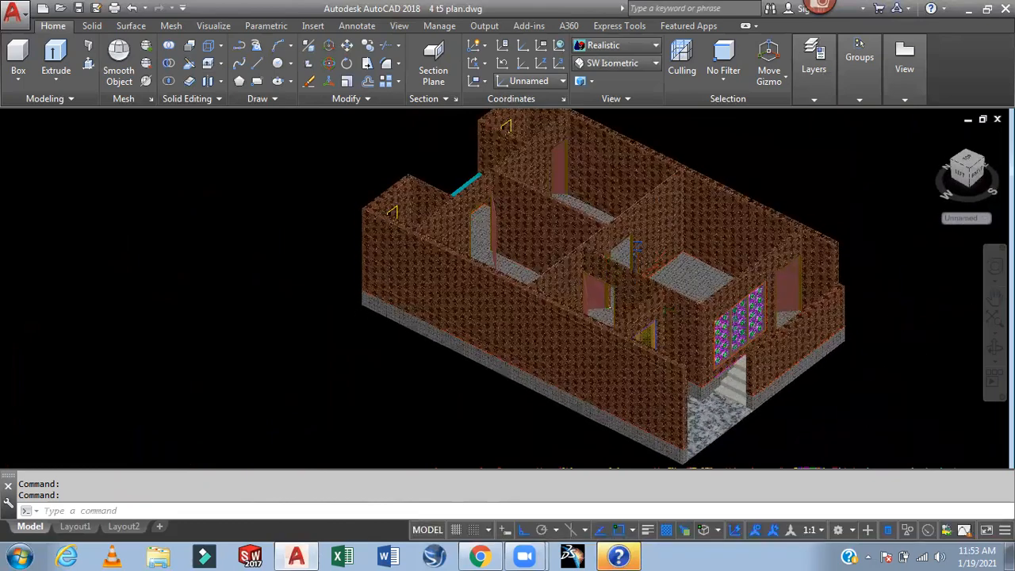
scroll(889, 333, up, 2)
scroll(879, 245, down, 4)
middle_drag(856, 229, 858, 241)
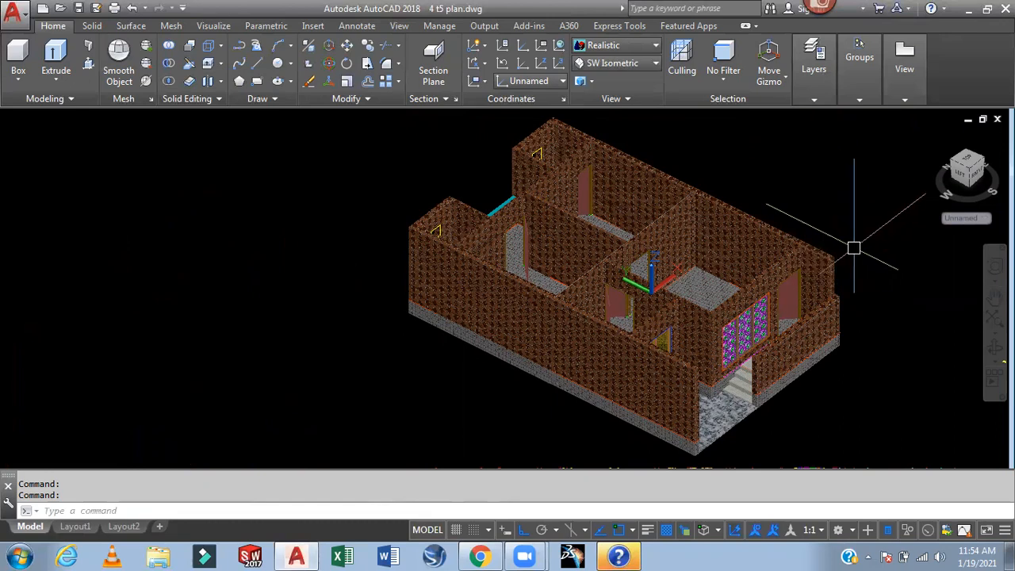
middle_drag(868, 341, 859, 319)
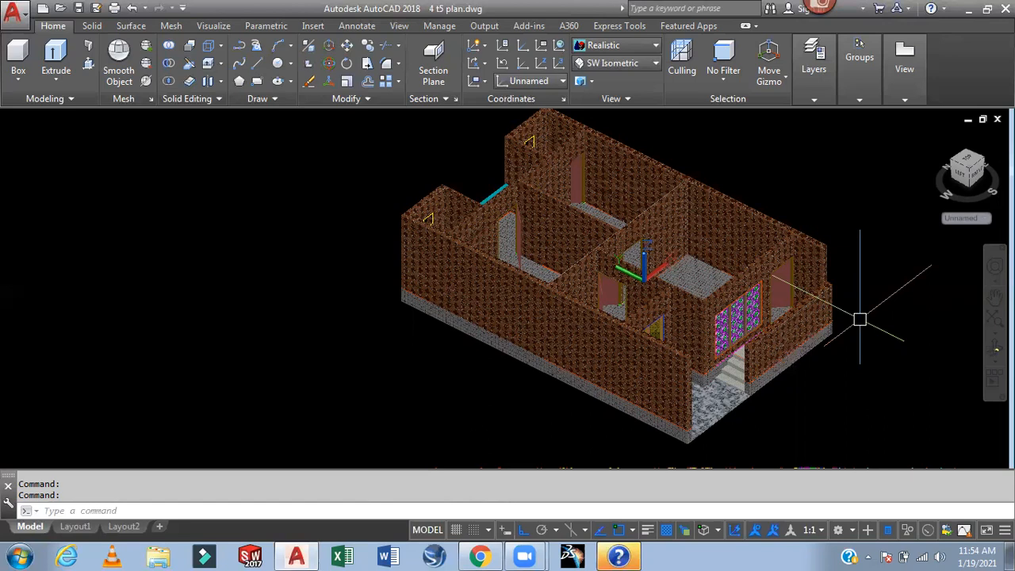
middle_drag(874, 335, 810, 336)
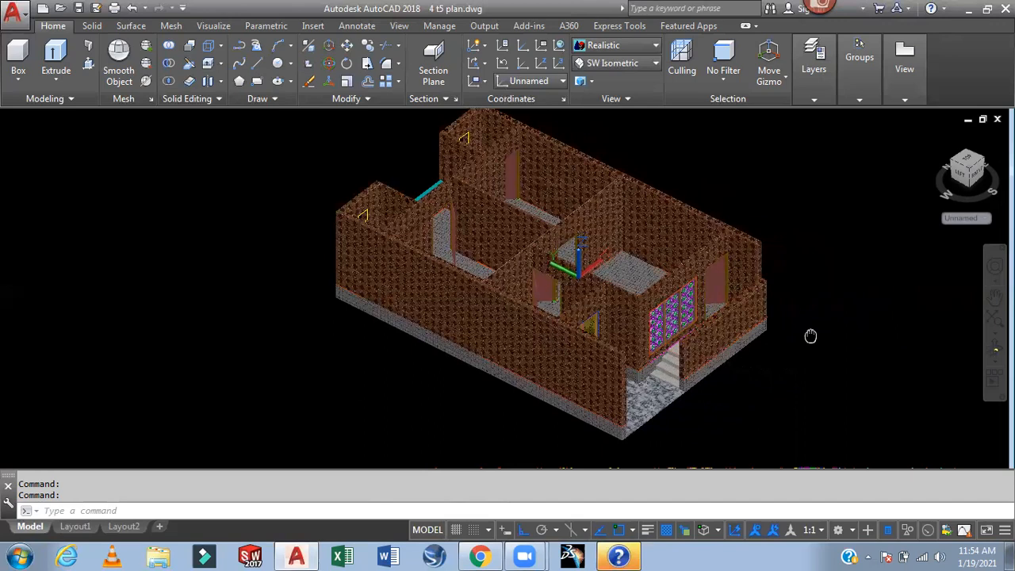